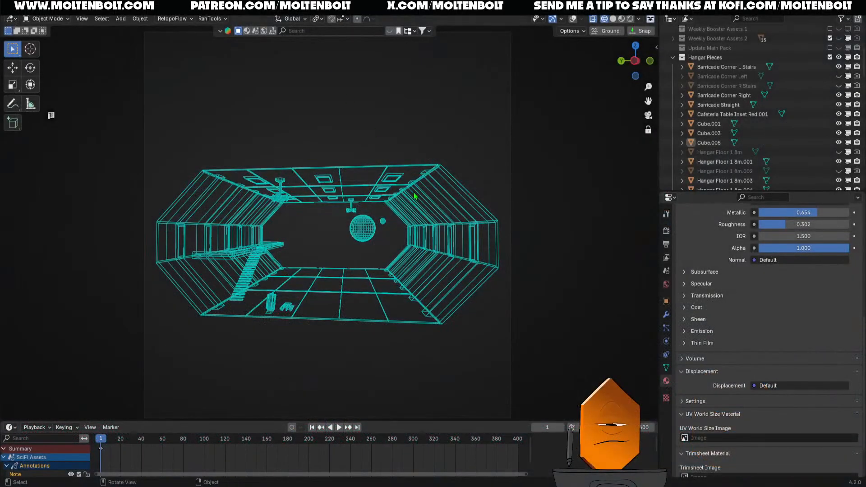
- Examine the hangar interior in Material Preview shading, from the open front and towards the platform and stairs
click(453, 333)
key(KP_0)
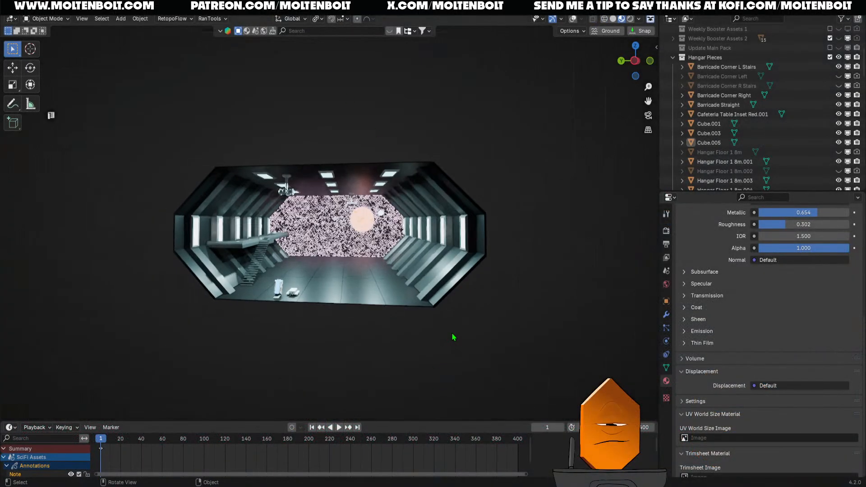
middle_drag(397, 322, 357, 280)
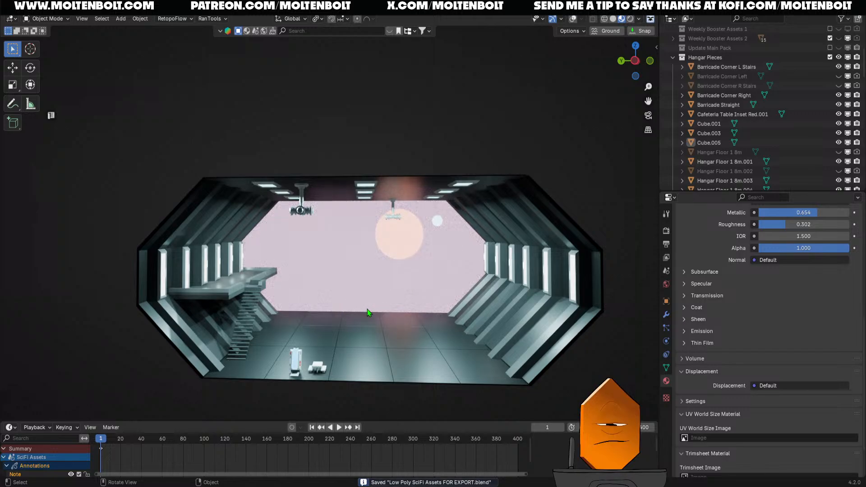
middle_drag(368, 310, 321, 331)
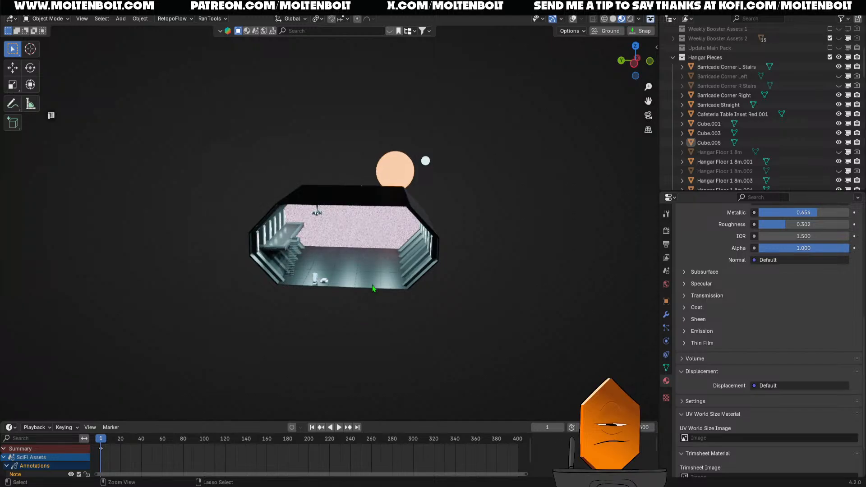
scroll(394, 313, up, 4)
middle_drag(394, 313, 429, 315)
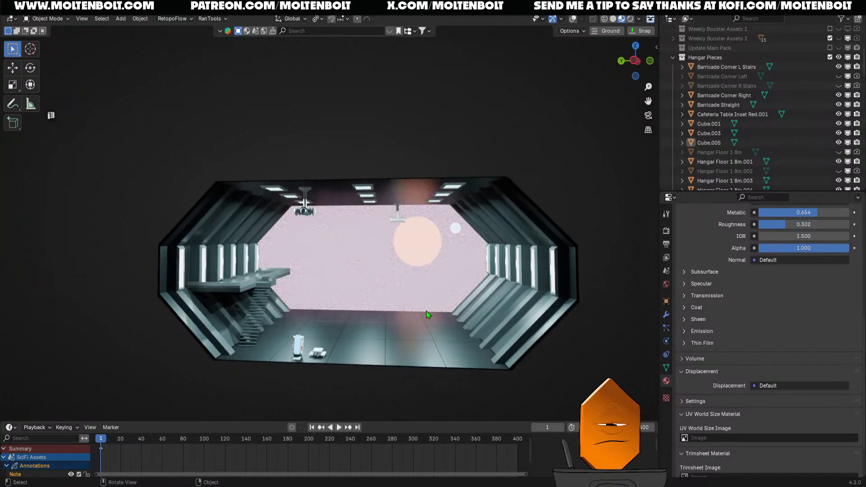
shift+middle_drag(424, 313, 372, 300)
scroll(396, 287, up, 1)
scroll(373, 300, up, 3)
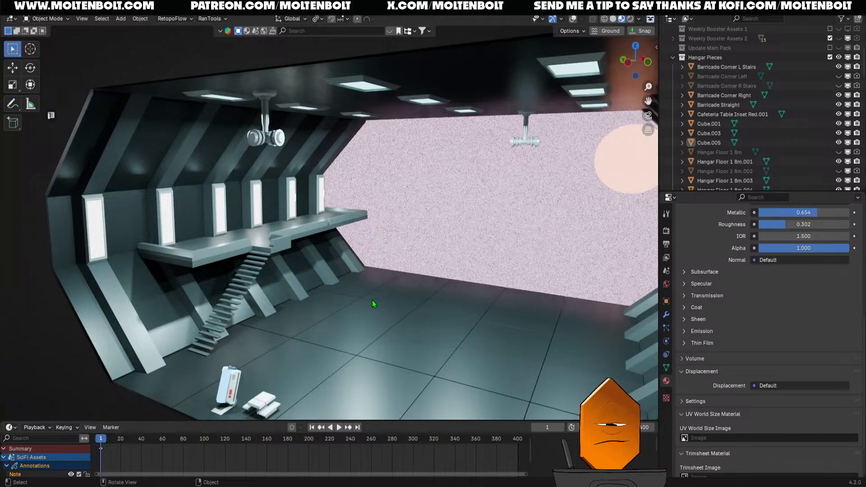
- Turn on the viewport overlays and select the hangar stairs leading up to the platform
key(shift+alt+z)
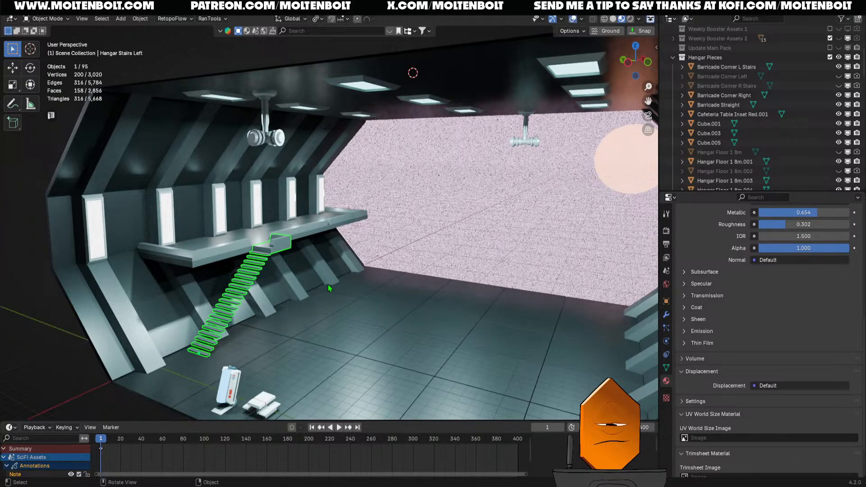
click(328, 316)
middle_drag(328, 316, 347, 289)
click(302, 267)
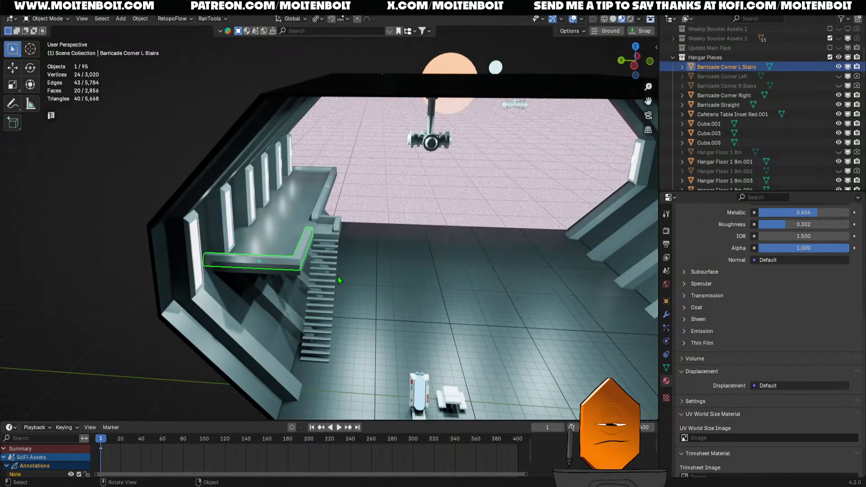
click(326, 272)
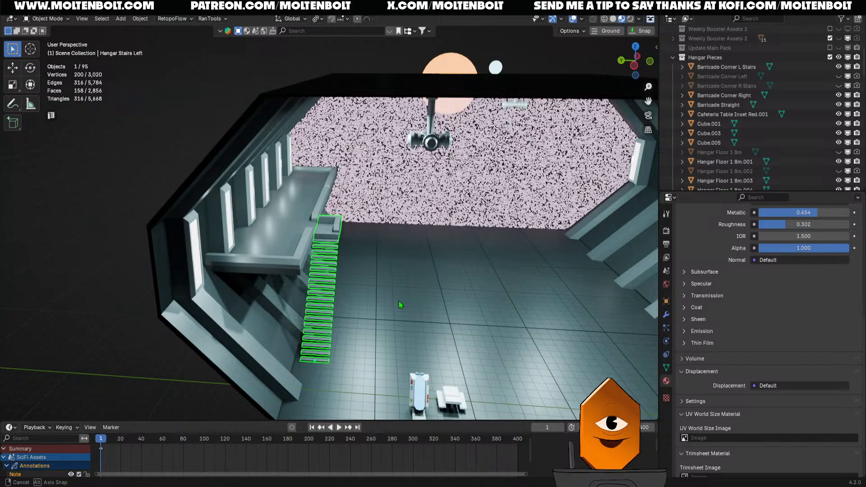
middle_drag(399, 301, 391, 221)
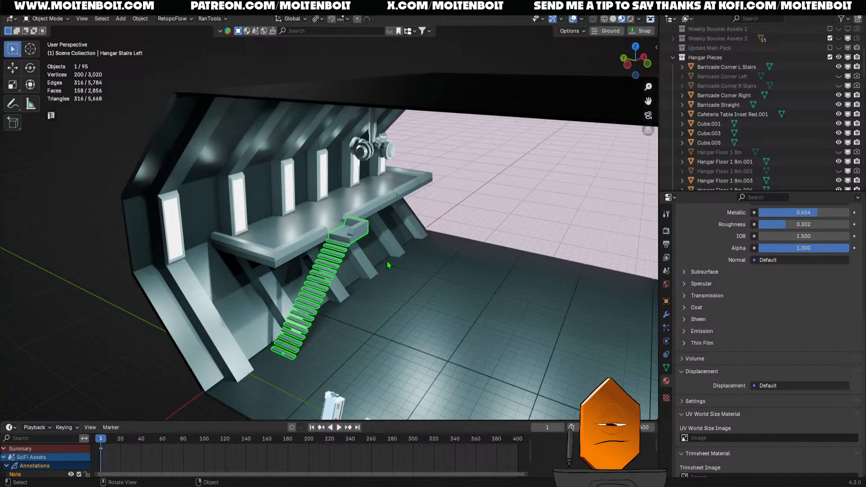
- Check the selected stairs' object name and find Hangar Stairs Left in the scene's object list
middle_drag(388, 265, 395, 267)
key(F2)
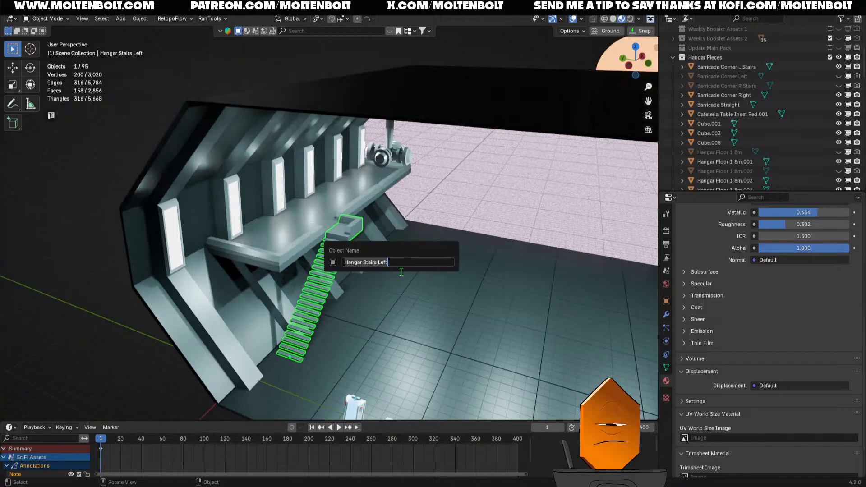
key(Escape)
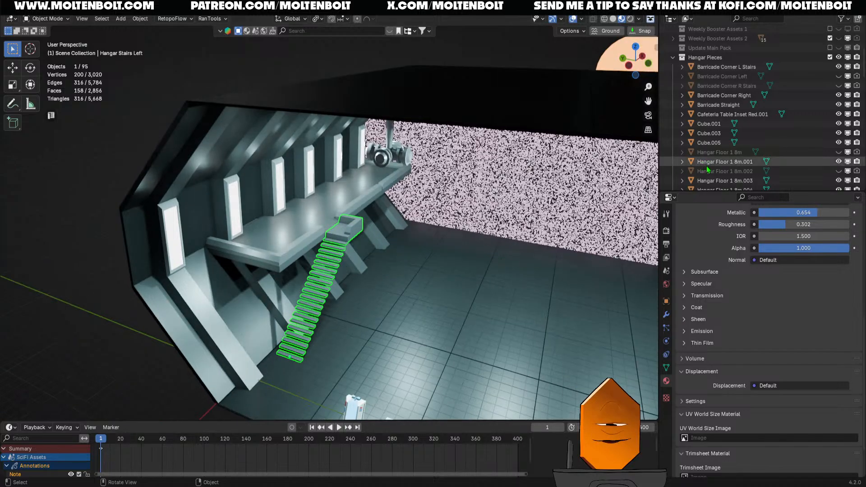
scroll(708, 141, down, 8)
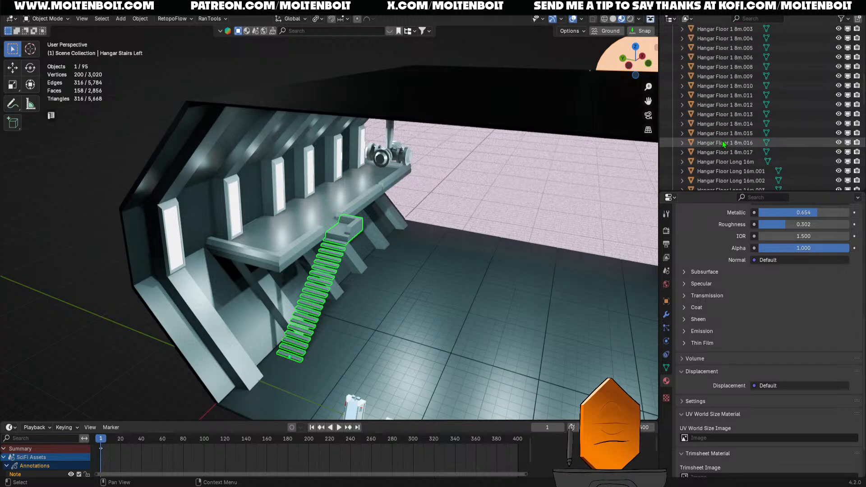
scroll(726, 154, down, 7)
scroll(729, 163, down, 5)
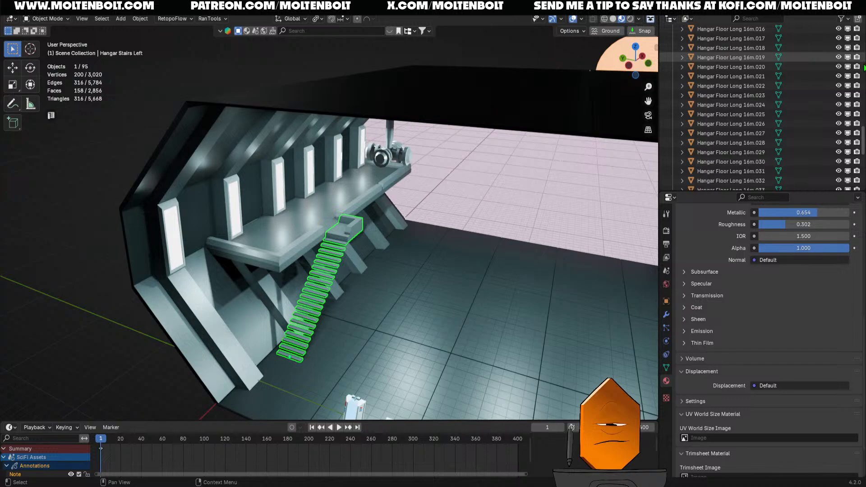
scroll(864, 67, up, 3)
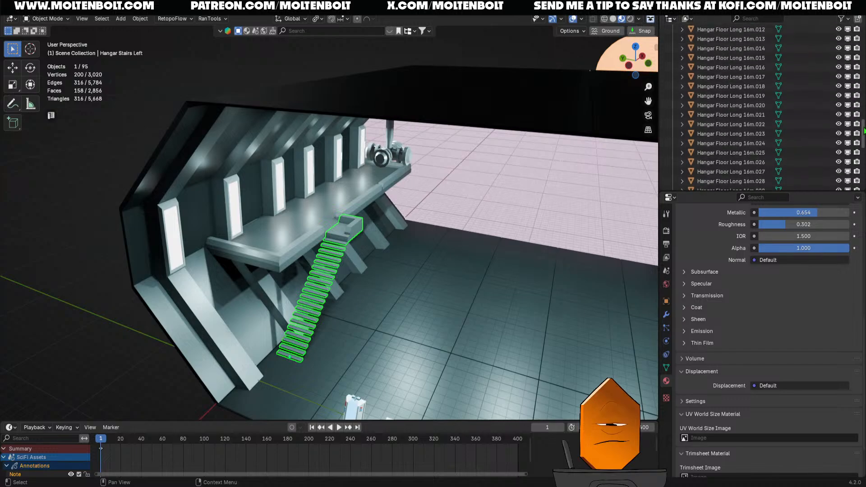
drag(865, 131, 863, 162)
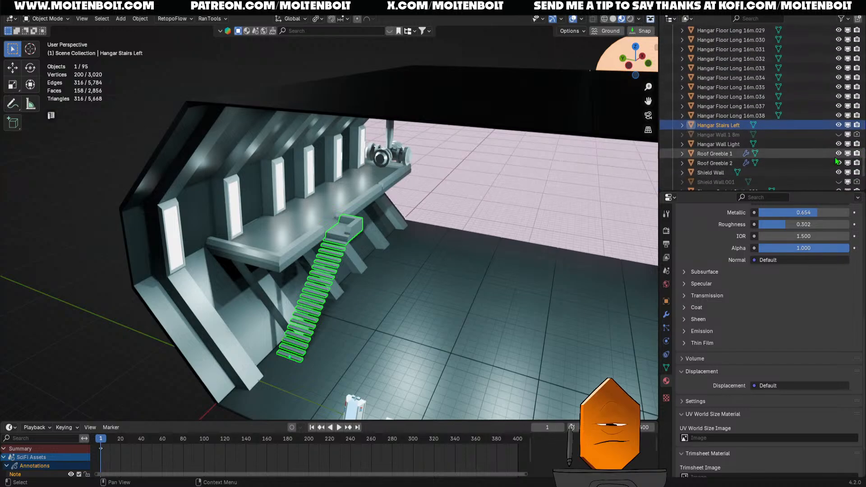
- Duplicate the hangar stairs in place and mirror the copy along the global X axis
key(shift+d)
key(Escape)
right_click(347, 249)
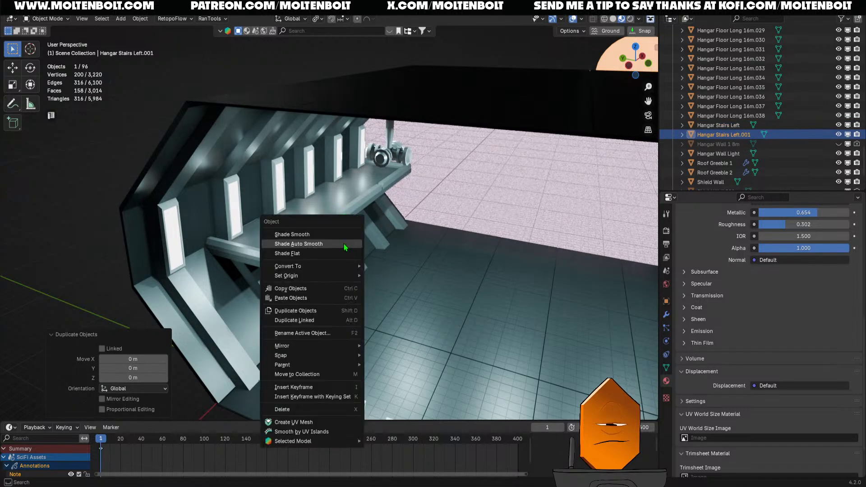
mouse_move(356, 345)
click(420, 358)
- Rename the mirrored stairs copy as Hangar Stairs Right
middle_drag(418, 352, 364, 330)
key(F2)
click(219, 329)
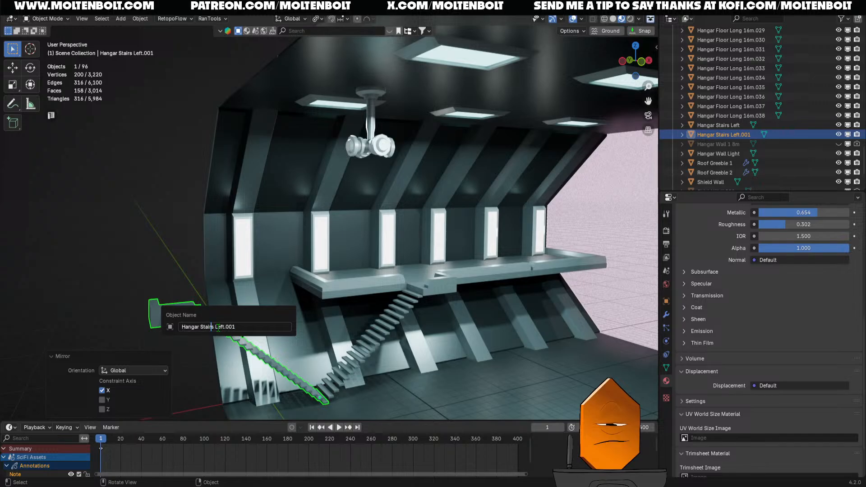
drag(215, 327, 304, 322)
text(Right)
key(Return)
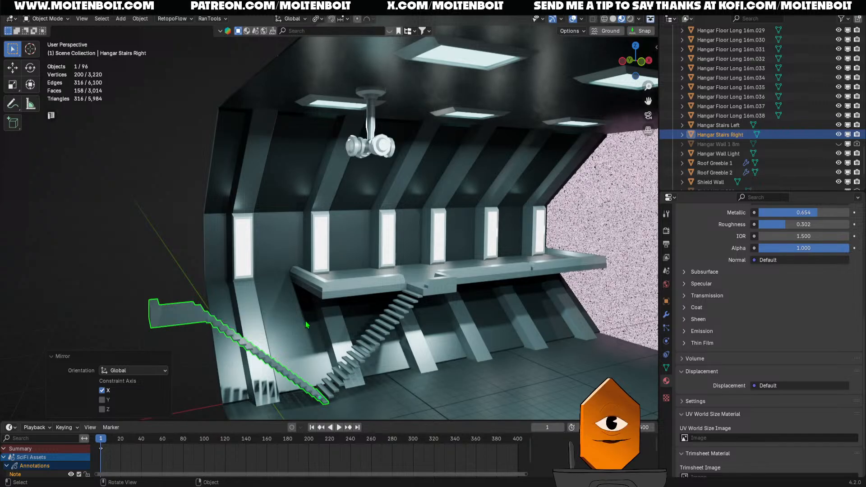
- Hide the mirrored Hangar Stairs Right object in the viewport
mouse_move(281, 251)
middle_down()
mouse_move(318, 262)
mouse_move(362, 323)
mouse_move(359, 232)
mouse_move(343, 283)
mouse_move(321, 273)
middle_up()
scroll(318, 261, down, 5)
scroll(359, 232, up, 5)
scroll(335, 285, down, 3)
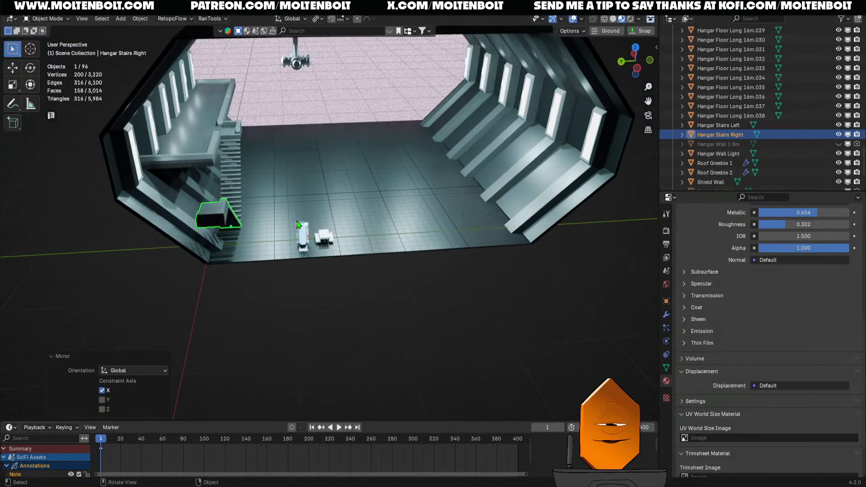
middle_drag(264, 175, 246, 167)
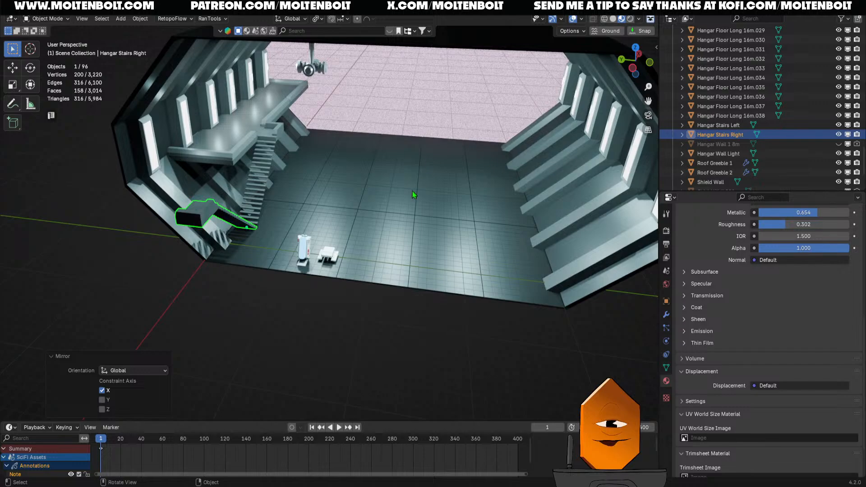
middle_drag(412, 192, 405, 229)
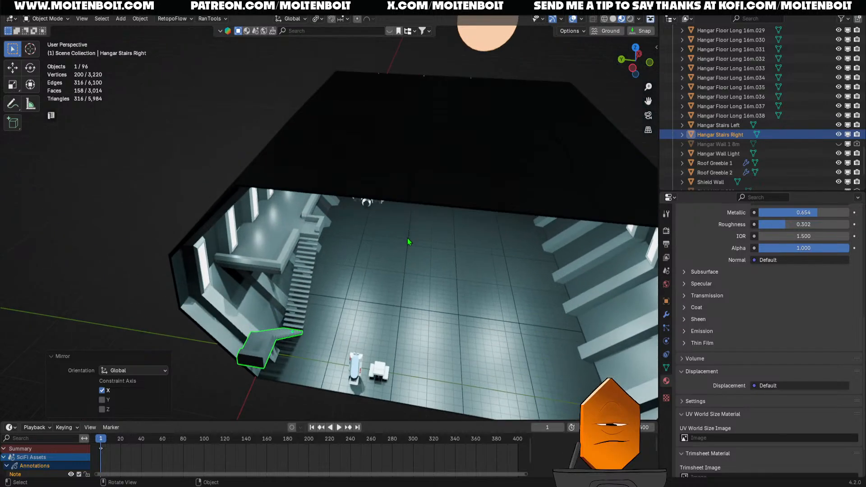
mouse_move(264, 246)
middle_down()
mouse_move(289, 258)
mouse_move(264, 262)
mouse_move(260, 249)
middle_up()
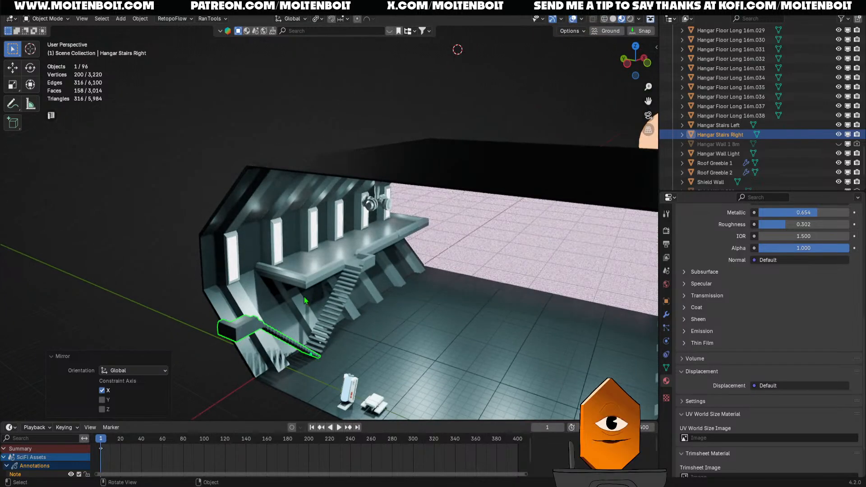
middle_drag(294, 308, 340, 287)
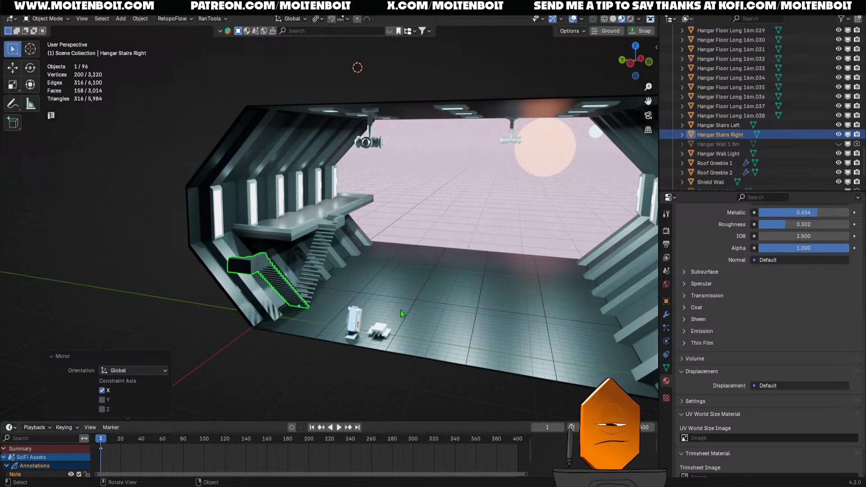
middle_drag(322, 369, 245, 254)
key(h)
- Place the 3D cursor on the open floor near the hangar's front edge, beside the table, and use Material Preview shading
middle_drag(432, 287, 369, 263)
scroll(369, 244, up, 4)
scroll(369, 232, up, 3)
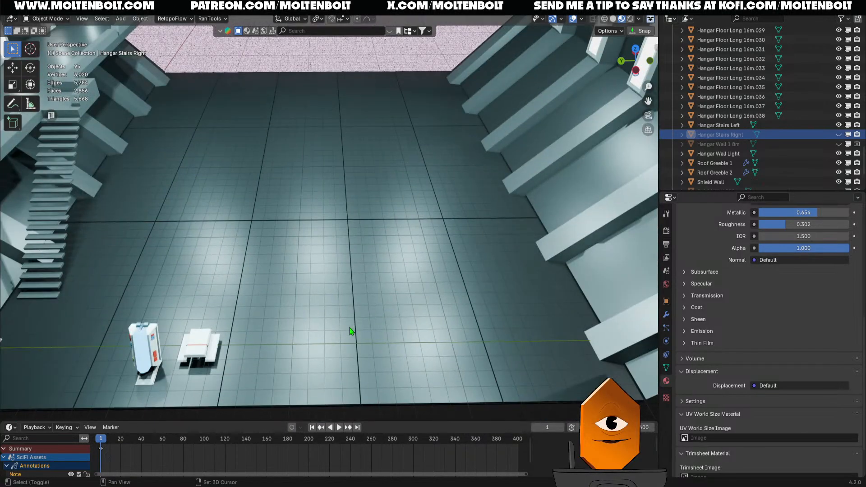
shift+scroll(363, 302, down, 5)
key(z)
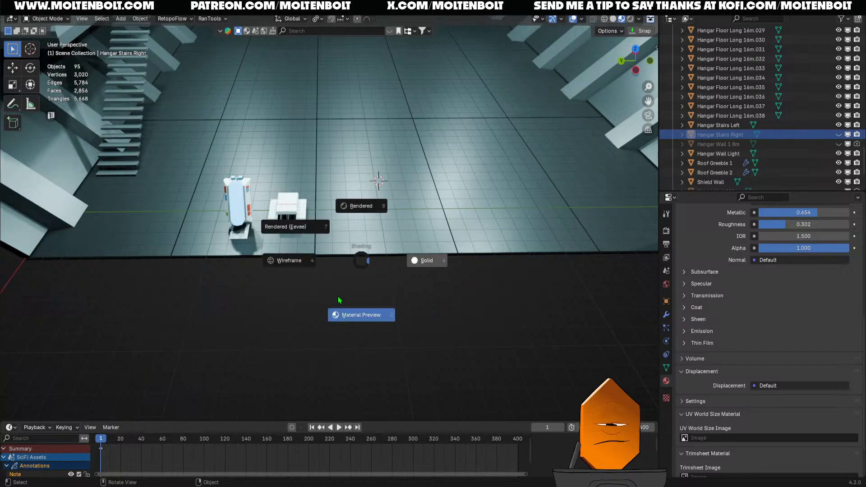
click(359, 360)
shift+scroll(372, 306, up, 5)
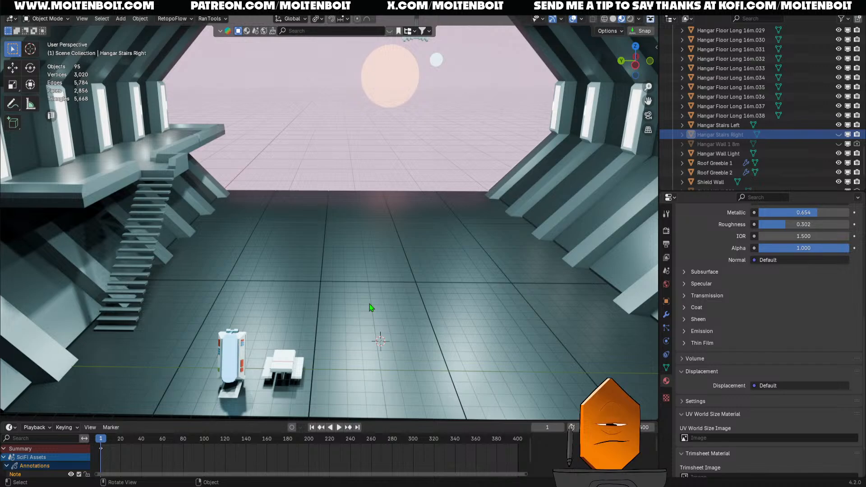
- Select the cafeteria table on the hangar floor and focus the view on it
scroll(384, 305, up, 4)
middle_drag(369, 304, 390, 289)
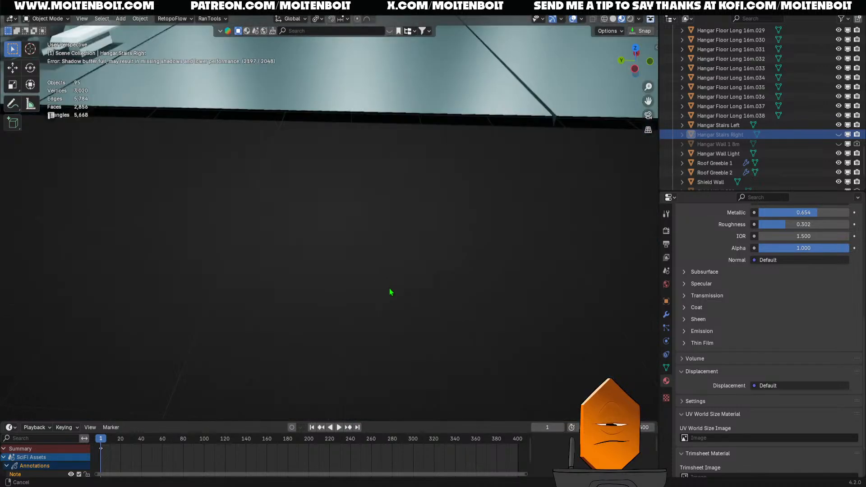
scroll(390, 289, down, 5)
click(256, 166)
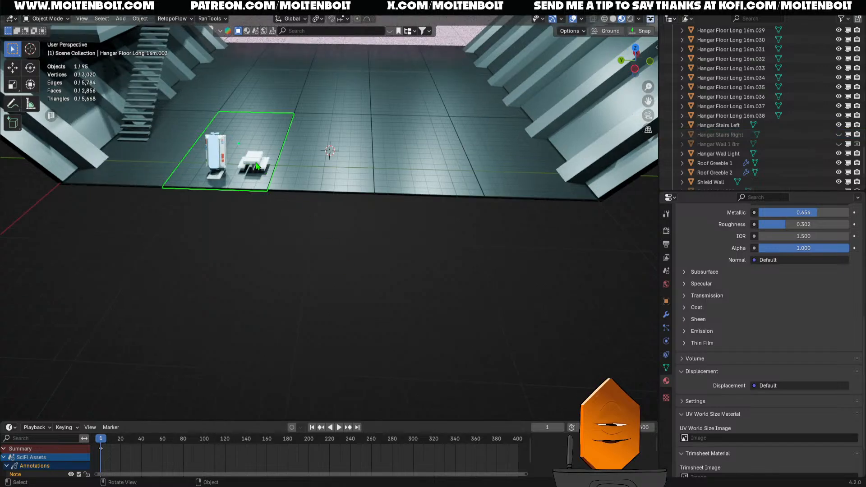
click(257, 166)
key(KP_Decimal)
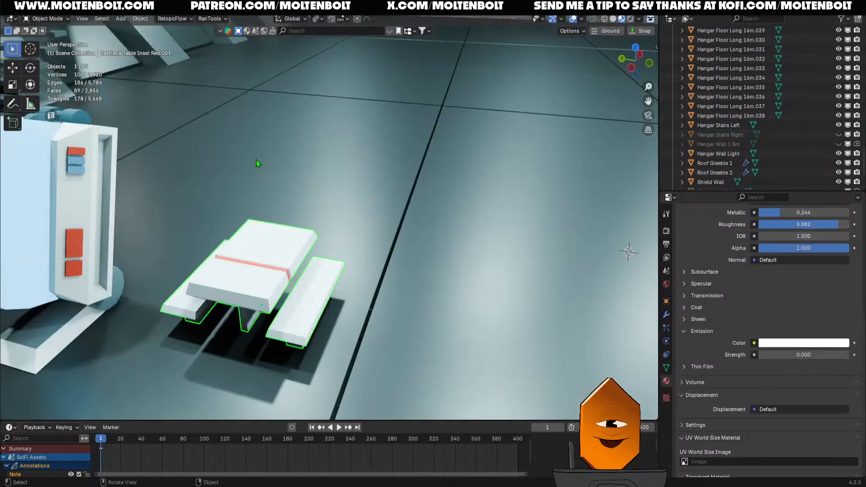
middle_drag(322, 159, 302, 224)
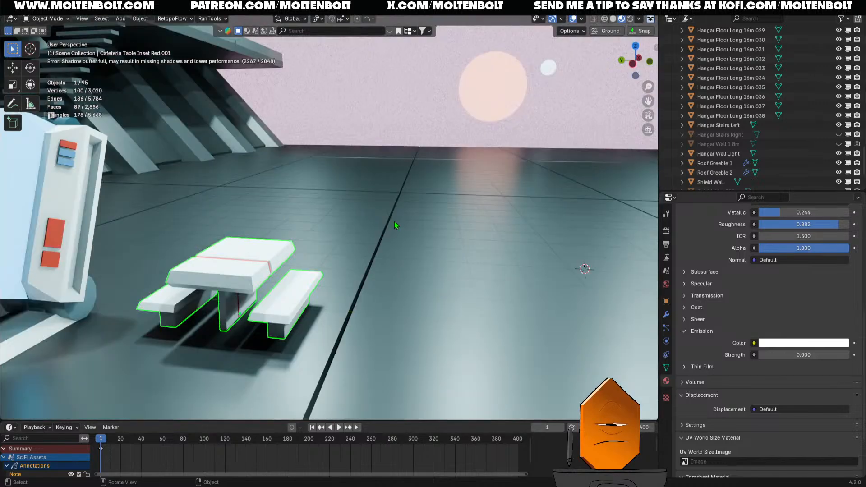
- Add a cylinder mesh at the 3D cursor and move its geometry up 1 m along Z
scroll(395, 224, up, 4)
key(shift+a)
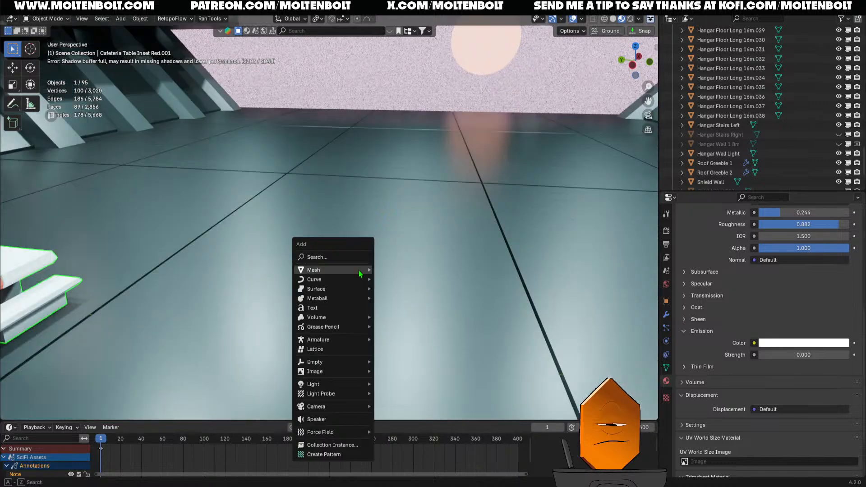
mouse_move(360, 273)
click(408, 117)
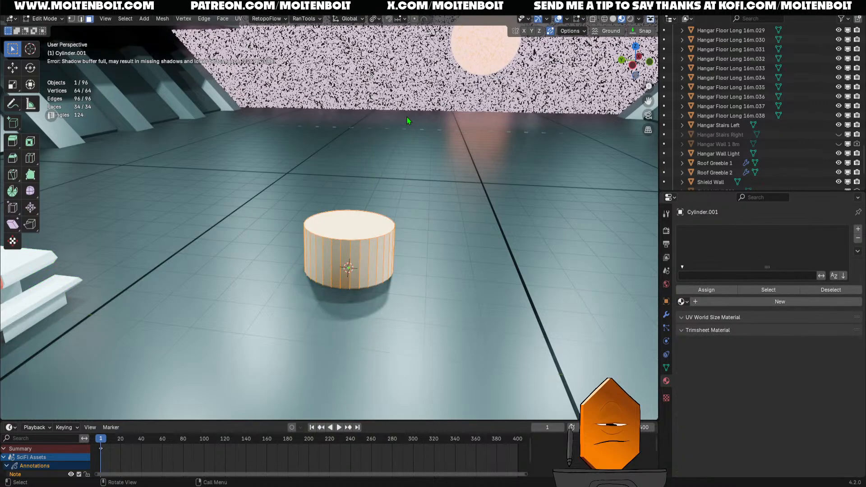
key(g)
key(z)
key(1)
key(Return)
- Set the viewport to Solid shading and return the cylinder to Object Mode
key(z)
click(462, 255)
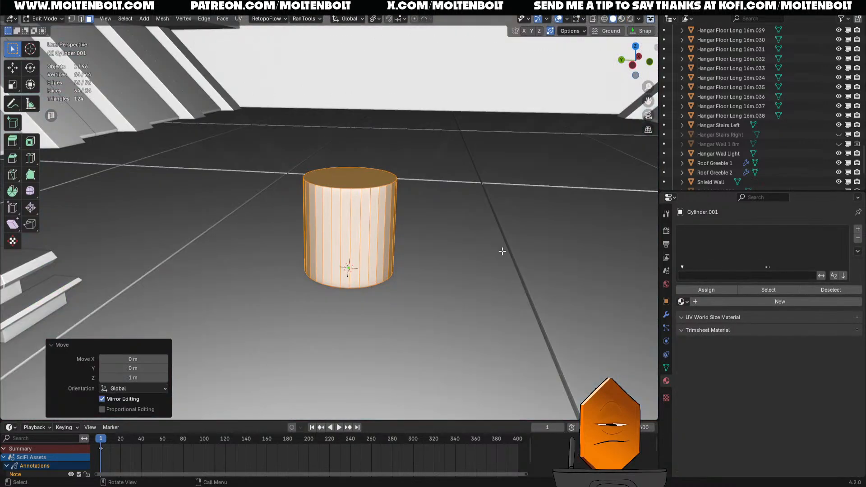
key(Tab)
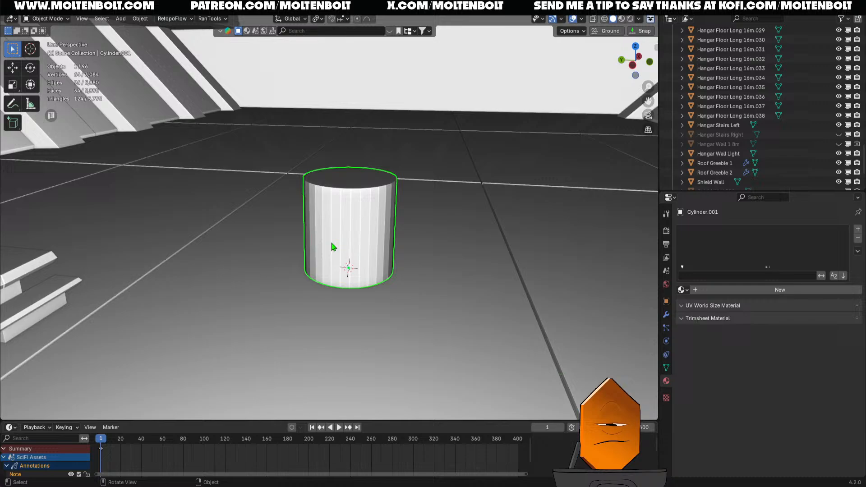
- Change the render engine from Cycles to EEVEE and look through its settings down to Raytracing
click(667, 231)
click(776, 229)
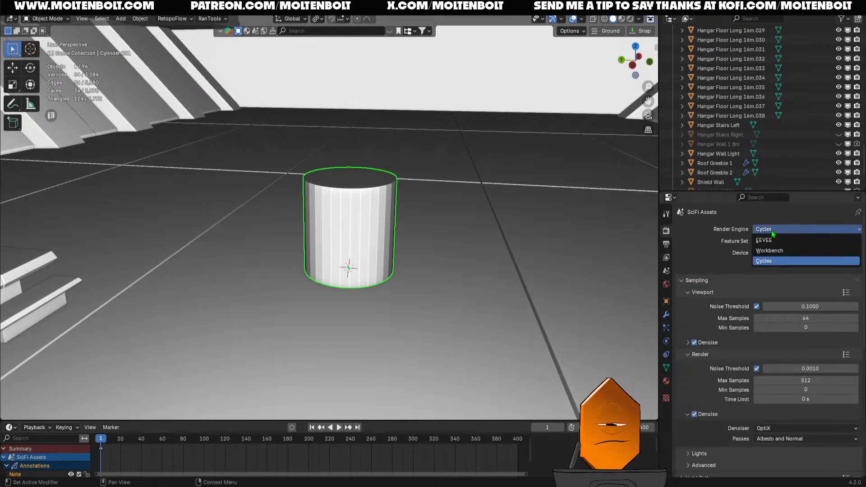
click(776, 241)
scroll(711, 270, down, 4)
scroll(709, 270, down, 1)
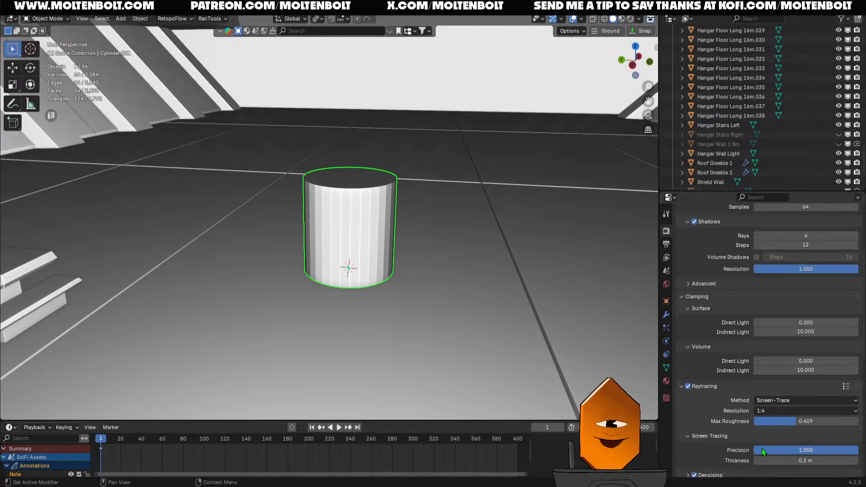
- Delete the cylinder standing on the hangar floor
mouse_move(462, 273)
middle_down()
mouse_move(414, 301)
mouse_move(427, 254)
mouse_move(415, 273)
mouse_move(417, 261)
middle_up()
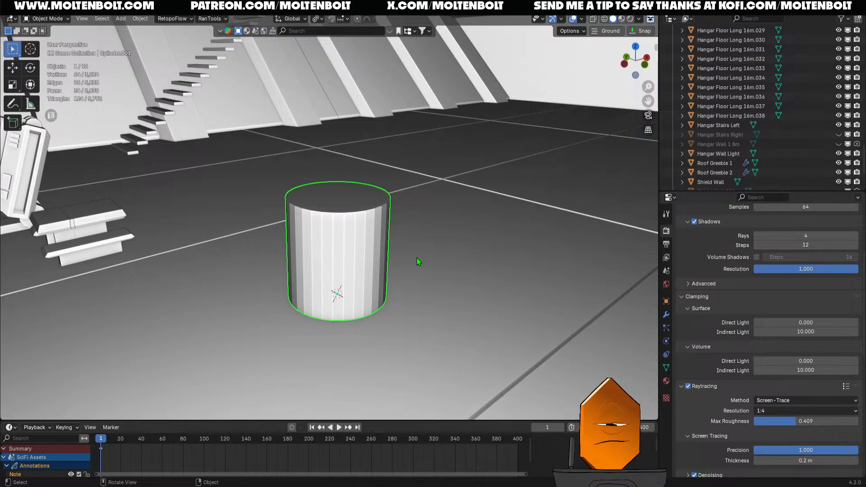
middle_drag(417, 258, 442, 245)
click(389, 250)
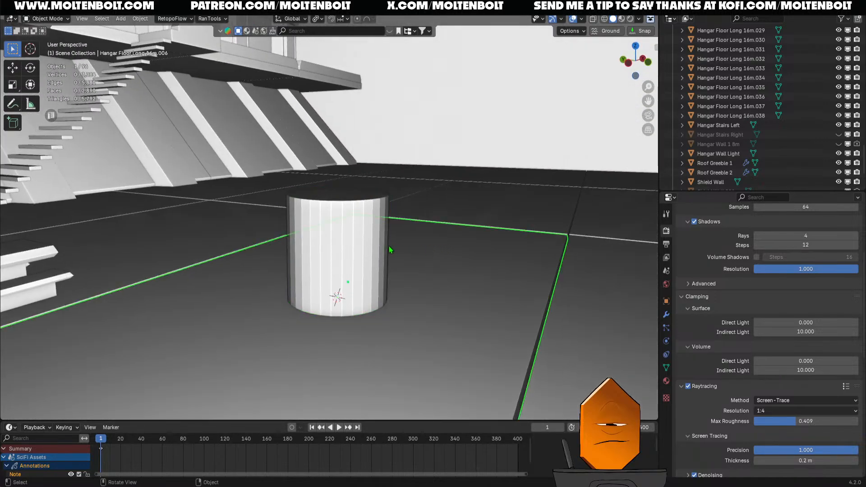
click(388, 248)
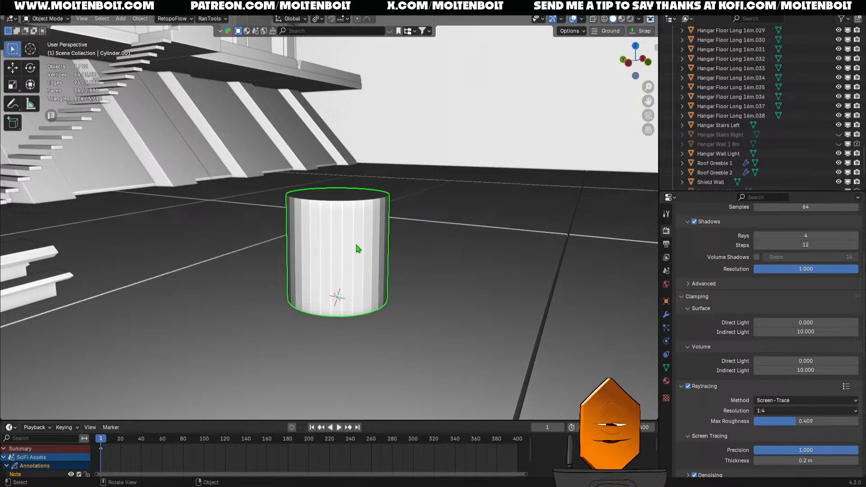
middle_drag(373, 253, 385, 276)
key(ctrl+Tab)
key(Tab)
key(Delete)
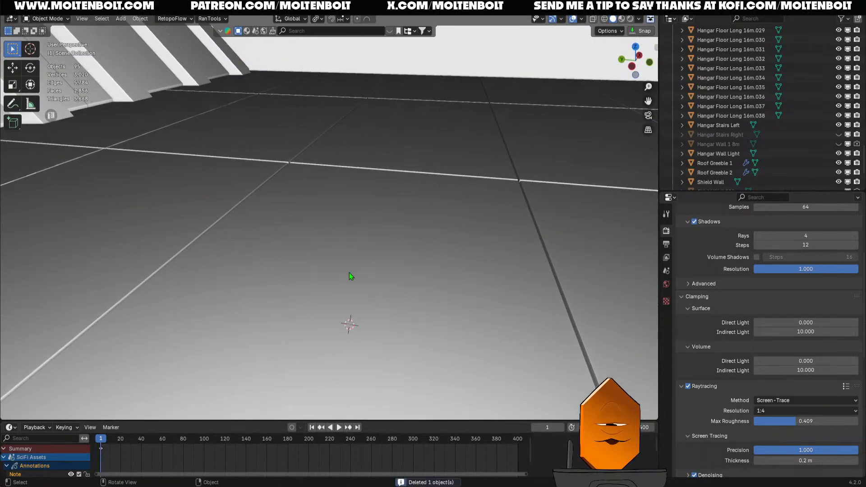
- Add a cylinder mesh with 12 vertices at the 3D cursor
key(shift+a)
mouse_move(351, 276)
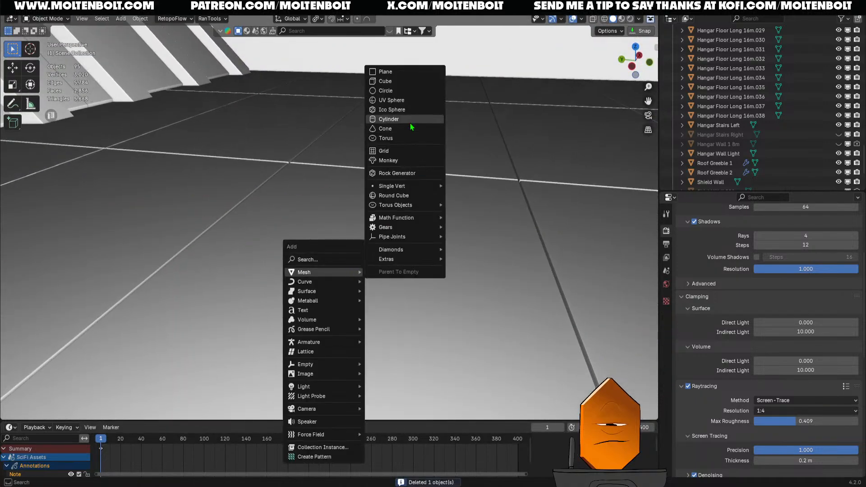
click(376, 120)
click(136, 296)
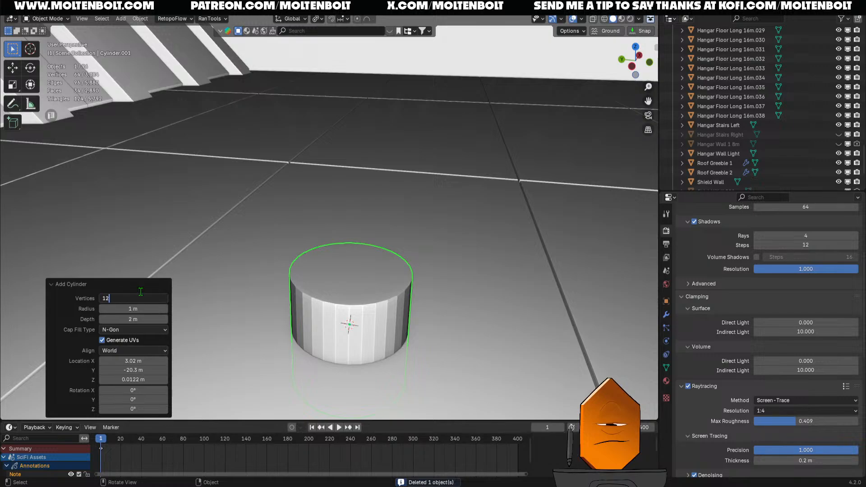
key(Return)
- Move the 12-sided cylinder's geometry up 1 m along Z in Edit Mode and return to Object Mode
key(ctrl+Tab)
click(478, 285)
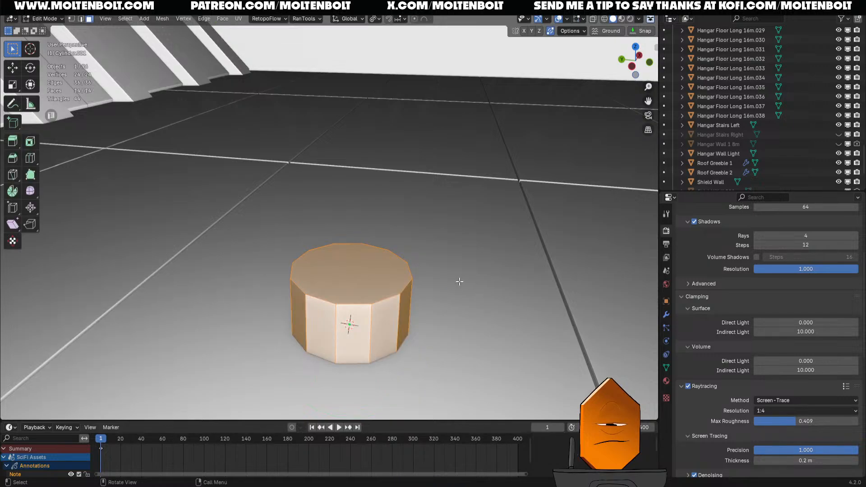
key(g)
key(z)
key(1)
key(Return)
key(Tab)
middle_drag(355, 280, 342, 253)
- Add two evenly spaced horizontal loop cuts around the cylinder's side in Edit Mode
key(Tab)
key(ctrl+r)
scroll(388, 270, up, 1)
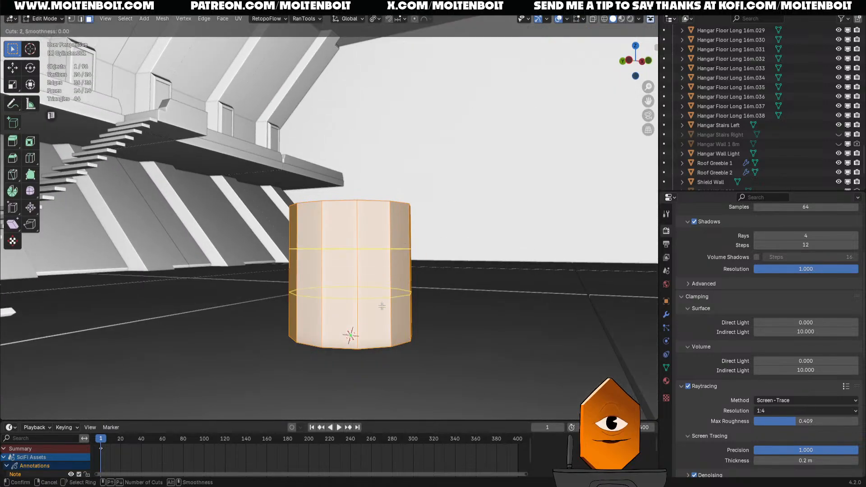
click(360, 277)
right_click(360, 279)
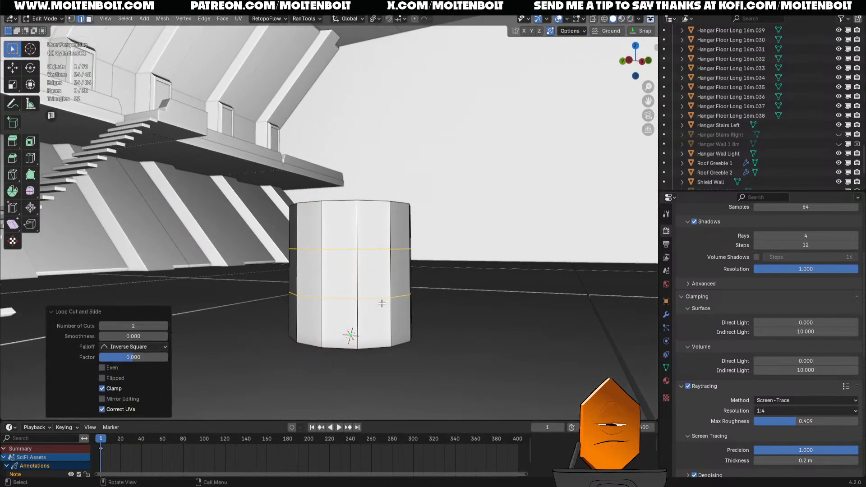
click(382, 302)
middle_drag(382, 302, 408, 305)
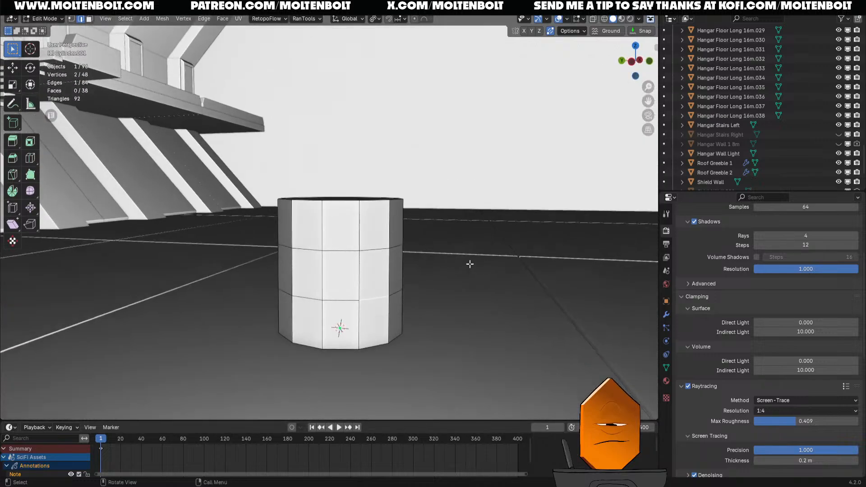
alt+shift+click(373, 202)
middle_drag(474, 242, 467, 276)
key(s)
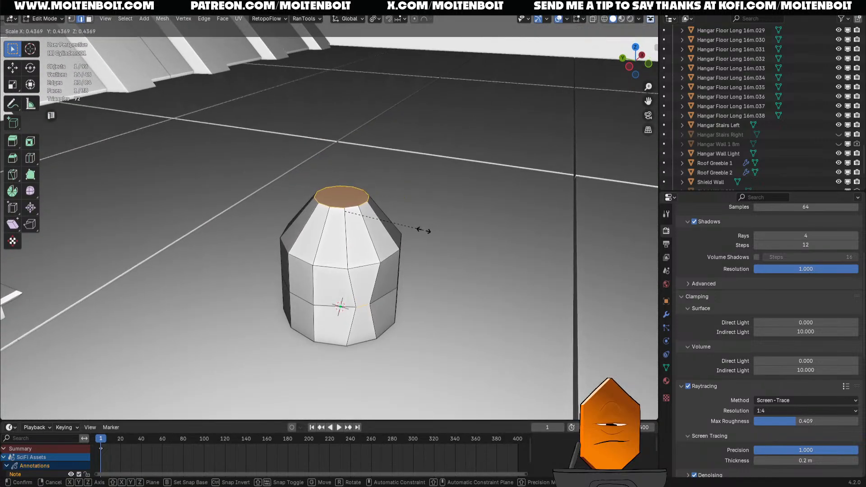
right_click(445, 273)
click(447, 277)
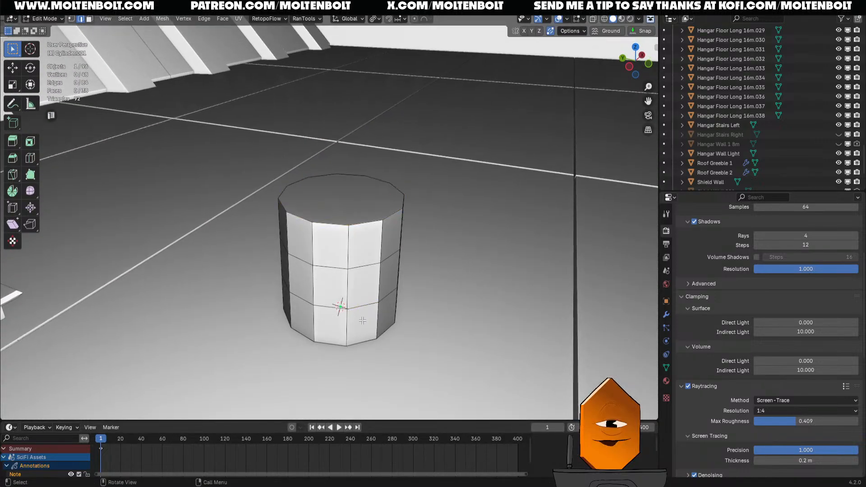
- Scale the cylinder's top edge loop inward to about 0.51 so the upper section tapers
click(380, 217)
key(s)
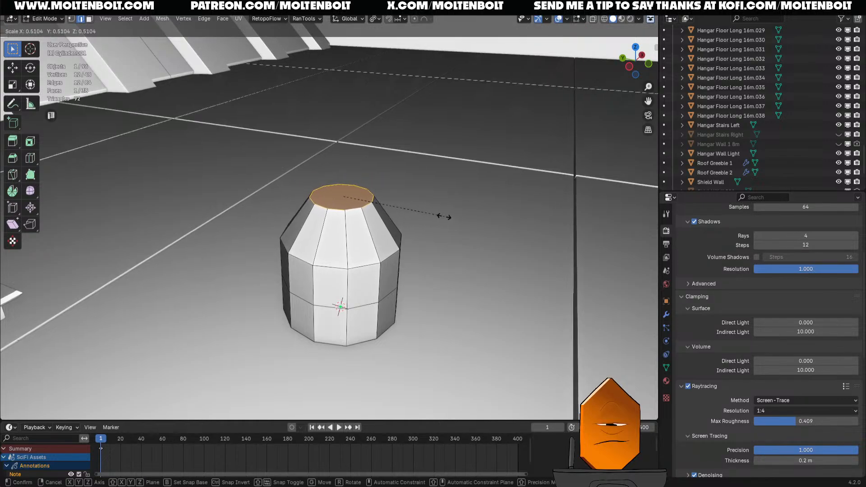
click(449, 215)
click(445, 294)
middle_drag(445, 294, 449, 277)
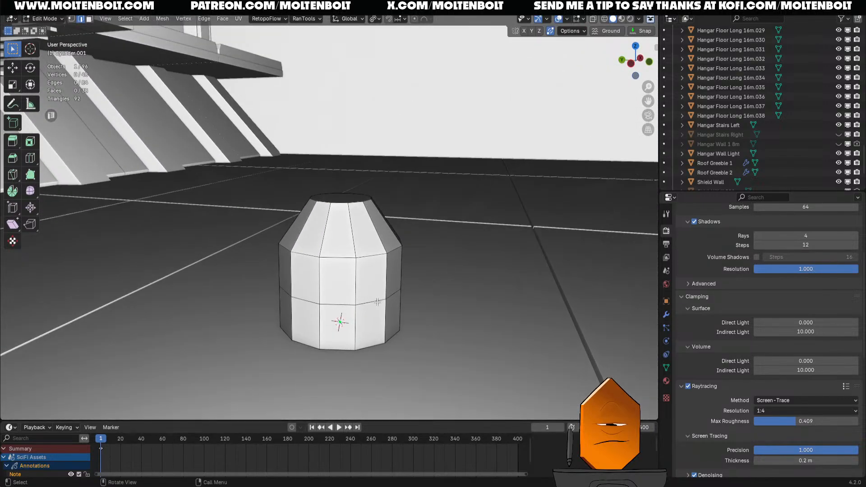
- Bevel the lower horizontal edge loop with one segment and a width of about 0.18 m to form a band
alt+click(427, 306)
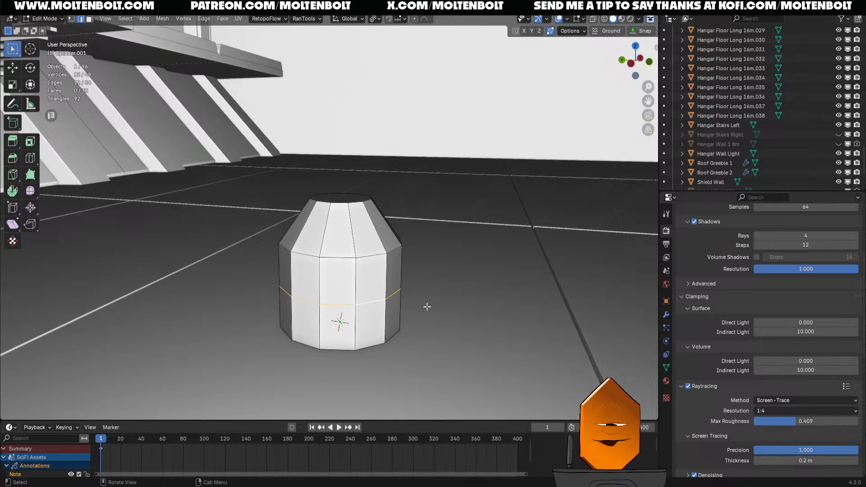
key(ctrl+b)
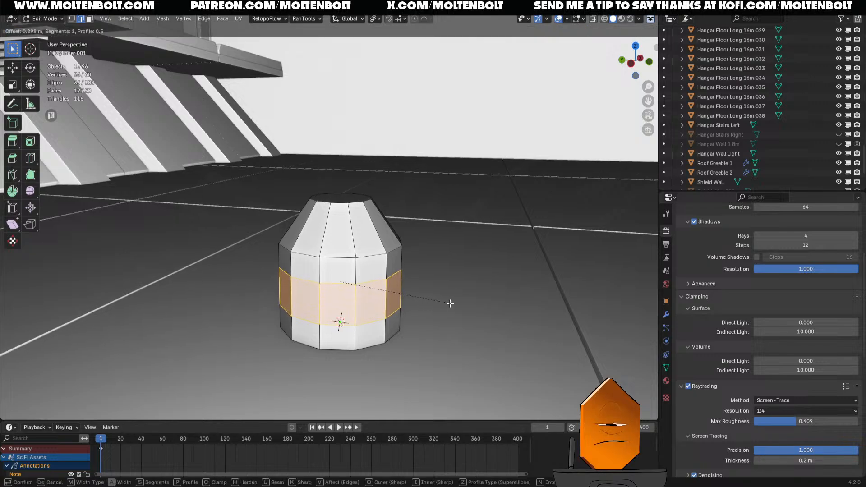
click(444, 303)
- Inset the beveled face band and scale the inner ring to about 0.873 to form a recessed groove
key(i)
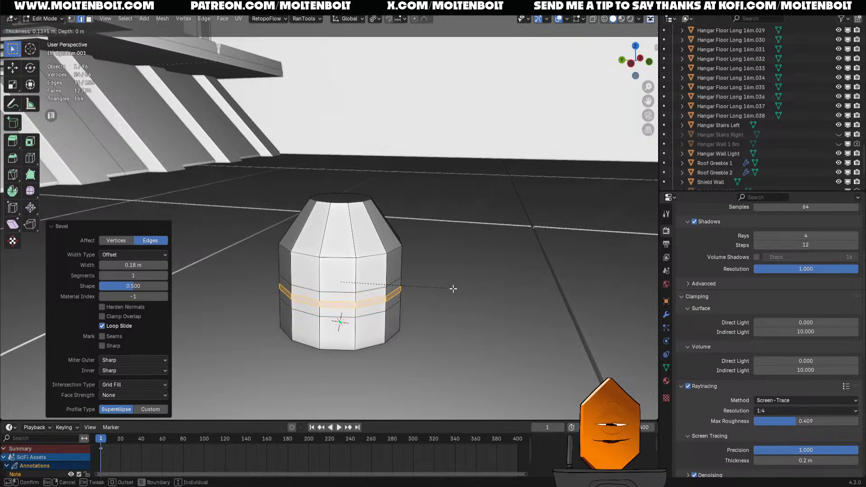
click(461, 290)
key(s)
click(471, 285)
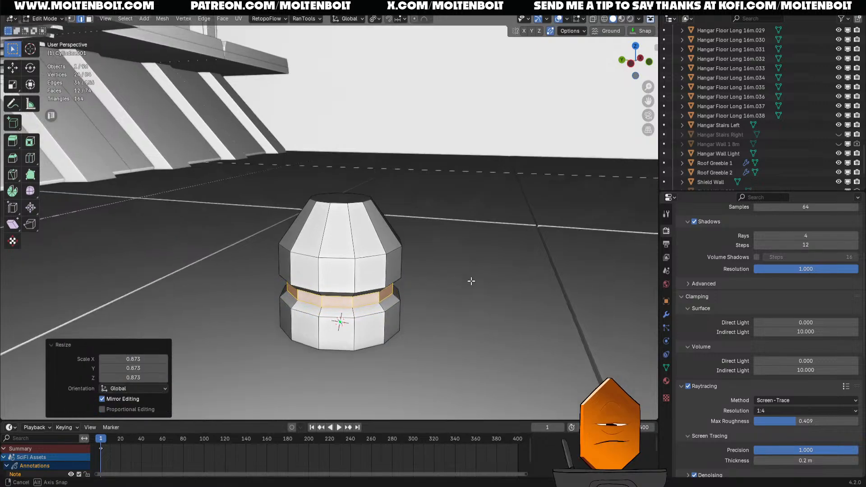
- Add two evenly spaced horizontal loop cuts around the prop's tapered upper section
middle_drag(470, 280, 358, 344)
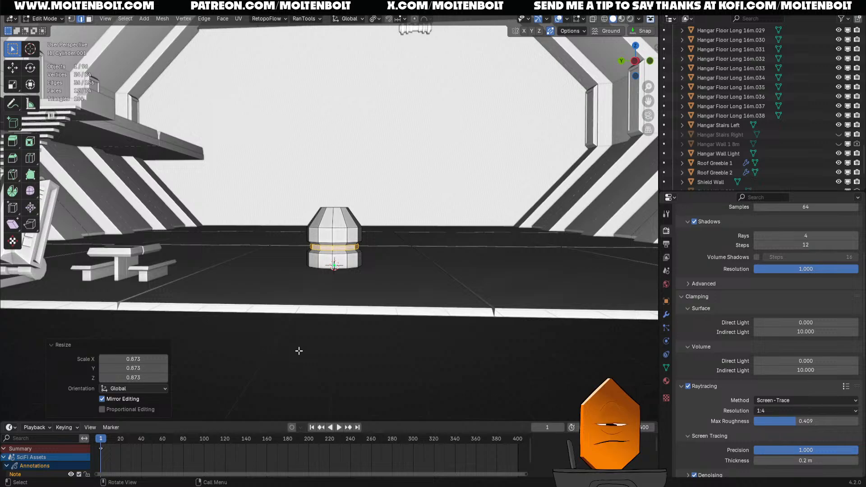
middle_drag(392, 205, 341, 257)
click(370, 240)
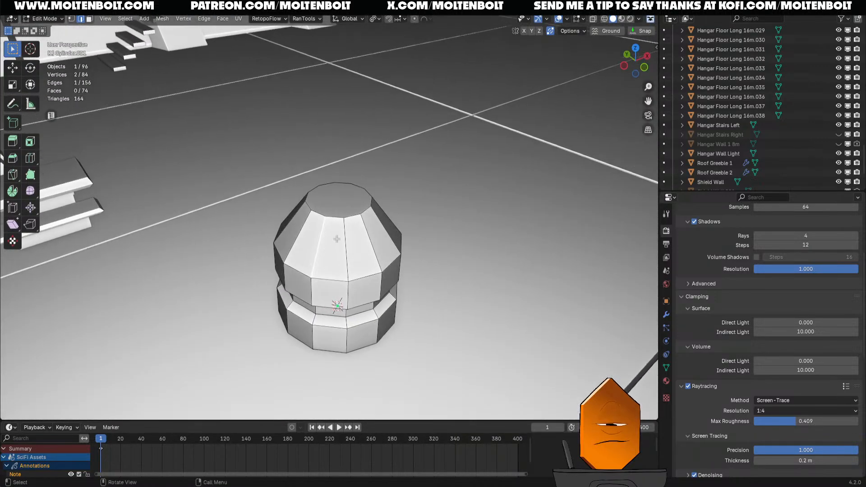
key(ctrl+r)
scroll(338, 243, up, 1)
click(341, 252)
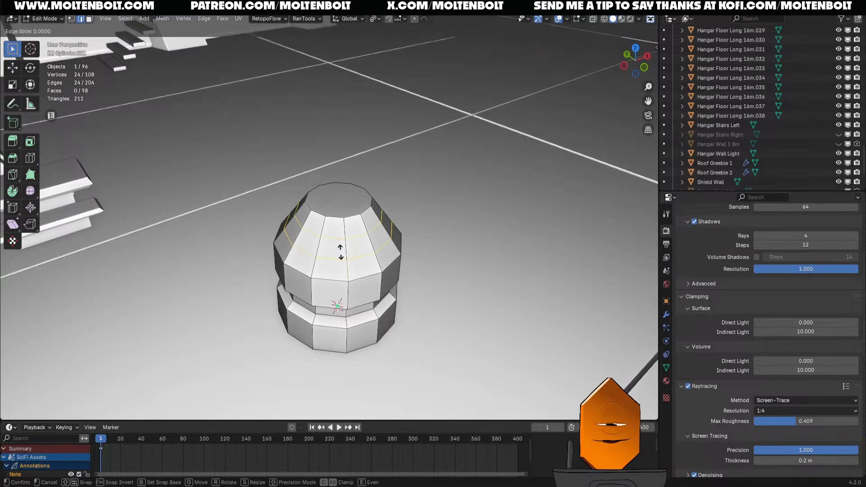
click(342, 249)
click(338, 234)
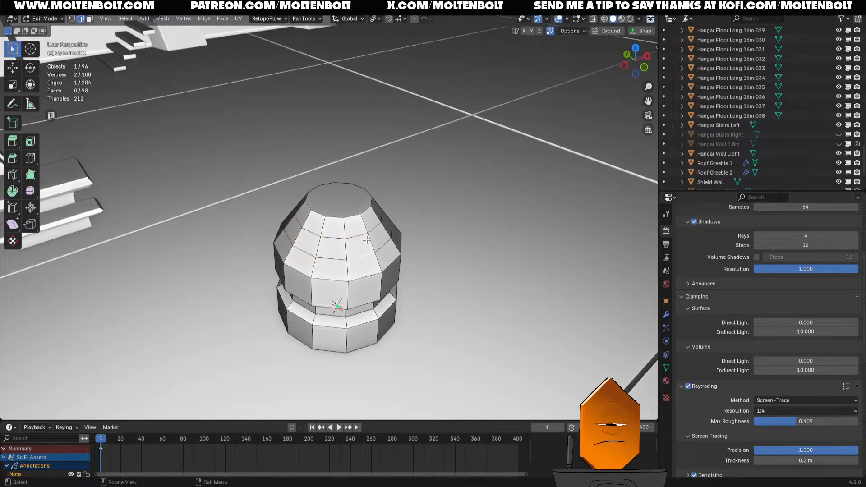
- Slide the upper of the two edge loops on the taper down to just above the lower one
alt+click(381, 222)
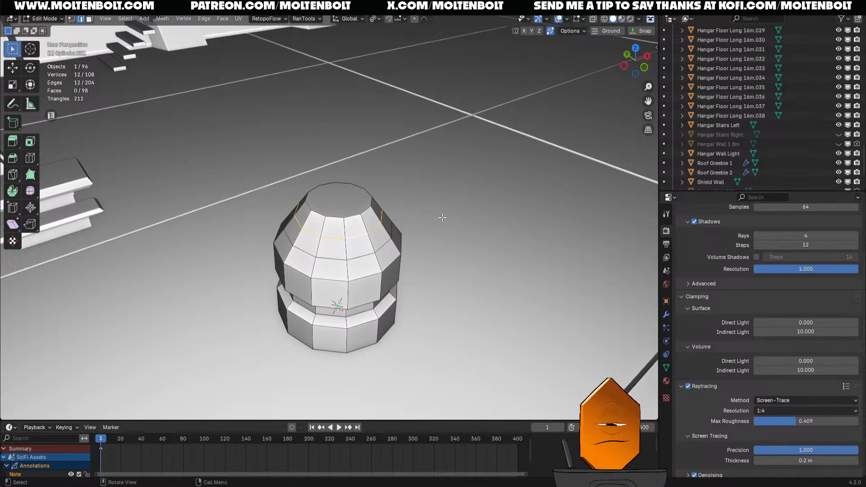
key(g)
key(g)
click(441, 235)
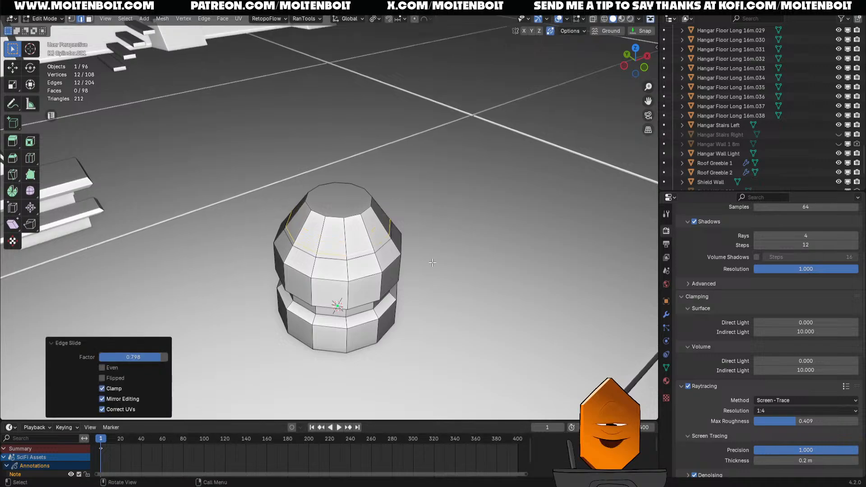
click(399, 280)
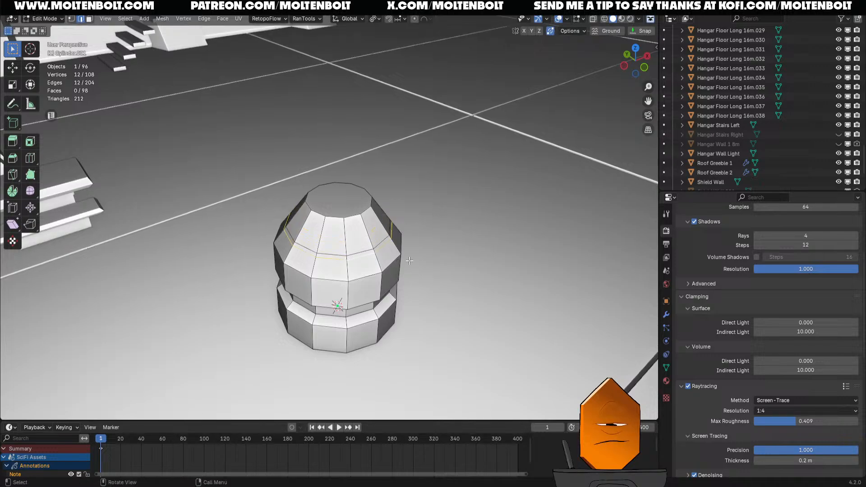
- Select the narrow face ring between the two close loops and extrude it outward along normals by about 0.151 m
key(3)
click(373, 251)
alt+click(373, 250)
key(alt+a)
alt+click(372, 250)
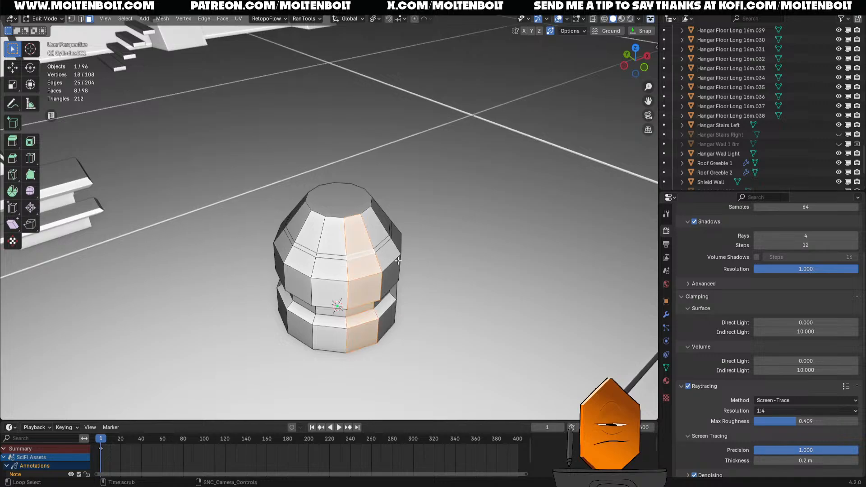
key(alt+a)
alt+click(370, 248)
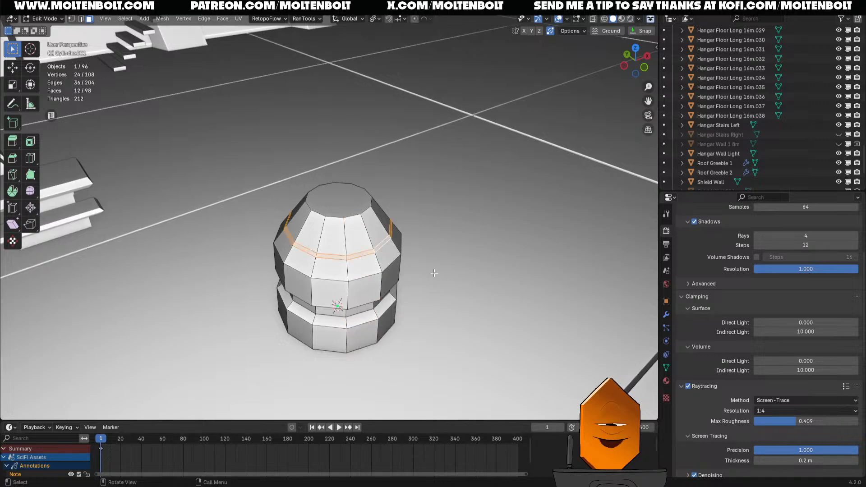
key(alt+e)
click(427, 283)
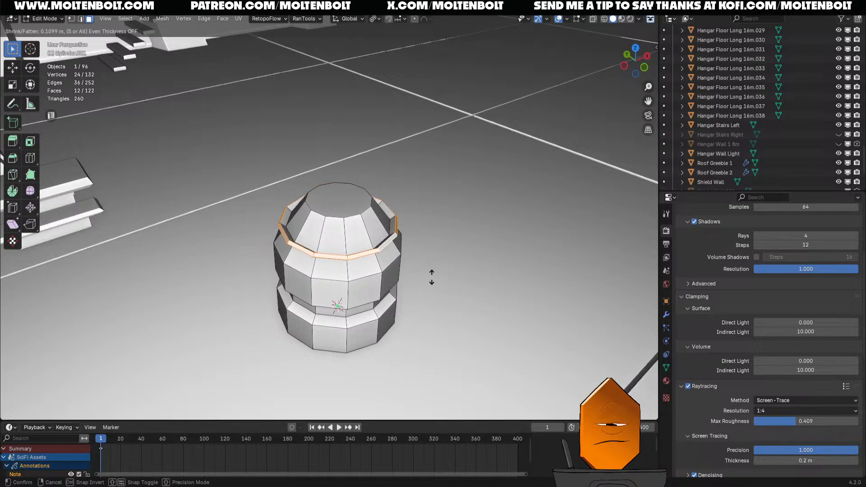
click(434, 276)
- Lower the extruded ring about 0.095 m along Z and scale it to about 1.072 in X and Y only
middle_drag(433, 276, 483, 258)
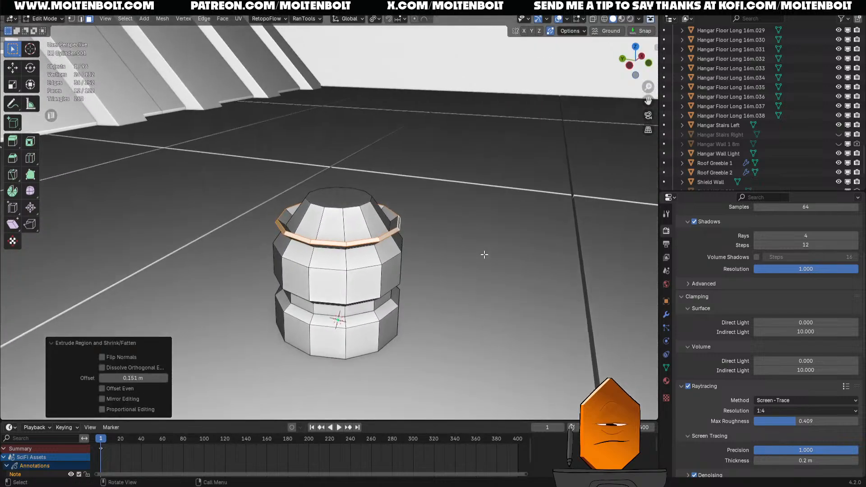
key(g)
key(z)
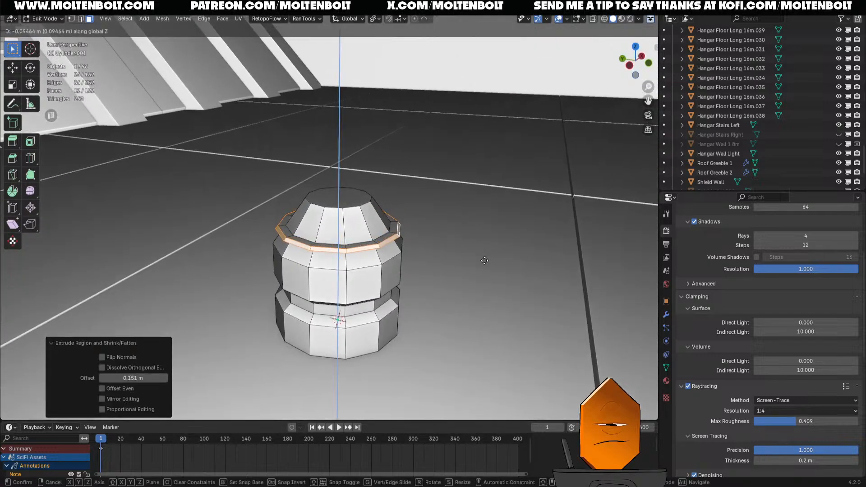
click(485, 260)
key(s)
key(shift+z)
click(495, 254)
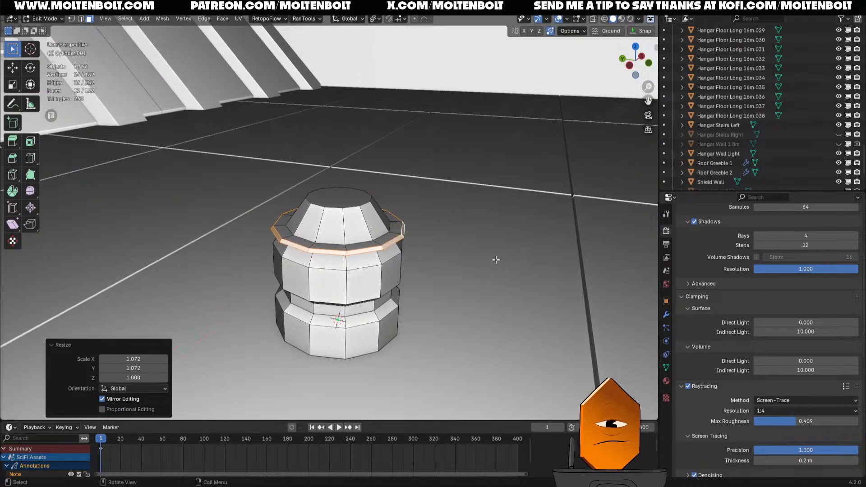
- Inspect the prop's overall shape in Object Mode and return to Edit Mode
key(Tab)
middle_drag(466, 267, 342, 244)
key(ctrl+Tab)
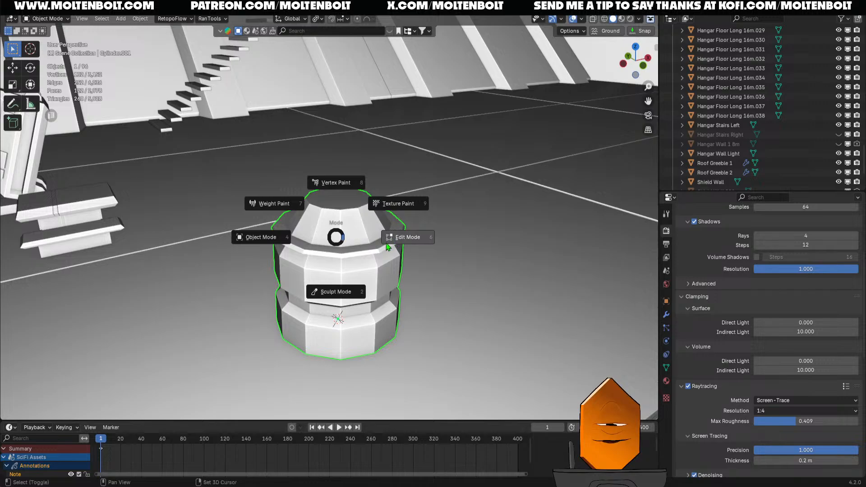
click(431, 250)
middle_drag(431, 250, 399, 290)
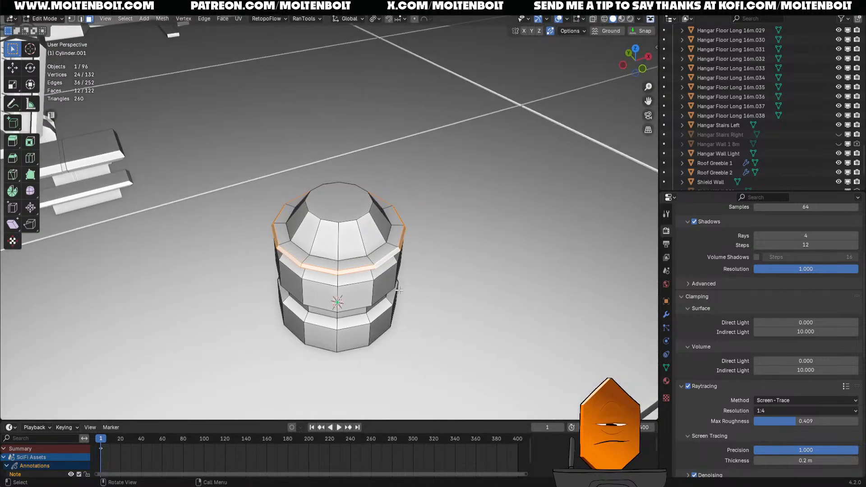
- Raise the prop's extruded upper ring about 0.35 m along Z
middle_drag(397, 248, 420, 268)
key(g)
key(z)
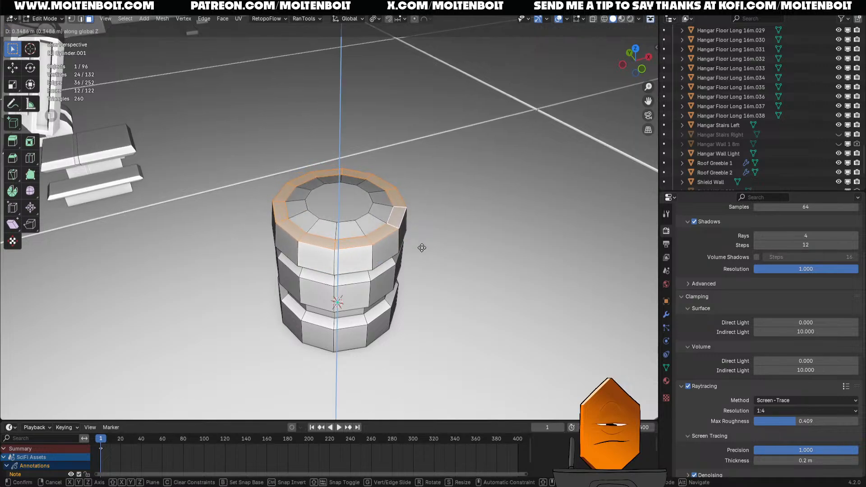
click(420, 254)
key(Tab)
- Raise the whole prop 1.8874 m along Z in Object Mode
middle_drag(433, 257, 444, 288)
key(g)
key(z)
click(354, 124)
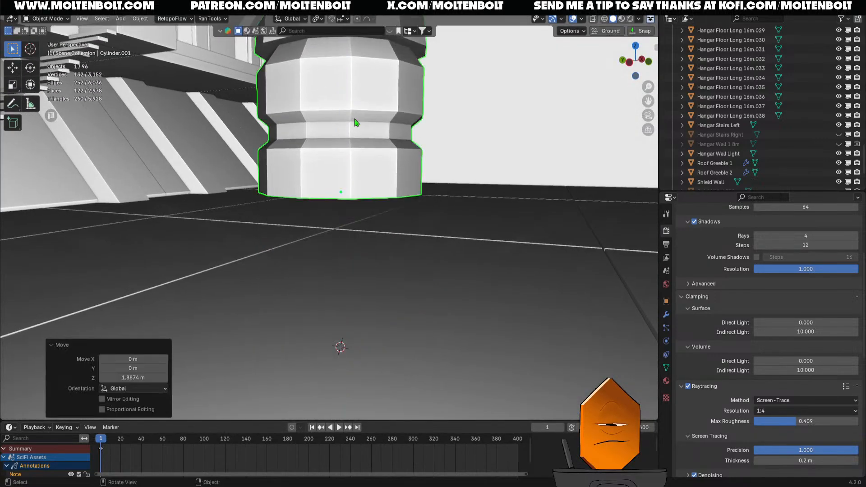
middle_drag(354, 123, 357, 258)
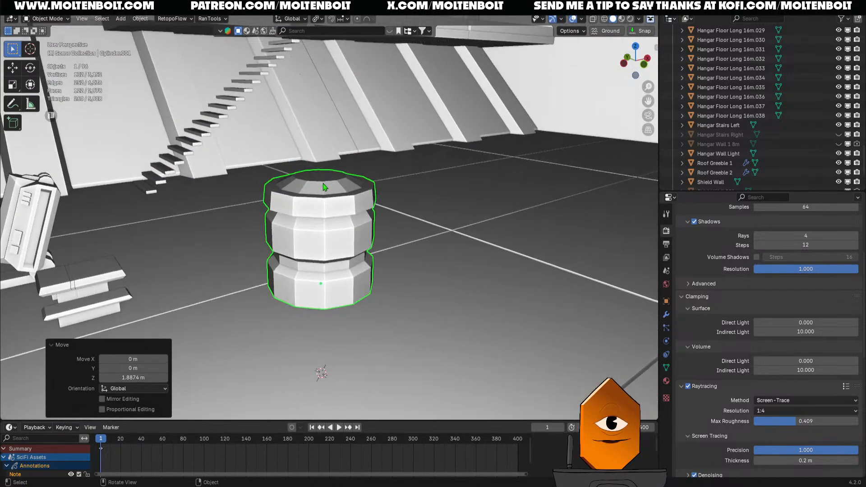
- Set the solid viewport shading colour to Texture and save the file
click(639, 19)
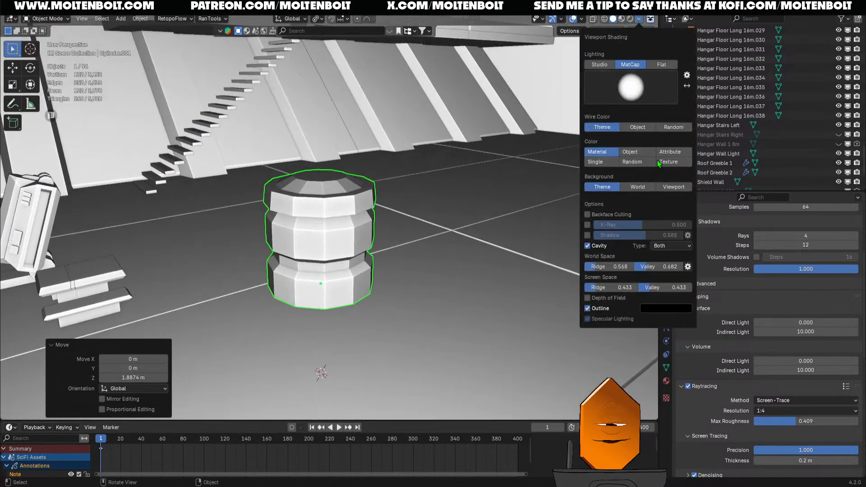
click(669, 161)
click(391, 215)
middle_drag(390, 215, 416, 240)
scroll(415, 240, down, 3)
key(ctrl+s)
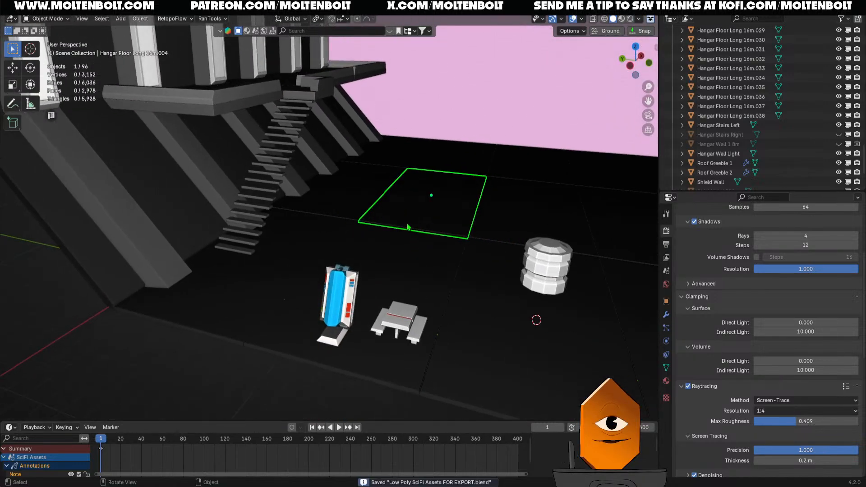
- Examine the prop's shape and proportions from several sides against the hangar and its other assets
click(554, 267)
shift+middle_drag(558, 262, 423, 274)
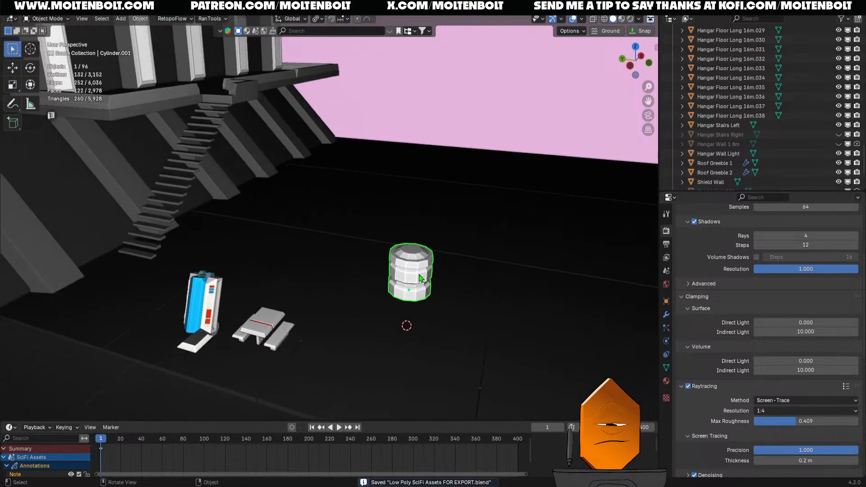
key(KP_Decimal)
ctrl+middle_drag(419, 213, 411, 324)
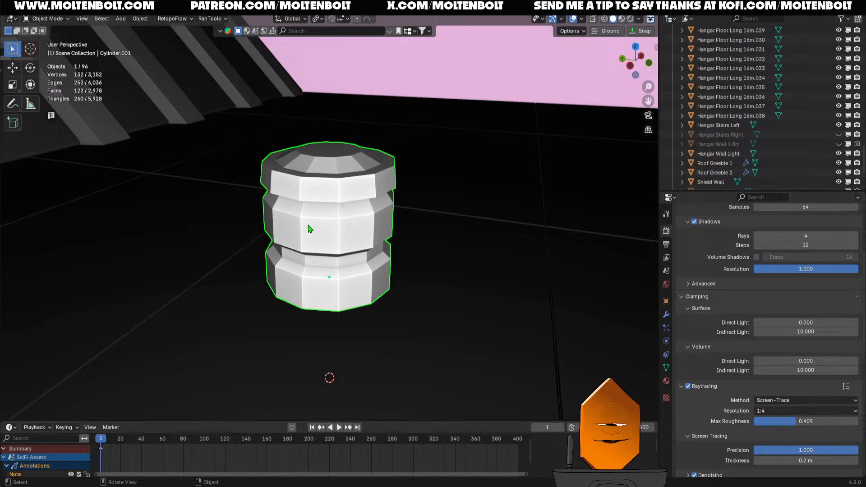
click(486, 185)
scroll(324, 225, down, 3)
click(323, 224)
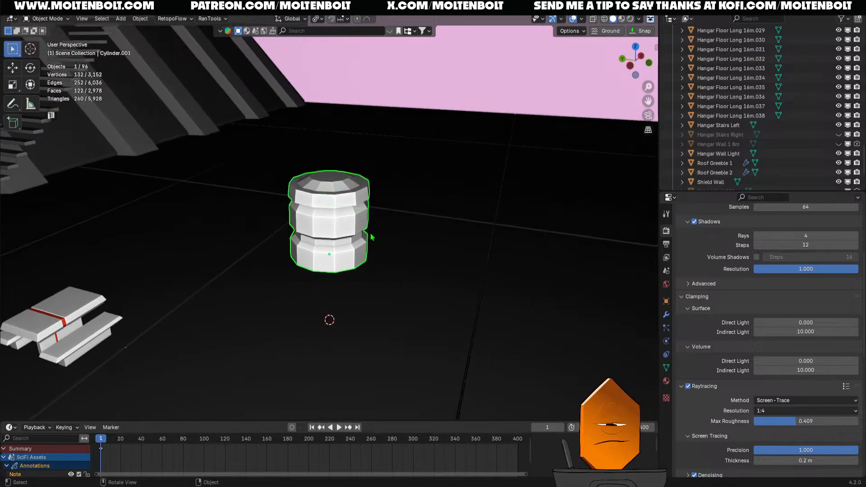
middle_drag(387, 243, 323, 302)
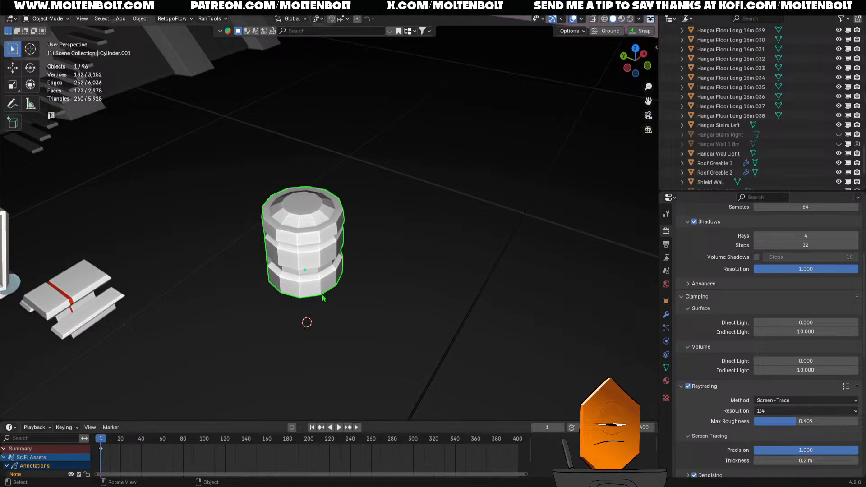
middle_drag(253, 267, 290, 242)
click(498, 199)
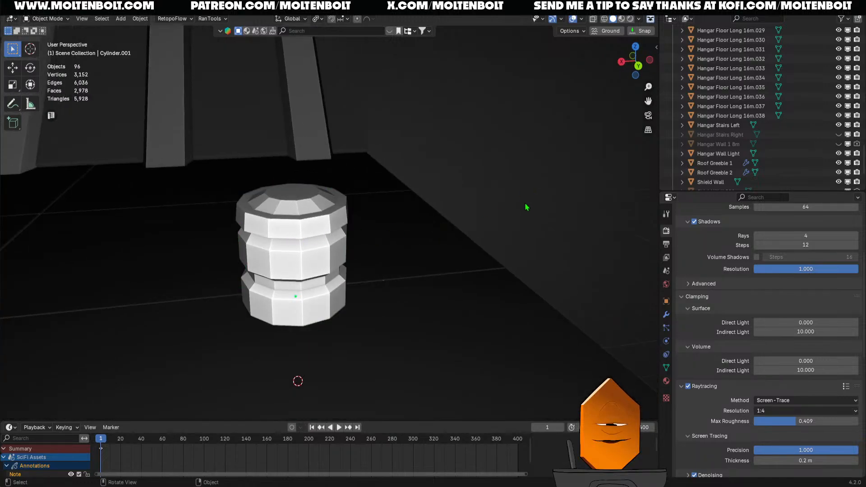
middle_drag(526, 207, 556, 193)
click(340, 212)
click(497, 173)
middle_drag(498, 173, 315, 240)
- Isolate the prop in local view and inset its bottom face by about 0.198 m
click(301, 237)
key(KP_Divide)
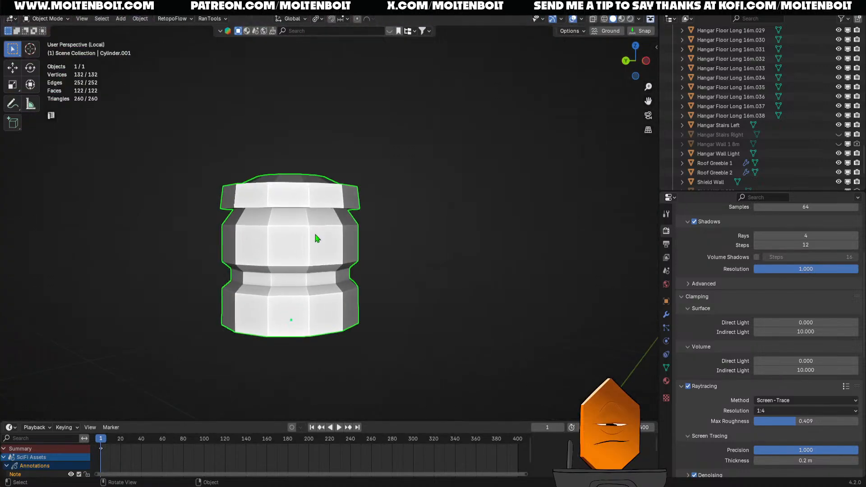
middle_drag(319, 185, 299, 232)
key(Tab)
click(328, 276)
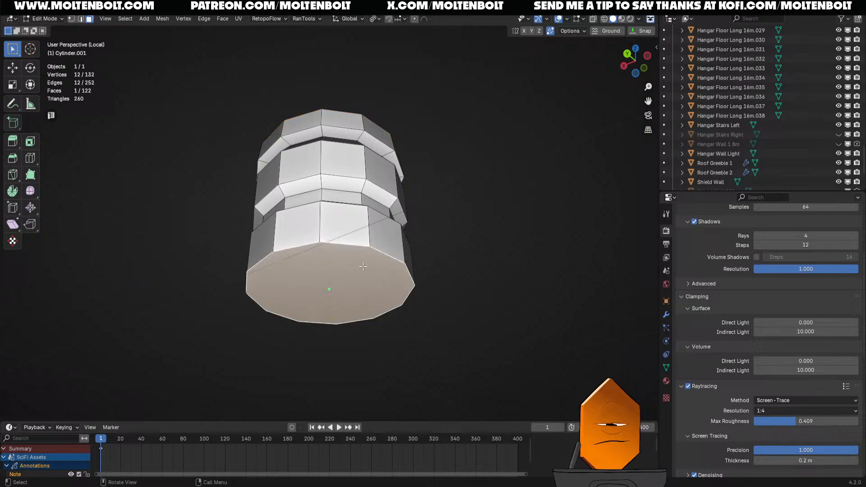
key(i)
click(379, 253)
- Extrude the inset bottom face downward about 1.119 m to form a stem
key(e)
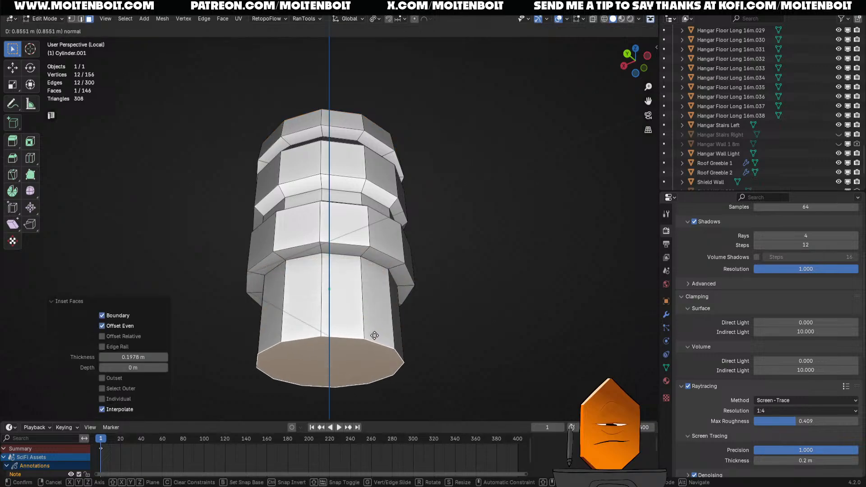
click(367, 348)
middle_drag(367, 348, 357, 242)
- Extrude the stem's end face into a flared base, scaled to 1.863 and lowered about 0.44 m along Z
key(e)
key(s)
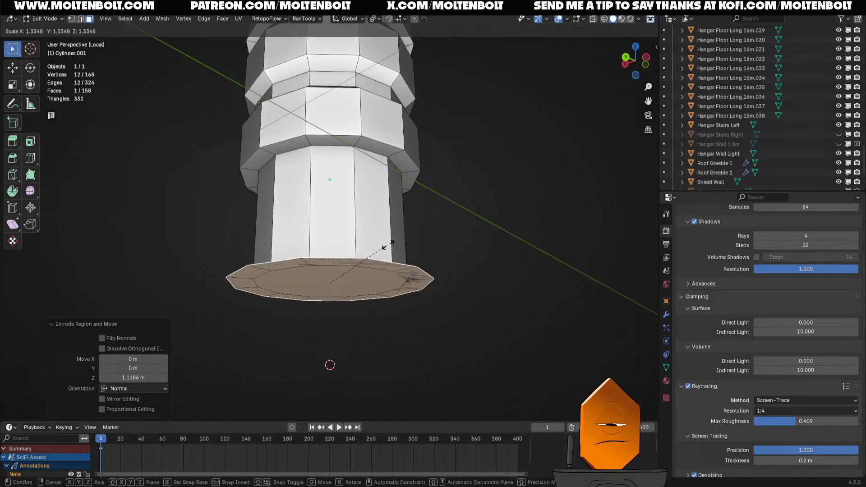
click(414, 241)
key(g)
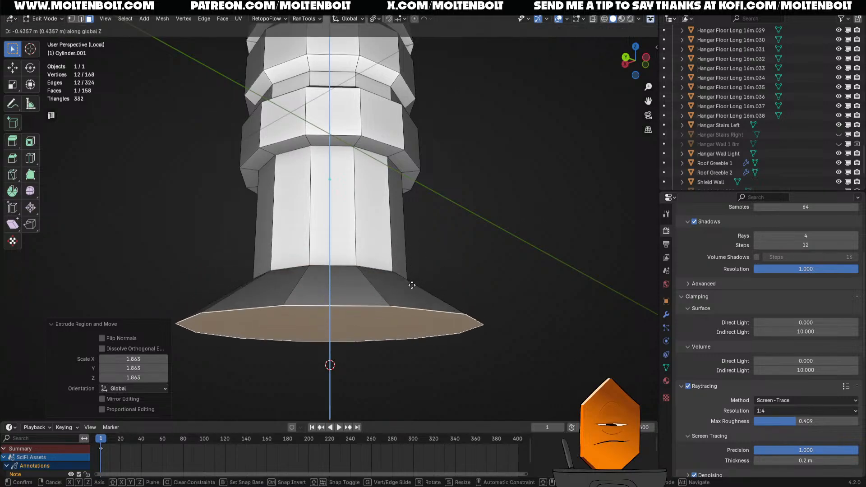
click(406, 291)
- Try deleting the underside face of the flared base
key(x)
click(398, 328)
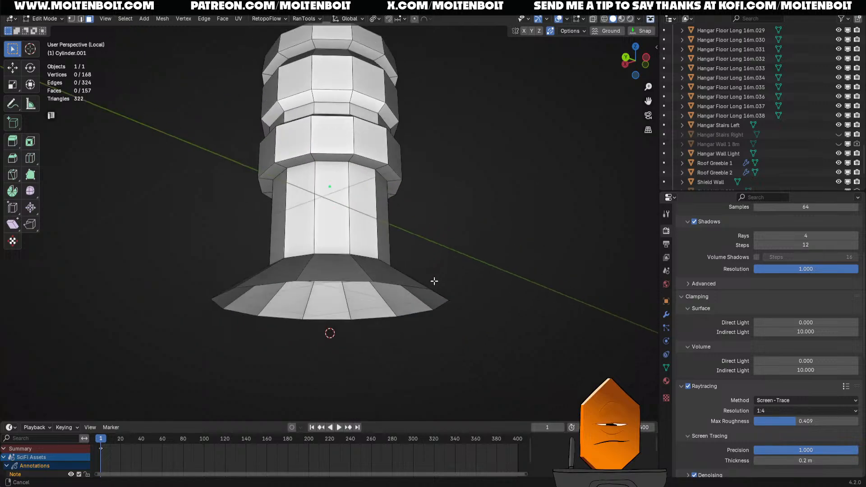
middle_drag(431, 283, 371, 268)
scroll(352, 305, up, 2)
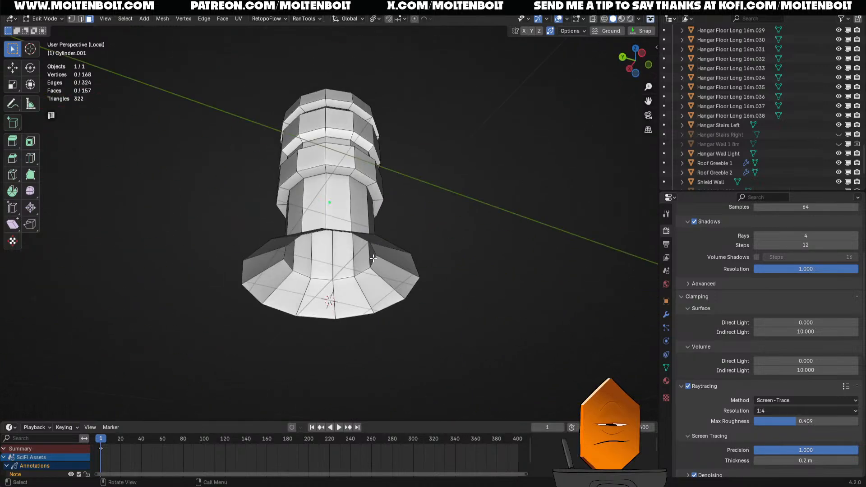
key(ctrl+z)
- Extrude the underside face of the flared base downward about 0.263 m
key(e)
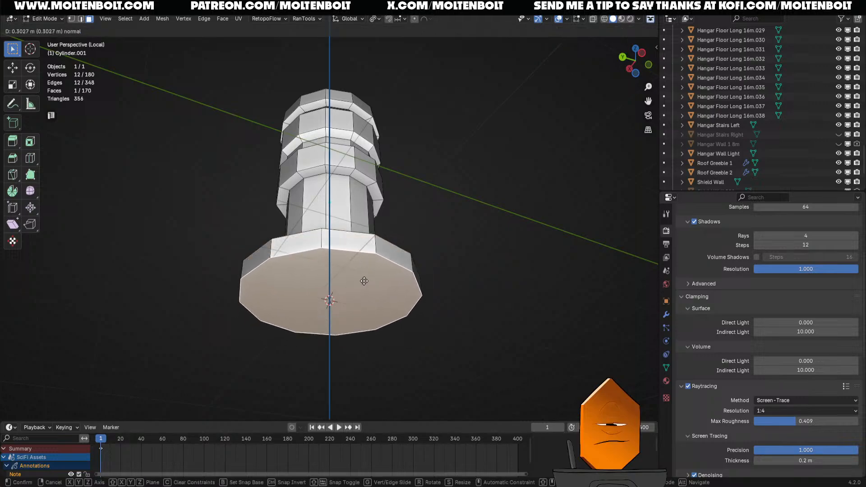
click(379, 293)
middle_drag(379, 293, 235, 329)
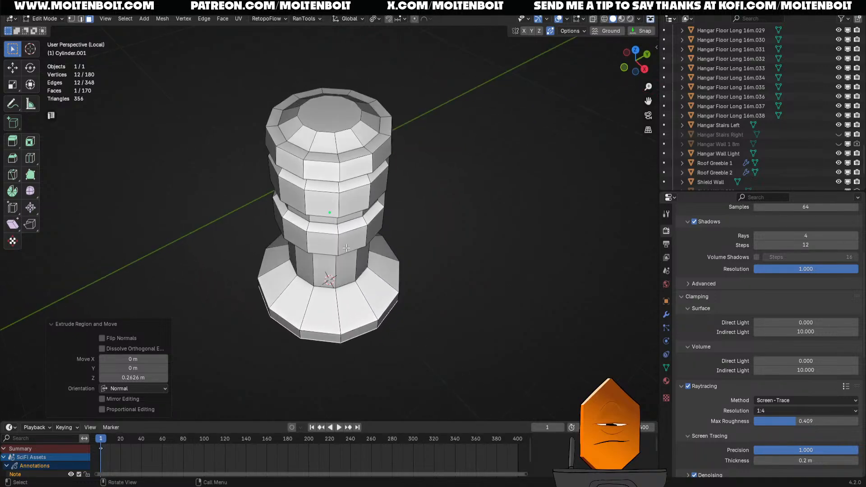
- Select the vertex at a corner of the cap's inner rim, merge it at center, and return to Object Mode
shift+middle_drag(352, 181, 338, 289)
scroll(311, 285, up, 4)
scroll(328, 285, down, 3)
click(335, 270)
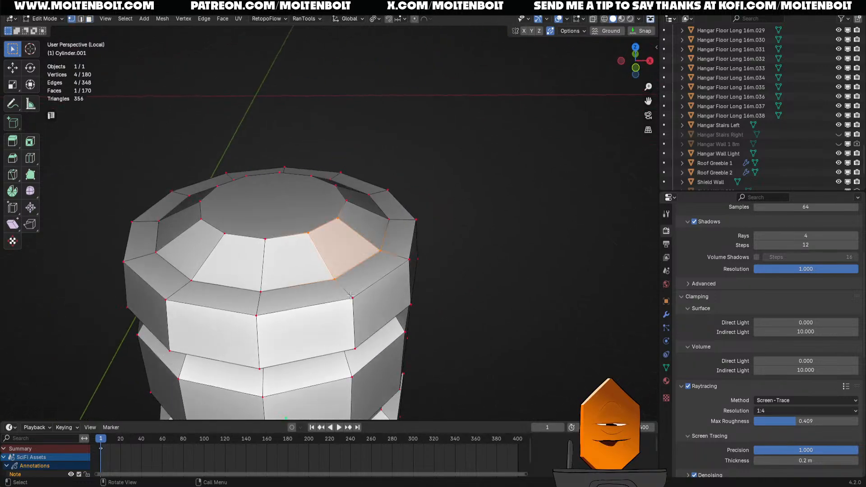
key(1)
click(334, 279)
key(KP_Decimal)
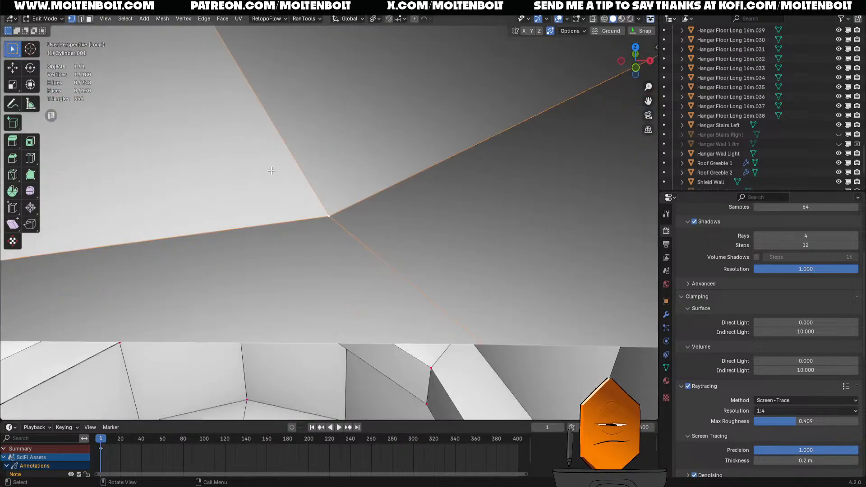
key(m)
click(358, 221)
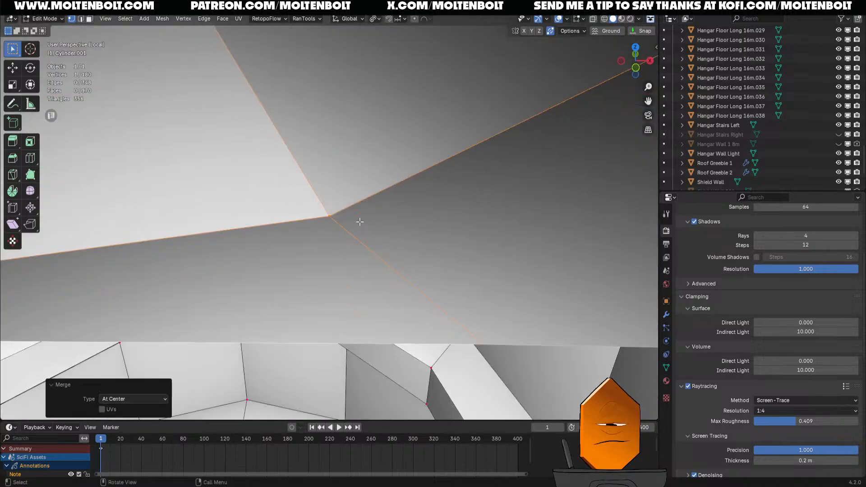
ctrl+middle_drag(381, 186, 353, 277)
key(Tab)
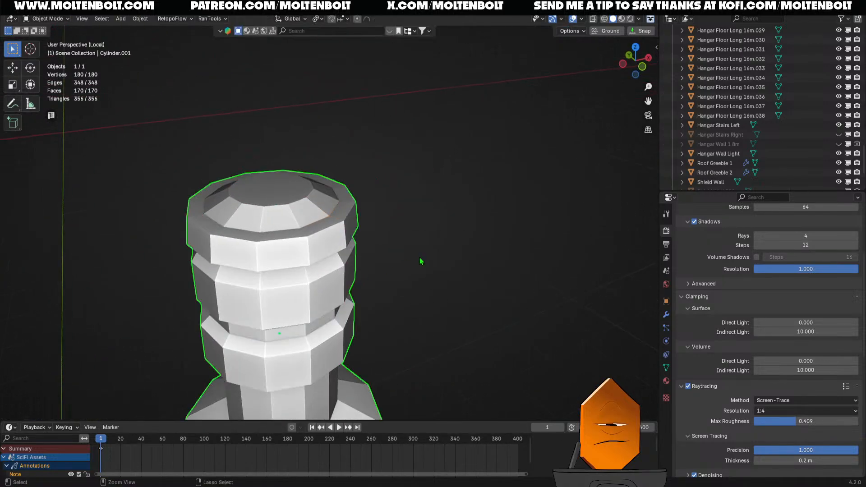
- Try a level 3 subdivision surface on the prop
middle_drag(420, 261, 428, 296)
key(ctrl+3)
key(ctrl+z)
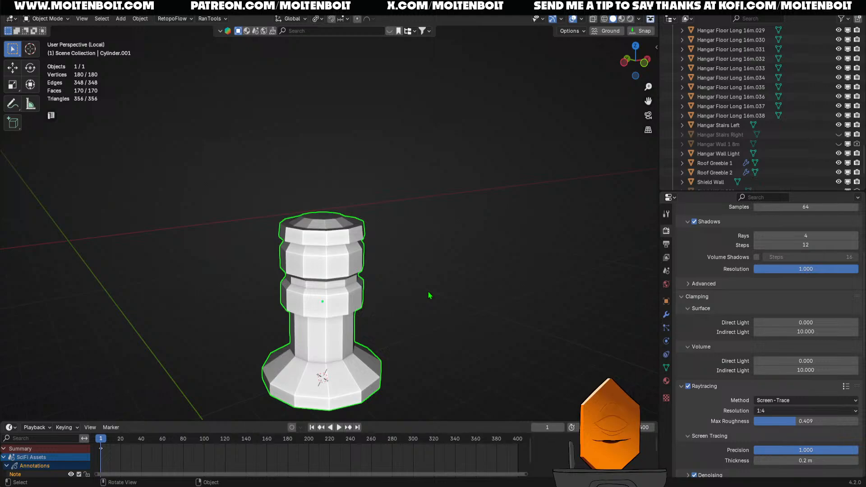
- Examine the grooved head, stem and flared base of the prop up close and from a distance
click(422, 298)
middle_drag(418, 291, 377, 233)
scroll(352, 291, up, 3)
shift+middle_drag(371, 285, 392, 290)
scroll(361, 230, up, 3)
click(305, 244)
scroll(395, 244, down, 5)
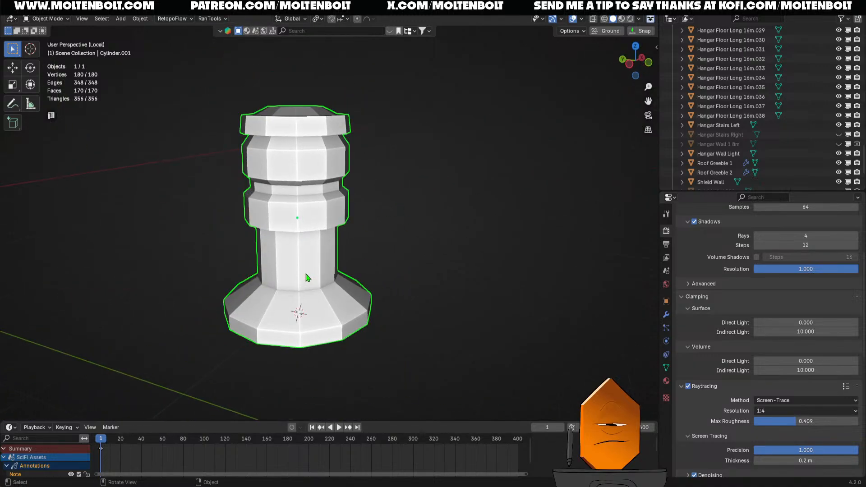
mouse_move(306, 277)
middle_down()
mouse_move(350, 296)
mouse_move(347, 316)
mouse_move(310, 251)
middle_up()
- Select every other sloped face around the flared base in Edit Mode and inset the six faces by about 0.085 m
key(ctrl+Tab)
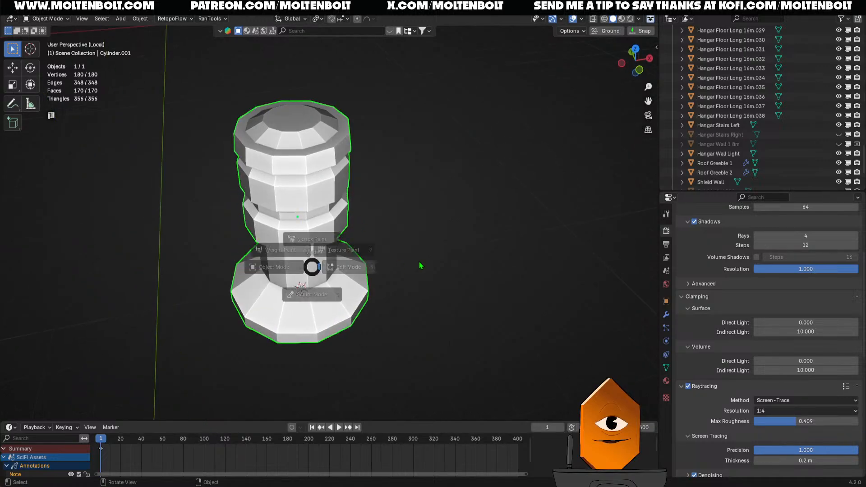
click(420, 266)
middle_drag(352, 298, 369, 319)
click(270, 335)
ctrl+click(311, 352)
shift+click(346, 338)
middle_drag(433, 332, 384, 341)
shift+click(366, 374)
middle_drag(439, 340, 337, 355)
shift+click(364, 367)
middle_drag(437, 362, 327, 329)
shift+click(331, 377)
scroll(328, 330, up, 2)
key(i)
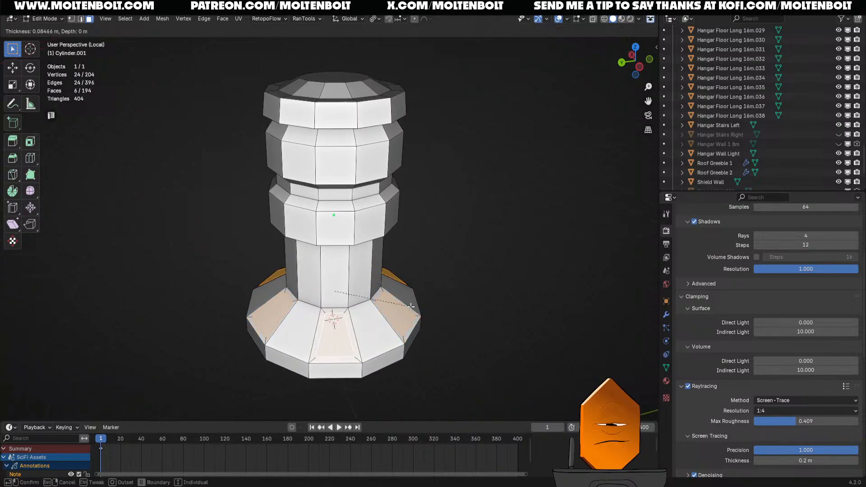
click(411, 307)
- Try extruding the six inset base faces as one region and scaling them together
key(e)
click(409, 284)
key(s)
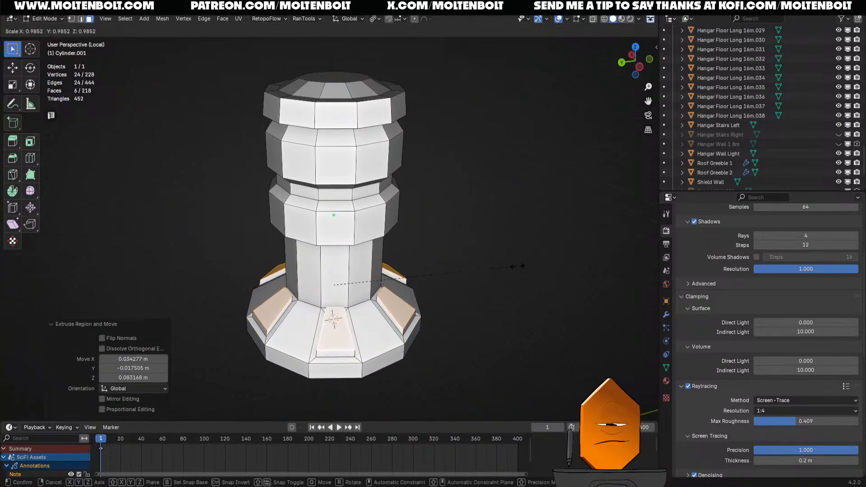
click(507, 275)
- Extrude the six inset base faces about 0.134 m along their normals, scale them, and return to Object Mode
key(g)
key(z)
key(z)
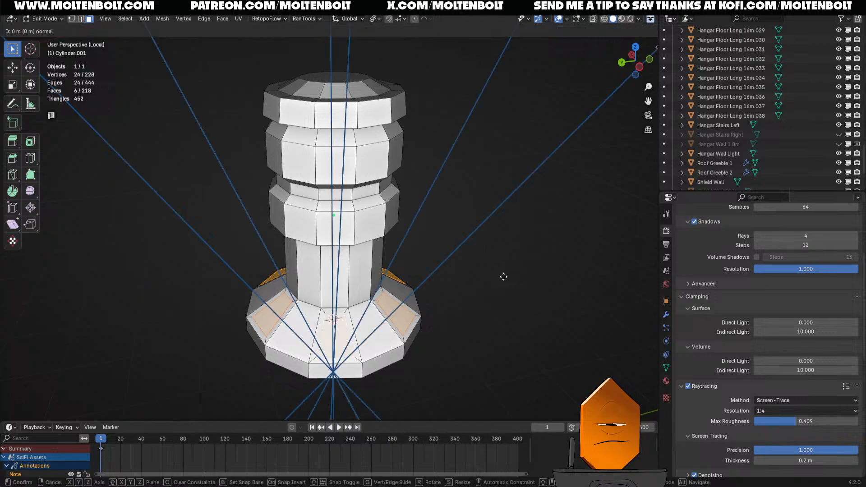
click(567, 253)
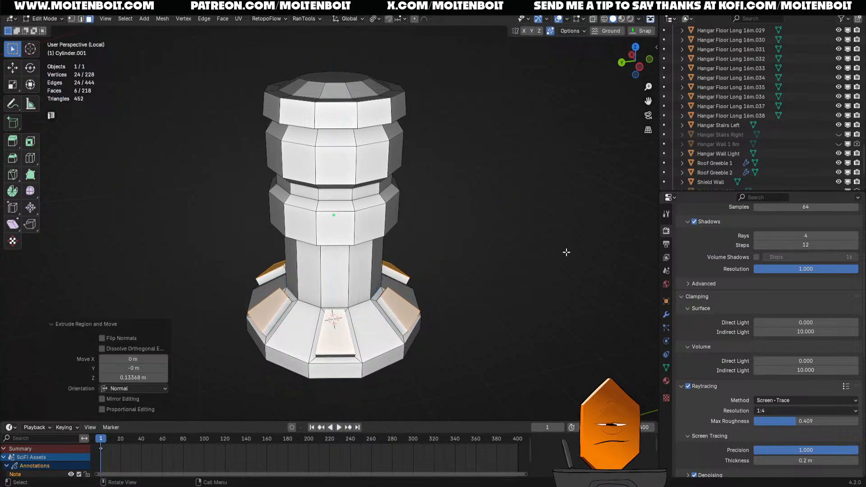
key(s)
click(509, 273)
key(ctrl+Tab)
click(475, 274)
- Leave local view to show the prop among the other hangar assets
scroll(428, 304, down, 3)
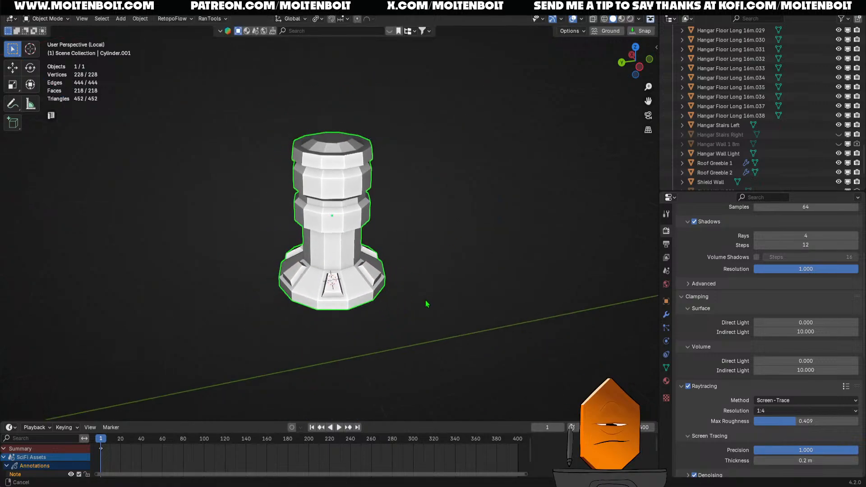
middle_drag(427, 304, 386, 240)
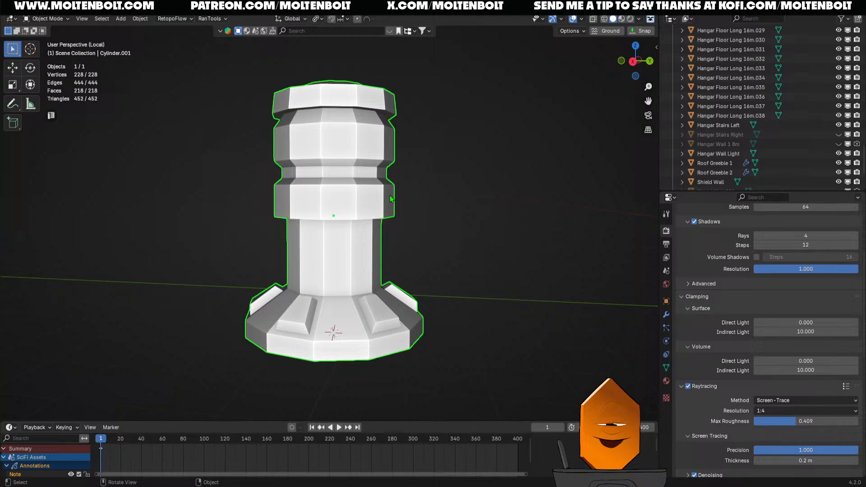
key(KP_Divide)
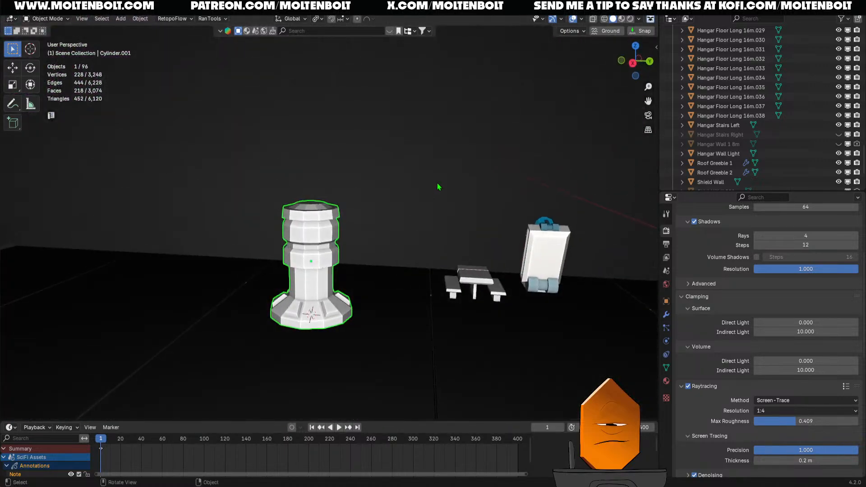
scroll(400, 151, up, 5)
middle_drag(400, 150, 263, 171)
scroll(245, 180, down, 5)
- Lower the cylindrical prop about 0.09 m along Z so its base rests on the hangar floor
key(KP_1)
key(grave)
click(241, 212)
ctrl+middle_drag(264, 172, 341, 206)
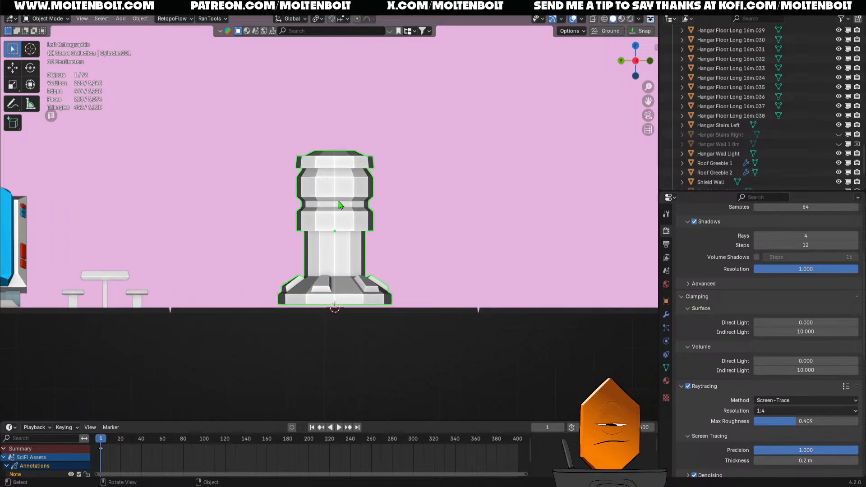
key(g)
key(z)
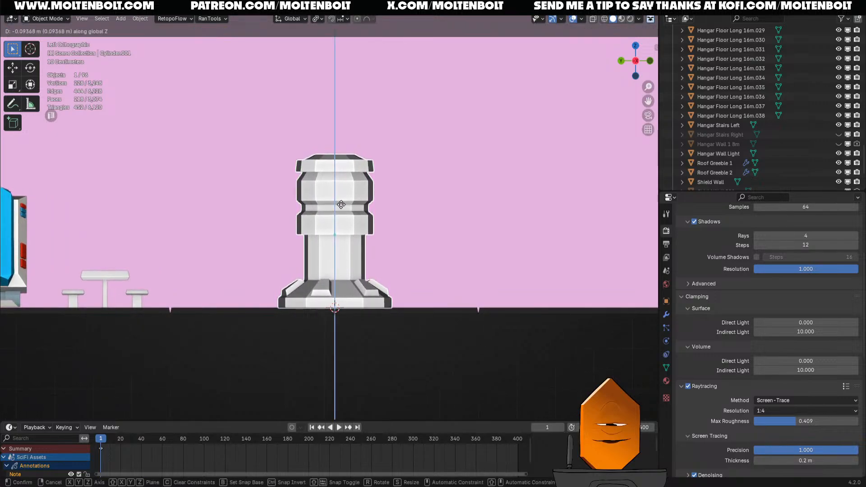
click(341, 204)
- Examine the prop's scale and placement within the whole hangar, then select it and frame it for a close look
scroll(355, 149, down, 8)
middle_drag(345, 268, 354, 299)
click(402, 298)
scroll(398, 299, up, 3)
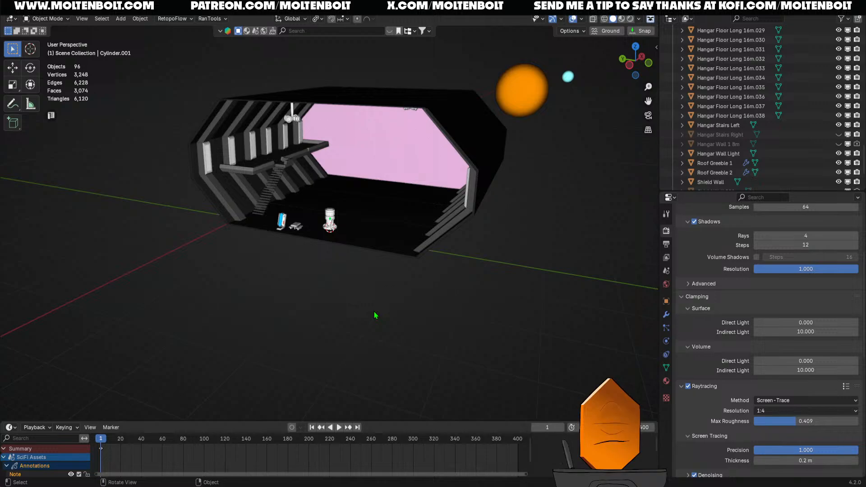
shift+middle_drag(381, 254, 395, 286)
scroll(402, 280, up, 3)
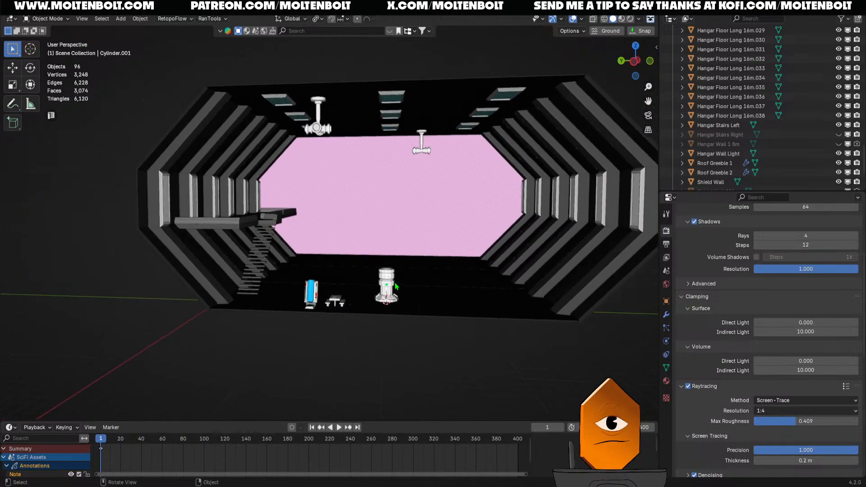
click(396, 286)
key(KP_Decimal)
middle_drag(415, 201, 387, 337)
middle_drag(354, 356, 314, 283)
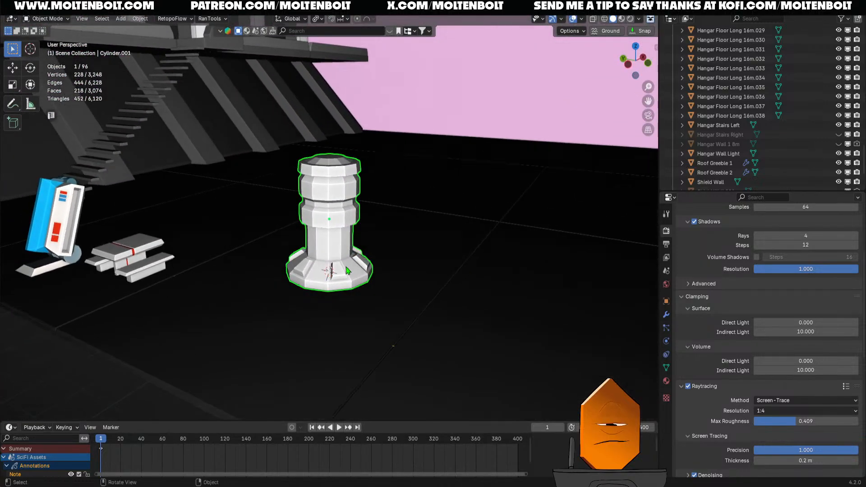
- Raise the prop about 1.375 m along Z and lower it about 1.4 m back onto the floor
key(g)
key(z)
click(352, 251)
middle_drag(352, 252, 385, 269)
key(g)
key(z)
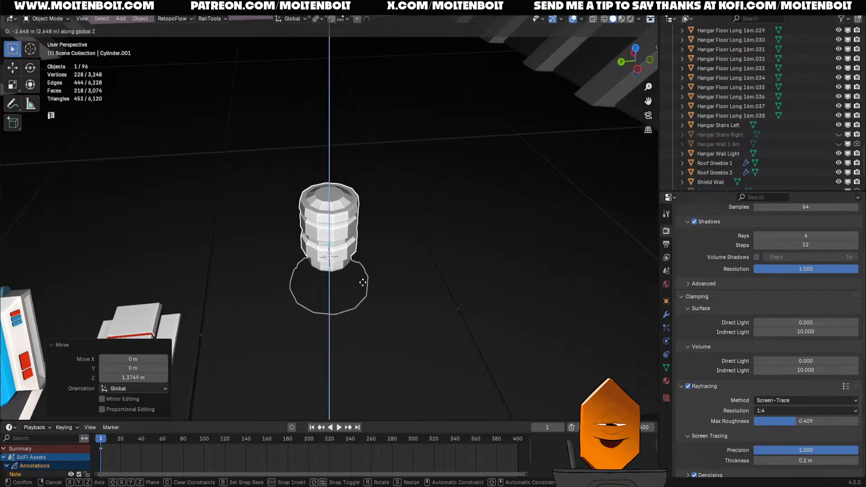
click(405, 262)
middle_drag(404, 263, 361, 286)
- Move the prop about 6.75 m along Y to stand near the bench table
key(g)
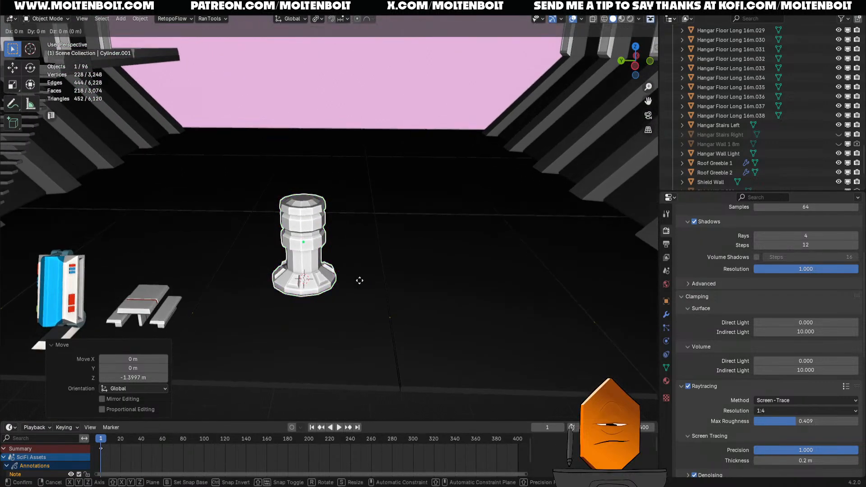
key(y)
click(208, 281)
middle_drag(217, 286, 334, 276)
- Add a UV sphere with 32 segments, 16 rings and 1 m radius, and raise it 1 m along Z
key(shift+a)
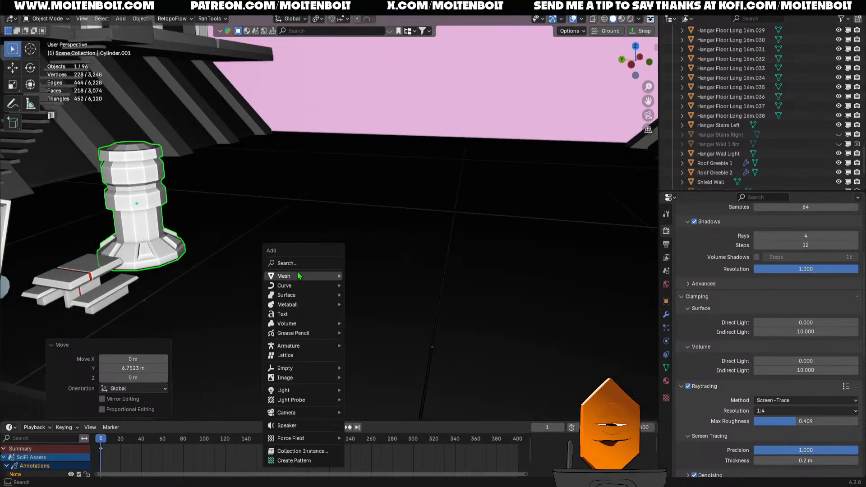
mouse_move(303, 276)
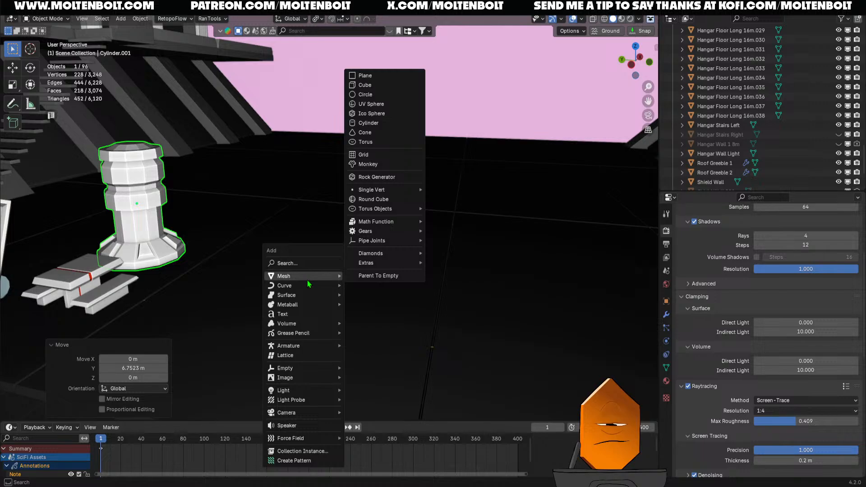
click(397, 105)
key(g)
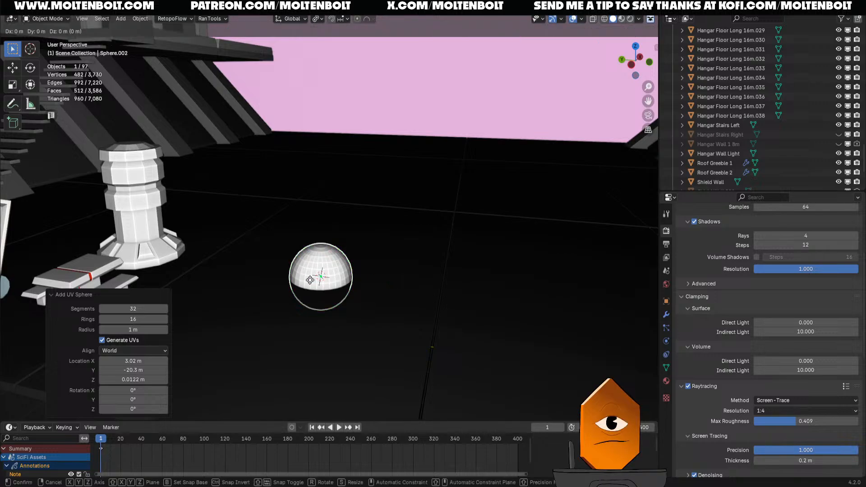
key(z)
key(1)
key(Return)
- Select two opposite vertical edge loops on the sphere in Edit Mode, forming a full circle through both poles
middle_drag(365, 288, 375, 310)
key(ctrl+Tab)
click(408, 239)
scroll(340, 293, up, 1)
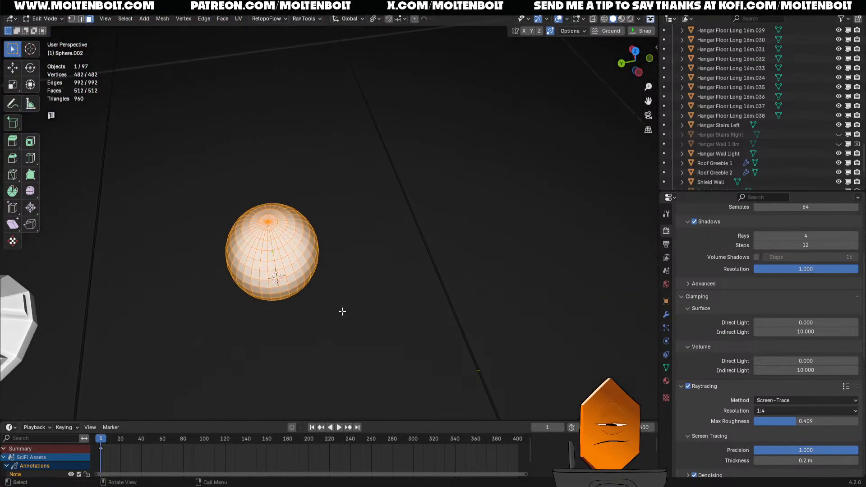
key(2)
click(291, 269)
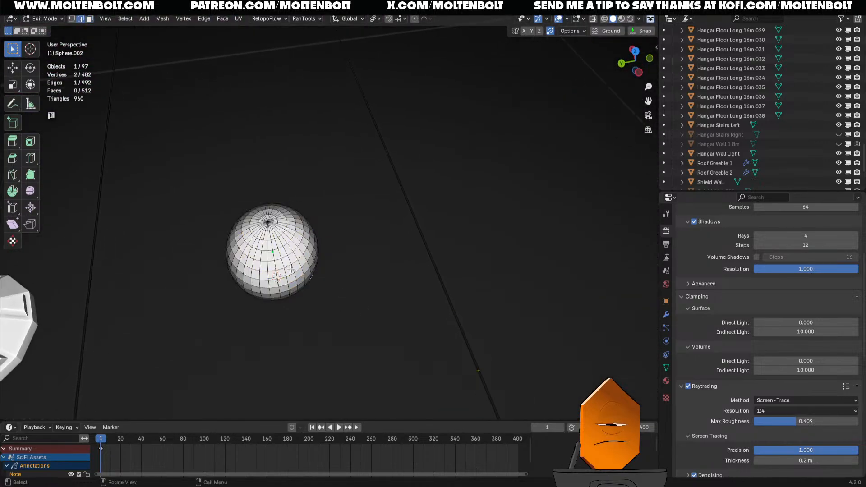
middle_drag(329, 298, 291, 338)
scroll(328, 313, up, 3)
mouse_move(325, 300)
middle_down()
mouse_move(262, 284)
mouse_move(333, 267)
mouse_move(330, 285)
middle_up()
scroll(332, 267, up, 3)
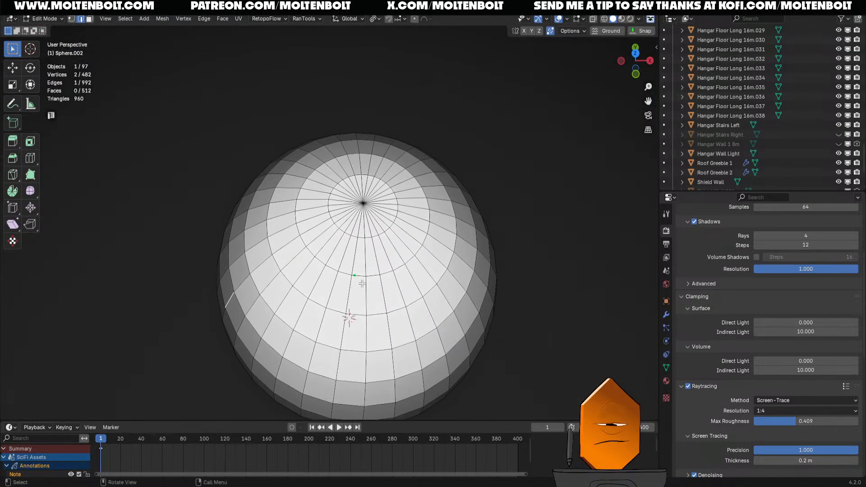
alt+click(365, 274)
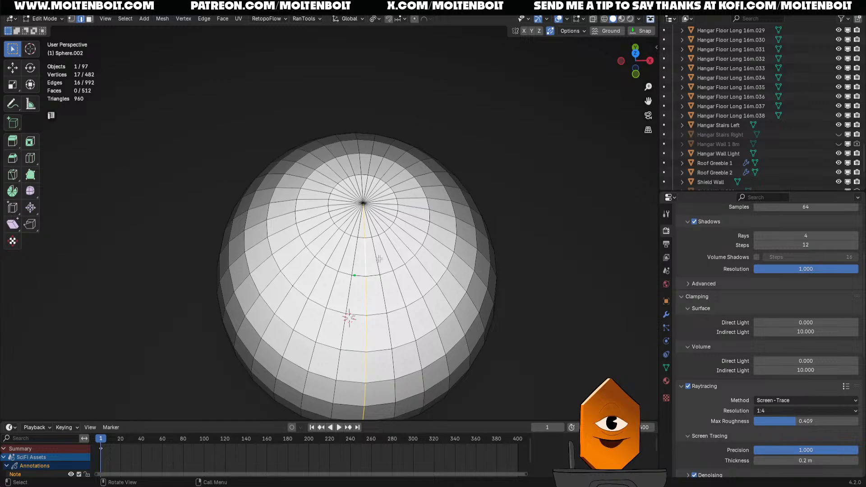
alt+shift+click(363, 166)
scroll(366, 266, down, 3)
middle_drag(368, 271, 420, 252)
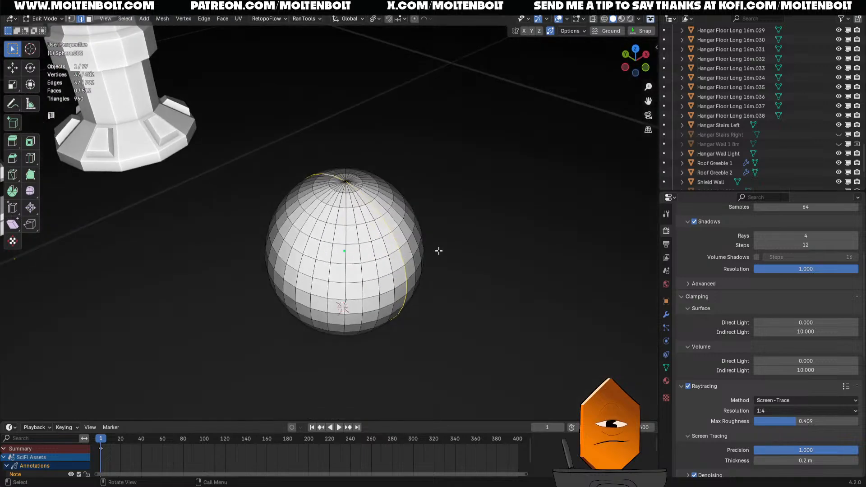
- Separate the selected circular edge loop into its own object and return to Object Mode
key(v)
click(424, 256)
key(p)
click(425, 263)
key(Tab)
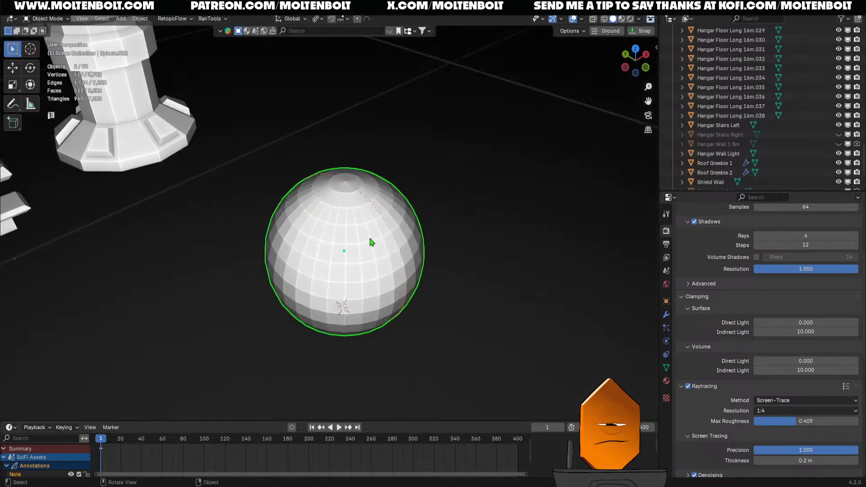
- Delete the original sphere, keeping only the separated circular outline
middle_drag(372, 242, 336, 249)
click(336, 250)
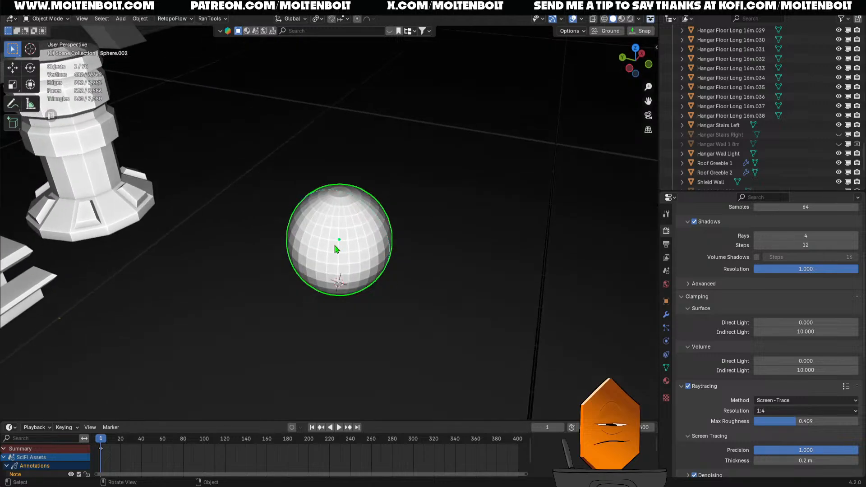
key(Delete)
click(428, 249)
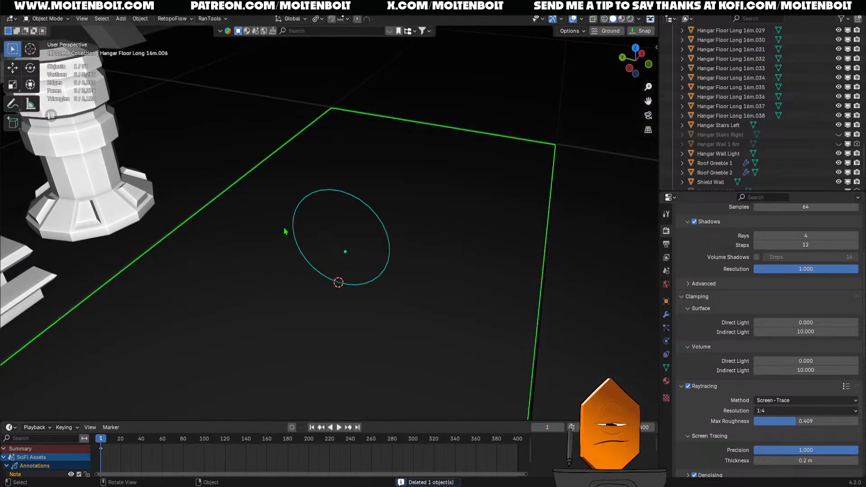
- Select the half of the circle facing away from the prop and move it -5.6273 m along Y to form a capsule outline
click(333, 192)
key(Tab)
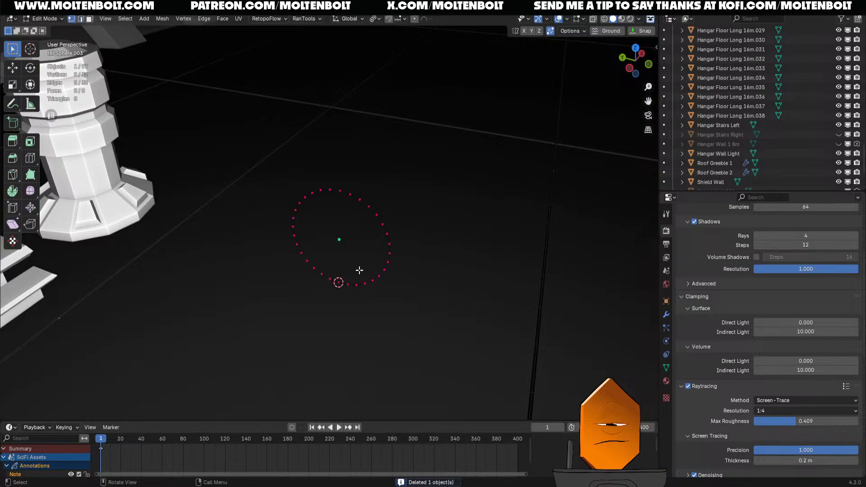
key(ctrl+KP_3)
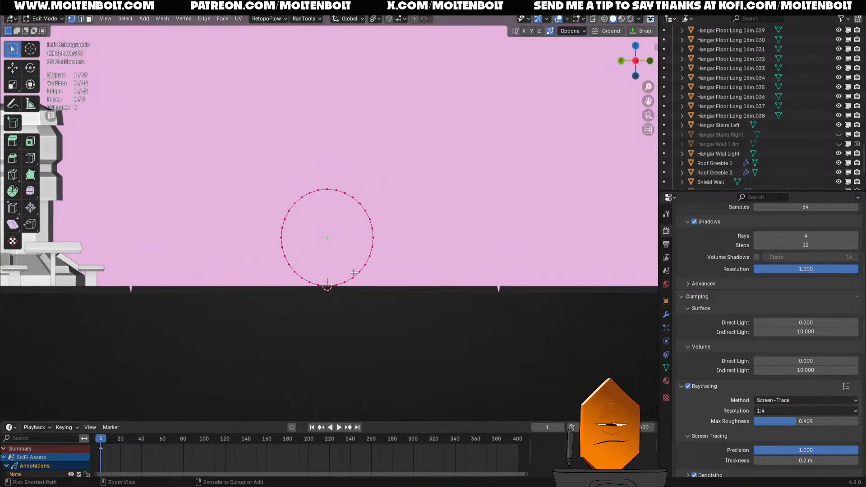
ctrl+middle_drag(354, 272, 348, 230)
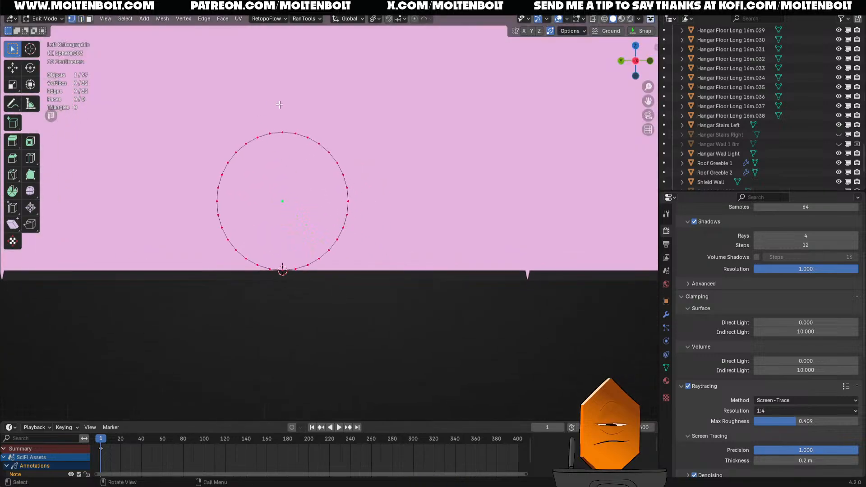
drag(280, 105, 430, 359)
scroll(420, 350, down, 3)
shift+middle_drag(419, 350, 306, 257)
scroll(364, 271, down, 1)
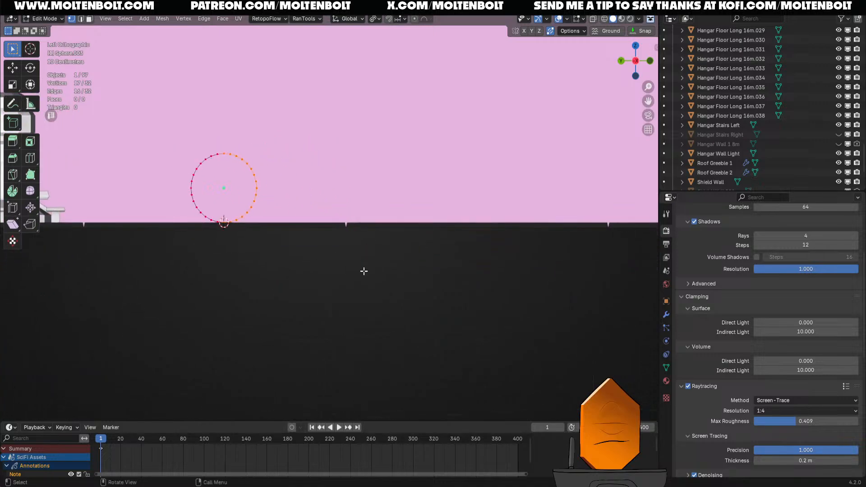
key(g)
key(y)
click(548, 270)
key(Tab)
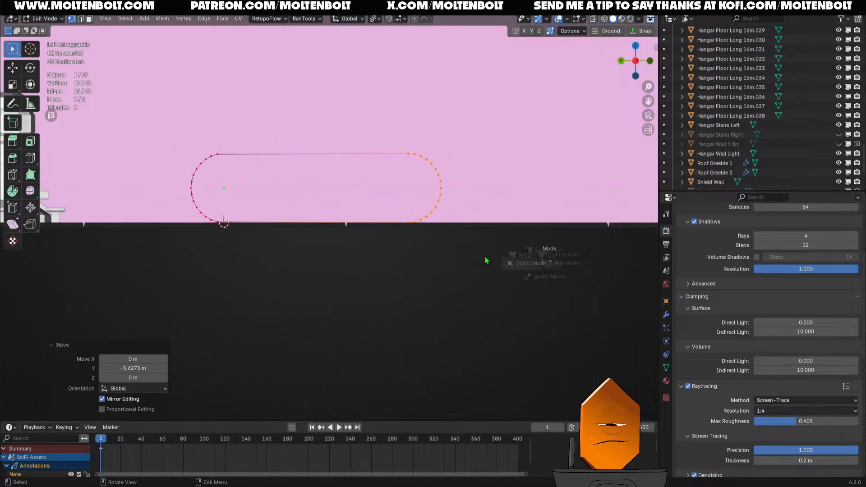
- Convert the capsule outline to a curve and set its geometry extrude to 0.152 m
middle_drag(399, 252, 411, 271)
click(667, 315)
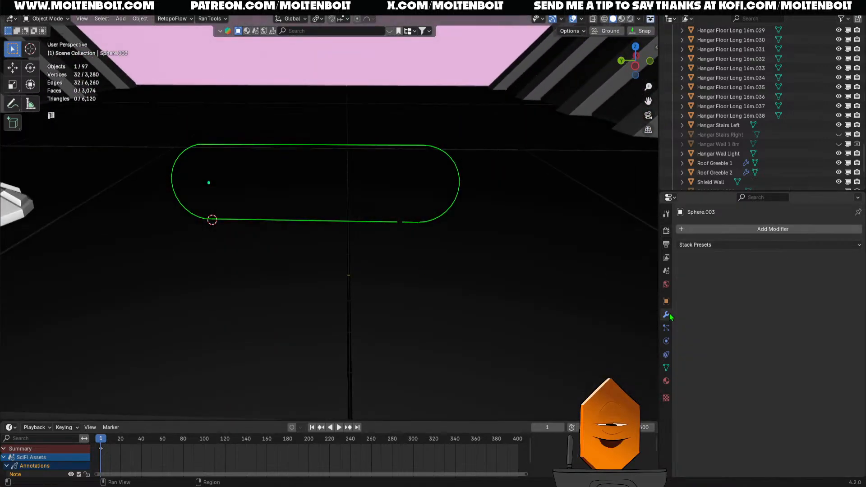
click(770, 230)
key(q)
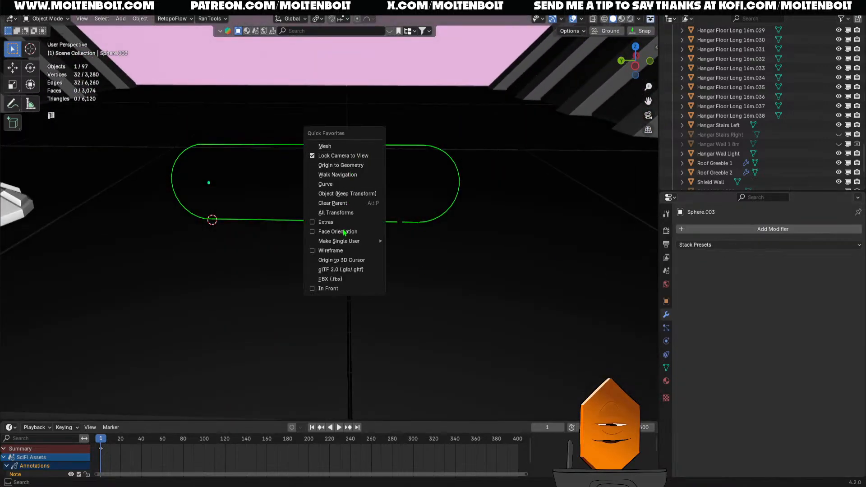
click(326, 184)
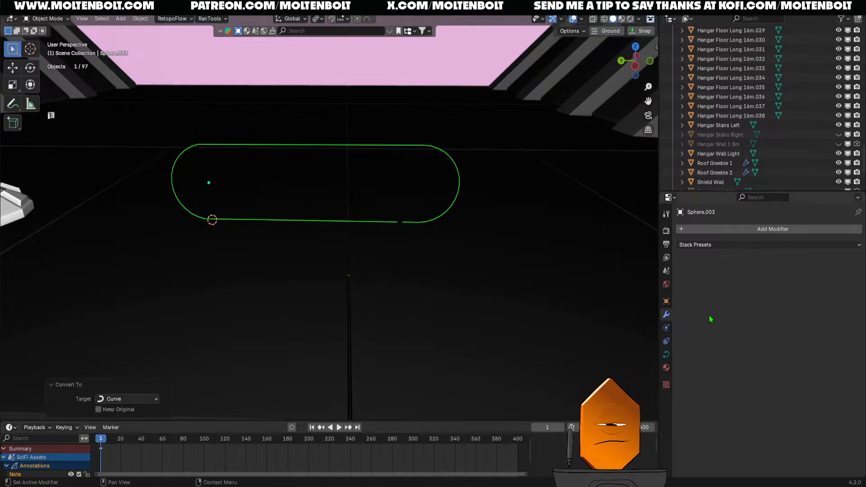
click(666, 354)
scroll(740, 391, down, 1)
drag(774, 391, 794, 391)
mouse_move(500, 267)
middle_down()
mouse_move(369, 270)
mouse_move(343, 288)
mouse_move(483, 278)
mouse_move(494, 264)
middle_up()
- Apply all transforms to the capsule-shaped curve and set its origin to its geometry
key(q)
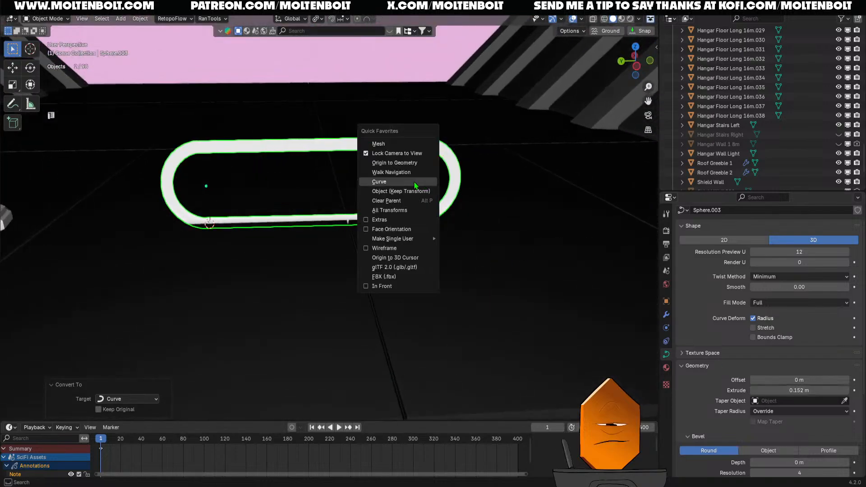
click(391, 210)
key(q)
click(395, 163)
- Convert the capsule band to a mesh and scale it uniformly to 0.310
key(q)
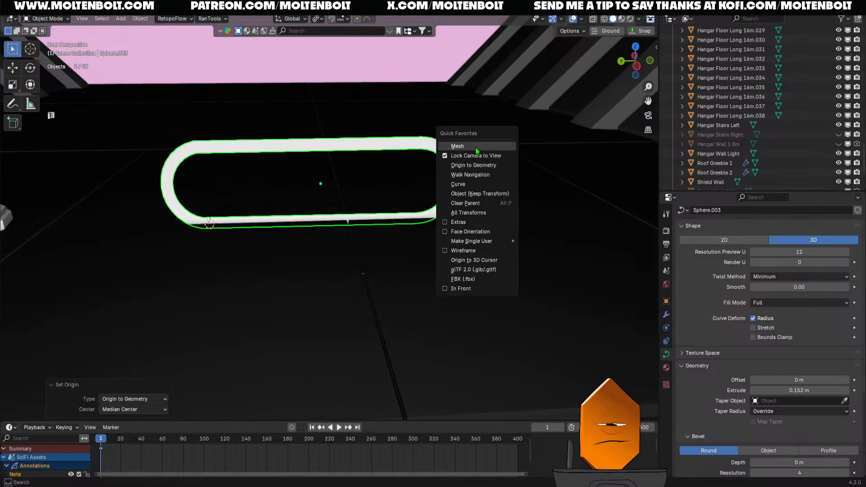
click(462, 146)
middle_drag(515, 230, 455, 207)
key(s)
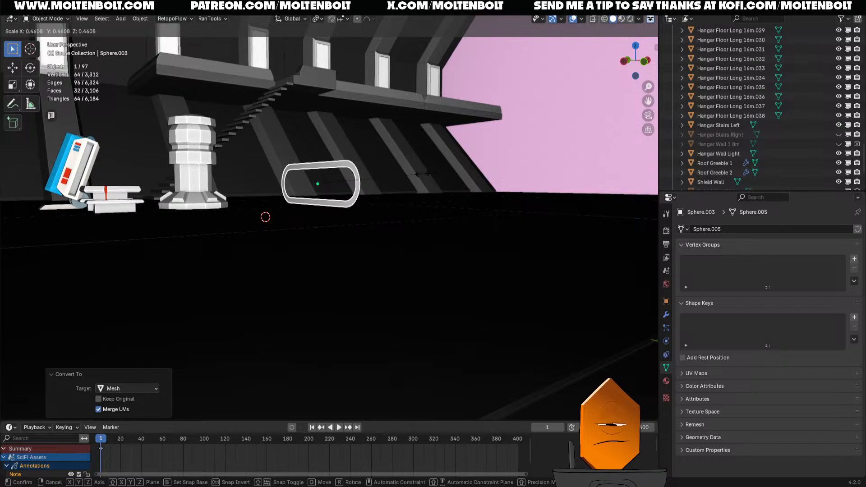
click(387, 173)
middle_drag(388, 174, 379, 284)
- Add a Solidify modifier to the capsule band with a thickness of 6.834 m
click(666, 315)
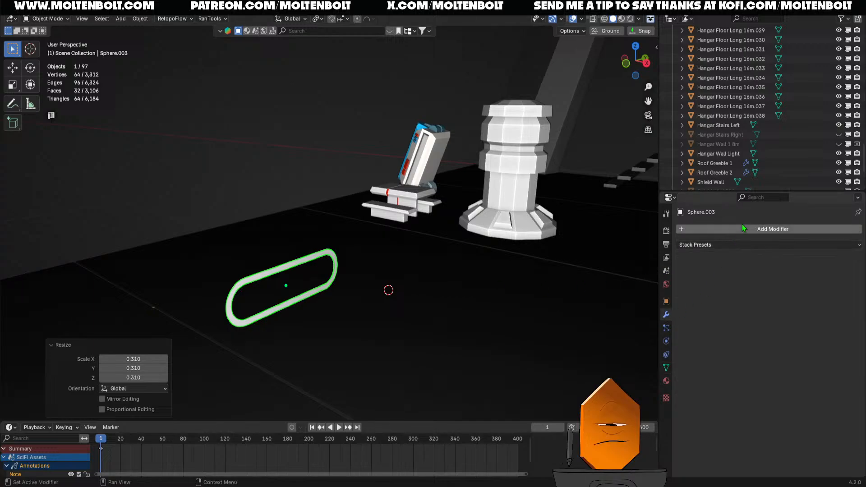
click(741, 229)
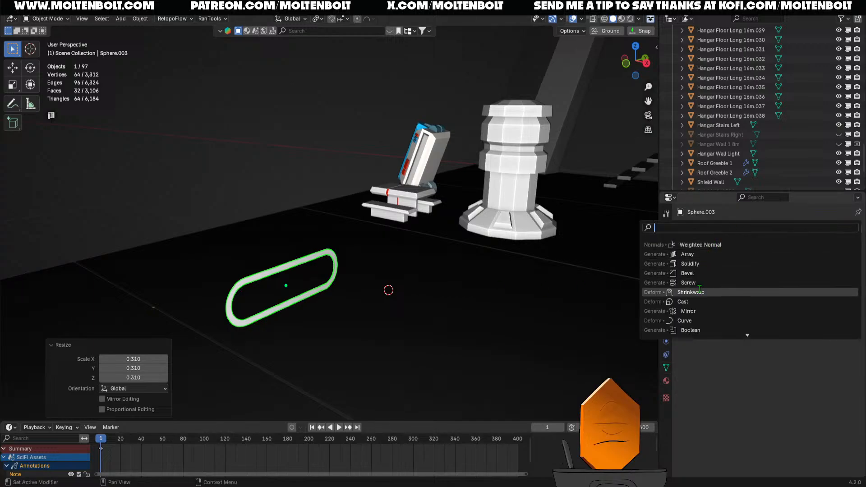
click(705, 264)
middle_drag(522, 324, 566, 338)
drag(794, 300, 862, 300)
- Scale the solidified capsule band uniformly to 0.740
middle_drag(334, 243, 442, 235)
key(s)
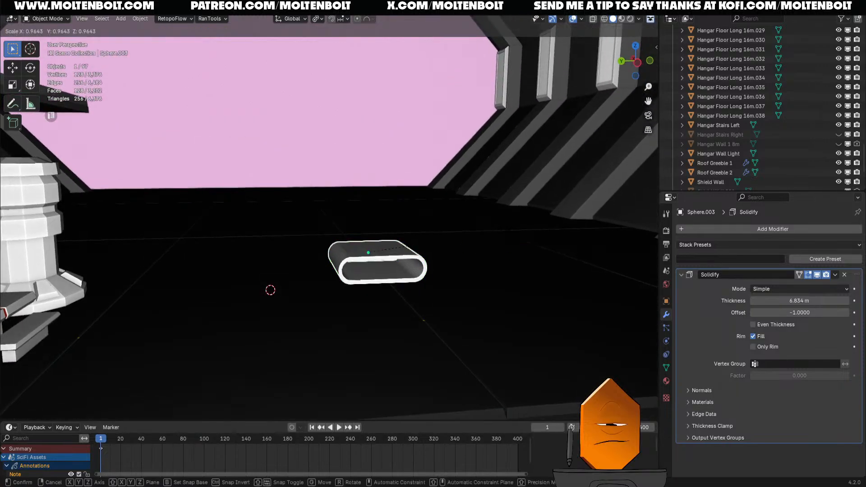
click(483, 244)
shift+middle_drag(458, 288, 418, 300)
scroll(420, 294, up, 3)
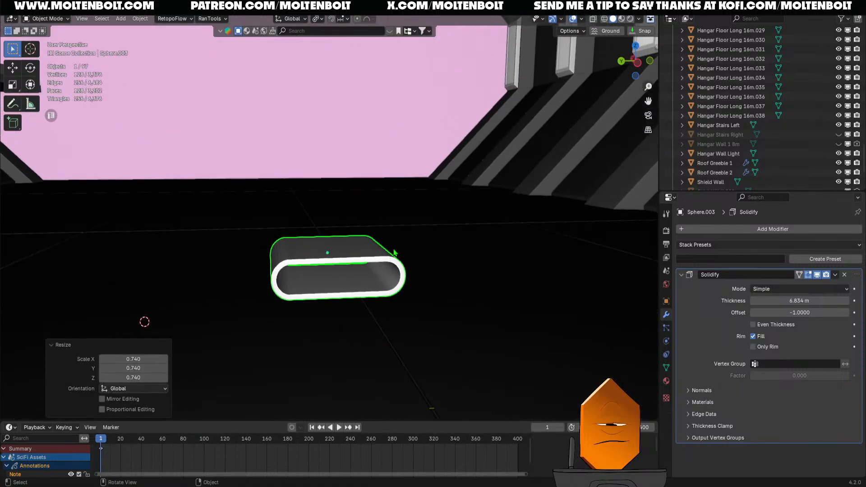
- Select the capsule band's entire mesh in Edit Mode and remove its Solidify modifier
key(Tab)
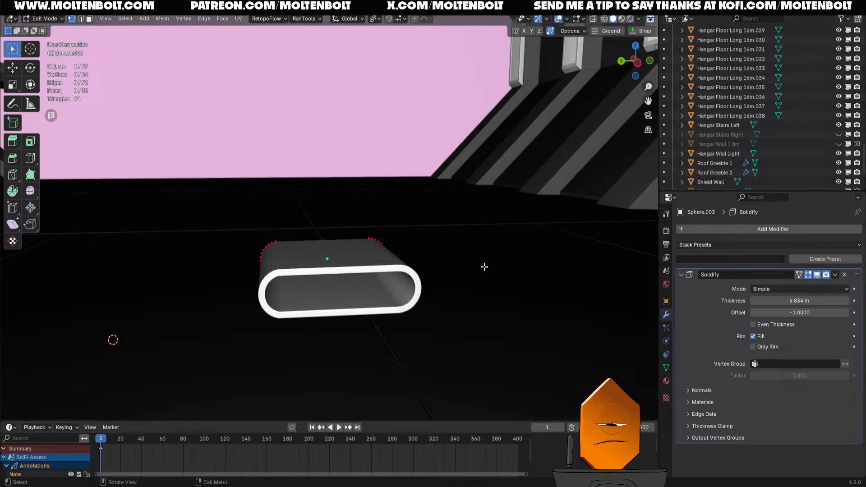
key(a)
key(alt+s)
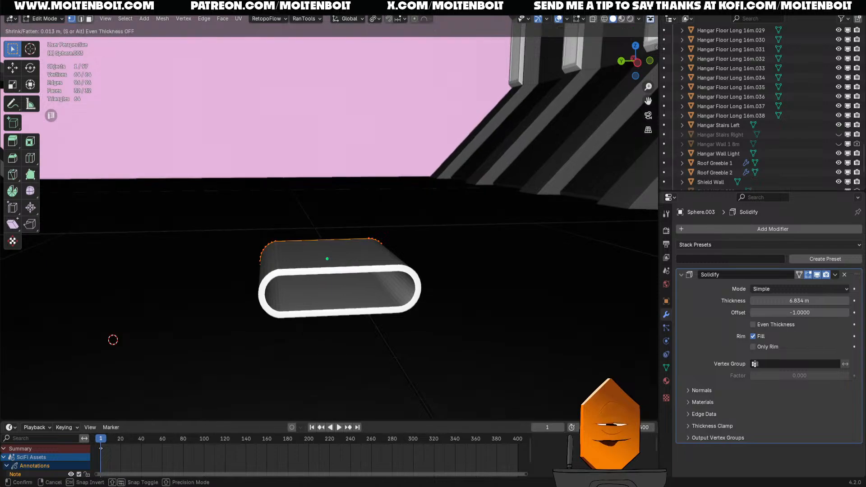
click(528, 273)
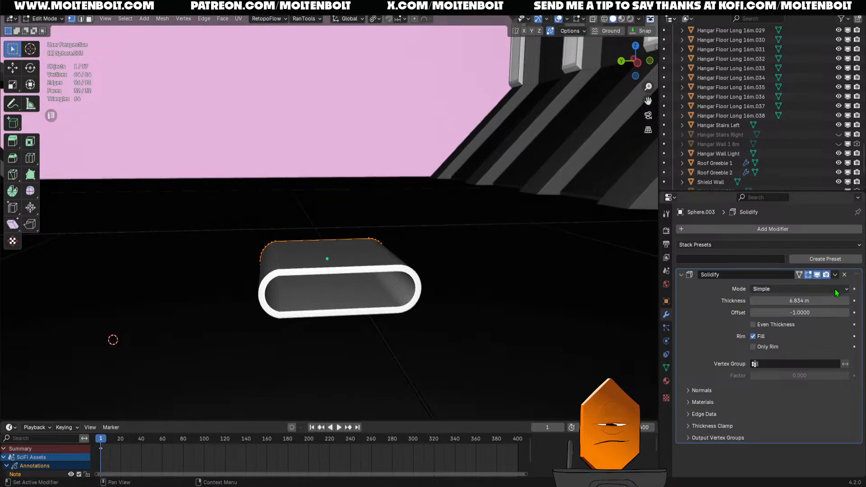
click(845, 275)
- Fatten the whole capsule band along its normals with a Shrink/Fatten offset of 0.864 m
middle_drag(433, 291, 342, 262)
key(alt+s)
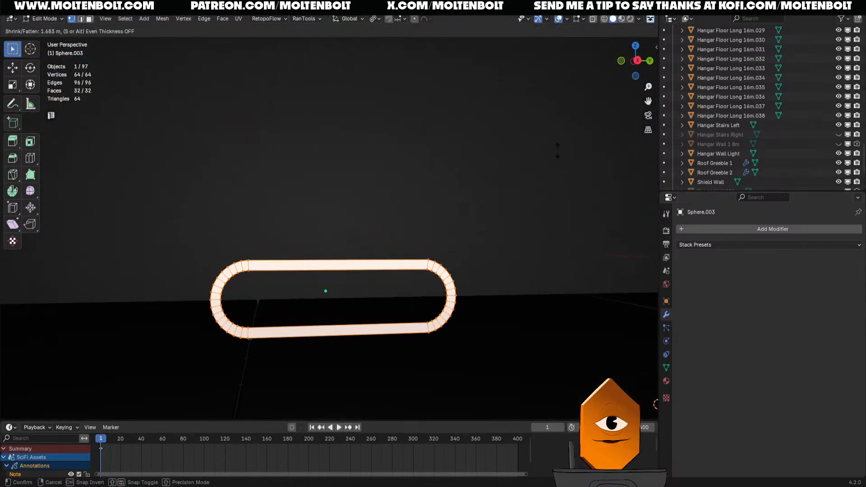
click(519, 206)
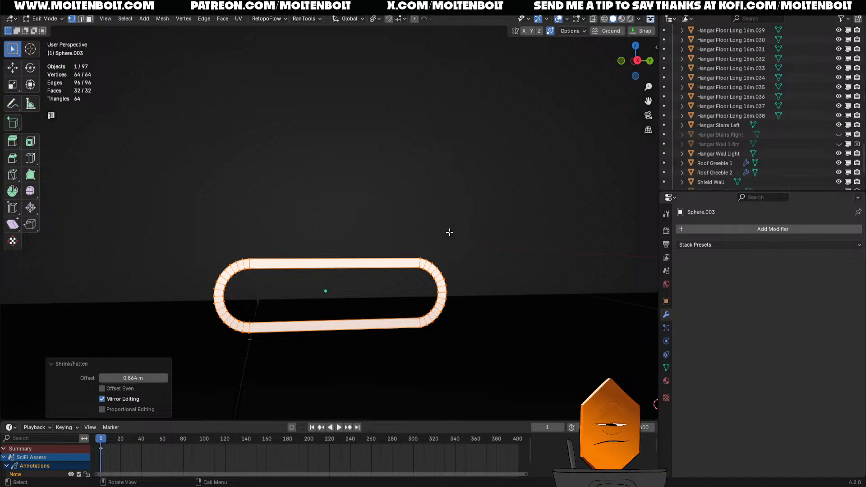
middle_drag(450, 232, 522, 295)
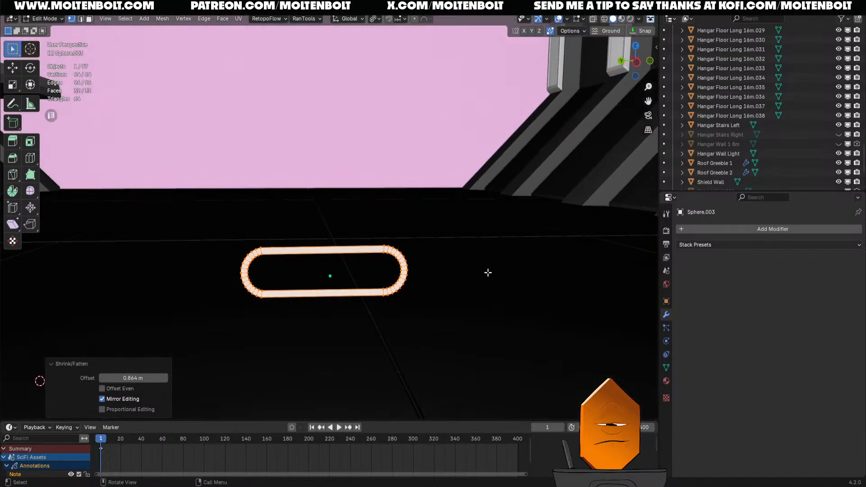
key(Tab)
- Add a Solidify modifier to the fattened capsule band with a thickness of 6.13 m
middle_drag(375, 249, 358, 327)
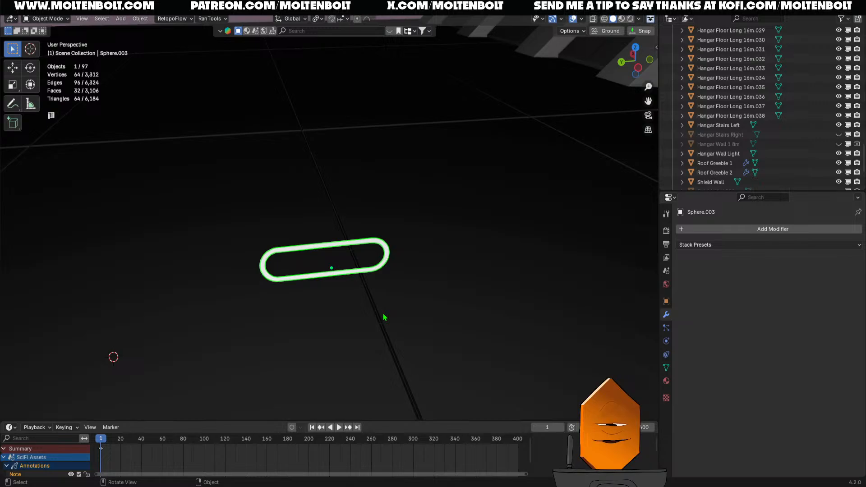
scroll(360, 254, down, 2)
middle_drag(359, 254, 378, 241)
scroll(469, 260, down, 3)
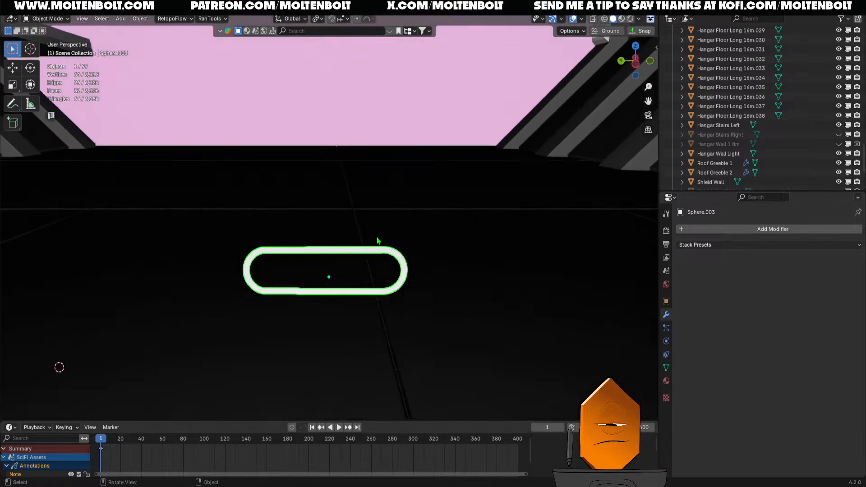
click(748, 229)
click(748, 225)
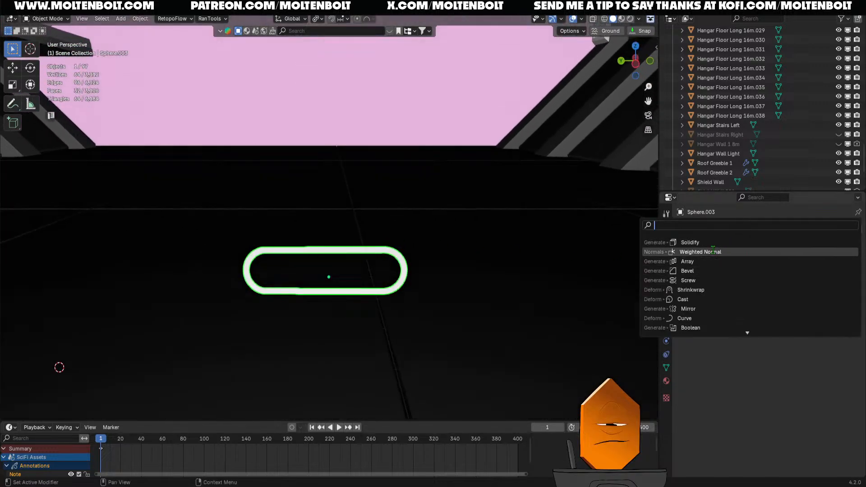
click(731, 243)
middle_drag(474, 316, 419, 312)
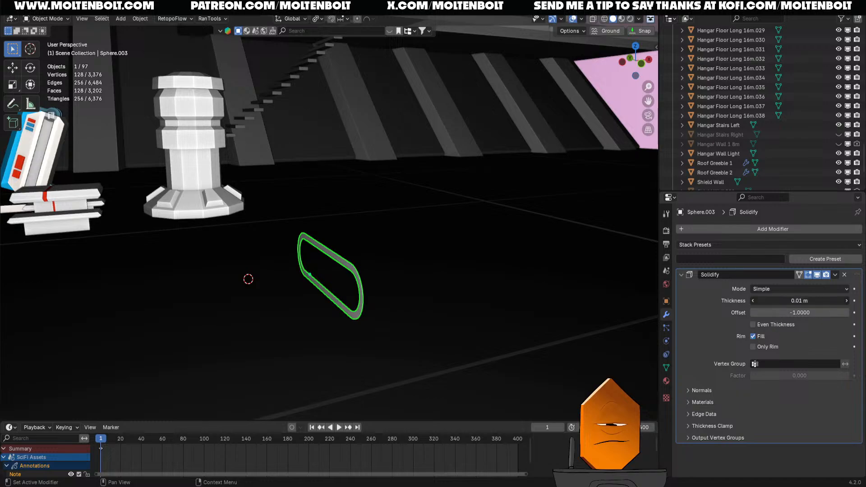
drag(799, 301, 826, 300)
middle_drag(374, 329, 332, 299)
- Apply the Solidify modifier on the capsule band
key(Tab)
middle_drag(381, 308, 290, 287)
key(Tab)
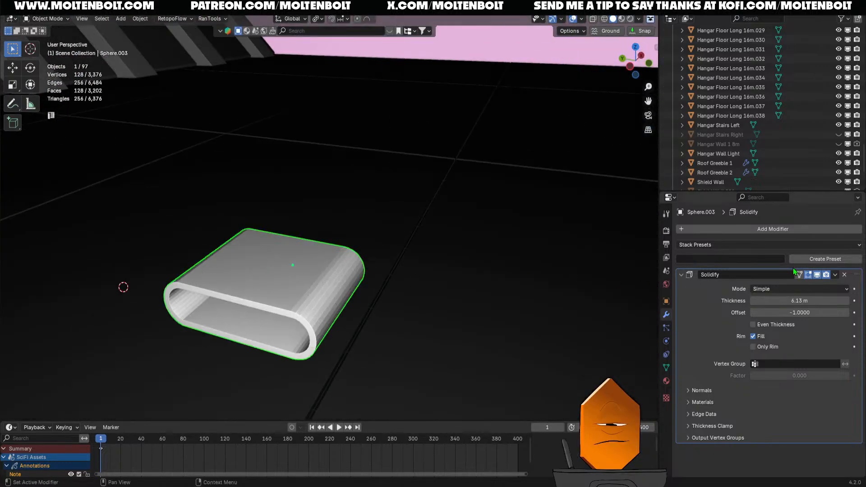
click(836, 275)
click(790, 286)
- Duplicate the flat upper inner face of the capsule band in place and separate it into its own object
key(Tab)
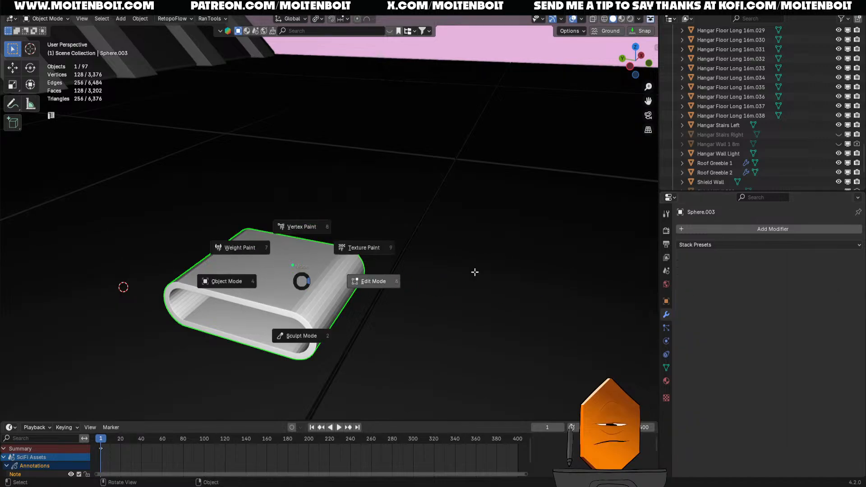
middle_drag(471, 273, 481, 239)
middle_drag(412, 290, 280, 283)
key(3)
click(277, 282)
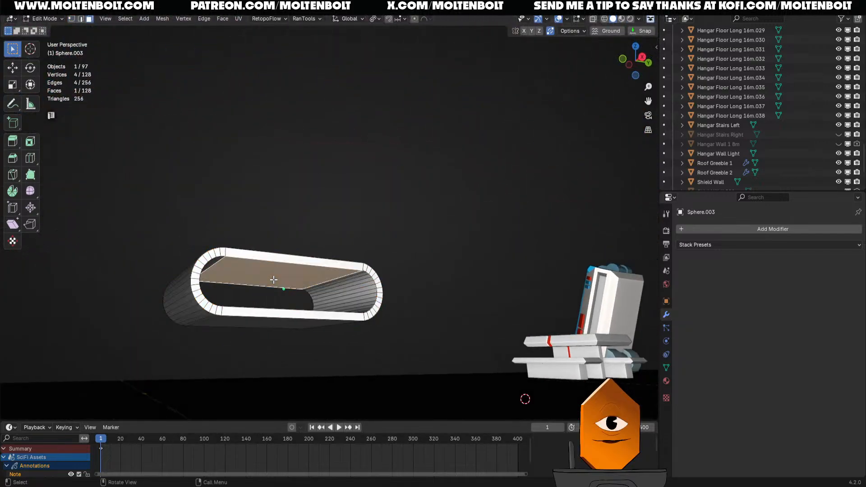
key(shift+d)
right_click(305, 272)
key(p)
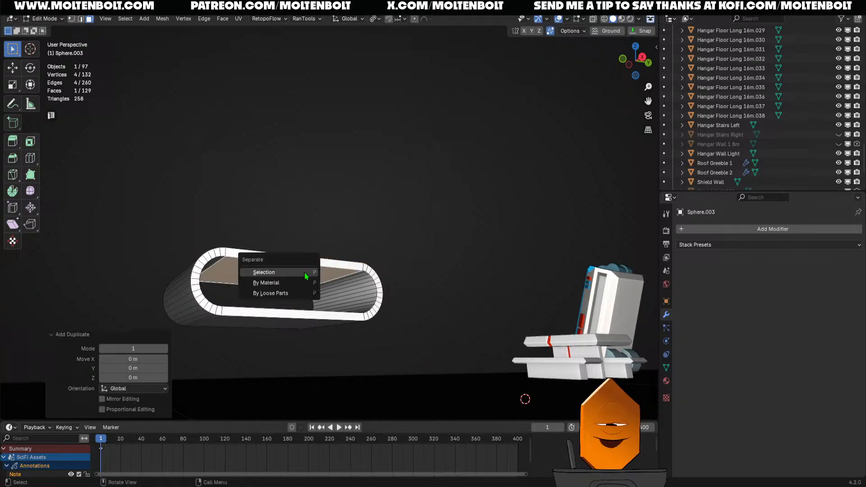
click(305, 273)
- Extrude the separated inner face down by 0.40653 m along Z to form a box inside the band
key(Tab)
key(Tab)
click(275, 277)
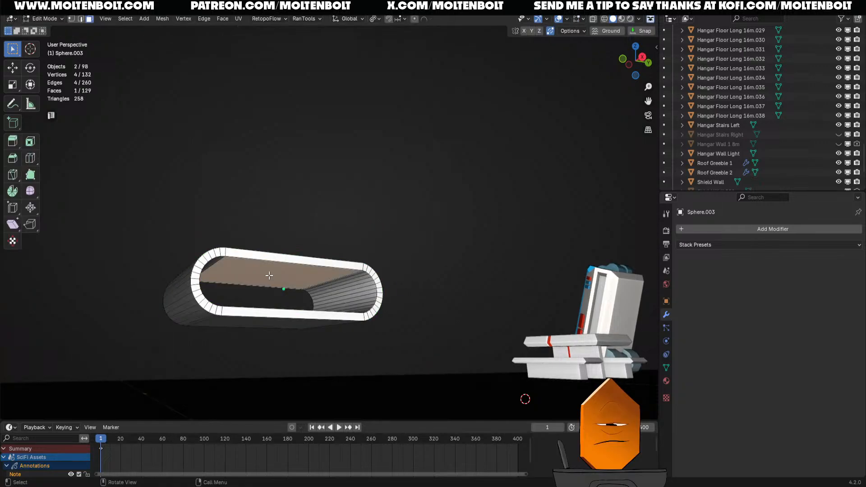
key(Tab)
click(239, 275)
key(Tab)
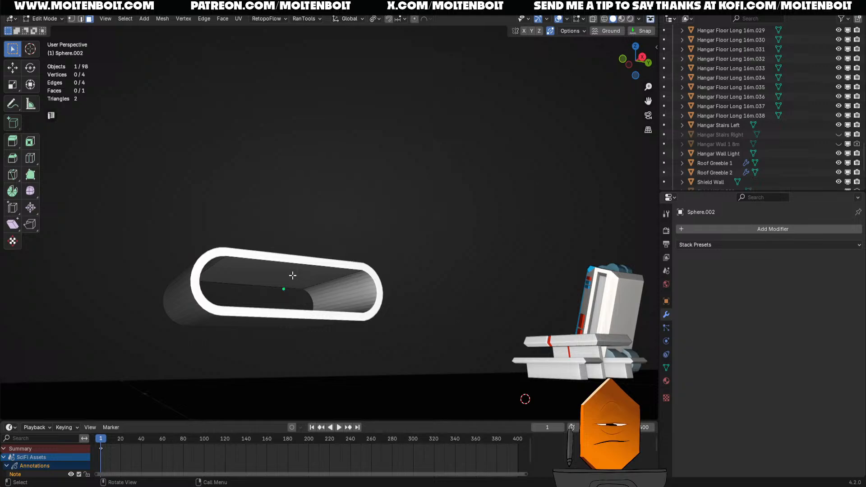
click(293, 275)
key(e)
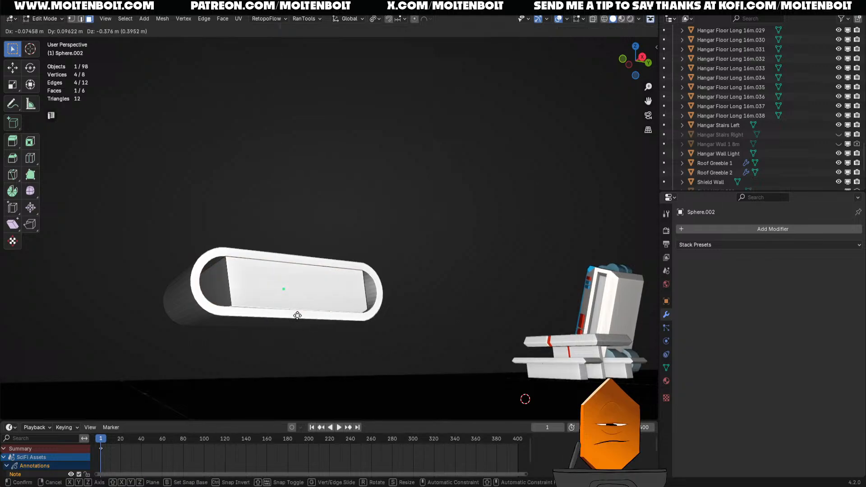
key(z)
click(298, 317)
- Raise the inner box's lower face by 0.027395 m along Z
middle_drag(298, 316, 330, 303)
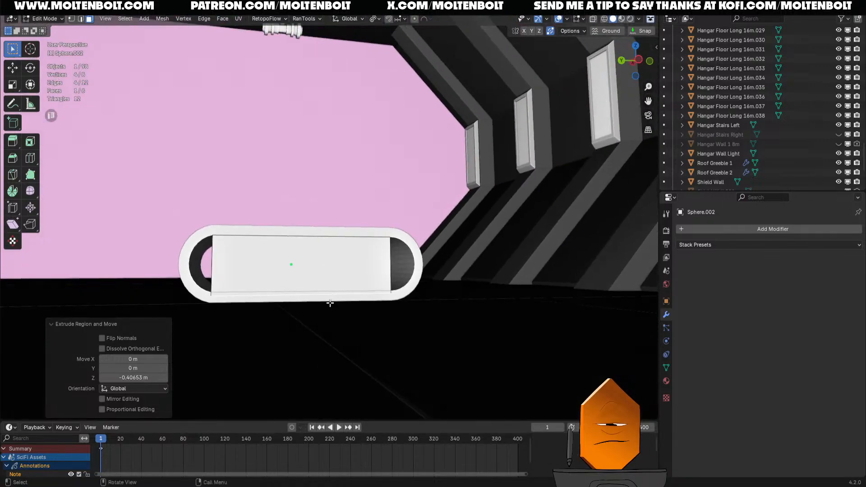
key(g)
key(z)
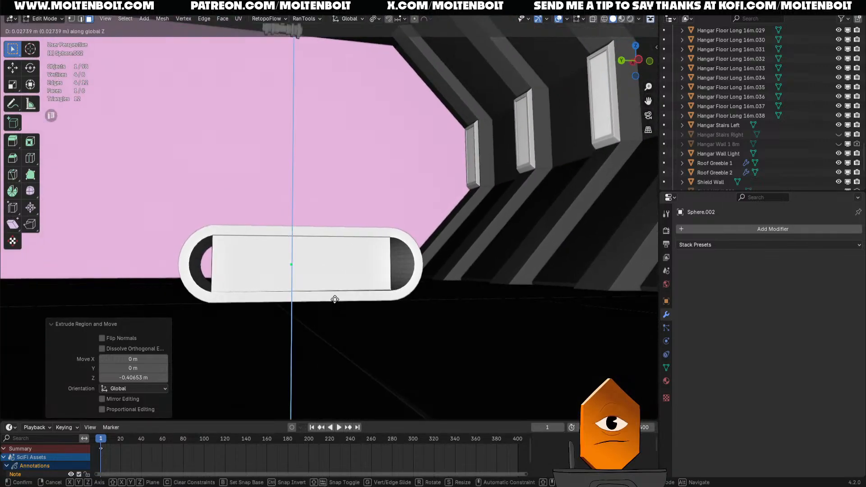
click(335, 300)
- Scale the whole inner box to 0.892 along X and return to Object Mode
middle_drag(334, 299, 272, 333)
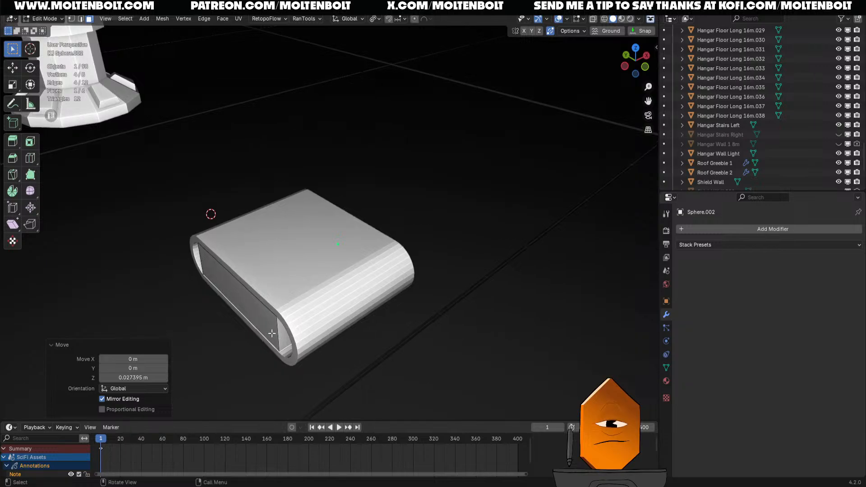
key(a)
key(s)
key(x)
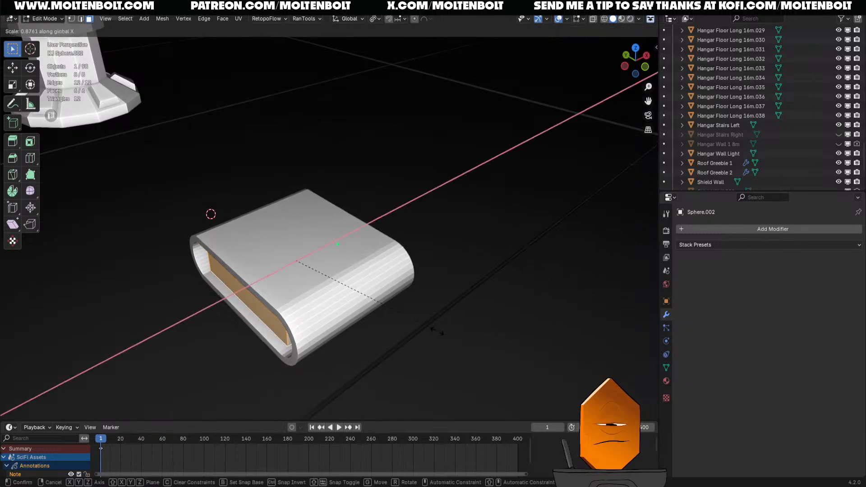
click(438, 334)
middle_drag(438, 334, 345, 300)
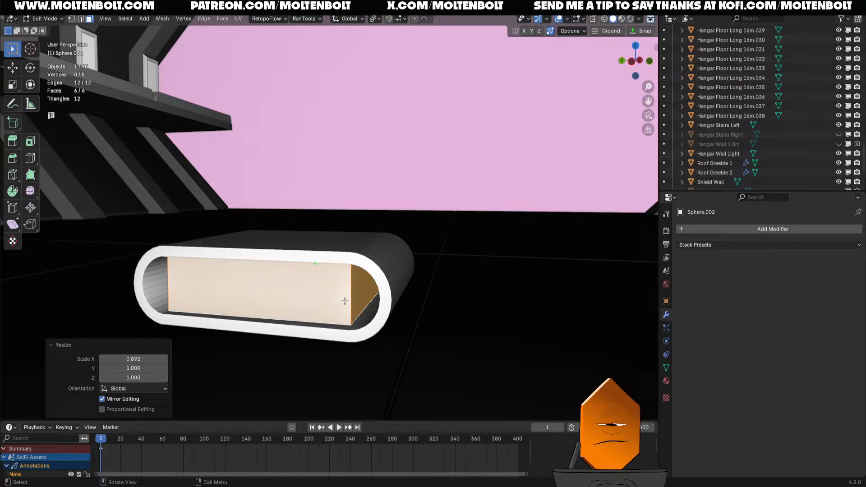
key(Tab)
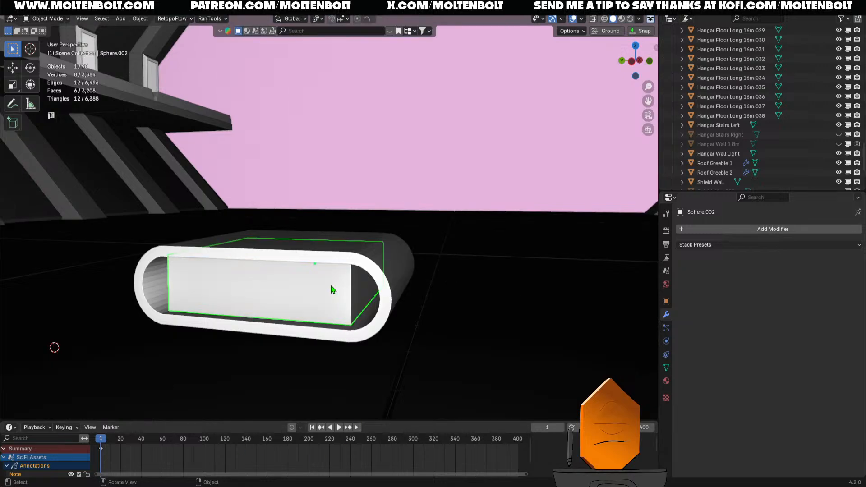
- Add a 12-vertex mesh cylinder with a 1 m radius and 2 m depth at the front of the band's opening
ctrl+middle_drag(333, 290, 286, 252)
key(shift+a)
mouse_move(290, 258)
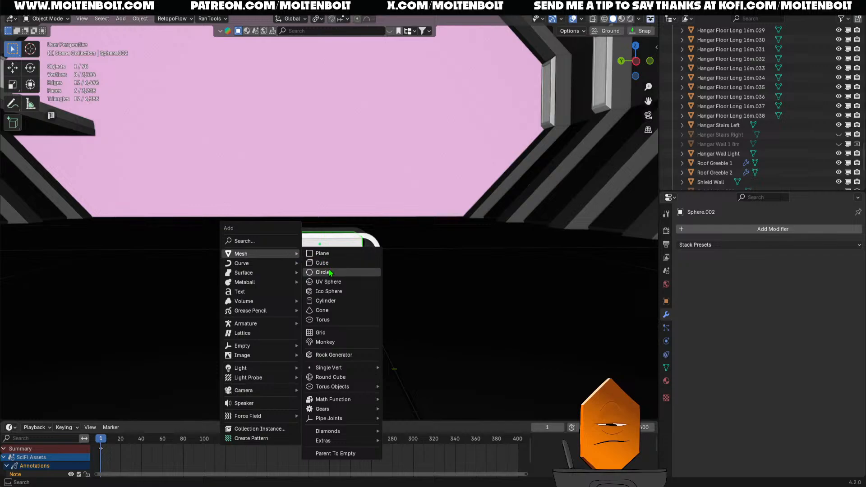
click(332, 301)
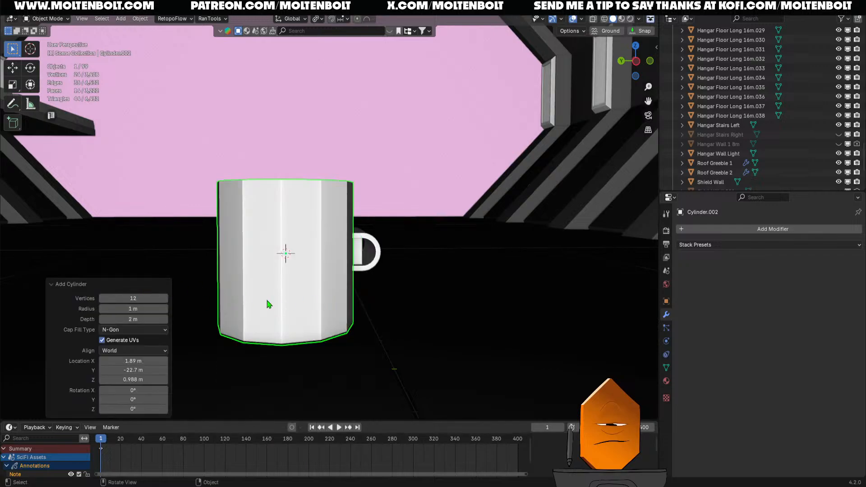
key(r)
key(x)
key(9)
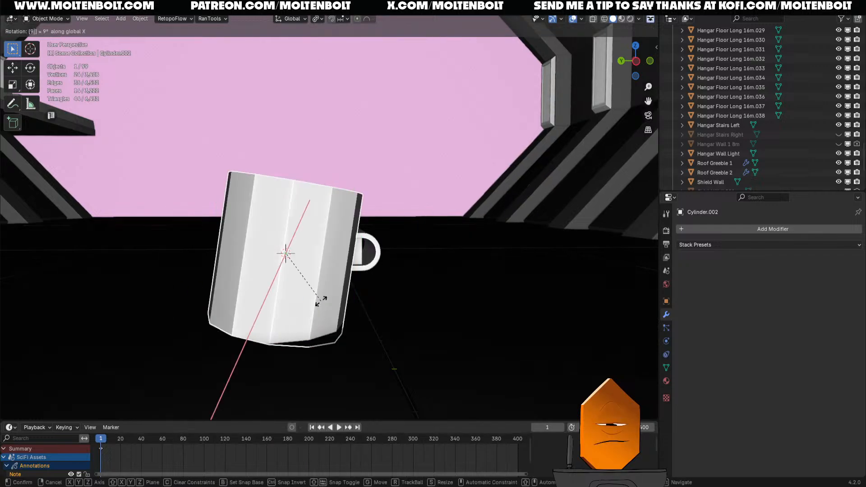
key(0)
right_click(321, 302)
- Rotate the cylinder 90° about Y and scale it uniformly to 0.188
key(r)
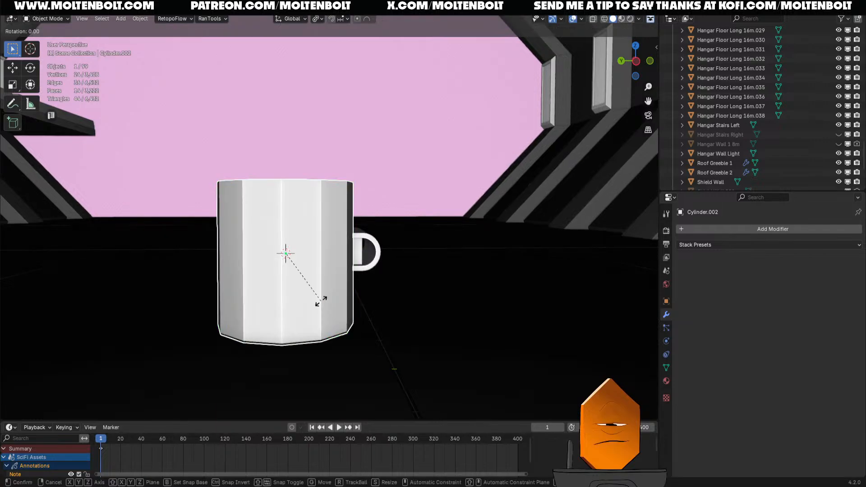
key(y)
key(9)
key(0)
key(Return)
key(s)
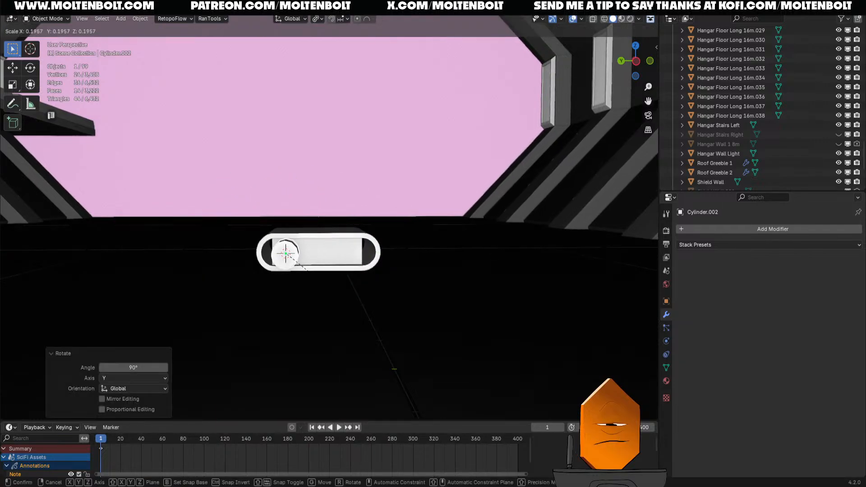
click(308, 270)
- In the left orthographic view, move the cylinder into the rounded end of the capsule band beside it
key(grave)
click(406, 325)
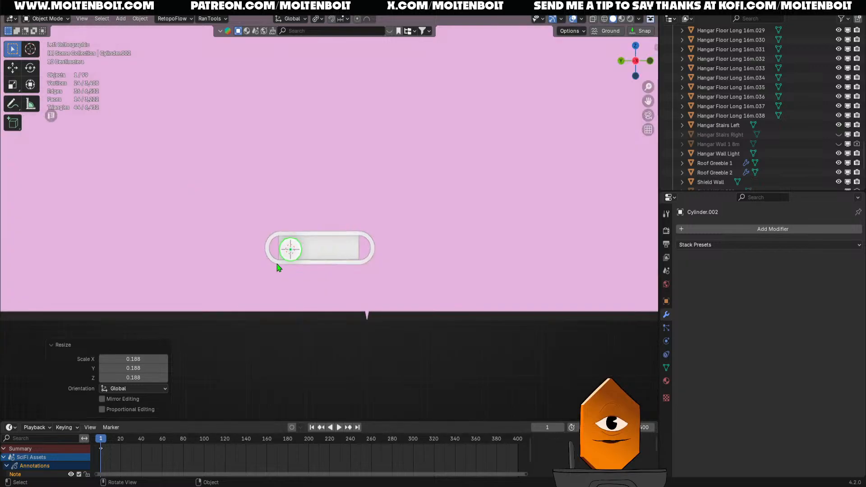
scroll(275, 255, up, 6)
shift+middle_drag(320, 222, 327, 262)
scroll(302, 305, up, 2)
shift+middle_drag(301, 305, 332, 248)
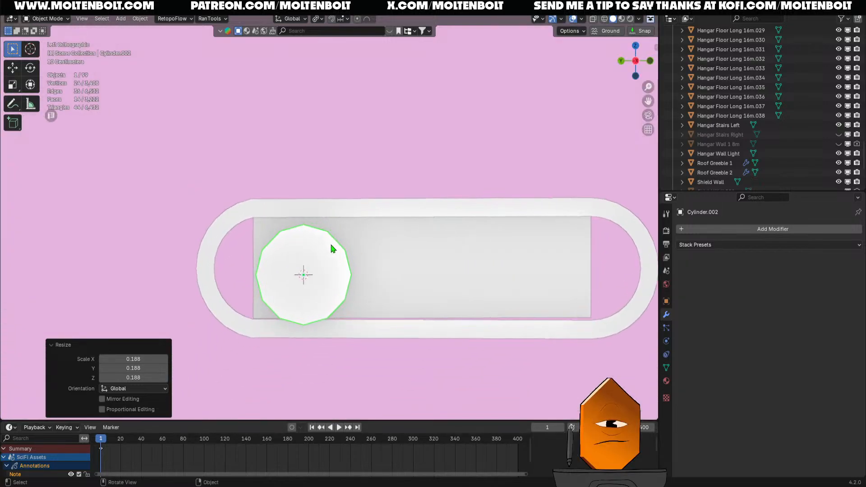
key(g)
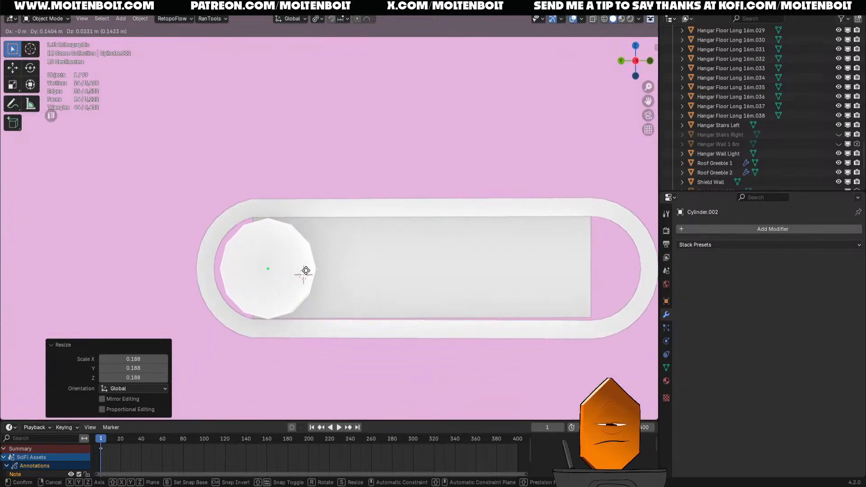
click(303, 271)
- Add three evenly spaced lengthwise loop cuts across the front of the box inside the band
scroll(358, 247, down, 1)
shift+middle_drag(333, 275, 279, 258)
click(371, 244)
key(Tab)
key(ctrl+r)
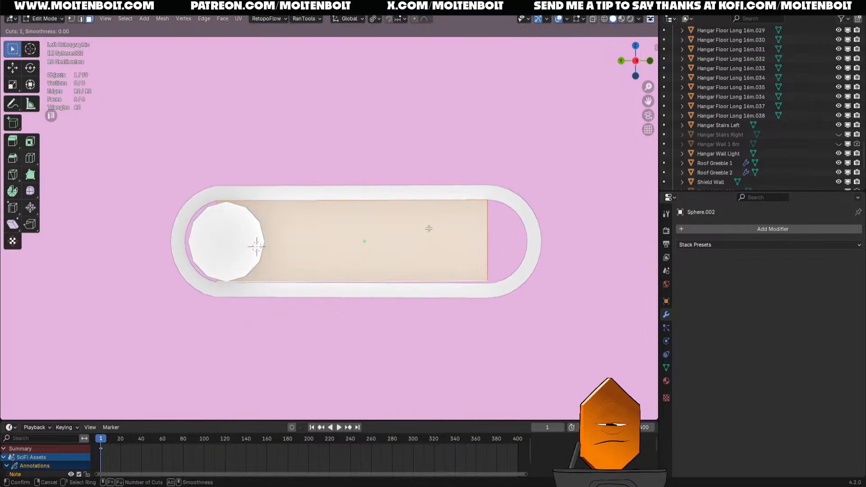
scroll(491, 226, up, 2)
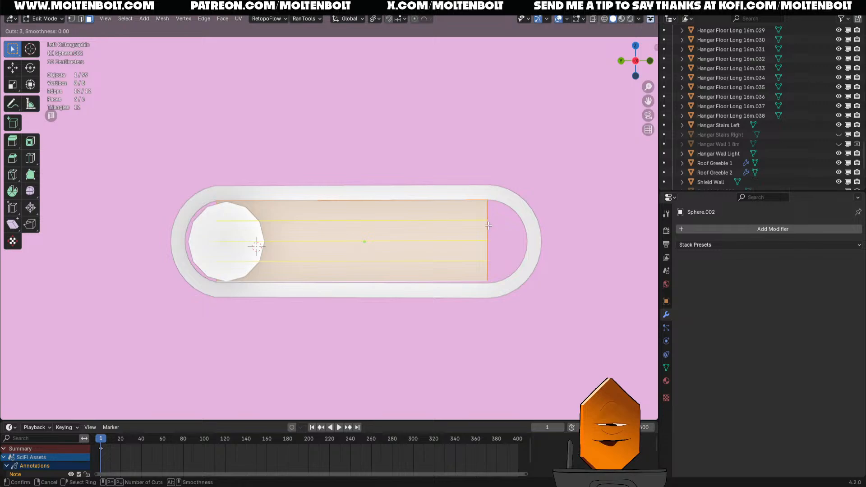
click(488, 225)
right_click(488, 226)
click(495, 244)
middle_drag(495, 244, 373, 239)
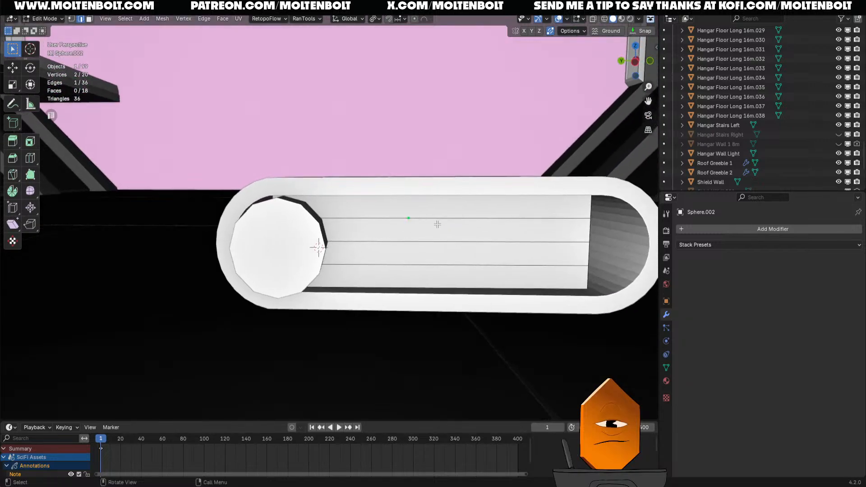
middle_drag(437, 225, 469, 269)
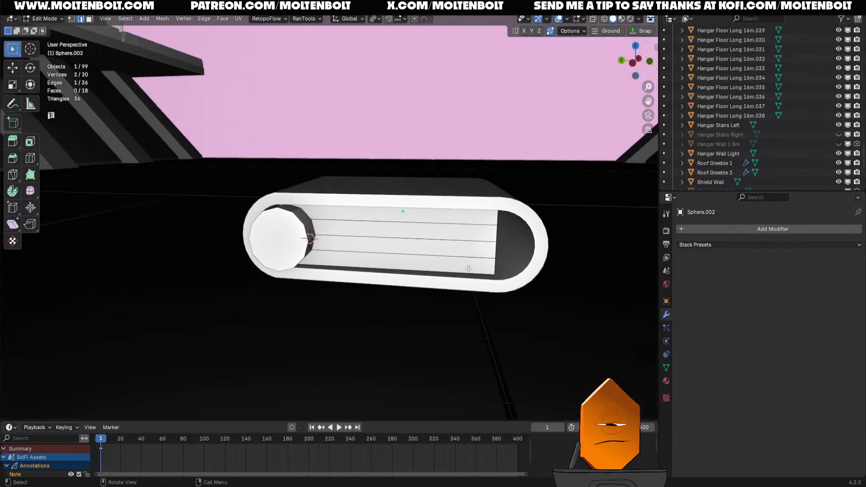
- Isolate the inner box together with the capsule band in local view
key(Tab)
shift+click(387, 201)
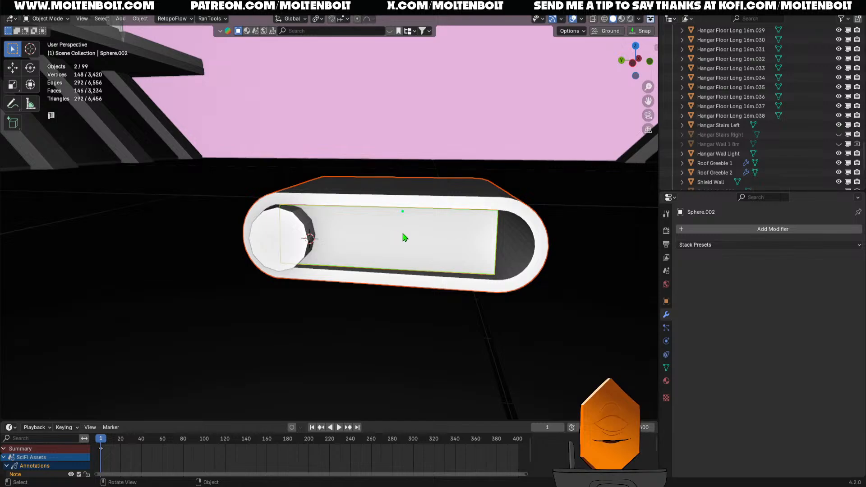
key(KP_Divide)
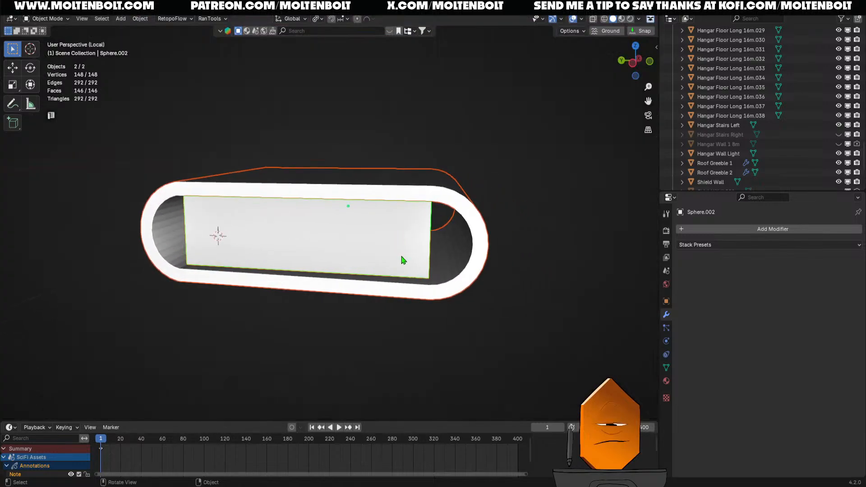
- Move the box's middle end edge about 0.237 m along negative Y to meet the band's rounded inner wall
click(367, 271)
key(ctrl+Tab)
click(439, 262)
middle_drag(478, 256, 429, 226)
key(g)
key(y)
click(431, 200)
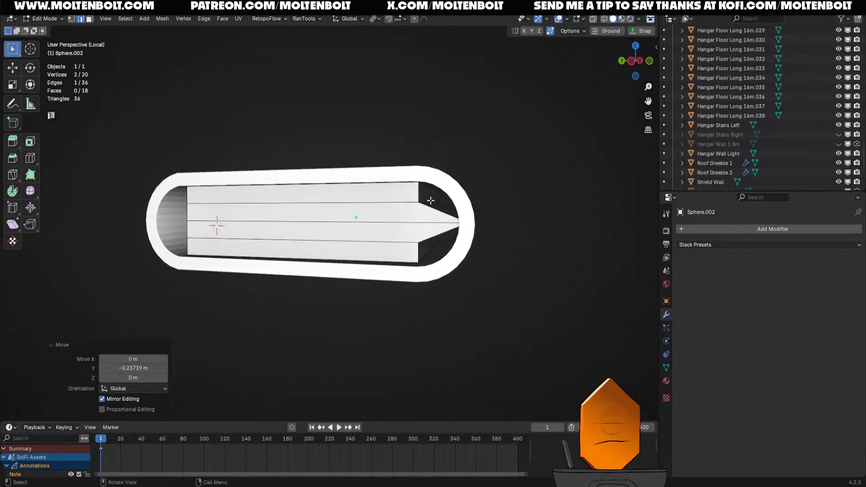
- Move the upper edge at the same end along negative Y, then refine it in the left orthographic view to follow the band's curve
key(g)
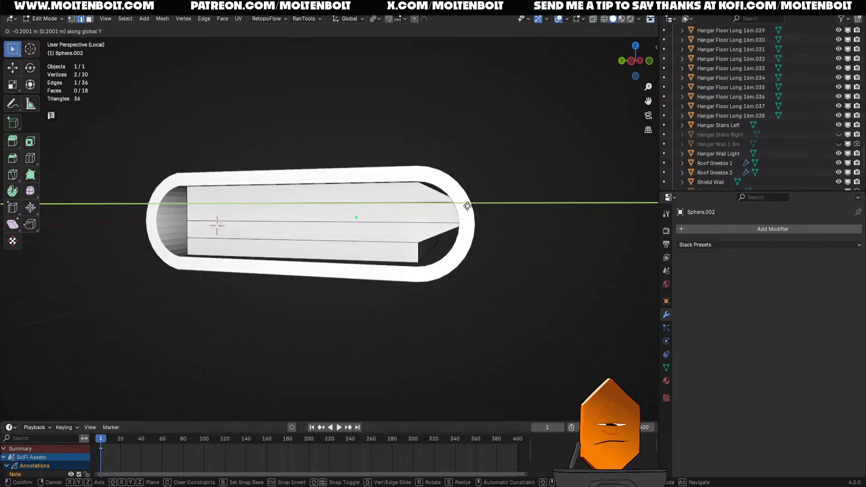
click(466, 206)
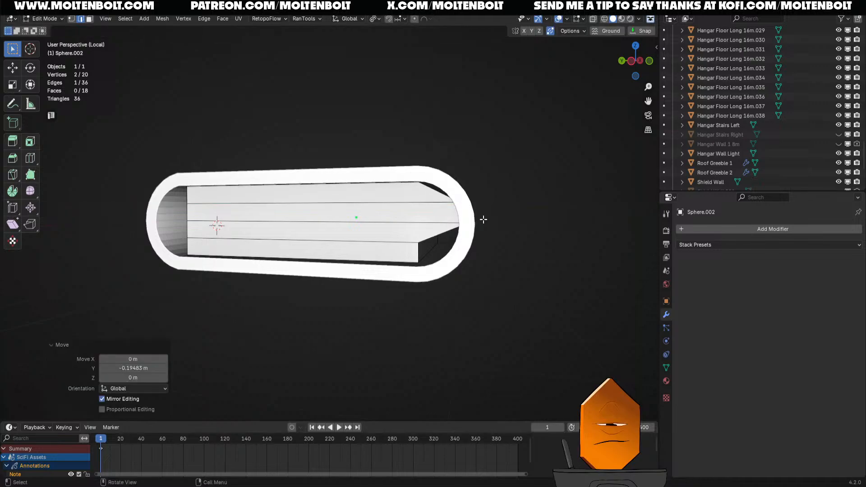
key(ctrl+KP_3)
key(g)
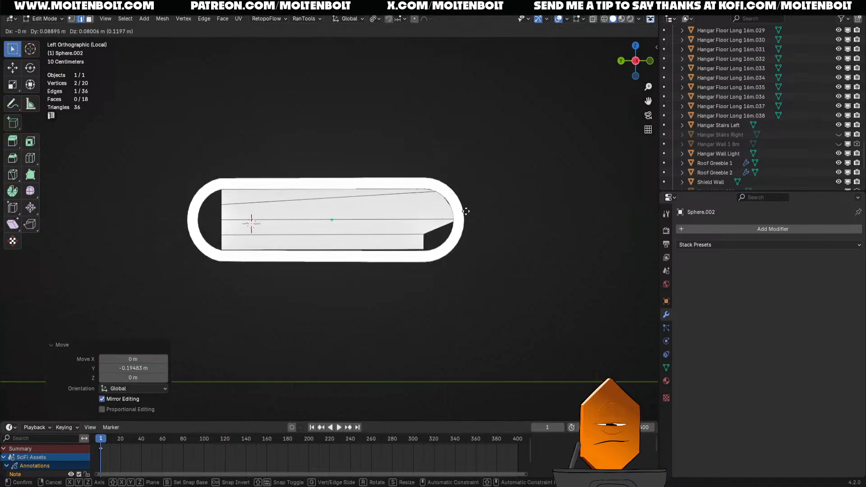
click(470, 212)
- In the left orthographic view, move the lower edge at the same end outward and down to match the band's curve
mouse_move(425, 235)
middle_down()
mouse_move(425, 252)
mouse_move(434, 247)
middle_up()
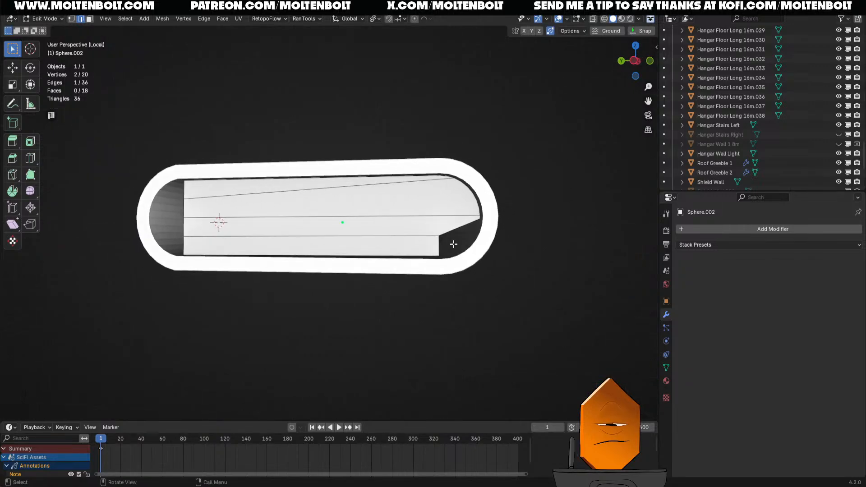
key(ctrl+KP_3)
key(g)
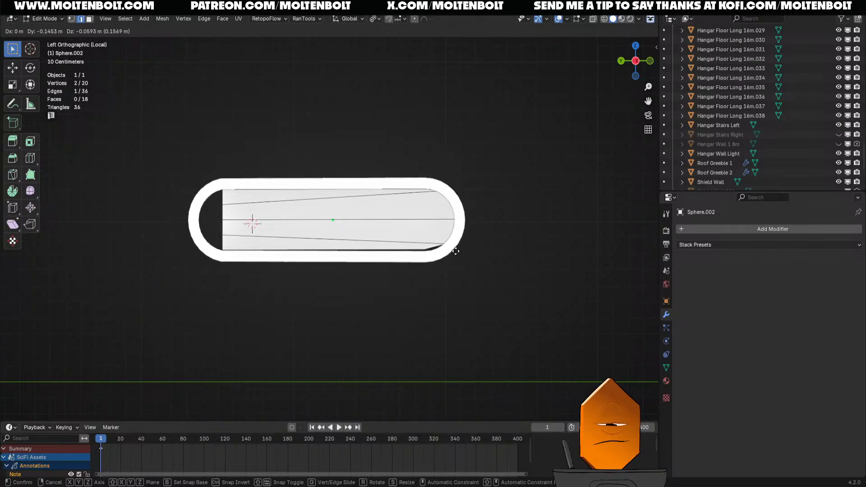
click(457, 252)
- Move the upper edge at the box's opposite end about 0.116 m in Y and 0.065 m in Z, following the band's curve
middle_drag(457, 250, 333, 234)
key(ctrl+KP_3)
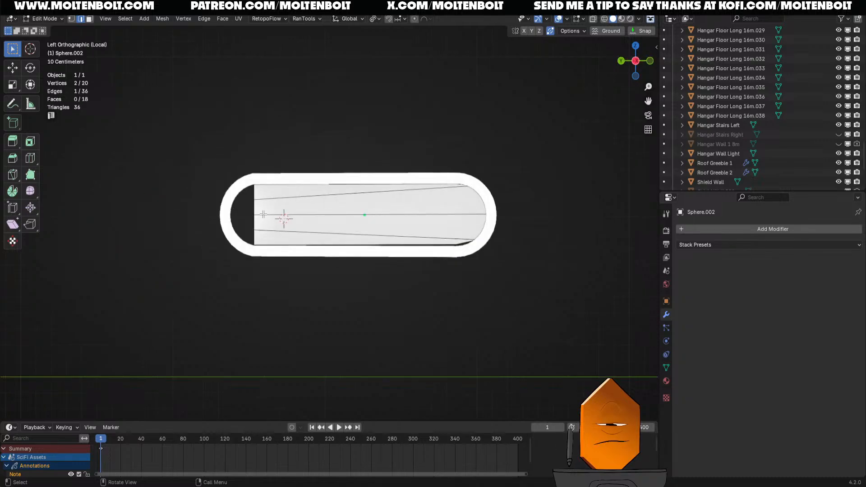
key(g)
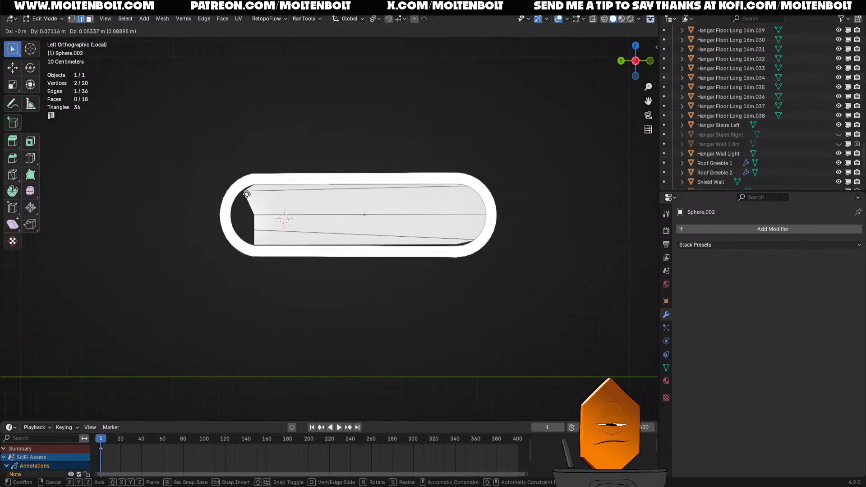
click(243, 193)
- Move the lower edge at the opposite end about 0.145 m in Y and slightly down to follow the band's curve
middle_drag(283, 219, 284, 219)
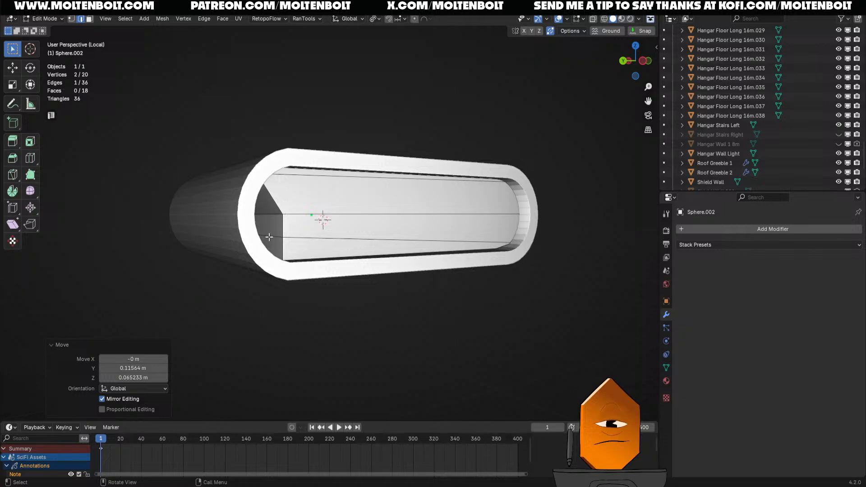
key(ctrl+KP_3)
key(g)
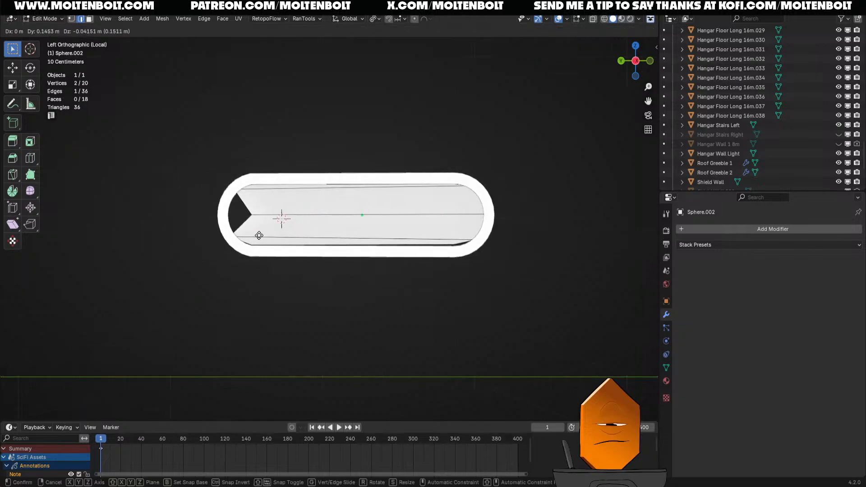
click(259, 235)
- Move the middle edge at the opposite end about 0.148 m along Y to the band's inner wall
middle_drag(257, 223, 256, 217)
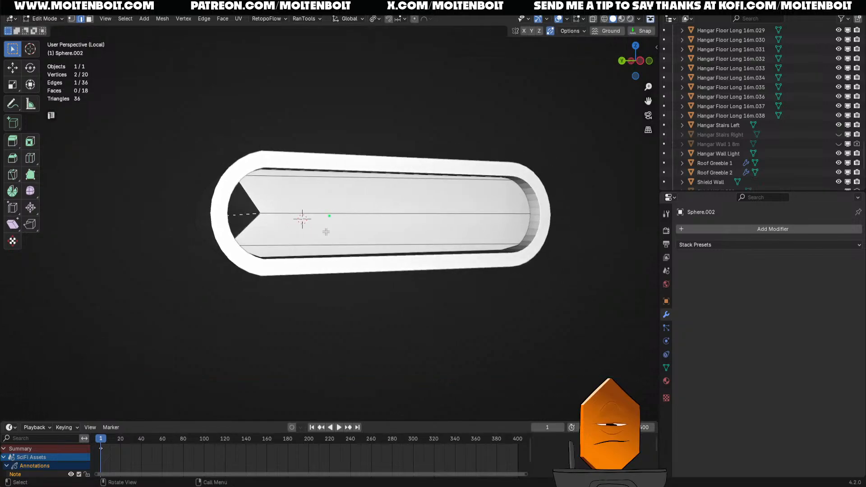
key(grave)
click(276, 230)
key(g)
key(x)
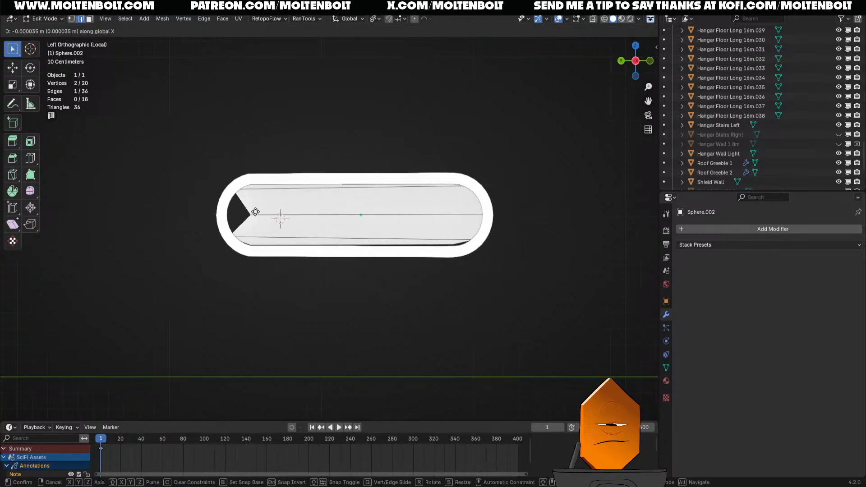
key(y)
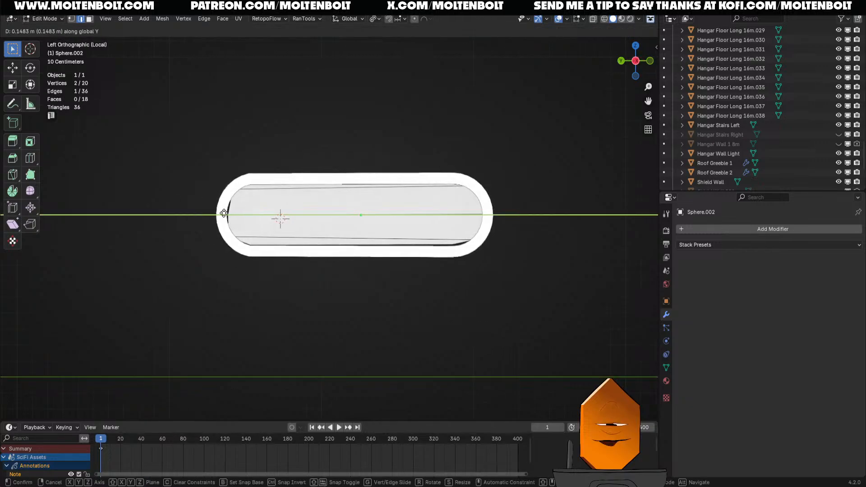
click(220, 214)
- Select the box's underside face and move it slightly down along Z
middle_drag(238, 224, 437, 195)
click(405, 290)
key(3)
click(344, 290)
mouse_move(364, 280)
middle_down()
mouse_move(344, 296)
mouse_move(354, 270)
middle_up()
key(g)
key(z)
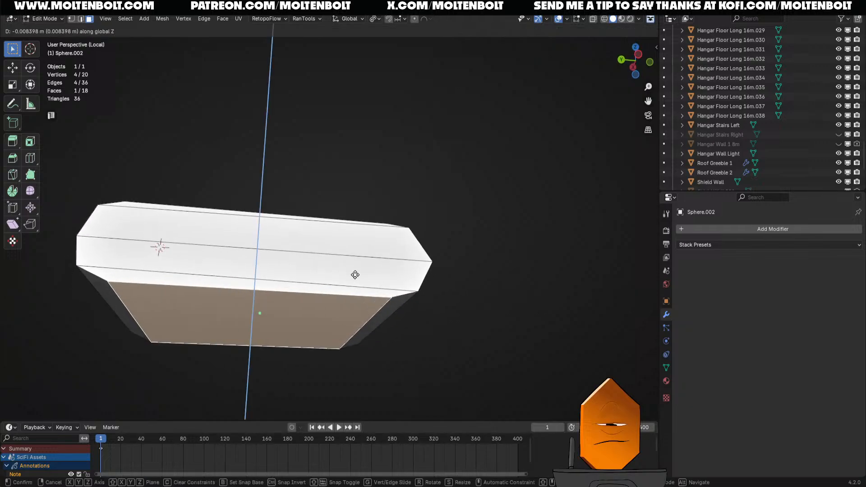
click(356, 274)
- Return to the full scene and scale the inner box along X to adjust its depth inside the band
key(KP_Divide)
scroll(428, 286, down, 2)
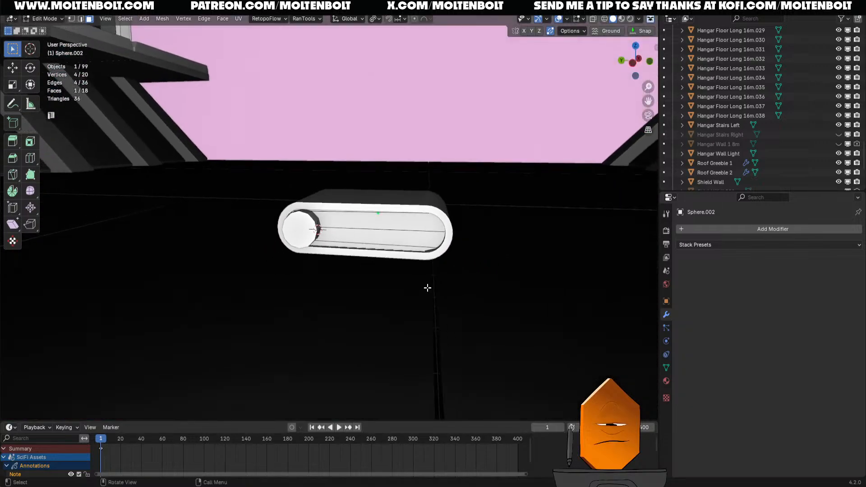
middle_drag(427, 287, 404, 293)
key(Tab)
key(a)
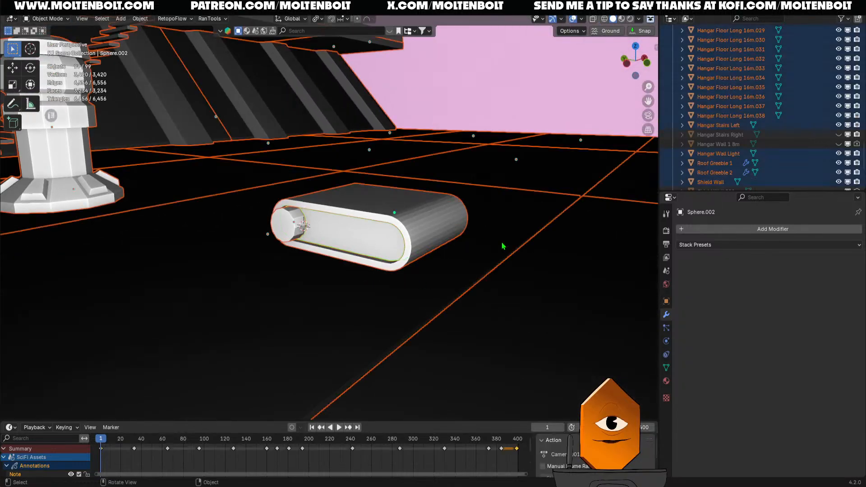
key(ctrl+z)
key(s)
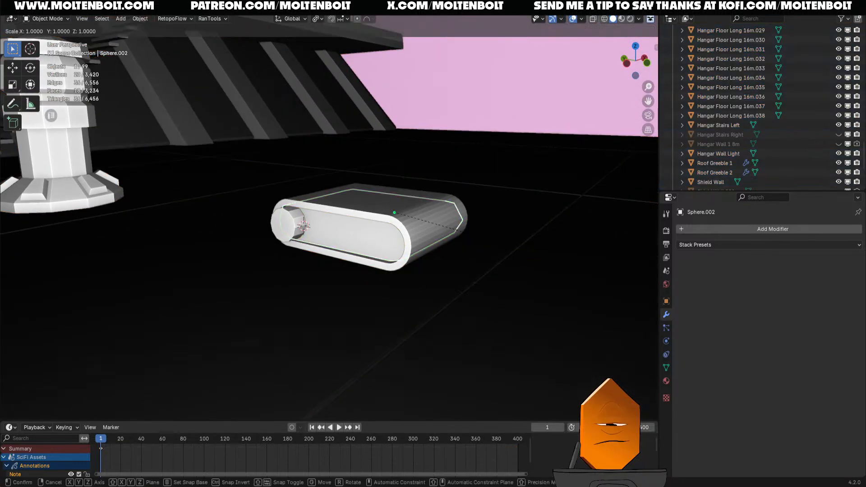
key(x)
click(426, 276)
- Isolate the inner box for mesh editing and hide the scene's cameras and lights in the viewport
middle_drag(425, 276, 404, 271)
key(KP_Divide)
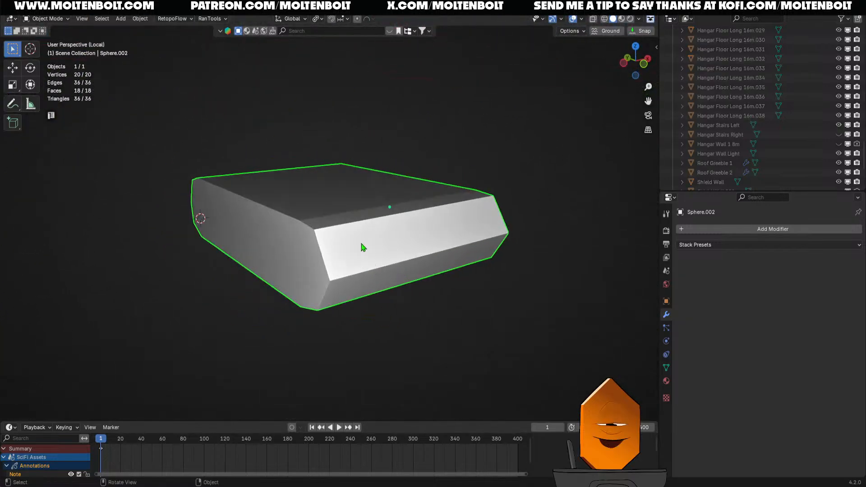
key(Tab)
scroll(777, 151, up, 10)
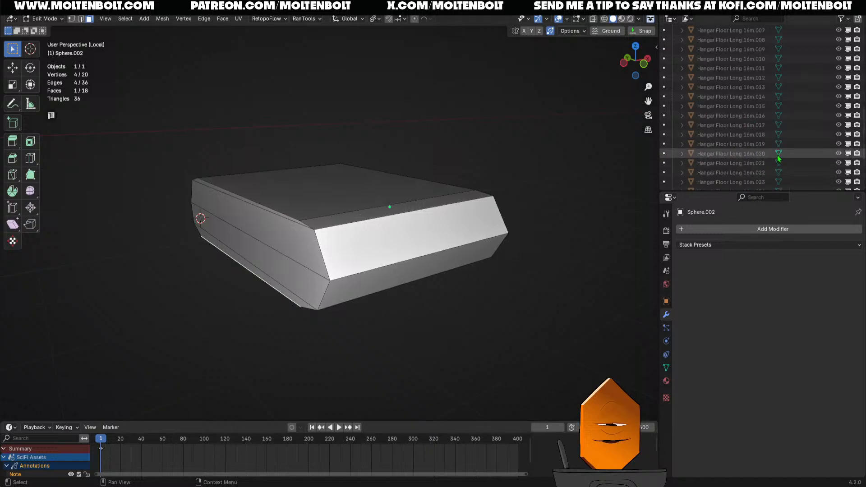
click(839, 88)
scroll(800, 88, up, 4)
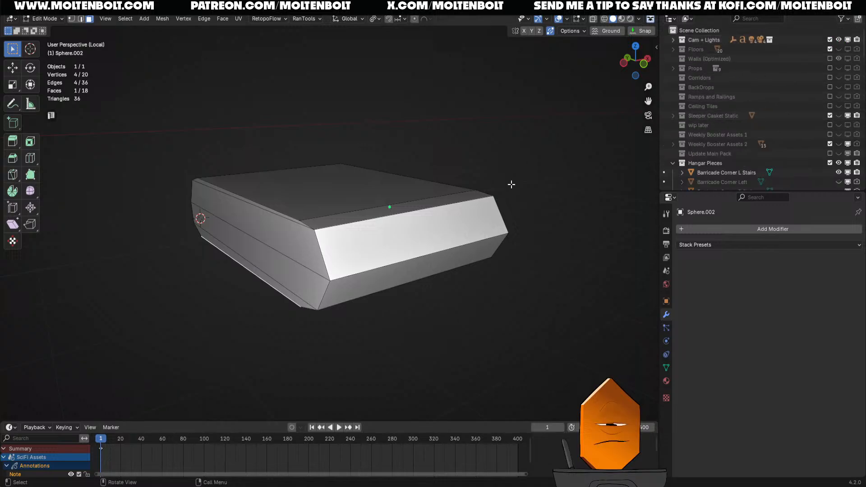
- Delete the ring of ten faces around the inner box, leaving only its two end panels
middle_drag(511, 183, 379, 217)
key(KP_Divide)
key(KP_Divide)
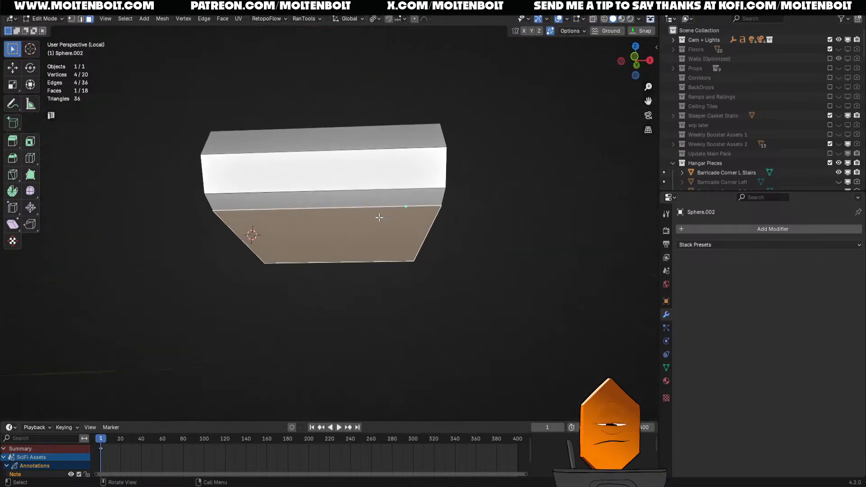
ctrl+click(356, 191)
middle_drag(356, 191, 403, 135)
ctrl+click(355, 240)
key(x)
click(385, 243)
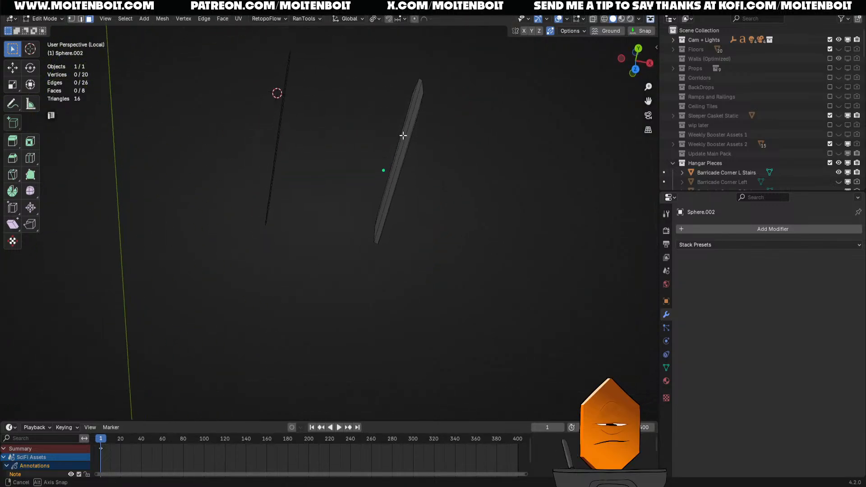
- Leave local view and mesh editing, and save the file
key(KP_Divide)
middle_drag(388, 200, 408, 178)
key(Tab)
key(ctrl+s)
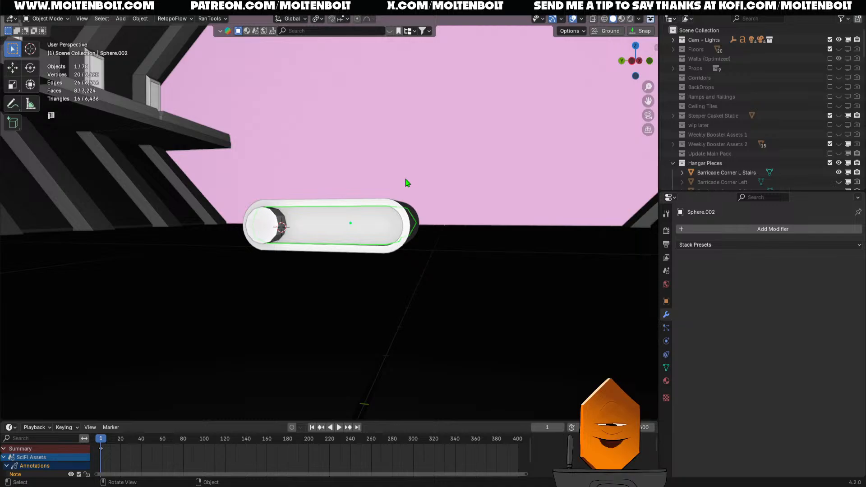
- Examine the end panels inside the capsule band from both sides with the viewport overlays hidden
middle_drag(405, 183, 319, 227)
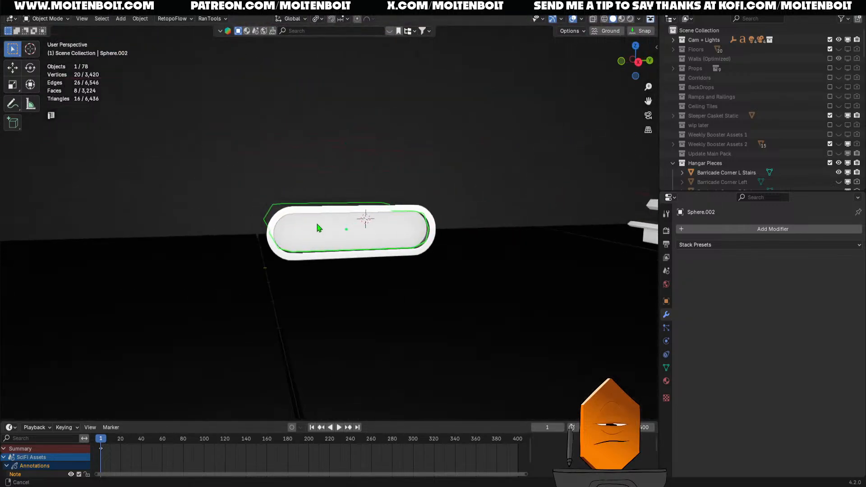
scroll(338, 221, up, 3)
key(shift+alt+z)
scroll(357, 181, down, 2)
middle_drag(357, 178, 514, 186)
scroll(280, 237, up, 1)
scroll(346, 201, up, 1)
middle_drag(281, 237, 302, 220)
key(shift+alt+z)
- Rotate the end cylinder about 14.7° around the X axis in the left orthographic view
key(r)
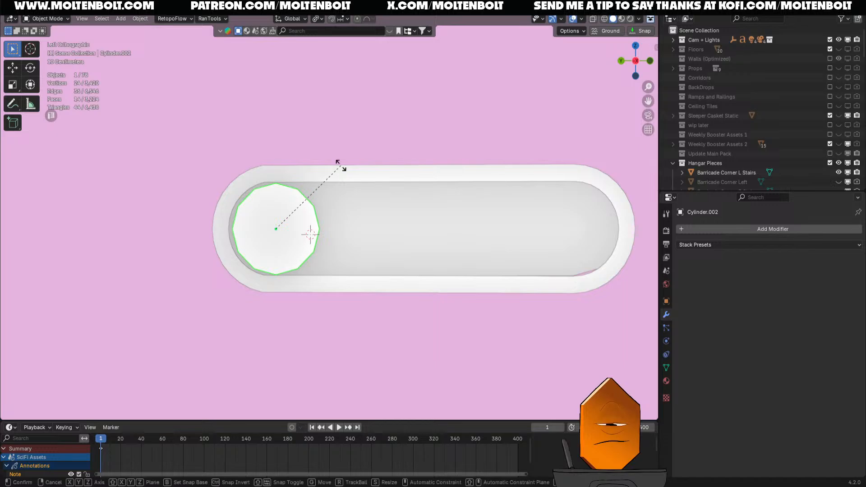
click(358, 184)
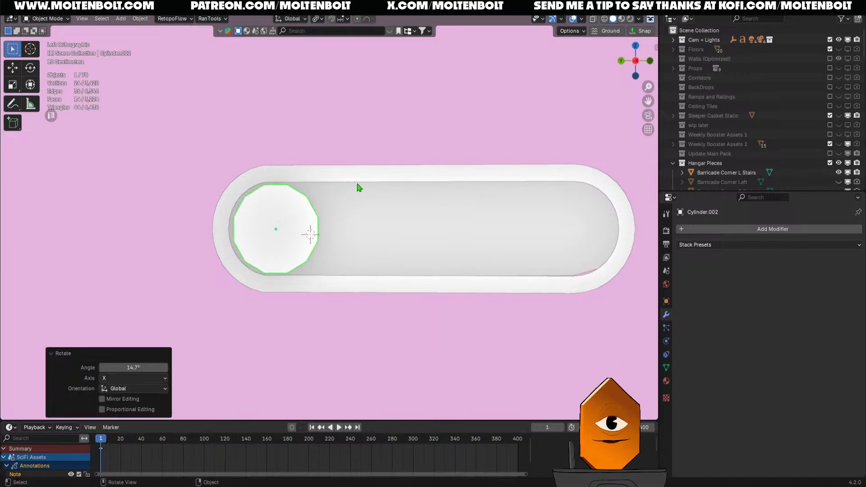
click(381, 231)
- Isolate the cylinder, delete its cap facing into the band, and return to the full scene
middle_drag(382, 230, 258, 279)
key(KP_Divide)
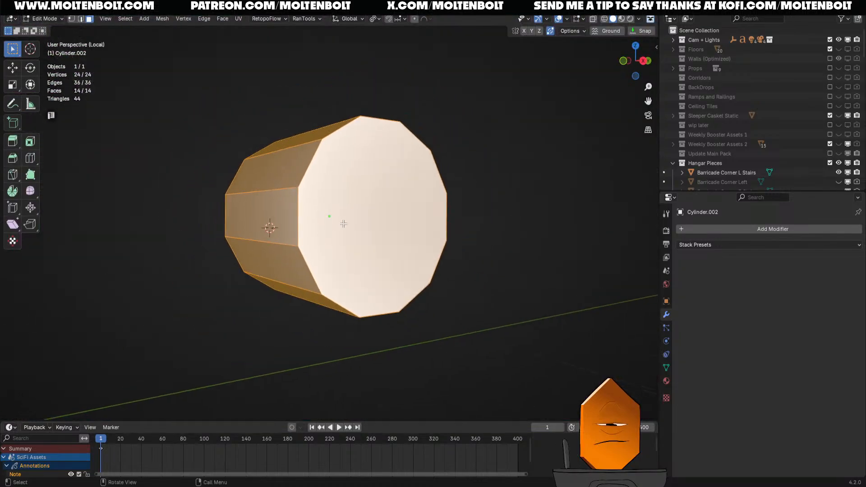
click(344, 224)
key(x)
click(343, 225)
key(Tab)
middle_drag(220, 219, 310, 267)
key(KP_Divide)
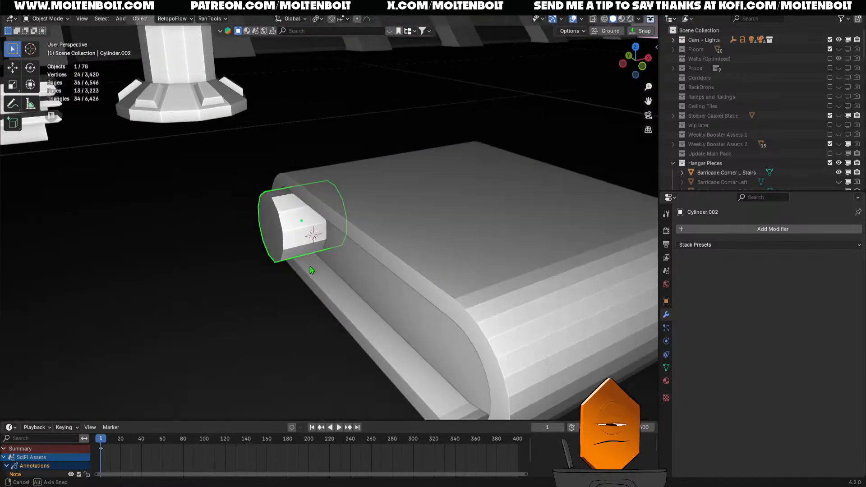
- Move the cylinder about 0.132 m along X into the band's opening
key(g)
key(y)
right_click(332, 244)
key(g)
key(x)
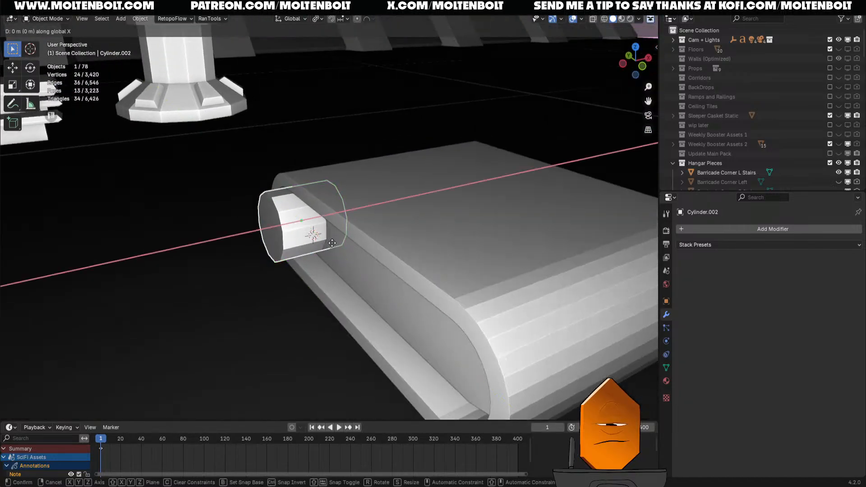
click(354, 242)
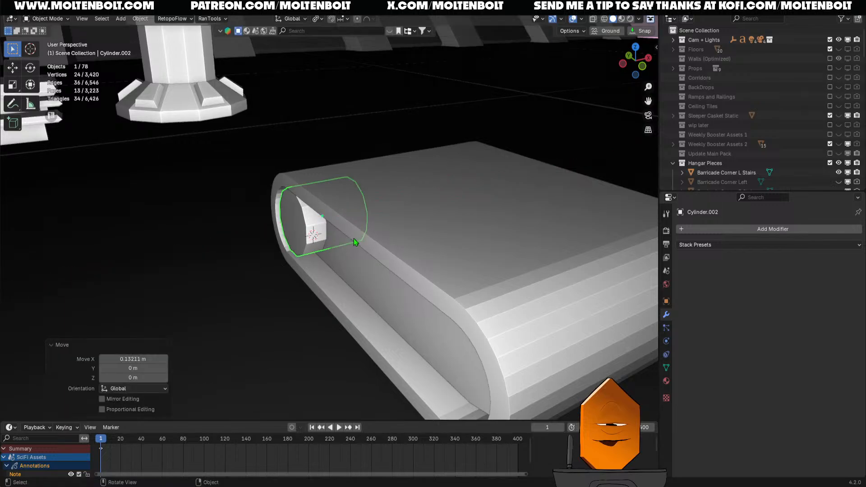
- Isolate the cylinder, select its open rim loop facing into the band, and move it along X to shorten the cylinder
key(KP_Divide)
key(Tab)
middle_drag(507, 181, 456, 192)
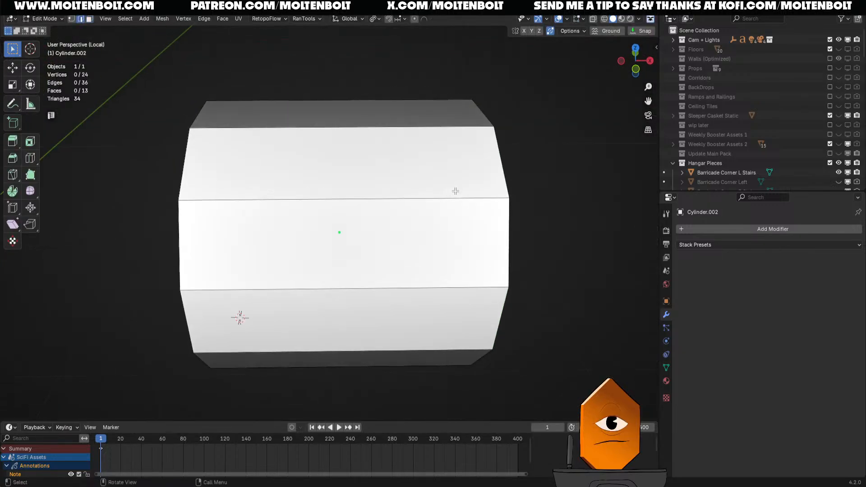
alt+click(514, 214)
mouse_move(513, 214)
middle_down()
mouse_move(513, 236)
mouse_move(519, 226)
middle_up()
key(KP_Divide)
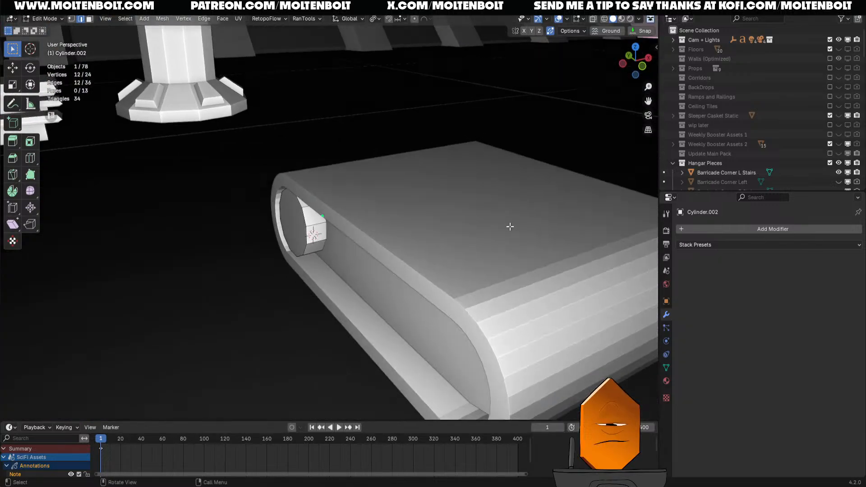
key(alt+z)
key(g)
key(x)
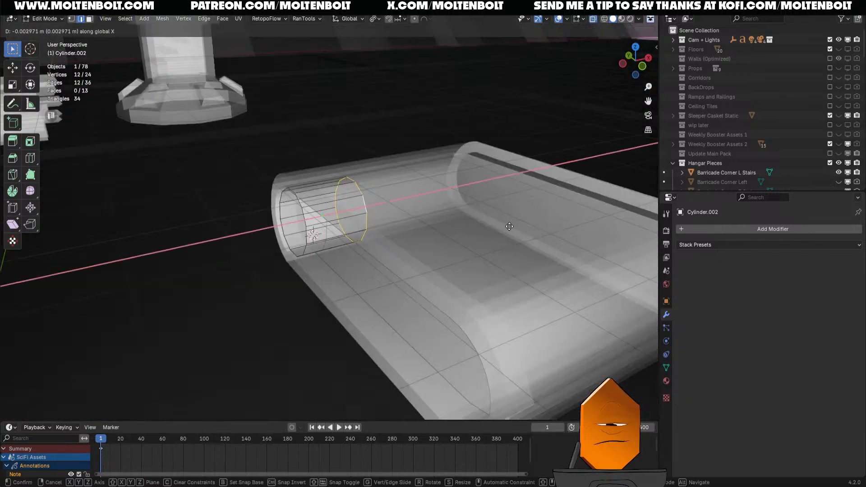
click(479, 237)
key(KP_Divide)
key(alt+z)
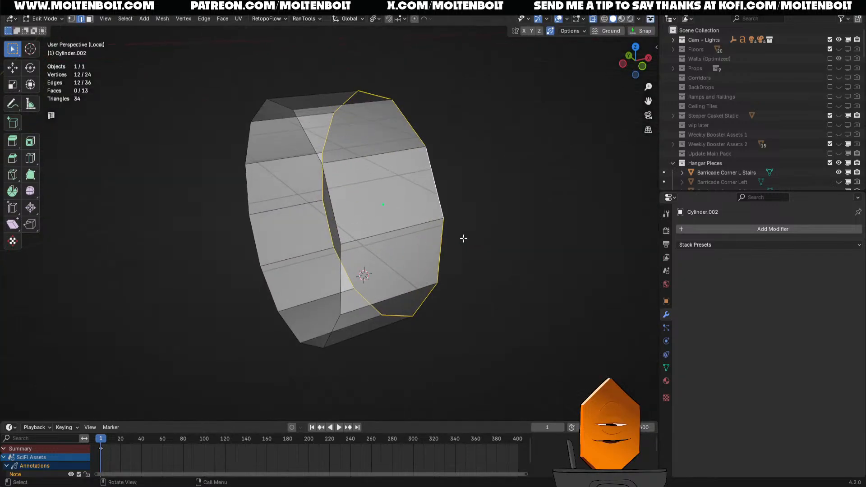
middle_drag(452, 230, 359, 214)
key(KP_Divide)
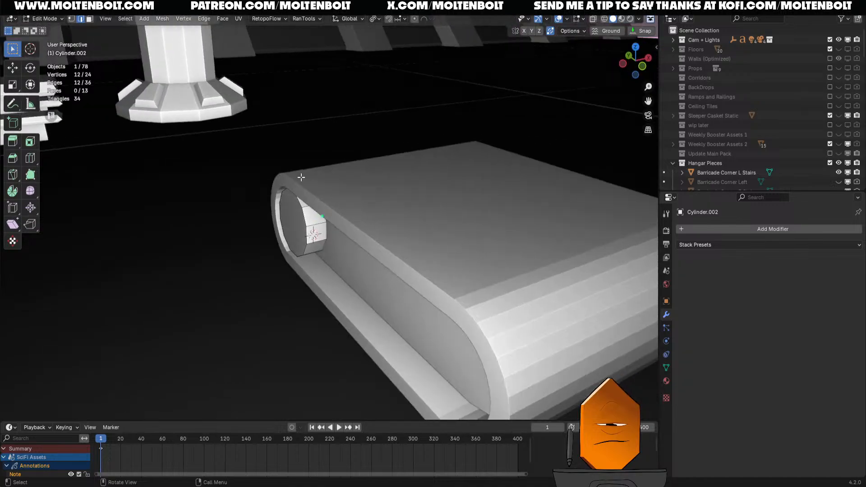
- Inset the cylinder's outer cap, extrude the inset face, and scale it down
middle_drag(269, 207, 341, 205)
scroll(342, 206, up, 4)
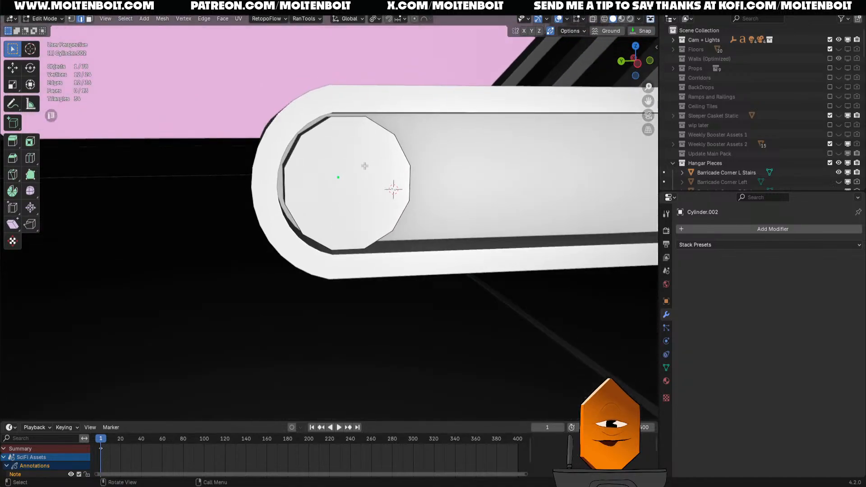
key(i)
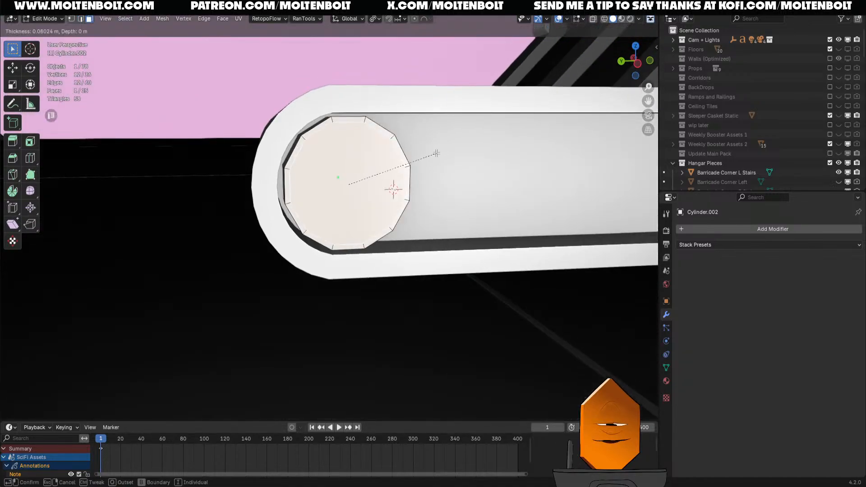
click(420, 162)
middle_drag(420, 162, 451, 200)
key(e)
click(383, 200)
key(s)
click(447, 204)
- Inset the cap's inner face again, extrude it about 0.02 m along its normal, and scale it to about 0.7
key(i)
click(481, 190)
key(e)
click(450, 199)
key(s)
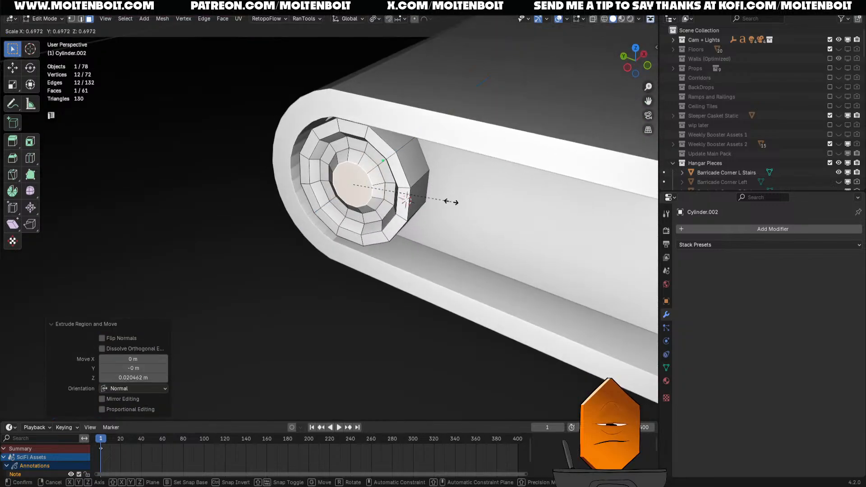
click(453, 201)
- Return to object mode and view the capsule prop in the left orthographic view
key(Tab)
scroll(387, 201, down, 5)
middle_drag(375, 257, 343, 253)
key(grave)
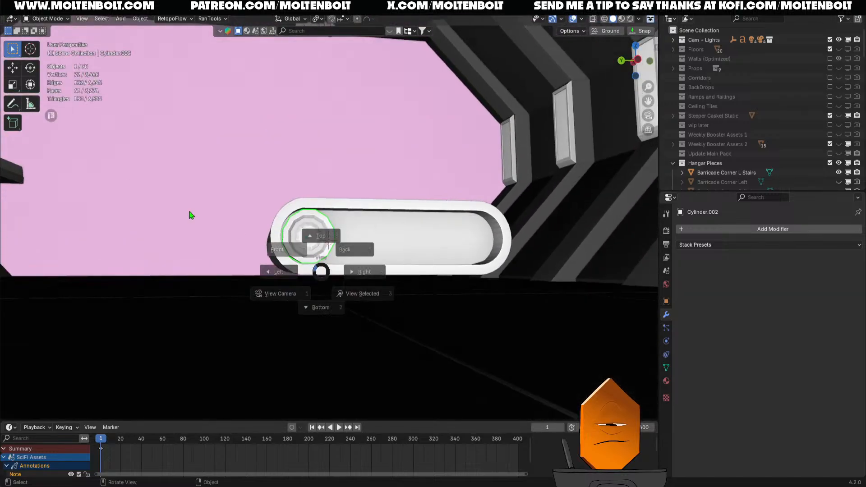
click(190, 215)
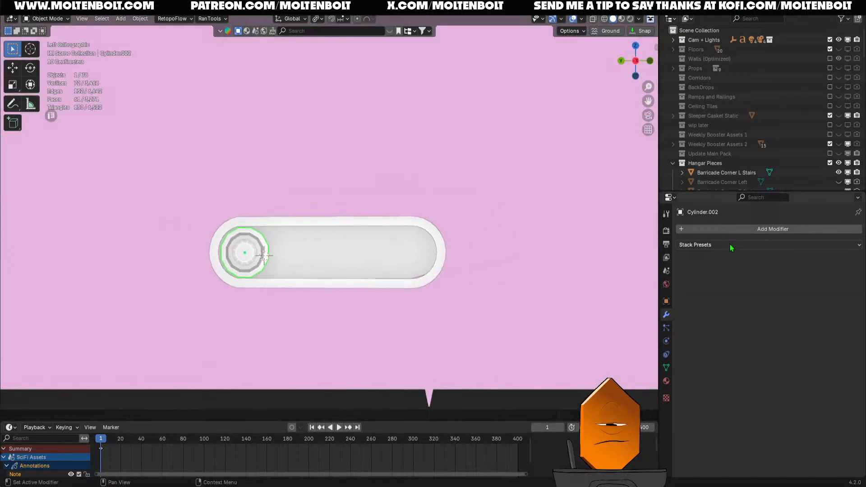
click(728, 230)
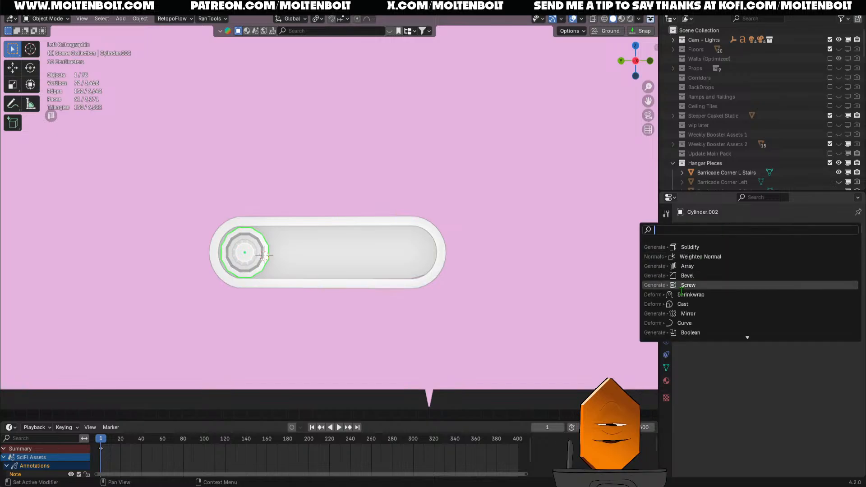
click(713, 266)
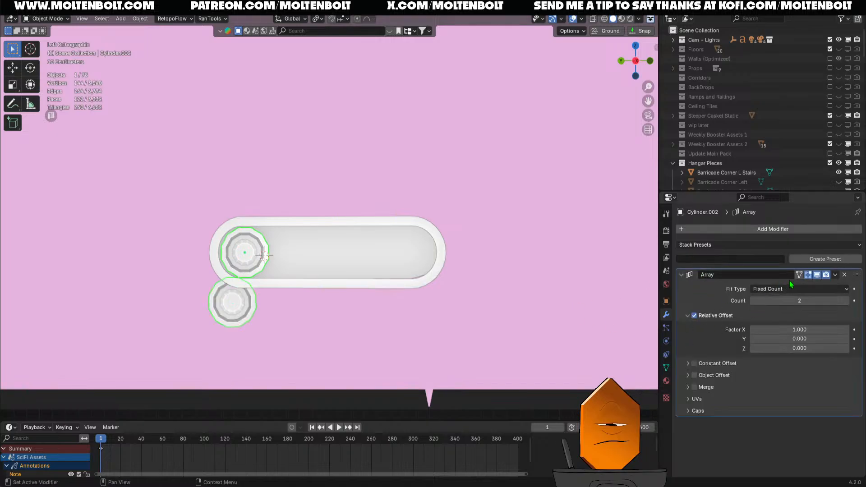
click(844, 274)
- Apply all transforms to the end cylinder and set its origin to its geometry
key(q)
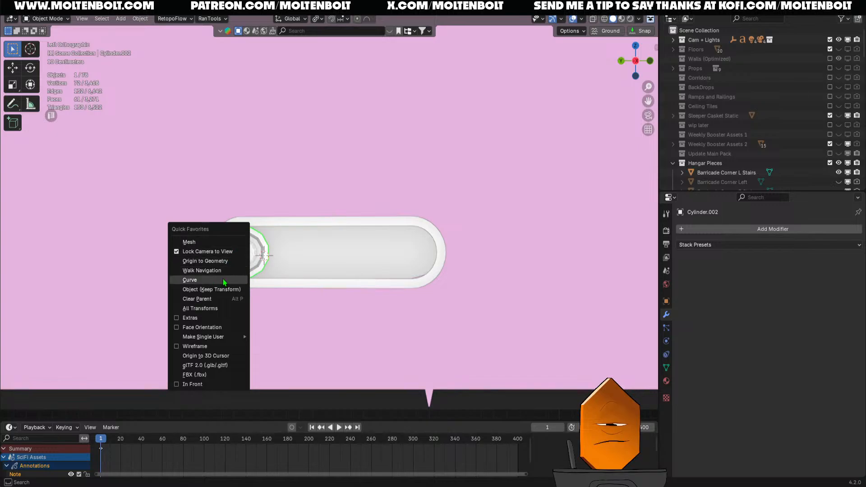
click(201, 309)
key(q)
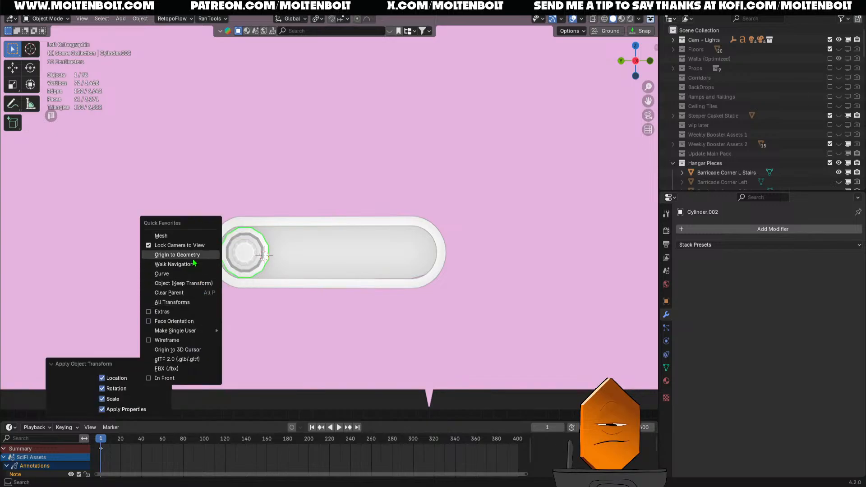
click(193, 255)
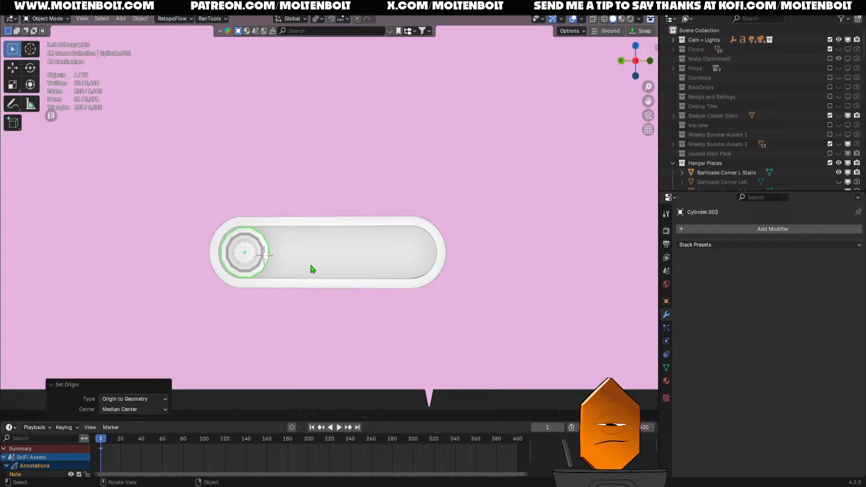
- Add an Array modifier to the cylinder with a relative offset of 0 in X and -1 in Y
click(743, 230)
click(718, 248)
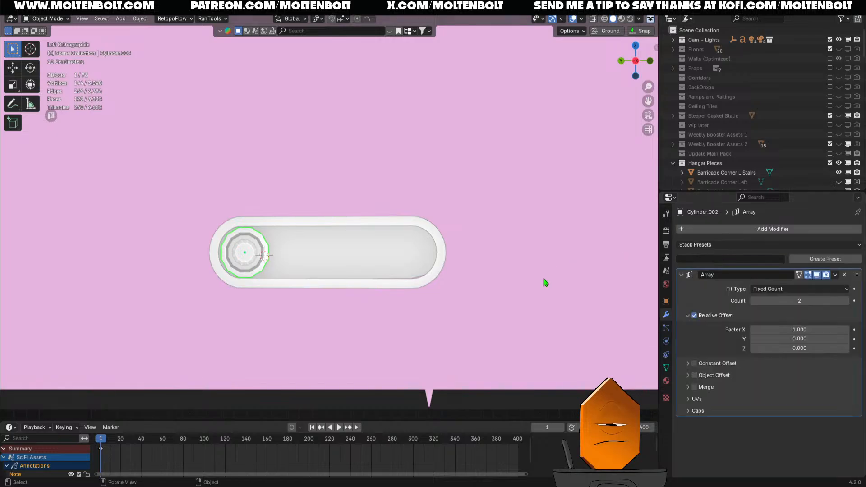
double_click(811, 331)
text(0)
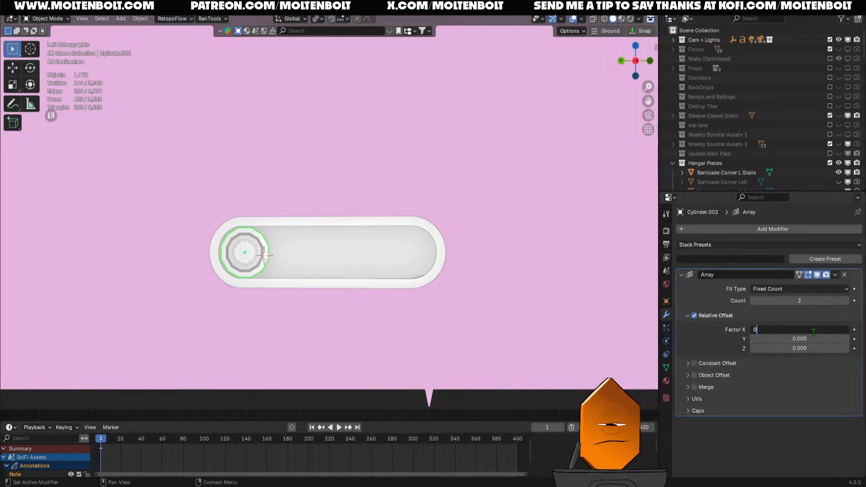
key(Tab)
text(1)
key(Return)
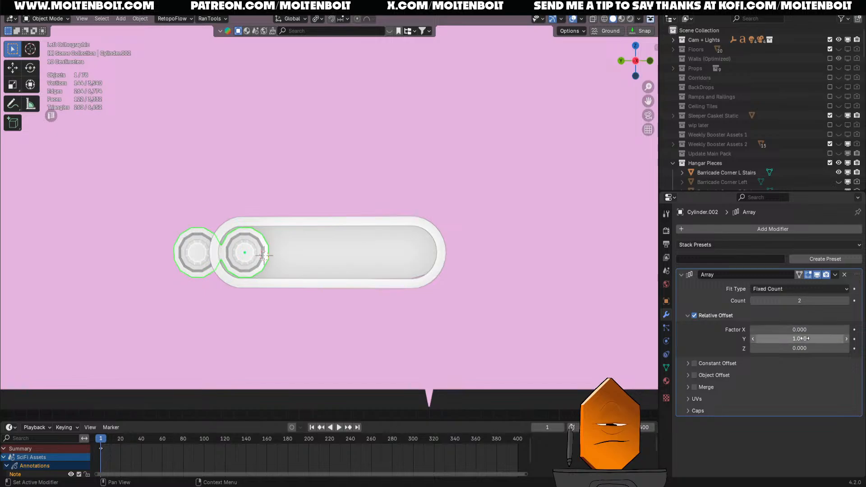
double_click(806, 339)
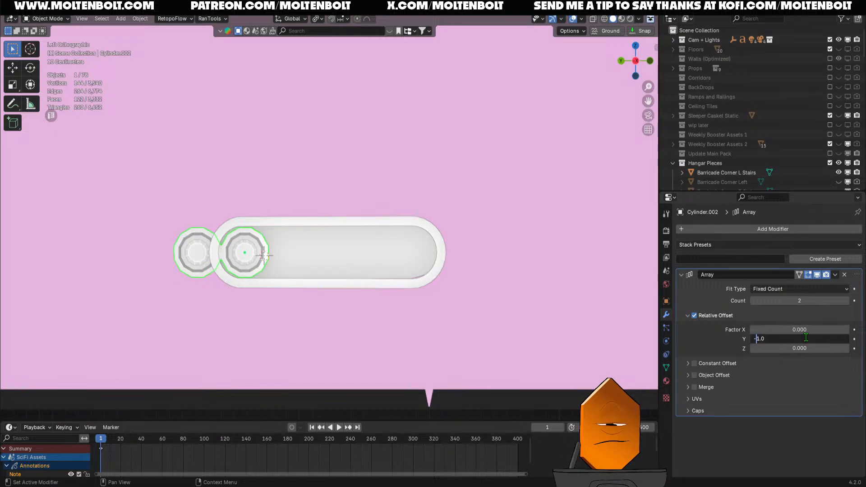
text(-)
key(Return)
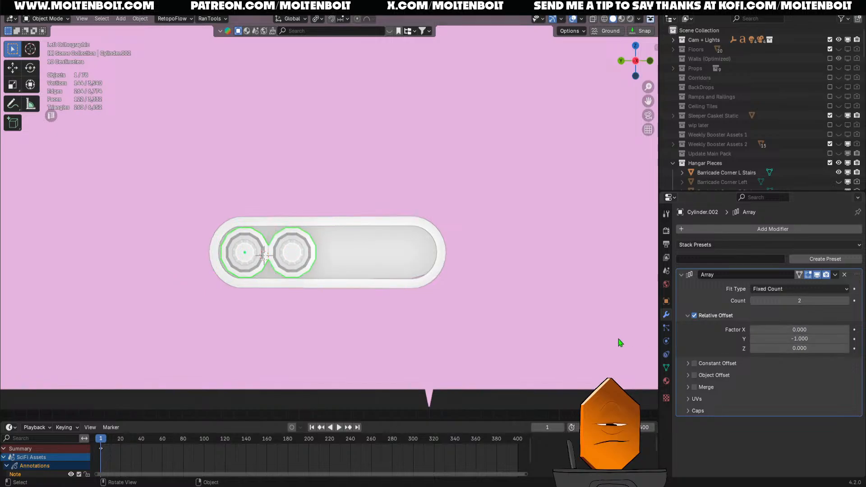
- Set the array count to 4 and the Y offset to -1.170, spreading the cylinders across the band's opening
drag(778, 339, 785, 339)
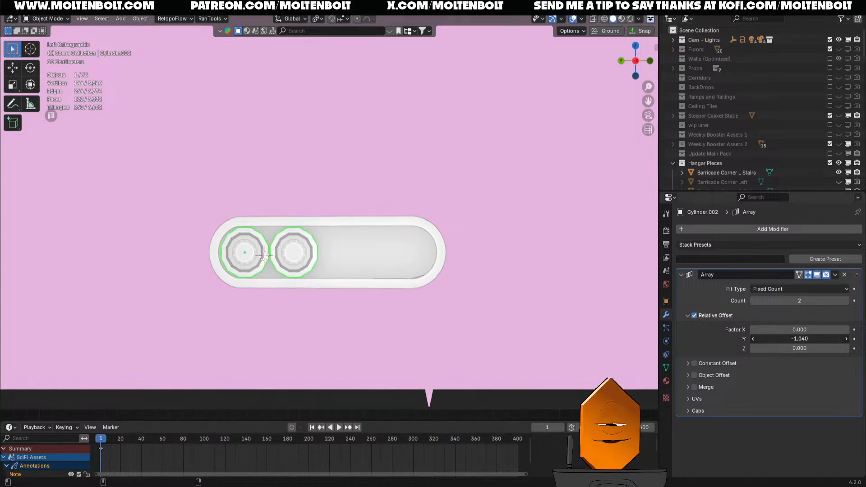
click(846, 301)
click(846, 301)
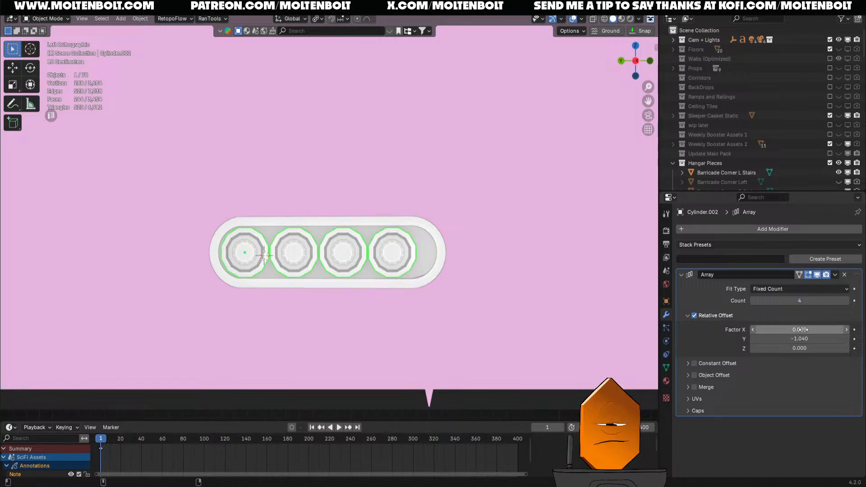
drag(793, 340, 775, 339)
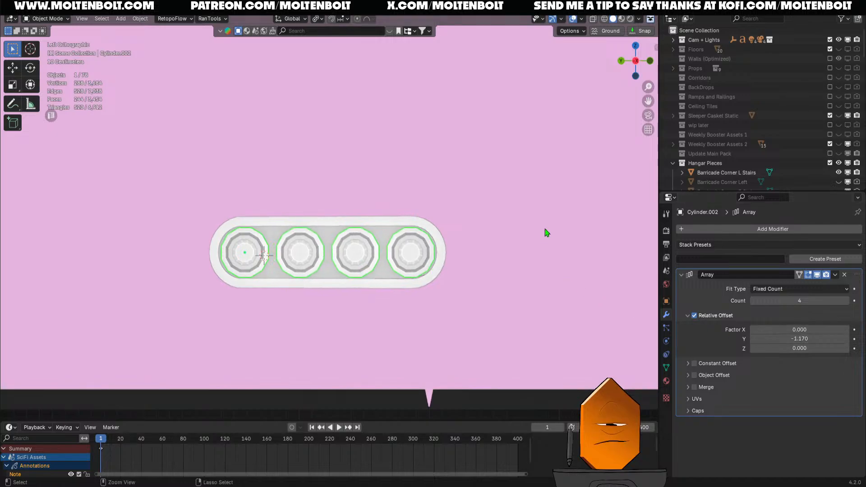
- Try to mirror the row of cylinders along X about the capsule band
middle_drag(547, 234, 419, 293)
click(461, 286)
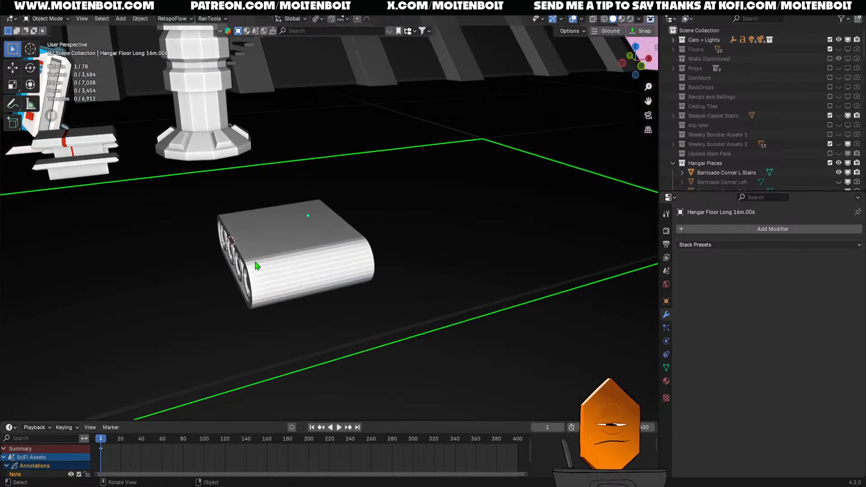
click(246, 276)
middle_drag(246, 276, 343, 298)
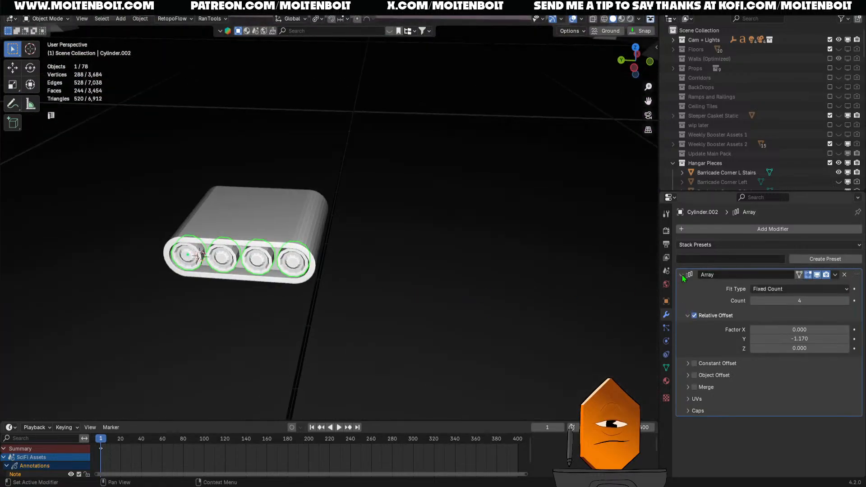
click(740, 229)
key(Down)
key(Down)
key(Down)
key(Down)
key(Down)
key(Down)
key(Down)
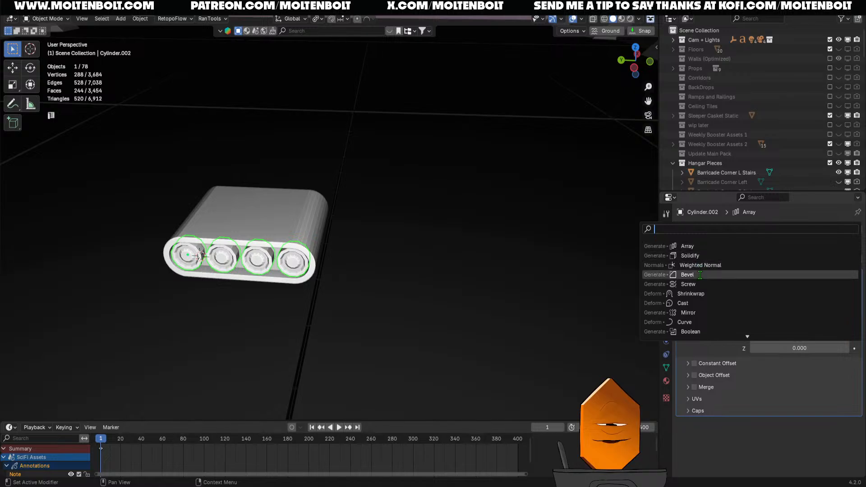
key(Return)
scroll(819, 389, down, 2)
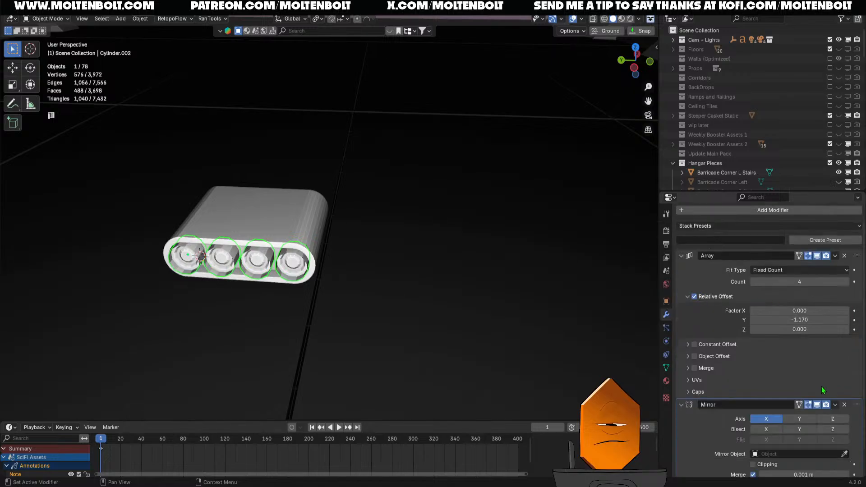
click(845, 436)
click(309, 223)
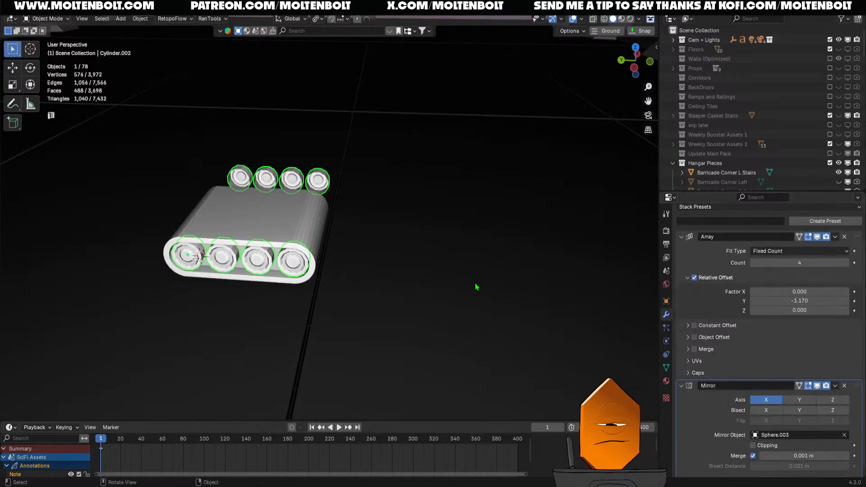
middle_drag(476, 287, 548, 323)
click(845, 385)
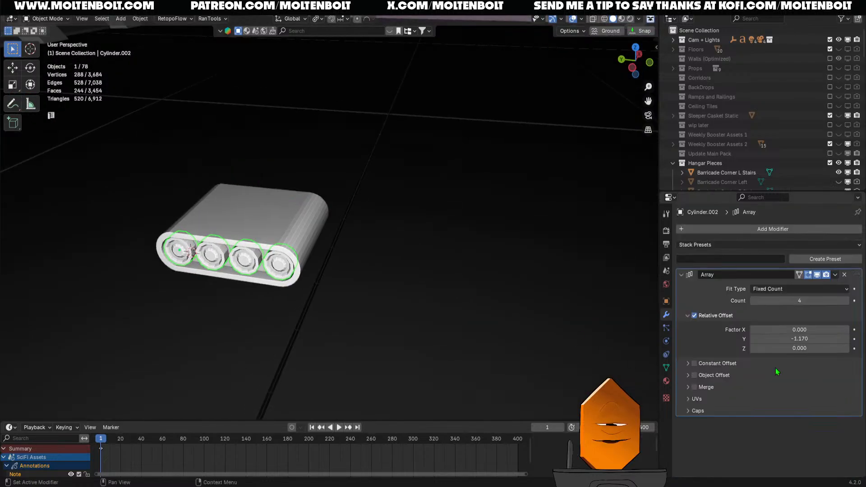
- Apply all transforms to the capsule band and set its origin to its geometry
click(276, 210)
key(q)
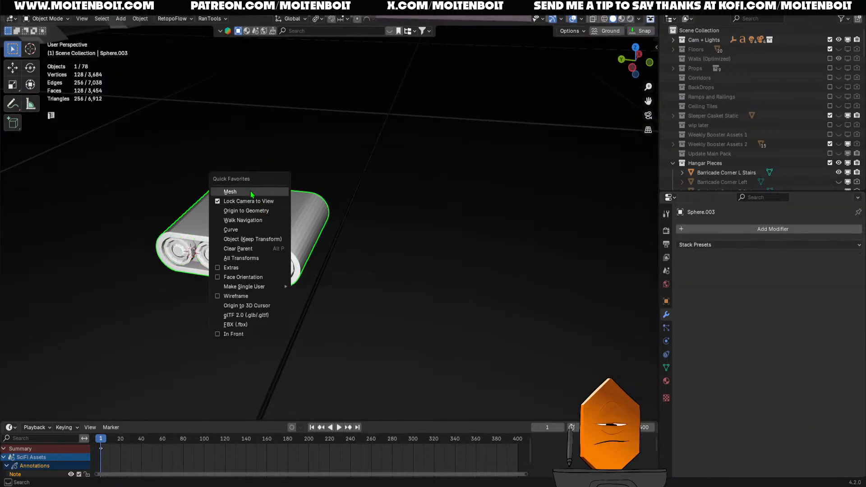
click(241, 258)
key(q)
click(226, 270)
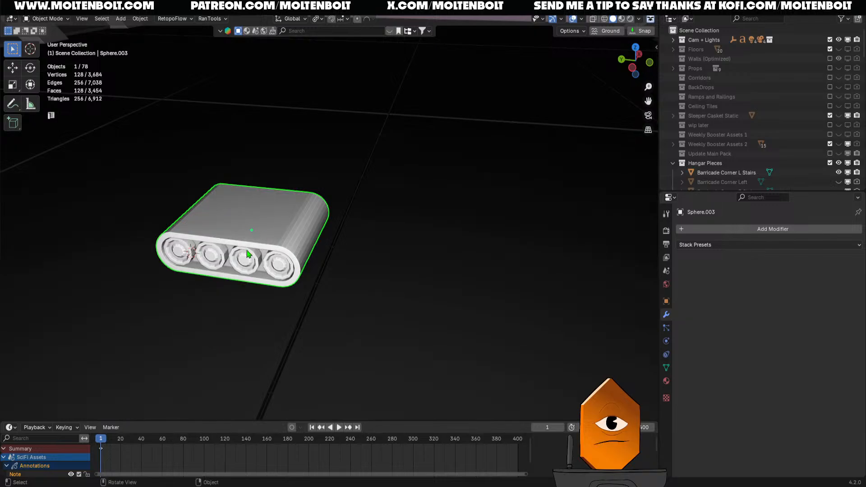
- Apply all transforms to the arrayed cylinders and set their origin to geometry
key(q)
click(218, 303)
key(q)
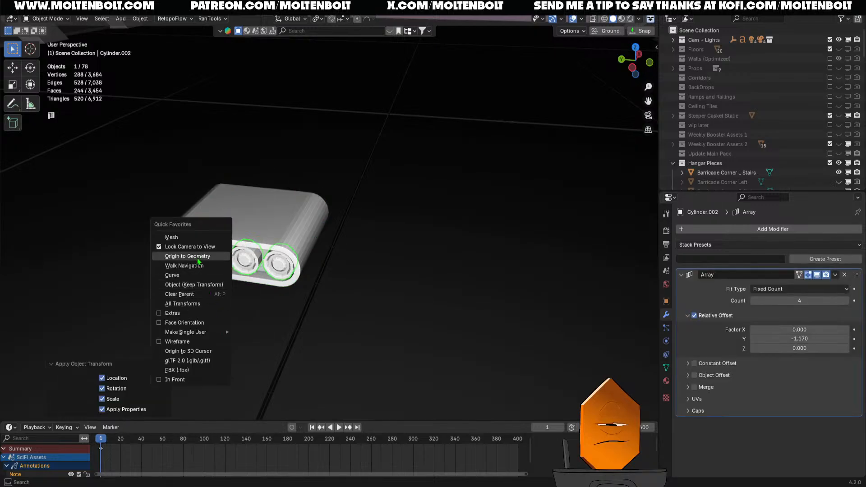
click(188, 255)
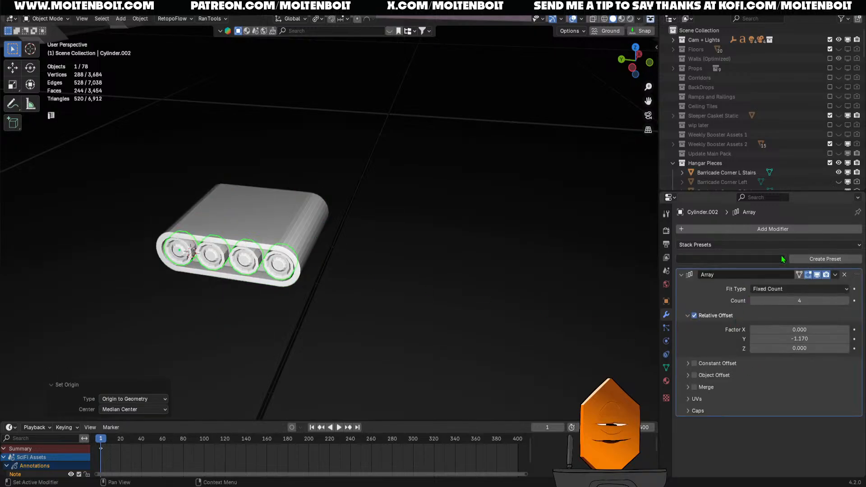
- Add a Mirror modifier to the arrayed cylinders on the X axis with the capsule band Sphere.003 as mirror object
click(754, 228)
mouse_move(713, 261)
click(704, 244)
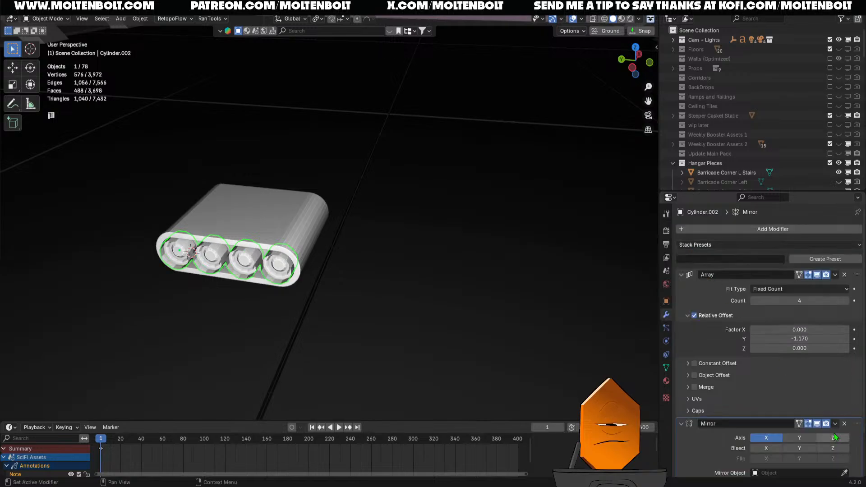
scroll(836, 436, down, 1)
click(845, 455)
click(265, 214)
middle_drag(425, 294, 544, 314)
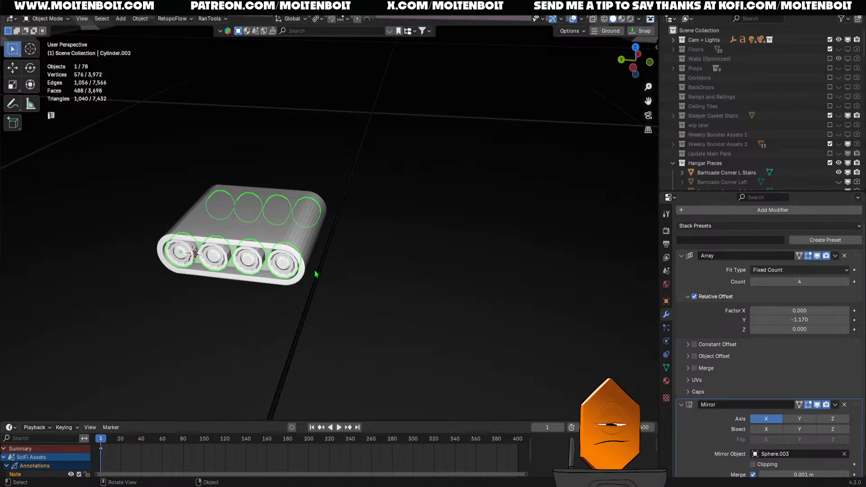
- Convert the arrayed and mirrored end cylinders to a mesh
key(q)
click(249, 250)
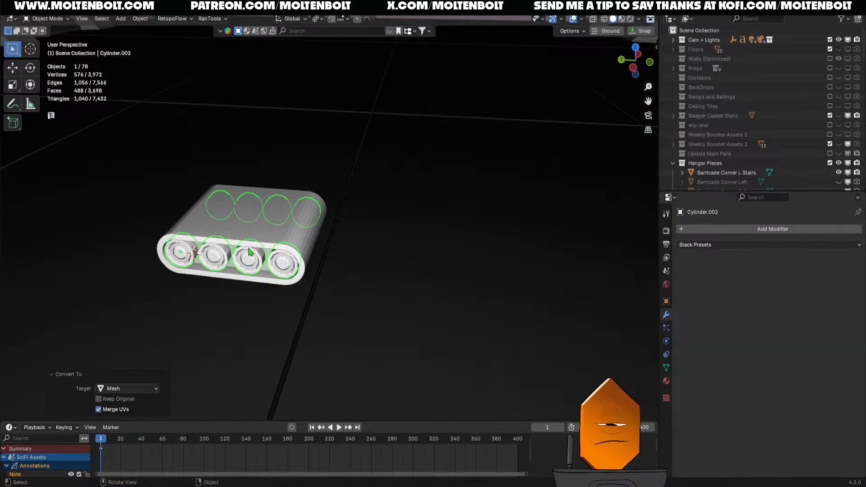
click(317, 275)
- Apply auto smooth shading to the capsule band and to the end cylinders
click(278, 234)
middle_drag(368, 286, 405, 272)
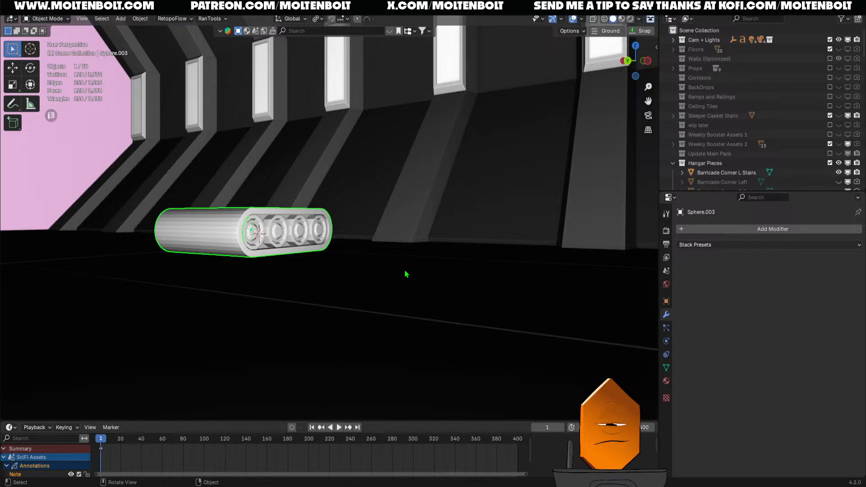
middle_drag(406, 274, 381, 286)
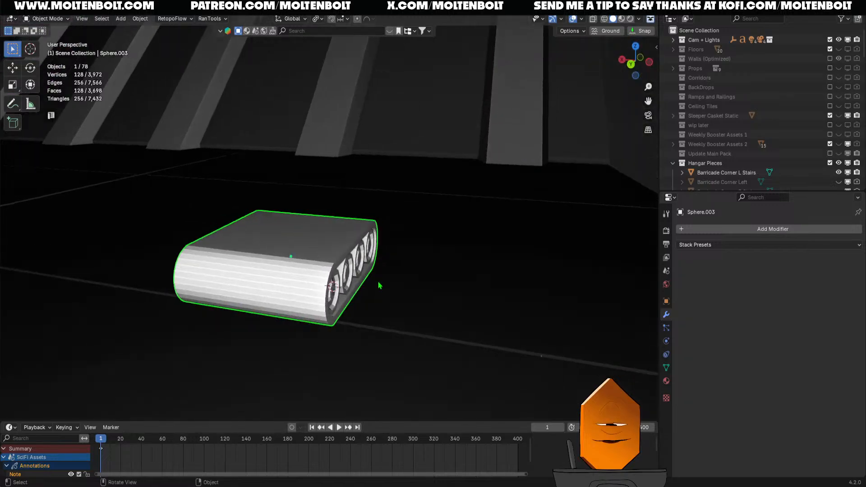
middle_drag(379, 286, 334, 318)
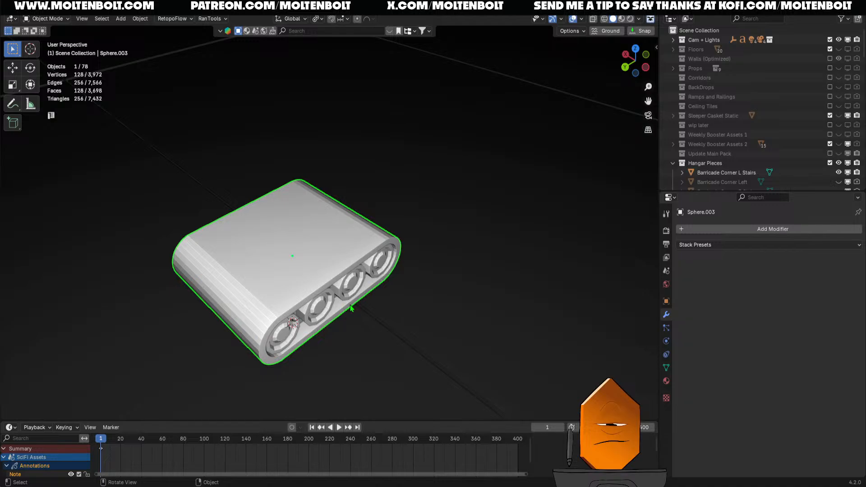
click(444, 270)
click(310, 247)
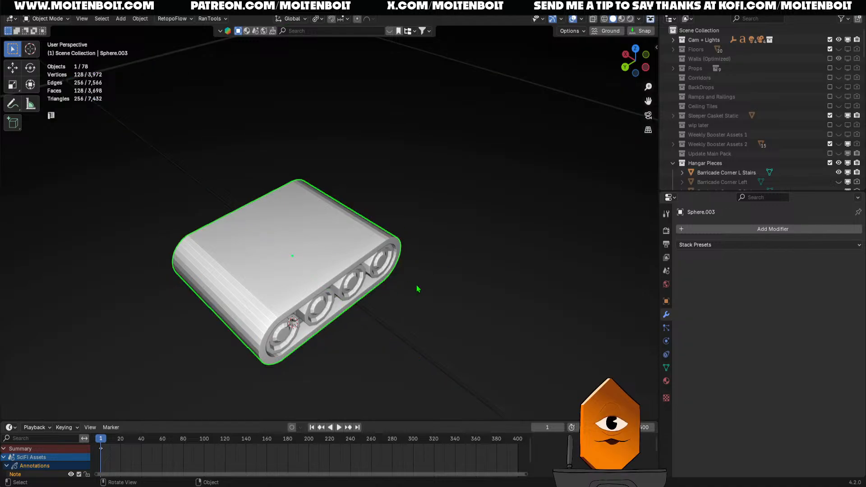
middle_drag(417, 288, 363, 290)
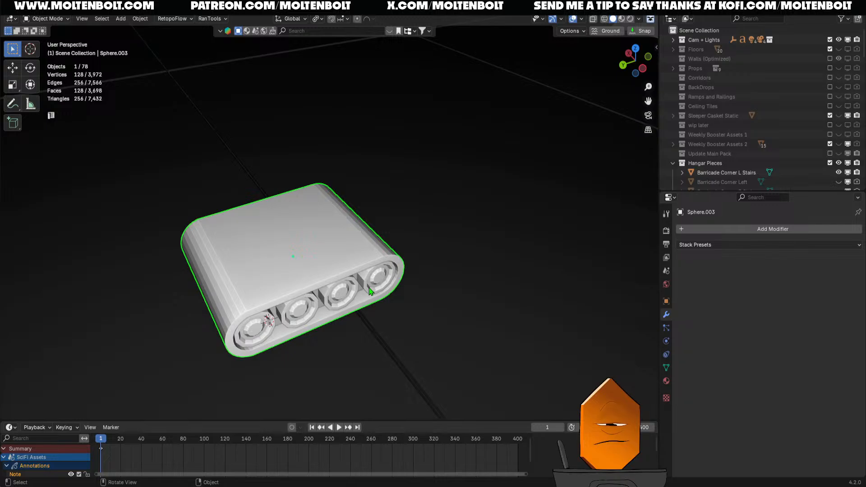
middle_drag(370, 291, 292, 250)
right_click(286, 265)
click(244, 155)
click(199, 308)
right_click(199, 309)
click(197, 278)
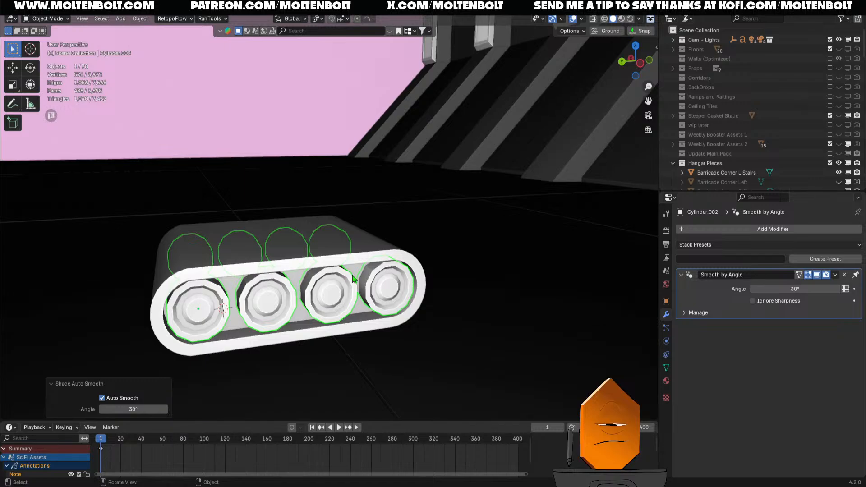
- Set the end cylinders' Smooth by Angle modifier to 36° and apply it
drag(786, 289, 788, 289)
click(783, 289)
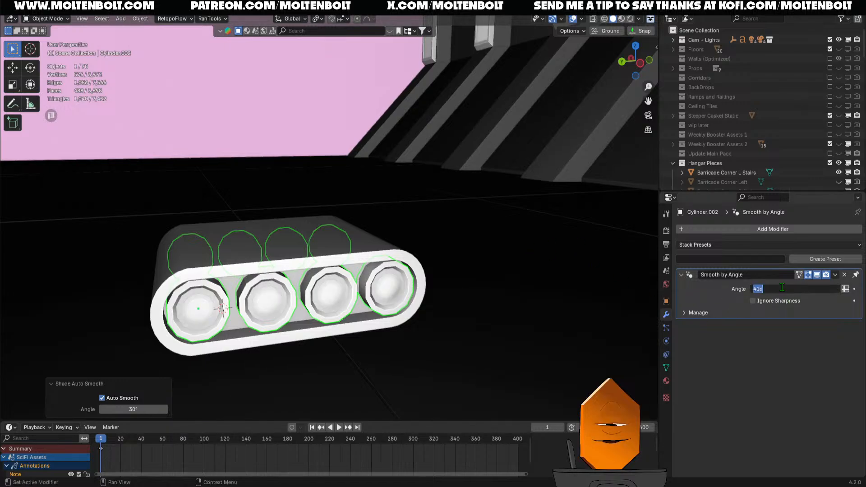
text(36)
key(Return)
middle_drag(542, 291, 505, 299)
click(836, 275)
click(830, 286)
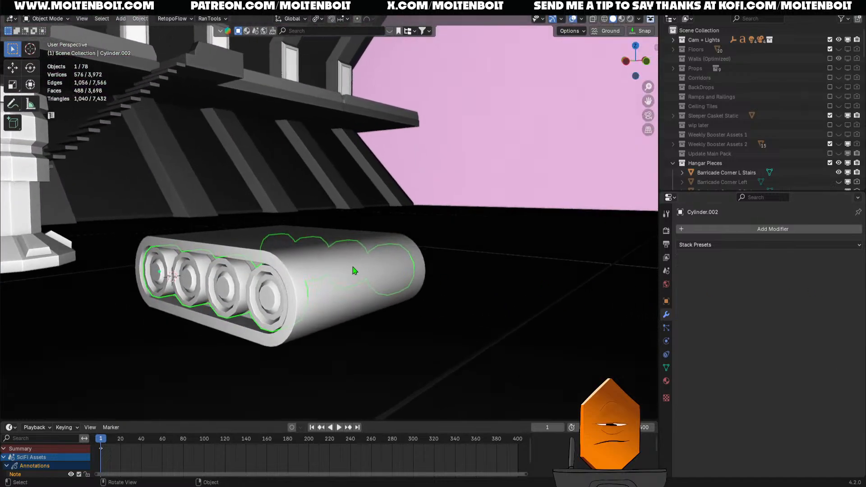
- Convert the capsule band to a mesh so its smoothing modifier is applied
click(353, 280)
key(q)
click(334, 280)
middle_drag(334, 281, 316, 311)
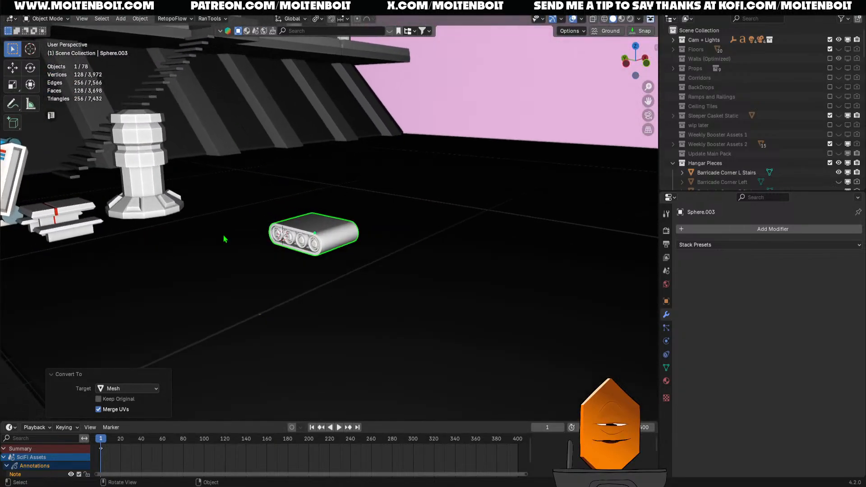
- Snap the 3D cursor to the top face of the capsule band
click(153, 190)
middle_drag(156, 194, 332, 240)
click(387, 158)
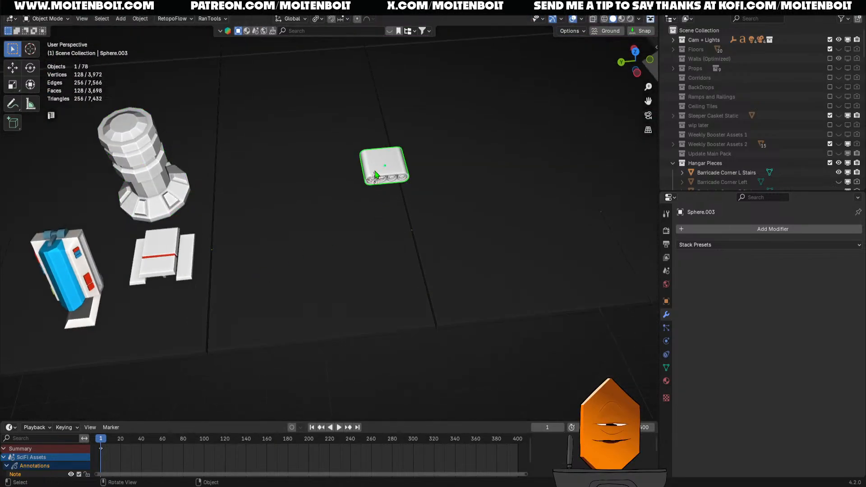
key(Tab)
key(shift+s)
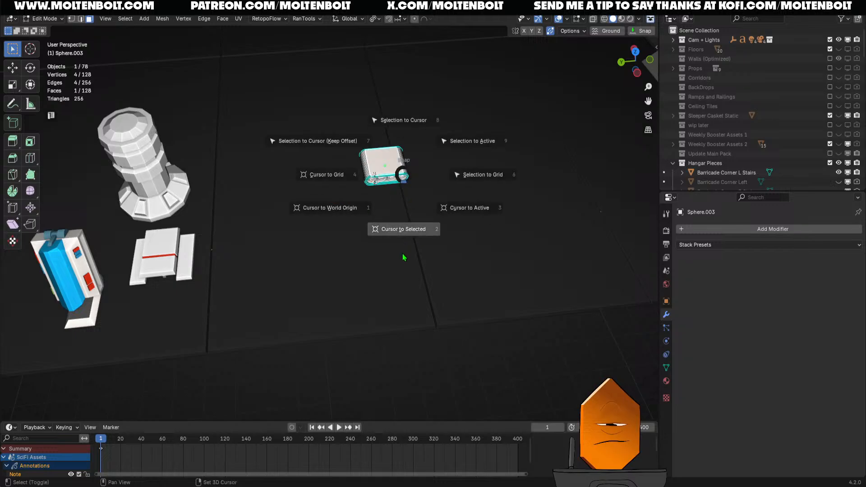
click(405, 253)
- Return to Object Mode and snap the faceted tower to the 3D cursor on the capsule band
key(ctrl+Tab)
click(310, 242)
click(142, 153)
key(shift+s)
click(350, 203)
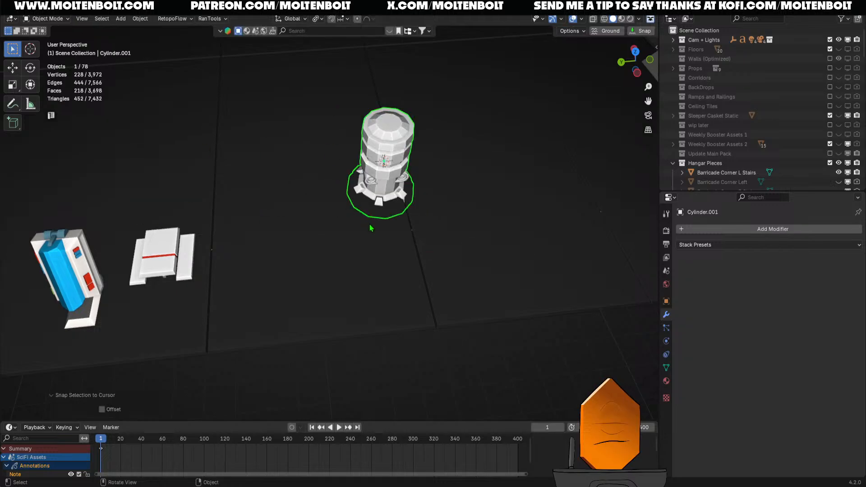
- Scale the tower to 0.493 above the capsule band and lower it about 1.22 m along Z onto the band
mouse_move(350, 250)
shift+middle_down()
mouse_move(295, 304)
mouse_move(345, 258)
shift+middle_up()
key(g)
key(z)
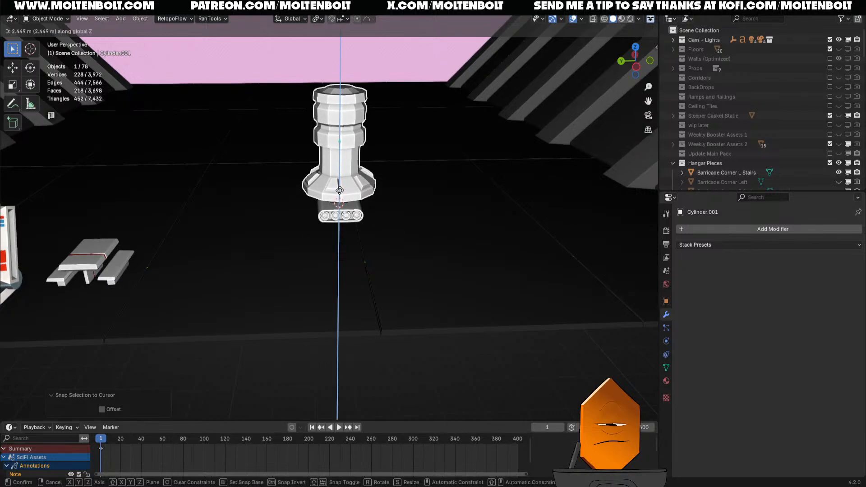
click(342, 153)
key(s)
click(407, 178)
key(g)
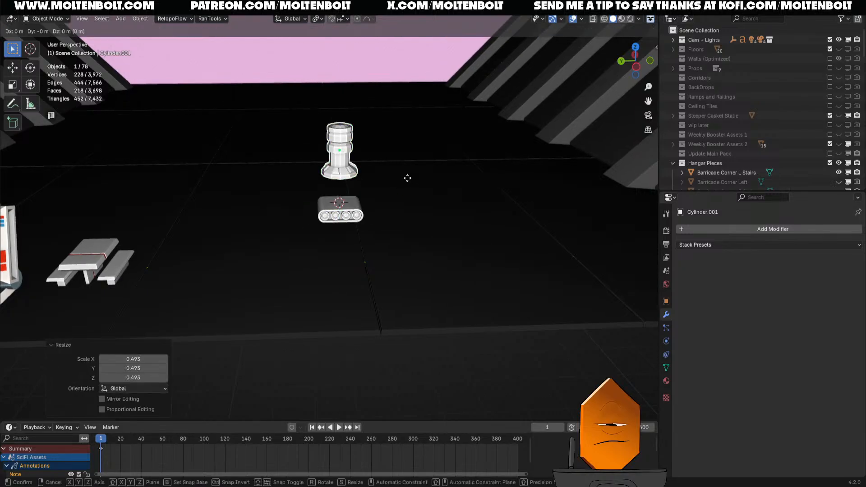
key(z)
click(419, 215)
middle_drag(419, 215, 373, 223)
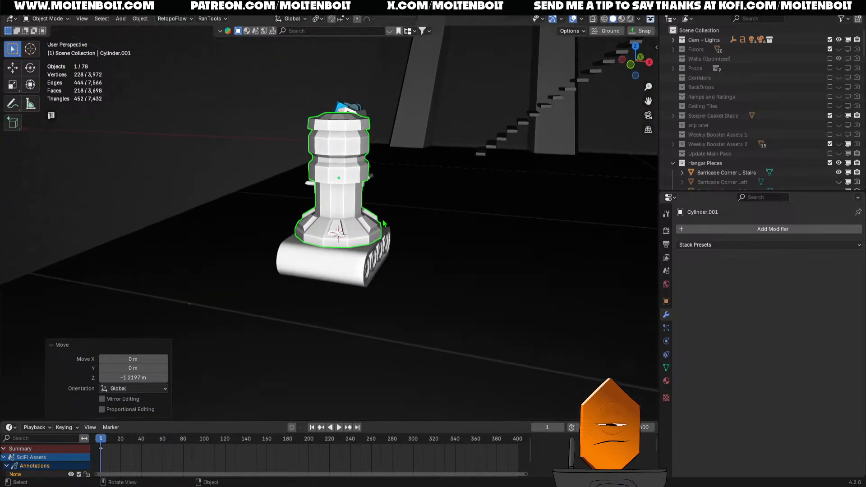
- Scale the tower by 0.926 and lower it about 0.1 m along Z to rest on the capsule band
scroll(372, 223, up, 4)
scroll(410, 224, down, 4)
middle_drag(329, 252, 474, 251)
key(s)
click(454, 250)
key(g)
key(z)
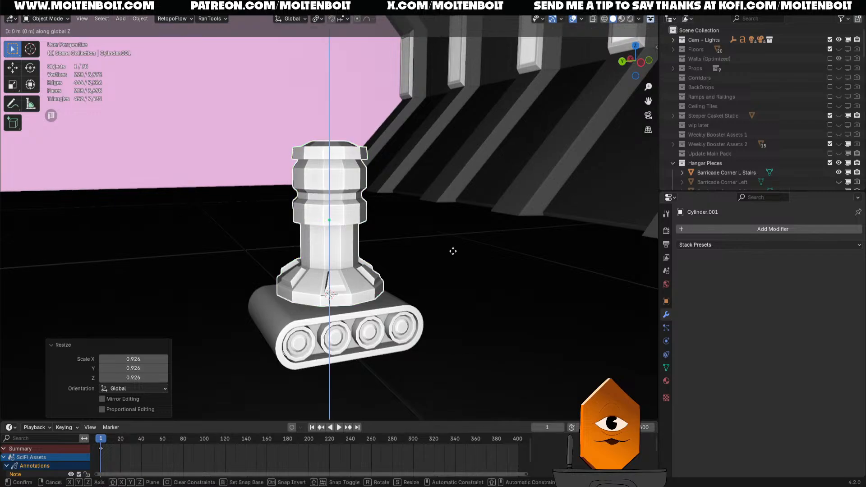
click(454, 262)
- Raise the tower along Z to clear the capsule band's top face
middle_drag(454, 264, 387, 278)
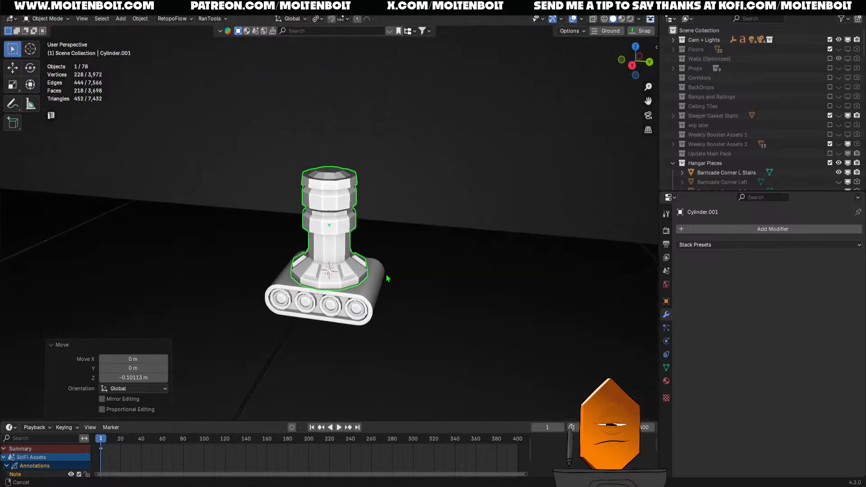
scroll(386, 279, up, 3)
click(344, 298)
click(269, 325)
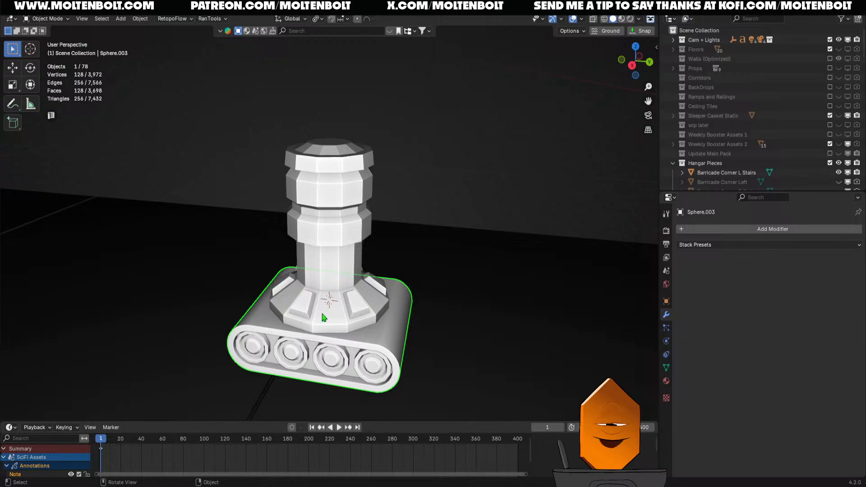
click(305, 324)
key(g)
key(z)
click(320, 274)
- Duplicate the capsule band's top face in place and separate it into its own object
click(348, 314)
key(Tab)
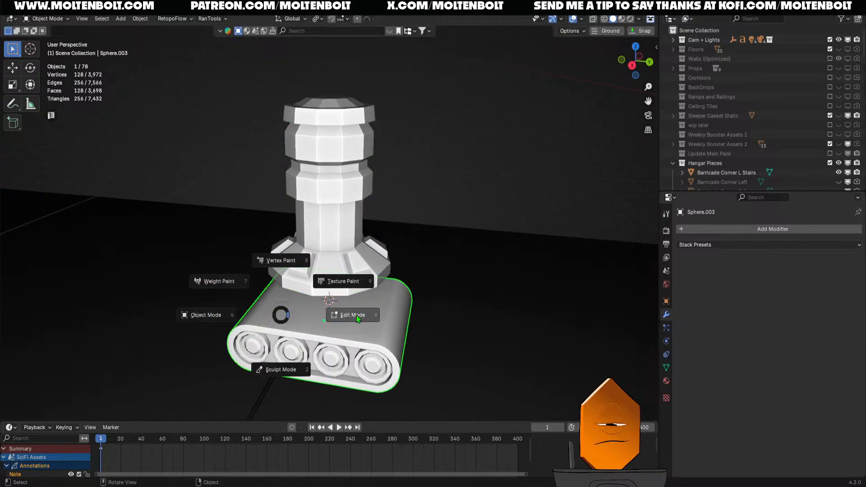
click(356, 315)
key(shift+d)
right_click(335, 314)
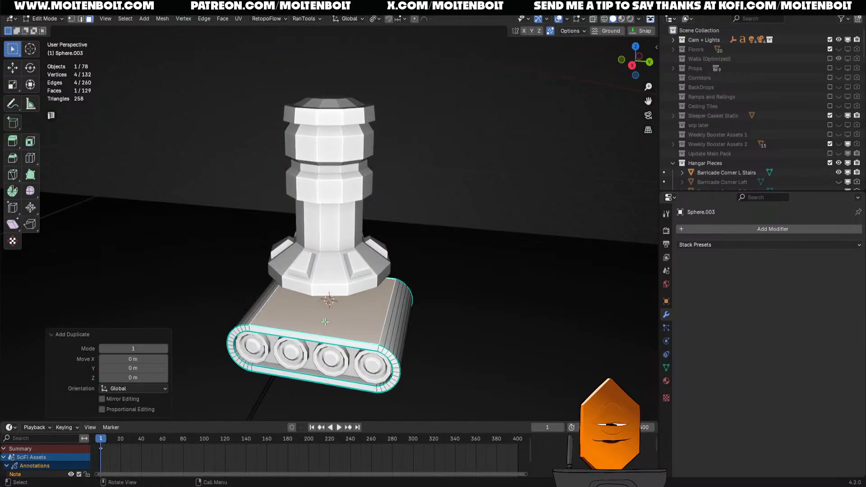
key(p)
click(341, 322)
- Extrude the separated face upward about 0.13 m and scale the extruded top to 0.806
key(Tab)
click(318, 308)
key(Tab)
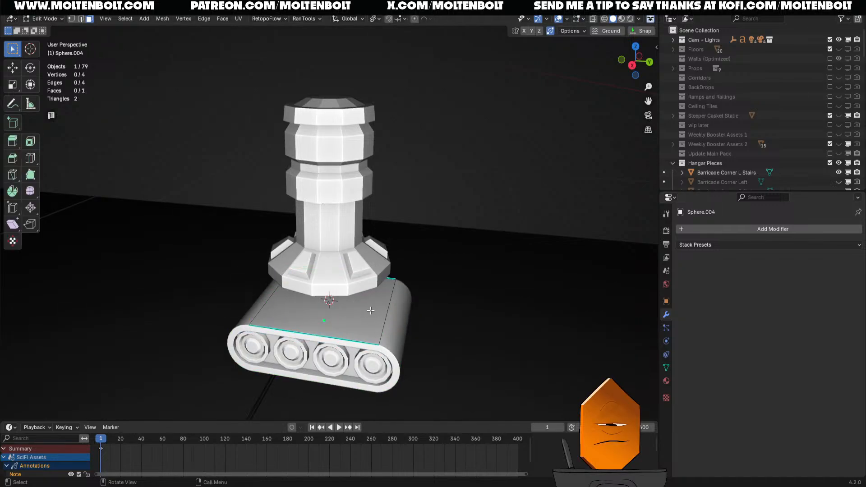
key(e)
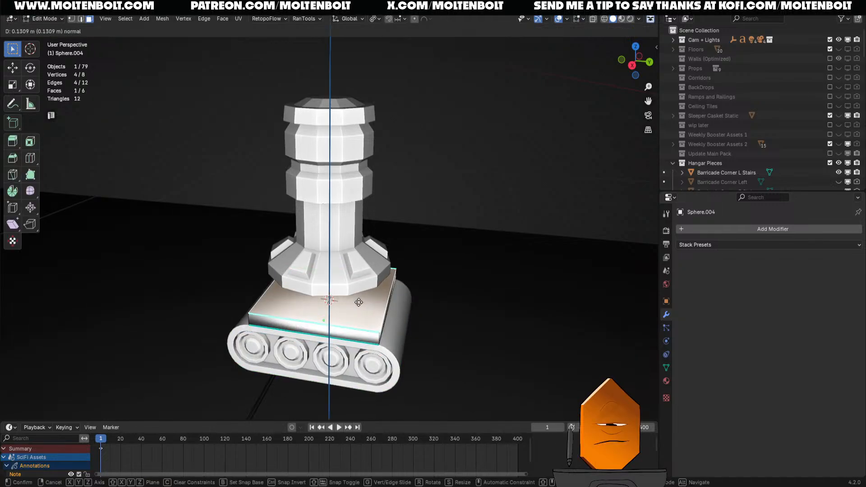
click(356, 303)
key(s)
click(469, 297)
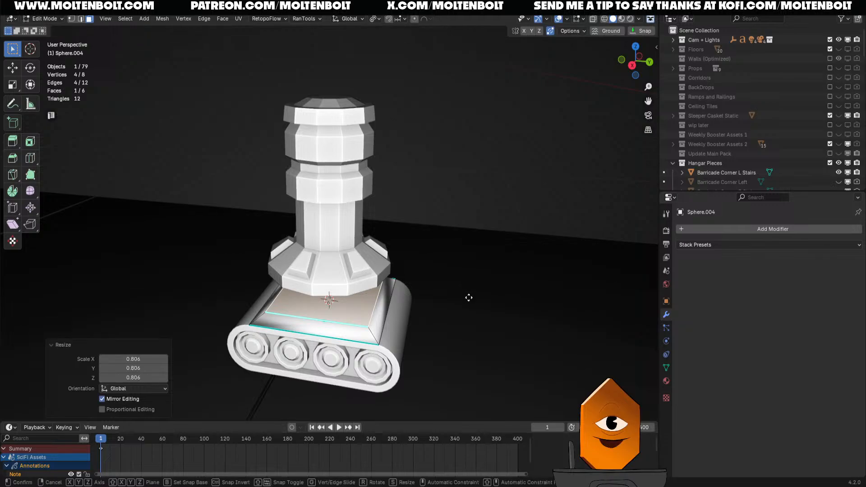
- Lower the plate's top face about 0.03 m and widen it in X and Y by about 1.15
key(g)
key(z)
click(469, 300)
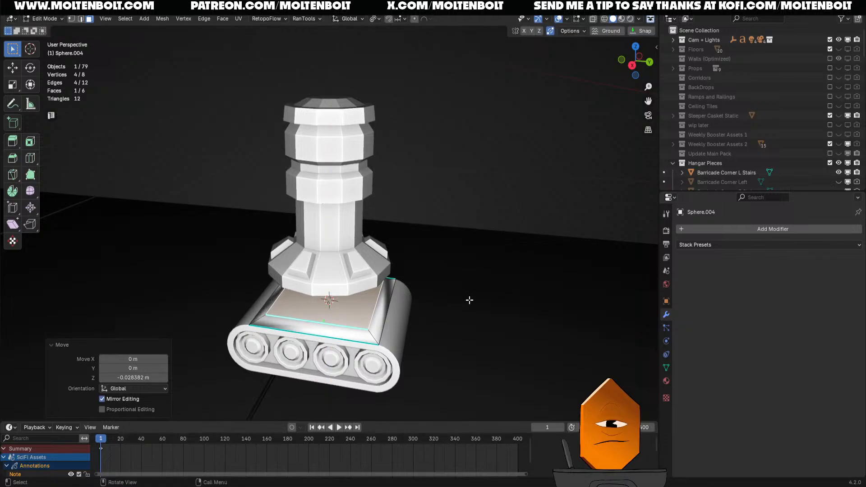
key(s)
key(shift+z)
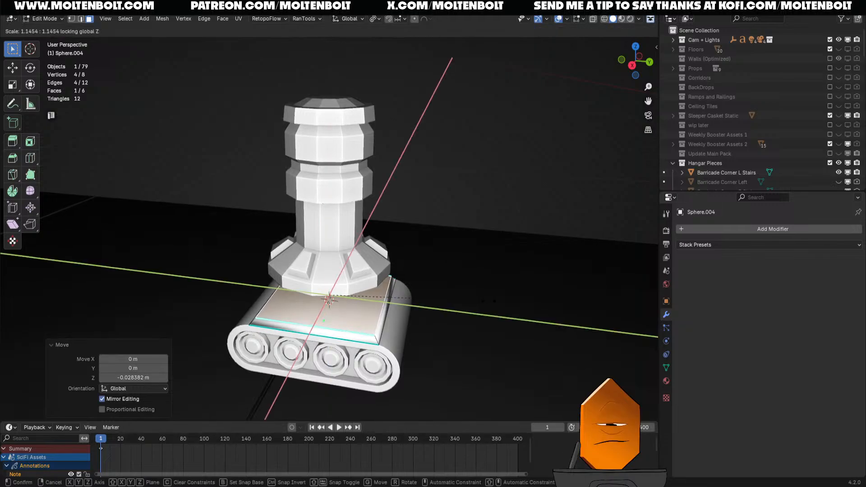
click(489, 300)
- Return to Object Mode and shade the tapered plate with crisp edges
key(ctrl+Tab)
click(377, 299)
right_click(349, 320)
click(332, 279)
click(437, 285)
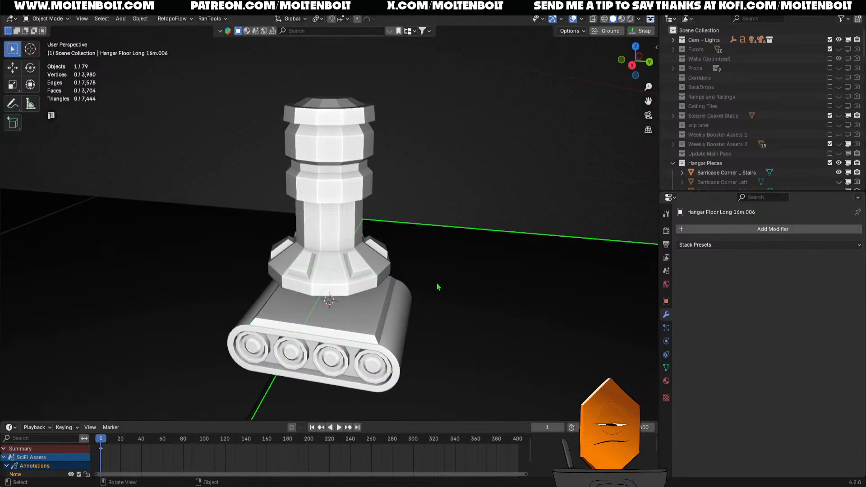
- Lower the tower onto the tapered plate, scale it by 0.871, and seat it about 0.11 m lower along Z
click(356, 282)
key(g)
key(z)
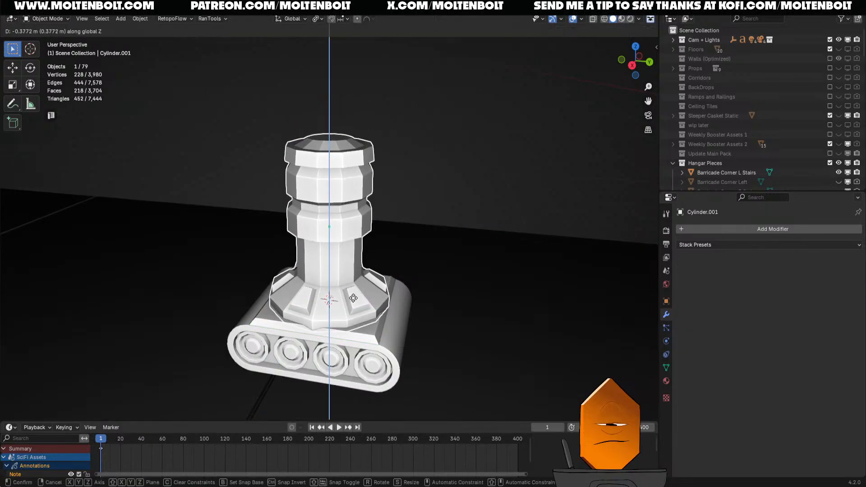
click(493, 238)
key(s)
click(466, 248)
key(g)
key(z)
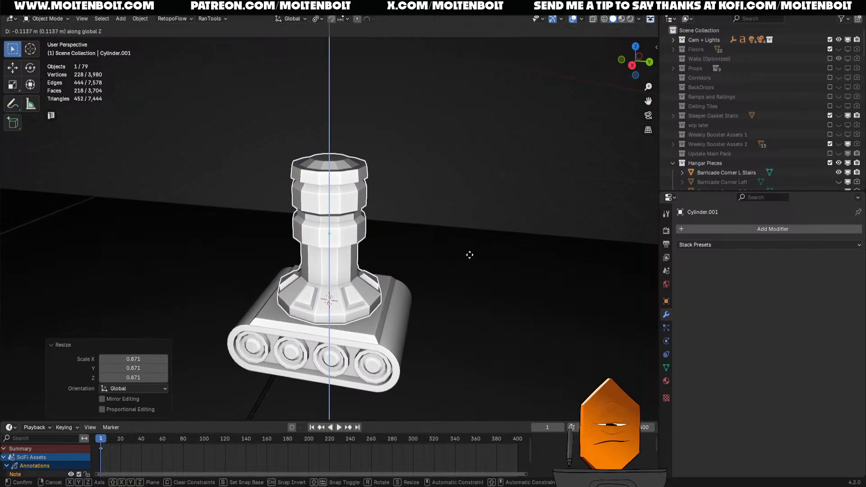
click(470, 255)
- Examine the tower's proportions and fit on the capsule base from several angles and beside the other props
middle_drag(491, 247, 352, 232)
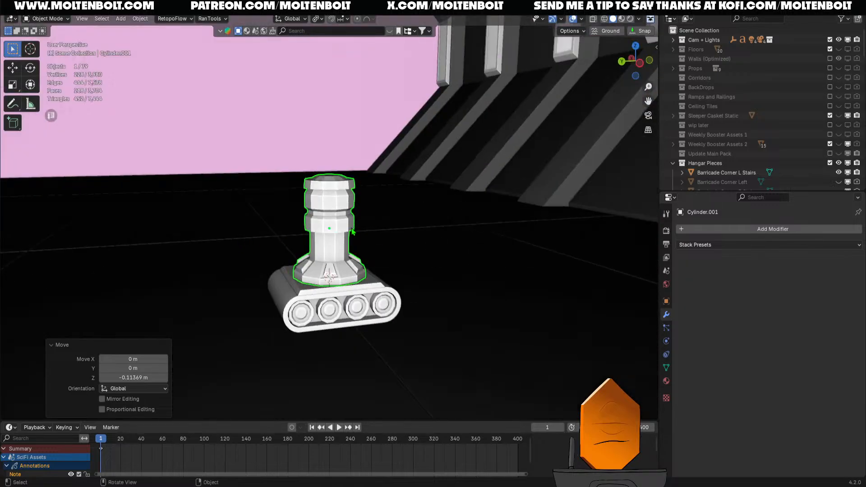
scroll(354, 233, down, 3)
click(364, 182)
middle_drag(366, 184, 388, 290)
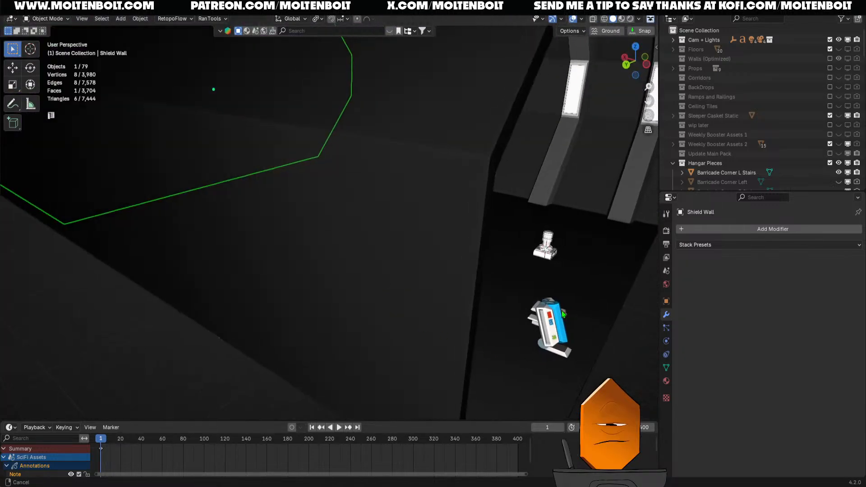
middle_drag(564, 313, 443, 249)
key(KP_Decimal)
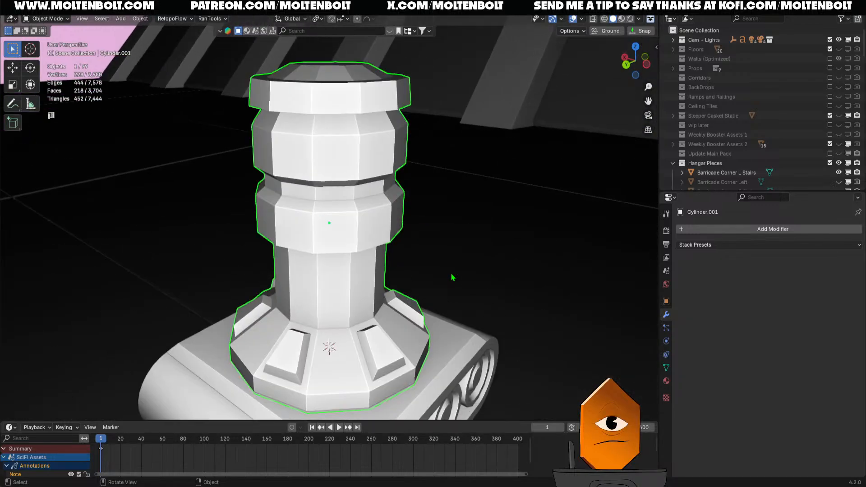
middle_drag(569, 267, 500, 277)
ctrl+middle_drag(485, 225, 391, 274)
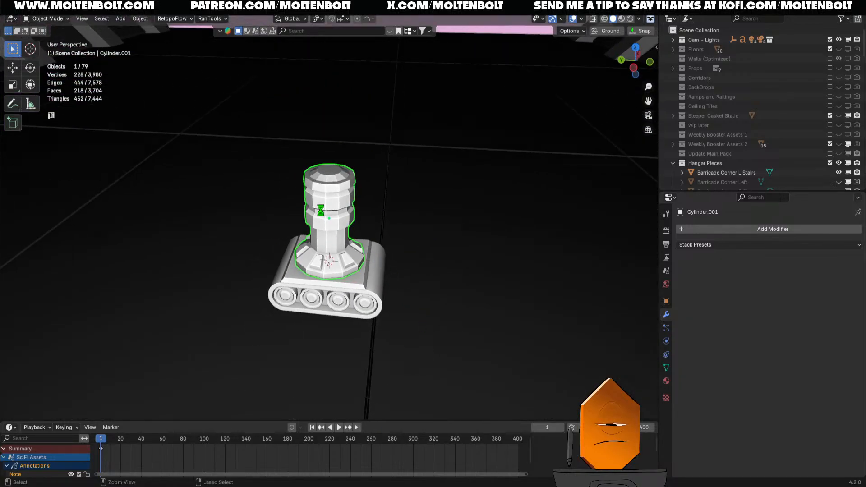
middle_drag(324, 214, 303, 283)
- Snap the tower to the 3D cursor beside the other props and raise it 2 m along Z
key(shift+s)
key(8)
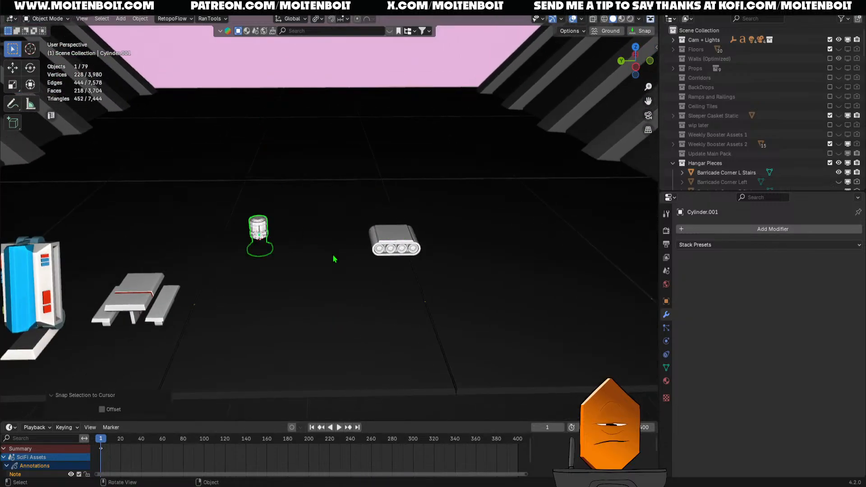
key(Tab)
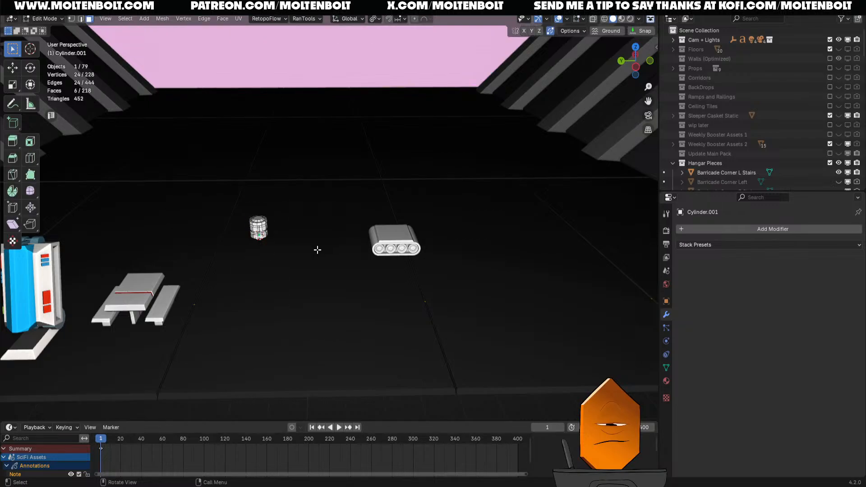
key(Tab)
text(g)
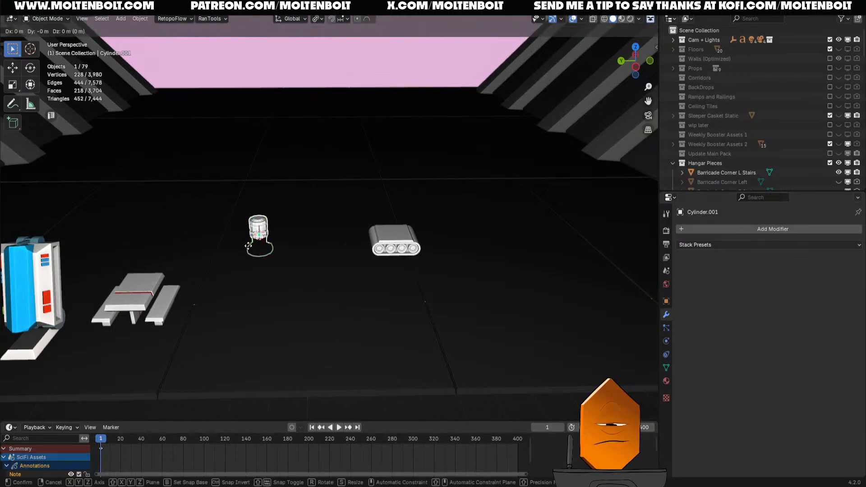
text(z2)
key(Return)
- Isolate the tower and snap the 3D cursor to the centre of its bottom face
shift+middle_drag(249, 250, 344, 265)
key(ctrl+KP_3)
scroll(280, 285, up, 6)
key(Tab)
key(KP_Divide)
click(329, 334)
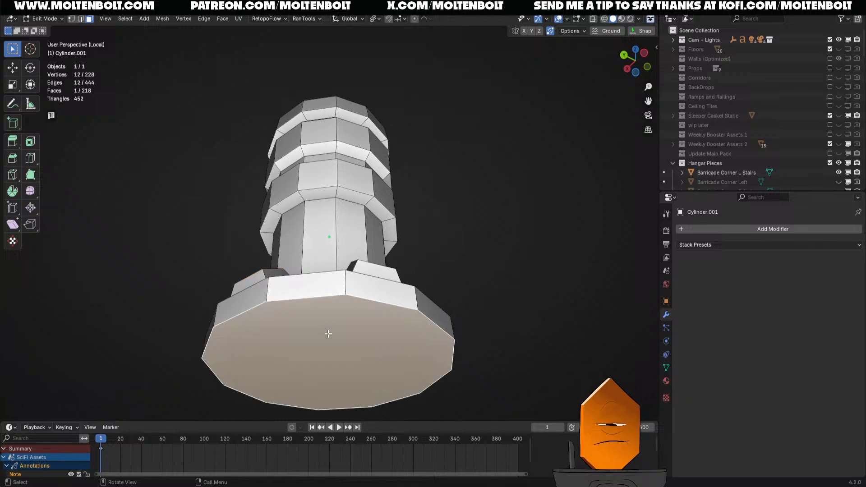
key(shift+s)
click(335, 380)
- Set the tower's origin to the 3D cursor in Object Mode and leave the isolated view
middle_drag(335, 380, 351, 326)
key(Tab)
key(q)
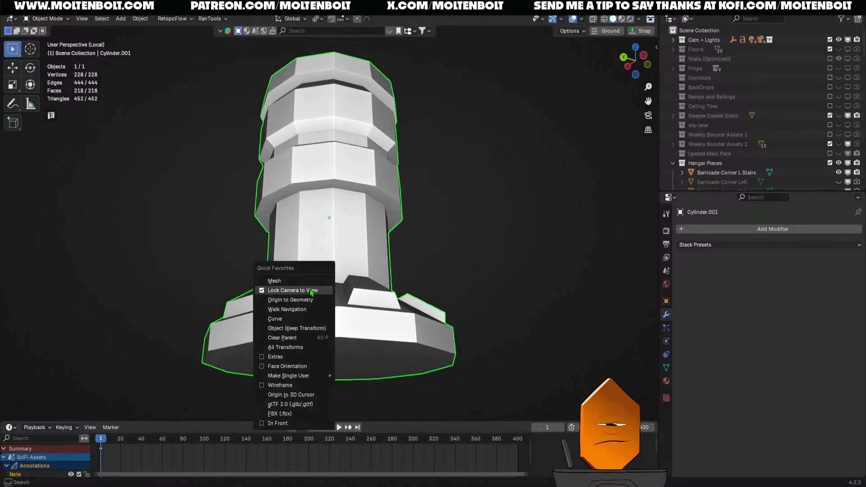
click(293, 395)
scroll(370, 311, down, 4)
middle_drag(373, 309, 350, 353)
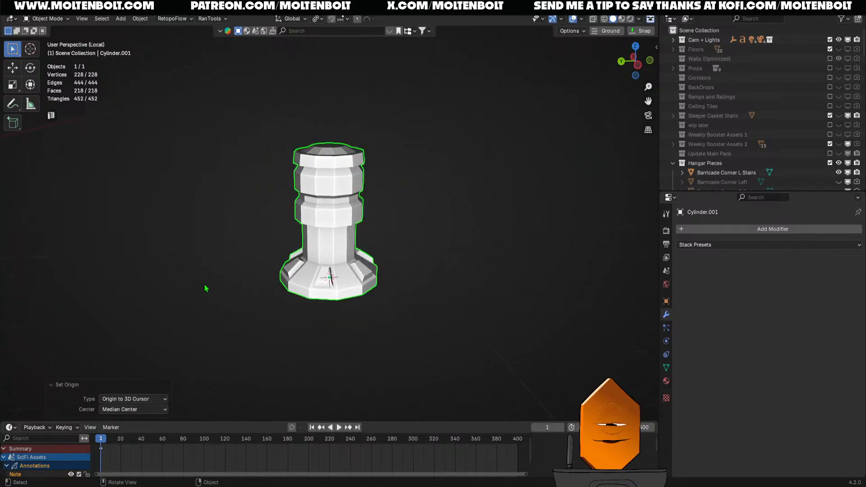
key(KP_Divide)
- Place the 3D cursor on the hangar floor, snap the tower to it, and save the file
scroll(330, 251, down, 4)
middle_drag(333, 257, 307, 324)
shift+right_click(303, 320)
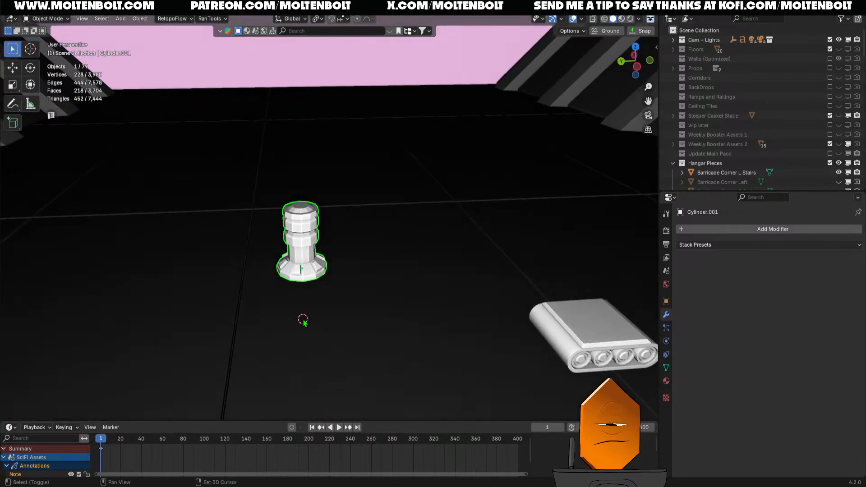
click(303, 277)
scroll(337, 343, down, 5)
key(ctrl+s)
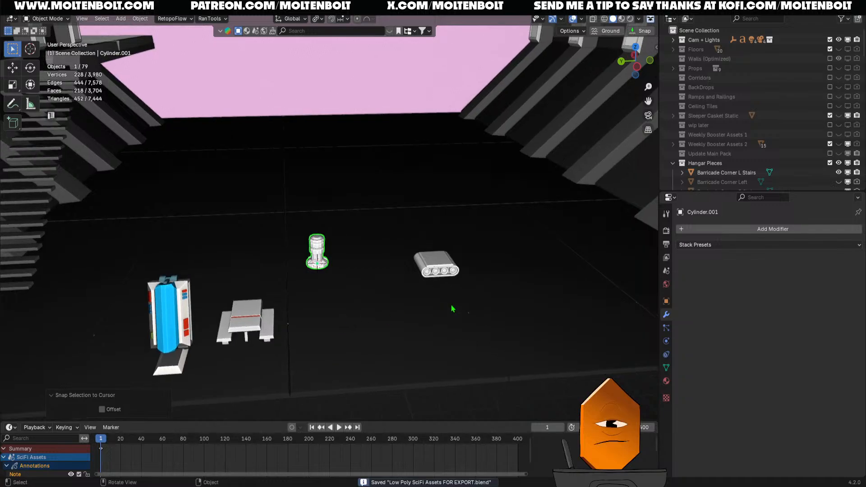
- Shade the tower with Auto Smooth and set its smoothing angle to 41°
click(364, 284)
middle_drag(356, 290, 322, 340)
scroll(312, 307, up, 2)
click(296, 293)
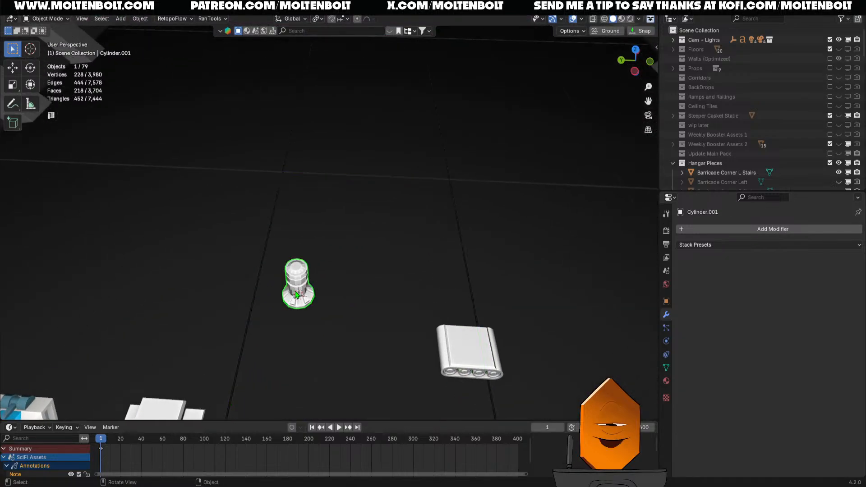
key(KP_Decimal)
ctrl+middle_drag(356, 197, 334, 224)
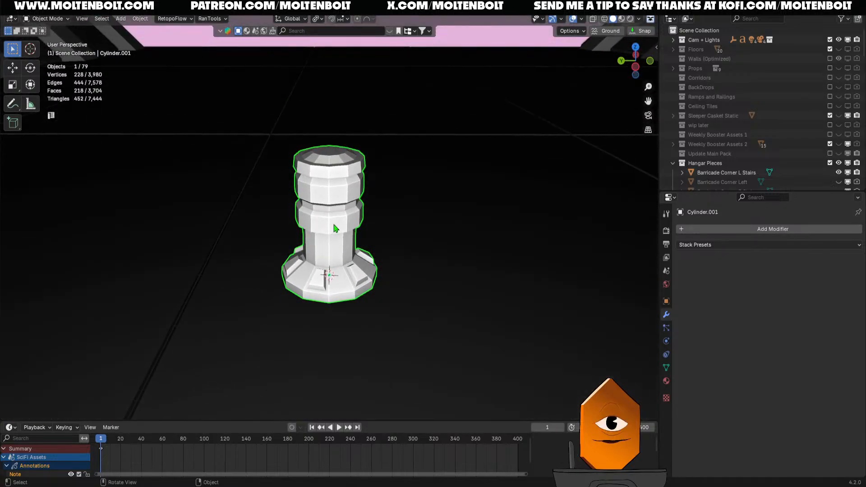
right_click(334, 228)
click(345, 226)
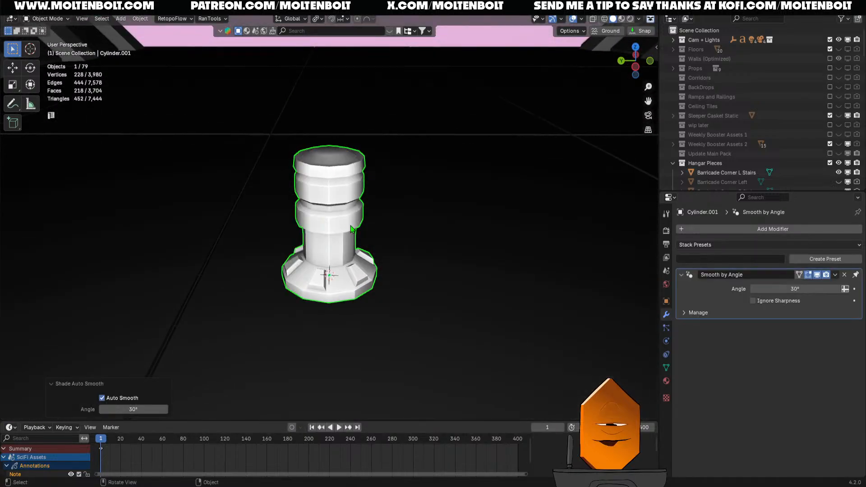
click(800, 290)
text(41)
key(Return)
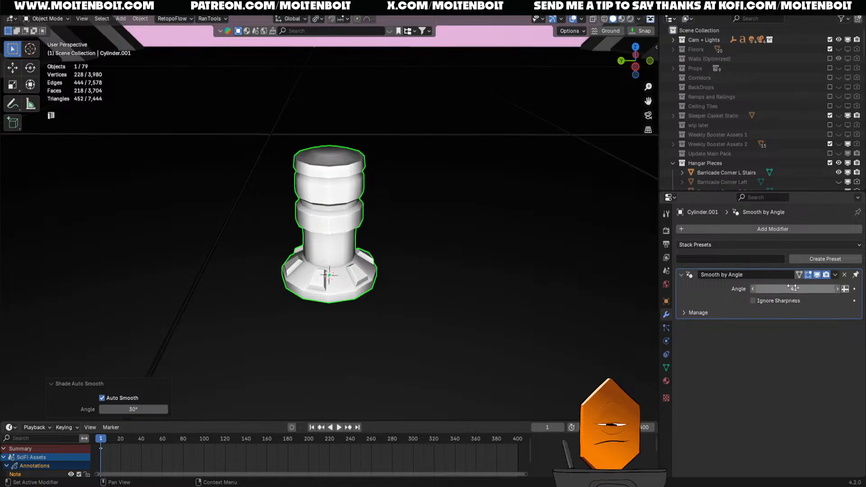
- Mark the edge loop around the inner part of the tower's cap as sharp and return to Object Mode
middle_drag(479, 293, 373, 356)
scroll(372, 355, up, 5)
key(Tab)
middle_drag(388, 255, 357, 180)
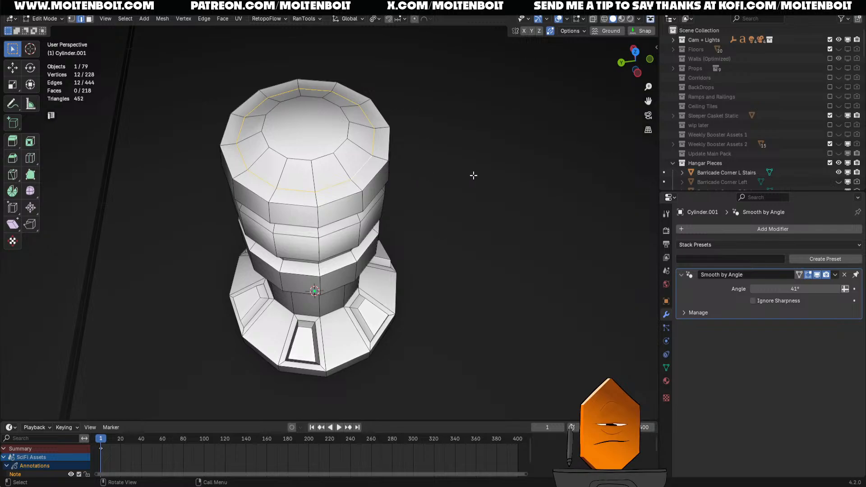
right_click(345, 166)
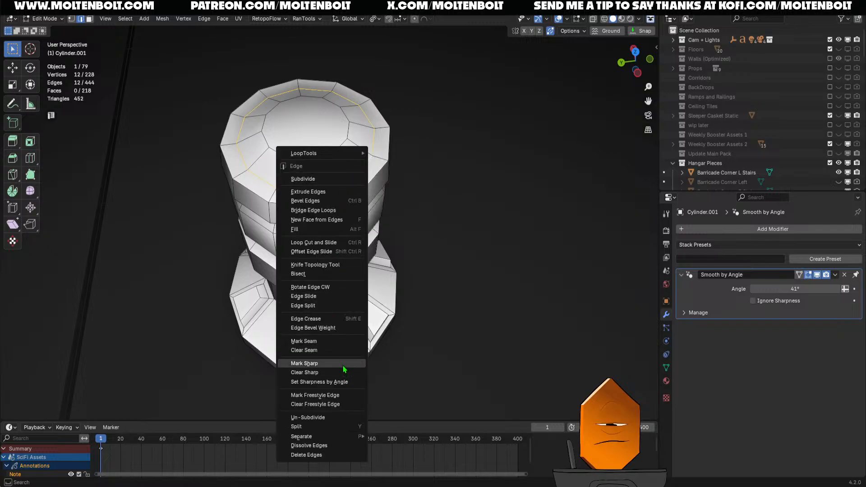
click(343, 364)
ctrl+middle_drag(460, 286, 495, 293)
key(ctrl+Tab)
click(343, 262)
- Examine the tower's smoothed shading and compare it with the nearby capsule base
ctrl+middle_drag(402, 273, 440, 307)
middle_drag(440, 306, 383, 327)
scroll(401, 226, up, 3)
middle_drag(367, 276, 376, 257)
ctrl+middle_drag(375, 258, 373, 321)
click(419, 317)
shift+middle_drag(420, 380, 379, 359)
click(361, 396)
shift+middle_drag(374, 315, 358, 326)
ctrl+middle_drag(358, 326, 351, 276)
- Widen the whole tapered plate on the capsule base by about 1.28 along Y
click(337, 308)
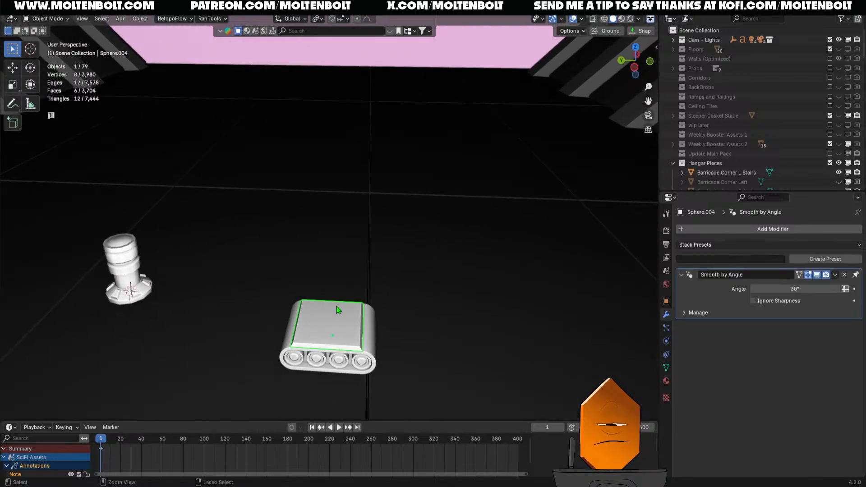
ctrl+middle_drag(348, 357, 300, 221)
key(Tab)
middle_drag(352, 201, 370, 244)
key(a)
key(s)
key(y)
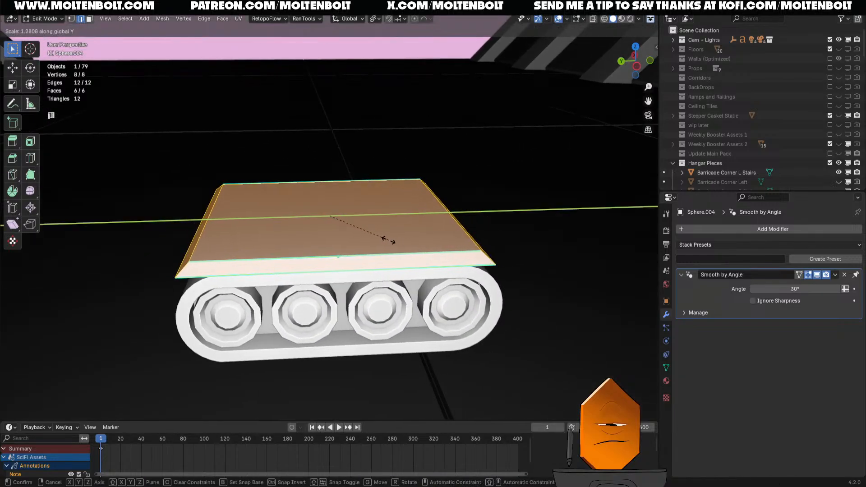
click(388, 240)
- Raise the plate's top face along Z to thicken the plate, return to Object Mode, and save the file
click(326, 229)
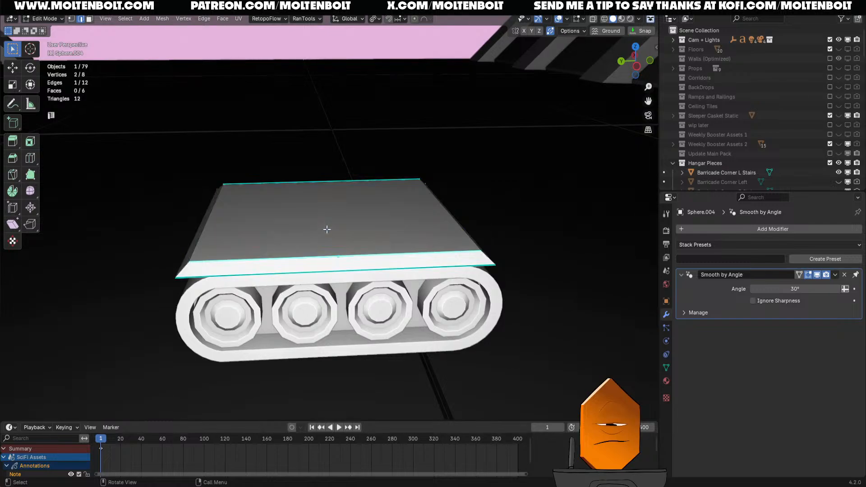
click(343, 231)
key(g)
key(z)
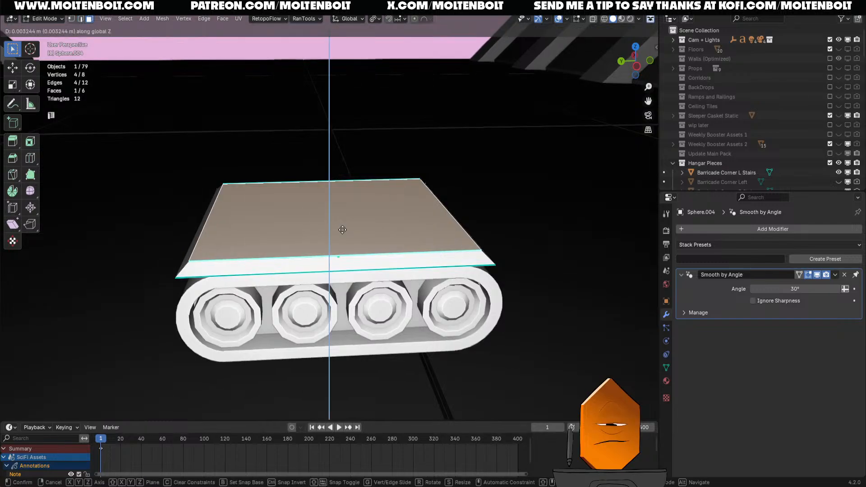
click(348, 205)
ctrl+middle_drag(347, 206, 297, 224)
key(Tab)
key(ctrl+s)
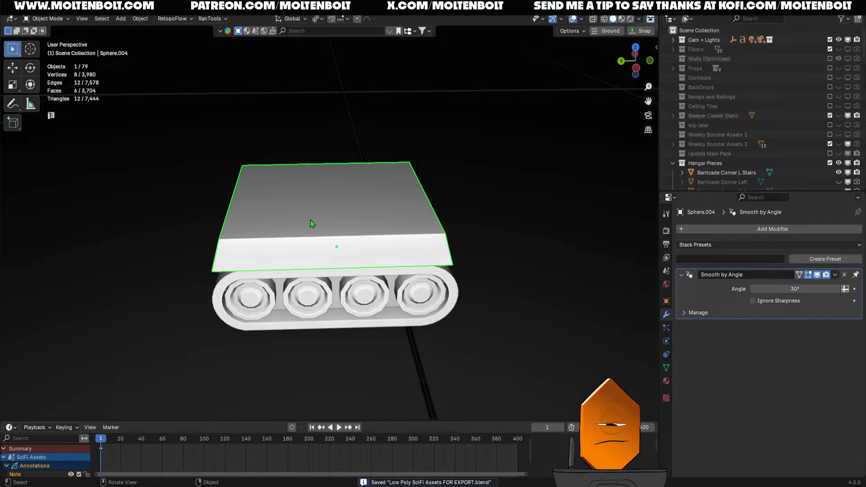
- Duplicate the plate about 0.3 m upward along Z and scale the copy to 0.428
key(shift+d)
key(z)
click(311, 199)
key(s)
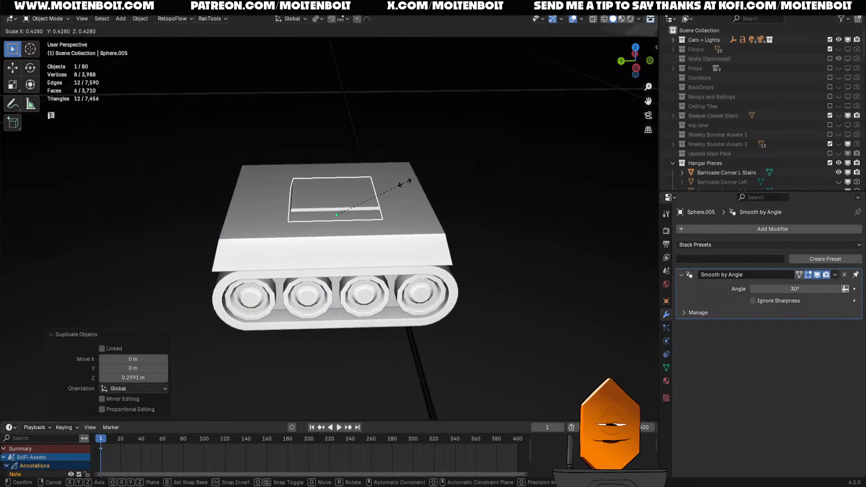
click(405, 183)
- Move the small copy about 0.45 m along Y and 0.07 m up, toward one end of the plate
key(ctrl+KP_3)
key(g)
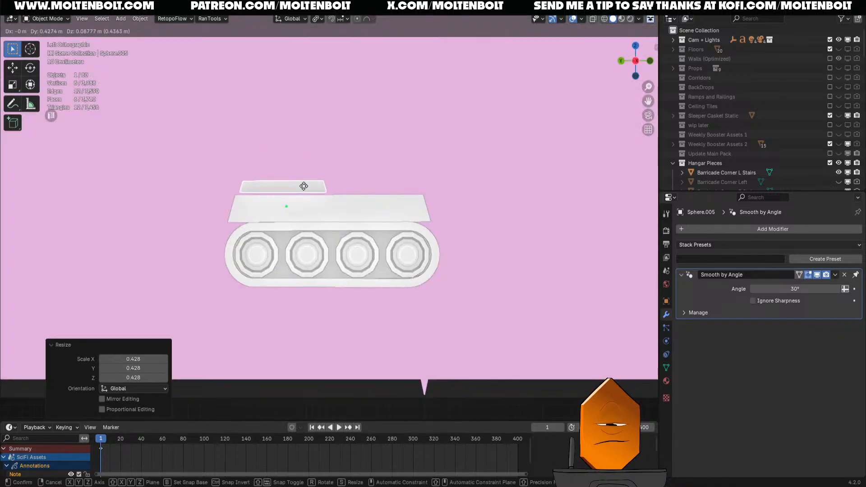
click(309, 188)
middle_drag(310, 188, 284, 300)
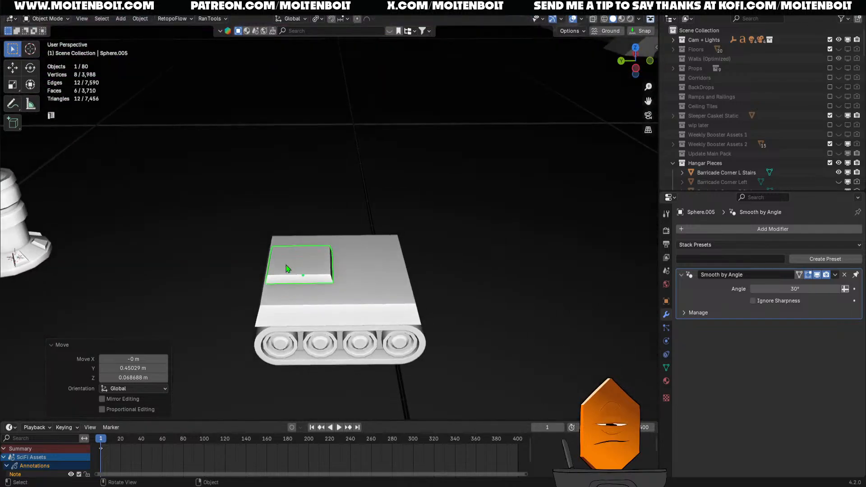
- Raise the small block's top face about 0.3 m along Z and scale that face down to taper the block
key(Tab)
key(g)
key(z)
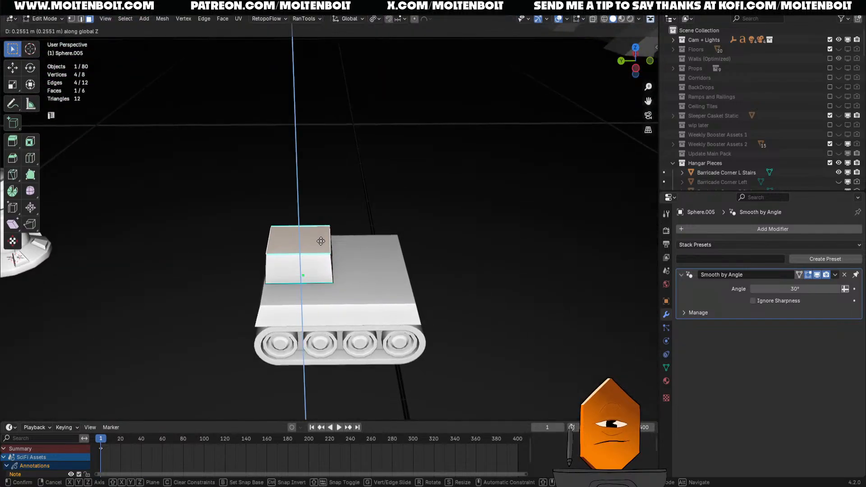
click(318, 236)
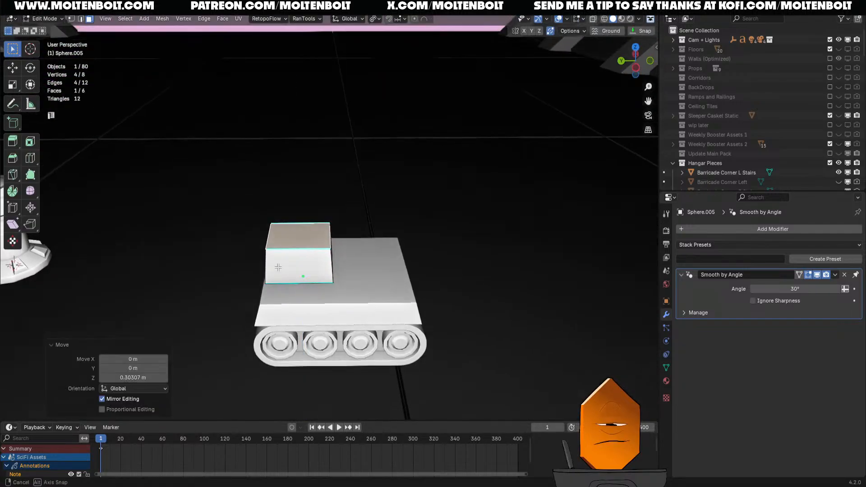
middle_drag(319, 237, 277, 273)
key(s)
click(355, 241)
- Return to Object Mode and shift the small tapered block about 0.045 m along negative Y
mouse_move(277, 273)
shift+middle_down()
mouse_move(276, 226)
mouse_move(295, 236)
mouse_move(367, 218)
mouse_move(403, 155)
mouse_move(367, 259)
mouse_move(226, 292)
shift+middle_up()
scroll(276, 225, up, 1)
key(ctrl+Tab)
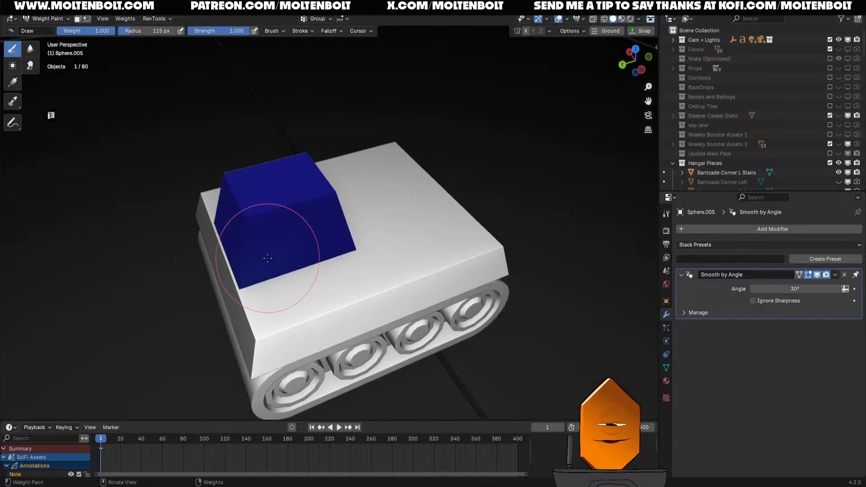
key(ctrl+Tab)
key(g)
key(y)
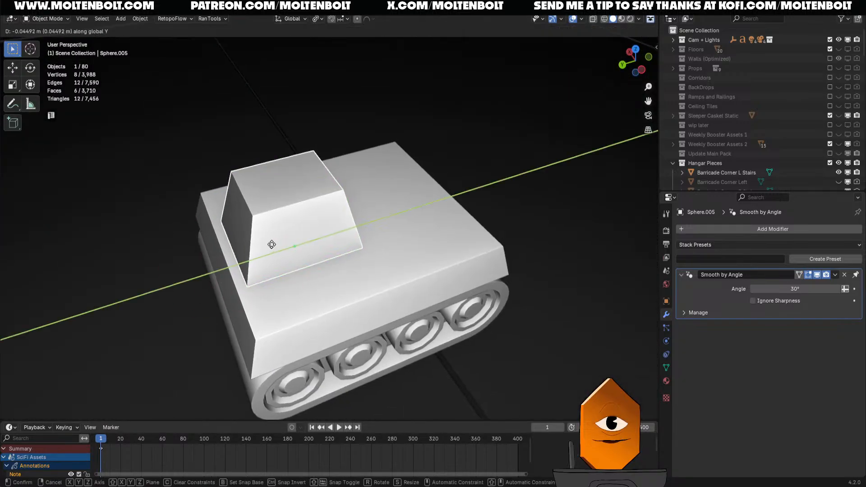
click(272, 244)
middle_drag(271, 244, 280, 269)
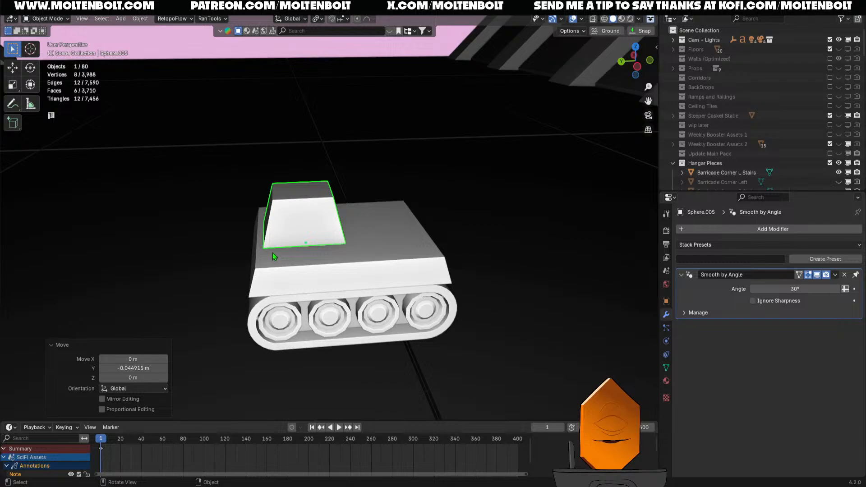
middle_drag(277, 247, 310, 197)
- Try to bevel the edges around the large plate's bottom face by about 0.03 m
click(288, 241)
key(Tab)
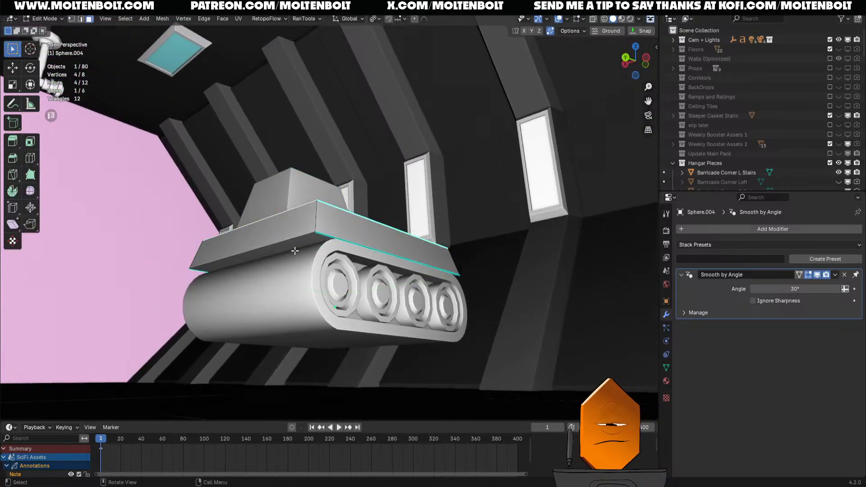
key(ctrl+b)
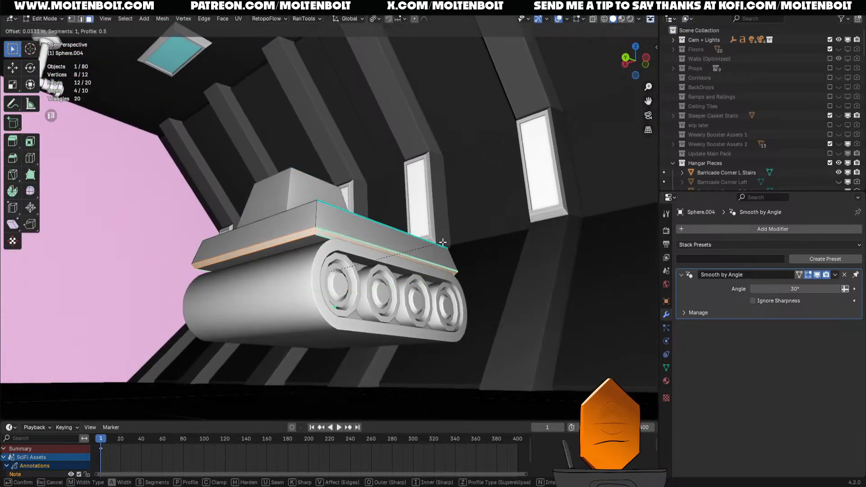
click(447, 242)
- Apply all transforms to the large plate in Object Mode and set its origin to its geometry
key(Tab)
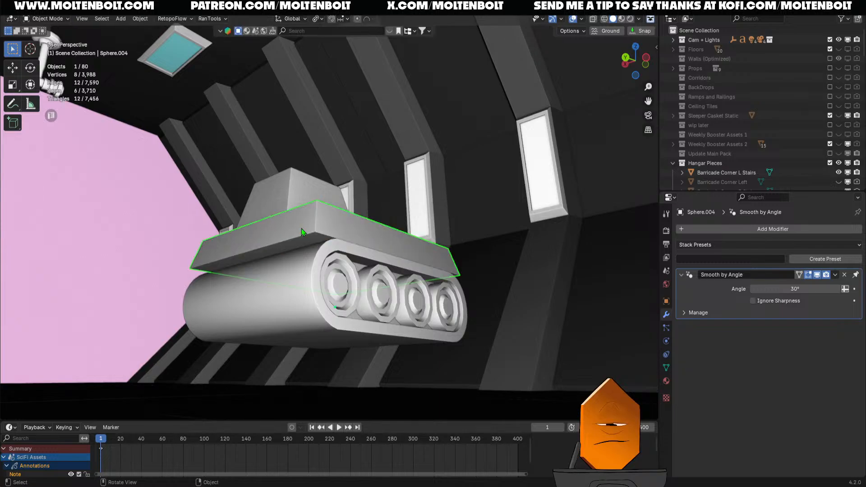
key(q)
click(266, 180)
key(q)
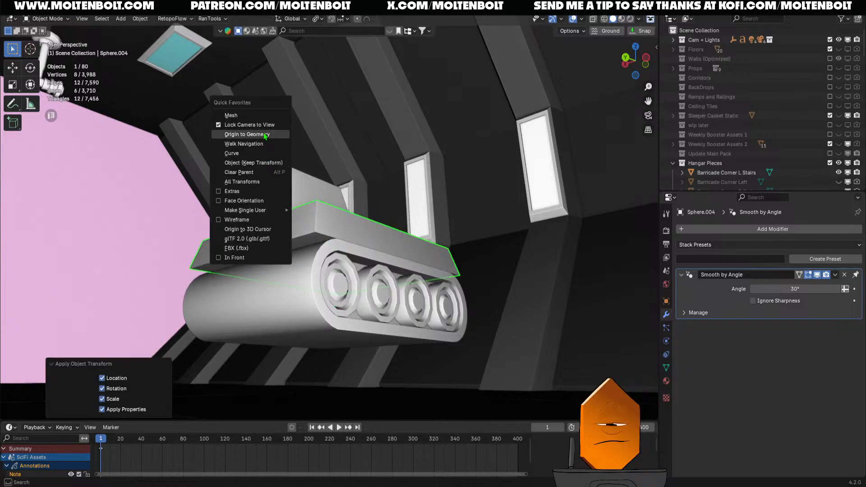
click(266, 134)
- Bevel the edges around the large plate's bottom face by about 0.07 m with one segment
key(Tab)
key(s)
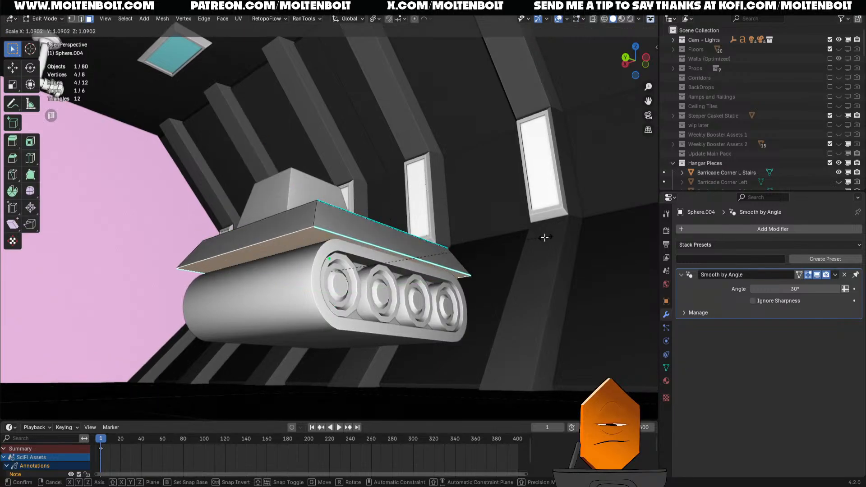
key(Escape)
key(ctrl+b)
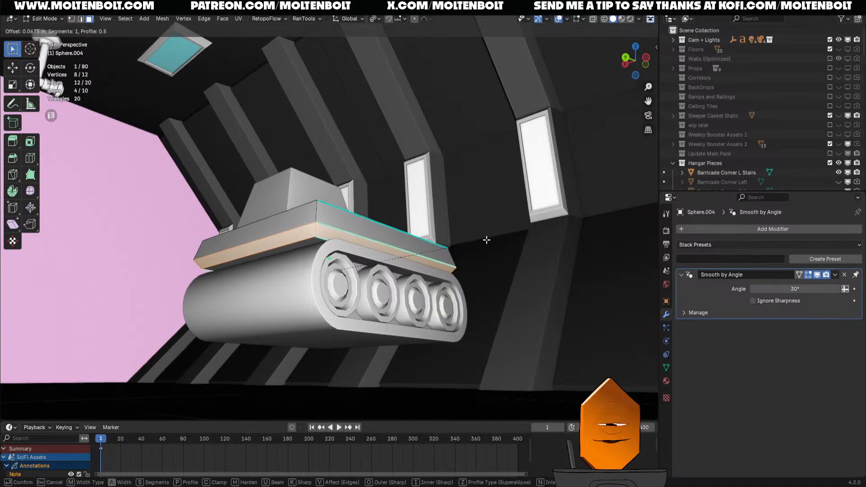
click(420, 245)
- Mark edges of the new bevel on the plate's underside as sharp
click(465, 220)
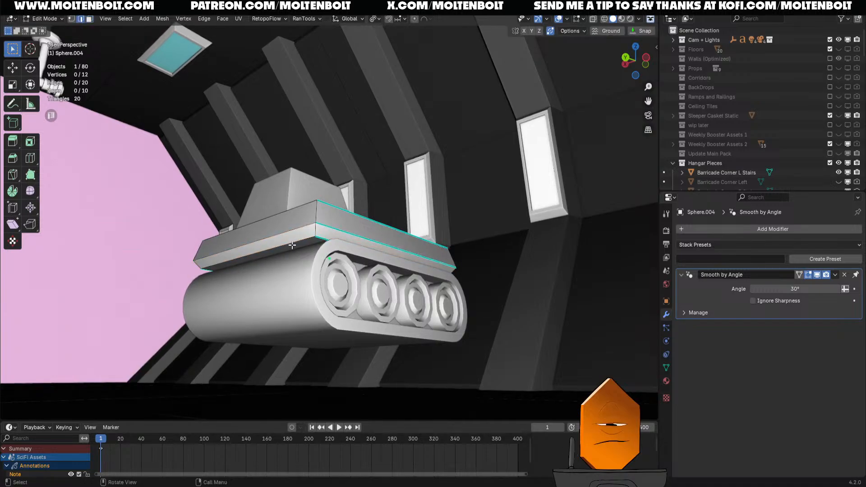
key(ctrl+e)
click(316, 238)
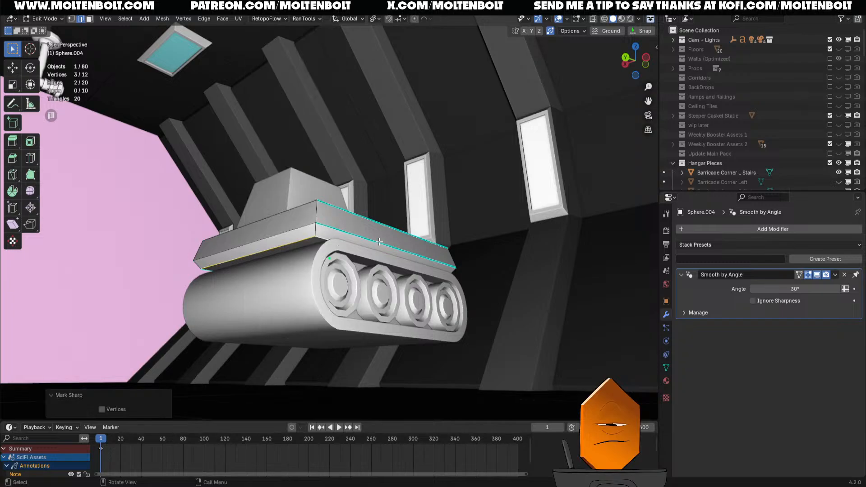
- Return to Object Mode and apply the large plate's Smooth by Angle modifier
middle_drag(316, 238, 323, 270)
key(Tab)
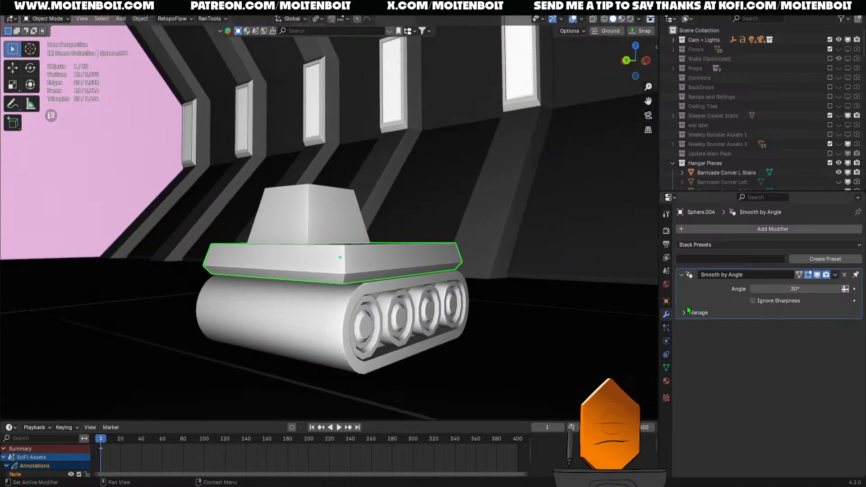
click(835, 275)
click(794, 286)
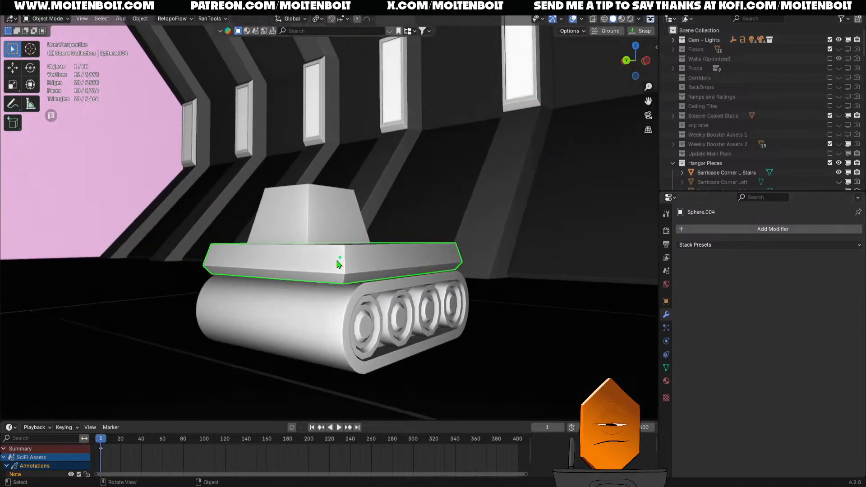
- Raise the small tapered turret block along Z so it floats clear above the large plate
key(Tab)
middle_drag(339, 264, 373, 296)
key(ctrl+Tab)
shift+middle_drag(377, 221, 357, 253)
shift+middle_drag(330, 291, 326, 235)
ctrl+middle_drag(323, 288, 287, 276)
click(290, 264)
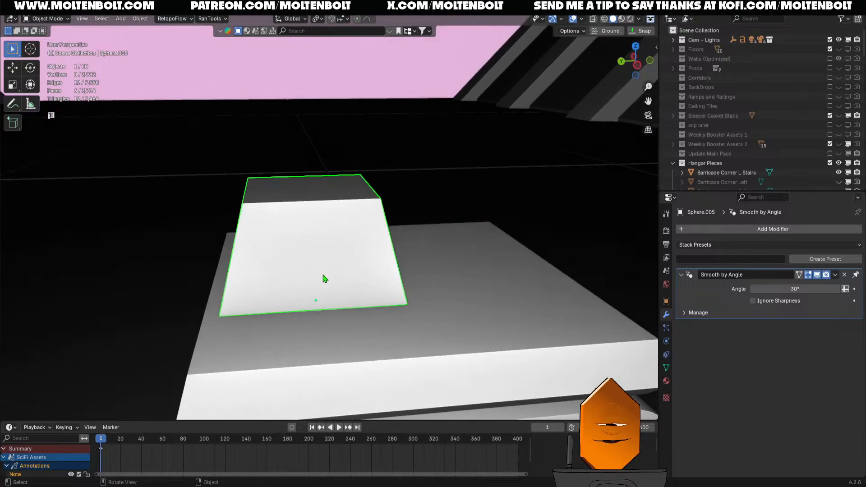
key(g)
key(z)
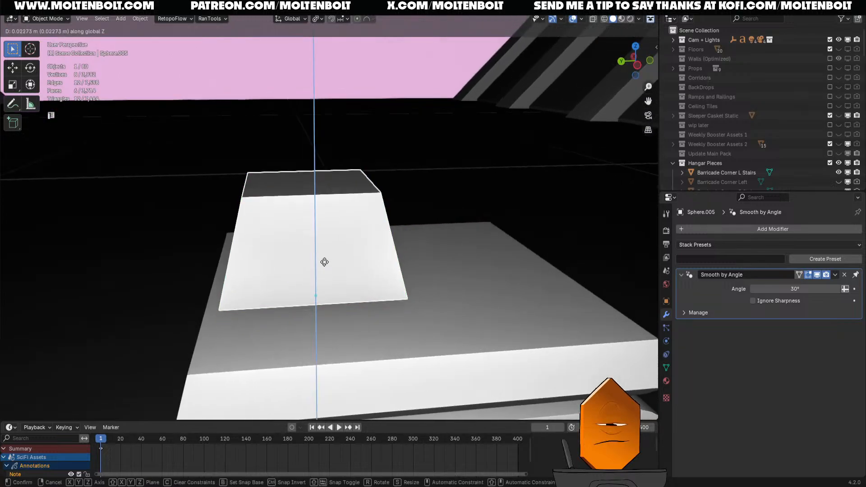
click(317, 255)
- Extrude the turret block's bottom face downward by about 0.013 m to form a thin lip
middle_drag(304, 273, 349, 233)
key(ctrl+Tab)
click(301, 257)
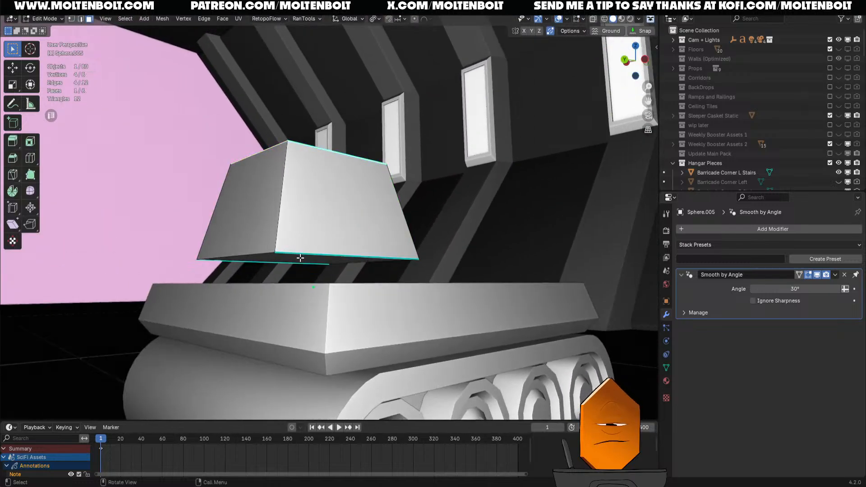
click(301, 258)
key(g)
key(z)
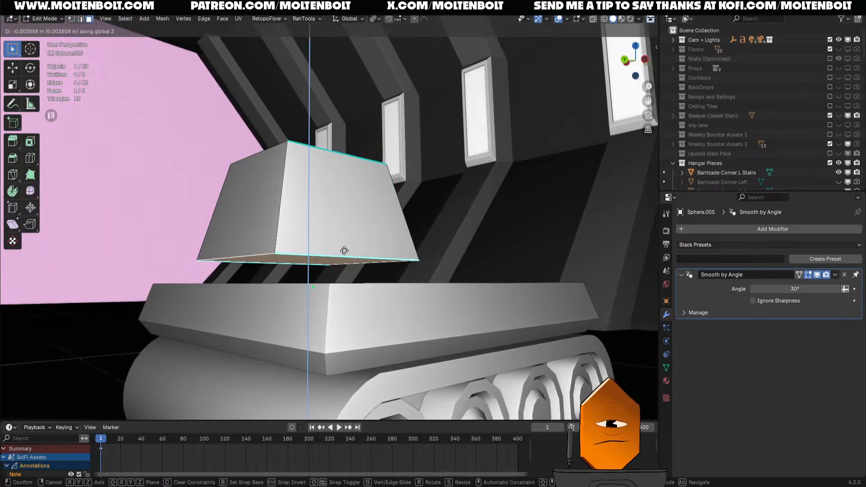
key(Escape)
key(e)
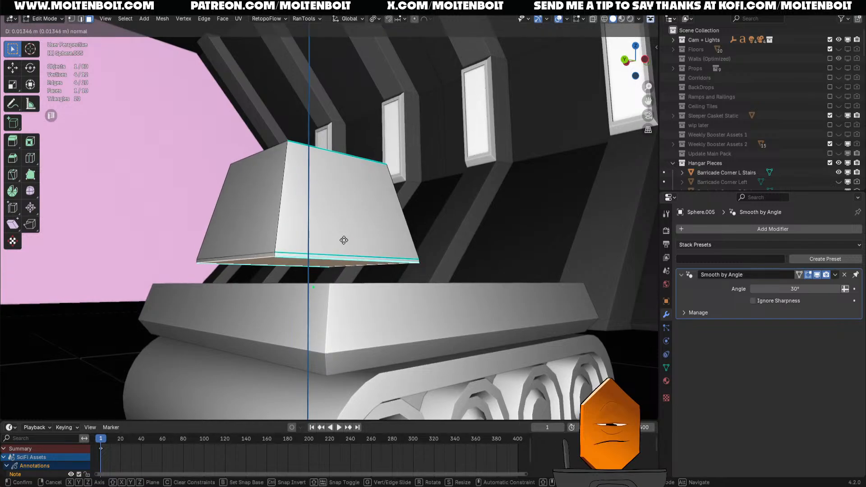
click(344, 240)
- Extrude the bottom face in place, scale it inward to about 0.89, and extrude it down about 0.017 m as a recessed neck
key(e)
key(Escape)
key(s)
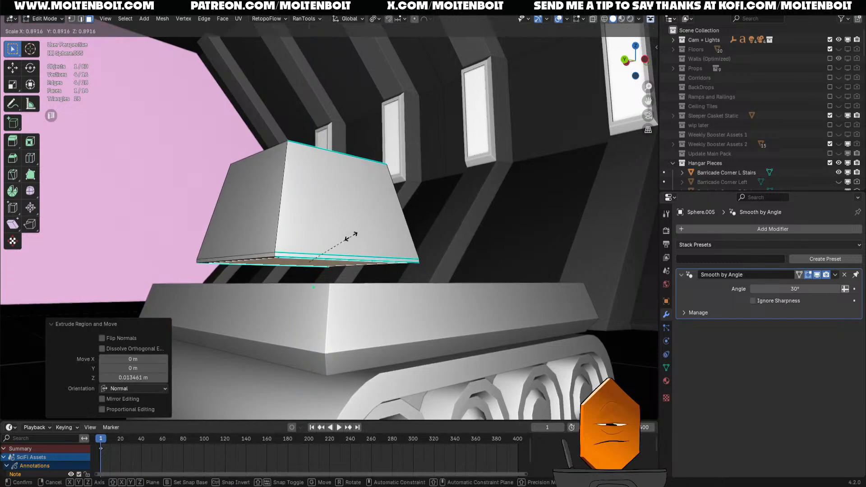
click(350, 237)
key(e)
click(348, 242)
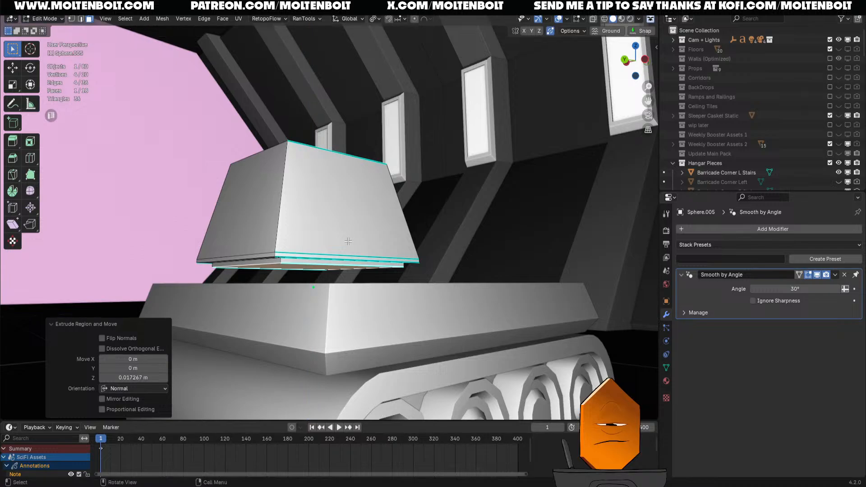
- Extrude the neck's bottom face outward at a scale of 1.18 and extrude it downward to form a base flange
key(e)
key(s)
click(356, 238)
key(e)
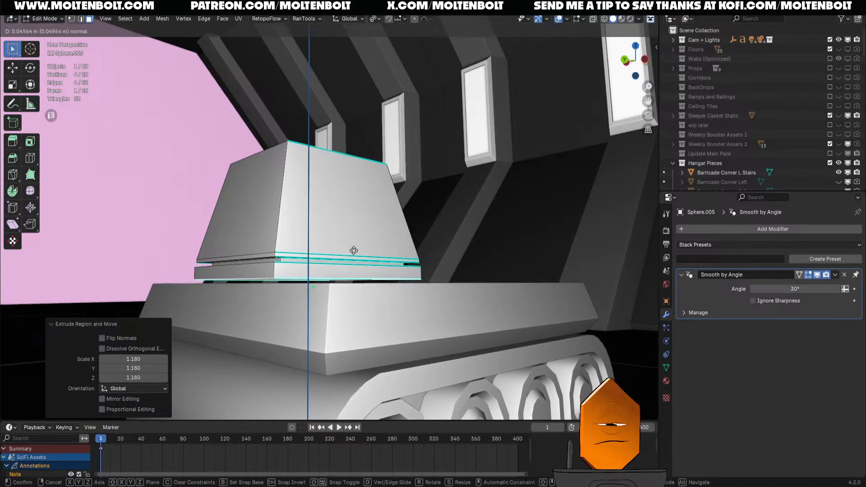
click(352, 248)
- Isolate the turret block, delete its bottom face, and return to the full scene in Object Mode
middle_drag(352, 247, 378, 221)
key(KP_Divide)
key(x)
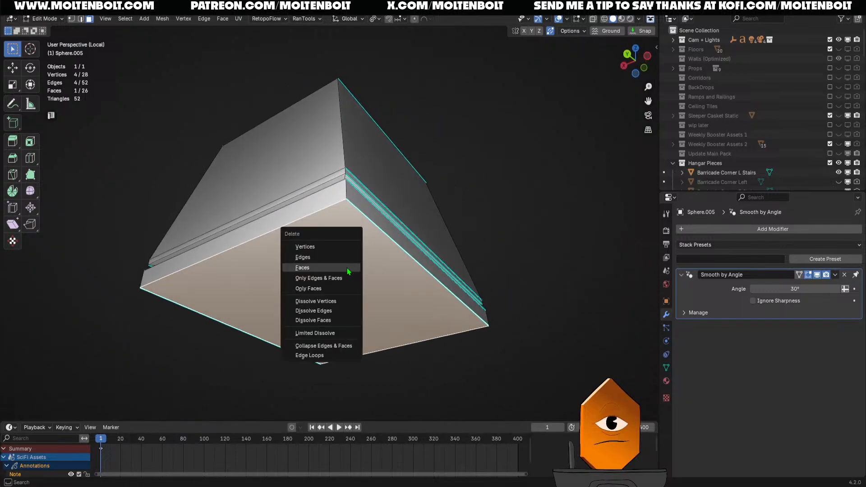
click(347, 268)
key(Tab)
middle_drag(347, 268, 350, 246)
key(KP_Divide)
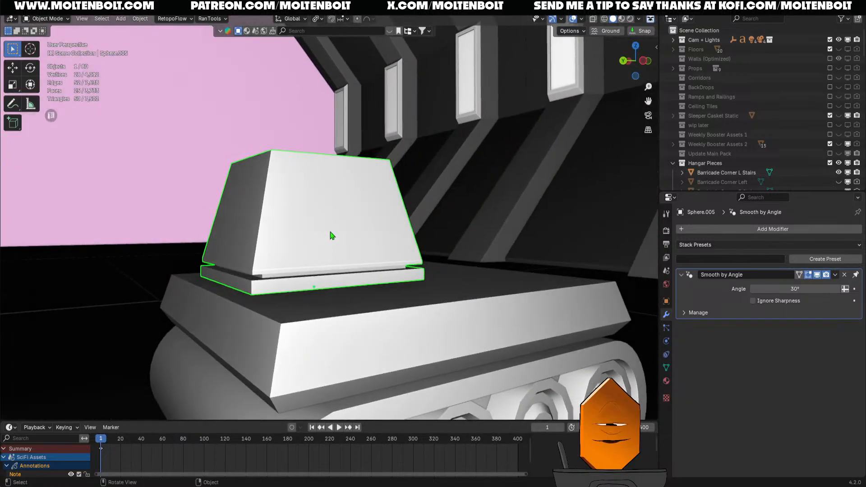
- Lower the turret block about 0.029 m along Z to seat its flange on the large plate
scroll(331, 236, down, 3)
middle_drag(309, 270, 276, 310)
key(g)
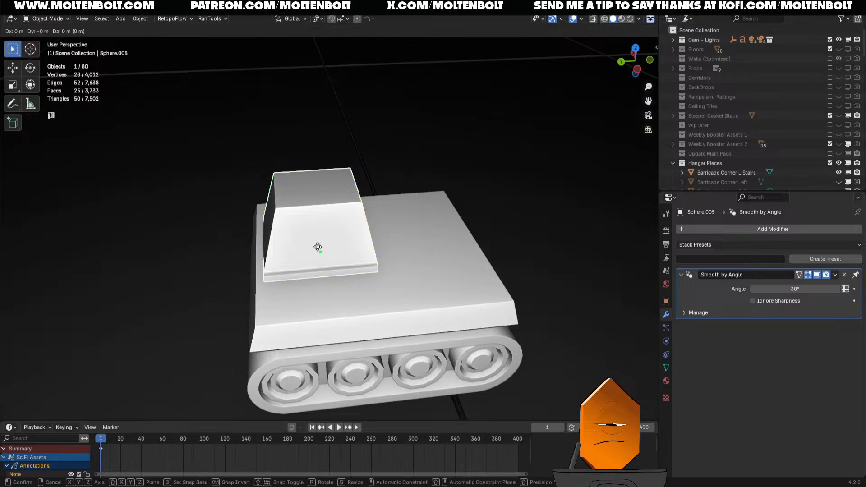
key(z)
click(320, 250)
scroll(318, 257, down, 2)
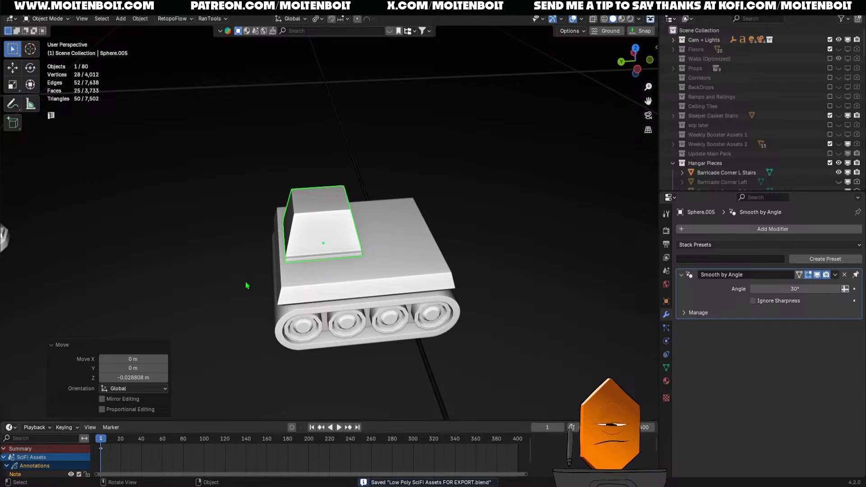
- Move the turret block along X to the middle of the large plate's width
middle_drag(246, 286, 334, 244)
middle_drag(404, 226, 481, 245)
click(462, 212)
click(332, 257)
key(g)
key(x)
click(325, 262)
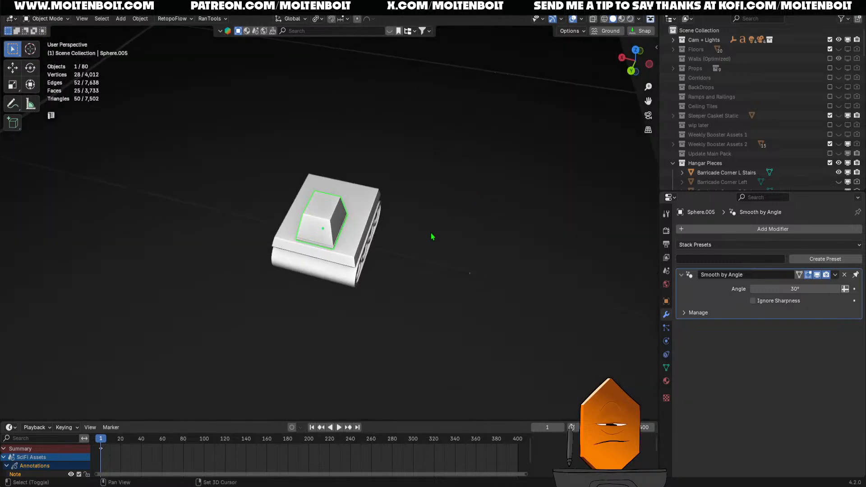
- Join the wheels, the capsule track base and the large plate into a single hull object
middle_drag(432, 235, 246, 285)
click(257, 247)
shift+click(244, 287)
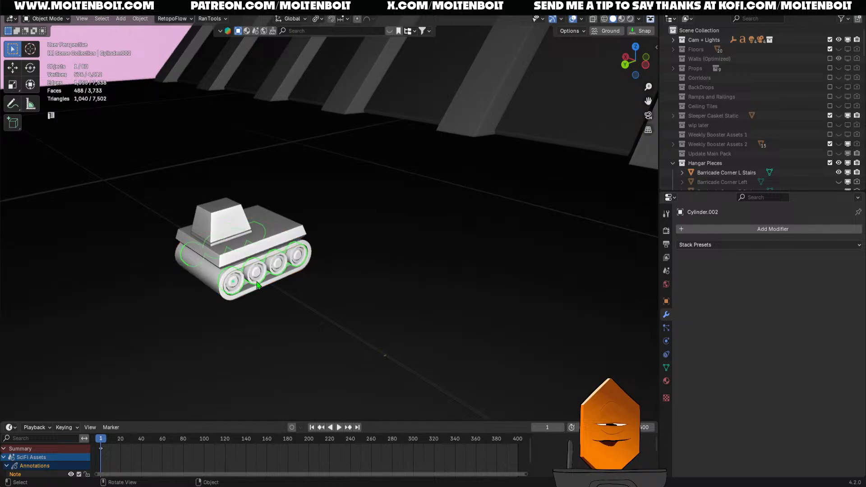
shift+click(229, 297)
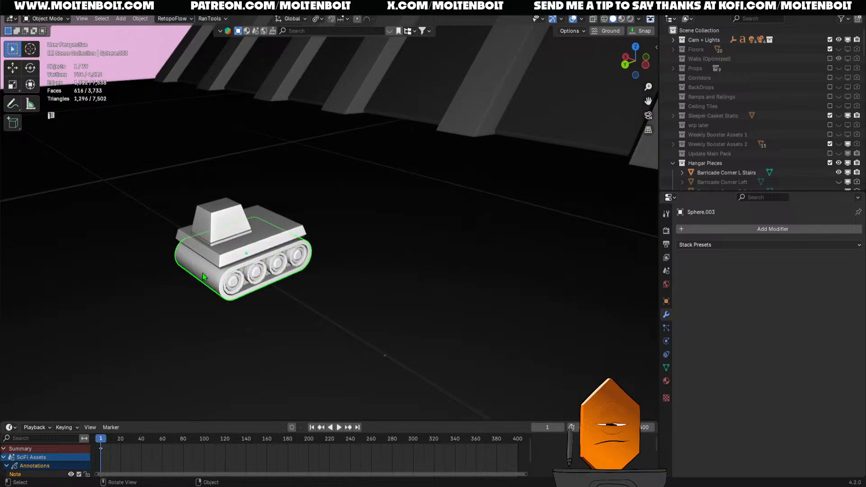
shift+click(232, 262)
key(ctrl+j)
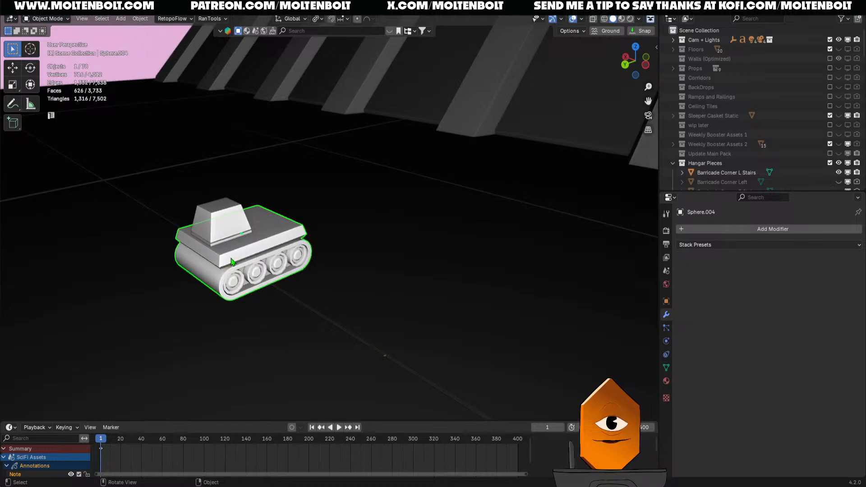
- Duplicate the hull and its turret block together and place the copy beside the original along X
middle_drag(233, 261, 291, 257)
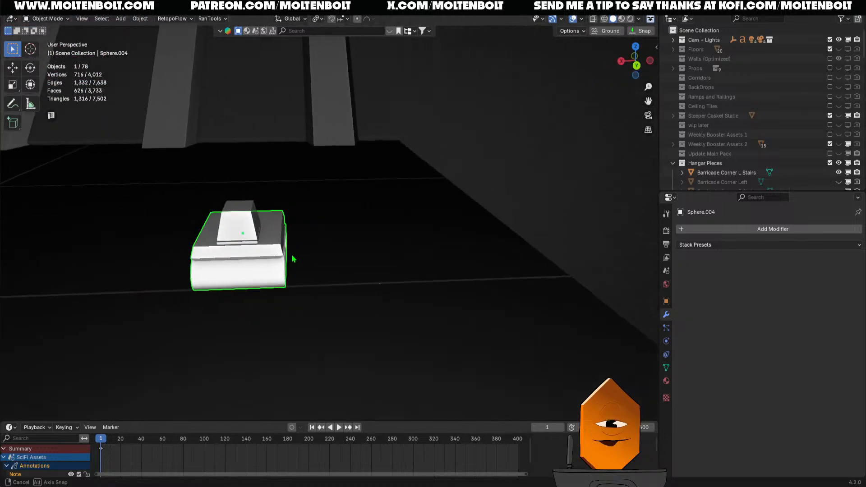
shift+click(239, 224)
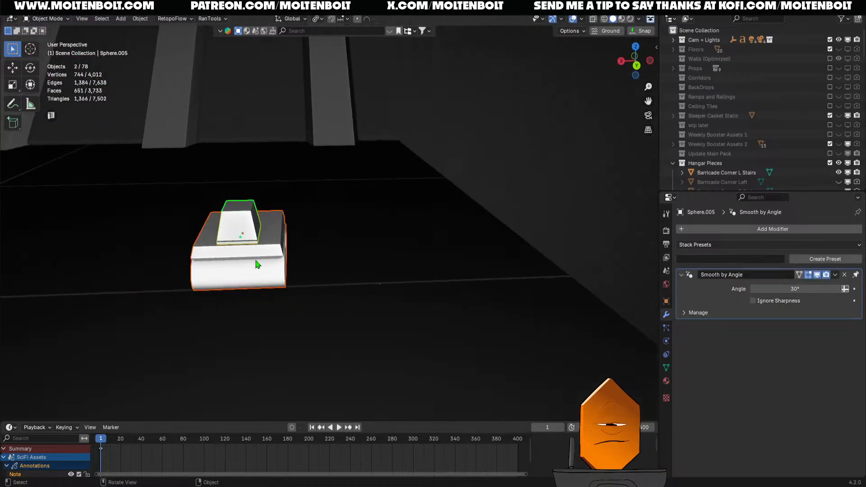
key(shift+d)
key(x)
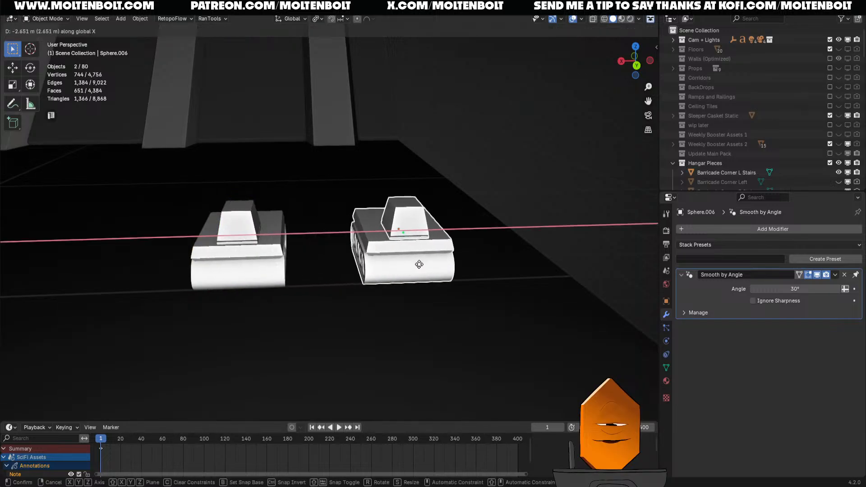
click(453, 217)
- Shift the duplicate vehicle's turret block along X toward one side of its hull
click(453, 217)
key(g)
key(x)
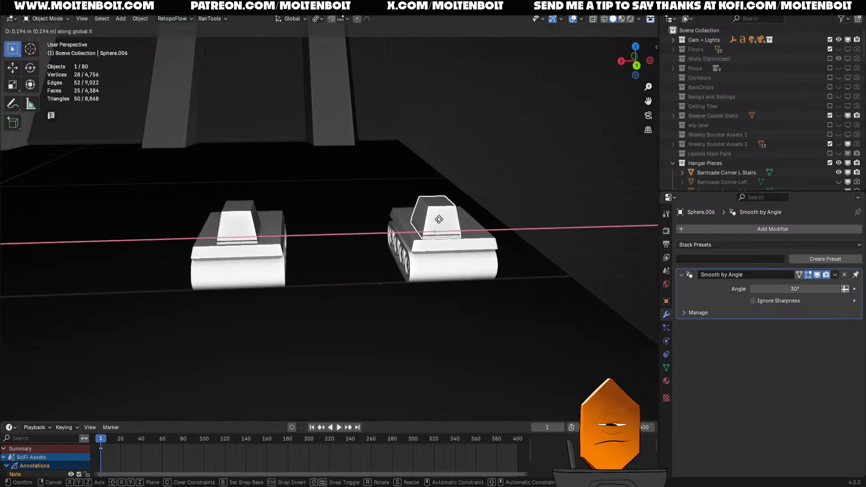
click(428, 241)
- Move the cylindrical tower and both vehicles' hulls and turret blocks into a new collection named Robits
middle_drag(428, 241, 171, 240)
click(171, 240)
shift+middle_drag(369, 253, 236, 260)
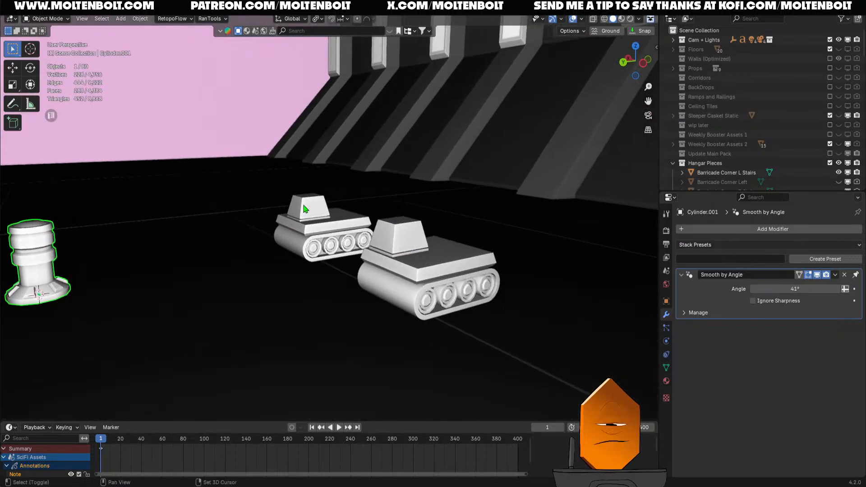
shift+click(304, 209)
shift+click(316, 235)
shift+click(418, 242)
shift+click(427, 276)
key(m)
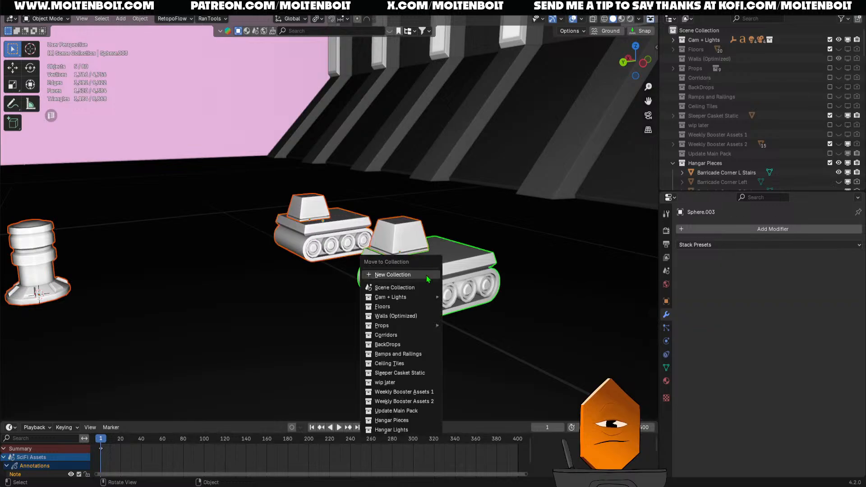
click(406, 275)
text(Robits)
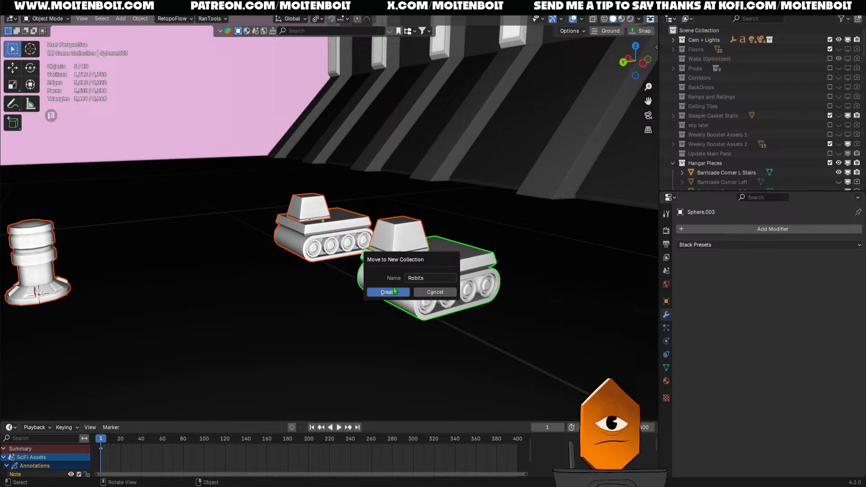
click(394, 291)
scroll(396, 232, down, 2)
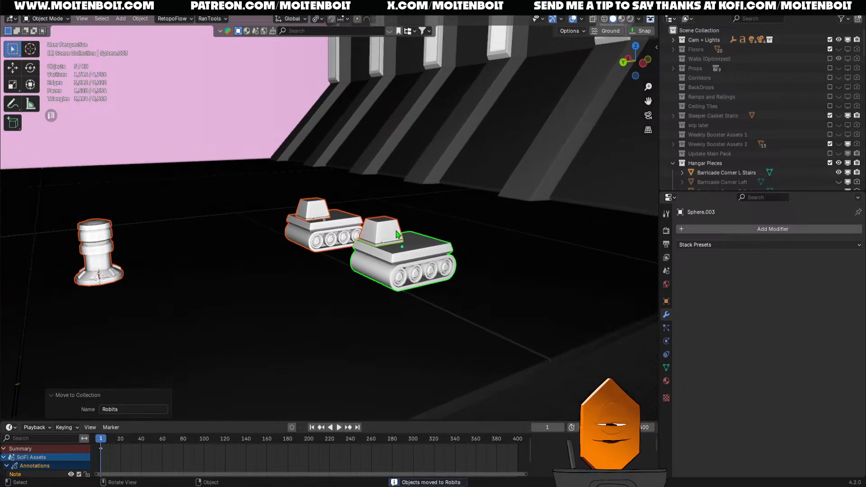
- Add a cube at the plate's edge beside the centred turret block and scale it by 0.2
click(364, 252)
middle_drag(365, 252, 329, 235)
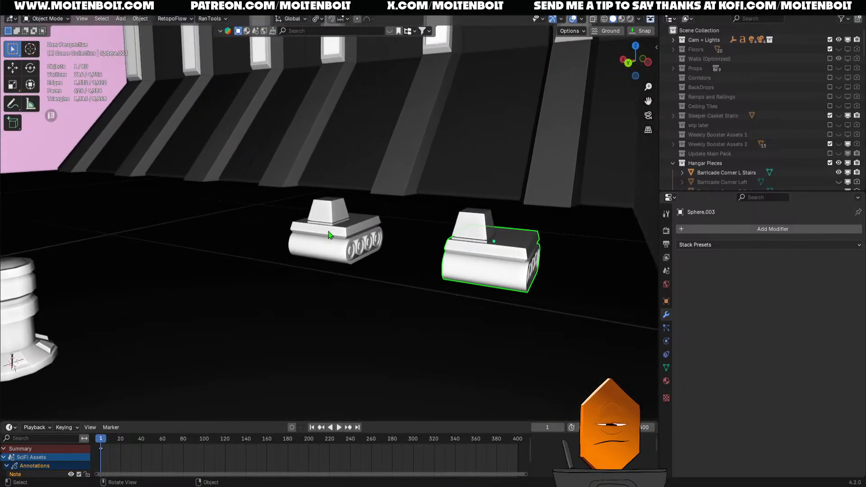
click(329, 232)
key(KP_Decimal)
scroll(296, 199, down, 3)
middle_drag(296, 199, 314, 237)
key(ctrl+z)
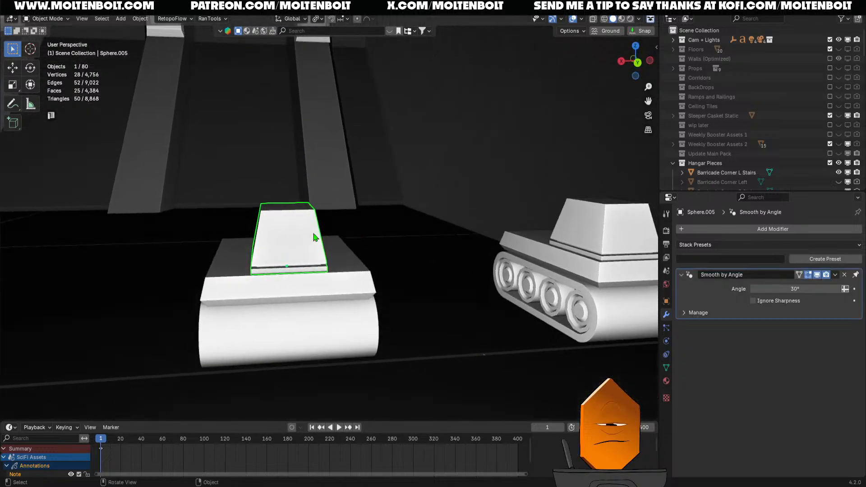
key(shift+a)
mouse_move(228, 269)
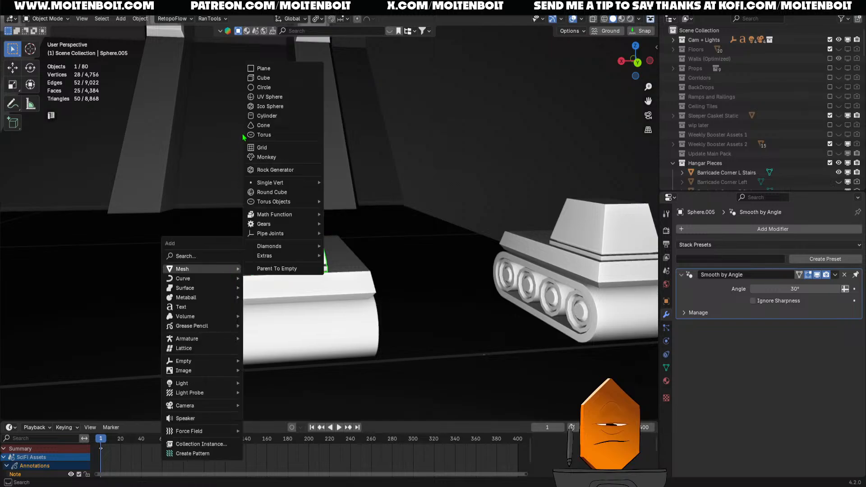
click(266, 78)
text(s)
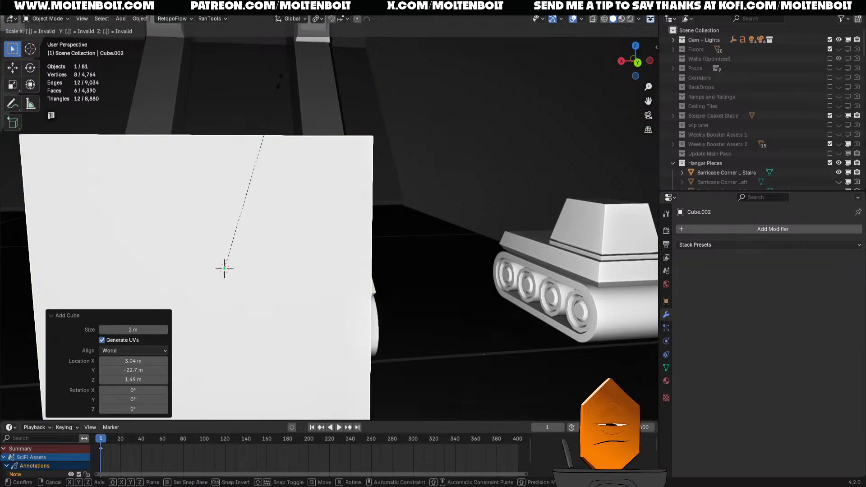
text(.2)
key(Return)
- Raise the new cube about 0.22 m along Z so it rests on the plate
key(g)
key(z)
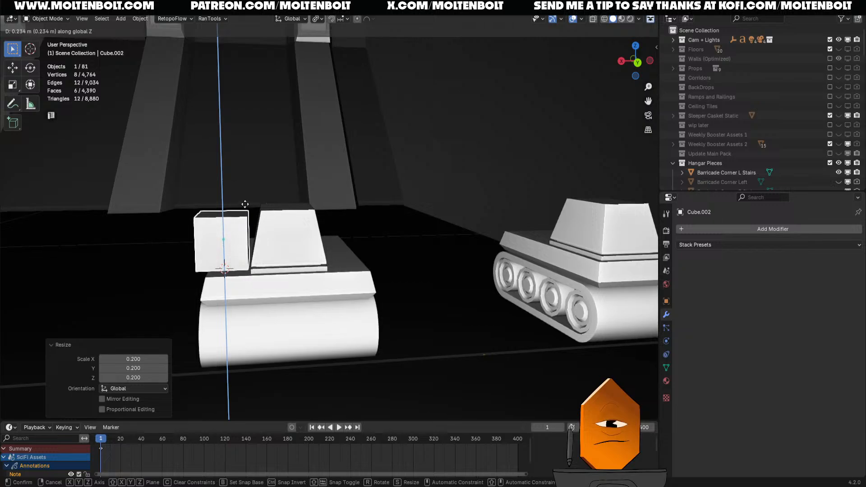
click(243, 209)
- Shift the new cube's top face about -0.07 m along X so it leans toward the turret block
middle_drag(243, 210, 168, 270)
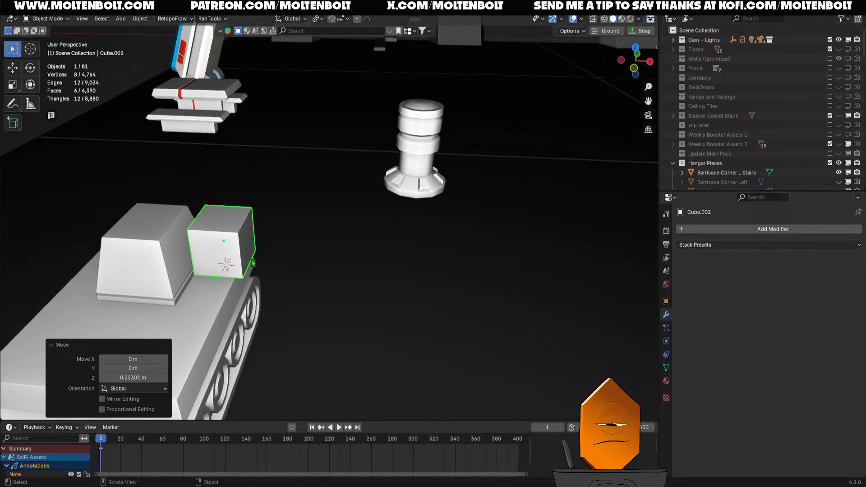
key(Tab)
shift+middle_drag(247, 289, 331, 258)
click(286, 216)
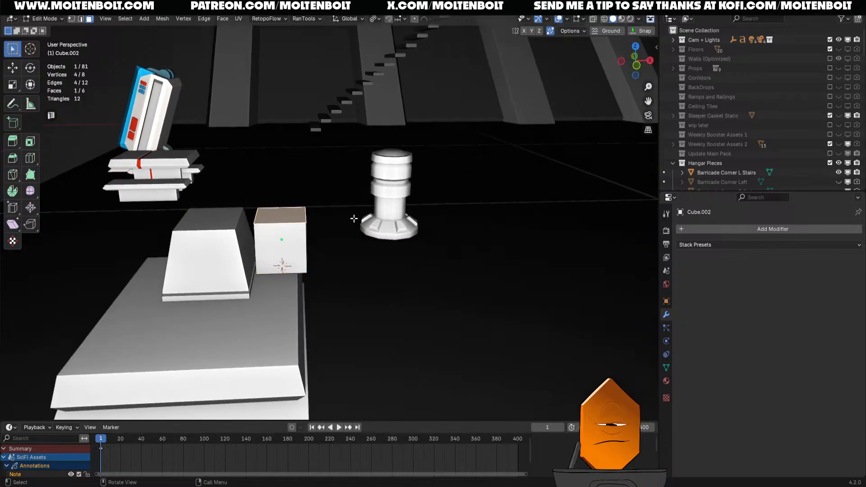
key(g)
key(x)
click(345, 219)
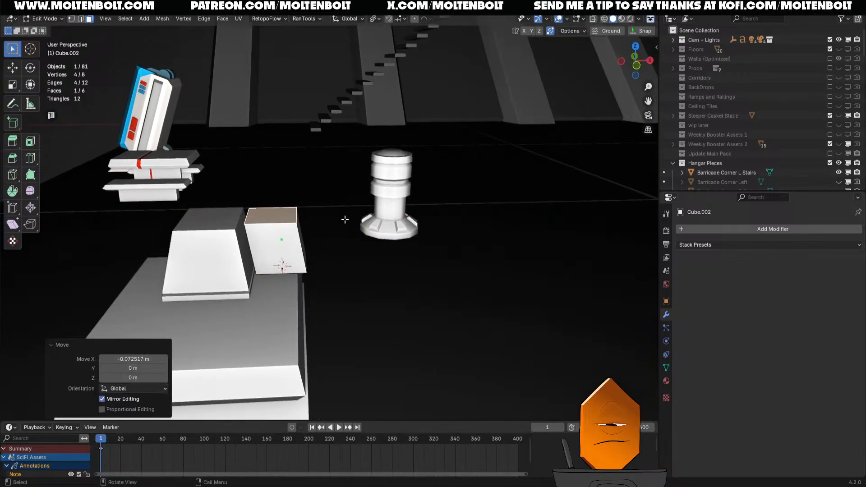
- Scale the small block's top face to roughly 0.8 and move it about 0.04 m further along negative X
middle_drag(345, 219, 321, 248)
key(s)
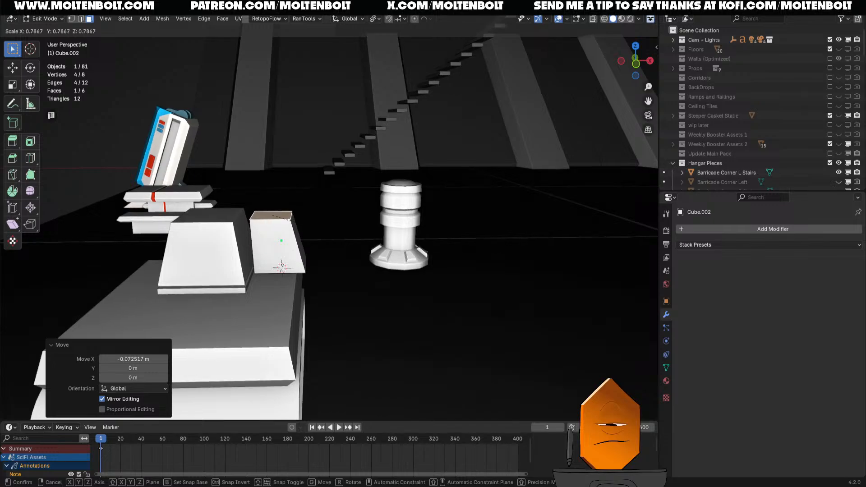
key(Escape)
key(g)
key(x)
click(331, 236)
middle_drag(331, 236, 329, 230)
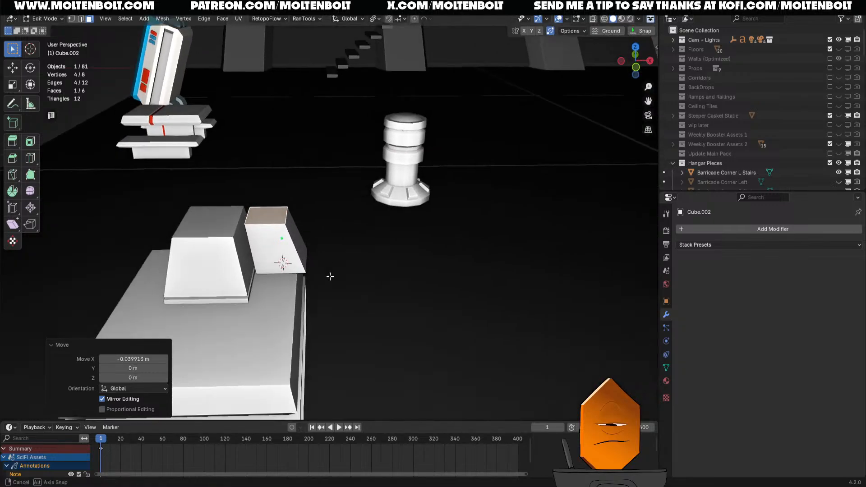
key(Tab)
- Scale the whole small block down and lower it about 0.08 m along Z onto the hull plate
middle_drag(311, 261, 330, 247)
key(g)
key(z)
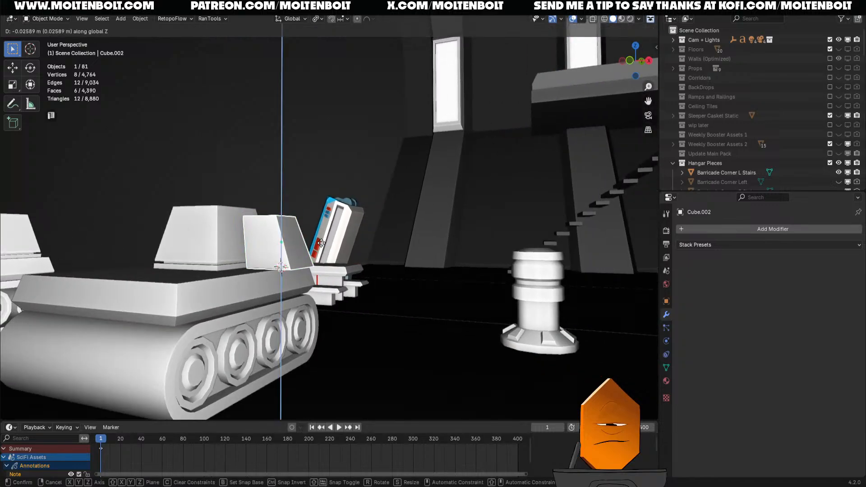
click(329, 247)
key(s)
click(345, 237)
middle_drag(345, 237, 344, 341)
key(g)
key(z)
click(360, 287)
- Widen the small block by a factor of about 1.3 along X and shift it toward the turret block
key(s)
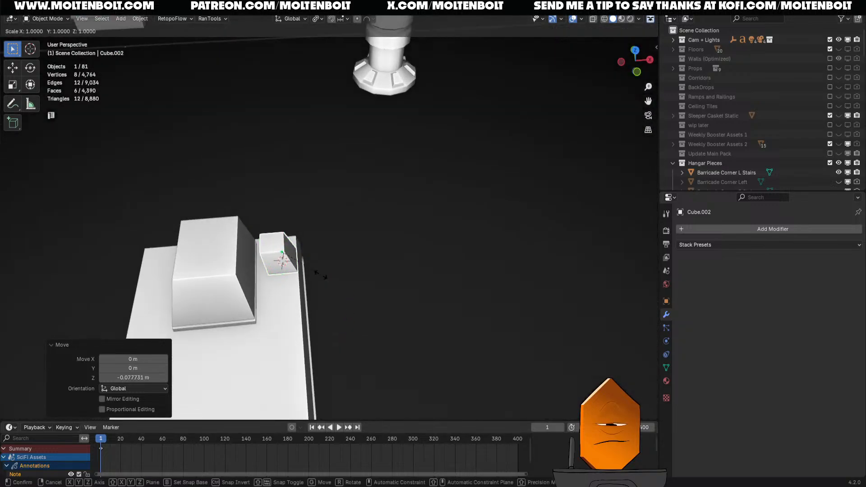
key(x)
click(336, 277)
key(g)
key(x)
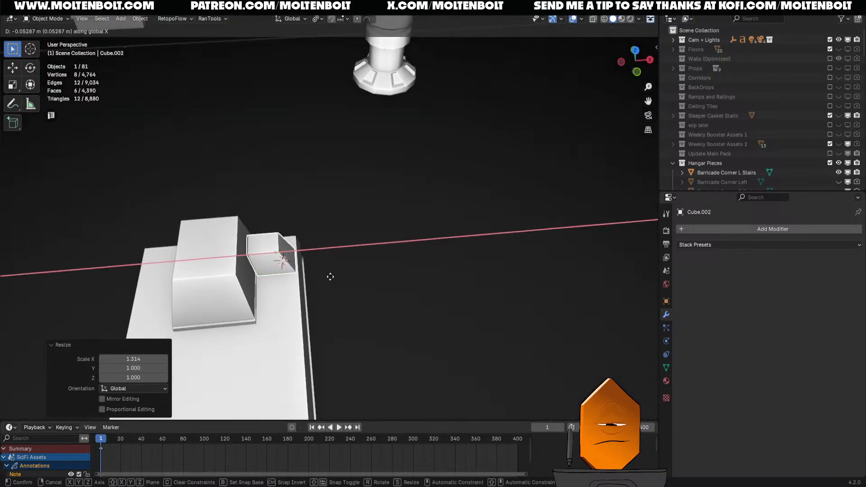
click(330, 276)
- Isolate the small block, delete its hidden bottom face and the face toward the turret, and return to the full scene
middle_drag(331, 276, 315, 207)
scroll(331, 260, up, 3)
key(KP_Divide)
key(Tab)
click(313, 249)
click(313, 239)
key(x)
click(314, 240)
click(319, 276)
key(x)
click(319, 276)
key(Tab)
click(229, 244)
middle_drag(229, 245, 321, 242)
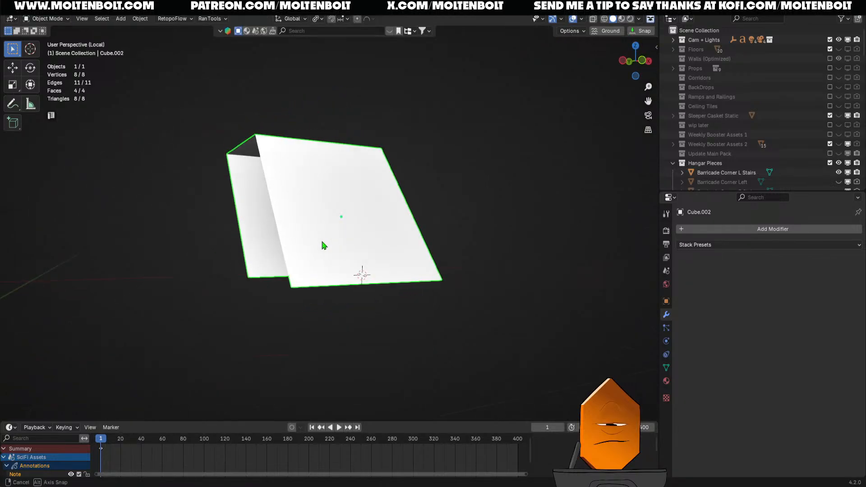
key(KP_Divide)
- Nudge the small block about -0.02 m along X against the turret block and reposition it along Y
scroll(298, 261, down, 2)
key(g)
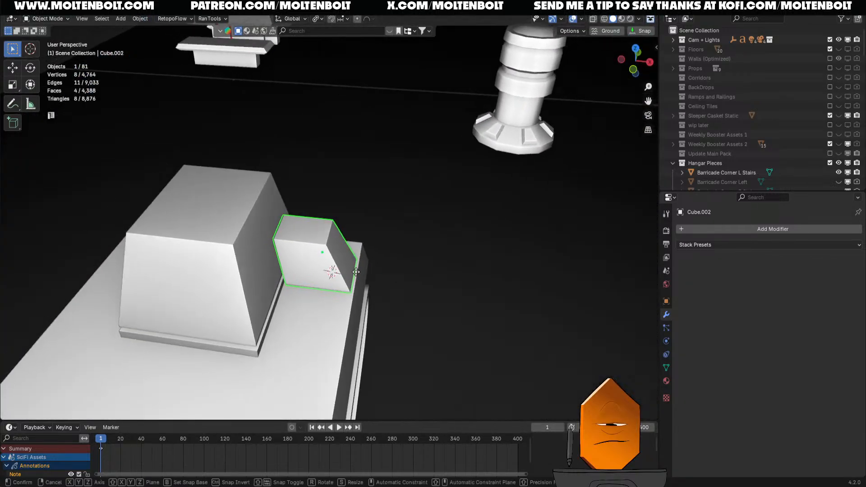
key(x)
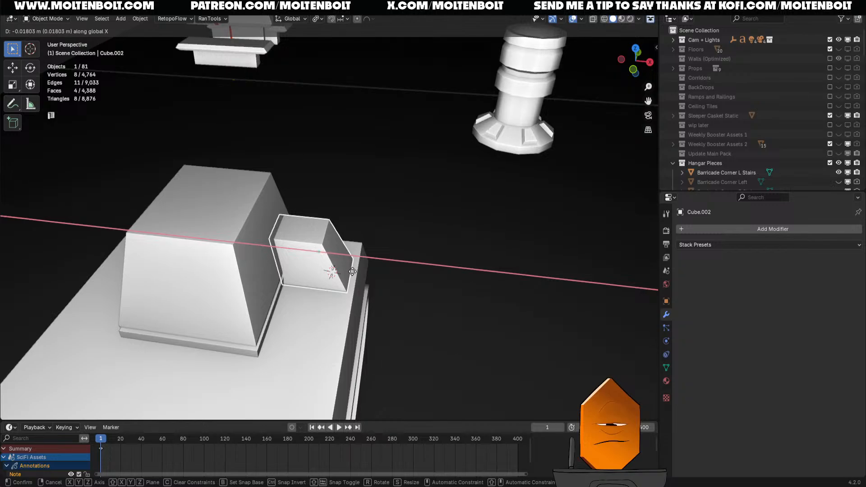
click(364, 283)
middle_drag(364, 283, 201, 276)
scroll(283, 287, down, 1)
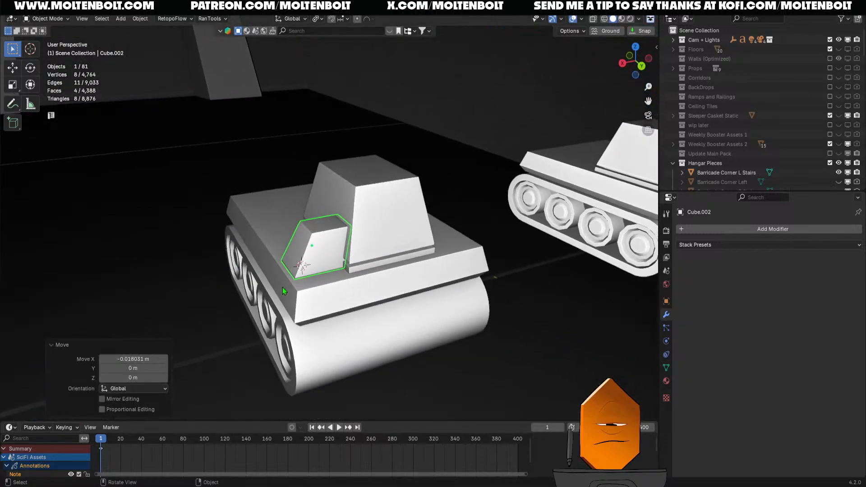
middle_drag(283, 288, 334, 286)
key(g)
key(x)
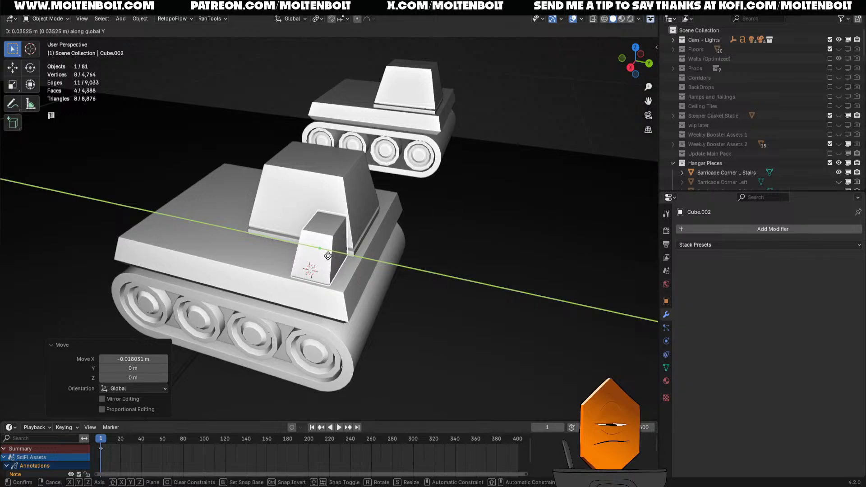
click(327, 258)
- Extend the small block's end along Y, moving its bottom edge about 0.08 m and its top edge about 0.03 m
key(Tab)
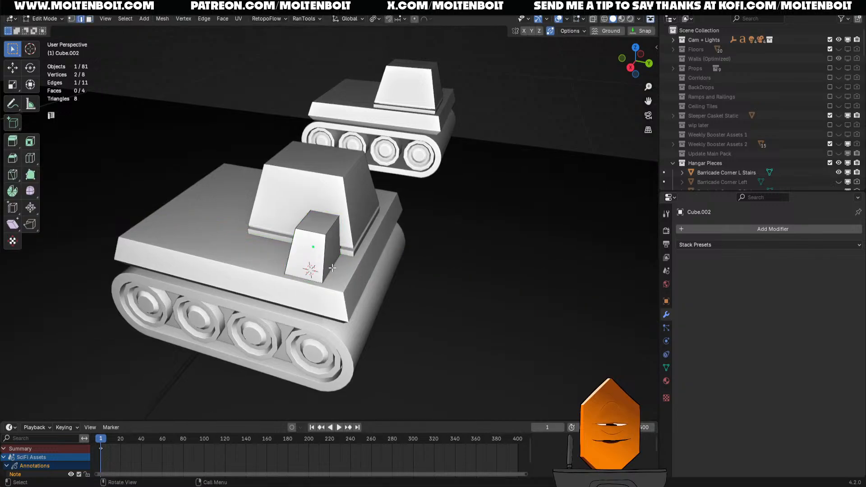
key(g)
key(y)
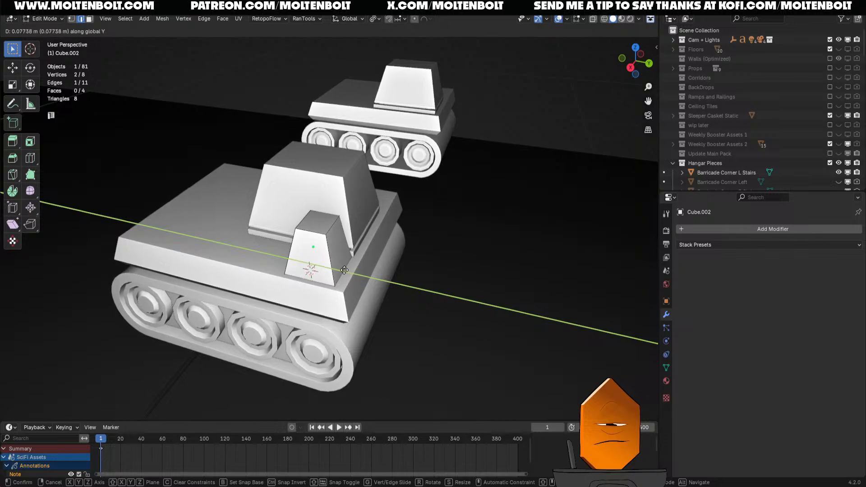
click(343, 270)
key(g)
key(y)
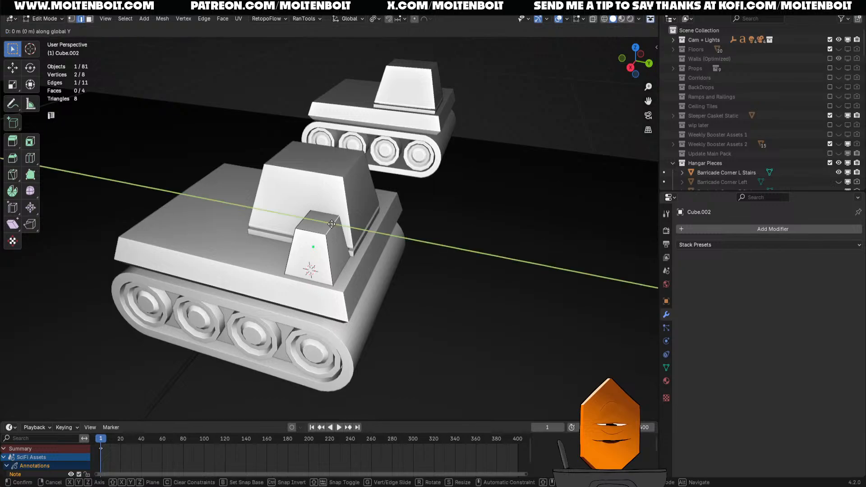
click(337, 225)
- Delete the Shield Wall object blocking the side view and check the small block's profile against the turret block
key(ctrl+KP_3)
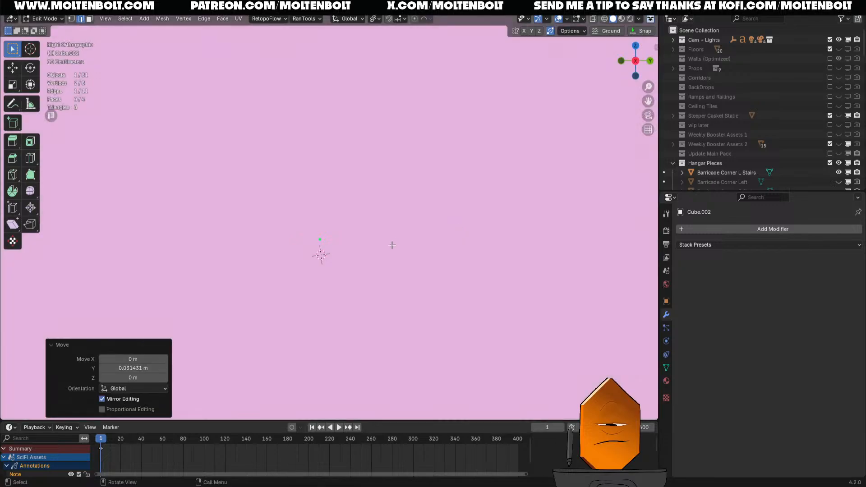
key(grave)
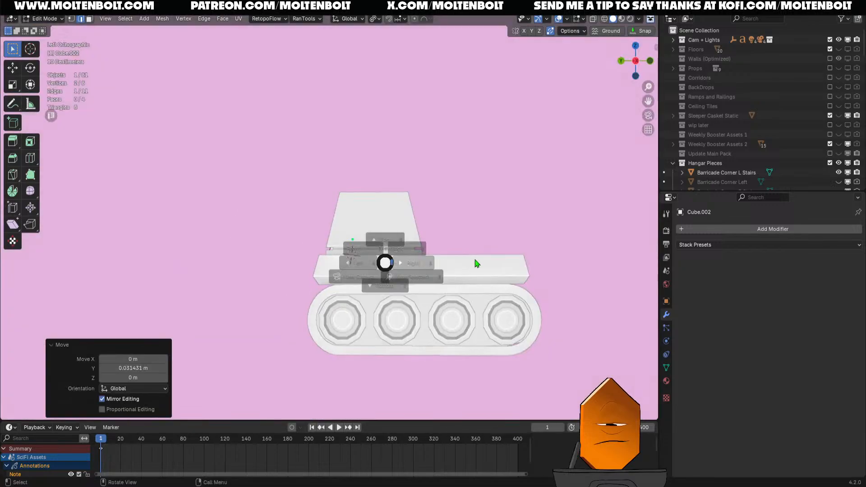
click(475, 261)
key(ctrl+Tab)
click(327, 244)
click(382, 241)
key(Delete)
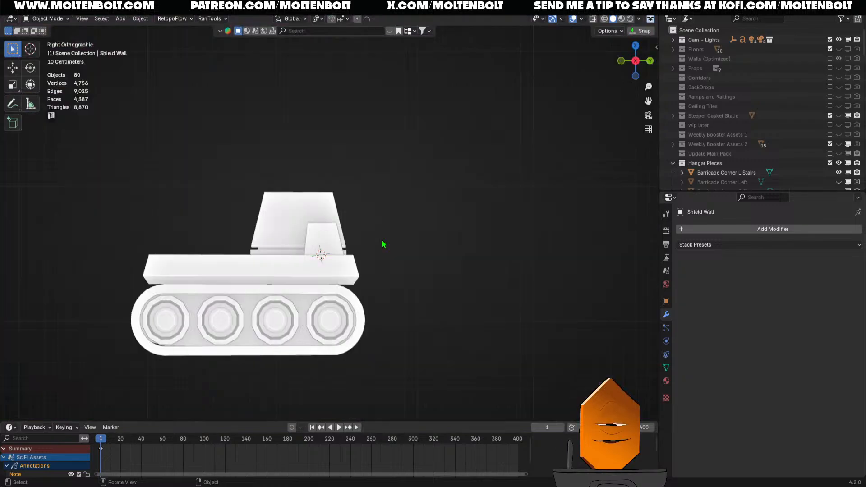
click(319, 249)
scroll(346, 261, up, 4)
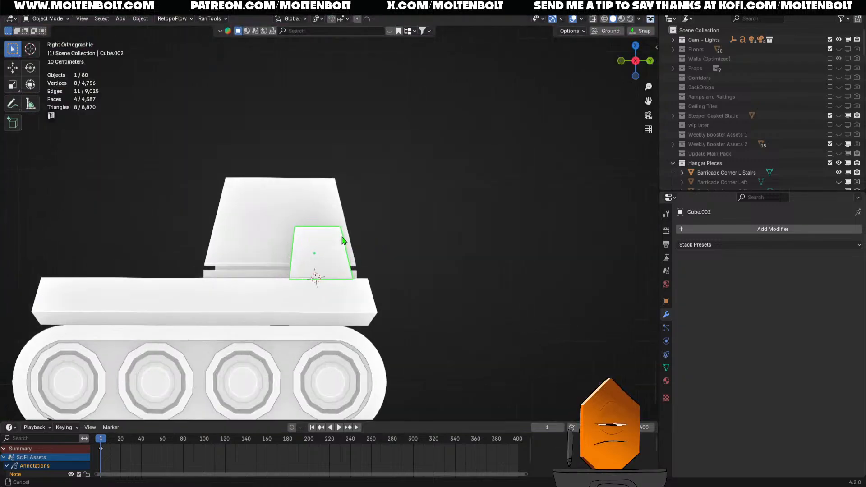
scroll(360, 288, down, 3)
middle_drag(360, 288, 435, 312)
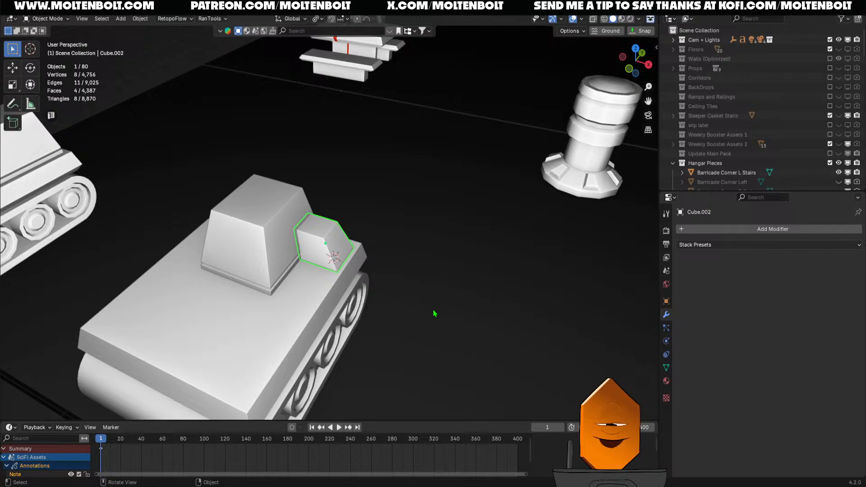
- Examine the tracked vehicles and neighbouring hangar props from perspective and from opposite orthographic side views
click(475, 280)
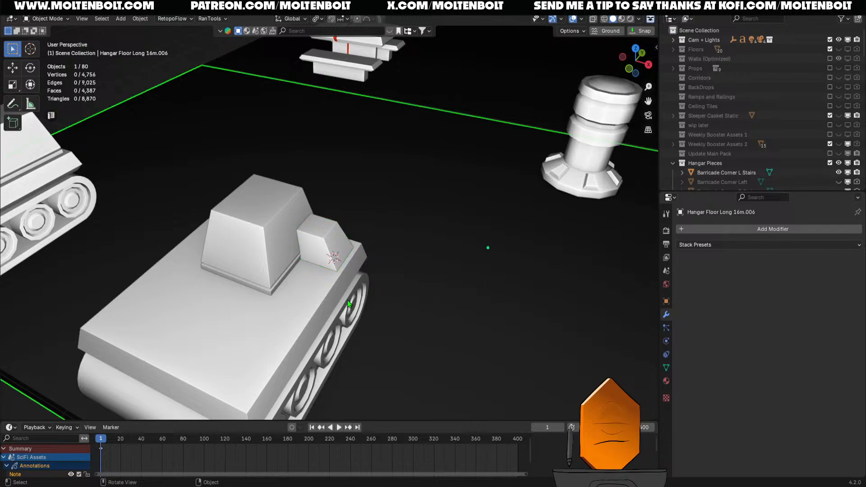
key(KP_1)
key(KP_3)
key(KP_4)
key(KP_6)
key(KP_4)
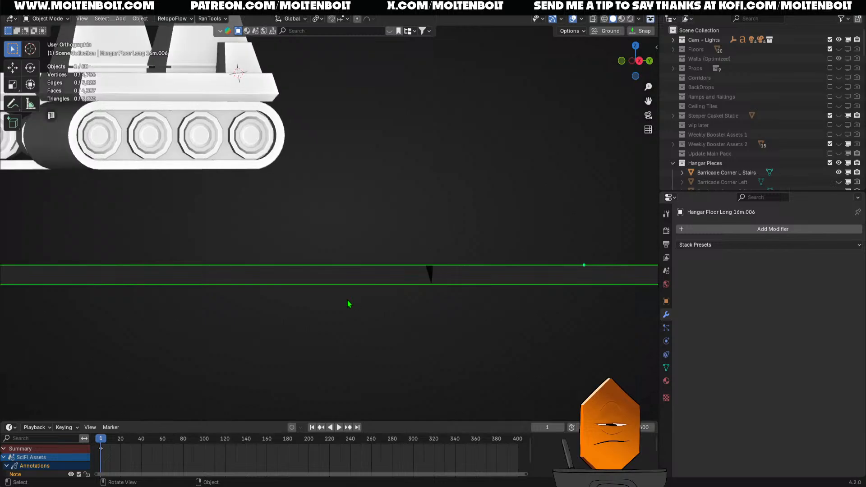
middle_drag(325, 213, 359, 311)
key(KP_1)
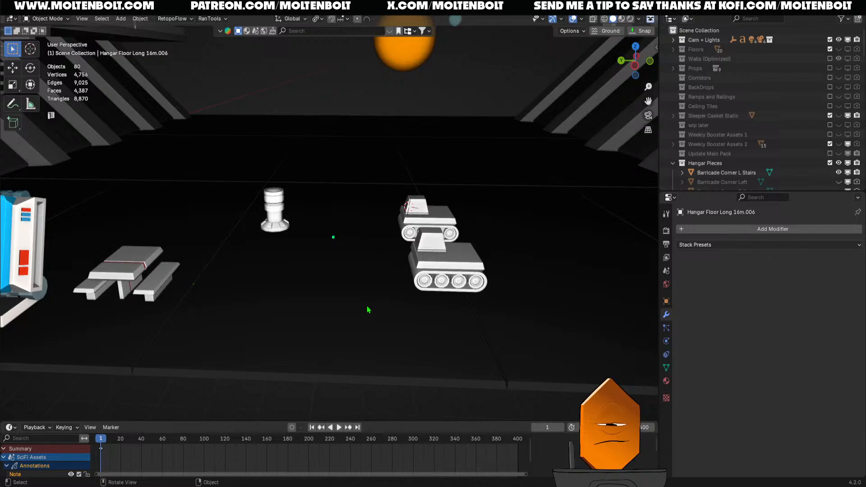
middle_drag(361, 308, 354, 304)
key(grave)
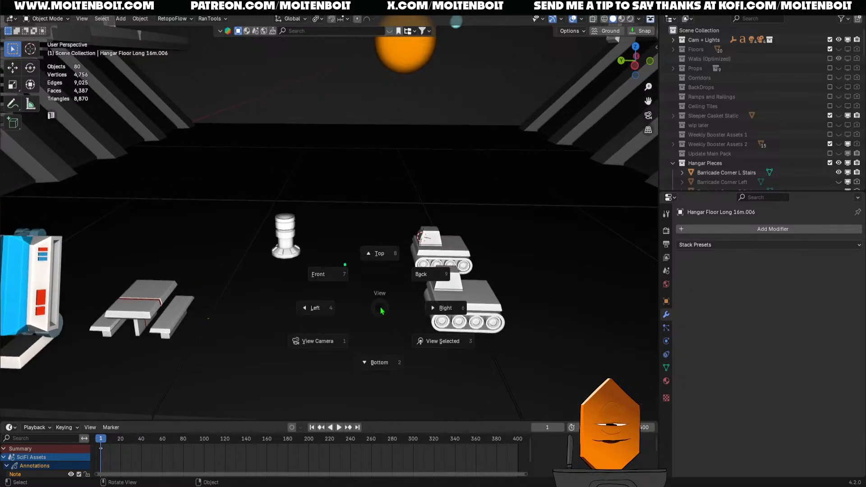
click(327, 253)
key(grave)
click(380, 252)
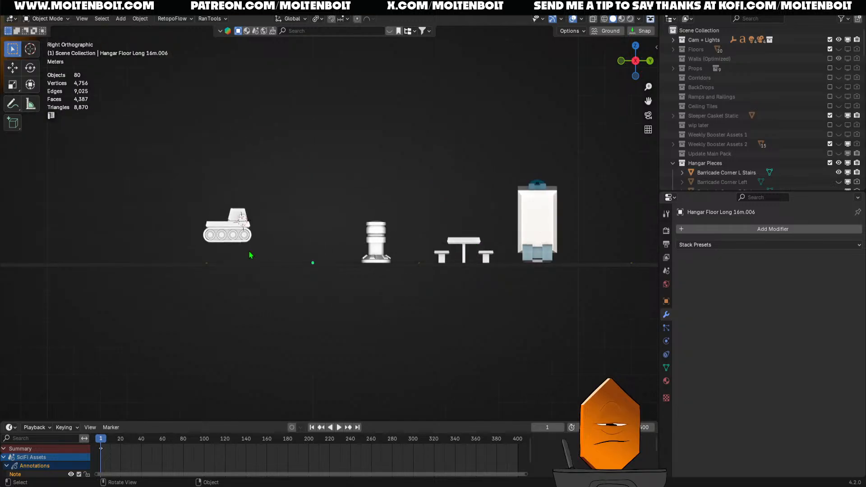
click(250, 252)
key(grave)
click(250, 162)
key(grave)
click(442, 162)
key(grave)
click(259, 196)
key(grave)
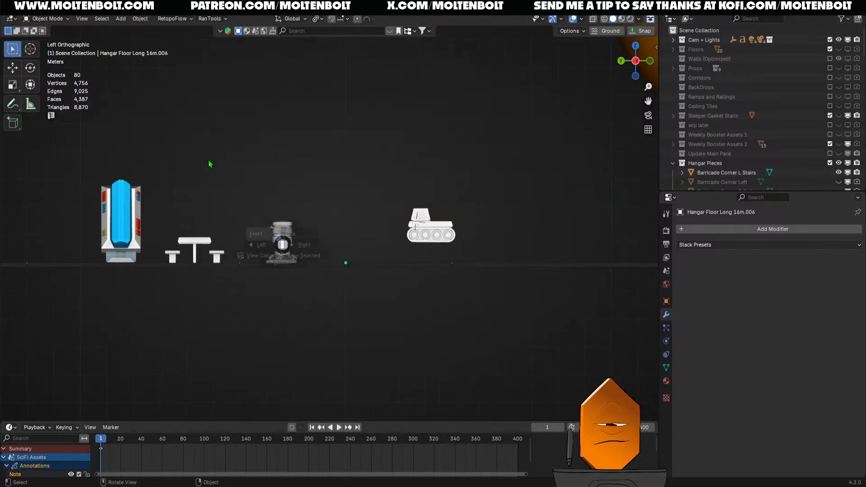
click(209, 161)
key(grave)
click(66, 202)
- Frame the vehicle's small side block up close in perspective and select it
shift+middle_drag(264, 240, 369, 261)
shift+middle_drag(369, 261, 271, 261)
click(314, 280)
key(KP_Decimal)
ctrl+middle_drag(316, 279, 252, 298)
click(206, 290)
shift+middle_drag(251, 298, 332, 281)
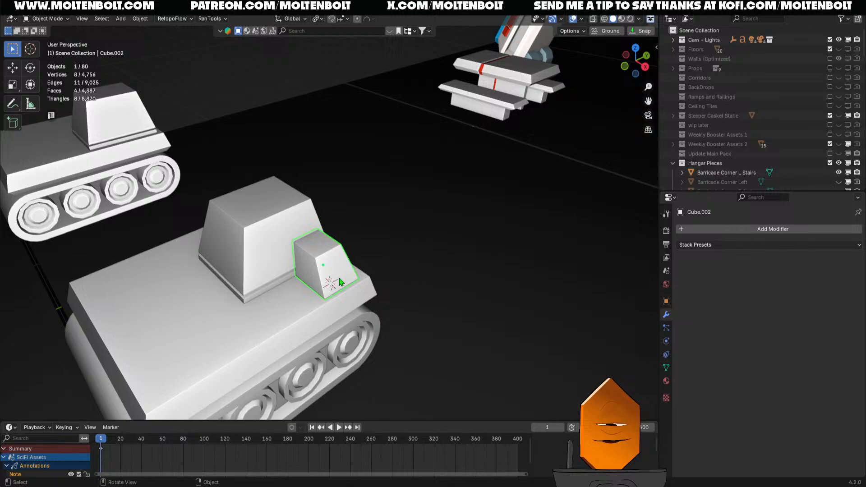
click(284, 235)
click(333, 274)
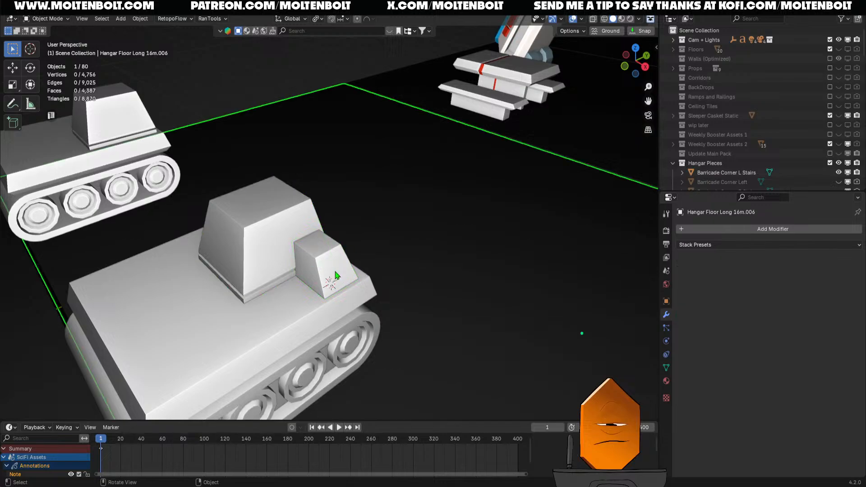
click(333, 274)
middle_drag(331, 311, 330, 280)
click(435, 285)
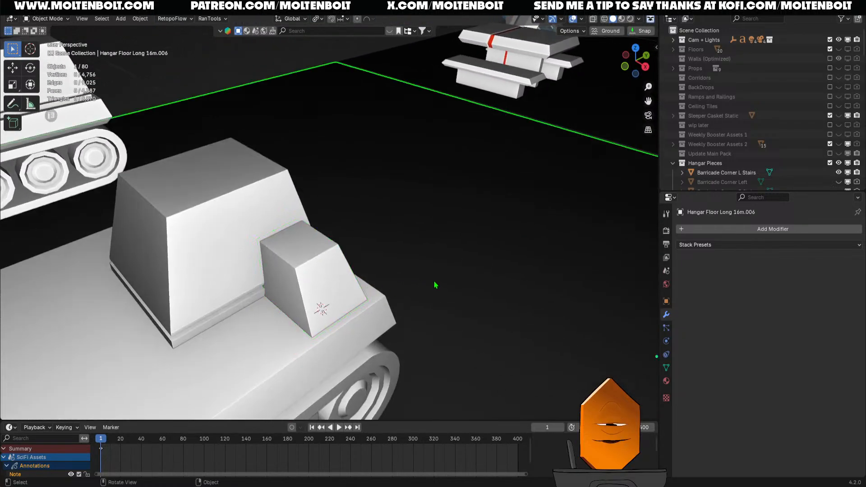
click(332, 280)
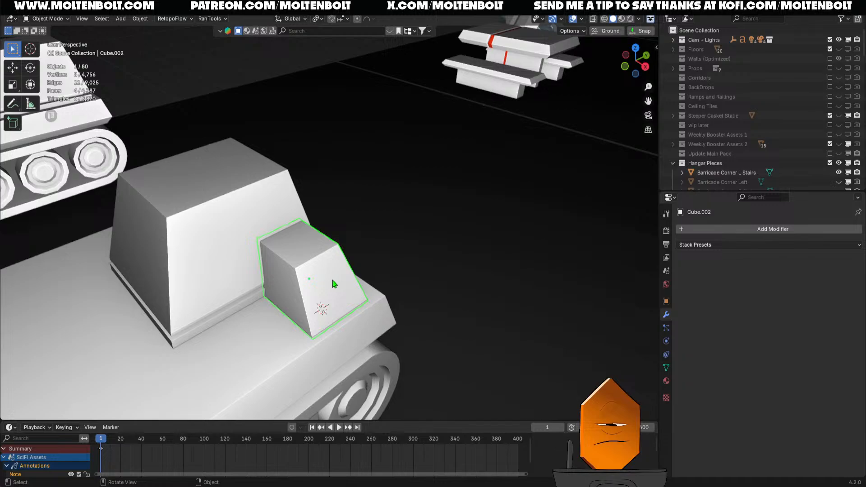
- Examine the small tapered block and its fit against the larger turret from several sides
middle_drag(333, 285, 429, 269)
scroll(380, 267, up, 2)
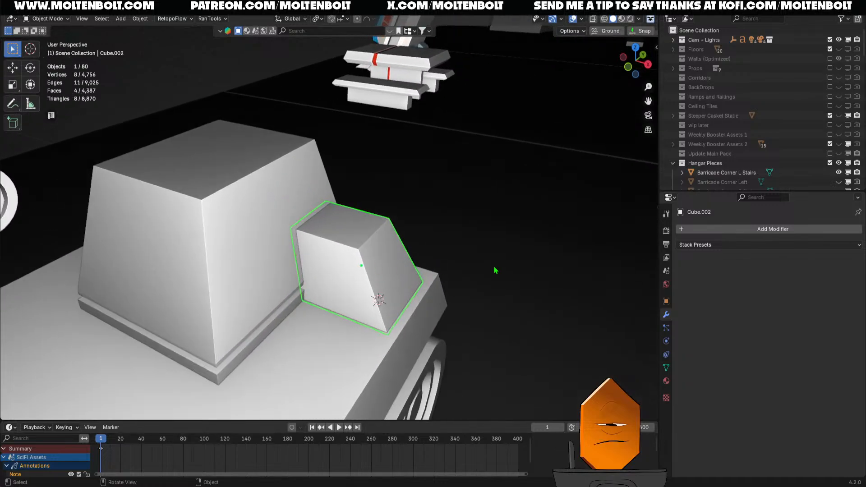
middle_drag(373, 280, 377, 300)
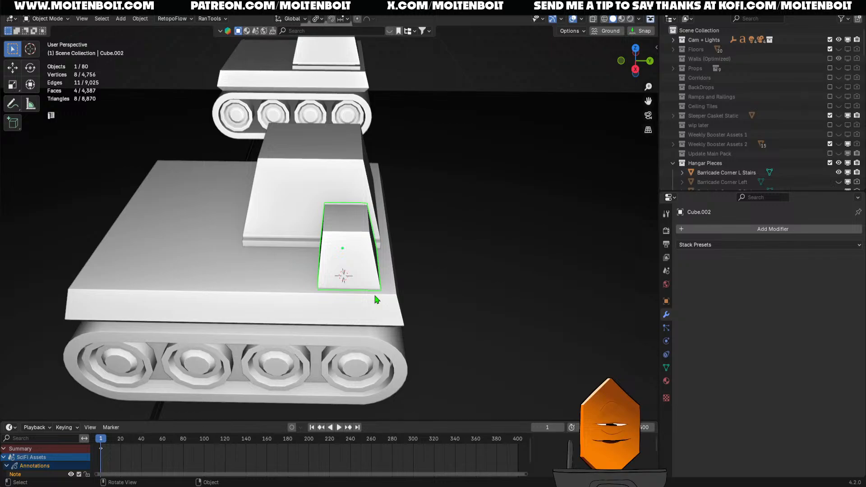
middle_drag(377, 300, 401, 303)
click(385, 263)
click(384, 264)
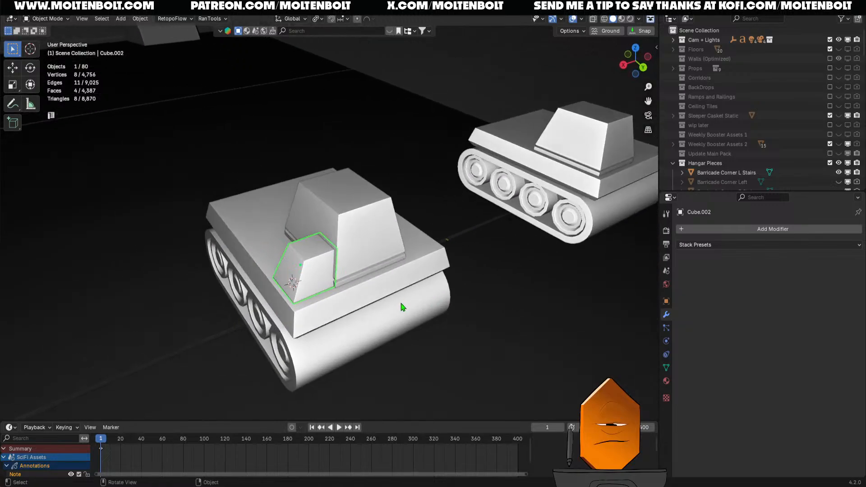
scroll(357, 280, up, 3)
middle_drag(358, 283, 424, 348)
scroll(424, 348, down, 3)
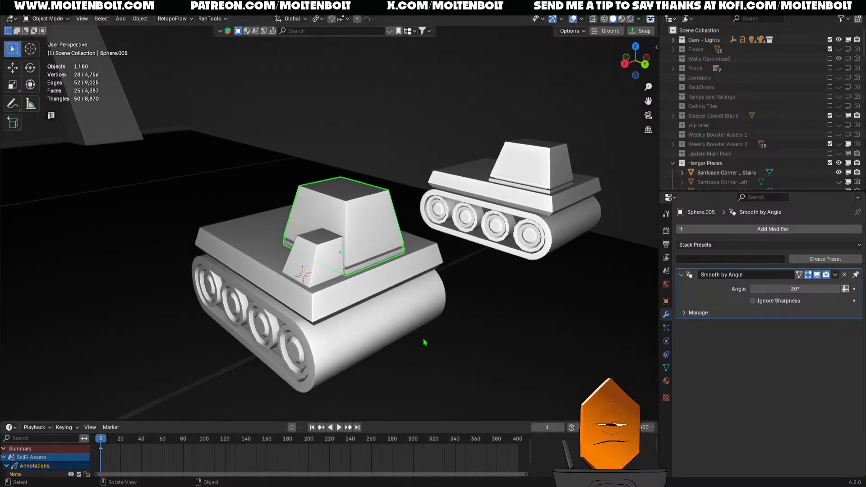
- Add a Mirror modifier on the X axis to the small tapered block, using the tank's hull Sphere.004 as the mirror object
middle_drag(328, 283, 483, 247)
click(729, 231)
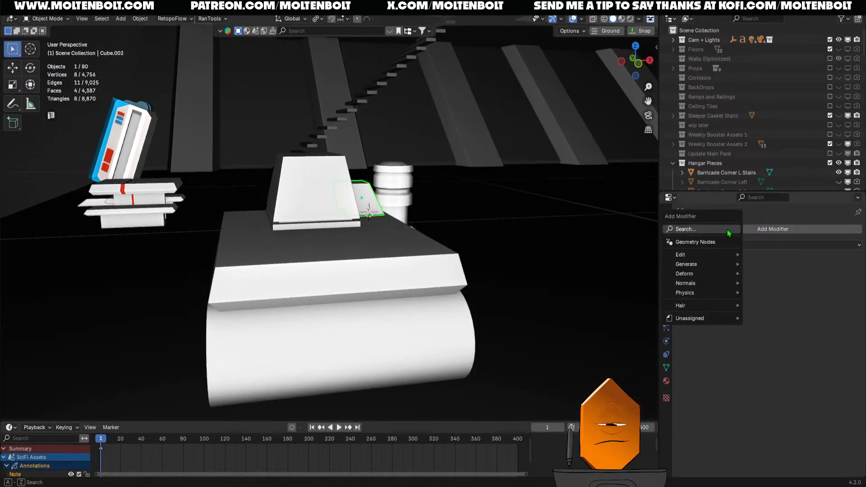
click(728, 229)
click(713, 246)
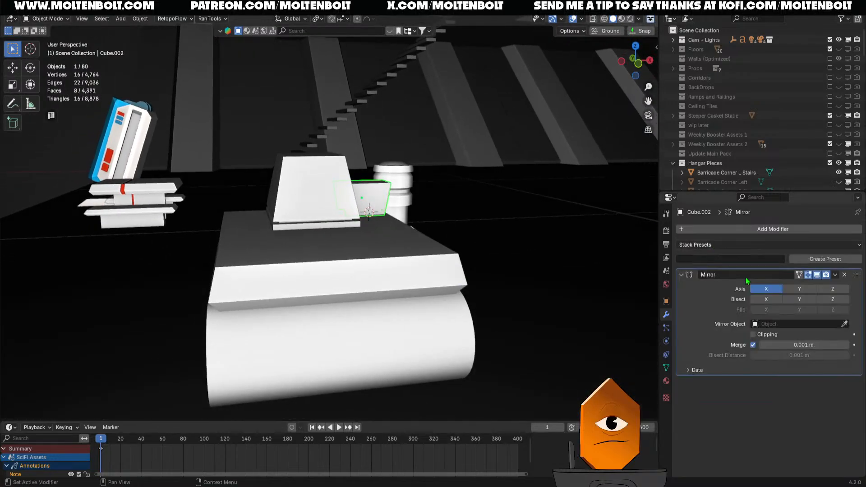
click(844, 324)
click(347, 239)
middle_drag(389, 254, 525, 247)
click(836, 276)
click(834, 287)
click(378, 287)
key(ctrl+z)
key(ctrl+z)
- Shift the mirrored small side blocks slightly along the global Y axis beside the turret
middle_drag(496, 279, 438, 322)
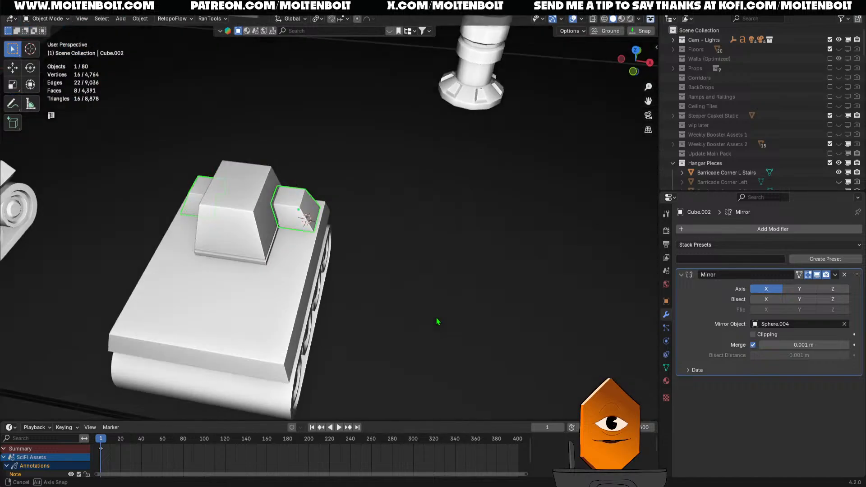
scroll(406, 298, up, 4)
middle_drag(362, 272, 437, 288)
middle_drag(437, 289, 354, 300)
key(g)
key(y)
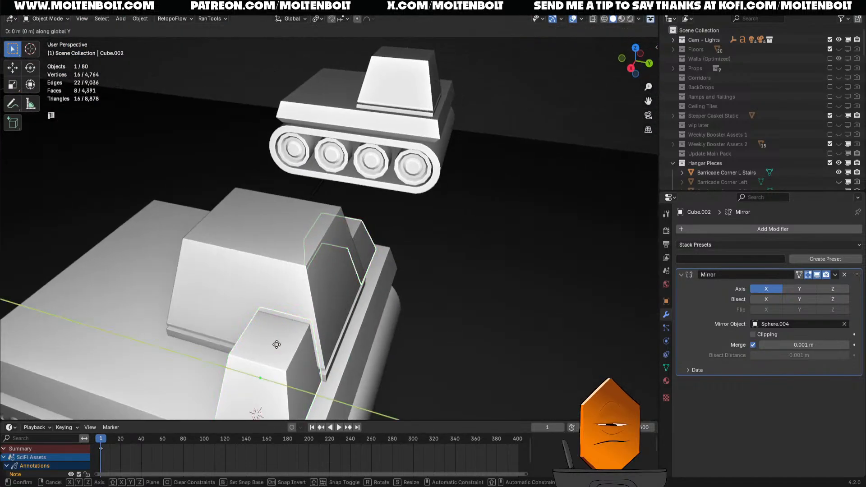
click(253, 345)
click(421, 312)
- Add a 12-vertex cylinder mesh at the 3D cursor on the end face of the small side block
scroll(435, 350, down, 4)
middle_drag(436, 350, 253, 286)
click(404, 322)
key(shift+a)
mouse_move(268, 275)
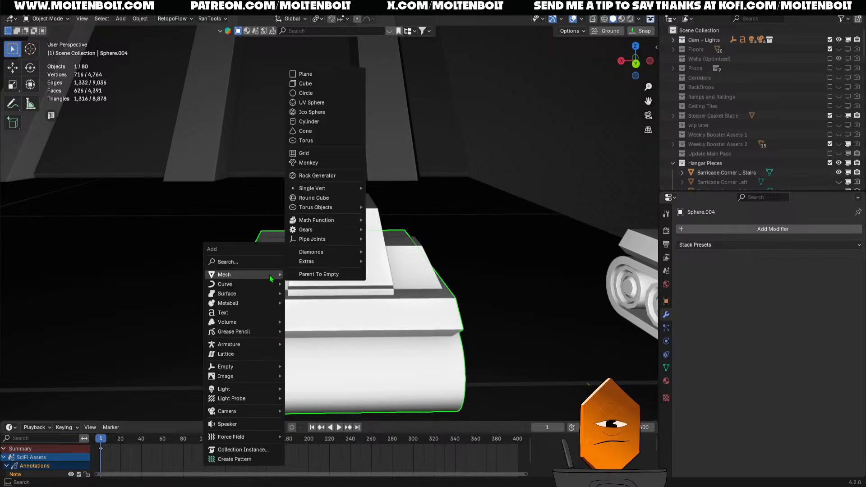
click(309, 122)
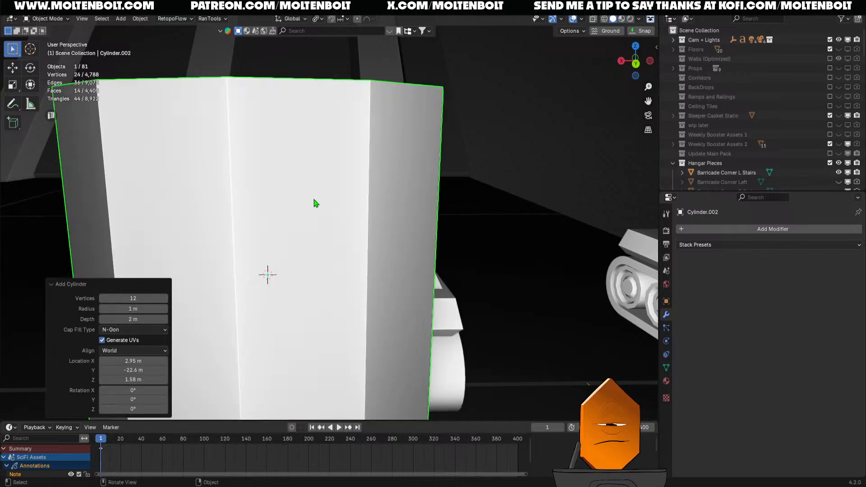
- Rotate the new cylinder 90° about the X axis and scale it down to about 0.092
key(r)
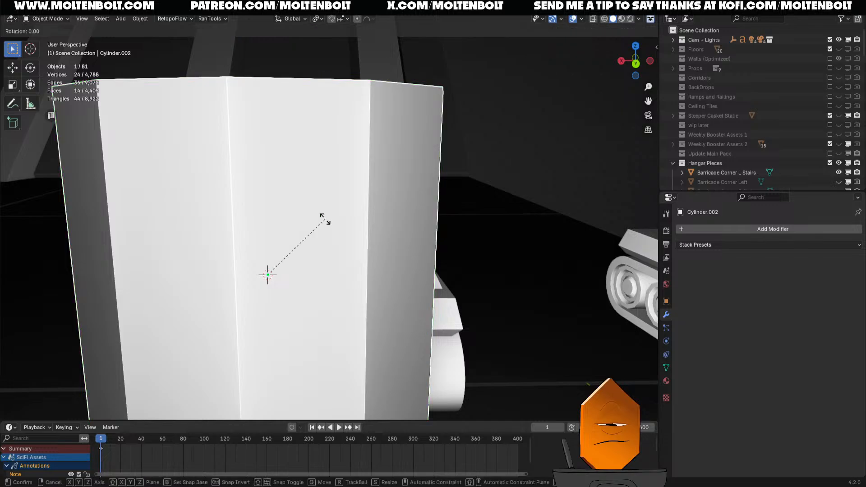
key(x)
key(9)
key(0)
key(Return)
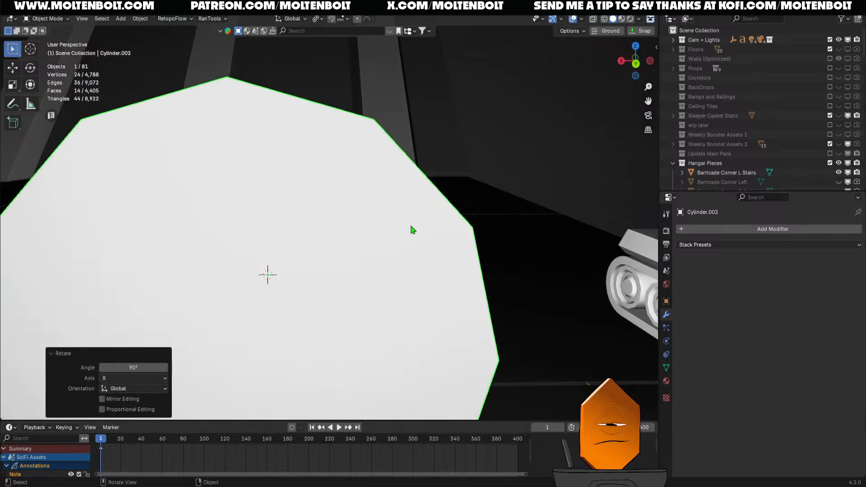
key(s)
click(286, 291)
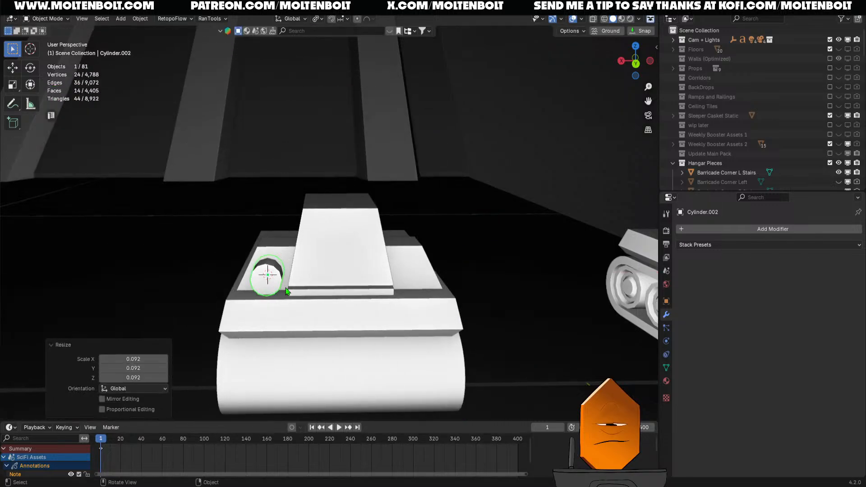
- Move the cylinder slightly so that it sits centred on the end face of the small side block
middle_drag(287, 291, 297, 312)
key(grave)
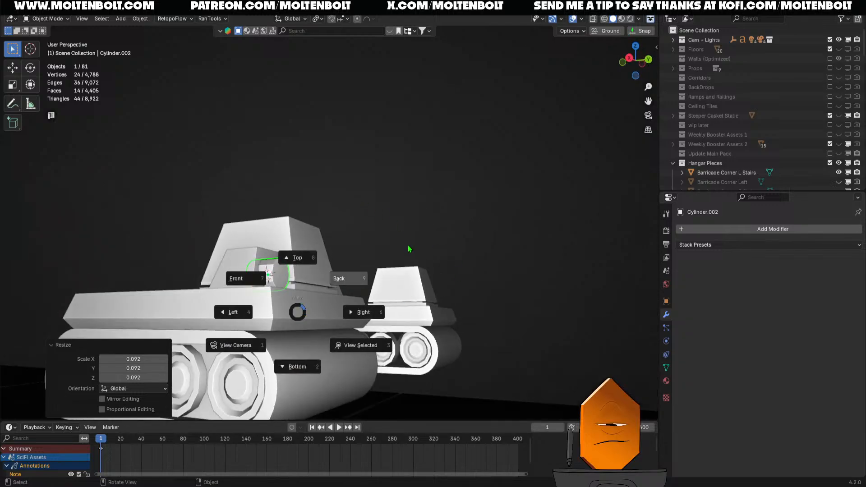
click(286, 313)
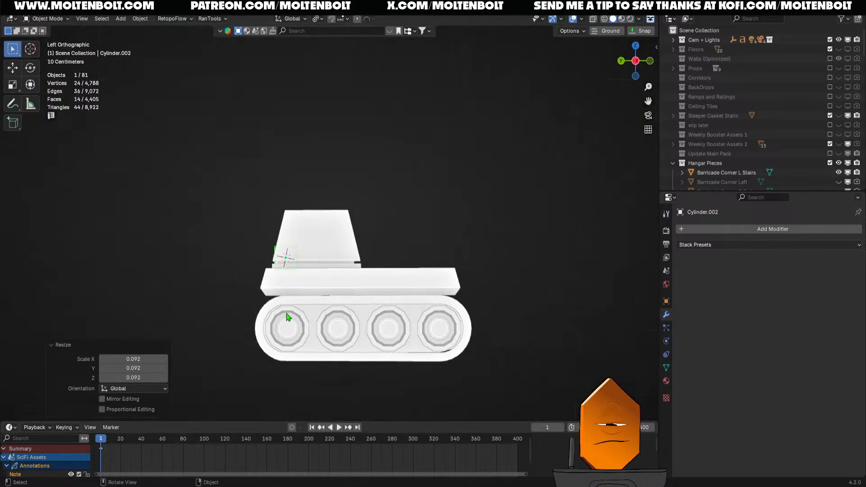
middle_drag(286, 317, 330, 286)
key(g)
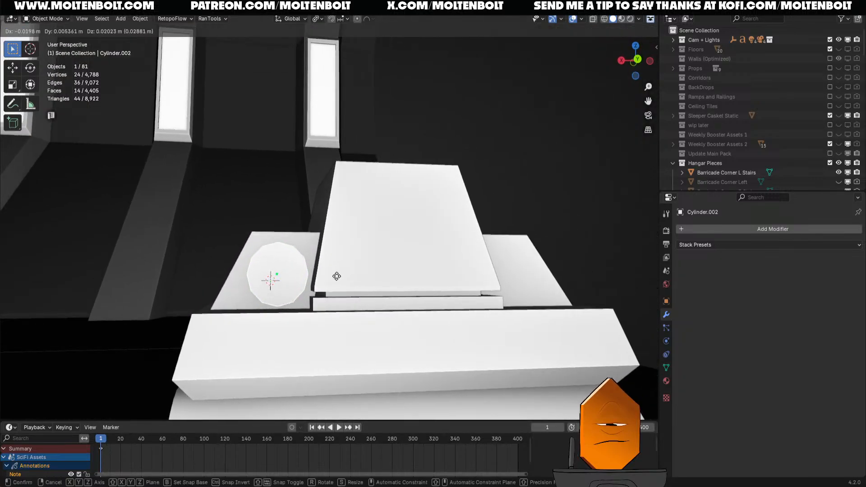
click(339, 279)
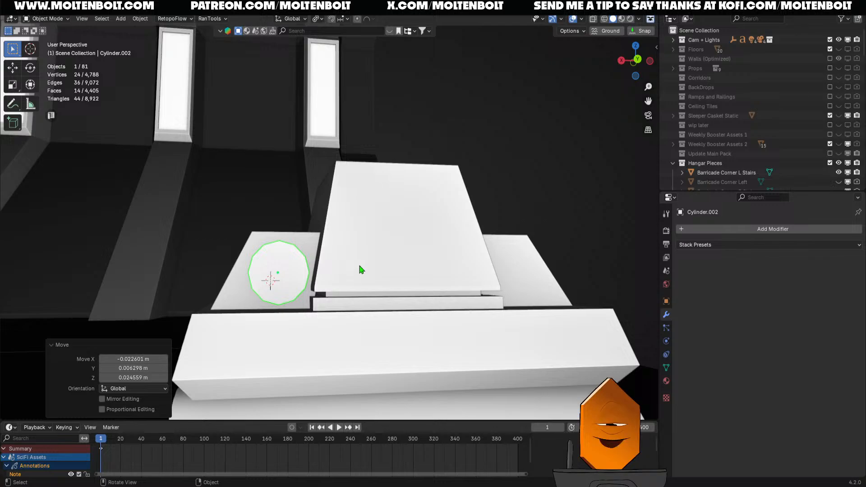
- Isolate the cylinder, delete one of its end cap faces, and return to the full scene in Object Mode
middle_drag(359, 269, 316, 310)
key(KP_Divide)
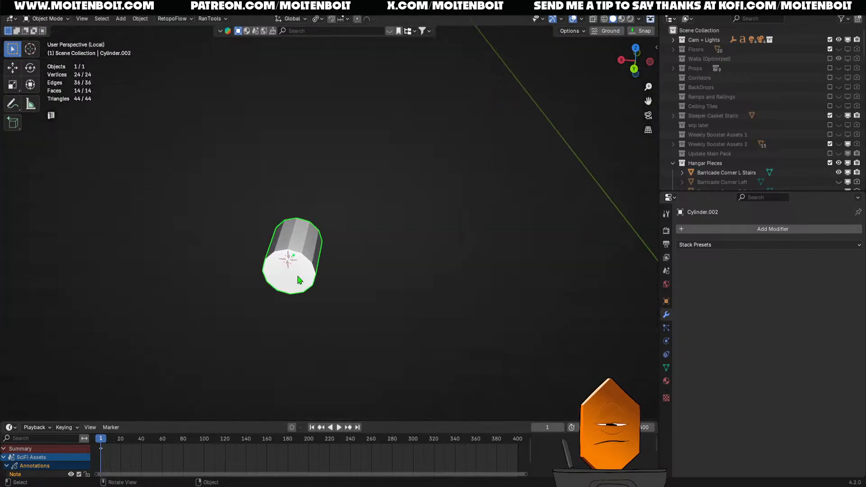
key(ctrl+Tab)
click(443, 271)
key(3)
click(374, 256)
key(x)
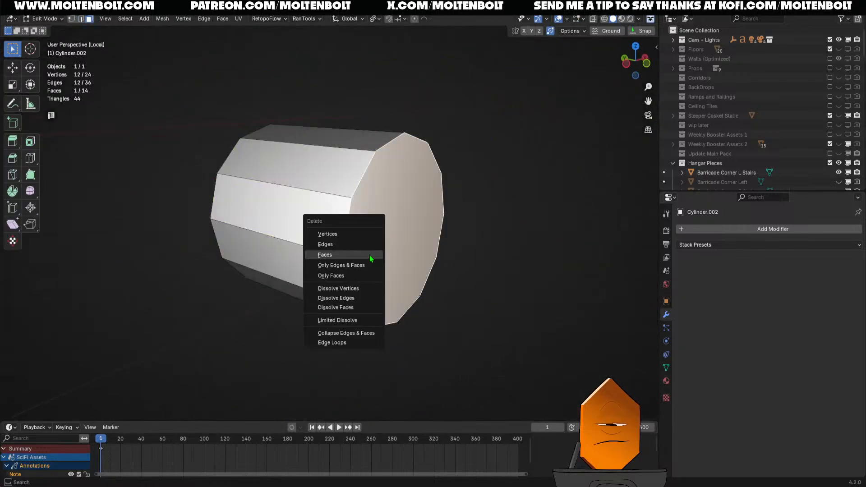
click(371, 256)
key(ctrl+Tab)
click(261, 240)
middle_drag(260, 240, 424, 286)
key(KP_Divide)
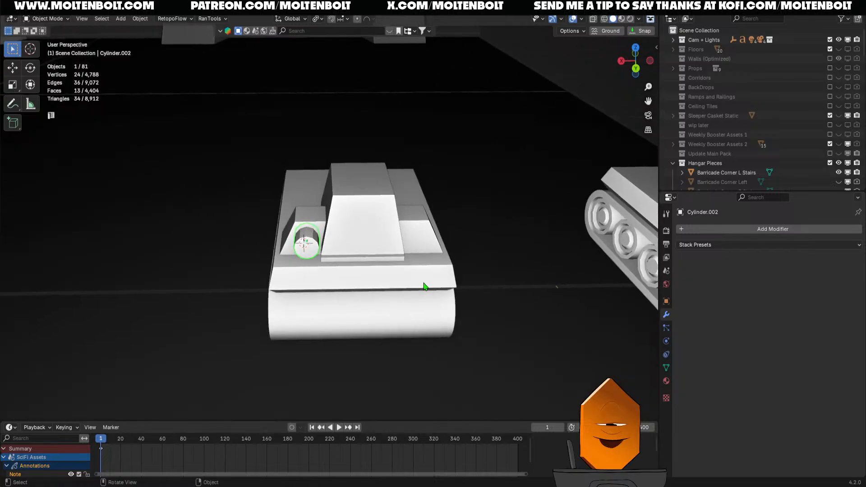
middle_drag(337, 253, 338, 234)
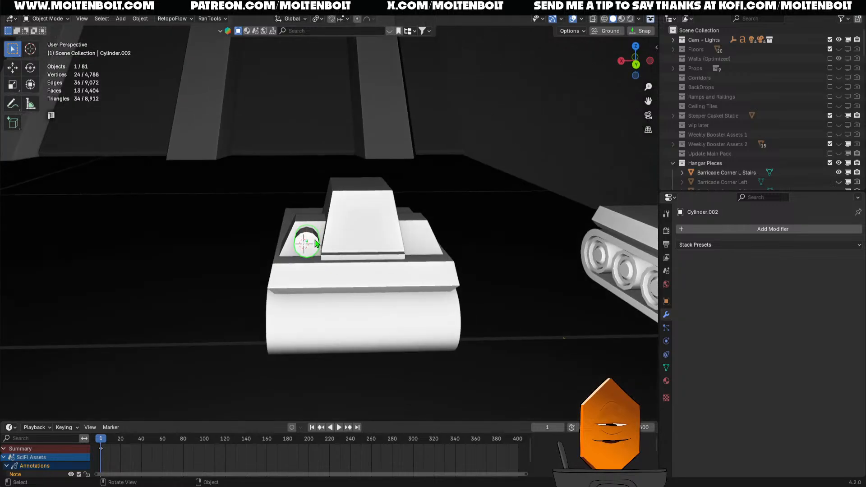
key(Tab)
key(Tab)
click(318, 223)
key(Tab)
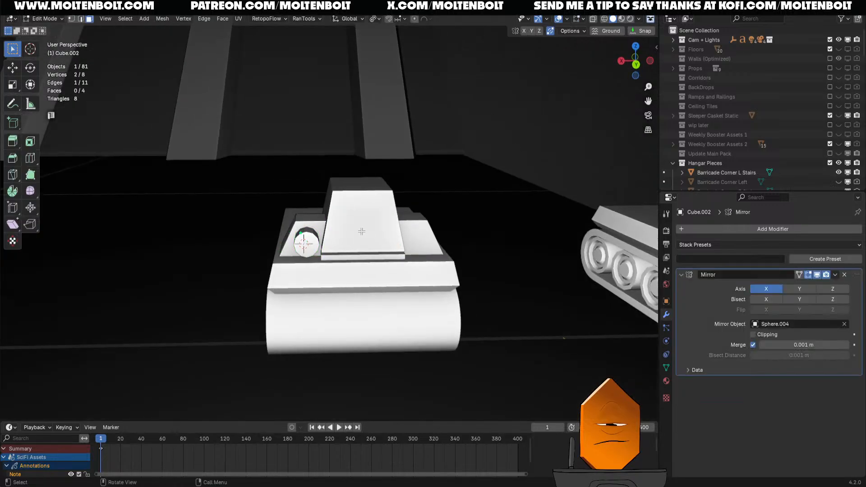
scroll(362, 231, up, 3)
middle_drag(336, 233, 318, 244)
click(317, 241)
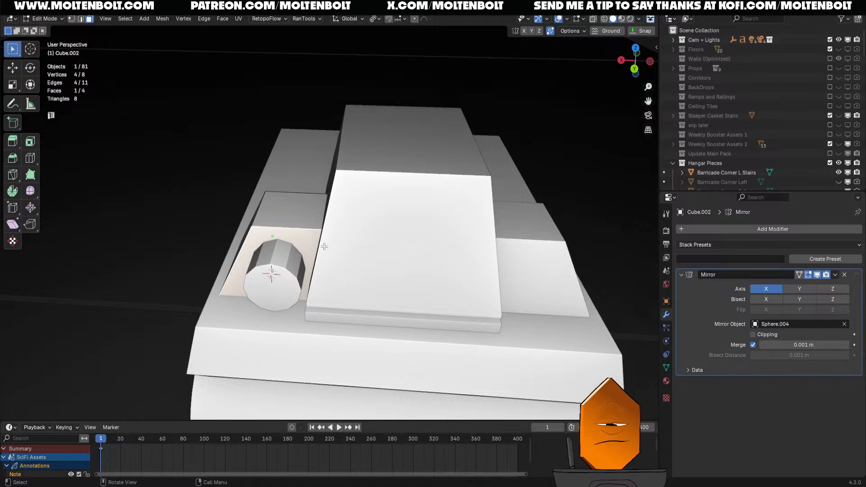
key(Tab)
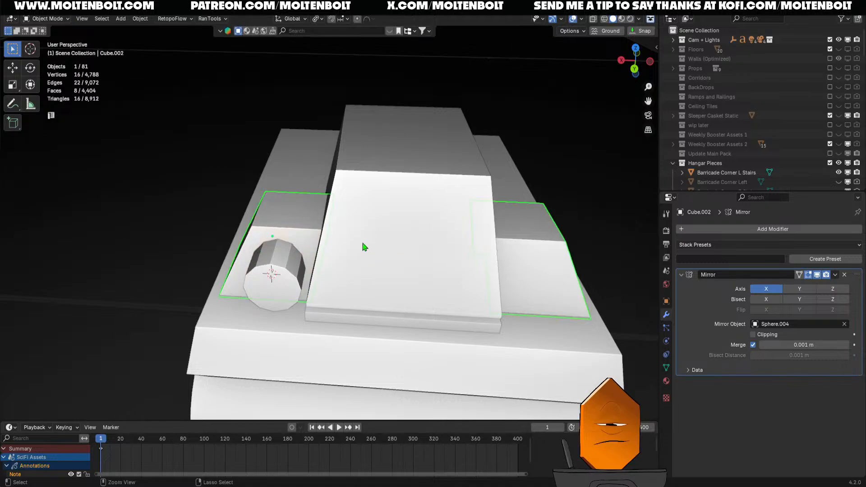
ctrl+middle_drag(363, 245, 358, 271)
click(199, 198)
click(375, 226)
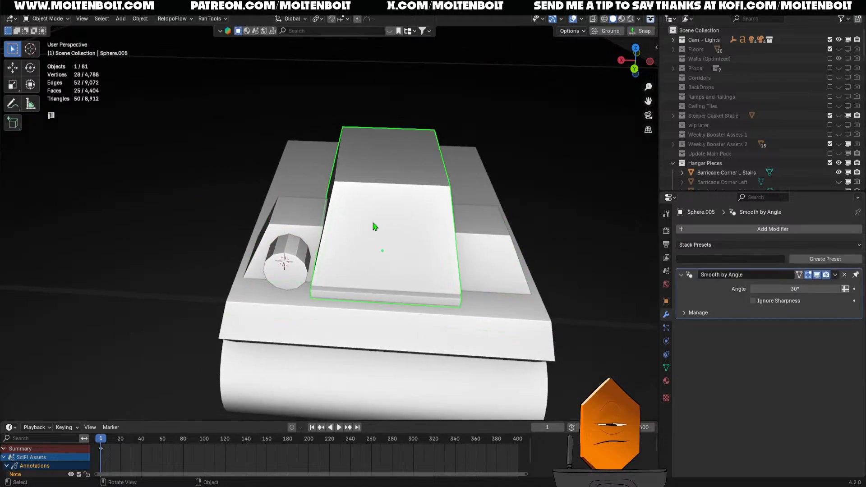
ctrl+middle_drag(361, 243, 464, 246)
- Add two horizontal loop cuts around the small side block in Edit Mode
click(315, 238)
key(Tab)
shift+middle_drag(342, 279, 371, 259)
ctrl+middle_drag(371, 260, 321, 270)
shift+middle_drag(452, 186, 326, 271)
ctrl+middle_drag(326, 271, 388, 212)
middle_drag(370, 243, 321, 286)
middle_drag(406, 286, 306, 300)
ctrl+middle_drag(306, 300, 464, 273)
middle_drag(553, 288, 401, 257)
click(361, 243)
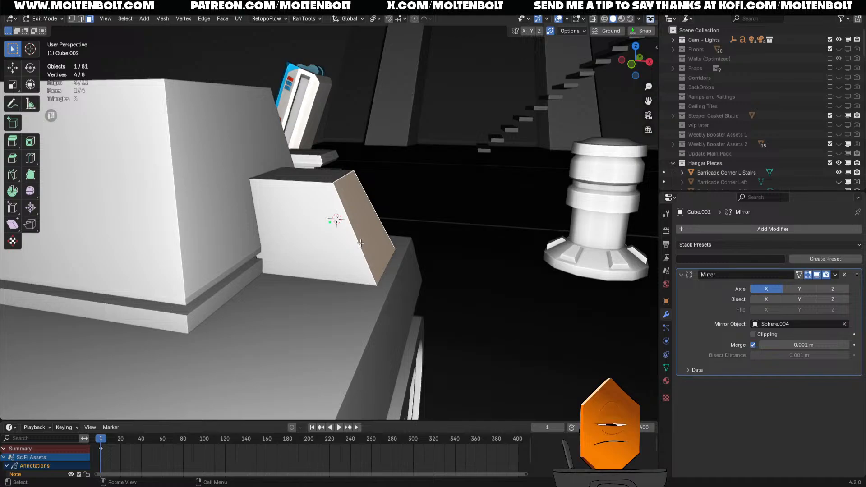
key(alt+a)
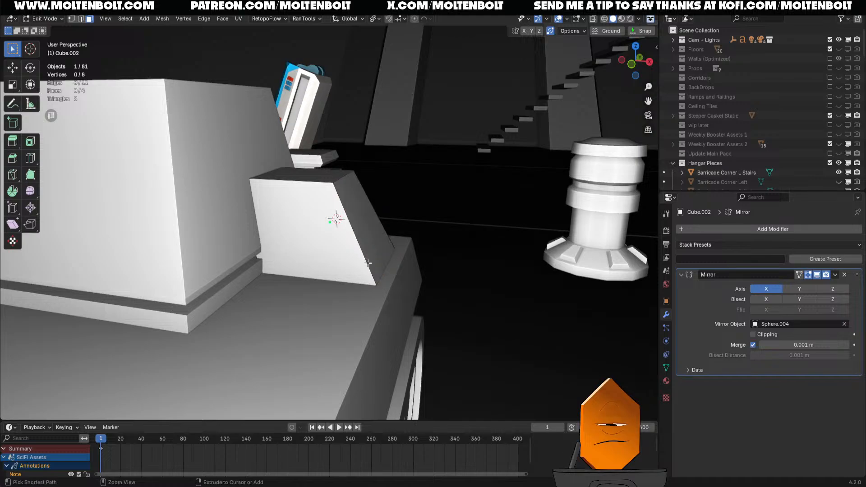
key(ctrl+r)
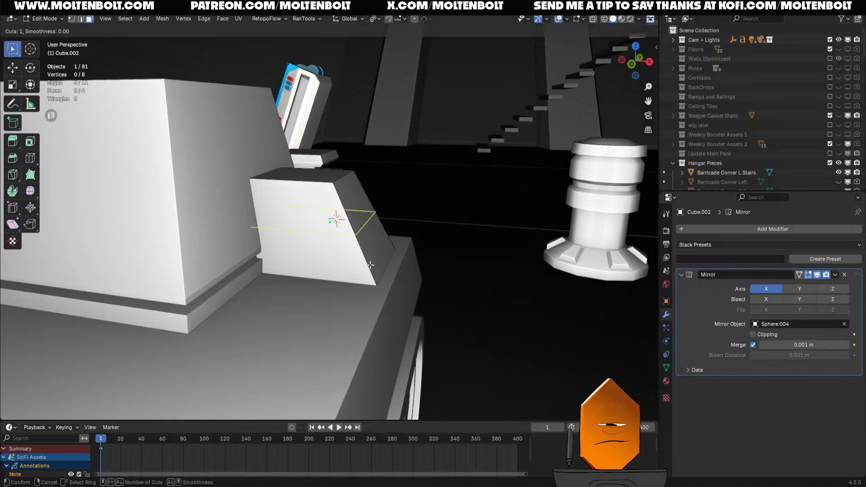
scroll(370, 258, up, 1)
click(370, 258)
right_click(370, 257)
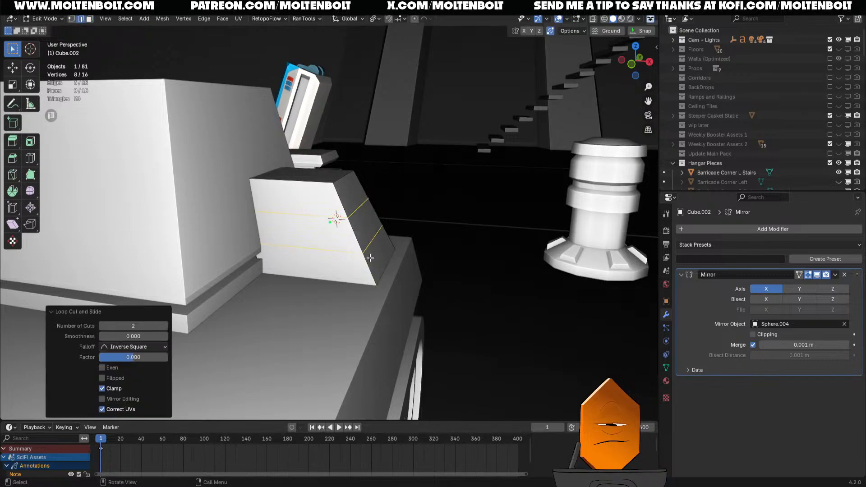
click(458, 273)
- Edge-slide the lower loop down by about 0.44 and the upper loop by about 0.89 to form a thin band near the block's base
middle_drag(459, 273, 470, 261)
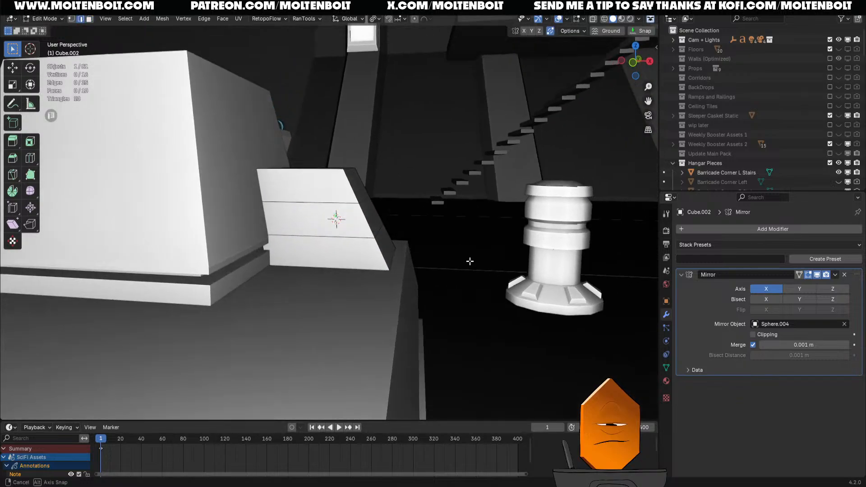
alt+click(350, 238)
key(g)
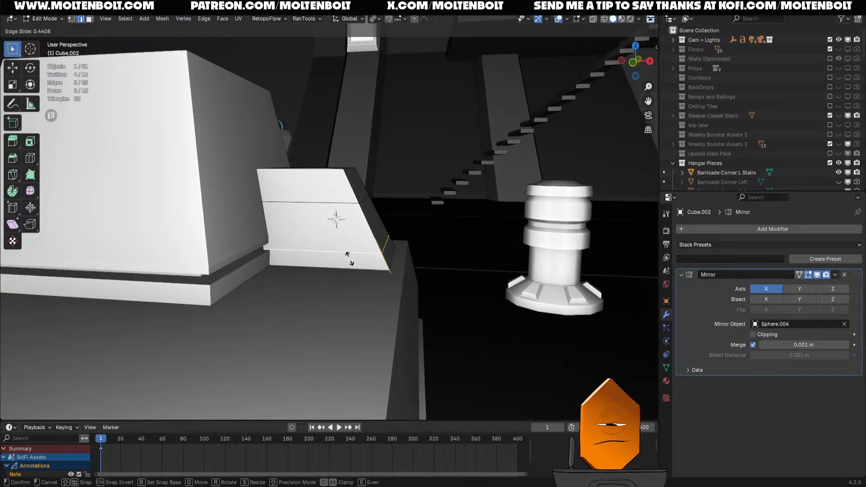
click(351, 259)
click(378, 181)
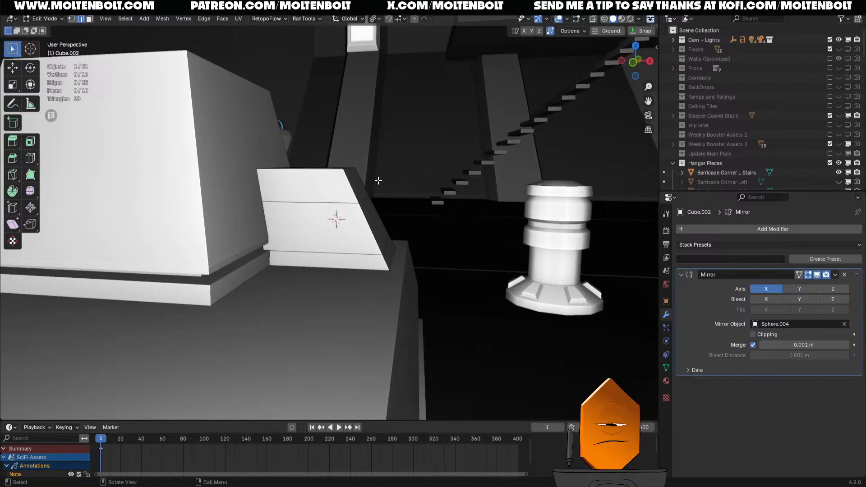
alt+click(340, 204)
key(g)
key(g)
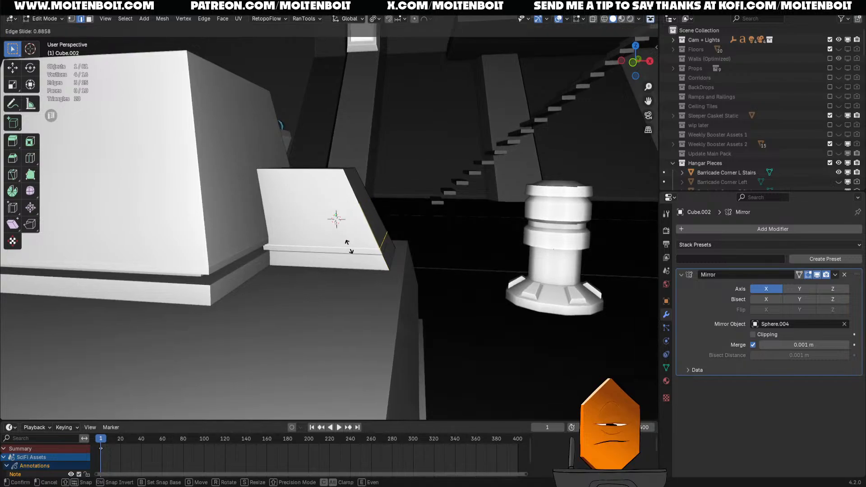
click(351, 243)
- Select the three thin band faces around the small side block's base and extrude them along normals about 0.21 m inward
middle_drag(432, 248, 377, 264)
key(3)
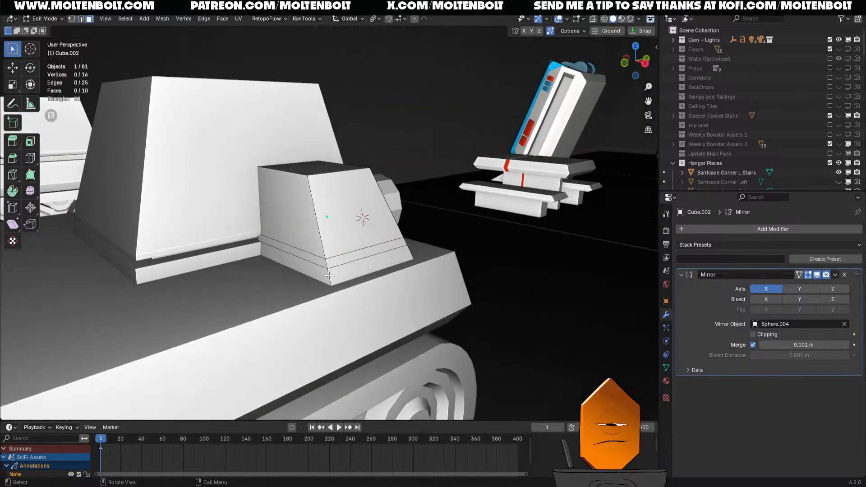
alt+click(323, 260)
click(350, 264)
click(316, 262)
middle_drag(435, 275, 347, 293)
ctrl+click(358, 291)
key(alt+e)
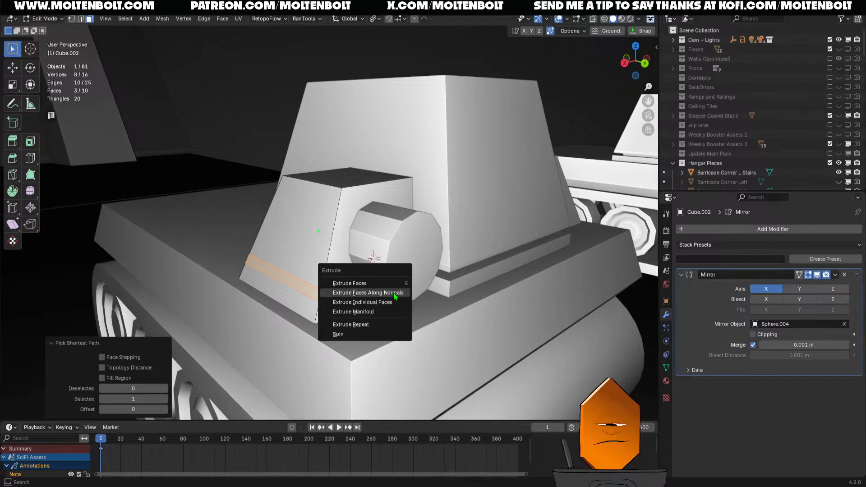
click(357, 296)
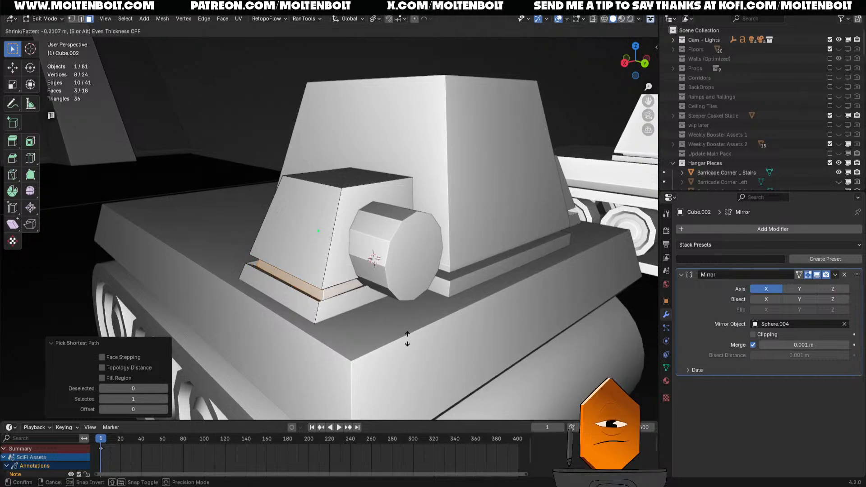
click(409, 339)
- Check the recessed band in X-ray view and undo its inward extrusion
middle_drag(409, 338, 406, 284)
ctrl+middle_drag(406, 284, 402, 255)
middle_drag(438, 294, 413, 305)
key(alt+z)
key(ctrl+z)
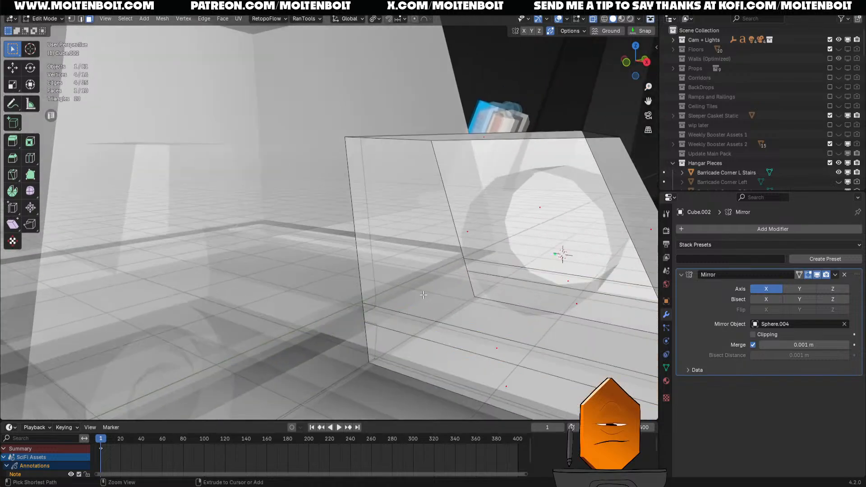
key(ctrl+z)
middle_drag(424, 293, 374, 312)
key(alt+z)
- Edge-slide the side block's upper loop down by a factor of about 0.83 to make a taller band
mouse_move(412, 282)
middle_down()
mouse_move(499, 247)
mouse_move(459, 245)
mouse_move(344, 309)
middle_up()
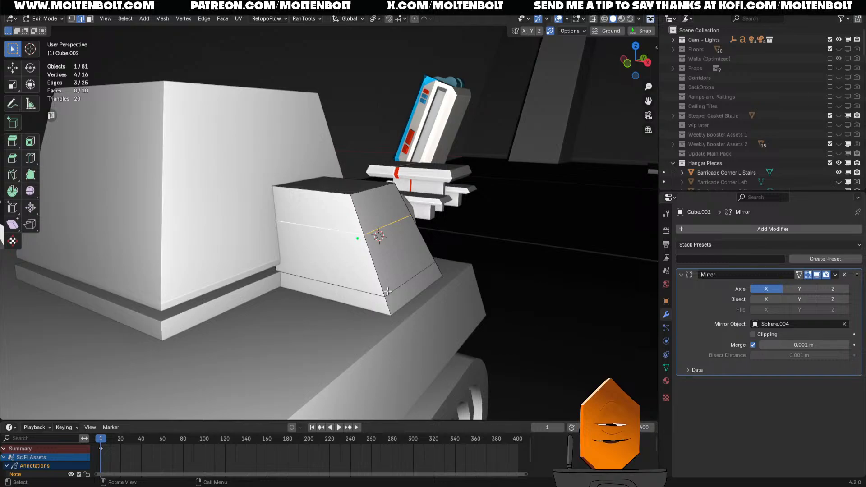
key(g)
key(g)
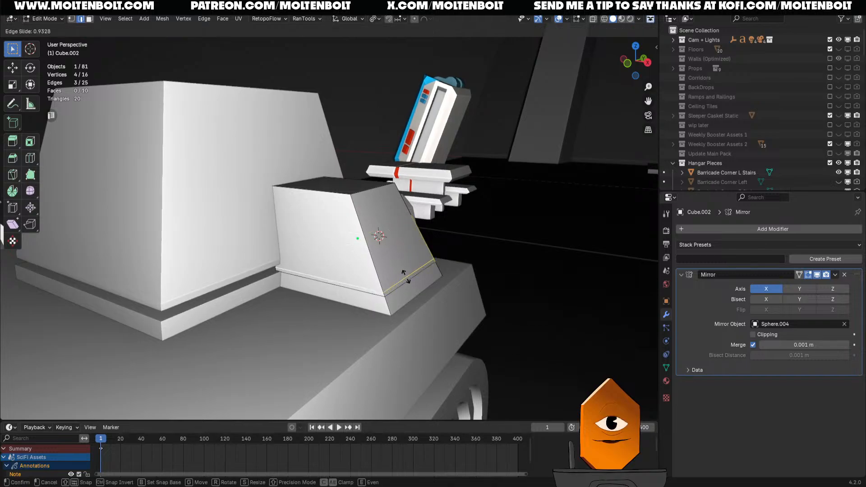
click(413, 269)
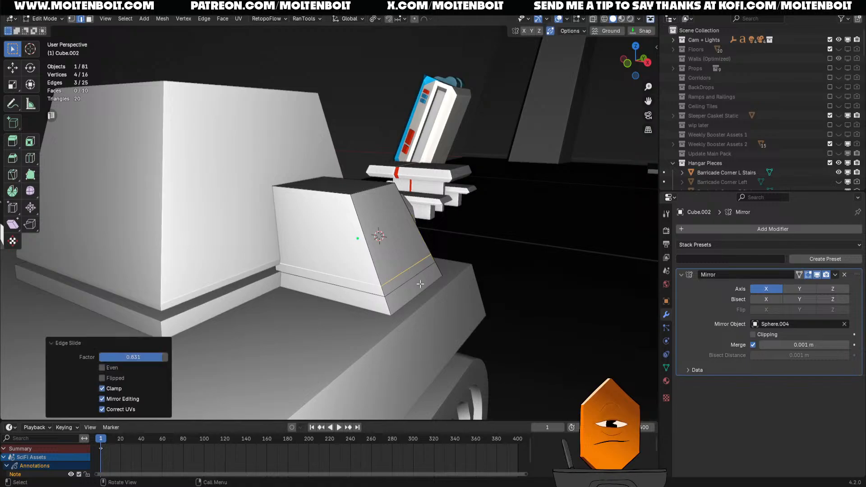
- Isolate the side block, inset its three band faces, shrink them inward to form a recess, and restore the full scene
key(KP_Divide)
scroll(407, 311, up, 4)
middle_drag(407, 311, 345, 288)
key(3)
click(341, 267)
middle_drag(413, 273, 456, 263)
alt+click(428, 305)
key(i)
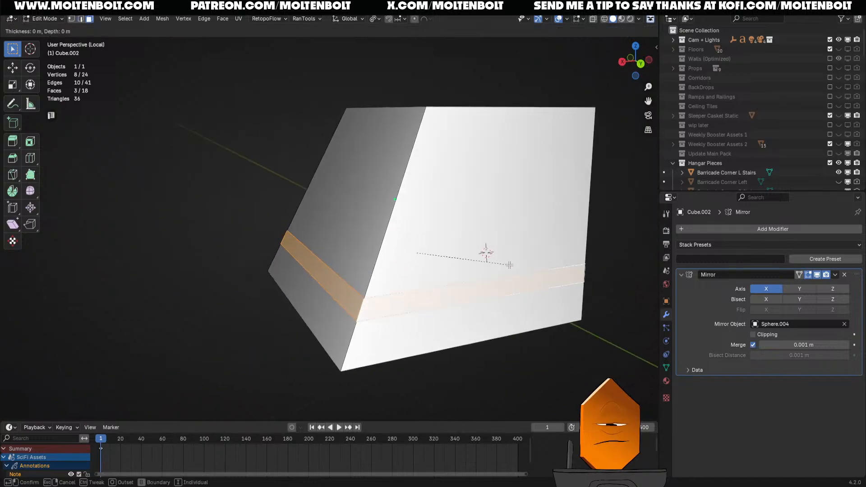
click(508, 268)
middle_drag(508, 269, 576, 310)
key(s)
click(578, 310)
key(KP_Divide)
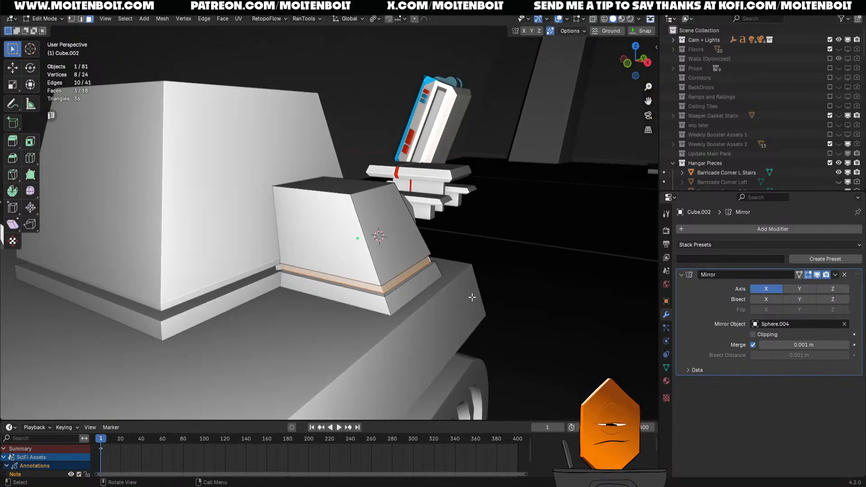
- Delete the two hidden end faces of the recessed band on the side facing the turret, using X-ray view
scroll(358, 310, up, 3)
middle_drag(357, 310, 426, 274)
scroll(393, 282, up, 3)
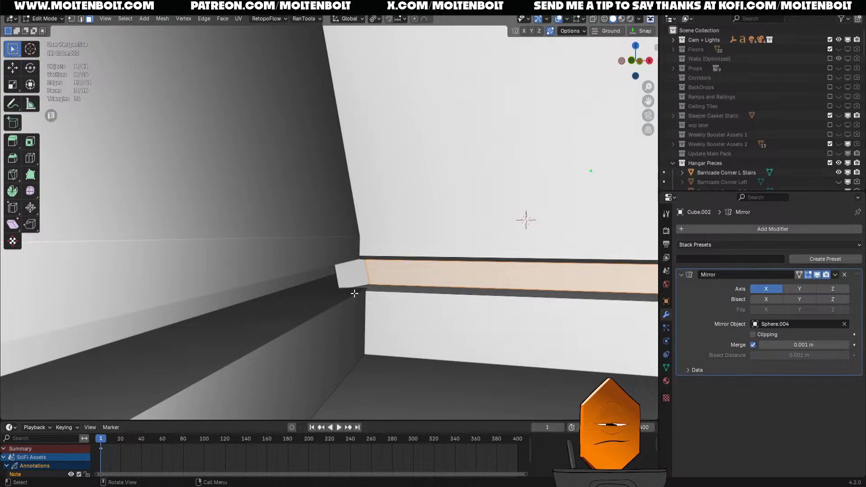
key(z)
key(alt+z)
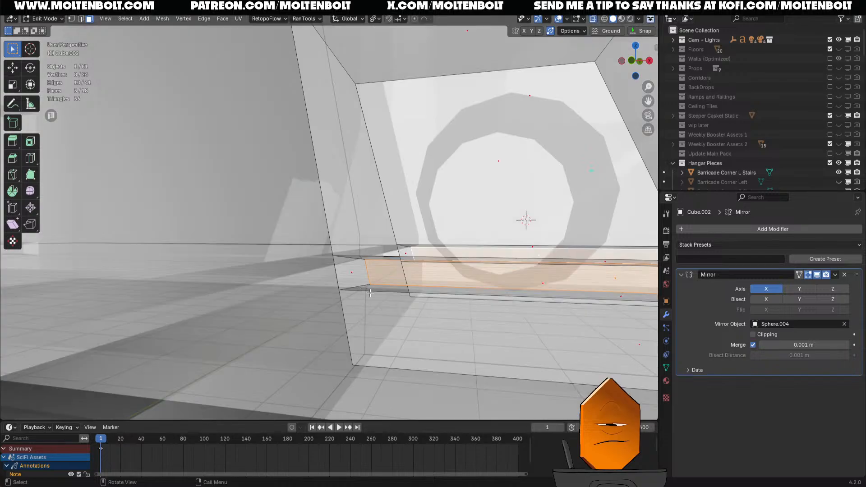
middle_drag(371, 293, 365, 310)
click(344, 292)
key(x)
click(364, 299)
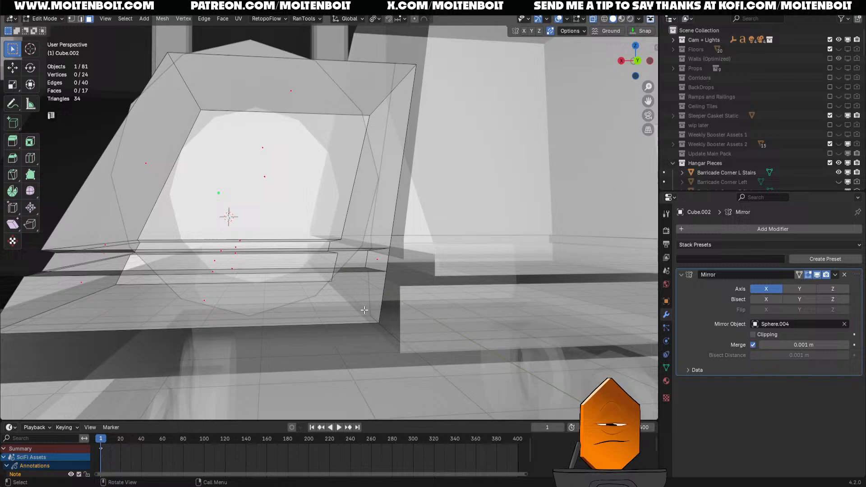
key(x)
click(376, 262)
- Move the recessed band's two open end edges about 0.0096 m along negative X toward the turret
middle_drag(376, 262, 393, 296)
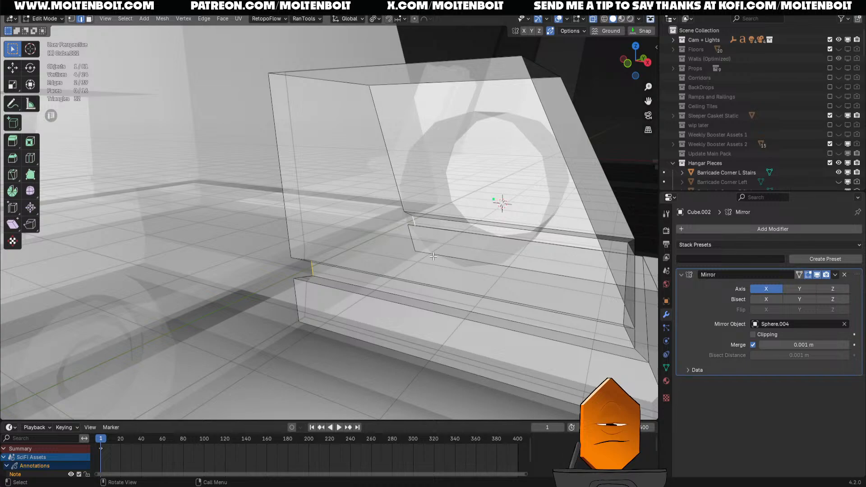
key(alt+z)
mouse_move(433, 257)
middle_down()
mouse_move(459, 278)
mouse_move(446, 309)
middle_up()
key(g)
key(y)
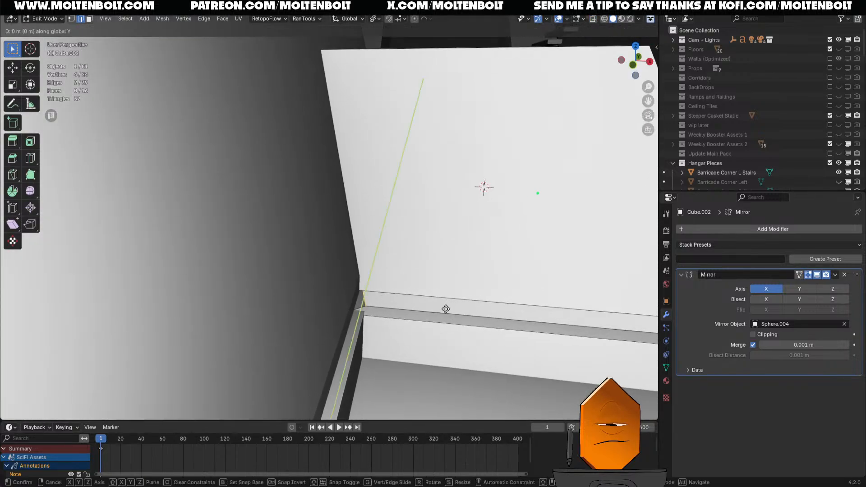
right_click(445, 310)
key(g)
key(x)
click(437, 312)
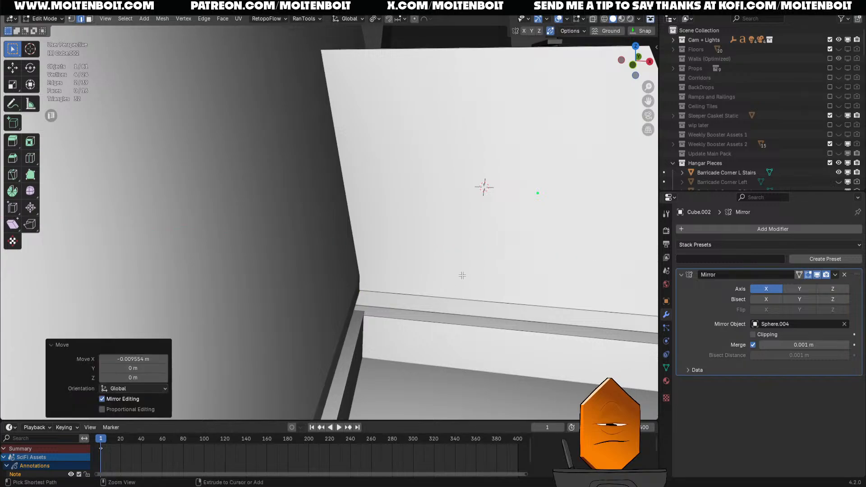
- Extend the same band end edges about 0.08 m further along negative X so they reach into the turret's recess
middle_drag(437, 312, 383, 260)
scroll(368, 285, up, 3)
key(g)
key(y)
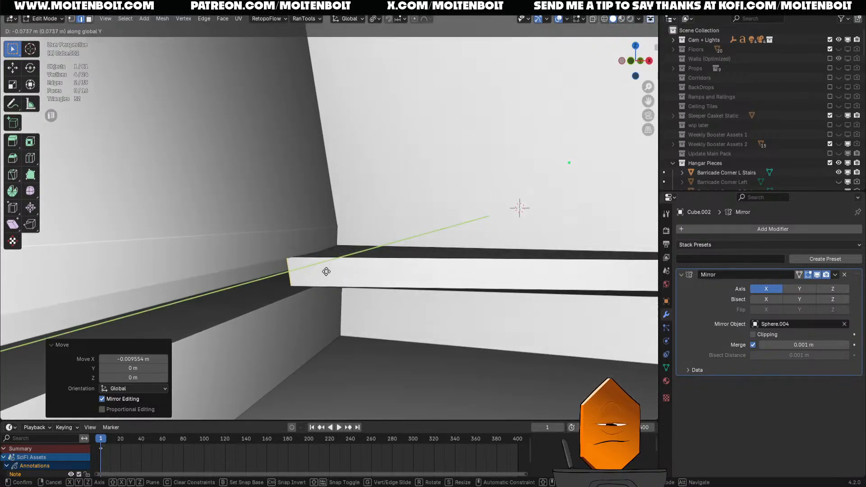
right_click(327, 271)
key(g)
key(x)
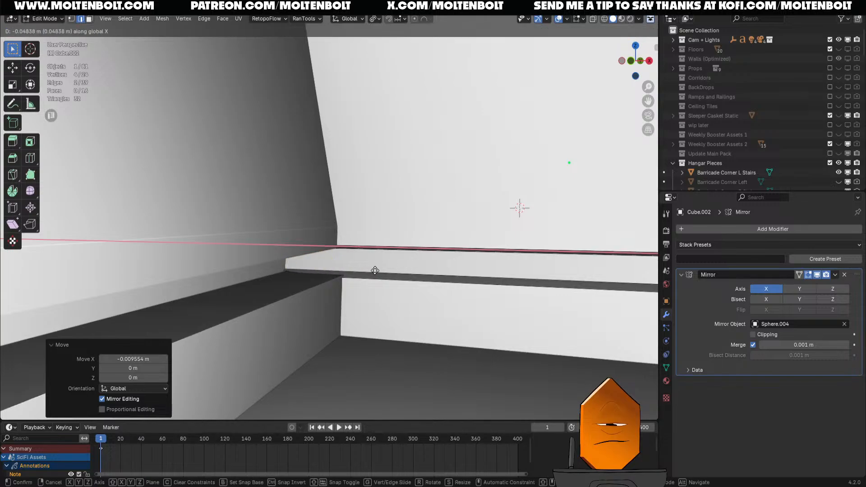
click(344, 273)
middle_drag(344, 273, 387, 325)
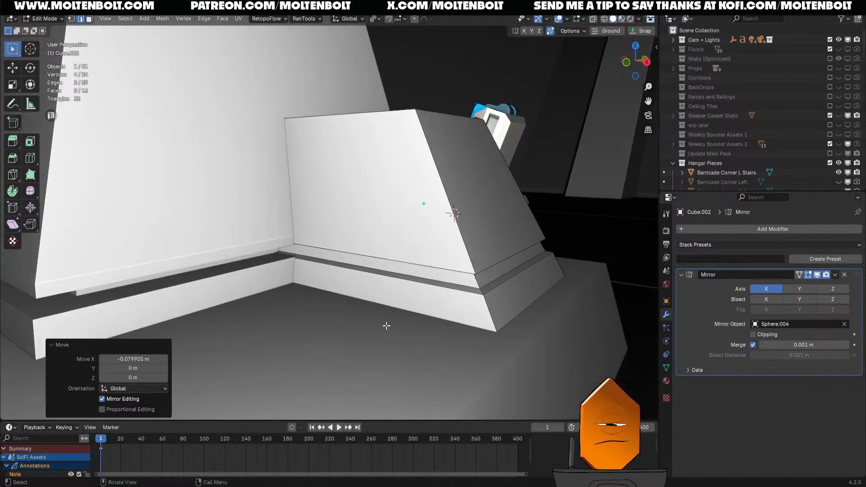
shift+click(438, 284)
key(3)
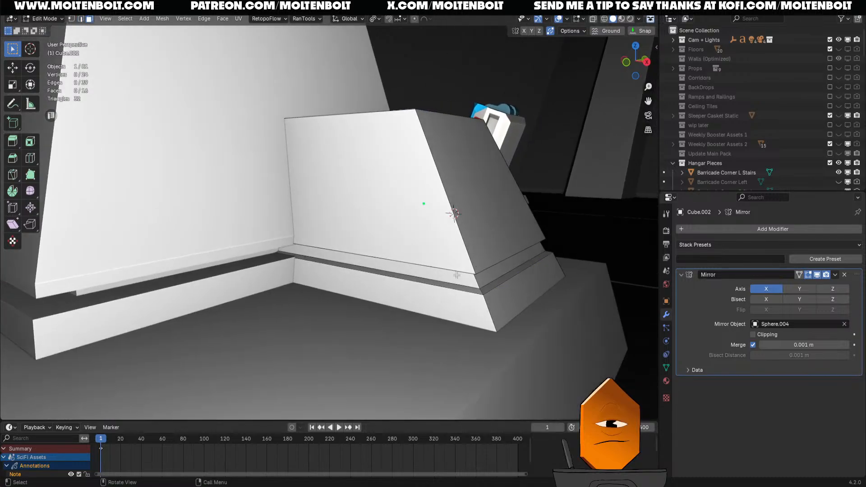
alt+click(415, 278)
click(426, 283)
alt+click(425, 283)
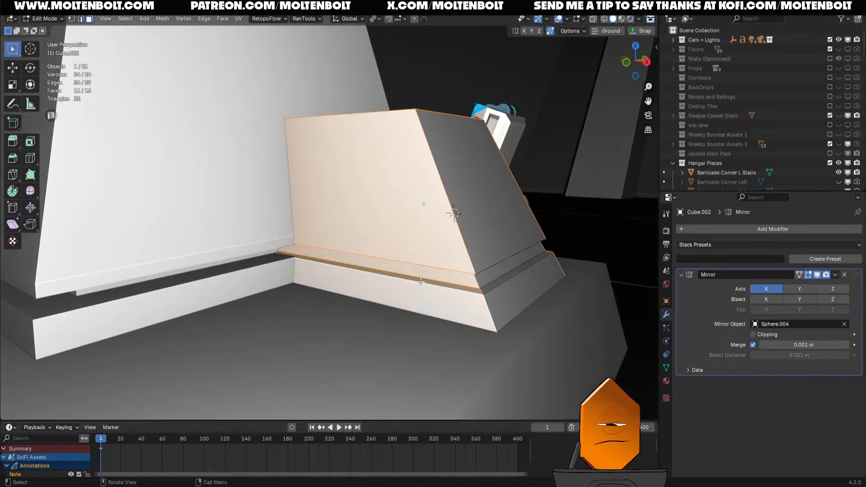
click(421, 282)
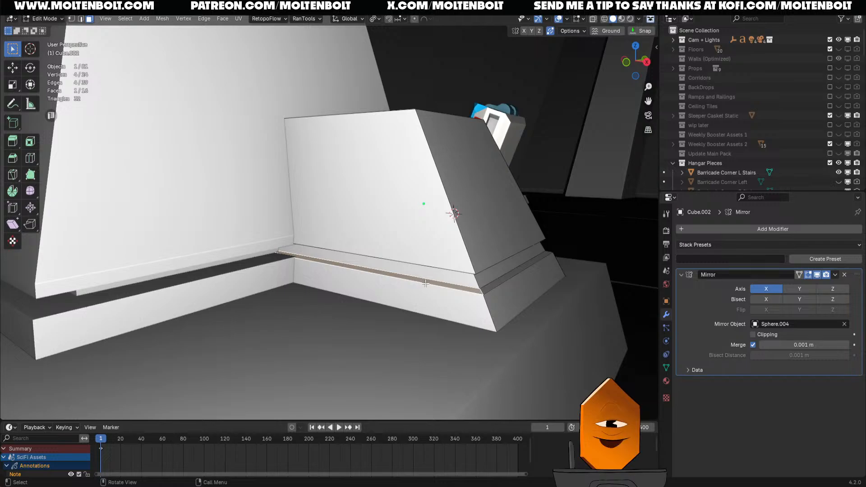
click(559, 157)
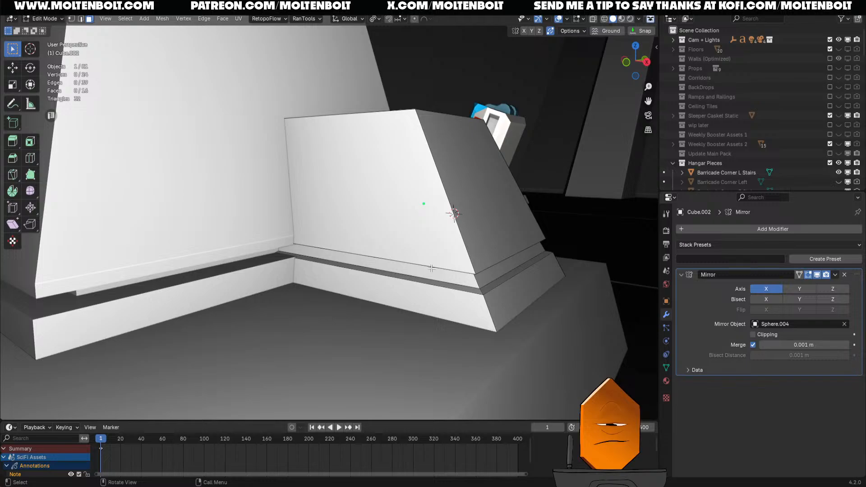
- Select the loop of narrow ledge faces below the recessed band and lower it slightly along Z
middle_drag(432, 269, 399, 262)
scroll(402, 272, up, 2)
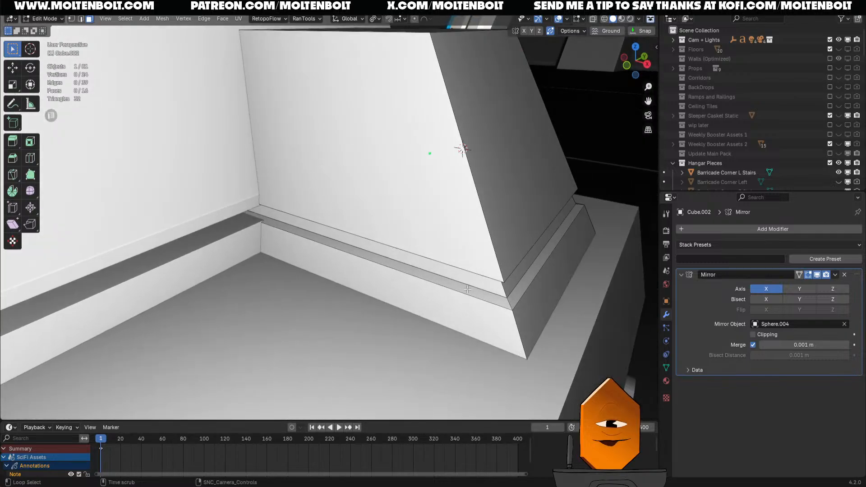
alt+click(508, 304)
middle_drag(508, 304, 526, 288)
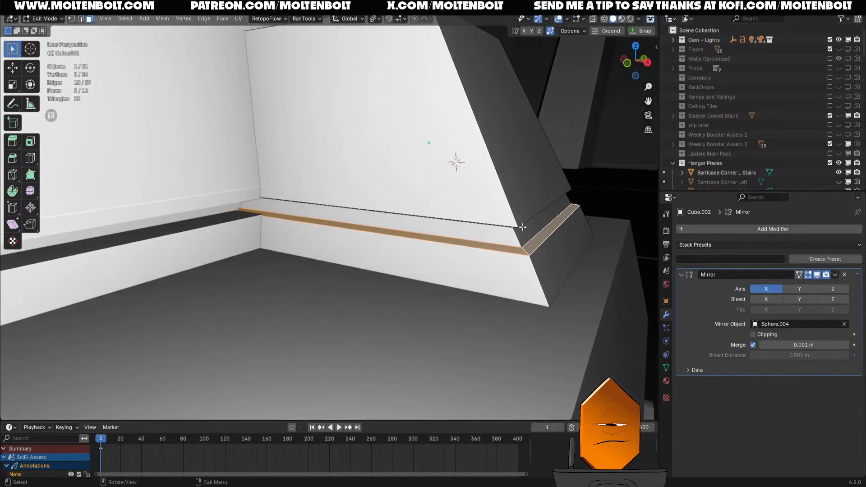
key(g)
key(z)
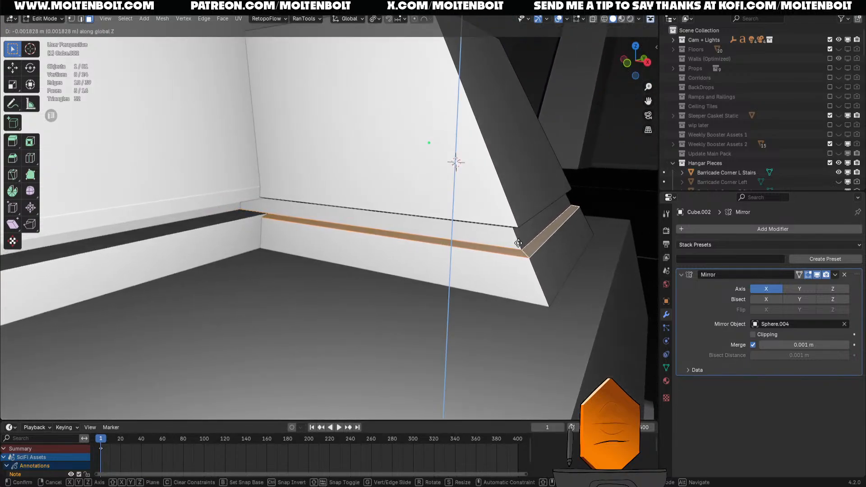
click(520, 247)
- Select the three upper outer edges of the block's base strip and raise them about 0.0023 m along Z
click(541, 267)
key(2)
click(520, 263)
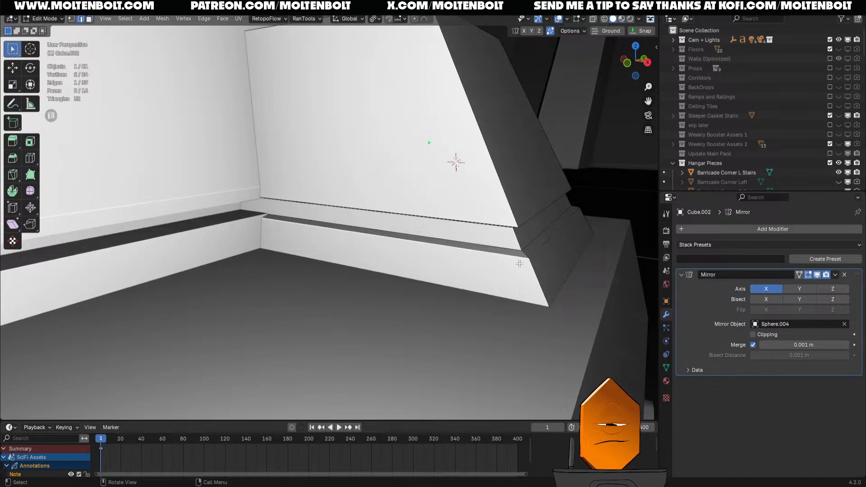
middle_drag(548, 266, 474, 315)
ctrl+click(454, 276)
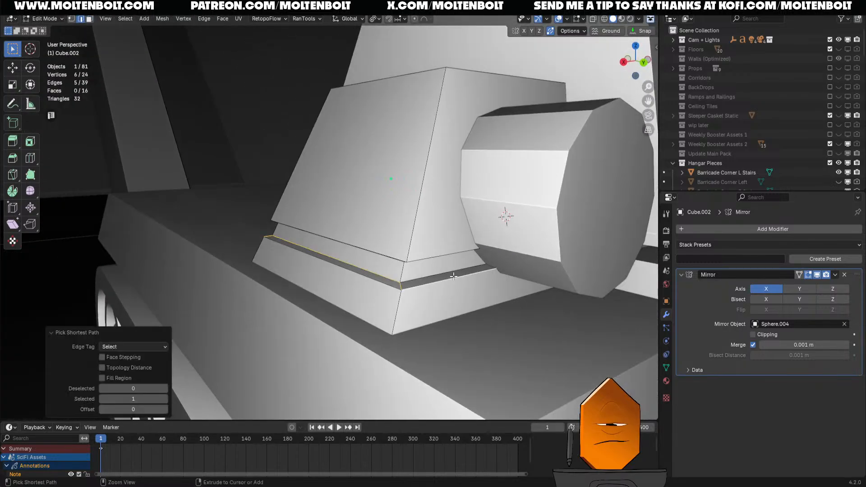
middle_drag(455, 275, 564, 270)
click(592, 230)
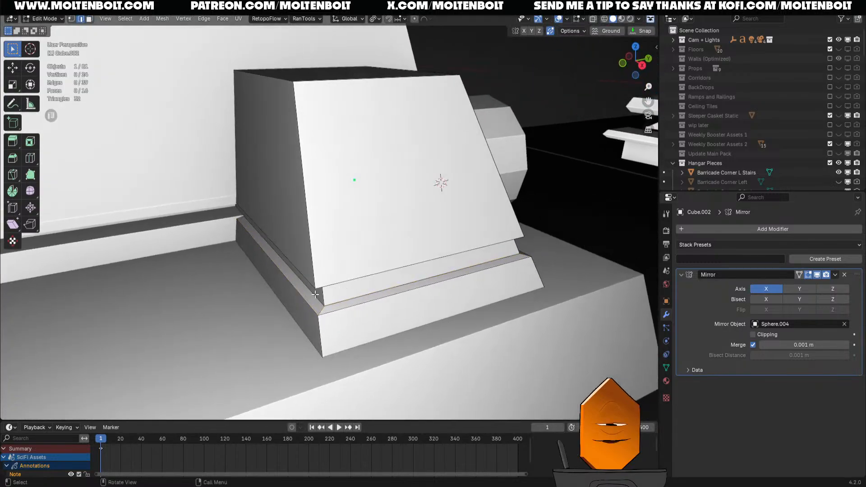
ctrl+click(331, 308)
middle_drag(343, 307, 401, 300)
click(569, 322)
ctrl+click(328, 301)
ctrl+click(401, 368)
middle_drag(401, 368, 433, 336)
key(g)
key(z)
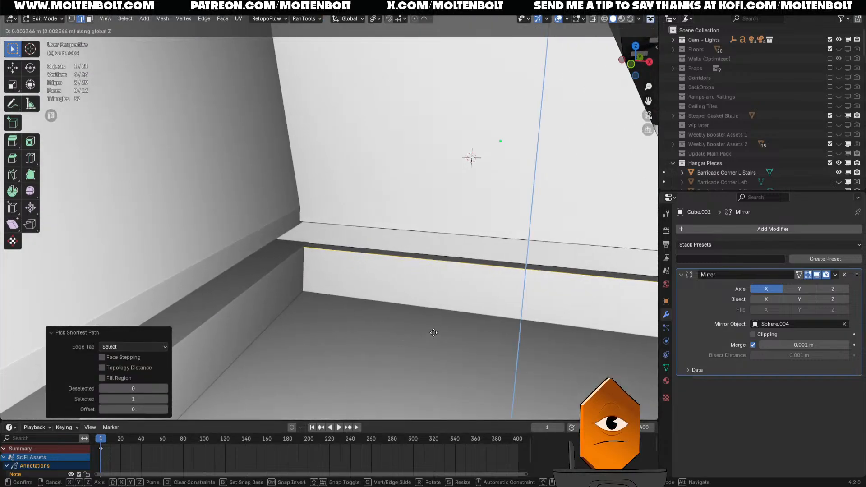
click(432, 332)
scroll(432, 329, down, 5)
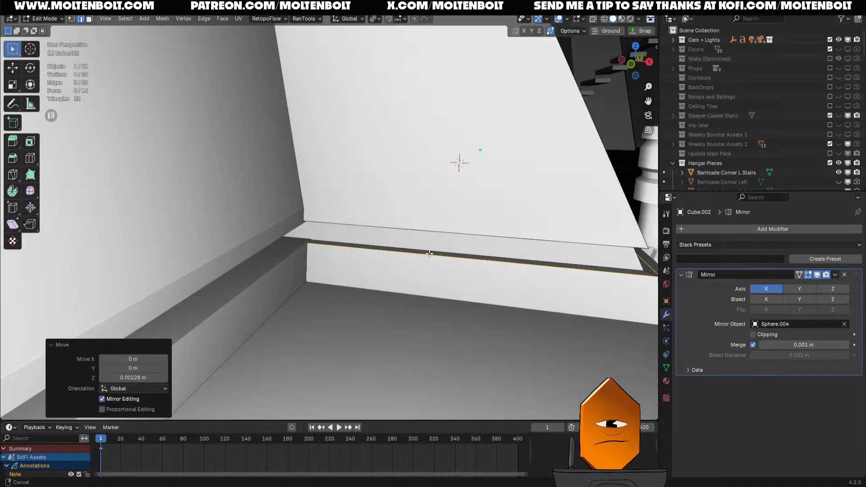
- Return to Object Mode and examine how the side block's recessed band meets the turret and hull
key(Tab)
scroll(474, 316, down, 4)
click(496, 307)
middle_drag(505, 302, 404, 300)
click(280, 261)
middle_drag(388, 253, 279, 267)
scroll(284, 232, up, 4)
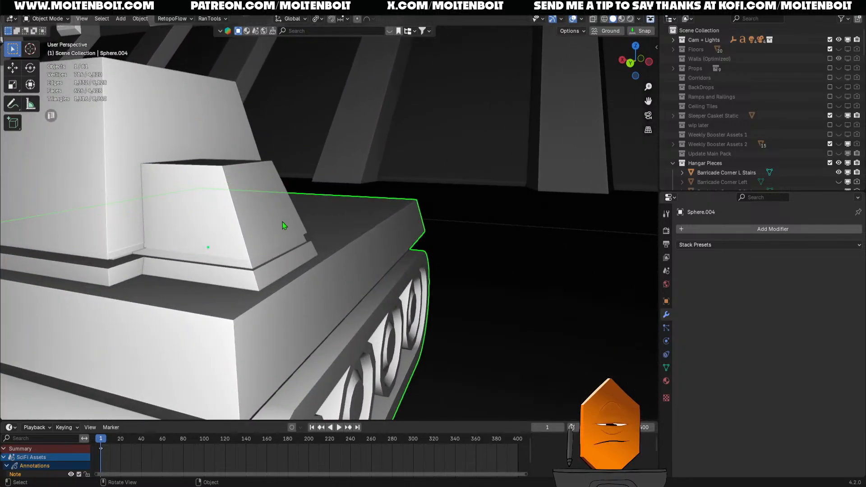
middle_drag(282, 222, 432, 239)
click(353, 237)
key(Delete)
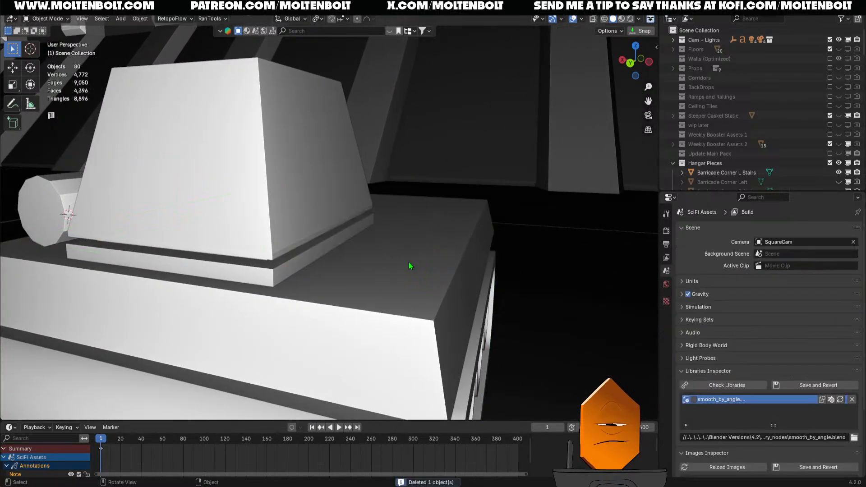
key(ctrl+z)
- Undo the side block's band edits back to its plain shape without loop cuts and return to Object Mode
key(Tab)
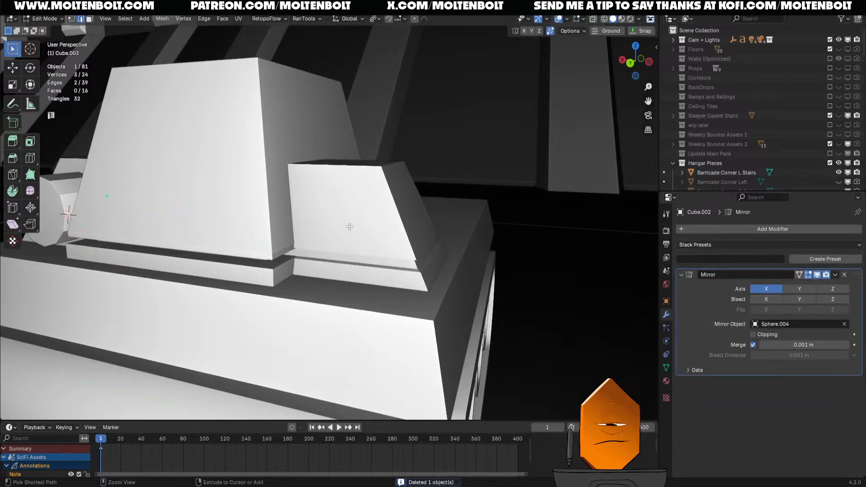
key(3)
key(ctrl+z)
key(ctrl+z)
key(ctrl+z)
key(ctrl+z)
key(ctrl+z)
middle_drag(350, 228, 327, 311)
key(Tab)
- Select the cylinder on the small side block's end face and save the file
shift+middle_drag(289, 285, 327, 314)
scroll(327, 313, up, 2)
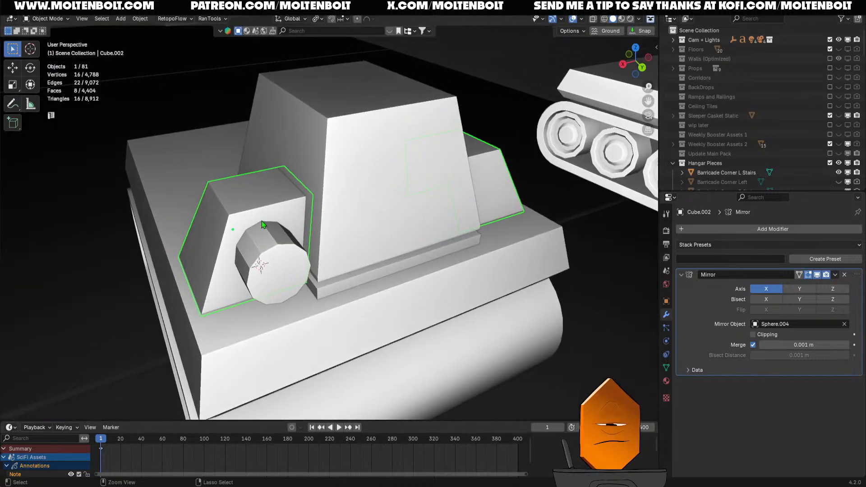
click(275, 267)
key(ctrl+s)
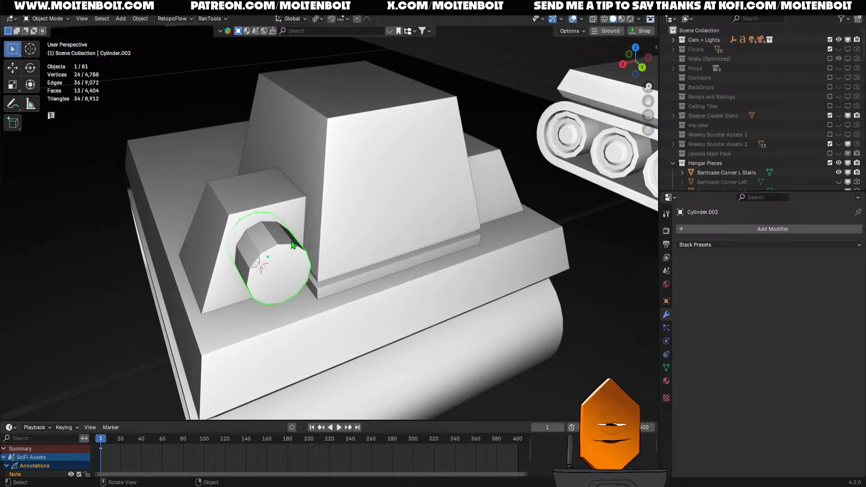
- Examine the tank's hull, turret and side block cylinder up close and from several angles
middle_drag(294, 245, 384, 282)
click(493, 335)
middle_drag(469, 329, 336, 342)
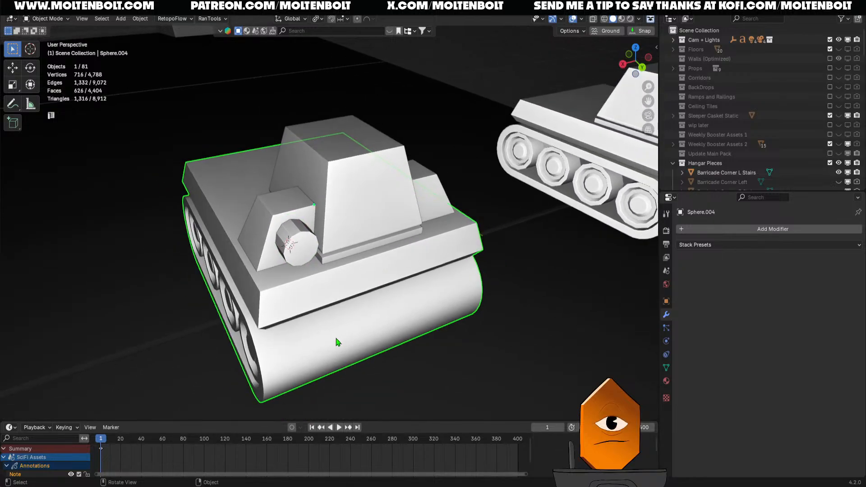
click(529, 342)
click(418, 280)
middle_drag(456, 326, 494, 293)
click(521, 313)
click(495, 246)
key(KP_Decimal)
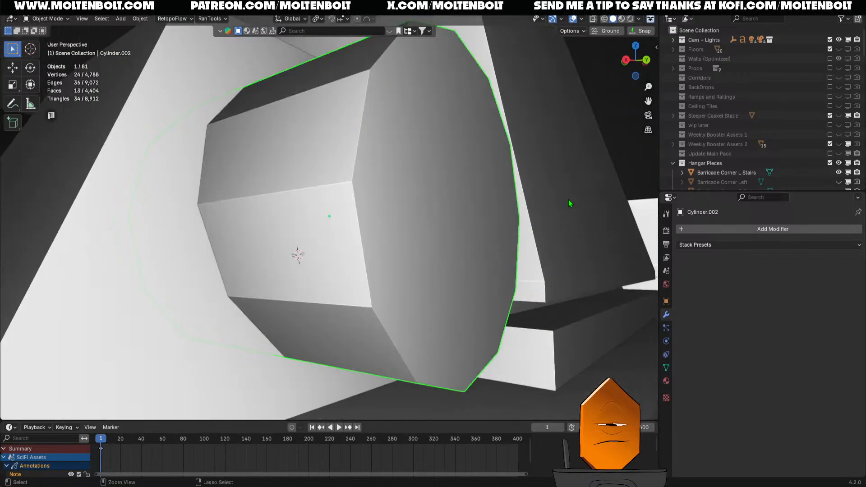
scroll(569, 200, down, 8)
middle_drag(486, 187, 373, 251)
click(434, 129)
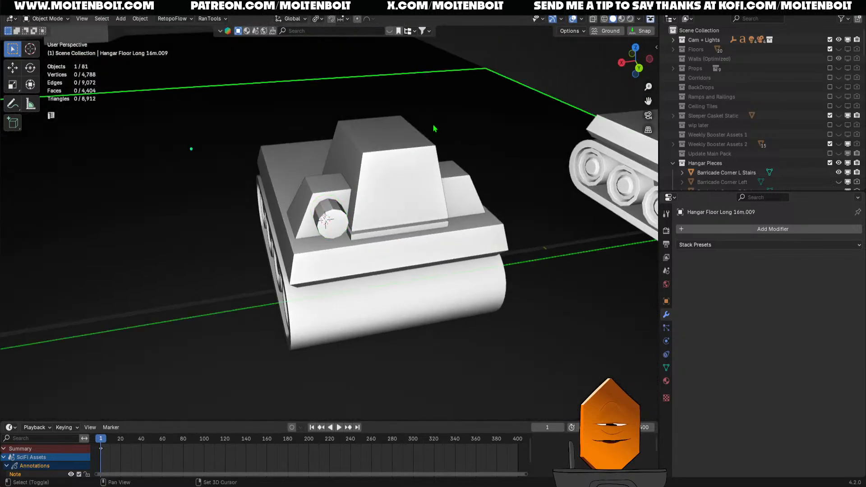
middle_drag(434, 129, 401, 181)
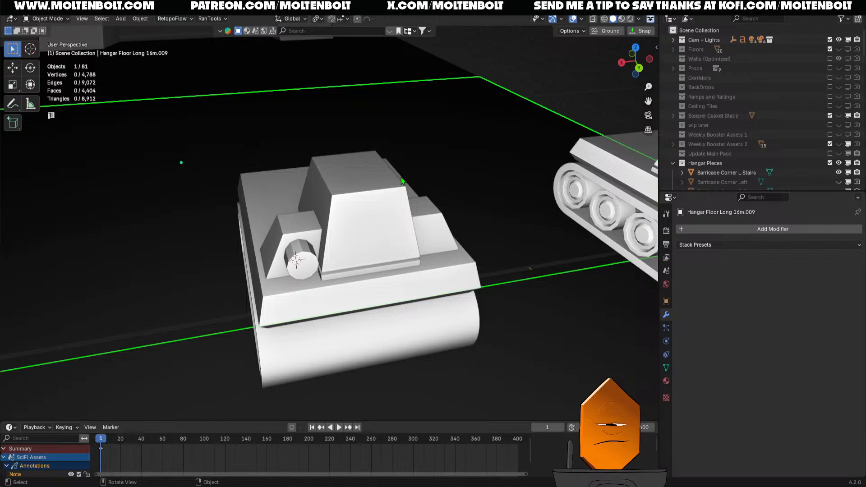
click(391, 224)
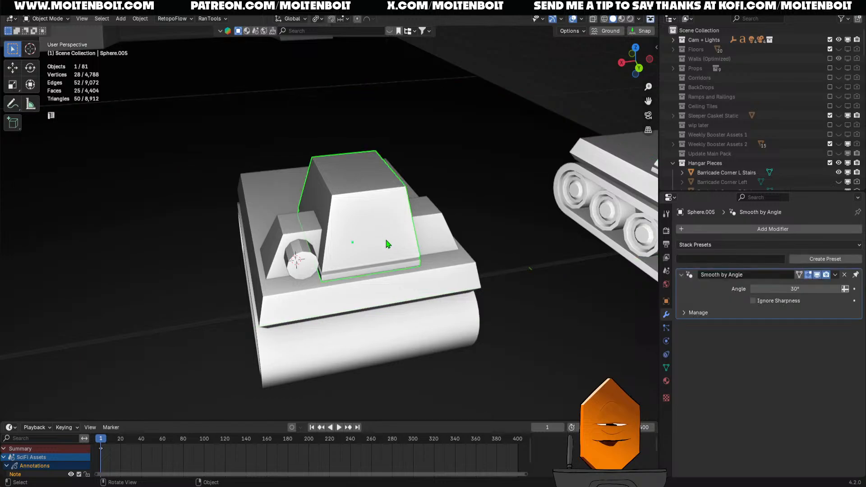
middle_drag(389, 243, 305, 221)
shift+middle_drag(304, 221, 348, 266)
drag(327, 242, 331, 245)
key(Tab)
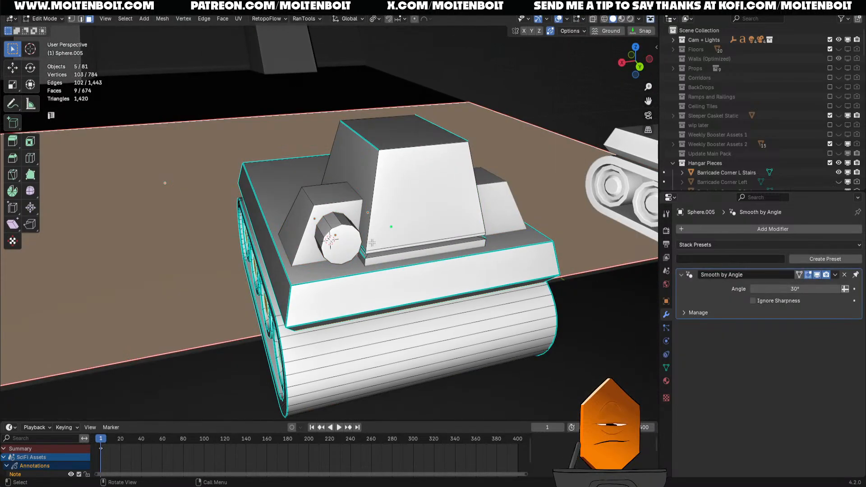
key(Tab)
- Inset the end face of the side block's cylinder and extrude it about 0.041 m inward to form a recess
click(348, 249)
key(Tab)
scroll(339, 241, up, 4)
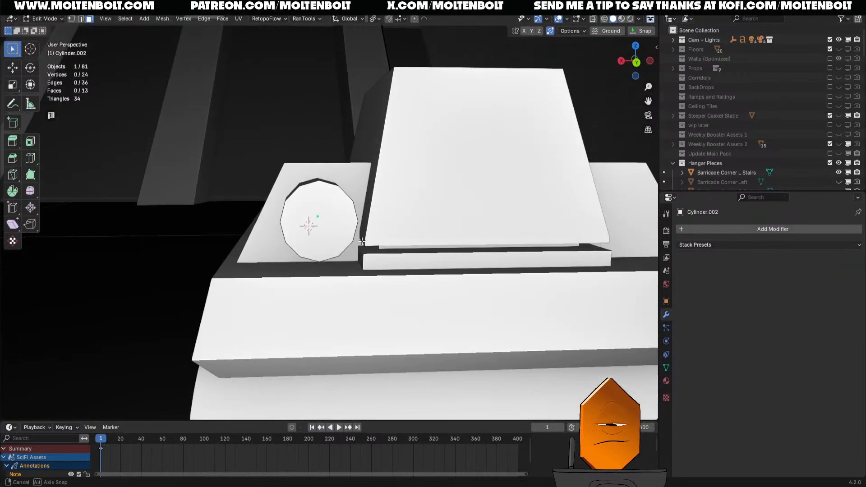
key(i)
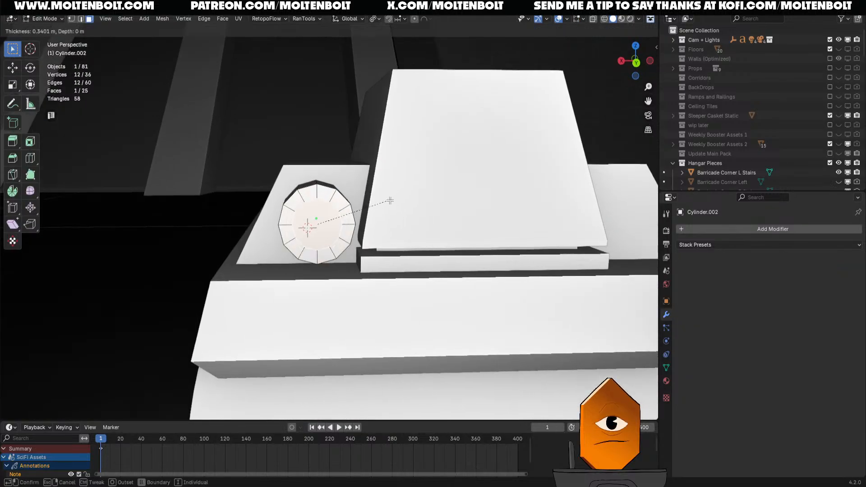
click(393, 197)
middle_drag(393, 197, 408, 243)
key(e)
click(455, 246)
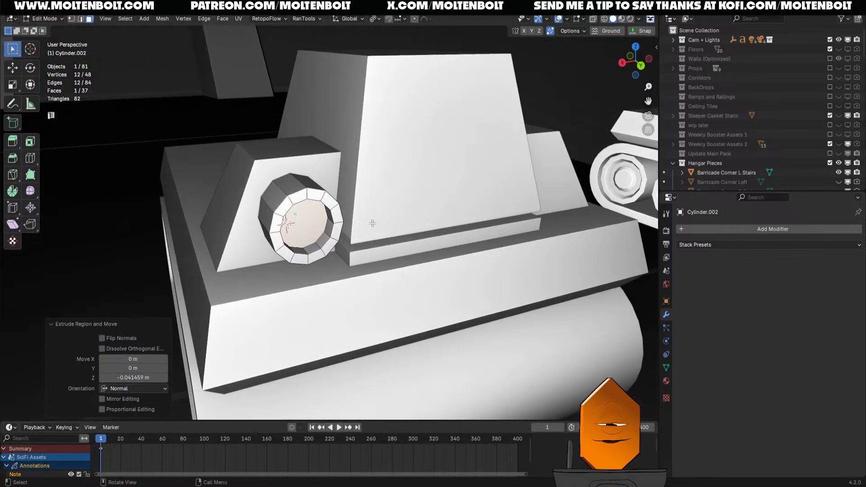
key(Tab)
- Add a Mirror modifier on the X axis to the cylinder with the turret, Sphere.005, as mirror object
scroll(314, 250, down, 2)
middle_drag(313, 252, 486, 311)
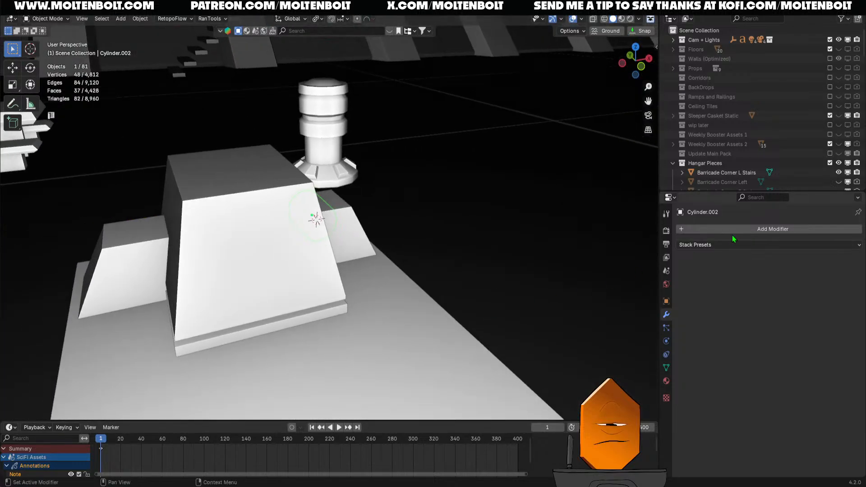
click(736, 229)
click(758, 245)
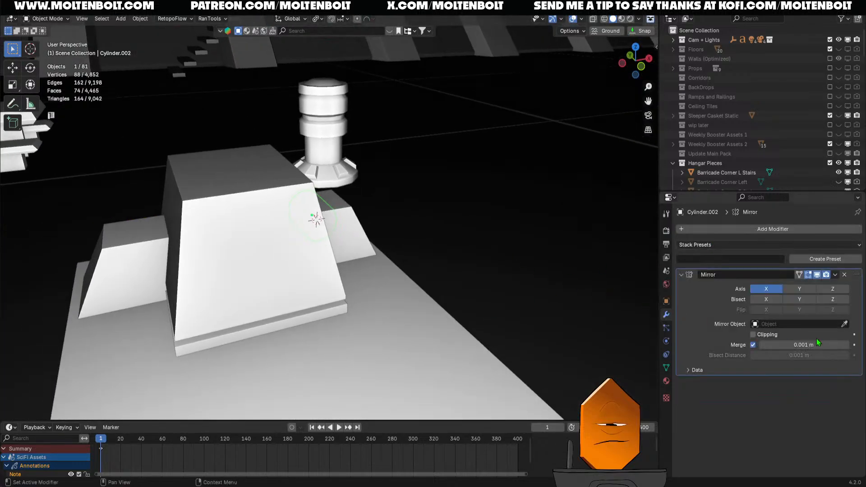
click(845, 324)
mouse_move(502, 273)
middle_down()
mouse_move(509, 267)
mouse_move(502, 281)
middle_up()
key(ctrl+Tab)
click(243, 238)
- Apply all transforms to the turret and set its origin to its geometry
key(q)
click(222, 283)
key(q)
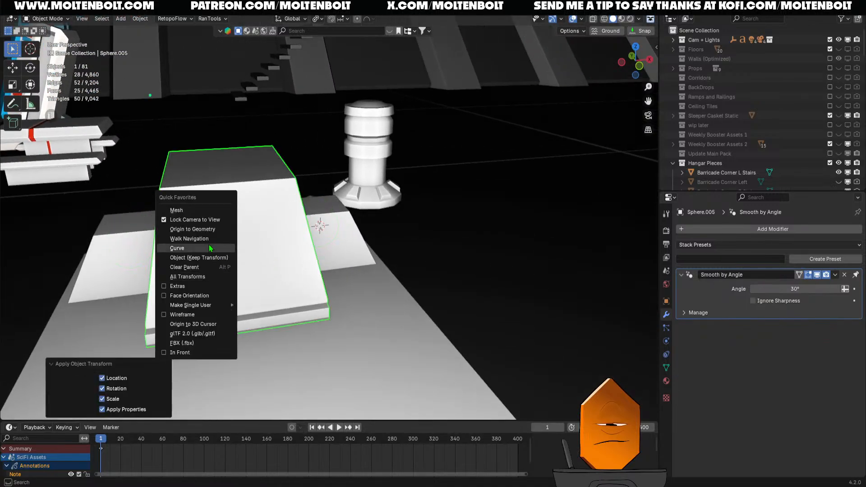
click(211, 236)
click(496, 243)
- Select the tank's hull and save the file
middle_drag(497, 242, 315, 253)
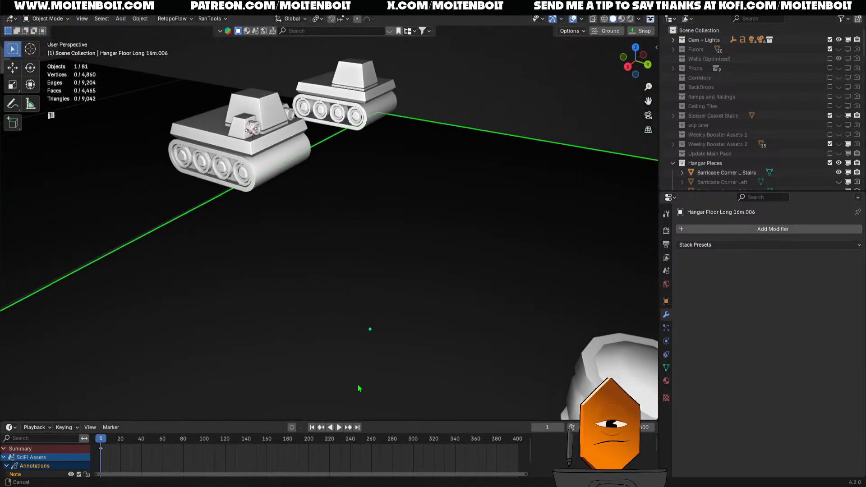
click(263, 148)
key(KP_Decimal)
ctrl+middle_drag(336, 139, 436, 202)
key(ctrl+s)
- Select the turret, side blocks and cylinders together and raise them about 0.34 m along Z above the hull
middle_drag(410, 236, 315, 240)
ctrl+middle_drag(316, 239, 397, 195)
drag(285, 102, 463, 171)
middle_drag(464, 171, 288, 181)
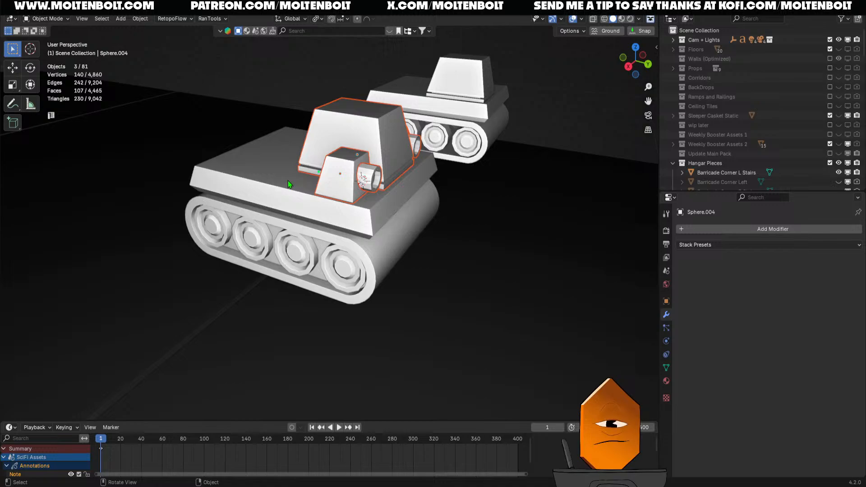
key(g)
key(z)
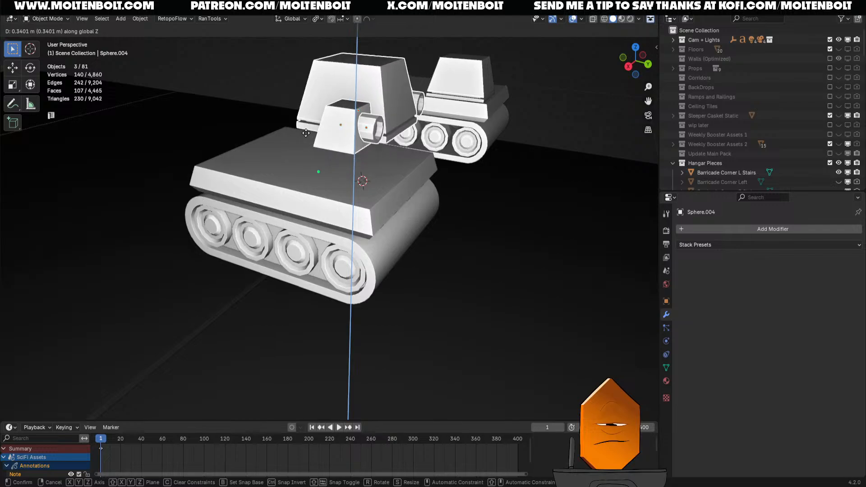
click(288, 135)
- Raise the hull's top face about 0.11 m along Z to make the upper hull taller
click(321, 162)
key(Tab)
click(306, 162)
key(g)
key(x)
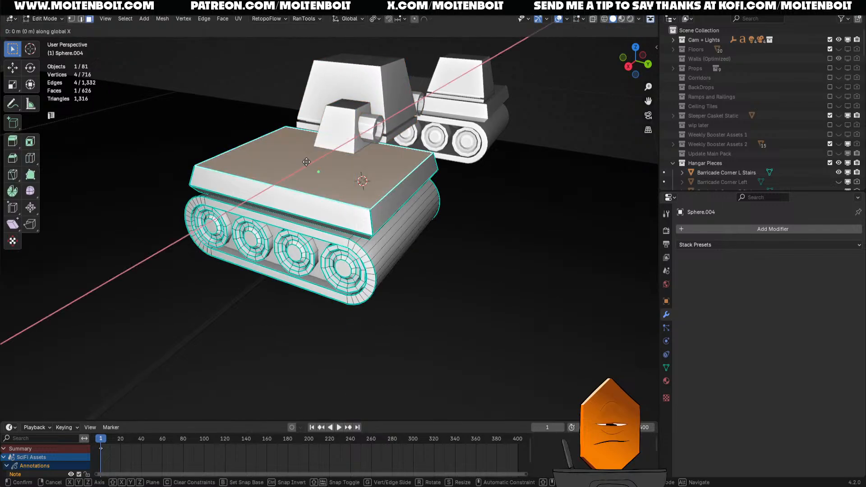
key(z)
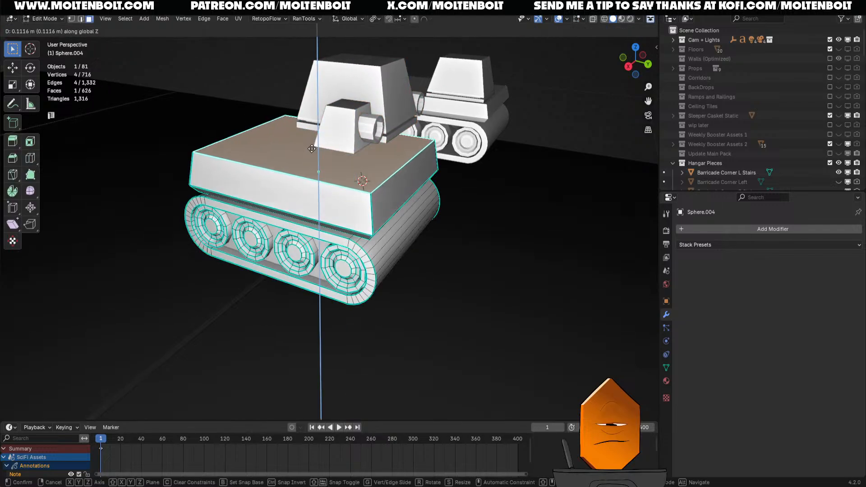
click(311, 148)
middle_drag(312, 148, 347, 171)
key(Tab)
- Delete the other tank standing behind the one being modelled
drag(327, 92, 482, 191)
key(Delete)
middle_drag(479, 191, 391, 234)
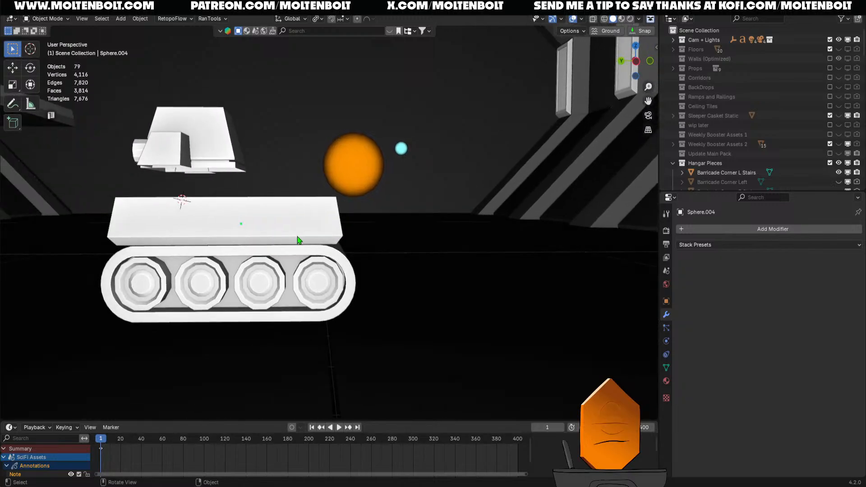
- Select the turret, side blocks and cylinders and lower them about 0.23 m along Z onto the hull's top
shift+middle_drag(300, 242, 401, 222)
middle_drag(258, 143, 258, 168)
middle_drag(279, 135, 217, 147)
drag(207, 91, 285, 147)
middle_drag(286, 147, 284, 166)
key(g)
key(z)
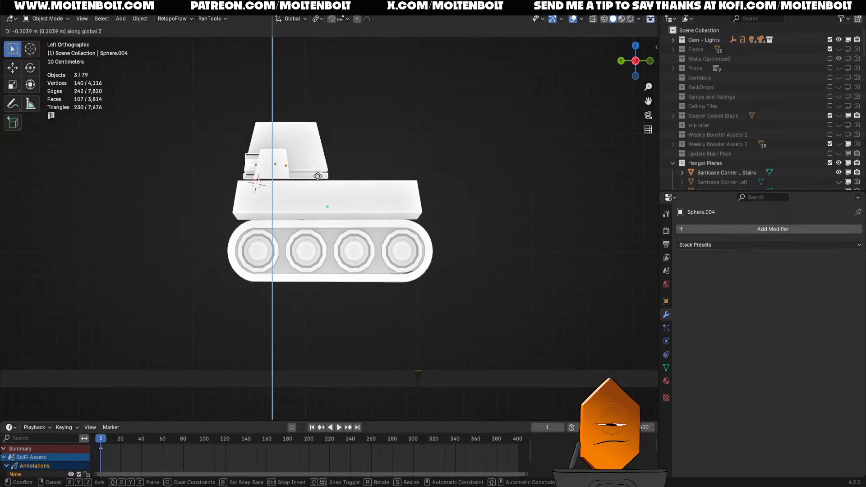
click(322, 183)
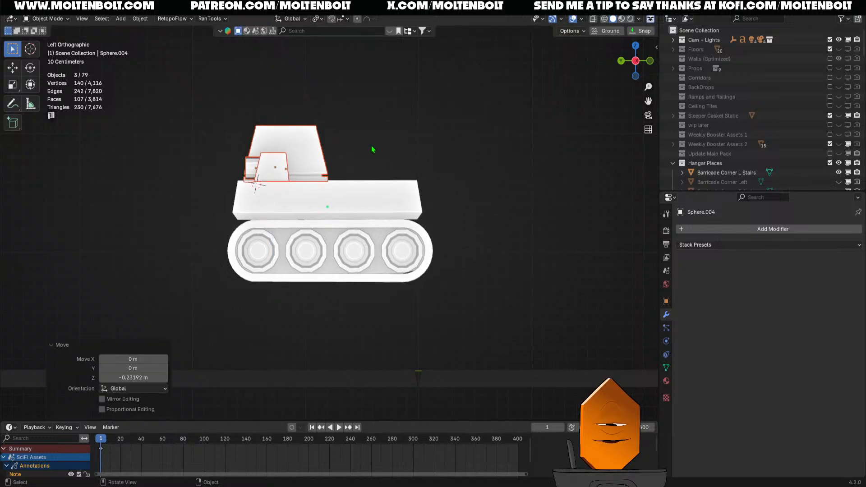
- Examine the proportions of the taller hull and the seated turret from the front and side
middle_drag(373, 149, 322, 270)
scroll(409, 221, up, 5)
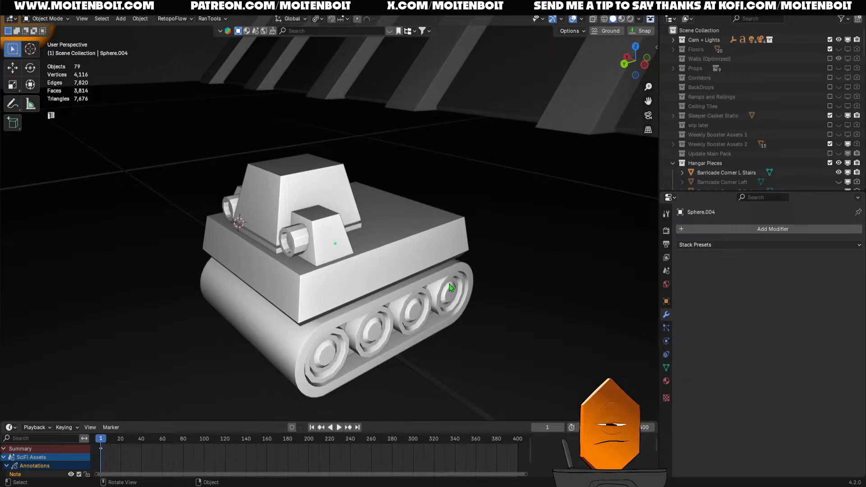
click(408, 276)
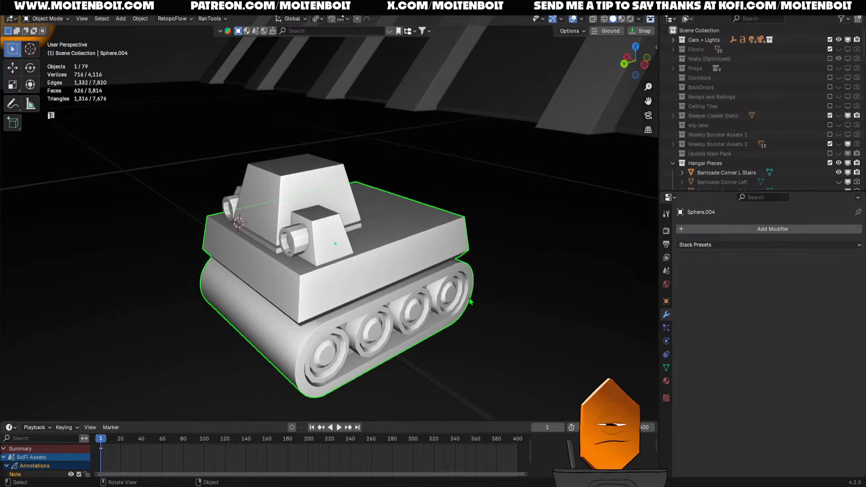
scroll(435, 231, down, 1)
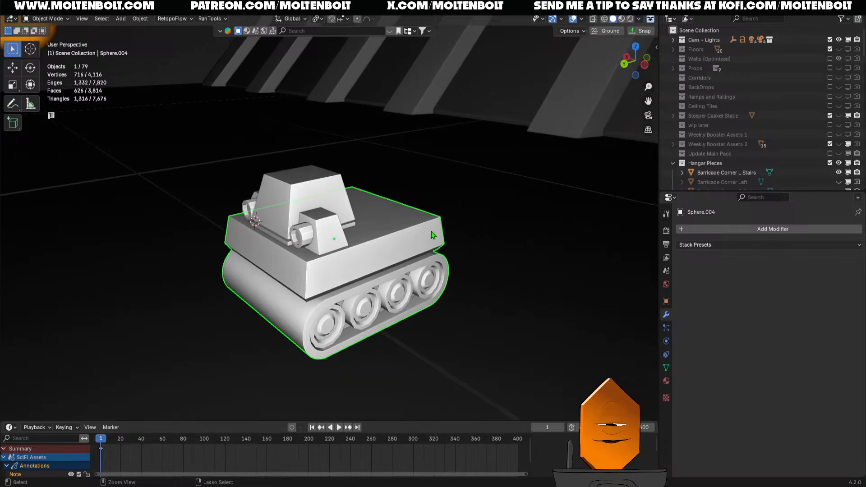
middle_drag(433, 234, 367, 227)
click(344, 121)
scroll(372, 205, up, 1)
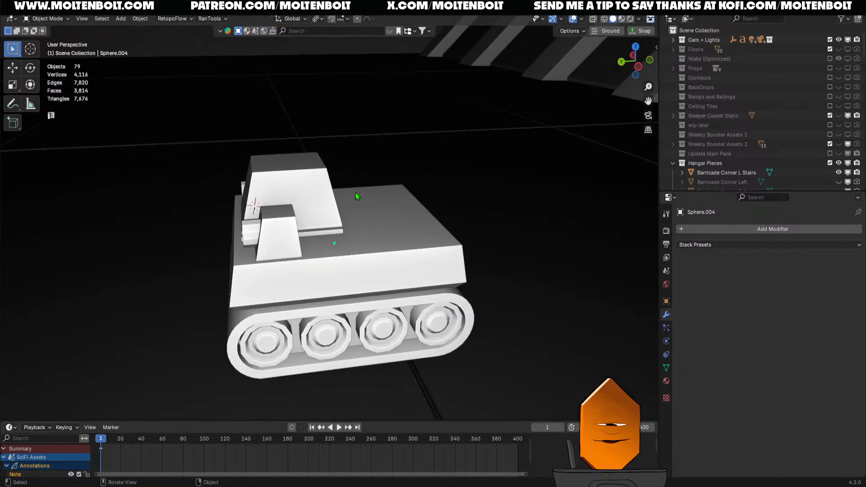
- Select the outer front rim loop of the mirrored cylinder and move it slightly back along Y to chamfer the end
middle_drag(355, 193, 342, 286)
scroll(376, 227, up, 2)
click(333, 251)
key(Tab)
key(2)
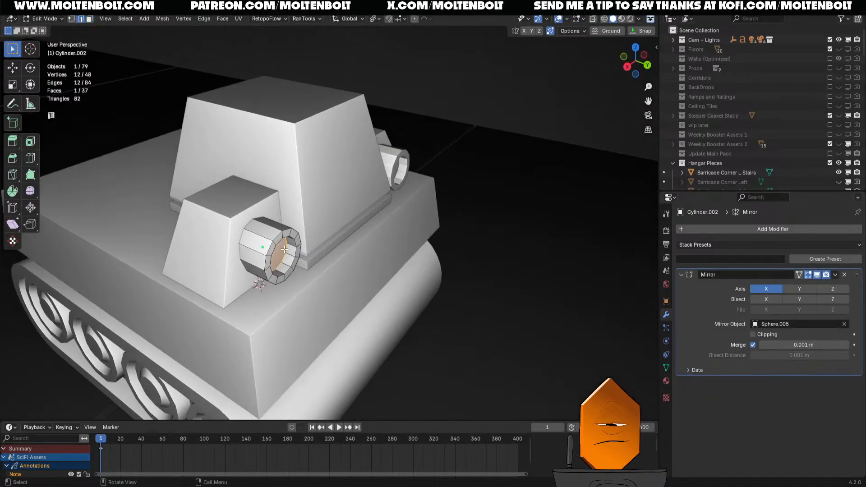
alt+click(279, 241)
click(518, 276)
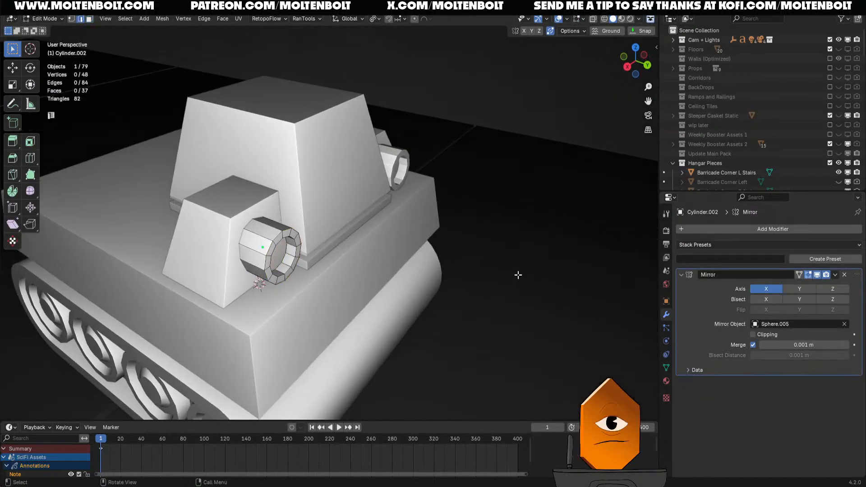
key(ctrl+z)
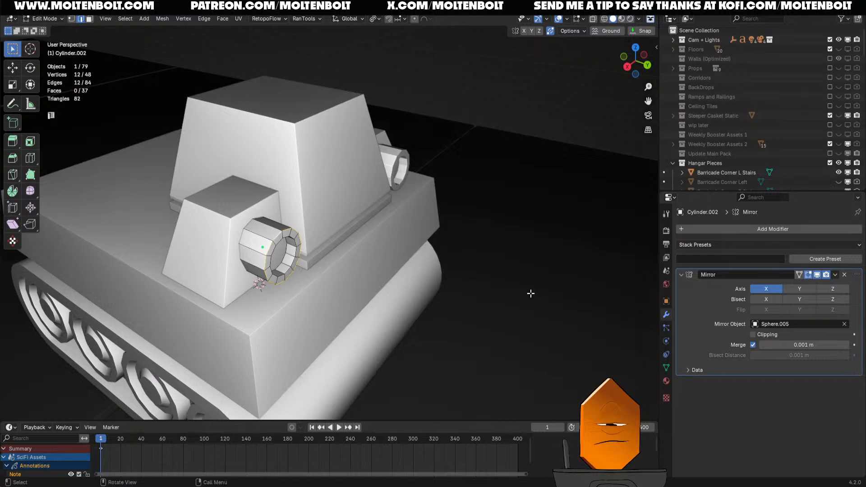
key(g)
key(y)
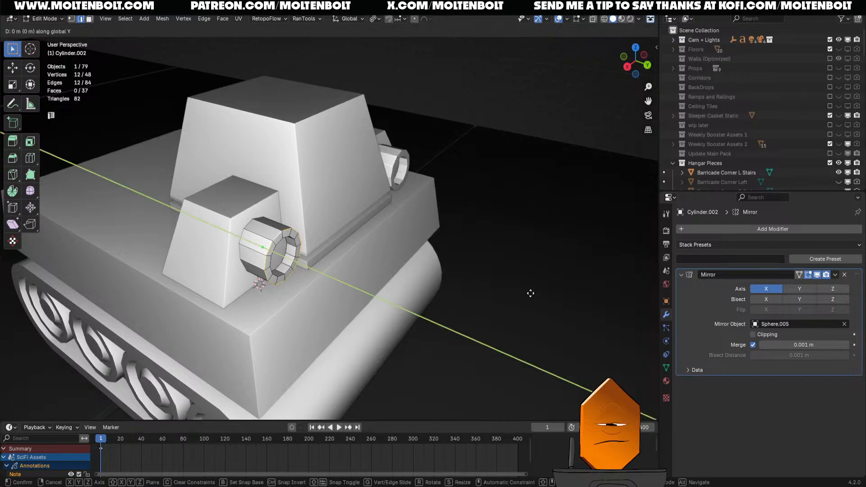
click(525, 296)
key(Tab)
- Examine the tank and its chamfered mirrored cylinders from the side, above and front
middle_drag(456, 284, 287, 266)
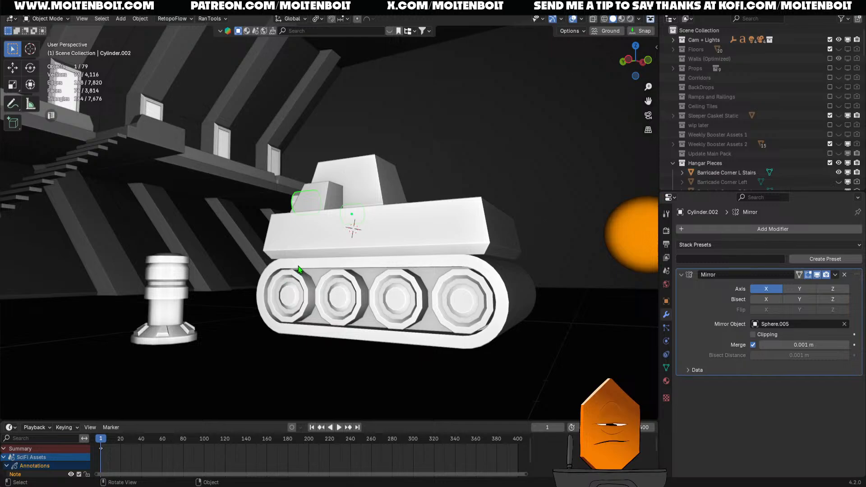
middle_drag(298, 269, 318, 337)
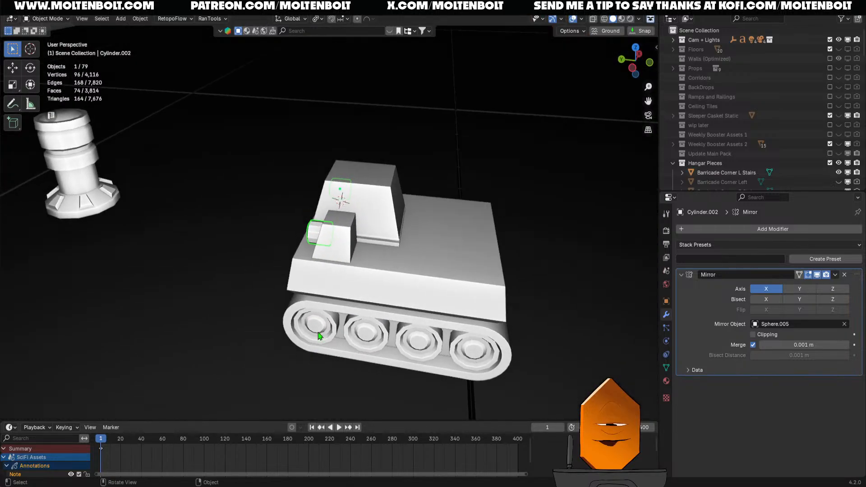
middle_drag(312, 285, 390, 285)
mouse_move(374, 338)
ctrl+middle_down()
mouse_move(397, 275)
mouse_move(383, 327)
ctrl+middle_up()
ctrl+middle_drag(389, 298, 361, 254)
middle_drag(224, 253, 243, 270)
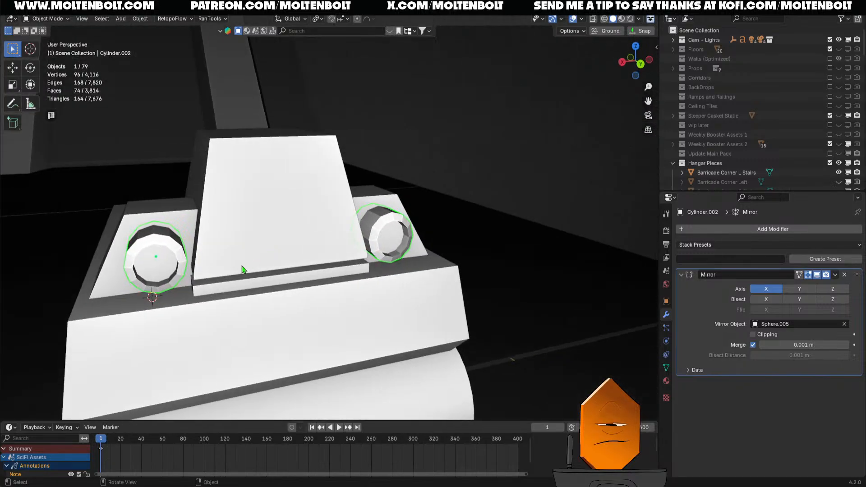
middle_drag(181, 274, 245, 254)
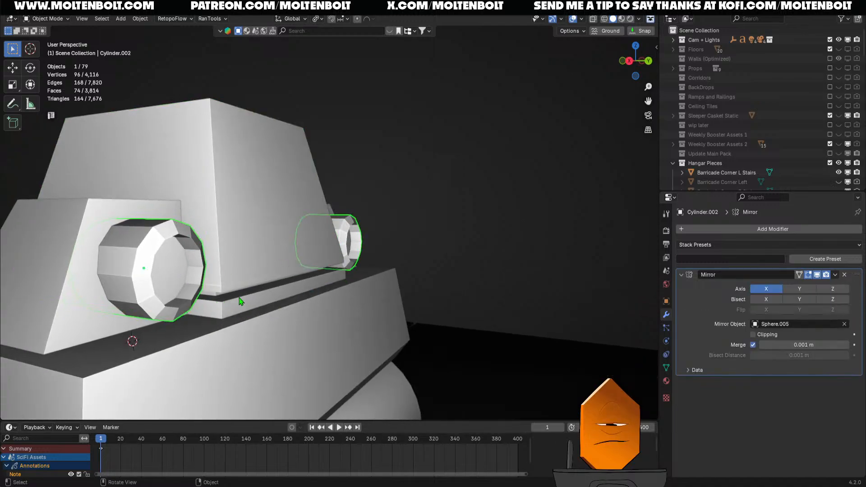
click(417, 206)
click(348, 223)
middle_drag(441, 223, 453, 216)
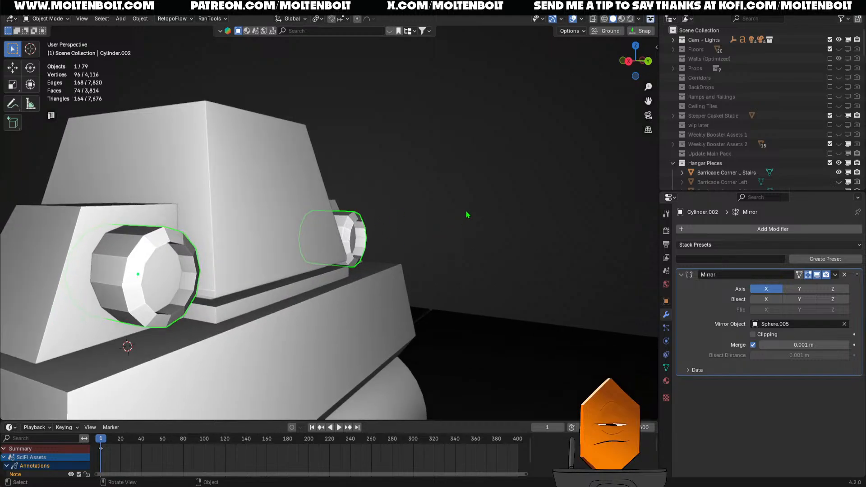
click(502, 206)
click(359, 227)
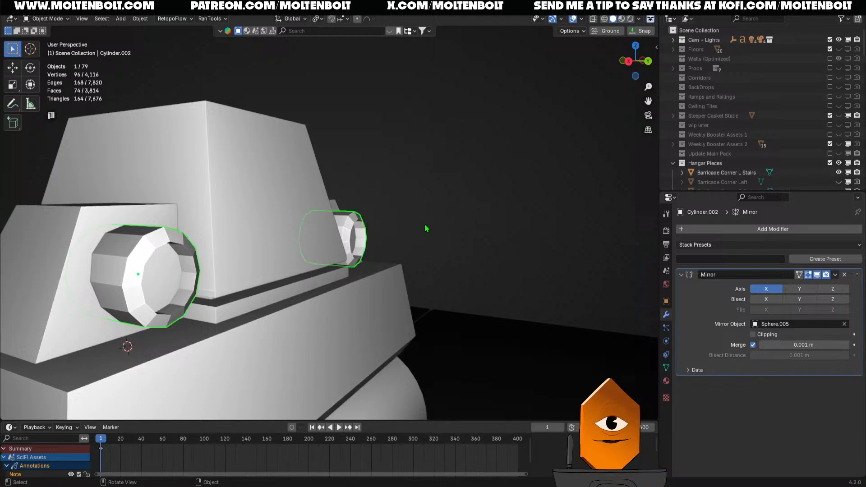
click(439, 218)
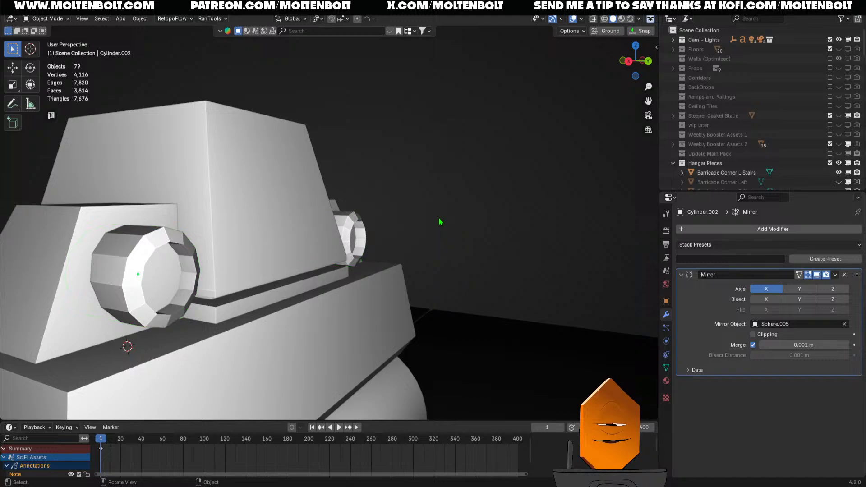
- Examine the chamfered ends and recessed faces of the mirrored cylinders up close
mouse_move(440, 217)
middle_down()
mouse_move(413, 204)
mouse_move(434, 205)
middle_up()
click(136, 238)
click(435, 205)
click(351, 243)
click(466, 213)
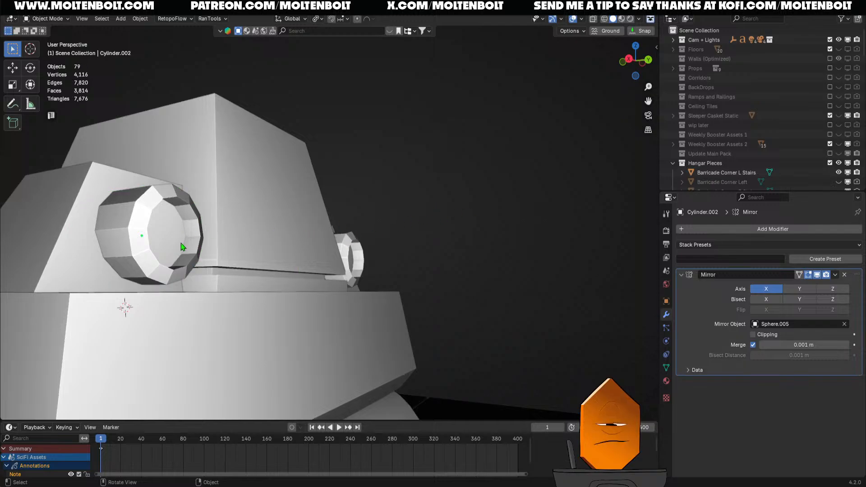
click(185, 241)
key(Tab)
shift+middle_drag(302, 228, 361, 244)
scroll(317, 319, down, 3)
scroll(271, 257, up, 3)
key(Tab)
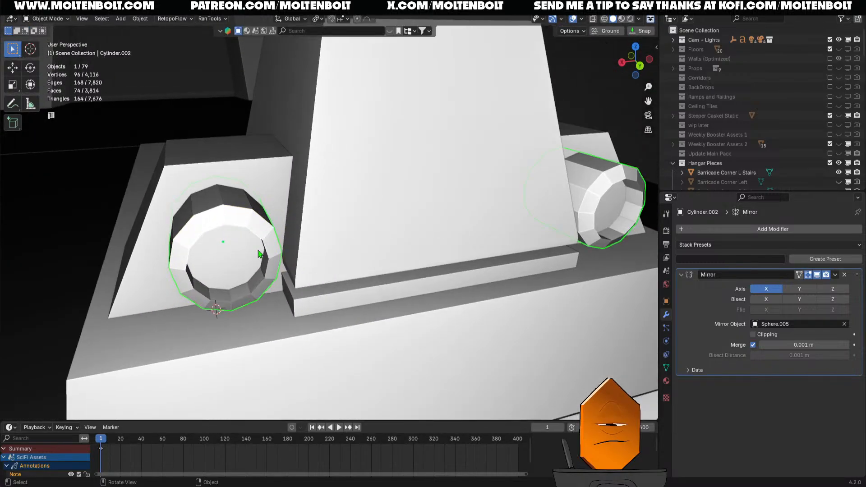
- Apply Shade Auto Smooth with a 30° angle to the mirrored cylinders
scroll(259, 254, down, 3)
right_click(276, 232)
click(277, 231)
scroll(391, 277, up, 2)
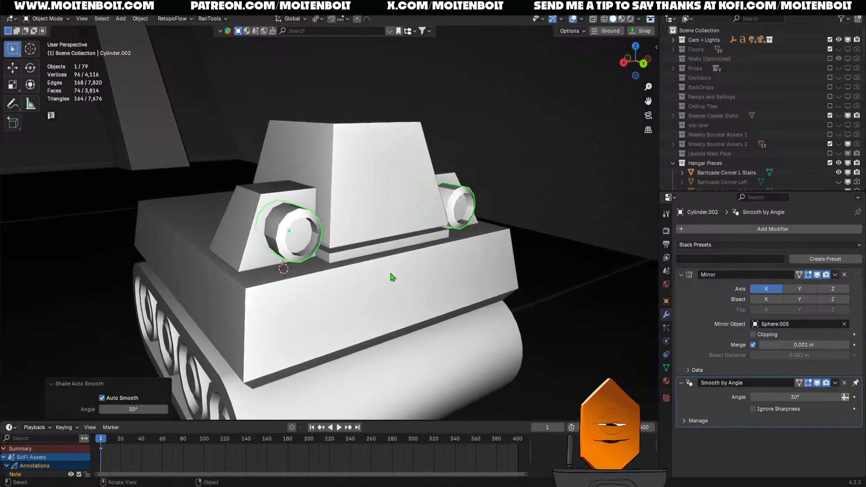
- Examine the cylinders, side blocks and turret from the front, the side and above
middle_drag(391, 277, 353, 294)
scroll(425, 294, down, 2)
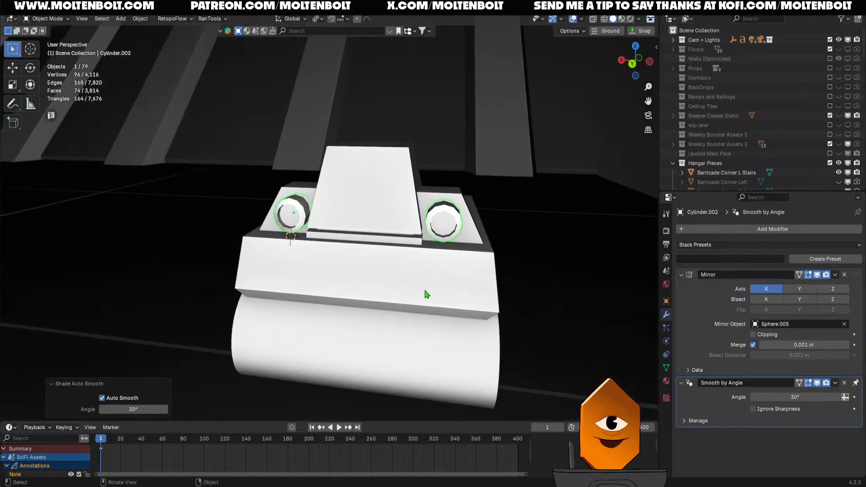
middle_drag(425, 295, 401, 294)
scroll(400, 294, down, 2)
click(455, 274)
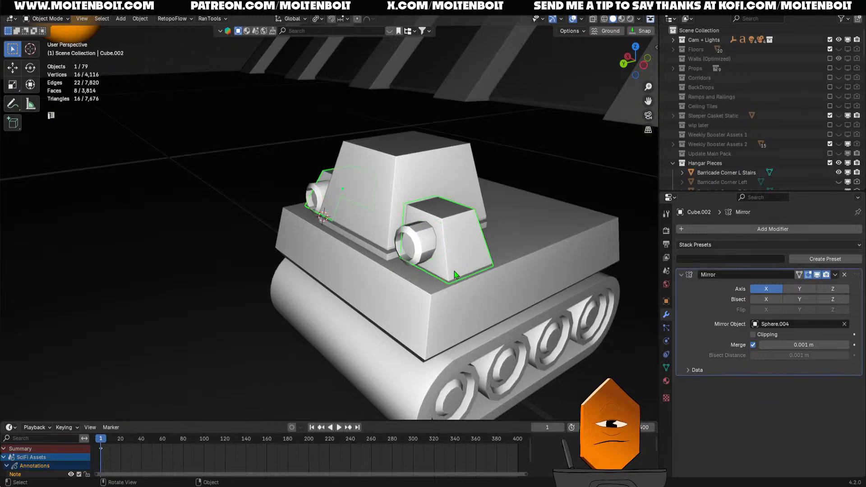
key(slash)
middle_drag(451, 313, 491, 280)
key(slash)
click(145, 228)
middle_drag(145, 228, 391, 270)
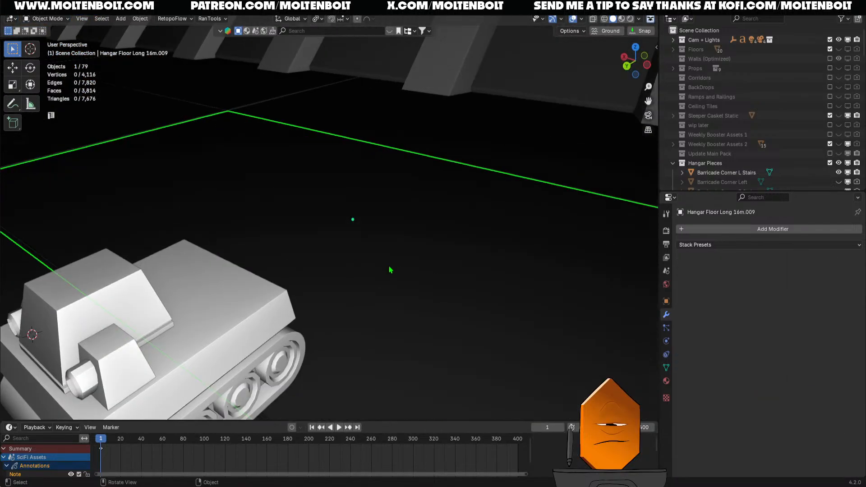
click(129, 286)
middle_drag(253, 246, 343, 212)
scroll(311, 266, up, 2)
middle_drag(289, 292, 173, 300)
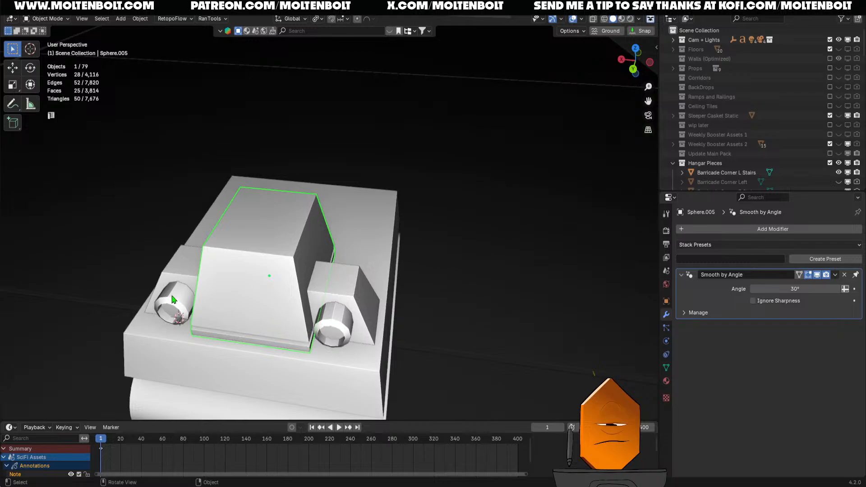
- Reapply Shade Auto Smooth to the mirrored cylinders and set the Smooth by Angle modifier to 36°
click(172, 300)
right_click(172, 299)
click(171, 288)
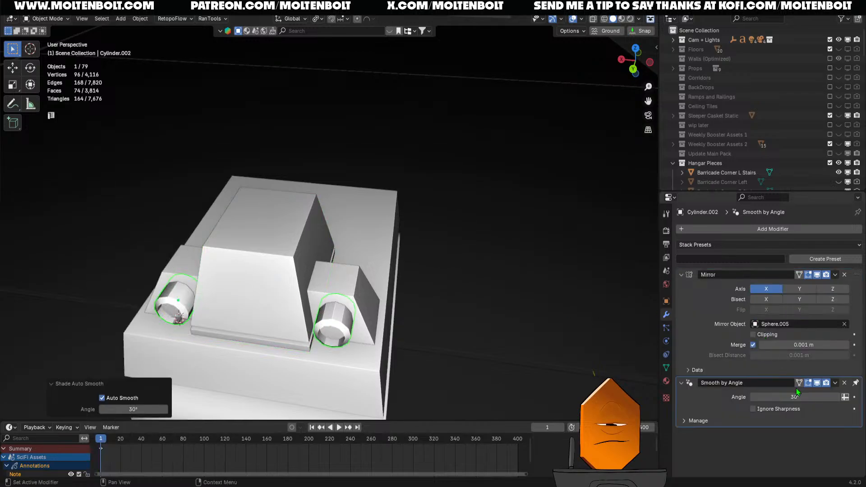
mouse_move(790, 397)
mouse_down()
mouse_move(807, 398)
mouse_move(791, 398)
mouse_up()
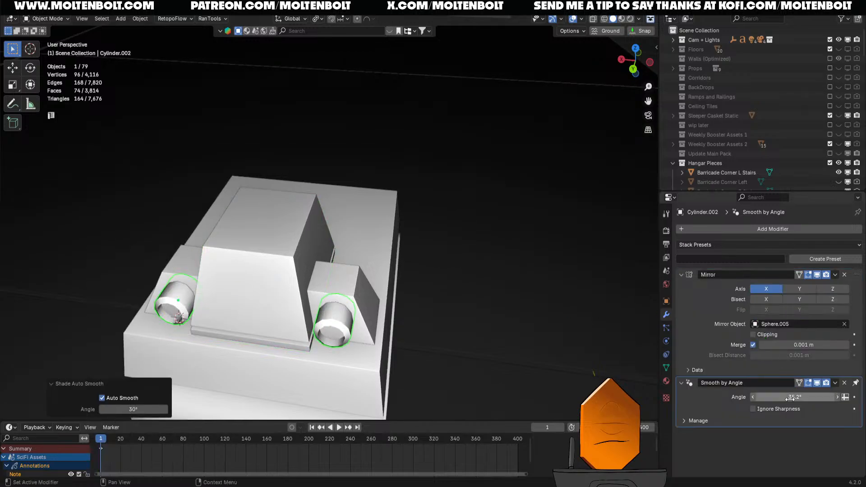
click(791, 397)
text(36)
key(Return)
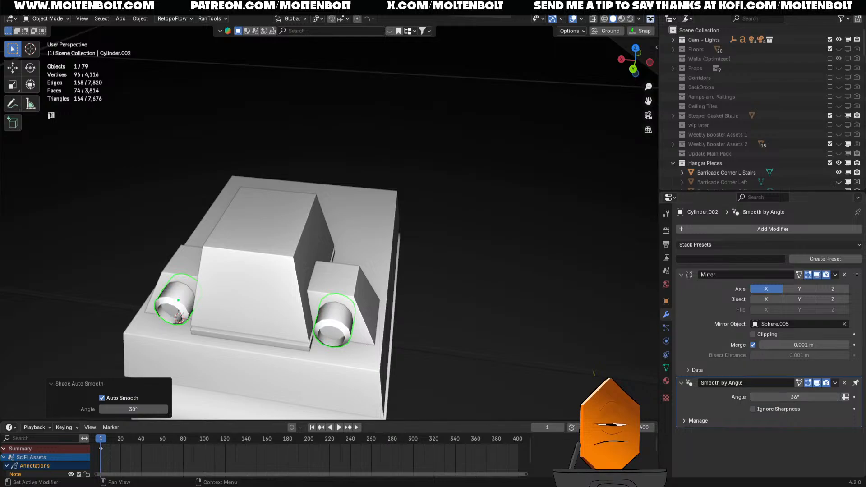
- Apply the cylinders' Mirror modifier and Smooth by Angle modifier to the mesh
click(836, 275)
click(808, 286)
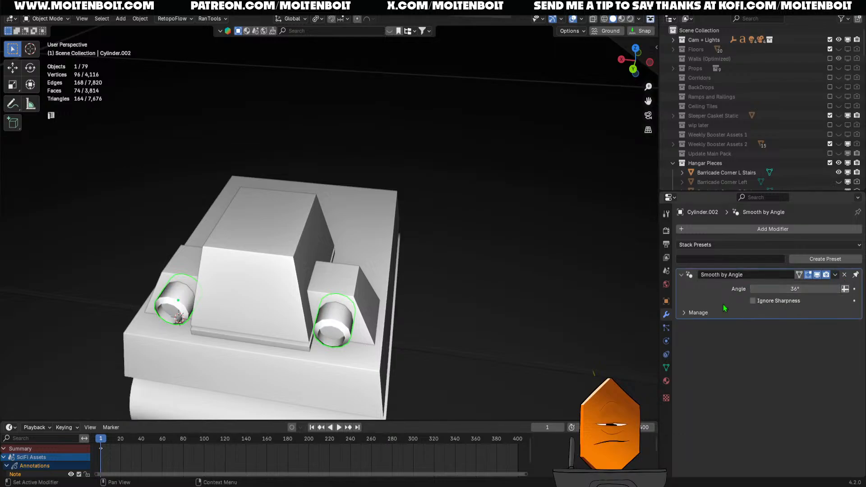
click(357, 321)
click(358, 321)
middle_drag(513, 337, 365, 290)
click(836, 276)
click(833, 286)
- Examine the tank's overall shape and proportions from the side and the front
click(493, 297)
click(66, 261)
key(KP_Decimal)
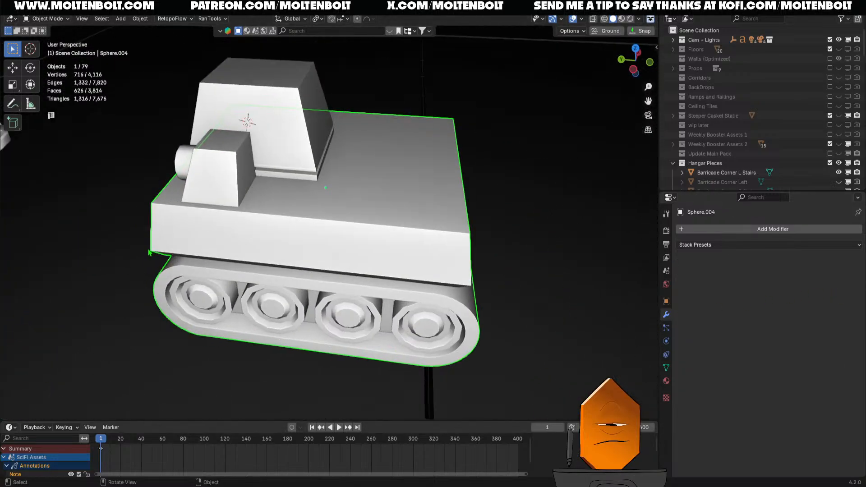
scroll(154, 254, down, 3)
shift+middle_drag(231, 280, 221, 143)
click(180, 95)
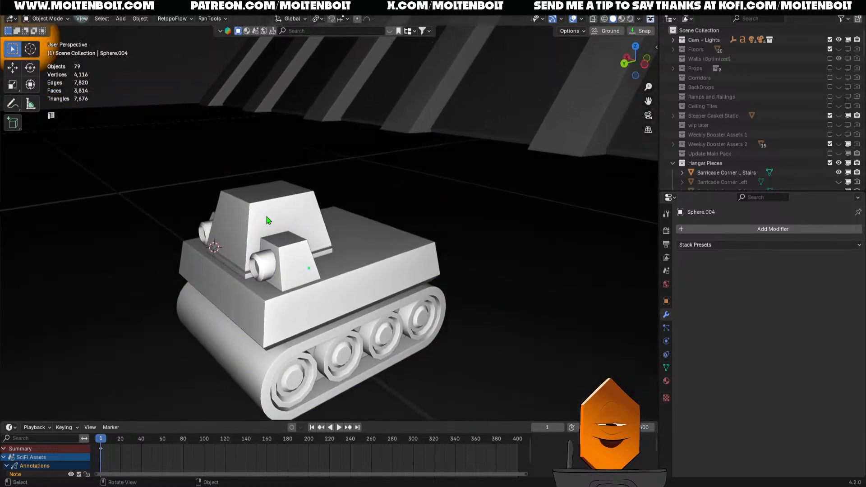
click(267, 218)
shift+middle_drag(317, 258, 292, 244)
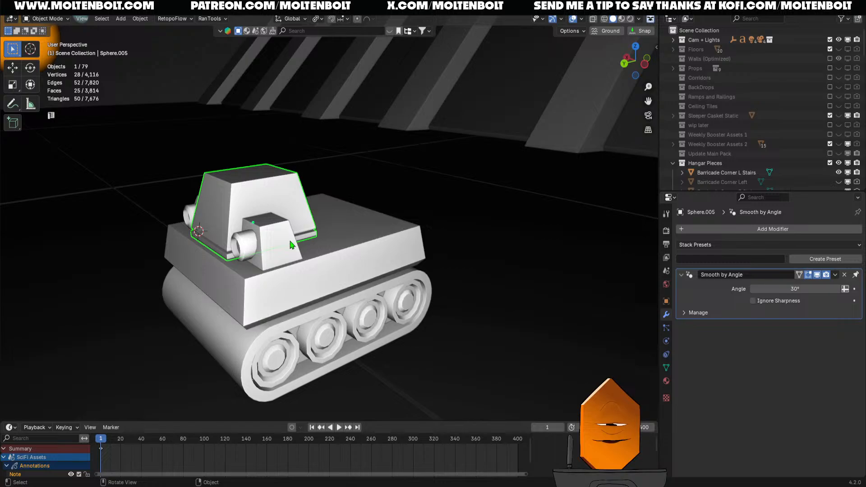
middle_drag(294, 267, 256, 271)
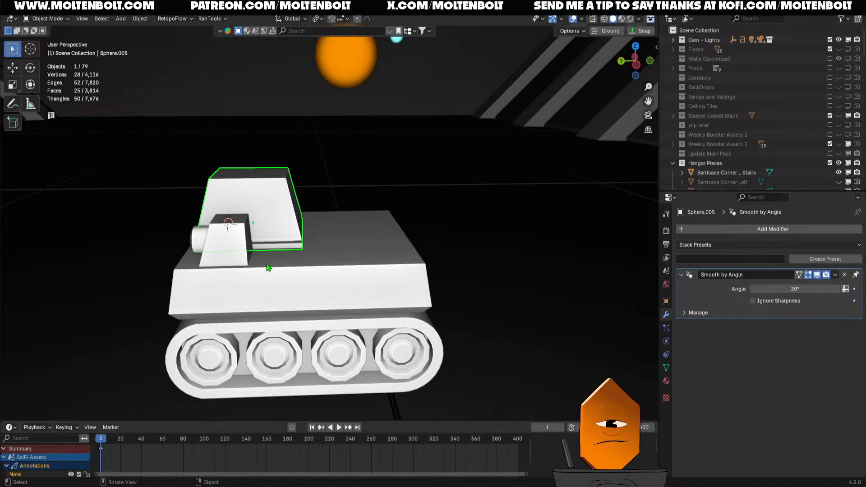
middle_drag(269, 268, 357, 288)
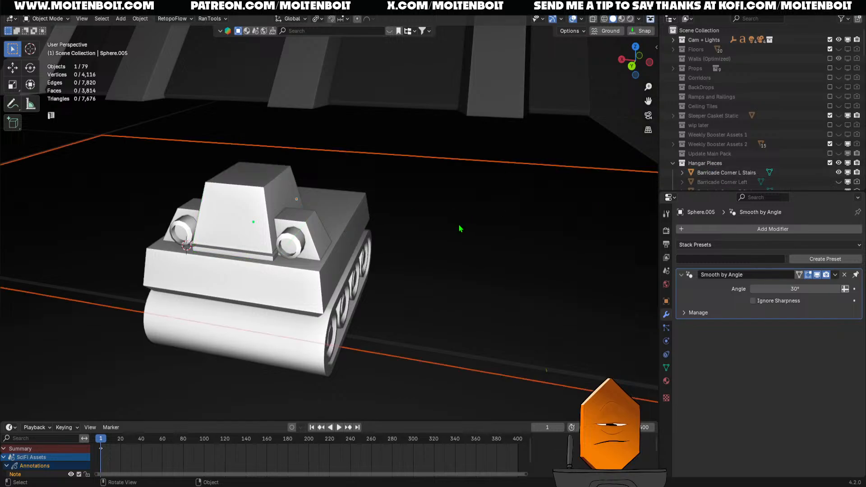
middle_drag(266, 217, 409, 211)
middle_drag(343, 274, 328, 213)
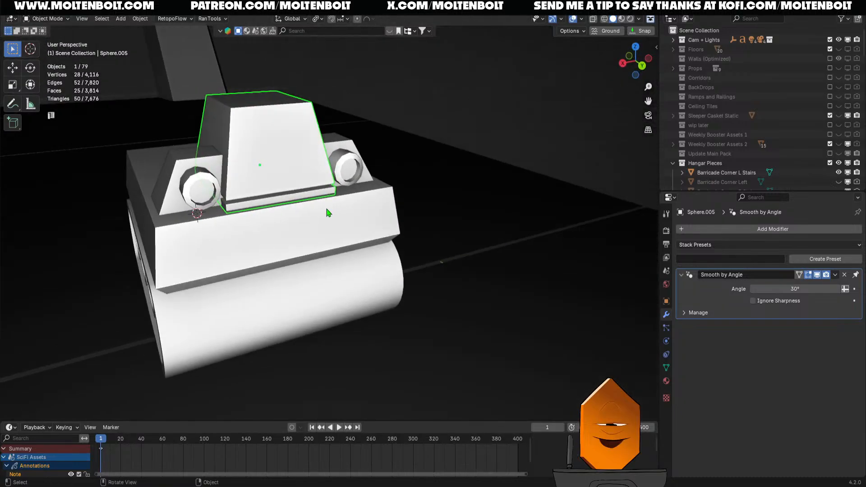
- Delete all faces of one of the two side-block cylinders, keeping the cylinder on the other block
click(215, 193)
key(Tab)
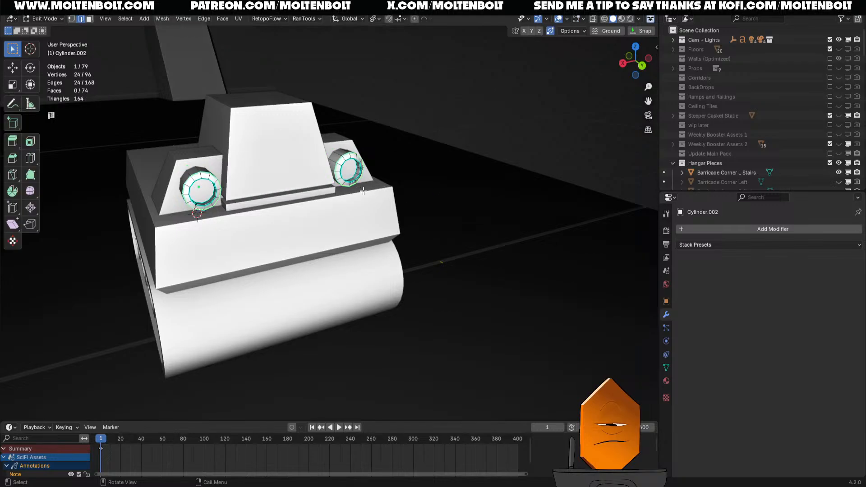
key(alt+z)
key(l)
key(x)
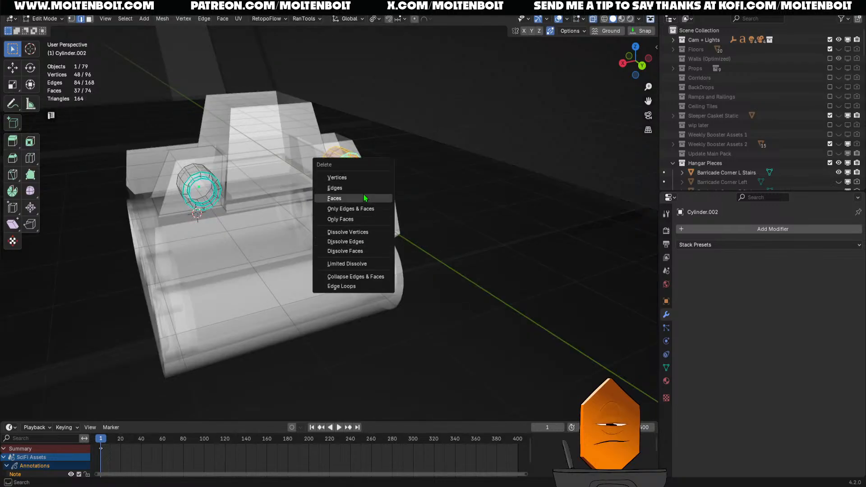
click(357, 199)
key(Tab)
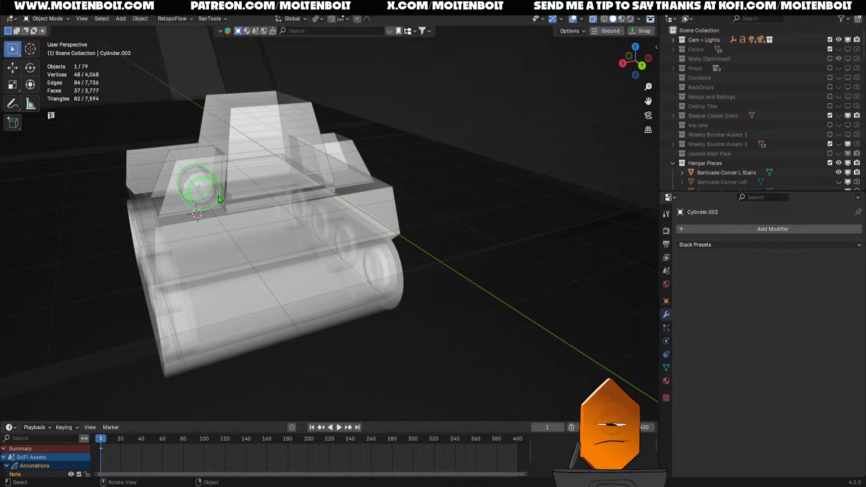
key(alt+z)
- Apply all transforms to the remaining cylinder and set its origin to its geometry
click(332, 226)
click(216, 185)
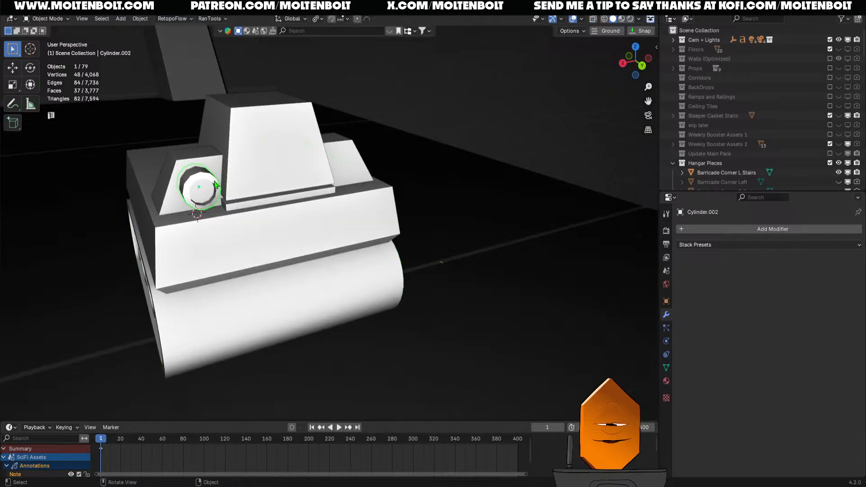
key(q)
click(253, 246)
key(q)
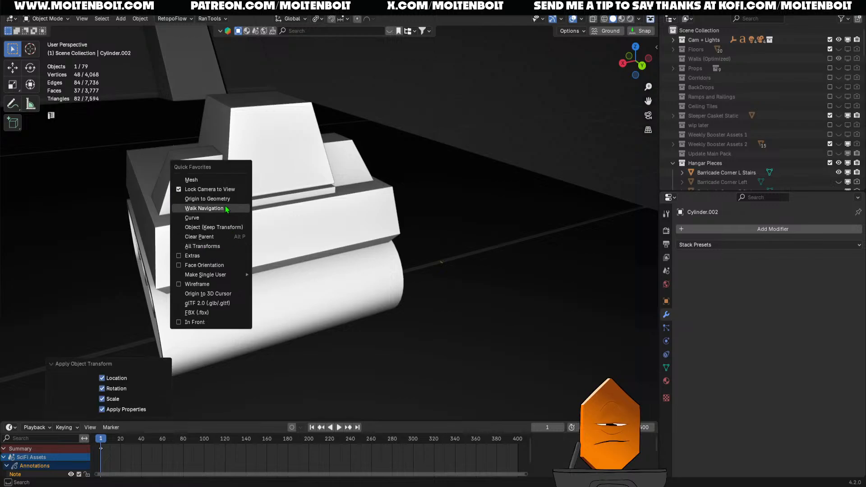
click(208, 199)
- Place the 3D cursor on the turret's front face, snap the cylinder to it and enlarge the cylinder slightly
middle_drag(253, 206, 230, 193)
shift+right_click(256, 159)
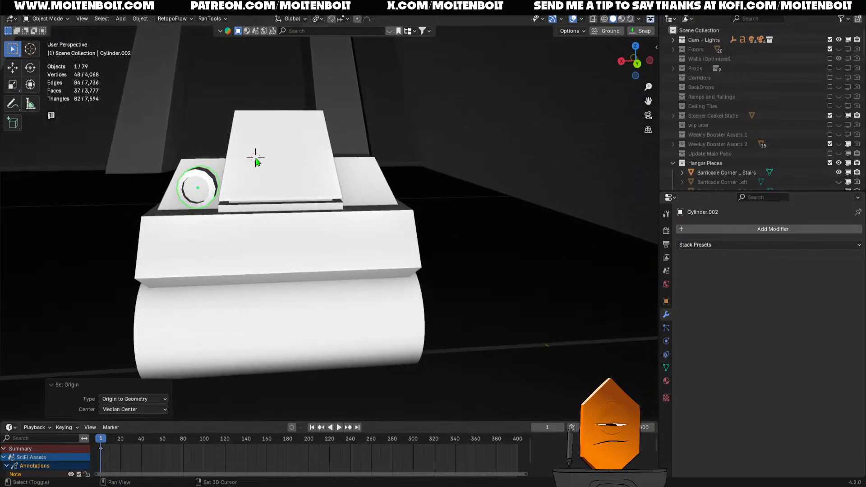
key(shift+s)
click(252, 109)
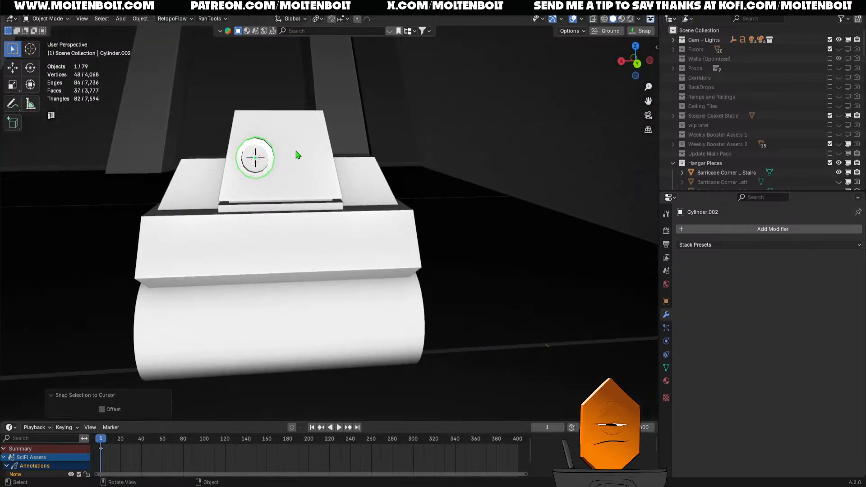
middle_drag(296, 155, 337, 248)
key(s)
click(270, 137)
scroll(344, 175, up, 3)
scroll(329, 265, down, 5)
- Isolate all the tank parts in local view and show them in the back orthographic view
drag(196, 178, 347, 275)
key(KP_Divide)
middle_drag(354, 271, 290, 257)
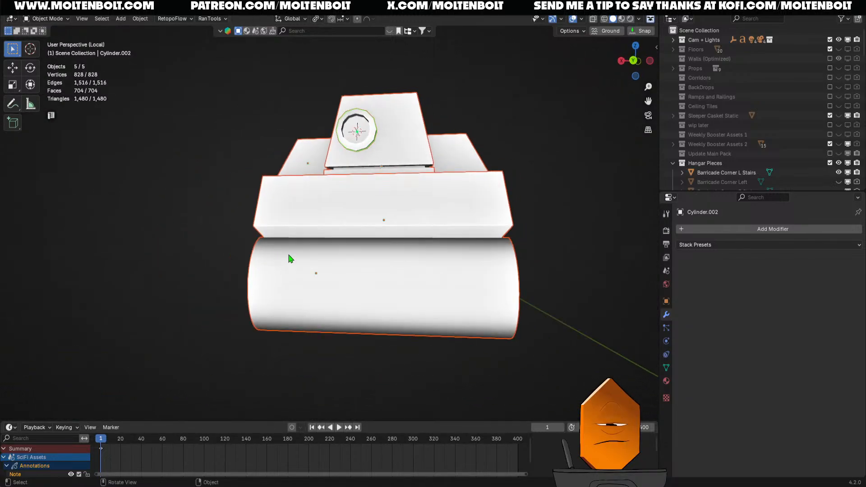
shift+middle_drag(236, 186, 232, 277)
key(grave)
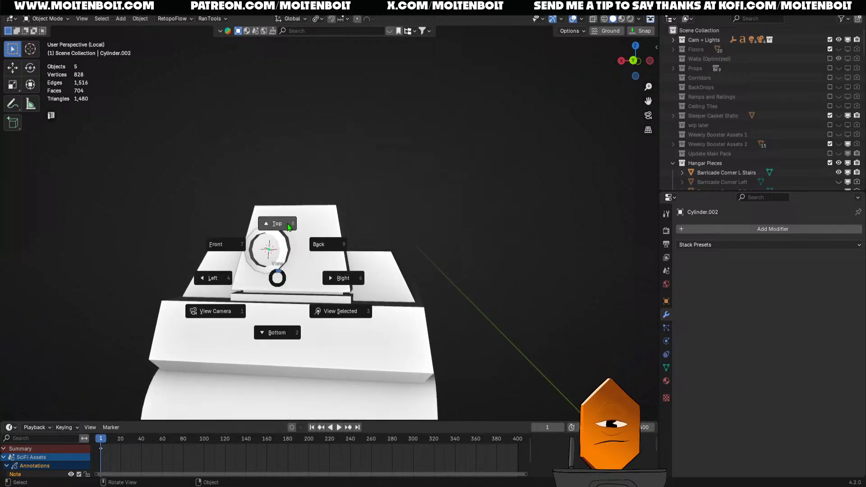
click(354, 244)
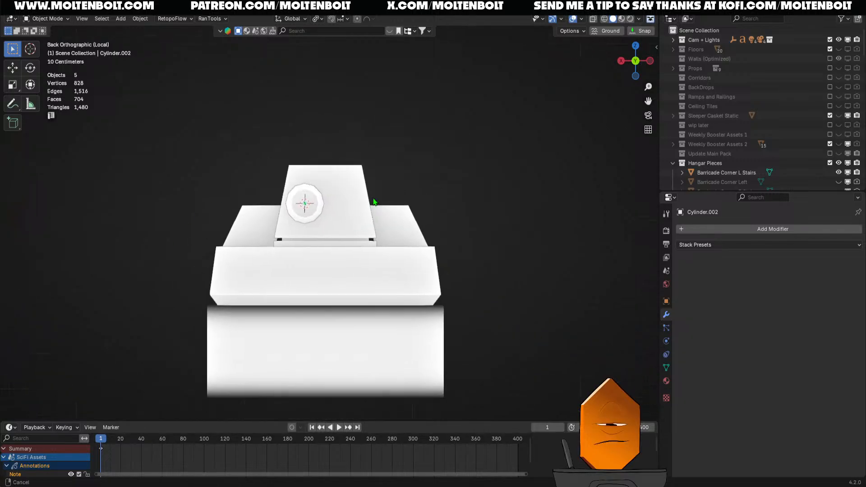
- Move the cylinder closer to the middle of the turret's front face and scale it up slightly
click(305, 202)
key(g)
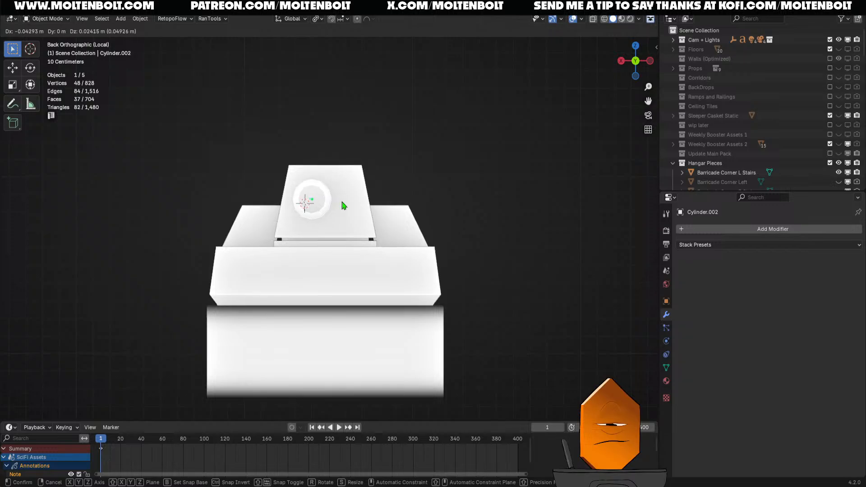
click(342, 202)
key(s)
click(344, 201)
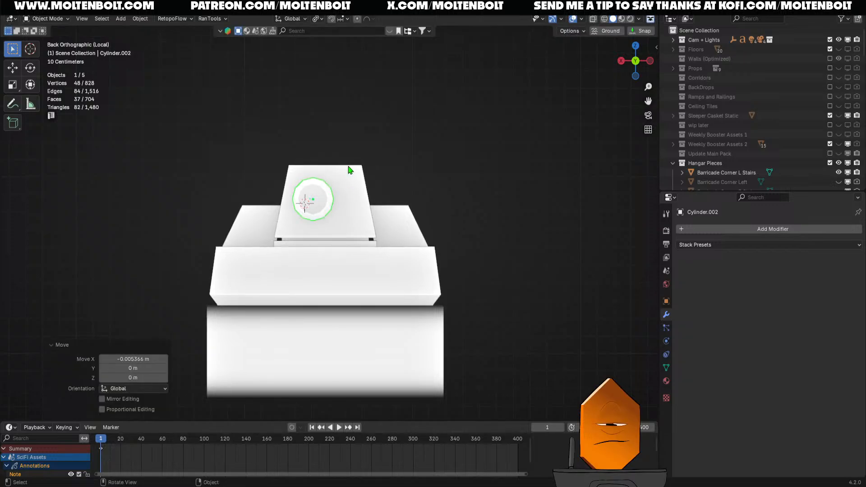
key(alt+a)
- Move the cylinder's recessed inner face outward about 0.023 m along Y to make the recess shallower
mouse_move(348, 170)
middle_down()
mouse_move(325, 147)
mouse_move(268, 168)
mouse_move(336, 167)
middle_up()
scroll(268, 167, down, 3)
scroll(334, 221, up, 5)
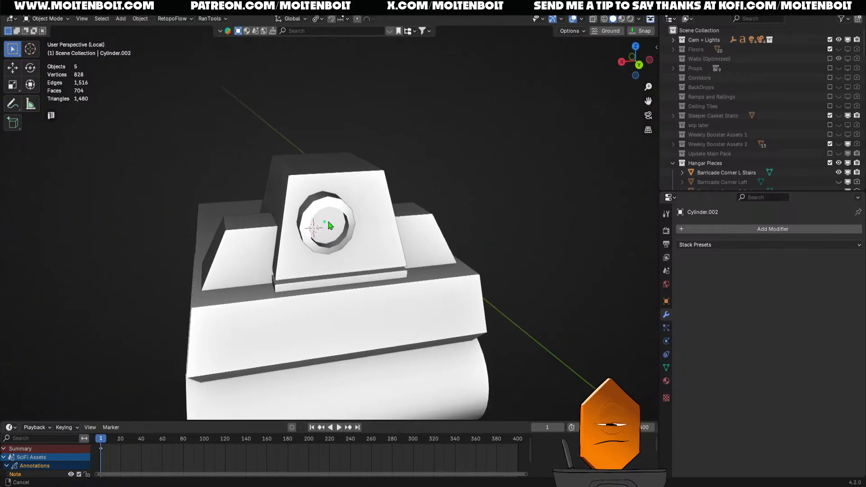
mouse_move(344, 228)
shift+middle_down()
mouse_move(252, 219)
mouse_move(334, 218)
shift+middle_up()
click(250, 218)
key(Tab)
key(3)
click(299, 212)
key(g)
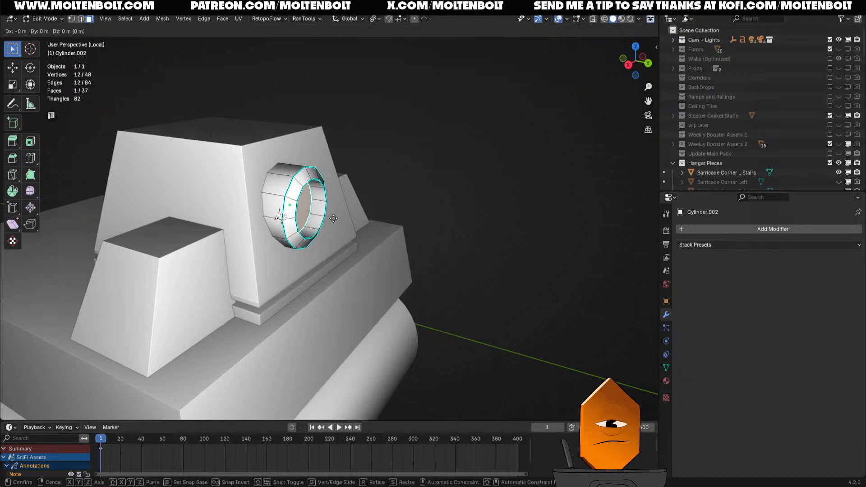
key(y)
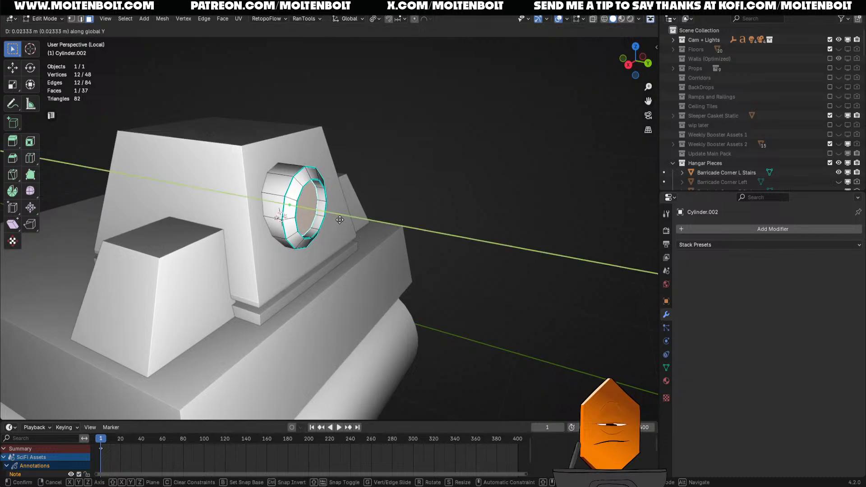
click(340, 220)
click(410, 185)
middle_drag(410, 186, 409, 219)
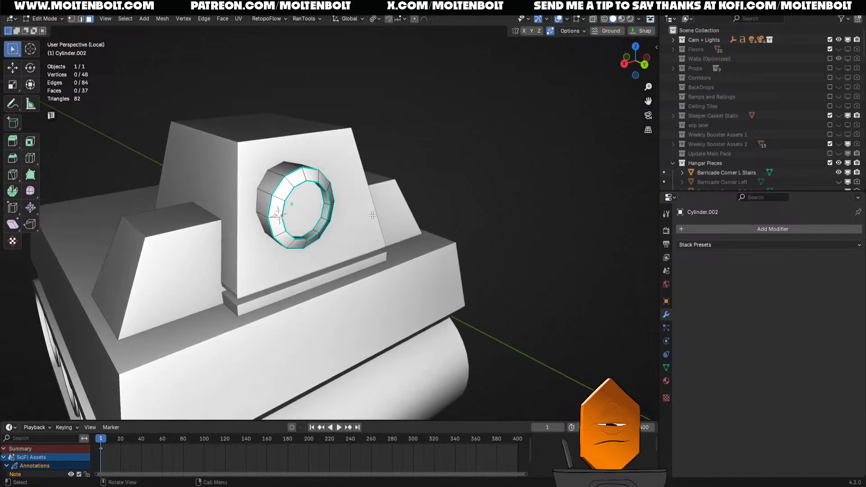
key(Tab)
scroll(359, 219, down, 2)
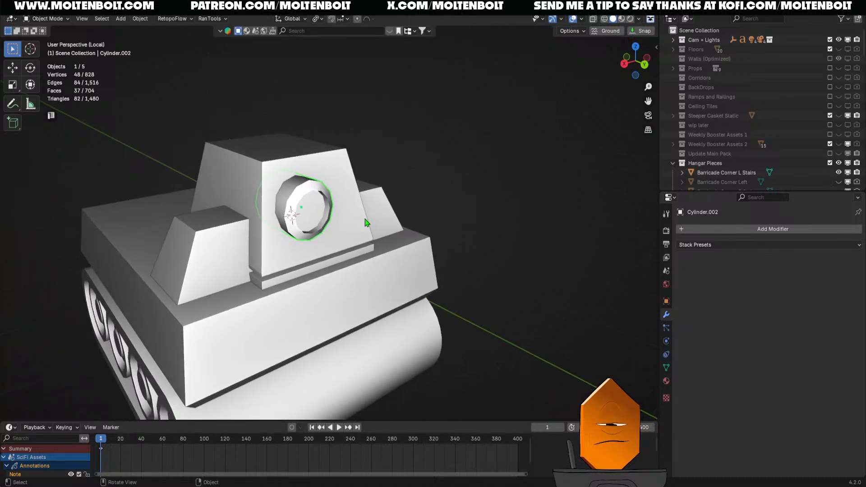
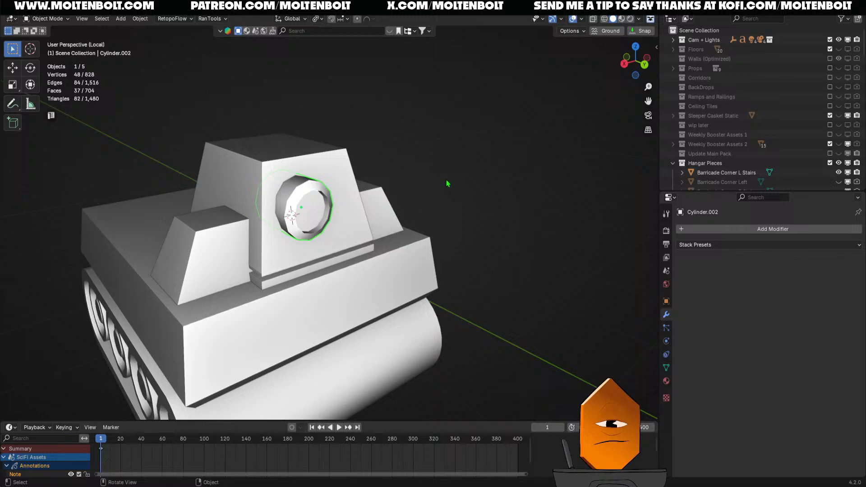
- Select the turret block on top of the hull and enter Edit Mode on its mesh
middle_drag(326, 170, 334, 212)
scroll(350, 284, down, 3)
middle_drag(350, 286, 379, 303)
scroll(370, 252, up, 2)
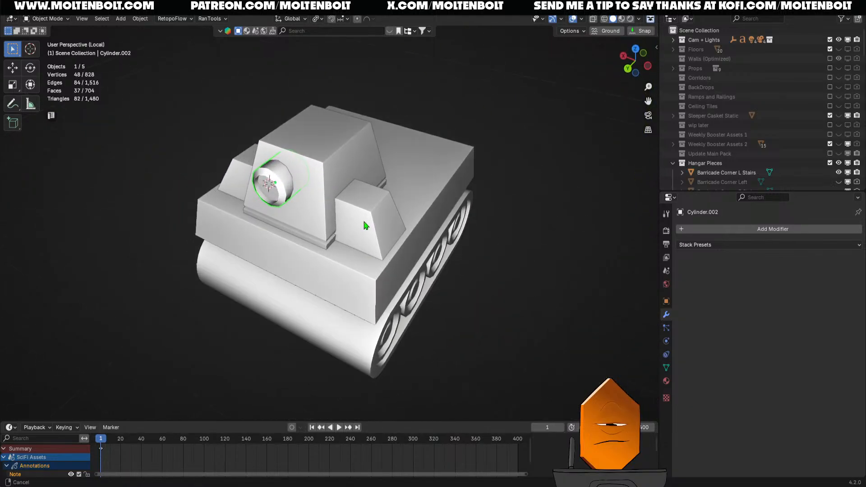
middle_drag(364, 235, 341, 217)
scroll(337, 237, up, 2)
click(340, 216)
key(Tab)
click(397, 218)
middle_drag(397, 220, 419, 215)
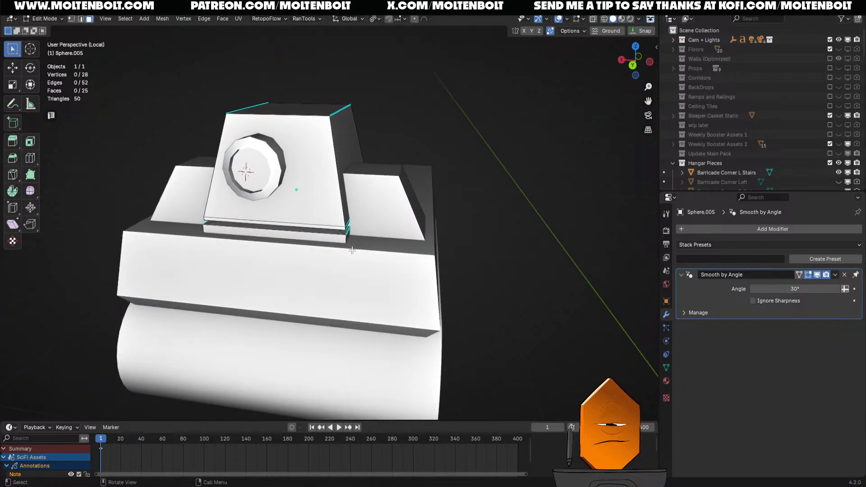
- Delete the faces of the stepped strip around the turret's base, including the recessed groove's lower ledge
shift+middle_drag(316, 264, 365, 263)
scroll(366, 260, up, 2)
middle_drag(374, 254, 404, 231)
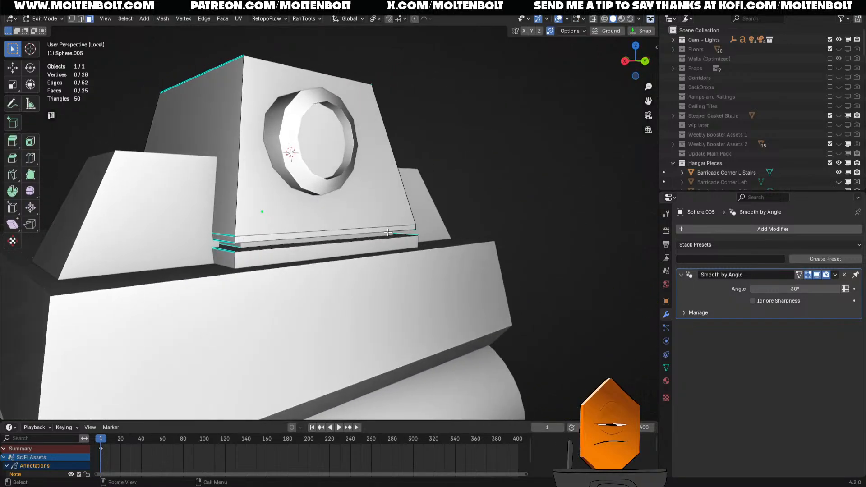
click(272, 233)
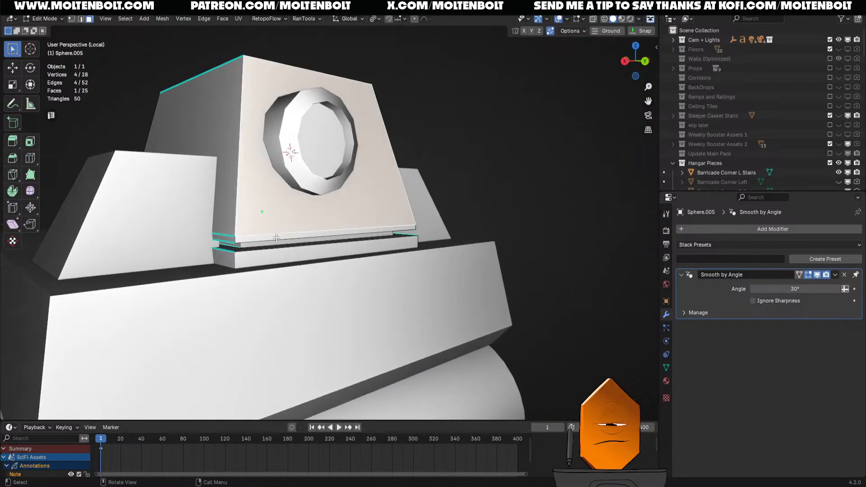
click(275, 239)
click(272, 255)
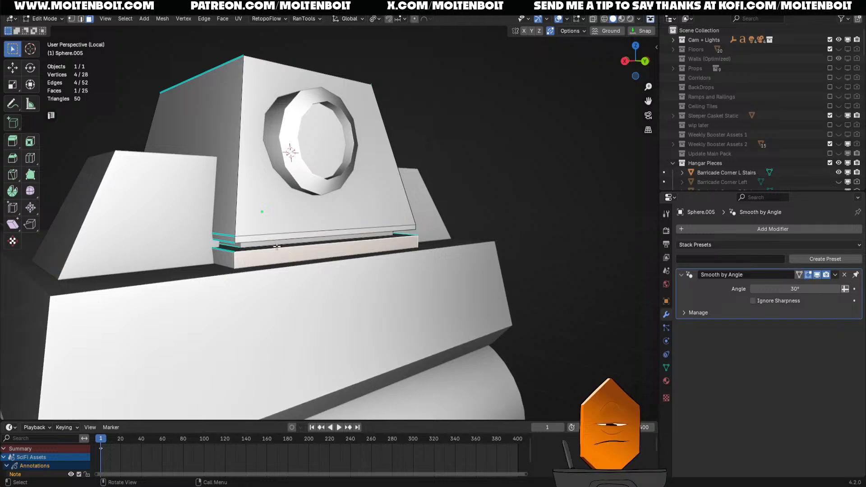
click(277, 247)
mouse_move(241, 256)
middle_down()
mouse_move(258, 276)
mouse_move(251, 266)
middle_up()
click(562, 187)
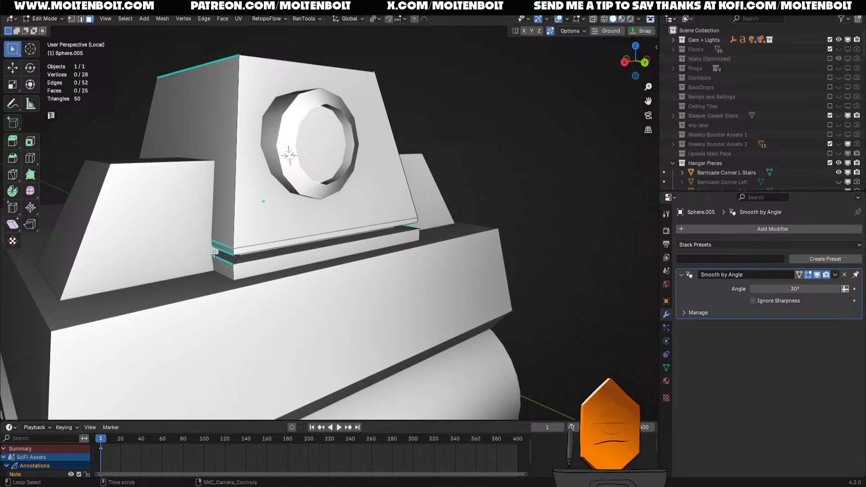
alt+click(235, 259)
key(ctrl+KP_Add)
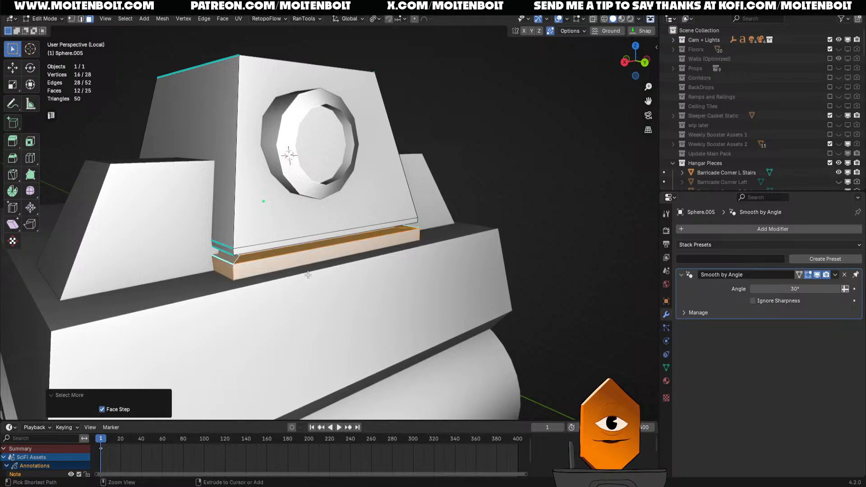
key(x)
click(309, 278)
- Move the turret's open bottom edge loop down about 0.074 m along Z to the hull and return to Object Mode
middle_drag(310, 278, 340, 230)
key(2)
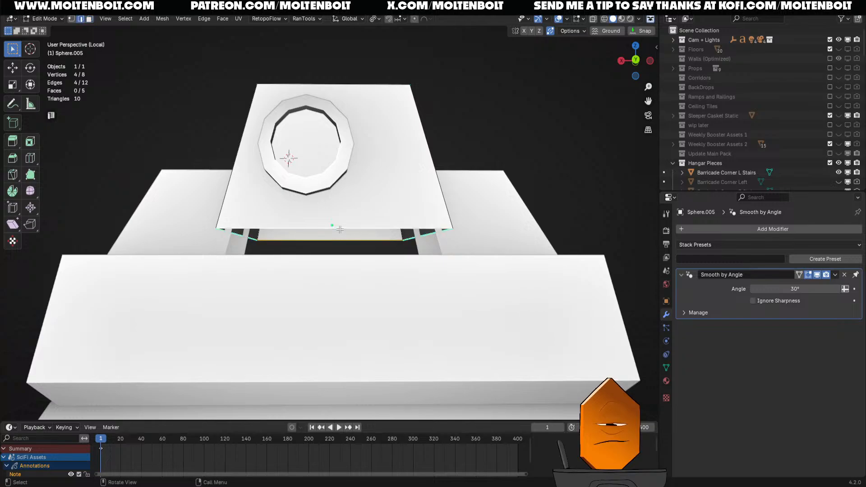
key(g)
key(z)
click(449, 226)
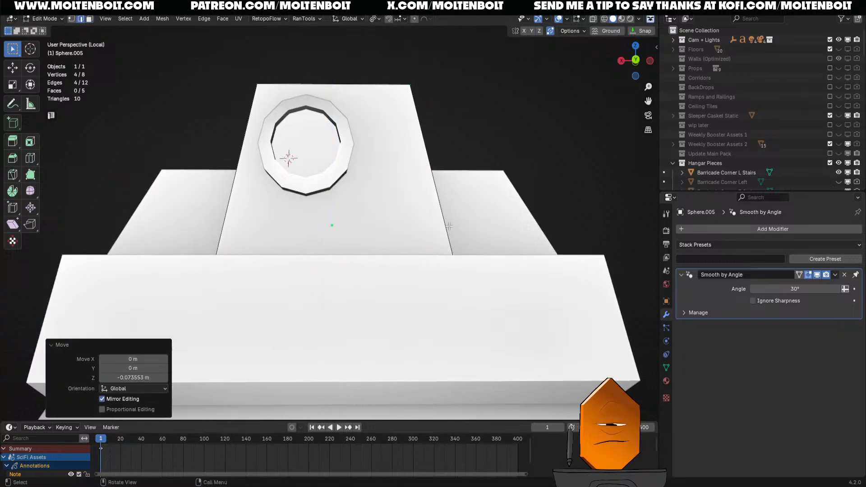
middle_drag(449, 226, 374, 253)
key(Tab)
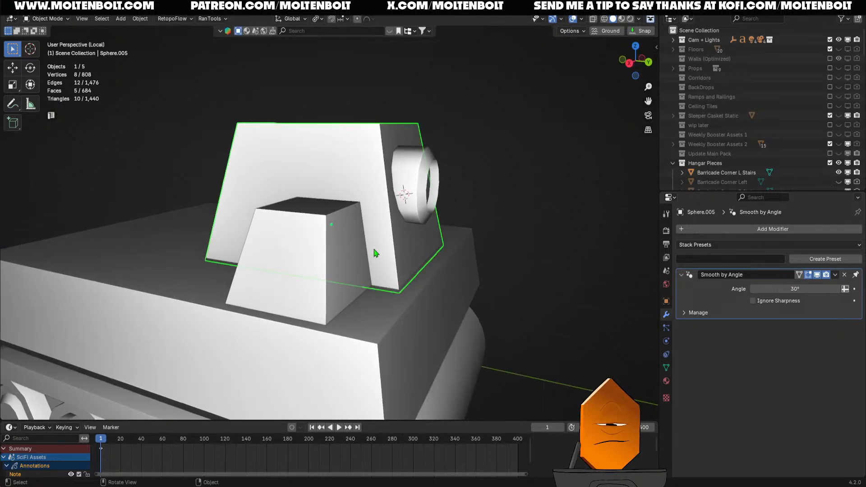
- Examine the tank's overall shape from the front, rear and both sides
scroll(376, 253, down, 3)
middle_drag(555, 262, 453, 213)
click(454, 210)
click(453, 168)
middle_drag(453, 169, 390, 217)
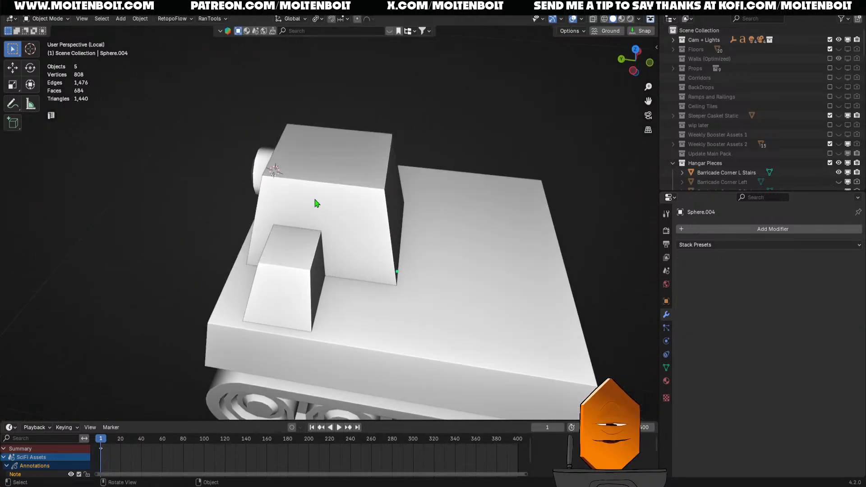
middle_drag(180, 242, 265, 182)
middle_drag(444, 260, 397, 267)
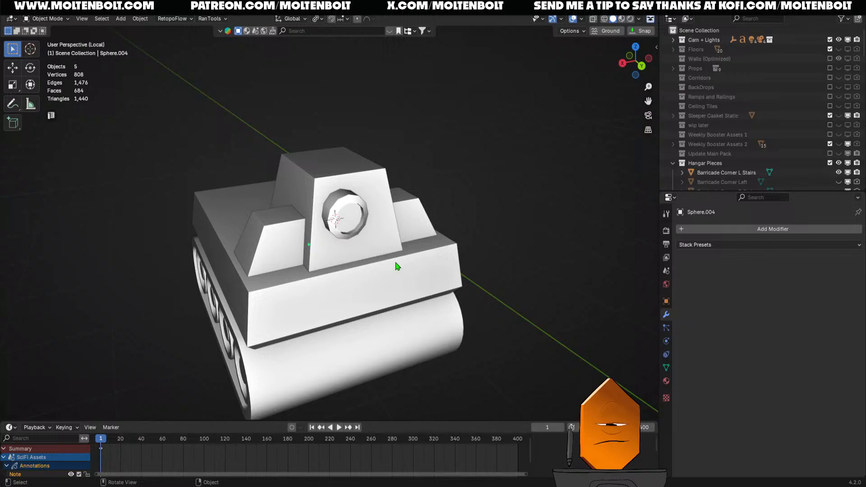
middle_drag(332, 258, 492, 257)
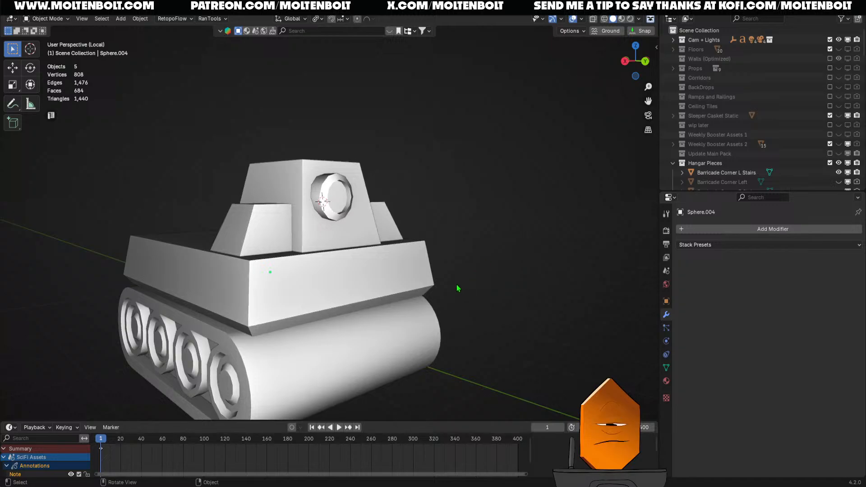
middle_drag(452, 286, 333, 296)
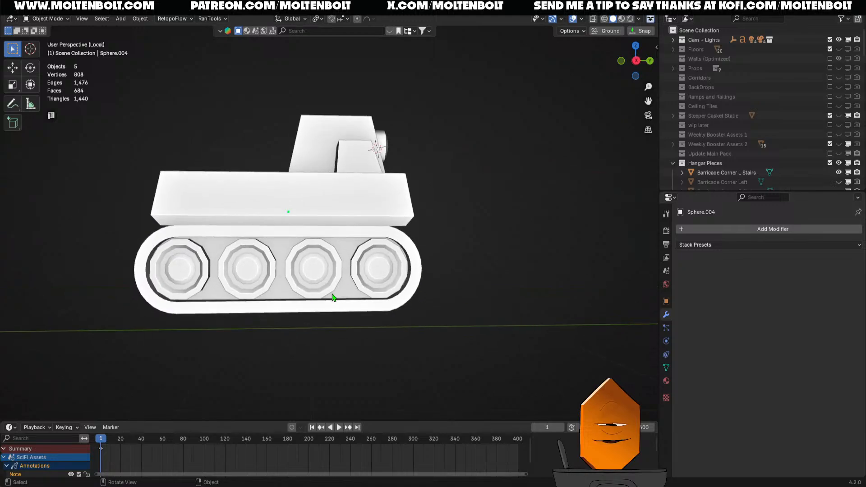
middle_drag(392, 291, 376, 313)
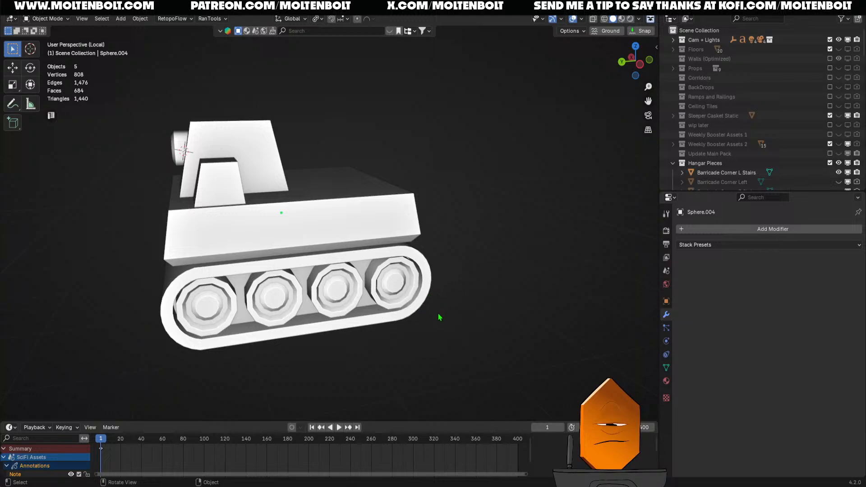
middle_drag(444, 312, 463, 308)
- Place the 3D cursor on the small side block next to the turret and add a mesh plane there
click(332, 248)
mouse_move(332, 248)
middle_down()
mouse_move(323, 287)
mouse_move(368, 324)
mouse_move(335, 297)
mouse_move(307, 292)
mouse_move(316, 248)
middle_up()
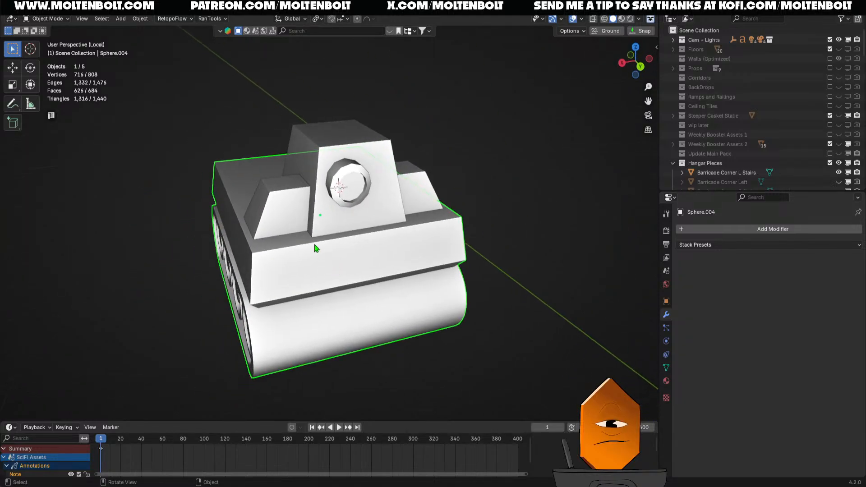
shift+right_click(294, 216)
middle_drag(405, 300, 354, 296)
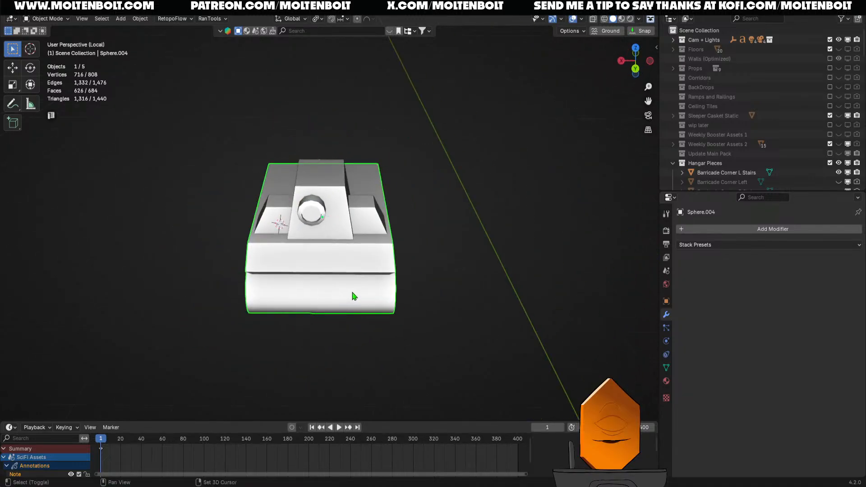
key(shift+a)
mouse_move(348, 289)
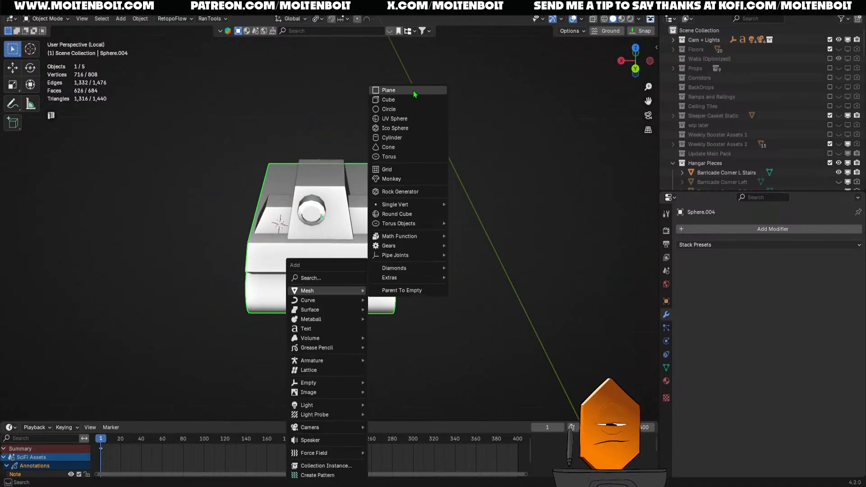
click(388, 90)
- Rotate the plane 90° about the Y axis and show the model in the left orthographic view
middle_drag(356, 252, 307, 252)
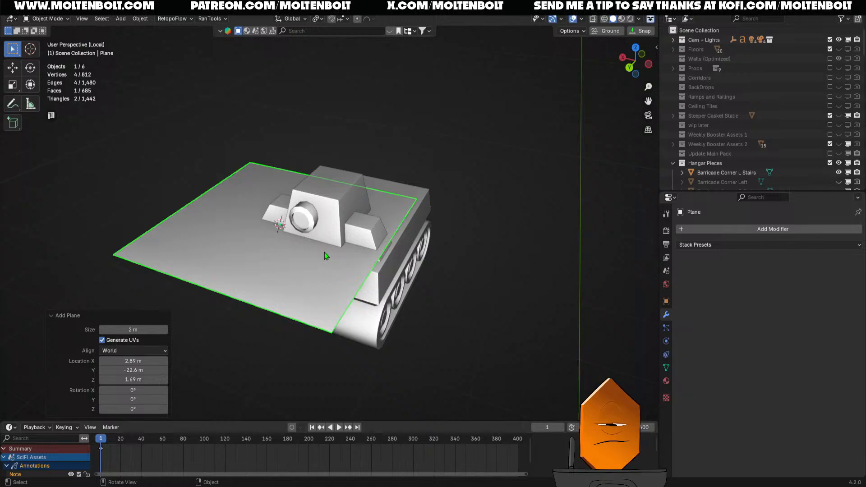
text(ry90)
key(Return)
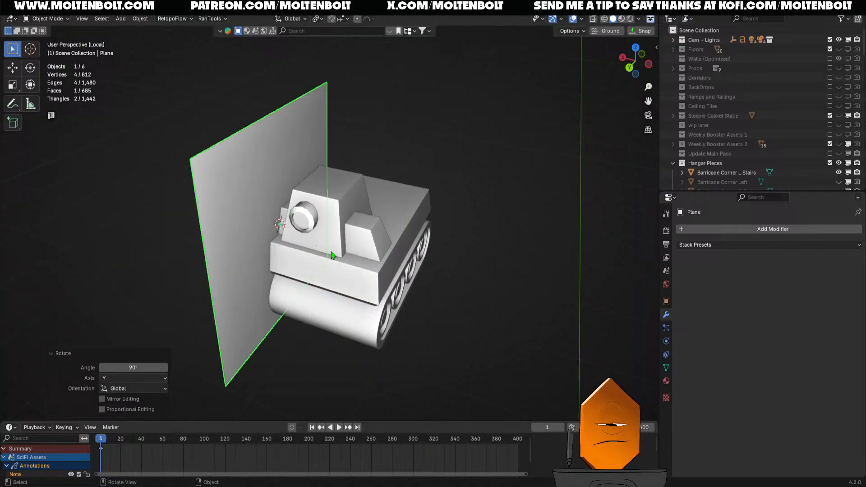
key(grave)
click(409, 246)
shift+middle_drag(362, 230, 400, 220)
key(grave)
click(332, 207)
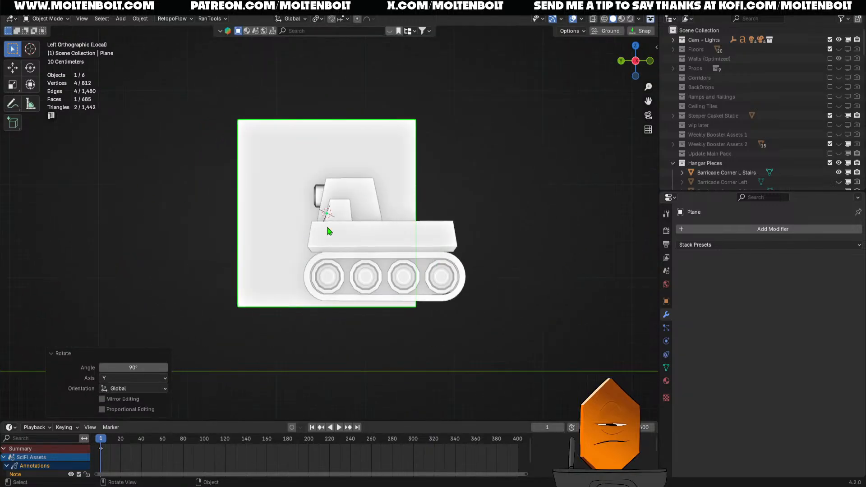
- Move the plane clear of the tank's front end and activate the Knife tool on it in Edit Mode
key(g)
click(207, 211)
shift+middle_drag(250, 220, 389, 239)
ctrl+middle_drag(387, 242, 283, 223)
key(Tab)
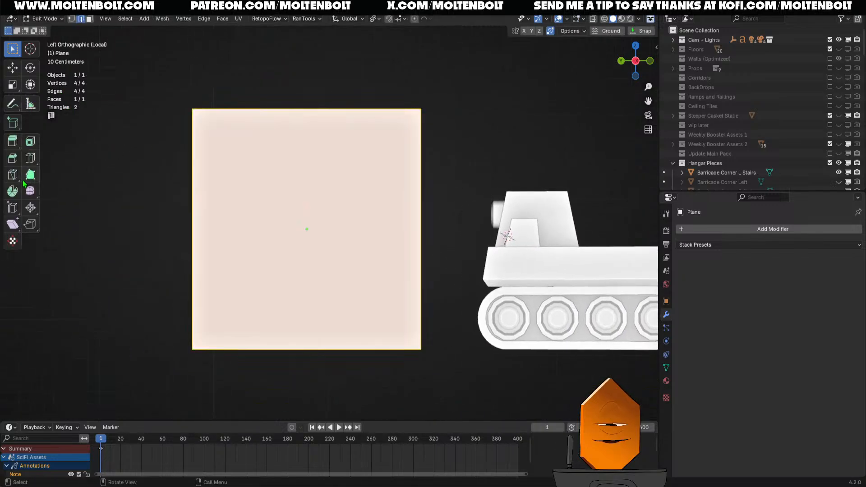
drag(13, 175, 47, 177)
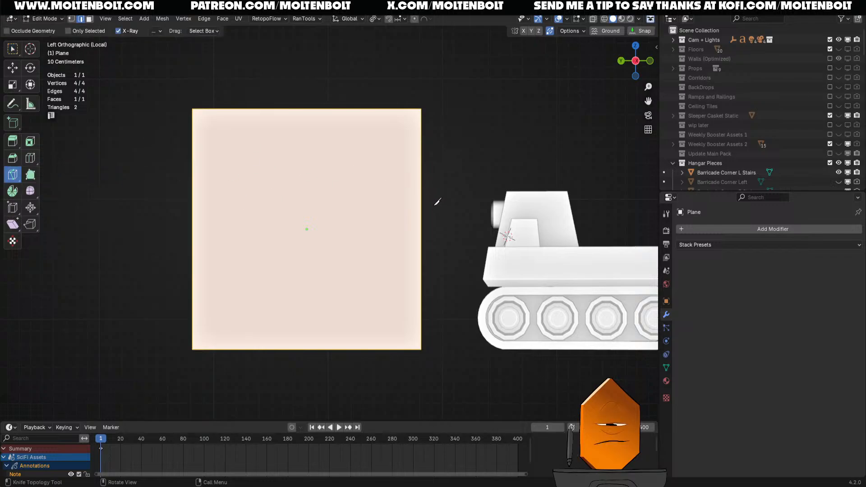
click(421, 205)
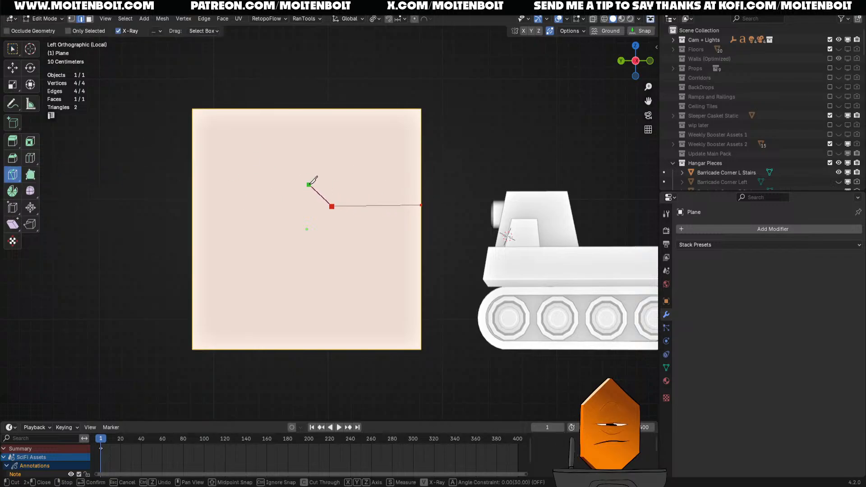
click(305, 175)
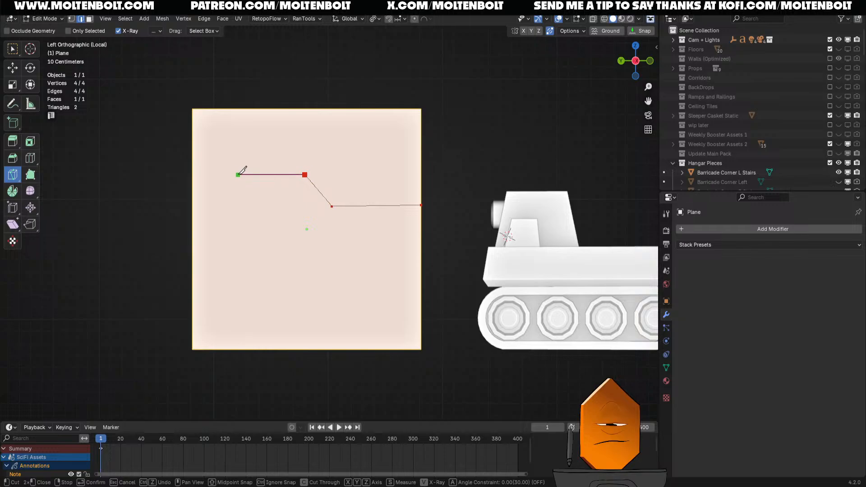
click(206, 222)
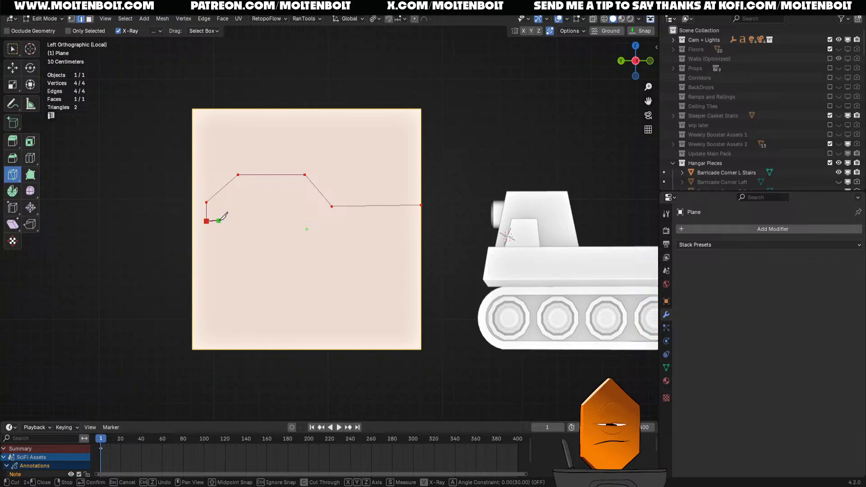
click(242, 207)
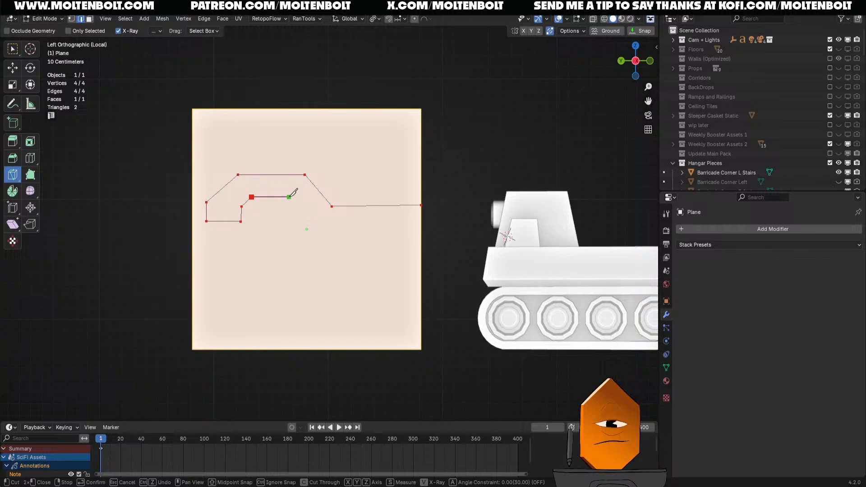
click(289, 197)
click(306, 216)
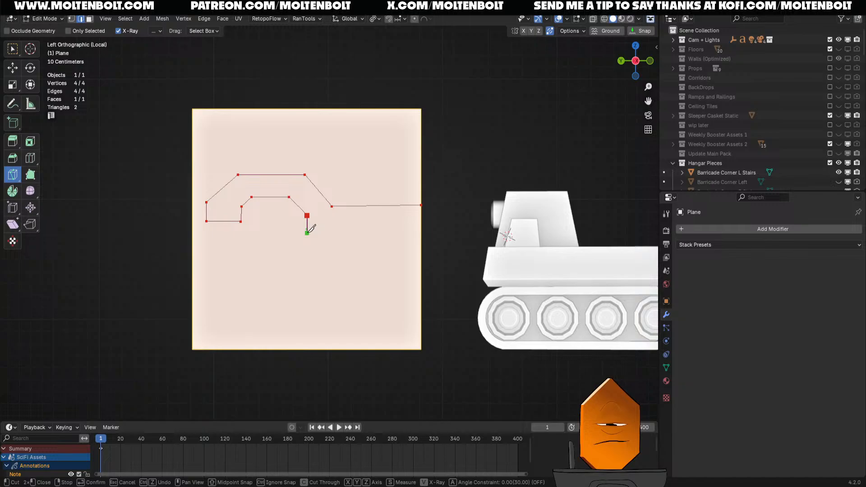
click(307, 233)
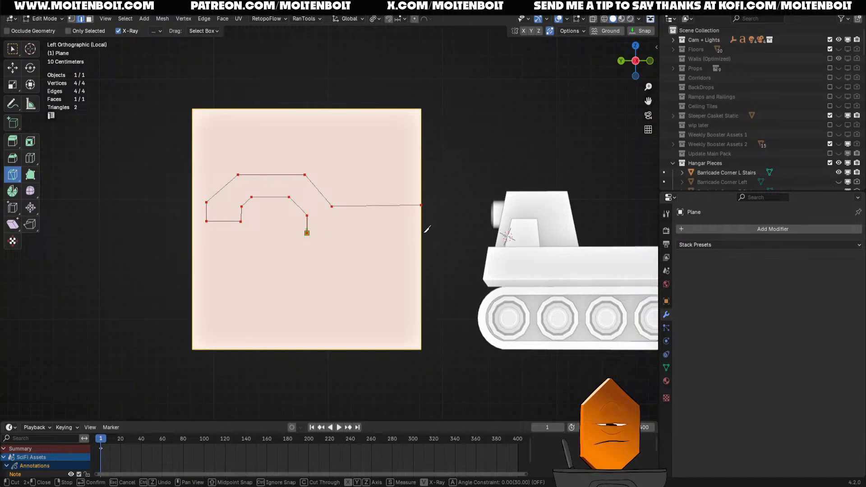
key(Escape)
key(Tab)
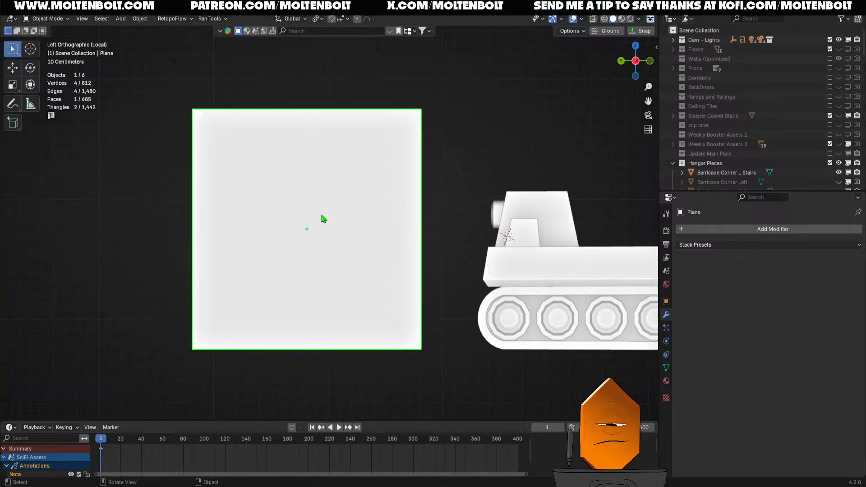
key(Tab)
- Cut a hooked profile with chamfered corners and a straight arm reaching the plane's tank-side edge, using the Knife tool
click(438, 196)
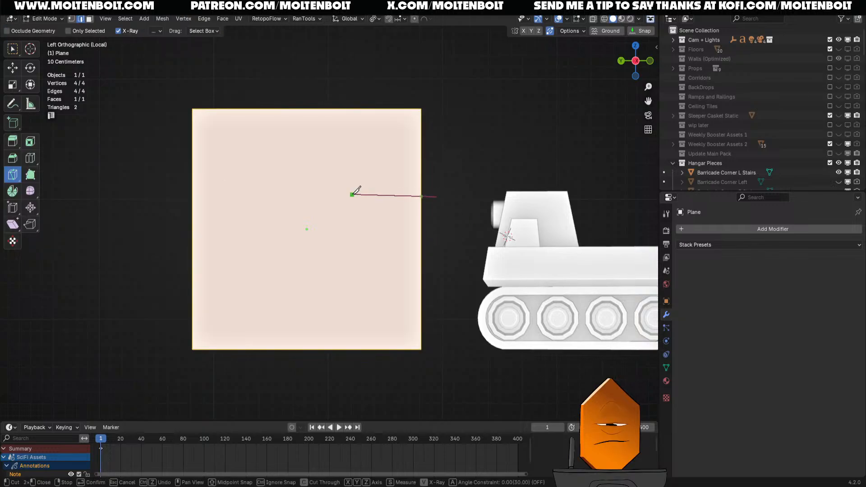
key(y)
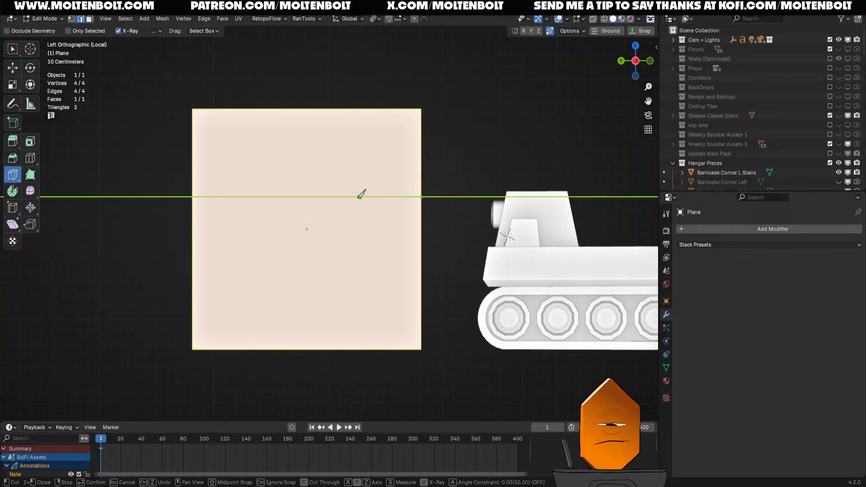
click(333, 197)
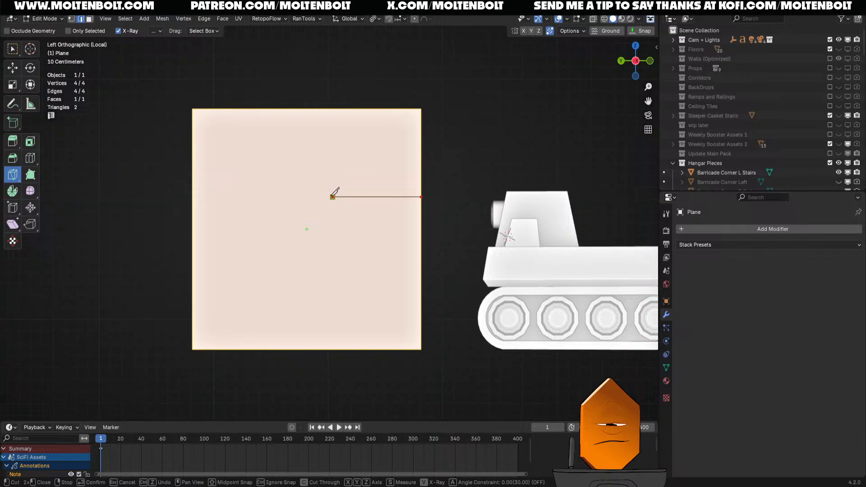
click(310, 173)
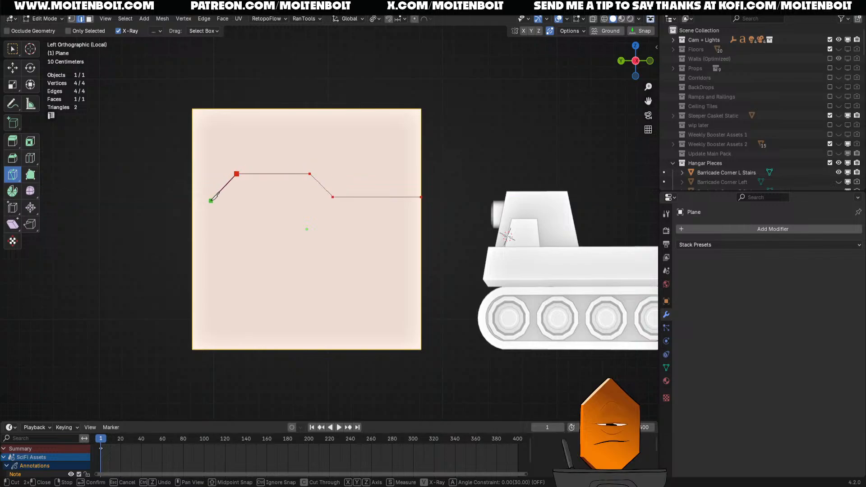
click(210, 199)
click(210, 230)
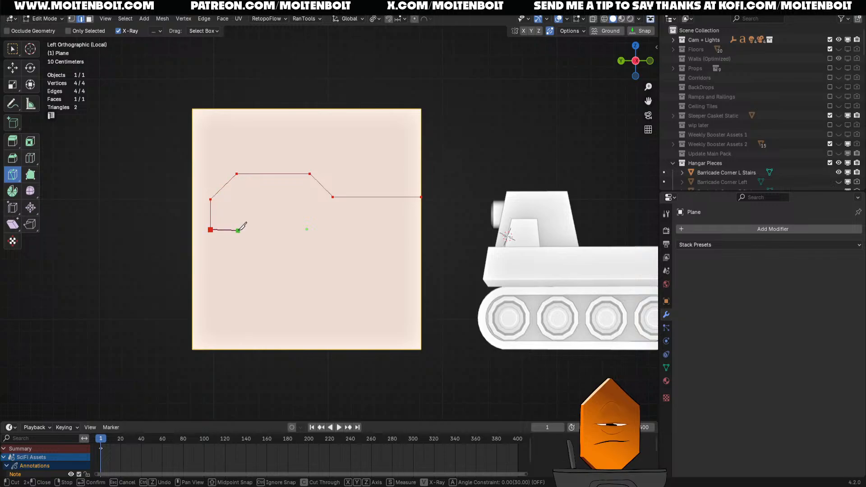
click(238, 230)
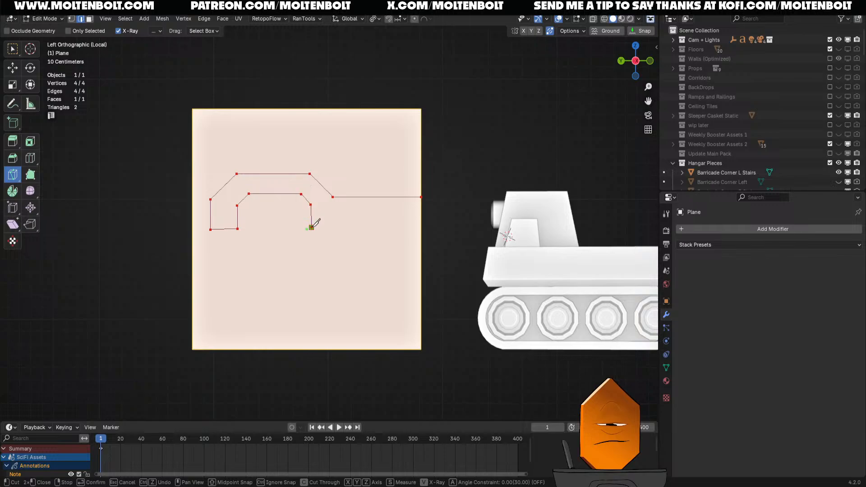
click(312, 228)
click(421, 227)
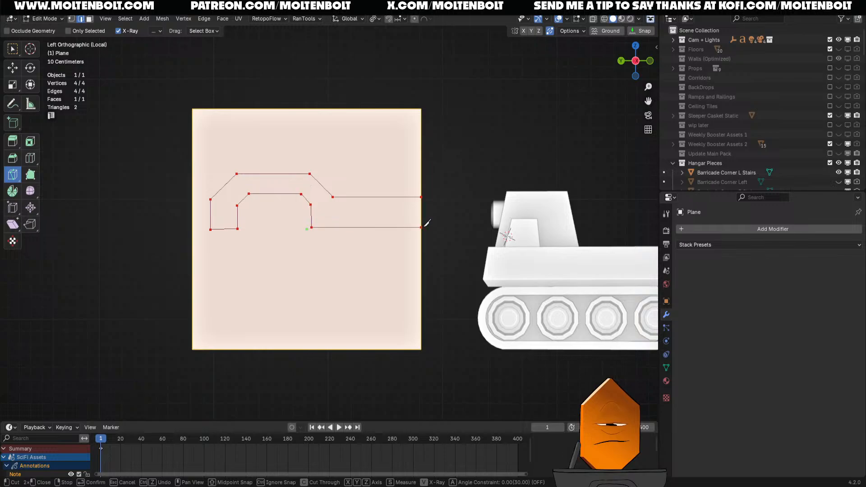
key(Return)
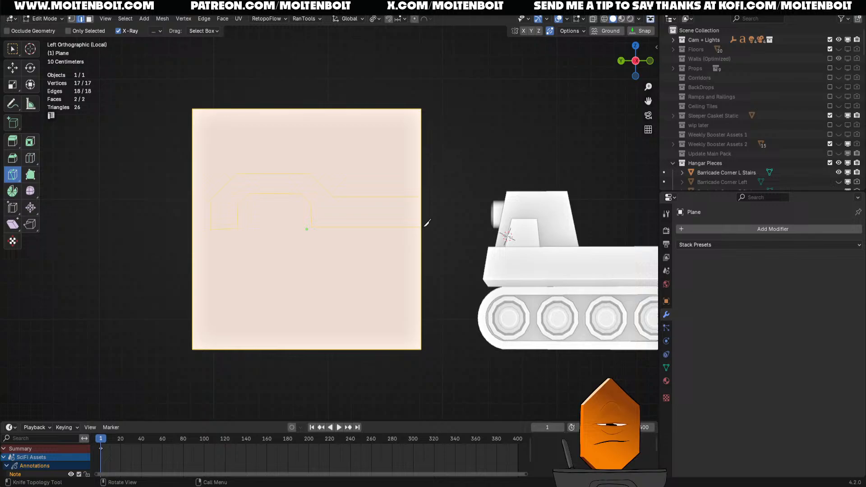
- Delete the surplus plane face around the hooked profile, keeping only the cut-out shape
click(13, 49)
click(342, 199)
key(3)
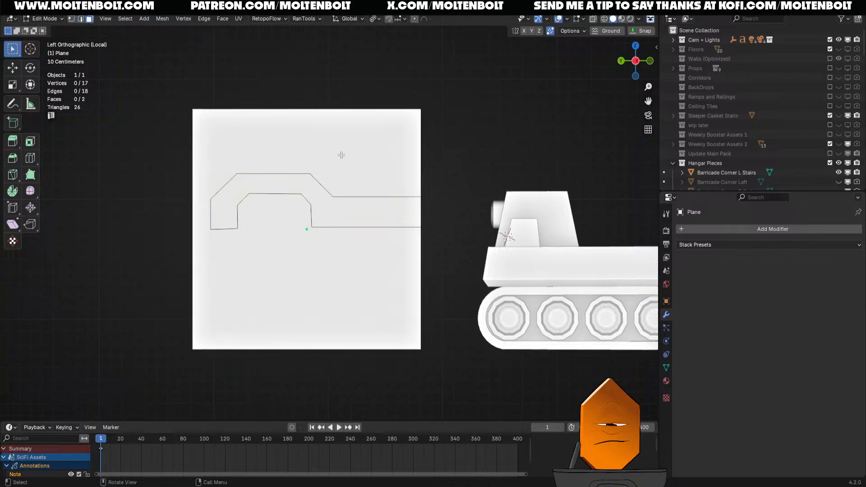
click(341, 155)
key(x)
click(380, 195)
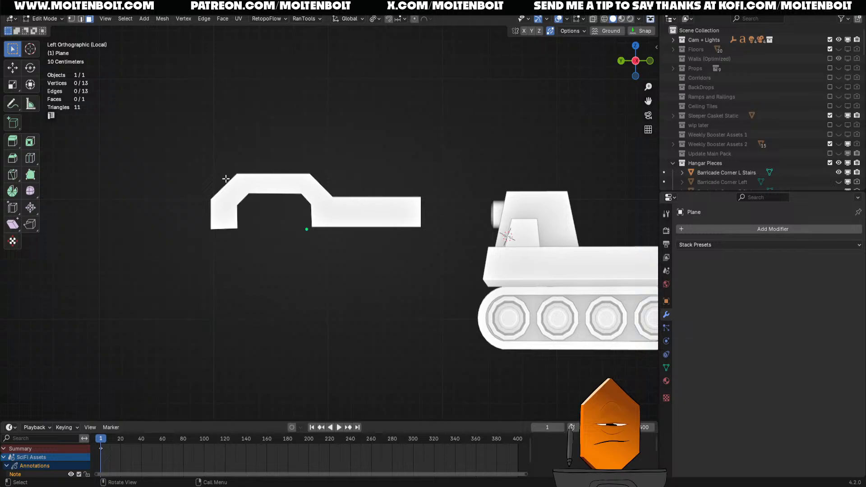
- Return to Object Mode, apply all transforms to the hooked shape and set its origin to its geometry
middle_drag(300, 192, 328, 245)
key(Tab)
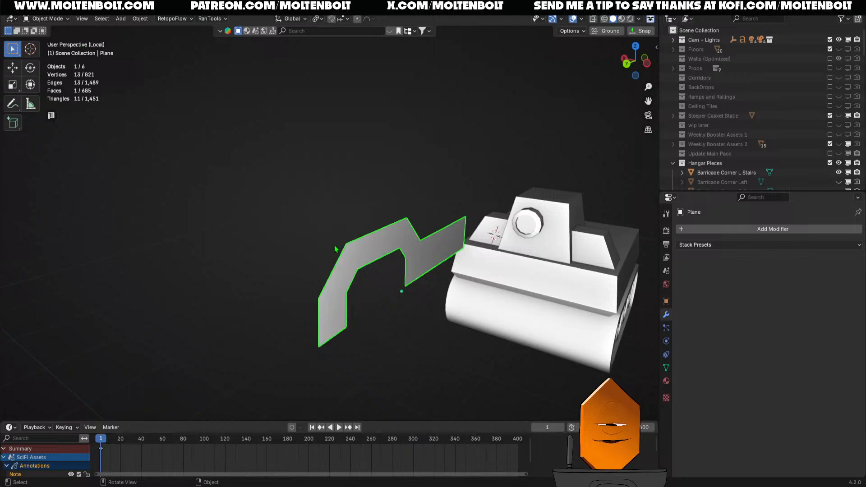
middle_drag(336, 250, 389, 303)
key(ctrl+Tab)
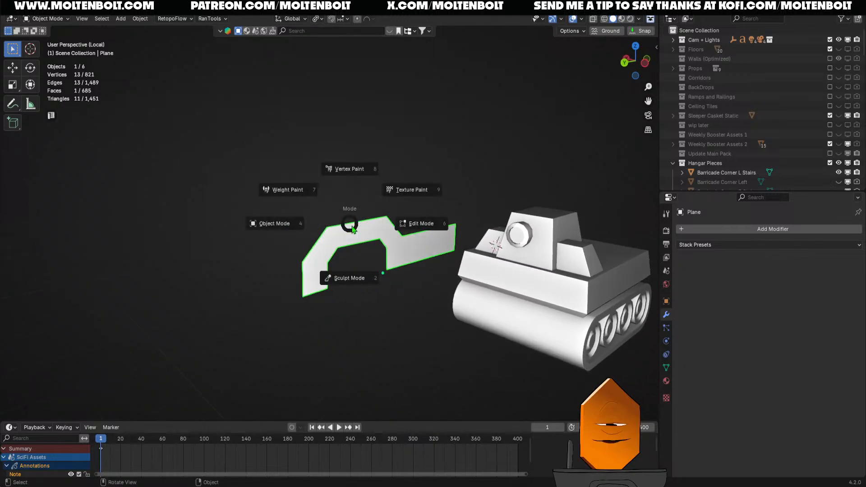
key(Escape)
key(q)
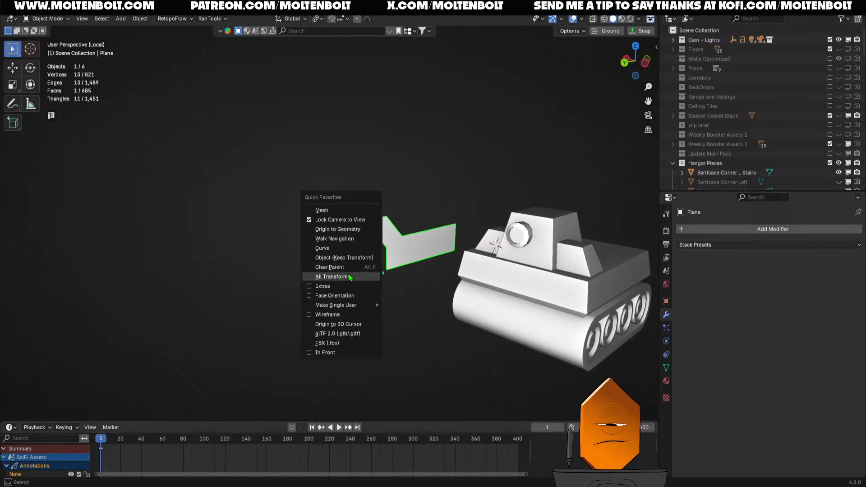
click(334, 277)
key(q)
click(313, 230)
middle_drag(320, 235, 363, 252)
- Give the hooked shape a 0.38 m thickness with a Solidify modifier and apply the modifier
double_click(725, 229)
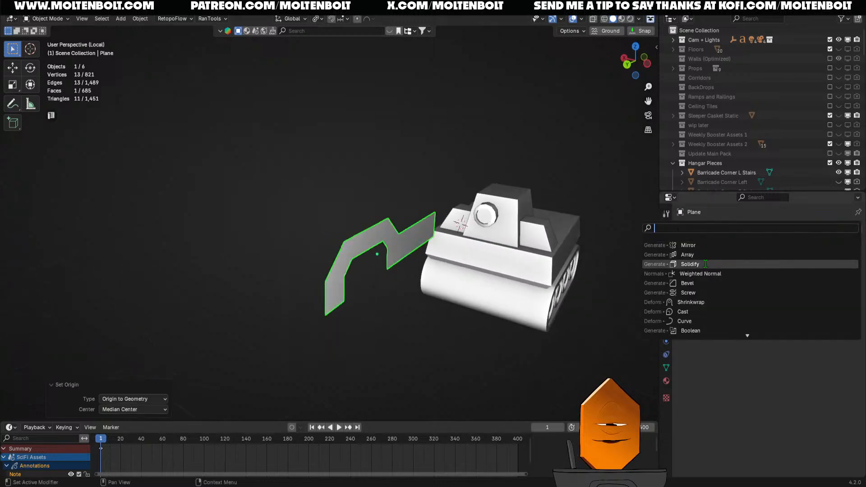
click(690, 264)
drag(800, 301, 820, 300)
ctrl+middle_drag(512, 284, 425, 293)
middle_drag(386, 263, 405, 259)
key(Tab)
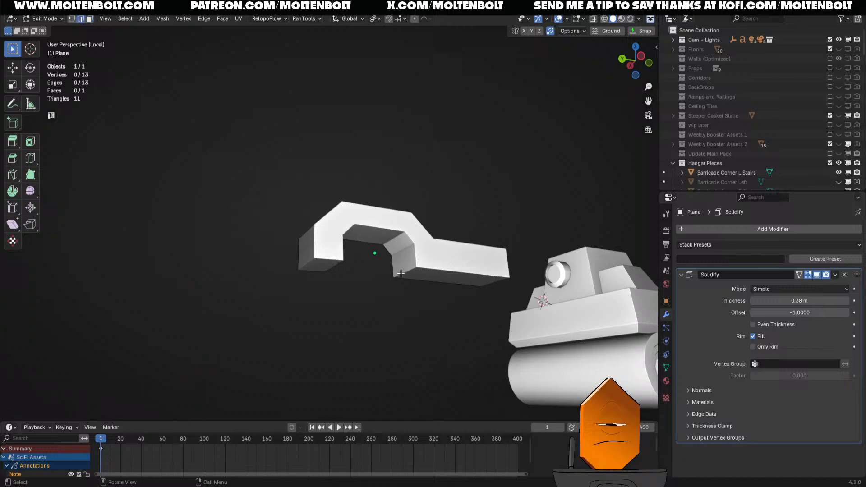
key(Tab)
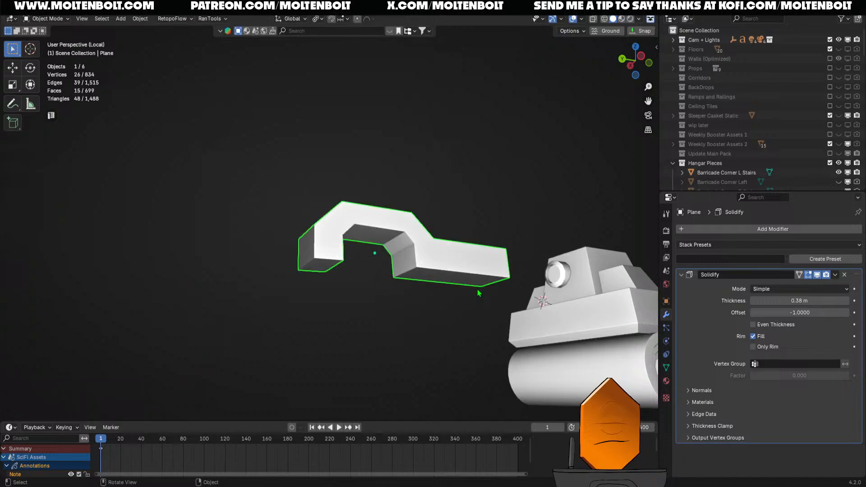
click(836, 274)
click(803, 285)
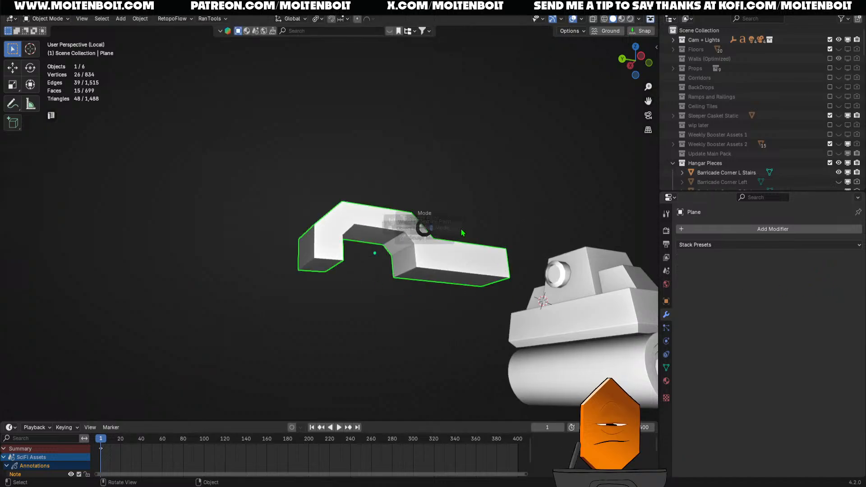
- Snap the 3D cursor to the lower edge of the hook where the arm begins and set the part's origin there
key(Tab)
click(421, 279)
key(shift+s)
click(430, 302)
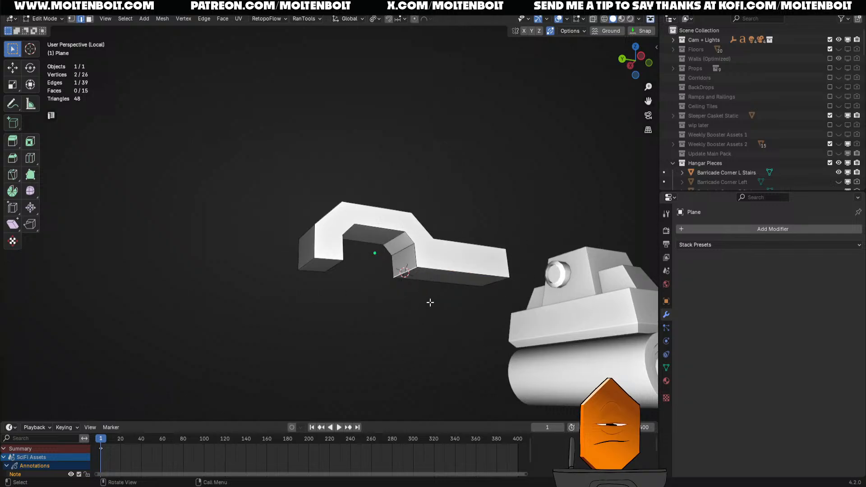
key(Tab)
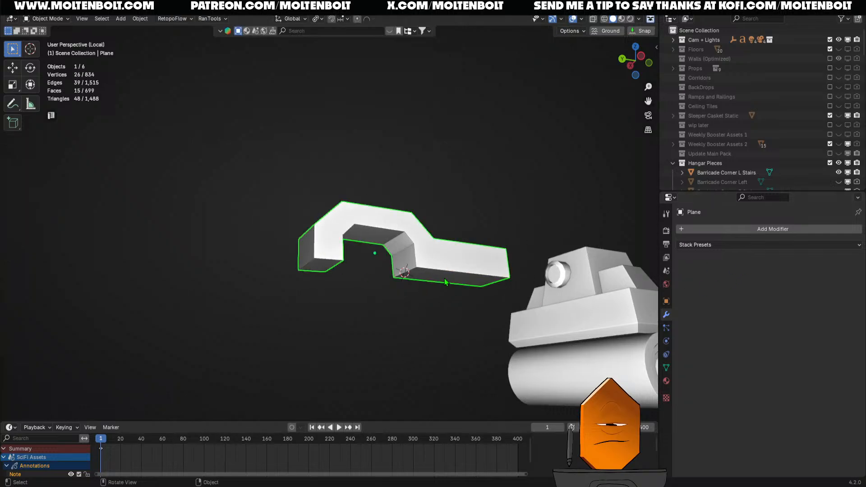
right_click(420, 341)
click(487, 383)
- Add a Mirror modifier to the hooked part and mirror it across the Z axis only
click(758, 229)
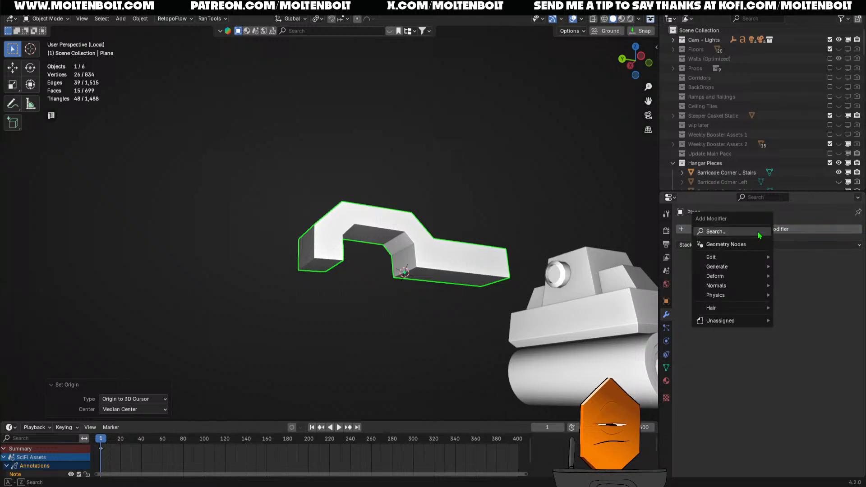
click(759, 233)
click(717, 257)
click(800, 289)
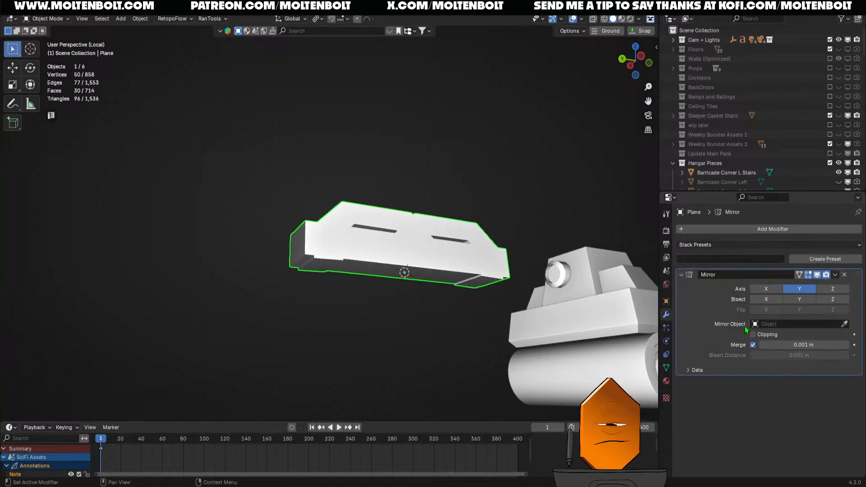
middle_drag(474, 361, 594, 326)
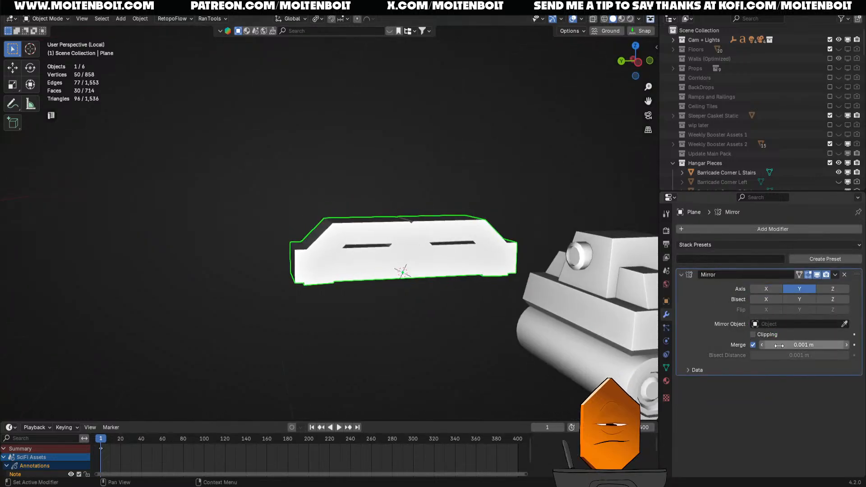
middle_drag(532, 307, 529, 254)
key(Tab)
key(Tab)
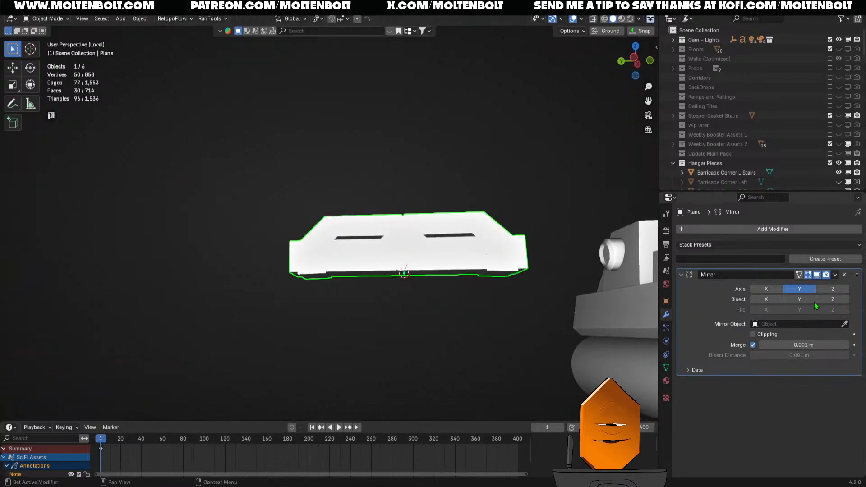
click(833, 289)
middle_drag(564, 311, 515, 300)
- Raise the whole hook mesh about 0.058 m along Z in Edit Mode to open a gap between the mirrored halves
key(Tab)
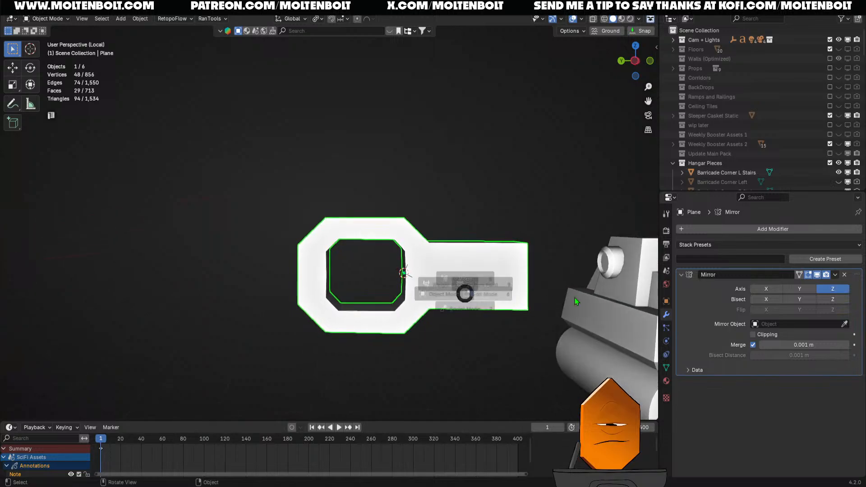
key(a)
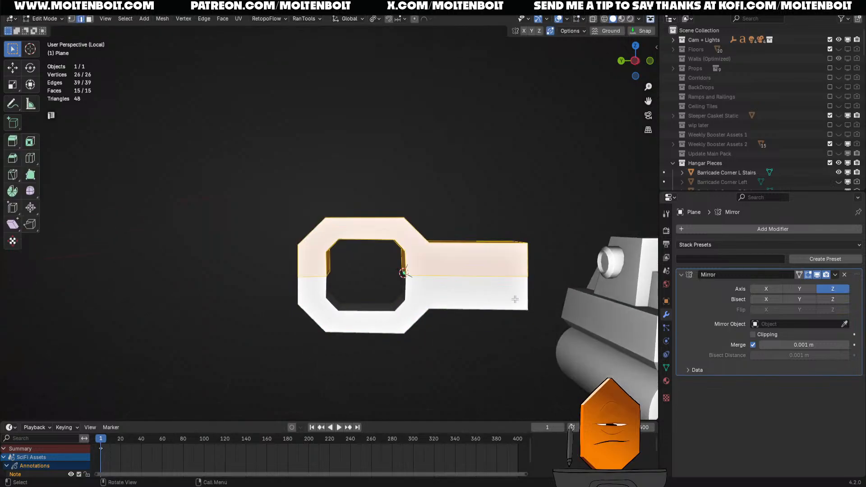
key(g)
key(z)
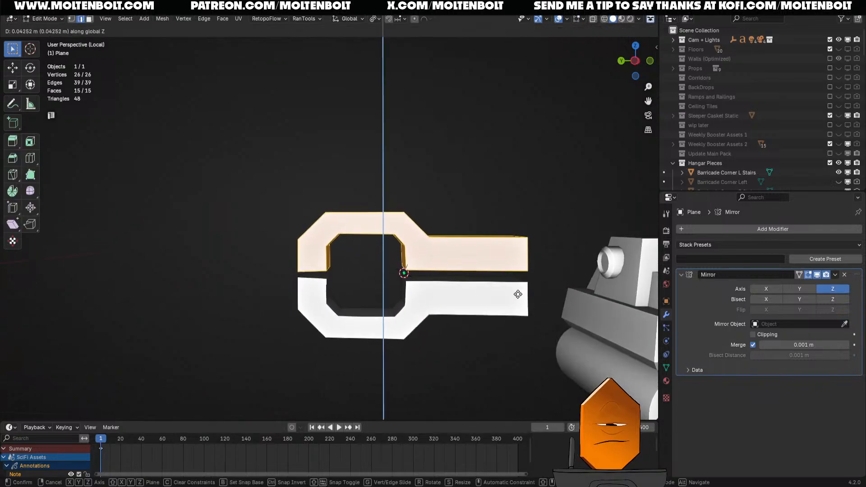
click(520, 293)
middle_drag(521, 293, 397, 316)
- Leave Edit Mode and apply the Mirror modifier on the claw part
click(835, 275)
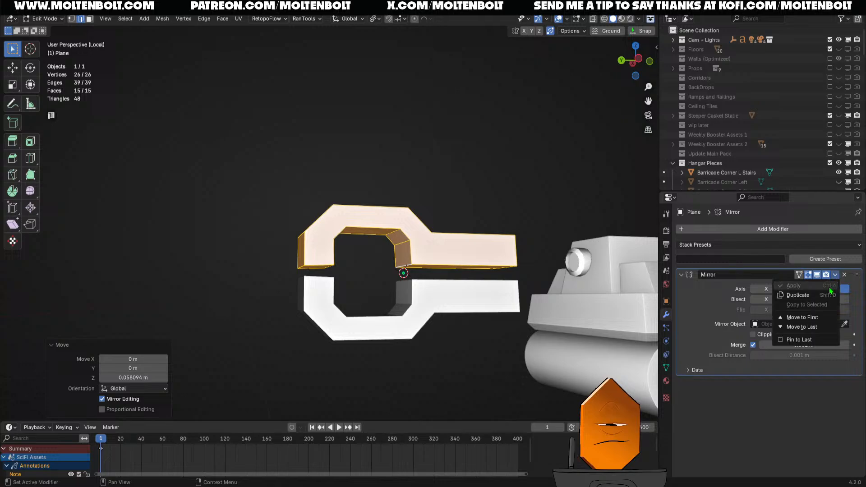
key(Escape)
key(Tab)
click(836, 274)
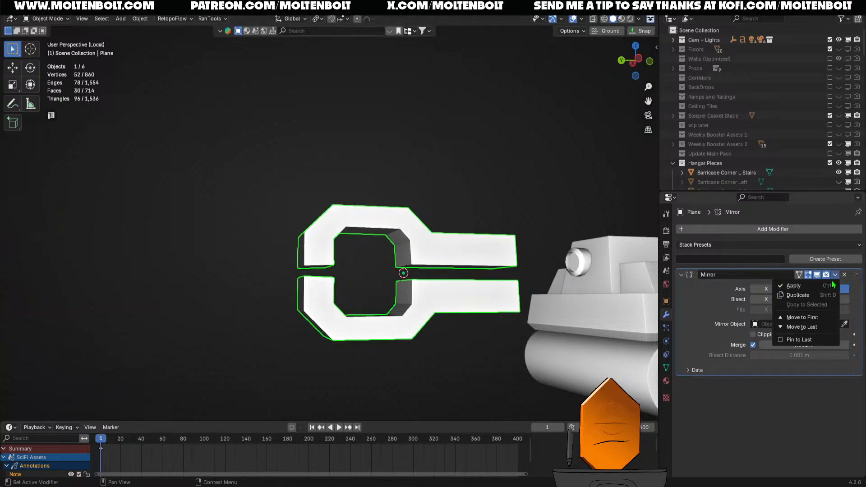
click(799, 285)
- Scale the claw to 0.283 and snap it to the front of the small side block next to the turret
middle_drag(448, 324, 561, 348)
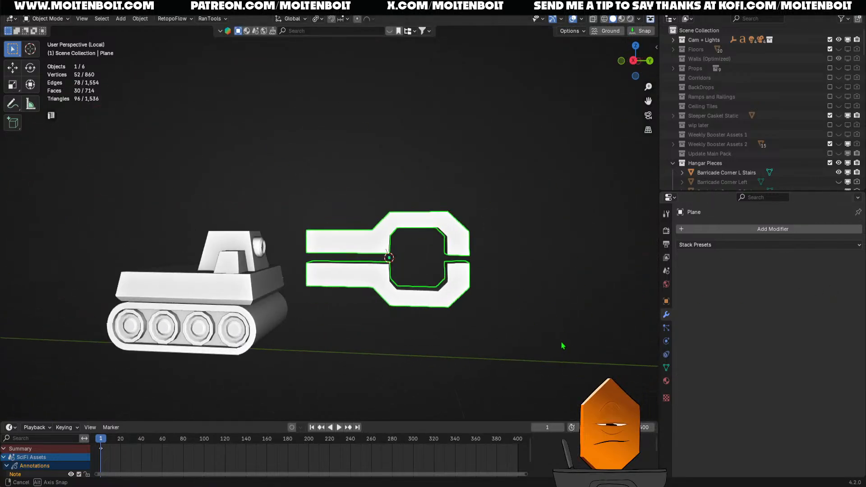
key(s)
click(435, 261)
middle_drag(435, 261, 471, 333)
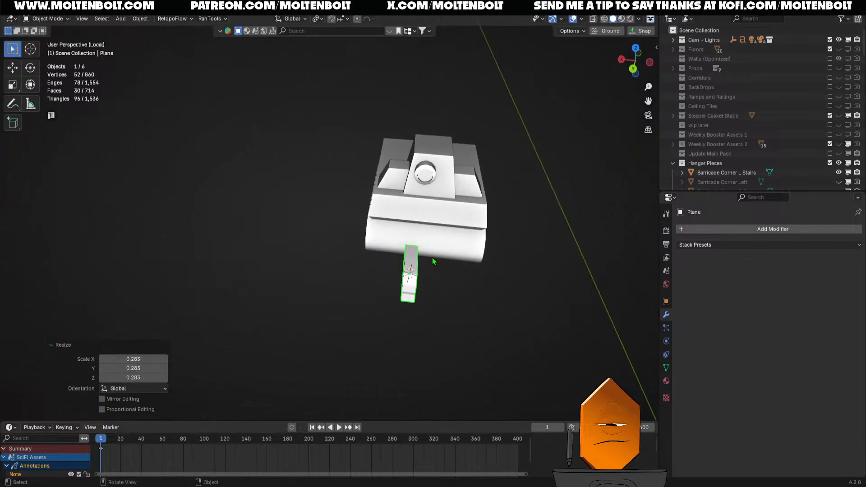
shift+right_click(398, 186)
key(shift+s)
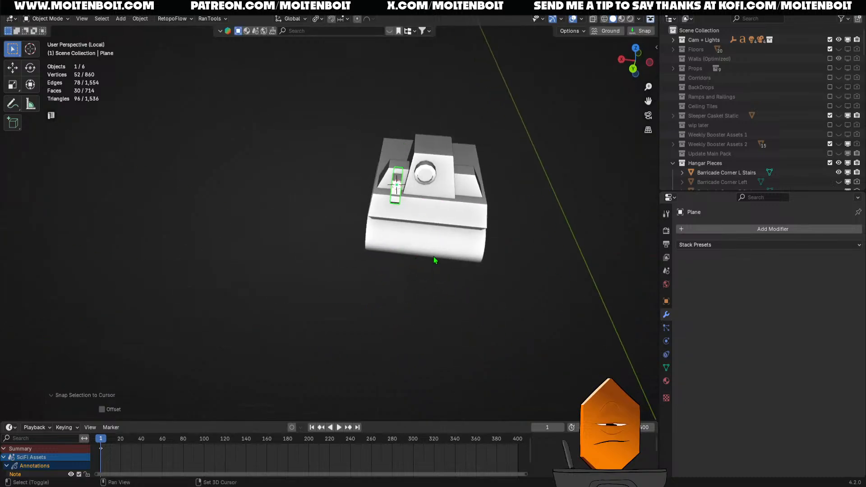
- Move the claw about 0.17 m forward along Y so it protrudes from the side block
shift+middle_drag(435, 259, 436, 333)
scroll(445, 296, up, 3)
middle_drag(447, 296, 431, 274)
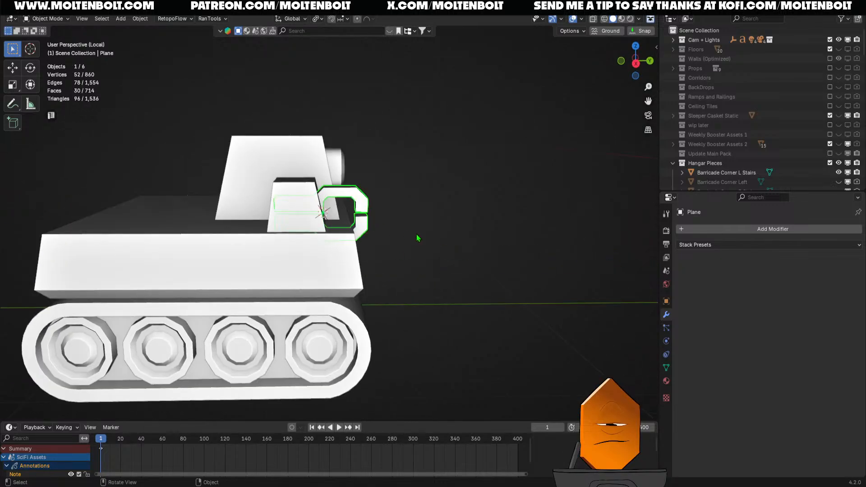
key(g)
key(y)
click(446, 231)
- Scale the claw down to 0.683 and stretch it about 1.4 times along Y
mouse_move(441, 257)
middle_down()
mouse_move(379, 289)
mouse_move(442, 263)
middle_up()
key(s)
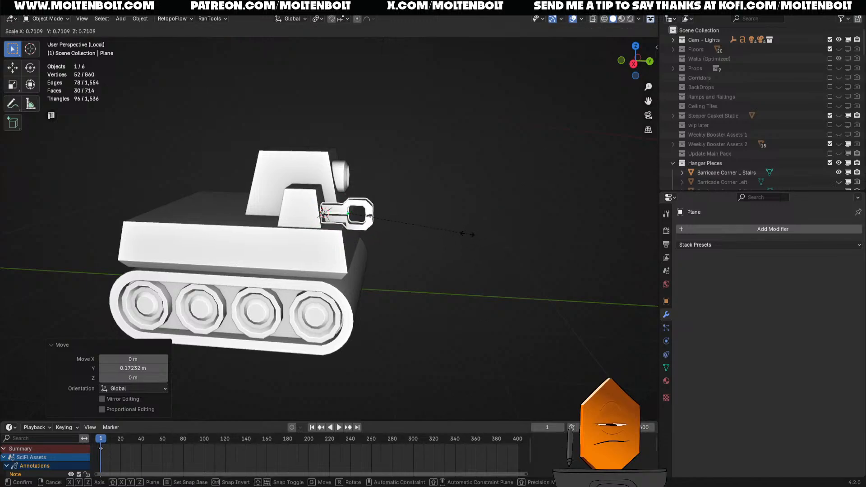
click(467, 235)
key(s)
key(y)
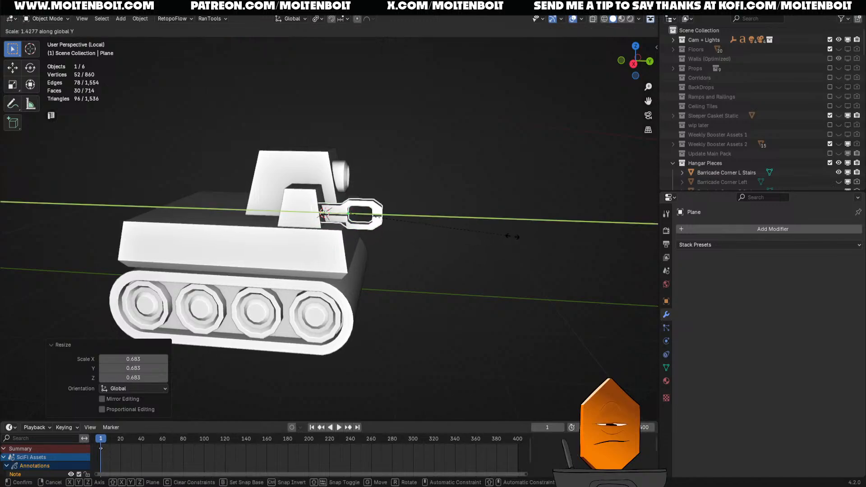
click(516, 237)
- Shift the claw about 0.056 m further along Y and show the tank in the left orthographic view
key(g)
key(y)
click(522, 244)
key(grave)
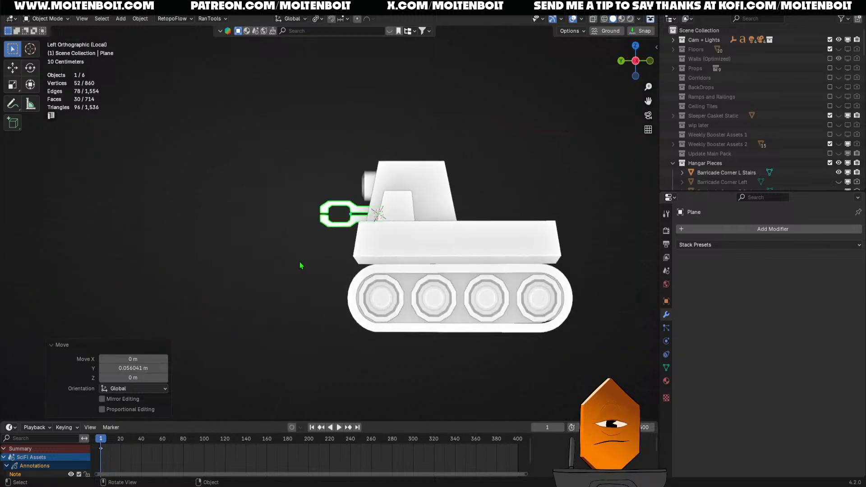
- Move the claw up about 0.055 m in the right orthographic view, centring it on the front of the side block
ctrl+middle_drag(316, 277, 338, 239)
key(grave)
click(488, 240)
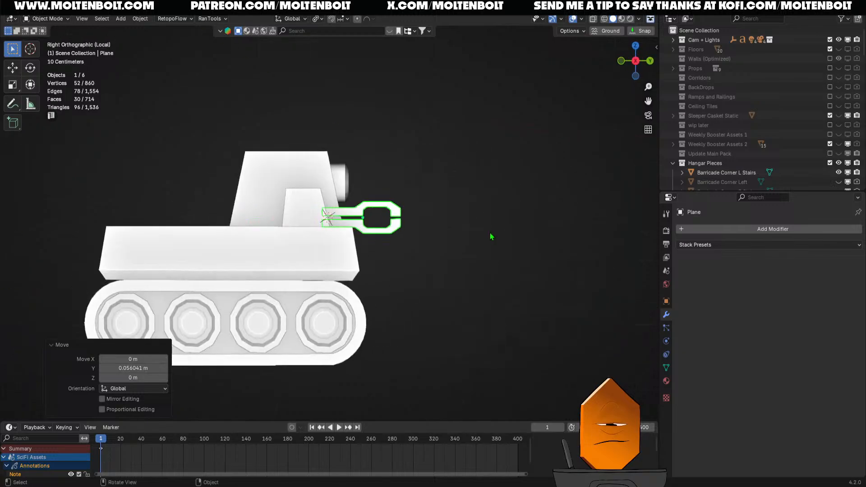
key(g)
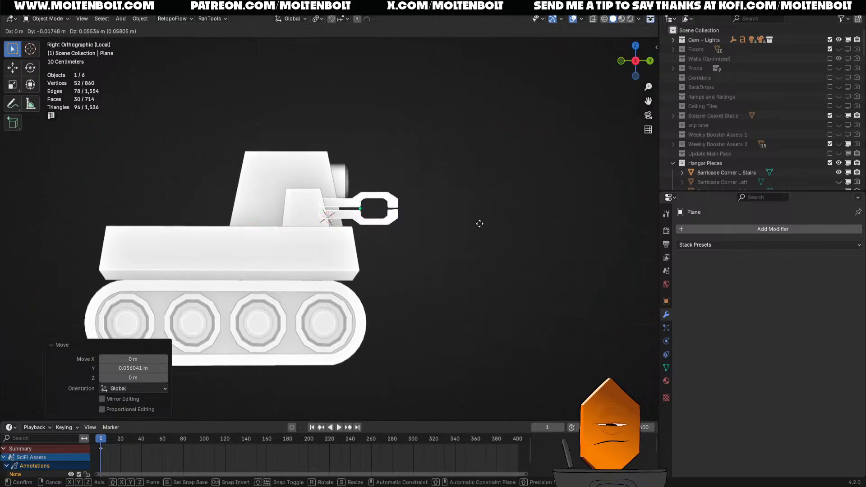
click(475, 224)
middle_drag(475, 191, 347, 260)
- In the back orthographic view, shift the claw about 0.015 m along X and 0.007 m along Z
click(425, 307)
click(347, 259)
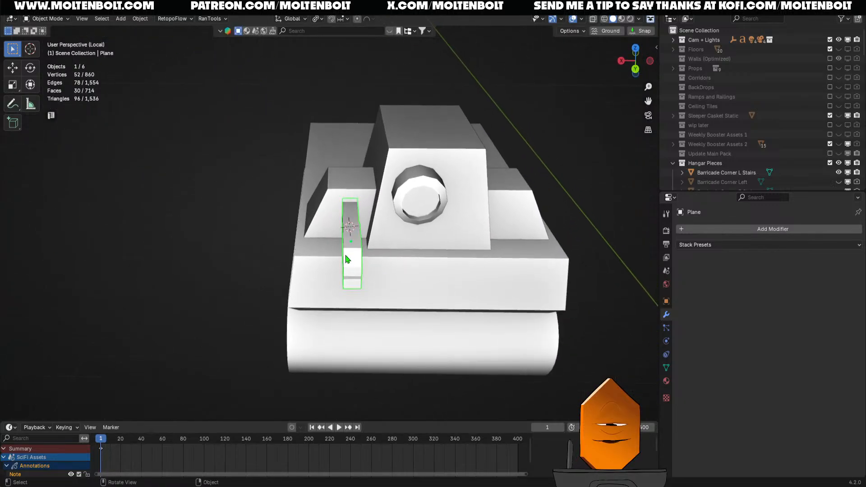
key(grave)
click(444, 345)
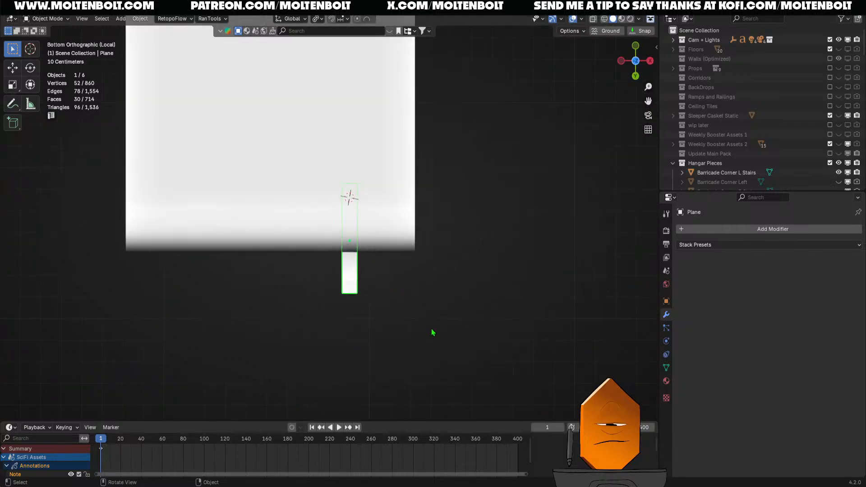
key(grave)
click(473, 296)
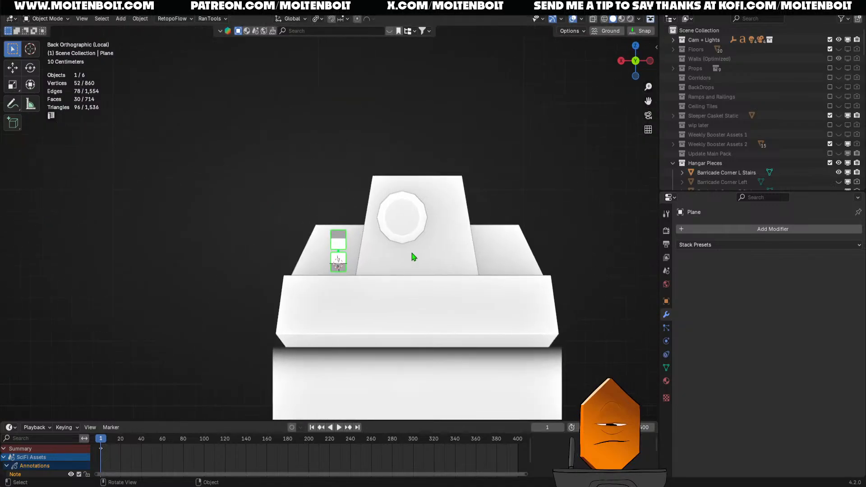
key(g)
click(408, 248)
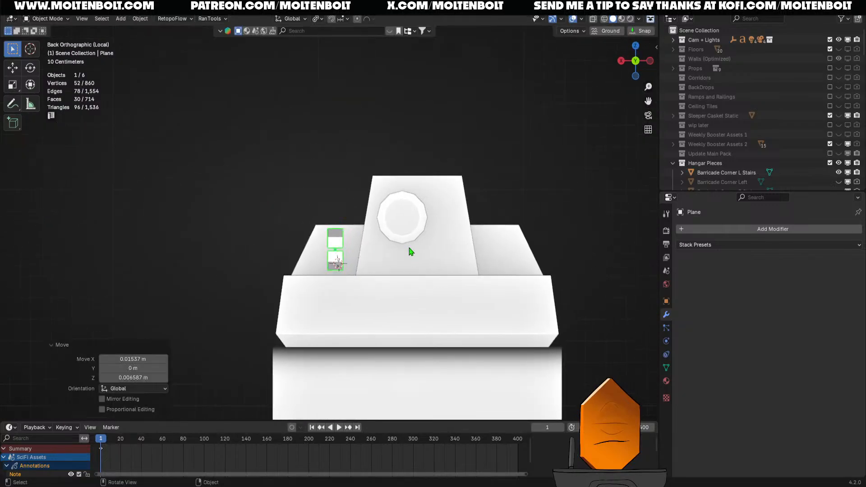
- Edit the small side block behind the claw and inset its front face to leave a thin border
middle_drag(410, 248, 338, 319)
click(333, 227)
click(320, 227)
key(ctrl+Tab)
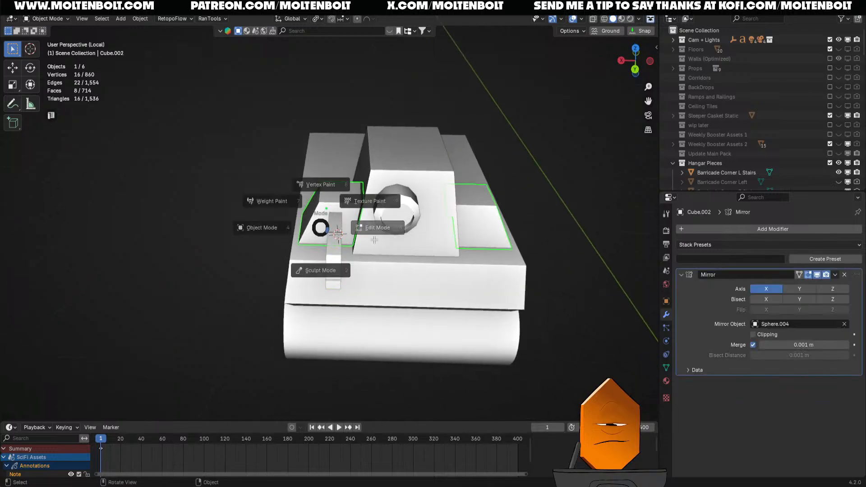
scroll(356, 231, up, 2)
shift+middle_drag(357, 217, 392, 260)
click(373, 267)
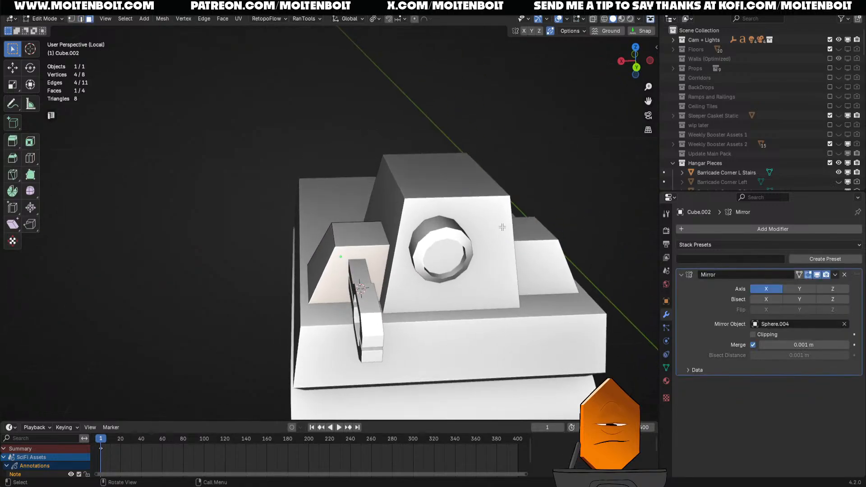
key(i)
click(484, 234)
- Extrude the inset front face inward to form a shallow recess in the side block
middle_drag(484, 234, 483, 300)
key(e)
click(516, 280)
key(e)
right_click(437, 274)
key(i)
right_click(490, 294)
key(ctrl+z)
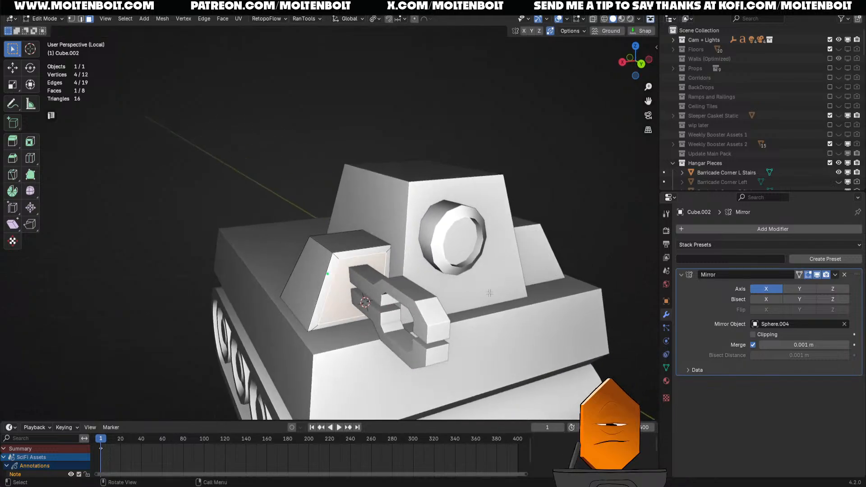
- Inset the recessed face by about 0.071 m, scale it to 0.637 and raise it about 0.018 m along Z
key(i)
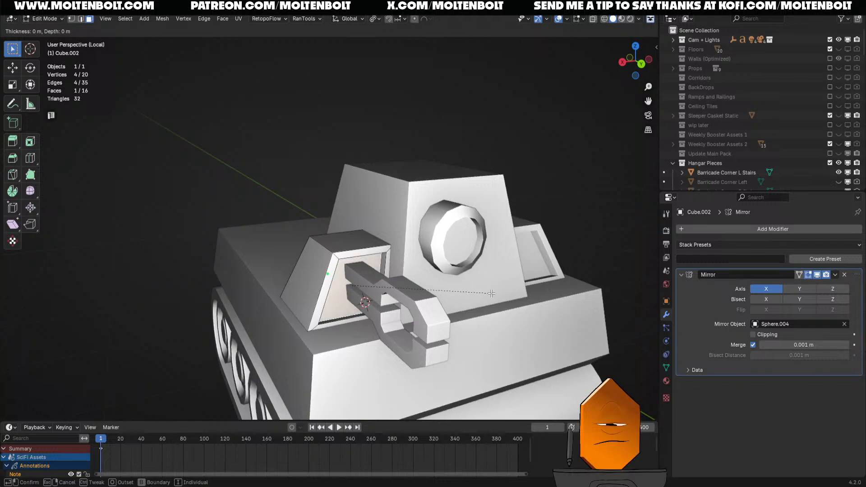
click(487, 294)
middle_drag(472, 307, 489, 276)
key(s)
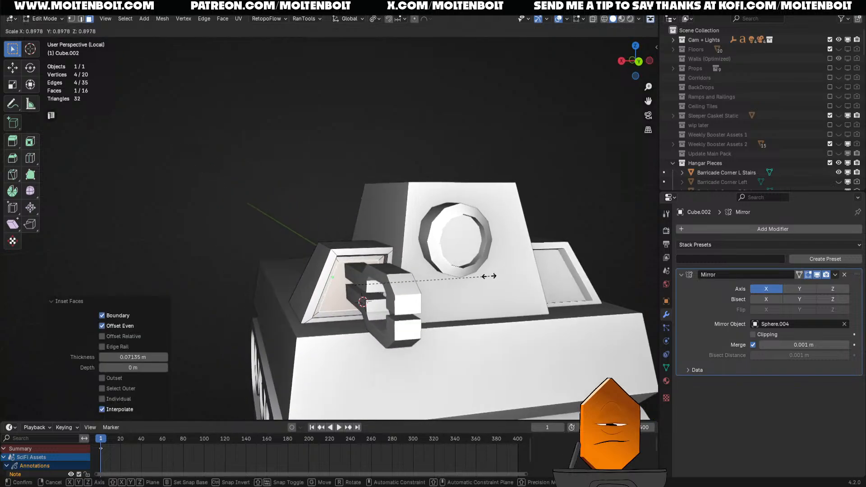
click(448, 289)
key(g)
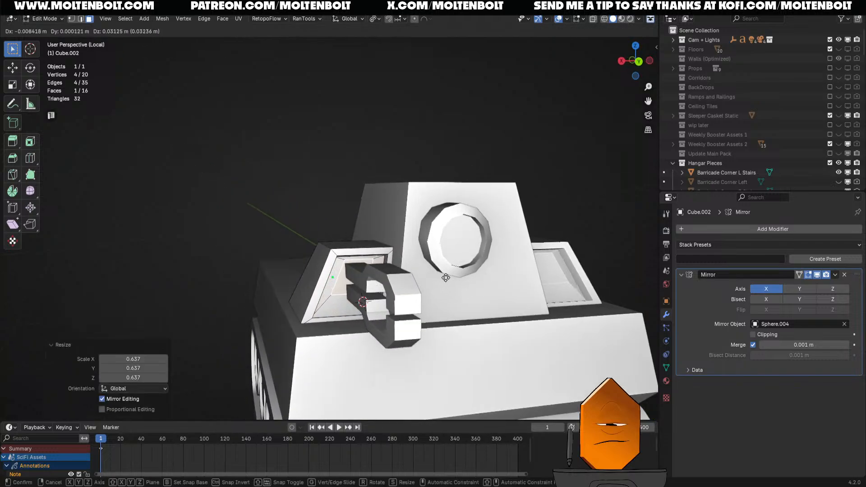
click(446, 278)
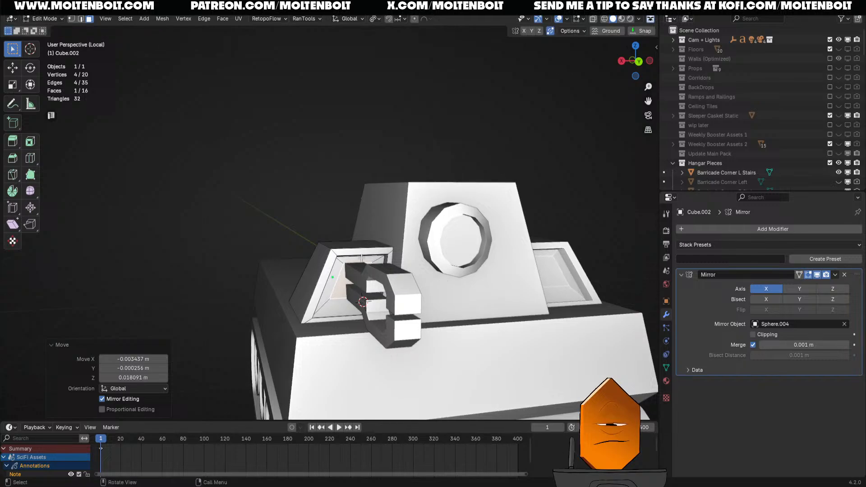
- Move the upper edge of the recess's inner face up about 0.01 m
middle_drag(446, 279, 356, 274)
key(2)
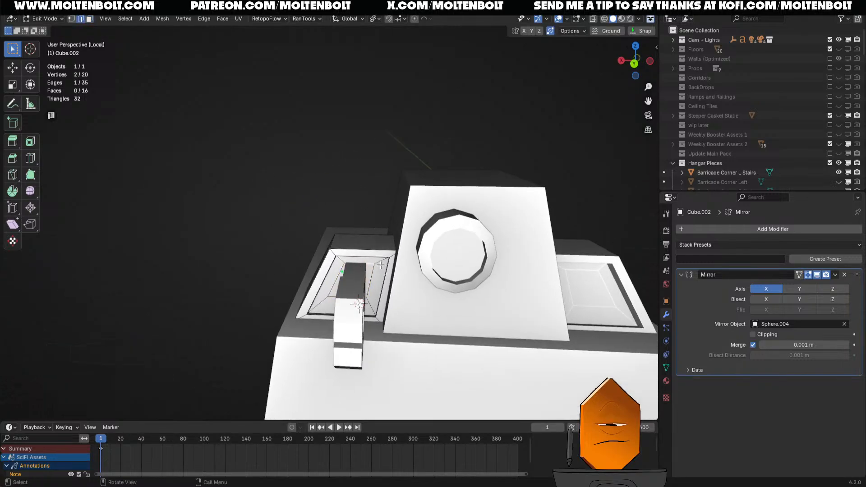
key(g)
click(381, 266)
middle_drag(382, 267, 343, 301)
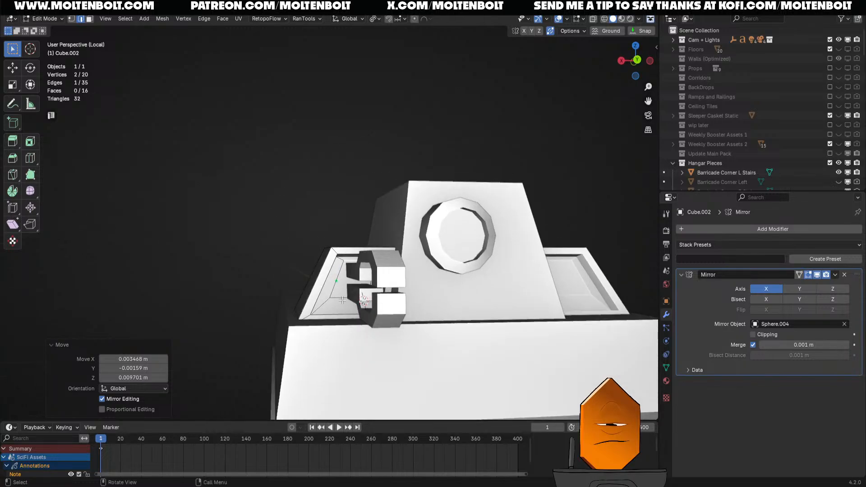
- Move the inner face's lower edge about -0.024 m along X and -0.011 m along Z, and rescale that edge
click(342, 300)
key(g)
click(350, 304)
key(s)
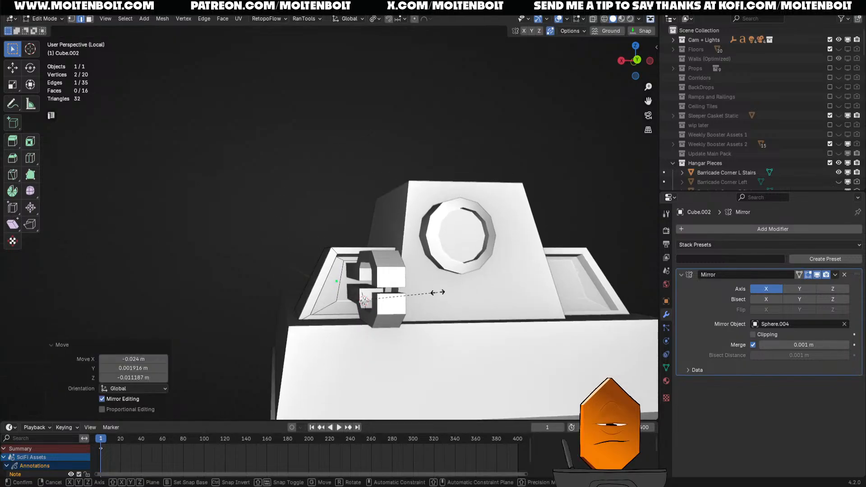
click(424, 293)
- Extrude the inner face outward about 0.045 m as a raised plate and lower its front slightly along Z
middle_drag(423, 293, 388, 308)
key(3)
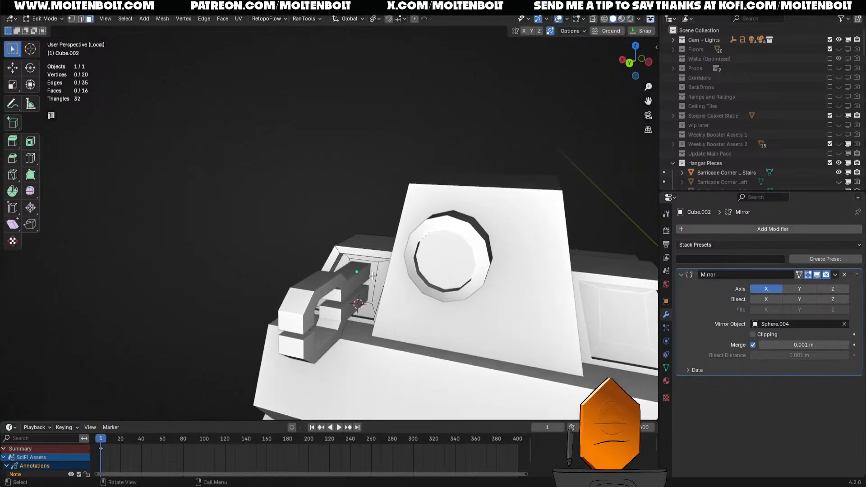
key(e)
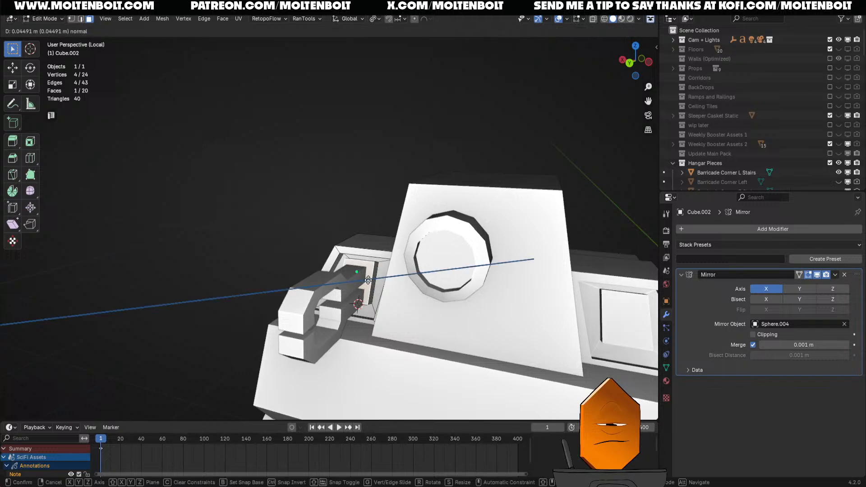
click(369, 277)
middle_drag(369, 277, 355, 288)
key(g)
key(z)
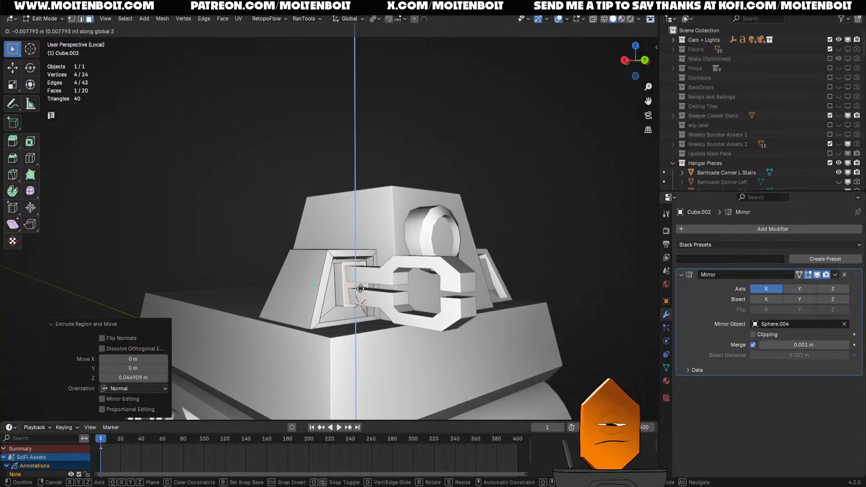
click(360, 289)
- Scale the edge loop around the raised plate up to about 1.09
middle_drag(361, 289, 357, 306)
key(2)
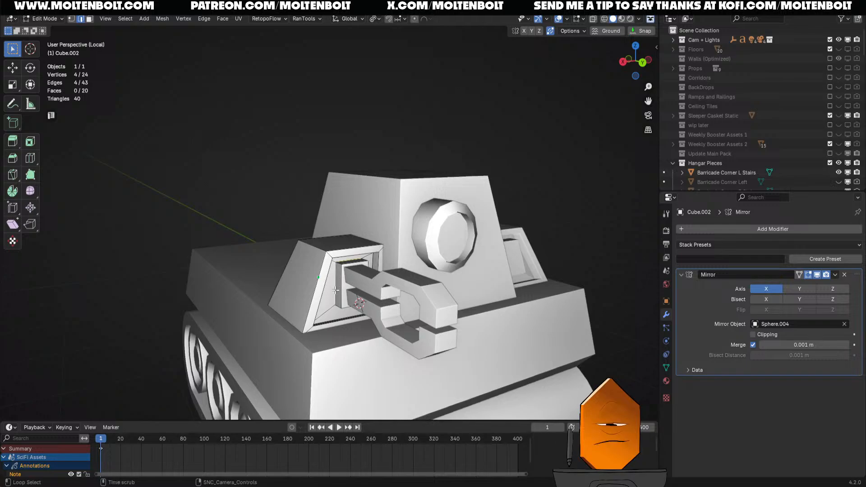
key(s)
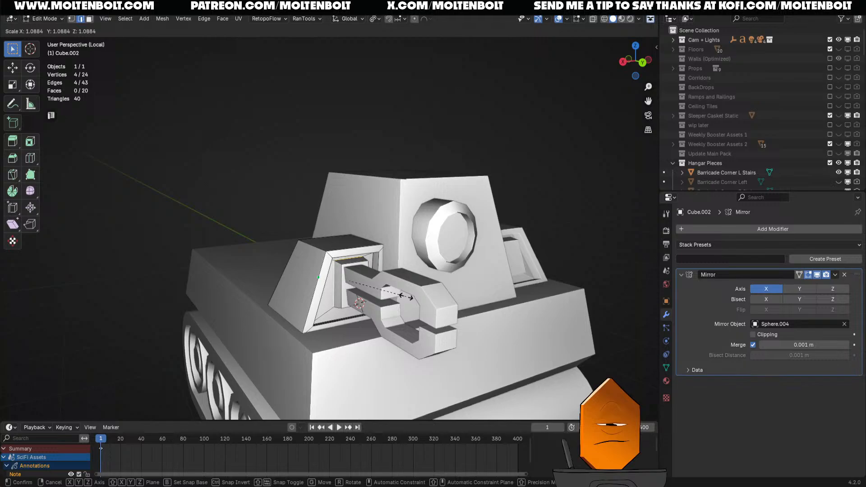
click(406, 296)
- Select the four faces surrounding the raised plate in the recess and flatten them with a Y scale of 0
key(Tab)
middle_drag(366, 223, 443, 352)
key(Tab)
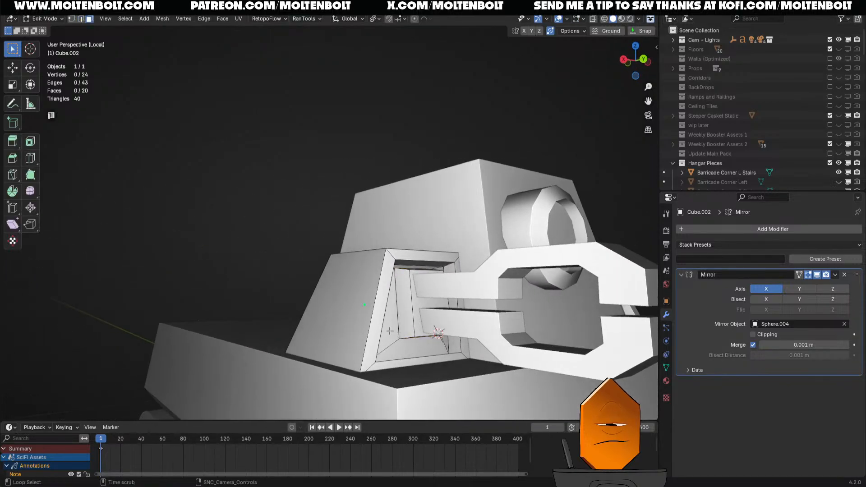
click(422, 348)
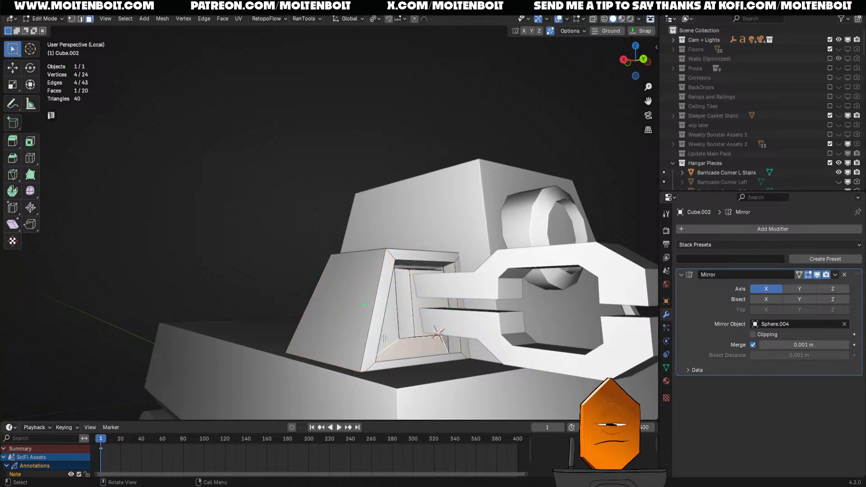
middle_drag(421, 347, 507, 352)
shift+click(464, 295)
text(sy0)
key(Return)
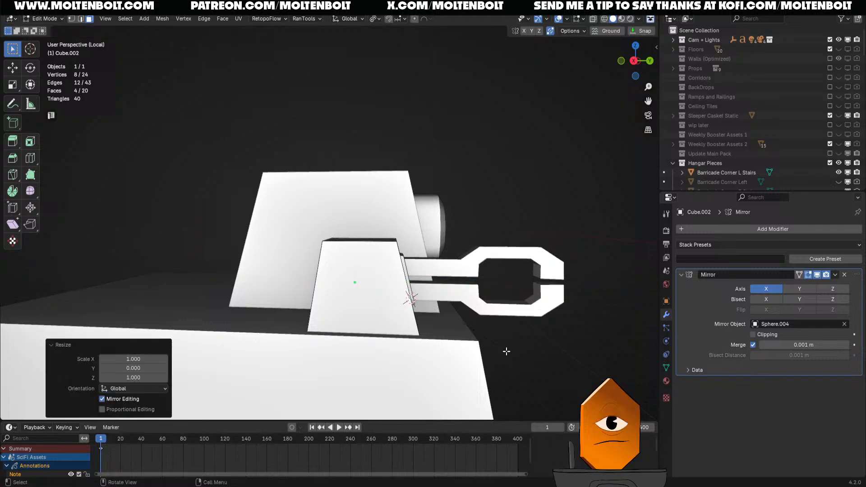
middle_drag(512, 251, 301, 269)
- Add a Mirror modifier to the claw using the tank hull (Sphere.004) as mirror object and apply it
key(Tab)
click(279, 223)
click(396, 281)
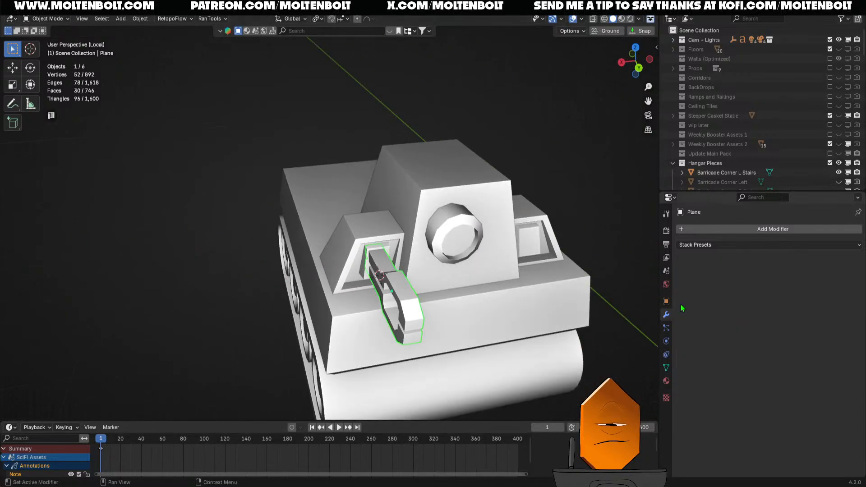
click(785, 232)
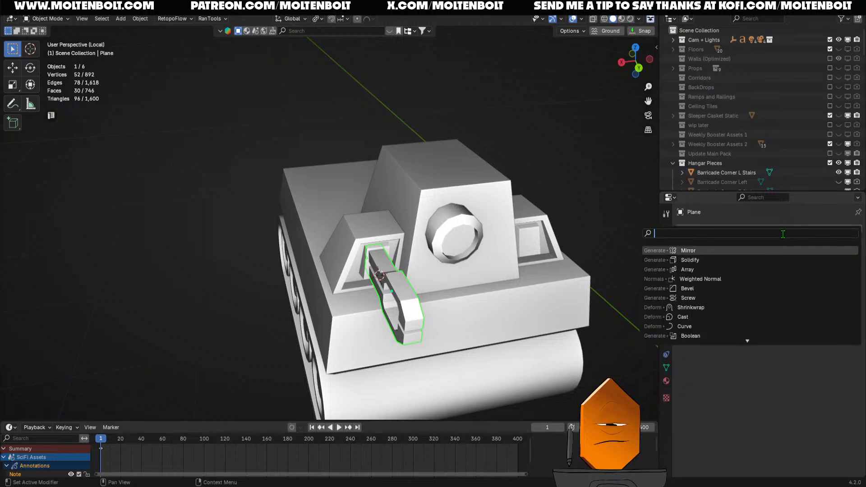
click(751, 251)
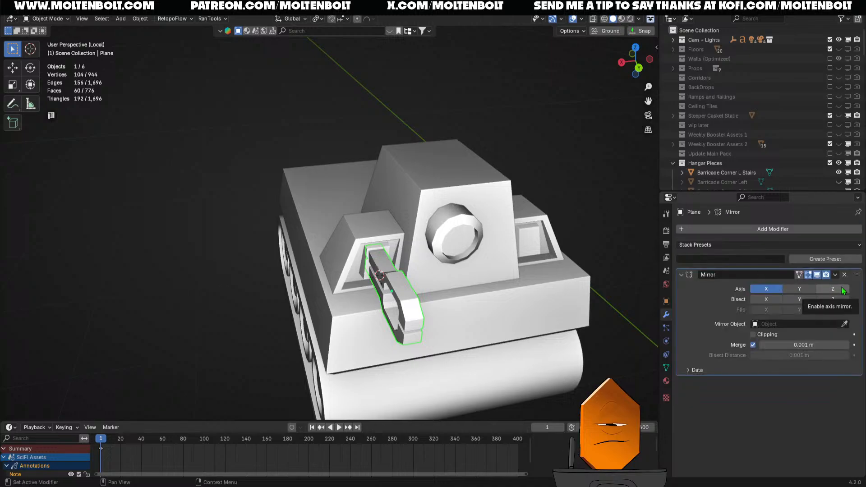
click(845, 324)
click(493, 306)
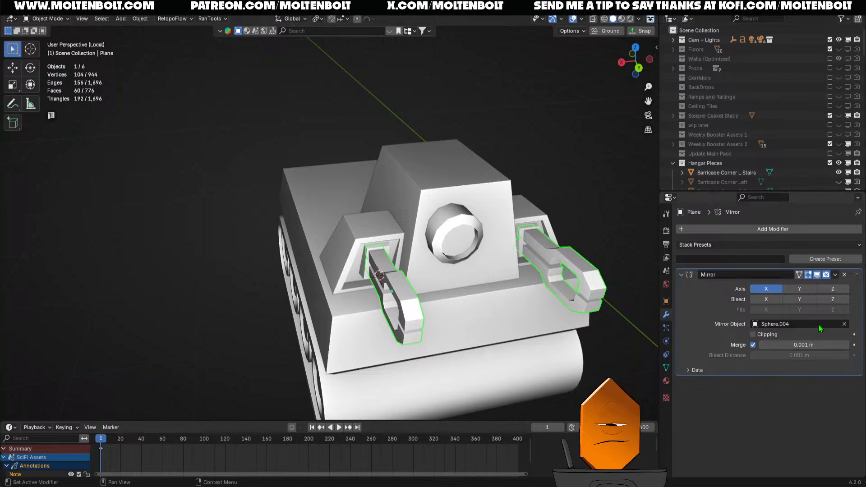
click(836, 274)
click(774, 285)
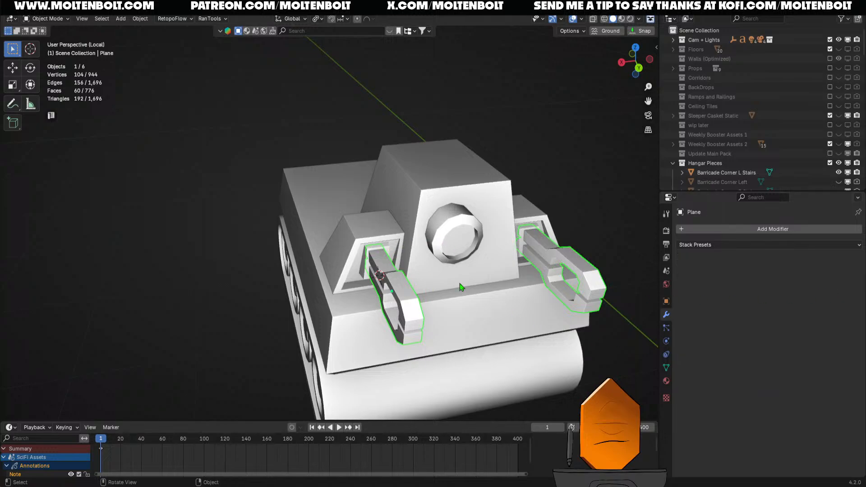
- Duplicate the round cylinder on the turret front in the back orthographic view and place the copy diagonally below it
middle_drag(420, 293, 386, 290)
key(alt+a)
scroll(346, 257, down, 2)
middle_drag(346, 258, 393, 228)
click(394, 226)
scroll(367, 314, up, 3)
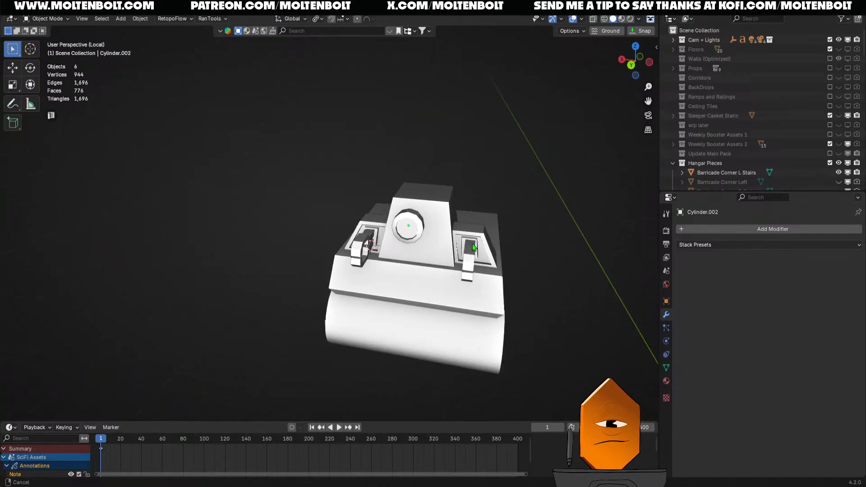
click(387, 281)
ctrl+middle_drag(366, 314, 420, 276)
key(grave)
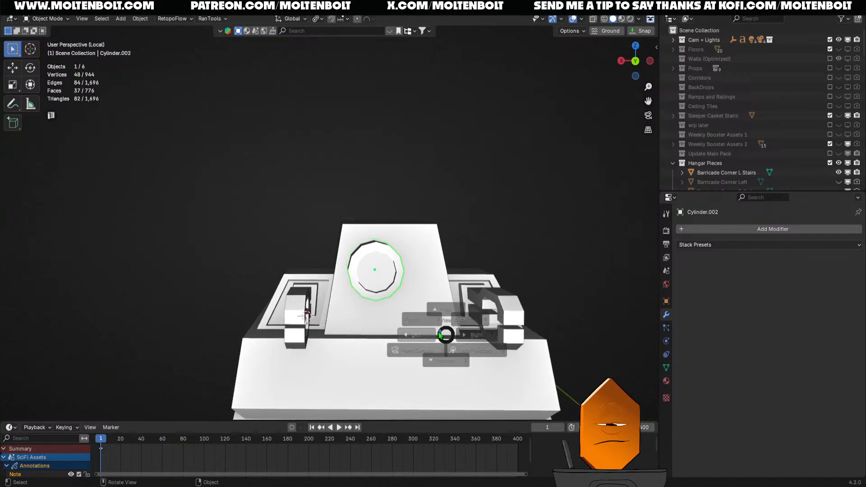
click(487, 301)
key(shift+d)
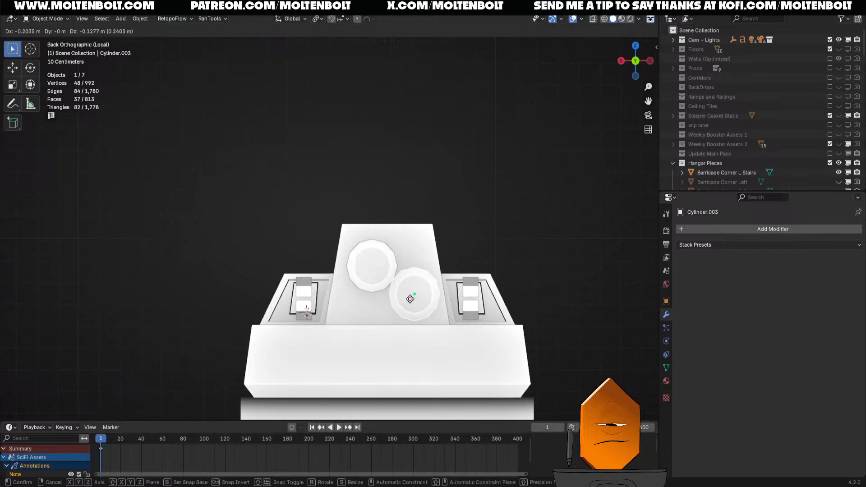
click(422, 295)
- Scale the duplicated cylinder to 0.361 and move it about 0.056 m along X and 0.21 m up beside the large one
key(s)
click(459, 276)
key(g)
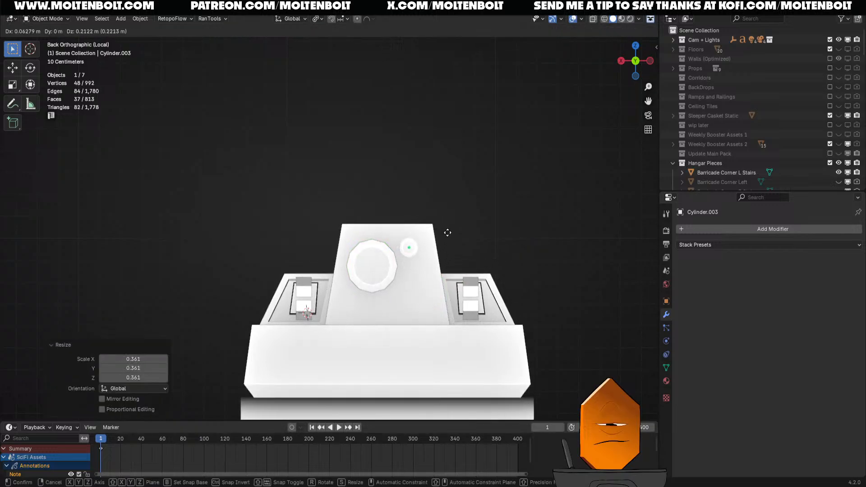
click(450, 233)
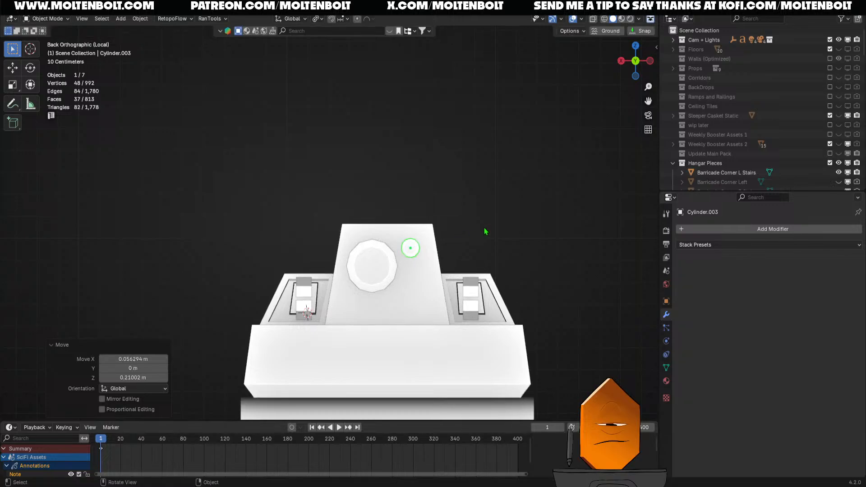
scroll(484, 253, down, 3)
click(487, 294)
middle_drag(487, 294, 460, 310)
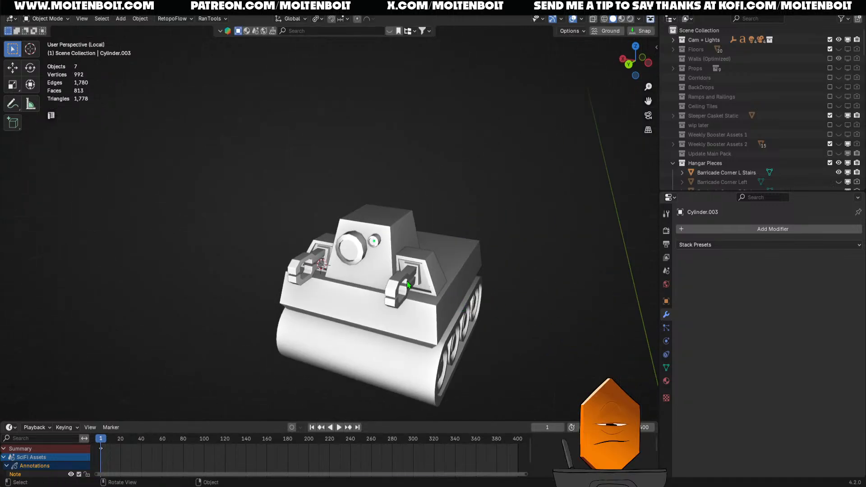
- Save the file and examine the isolated tank model from the side and the rear
key(ctrl+s)
click(455, 295)
key(KP_3)
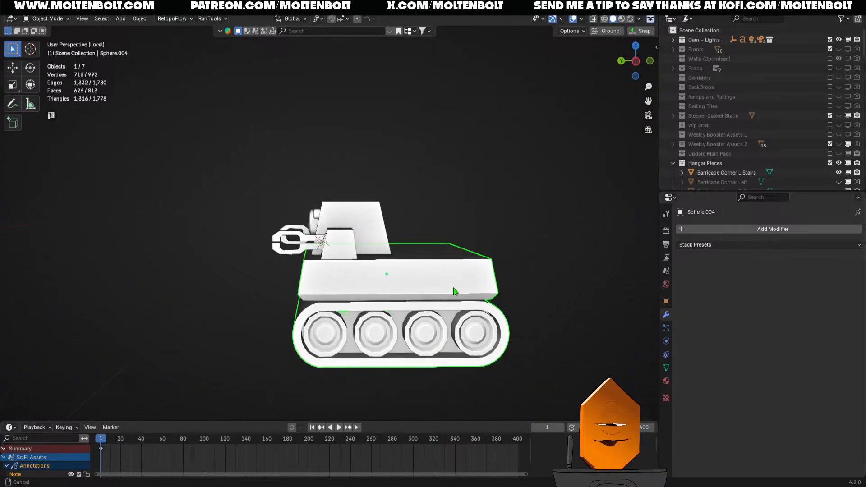
key(ctrl+s)
middle_drag(504, 302, 558, 336)
middle_drag(398, 329, 449, 310)
key(alt+a)
click(449, 310)
middle_drag(543, 310, 332, 312)
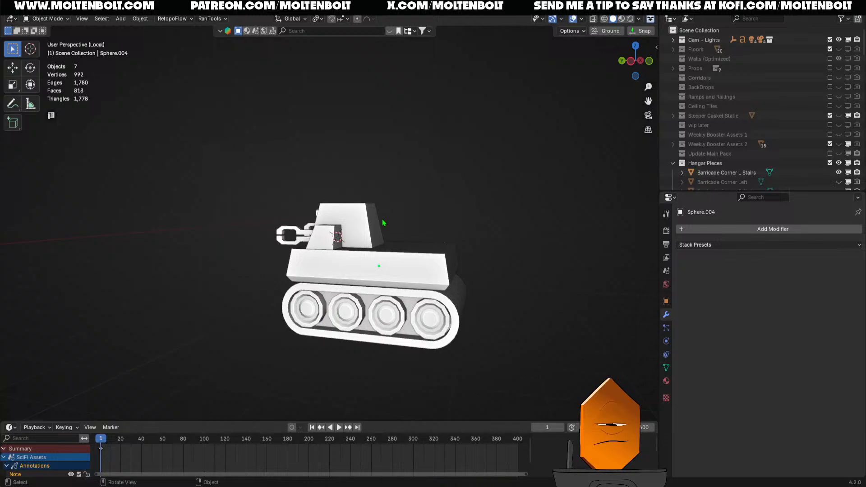
middle_drag(381, 257, 281, 296)
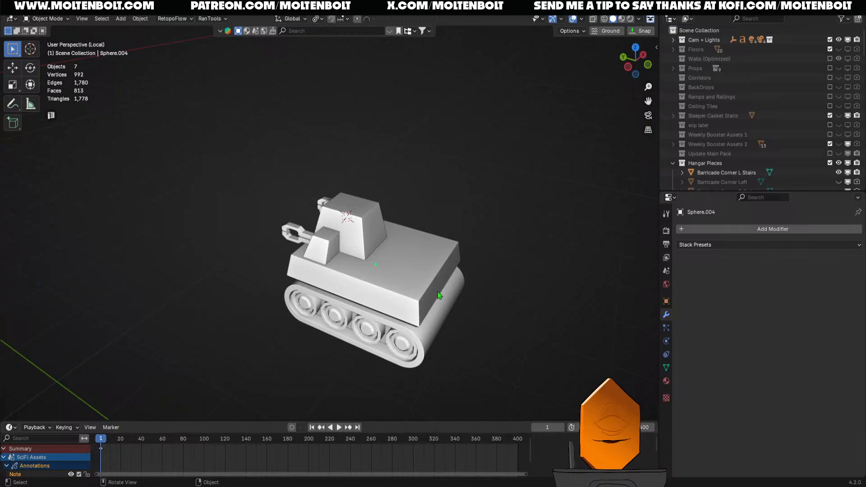
- Preview the tank in rendered shading, and switch the viewport to material preview
mouse_move(423, 286)
middle_down()
mouse_move(483, 273)
mouse_move(418, 288)
mouse_move(399, 261)
mouse_move(401, 323)
middle_up()
key(z)
click(386, 287)
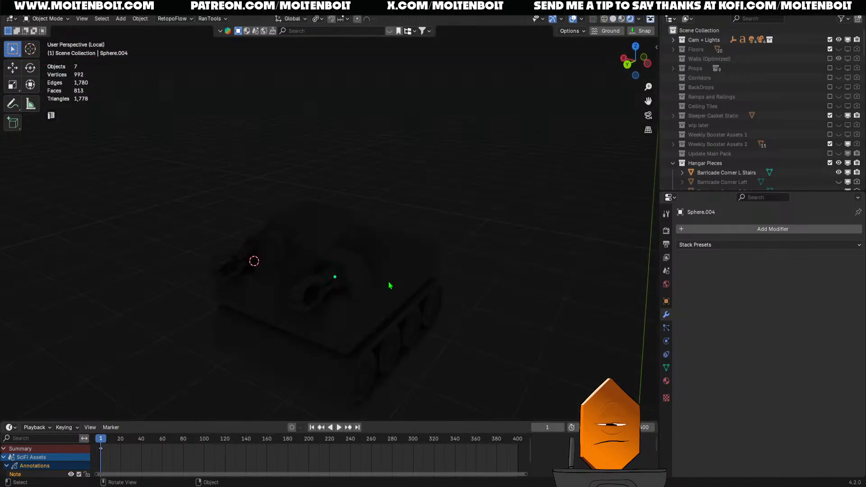
middle_drag(389, 283, 447, 249)
key(z)
click(439, 298)
mouse_move(439, 298)
middle_down()
mouse_move(522, 309)
mouse_move(358, 328)
mouse_move(246, 318)
mouse_move(457, 336)
mouse_move(550, 315)
mouse_move(505, 319)
mouse_move(498, 330)
mouse_move(369, 306)
middle_up()
- Select the linked upper hull block of the tank and scale it to 1.070 along X
click(387, 276)
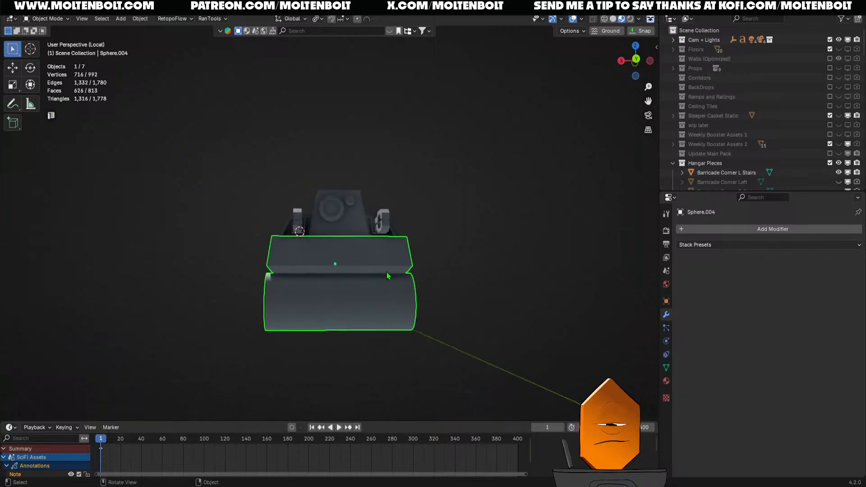
middle_drag(387, 277, 373, 310)
key(Tab)
middle_drag(437, 310, 412, 276)
key(l)
key(s)
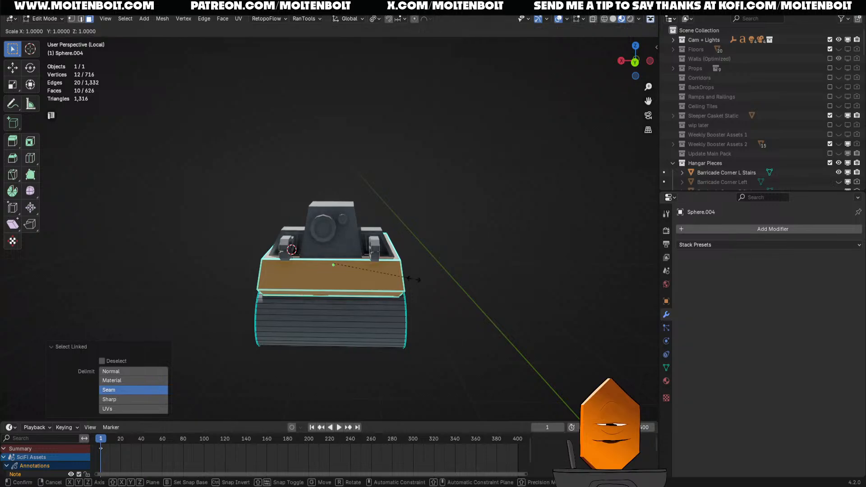
key(x)
click(412, 277)
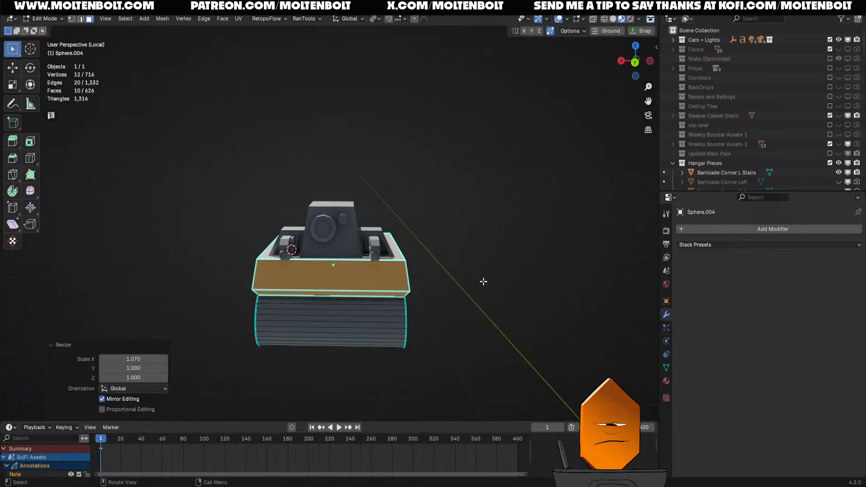
- Scale the upper hull block a second time along X and check its width against the tracks
key(Tab)
middle_drag(507, 291, 356, 266)
key(Tab)
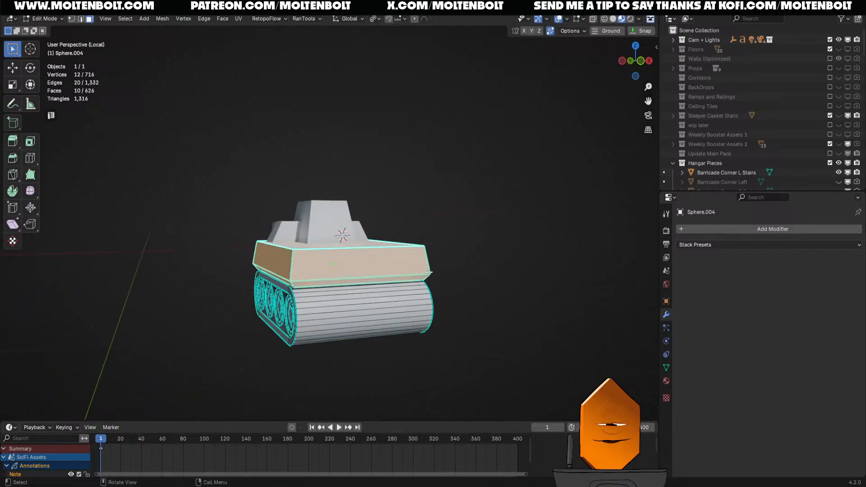
key(s)
key(x)
click(434, 272)
key(Tab)
middle_drag(296, 263, 488, 280)
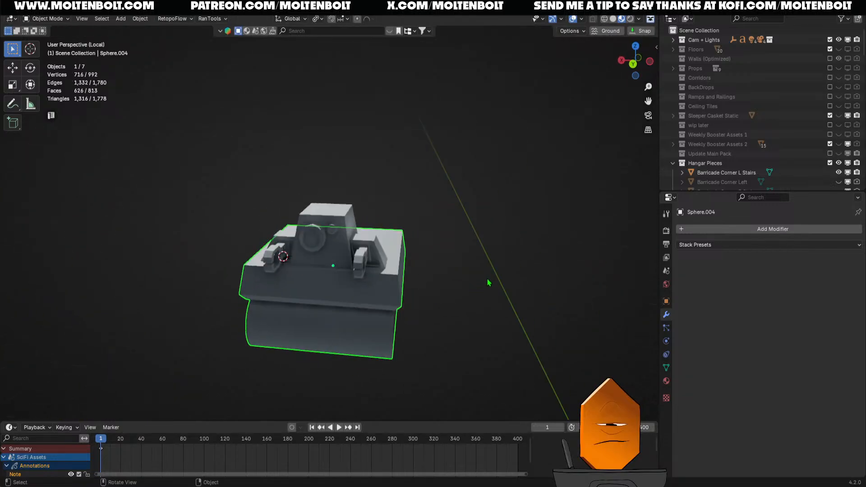
- Leave local view, return the viewport to solid shading and save the file
click(480, 291)
middle_drag(463, 315, 376, 344)
key(Tab)
key(Tab)
key(slash)
key(z)
mouse_move(413, 271)
middle_down()
mouse_move(323, 294)
mouse_move(306, 289)
mouse_move(361, 271)
mouse_move(344, 248)
mouse_move(412, 262)
mouse_move(356, 275)
middle_up()
key(ctrl+s)
- Isolate the claw guns and delete the two rear end faces of one gun
click(311, 304)
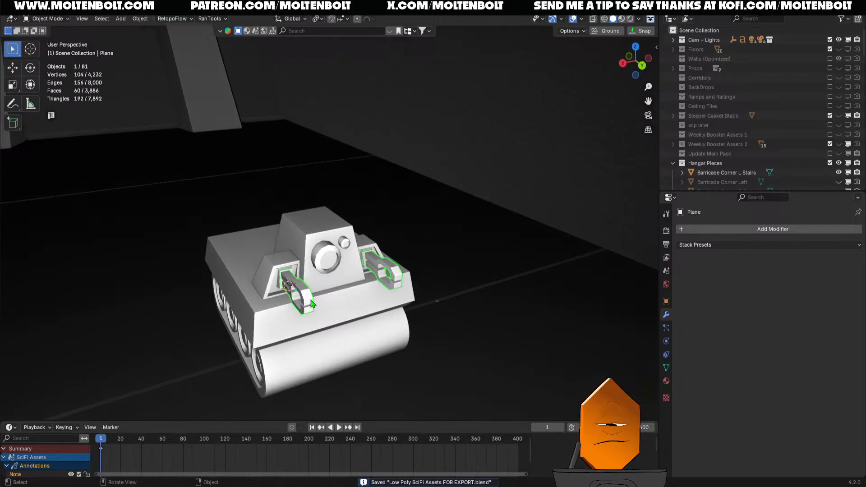
key(KP_Divide)
middle_drag(312, 305, 474, 281)
key(Tab)
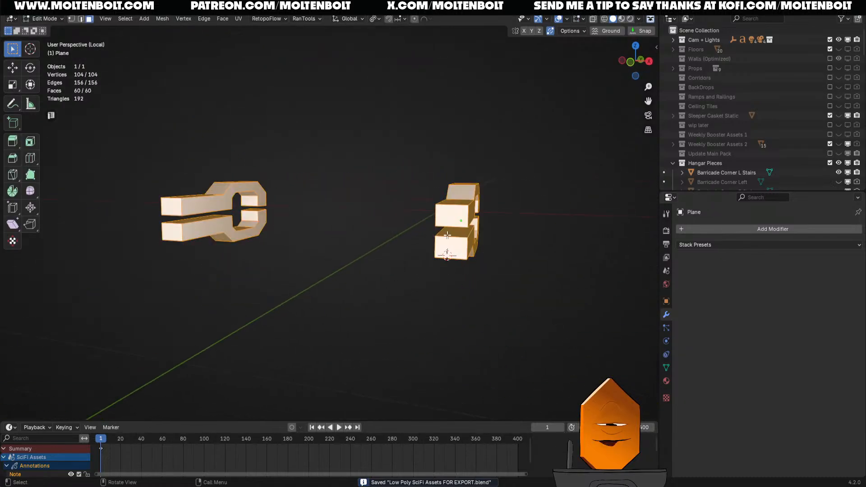
click(459, 222)
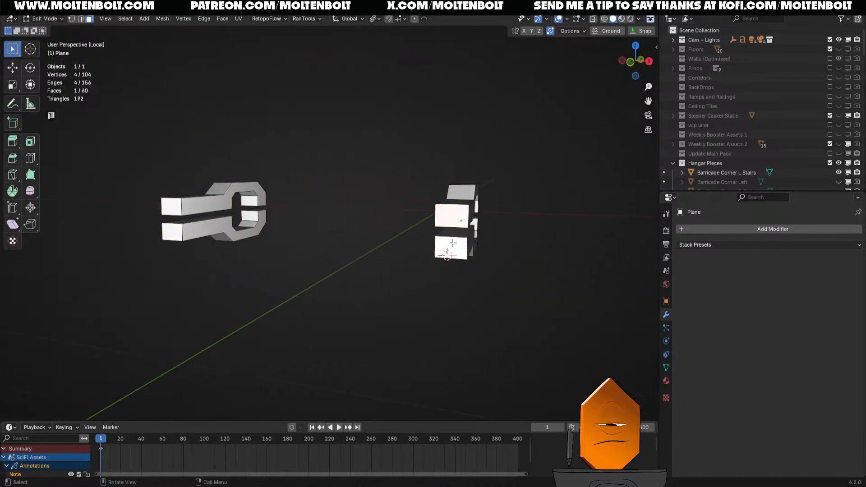
shift+click(453, 243)
key(x)
click(444, 246)
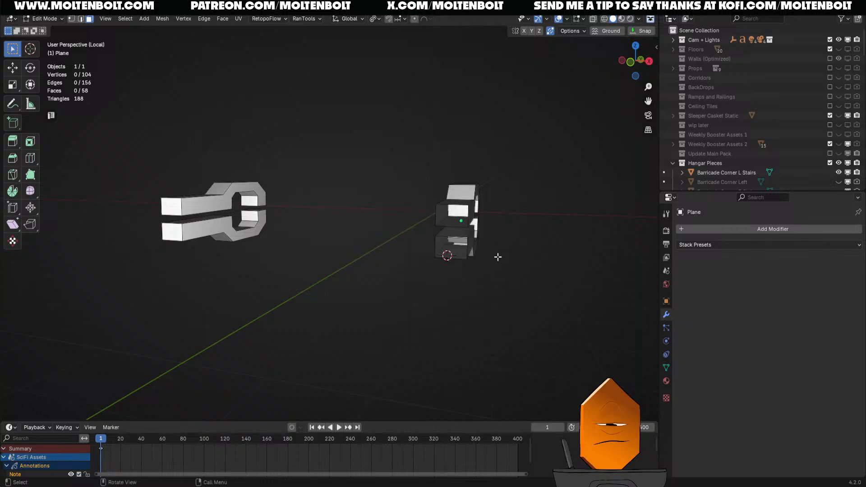
- Delete the two rear end faces of the other claw gun and return to the full scene in Object Mode
middle_drag(498, 256, 479, 269)
click(175, 215)
shift+click(174, 242)
key(x)
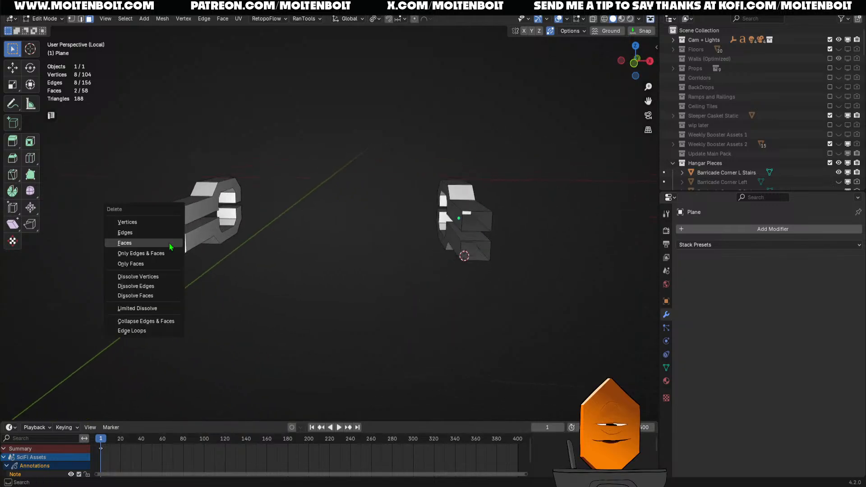
click(170, 244)
key(slash)
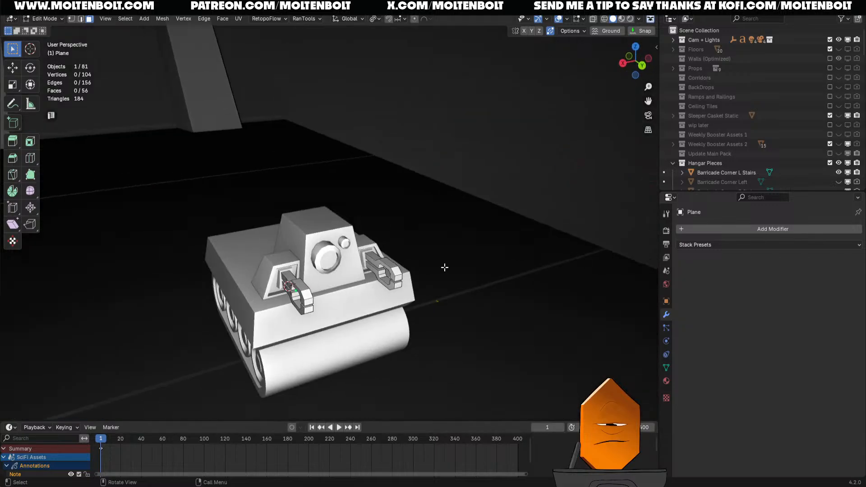
middle_drag(413, 276, 381, 270)
scroll(325, 266, up, 2)
middle_drag(279, 246, 315, 312)
key(Tab)
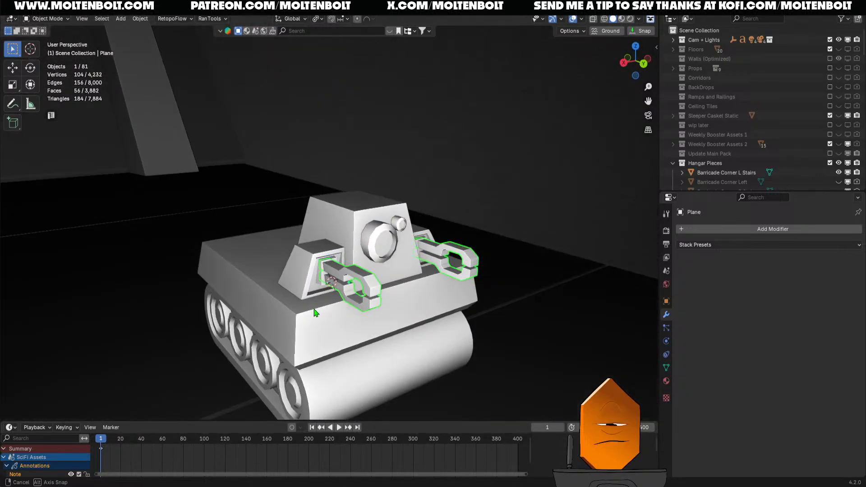
- Examine the turret body in local view and bring the full scene back
click(338, 233)
key(KP_Divide)
middle_drag(382, 277, 391, 258)
key(KP_Divide)
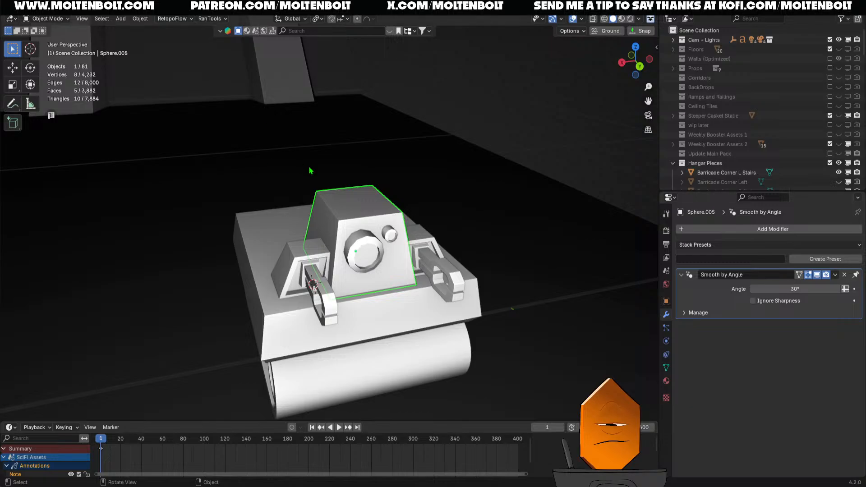
- Examine the whole tank in the hangar scene from the front, the side and a distance
middle_drag(311, 171, 300, 223)
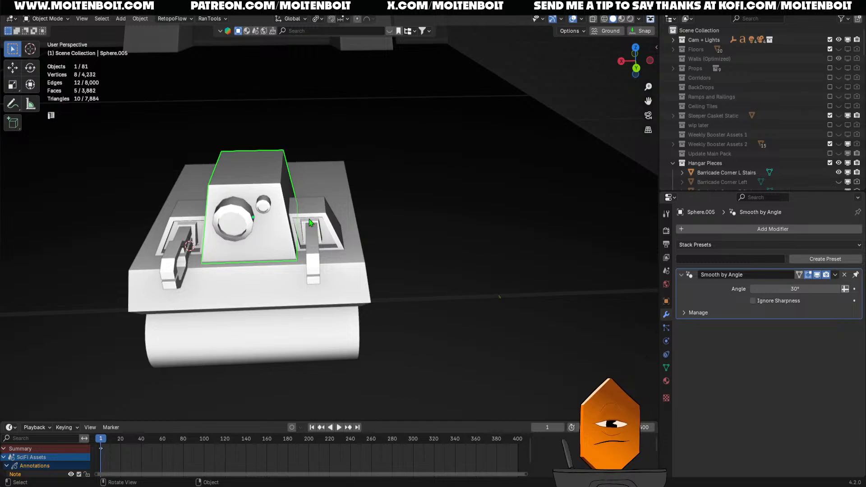
click(438, 228)
click(285, 198)
middle_drag(406, 203, 454, 223)
middle_drag(274, 196, 307, 191)
click(319, 151)
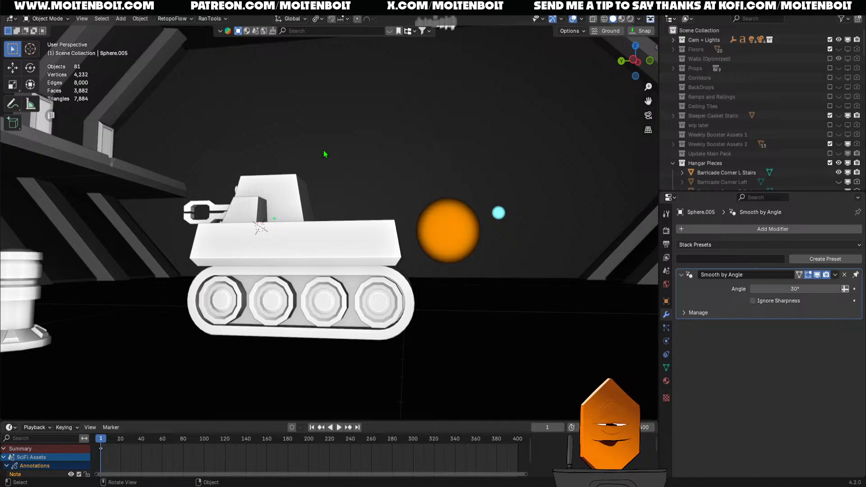
middle_drag(344, 141, 352, 212)
scroll(354, 118, down, 10)
scroll(315, 231, up, 4)
middle_drag(360, 247, 446, 259)
scroll(383, 251, up, 2)
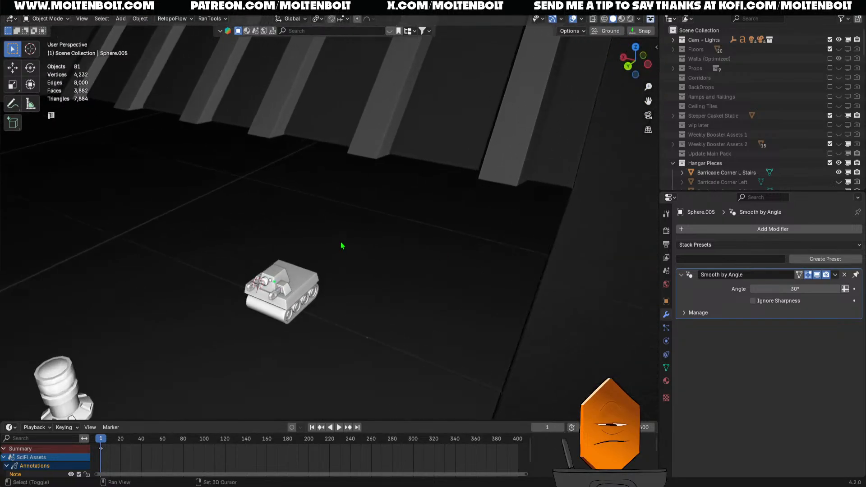
scroll(392, 190, up, 6)
shift+middle_drag(343, 246, 366, 227)
scroll(343, 227, up, 3)
scroll(342, 227, down, 3)
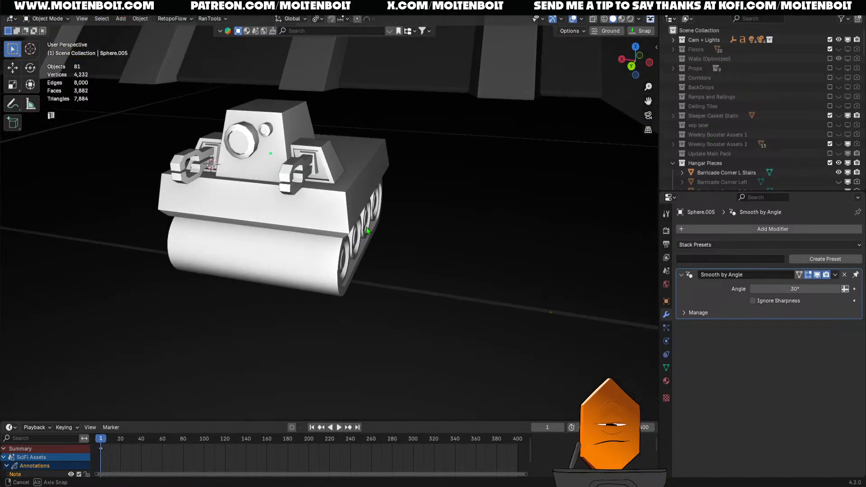
- Try to join the guns, side blocks, turret and both round turret details into the tank hull
click(299, 176)
shift+click(303, 153)
shift+click(251, 153)
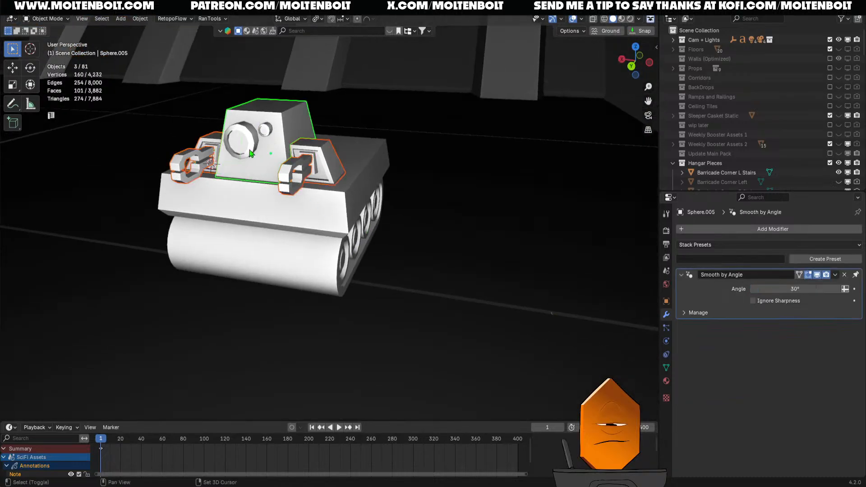
shift+click(266, 132)
shift+click(248, 146)
shift+click(283, 217)
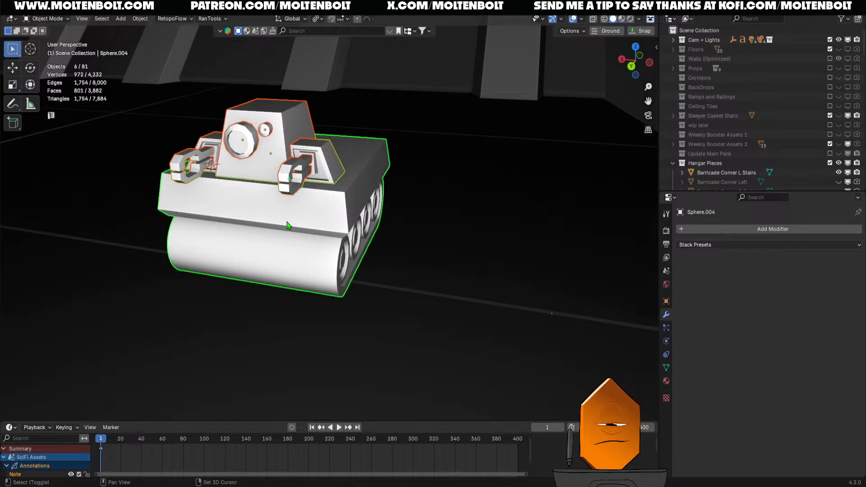
key(ctrl+j)
- Apply Shade Auto Smooth with a 30° angle to the joined tank and save the file
middle_drag(449, 234, 387, 242)
right_click(286, 177)
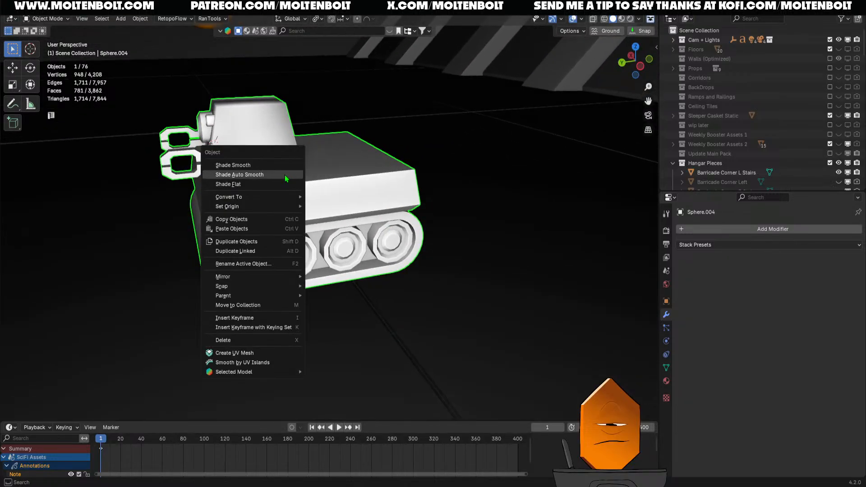
click(293, 176)
middle_drag(295, 181, 402, 194)
key(ctrl+s)
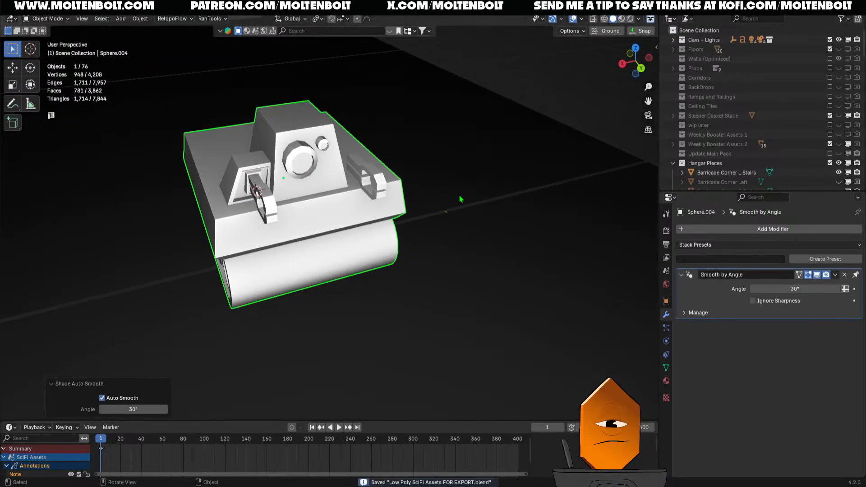
- Undo the auto smooth shading and the joining of the tank parts
middle_drag(459, 195, 424, 206)
key(ctrl+z)
key(ctrl+z)
key(ctrl+z)
key(ctrl+z)
key(ctrl+z)
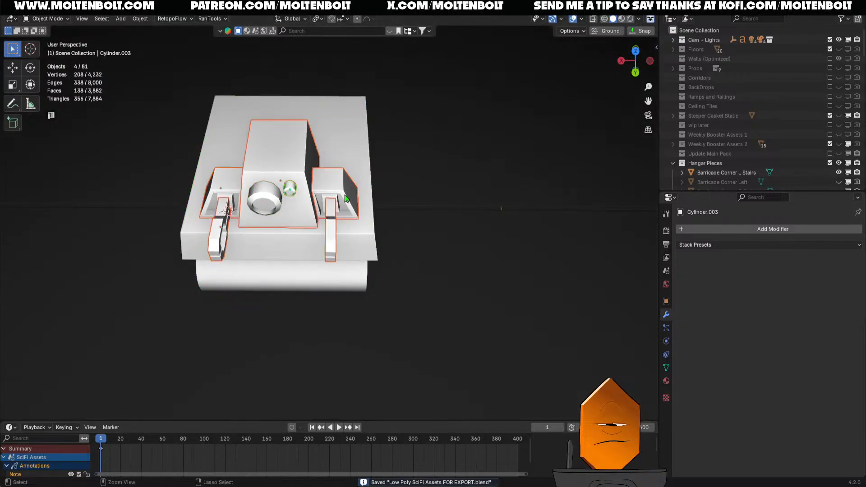
- Convert the recessed side blocks beside the turret to a mesh
click(331, 186)
key(q)
click(286, 72)
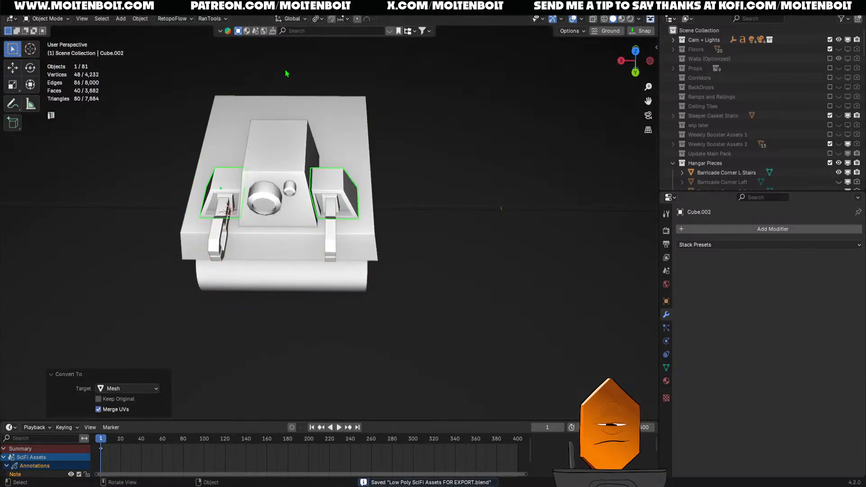
- Apply all transforms to the side blocks and set their origin to geometry
key(q)
click(289, 250)
key(q)
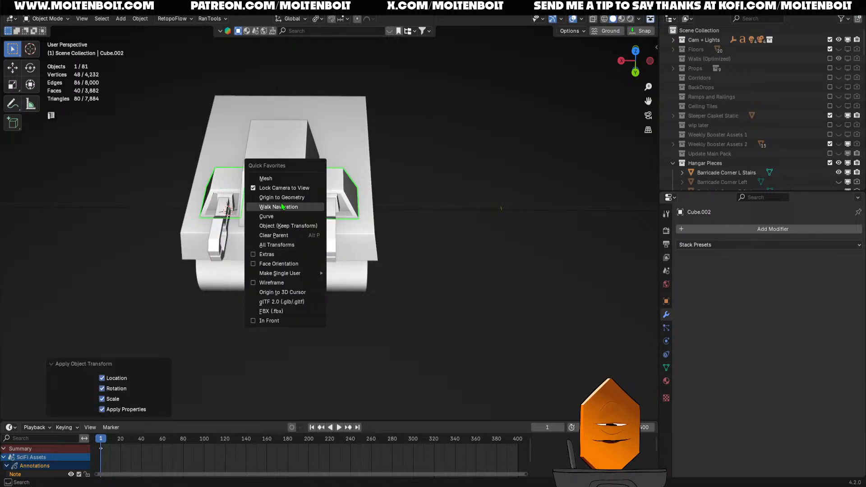
click(285, 197)
- Join the two round turret details, turret, guns and side blocks into the tank hull as the active object
middle_drag(284, 197, 280, 180)
click(280, 176)
shift+click(268, 181)
shift+click(297, 197)
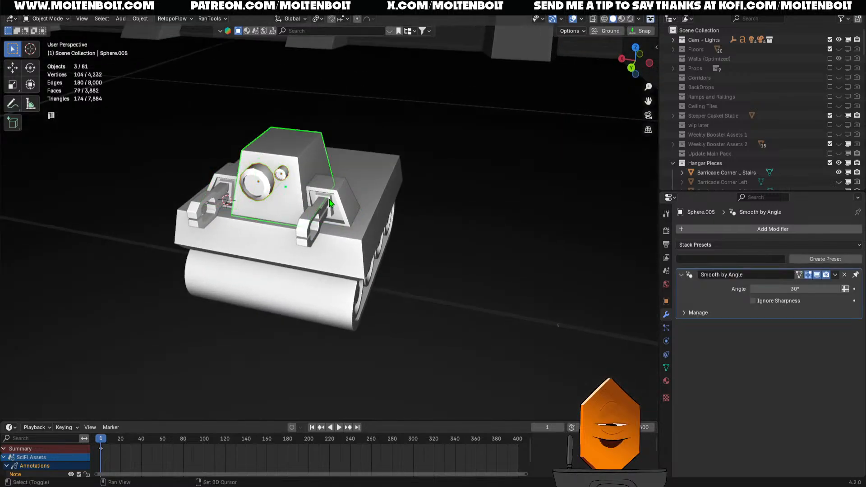
shift+click(321, 212)
shift+click(345, 210)
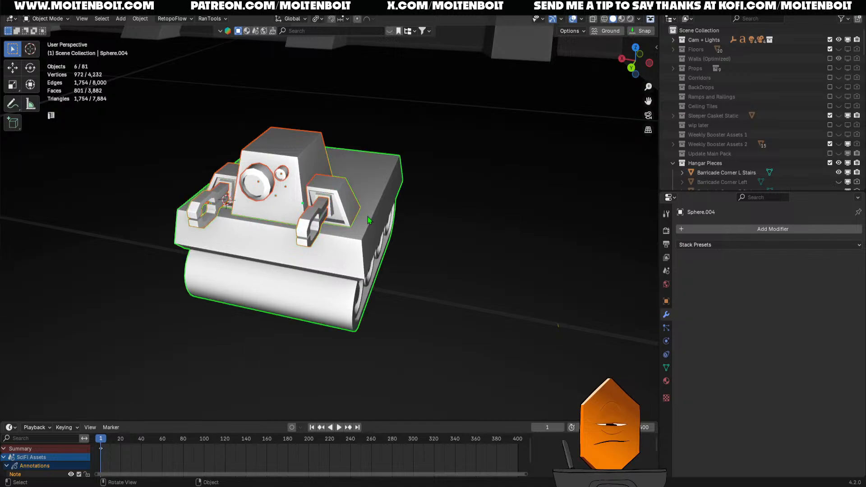
shift+click(367, 217)
key(ctrl+j)
- Apply Shade Auto Smooth with a 30° angle to the combined tank object
right_click(320, 197)
click(321, 197)
scroll(361, 201, down, 2)
middle_drag(361, 202, 452, 202)
scroll(432, 193, up, 4)
- Unwrap the whole tank mesh in Edit Mode with Zen Unwrap, using the Conformal method
key(Tab)
click(539, 151)
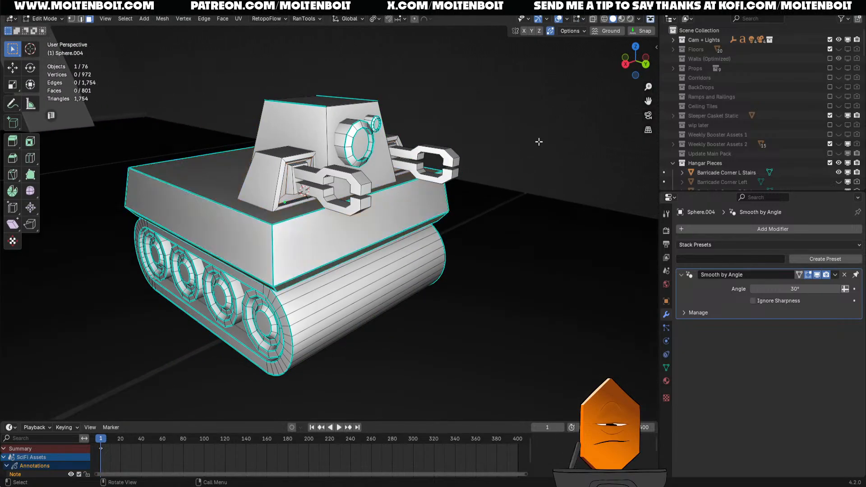
key(alt+u)
click(561, 124)
key(alt+u)
click(564, 111)
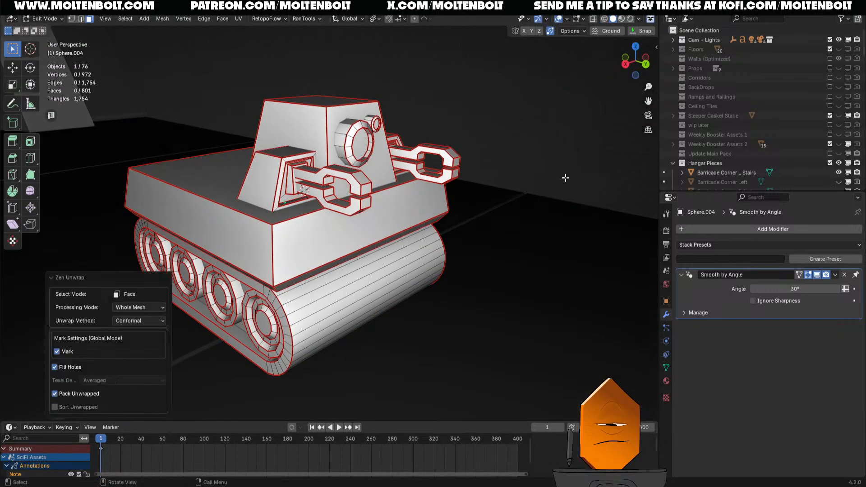
- Add a material slot to the tank and give it the existing Atlas material
click(667, 382)
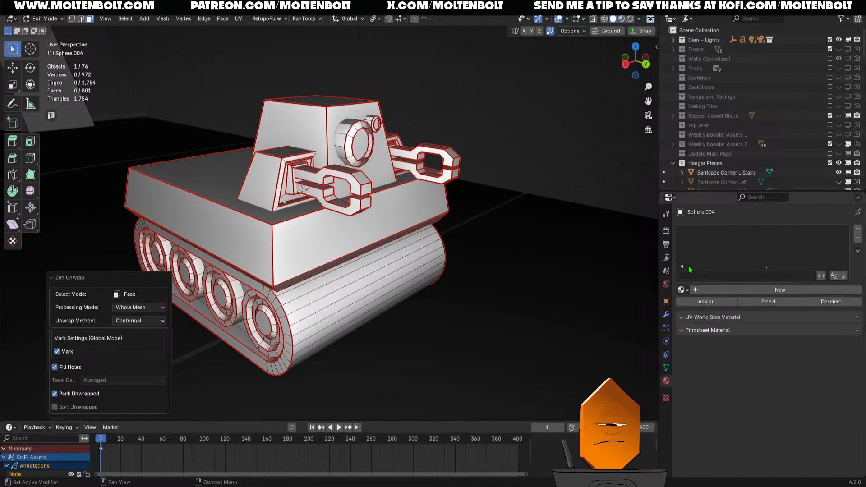
click(859, 229)
click(682, 290)
click(697, 301)
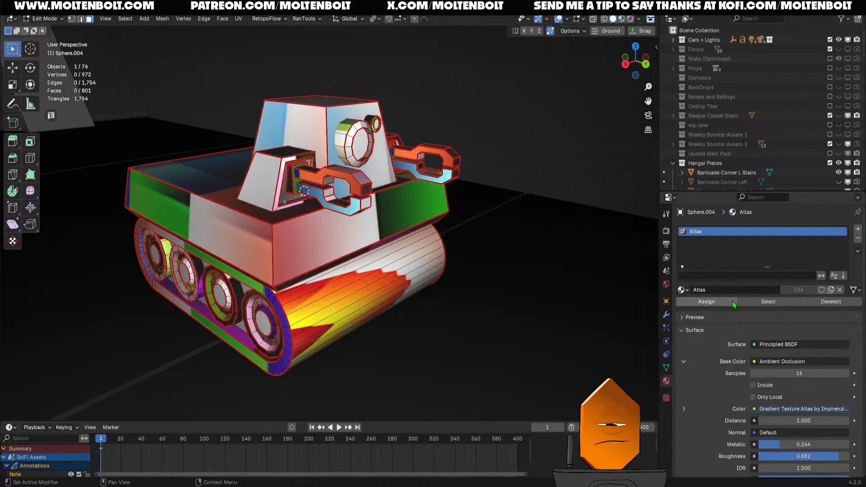
- Add three more material slots to the tank, holding the existing Atlas Emissive, Atlas Metallic and Atlas Glass materials
click(859, 228)
click(682, 299)
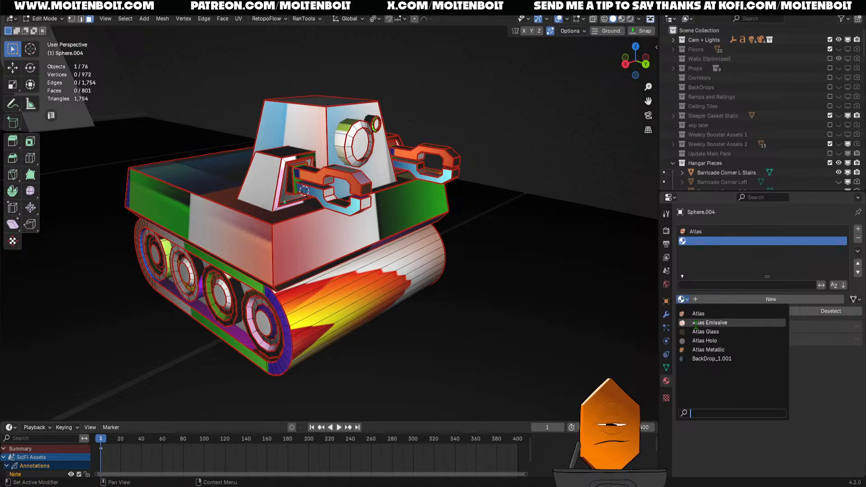
click(704, 323)
click(858, 229)
click(682, 299)
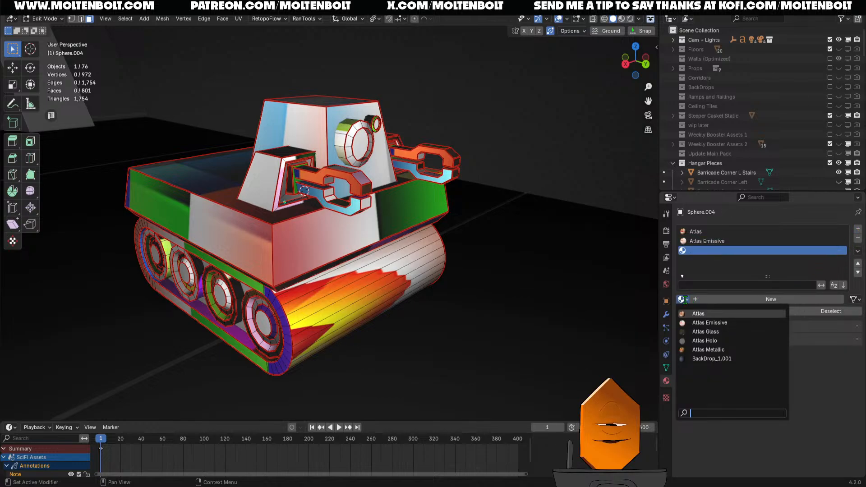
click(709, 350)
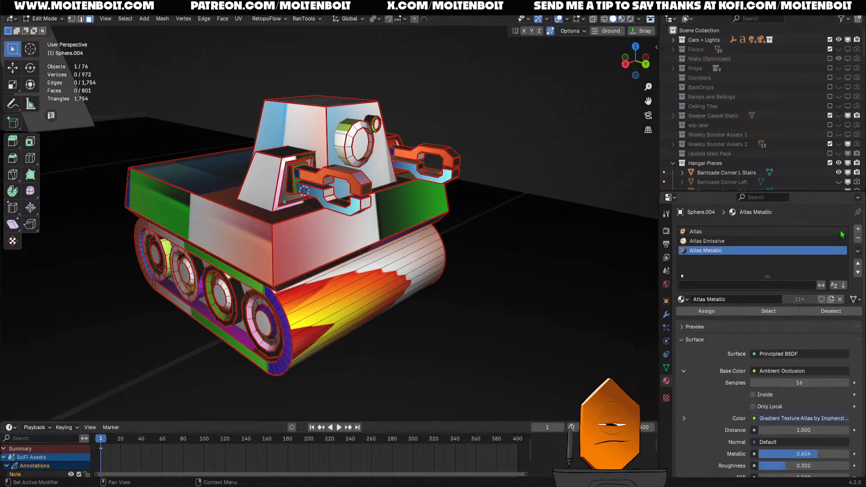
click(858, 229)
click(682, 300)
click(704, 332)
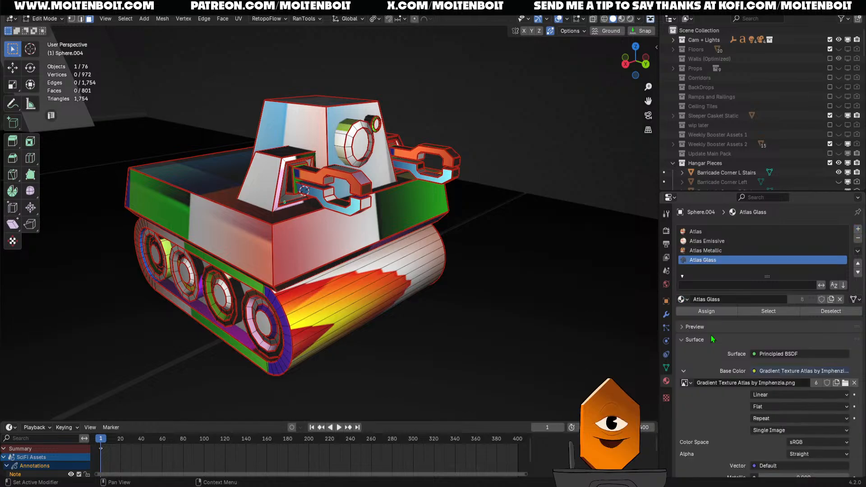
- Switch to the UV editing workspace that shows the gradient atlas texture beside the 3D view
middle_drag(572, 165, 488, 205)
scroll(412, 263, down, 2)
scroll(412, 263, up, 3)
middle_drag(412, 263, 453, 271)
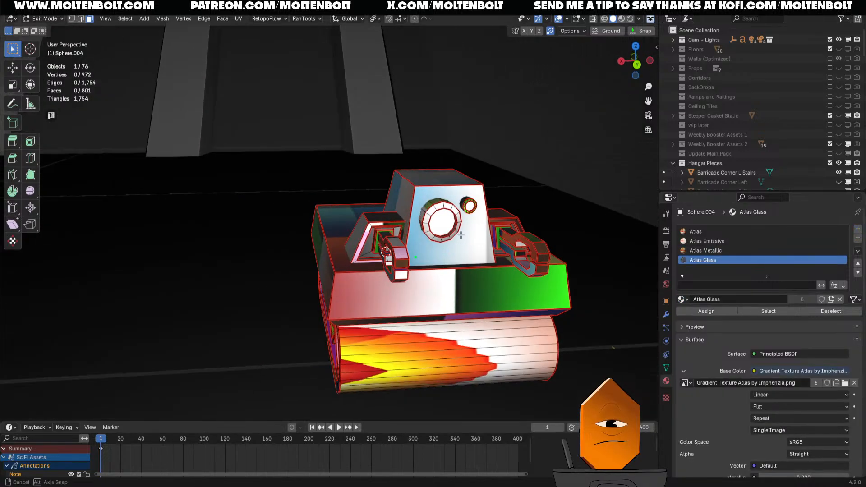
click(230, 6)
- Select all of the tank's UVs and scale them to 0 on the gradient atlas
key(a)
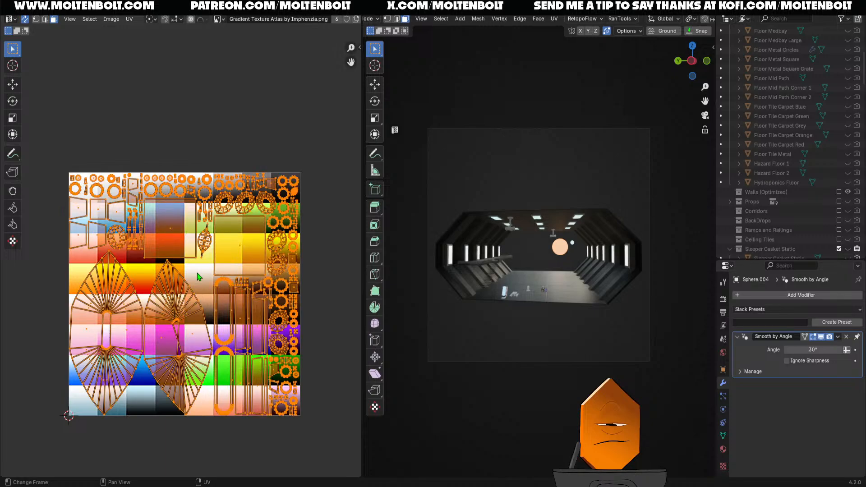
key(s)
key(0)
key(Return)
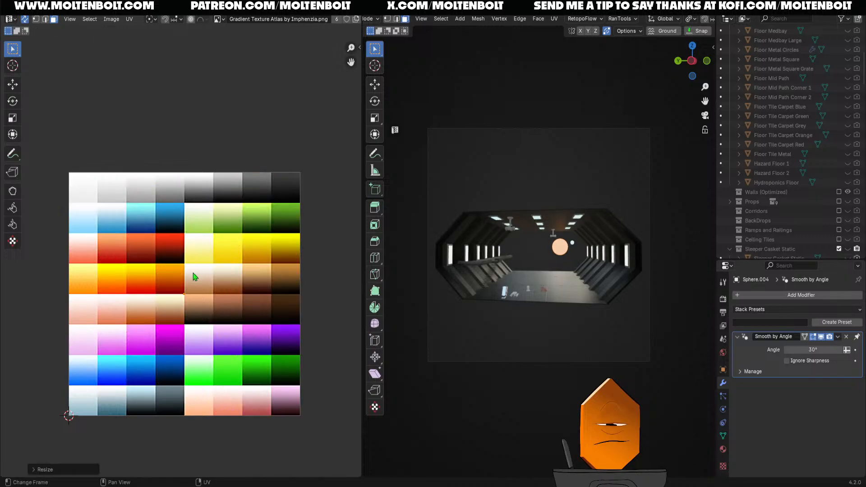
- Turn on the viewport overlays in Object Mode and join the separate inner block behind the wheels into the tank
key(KP_0)
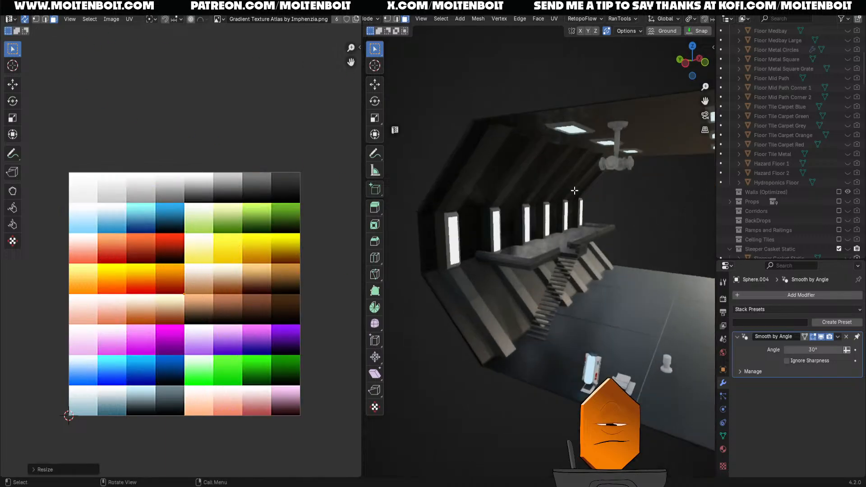
middle_drag(664, 379, 499, 351)
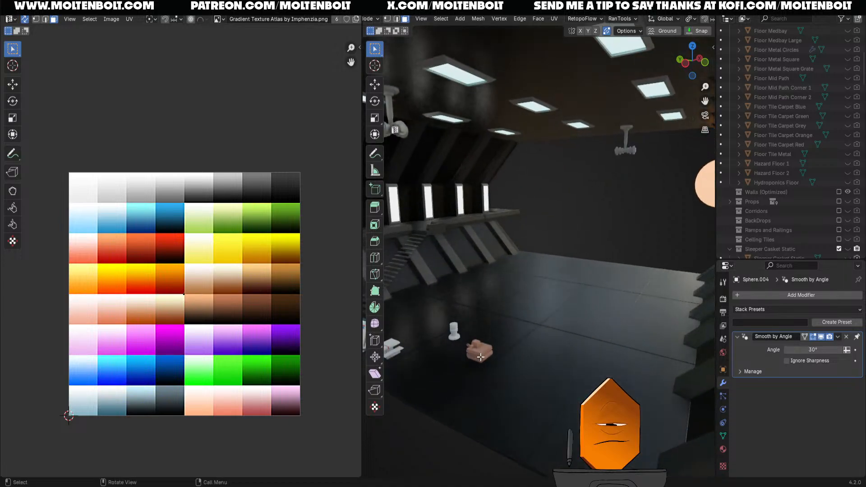
scroll(481, 357, up, 12)
shift+middle_drag(481, 357, 500, 228)
ctrl+middle_drag(505, 359, 583, 301)
ctrl+middle_drag(583, 302, 565, 285)
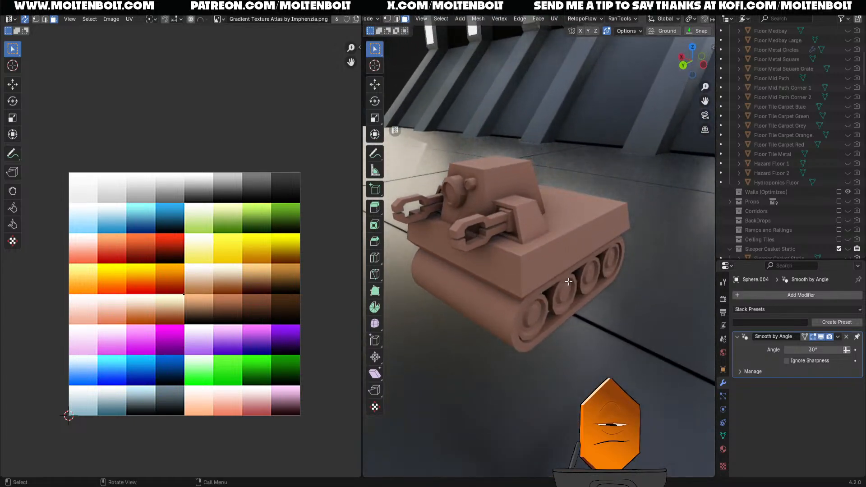
middle_drag(560, 278, 541, 267)
key(Tab)
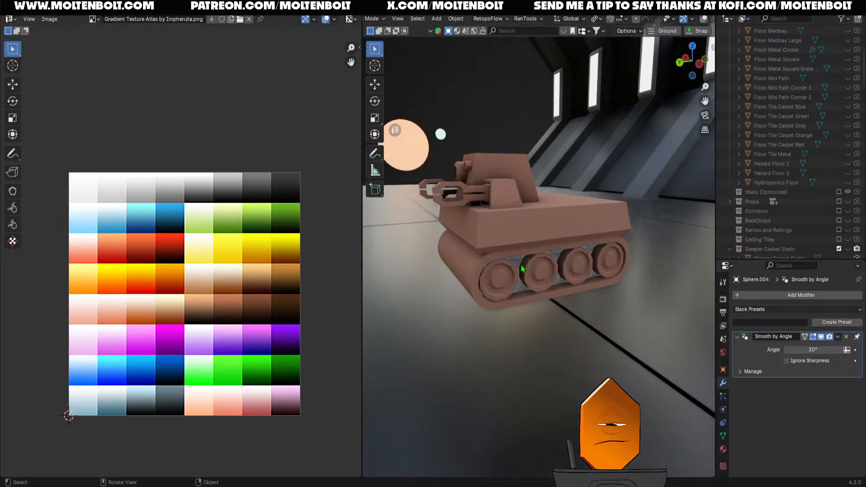
key(shift+alt+z)
click(519, 261)
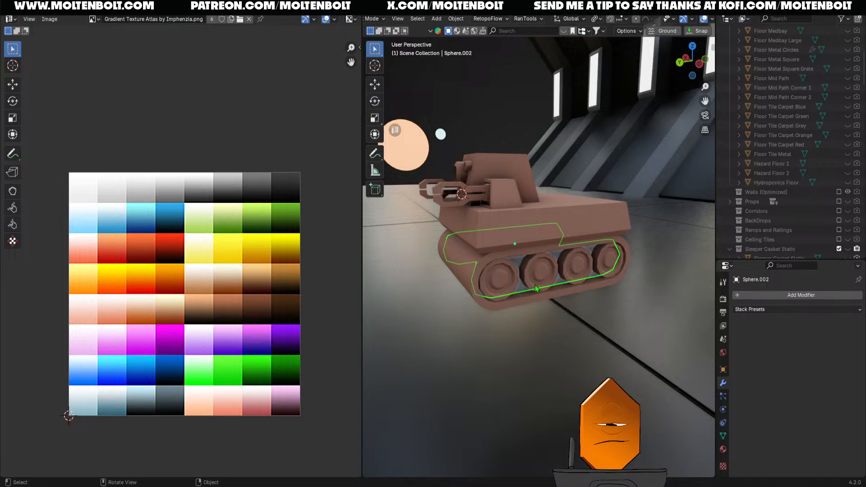
shift+click(540, 301)
key(ctrl+j)
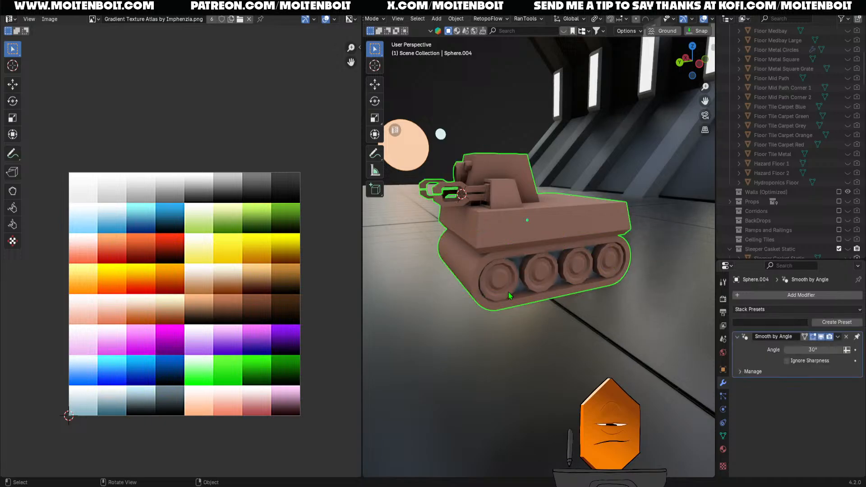
key(Tab)
key(shift+h)
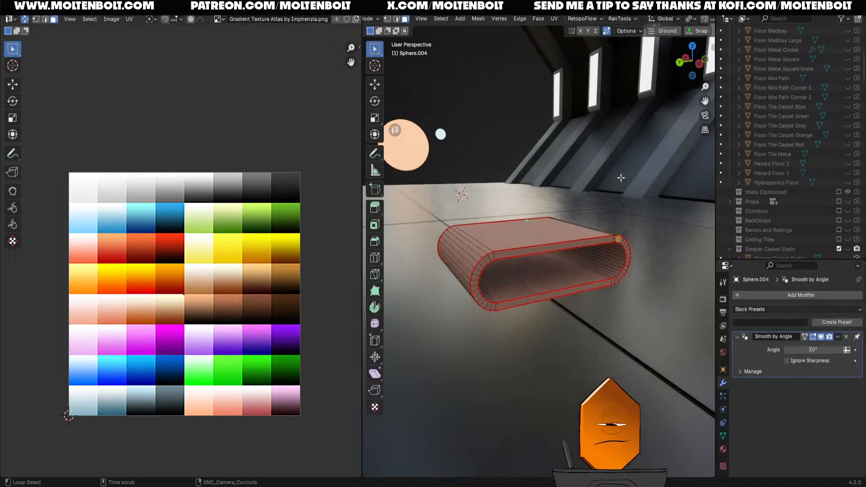
key(alt+h)
key(Tab)
- Mark seams by angle on the combined tank mesh in Edit Mode and unwrap it again with Zen Unwrap
key(ctrl+Tab)
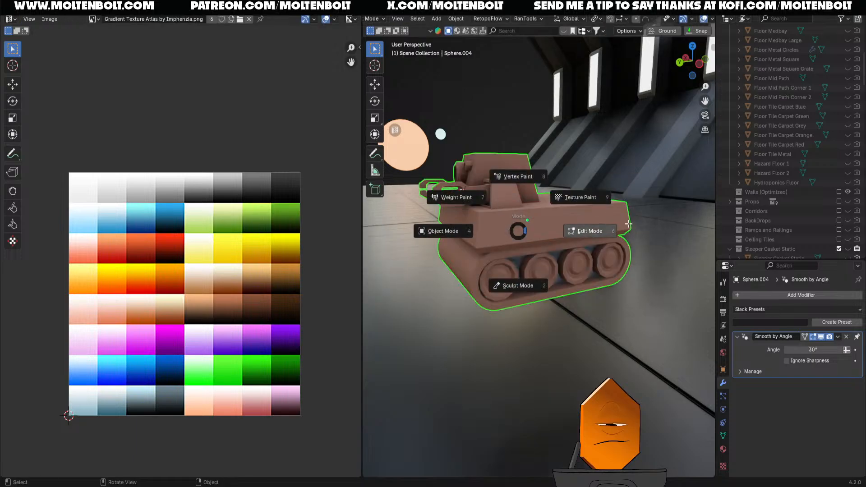
click(587, 230)
key(alt+a)
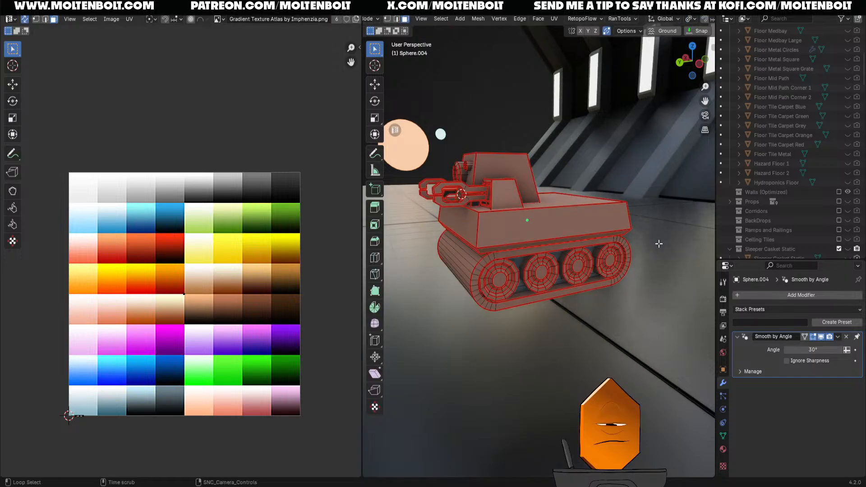
key(alt+v)
click(701, 188)
key(alt+v)
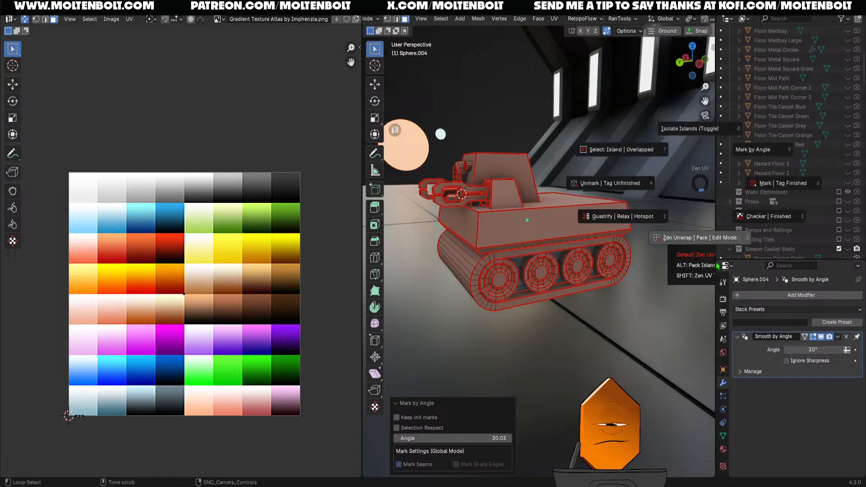
click(697, 235)
- Select the whole unwrapped tank and scale its UVs to 0, collapsing them to a single point on the atlas
key(a)
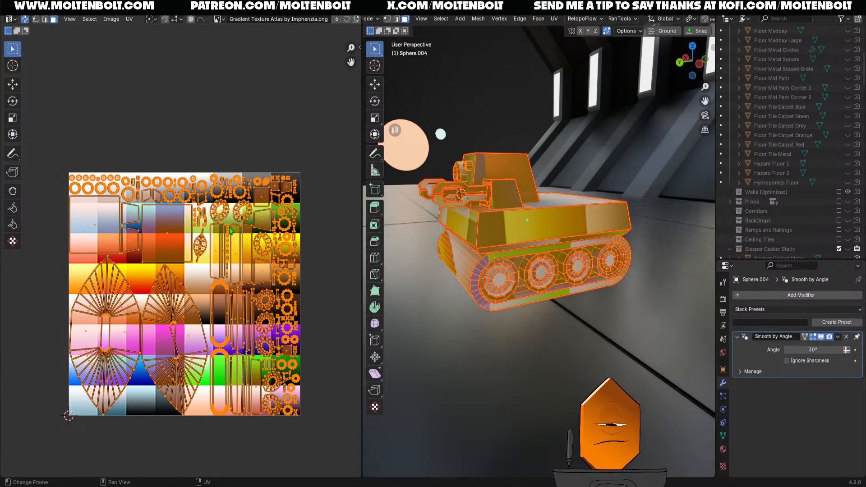
key(alt+a)
key(a)
key(s)
key(0)
key(Return)
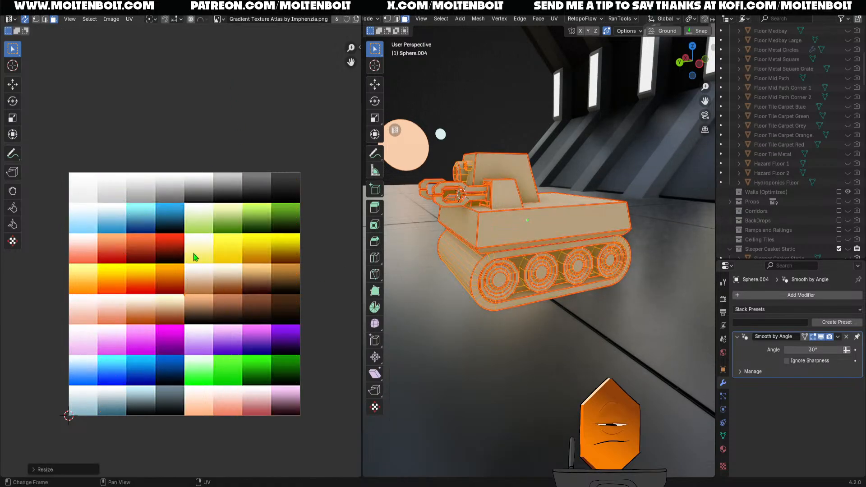
- Assign Atlas Glass to the lens faces of both round turret details and move their UVs onto the atlas's darker blue swatch
click(513, 229)
middle_drag(493, 313, 548, 329)
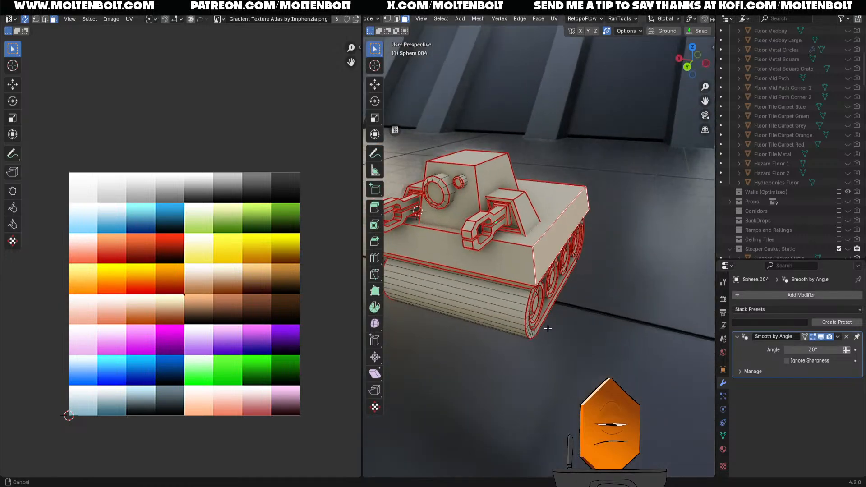
scroll(477, 202, up, 6)
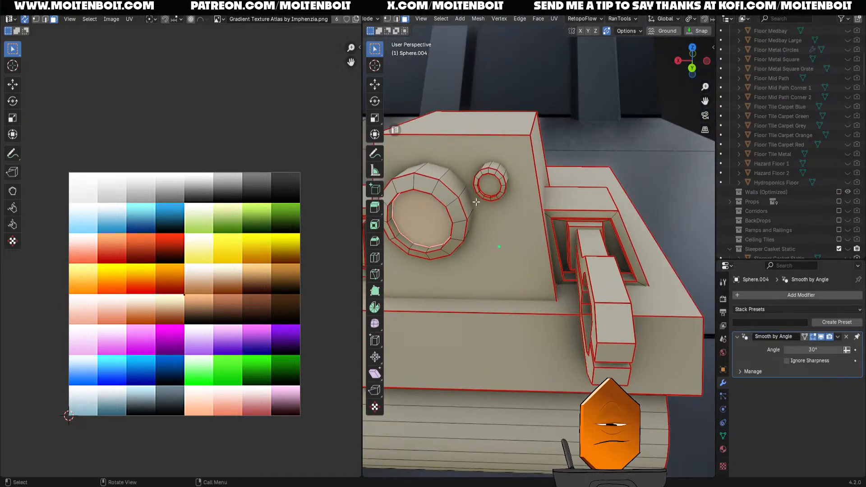
ctrl+click(422, 219)
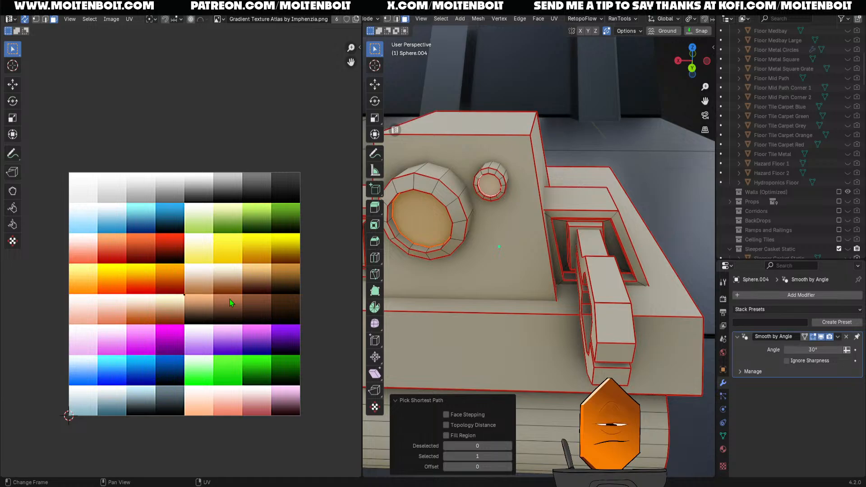
click(724, 449)
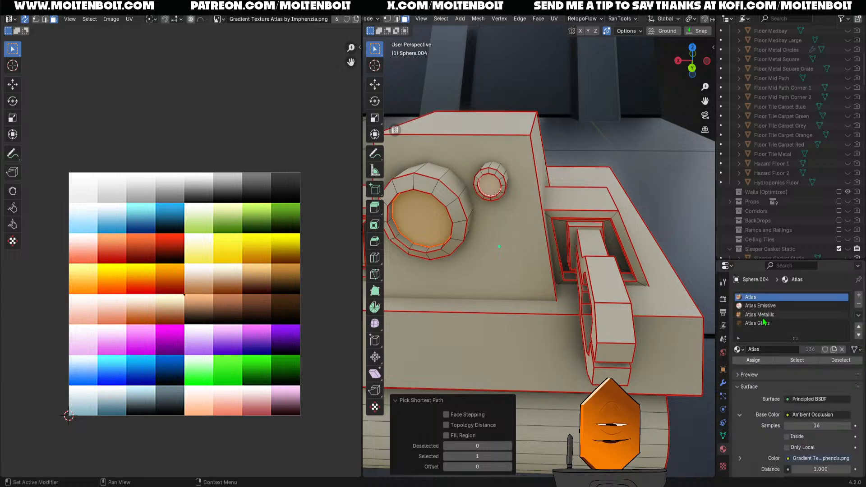
click(763, 323)
click(760, 360)
key(g)
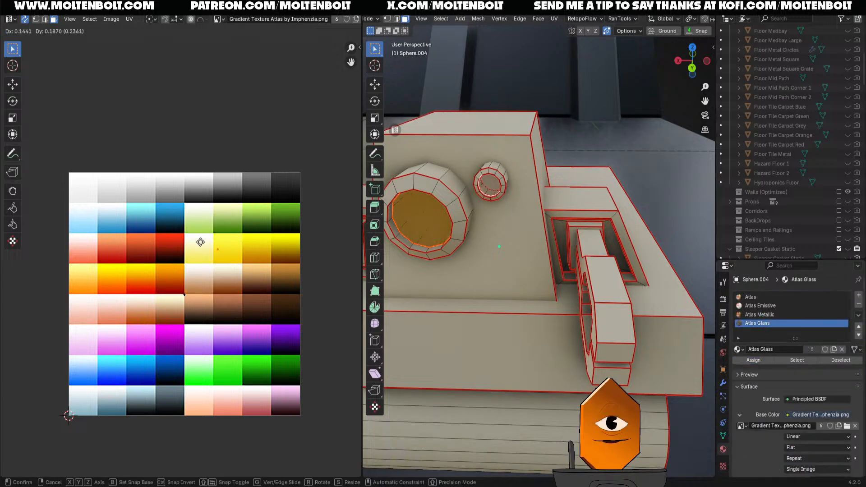
click(152, 209)
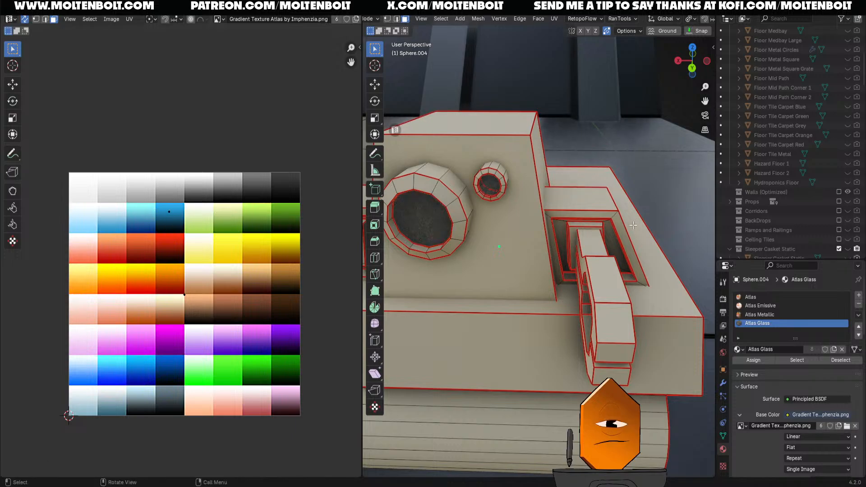
- Assign Atlas Emissive to the two turret lens faces and try to remove the Atlas Glass slot
middle_drag(567, 245, 558, 240)
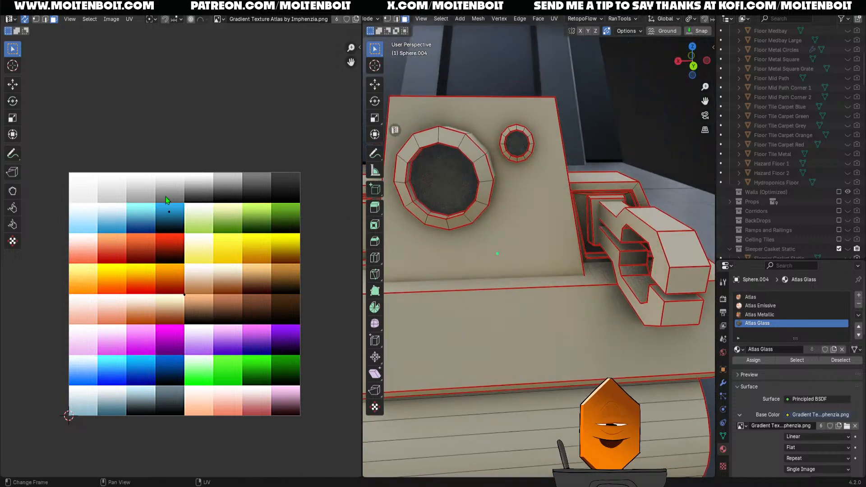
click(773, 307)
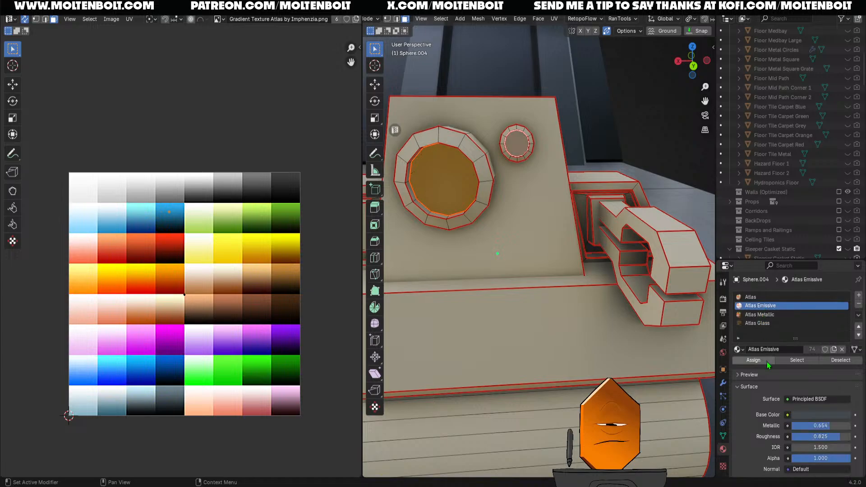
click(766, 361)
click(759, 324)
click(858, 304)
middle_drag(555, 280, 508, 294)
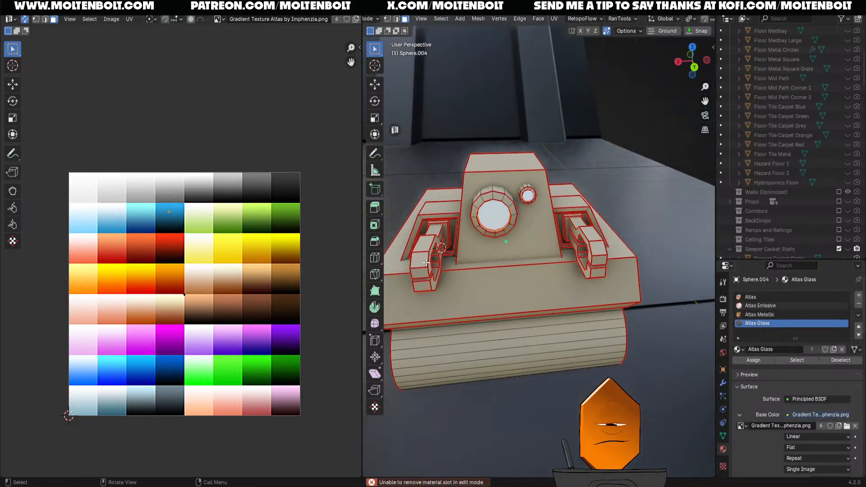
- Select both guns as linked geometry delimited by Material, pick Atlas Metallic for them and move their UVs onto a light grey swatch
key(alt+a)
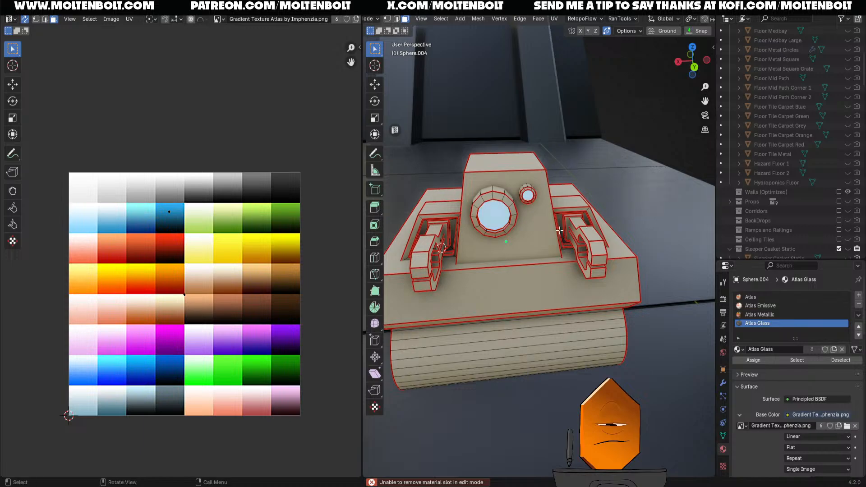
key(l)
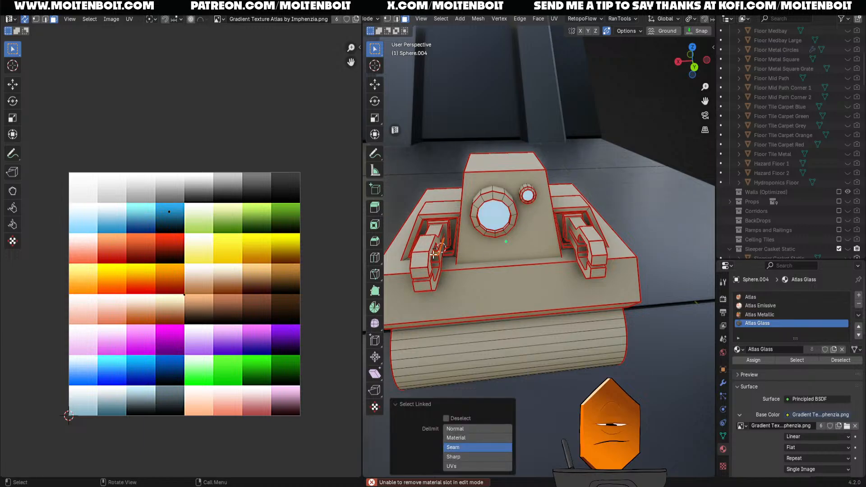
click(467, 438)
middle_drag(430, 274, 608, 294)
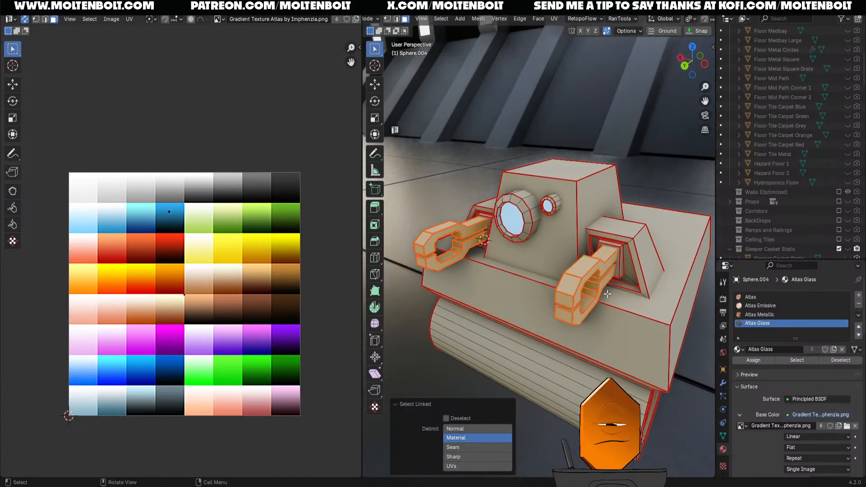
click(743, 314)
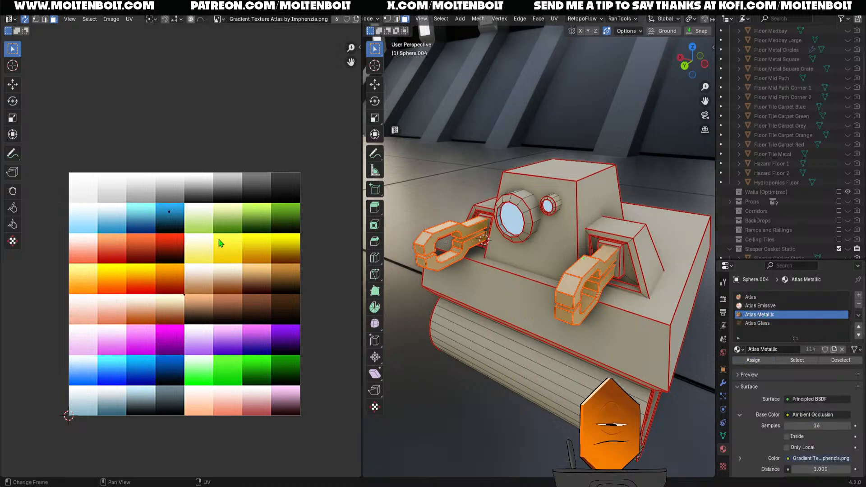
key(g)
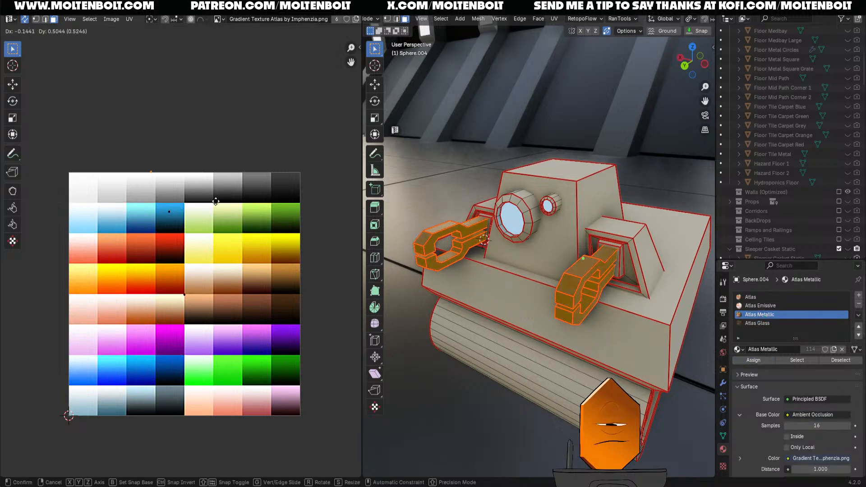
click(226, 212)
- Cut two edge loops around the turret and slide them upward to outline a horizontal band
middle_drag(563, 277, 519, 208)
click(555, 252)
key(ctrl+r)
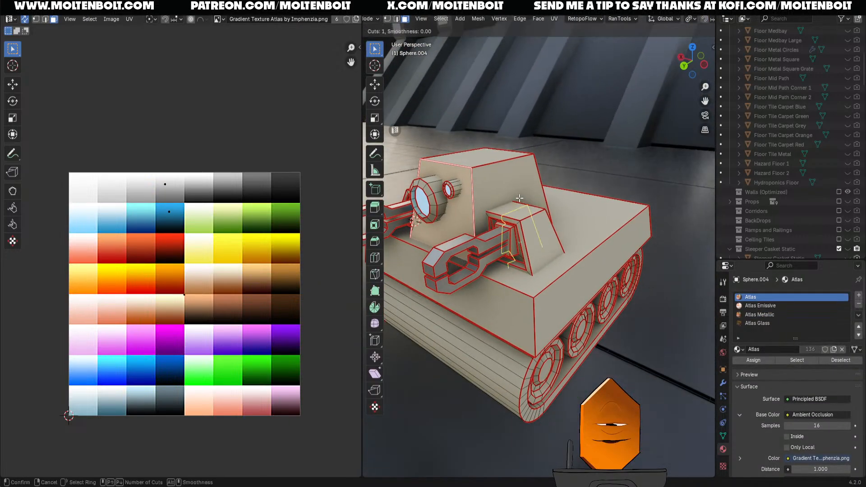
scroll(478, 188, up, 1)
click(478, 188)
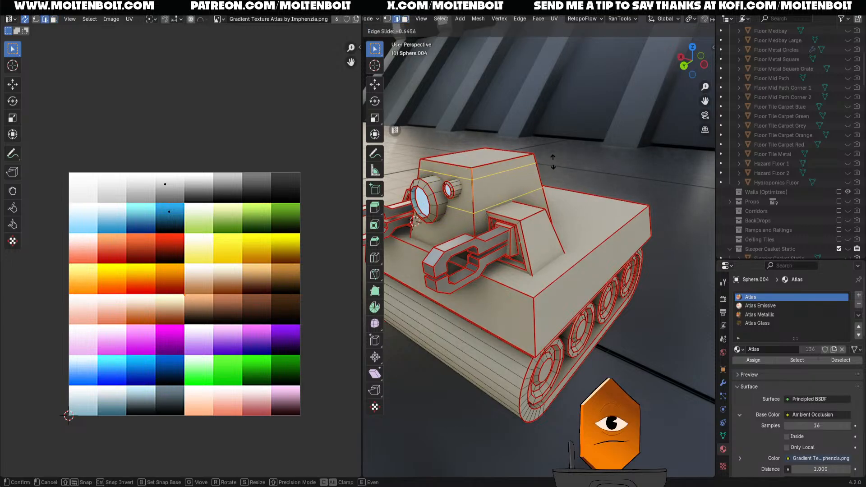
click(553, 162)
- Select the turret's band faces between the new edge loops and move their UVs onto a red swatch of the atlas
key(3)
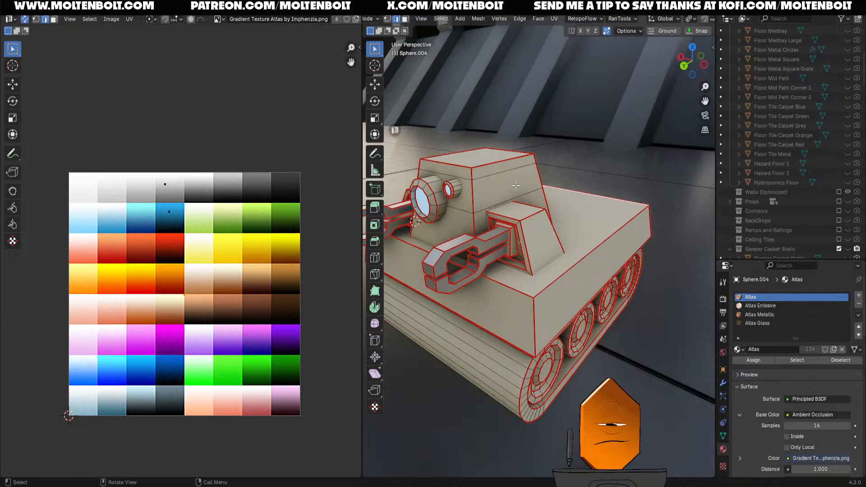
click(511, 187)
middle_drag(631, 181, 546, 207)
shift+click(557, 197)
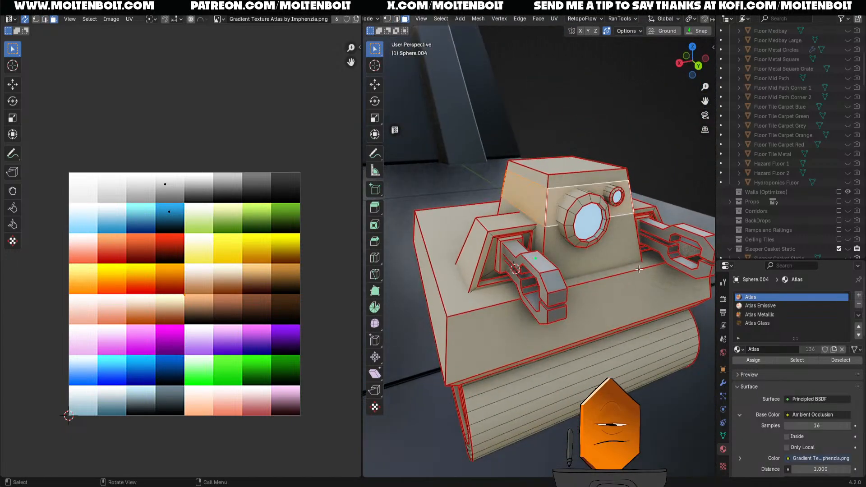
key(g)
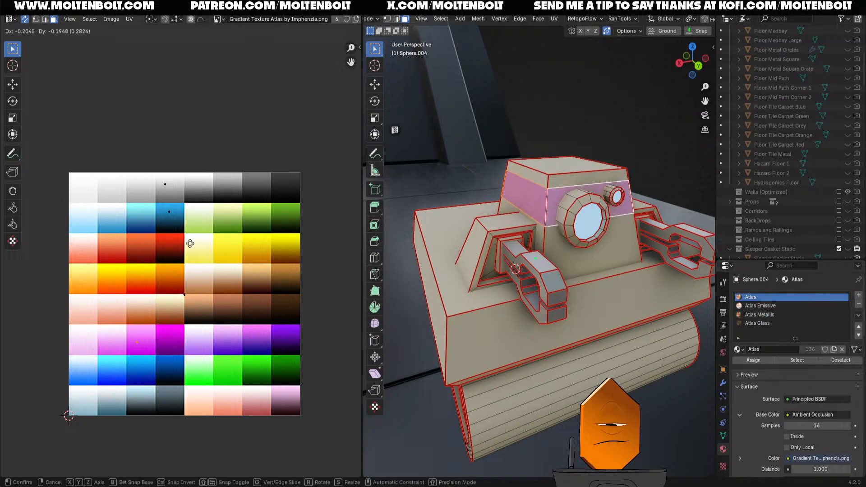
click(175, 151)
click(476, 151)
- Select both round turret lens housings as linked geometry, assign Atlas Metallic and move their UVs onto a light grey swatch
scroll(519, 180, down, 3)
middle_drag(596, 217, 491, 193)
scroll(539, 230, up, 3)
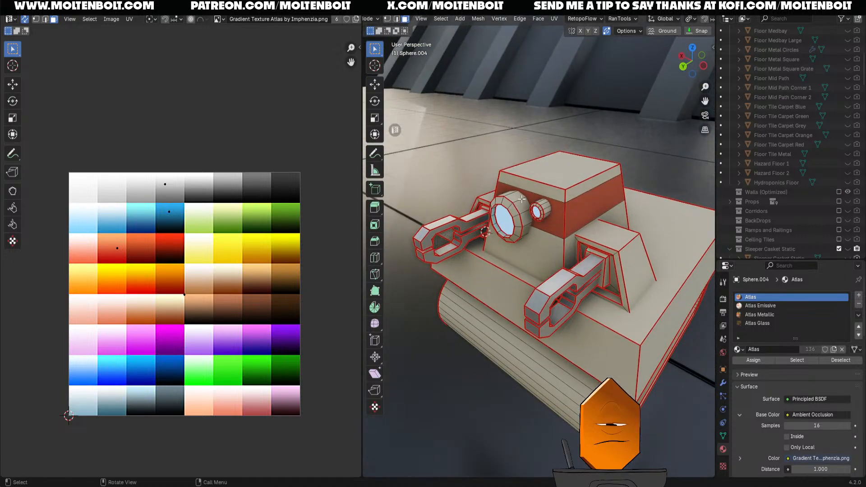
key(l)
middle_drag(545, 210, 555, 203)
click(766, 316)
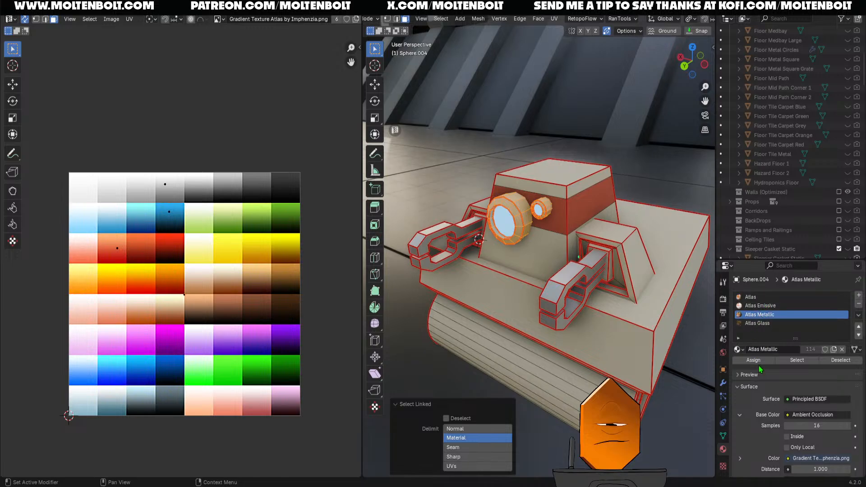
click(753, 360)
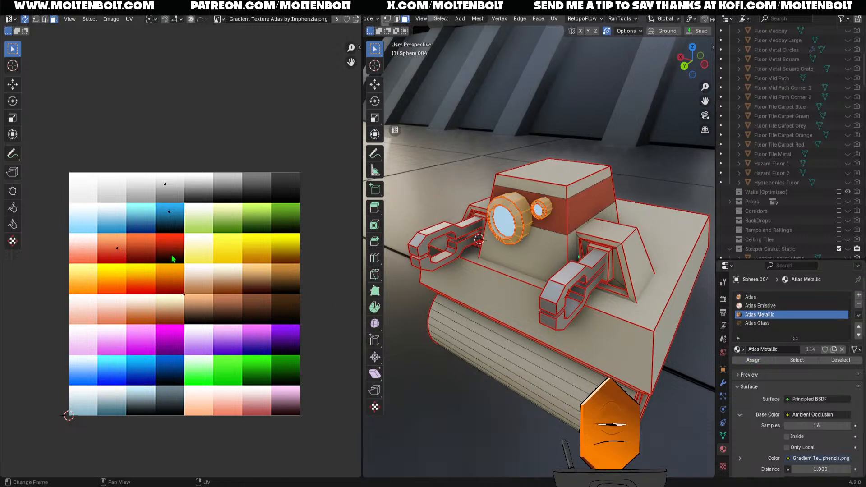
key(g)
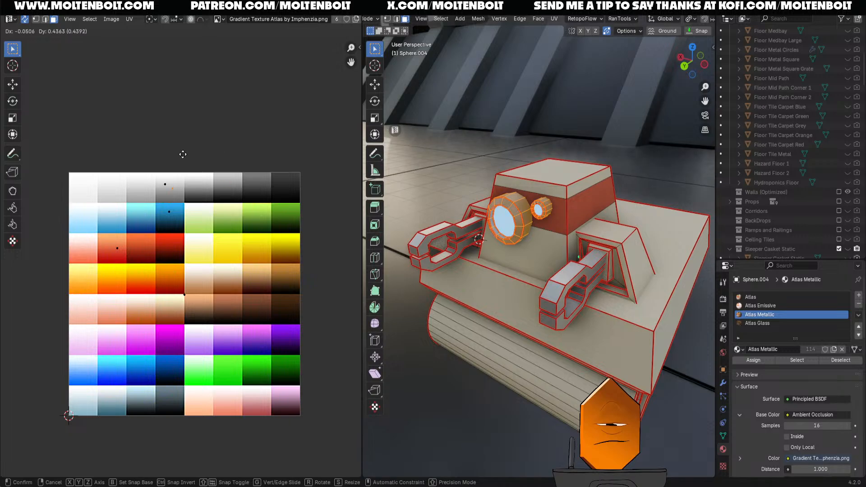
click(184, 150)
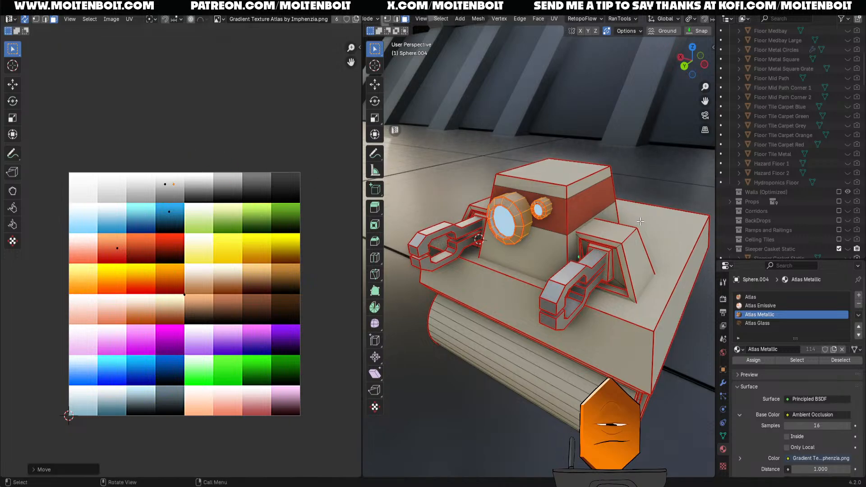
- Inspect the coloured tank with overlays hidden, save the file, and restore the overlays
key(shift+alt+z)
middle_drag(636, 201, 561, 249)
scroll(640, 201, down, 4)
scroll(564, 235, up, 3)
scroll(557, 256, down, 2)
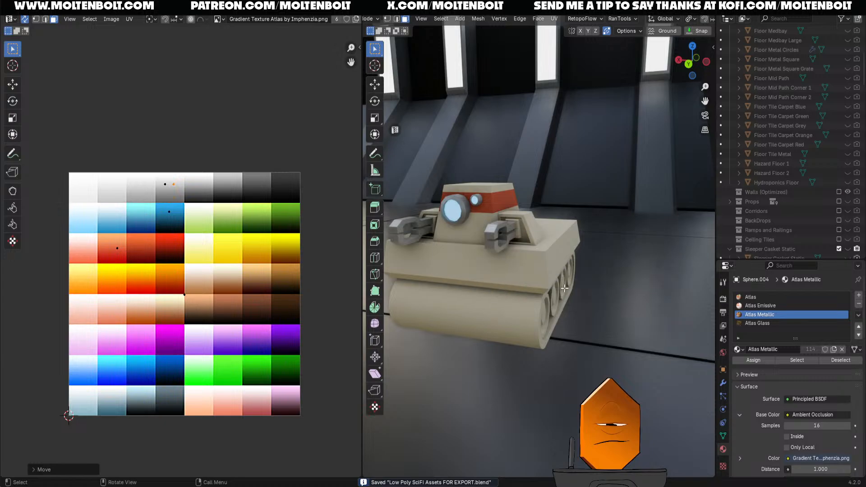
key(shift+alt+z)
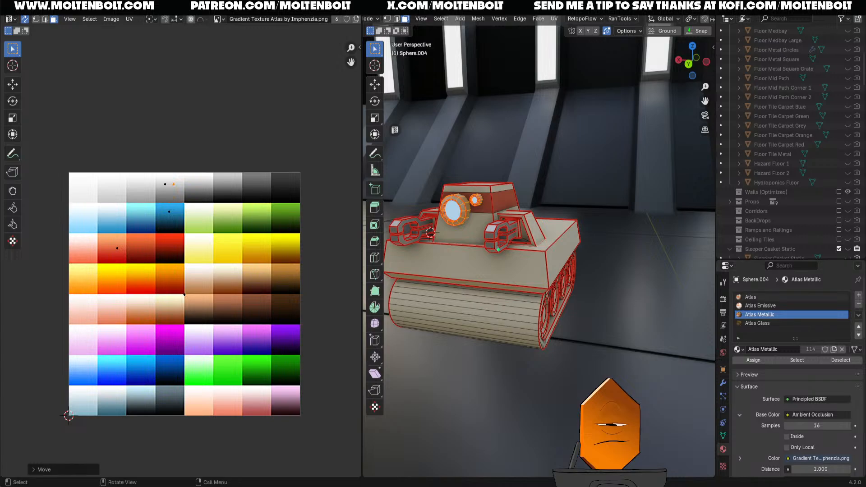
- Add the linked track to the selected lens housings, assign Atlas, and move the housings' UVs onto a dark grey swatch
middle_drag(469, 316, 560, 318)
key(l)
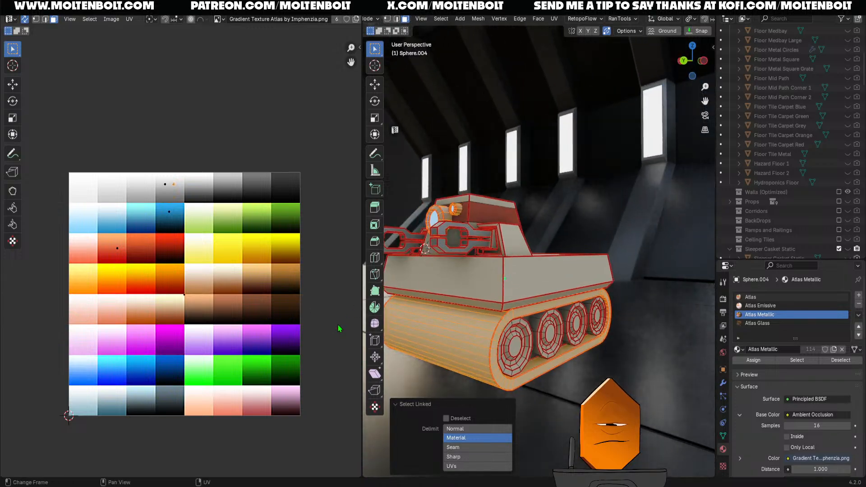
click(767, 297)
click(753, 360)
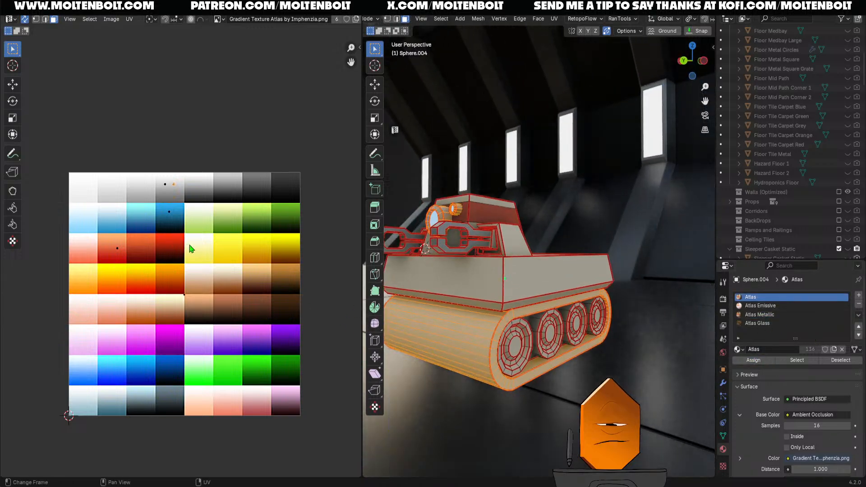
key(g)
click(310, 260)
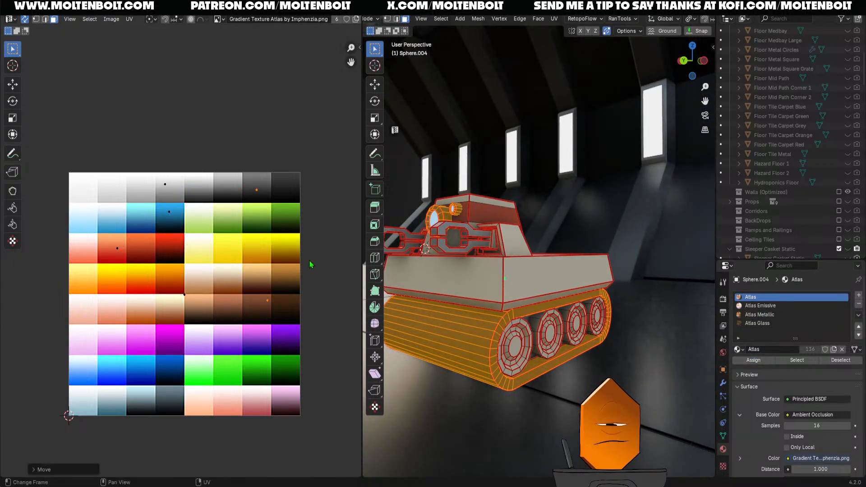
- Select only the track's UVs on the brown swatch and move them onto the dark grey swatch
drag(255, 288, 282, 312)
key(g)
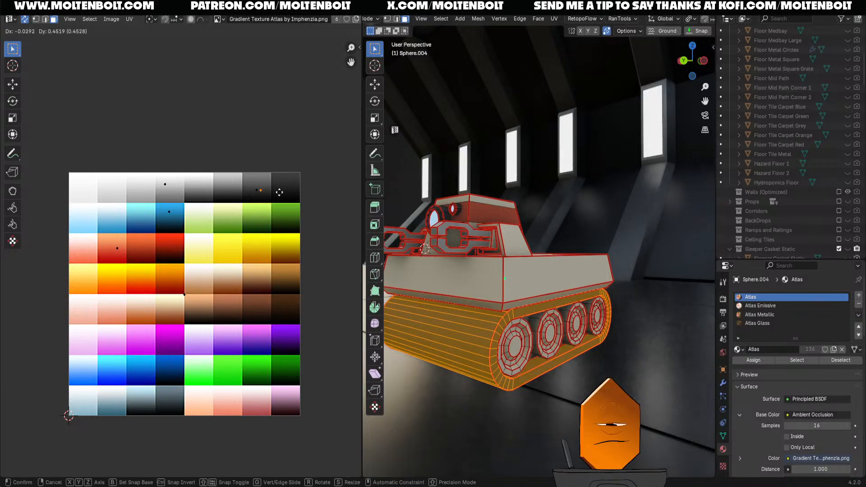
click(279, 191)
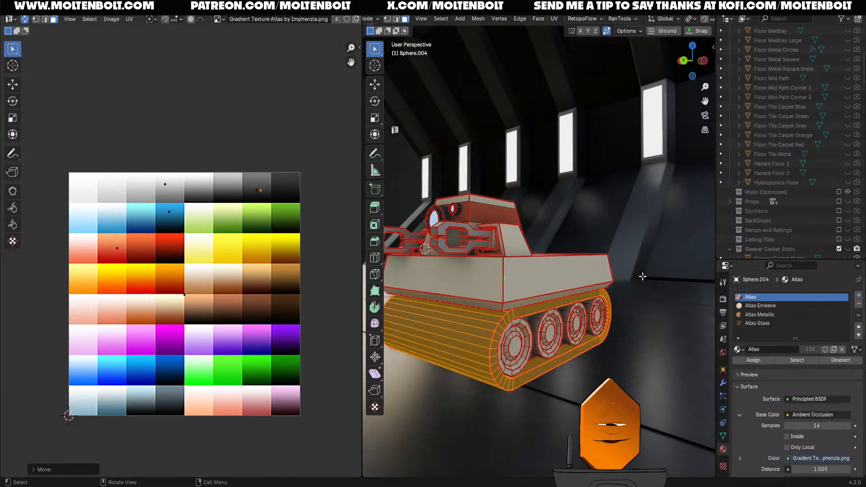
- Examine the coloured tank from several distances in Object Mode, return to Edit Mode and clear the selection
key(Tab)
middle_drag(643, 277, 586, 294)
scroll(506, 315, down, 2)
scroll(529, 305, up, 3)
scroll(500, 291, up, 2)
key(Tab)
key(alt+a)
scroll(545, 329, down, 4)
middle_drag(545, 329, 563, 322)
- Select the inner panels behind the wheels on both sides as linked geometry delimited by Material
click(558, 267)
middle_drag(558, 268, 652, 323)
key(KP_Divide)
key(KP_Divide)
key(l)
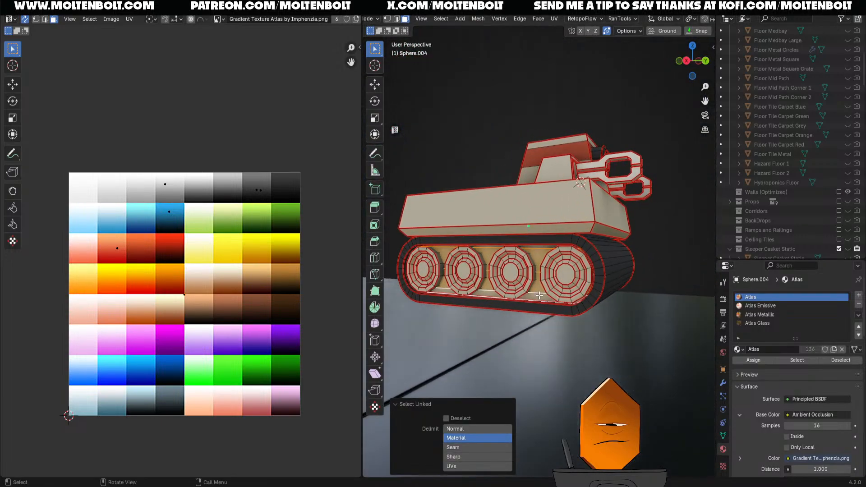
key(ctrl+z)
key(l)
middle_drag(592, 311, 456, 319)
key(l)
key(slash)
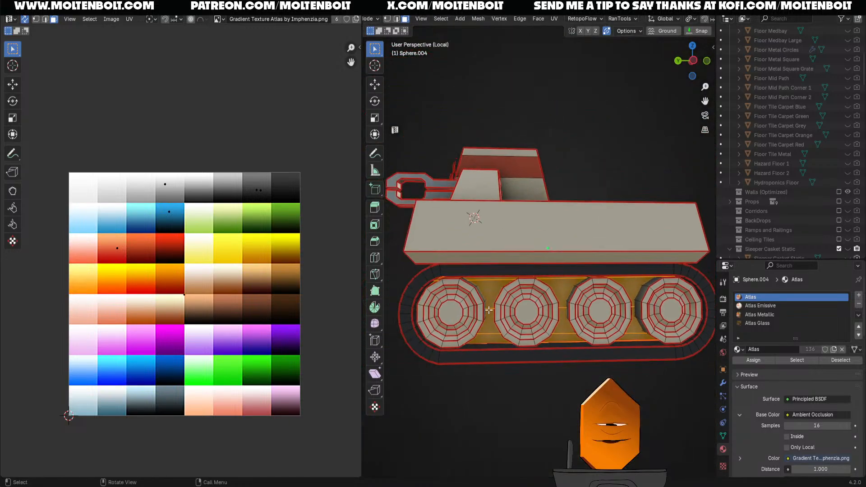
key(slash)
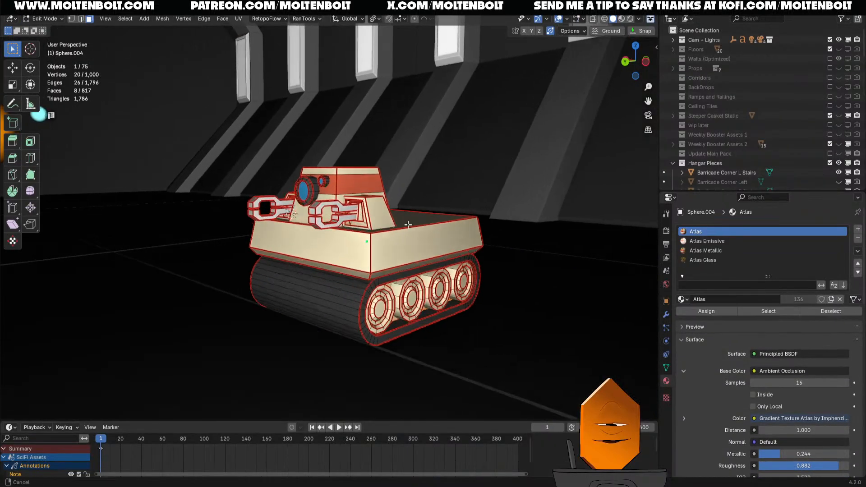
- Temporarily hide everything except the selected inner panels to examine their shape, and undo the hiding and the inverted selection
middle_drag(408, 225, 363, 230)
scroll(362, 265, up, 3)
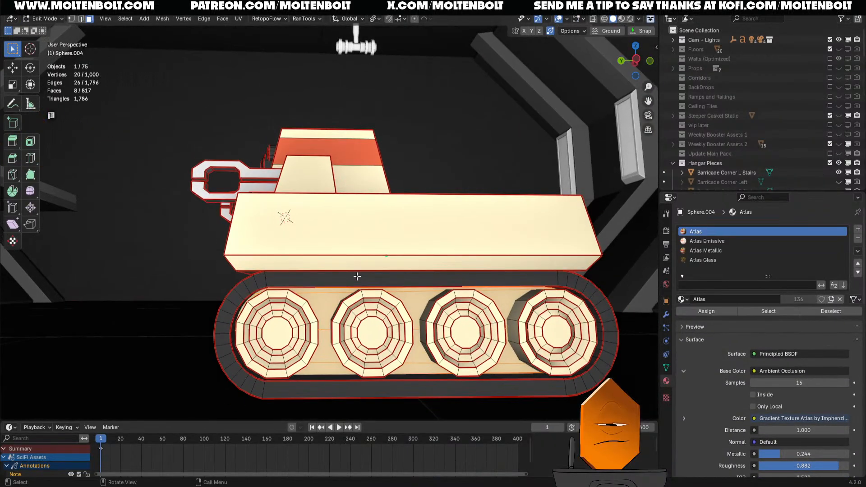
key(ctrl+i)
key(h)
middle_drag(357, 277, 330, 297)
scroll(326, 295, up, 1)
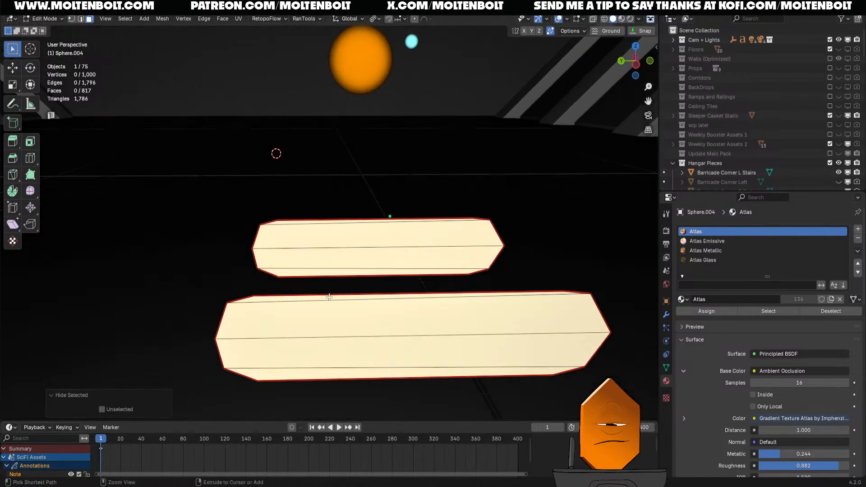
key(ctrl+z)
key(ctrl+z)
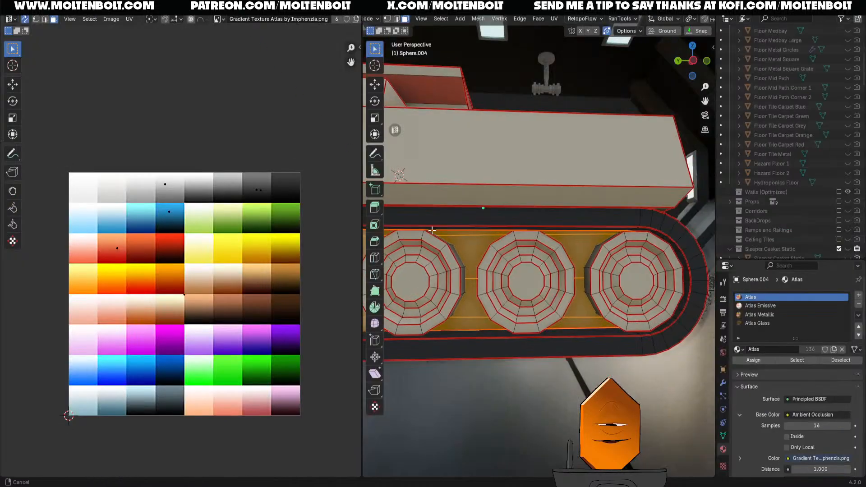
- Assign Atlas Metallic to the inner panels behind the wheels and move their UVs onto a dark grey swatch
middle_drag(388, 253, 402, 273)
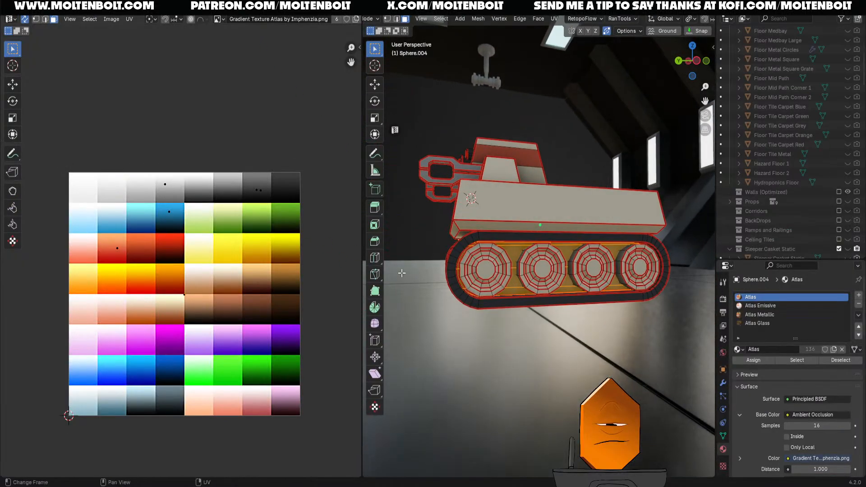
click(767, 314)
click(759, 361)
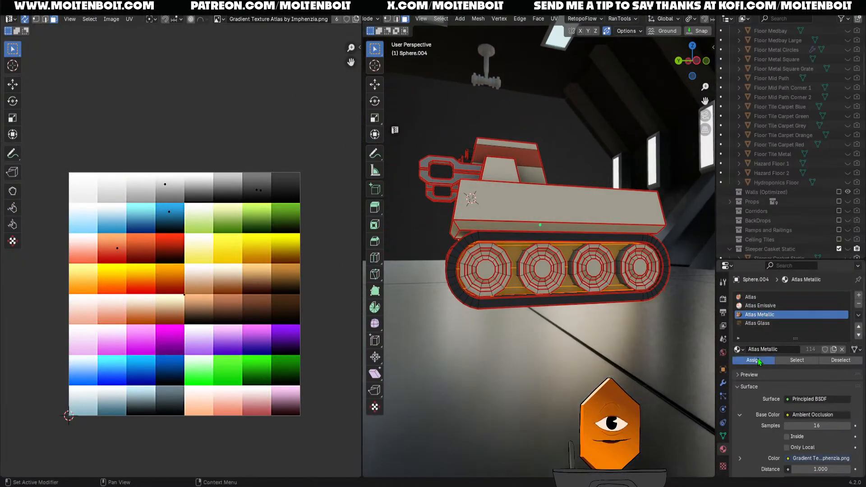
key(g)
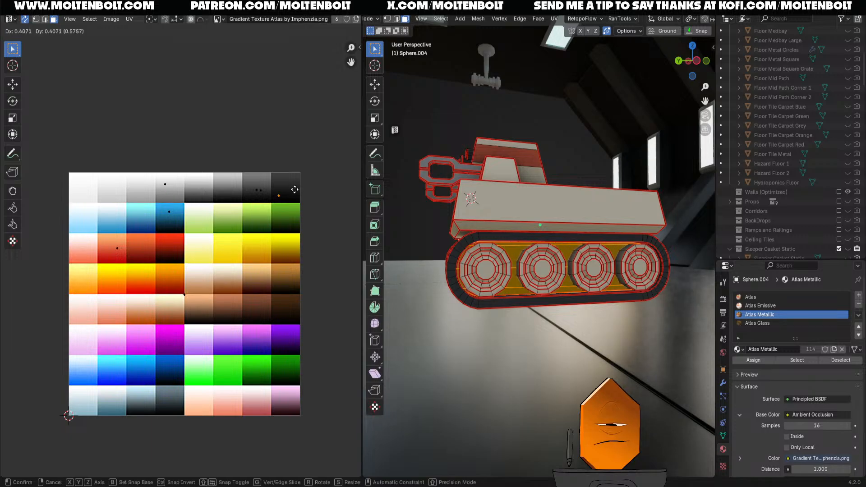
click(273, 192)
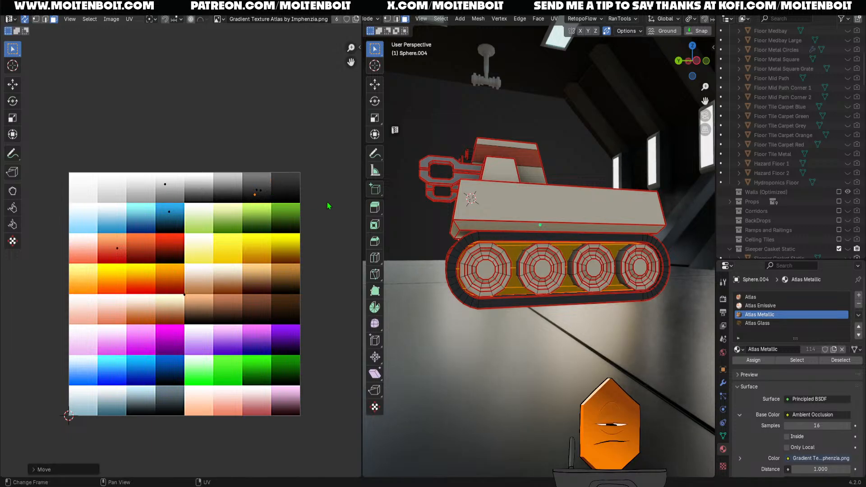
- Select the wheels on both sides as linked geometry, assign Atlas Metallic and move their UVs onto a light grey swatch
middle_drag(518, 271, 605, 360)
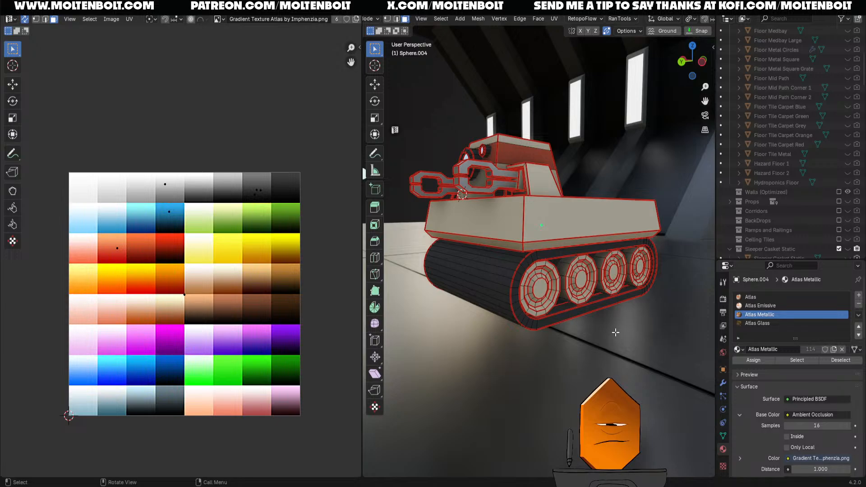
key(l)
key(l)
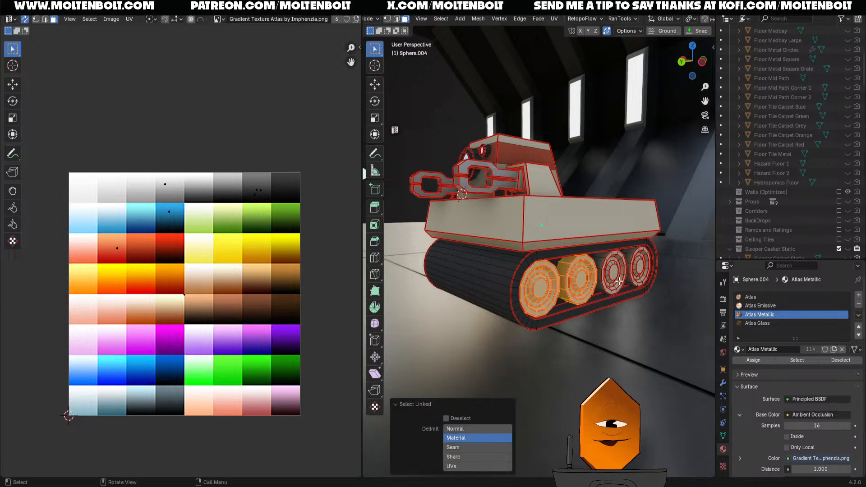
middle_drag(619, 280, 446, 310)
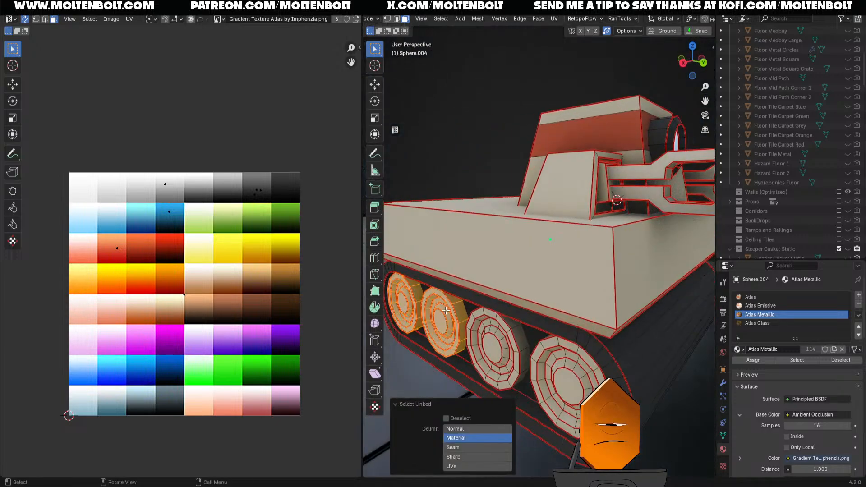
key(l)
key(l)
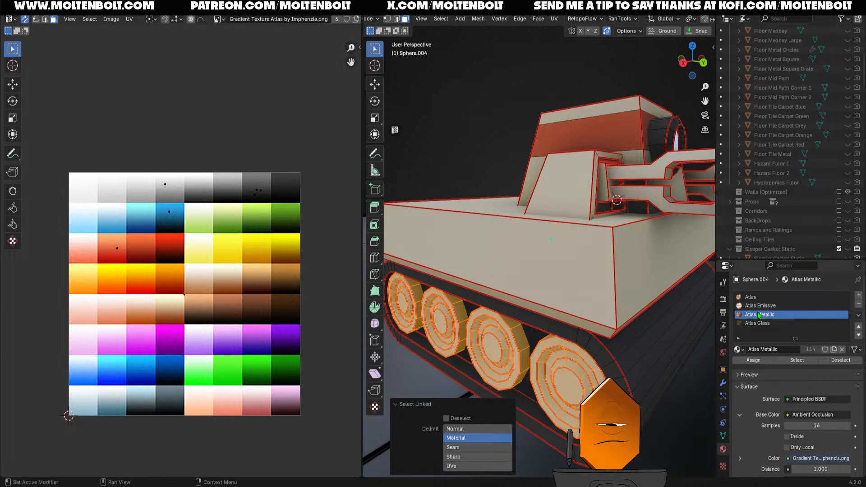
click(758, 361)
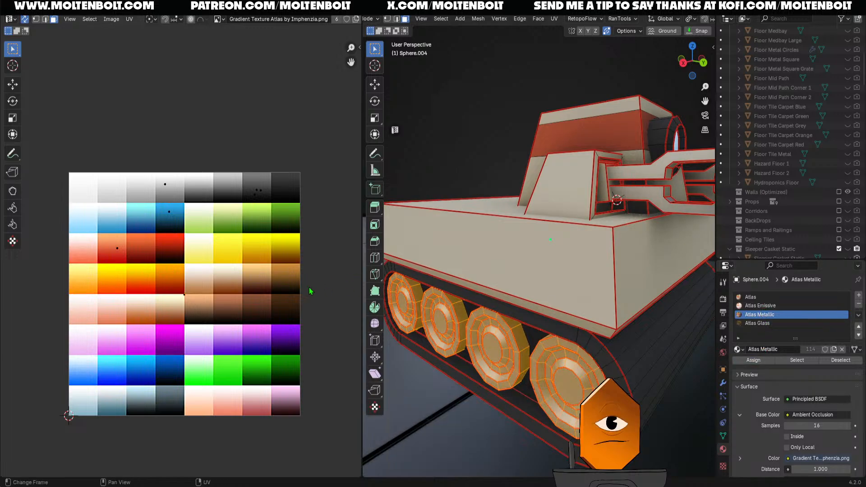
key(g)
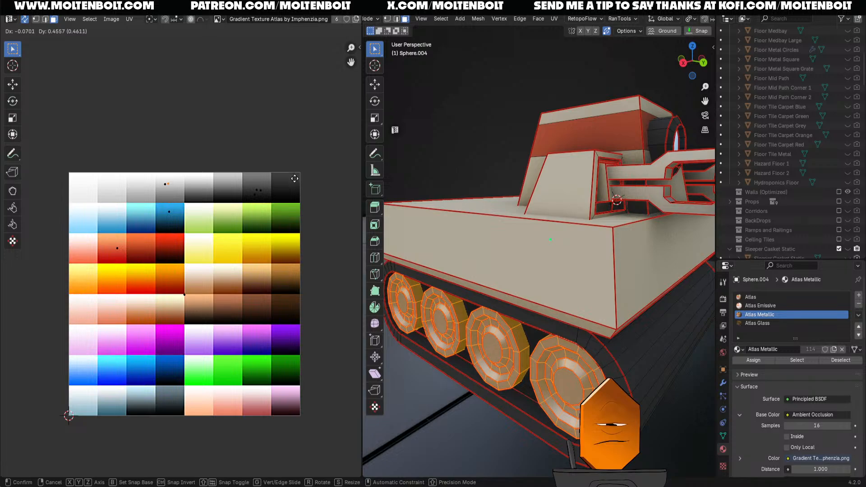
click(68, 415)
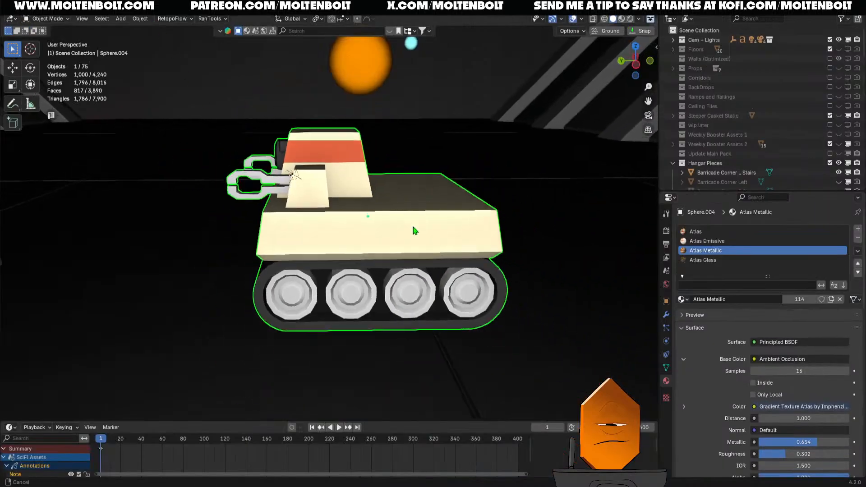
middle_drag(414, 231, 398, 301)
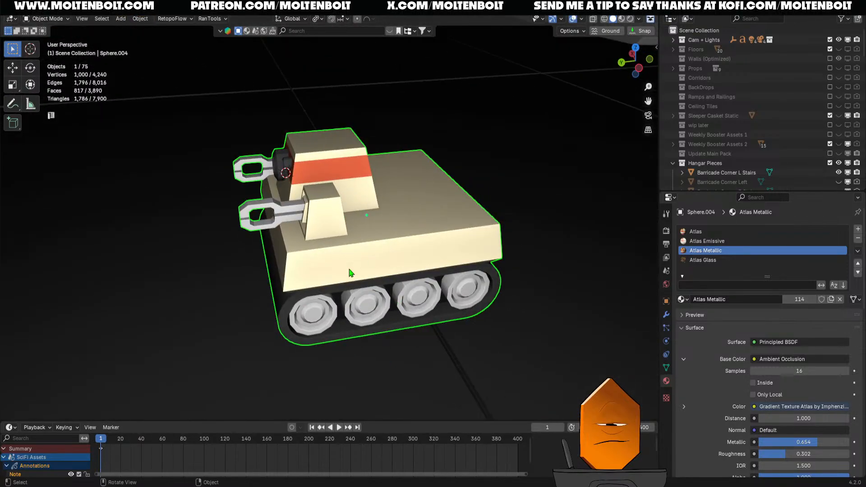
- Switch to the UV editing workspace and frame the whole tank from the front in rendered shading
middle_drag(351, 274, 372, 245)
key(ctrl+Tab)
click(507, 240)
middle_drag(446, 251, 472, 253)
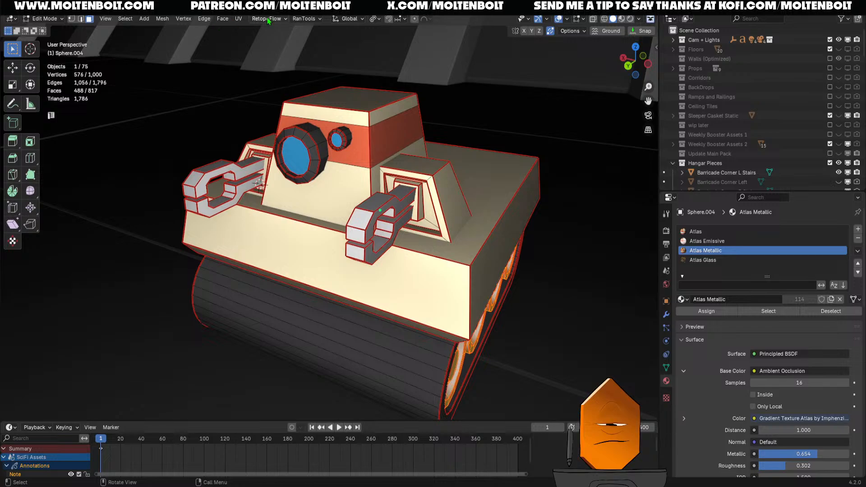
key(Tab)
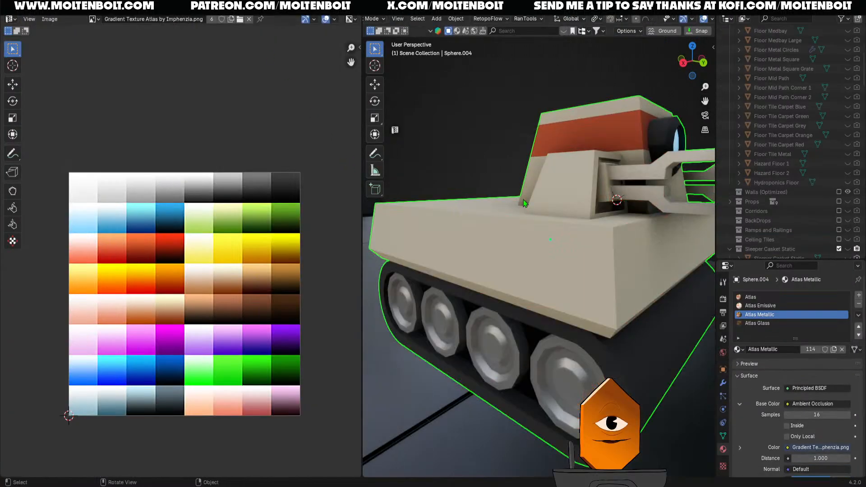
scroll(524, 200, down, 8)
middle_drag(550, 237, 512, 267)
scroll(514, 247, up, 2)
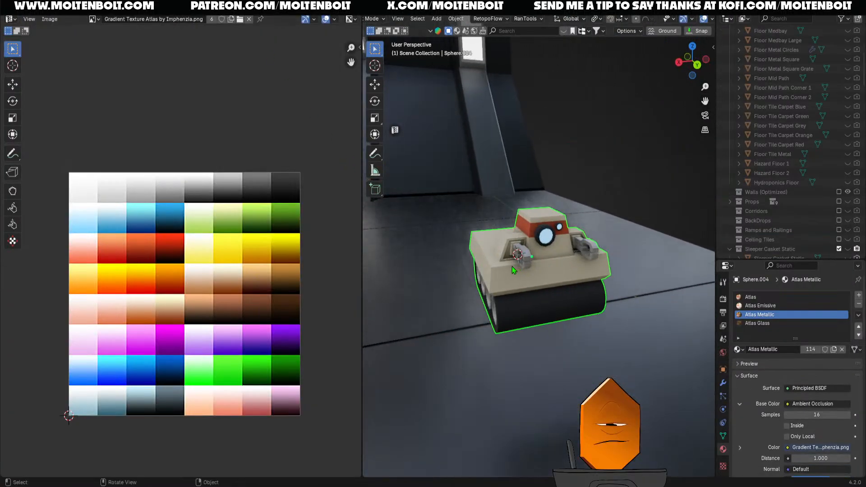
- Nudge the UVs of the tank's cream body panels slightly toward the warmer cream pixels of the gradient texture
key(Tab)
scroll(282, 253, up, 1)
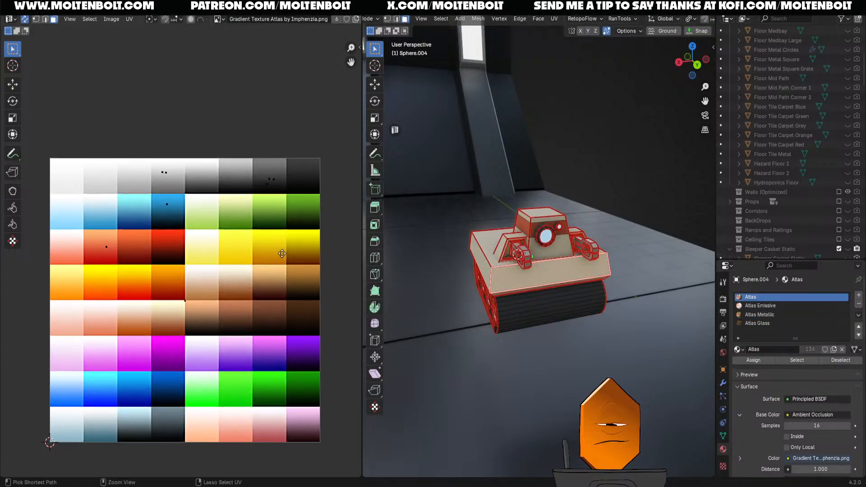
scroll(204, 324, up, 1)
scroll(234, 306, up, 2)
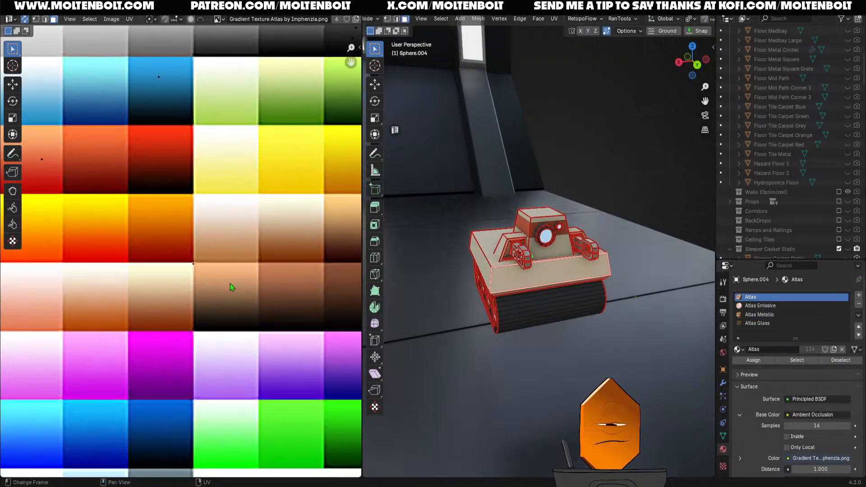
scroll(192, 239, up, 3)
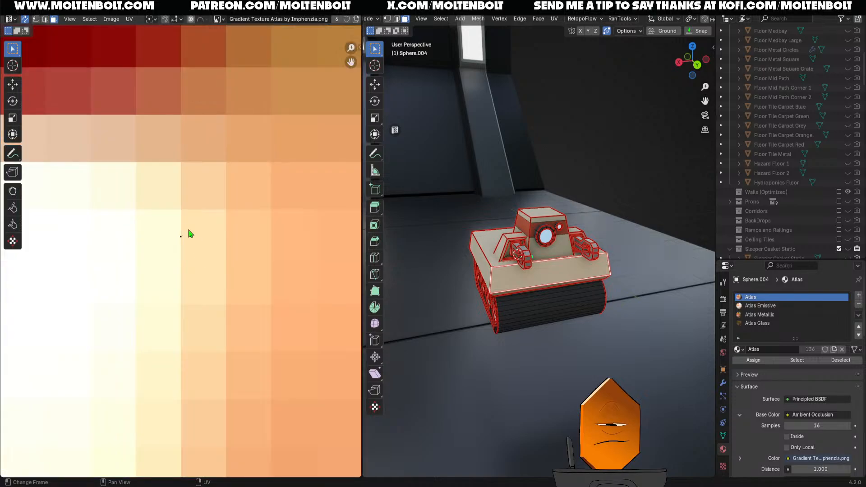
key(a)
key(g)
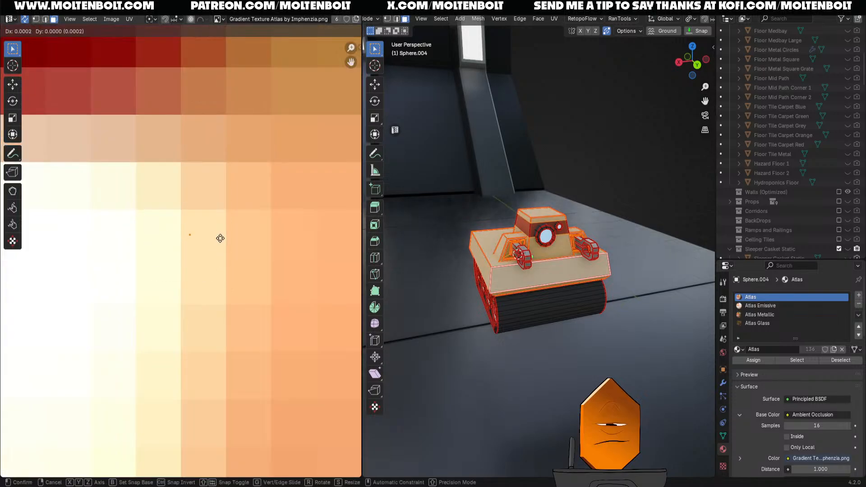
click(226, 237)
scroll(607, 272, down, 3)
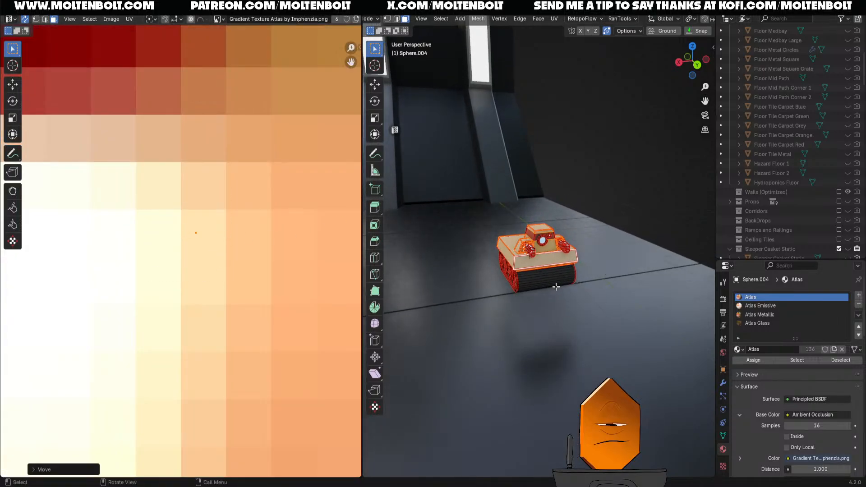
scroll(611, 272, up, 3)
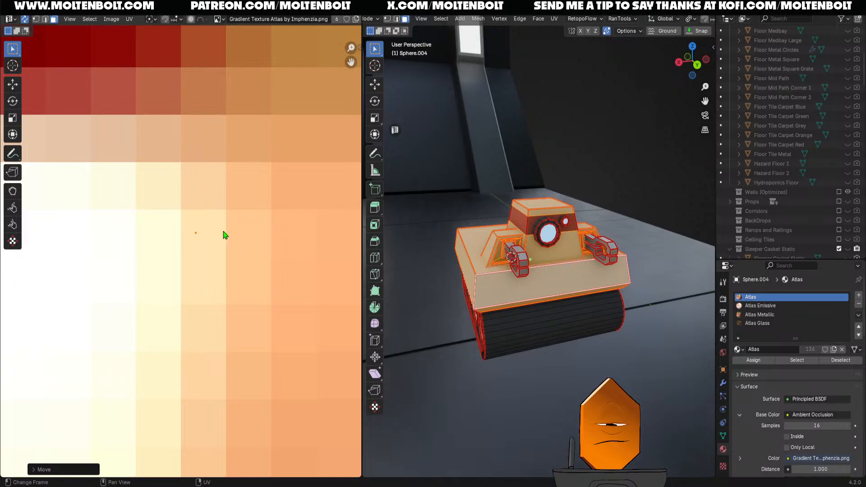
- Deselect the body panels and save the file Low Poly SciFi Assets FOR EXPORT.blend
click(497, 184)
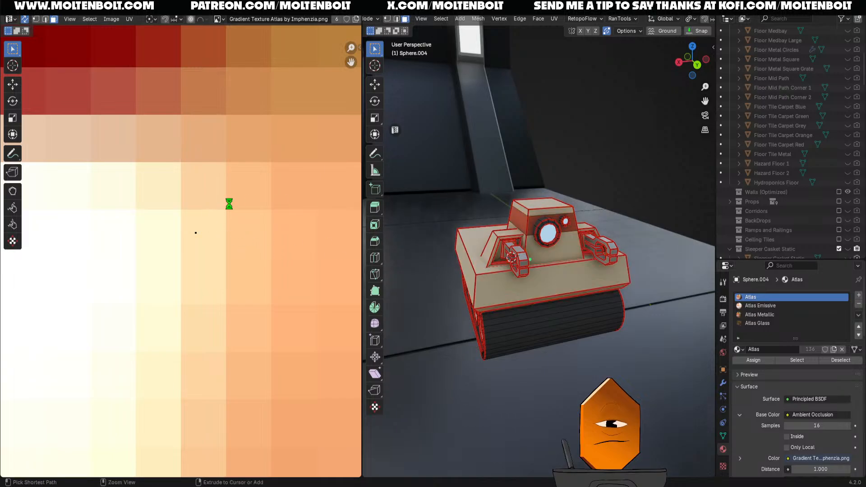
scroll(222, 205, down, 20)
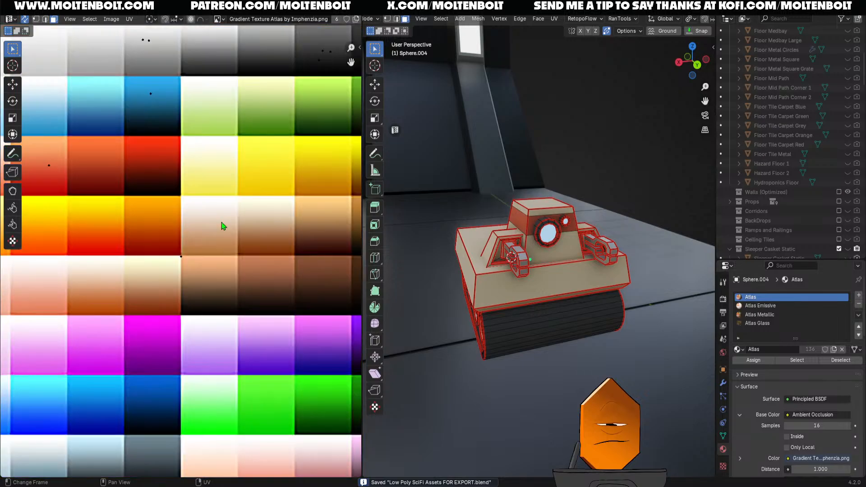
scroll(221, 235, up, 12)
scroll(221, 238, down, 4)
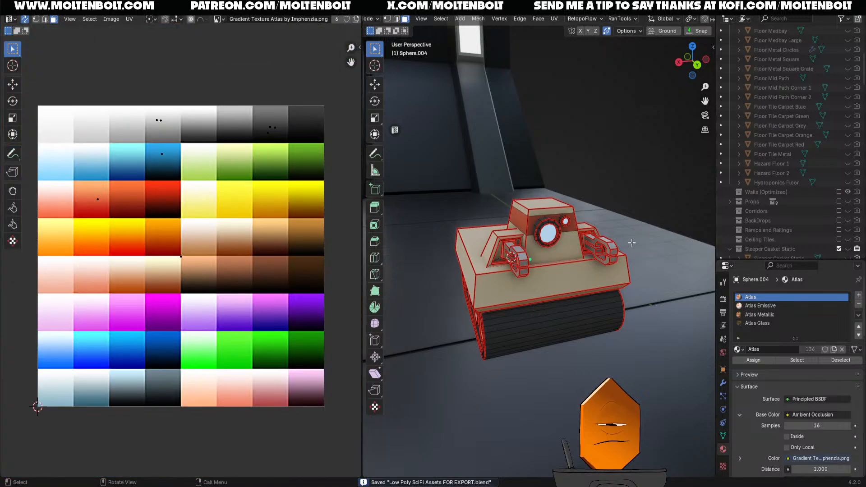
- Select the recessed face loops around both claw arm mounts and move their UVs onto a dark grey swatch
middle_drag(586, 199, 606, 196)
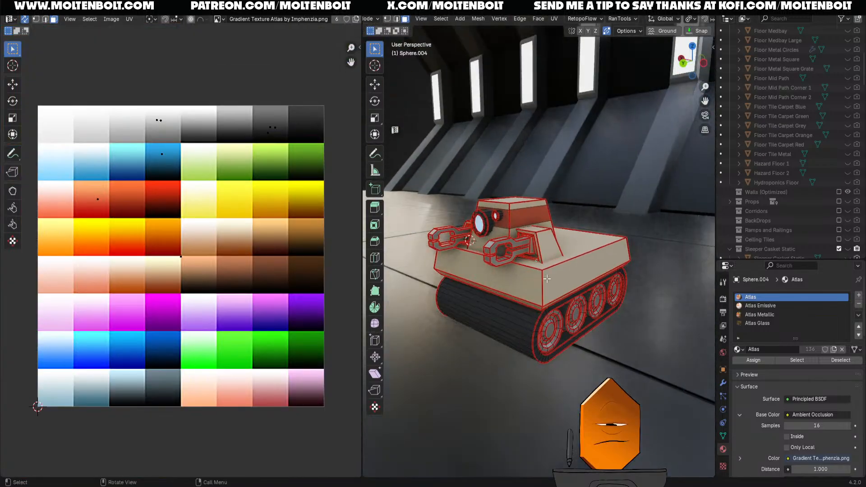
scroll(602, 203, up, 4)
shift+middle_drag(487, 209, 580, 312)
click(575, 307)
click(563, 310)
alt+click(561, 319)
shift+middle_drag(580, 312, 627, 307)
alt+click(639, 287)
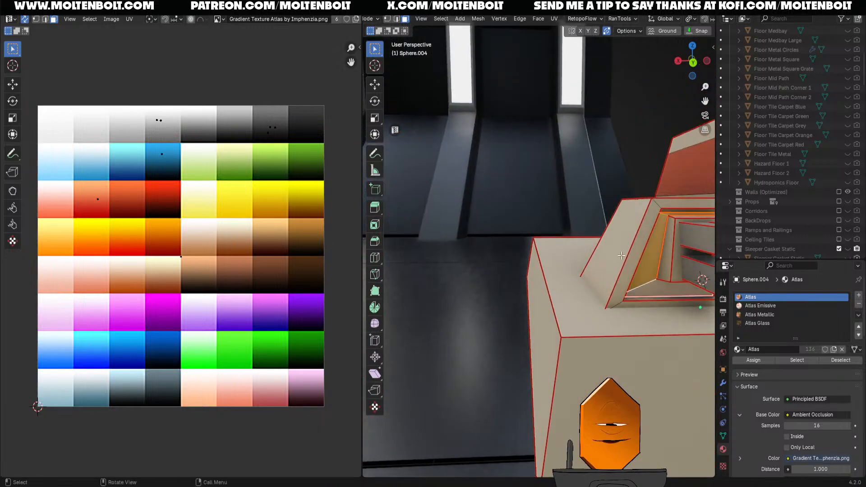
key(g)
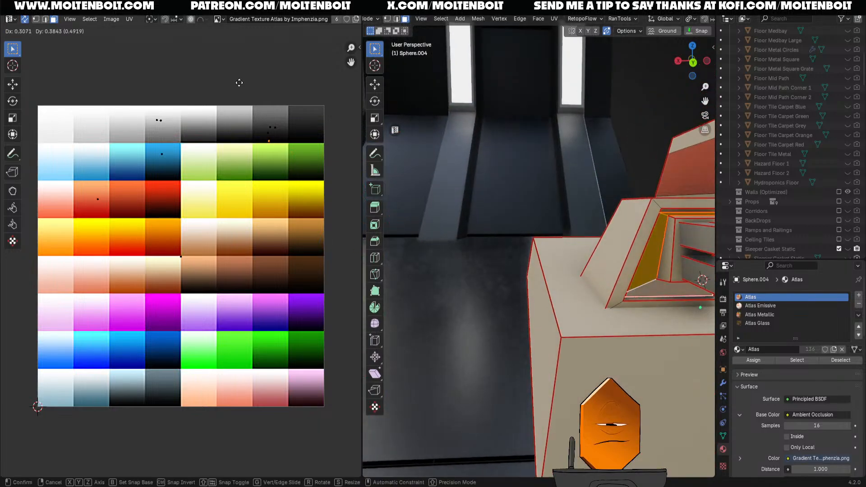
click(234, 66)
- Examine the recoloured tank from the front and side with the overlays temporarily hidden
middle_drag(451, 212, 521, 262)
middle_drag(548, 235, 524, 239)
scroll(519, 241, up, 4)
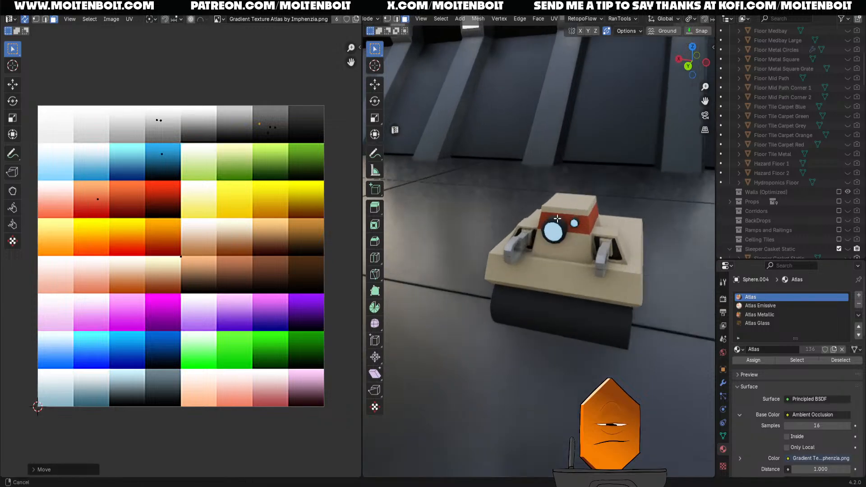
scroll(564, 248, up, 5)
shift+middle_drag(602, 260, 508, 290)
scroll(532, 239, down, 5)
scroll(540, 268, down, 3)
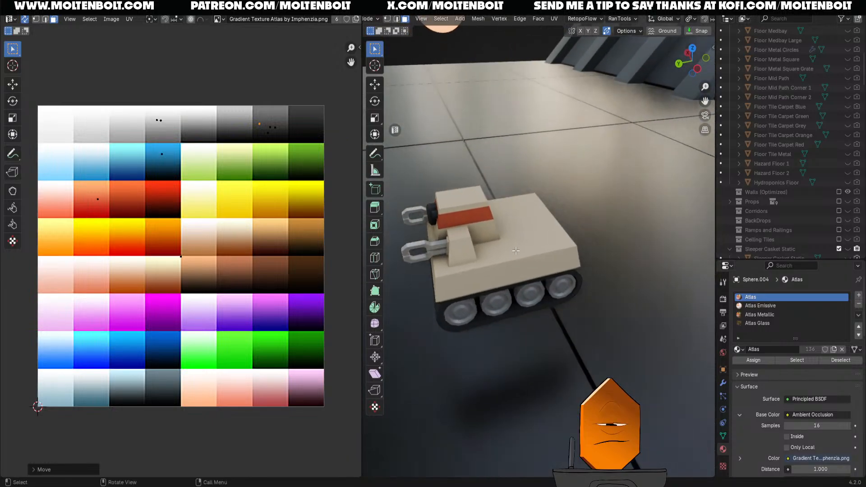
shift+middle_drag(536, 263, 547, 269)
key(alt+shift+z)
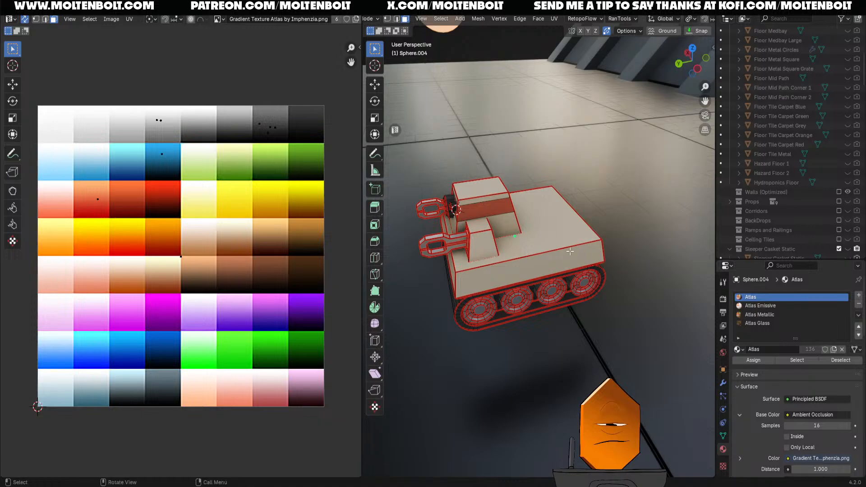
- Add two lengthwise loop cuts across the hull and slide both toward one side by a factor of about 0.6
middle_drag(643, 270, 551, 302)
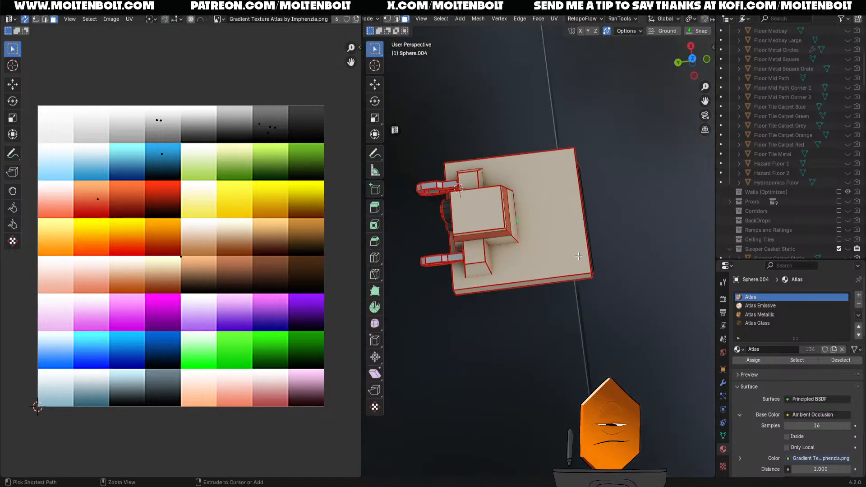
key(ctrl+r)
click(578, 238)
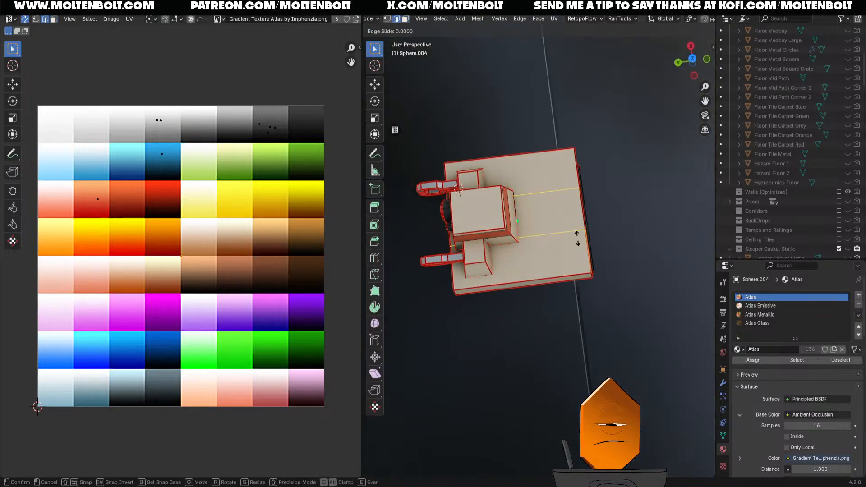
right_click(578, 238)
key(g)
key(g)
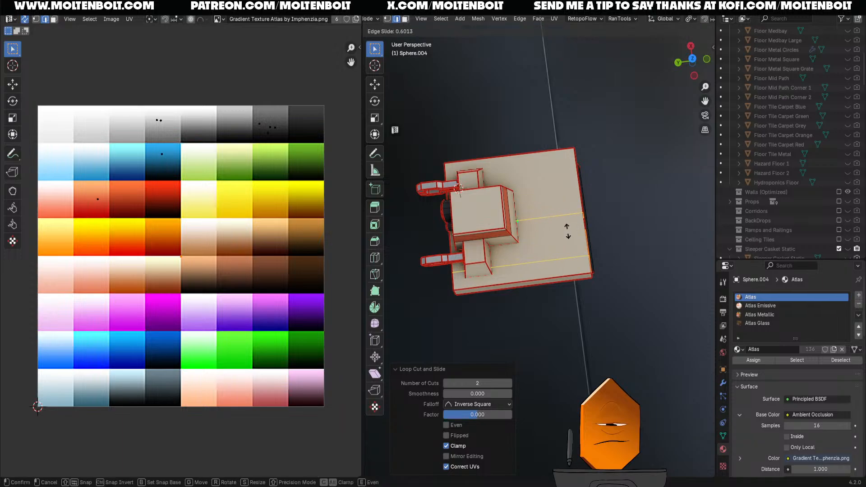
click(569, 233)
- Slide the inner of the two hull edge loops toward the outer one by about 0.6, narrowing the strip between them
alt+click(574, 219)
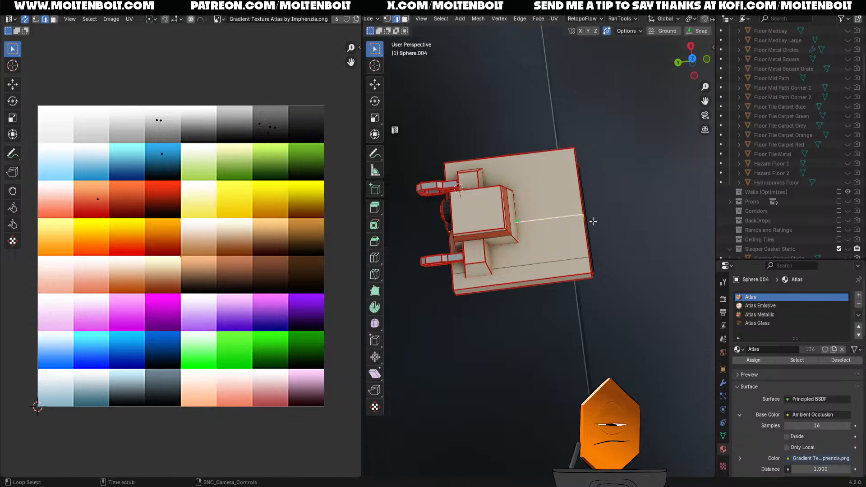
middle_drag(593, 222, 564, 236)
key(g)
key(g)
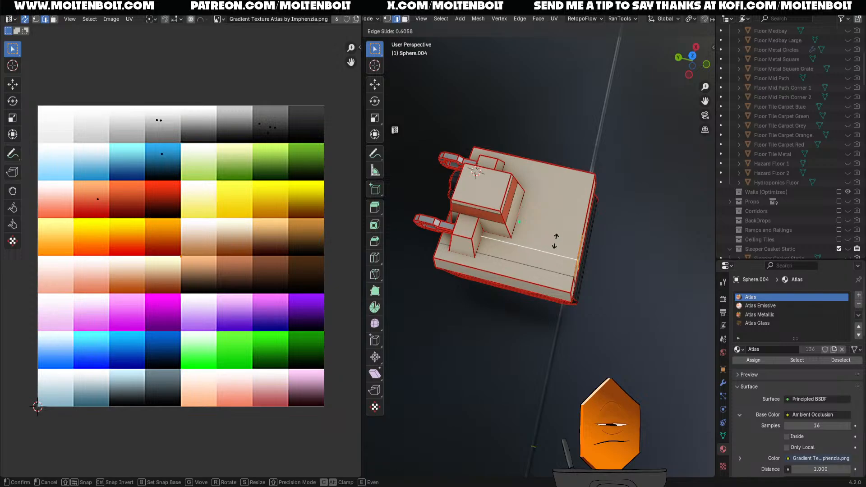
click(555, 243)
- Move the narrow strip's lower edge at the front underside of the hull along the global X axis
middle_drag(555, 243, 545, 280)
alt+click(502, 257)
scroll(553, 259, up, 5)
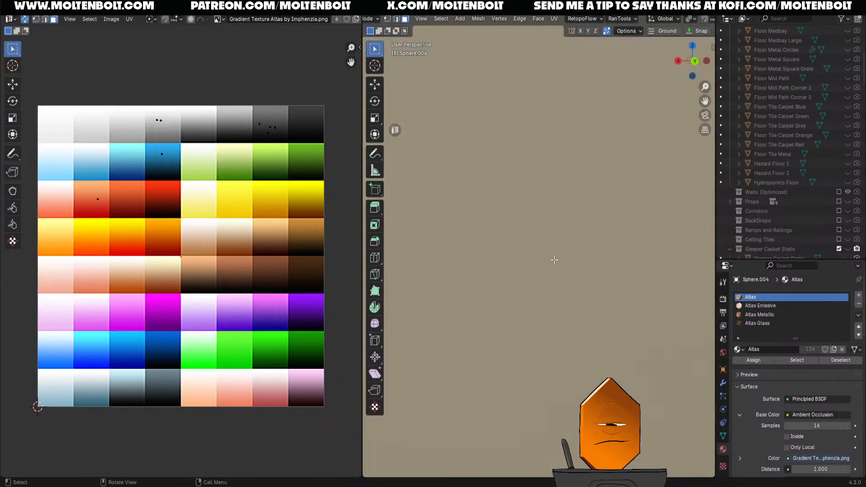
scroll(554, 259, down, 5)
scroll(658, 257, up, 5)
middle_drag(658, 257, 627, 224)
click(678, 181)
key(2)
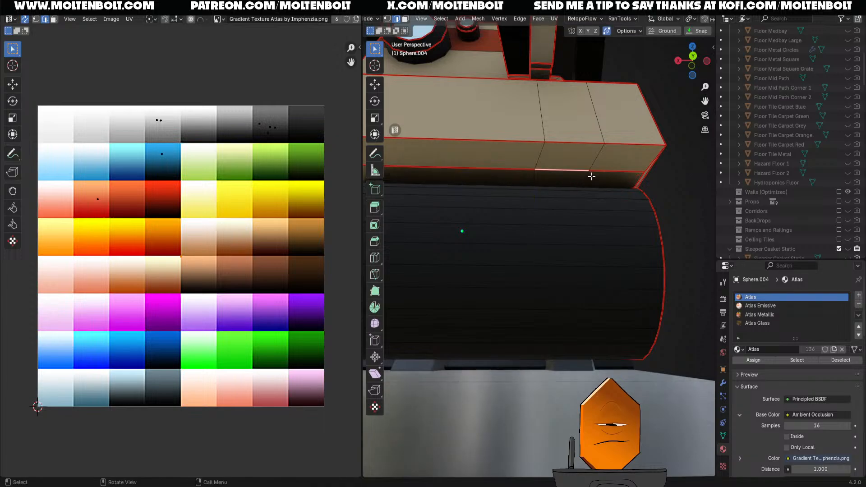
key(g)
key(y)
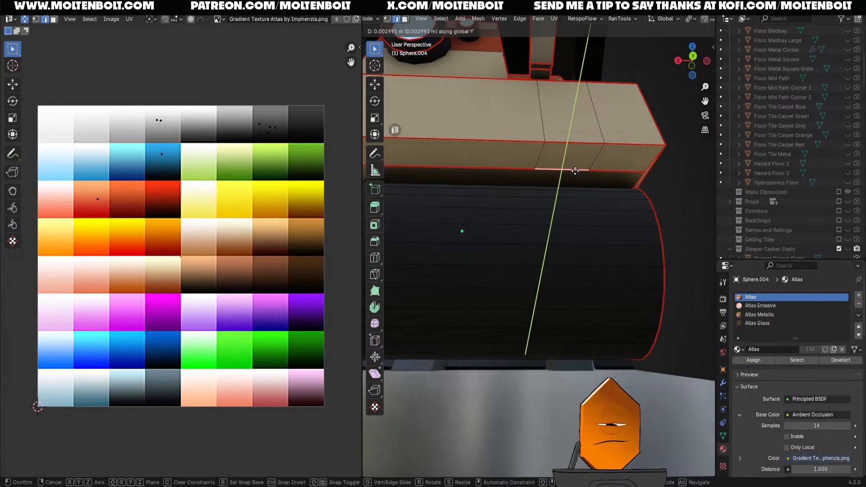
key(x)
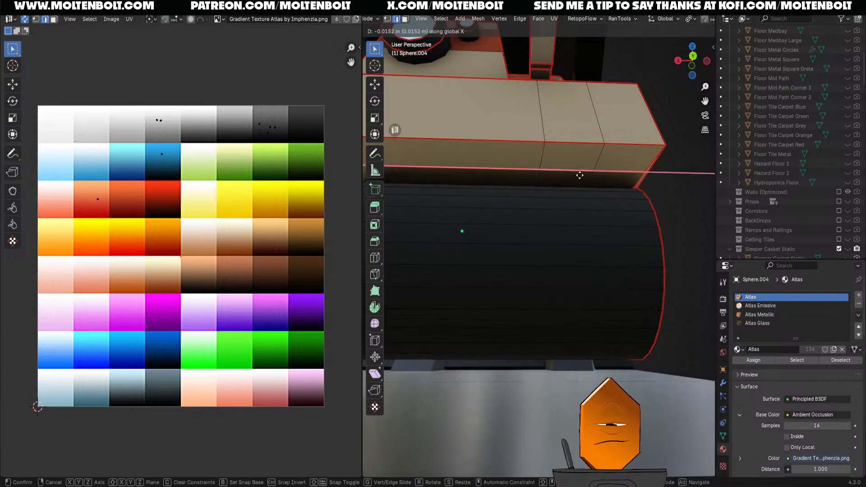
- Shift the edge loops near both ends of the hull along X, by about -0.015 m and 0.022 m
click(579, 176)
scroll(576, 225, down, 9)
middle_drag(576, 229, 541, 230)
scroll(575, 253, up, 8)
click(541, 229)
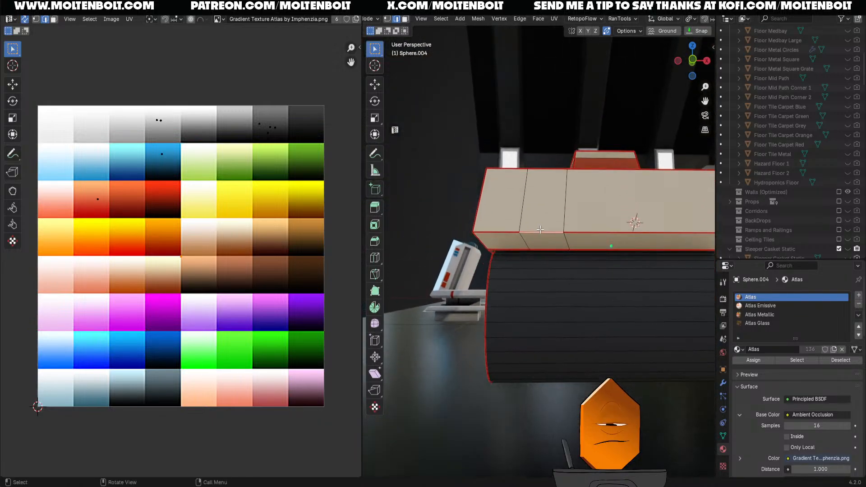
key(g)
key(x)
click(546, 231)
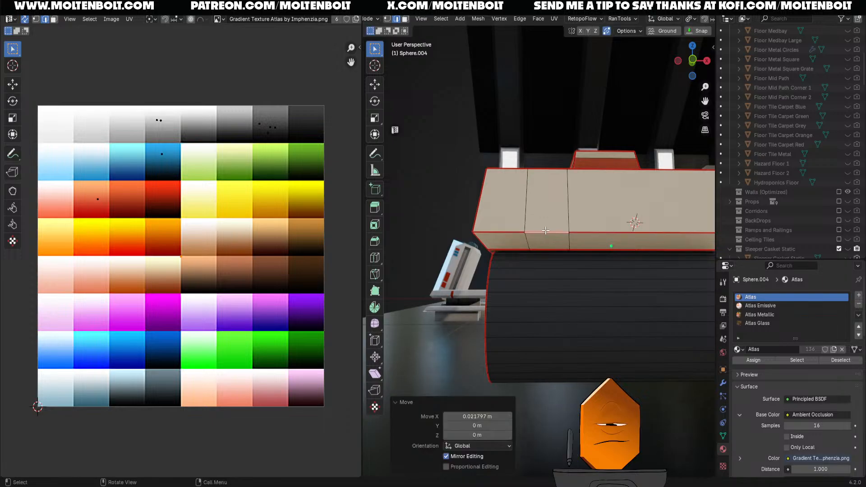
- Recolour the narrow face loop running along the hull orange-red by moving its UVs onto the red swatch of the gradient atlas
middle_drag(546, 230, 550, 251)
key(3)
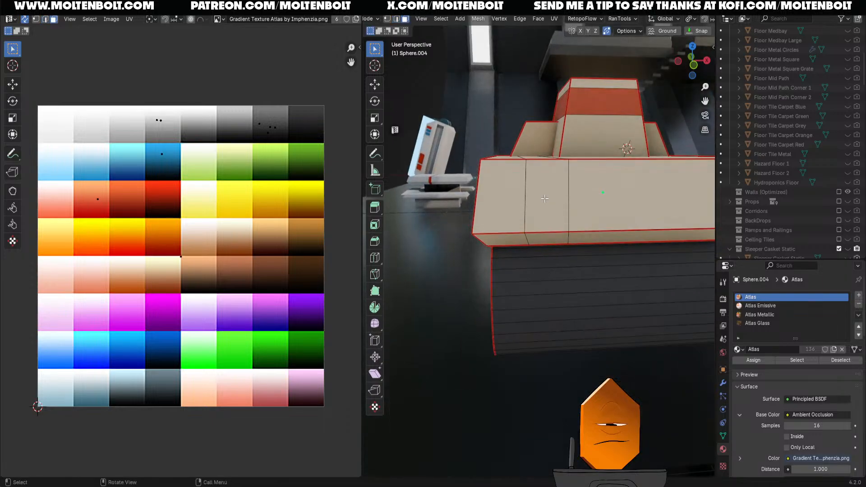
alt+click(546, 207)
middle_drag(547, 207, 598, 230)
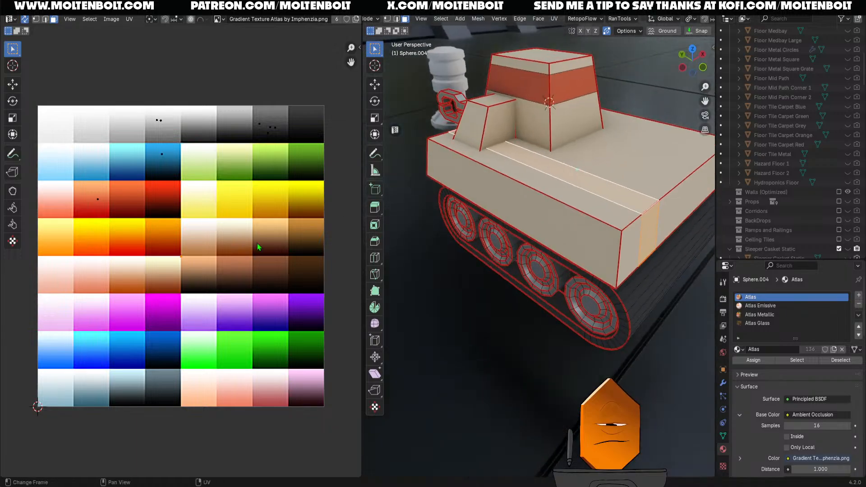
key(g)
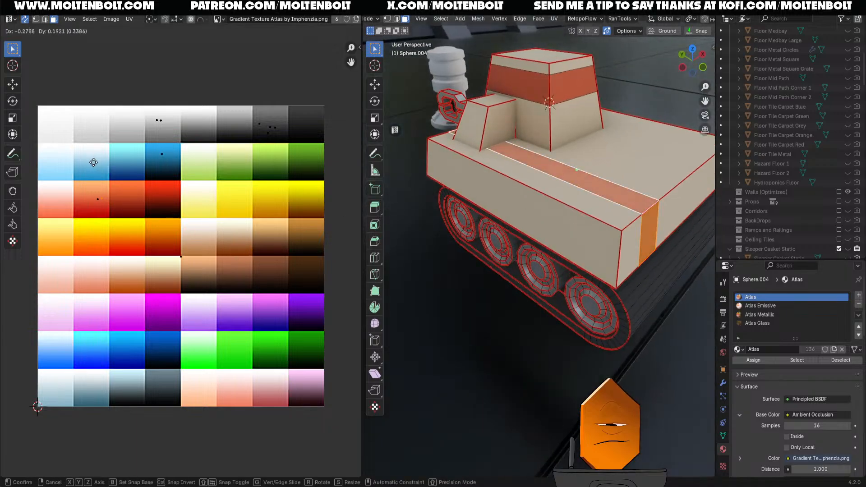
click(92, 163)
- Undo the hull stripe's recolouring and the edge loops cut for it
scroll(528, 223, down, 7)
key(Tab)
middle_drag(528, 223, 577, 246)
key(Tab)
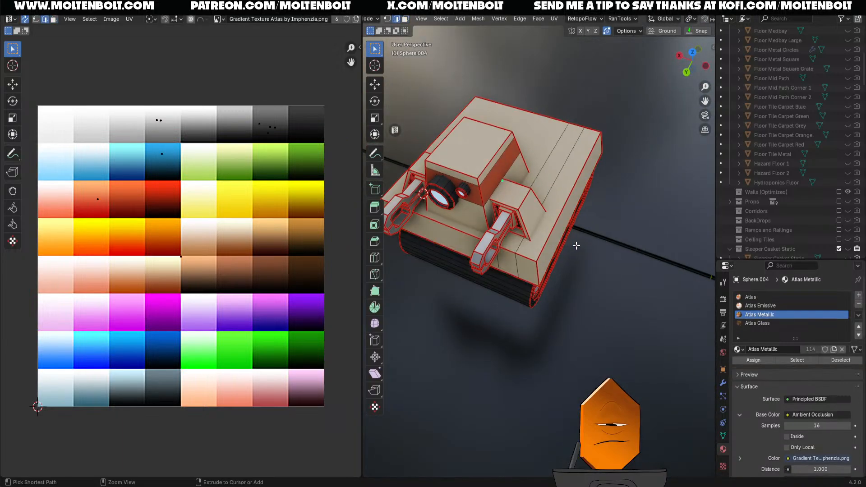
key(ctrl+r)
key(ctrl+z)
key(ctrl+z)
key(ctrl+z)
key(ctrl+z)
- Save the file "Low Poly SciFi Assets FOR EXPORT.blend"
scroll(498, 271, down, 3)
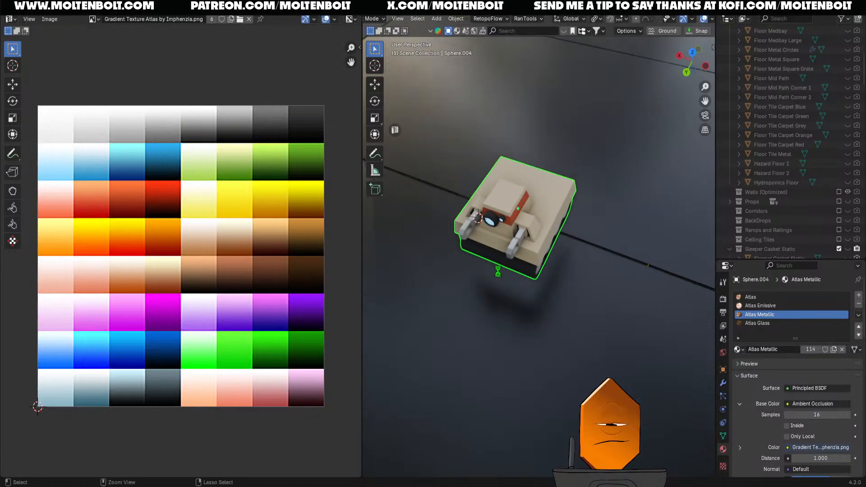
key(ctrl+s)
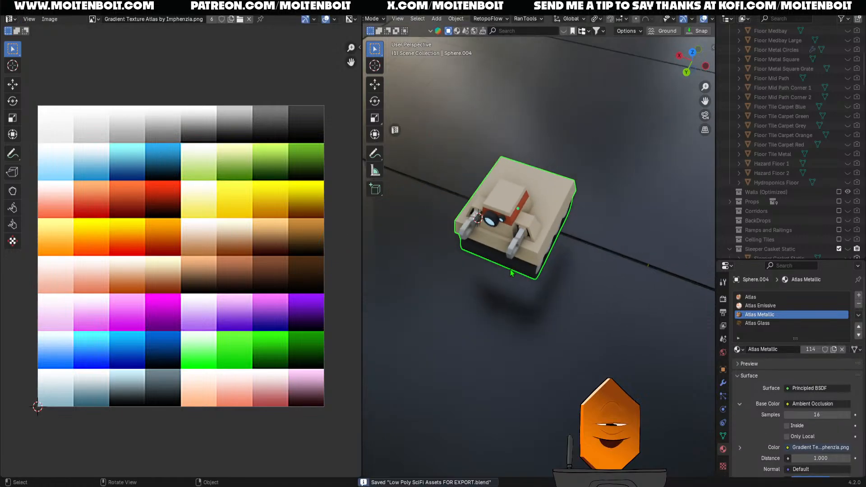
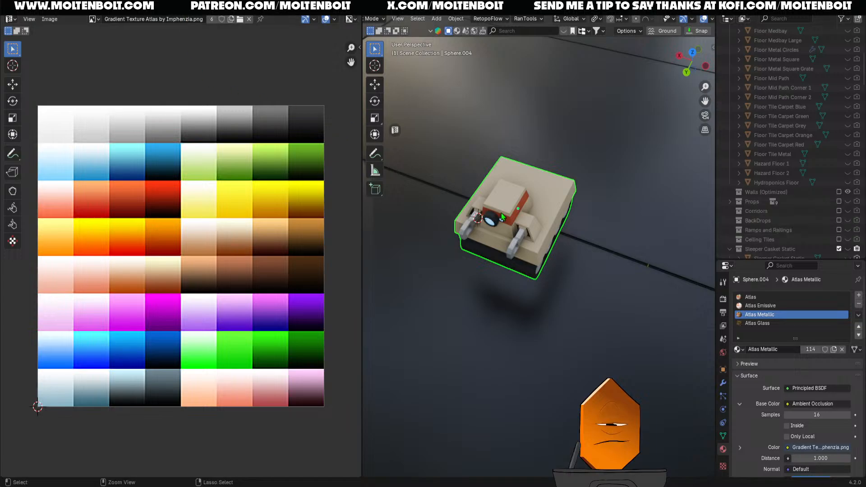
scroll(502, 217, down, 2)
scroll(530, 284, up, 2)
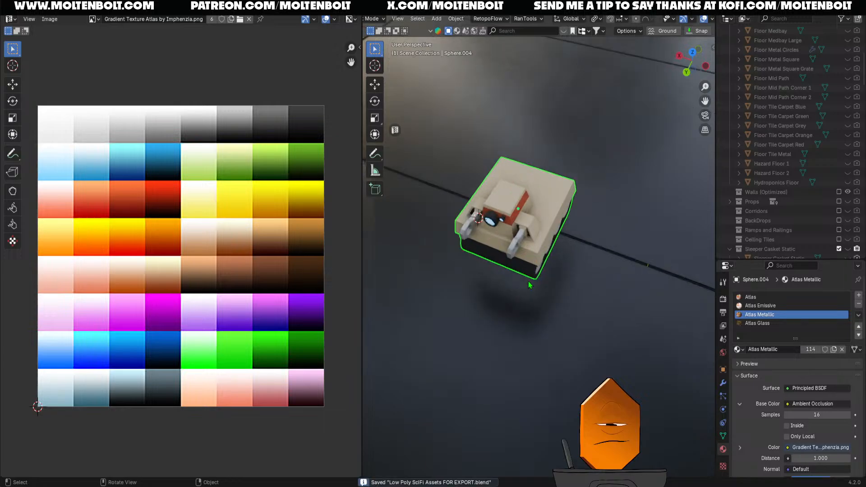
- Recolour the robot's large and small eye lens faces orange by moving their UVs onto an orange swatch of the gradient atlas
middle_drag(530, 284, 534, 266)
scroll(558, 212, up, 3)
scroll(579, 228, down, 5)
scroll(534, 266, up, 5)
scroll(538, 239, up, 2)
shift+middle_drag(532, 214, 549, 264)
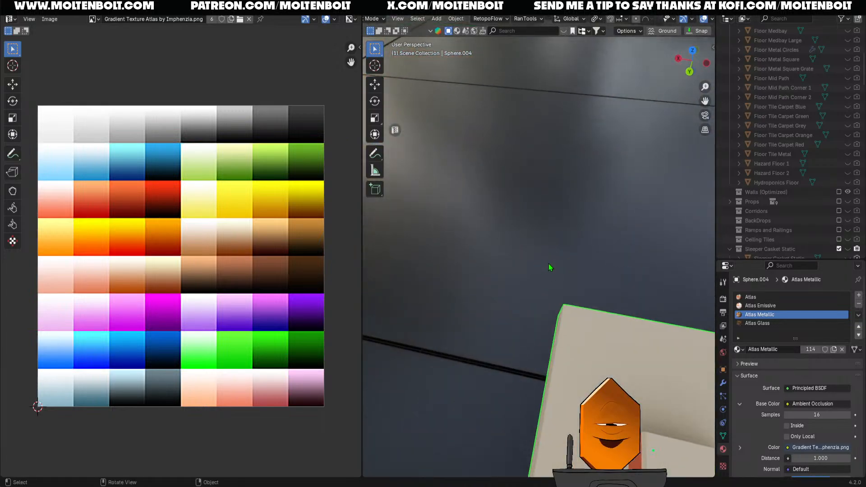
scroll(549, 263, down, 4)
shift+middle_drag(558, 298, 525, 277)
scroll(525, 287, up, 2)
key(Tab)
shift+middle_drag(509, 310, 566, 209)
scroll(567, 209, up, 2)
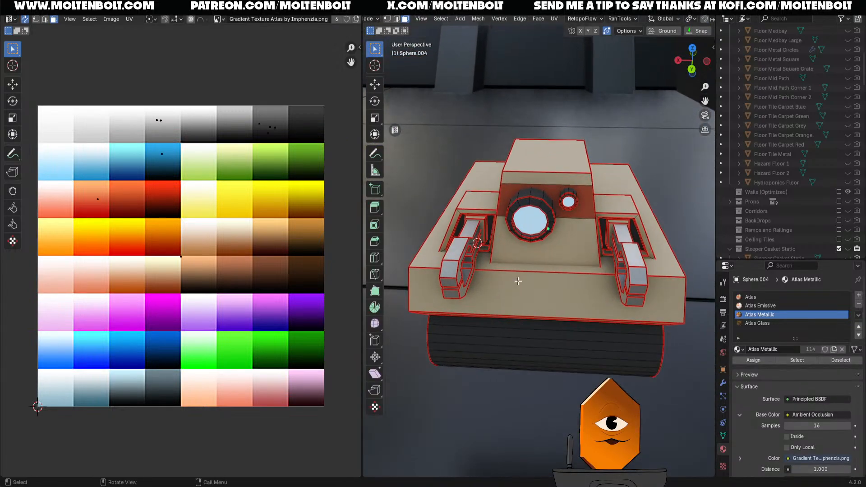
click(536, 221)
ctrl+click(570, 203)
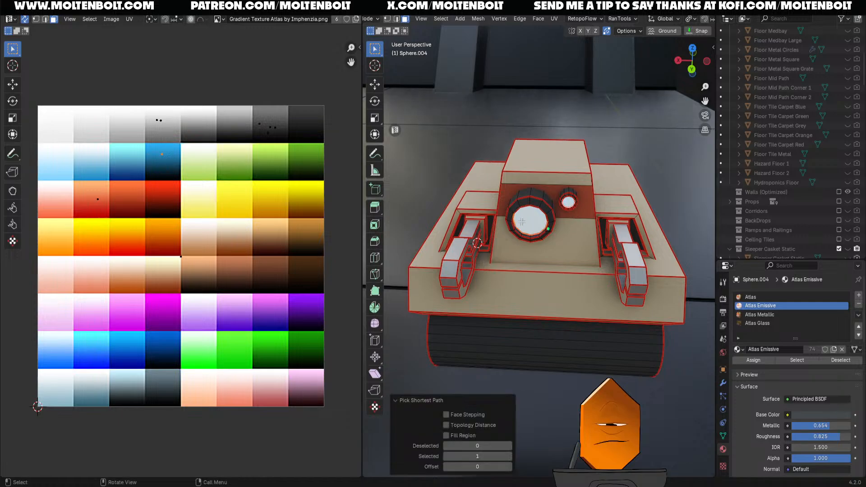
key(g)
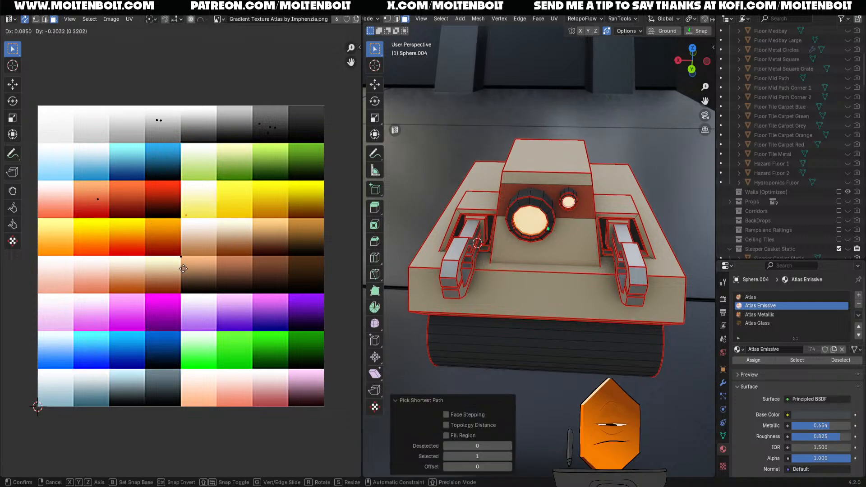
click(131, 278)
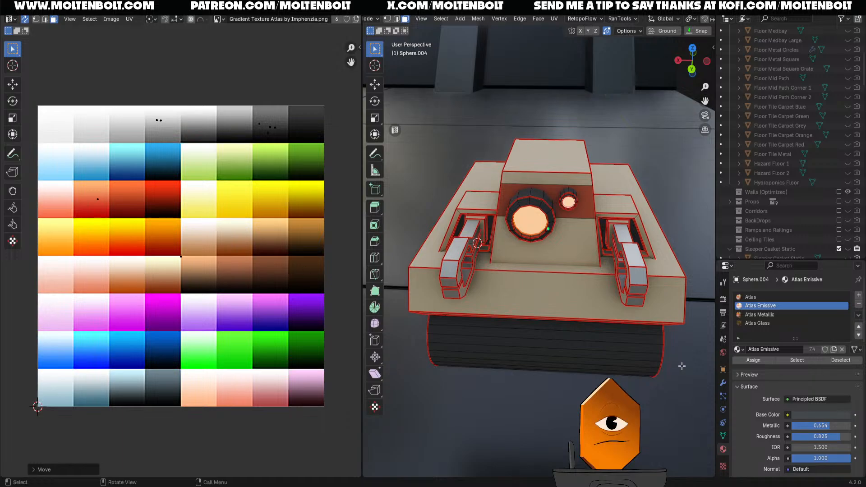
- Check the Atlas Emissive material's emission settings and examine the recoloured robot from the front and side
scroll(775, 322, down, 8)
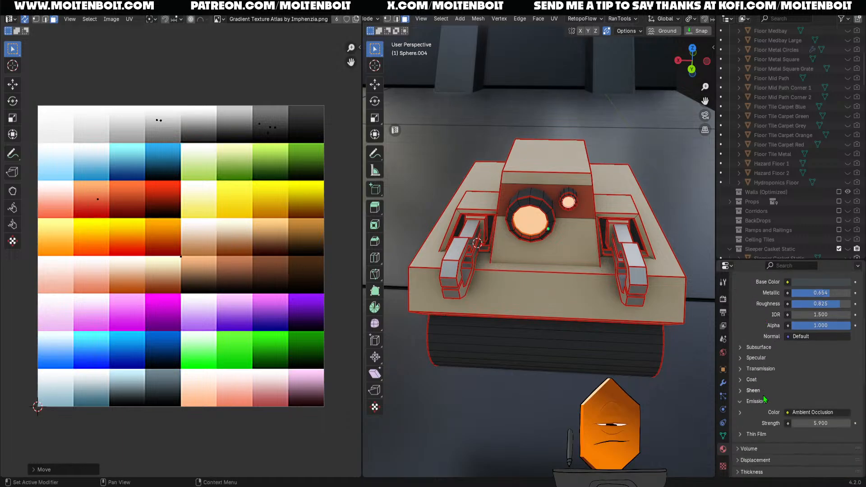
key(Tab)
middle_drag(526, 282, 493, 287)
scroll(494, 289, down, 4)
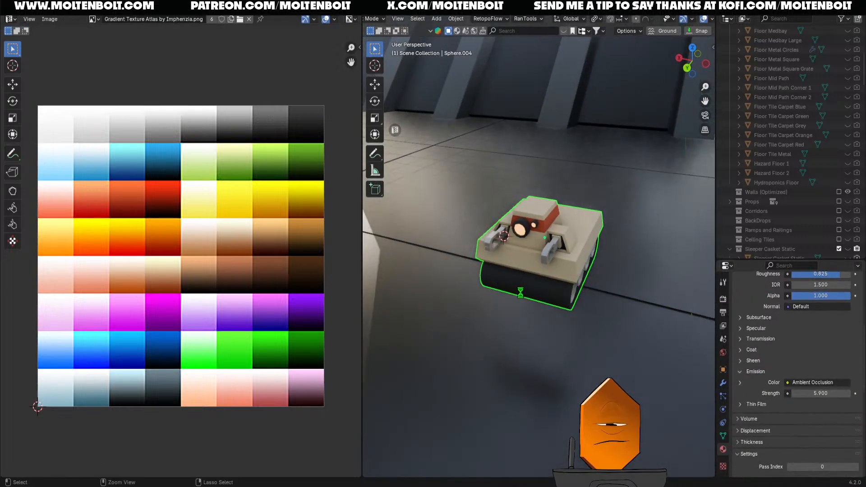
middle_drag(582, 284, 530, 291)
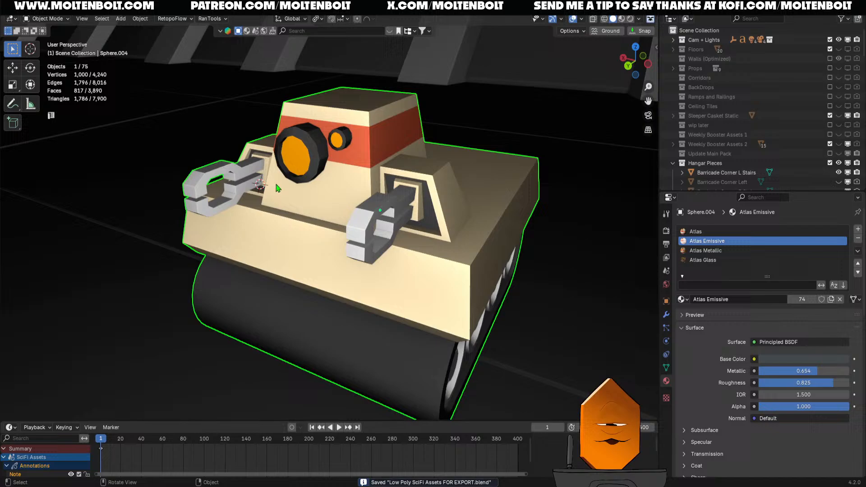
middle_drag(277, 187, 410, 224)
scroll(381, 232, down, 4)
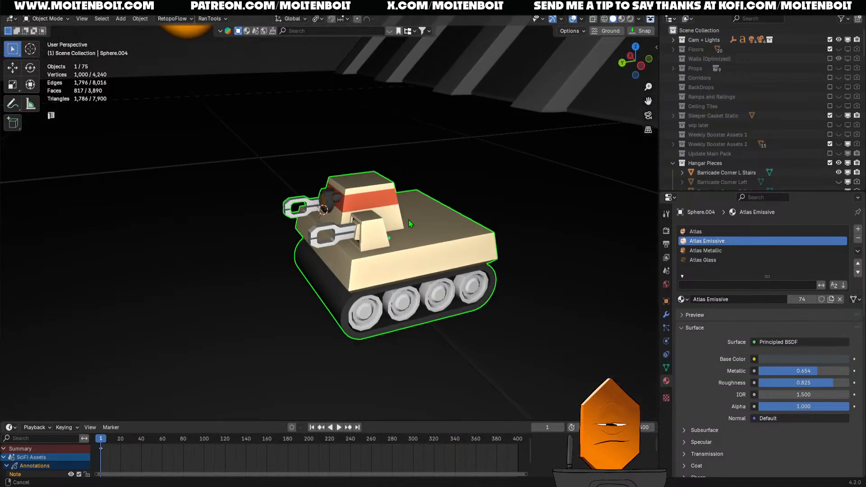
scroll(407, 235, up, 2)
middle_drag(409, 284, 344, 269)
- Duplicate the hull's long side face in place, separate the copy into its own object, and select that object
key(Tab)
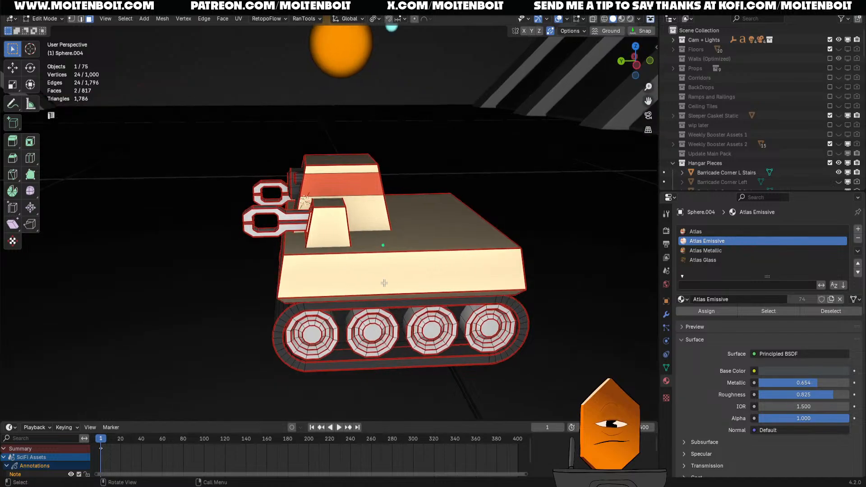
click(384, 283)
key(shift+d)
right_click(443, 277)
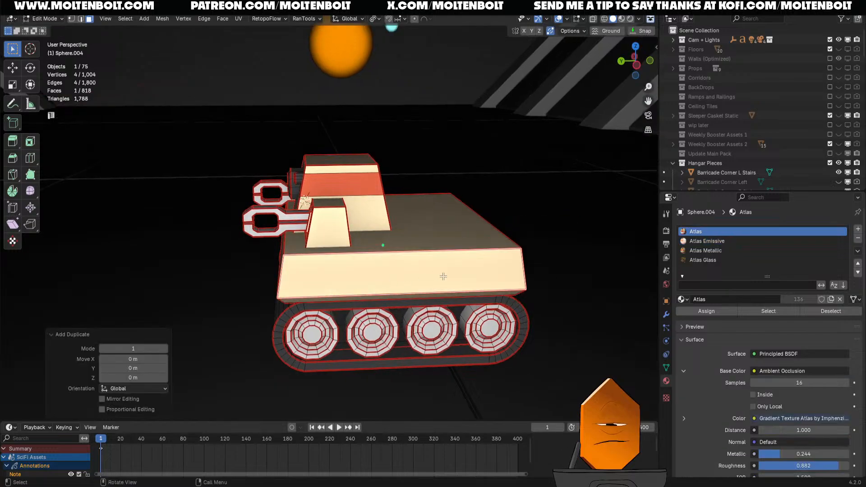
key(p)
click(443, 277)
key(Tab)
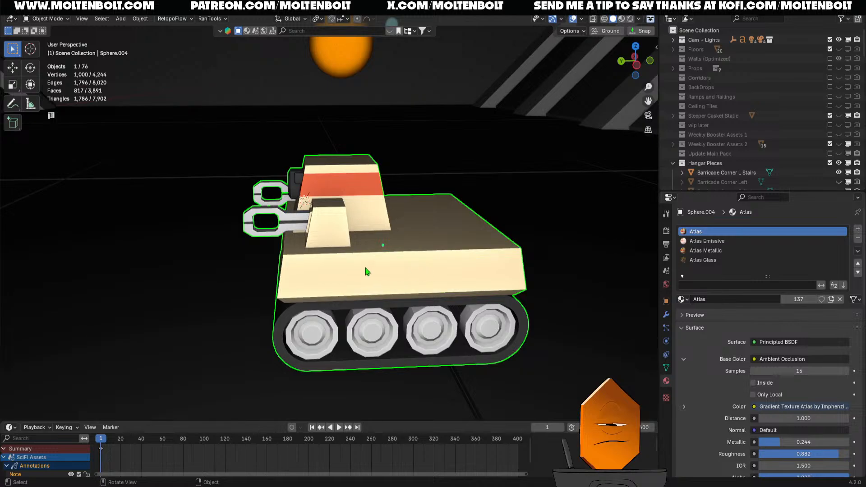
key(ctrl+Tab)
right_click(338, 273)
middle_drag(356, 278, 415, 264)
click(458, 245)
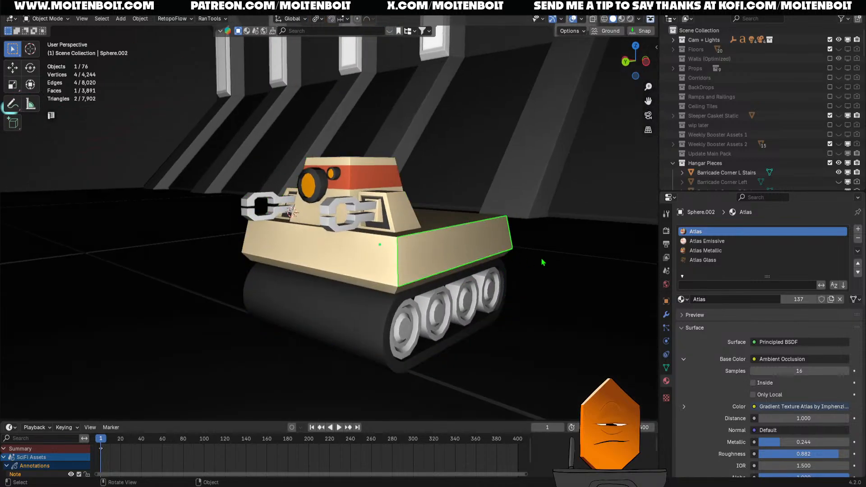
- Try to scale the separated side panel to about 0.479 along Y and shorten it along Z
key(s)
key(y)
click(467, 271)
key(s)
key(z)
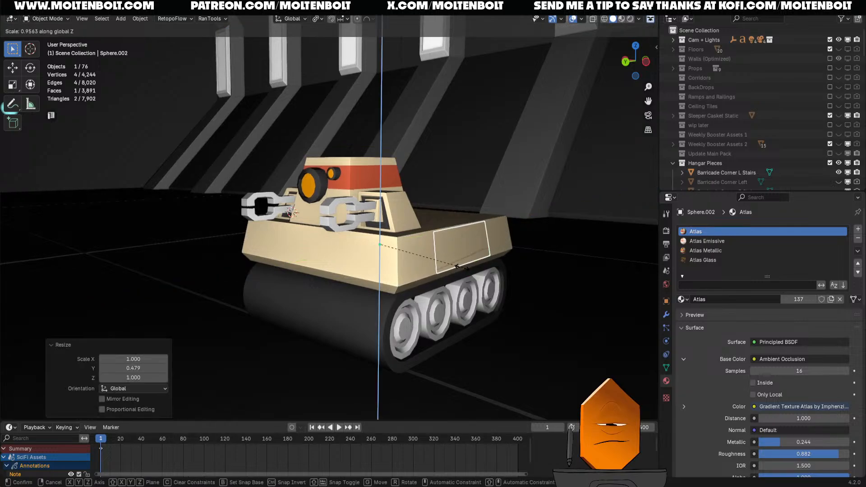
right_click(432, 270)
middle_drag(519, 278, 549, 273)
key(s)
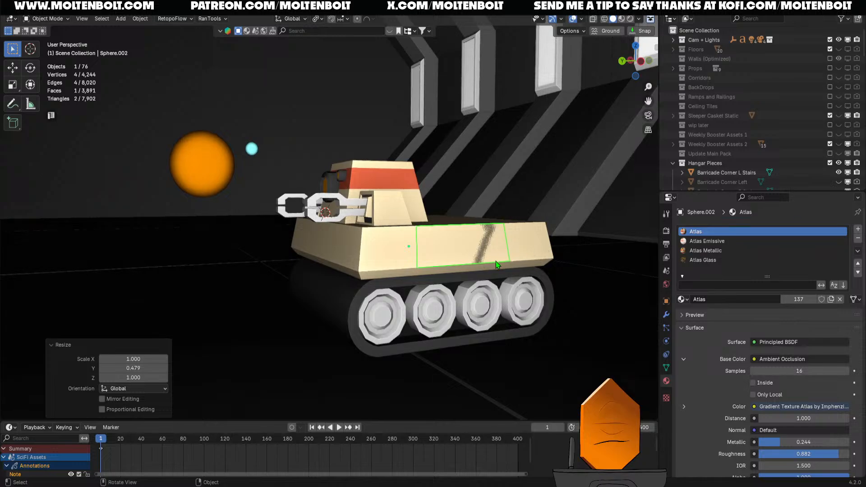
key(ctrl+z)
- Set the side panel's origin to its geometry and scale it to about 0.247 along Y and 0.731 along local Z
key(q)
click(488, 261)
key(s)
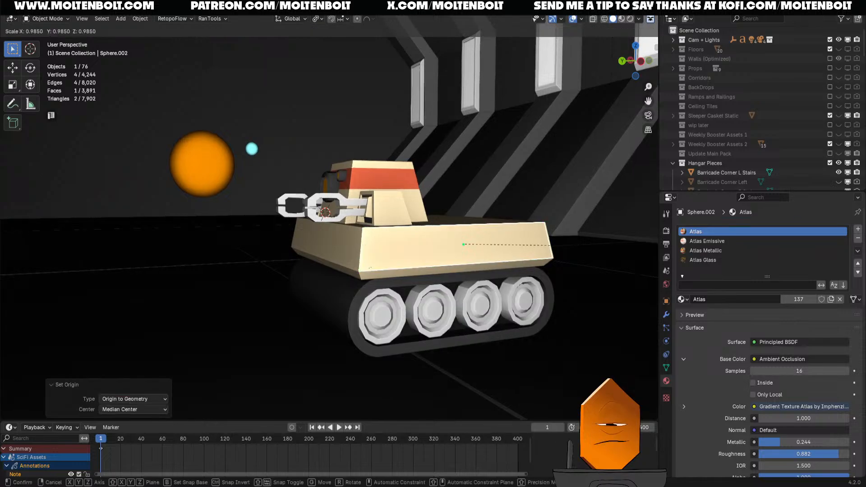
key(y)
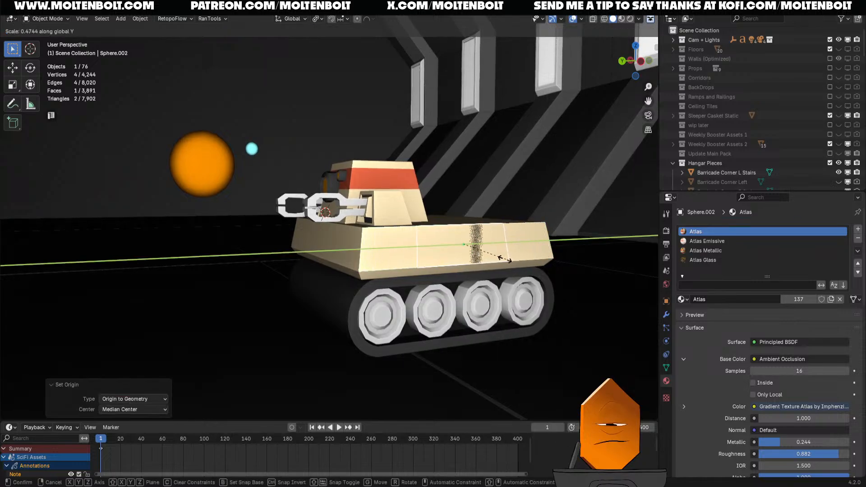
click(482, 259)
key(s)
key(z)
key(z)
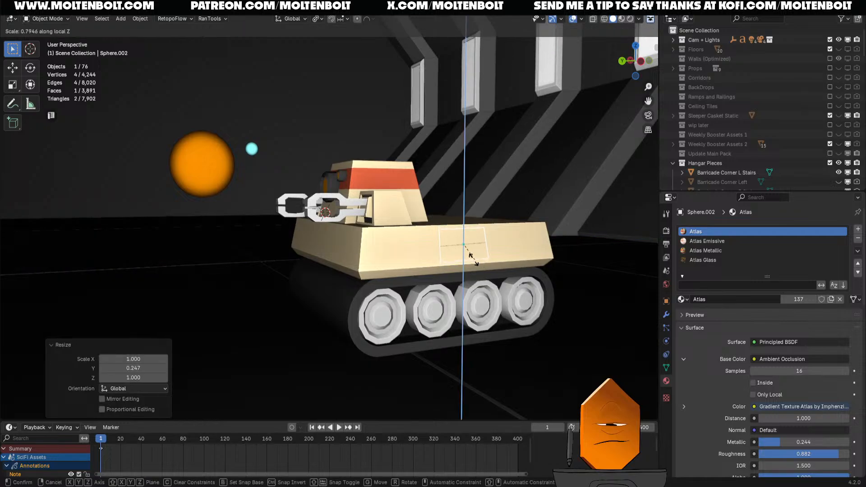
click(472, 260)
- Extrude the side panel's face outward about 0.043 m along its normal
middle_drag(472, 260, 464, 294)
scroll(488, 270, up, 3)
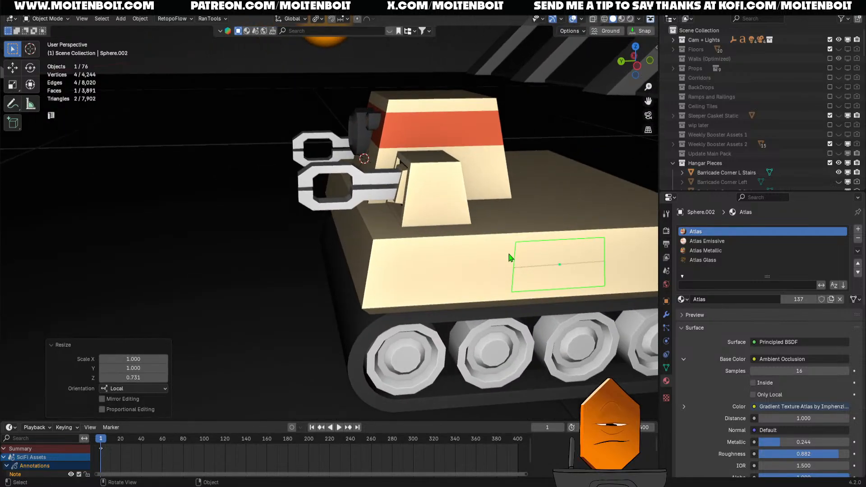
middle_drag(508, 254, 477, 261)
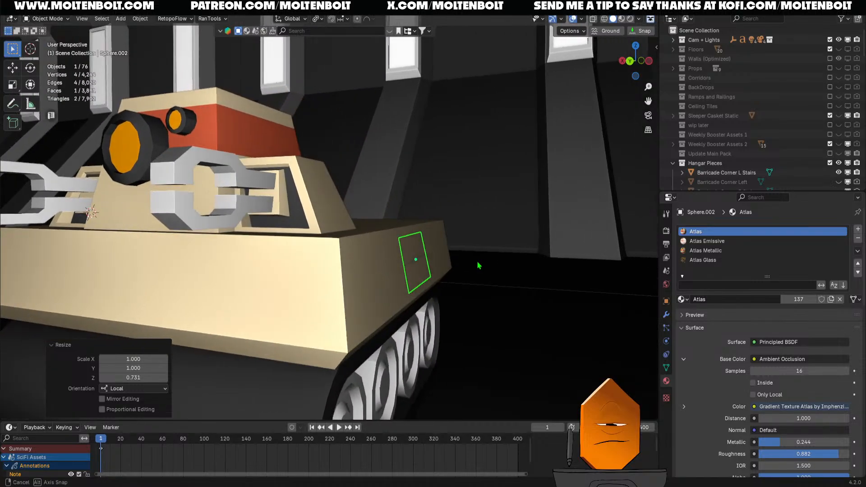
key(Tab)
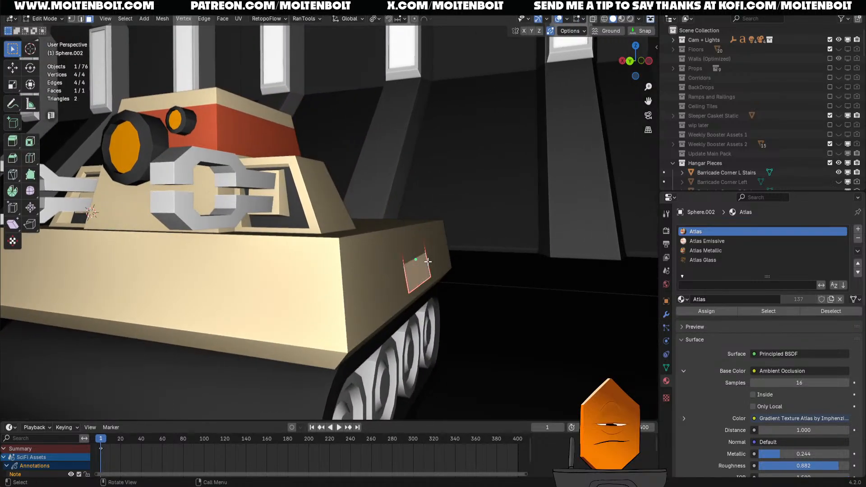
key(e)
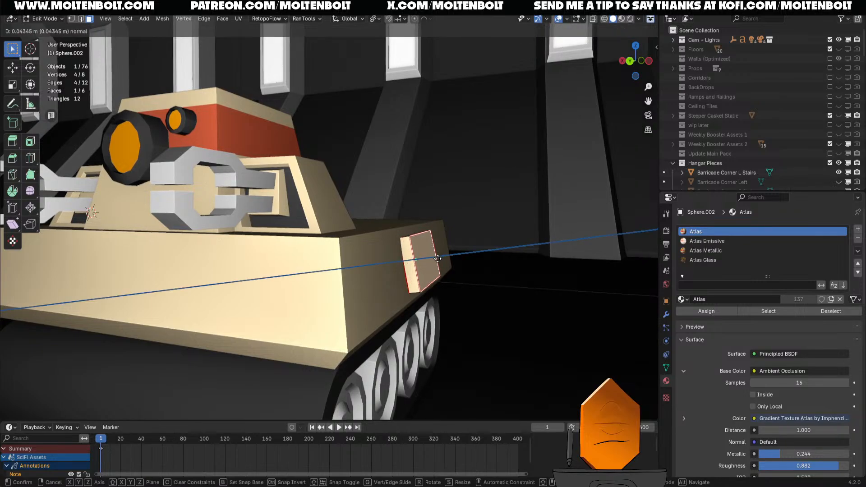
click(438, 258)
middle_drag(438, 259, 379, 291)
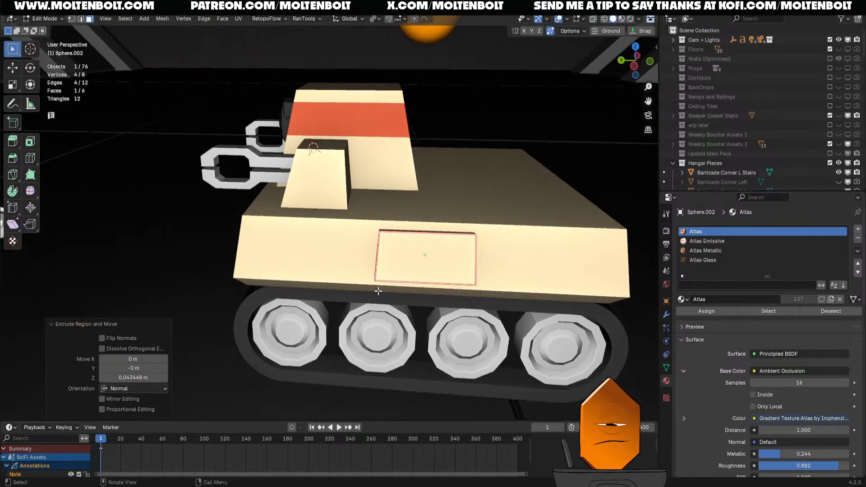
key(Tab)
key(a)
key(s)
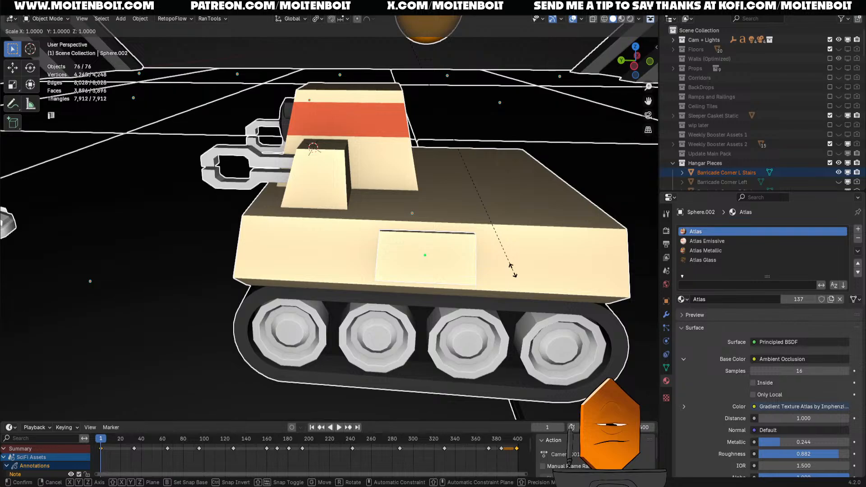
right_click(511, 270)
- Scale the raised side panel to about 0.589 along Y
click(453, 270)
key(s)
key(y)
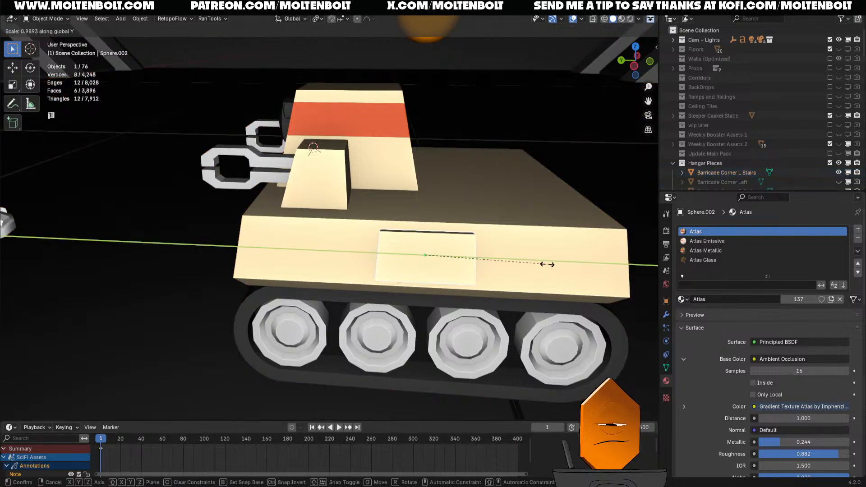
click(499, 270)
- Apply all of the side panel's transforms, recentre its origin on its geometry, and slide it along Y toward the arms' end of the hull
key(q)
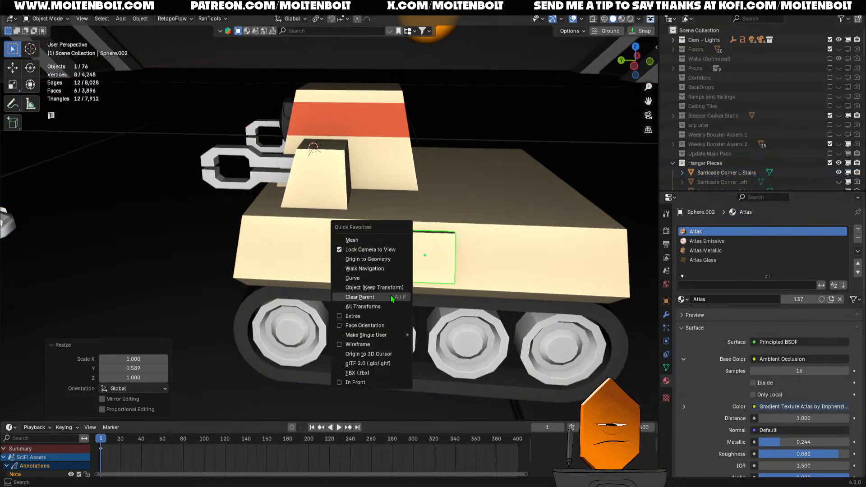
click(387, 307)
key(q)
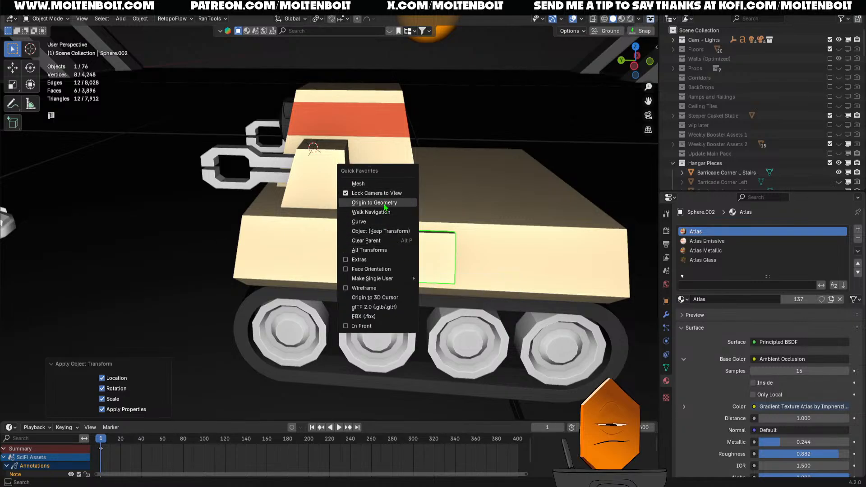
click(379, 203)
key(g)
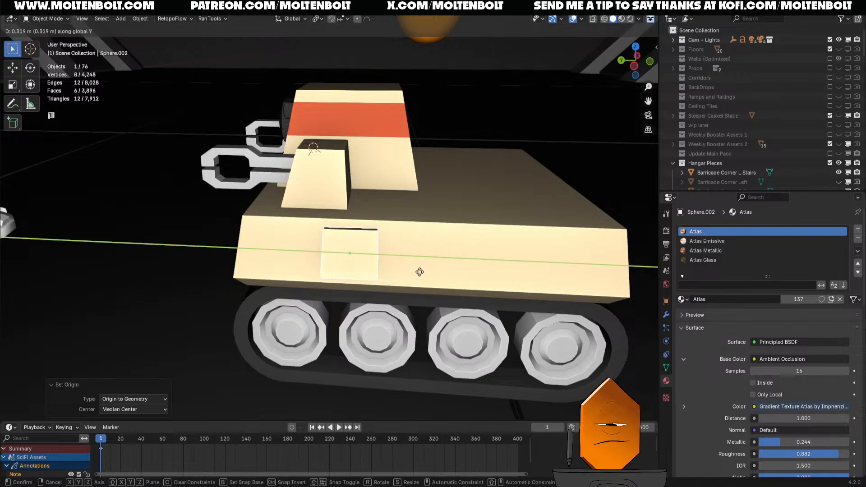
click(371, 272)
- Isolate the side panel, delete its back face, and bring the rest of the scene back into view
key(KP_Divide)
middle_drag(371, 273, 257, 247)
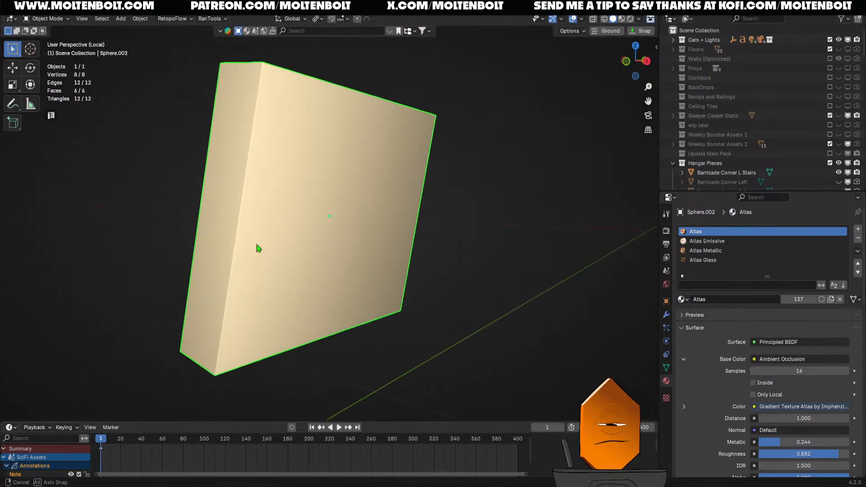
key(Tab)
key(x)
click(270, 223)
key(ctrl+Tab)
click(347, 229)
middle_drag(318, 246, 271, 276)
key(KP_Divide)
scroll(400, 262, down, 2)
key(KP_Divide)
key(KP_Divide)
- Rotate the side panel about 0.628° in the left orthographic view
key(ctrl+KP_3)
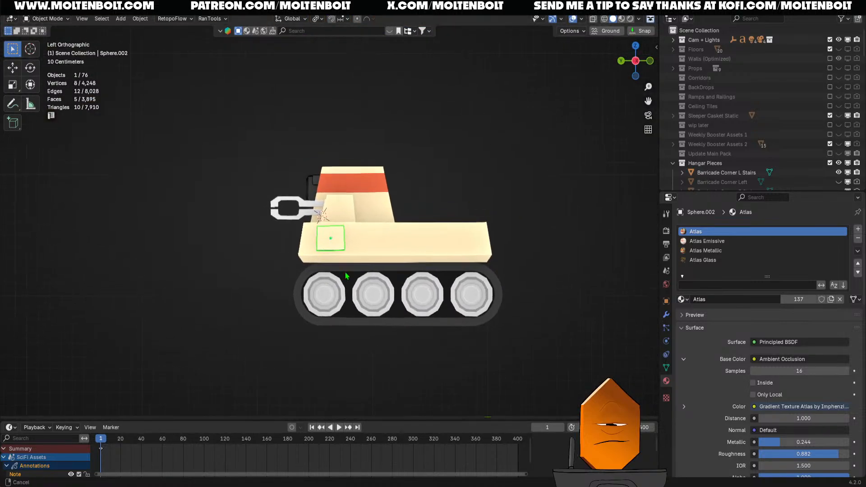
scroll(374, 215, up, 4)
key(r)
click(372, 225)
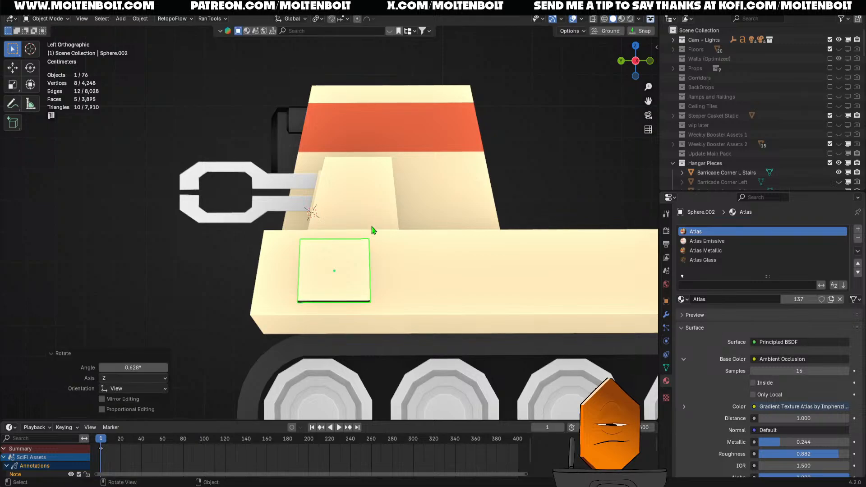
- Scale the side panel uniformly to about 0.712 and move it about 0.059 m along Y and -0.035 m along Z
shift+middle_drag(372, 231, 355, 219)
key(s)
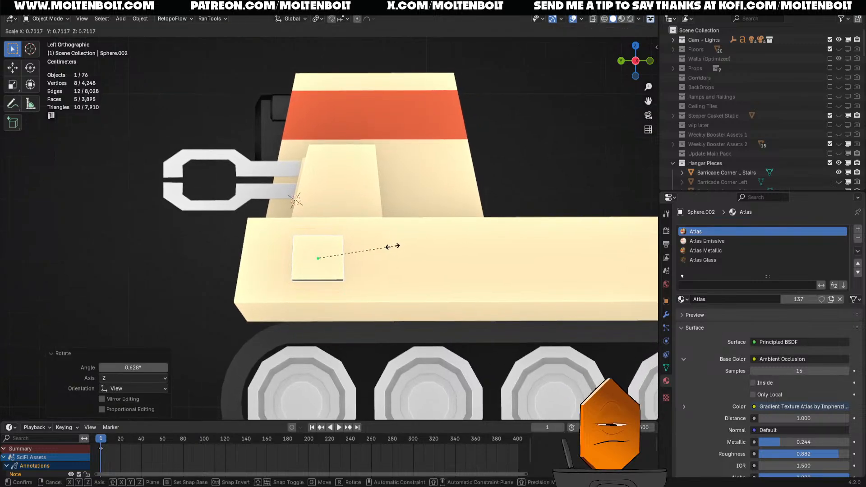
click(394, 246)
key(g)
click(375, 257)
middle_drag(376, 258, 411, 284)
scroll(481, 267, down, 2)
scroll(411, 283, up, 4)
scroll(408, 284, down, 3)
middle_drag(356, 300, 277, 298)
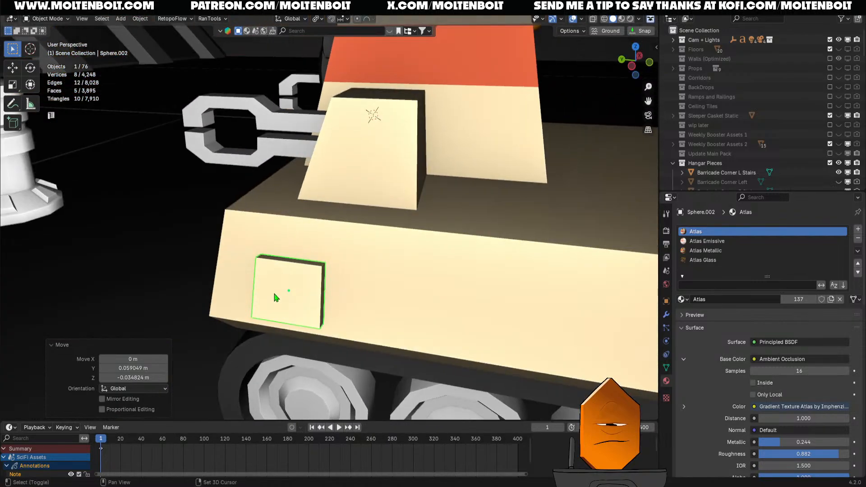
- Make two linked copies of the small side panel along the hull, each offset about -0.246 m along Y from the previous one
scroll(277, 298, down, 5)
middle_drag(334, 297, 382, 266)
key(shift+d)
key(y)
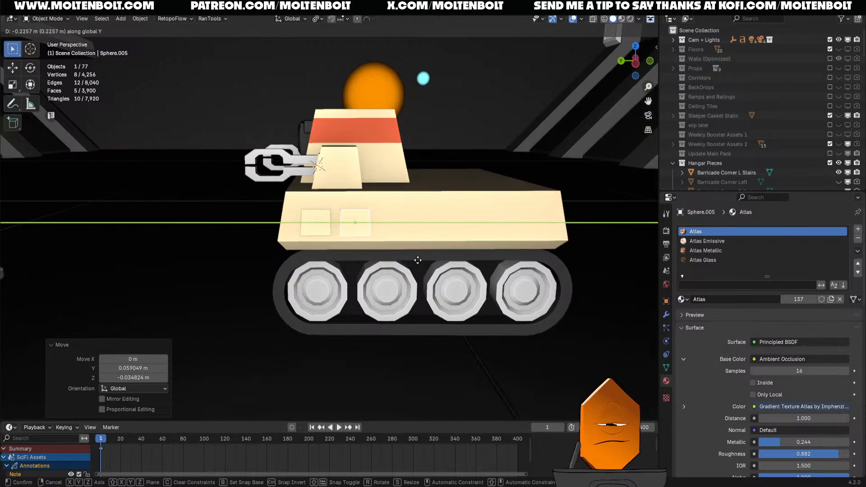
click(421, 259)
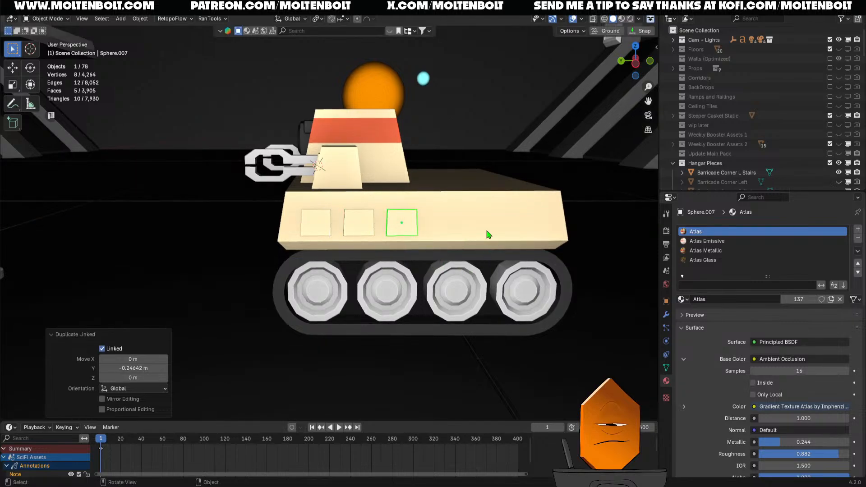
middle_drag(488, 234, 449, 285)
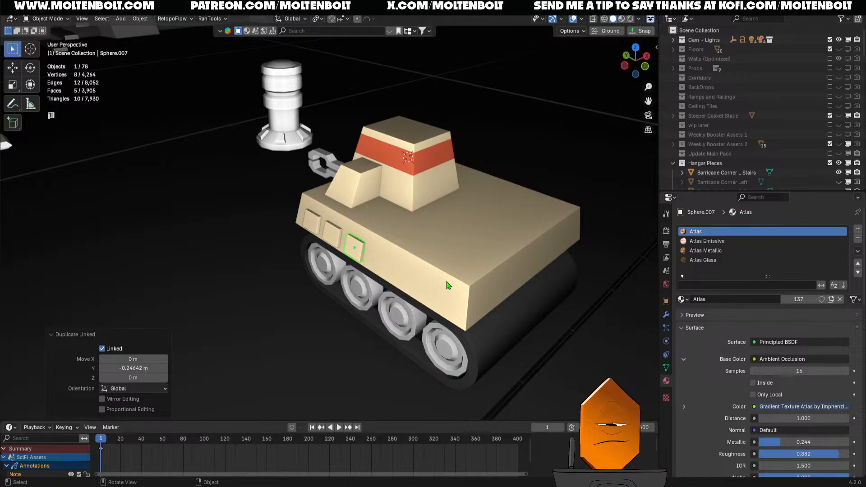
- Inset the hull's top deck face by about 0.444 m and move the inset face about -0.397 m along Y behind the turret
middle_drag(444, 289, 458, 258)
click(375, 249)
key(Tab)
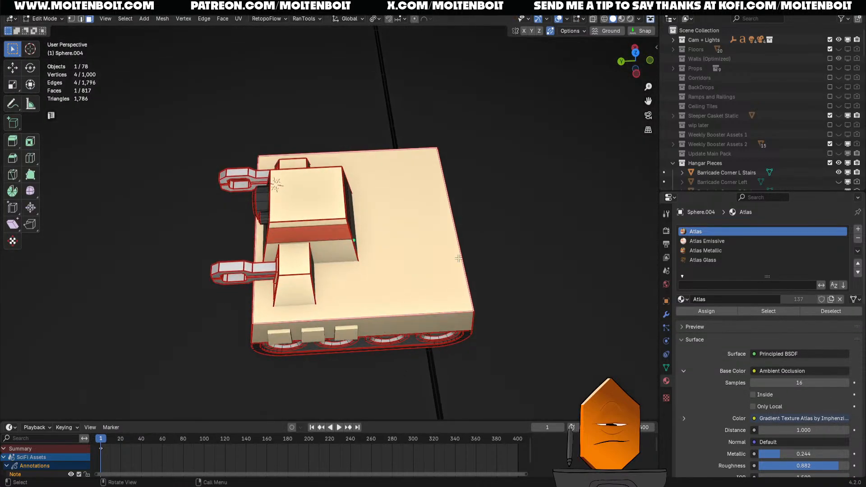
key(i)
click(456, 228)
key(g)
key(y)
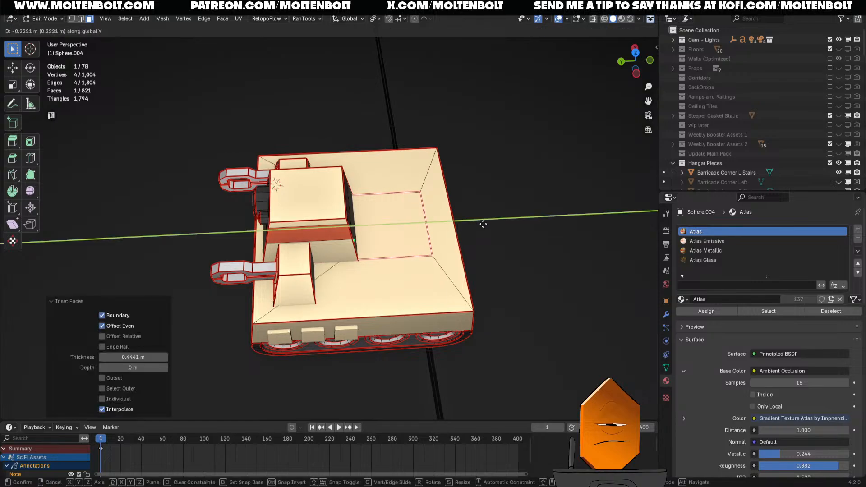
click(505, 225)
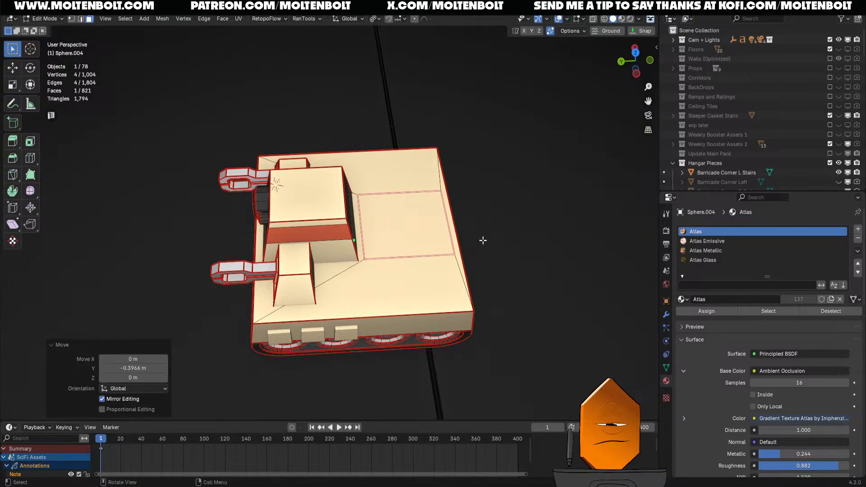
- Widen the inset deck face along X until it nearly reaches the hull's sides
mouse_move(483, 240)
middle_down()
mouse_move(442, 253)
mouse_move(414, 225)
mouse_move(474, 242)
middle_up()
key(s)
key(x)
click(340, 257)
- Extrude the inset deck face up about 0.073 m and shrink its top to about 0.87 for sloped sides
key(e)
click(565, 230)
key(s)
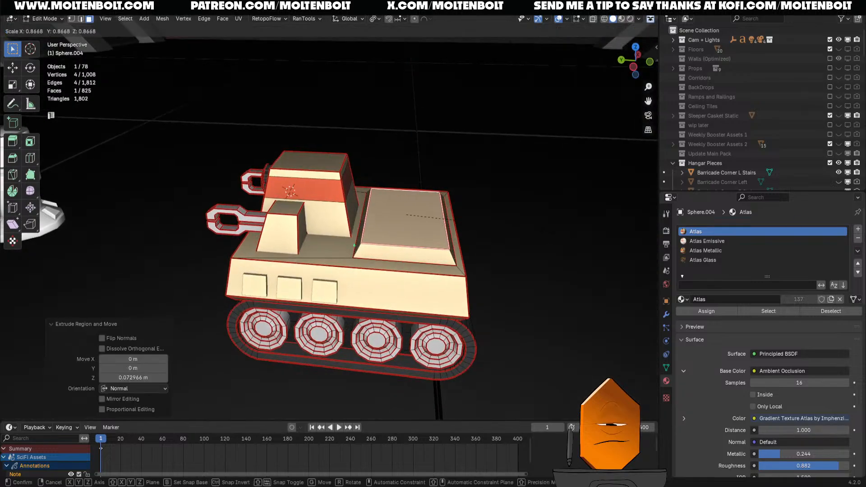
click(539, 238)
middle_drag(540, 238, 426, 192)
key(Tab)
key(Tab)
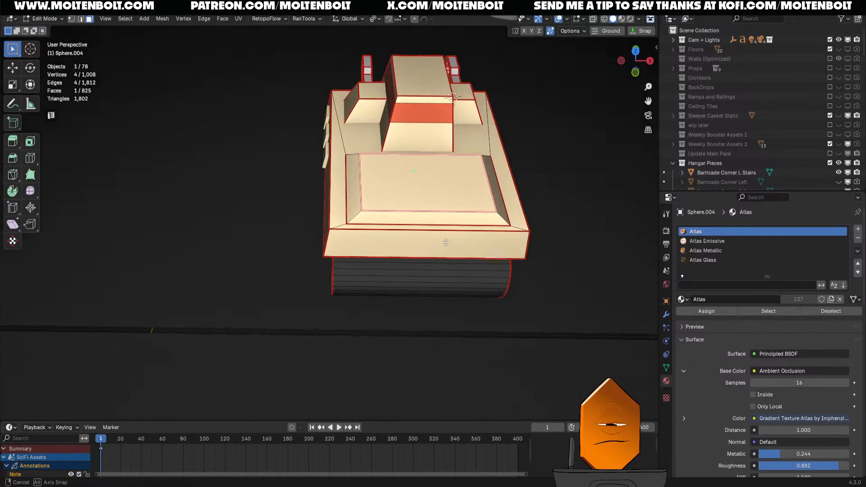
- Inset the raised deck's top face by about 0.108 m, scale it to about 0.404 along X, and shorten it along Y
key(i)
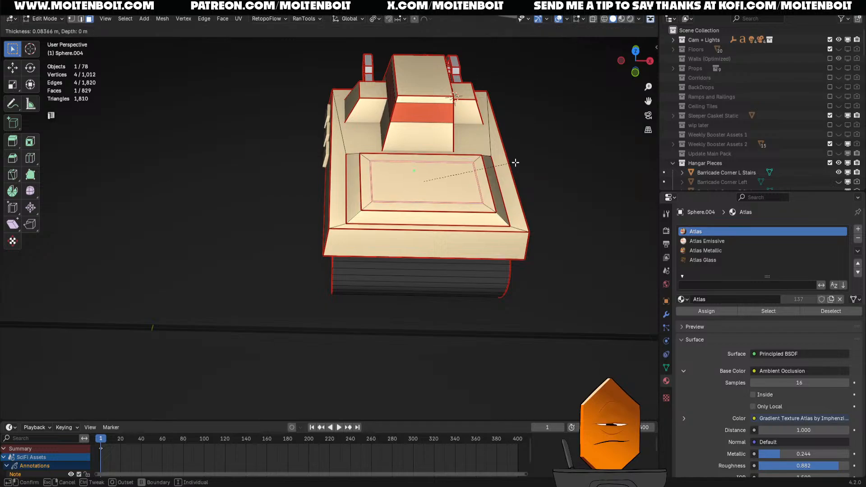
click(513, 165)
key(s)
key(x)
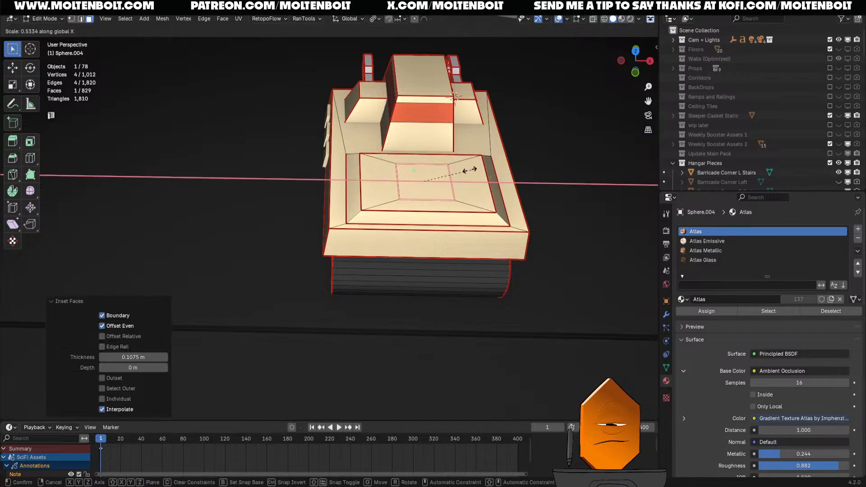
click(459, 170)
key(s)
key(y)
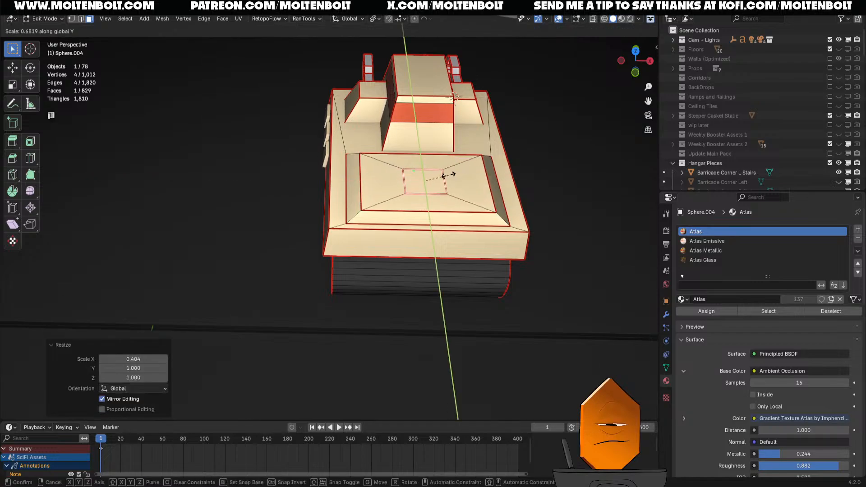
click(444, 176)
- Move the small inset face within the horizontal plane by about -0.209 m in X and 0.049 m in Y
key(h)
key(alt+h)
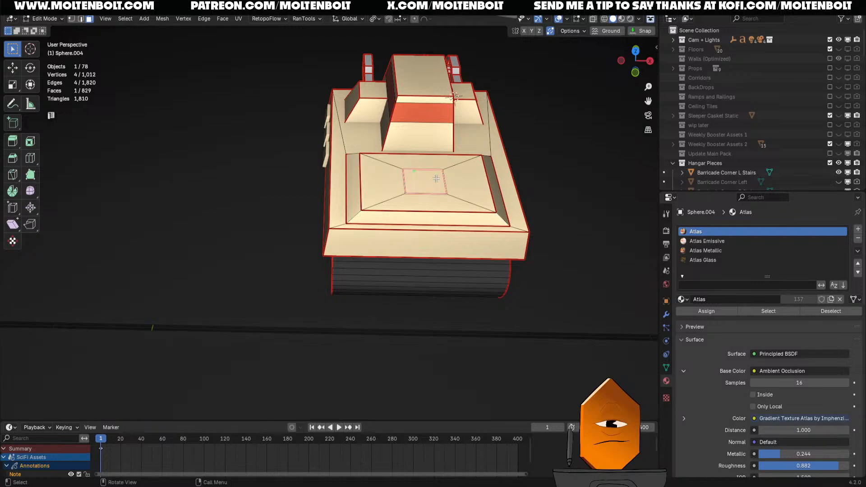
key(g)
click(418, 182)
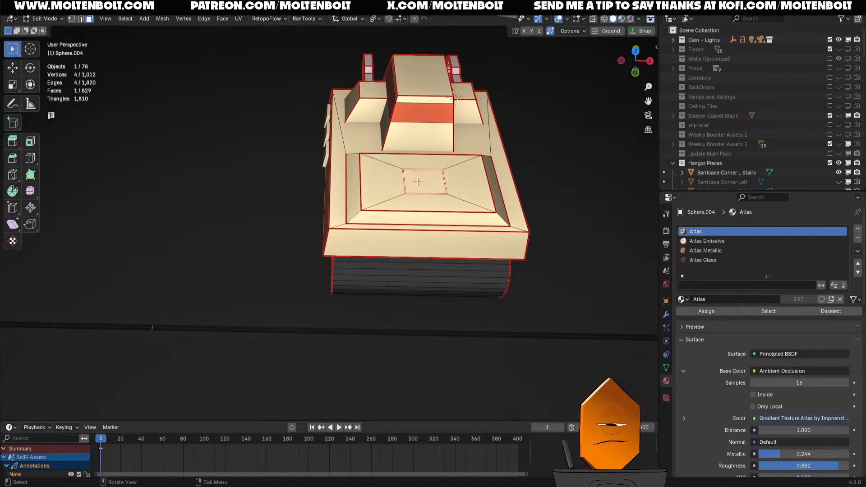
key(g)
key(shift+z)
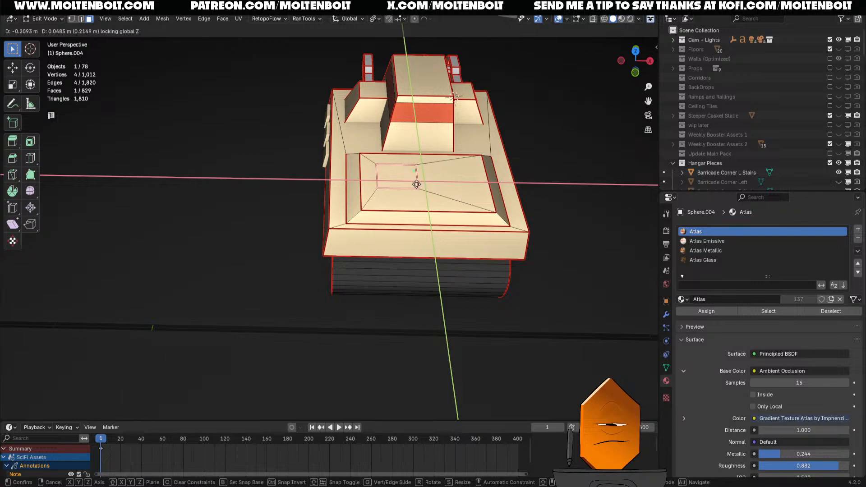
click(417, 185)
- Extrude the small inset face up about 0.05 m, taper its top to about 0.667, and return to Object Mode
key(e)
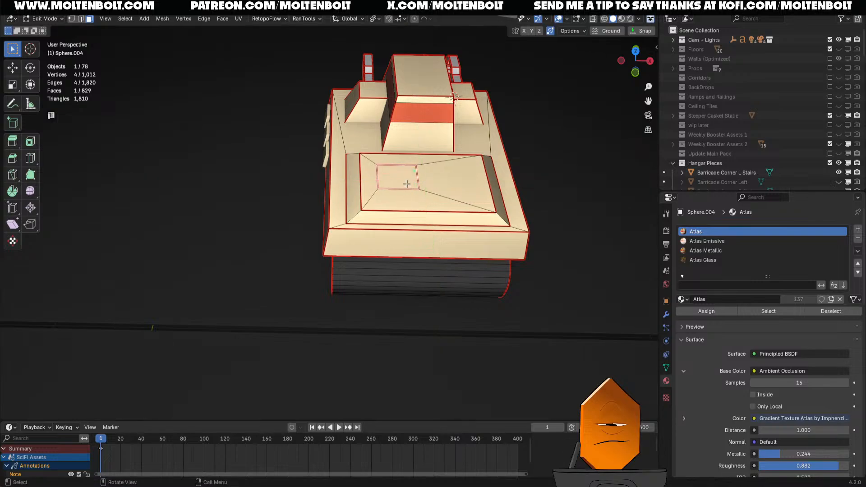
click(406, 178)
key(s)
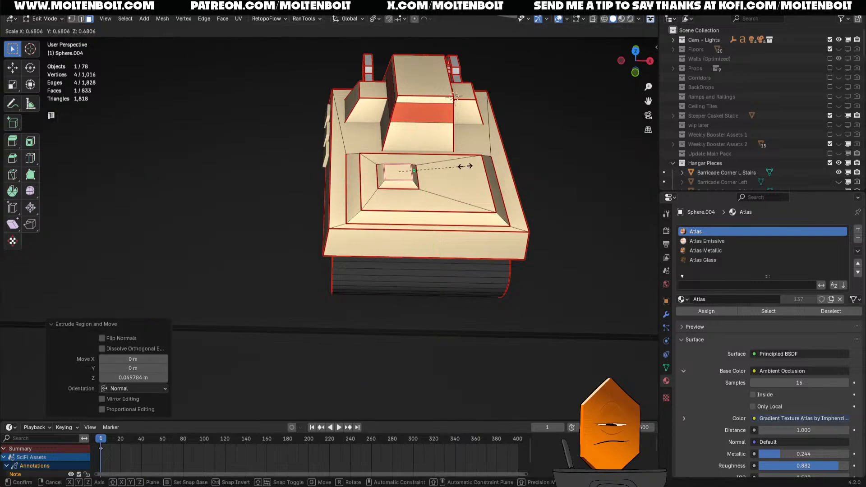
click(460, 167)
middle_drag(461, 170, 432, 246)
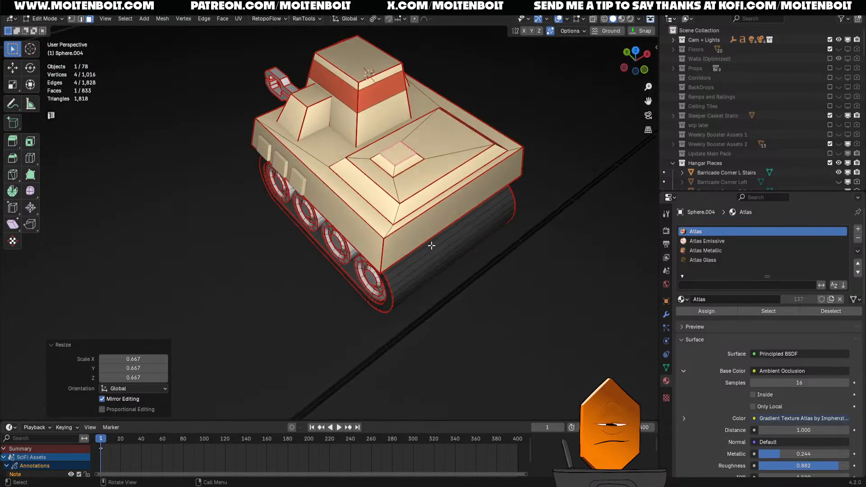
key(Tab)
- Add a 12-vertex cylinder on the raised rear deck beside the small block and scale it uniformly to 0.1
middle_drag(438, 297, 447, 245)
middle_drag(415, 172, 398, 227)
key(shift+a)
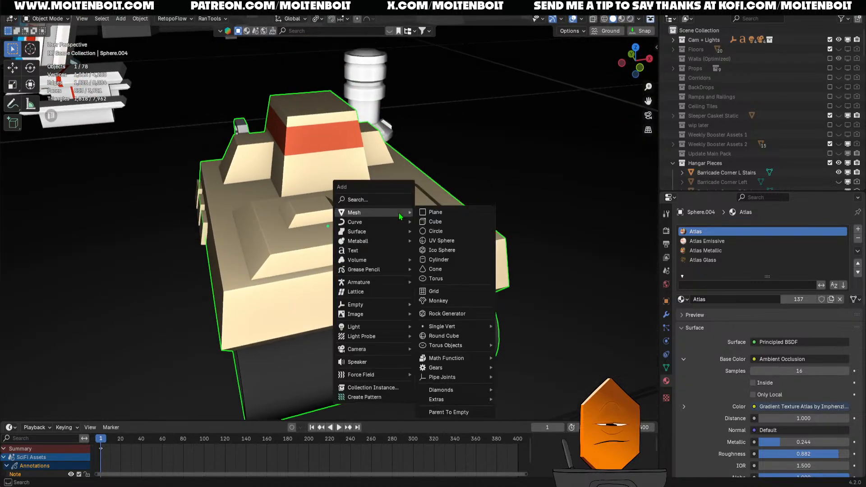
click(445, 259)
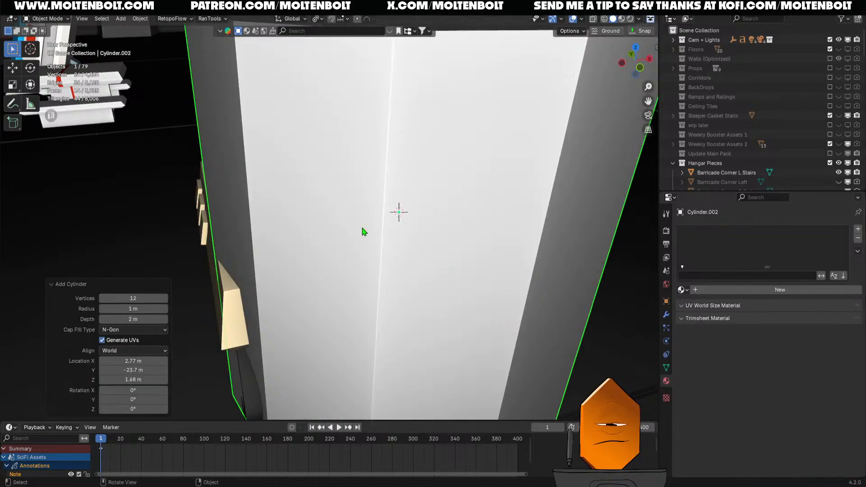
text(s.1)
key(Return)
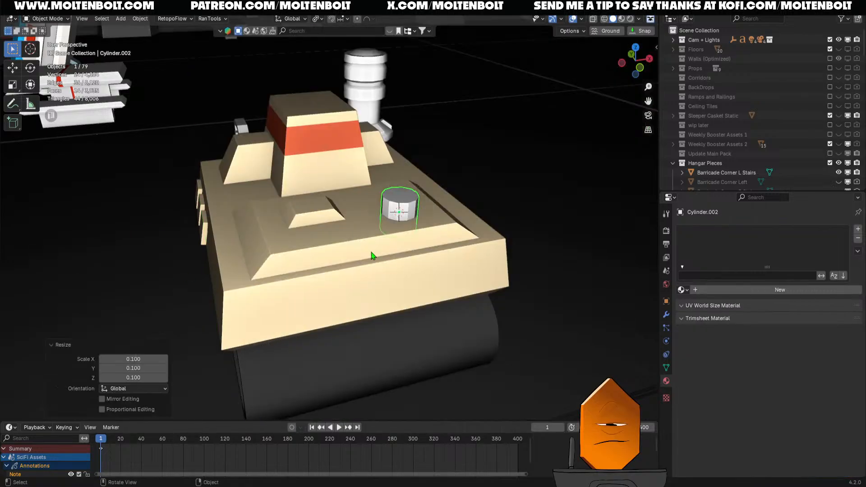
key(s)
key(z)
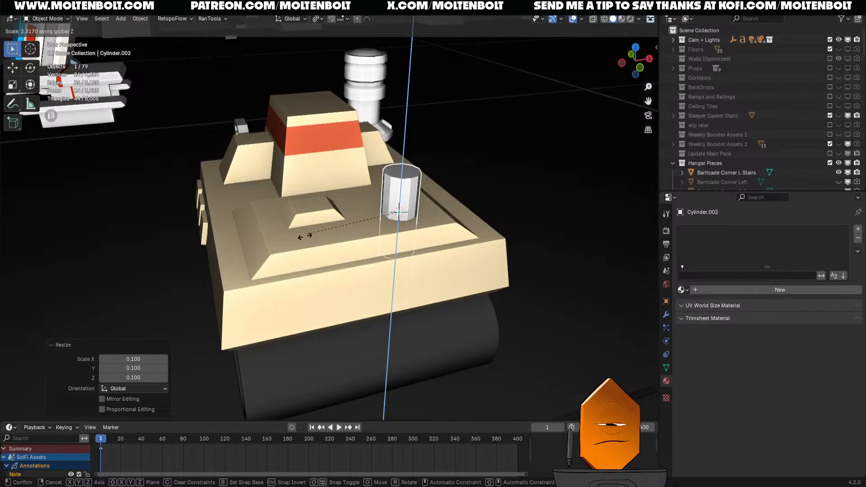
right_click(361, 250)
- Scale the cylinder to 5 along Z and thin it to about 0.345 in X and Y
text(s)
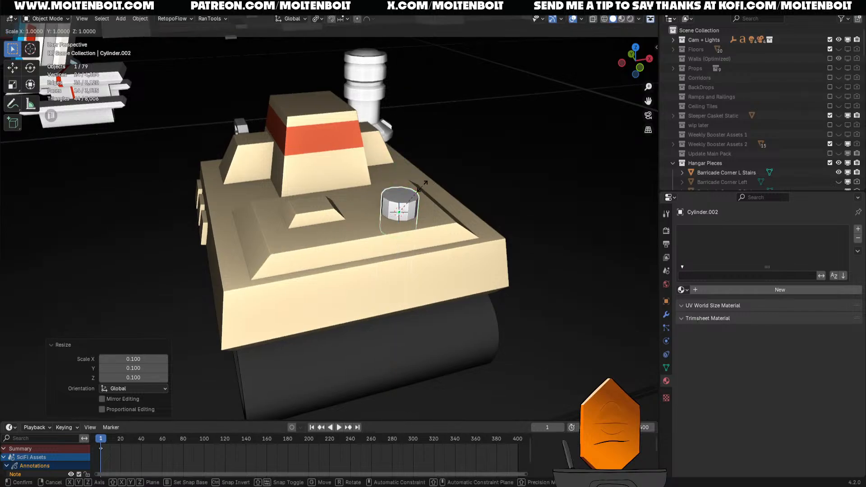
text(z5)
key(Return)
key(s)
key(shift+z)
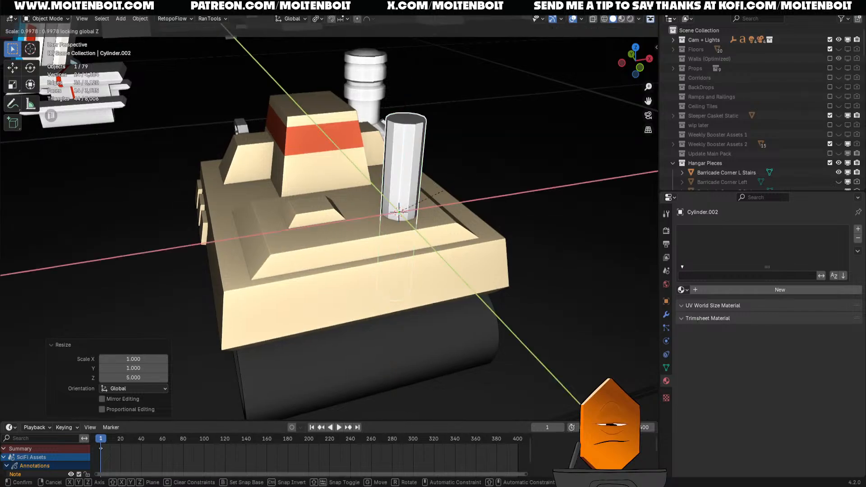
click(395, 190)
- Raise the thin cylinder about 0.488 m along Z and shorten it to about 0.532 along Z
key(g)
key(z)
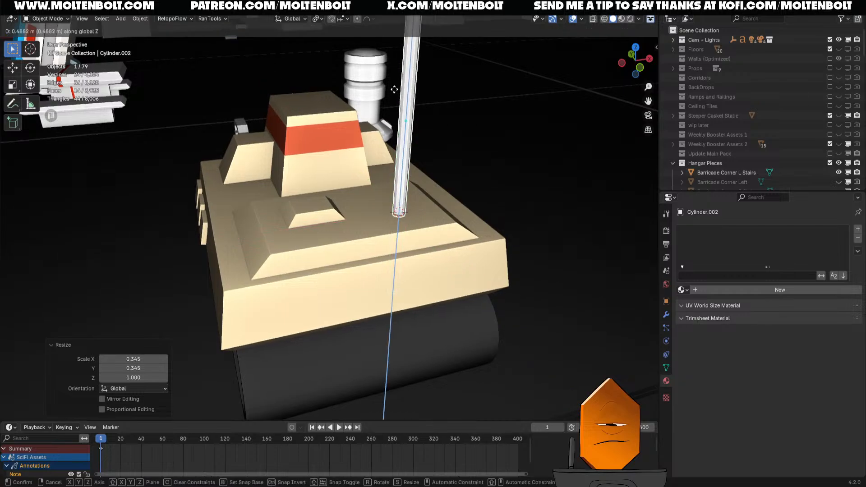
click(394, 89)
key(s)
key(z)
click(417, 129)
- Isolate the thin cylinder in local view and snap the 3D cursor to its bottom face
key(Tab)
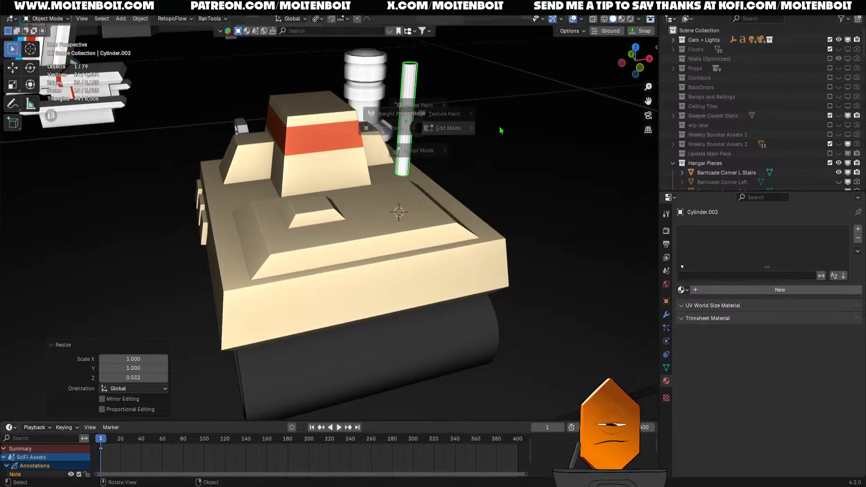
click(501, 130)
key(KP_Divide)
middle_drag(442, 169, 459, 118)
scroll(458, 180, down, 3)
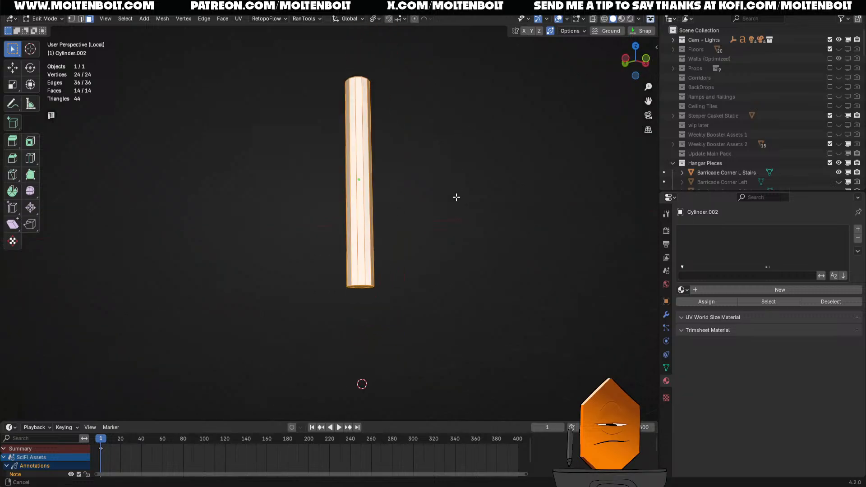
middle_drag(456, 198, 449, 174)
click(357, 268)
key(shift+s)
click(481, 258)
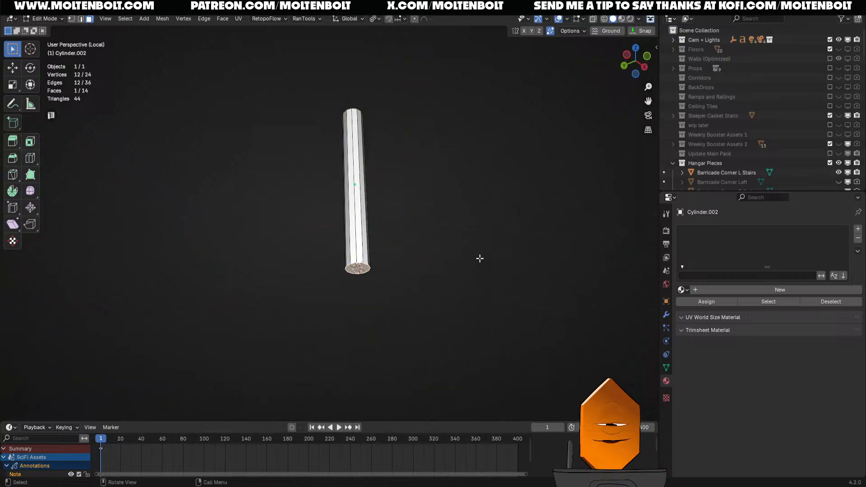
- Set the cylinder's origin to the 3D cursor in Object Mode and leave local view
key(Tab)
right_click(411, 253)
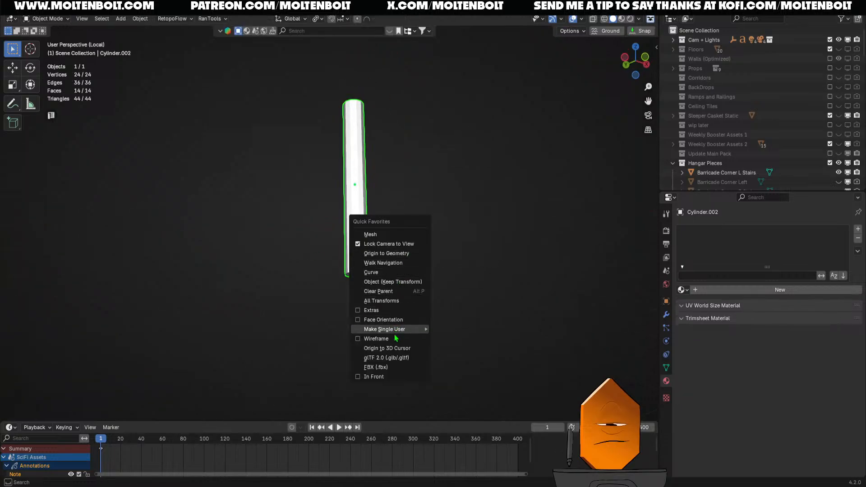
click(457, 313)
key(KP_Divide)
- Lower the cylinder about 0.216 m along Z toward the raised rear deck
middle_drag(465, 215, 413, 220)
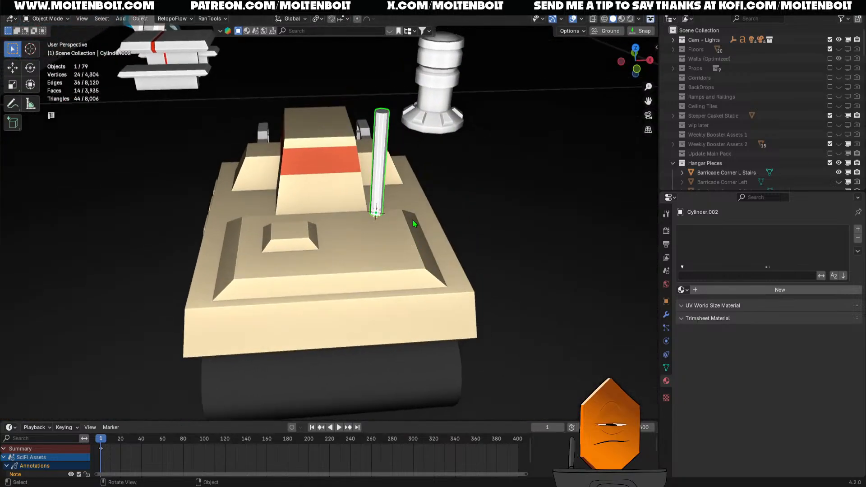
key(g)
key(z)
click(403, 220)
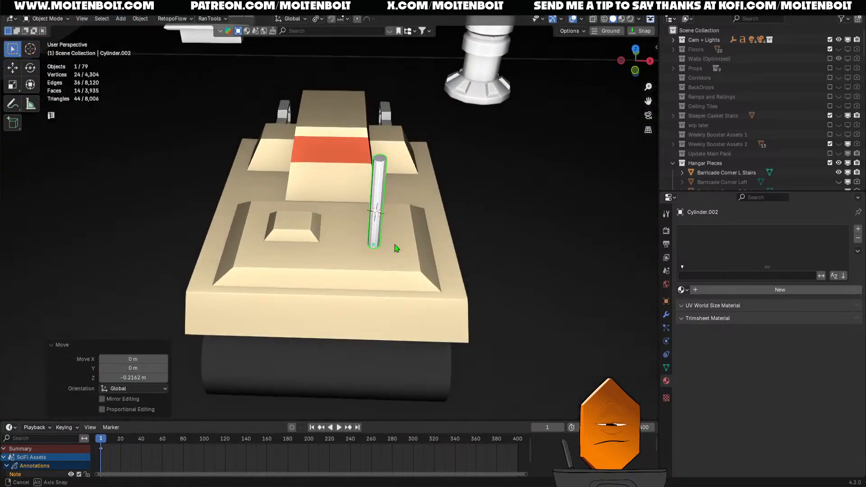
- Raise the cylinder about 0.17 m along Z so its bottom end clears the deck
scroll(402, 242, up, 5)
key(ctrl+Tab)
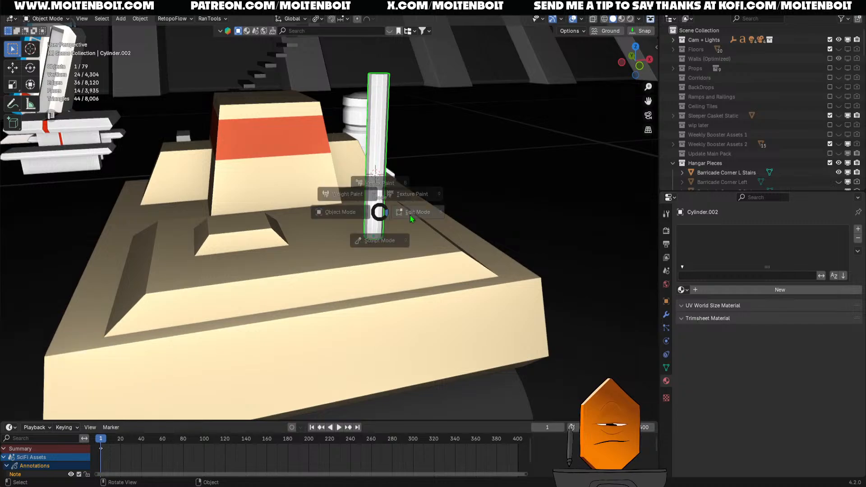
click(410, 216)
middle_drag(410, 215, 408, 236)
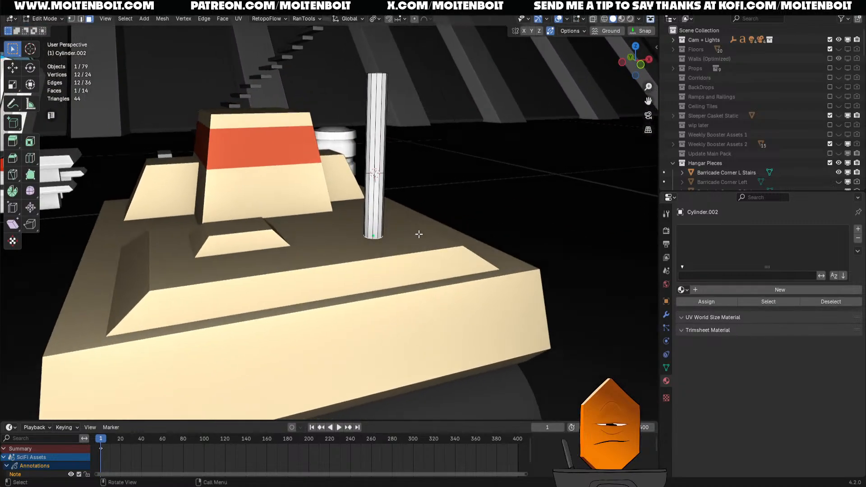
key(Tab)
key(g)
key(z)
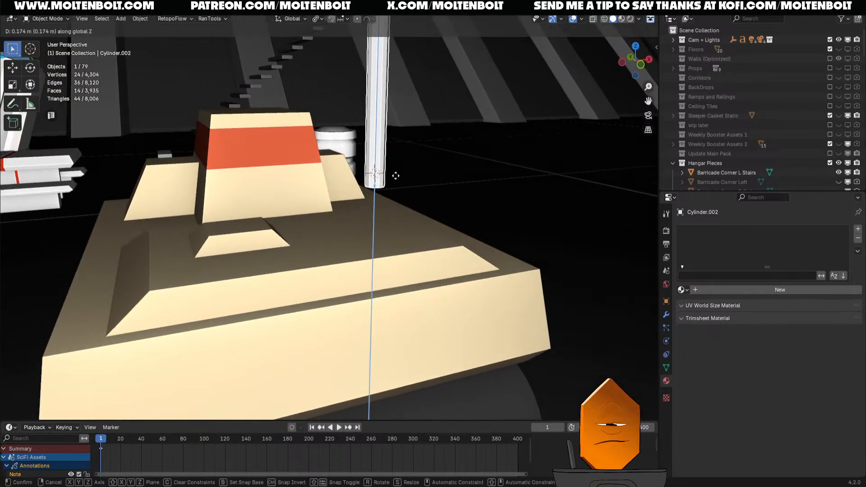
click(397, 178)
- Delete the cylinder's bottom face in Edit Mode
key(Tab)
middle_drag(398, 189, 384, 174)
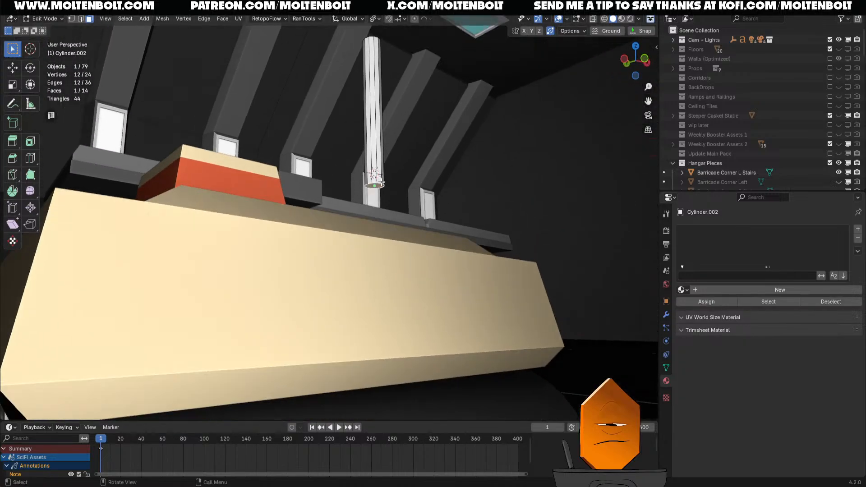
key(x)
click(387, 194)
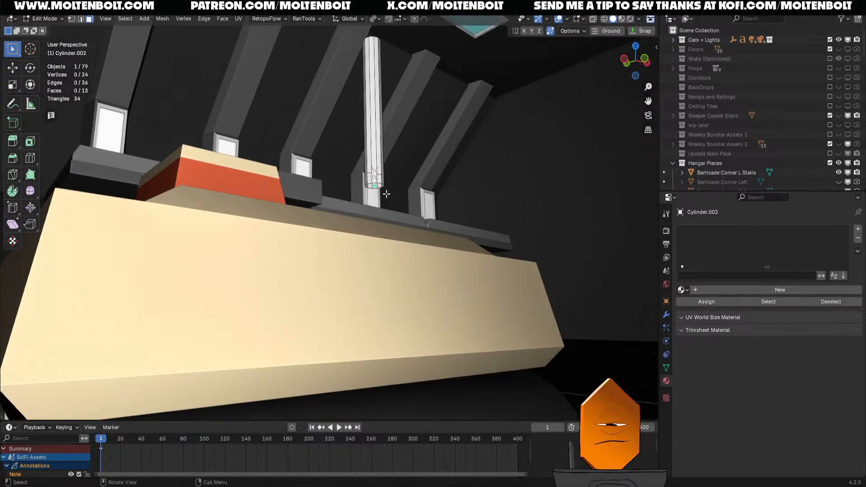
- Extrude the open bottom edge loop down about 0.014 m and scale it to about 1.306
alt+click(382, 183)
middle_drag(383, 183, 405, 223)
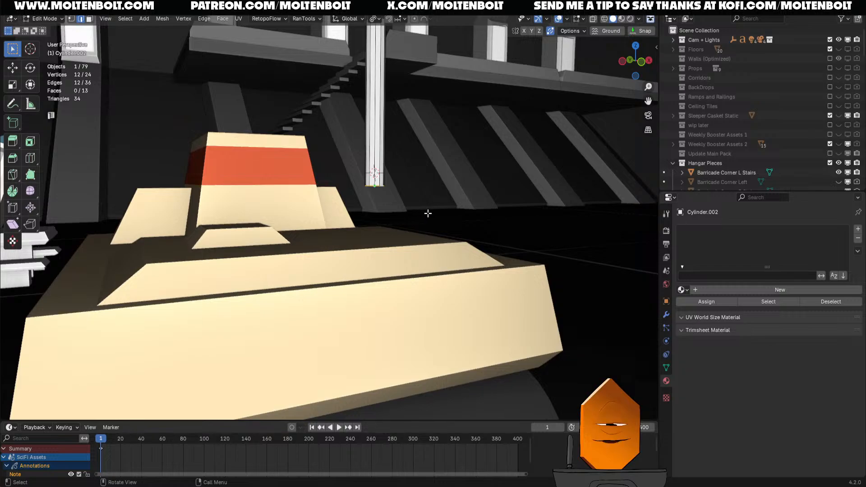
key(e)
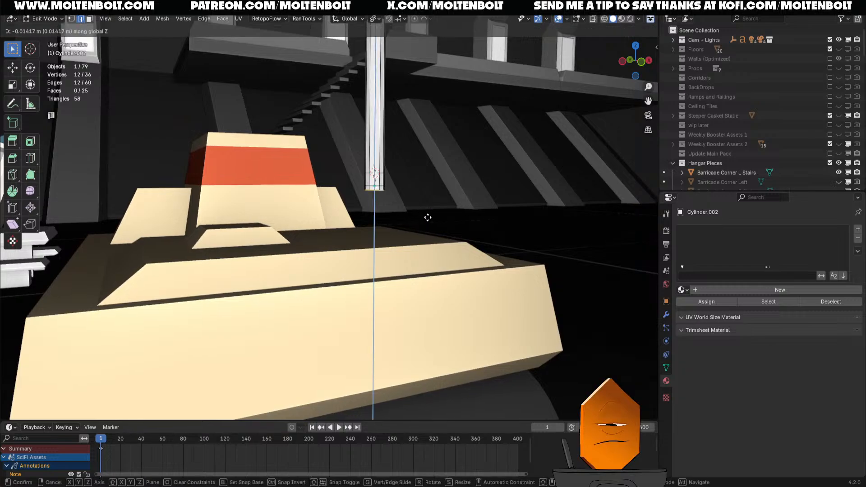
click(428, 217)
key(s)
click(447, 225)
- Extrude the widened rim down about 0.025 m, extrude again with a scale of about 1.1, and lower that loop about 0.033 m
key(e)
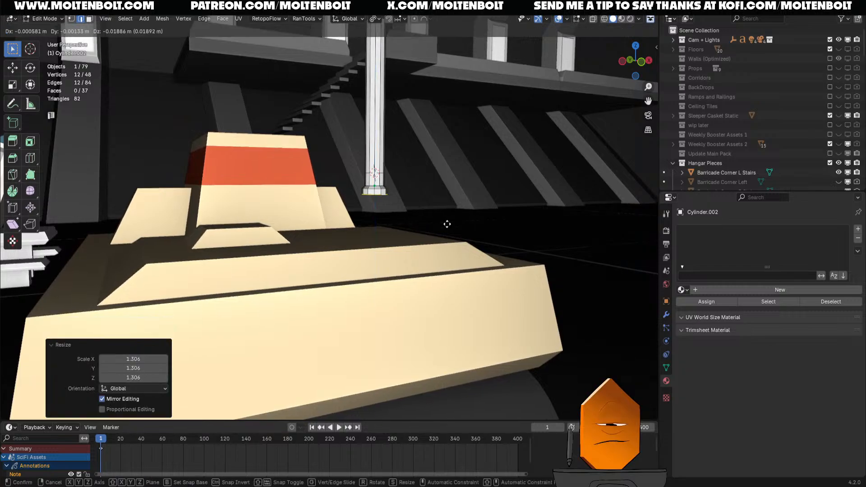
click(448, 226)
key(e)
key(s)
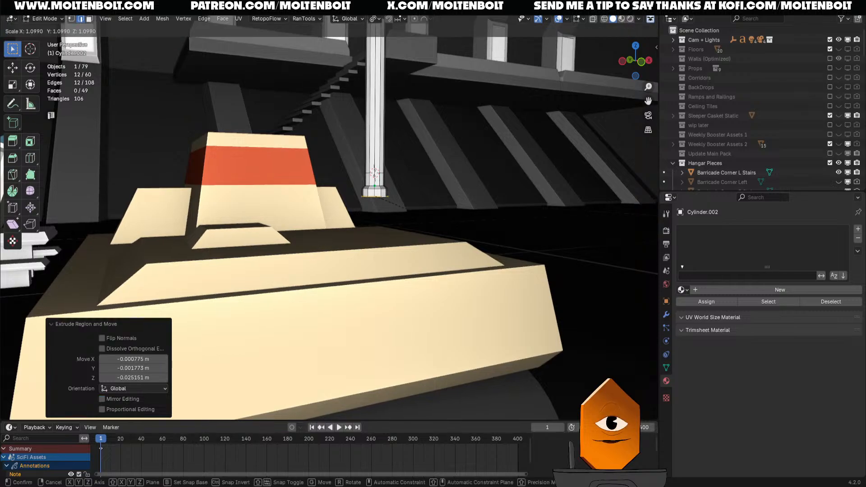
click(454, 228)
key(g)
key(z)
click(457, 238)
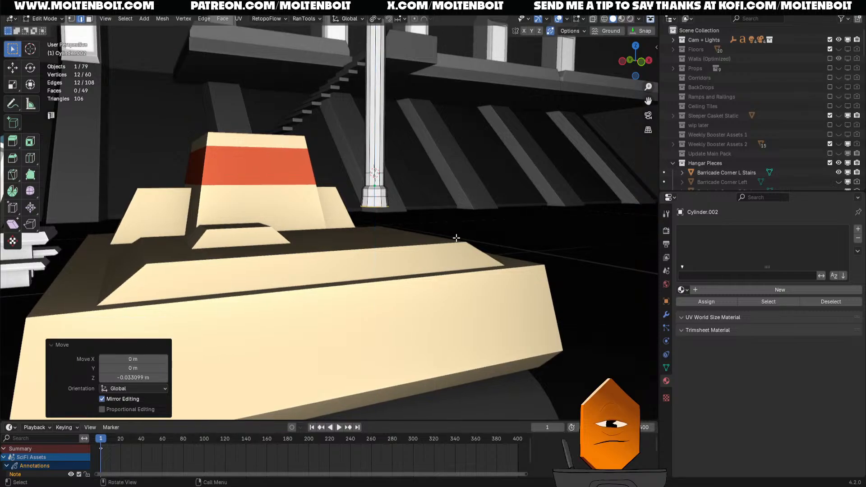
- Lower the whole antenna about 0.113 m along Z in Object Mode to seat its collar on the deck
middle_drag(457, 238, 407, 211)
key(Tab)
key(g)
key(z)
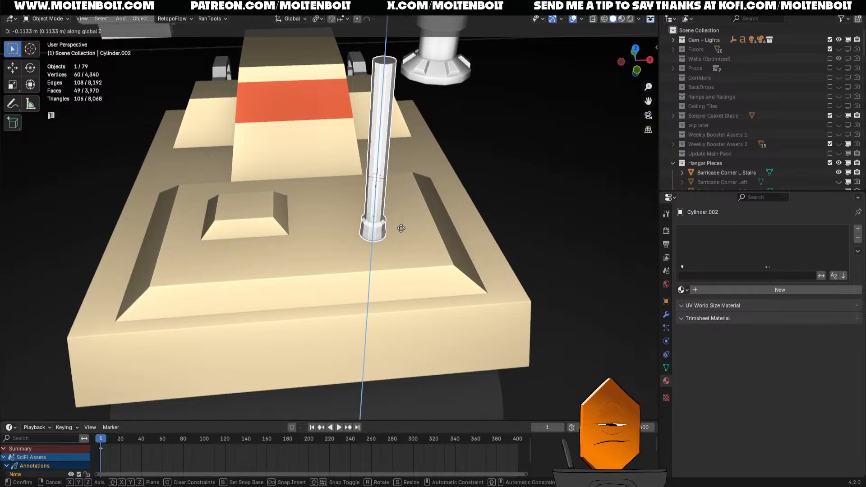
click(401, 229)
- Add an edge loop around the lower section of the antenna's collar
key(Tab)
mouse_move(402, 228)
middle_down()
mouse_move(396, 223)
mouse_move(396, 237)
middle_up()
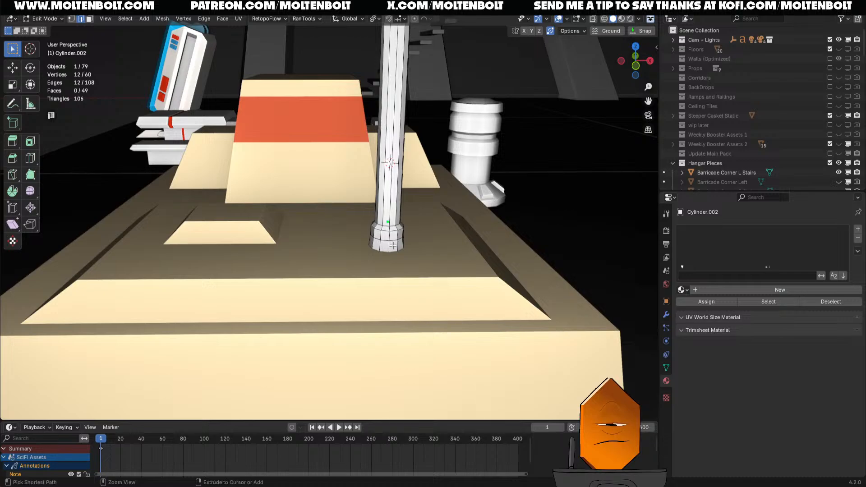
key(ctrl+r)
click(400, 242)
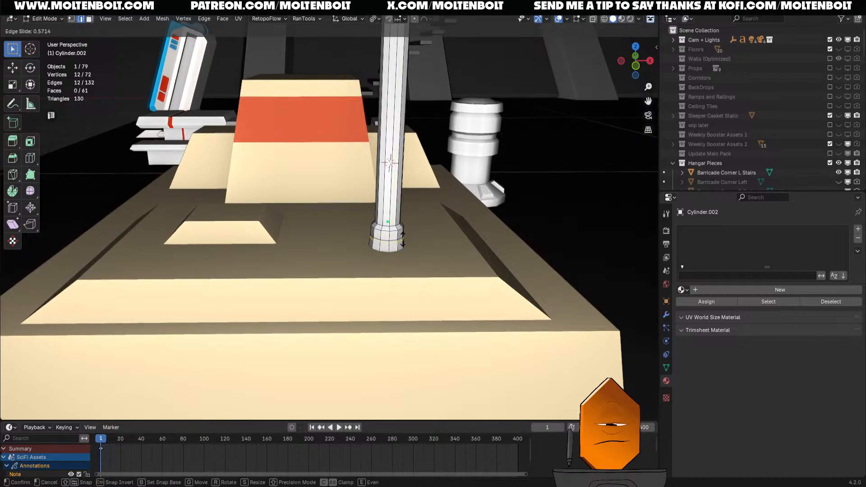
click(403, 238)
- Select the collar's lowest ring of faces, scale it outward into a wider foot, and return to Object Mode
click(422, 242)
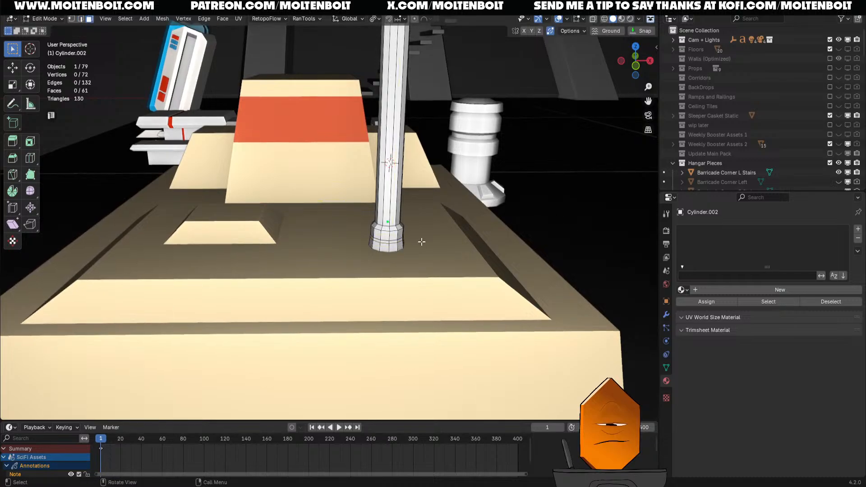
key(alt+e)
click(448, 250)
key(s)
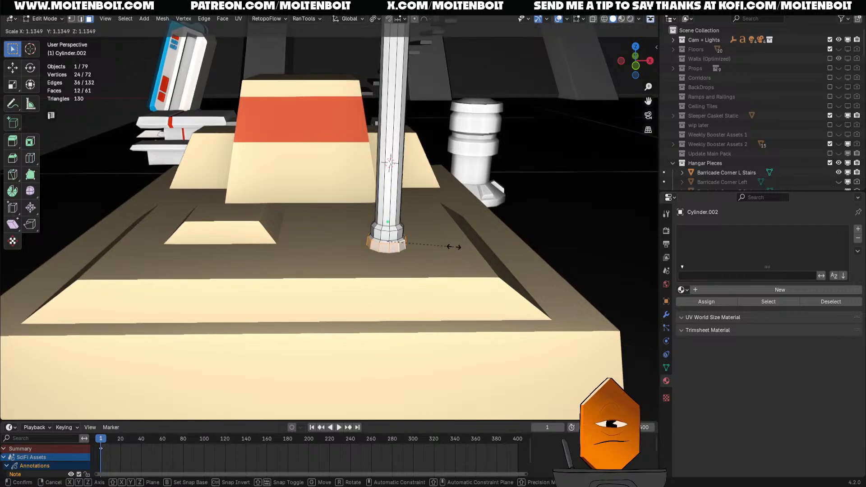
click(474, 246)
key(Tab)
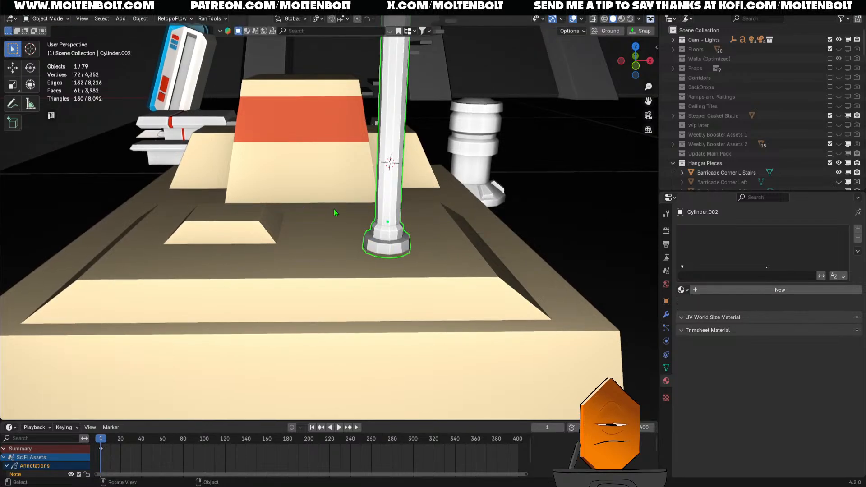
- Select the faces around the antenna's shaft, thin them with Shrink/Fatten, and return to Object Mode
middle_drag(451, 253, 354, 264)
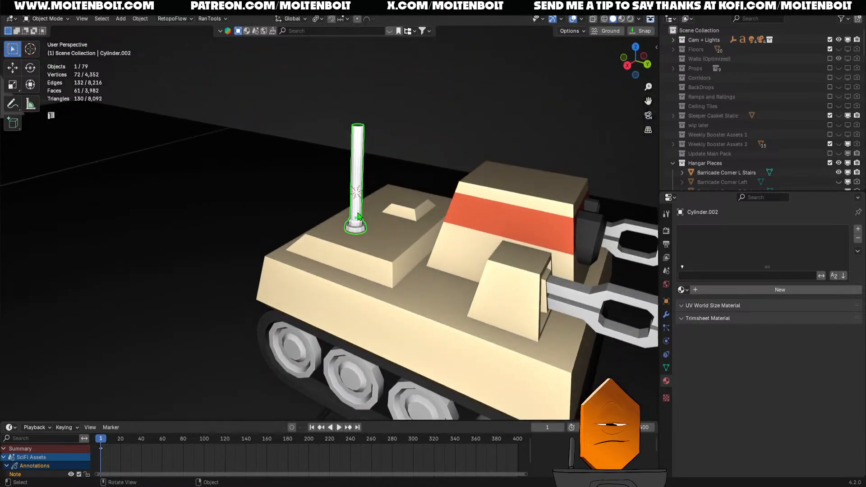
scroll(358, 217, up, 2)
middle_drag(358, 217, 371, 273)
scroll(378, 248, up, 1)
key(Tab)
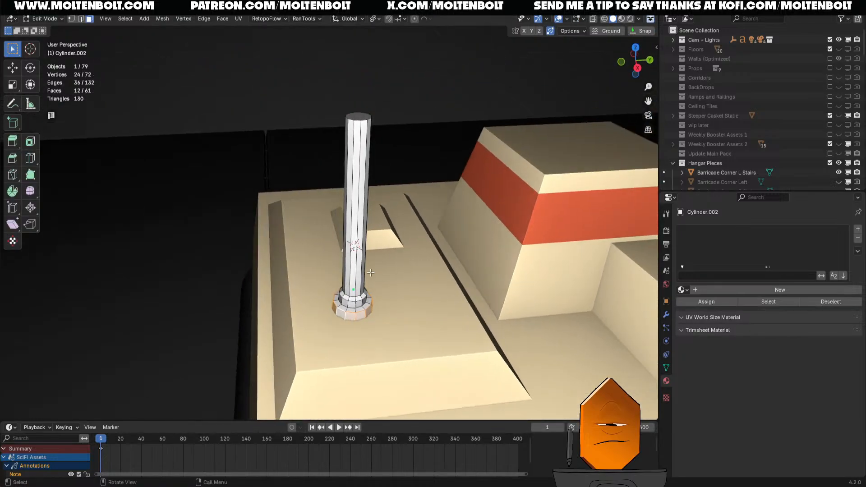
alt+click(357, 255)
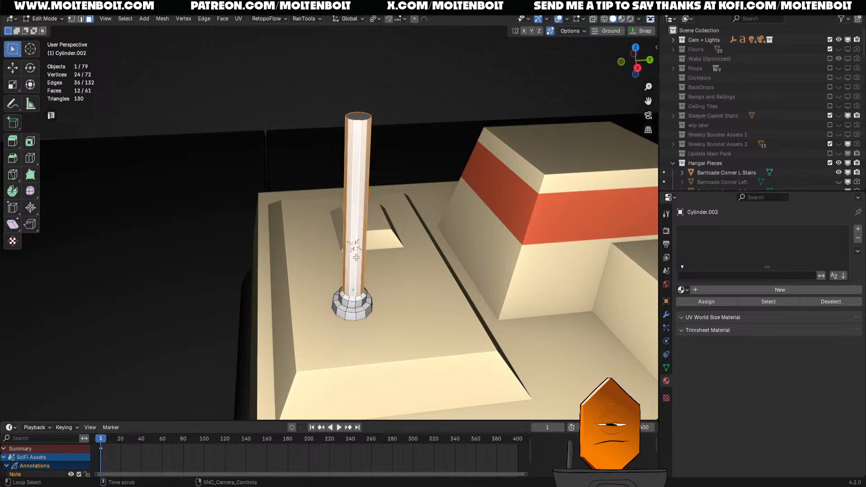
key(alt+s)
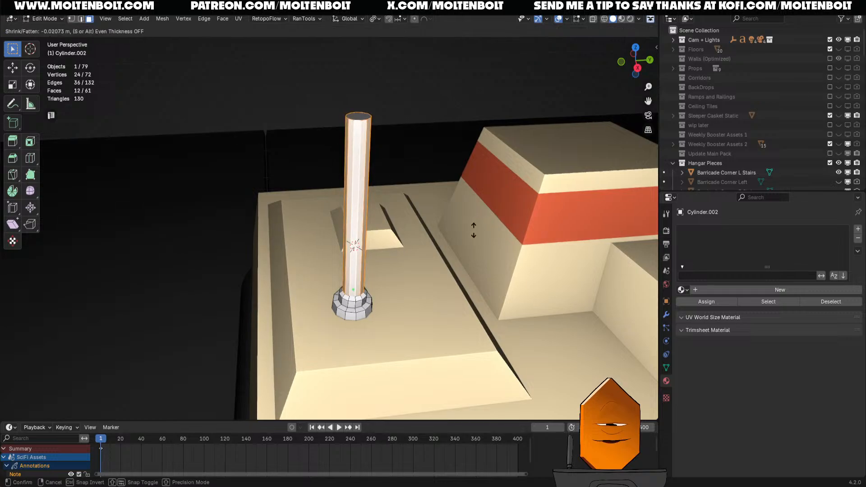
click(474, 330)
key(ctrl+Tab)
click(452, 289)
- Reselect the antenna and save the Blender file
scroll(352, 270, down, 3)
middle_drag(334, 266, 429, 257)
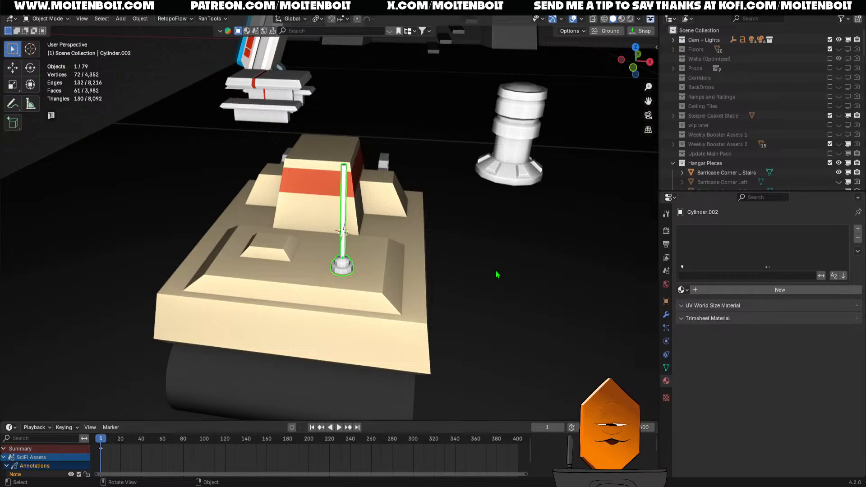
click(473, 282)
middle_drag(473, 282, 468, 263)
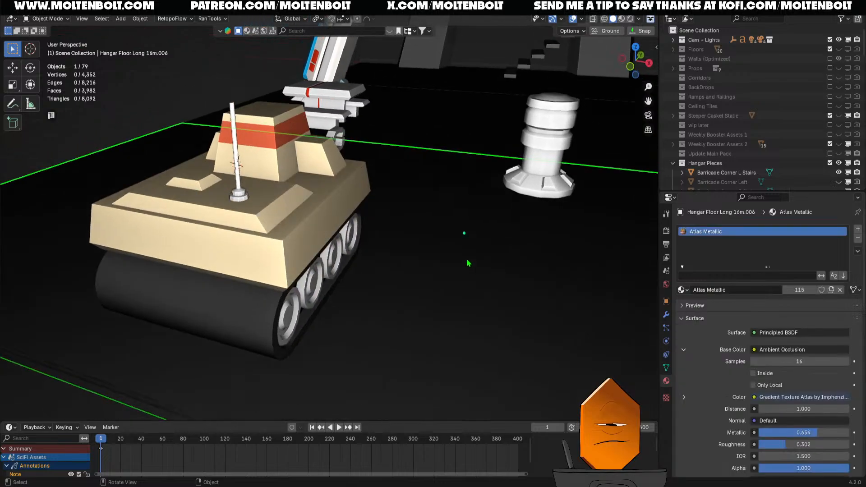
click(240, 189)
scroll(357, 203, down, 3)
shift+middle_drag(357, 202, 382, 216)
scroll(391, 169, up, 3)
key(ctrl+s)
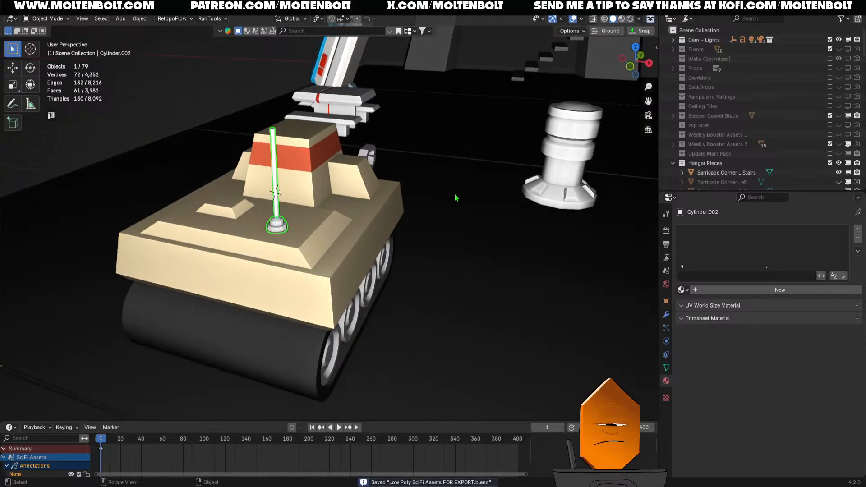
middle_drag(455, 196, 372, 293)
scroll(373, 293, down, 1)
click(210, 103)
middle_drag(338, 197, 285, 240)
click(284, 239)
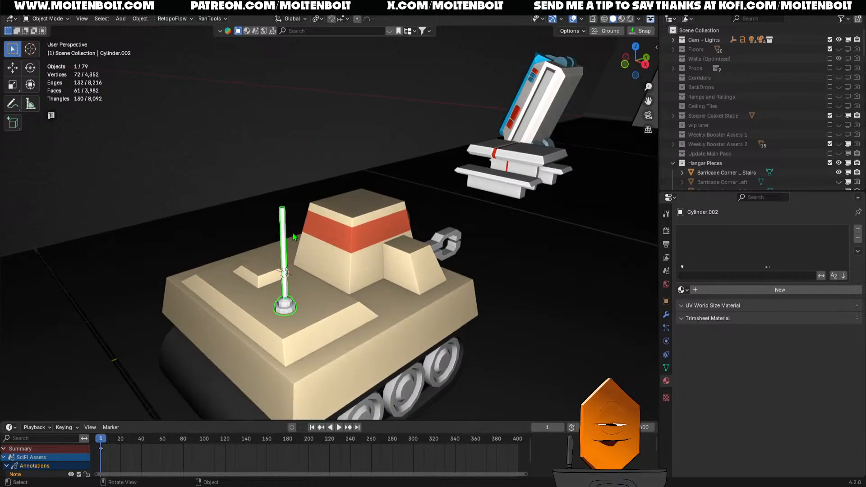
- Select the small block's top face on the hull in Edit Mode and grow the selection across the raised rear deck and its slopes
middle_drag(377, 242, 361, 255)
scroll(312, 255, up, 3)
scroll(359, 253, up, 3)
click(329, 226)
key(Tab)
middle_drag(329, 227, 406, 258)
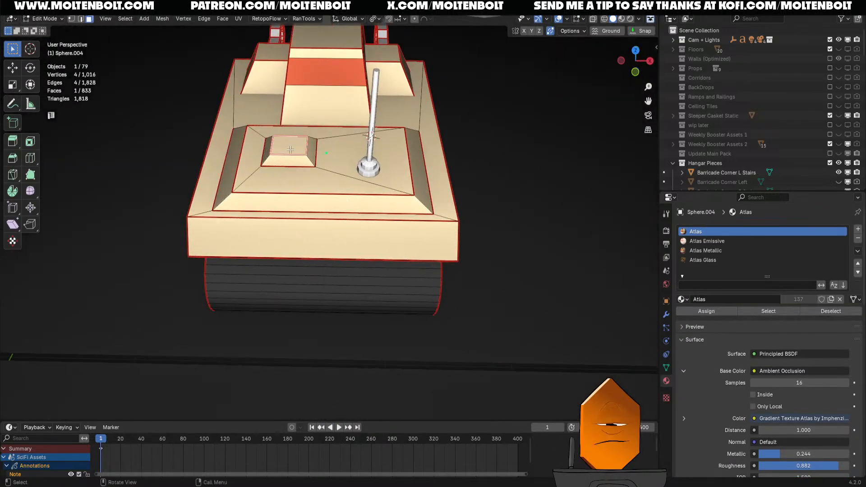
key(ctrl+KP_Add)
key(ctrl+KP_Add)
key(ctrl+KP_Add)
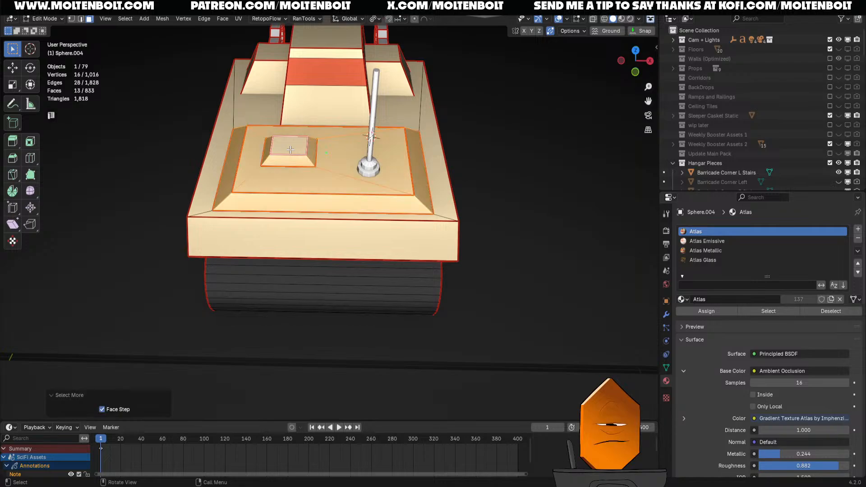
- Move the rear deck faces' UVs onto a dark grey swatch of the atlas's top row and assign them Atlas Metallic
key(ctrl+Page_Down)
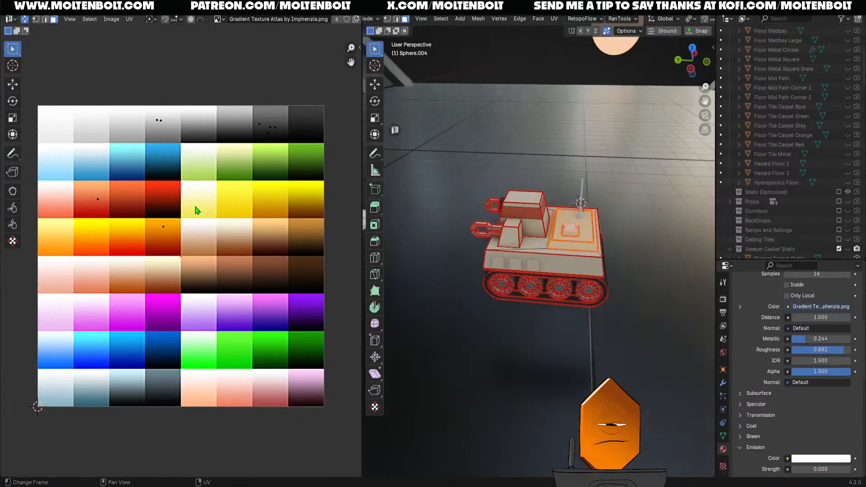
key(g)
click(253, 81)
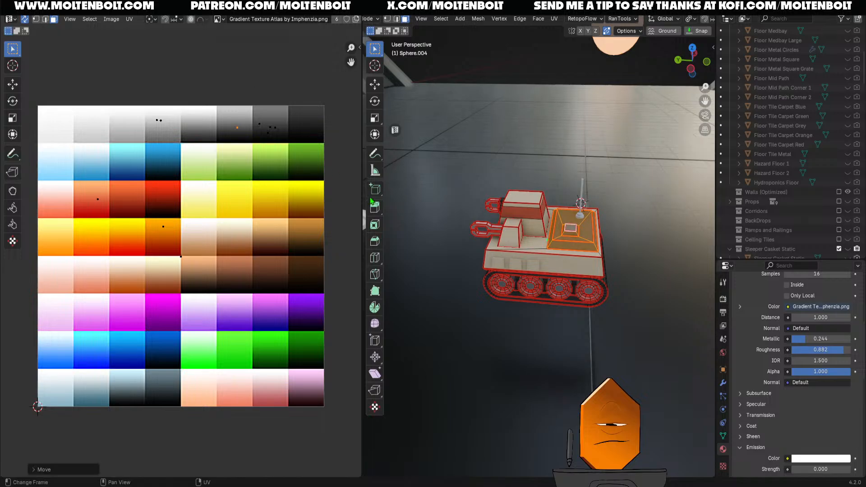
scroll(766, 336, up, 8)
click(761, 316)
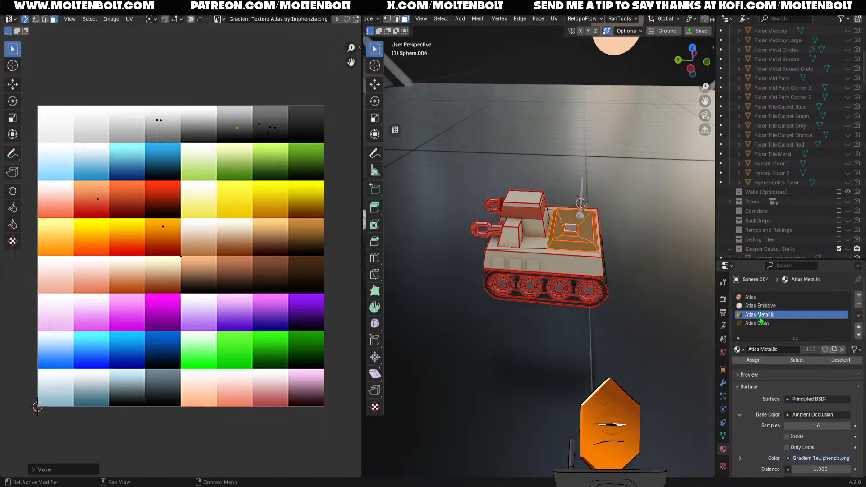
click(758, 363)
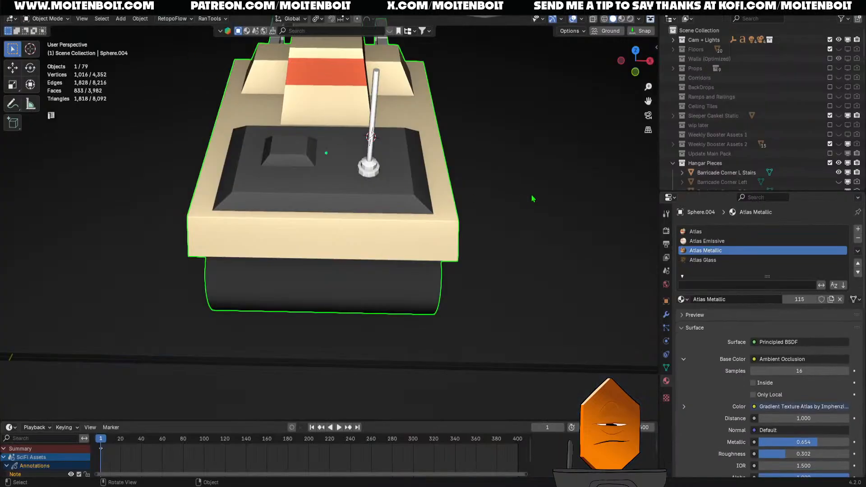
- Select the antenna, apply all its transforms, and set its origin to its geometry
click(532, 239)
middle_drag(532, 238, 321, 283)
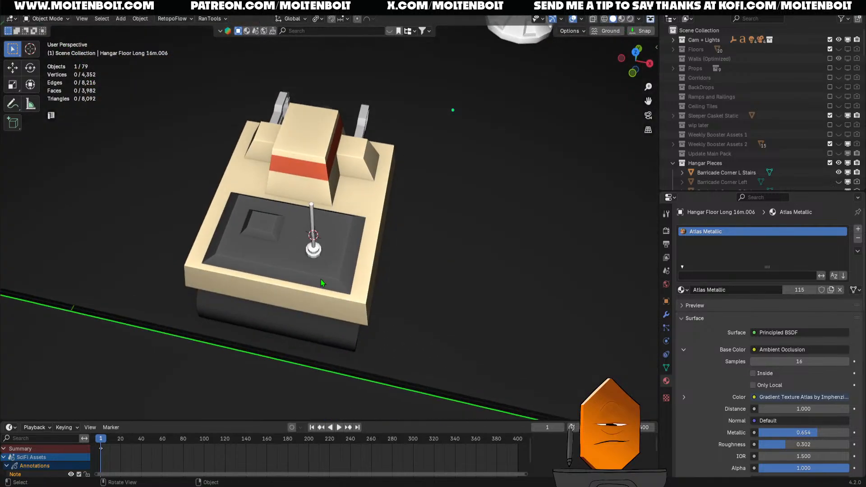
click(312, 250)
middle_drag(313, 251, 369, 251)
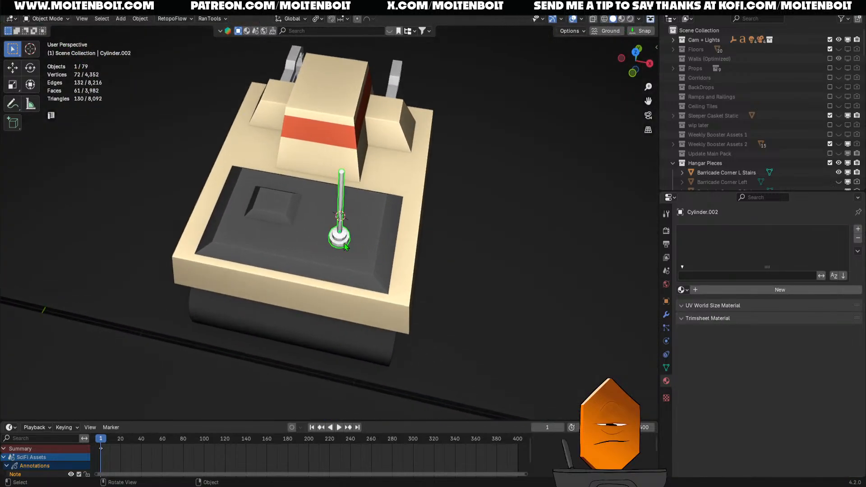
key(q)
click(302, 199)
key(q)
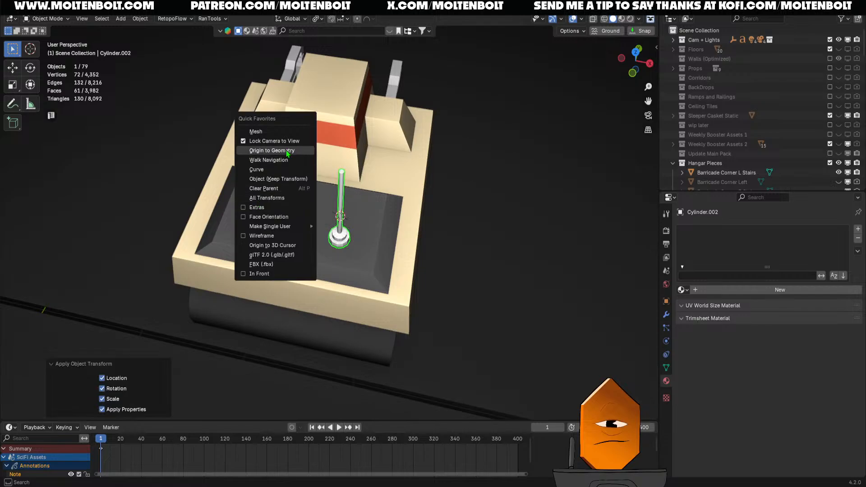
click(288, 150)
- Join the antenna into the robot's hull and apply Shade Auto Smooth to the combined object
scroll(367, 235, down, 3)
middle_drag(367, 235, 378, 259)
click(378, 259)
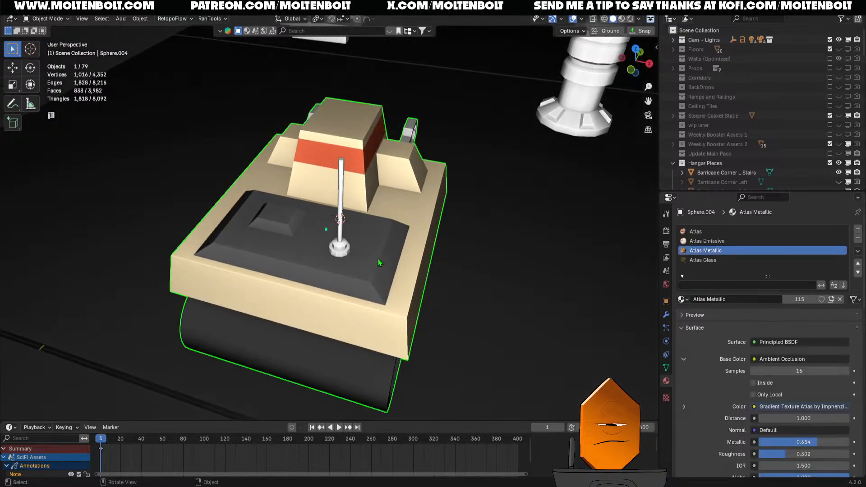
shift+click(343, 248)
shift+click(369, 247)
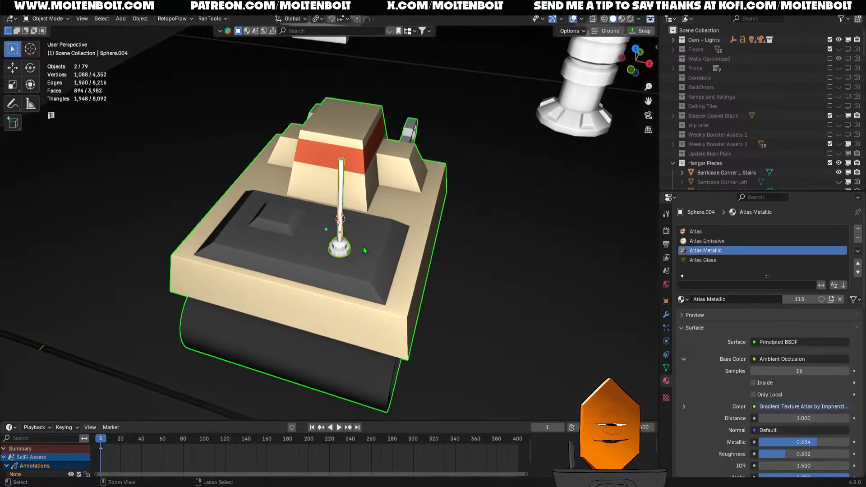
key(ctrl+j)
right_click(364, 248)
click(316, 239)
middle_drag(316, 240, 366, 255)
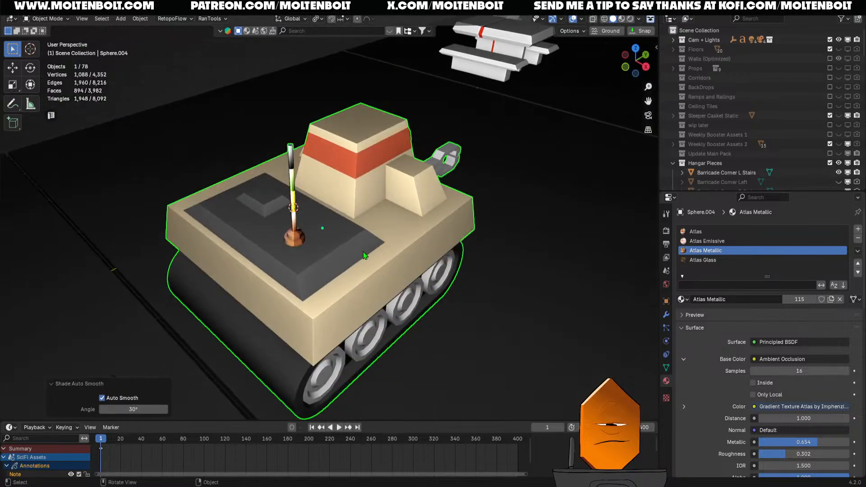
- Select the antenna's linked faces in Edit Mode, mark them by angle with Zen UV, and switch to the UV workspace
key(Tab)
click(296, 234)
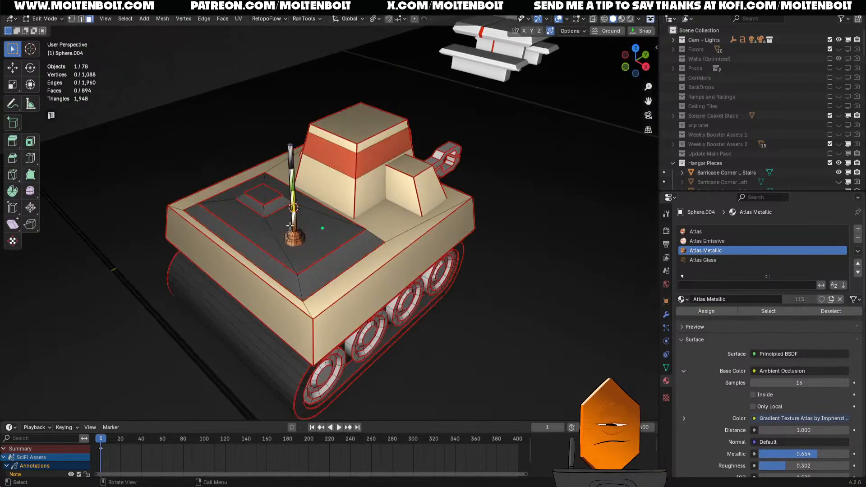
key(l)
key(u)
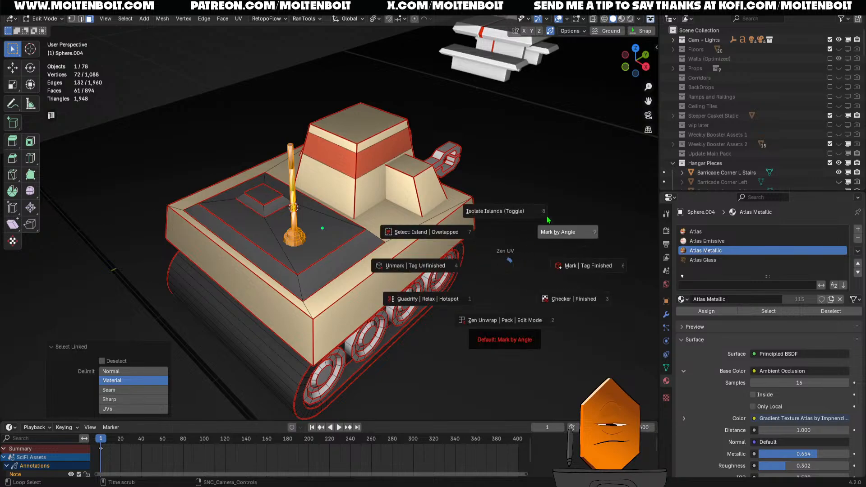
click(550, 215)
key(Tab)
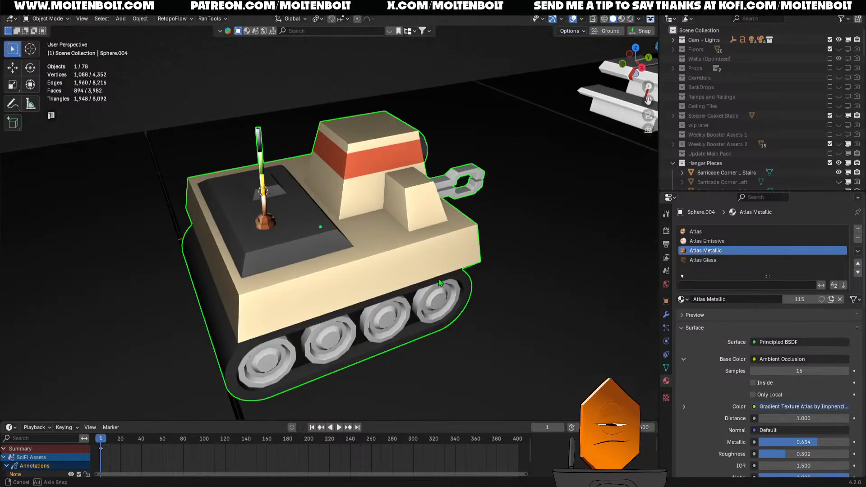
middle_drag(589, 297, 332, 203)
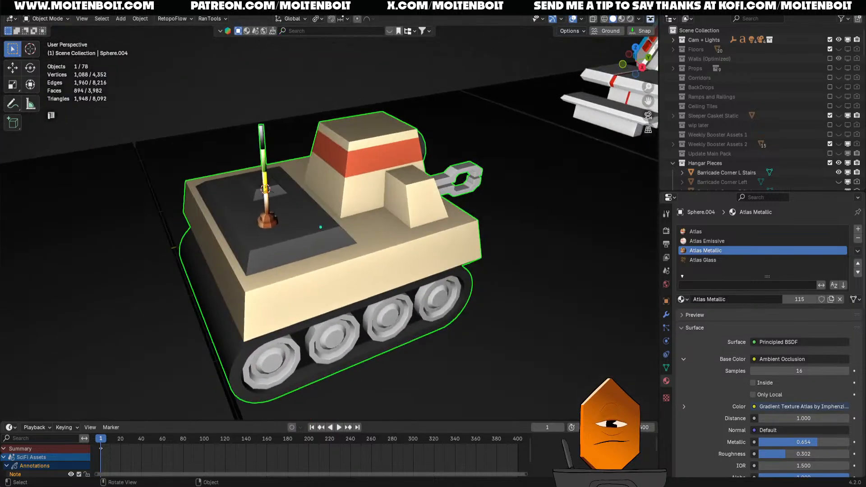
key(ctrl+Page_Down)
middle_drag(532, 243, 479, 253)
scroll(478, 225, up, 3)
shift+middle_drag(452, 181, 325, 253)
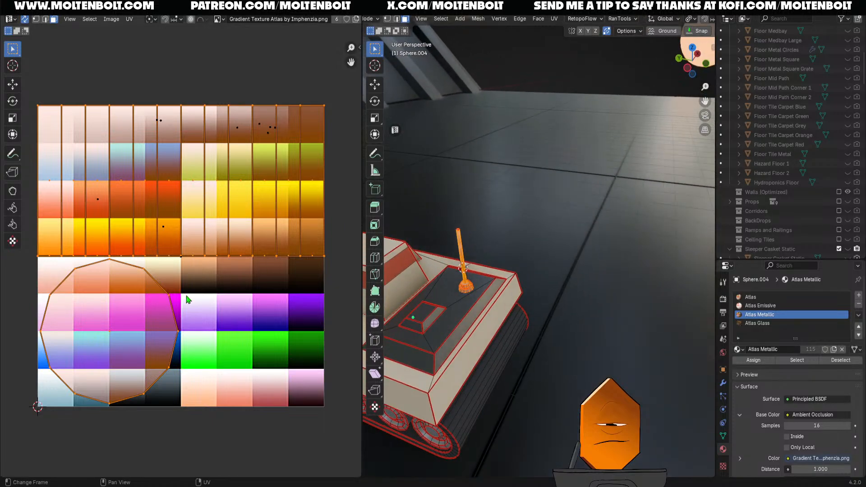
key(a)
key(s)
key(0)
key(Return)
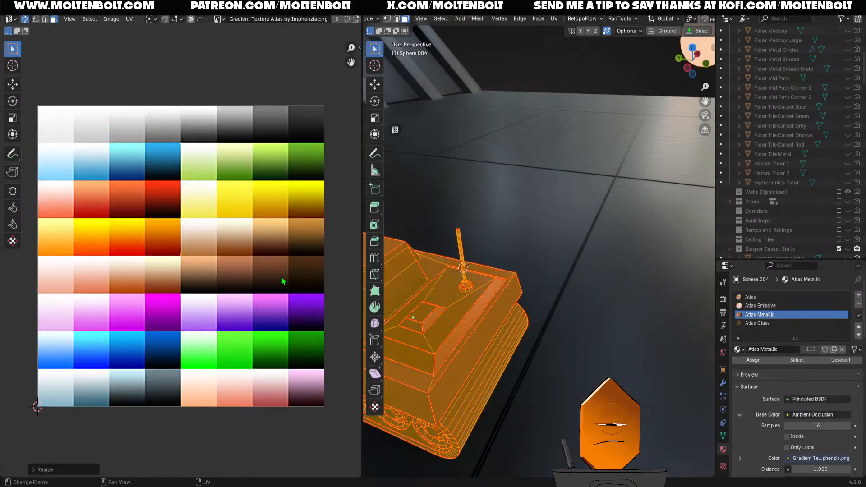
click(609, 250)
key(ctrl+z)
key(ctrl+z)
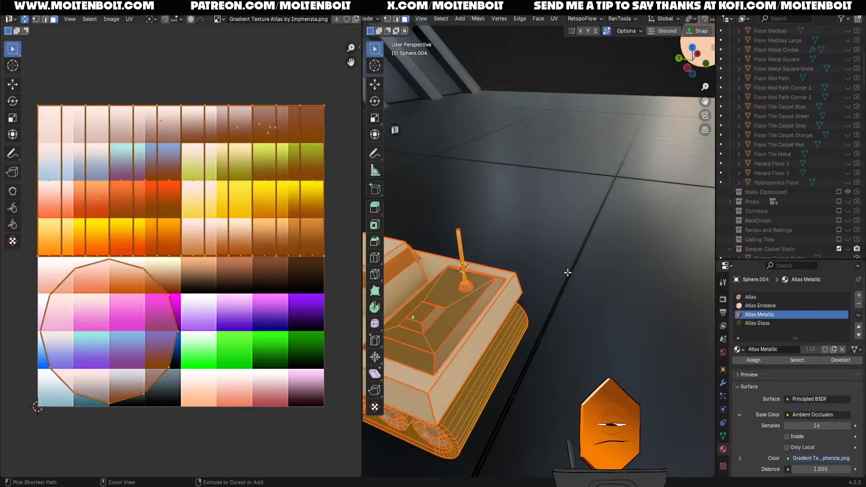
click(567, 273)
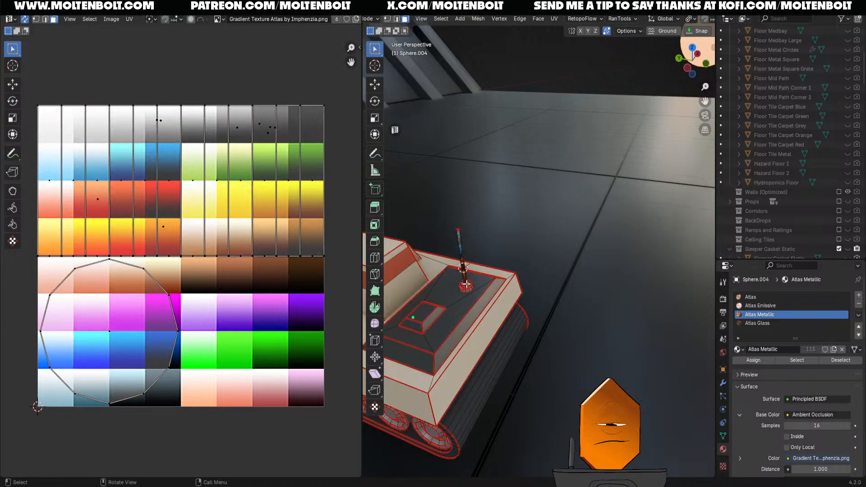
- Select only the antenna's linked faces, scale their UVs to 0, and place them on a light grey swatch in the atlas's top row
key(l)
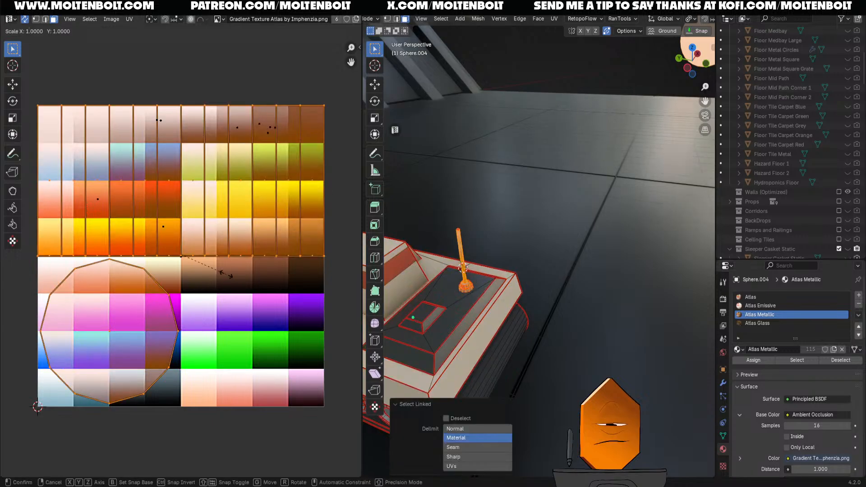
key(s)
key(0)
key(Return)
key(g)
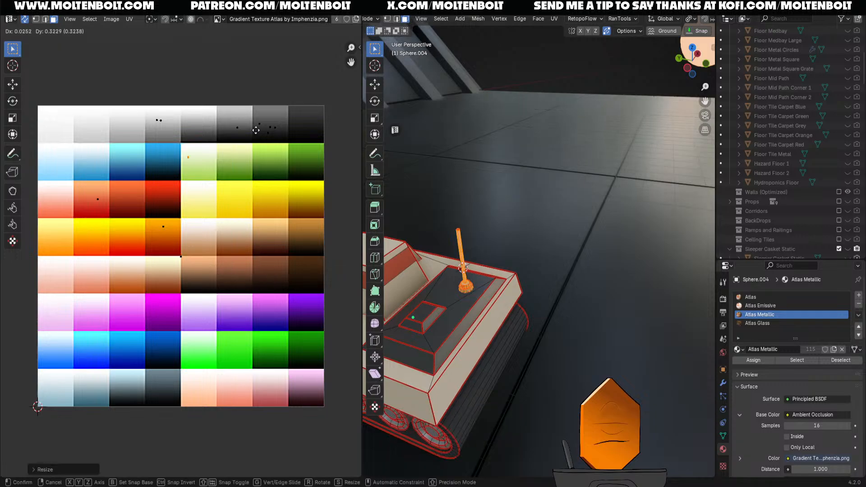
click(273, 107)
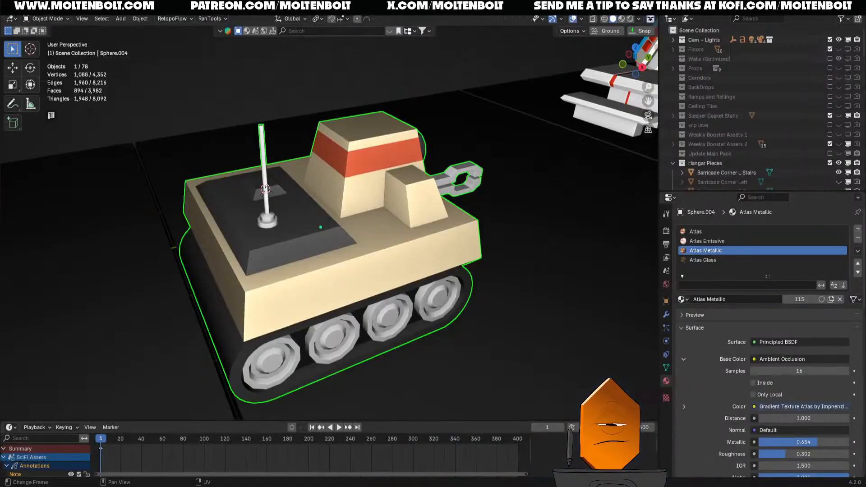
- Apply Shade Auto Smooth to the robot again with a 30° angle
middle_drag(365, 205, 321, 237)
right_click(362, 191)
click(362, 191)
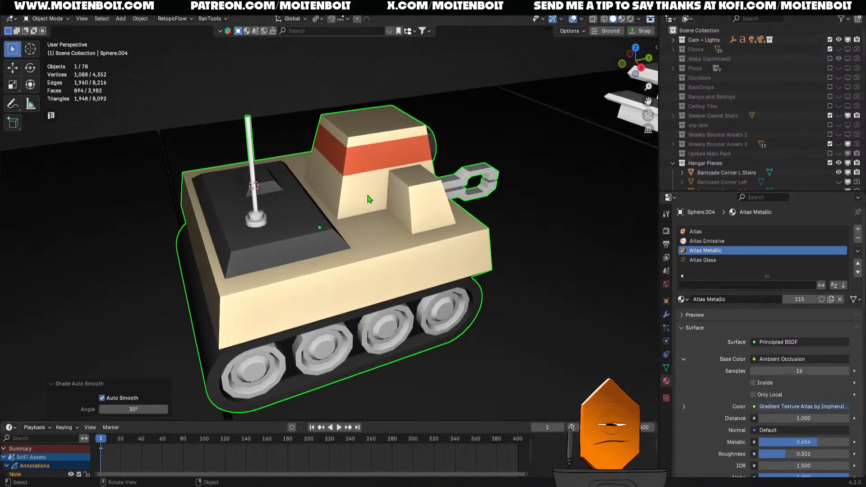
middle_drag(366, 194, 424, 243)
- Save the Blender file and apply the robot's Smooth by Angle modifier
click(667, 316)
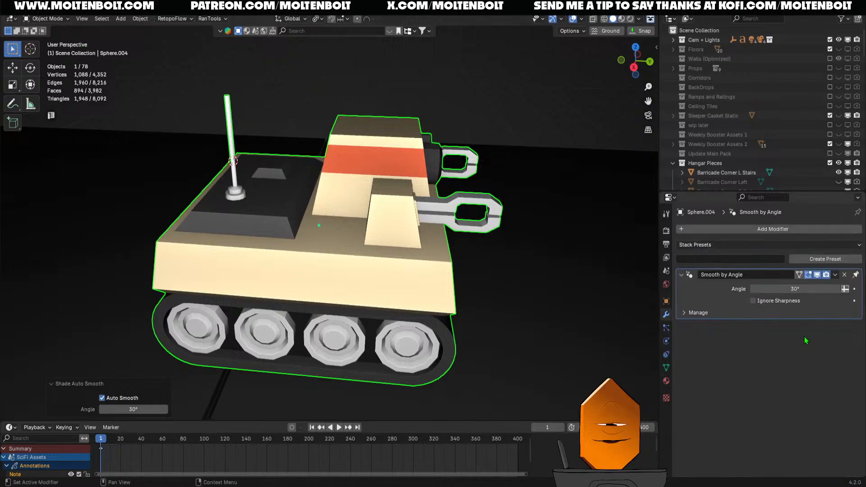
middle_drag(650, 297, 520, 284)
key(ctrl+s)
click(835, 275)
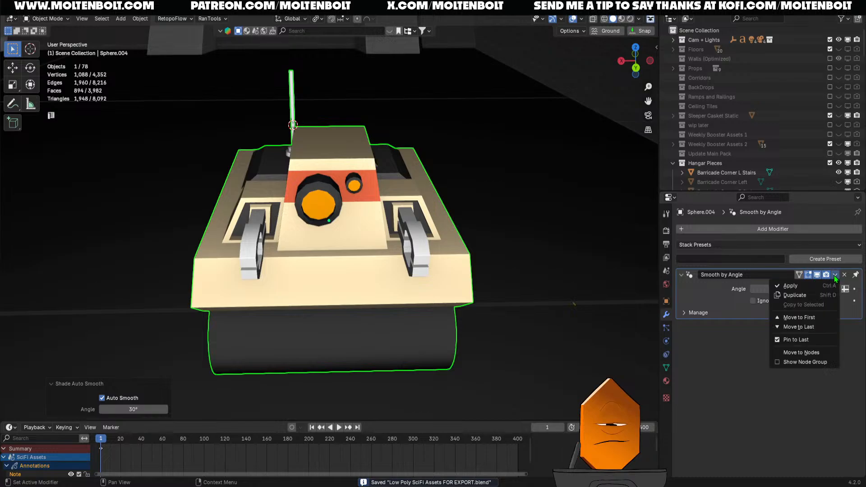
click(787, 285)
middle_drag(615, 282, 450, 304)
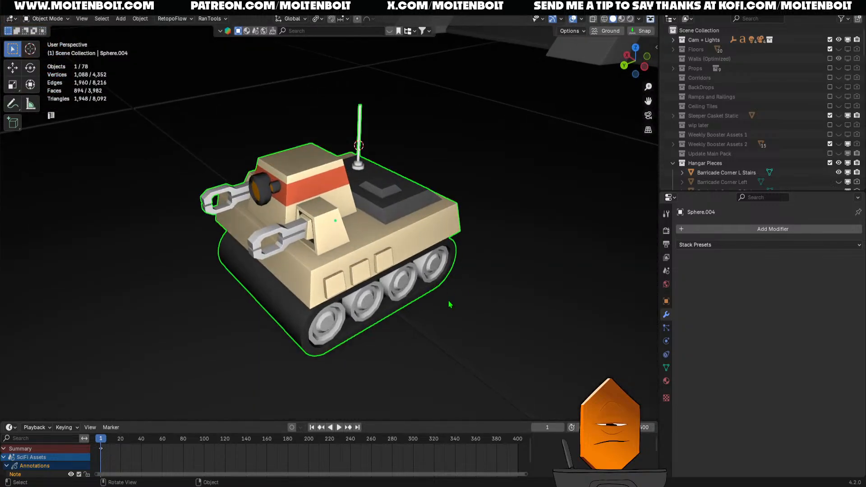
- Join the three square panels on the hull's side into one object, using the middle panel as the active one
scroll(433, 275, up, 2)
click(344, 262)
shift+click(422, 244)
middle_drag(460, 255, 407, 262)
shift+click(488, 256)
click(343, 248)
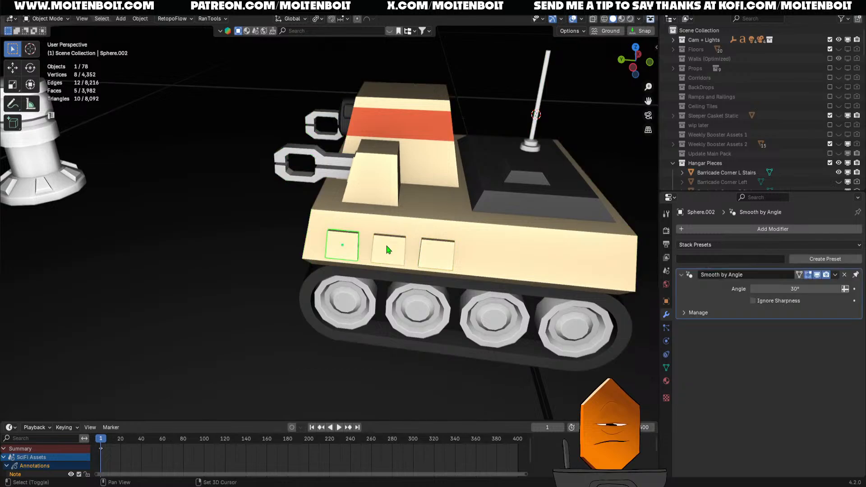
key(ctrl+j)
middle_drag(445, 260, 446, 260)
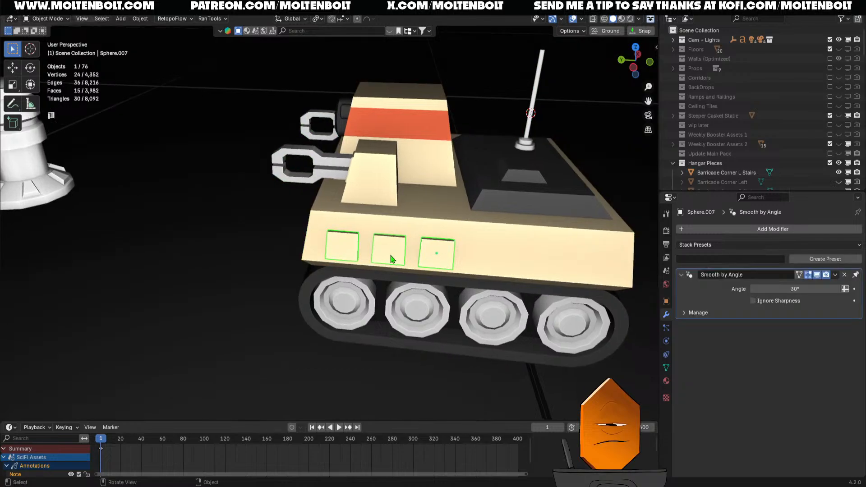
key(ctrl+z)
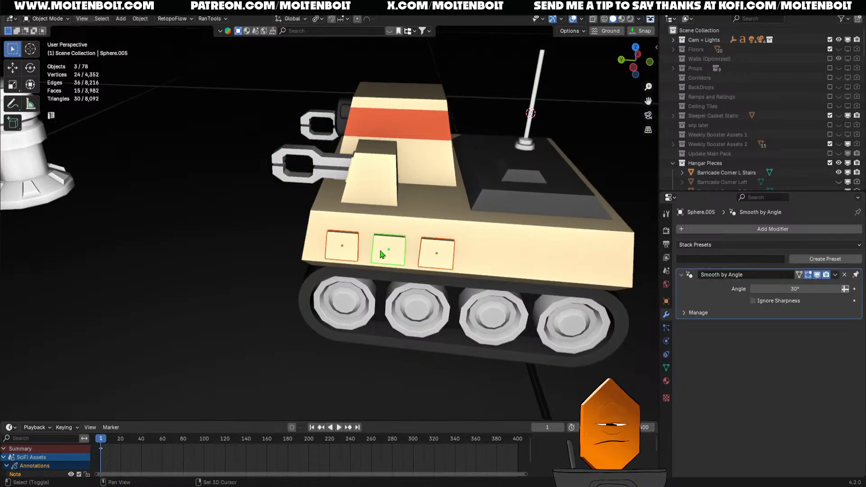
- Apply all transforms to the joined side panels and set their origin to the geometry
key(q)
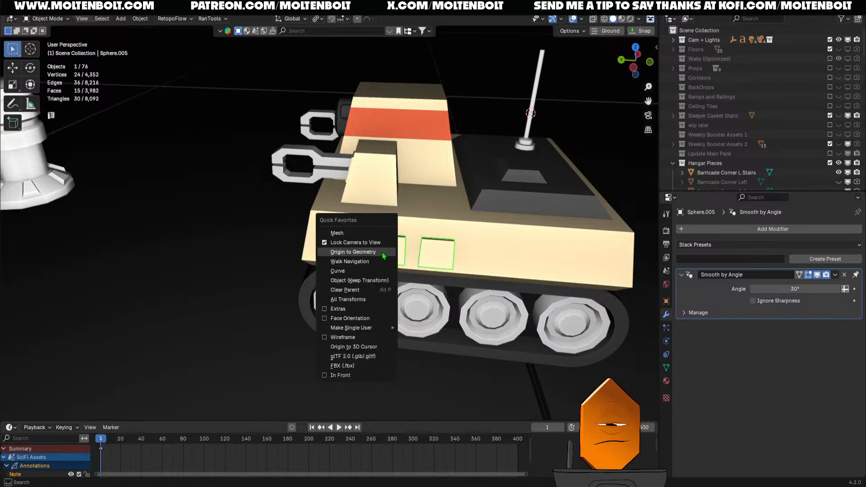
click(365, 299)
key(q)
click(335, 250)
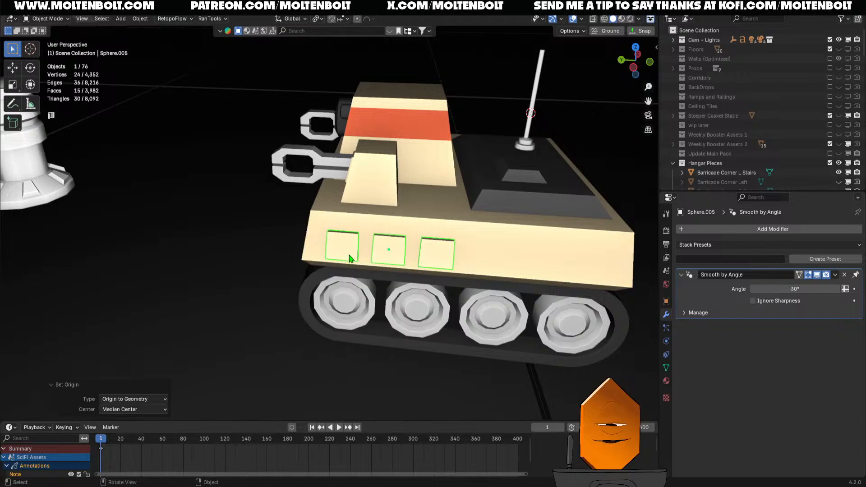
- Enter Edit Mode on the joined panels and unwrap the whole mesh with Zen Unwrap using the Conformal method
key(Tab)
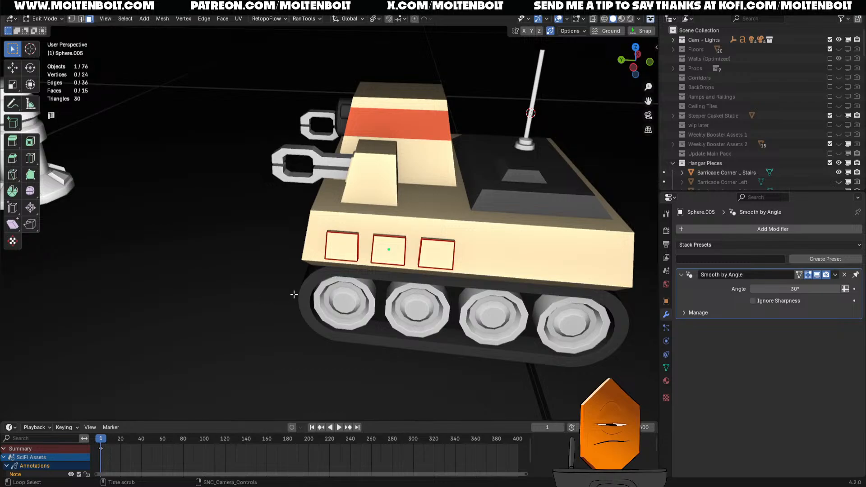
key(alt+u)
click(361, 276)
key(alt+u)
click(428, 284)
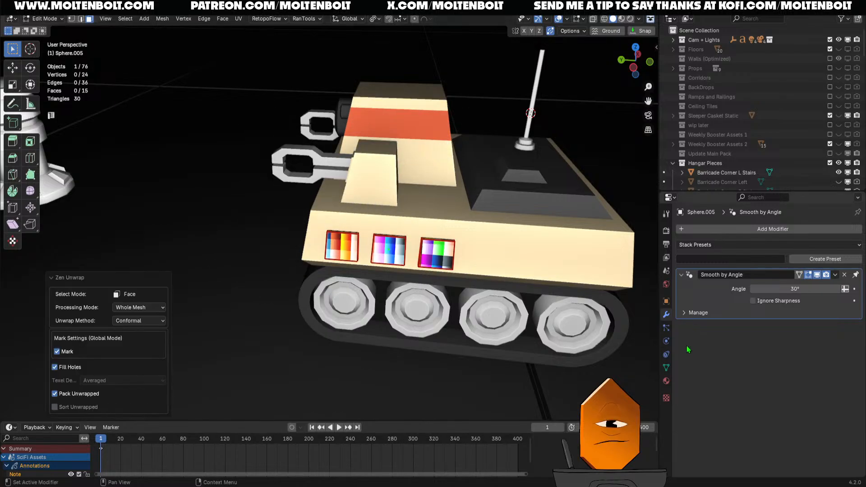
- Remove the other material slots from the side panels so that only Atlas Emissive remains
click(667, 381)
click(707, 241)
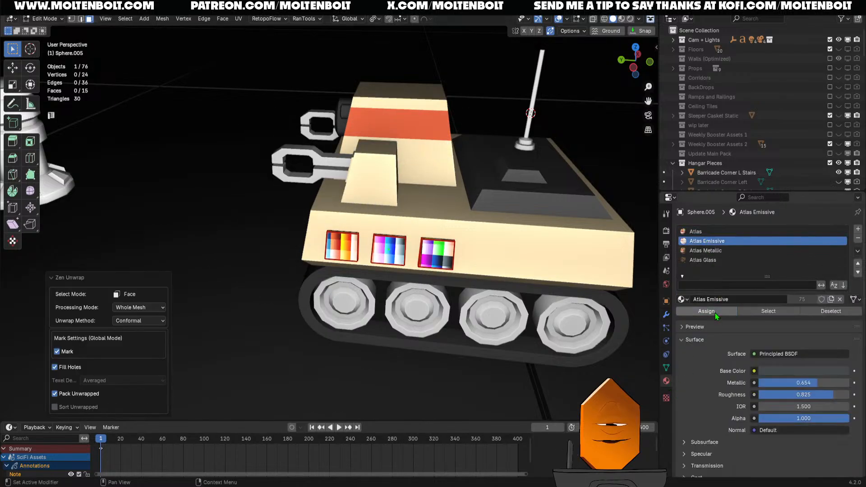
click(825, 233)
click(858, 238)
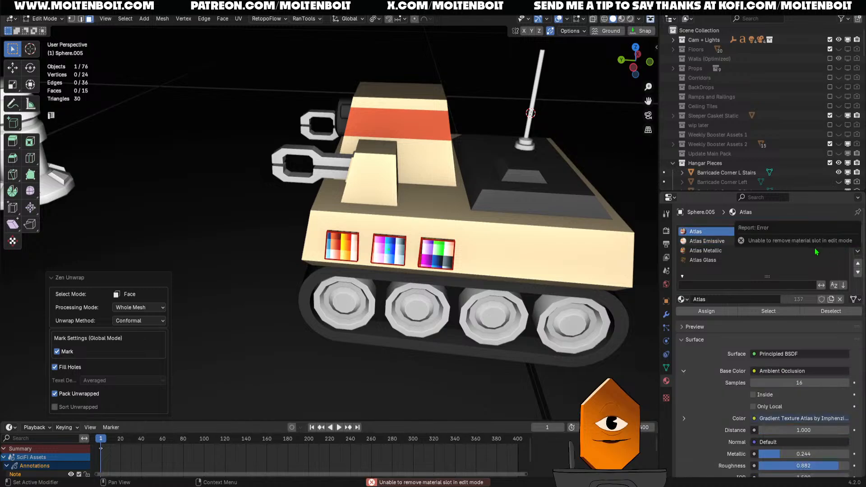
key(Tab)
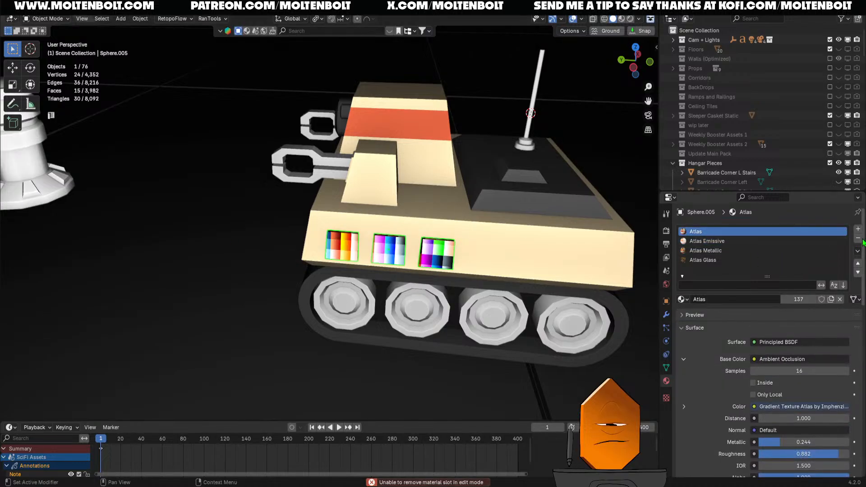
click(858, 238)
click(859, 238)
click(858, 238)
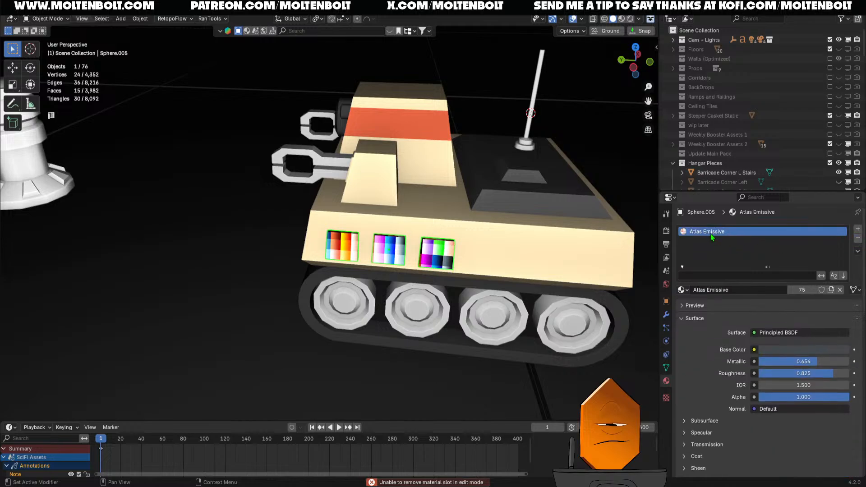
- Scale the side panels' UVs to 0 and move them onto the bright blue swatch of the gradient atlas
key(Tab)
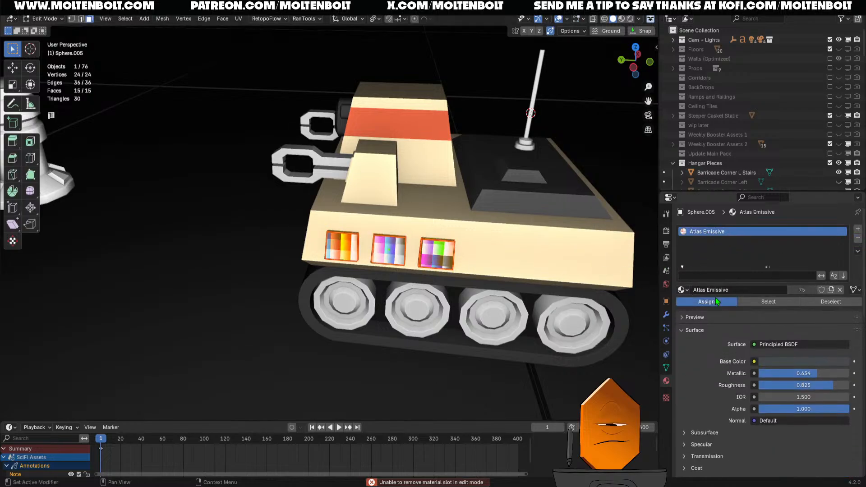
key(ctrl+Page_Down)
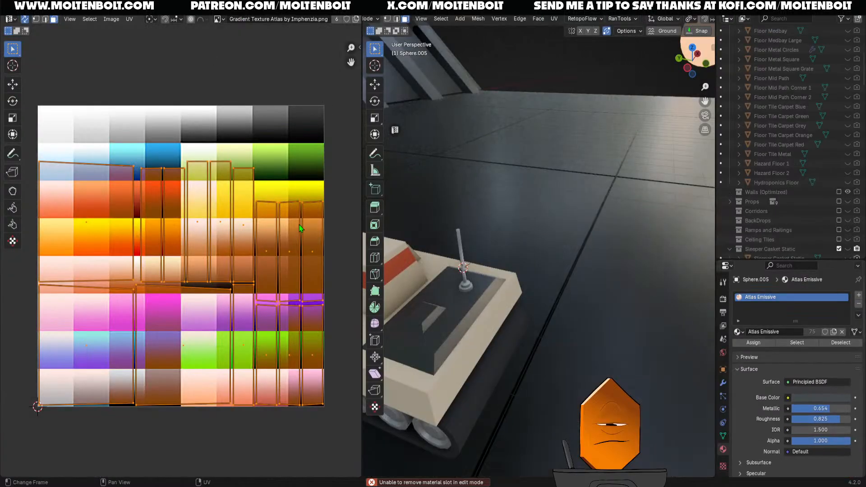
key(s)
key(0)
key(Return)
key(g)
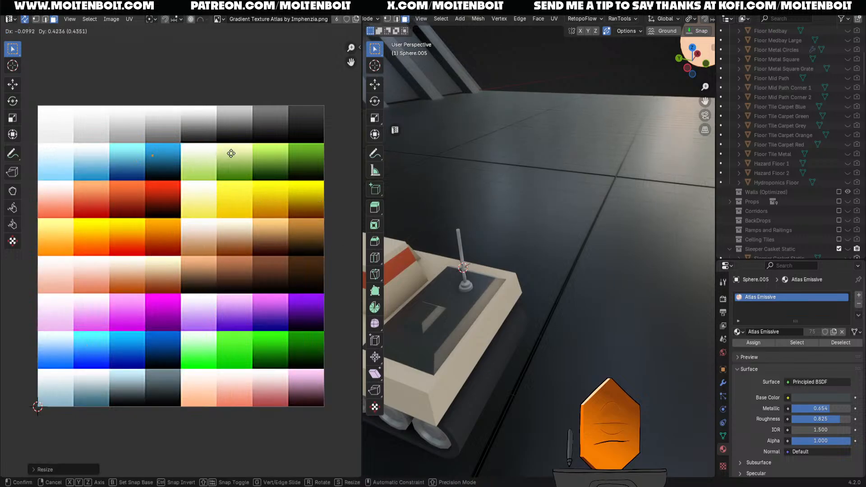
click(237, 149)
click(163, 6)
scroll(445, 190, down, 3)
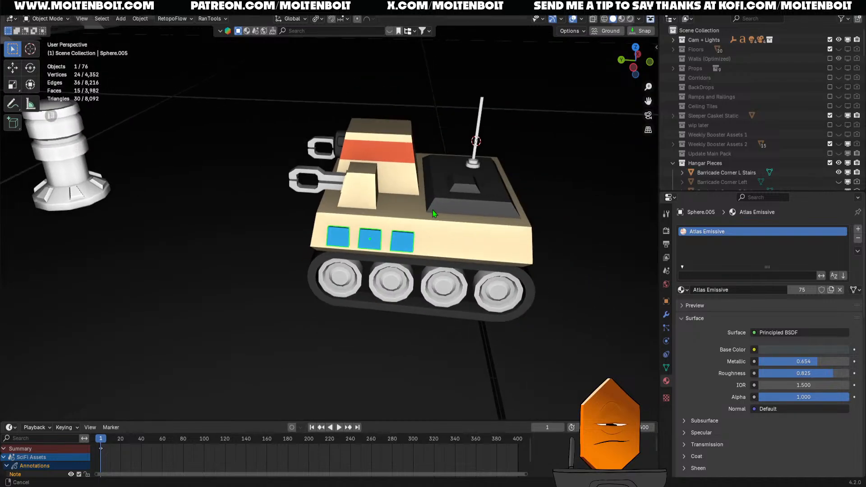
- Save the file and preview the robot's emissive side panels in Material Preview shading
key(ctrl+s)
mouse_move(370, 244)
middle_down()
mouse_move(460, 280)
mouse_move(419, 247)
mouse_move(425, 229)
mouse_move(411, 250)
mouse_move(419, 235)
mouse_move(373, 245)
mouse_move(393, 280)
mouse_move(373, 250)
mouse_move(332, 233)
mouse_move(373, 263)
mouse_move(348, 281)
middle_up()
key(z)
click(448, 182)
key(z)
click(458, 221)
scroll(414, 255, down, 2)
key(z)
click(403, 316)
- Join the blue side panels into the robot's body, with the body as the active object
scroll(373, 245, down, 2)
scroll(332, 234, up, 2)
shift+click(375, 261)
key(ctrl+j)
- Apply all transforms to the joined robot and set its origin to the geometry
key(q)
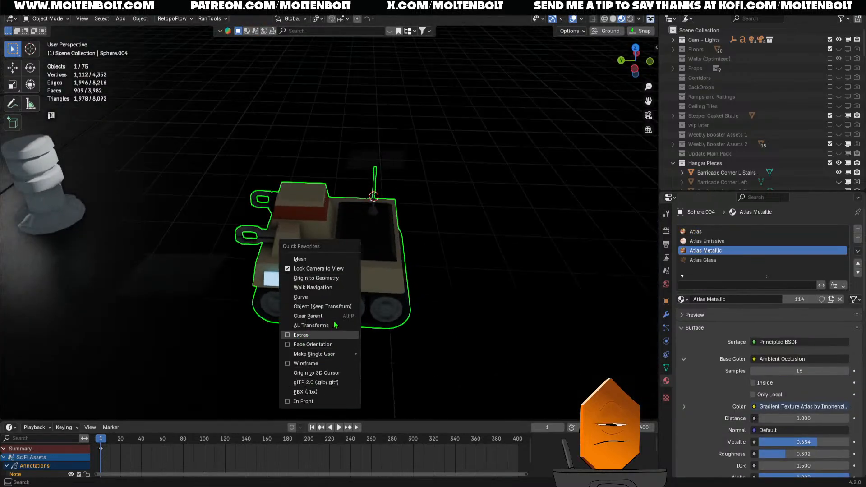
click(320, 325)
key(q)
click(293, 279)
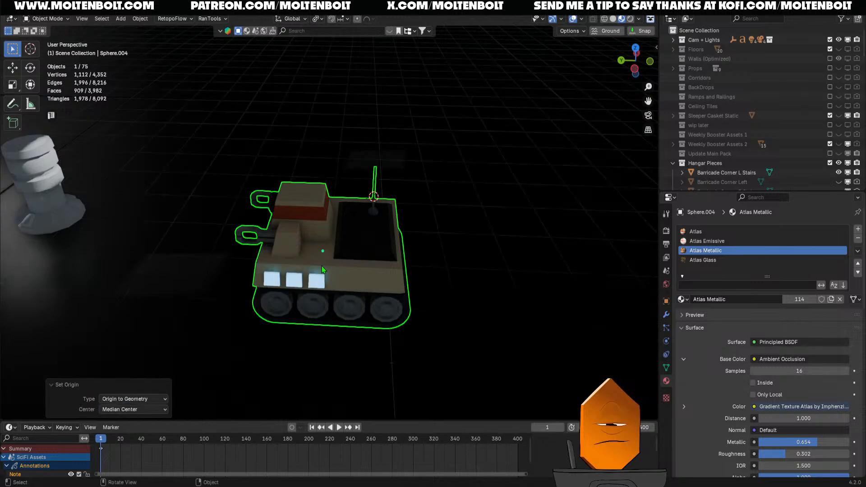
- Rename the robot object as Chibibot and save the file
middle_drag(293, 279, 410, 273)
key(F2)
text(Chi)
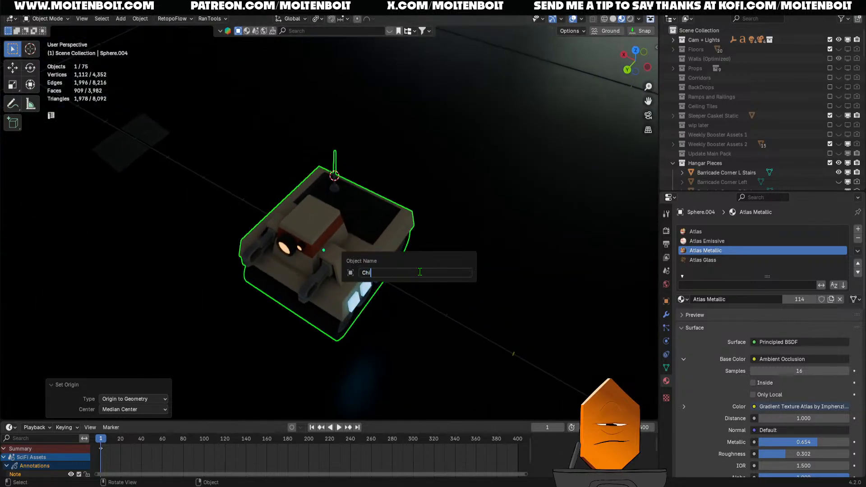
text(bibot)
key(Return)
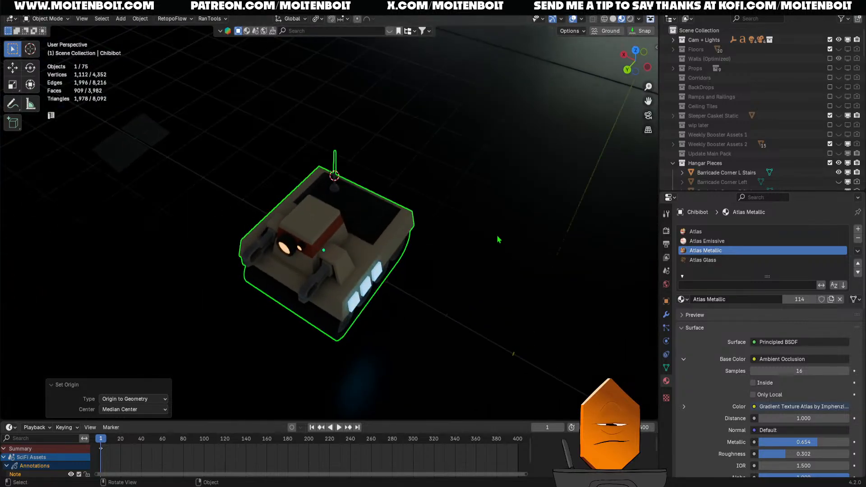
middle_drag(498, 240, 461, 212)
key(ctrl+s)
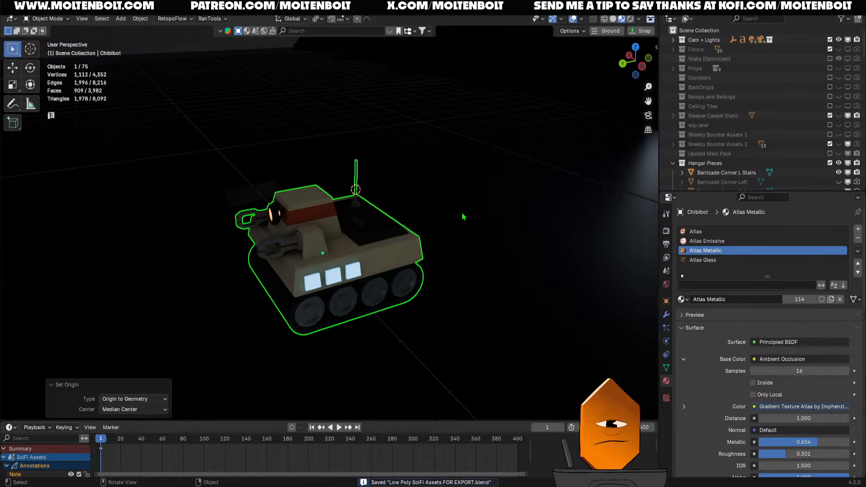
- Expand the Cam + Lights collection and enable its Lights Render collection in the viewports
scroll(425, 184, down, 3)
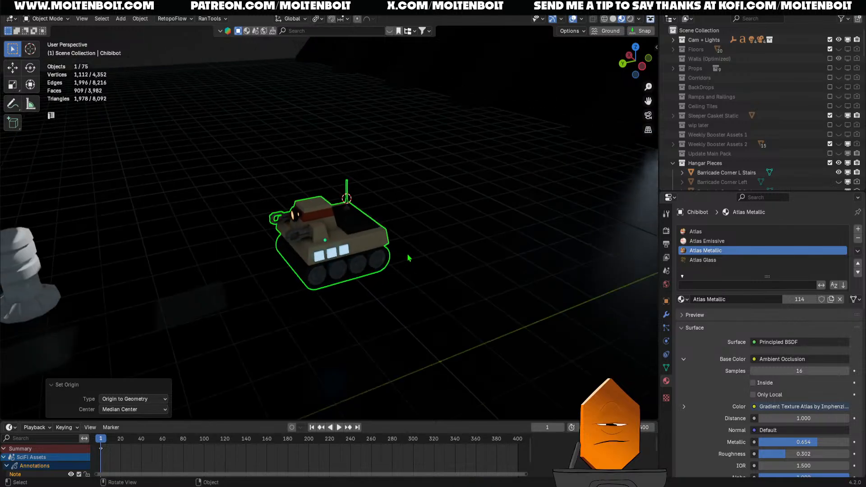
click(674, 40)
click(848, 49)
middle_drag(497, 106, 386, 237)
scroll(354, 191, up, 3)
- Snap the 3D cursor to the underside face of Chibibot's track and set the object's origin to the cursor
click(351, 186)
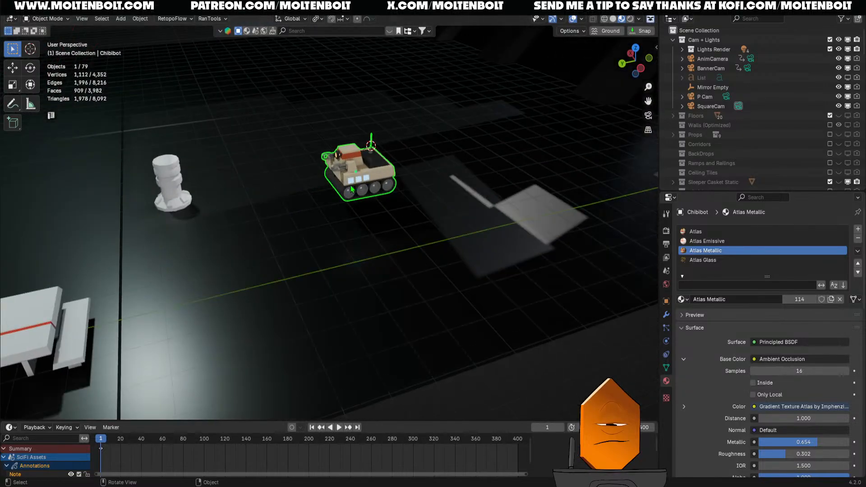
key(KP_Decimal)
middle_drag(361, 180, 340, 201)
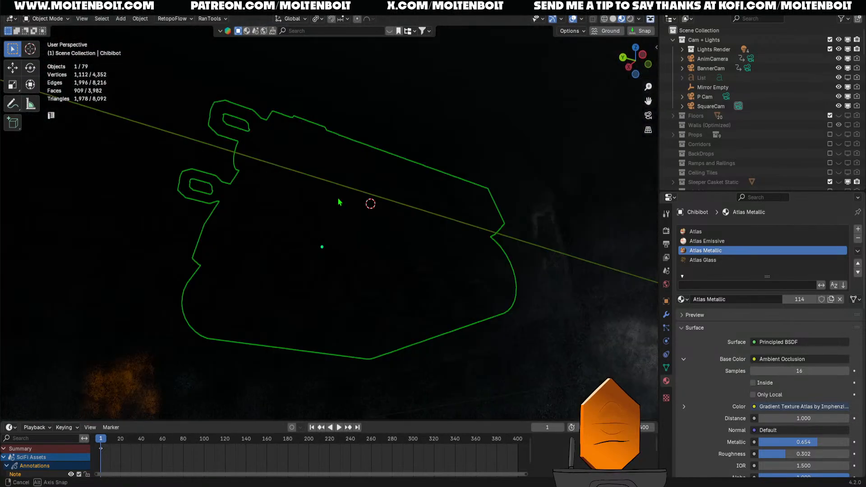
key(Tab)
click(343, 328)
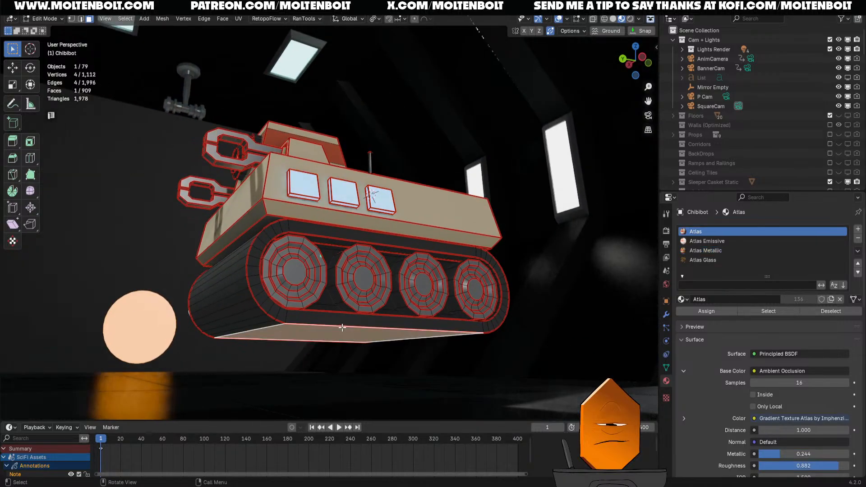
key(shift+s)
click(356, 388)
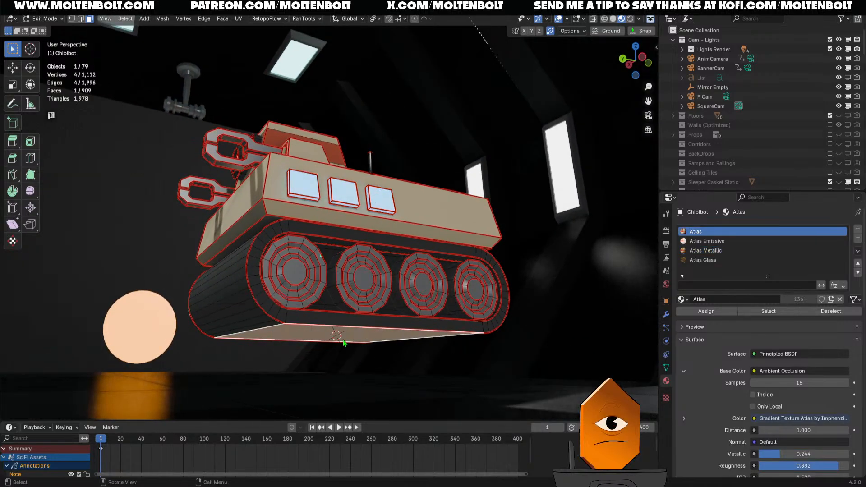
key(Tab)
key(q)
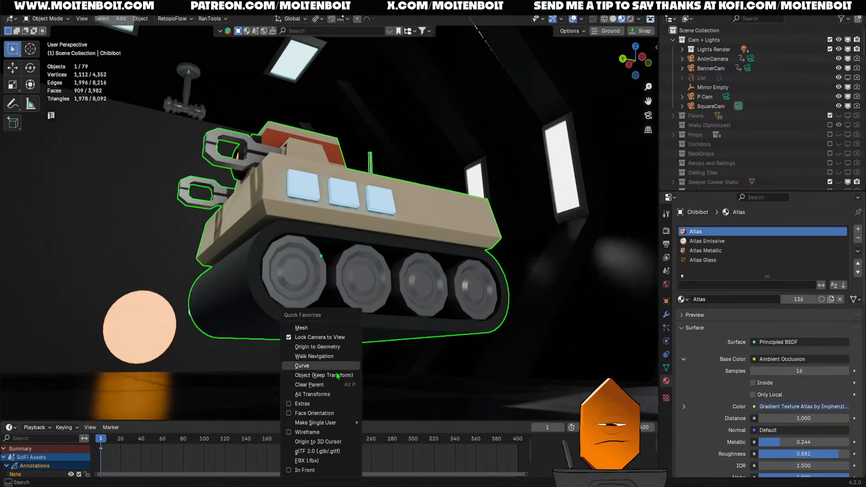
click(326, 445)
- Place the 3D cursor on the hangar floor beside the white cylindrical prop and snap Chibibot to it
scroll(377, 318, down, 3)
scroll(342, 362, down, 4)
middle_drag(378, 318, 330, 394)
shift+right_click(233, 269)
key(shift+a)
key(Escape)
key(shift+s)
click(245, 159)
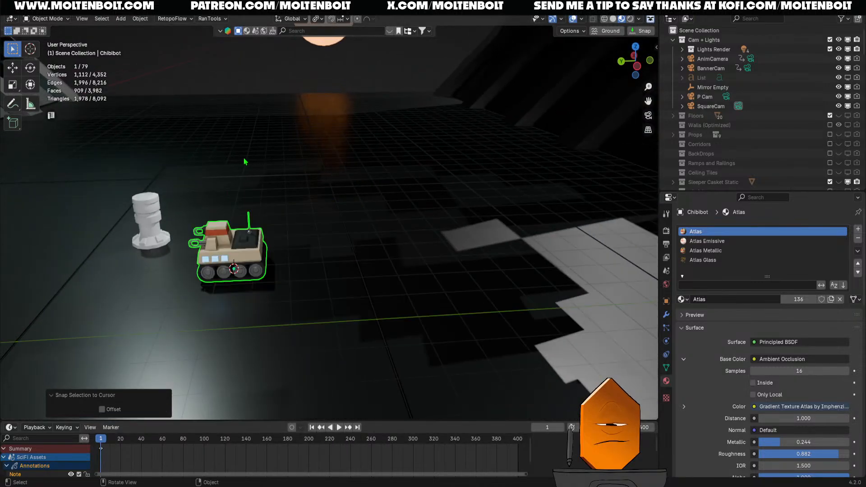
- Inspect the robot's placement and the whole hangar scene, using rendered shading for the overview
scroll(273, 307, down, 2)
middle_drag(274, 311, 338, 271)
click(369, 325)
middle_drag(368, 326, 350, 374)
scroll(350, 322, up, 5)
shift+middle_drag(350, 374, 345, 239)
shift+middle_drag(354, 293, 317, 257)
scroll(350, 217, down, 5)
middle_drag(344, 228, 336, 295)
scroll(310, 276, down, 3)
scroll(372, 260, down, 3)
mouse_move(372, 260)
middle_down()
mouse_move(354, 242)
mouse_move(380, 237)
mouse_move(315, 268)
mouse_move(338, 266)
mouse_move(365, 288)
middle_up()
scroll(357, 253, down, 4)
key(z)
scroll(465, 276, up, 3)
mouse_move(468, 279)
middle_down()
mouse_move(512, 293)
mouse_move(468, 300)
mouse_move(537, 282)
middle_up()
- Turn on the Face Orientation overlay and check the hangar for flipped faces
key(q)
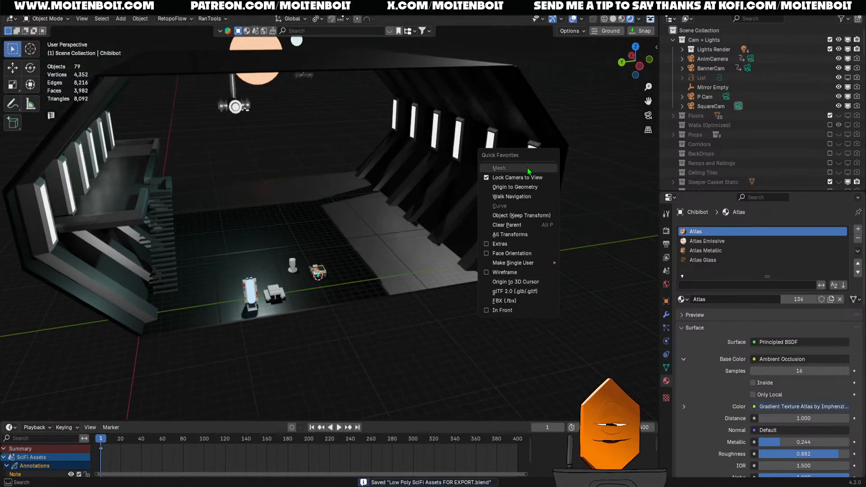
click(512, 253)
middle_drag(512, 253, 374, 337)
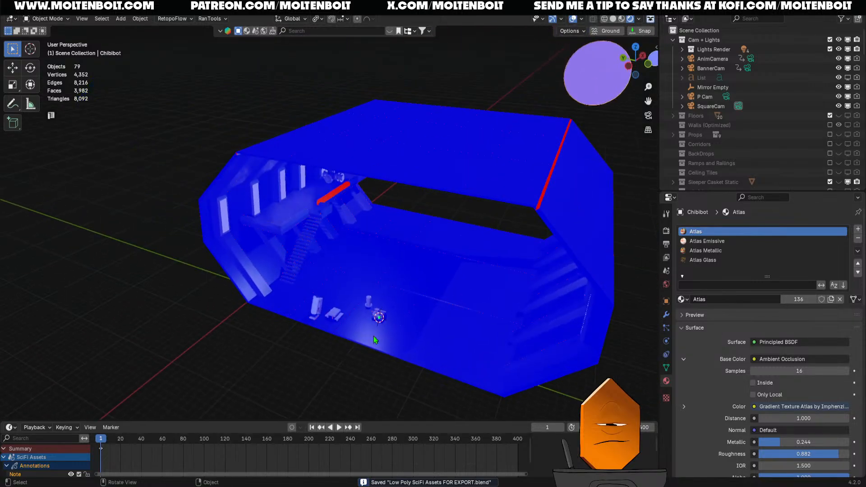
scroll(339, 188, up, 2)
- Make the Hangar Pieces collection visible alongside Cam + Lights and select the straight barricade on the upper platform
key(3)
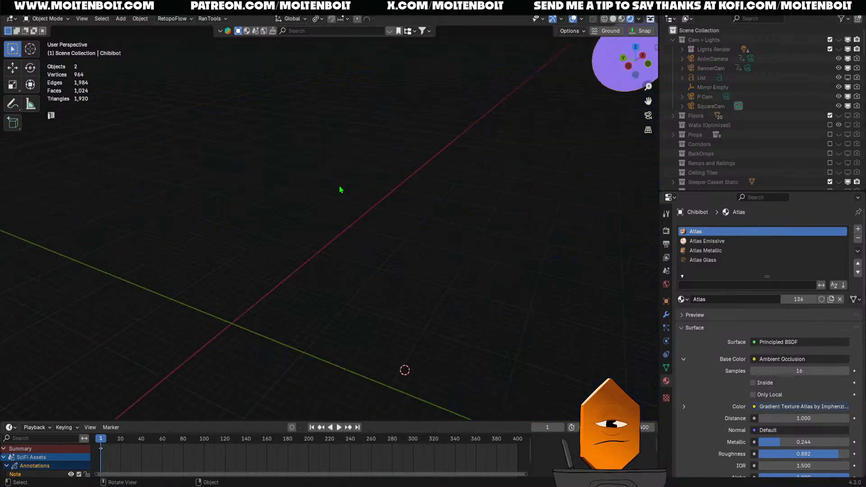
key(1)
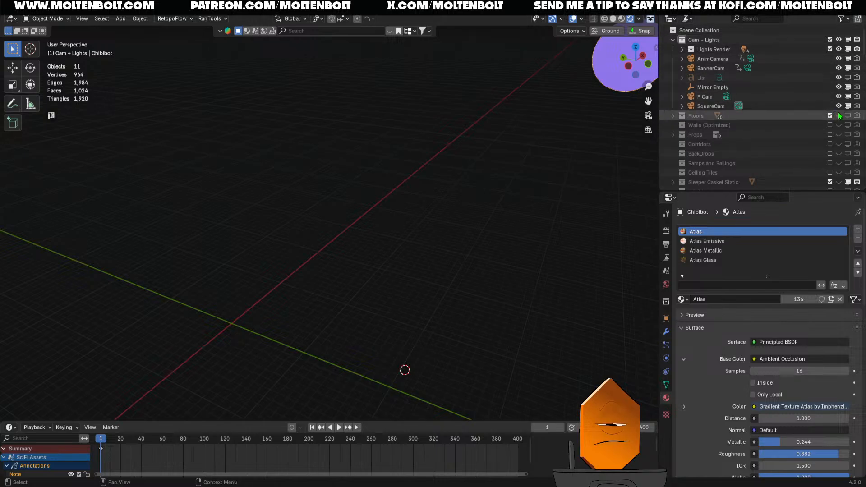
scroll(785, 226, down, 10)
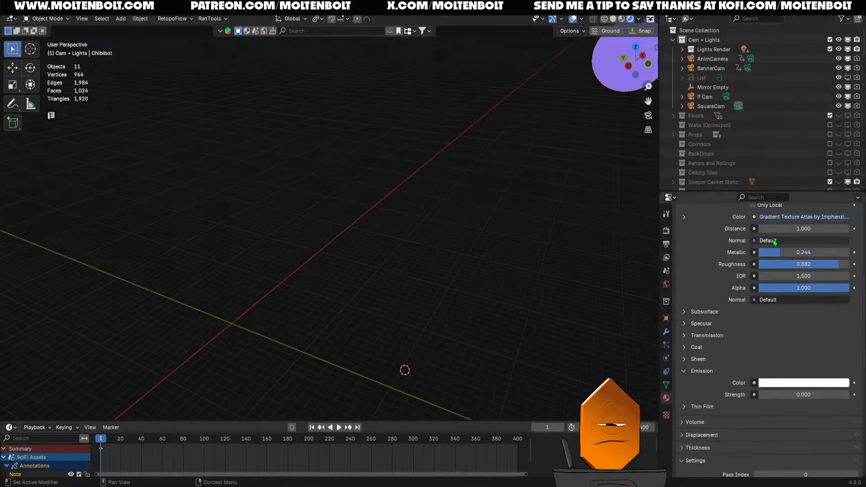
scroll(775, 242, up, 7)
scroll(794, 136, down, 10)
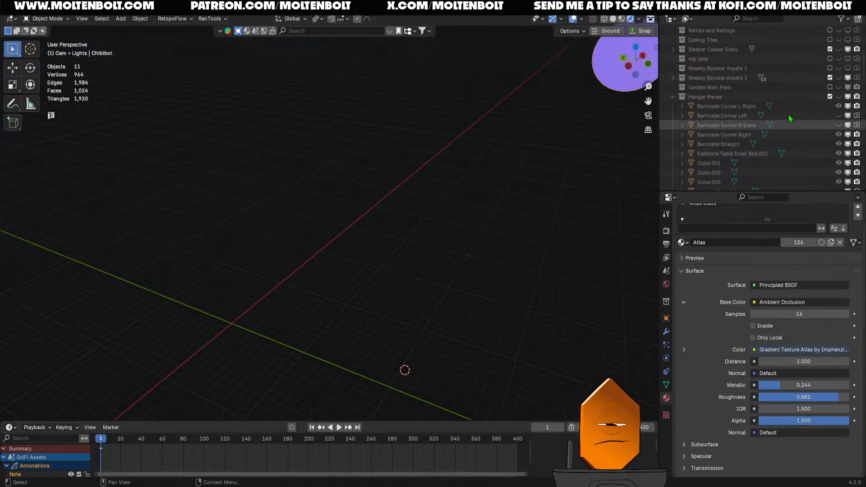
click(839, 96)
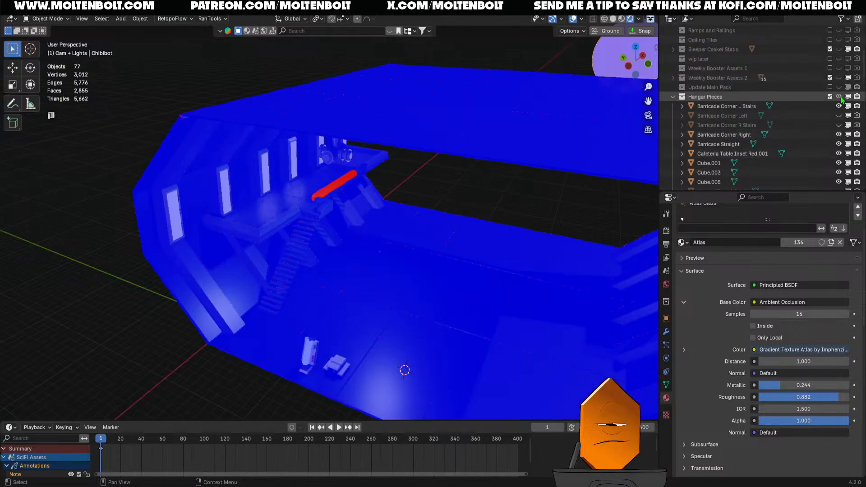
click(328, 191)
key(Tab)
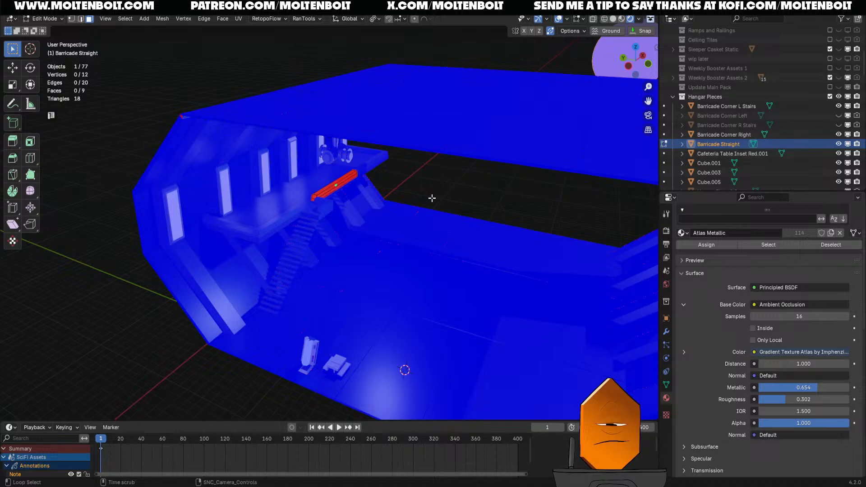
right_click(432, 198)
key(Tab)
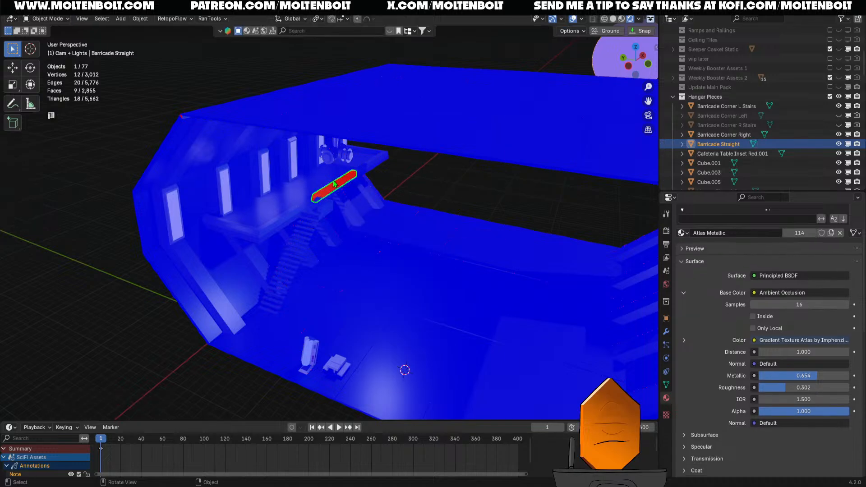
key(Delete)
key(ctrl+z)
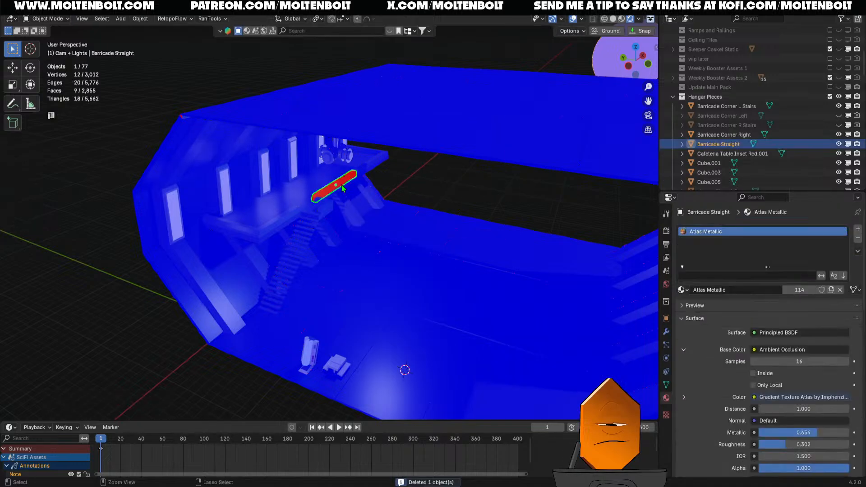
- Recalculate the normals of all the straight barricade's faces to the outside and deselect the barricade
key(Tab)
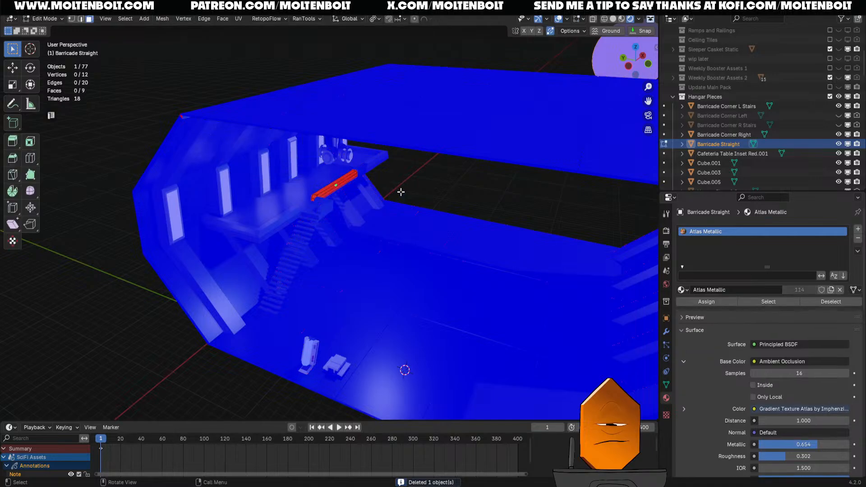
key(a)
key(alt+n)
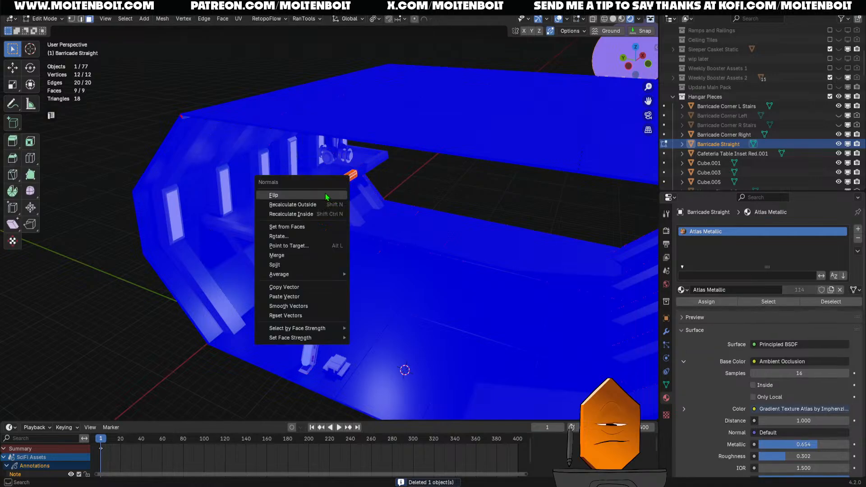
click(318, 206)
key(Tab)
click(454, 191)
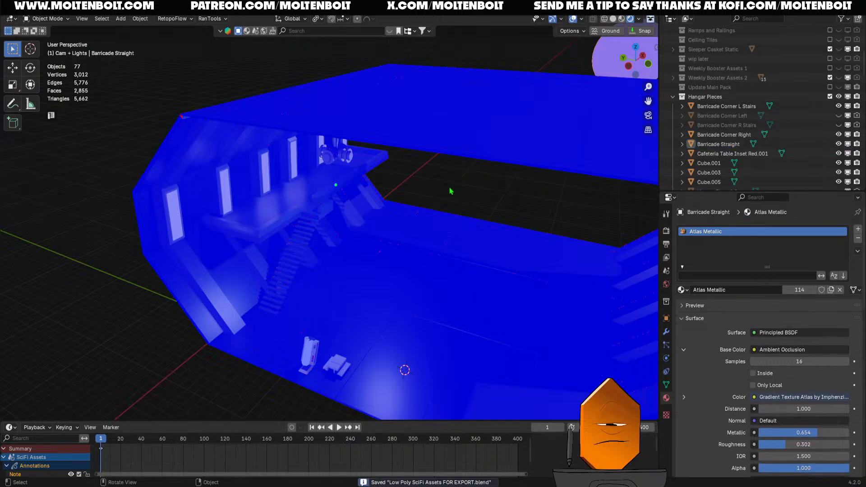
- Turn off the Face Orientation overlay and view the hangar interior from its open front
middle_drag(443, 195, 482, 162)
key(q)
click(392, 178)
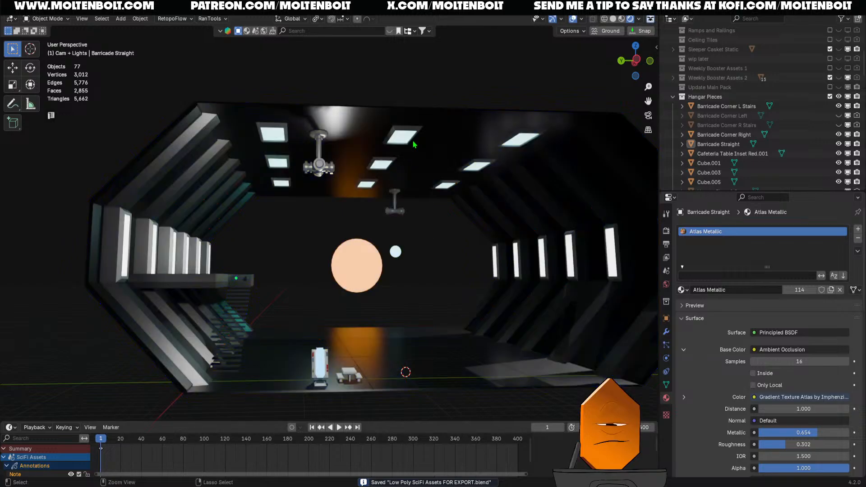
middle_drag(392, 178, 644, 261)
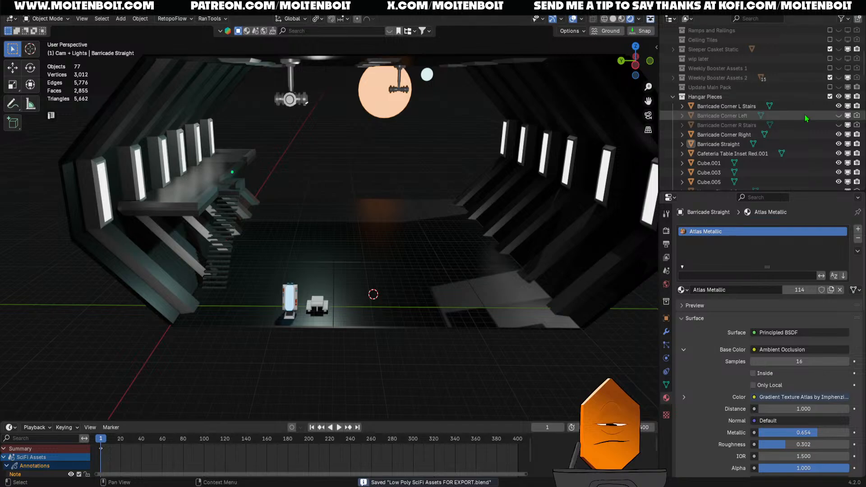
- Make the Shield Wall object in the Hangar Pieces collection visible and view the hangar from outside
drag(865, 63, 864, 167)
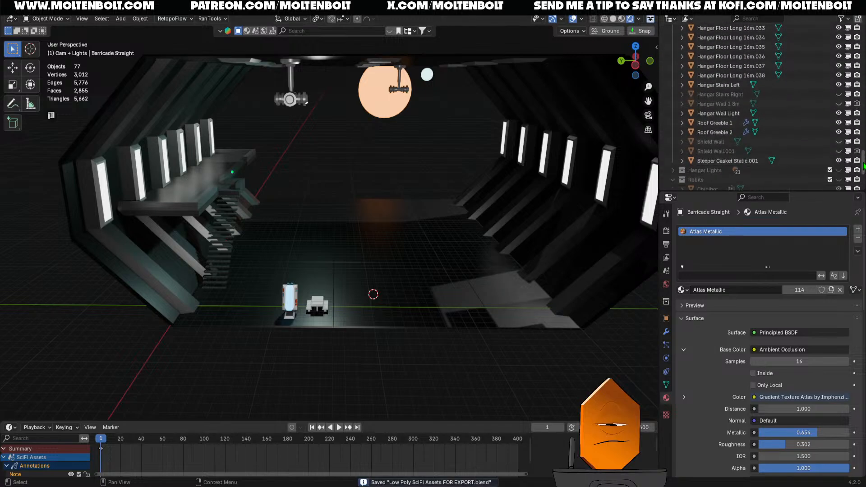
click(840, 142)
scroll(516, 222, down, 2)
middle_drag(516, 221, 448, 255)
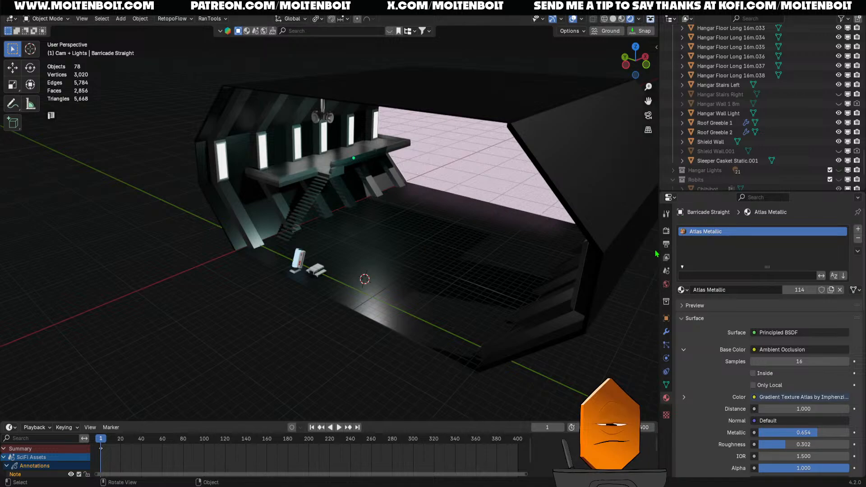
- Set the render engine to Cycles and save the file
click(667, 230)
click(667, 244)
click(666, 230)
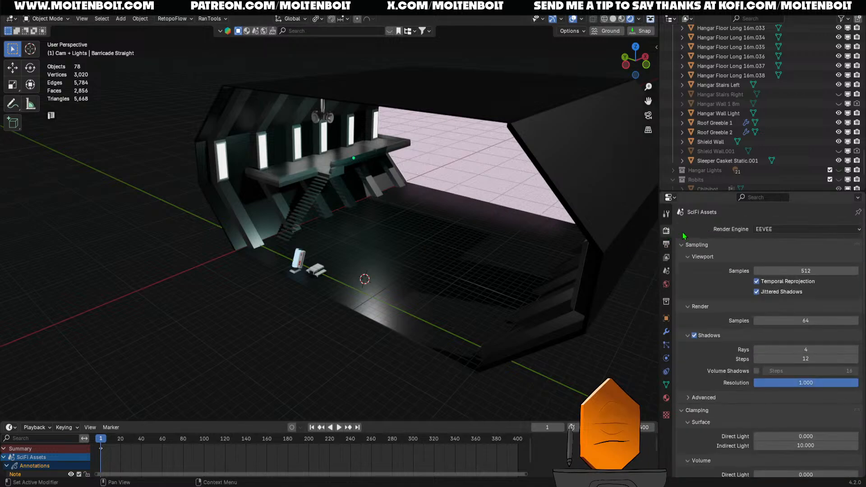
click(781, 229)
key(Return)
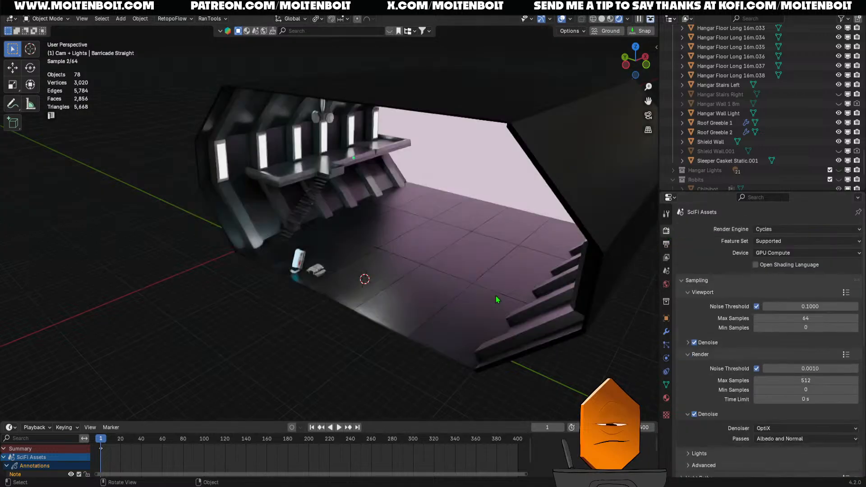
key(ctrl+s)
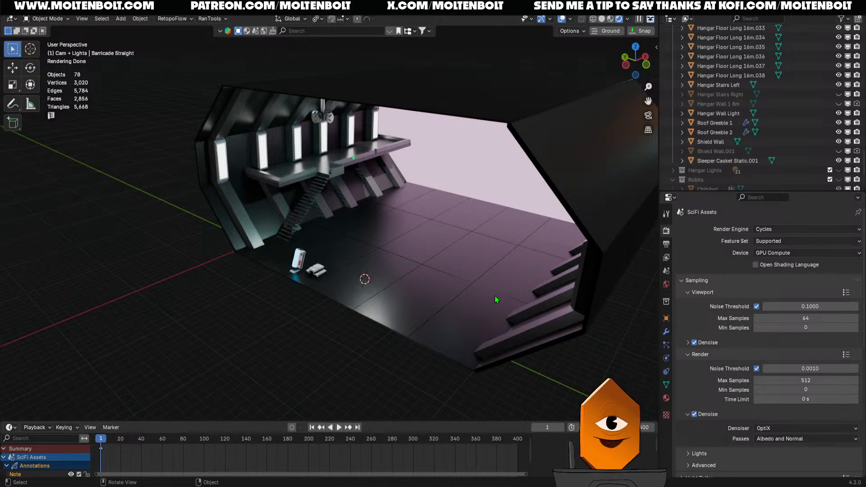
- Make the Robits collection visible, then select the Chibibot and inspect it up close on the hangar floor
middle_drag(391, 263, 436, 252)
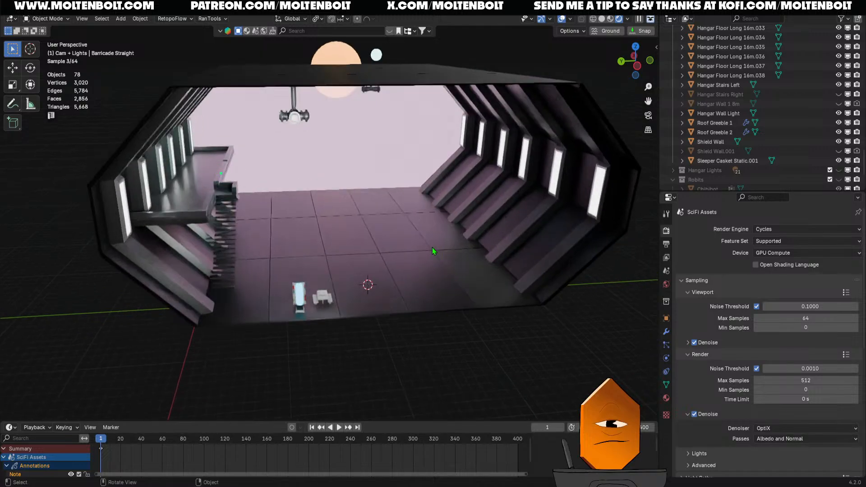
scroll(746, 140, down, 1)
scroll(746, 140, down, 2)
click(839, 142)
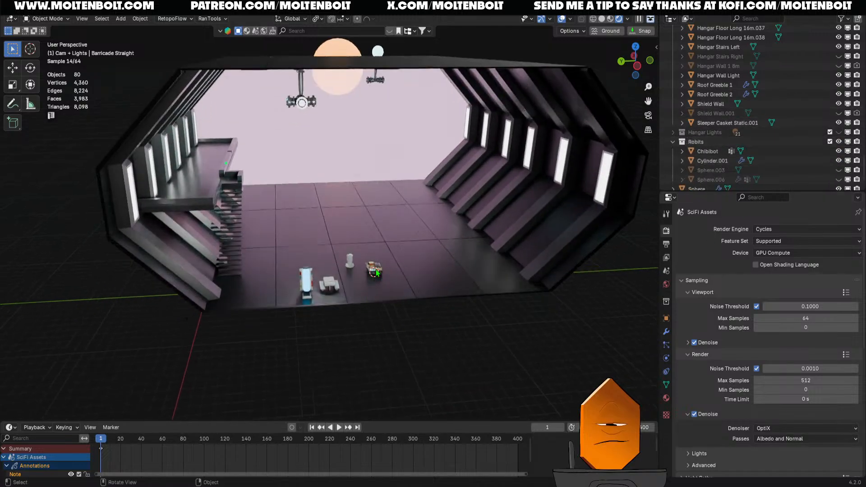
click(369, 282)
key(KP_Decimal)
middle_drag(373, 264, 239, 277)
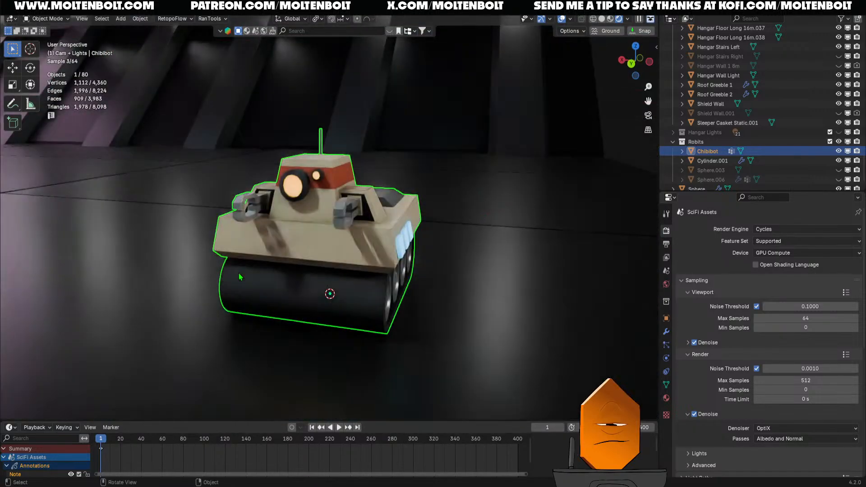
middle_drag(302, 260, 328, 302)
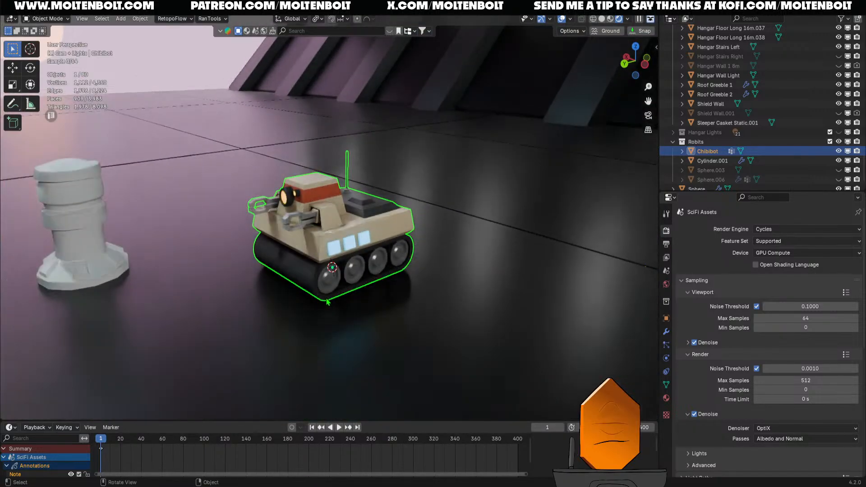
- Enter Edit Mode on the Chibibot and switch the viewport to Material Preview shading
middle_drag(369, 259, 351, 304)
key(Tab)
key(z)
click(288, 314)
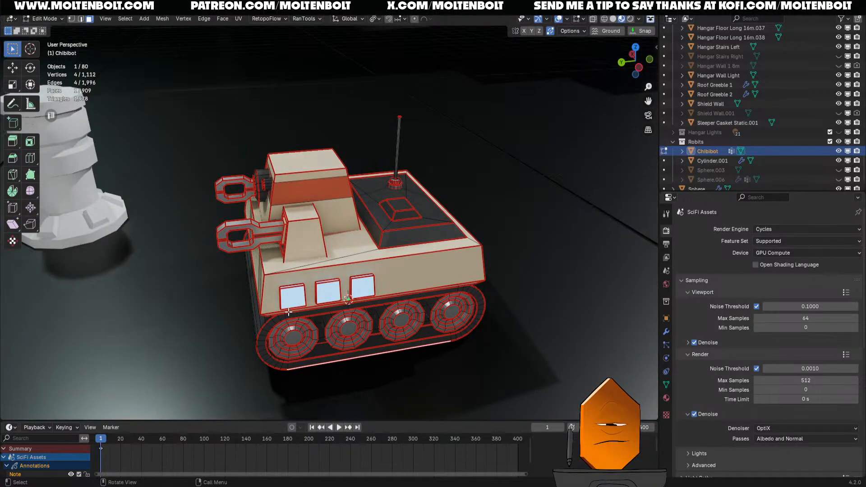
key(l)
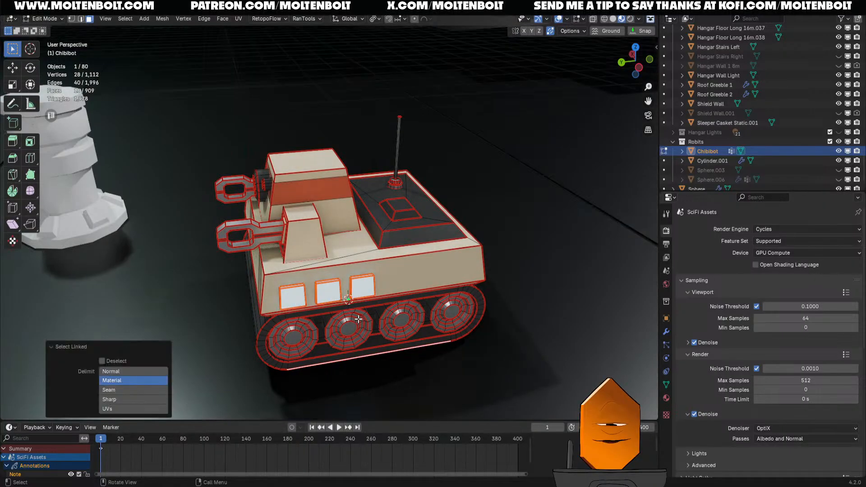
middle_drag(358, 319, 365, 360)
key(g)
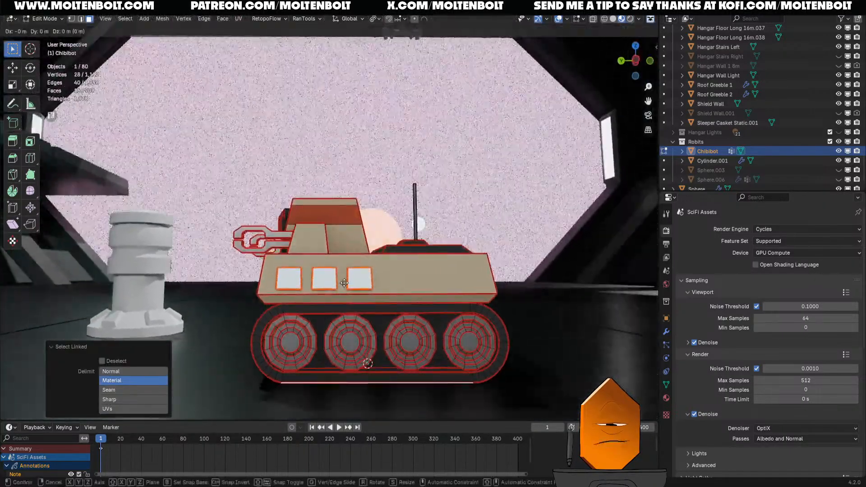
key(z)
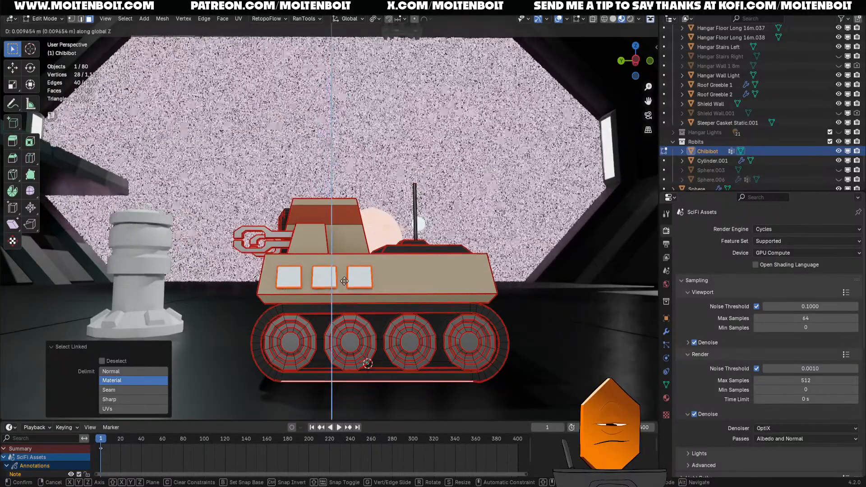
right_click(347, 282)
key(ctrl+z)
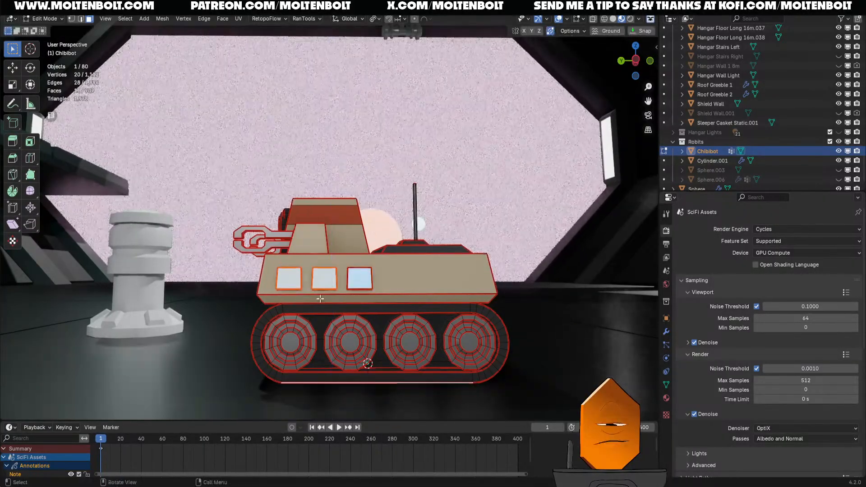
- Select the Chibibot's three side windows and move them about 0.022 m along Z and about 0.01 m along X
click(294, 281)
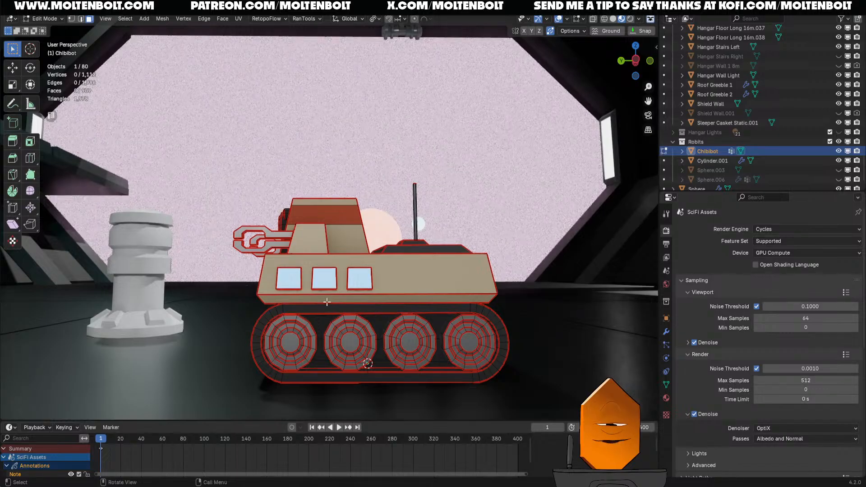
key(l)
middle_drag(366, 282, 460, 283)
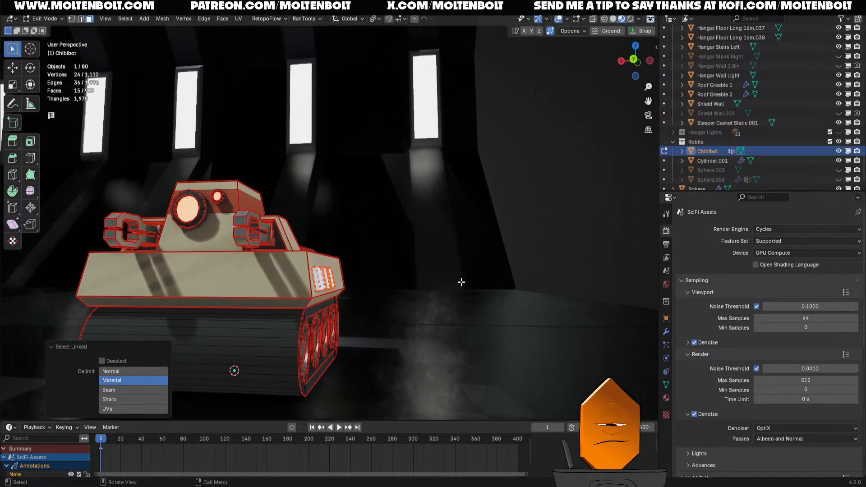
key(g)
key(z)
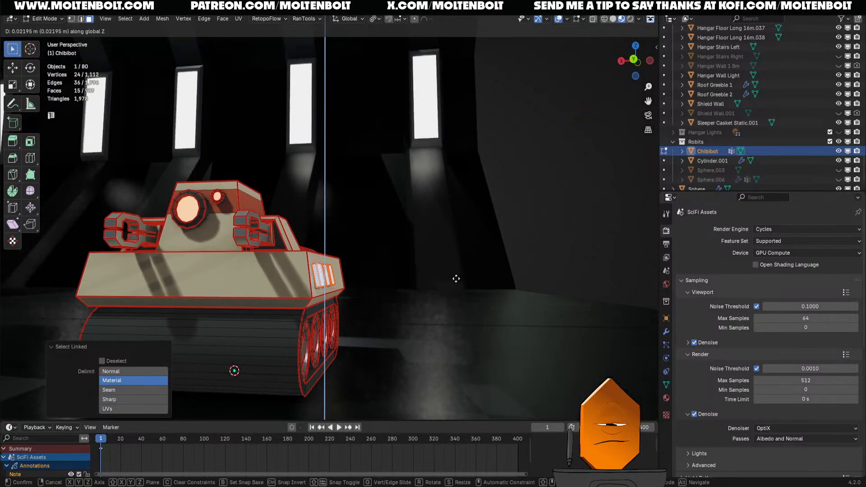
click(457, 279)
key(g)
key(x)
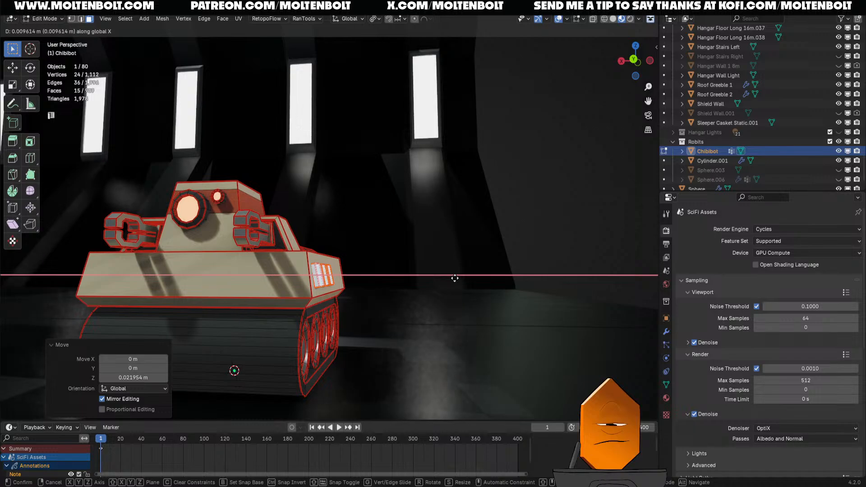
click(454, 279)
- Rotate the three side windows about -4.89° around the Y axis to follow the slope of the hull
middle_drag(426, 259, 429, 258)
key(r)
key(y)
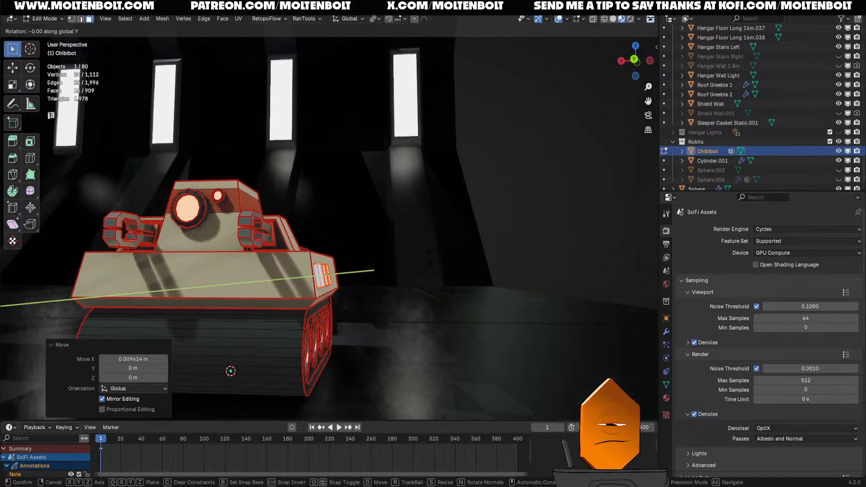
right_click(441, 269)
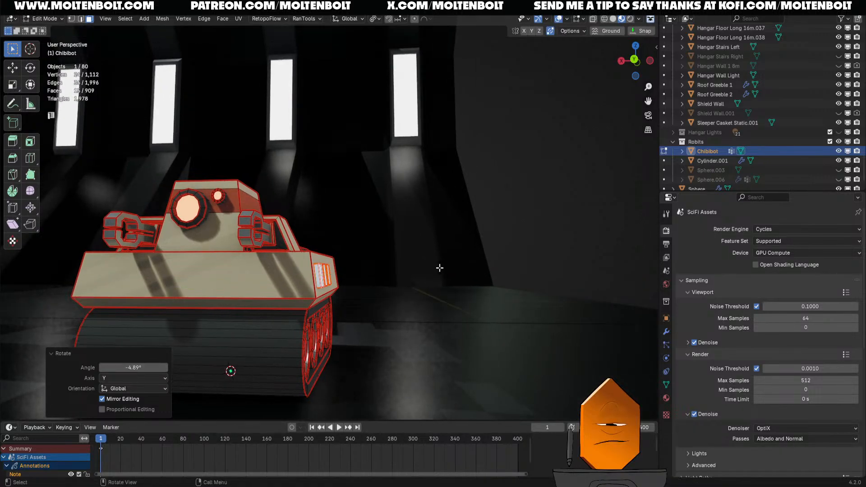
- Shift the three side windows about 0.006 m along X, leave Edit Mode and save the file
key(g)
key(x)
click(439, 268)
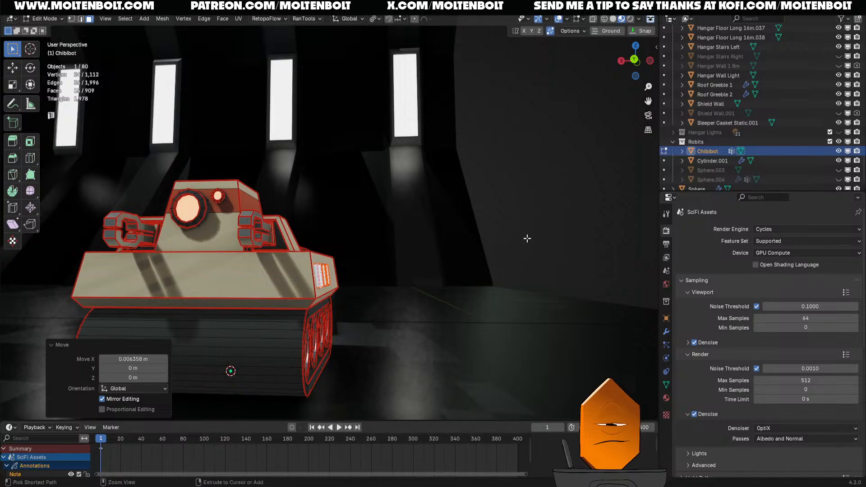
key(Tab)
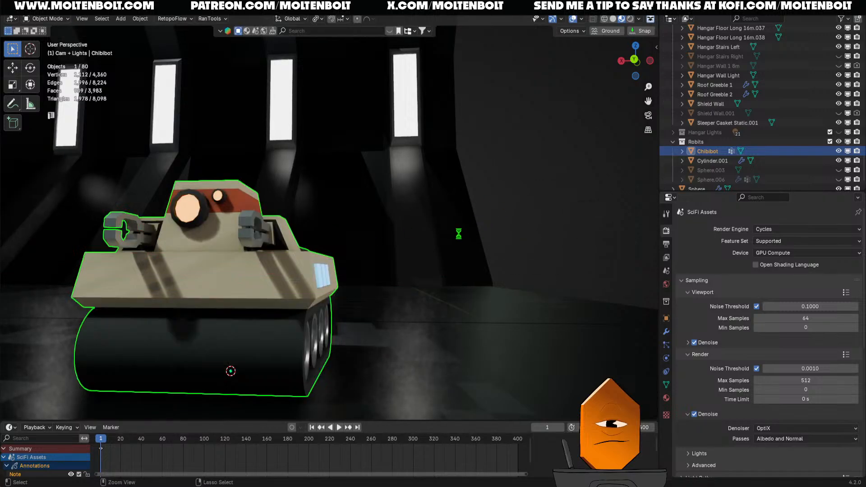
key(ctrl+s)
- Turn on the Extras overlay with the whole hangar in view
middle_drag(478, 231, 466, 245)
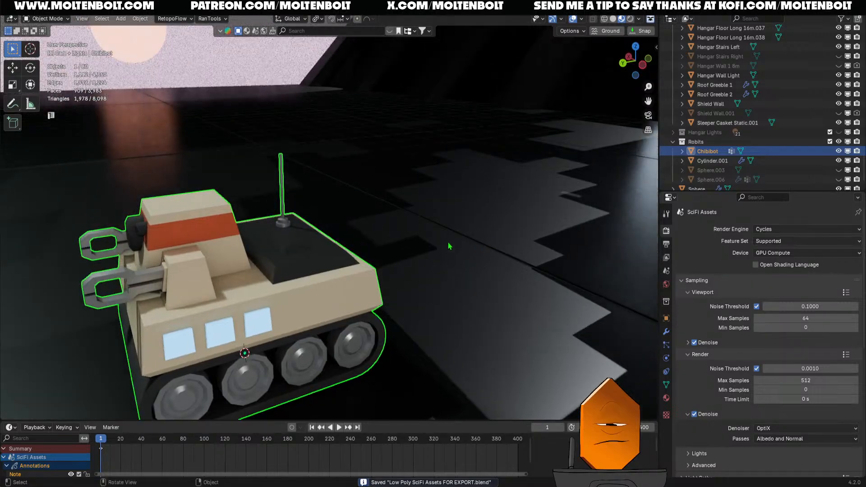
mouse_move(461, 203)
ctrl+middle_down()
mouse_move(455, 273)
mouse_move(466, 267)
mouse_move(461, 241)
mouse_move(454, 259)
mouse_move(486, 249)
mouse_move(483, 275)
mouse_move(495, 294)
mouse_move(475, 343)
mouse_move(506, 271)
mouse_move(513, 204)
mouse_move(510, 240)
ctrl+middle_up()
key(z)
key(z)
key(z)
middle_drag(510, 239, 454, 295)
key(q)
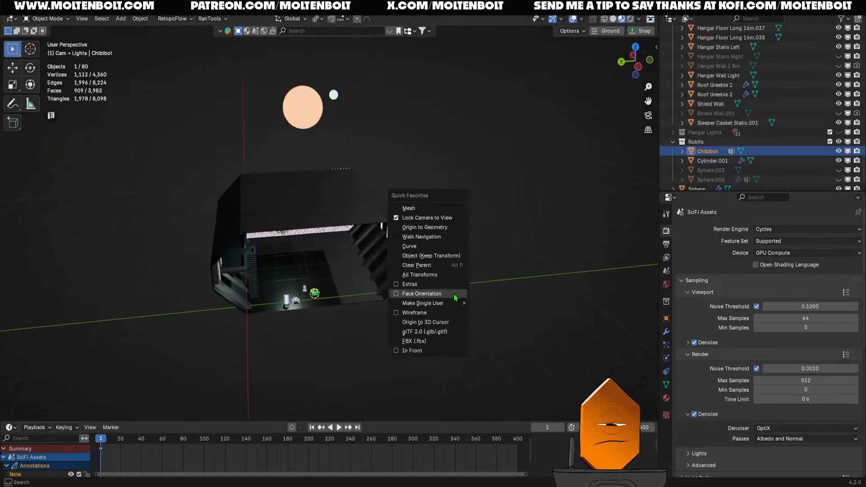
click(428, 284)
- Delete the four visible lights placed around the hangar
middle_drag(495, 271, 303, 289)
click(339, 269)
shift+click(389, 239)
middle_drag(389, 240, 470, 273)
shift+click(172, 235)
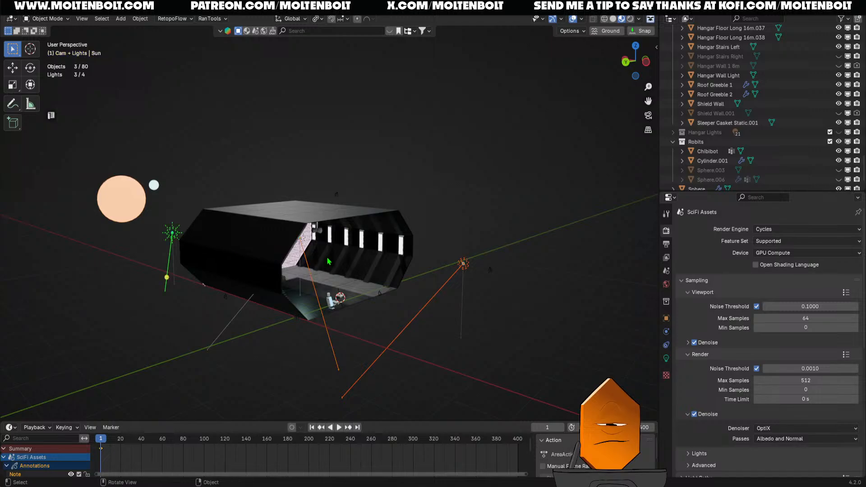
middle_drag(328, 262, 313, 269)
ctrl+middle_drag(357, 379, 436, 231)
key(Delete)
key(Delete)
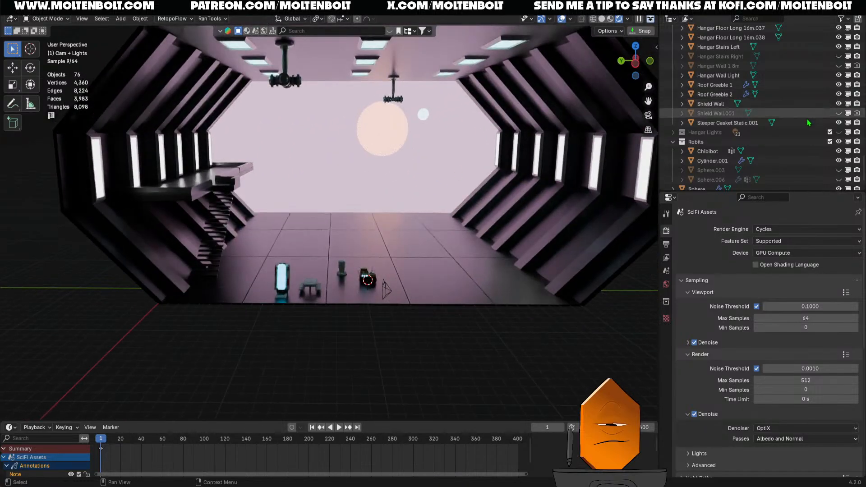
- Make the Hangar Lights collection visible and turn off the Extras overlay
click(839, 132)
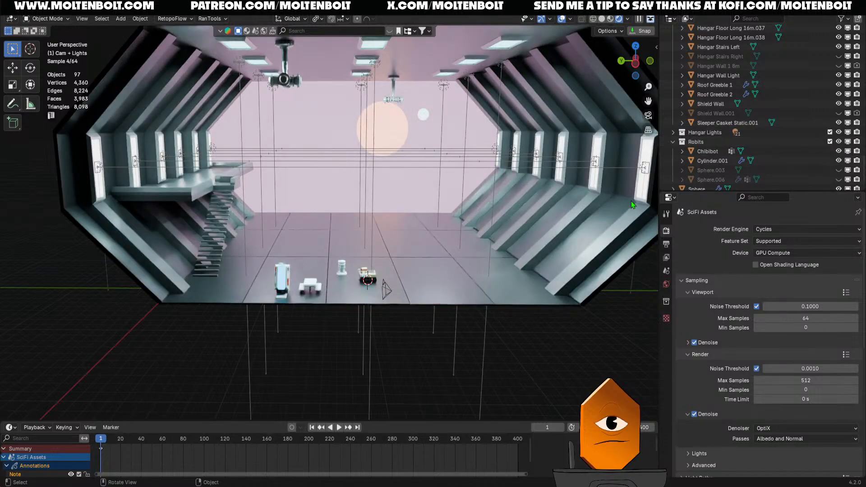
key(q)
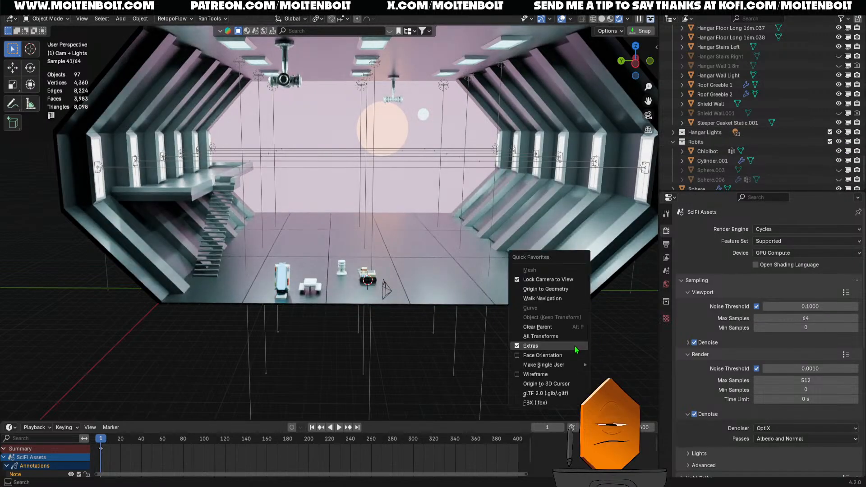
click(534, 348)
- Save the file and switch the viewport to Material Preview shading
middle_drag(572, 361, 552, 358)
key(ctrl+s)
key(z)
click(508, 379)
mouse_move(526, 321)
middle_down()
mouse_move(459, 340)
mouse_move(448, 323)
mouse_move(457, 314)
middle_up()
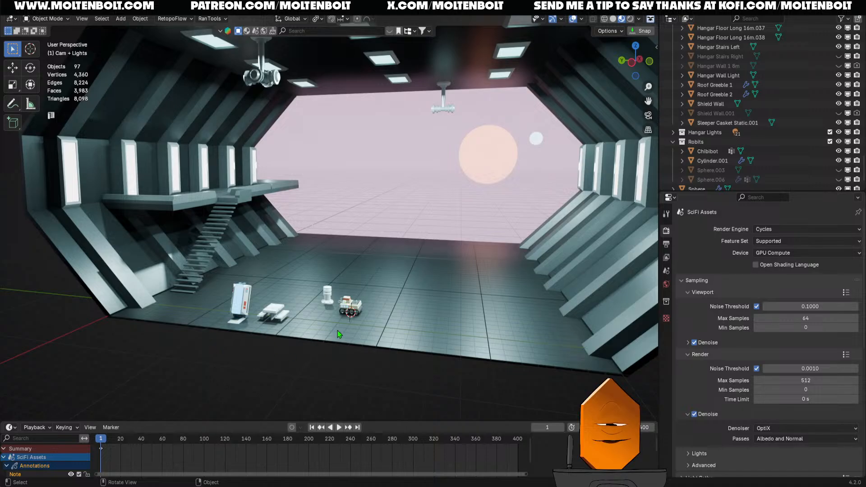
- Select the Chibibot on the hangar floor
ctrl+middle_drag(340, 334, 426, 359)
mouse_move(426, 358)
ctrl+middle_down()
mouse_move(429, 342)
mouse_move(486, 326)
mouse_move(417, 346)
ctrl+middle_up()
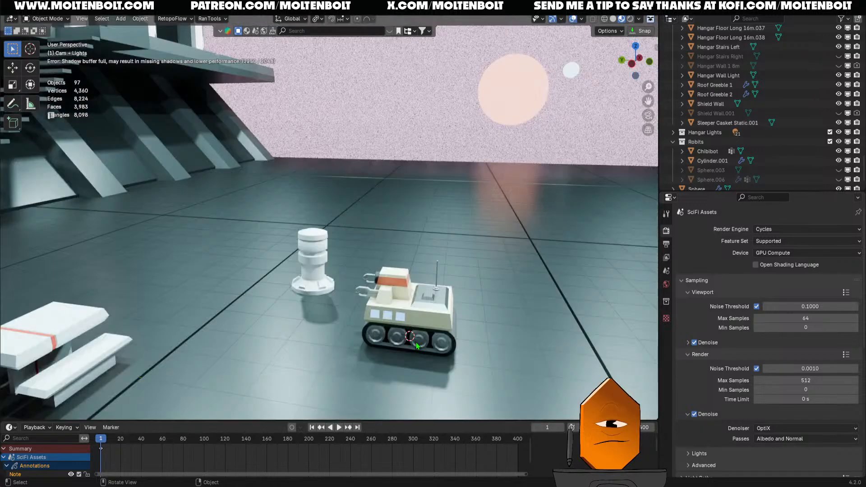
click(416, 346)
key(s)
key(z)
key(0)
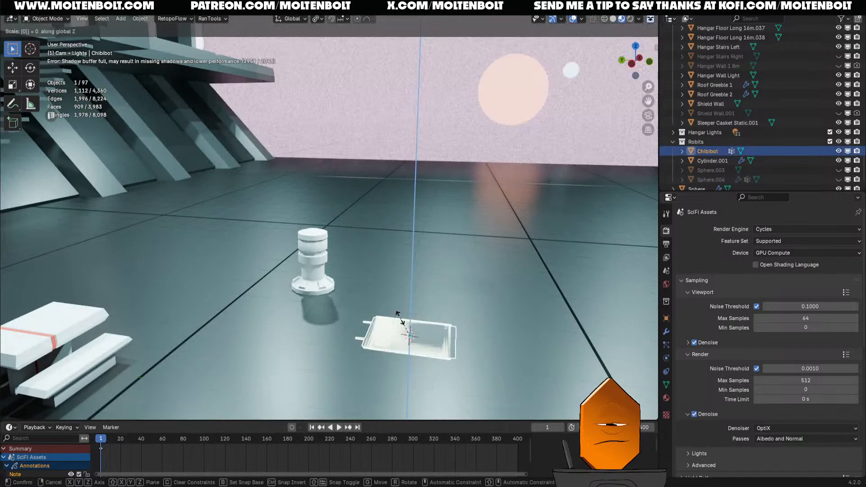
key(Escape)
- Rotate the Chibibot 90° around the Z axis
key(r)
key(z)
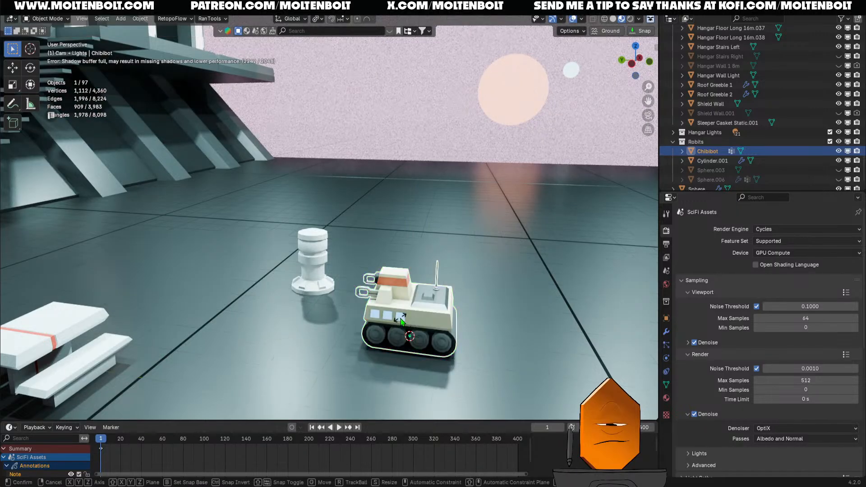
key(9)
key(0)
key(Return)
- Examine the white cylinder robot and the Chibibot together near the hangar floor's front edge
shift+middle_drag(403, 322, 260, 234)
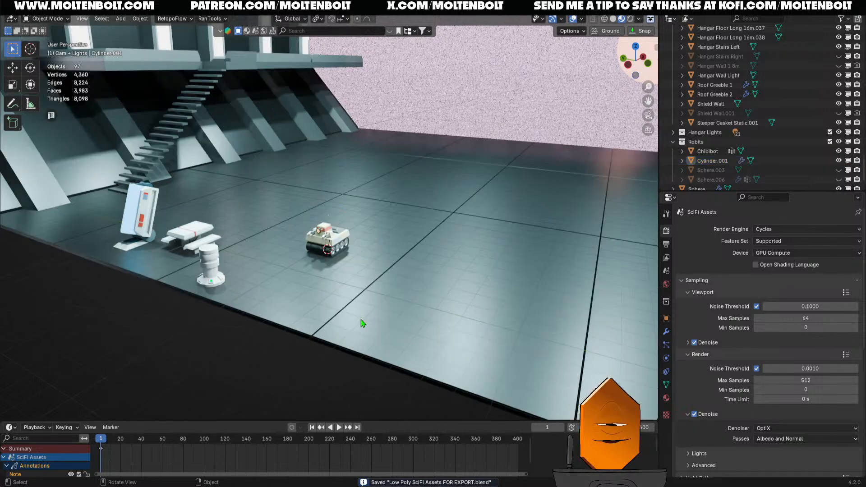
middle_drag(361, 323, 293, 314)
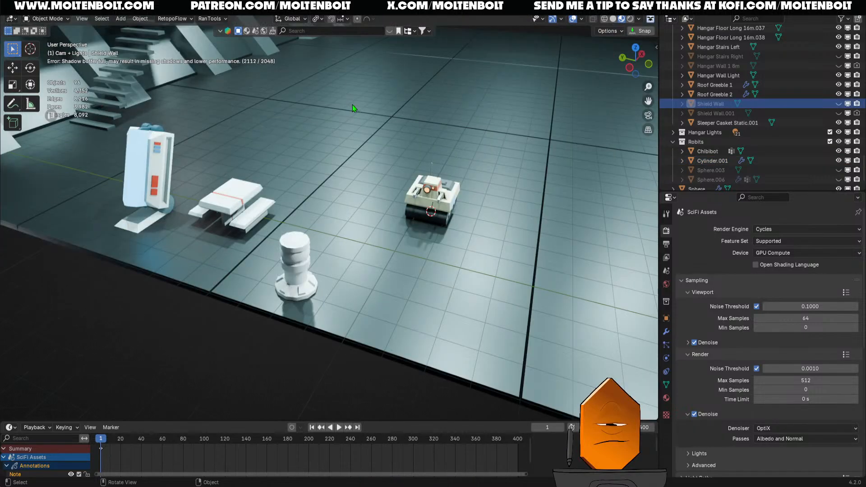
middle_drag(353, 104, 361, 270)
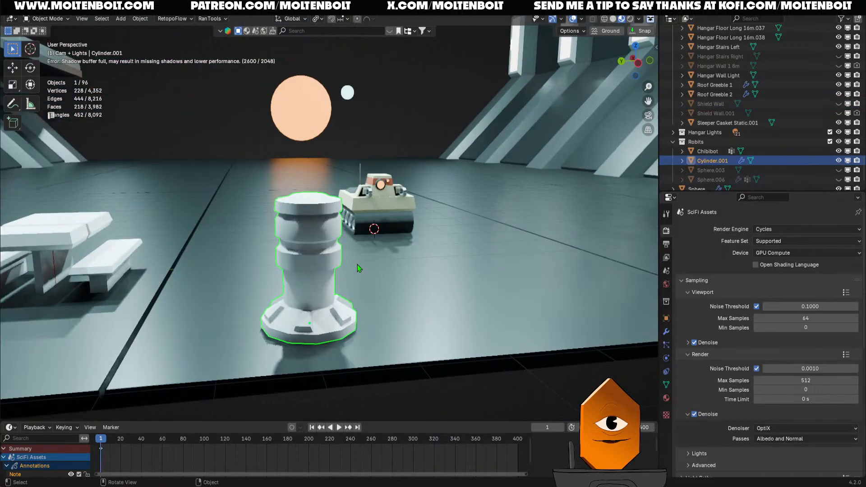
- Mark seams by angle on the white cylinder robot's mesh and unwrap its UVs
middle_drag(358, 268, 310, 298)
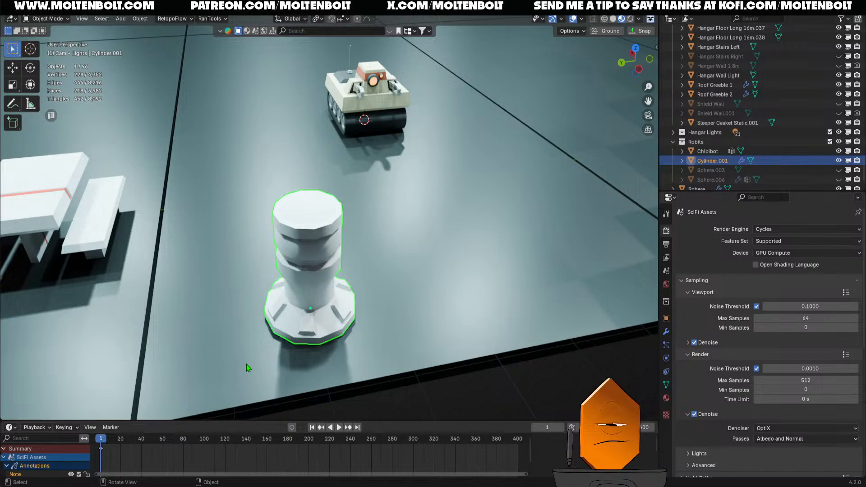
middle_drag(298, 306, 322, 287)
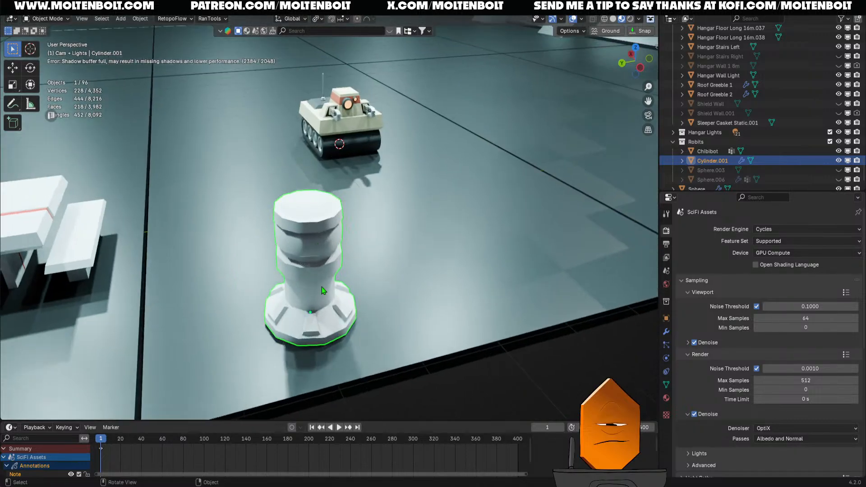
key(Tab)
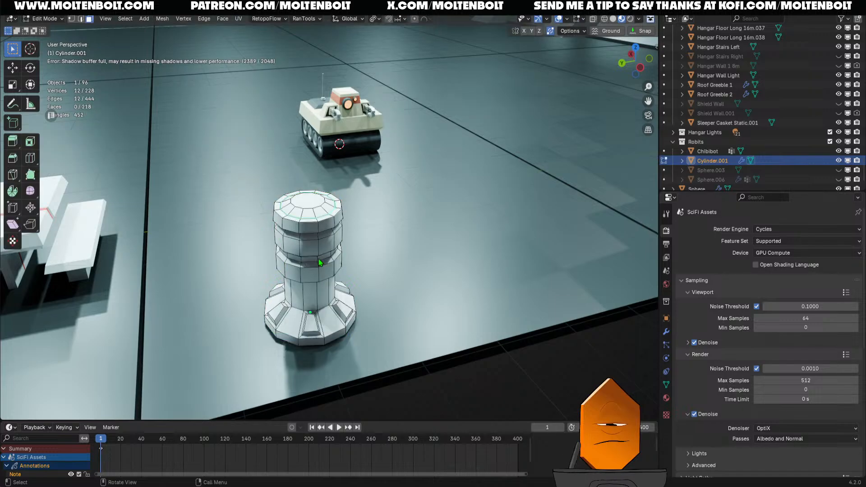
click(534, 373)
key(alt+u)
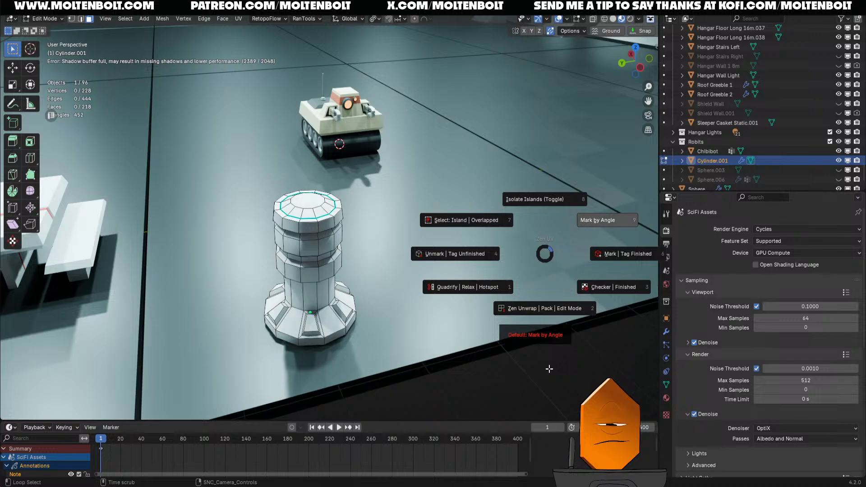
click(605, 216)
key(alt+u)
click(608, 269)
- Add the Atlas and Atlas Metallic materials to the cylinder robot
click(667, 398)
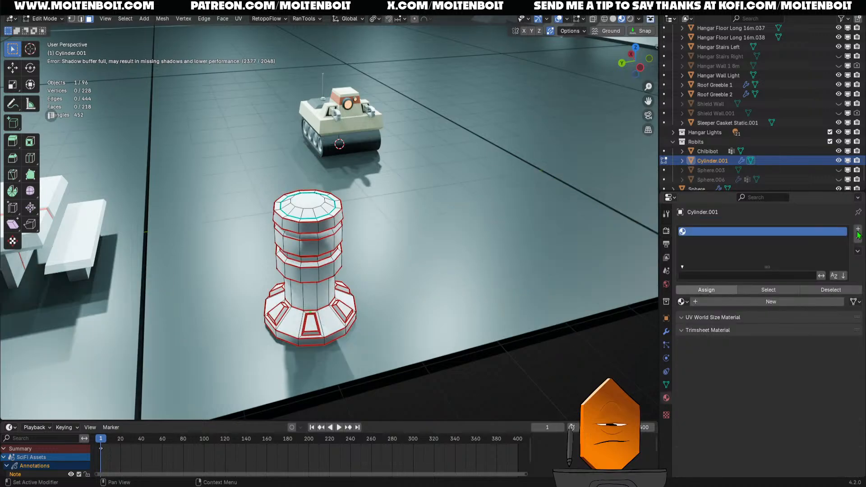
click(683, 302)
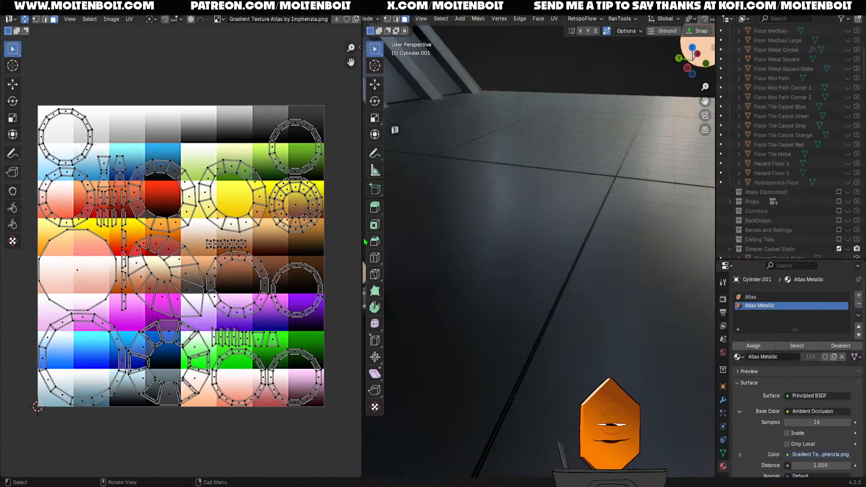
- Collapse all of the cylinder robot's UVs to a single point by scaling them to 0
key(a)
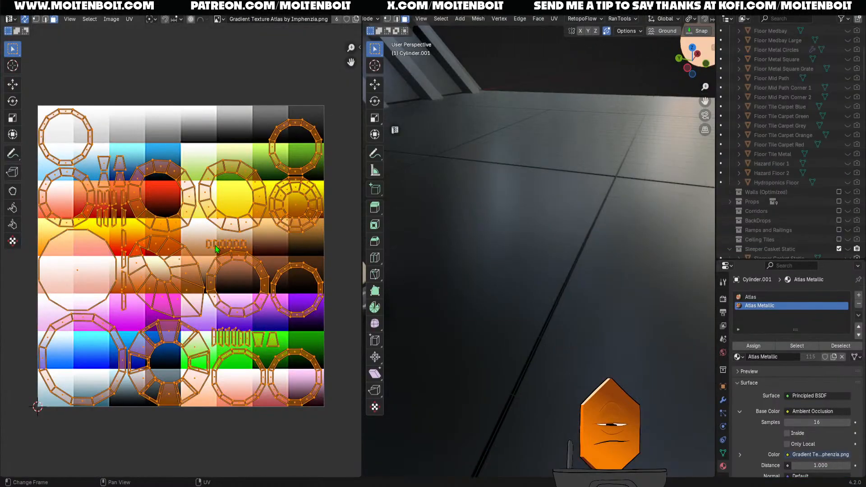
key(s)
key(0)
key(Escape)
key(s)
key(0)
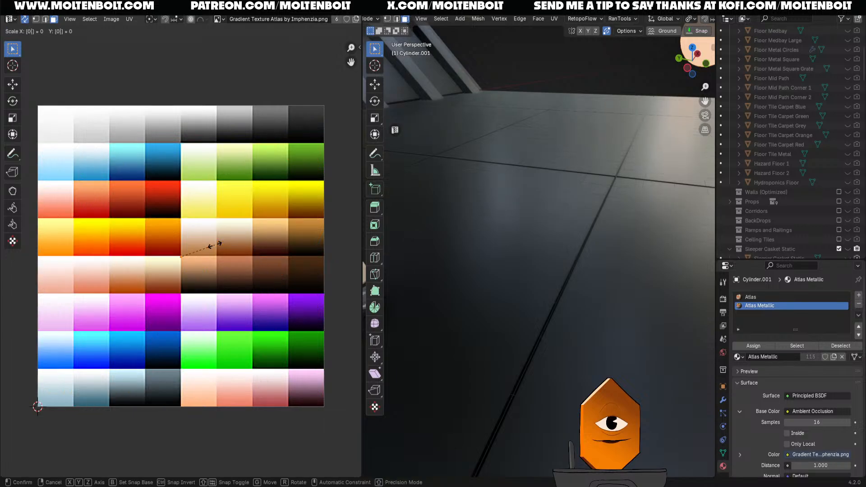
key(Return)
- Examine the cylinder robot's stacked bands and the raised panels around its base up close
scroll(555, 336, down, 3)
shift+middle_drag(555, 337, 506, 288)
scroll(548, 332, down, 4)
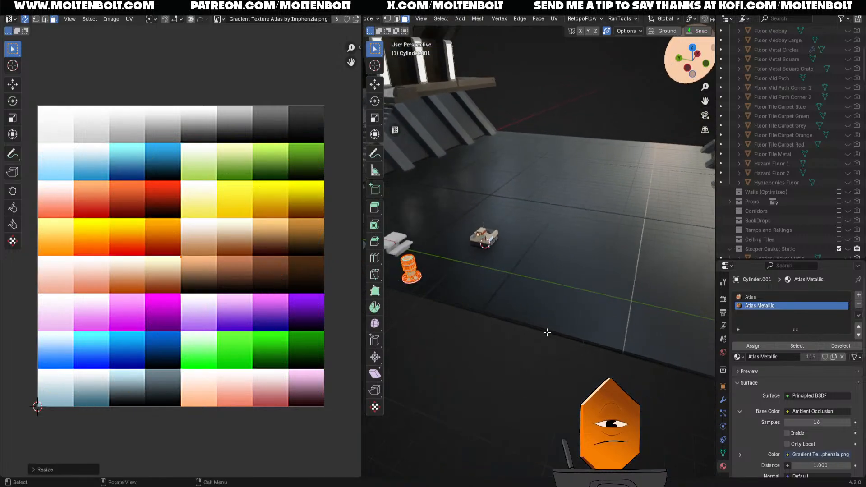
shift+middle_drag(411, 279, 489, 242)
scroll(489, 242, up, 4)
shift+middle_drag(420, 210, 519, 289)
scroll(520, 289, up, 2)
scroll(520, 289, up, 4)
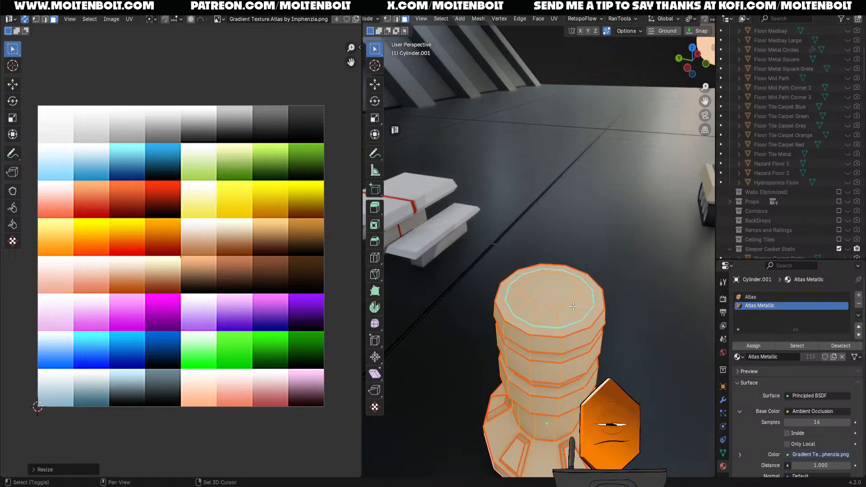
shift+middle_drag(528, 451, 519, 337)
scroll(519, 337, down, 3)
click(519, 337)
ctrl+middle_drag(559, 397, 562, 367)
middle_drag(562, 368, 573, 356)
click(518, 314)
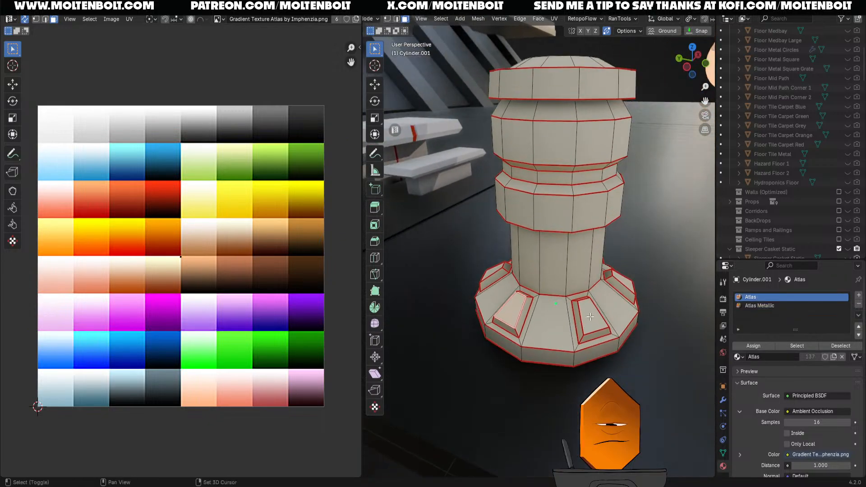
shift+click(599, 322)
middle_drag(599, 322, 631, 312)
click(593, 375)
middle_drag(593, 376, 555, 325)
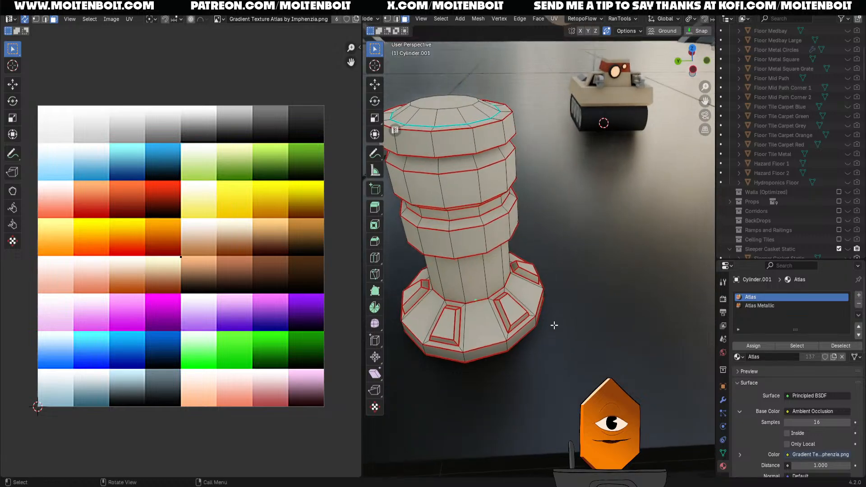
- Select the cylinder robot's three wide bands with their adjoining sloped faces and assign them the Atlas Metallic material
alt+click(503, 135)
alt+click(514, 183)
middle_drag(522, 206, 519, 230)
alt+click(517, 229)
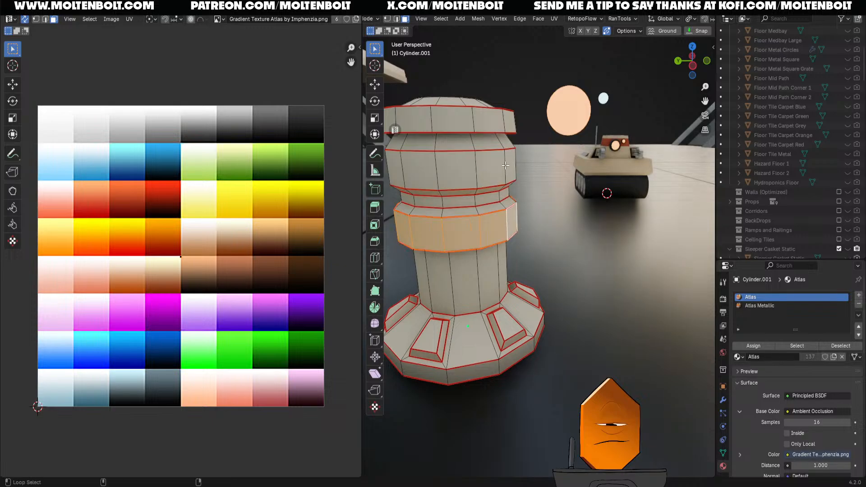
alt+shift+click(516, 182)
alt+shift+click(516, 134)
key(ctrl+KP_Add)
middle_drag(516, 139, 528, 216)
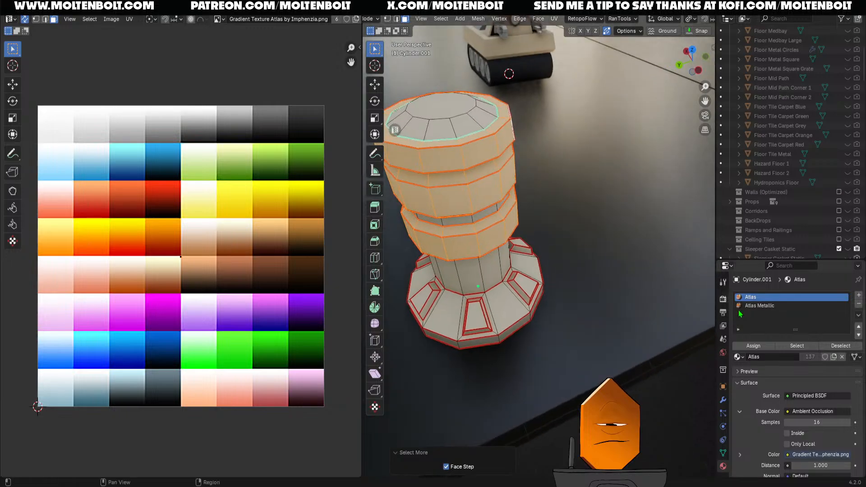
click(764, 305)
click(753, 345)
key(a)
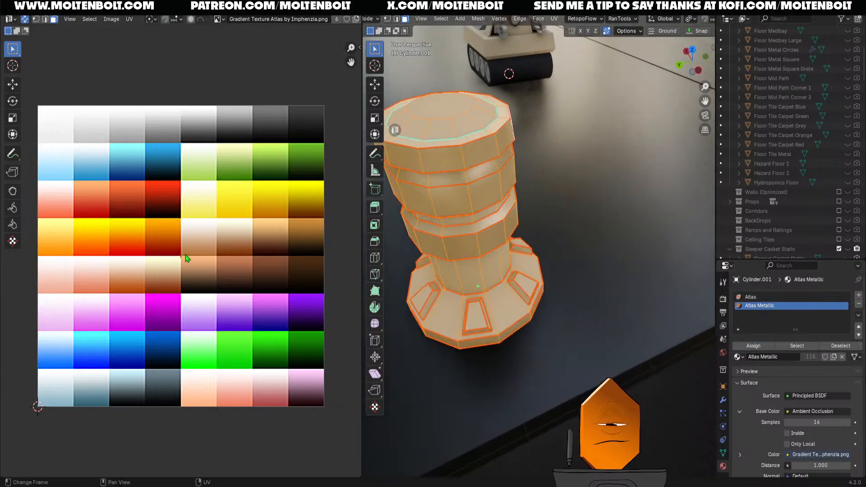
key(g)
click(188, 116)
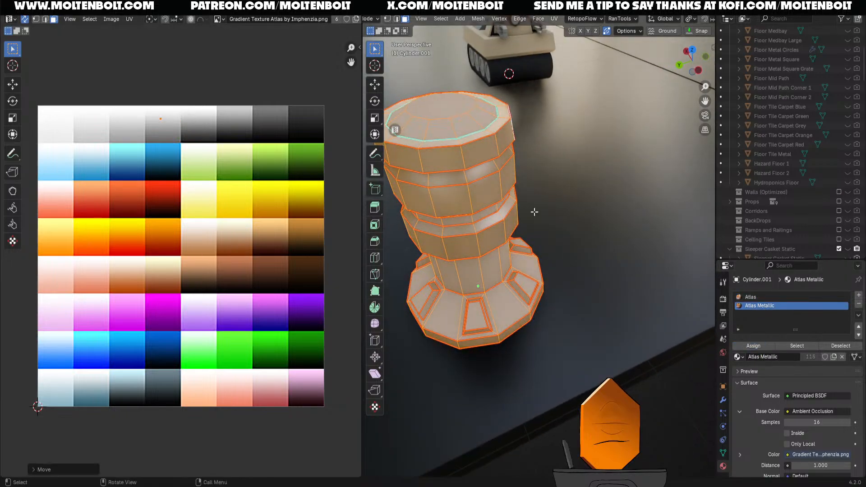
key(alt+a)
key(a)
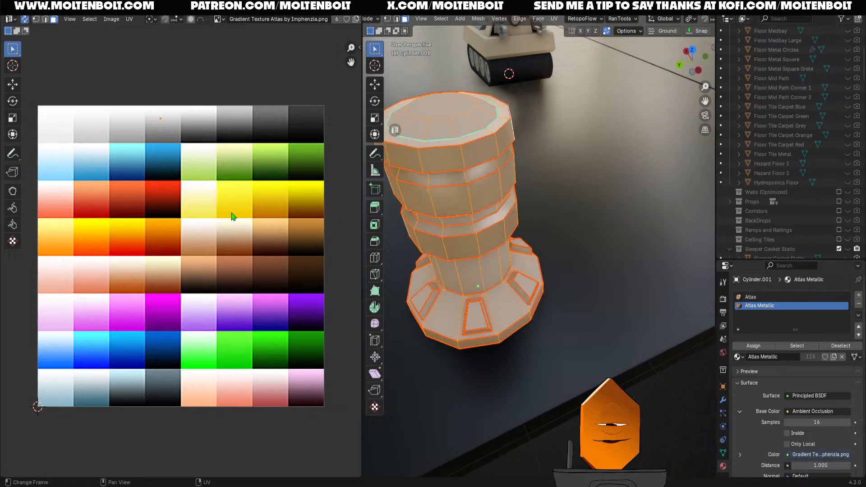
key(ctrl+z)
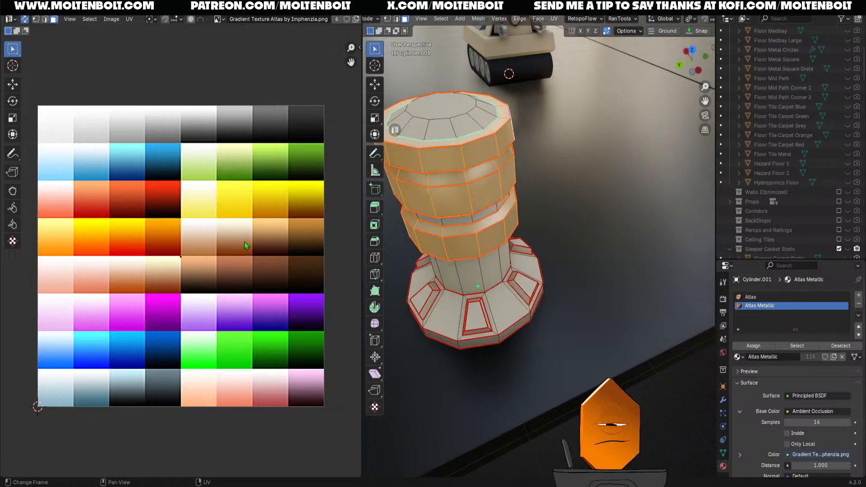
- Move the metallic bands' UVs onto a light grey swatch and the remaining faces' UVs onto a cream swatch
key(g)
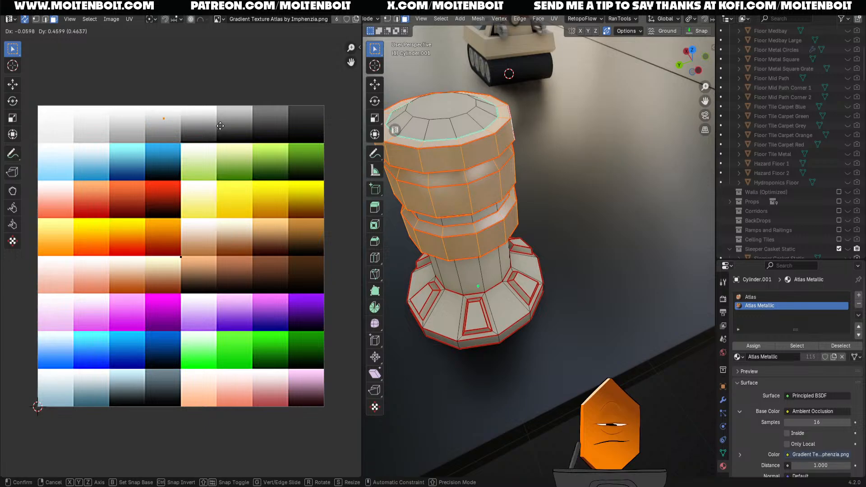
click(220, 125)
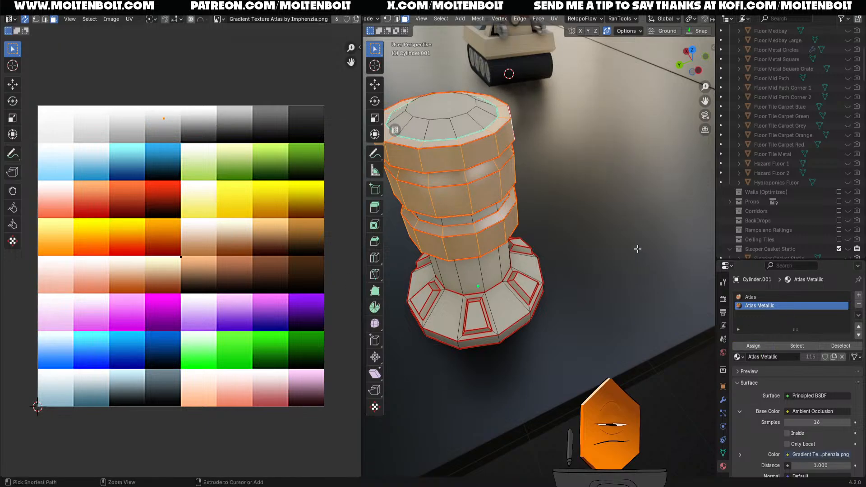
key(ctrl+i)
middle_drag(597, 181, 603, 152)
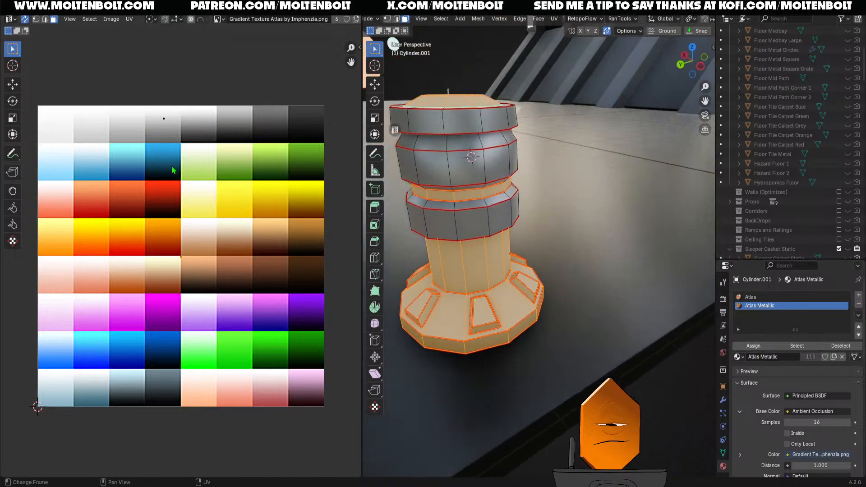
key(g)
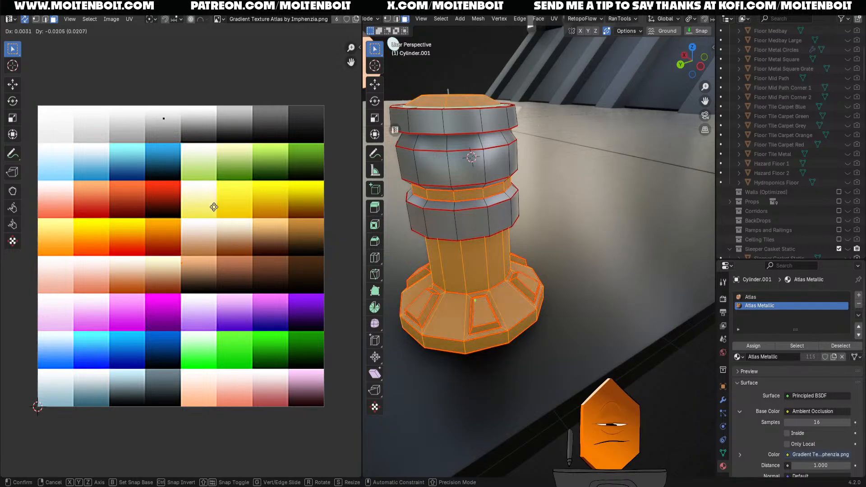
click(213, 206)
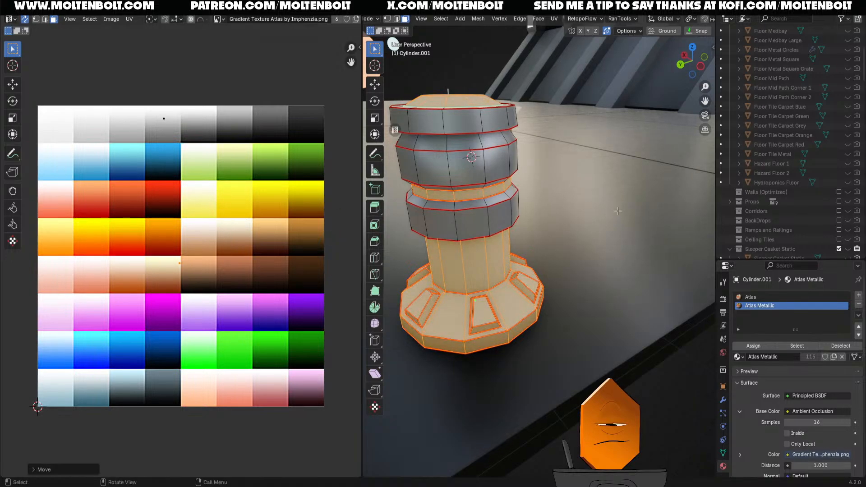
- Colour the sloped face ring on the cylinder robot's top orange-red by moving its UVs onto that atlas swatch
key(Tab)
middle_drag(585, 210, 538, 303)
scroll(509, 266, down, 4)
key(Tab)
click(535, 306)
alt+click(559, 322)
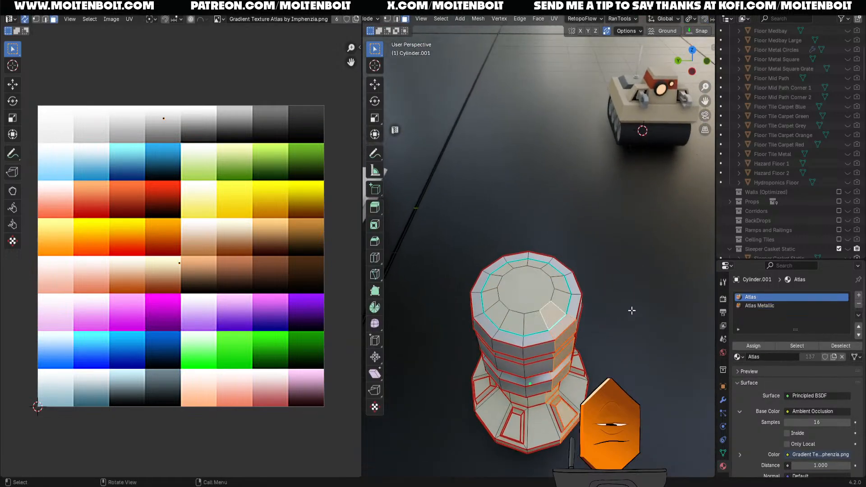
key(alt+a)
alt+click(563, 313)
key(g)
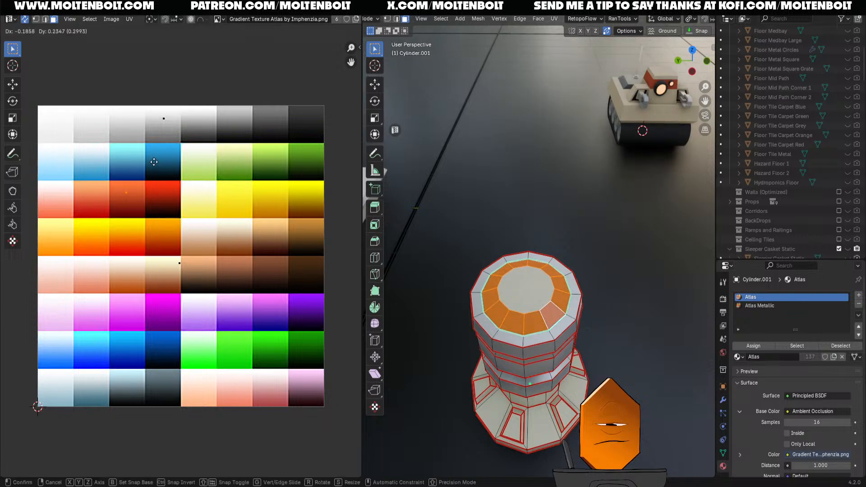
click(153, 161)
middle_drag(575, 287, 563, 336)
key(Tab)
middle_drag(563, 337, 561, 318)
ctrl+middle_drag(561, 318, 558, 273)
- Colour the sloped ring below the top band cream on the atlas and assign it the Atlas material
key(Tab)
middle_drag(577, 352, 584, 344)
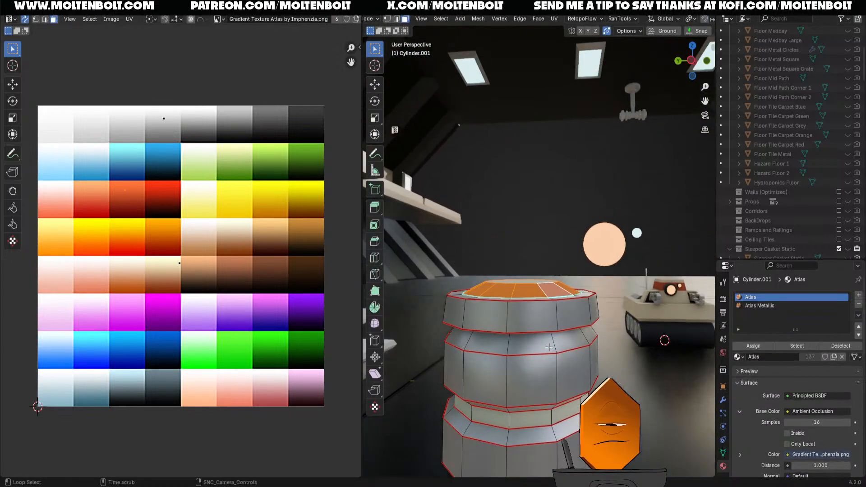
alt+click(573, 351)
click(571, 347)
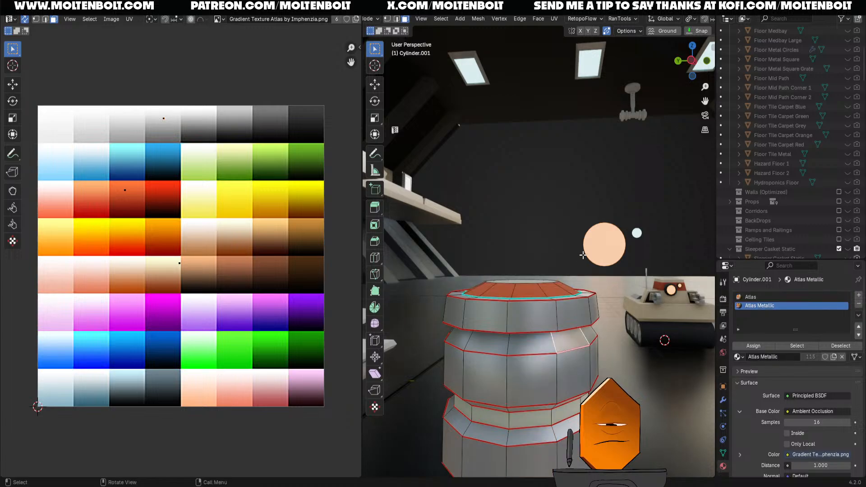
key(alt+a)
alt+click(584, 339)
key(g)
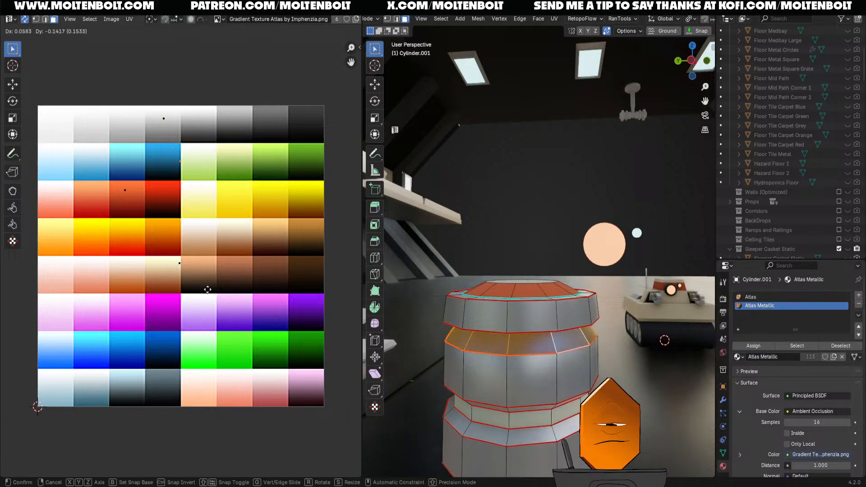
click(209, 391)
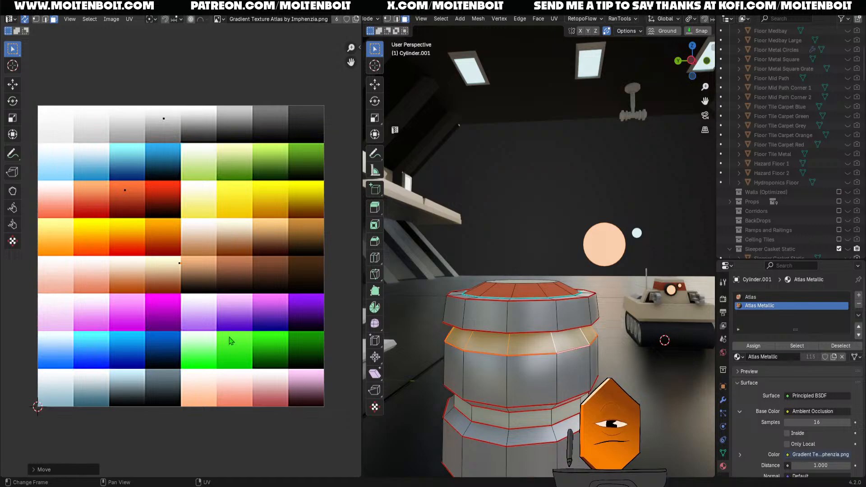
click(751, 297)
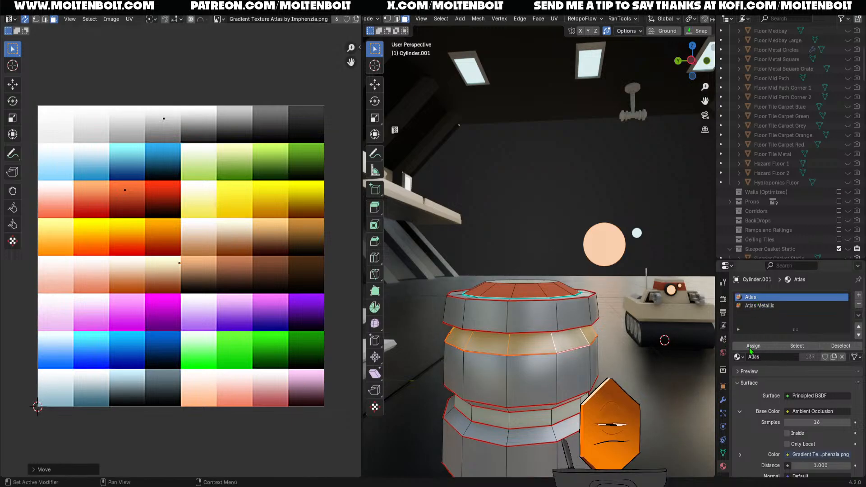
click(753, 346)
key(Tab)
middle_drag(541, 325, 511, 338)
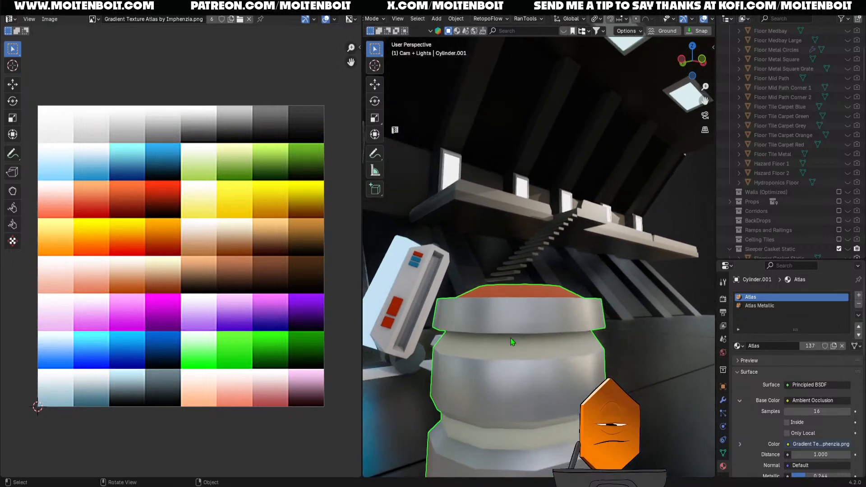
- Bevel the edge loop along the second band's upper rim with one segment and select the resulting narrow strip
key(Tab)
alt+click(549, 360)
click(546, 359)
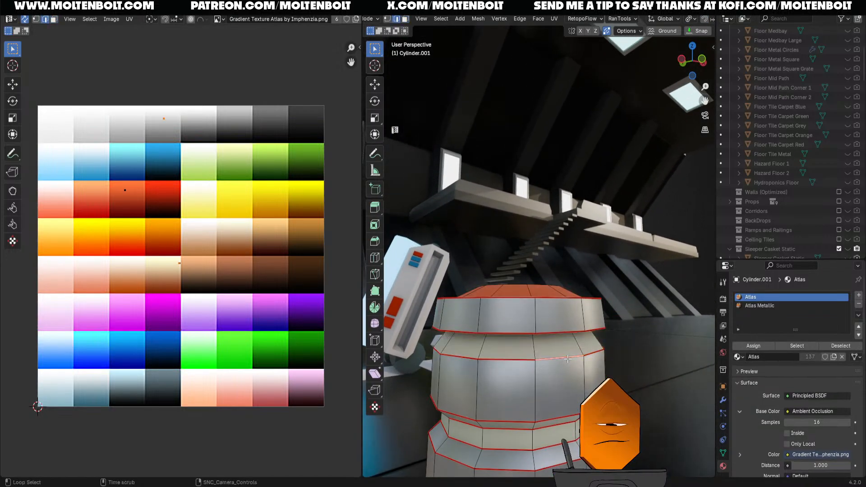
alt+click(549, 360)
key(ctrl+b)
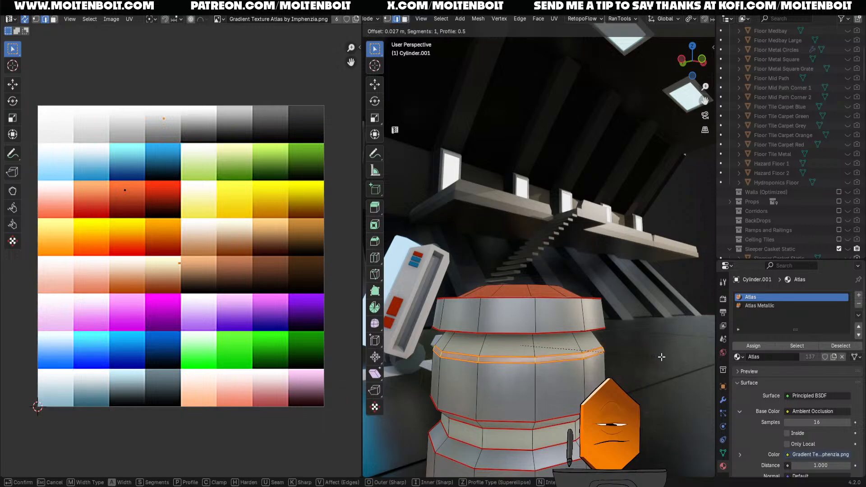
click(608, 362)
key(alt+a)
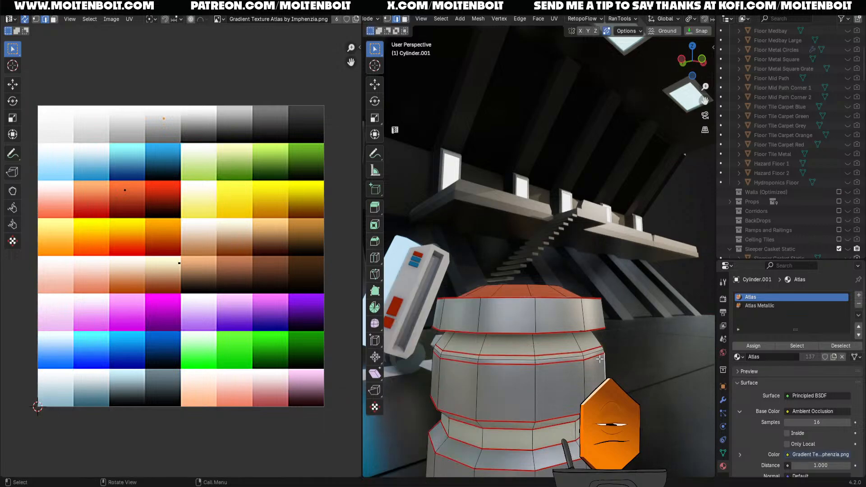
alt+click(603, 351)
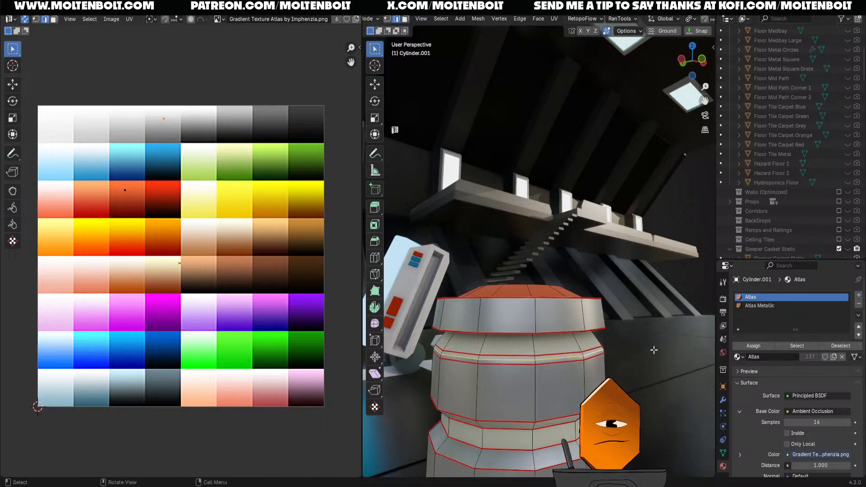
- Scale the narrow strip on the cylinder robot's second band and leave mesh editing
key(s)
click(668, 345)
key(Tab)
scroll(541, 331, down, 5)
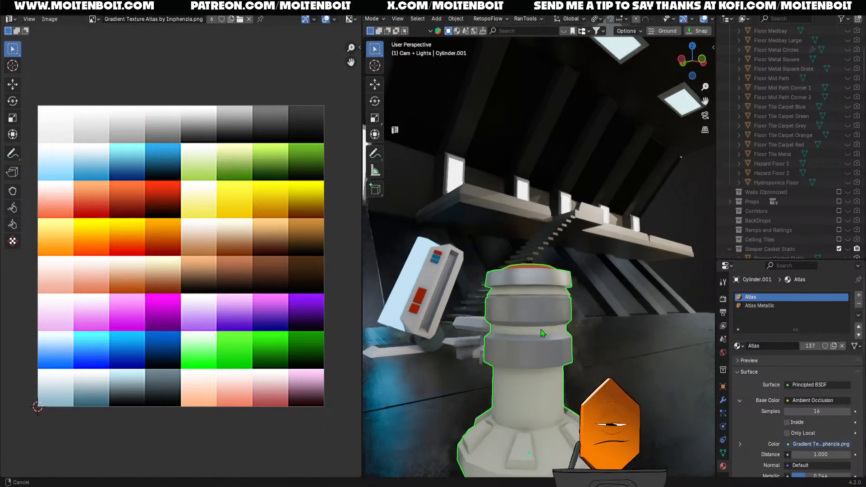
middle_drag(541, 330, 605, 362)
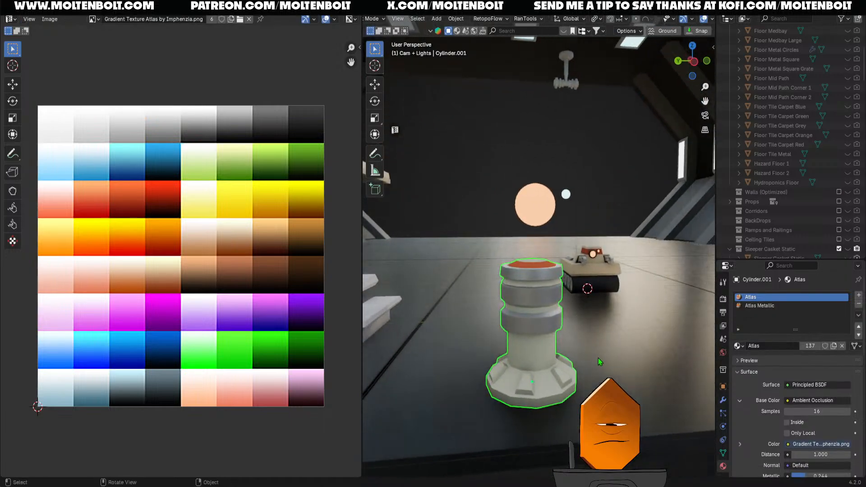
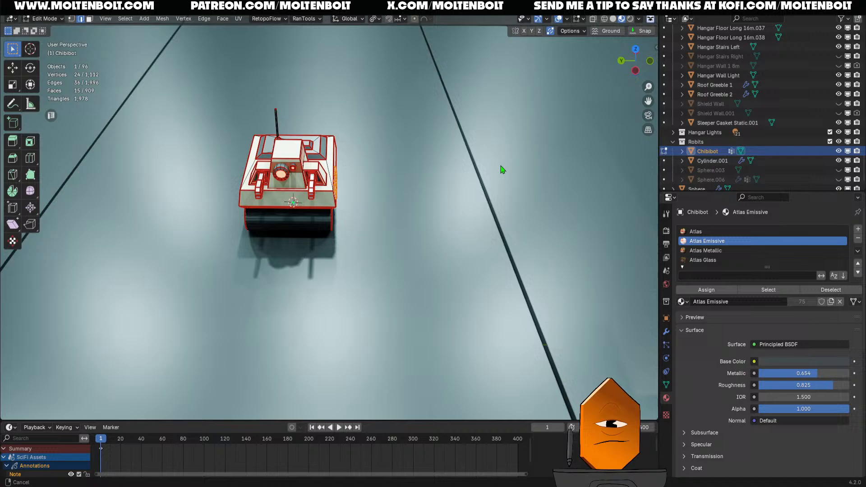
- Add two evenly spaced loop cuts across the width of the Chibibot's dark front roller without sliding them
middle_drag(502, 169, 473, 213)
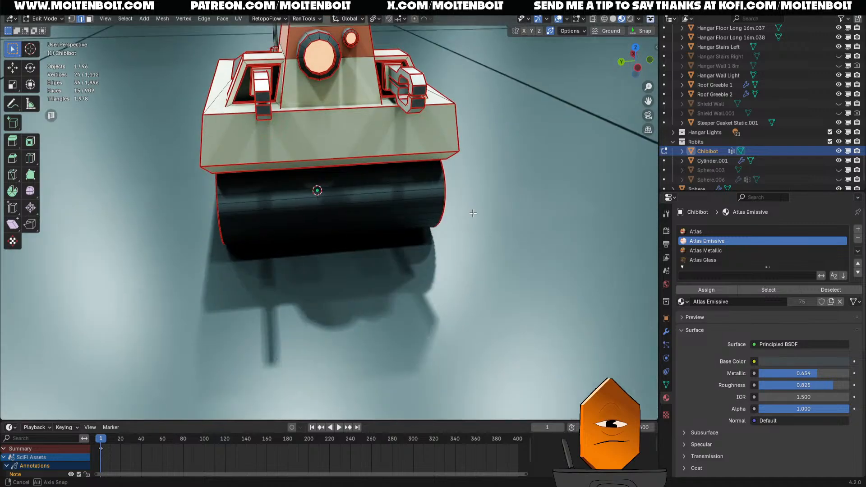
middle_drag(337, 184, 390, 182)
key(l)
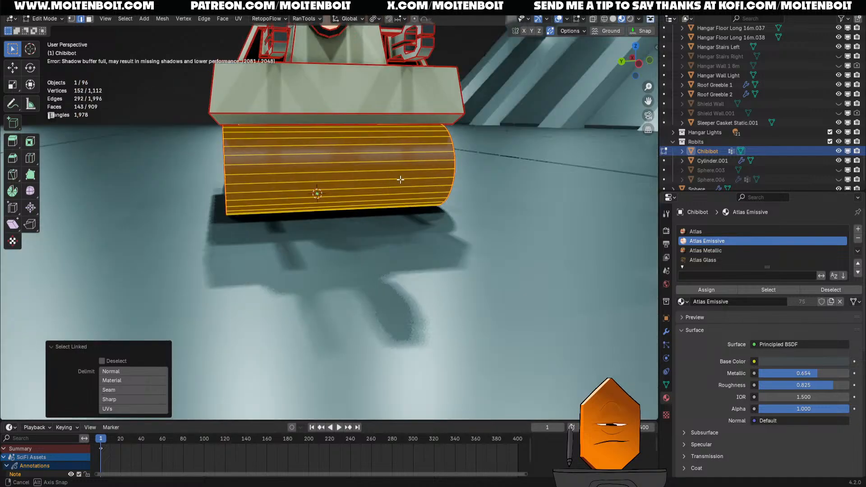
key(ctrl+r)
scroll(333, 174, up, 1)
click(333, 174)
right_click(333, 174)
middle_drag(337, 169, 333, 173)
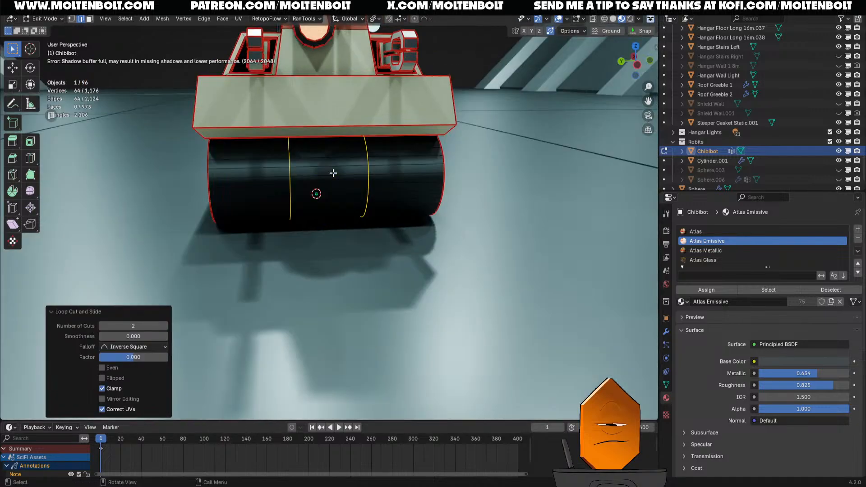
- Select the middle face strip of the Chibibot's front roller and move its UVs onto the cream atlas swatch
click(389, 246)
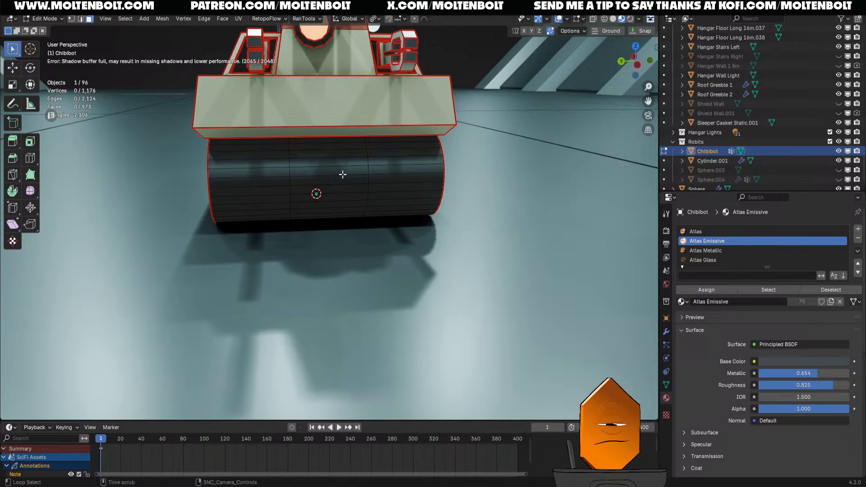
alt+click(343, 176)
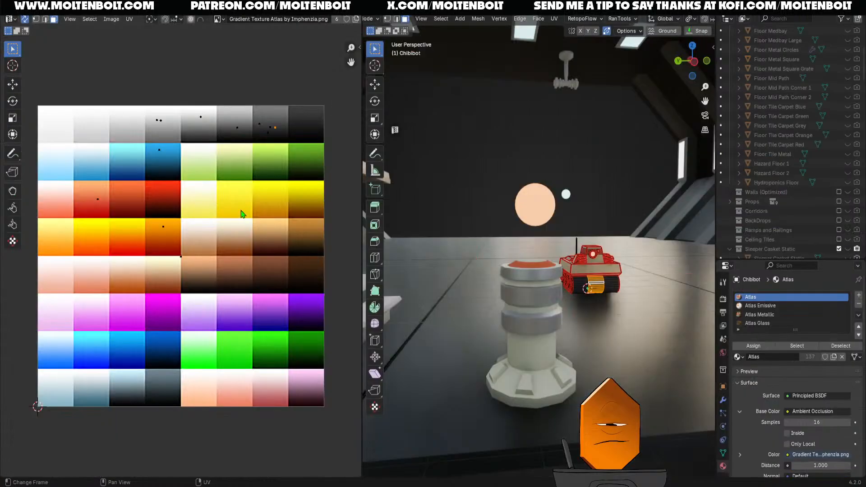
key(g)
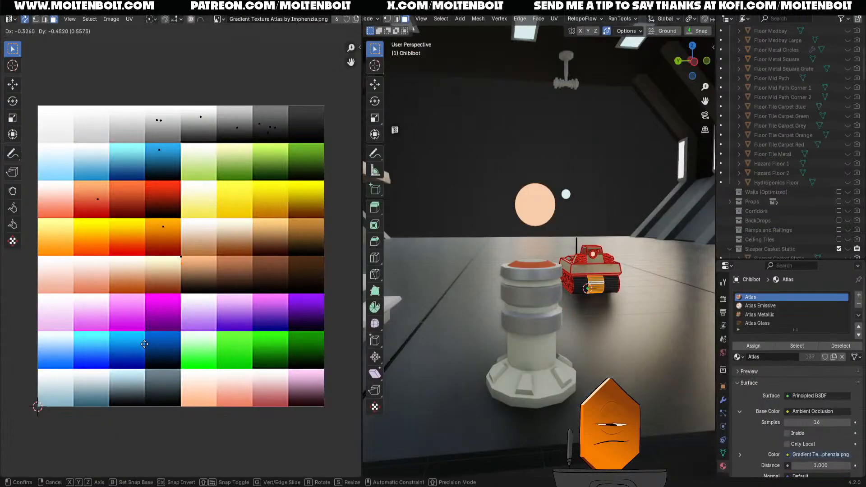
click(143, 339)
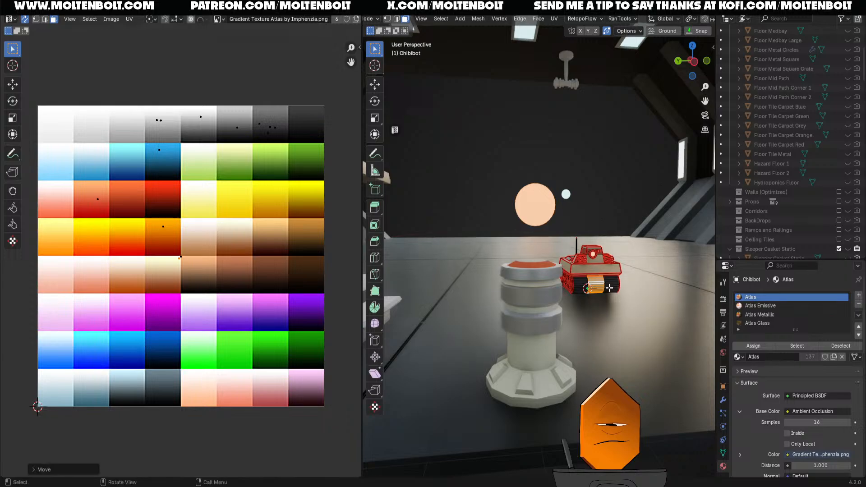
- Hide the viewport overlays to check the Chibibot's coloured stripe, then leave mesh editing and save the file
key(shift+alt+z)
shift+middle_drag(615, 228, 585, 258)
scroll(580, 219, up, 3)
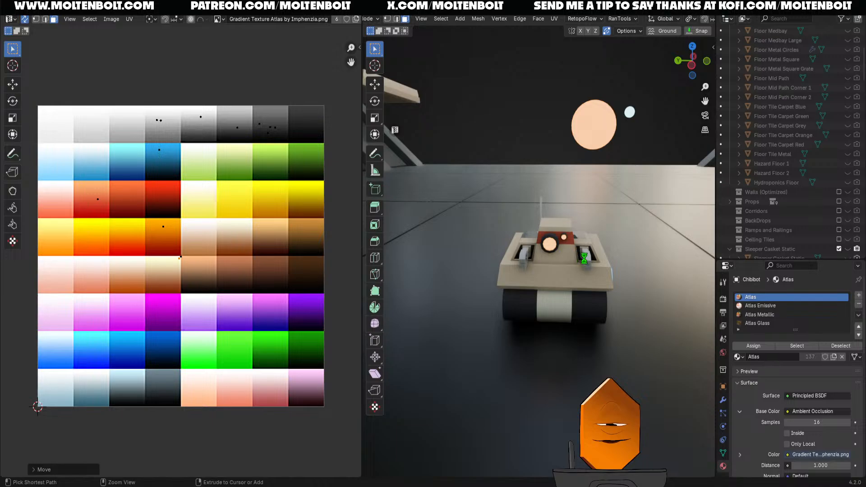
key(ctrl+s)
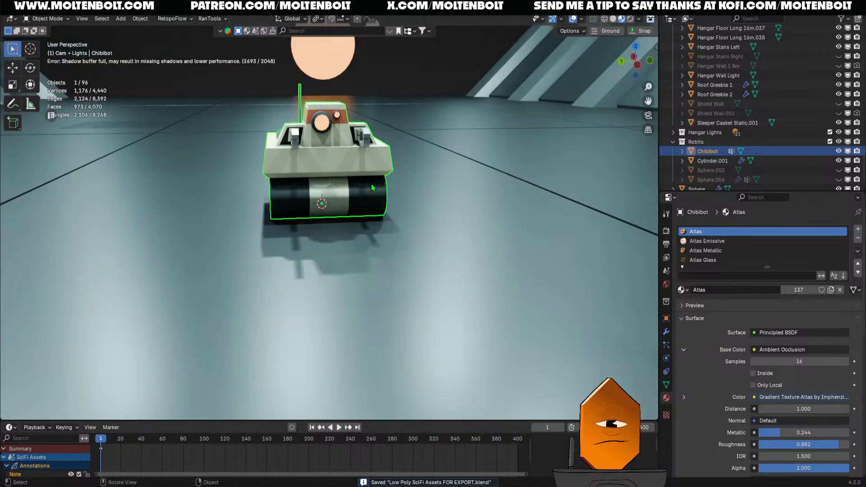
key(Tab)
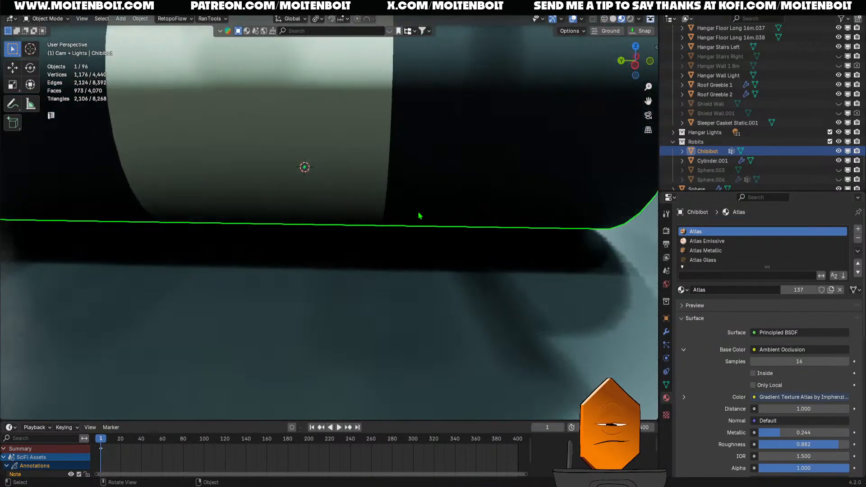
- Select the cylinder robot in the hangar and frame it in the view
middle_drag(388, 205, 163, 238)
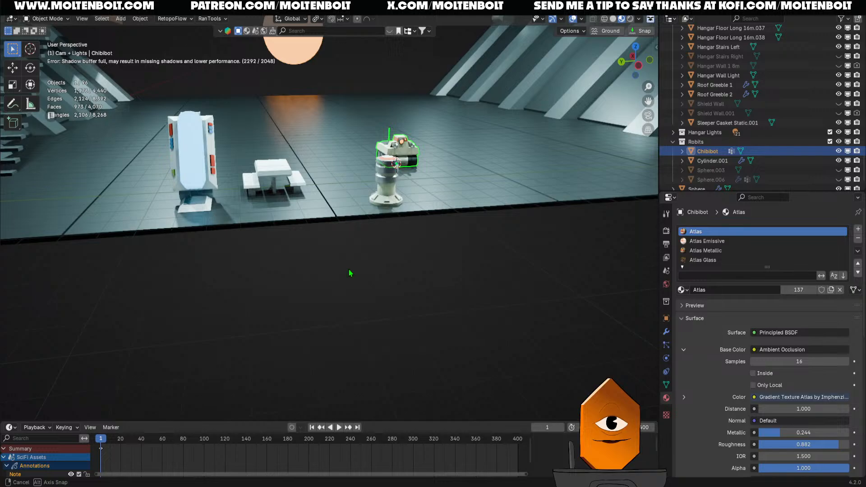
middle_drag(350, 274, 315, 271)
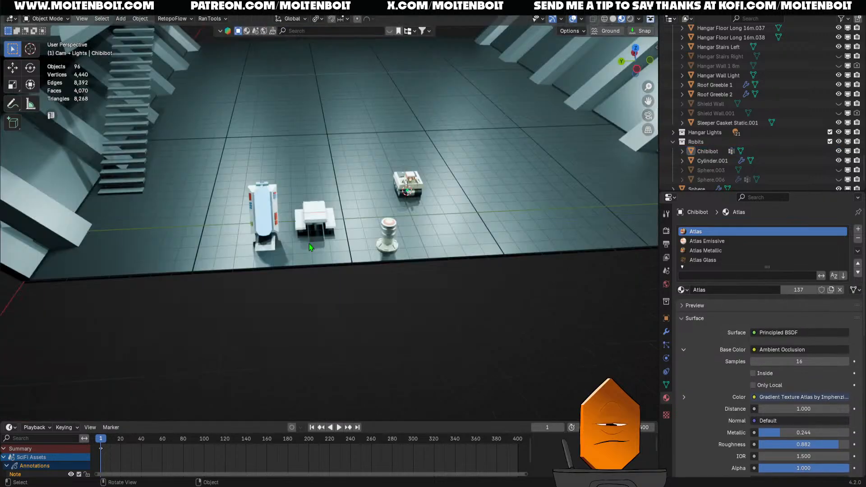
click(389, 241)
key(KP_Decimal)
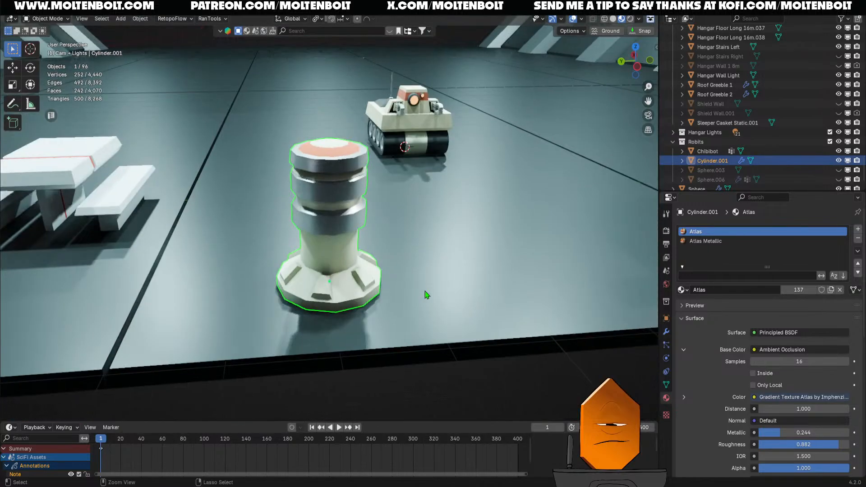
- Set the Cycles viewport max samples to 32
ctrl+middle_drag(417, 197, 407, 243)
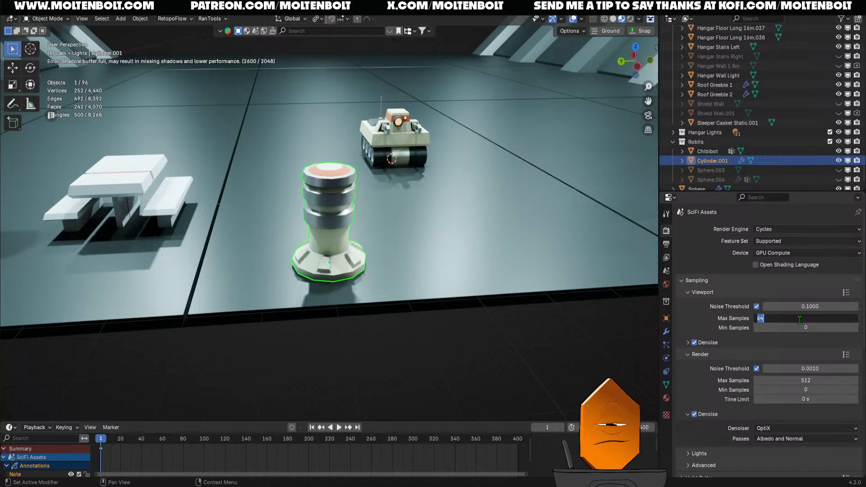
text(32)
key(Return)
- Switch the render engine to EEVEE and save the file
scroll(767, 321, down, 3)
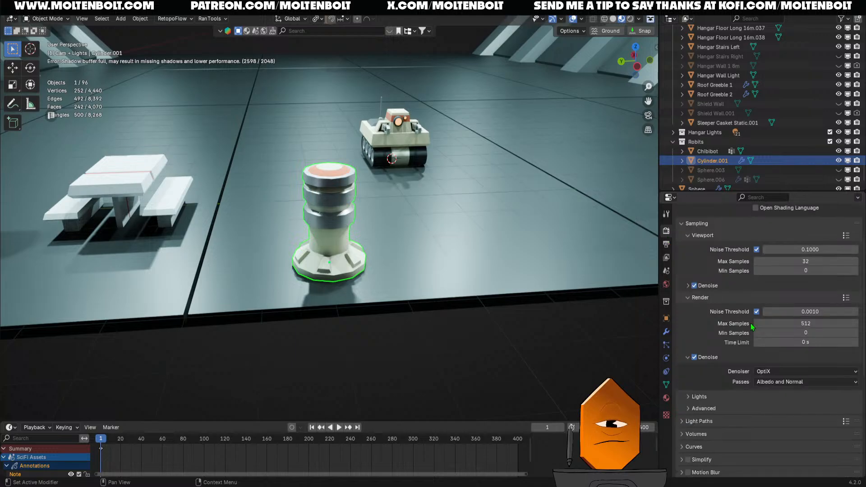
scroll(733, 311, up, 2)
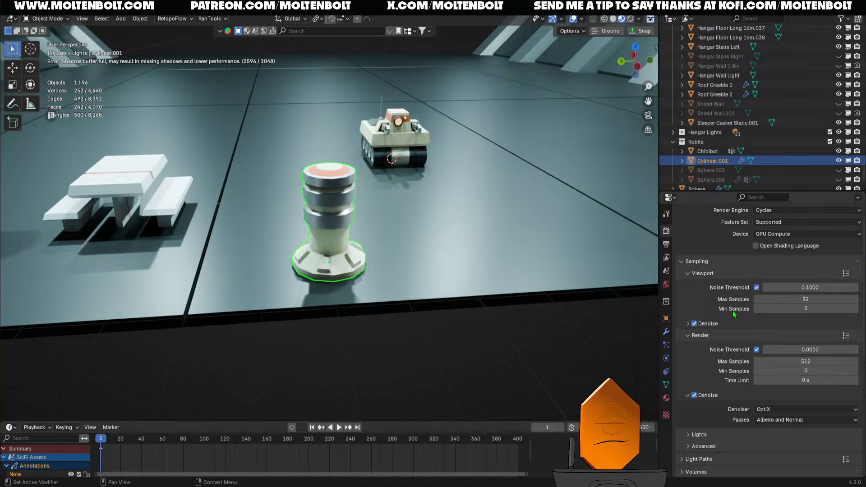
click(768, 211)
click(770, 222)
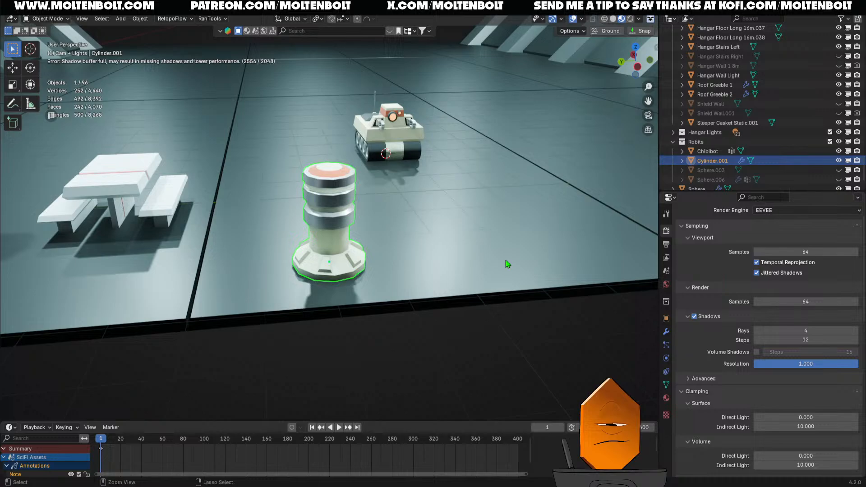
key(ctrl+s)
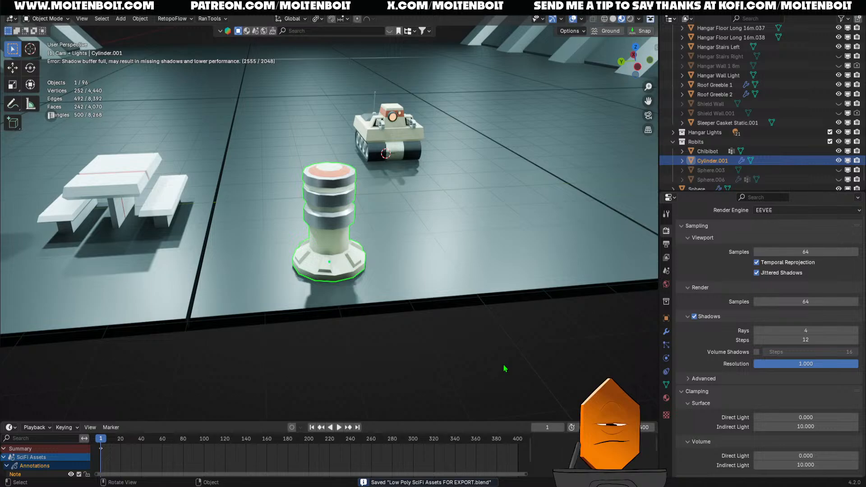
- Examine the Chibibot and the cylinder robot from several angles in the lit hangar
middle_drag(450, 243, 424, 277)
click(457, 96)
key(KP_Decimal)
middle_drag(457, 97, 410, 157)
scroll(438, 142, down, 4)
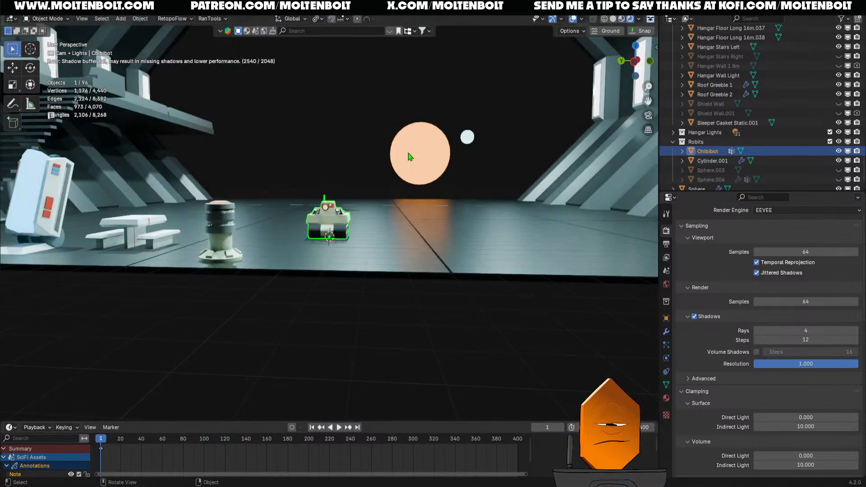
middle_drag(404, 209, 364, 300)
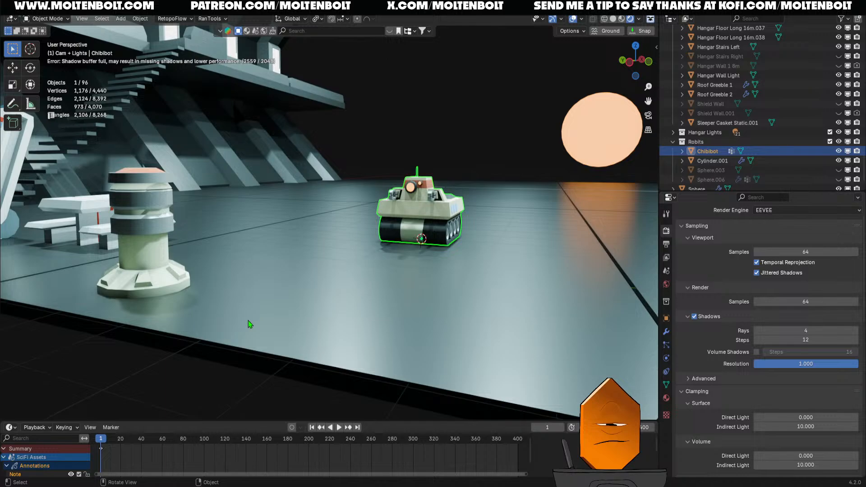
click(141, 266)
shift+middle_drag(141, 335, 215, 310)
scroll(242, 260, up, 3)
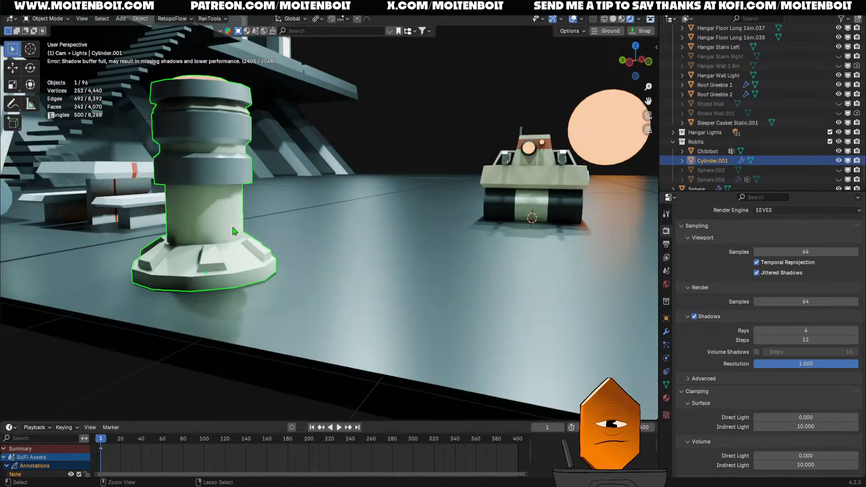
middle_drag(233, 231, 255, 257)
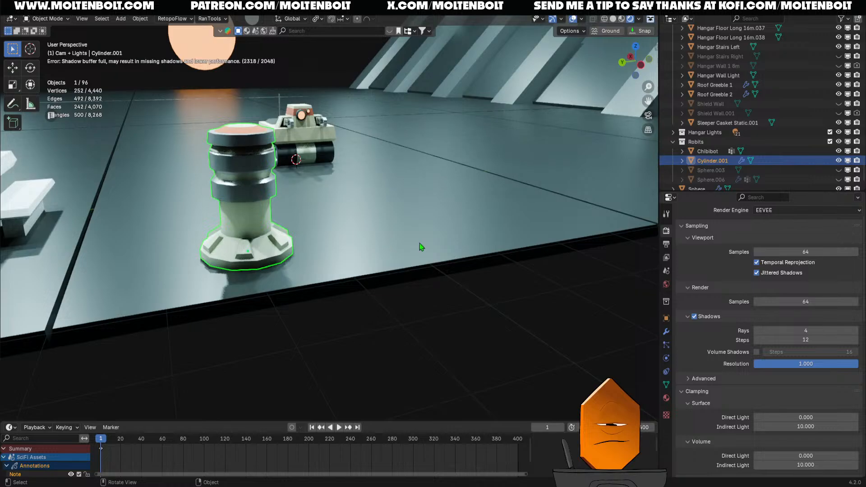
middle_drag(420, 243, 372, 246)
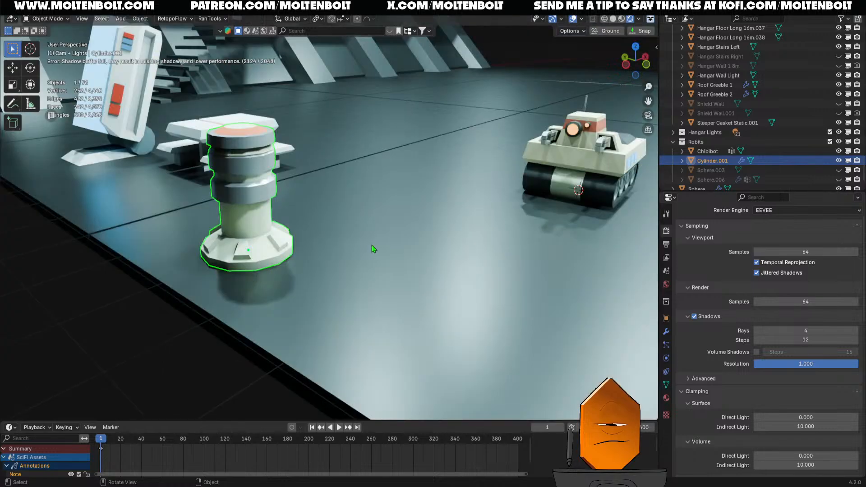
- Select the face ring around the cylinder robot's lower shaft in mesh editing and switch to the UV workspace
shift+middle_drag(242, 205, 337, 230)
scroll(337, 229, up, 1)
key(Tab)
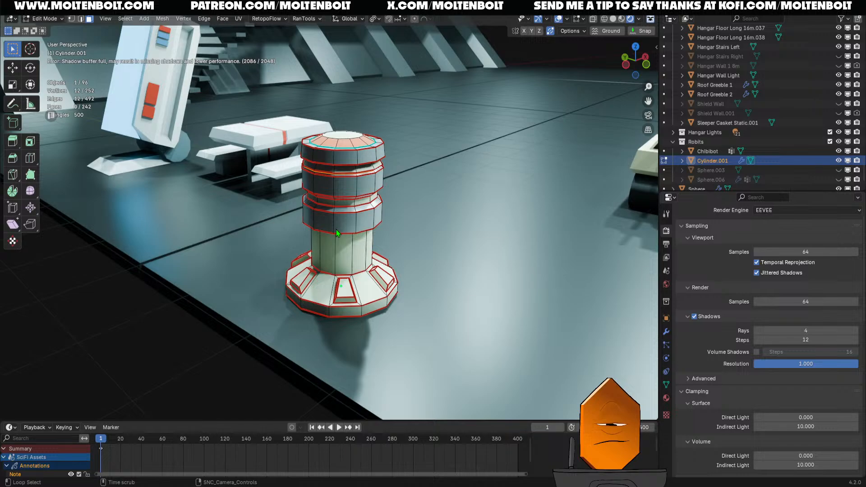
alt+click(337, 229)
key(ctrl+Page_Down)
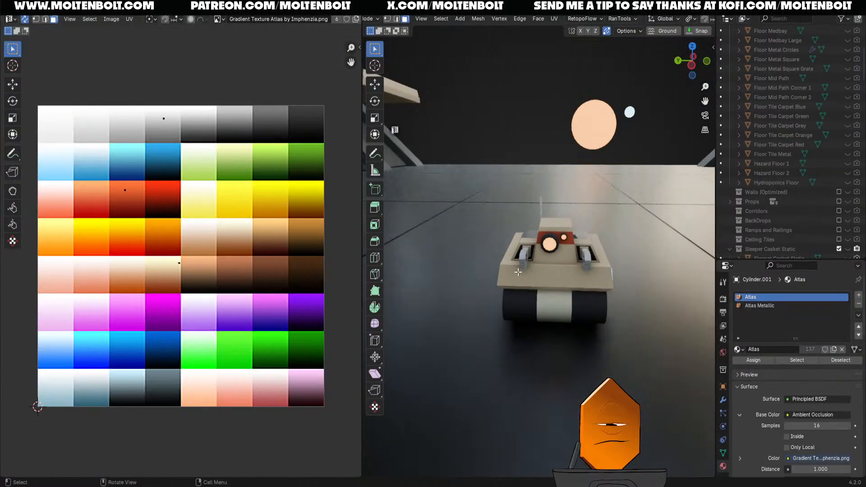
- Isolate the cylinder robot in local view and move the lower shaft's UVs onto the orange atlas swatch
key(KP_Divide)
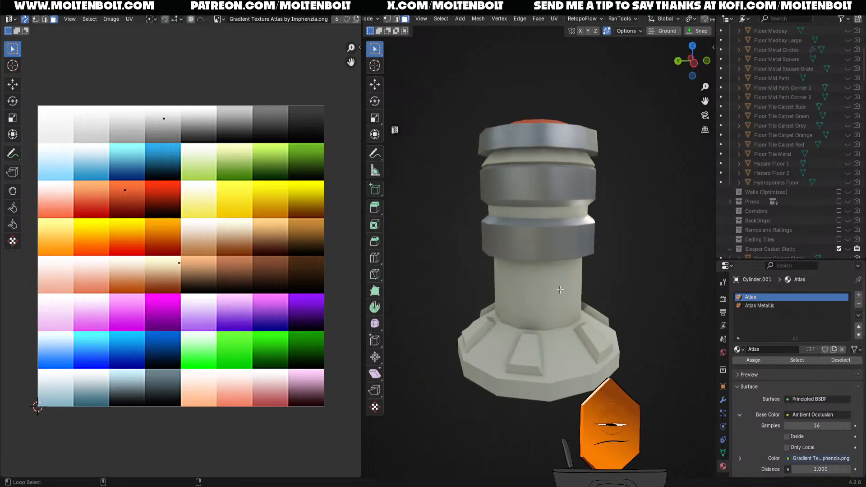
key(Tab)
middle_drag(609, 296, 533, 288)
key(g)
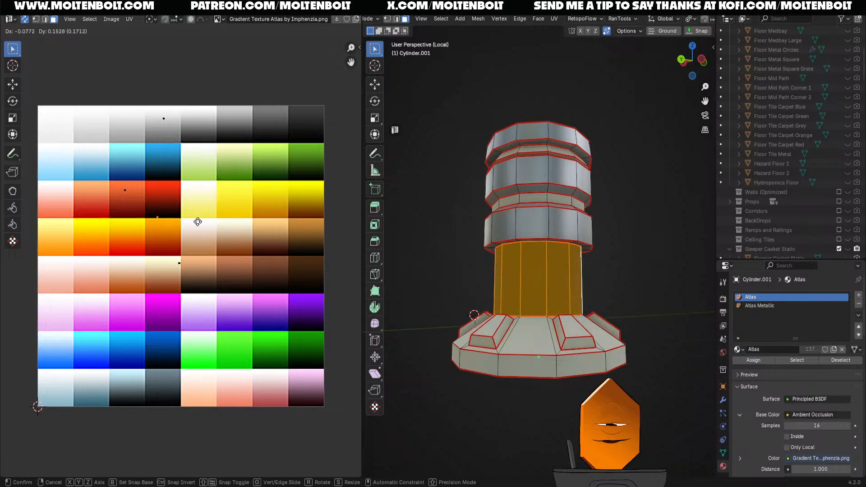
click(211, 232)
key(s)
click(4, 158)
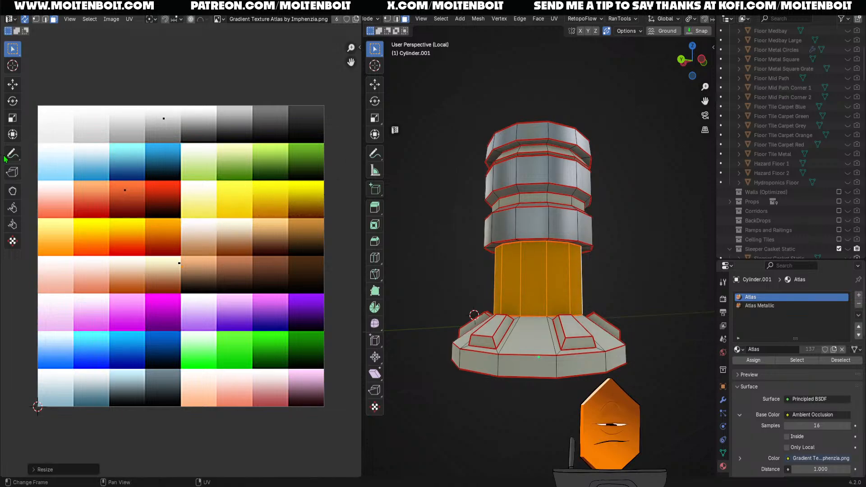
key(ctrl+z)
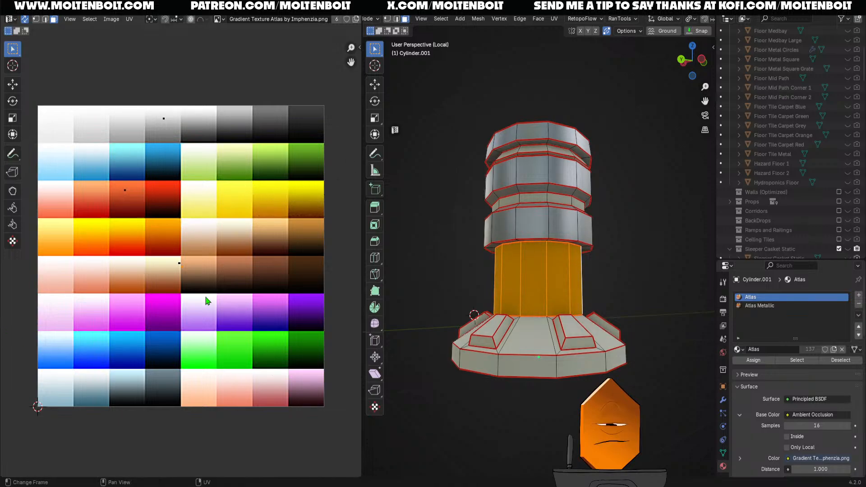
- Scale the lower shaft's UVs along Y by about 21.65 on the orange swatch
key(s)
key(y)
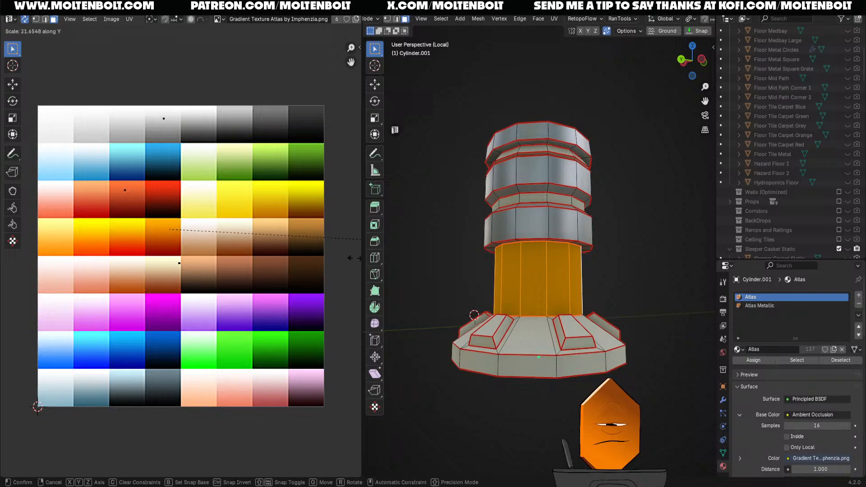
click(355, 258)
middle_drag(448, 291, 461, 311)
- Select the cylinder robot's whole mesh and mark its seams by angle at 30.03 degrees
click(644, 273)
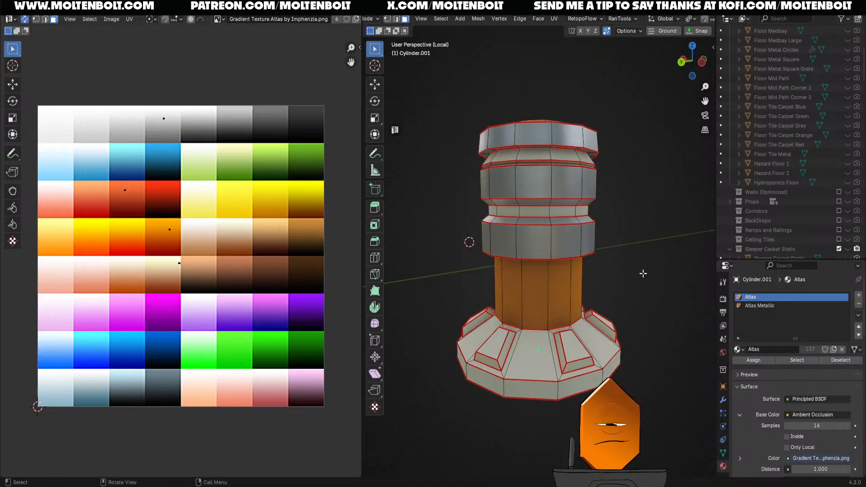
key(a)
key(alt+u)
click(634, 263)
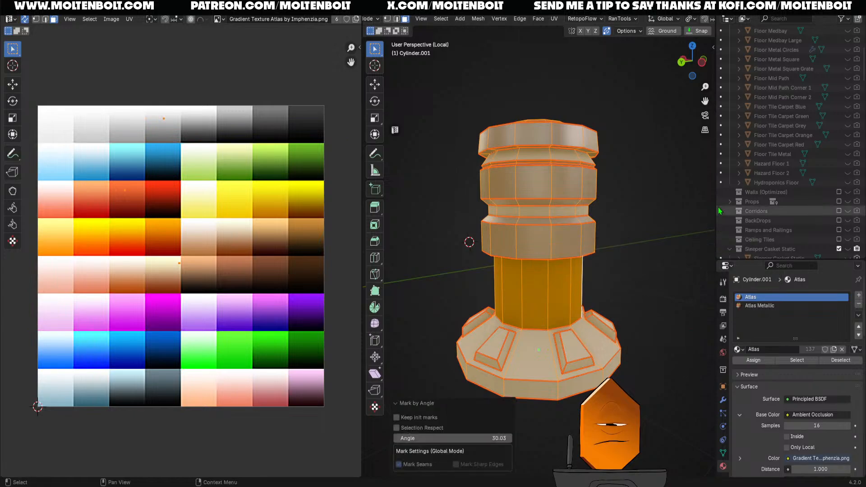
- Unwrap the cylinder robot's whole mesh with Zen Unwrap, using the Conformal method and packed islands
click(635, 263)
key(alt+u)
click(675, 238)
key(alt+u)
click(671, 312)
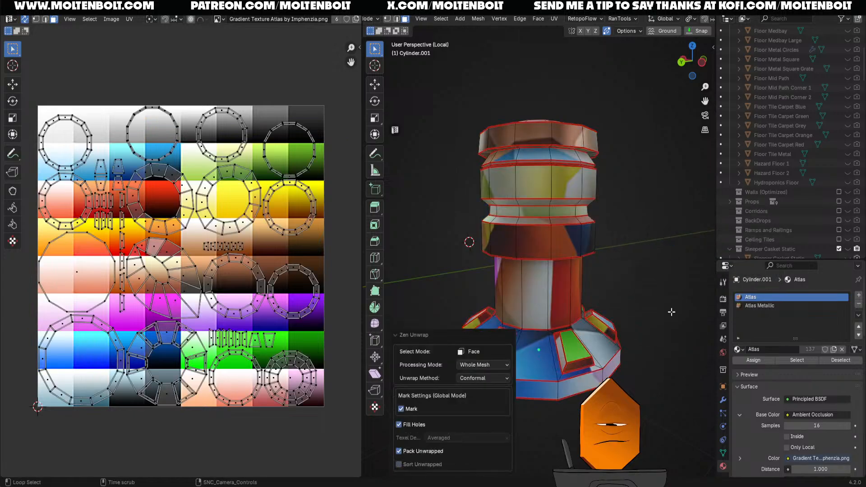
- Select all of the cylinder robot's UVs and scale them to 0.01 on the atlas
click(650, 296)
text(a)
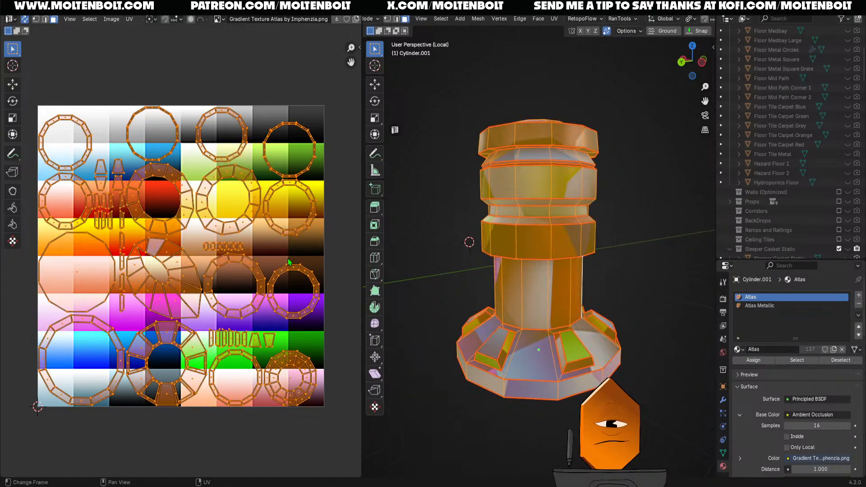
text(s0.1)
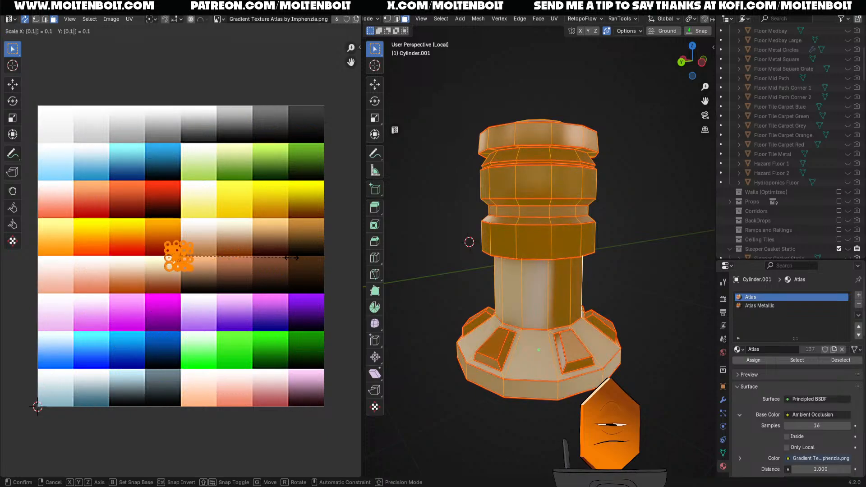
key(Escape)
text(s0.01)
key(Return)
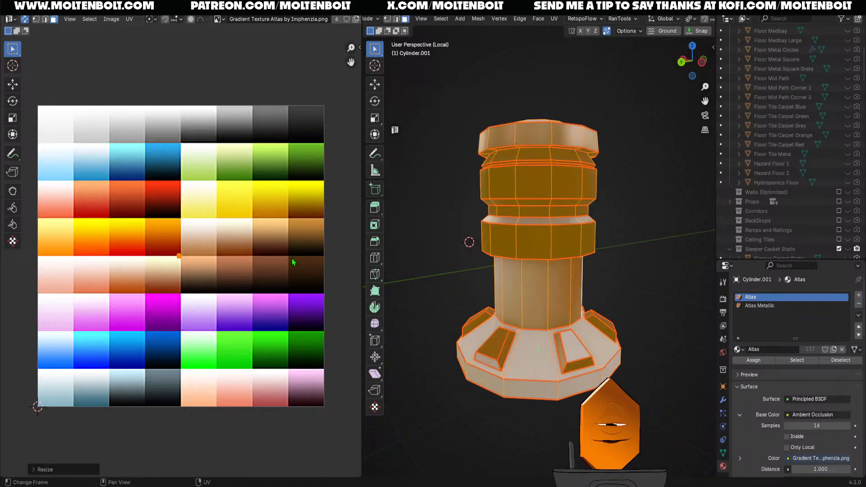
- Select the lower shaft's linked faces and move their UVs onto the cream-to-brown atlas swatch
click(619, 243)
mouse_move(603, 321)
middle_down()
mouse_move(625, 306)
mouse_move(599, 308)
middle_up()
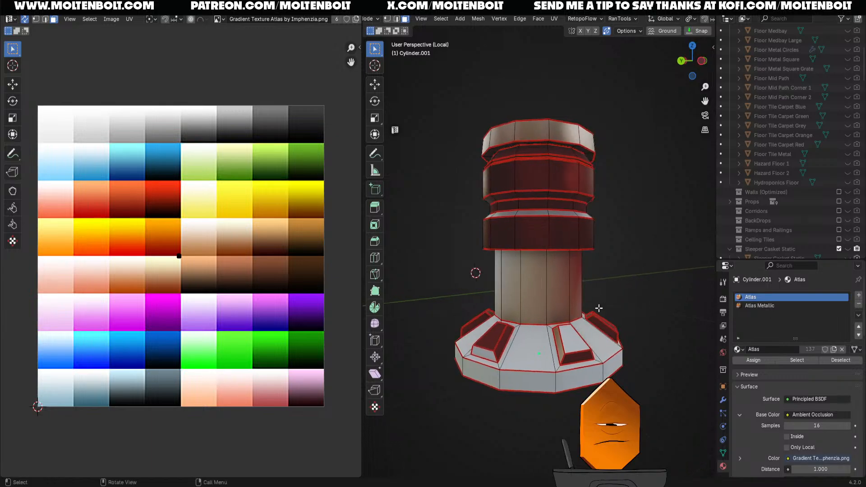
key(l)
click(585, 303)
key(l)
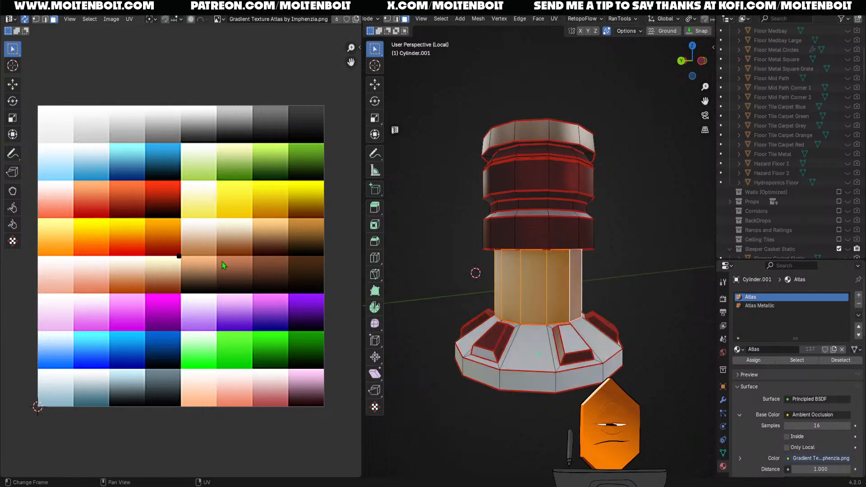
key(g)
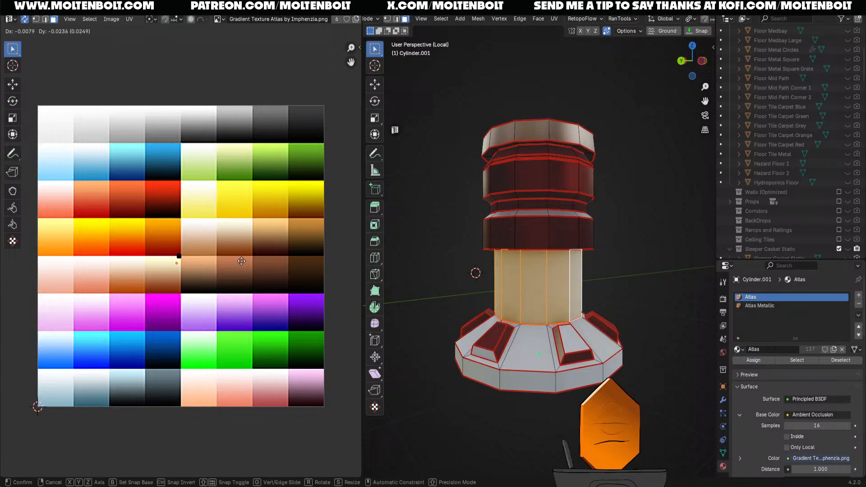
click(243, 262)
- Stretch the lower shaft's UVs along Y on the cream swatch and check the shading without overlays
key(s)
key(y)
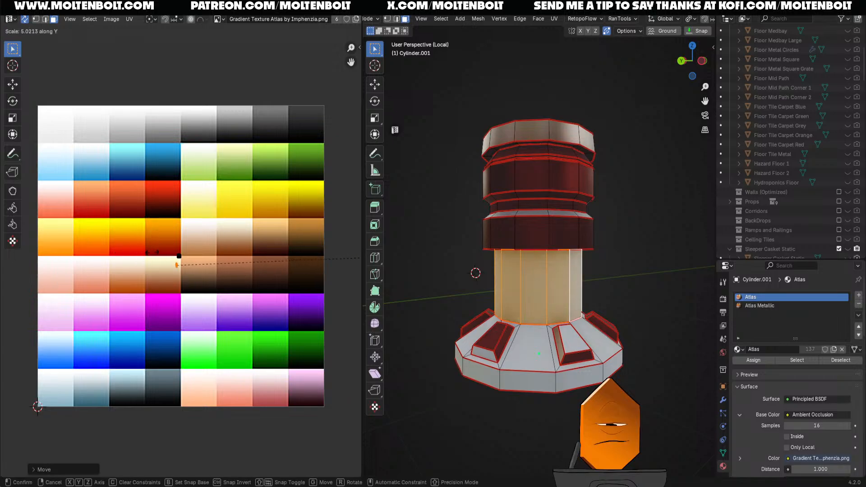
click(43, 269)
key(Tab)
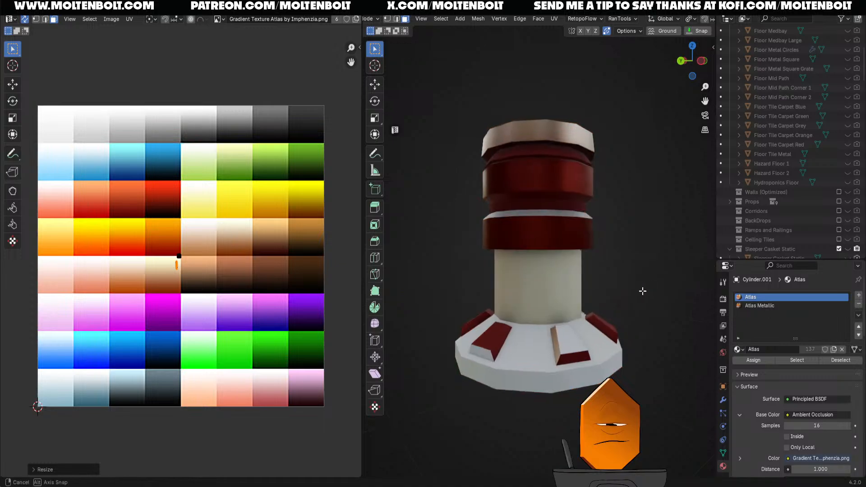
middle_drag(641, 291, 557, 278)
scroll(558, 278, up, 1)
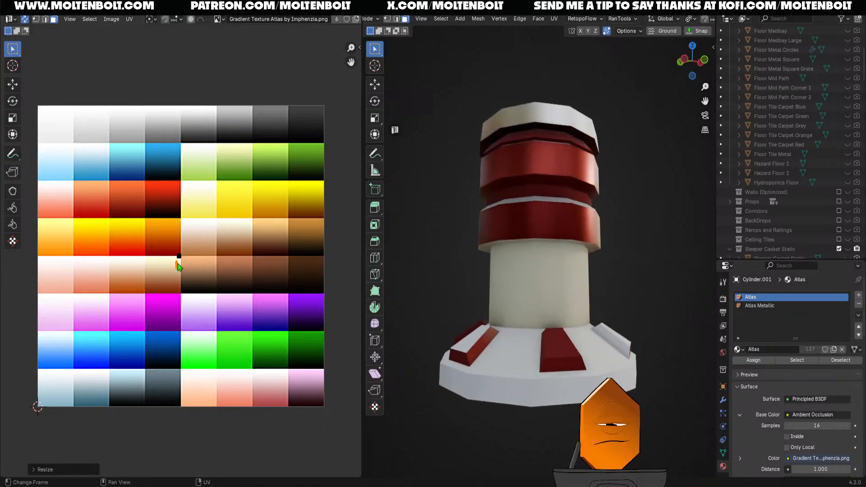
- Move the lower shaft's UVs further down the cream-to-brown swatch and frame the island in the UV editor
key(g)
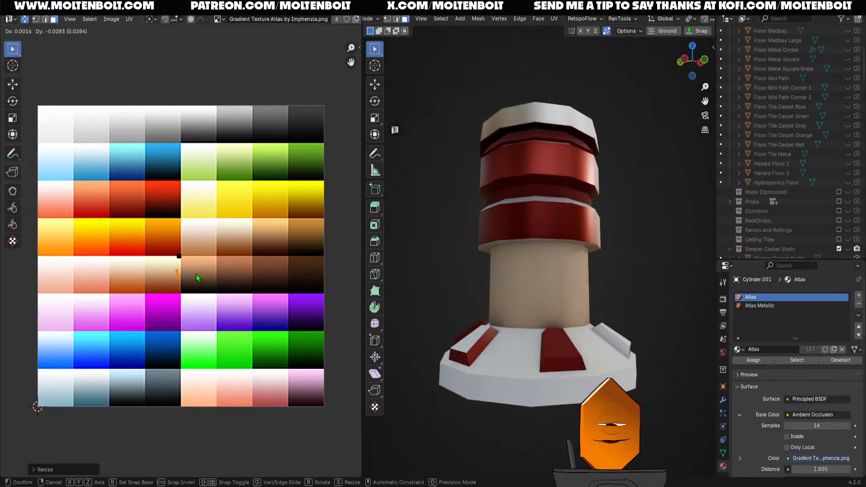
key(y)
click(260, 268)
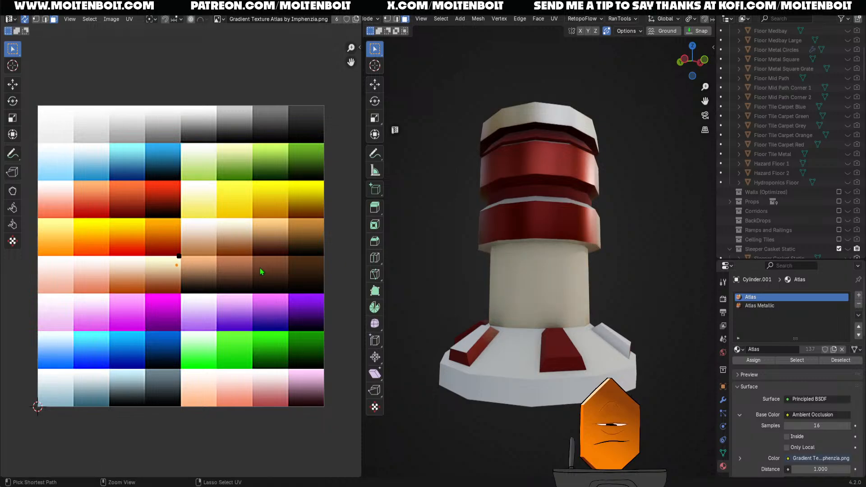
key(g)
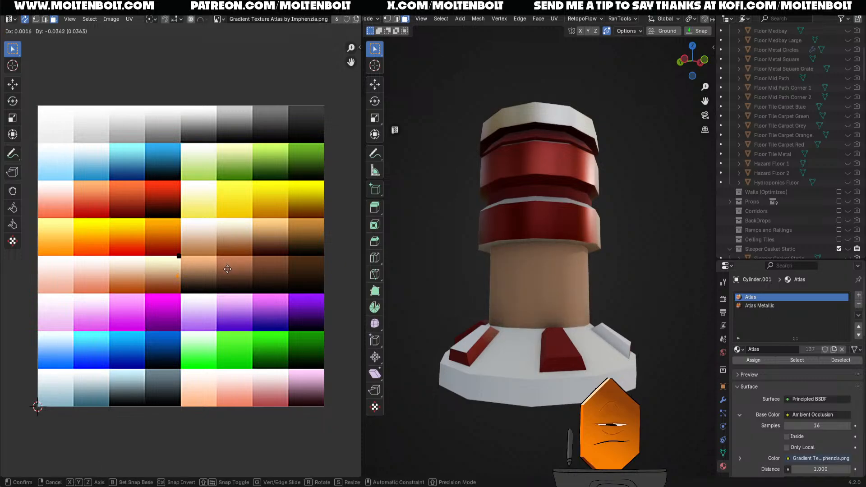
click(228, 269)
key(KP_Decimal)
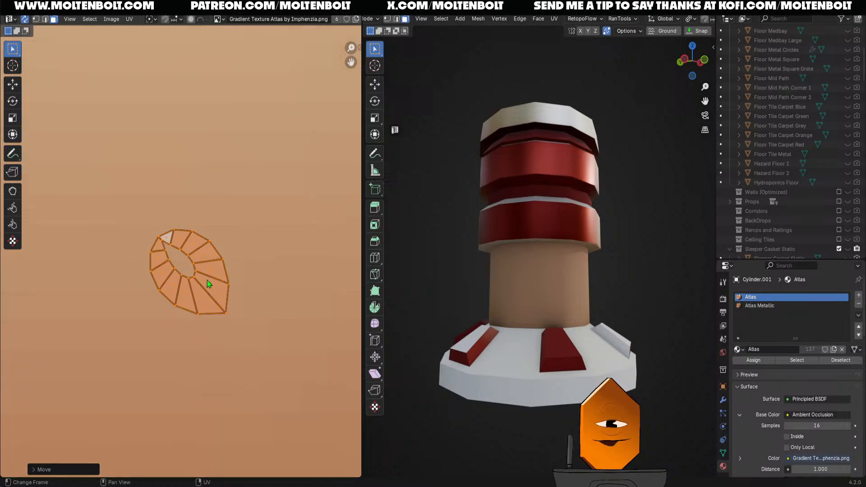
key(alt+a)
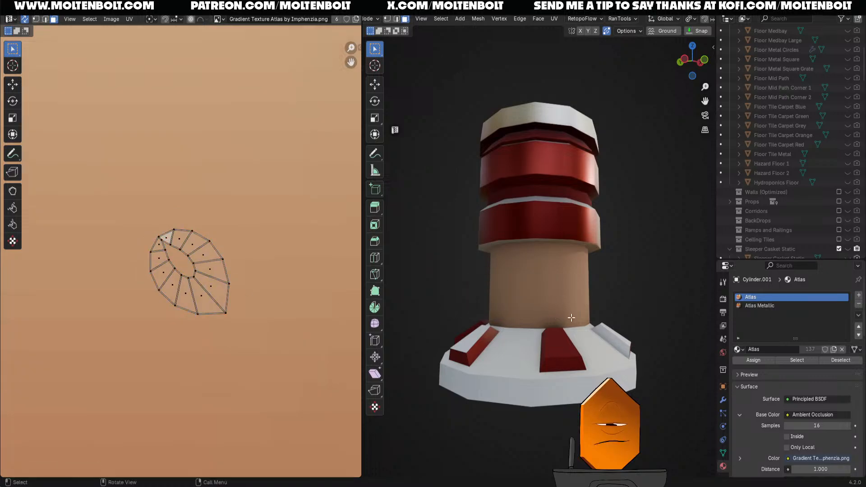
- Mark one vertical edge of the lower shaft as a seam and unwrap the whole mesh again
key(shift+alt+z)
middle_drag(625, 296, 576, 286)
click(543, 289)
right_click(542, 293)
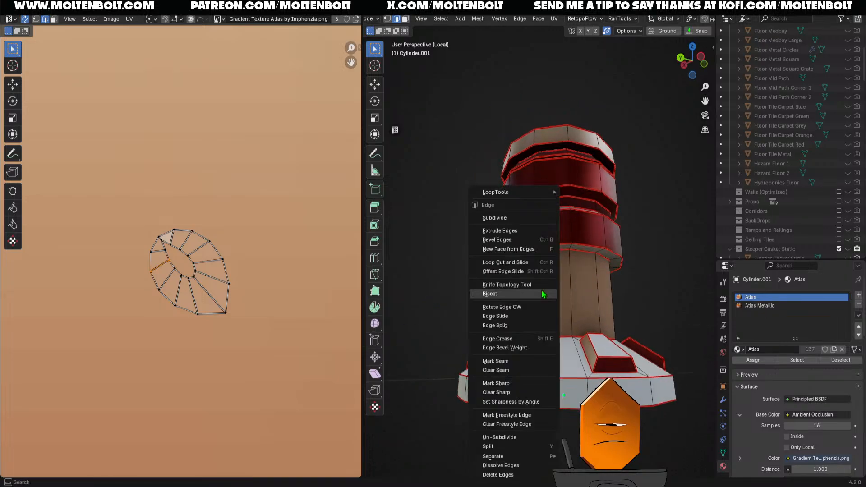
click(529, 360)
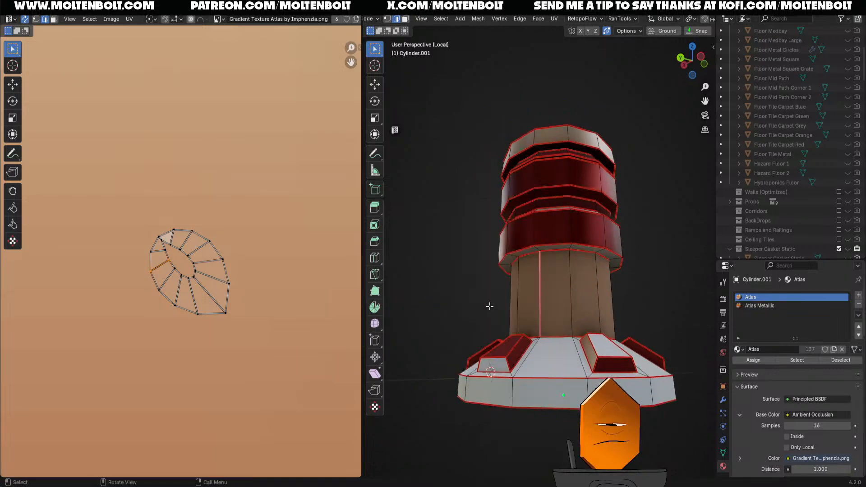
key(alt+a)
key(alt+u)
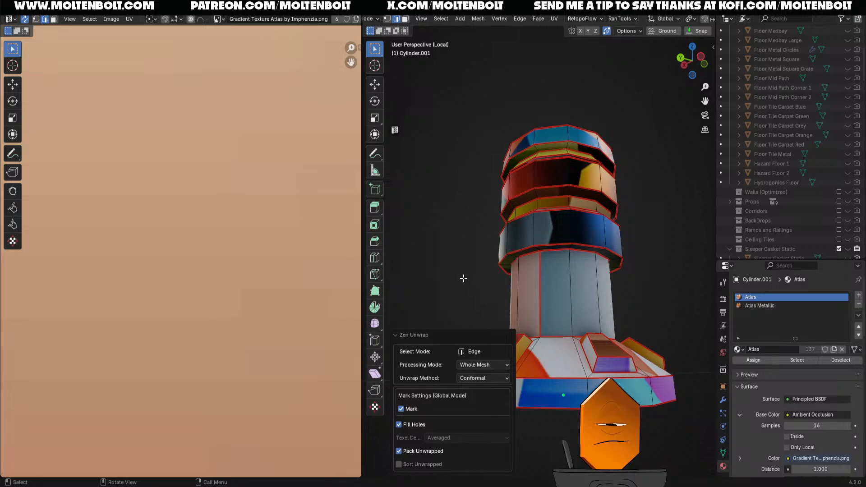
- Shrink all the newly unwrapped UVs to a scale of 0.01, then clear the selection
scroll(206, 306, down, 10)
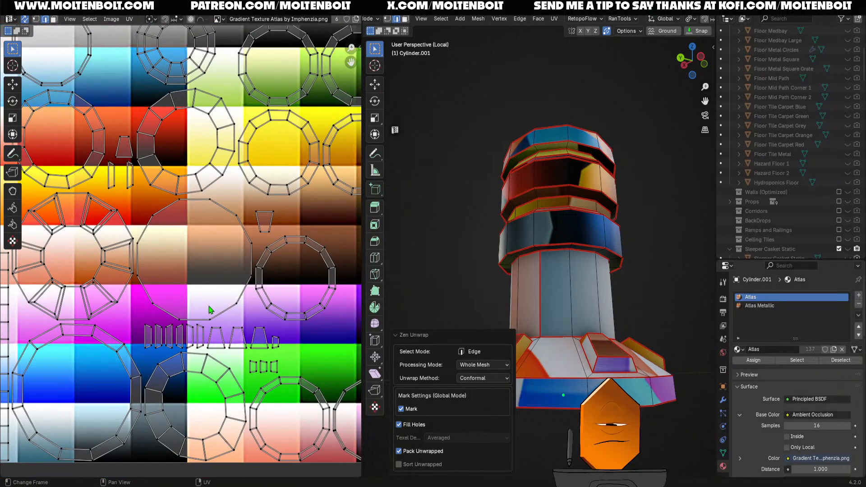
key(a)
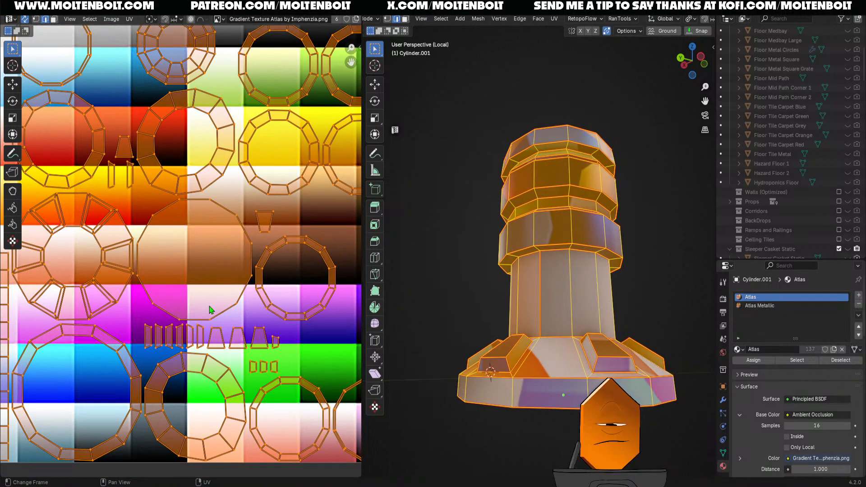
key(s)
key(0)
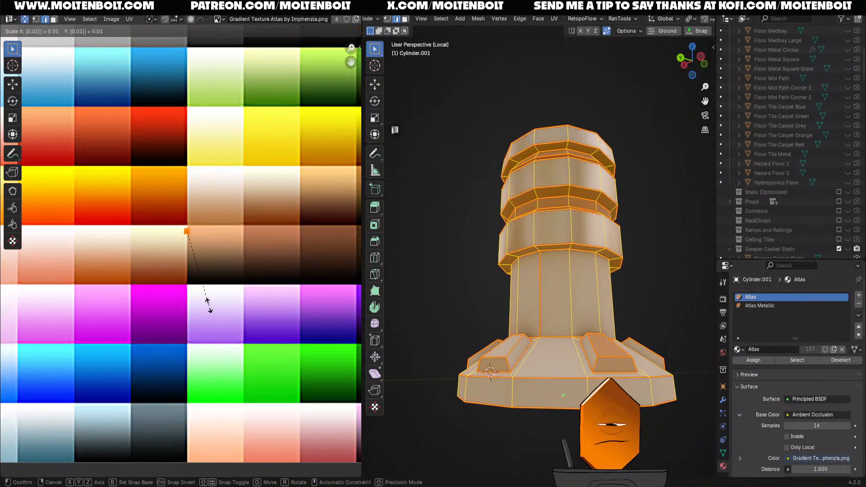
key(Return)
key(alt+a)
- Select the face ring around the lower shaft and move its UV strip onto the cream-to-brown swatch
middle_drag(512, 258, 567, 323)
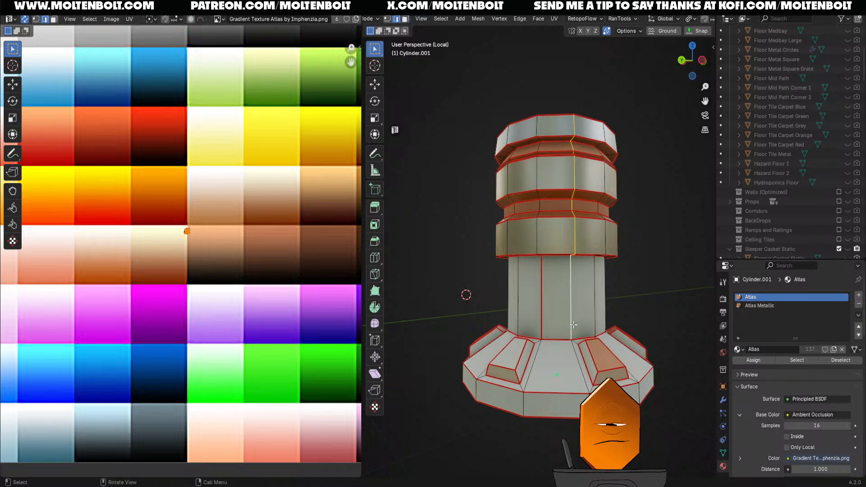
alt+click(579, 292)
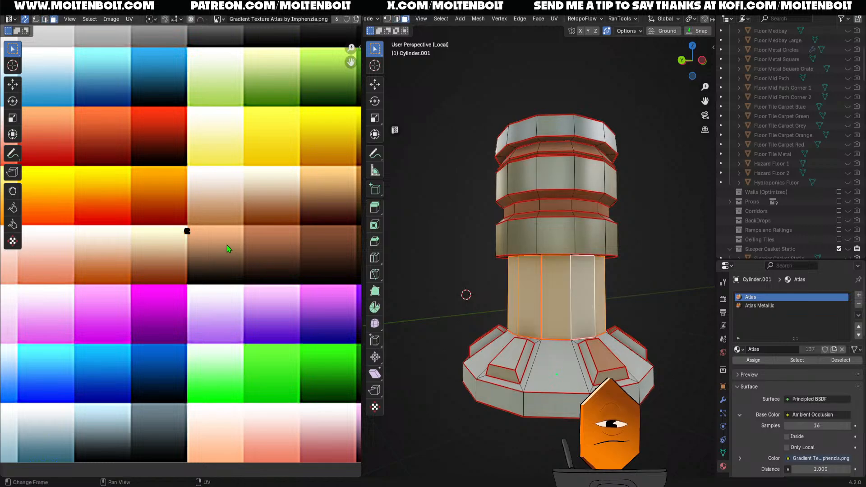
key(KP_Decimal)
ctrl+middle_drag(228, 248, 258, 356)
middle_drag(252, 286, 266, 254)
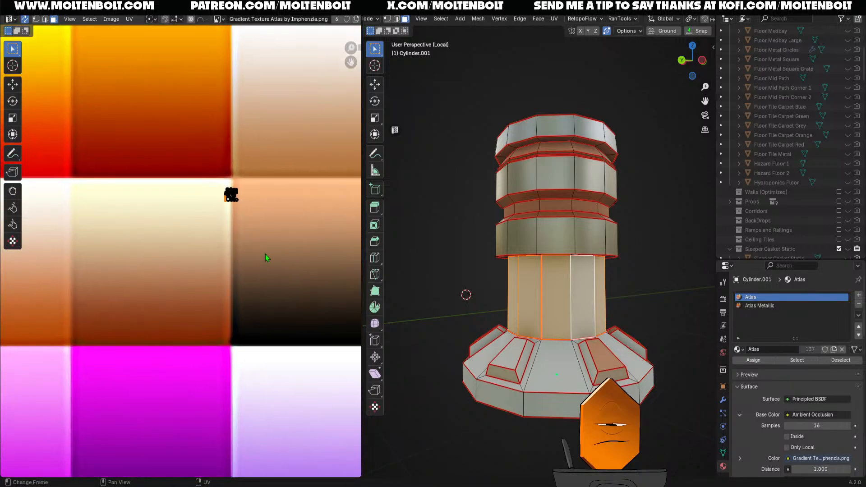
key(g)
click(246, 295)
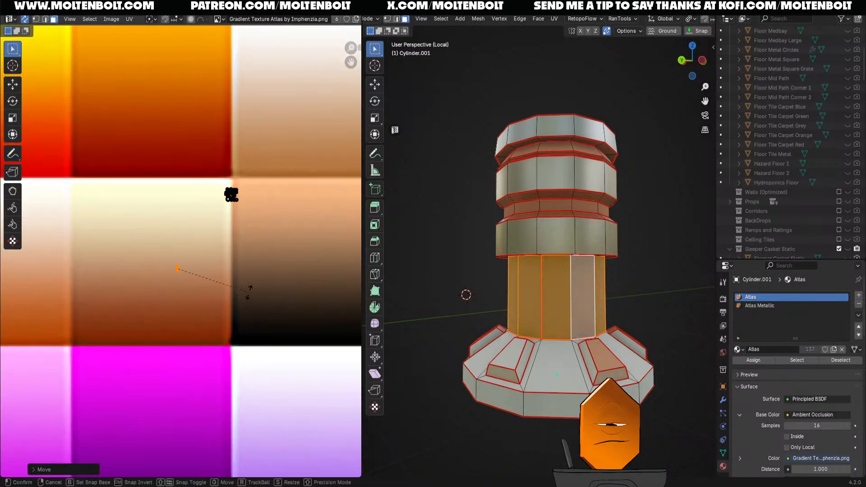
- Rotate the lower shaft's UV strip to lie horizontally, stretch it along Y and shift it up the swatch
key(r)
key(Return)
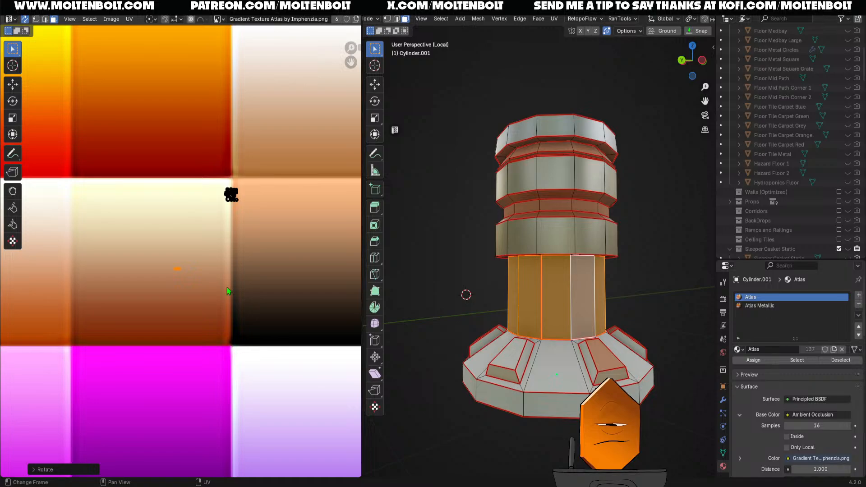
key(s)
key(y)
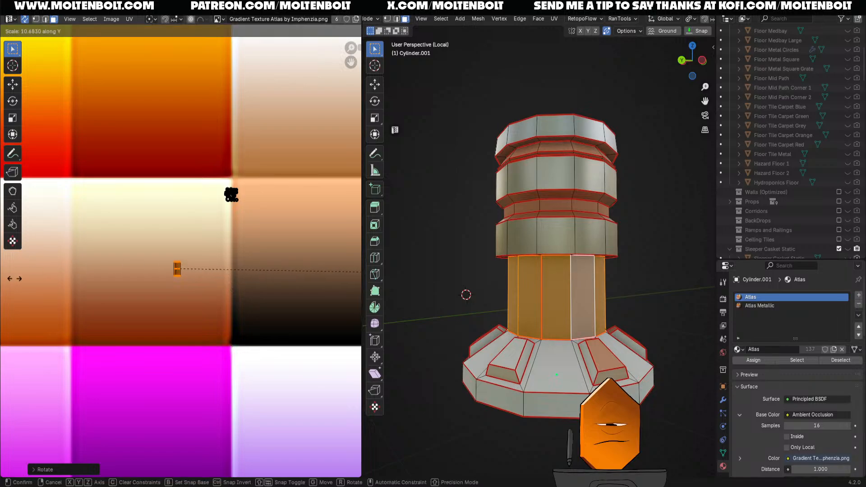
click(25, 305)
key(g)
click(48, 254)
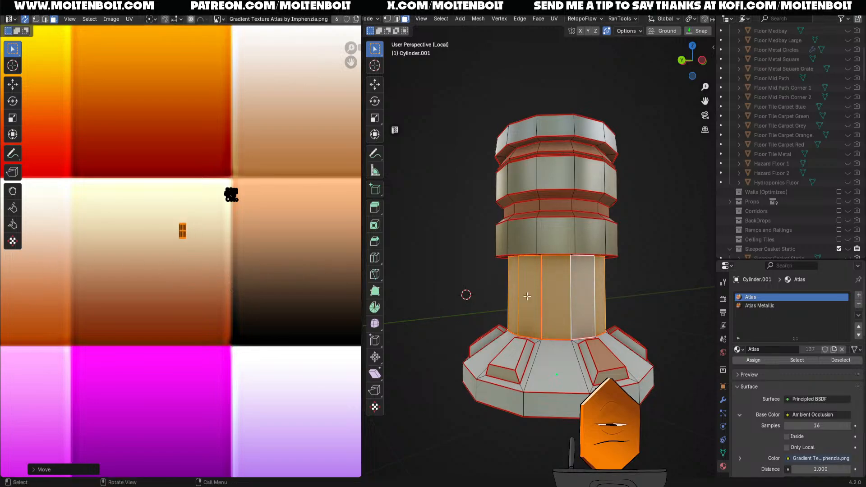
- Hide the overlays, select the lower shaft's UV island and enlarge it uniformly by about 3.6
key(shift+alt+z)
scroll(654, 262, down, 2)
middle_drag(653, 284, 628, 291)
drag(164, 209, 212, 259)
key(s)
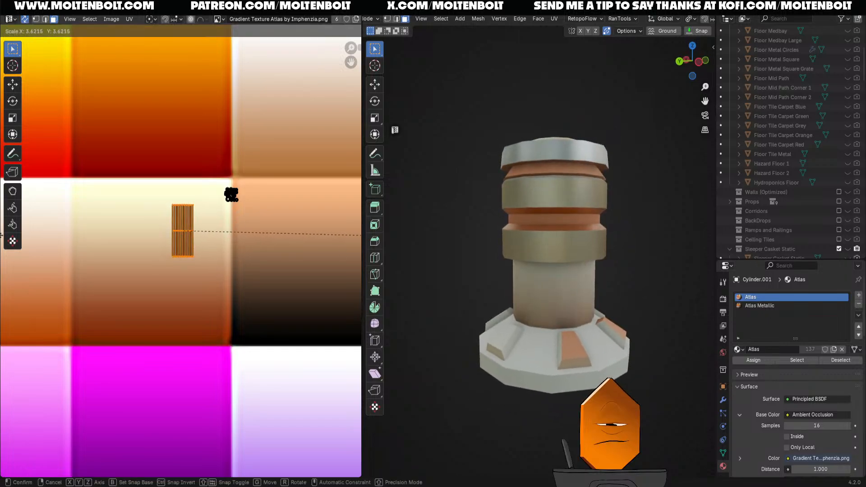
click(306, 247)
key(s)
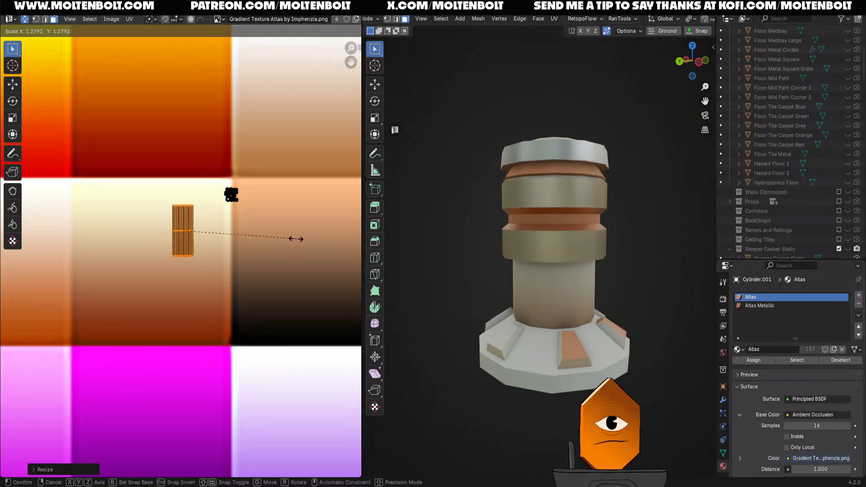
click(296, 239)
- Widen the lower shaft's UV island along X within the cream-to-brown swatch
ctrl+middle_drag(286, 257, 280, 263)
key(s)
key(x)
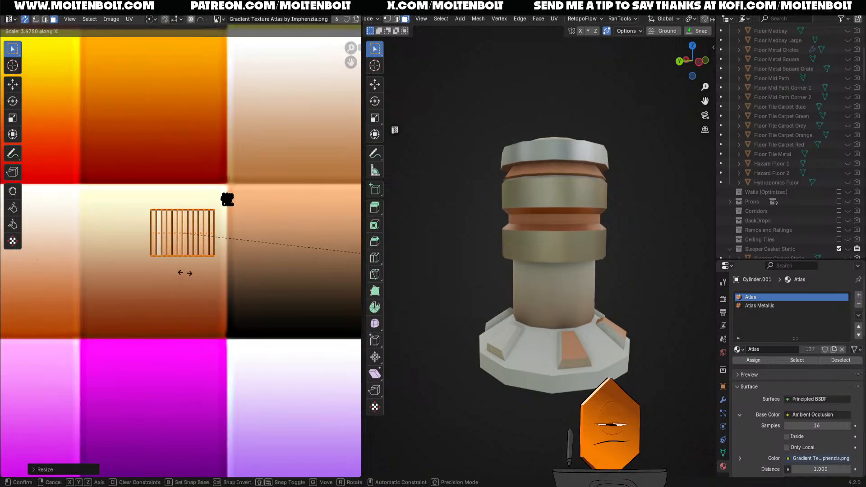
click(248, 287)
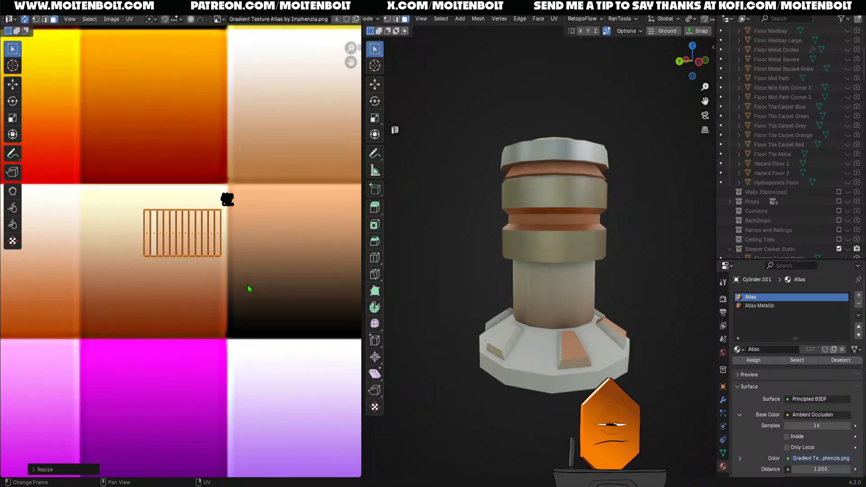
- Adjust the lower shaft's UV island position to the upper half of the cream-to-brown swatch and deselect it
key(g)
click(224, 301)
ctrl+middle_drag(242, 286, 290, 322)
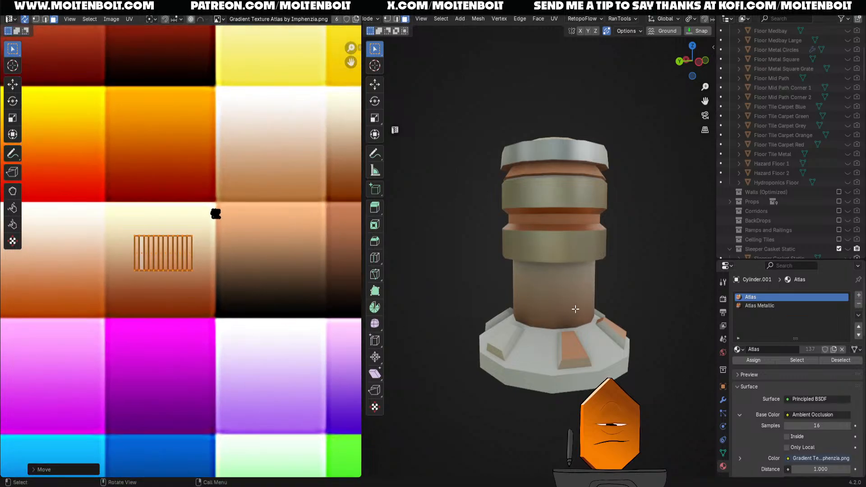
middle_drag(575, 309, 532, 400)
scroll(528, 395, up, 1)
middle_drag(502, 368, 507, 346)
scroll(484, 345, up, 1)
key(g)
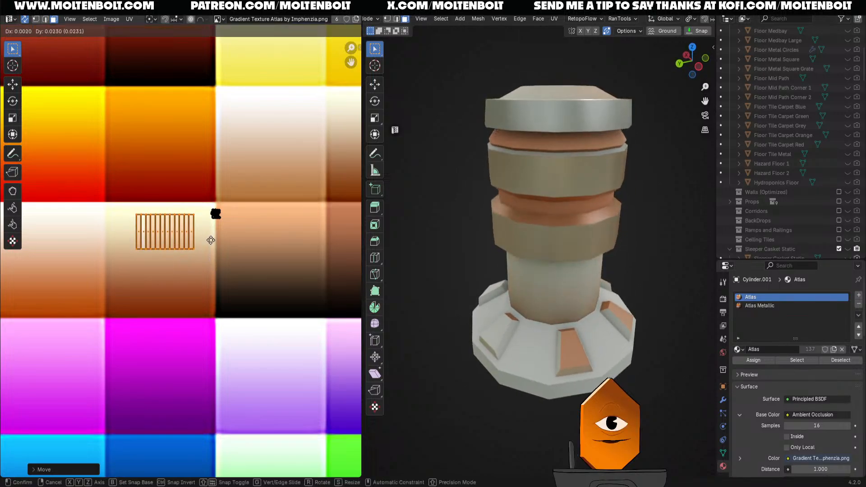
click(211, 240)
scroll(473, 332, down, 1)
click(519, 380)
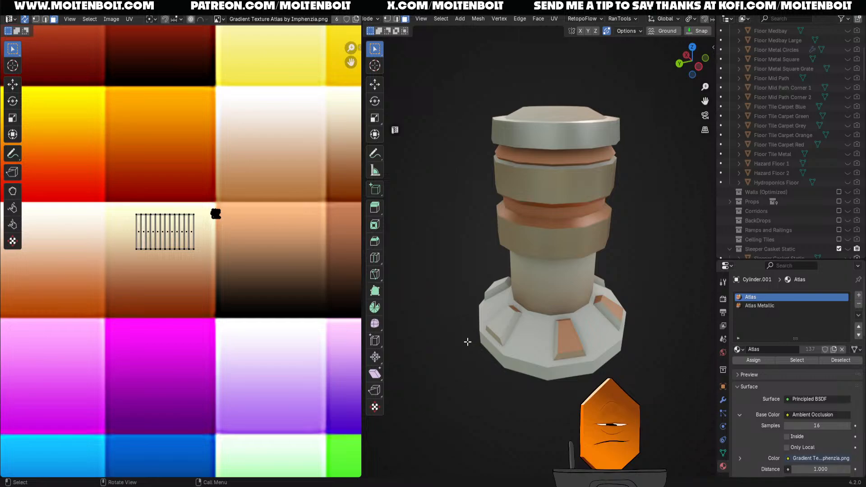
- Turn the viewport overlays back on while editing the cylinder mesh
key(ctrl+Tab)
click(500, 329)
key(Tab)
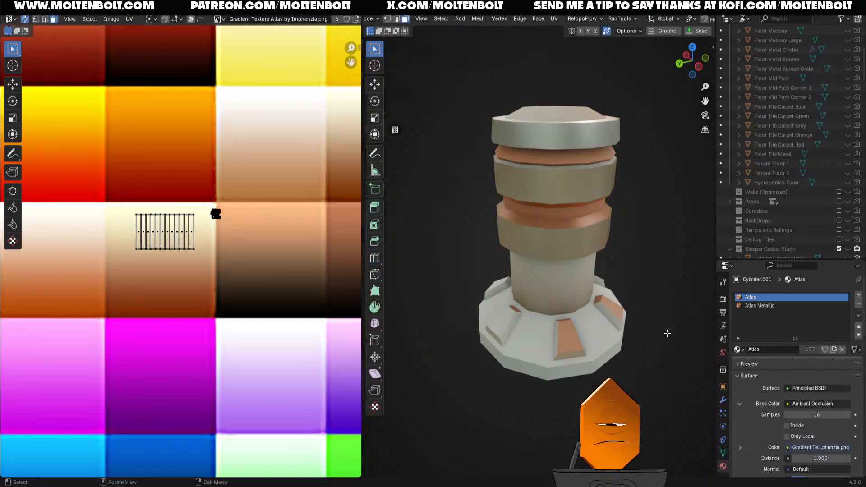
key(shift+alt+z)
middle_drag(625, 396, 609, 387)
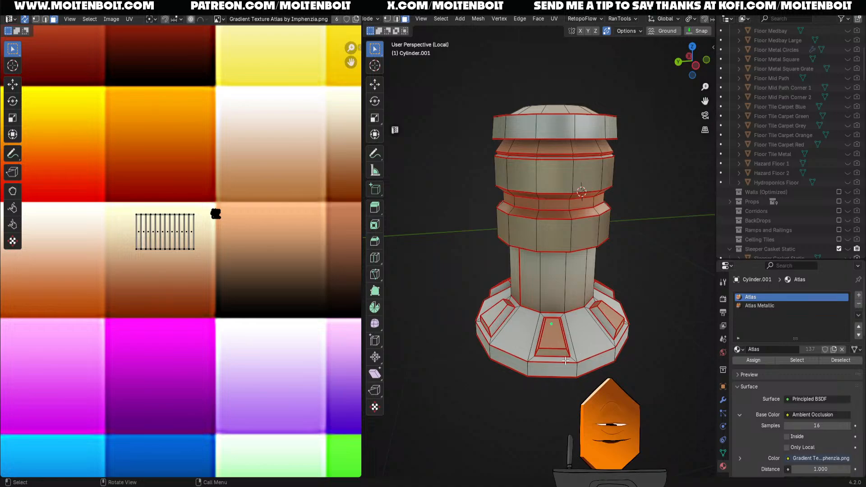
middle_drag(566, 361, 574, 375)
- Select the ring of faces around the base's outer rim and grow the selection twice across the base
alt+click(588, 371)
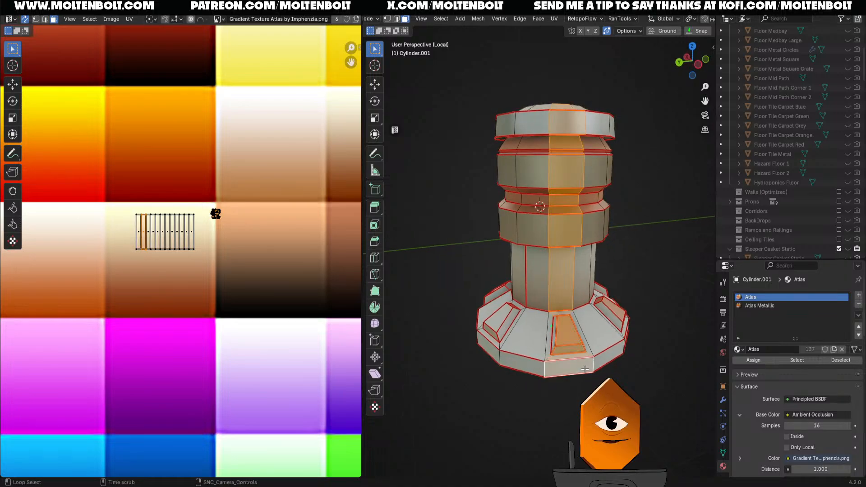
click(625, 378)
alt+click(596, 370)
click(597, 378)
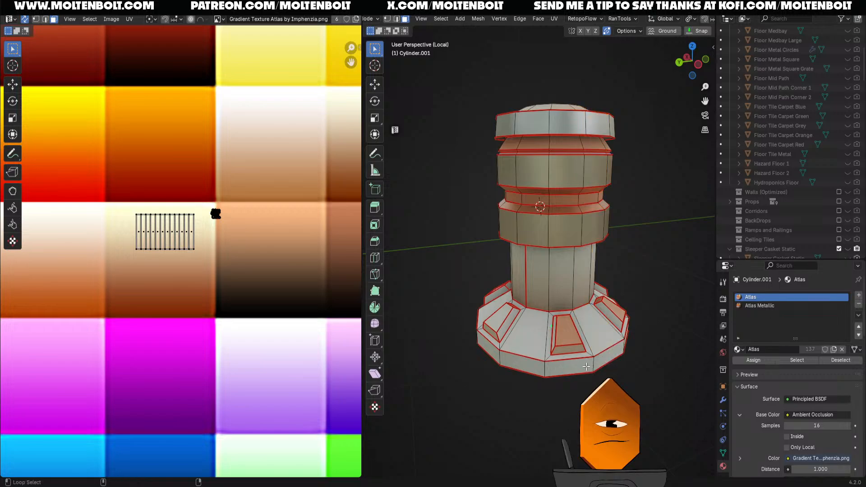
alt+click(590, 373)
click(593, 377)
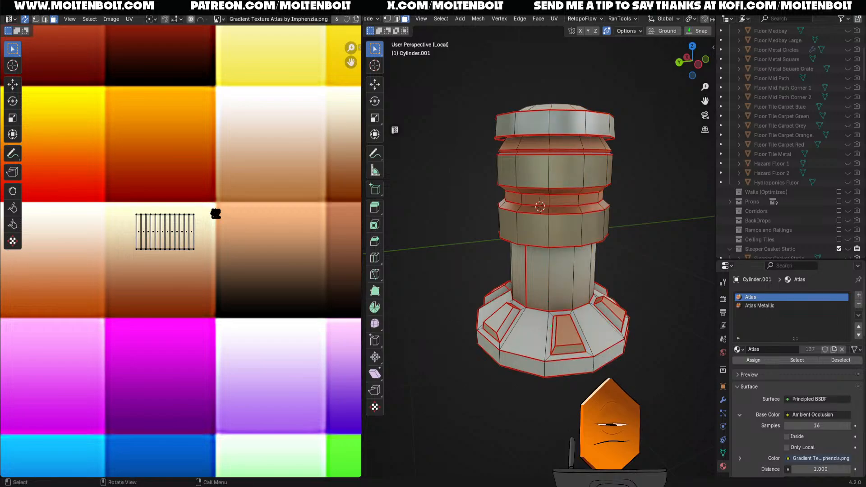
alt+click(592, 367)
key(ctrl+KP_Add)
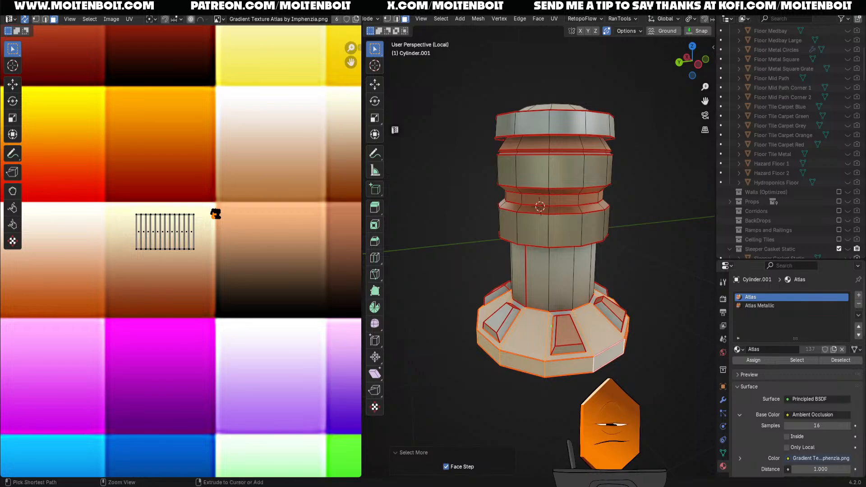
key(ctrl+KP_Add)
- Deselect the shaft's faces and move the remaining base UV islands into the lower half of the cream-to-brown swatch
middle_drag(589, 368, 570, 350)
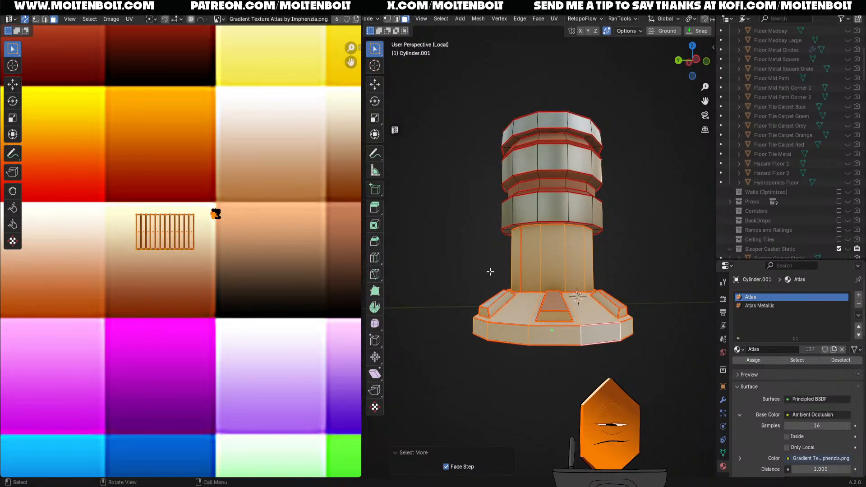
ctrl+drag(497, 251, 649, 271)
middle_drag(650, 271, 494, 281)
ctrl+drag(507, 254, 631, 265)
middle_drag(683, 264, 401, 61)
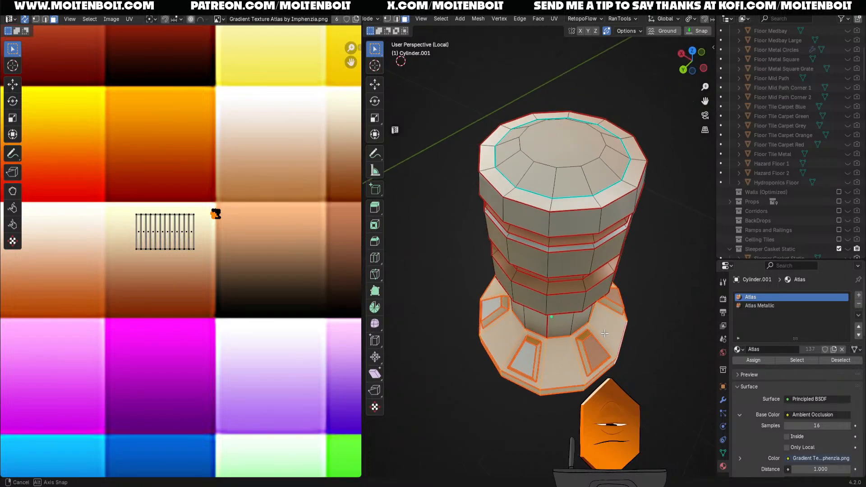
middle_drag(604, 333, 632, 368)
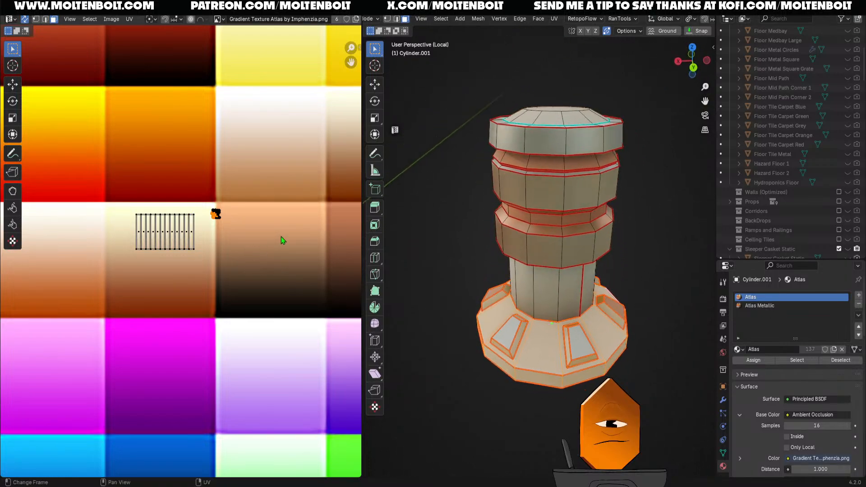
key(g)
click(245, 290)
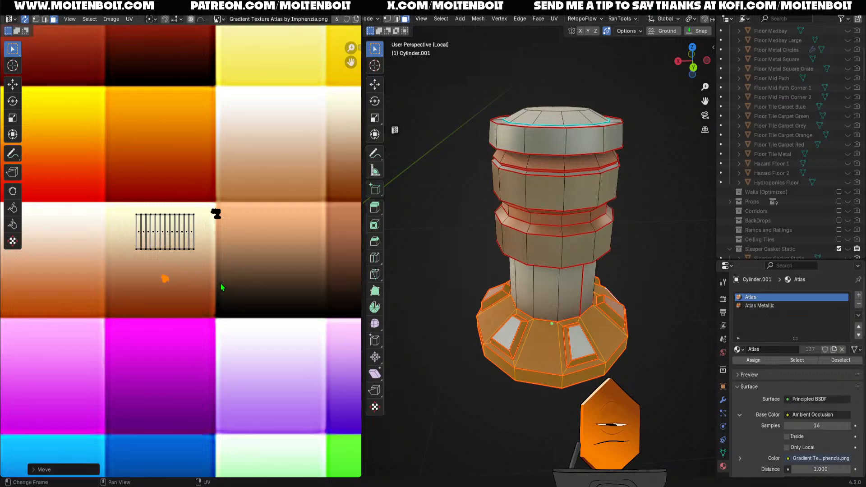
- Separate the UV island of the base's round underside from the others and delete that bottom face
key(KP_Decimal)
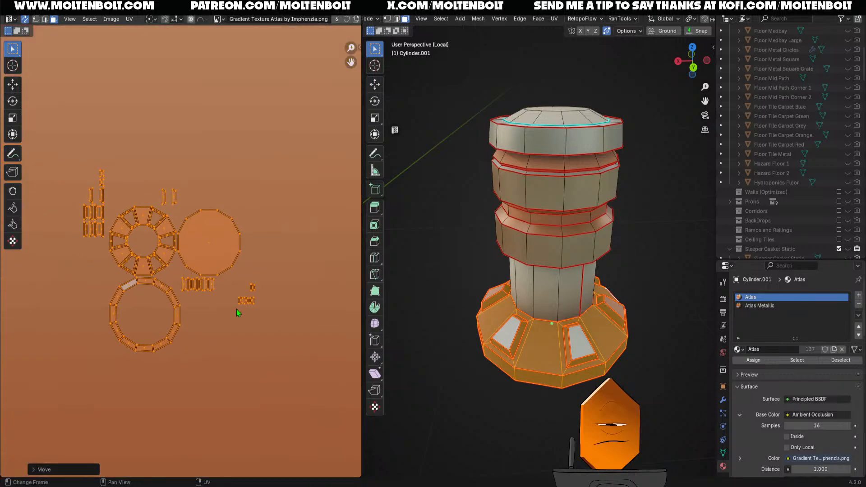
scroll(236, 309, down, 2)
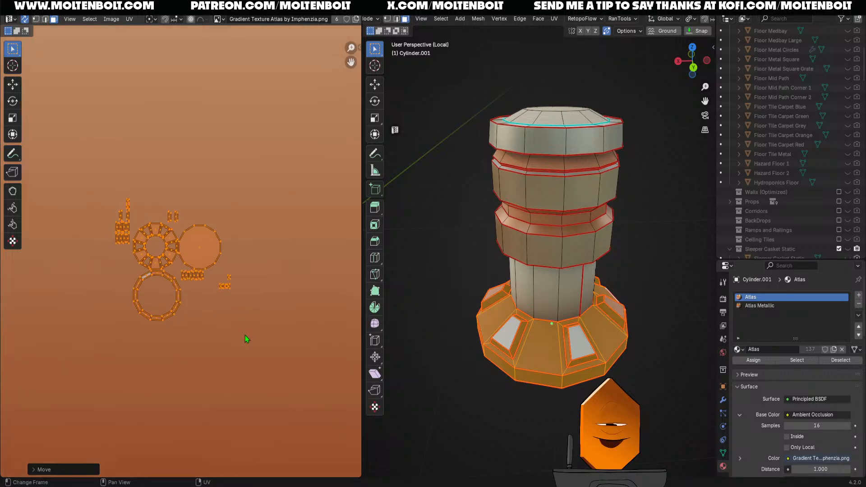
scroll(239, 307, down, 1)
key(alt+a)
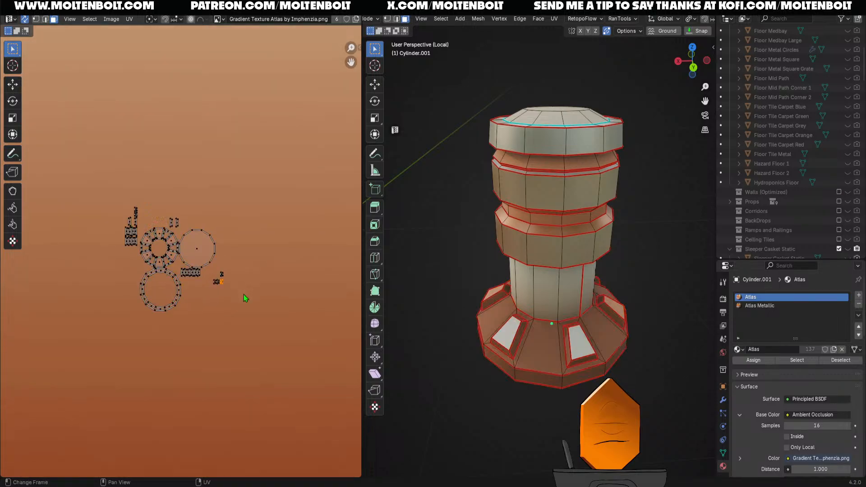
click(198, 259)
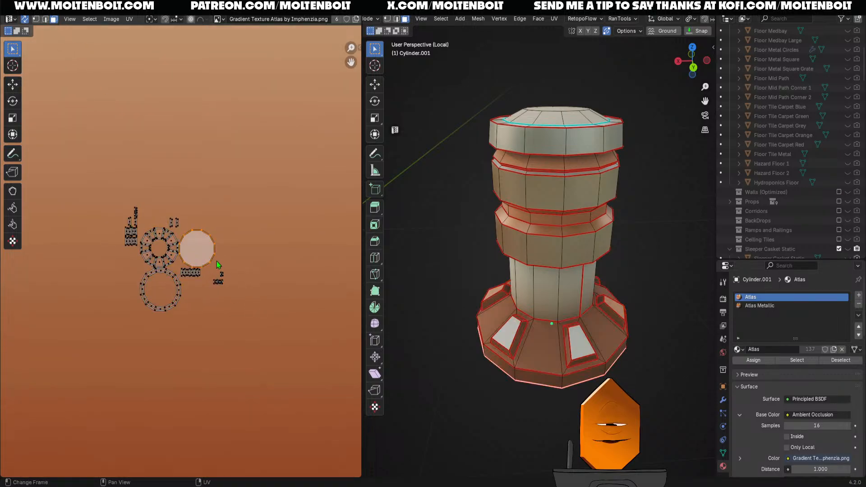
key(g)
click(236, 193)
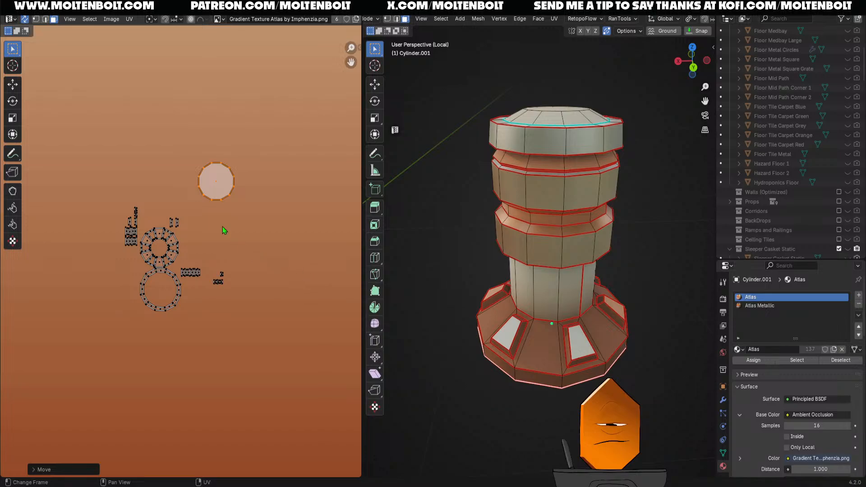
middle_drag(408, 368, 457, 294)
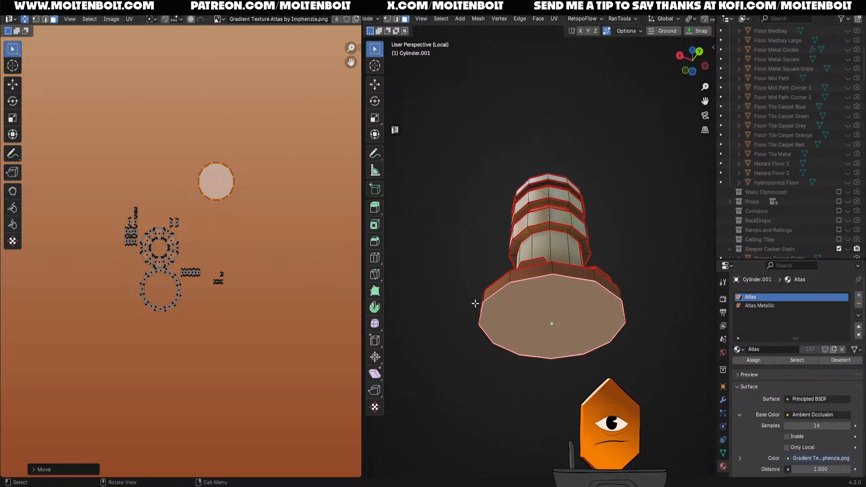
key(x)
click(514, 324)
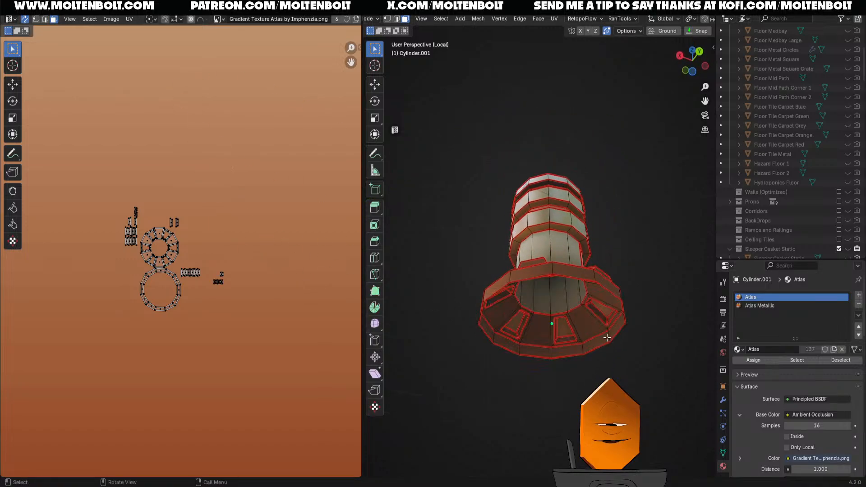
- Mark a vertical seam along the base's rim and slope, in line with the shaft's seam
middle_drag(274, 267, 269, 281)
middle_drag(601, 310, 637, 387)
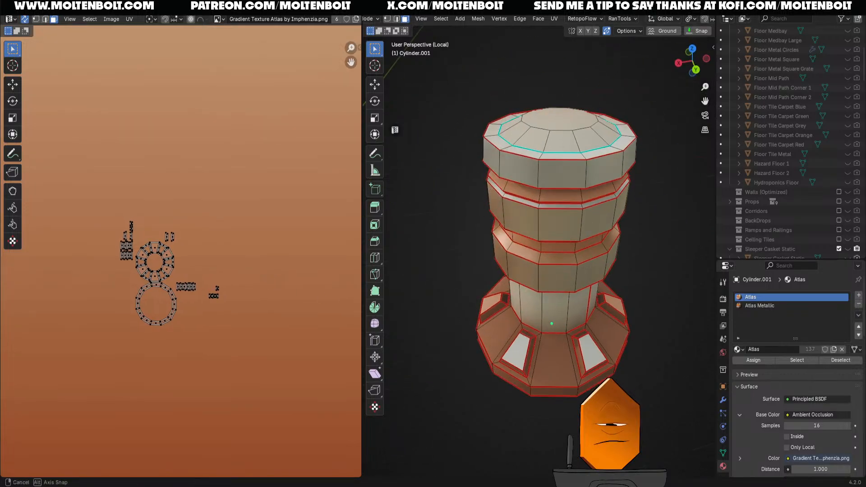
middle_drag(552, 324, 538, 346)
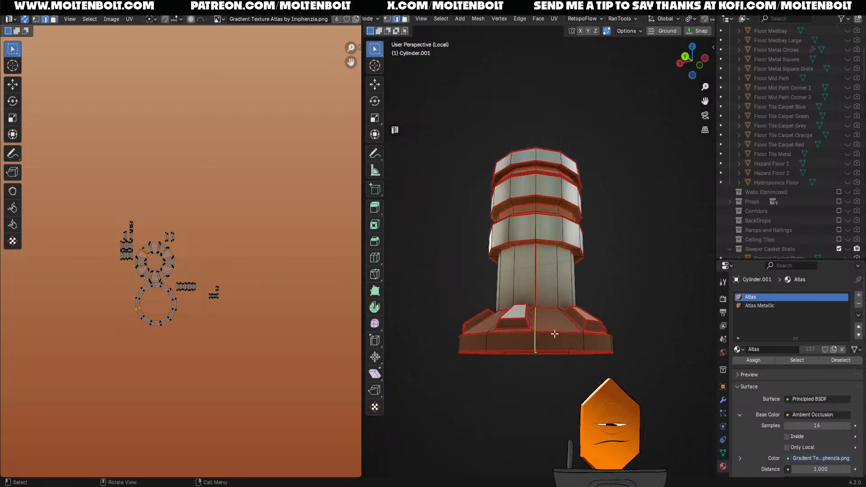
right_click(537, 345)
click(529, 343)
- Mark a continuous vertical seam from the top cap down the upper rings to the shaft's seam
middle_drag(407, 319, 569, 320)
scroll(560, 318, up, 4)
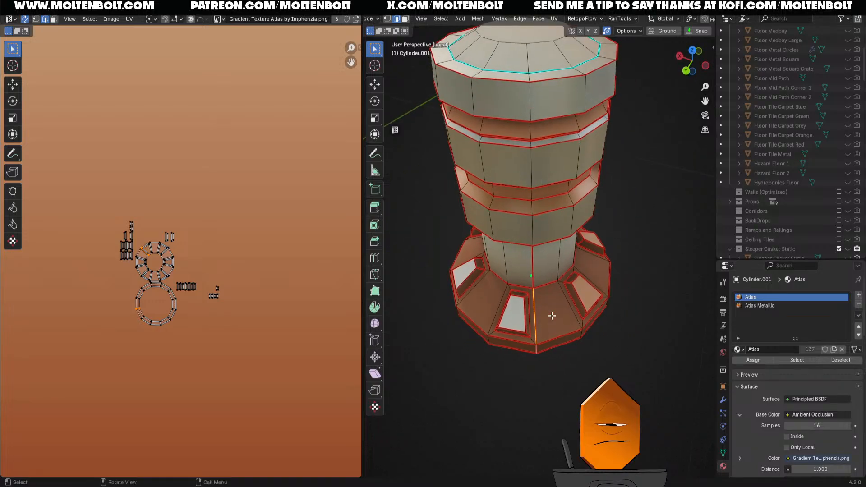
click(528, 48)
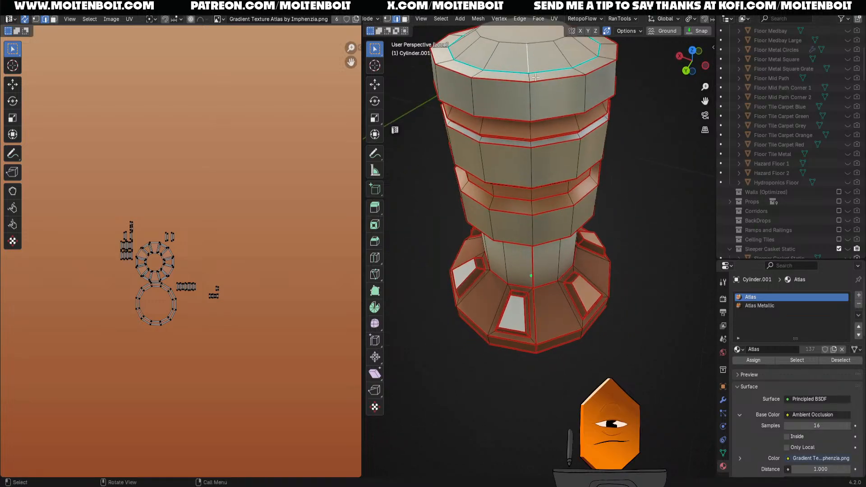
middle_drag(570, 176, 574, 123)
middle_drag(541, 289, 522, 195)
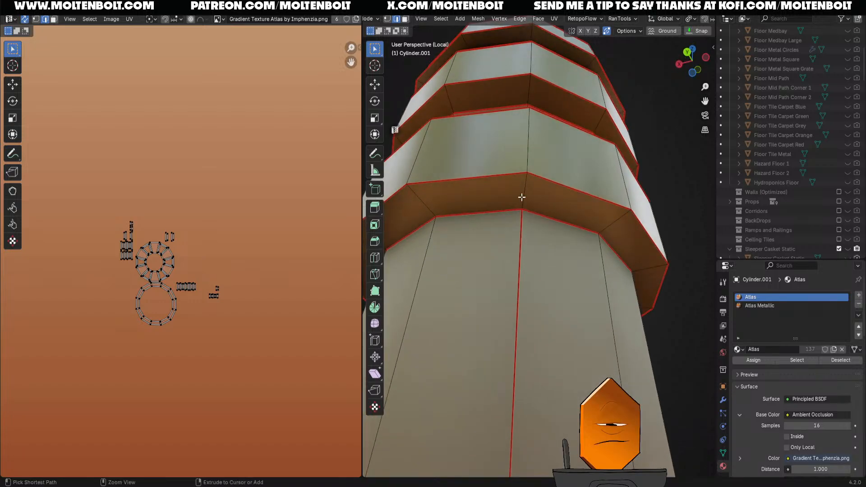
ctrl+click(522, 189)
key(ctrl+e)
click(516, 203)
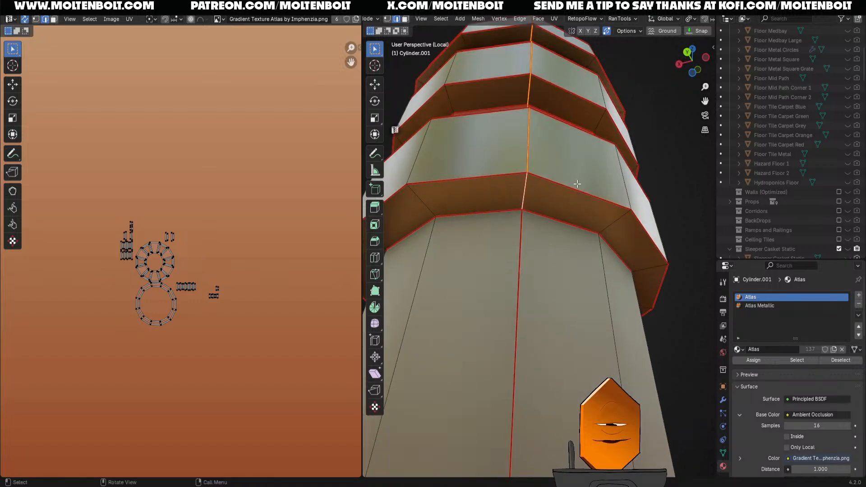
- Select the whole mesh except the shaft, mark its seams by angle and unwrap it with Zen UV
scroll(516, 205, down, 5)
middle_drag(396, 275, 606, 212)
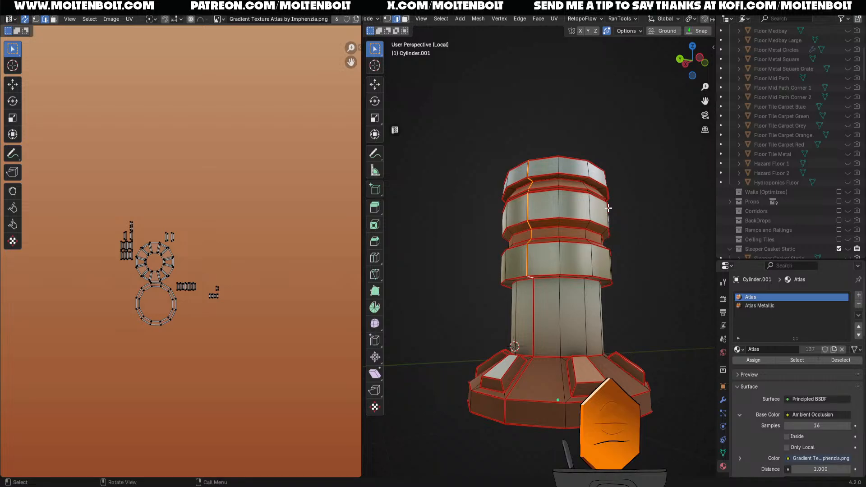
middle_drag(632, 215, 662, 240)
key(a)
key(alt+a)
key(a)
drag(428, 261, 628, 280)
middle_drag(628, 281, 493, 284)
ctrl+drag(491, 265, 662, 281)
mouse_move(662, 281)
middle_down()
mouse_move(526, 285)
mouse_move(676, 288)
middle_up()
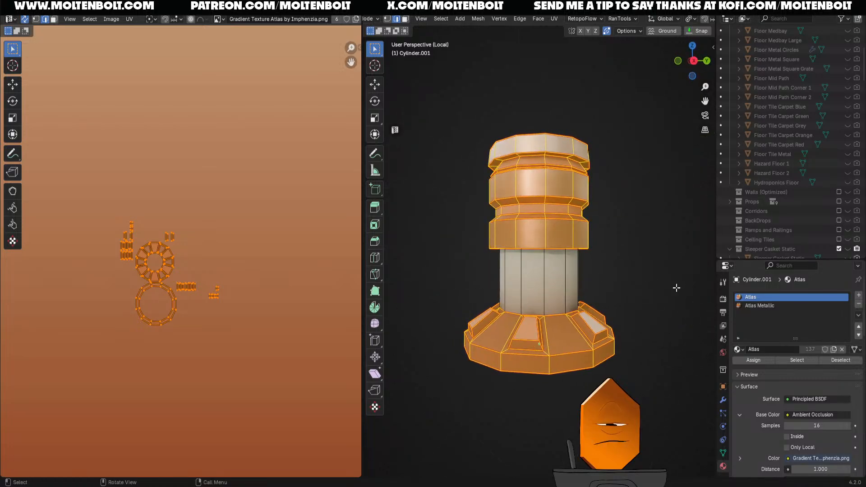
key(alt+e)
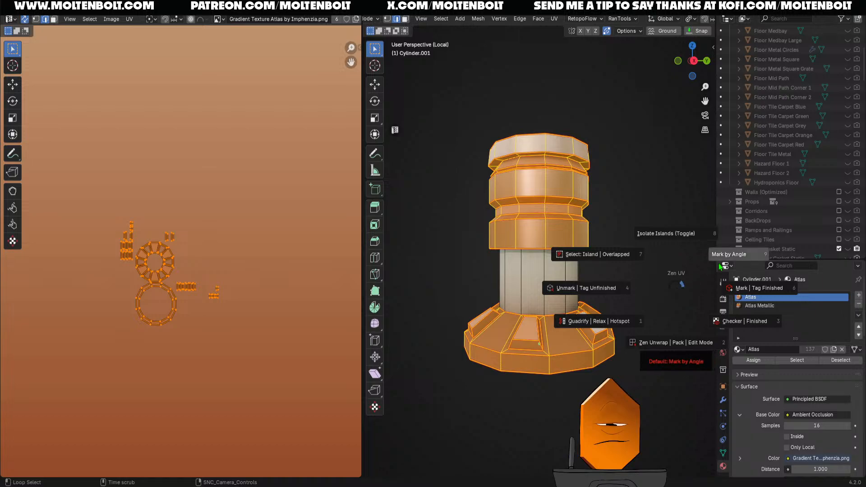
click(693, 343)
middle_drag(664, 276, 651, 300)
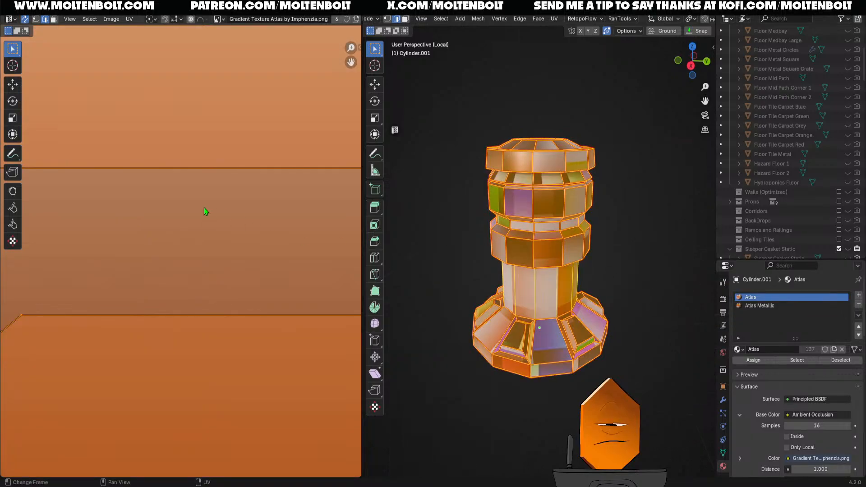
- Scale all of the packed UV islands uniformly to 0.01 on the gradient atlas
key(Home)
text(s)
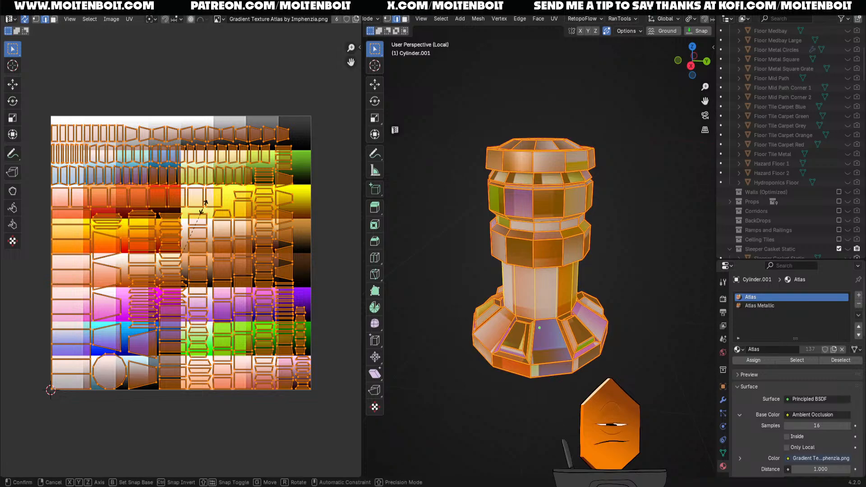
text(0.01)
key(Return)
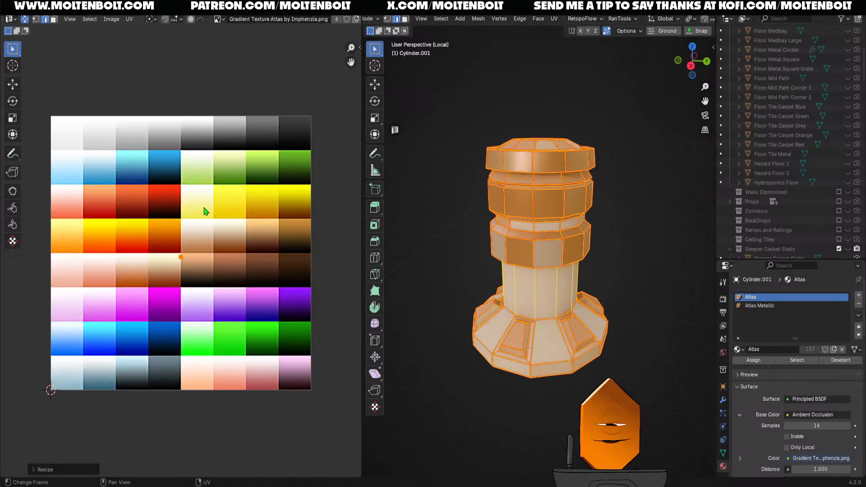
- Examine the cylinder's seams and face colours from several angles along with its packed UV islands on the swatches
click(638, 266)
scroll(623, 289, down, 2)
mouse_move(609, 309)
middle_down()
mouse_move(591, 332)
mouse_move(602, 315)
middle_up()
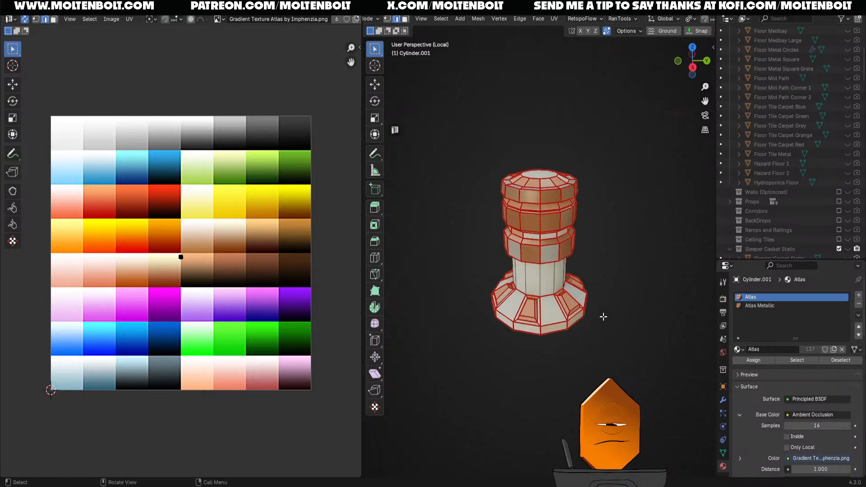
scroll(600, 323, up, 2)
middle_drag(595, 349, 608, 334)
scroll(589, 329, up, 2)
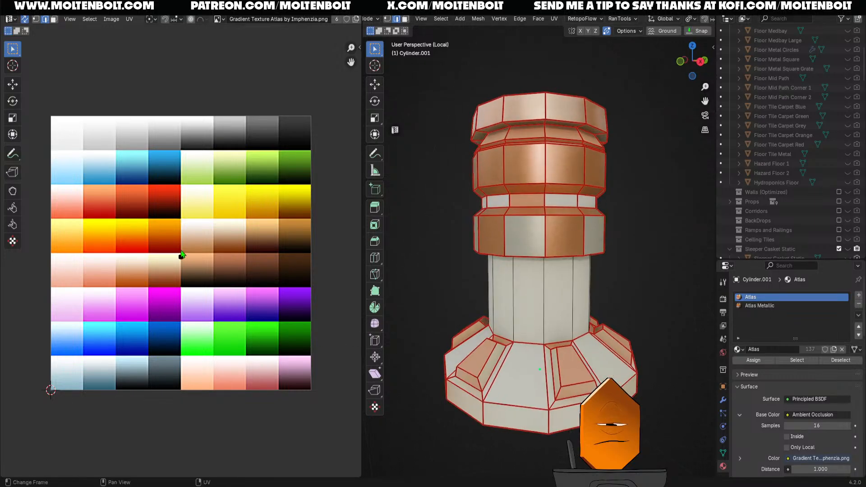
key(a)
key(KP_Decimal)
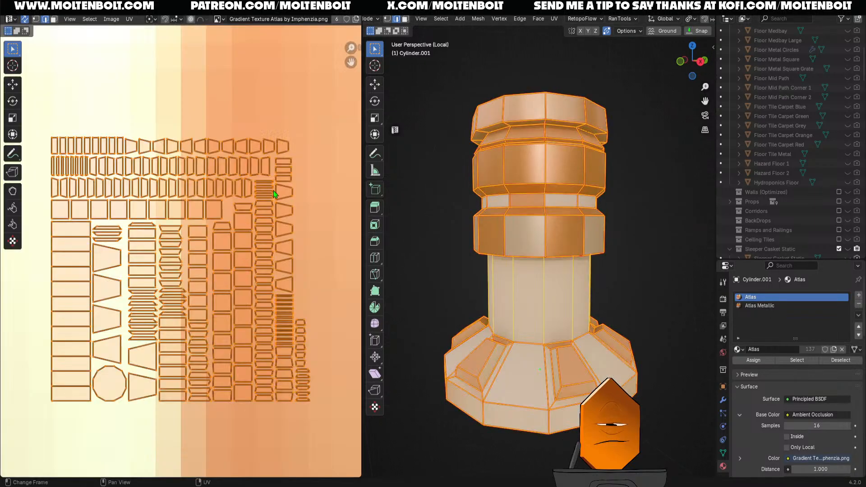
scroll(254, 261, down, 2)
click(631, 283)
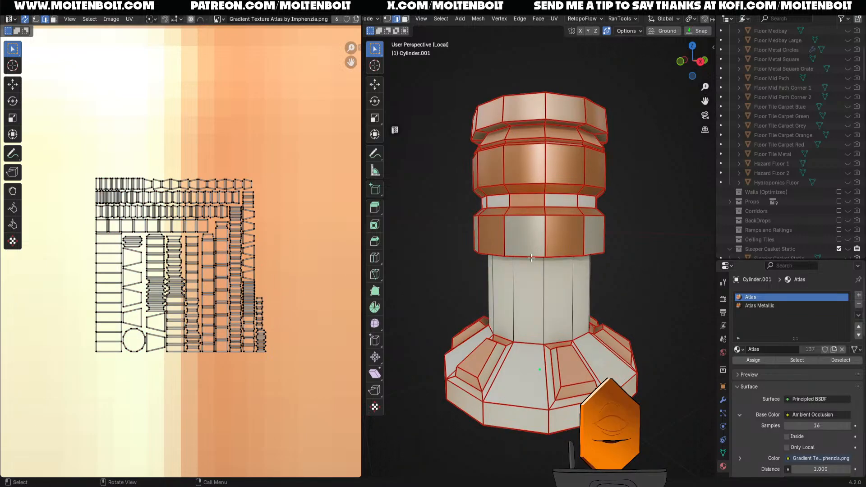
scroll(630, 332, down, 1)
shift+middle_drag(631, 334, 637, 288)
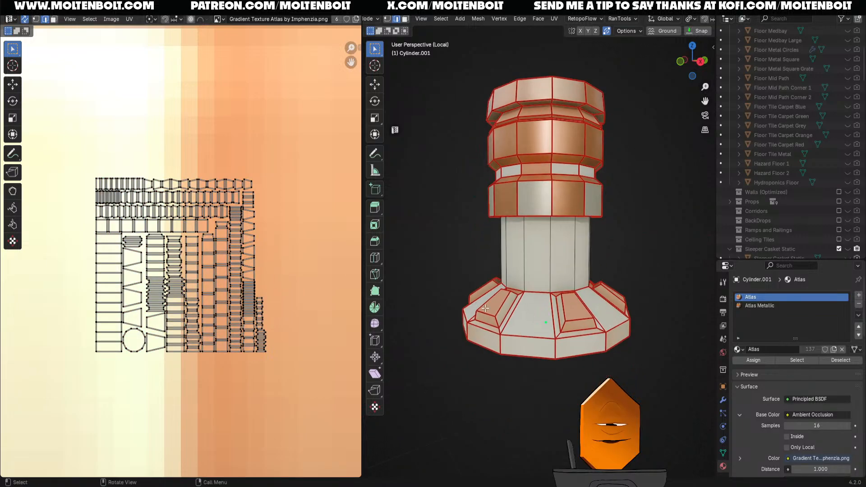
middle_drag(485, 308, 551, 378)
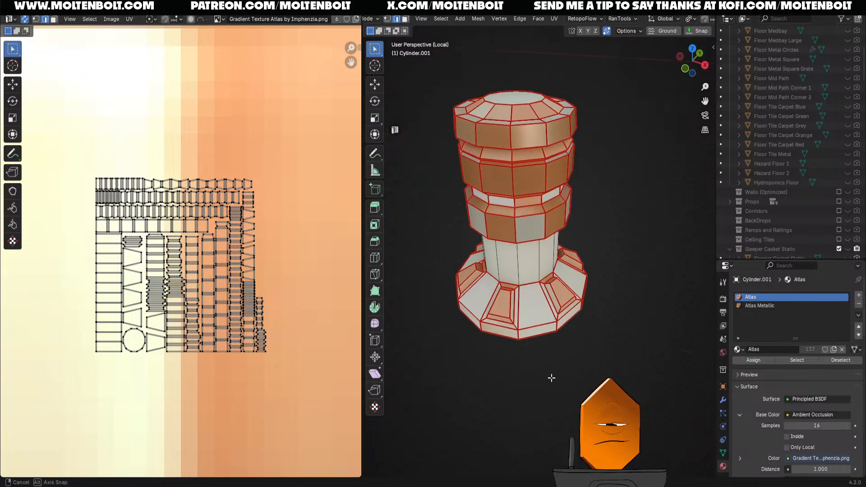
- Select all the faces of the flared base and move their UV islands onto the cream gradient swatch
key(grave)
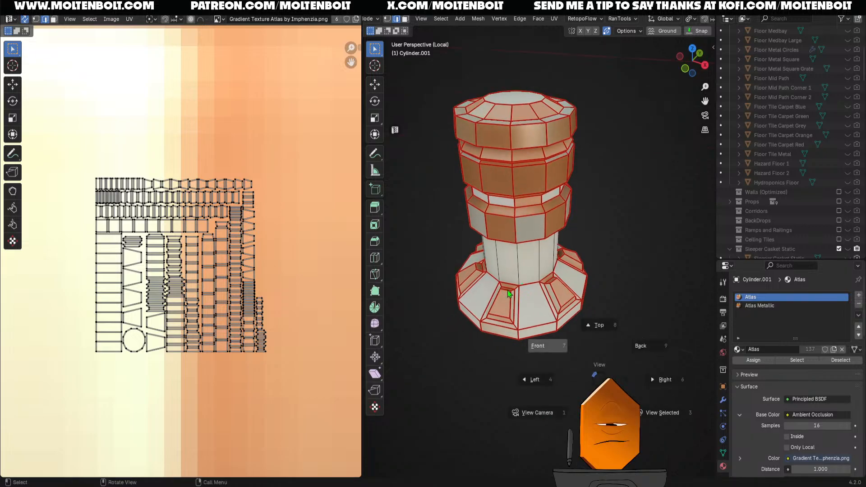
click(548, 346)
shift+middle_drag(515, 302, 496, 324)
scroll(516, 286, up, 1)
drag(412, 227, 652, 321)
middle_drag(618, 317, 659, 321)
scroll(267, 273, down, 5)
middle_drag(151, 252, 255, 316)
key(g)
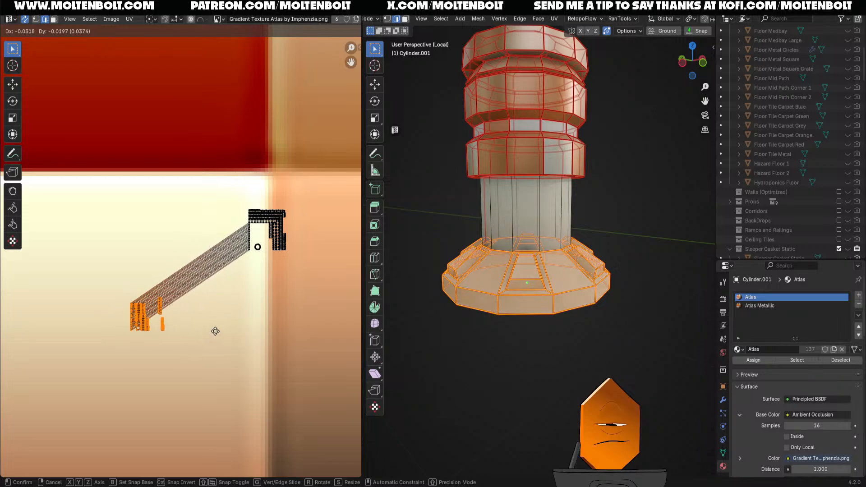
key(Escape)
click(56, 18)
key(g)
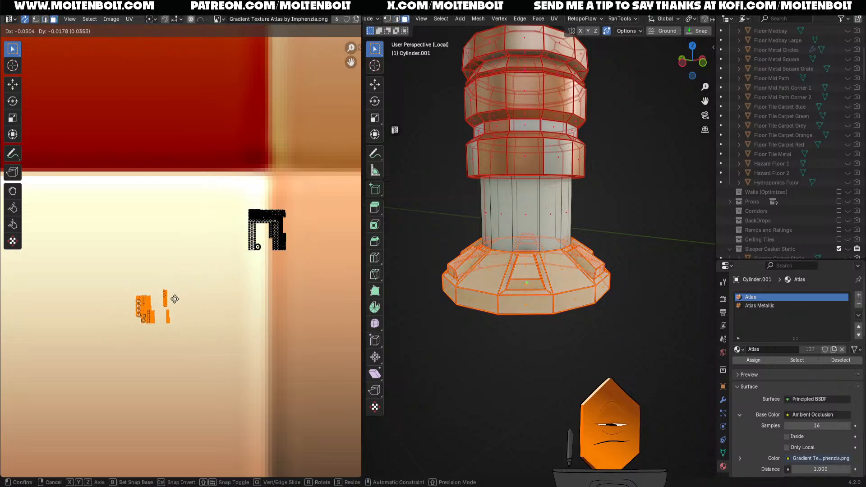
click(128, 315)
middle_drag(170, 337, 202, 323)
click(211, 338)
- Enlarge the base's UV islands on the cream swatch and check the resulting colours on the model
drag(110, 277, 197, 356)
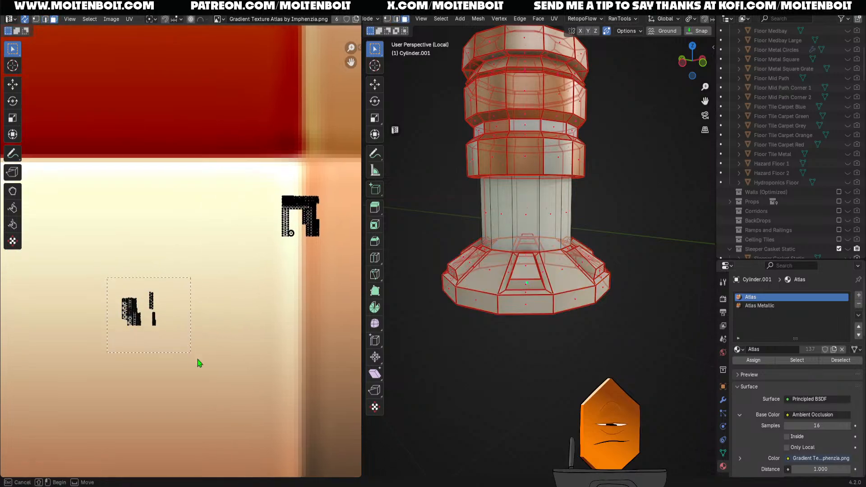
key(s)
click(332, 299)
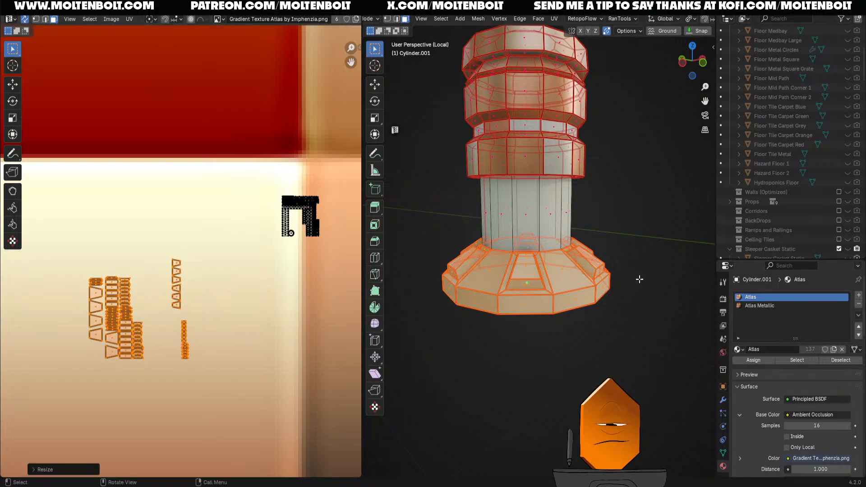
key(shift+alt+z)
scroll(630, 257, down, 2)
middle_drag(623, 298, 611, 337)
shift+middle_drag(438, 359, 482, 333)
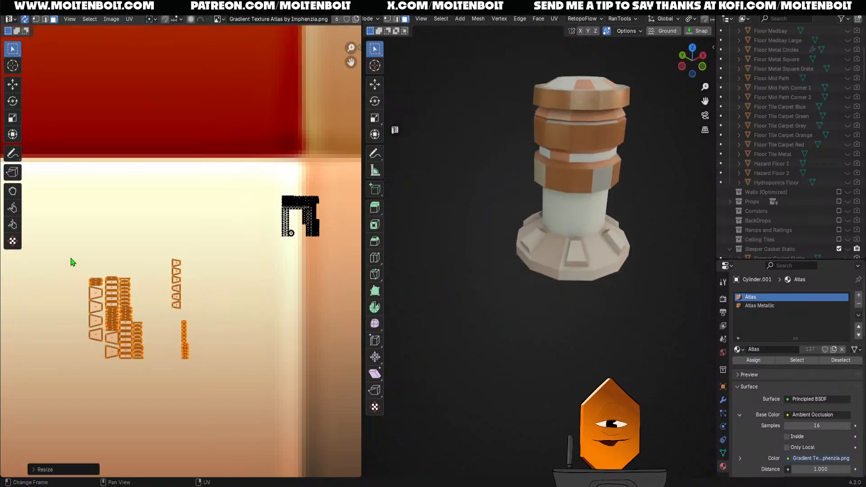
- Move the separate column of trapezoid UV islands to a lighter area of the cream swatch and rotate it 90 degrees
drag(71, 258, 249, 368)
click(227, 329)
drag(158, 257, 196, 307)
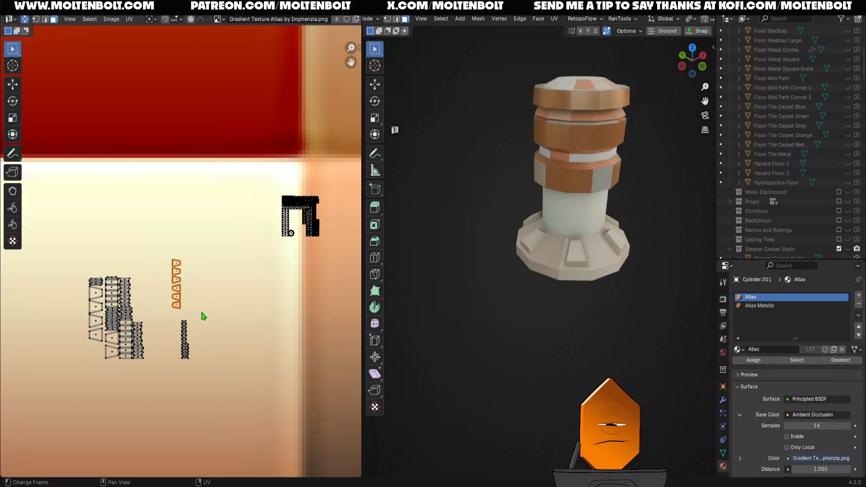
key(g)
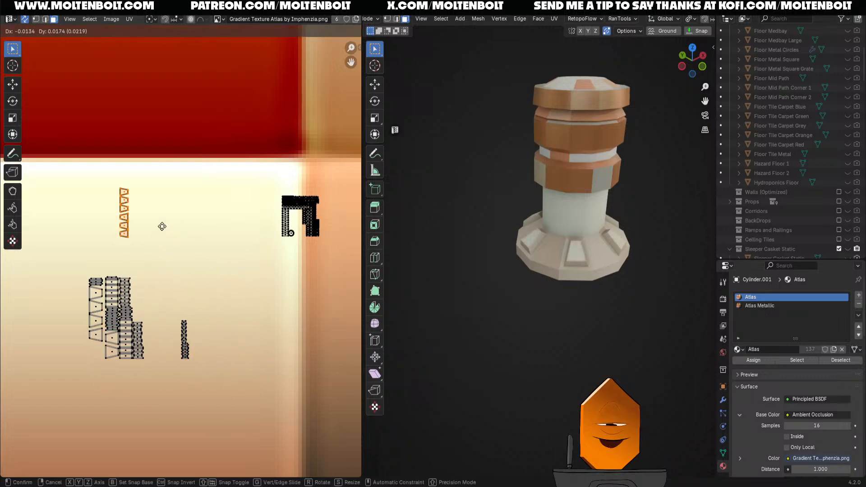
click(177, 232)
text(r90)
key(Return)
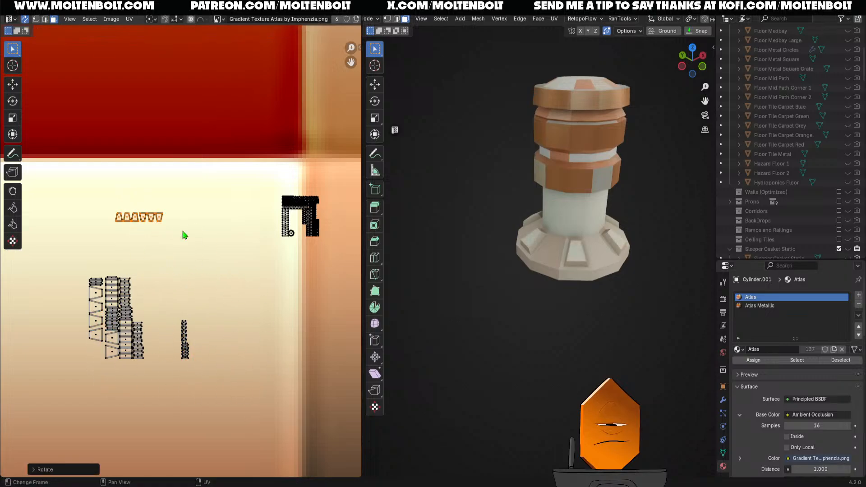
key(g)
click(193, 230)
click(241, 323)
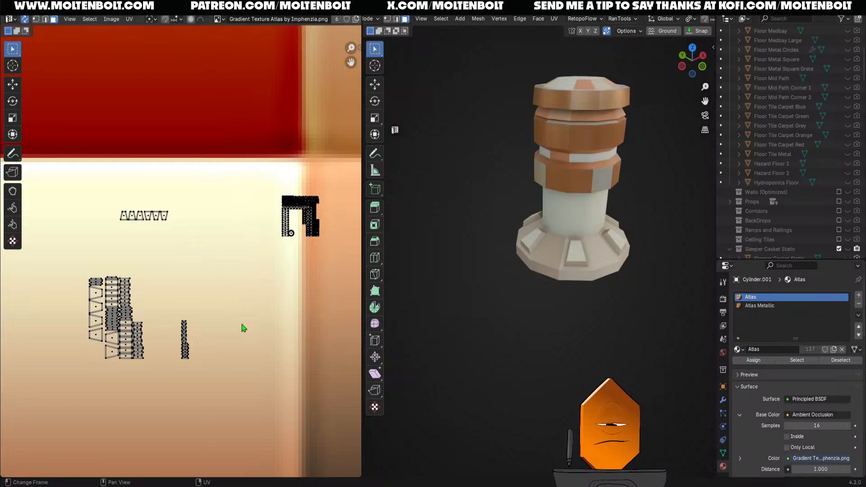
- Move the remaining narrow strip of base UV islands to a lighter area of the cream swatch and rotate it 90 degrees
drag(171, 300, 243, 375)
key(g)
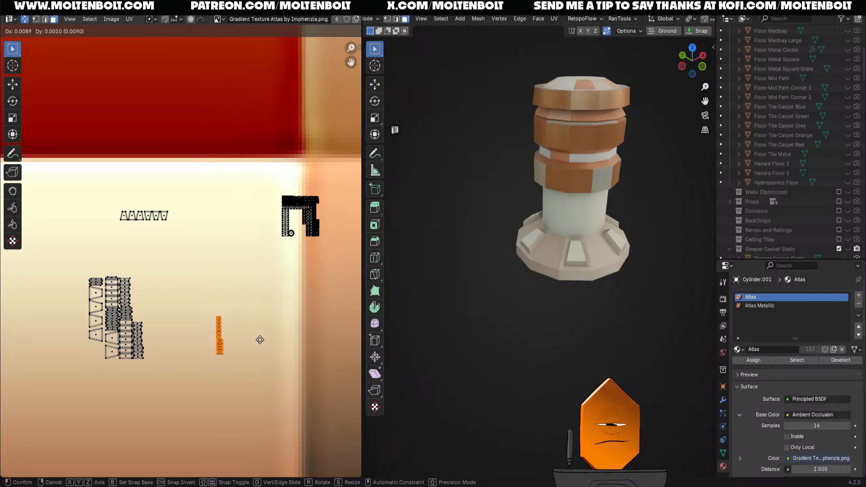
click(224, 251)
text(r)
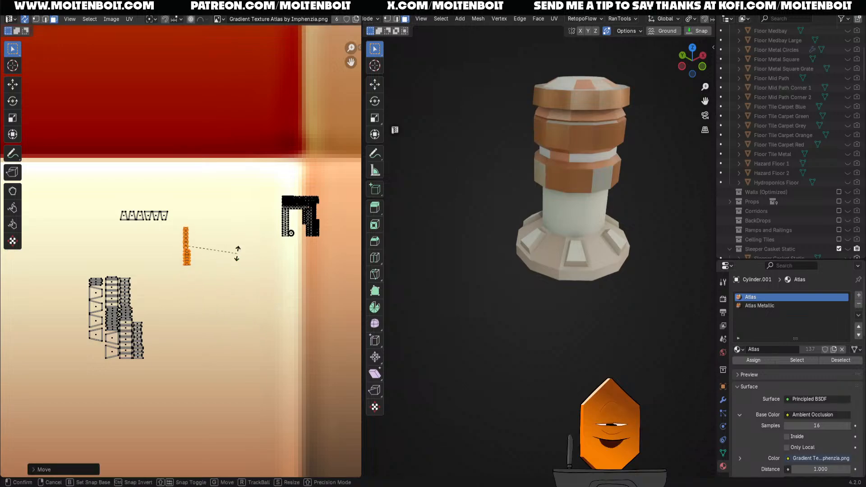
text(90)
click(238, 256)
key(g)
click(248, 244)
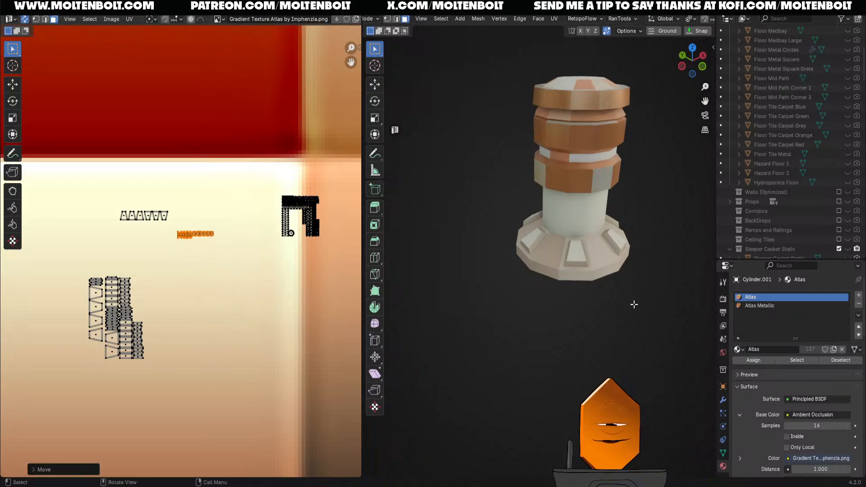
- Examine the colours and seams of the base and rings, along with the placement of the UV islands on the swatches
middle_drag(655, 272, 634, 298)
ctrl+middle_drag(535, 329, 537, 292)
middle_drag(537, 291, 560, 269)
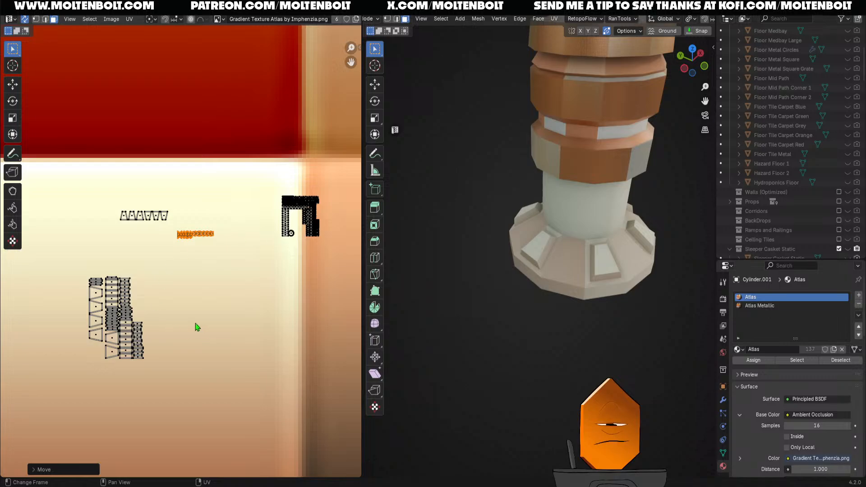
drag(97, 176, 328, 368)
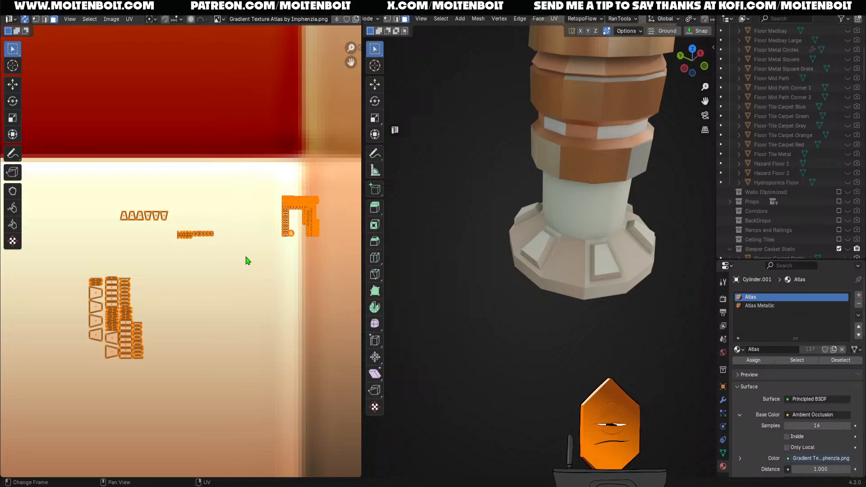
scroll(246, 261, down, 2)
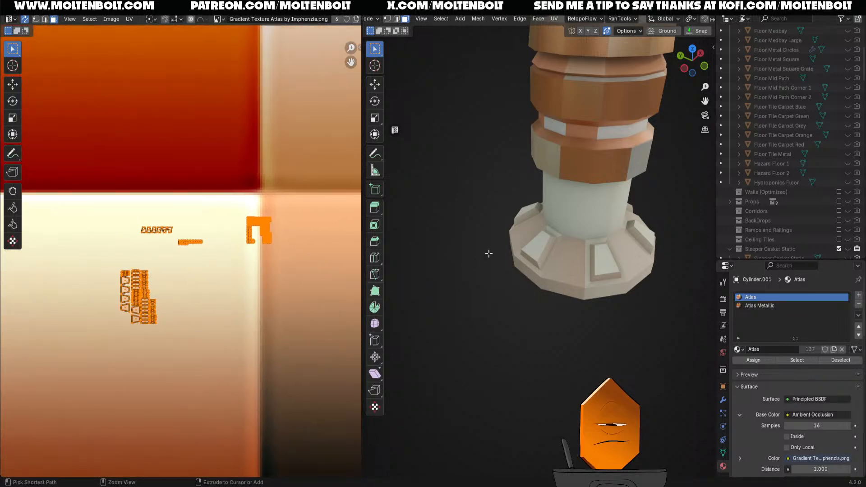
scroll(177, 254, down, 1)
click(296, 339)
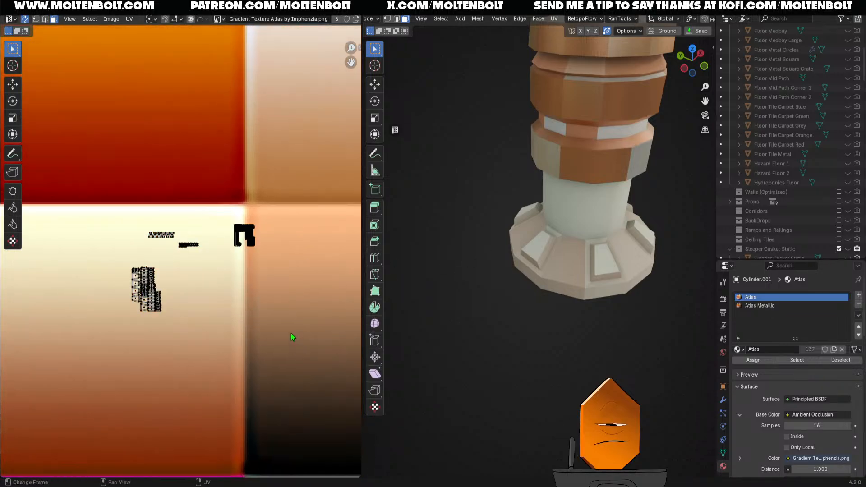
scroll(289, 316, up, 1)
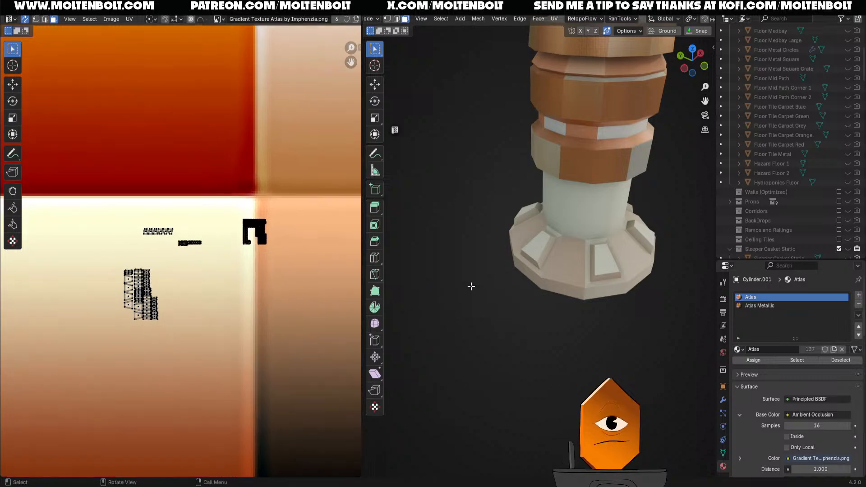
key(Tab)
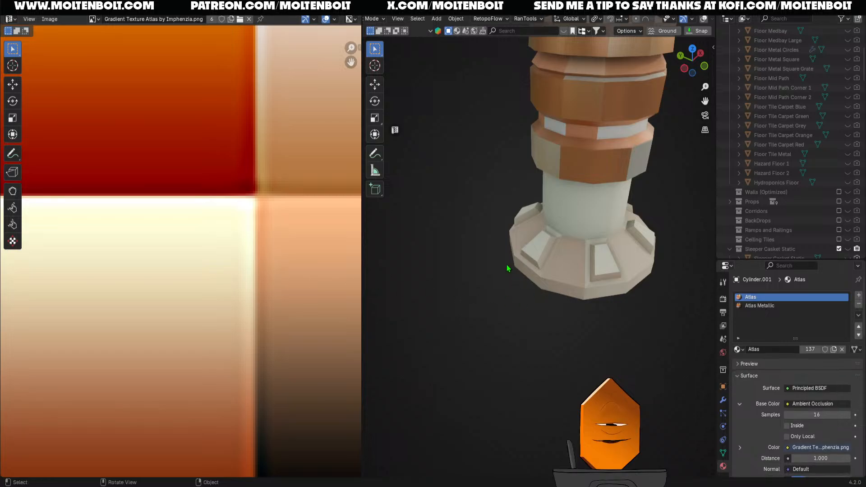
key(Tab)
key(alt+shift+z)
middle_drag(511, 341, 539, 336)
scroll(539, 337, down, 3)
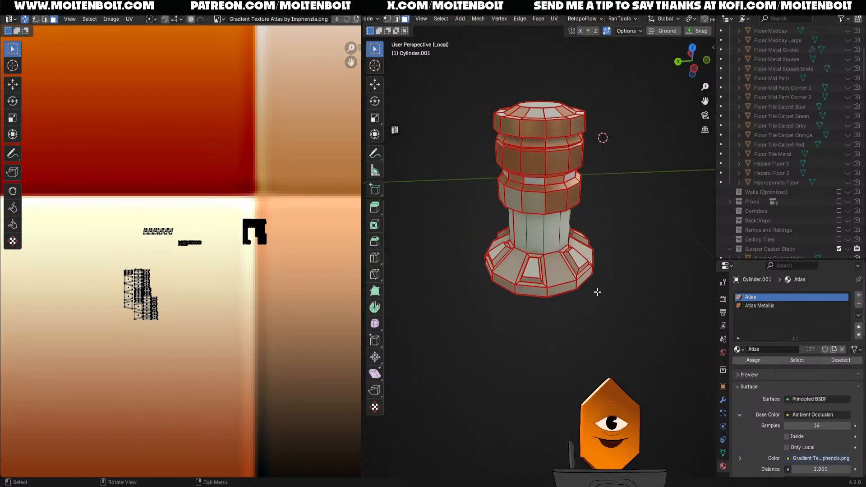
- Re-mark the seams and unwrap the whole mesh with Zen UV using the Conformal method, with Fill Holes and Pack Unwrapped enabled
key(a)
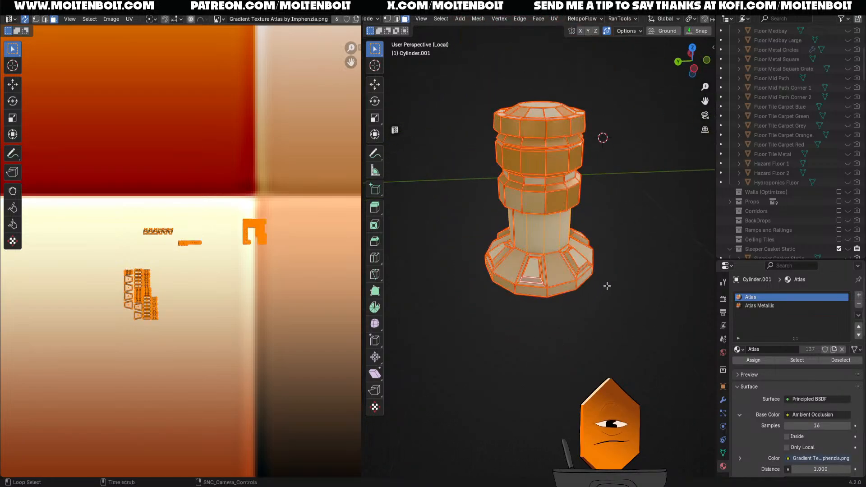
key(alt+a)
key(alt+u)
key(alt+u)
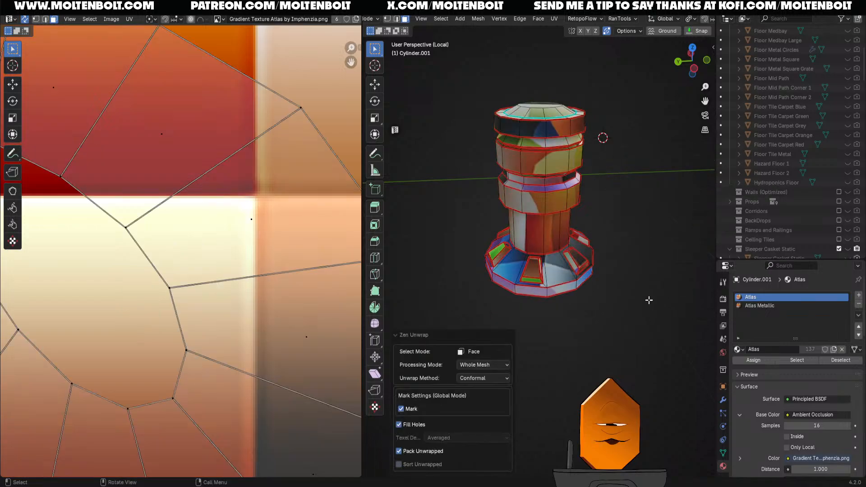
middle_drag(648, 300, 643, 309)
scroll(643, 310, down, 2)
- Scale all of the newly unwrapped UV islands to 0.01 on the gradient atlas
text(a)
text(s.01)
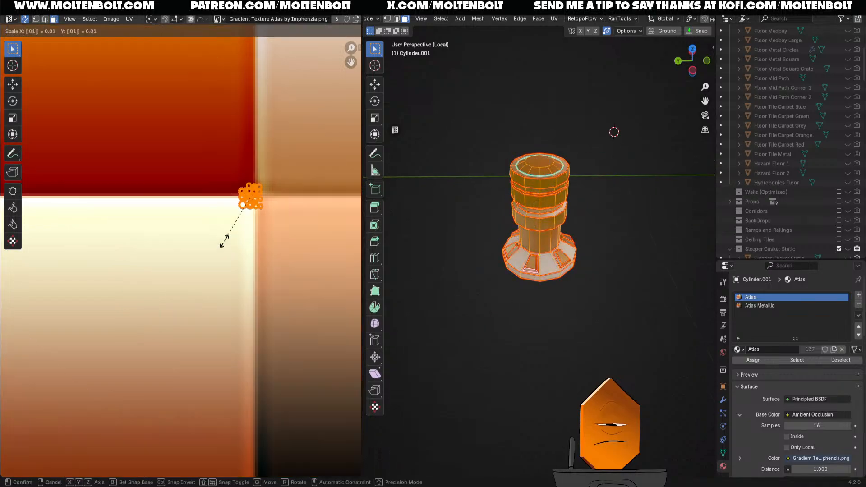
key(Return)
ctrl+middle_drag(278, 226, 260, 204)
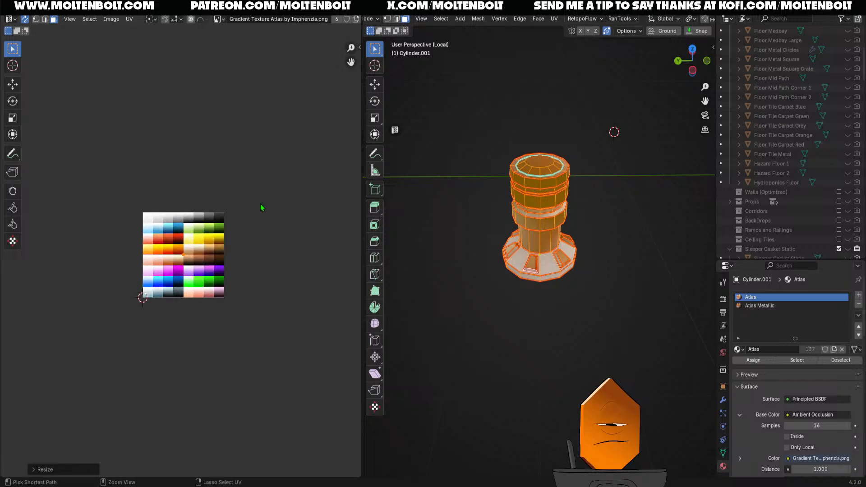
mouse_move(265, 307)
ctrl+middle_down()
mouse_move(251, 271)
mouse_move(254, 326)
mouse_move(262, 303)
ctrl+middle_up()
- Select all the faces of the flared base, including the hidden back ones, from the front view
click(553, 327)
mouse_move(553, 327)
ctrl+middle_down()
mouse_move(540, 348)
mouse_move(553, 325)
ctrl+middle_up()
ctrl+middle_drag(552, 325, 570, 280)
middle_drag(570, 307, 574, 316)
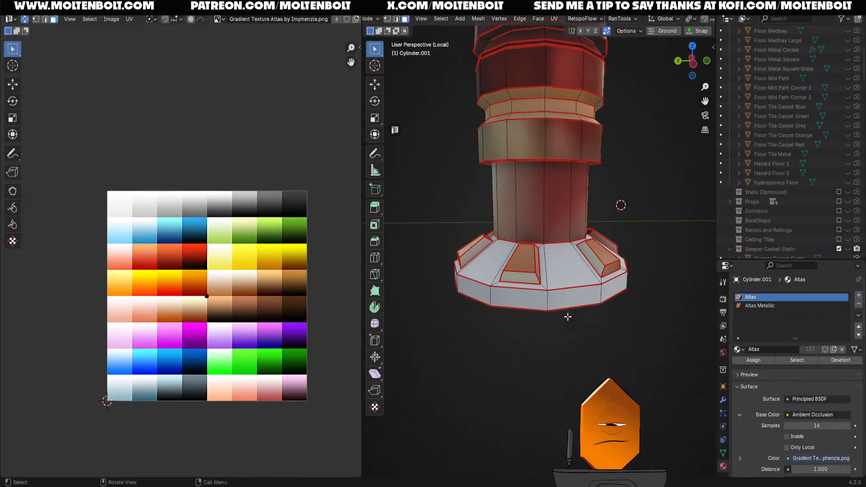
key(KP_1)
drag(404, 235, 635, 317)
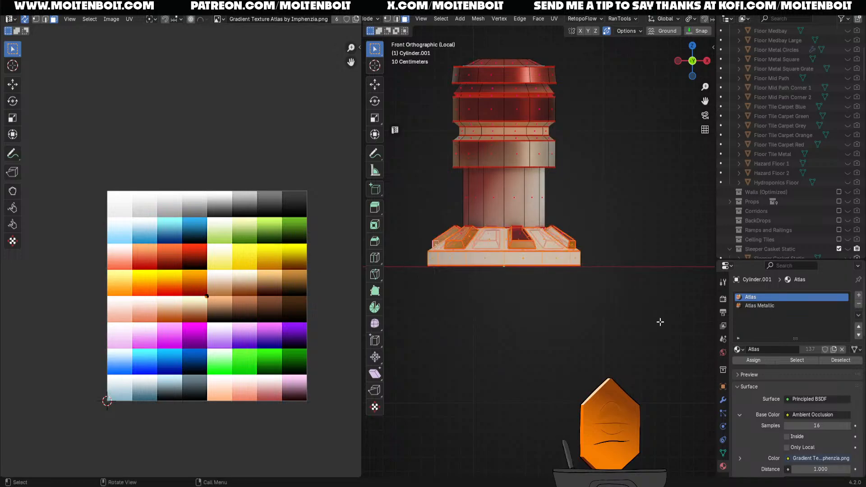
drag(412, 223, 647, 306)
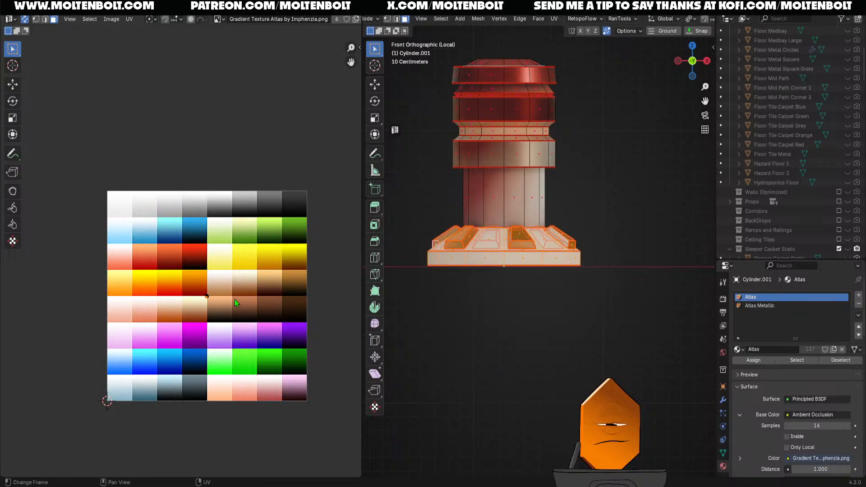
- Recolour the flared base by moving its UVs onto a grey gradient swatch of the atlas, and assign the Atlas Metallic material
key(g)
click(274, 208)
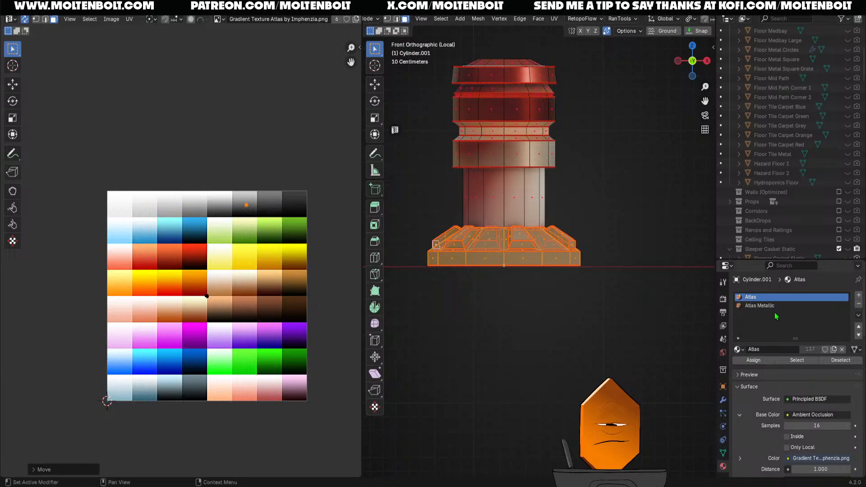
click(760, 306)
click(754, 360)
- Give the narrow column above the base the Atlas material and shift its UVs to the cream swatch
click(420, 216)
drag(423, 182, 620, 213)
click(751, 297)
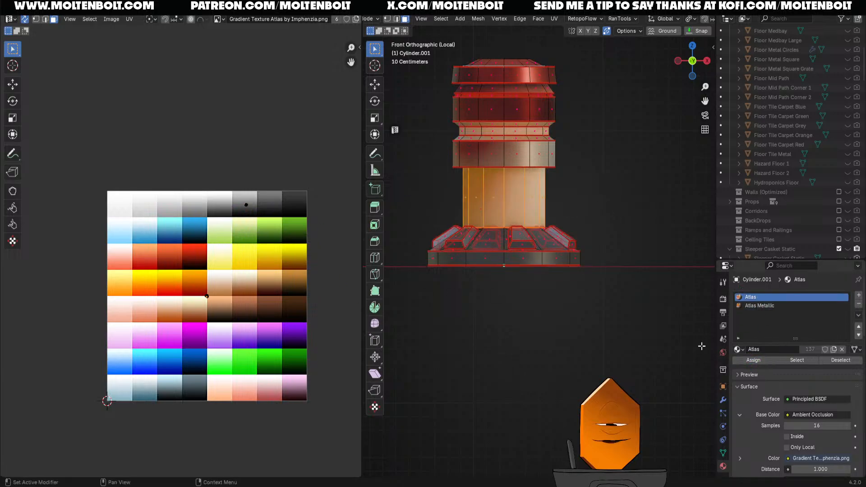
key(g)
click(255, 269)
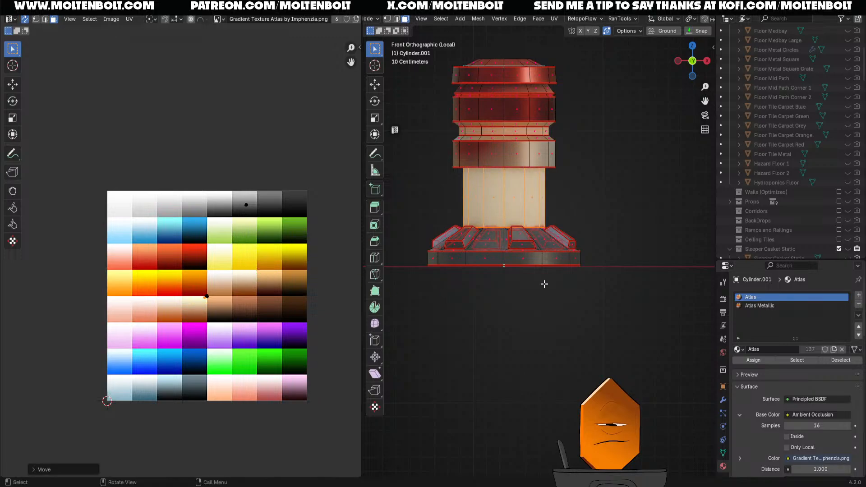
- Assign Atlas Metallic to the wide band directly above the column and move its UVs onto the grey swatch
click(678, 235)
drag(422, 145, 627, 170)
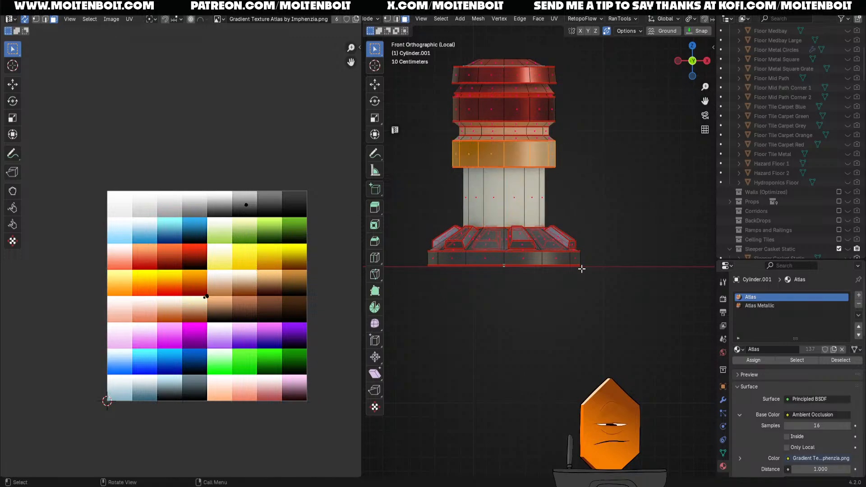
click(770, 307)
click(754, 361)
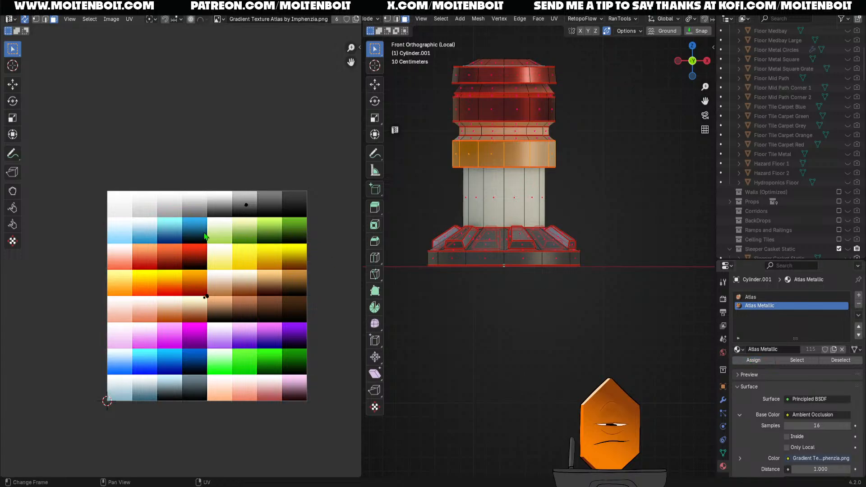
key(g)
click(236, 145)
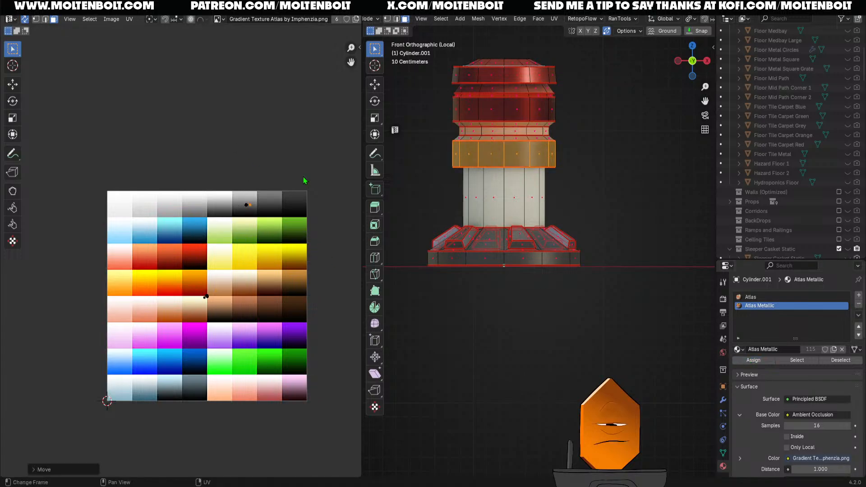
- Assign the Atlas material to the recessed groove above the lower wide band and move its UVs to the cream swatch
drag(450, 123, 612, 140)
click(774, 297)
click(753, 360)
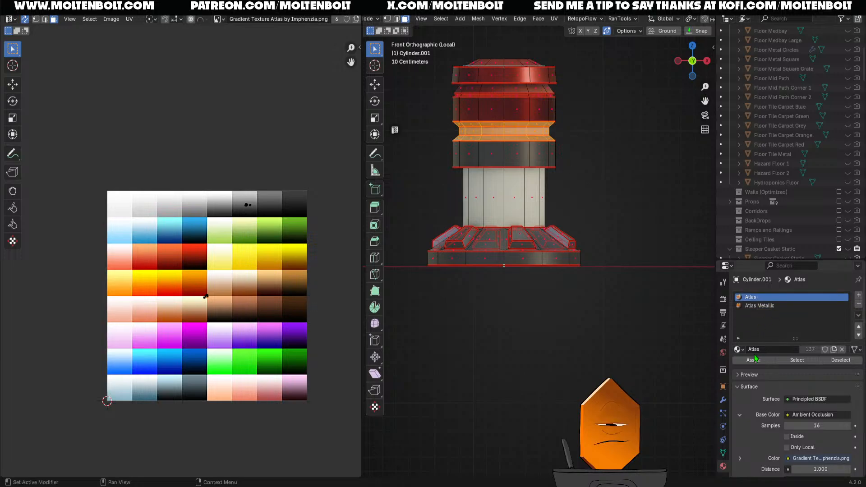
key(g)
click(203, 274)
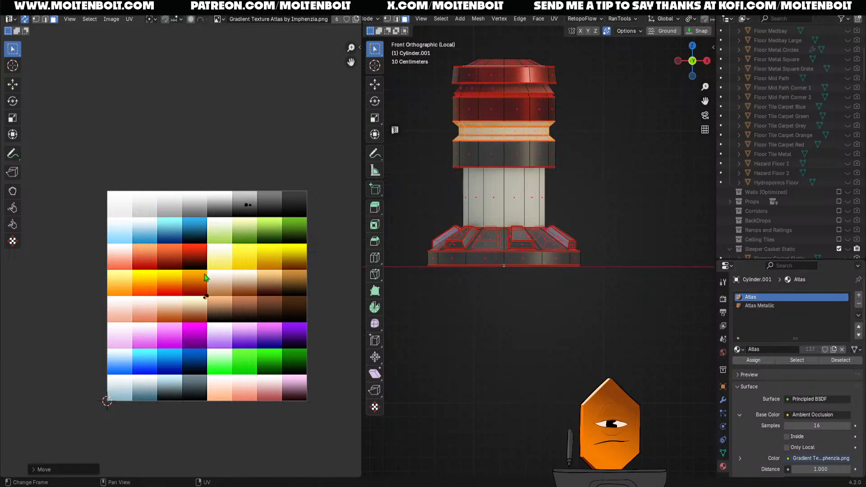
- Give the two upper wide bands the Atlas Metallic material and move their UVs onto the grey swatch
drag(419, 100, 593, 122)
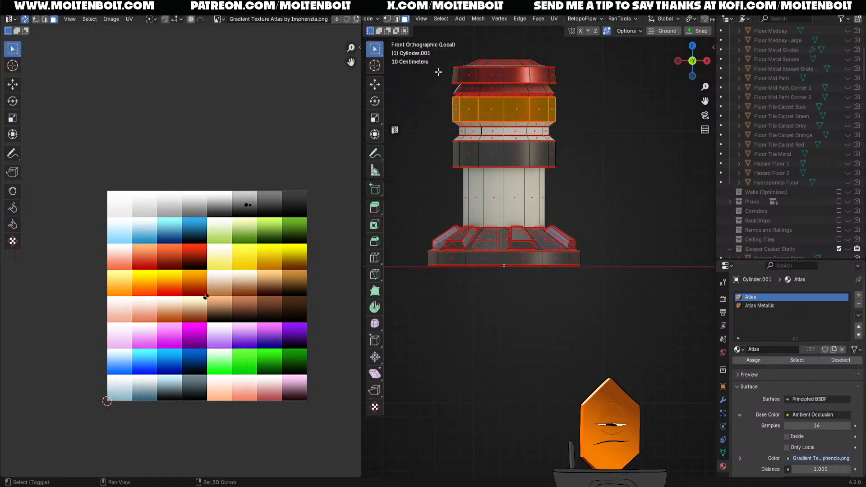
shift+drag(442, 72, 594, 83)
click(778, 306)
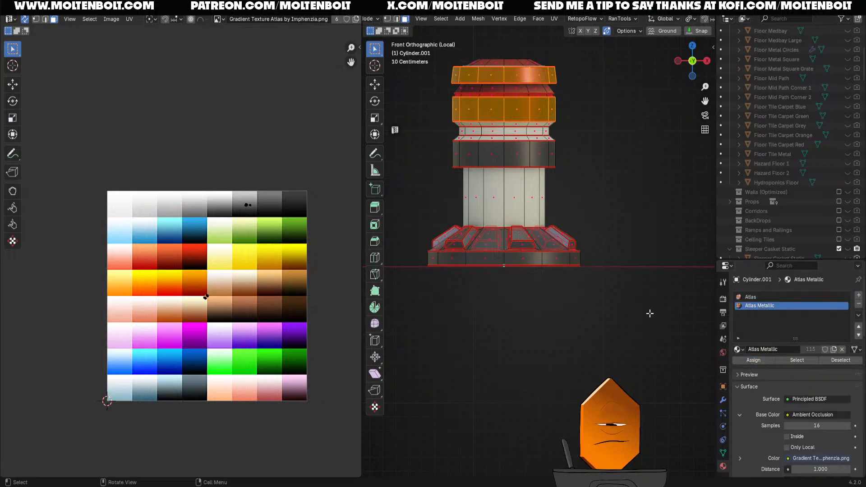
key(g)
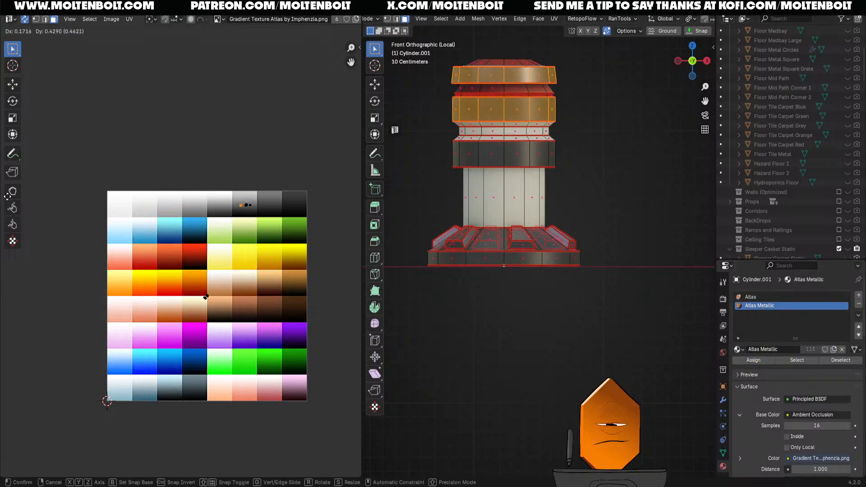
click(334, 207)
click(620, 218)
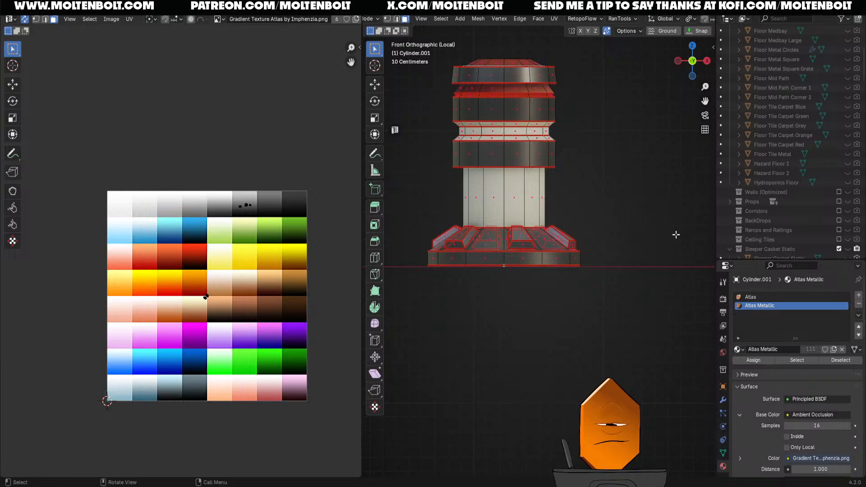
- Leave local view and examine the recoloured cylinder from several sides among the hangar props
key(shift+alt+z)
middle_drag(676, 234, 608, 220)
key(KP_Divide)
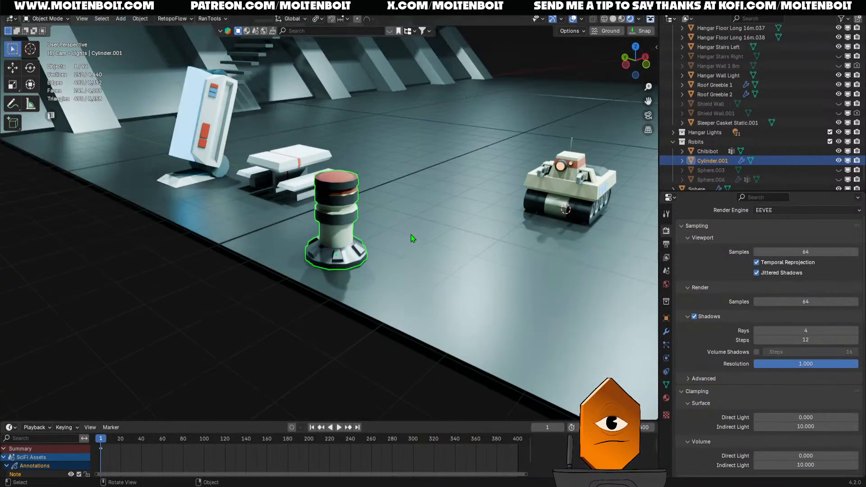
middle_drag(410, 234, 234, 302)
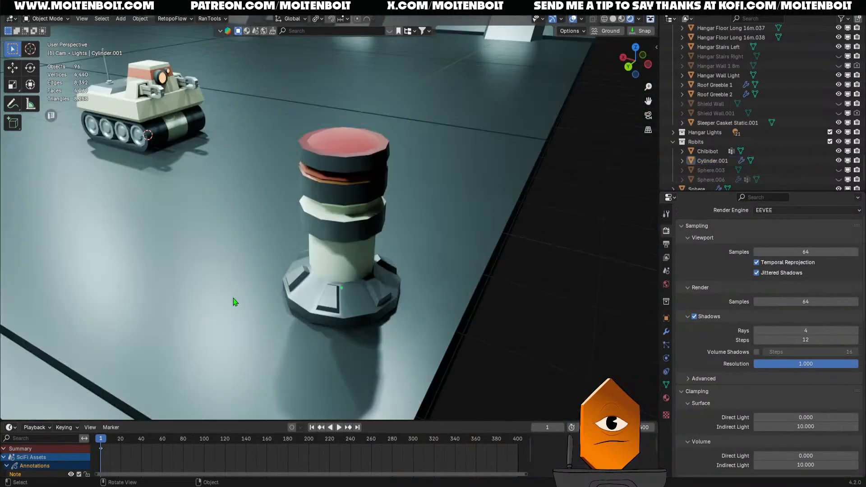
click(392, 315)
middle_drag(391, 315, 372, 217)
scroll(344, 296, down, 1)
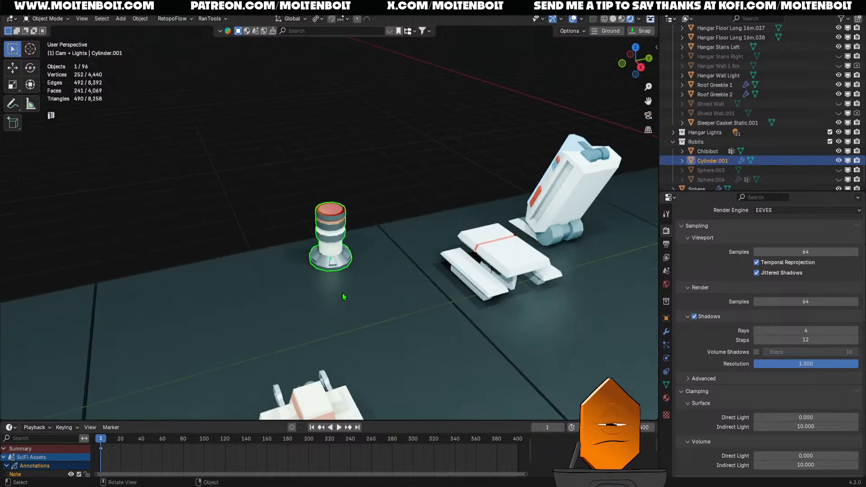
- Add an edge loop around the cream column and slide it down close to the base
scroll(356, 236, up, 5)
shift+middle_drag(345, 296, 410, 276)
scroll(359, 265, up, 2)
key(Tab)
key(ctrl+r)
click(381, 281)
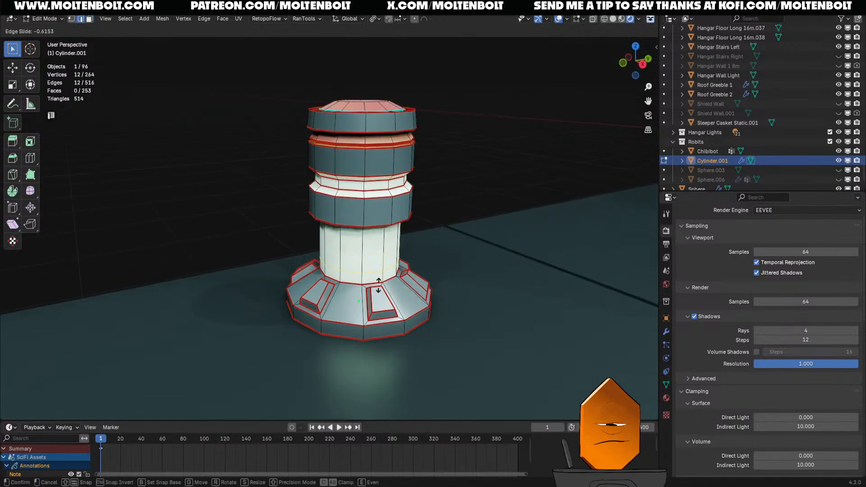
click(378, 289)
key(alt+a)
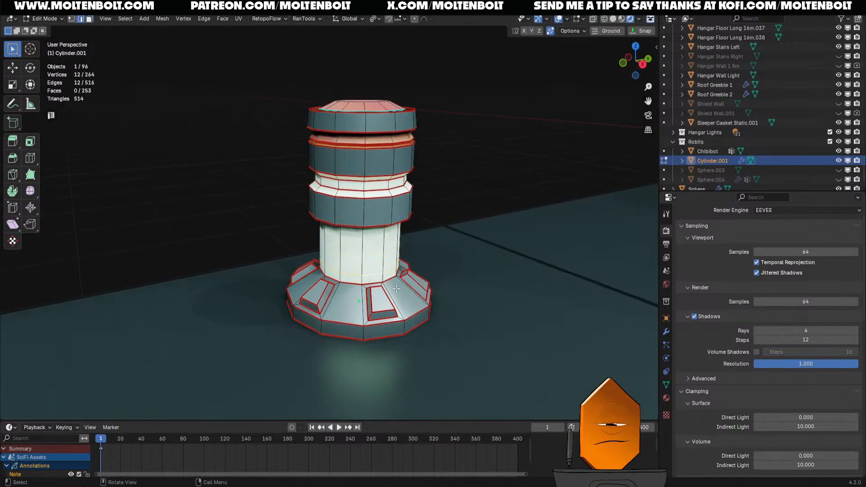
- Select the thin face ring at the foot of the column and move its UVs onto the grey swatch
key(3)
alt+click(383, 278)
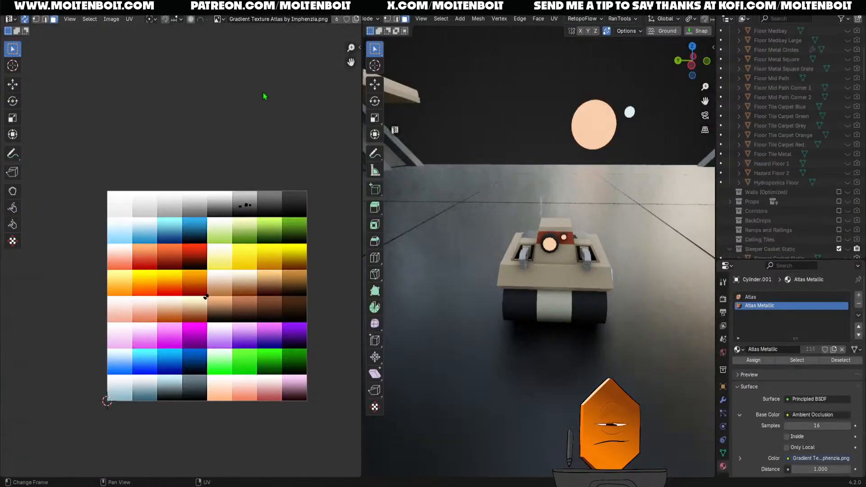
key(g)
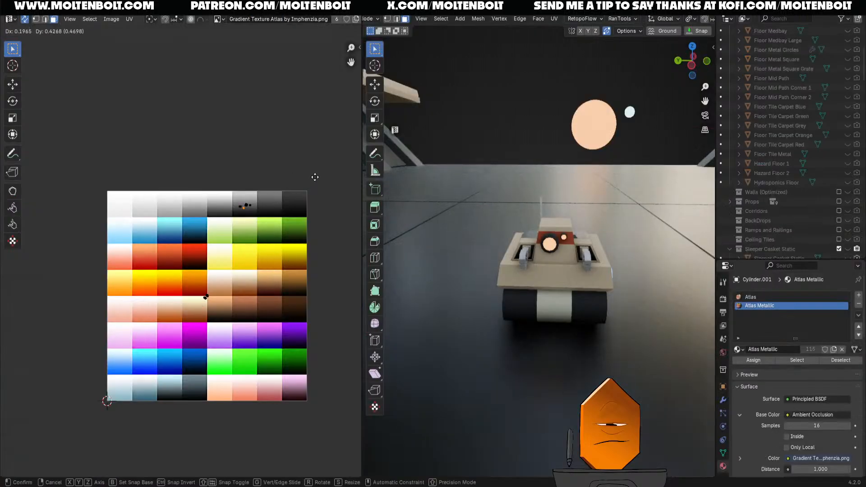
click(324, 175)
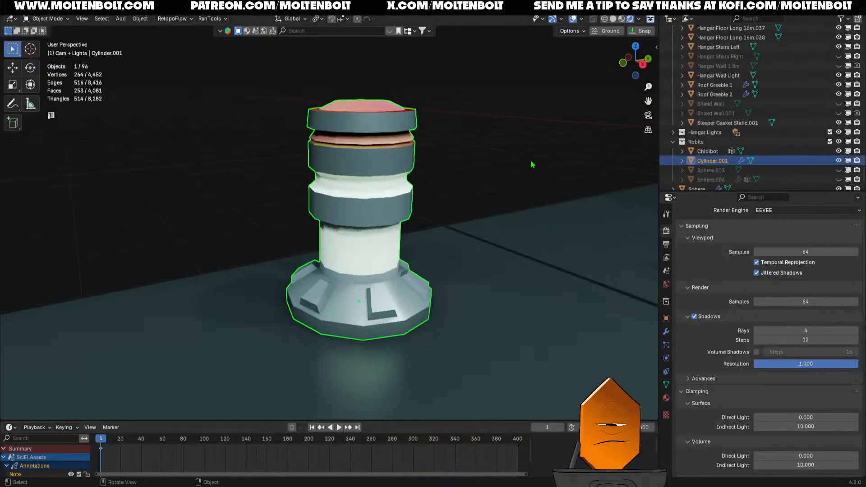
- Darken the thin ring at the column's foot by moving its UVs to the next darker grey swatch
click(397, 251)
key(ctrl+Tab)
click(495, 242)
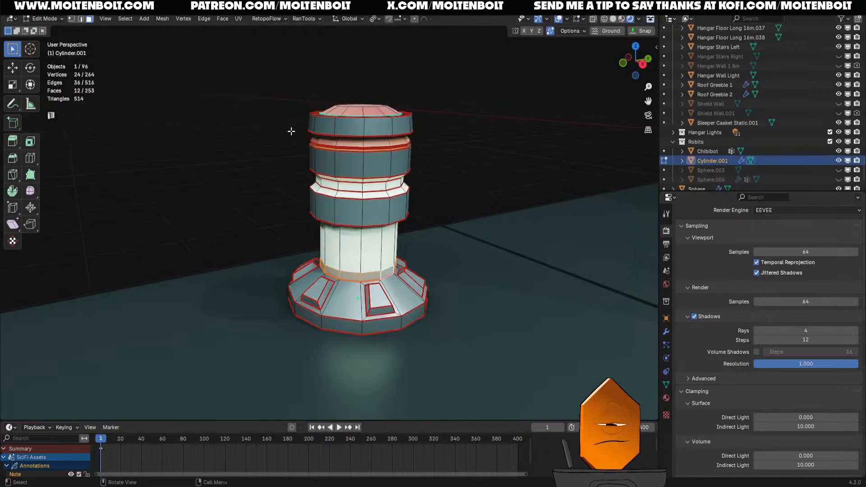
key(Tab)
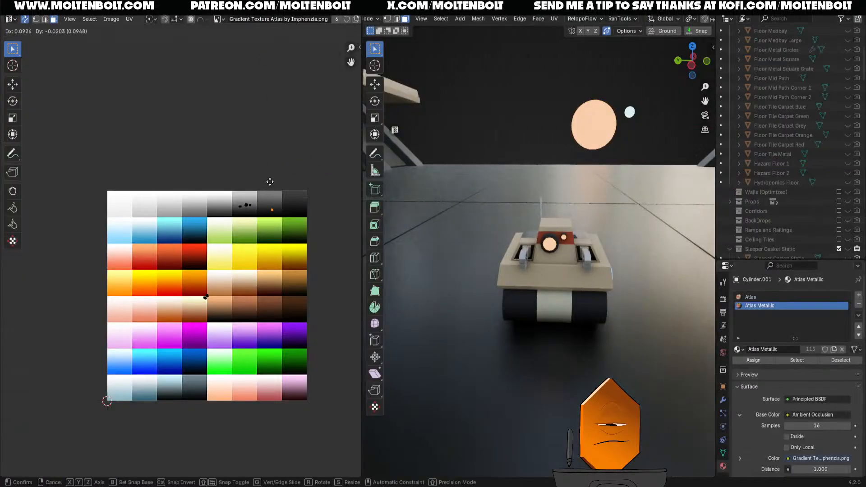
click(272, 180)
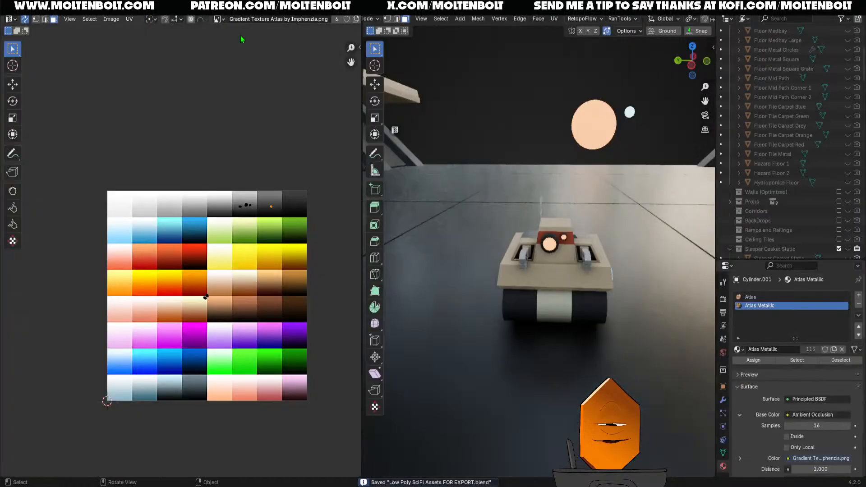
key(g)
click(284, 194)
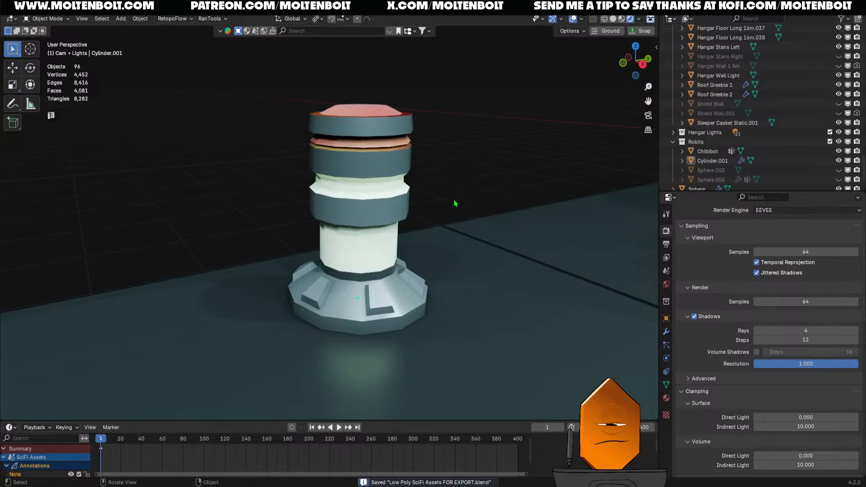
middle_drag(455, 204, 430, 188)
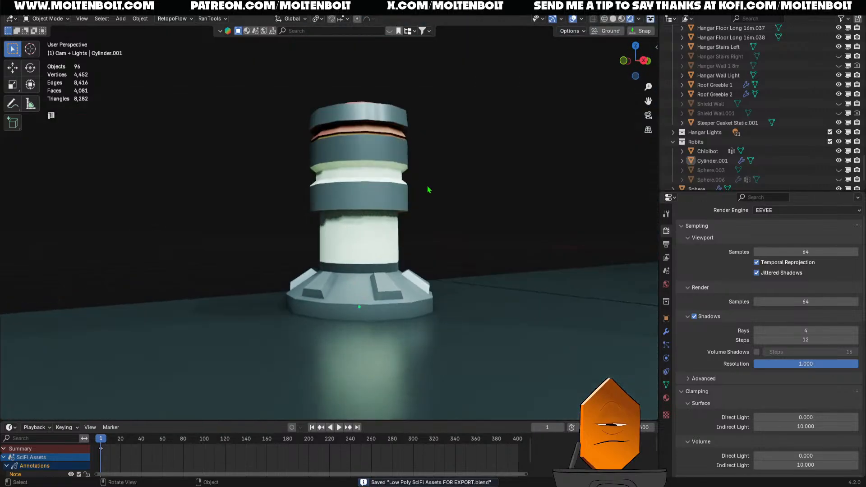
scroll(430, 188, up, 4)
key(Tab)
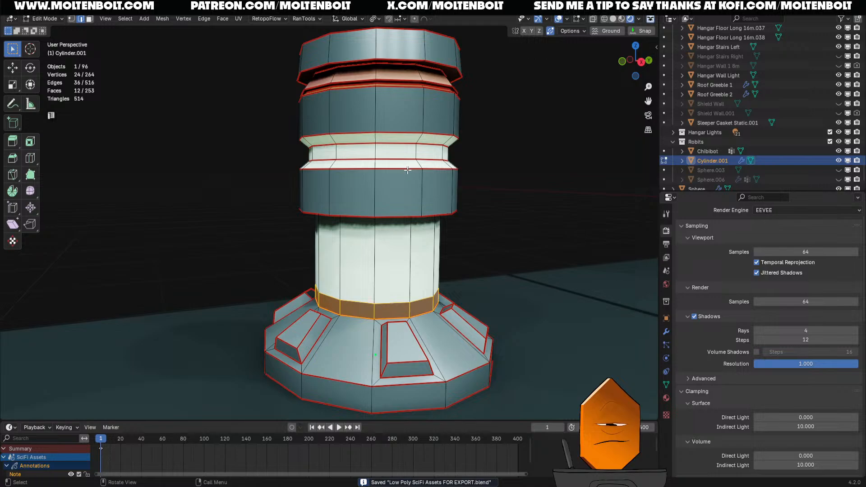
alt+shift+click(408, 169)
middle_drag(408, 170, 492, 195)
key(ctrl+b)
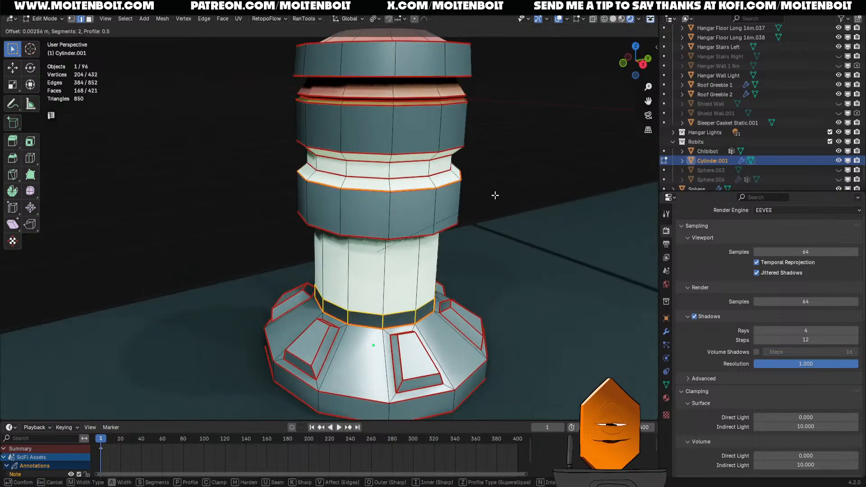
right_click(499, 195)
- Try a three-segment bevel of about 0.054 m on only the upper edge loop of the lower wide band
key(3)
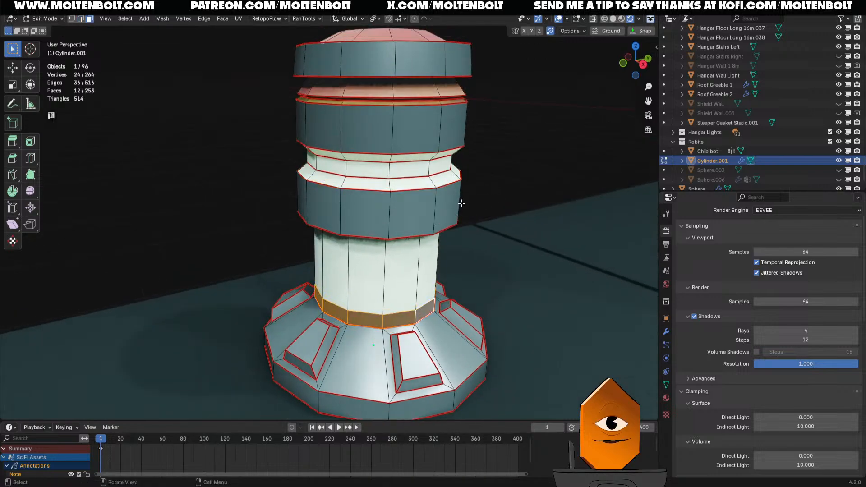
key(alt+a)
key(2)
alt+click(414, 197)
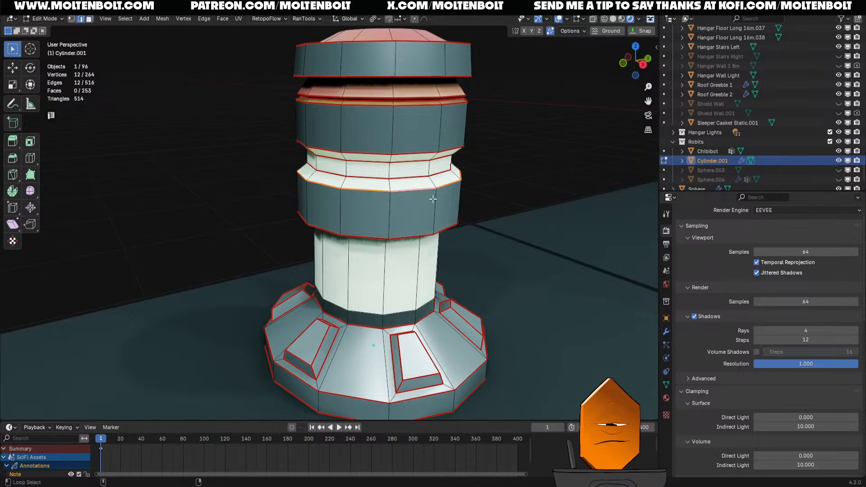
key(ctrl+b)
click(488, 199)
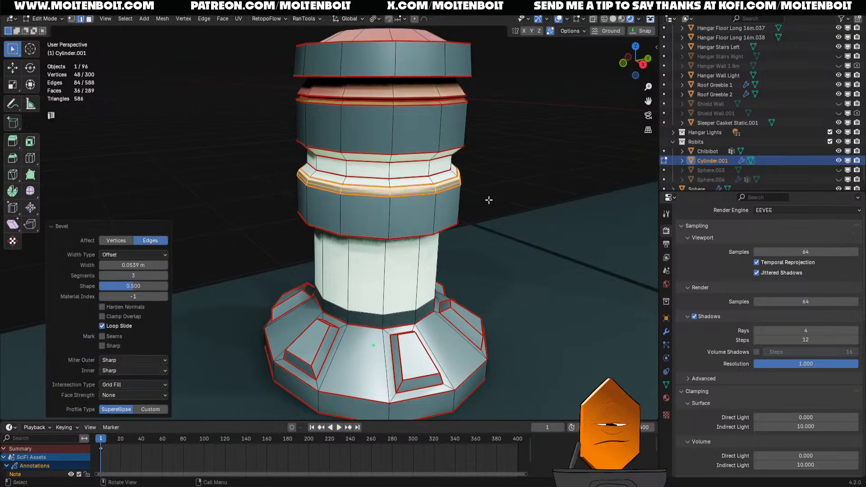
click(447, 195)
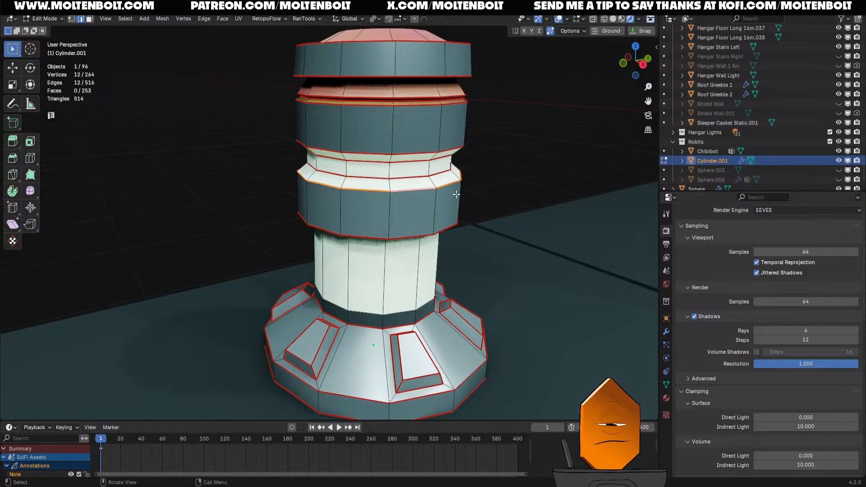
- Try a two-segment bevel on the lower wide band's upper edge loop, with its middle loop scaled to 0.913
key(ctrl+b)
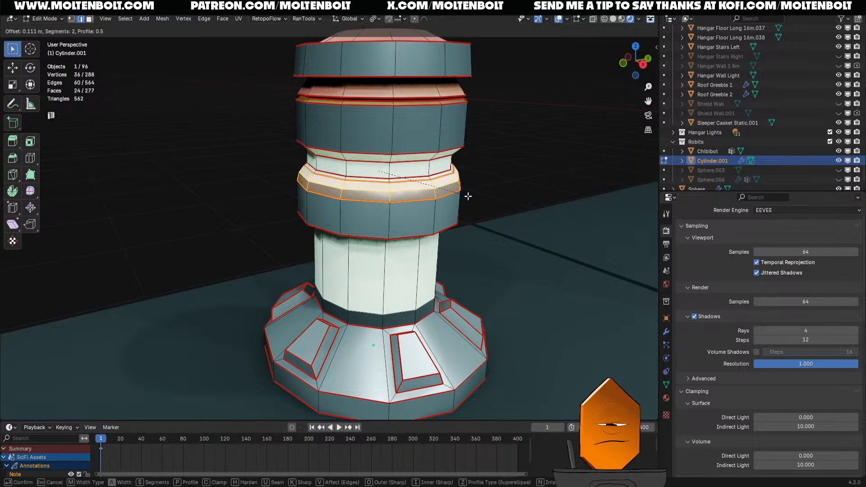
click(464, 193)
click(456, 188)
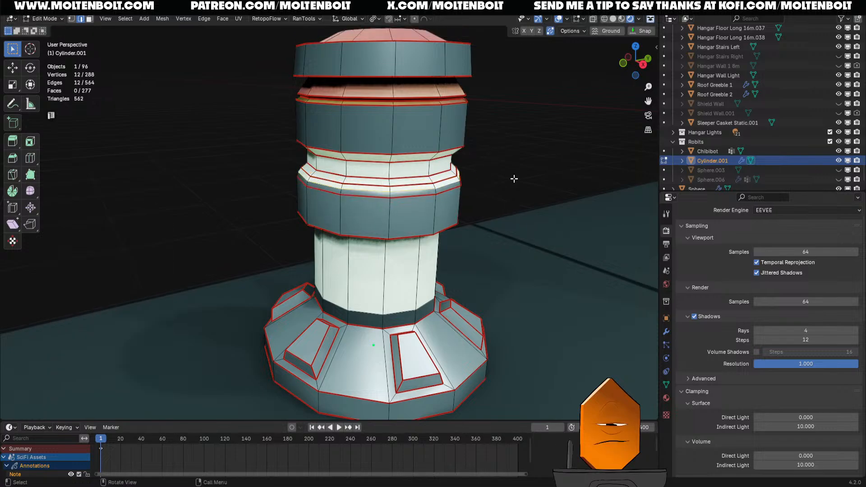
alt+click(456, 189)
key(s)
click(532, 178)
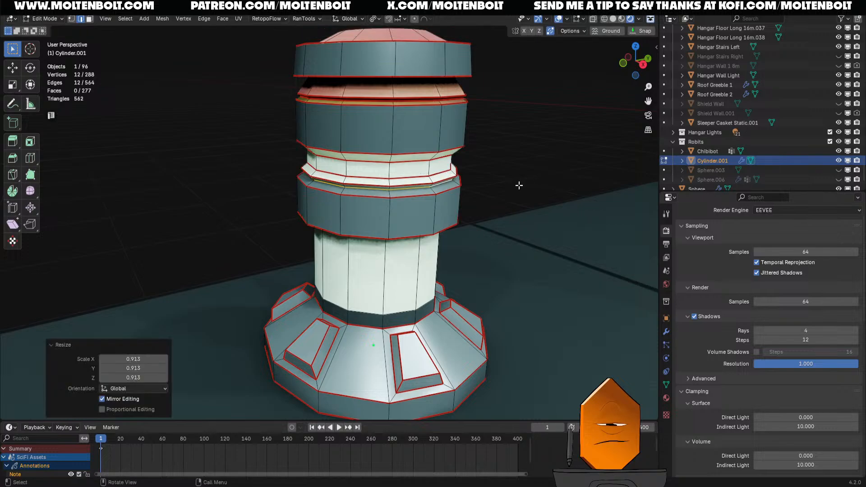
- Undo the loop scaling and the two-segment bevel on the lower wide band
middle_drag(532, 178, 511, 194)
key(ctrl+z)
key(ctrl+z)
key(ctrl+z)
key(ctrl+z)
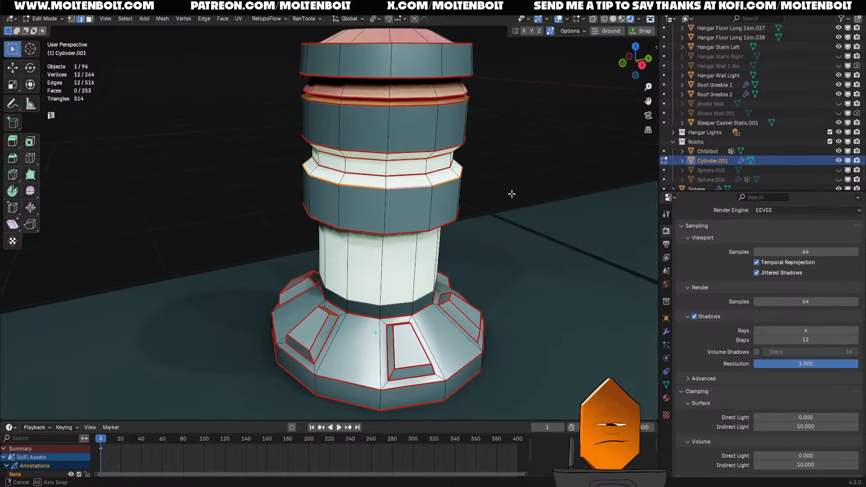
- Try another two-segment bevel on the upper edge loop of the lower wide band
ctrl+click(442, 185)
click(499, 181)
alt+click(454, 186)
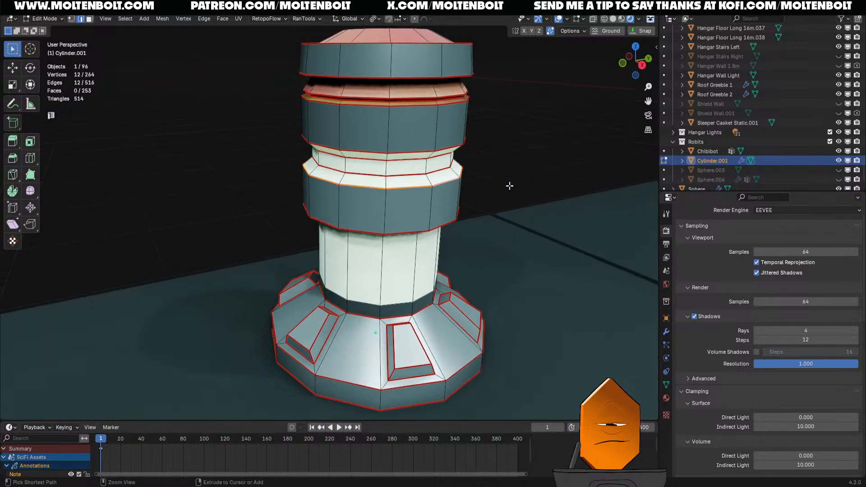
key(ctrl+b)
click(510, 188)
click(511, 192)
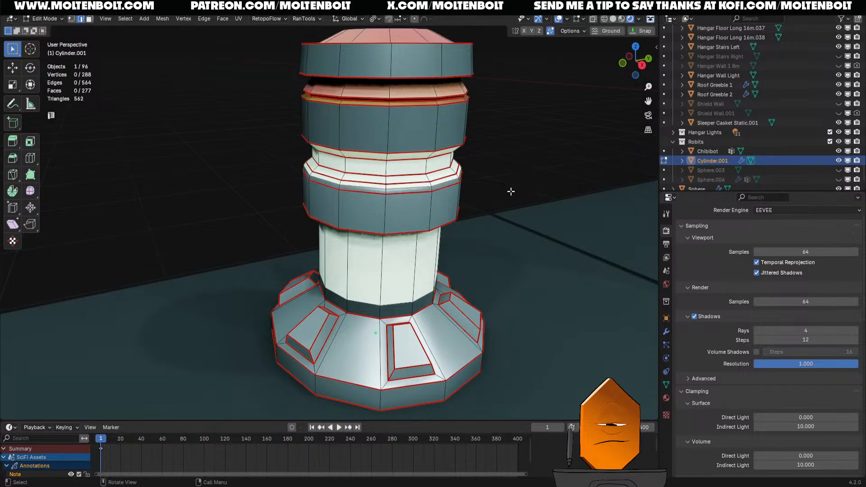
- Undo the two-segment bevel and bevel the lower wide band's upper edge loop with one segment, 0.0653 m wide
middle_drag(511, 191, 491, 212)
key(ctrl+z)
key(ctrl+z)
key(ctrl+b)
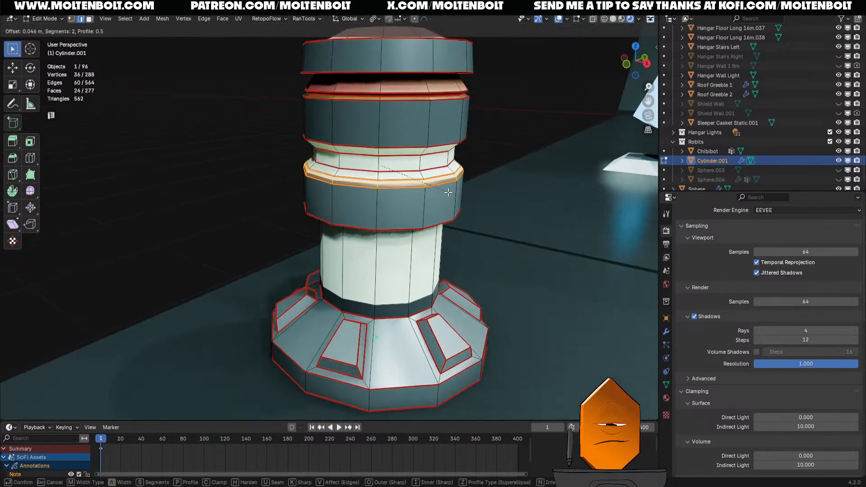
click(451, 193)
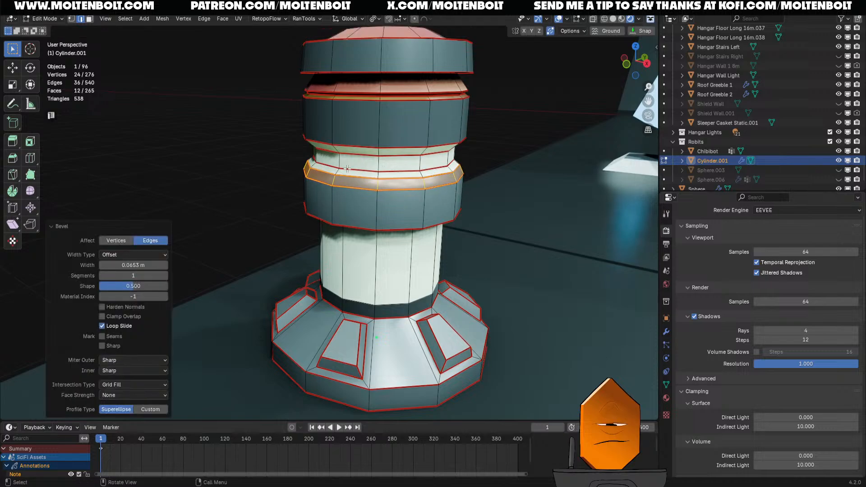
- Lighten the new metallic bevel on the lower wide band by moving its UVs slightly up within the grey swatch
key(ctrl+Tab)
click(421, 184)
middle_drag(519, 186, 509, 201)
key(Tab)
click(230, 7)
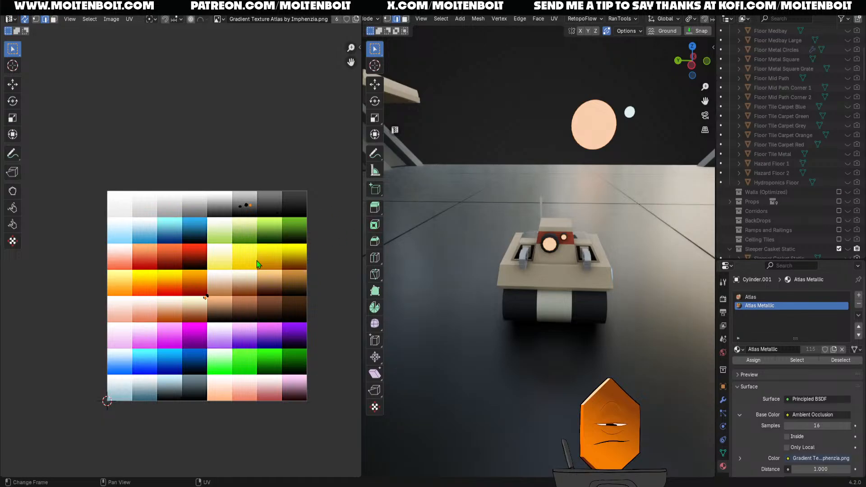
key(g)
right_click(265, 204)
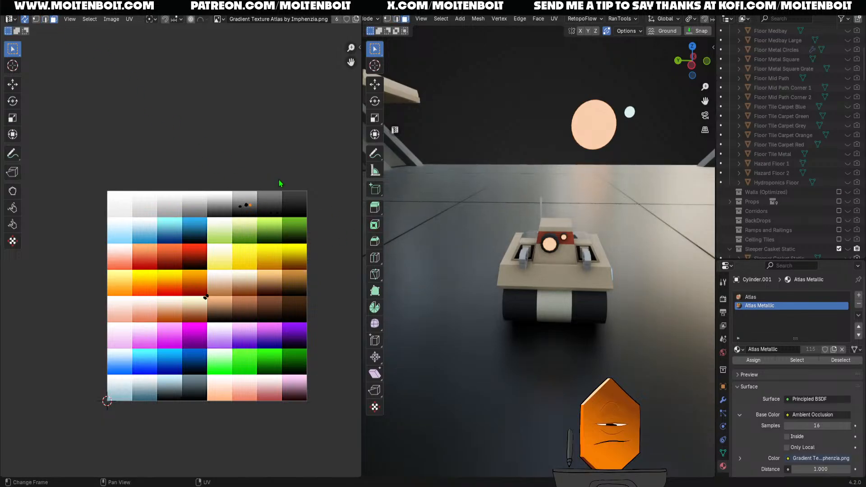
key(g)
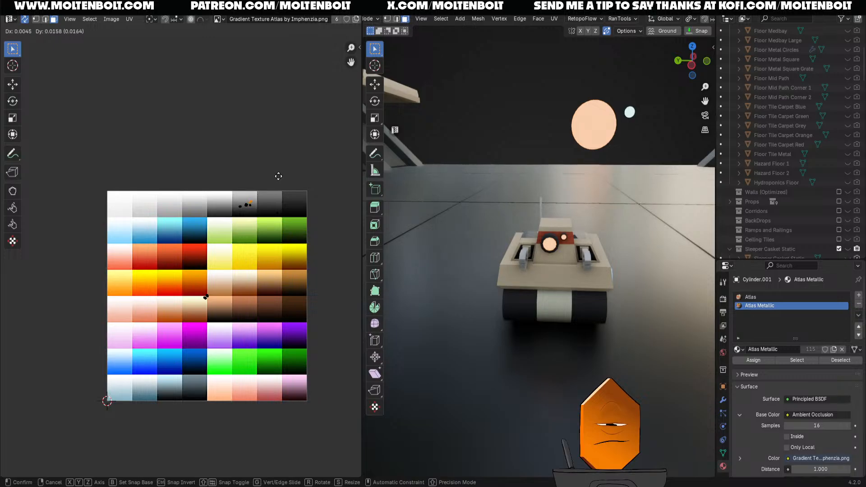
click(279, 176)
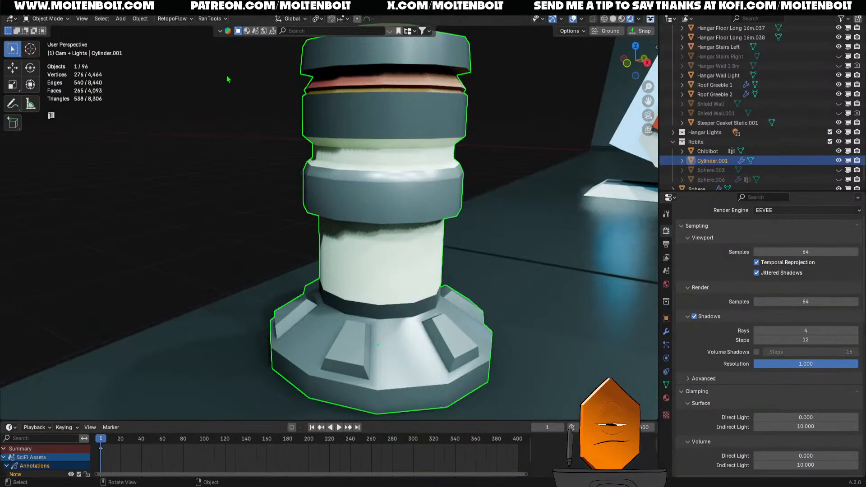
- Recolour the cream sloped face ring just above the lower wide band's bevel by moving its UVs to the dark grey swatch
middle_drag(393, 235, 402, 226)
scroll(401, 226, up, 5)
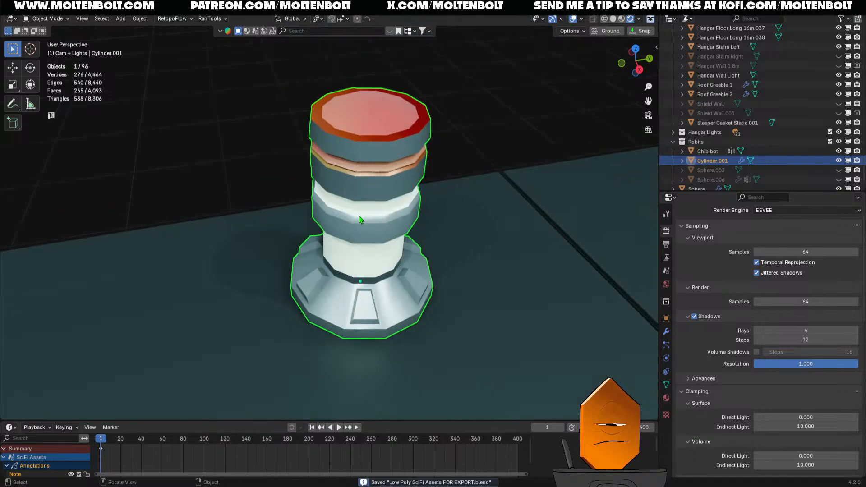
key(ctrl+Tab)
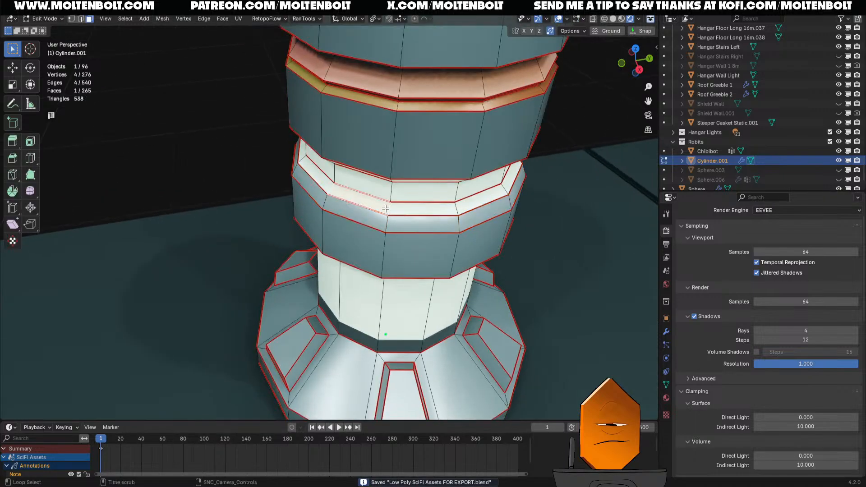
alt+click(399, 218)
click(208, 6)
key(g)
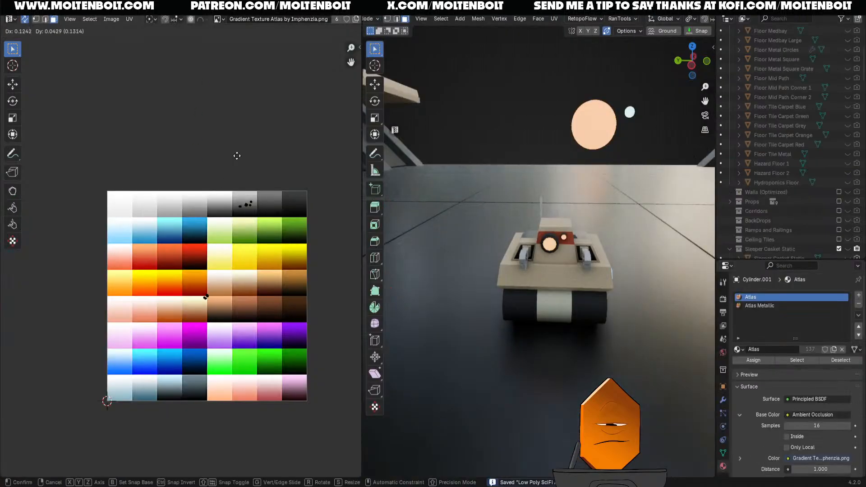
click(256, 81)
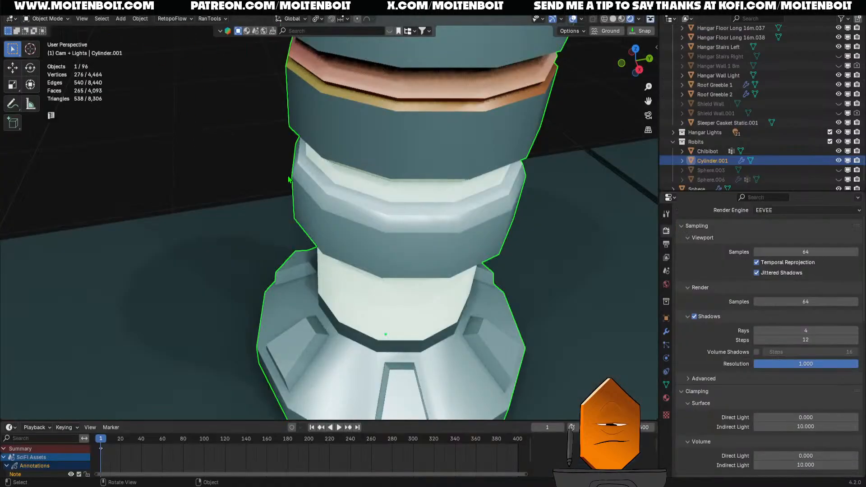
- Save the file with the recoloured cylinder
scroll(289, 179, down, 7)
middle_drag(434, 250, 454, 227)
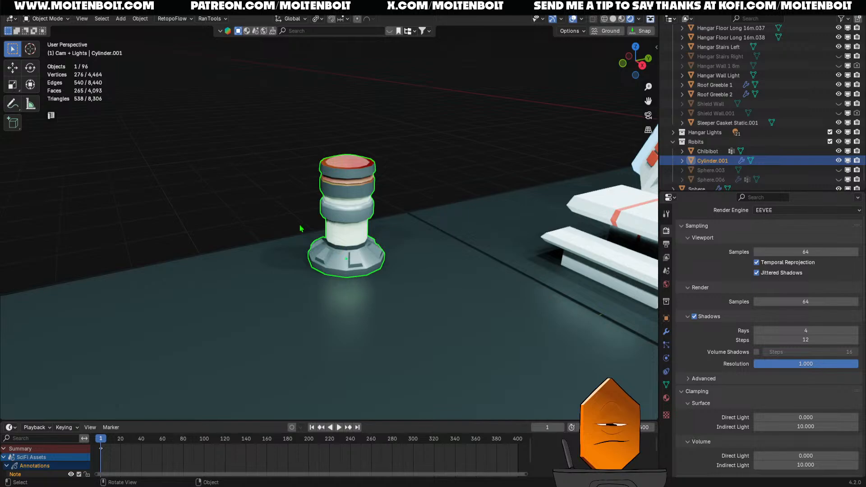
key(ctrl+s)
middle_drag(286, 189, 253, 193)
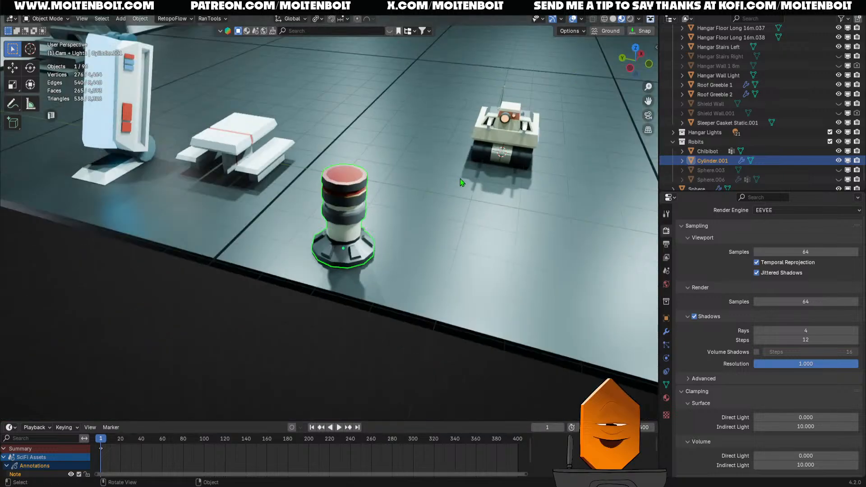
- Move the Chibibot about 4.4 m across the floor, with global Z locked, to stand beside the cylinder
click(284, 358)
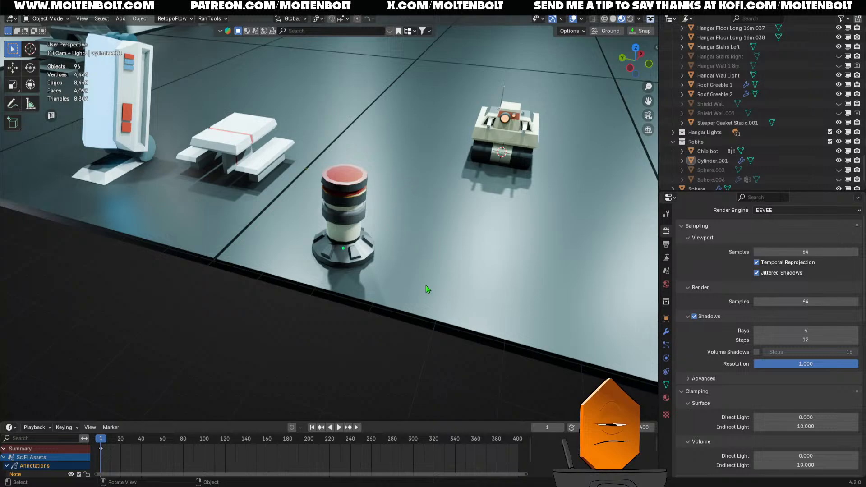
middle_drag(388, 206, 359, 286)
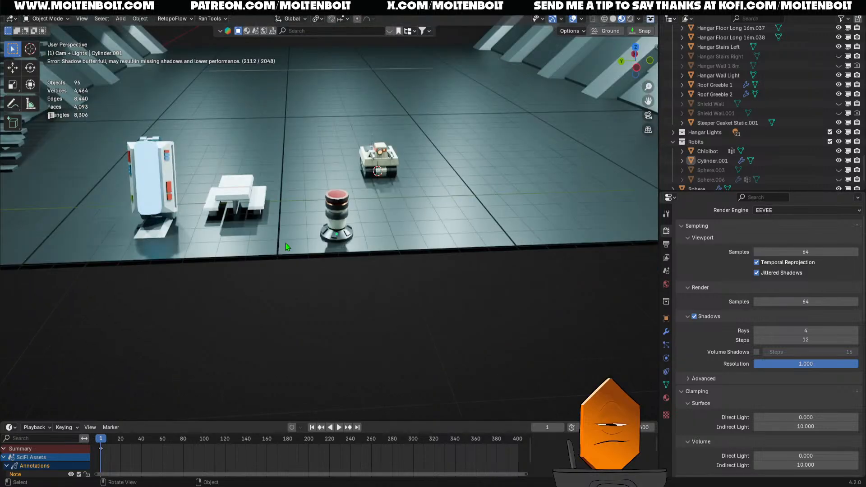
click(381, 160)
key(g)
key(shift+z)
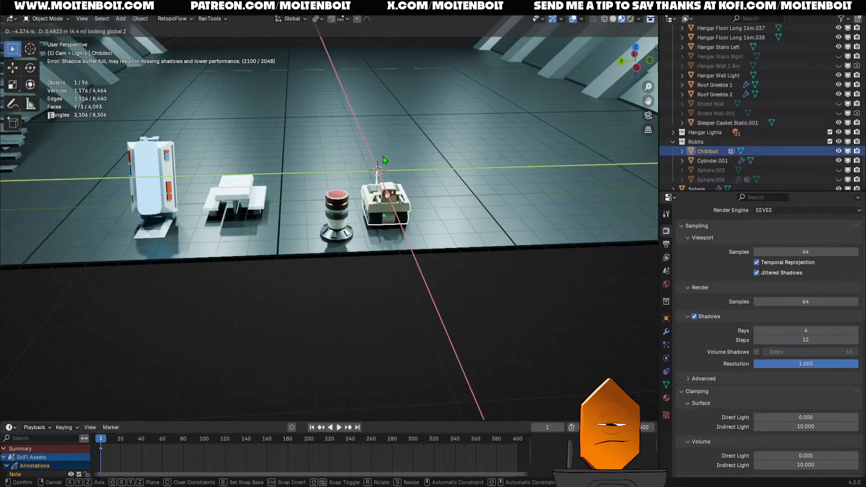
click(389, 204)
scroll(391, 209, up, 3)
click(333, 269)
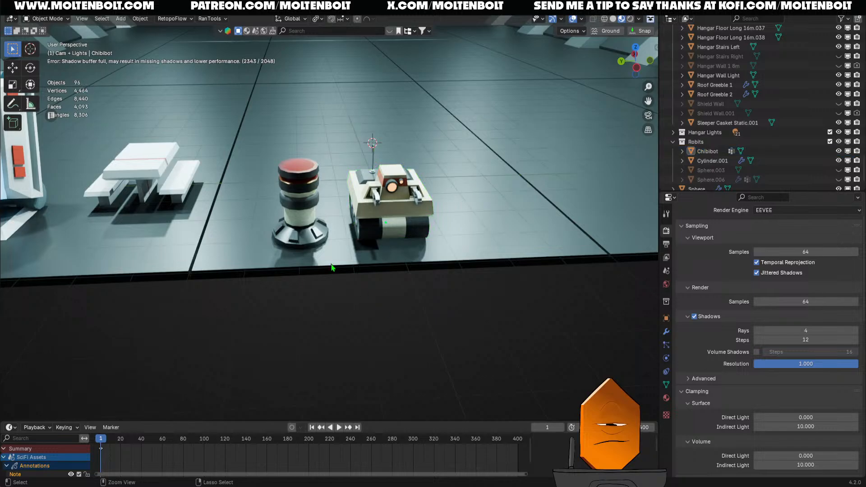
- Extrude the dark face ring at the cylinder column's foot inward along its normals with an offset of -0.181 m
click(303, 228)
click(324, 326)
scroll(324, 327, up, 4)
click(267, 266)
middle_drag(225, 298, 287, 274)
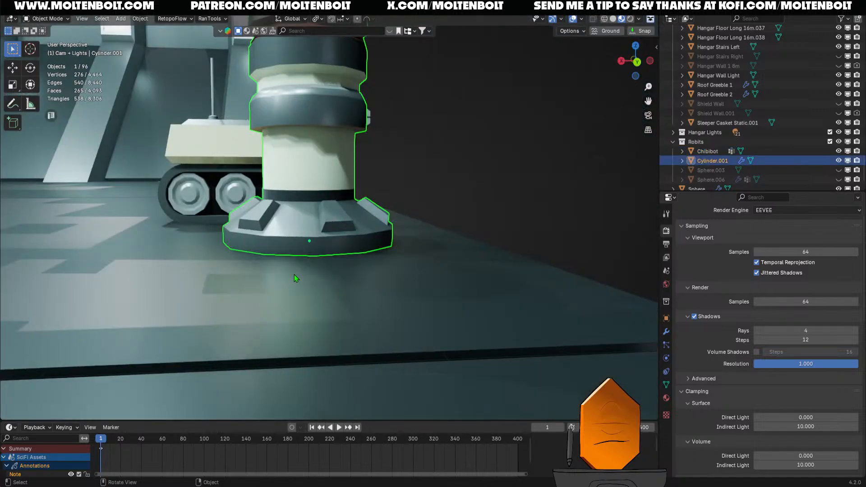
middle_drag(432, 258, 398, 254)
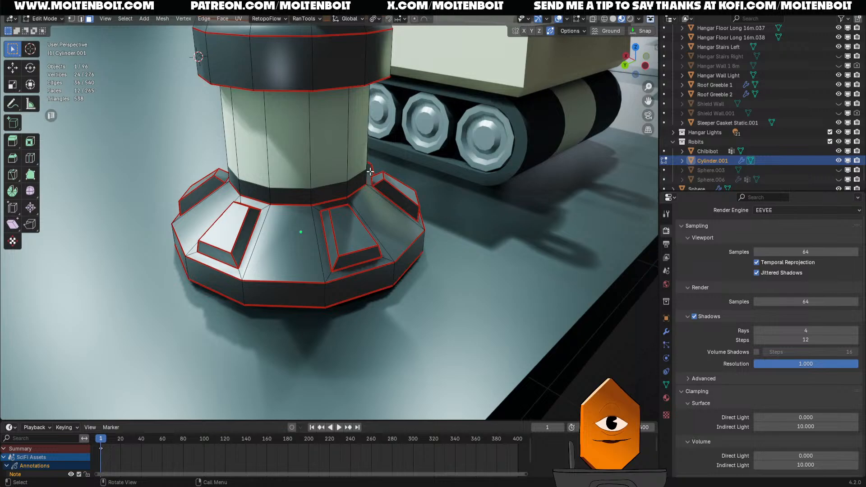
alt+click(347, 189)
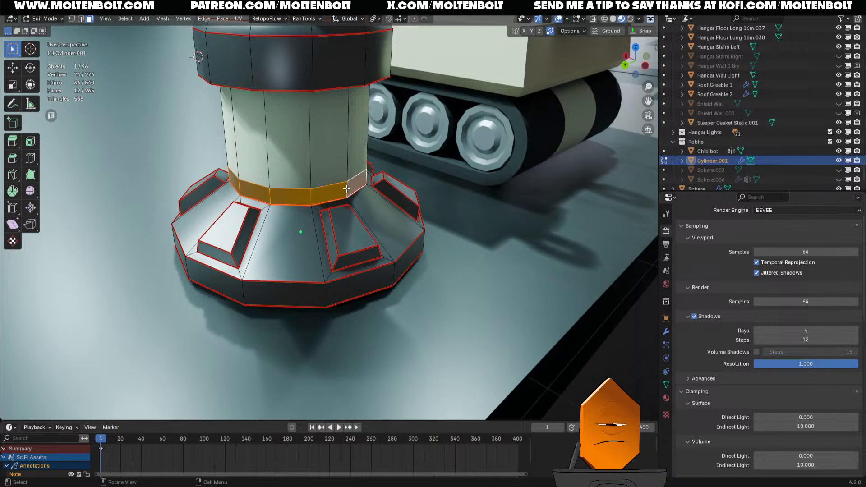
key(alt+e)
click(540, 236)
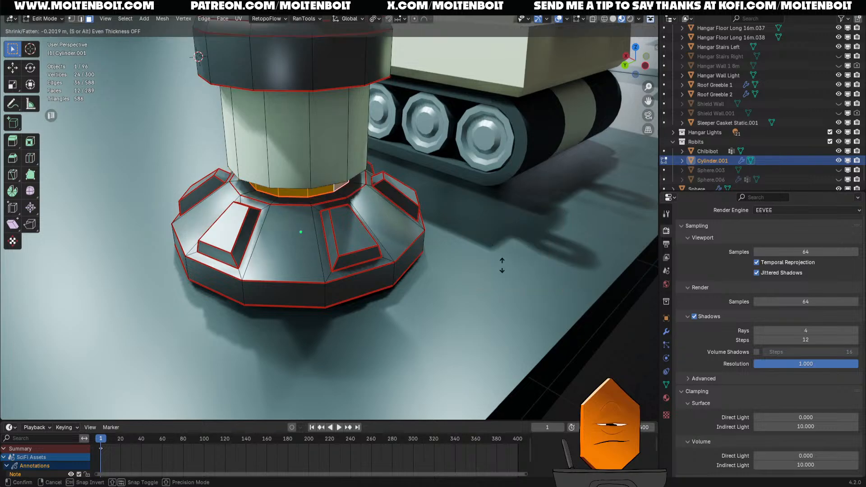
click(499, 261)
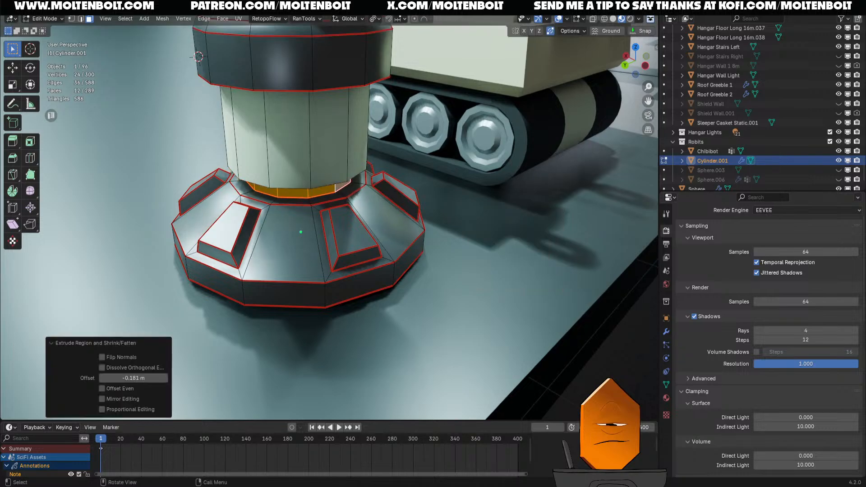
- Move the upper inner edge loop of the recessed foot ring slightly along Z
middle_drag(612, 334, 578, 361)
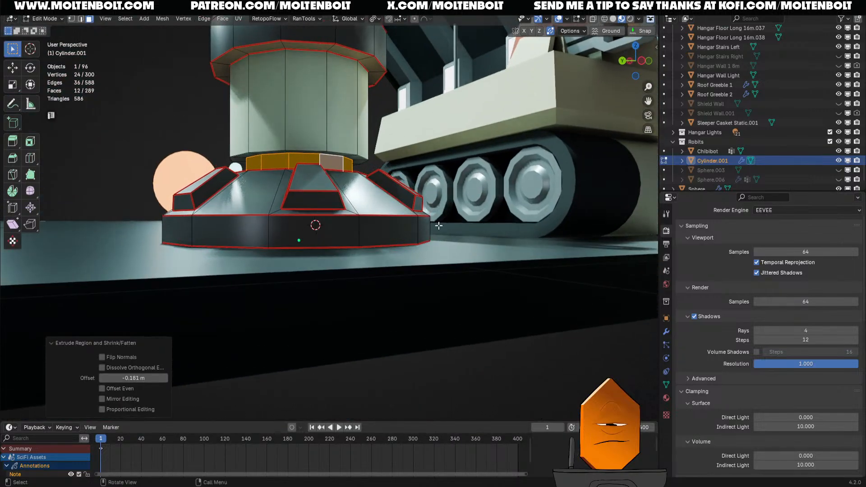
key(2)
click(343, 163)
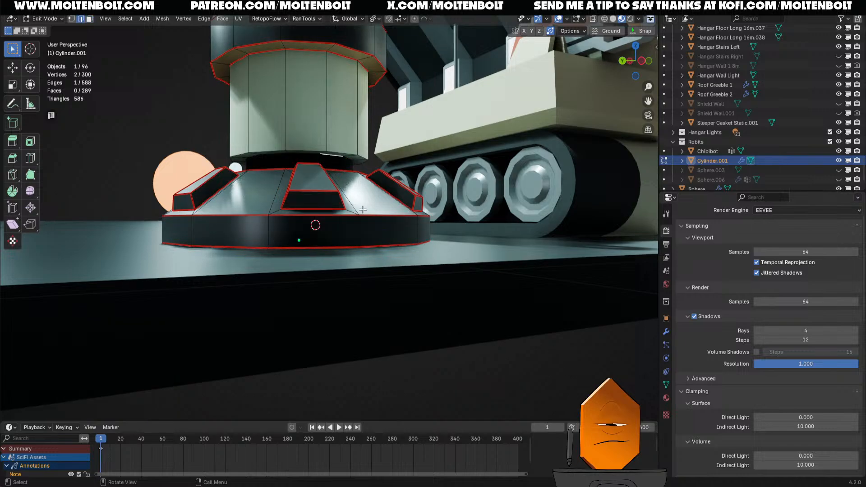
alt+click(332, 154)
key(g)
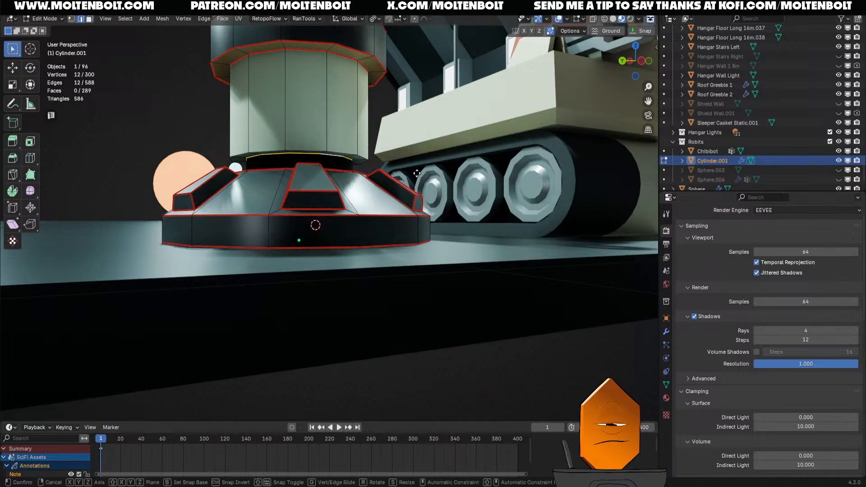
key(z)
click(418, 180)
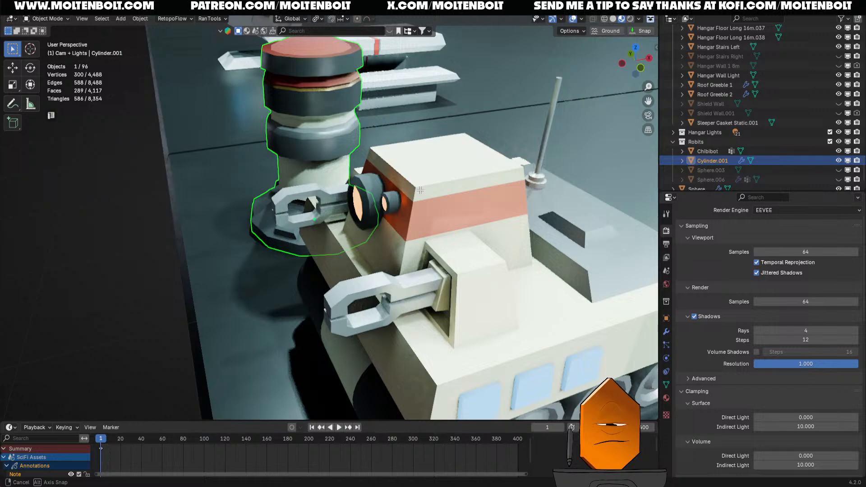
- Recolour the cream tapered face ring beneath the upper wide band by moving its UVs to the dark grey swatch
middle_drag(420, 191, 357, 218)
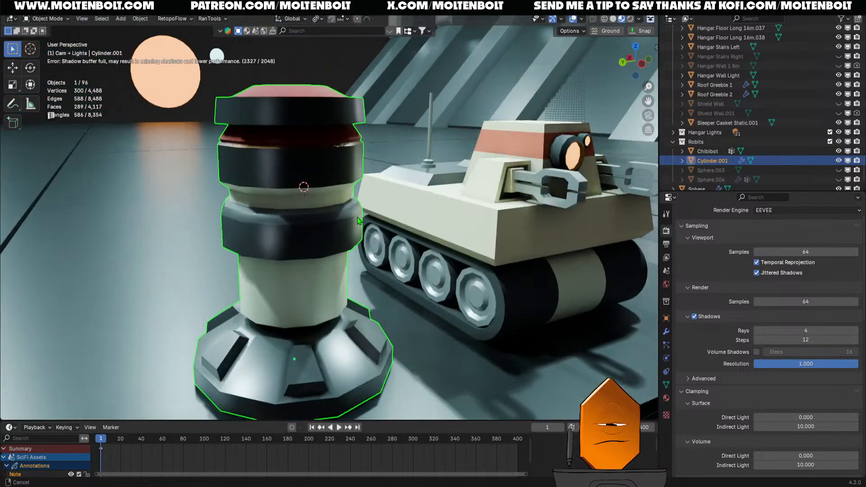
key(Tab)
middle_drag(297, 210, 265, 174)
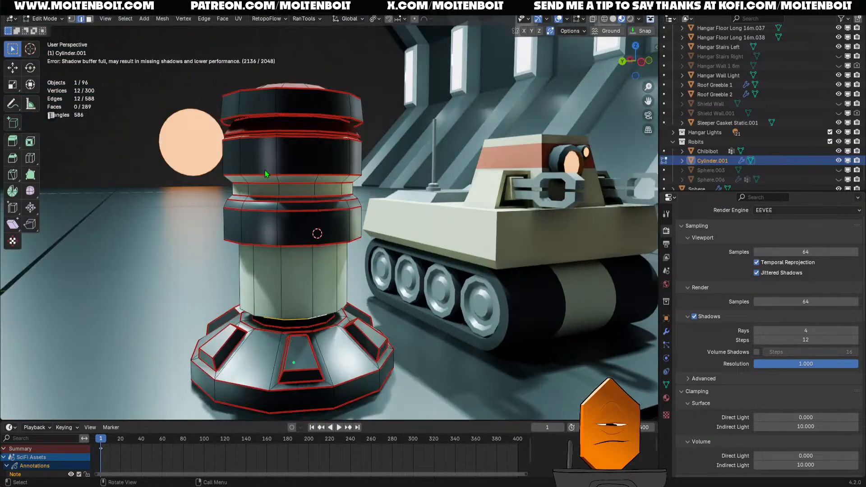
alt+click(333, 212)
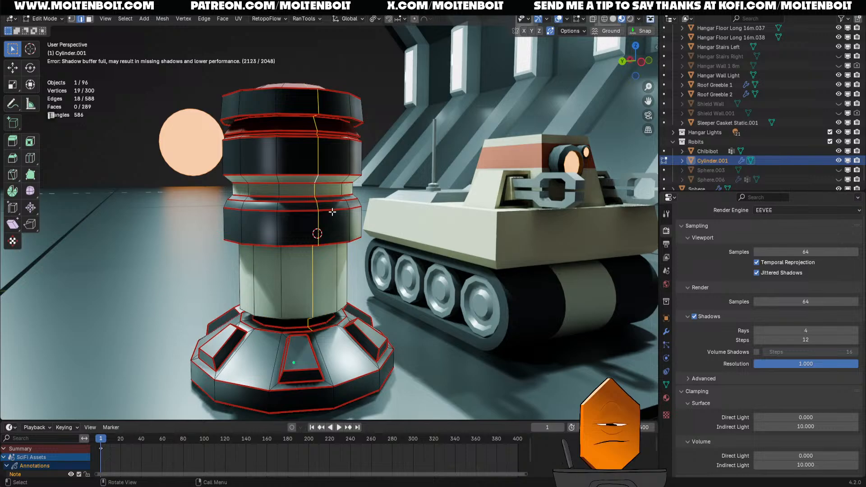
key(3)
alt+click(322, 196)
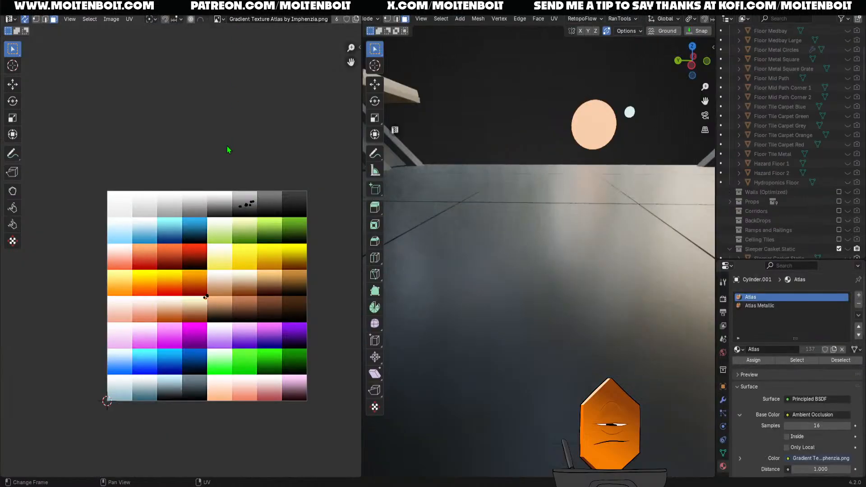
key(g)
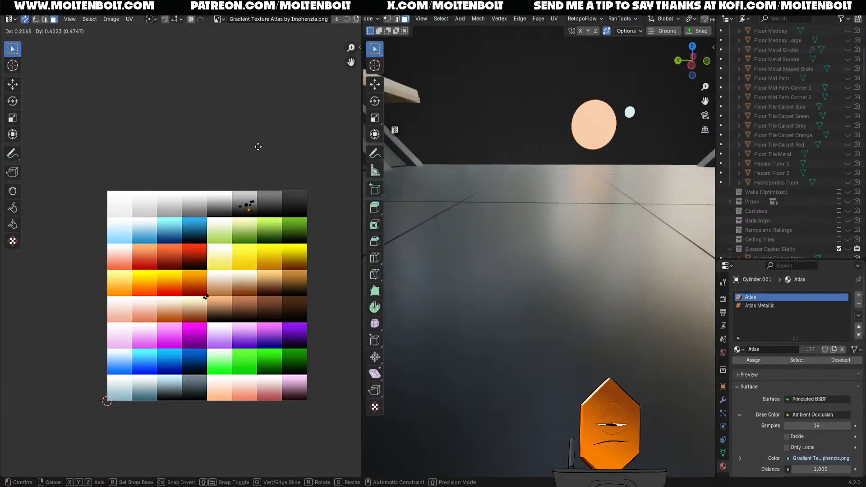
click(261, 141)
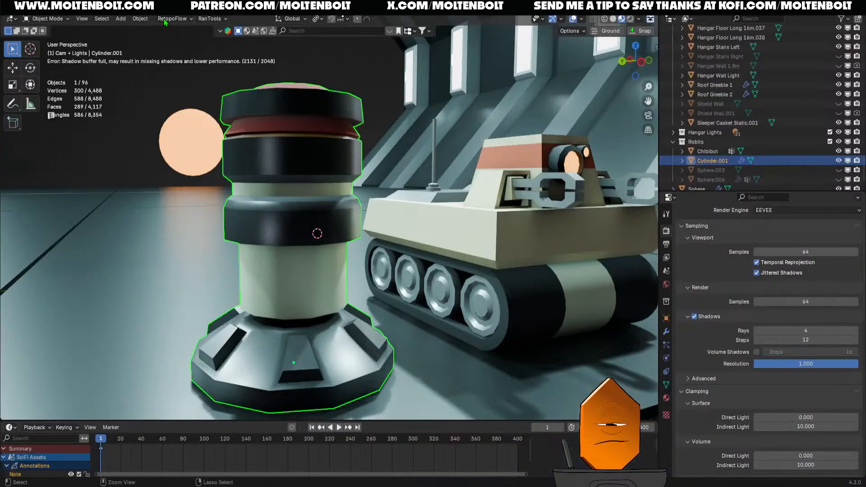
- Save the file and check the finished cylinder beside the Chibibot from the opposite side
key(ctrl+s)
scroll(369, 135, down, 5)
middle_drag(369, 136, 422, 207)
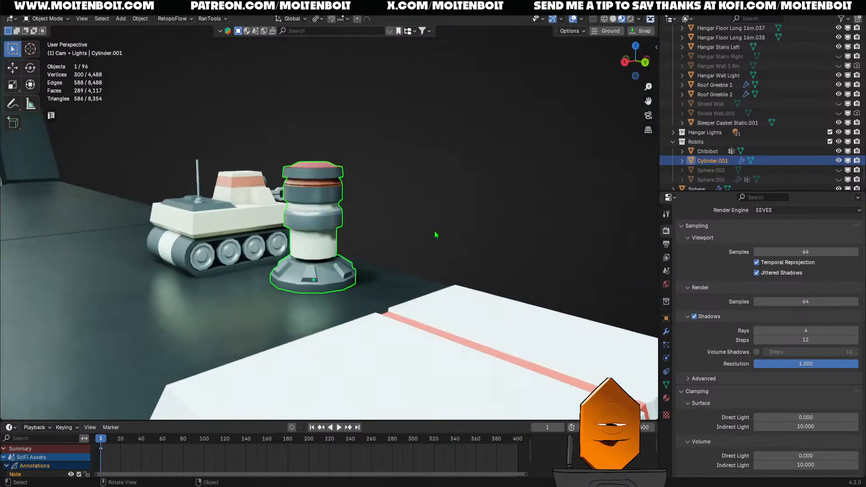
key(ctrl+s)
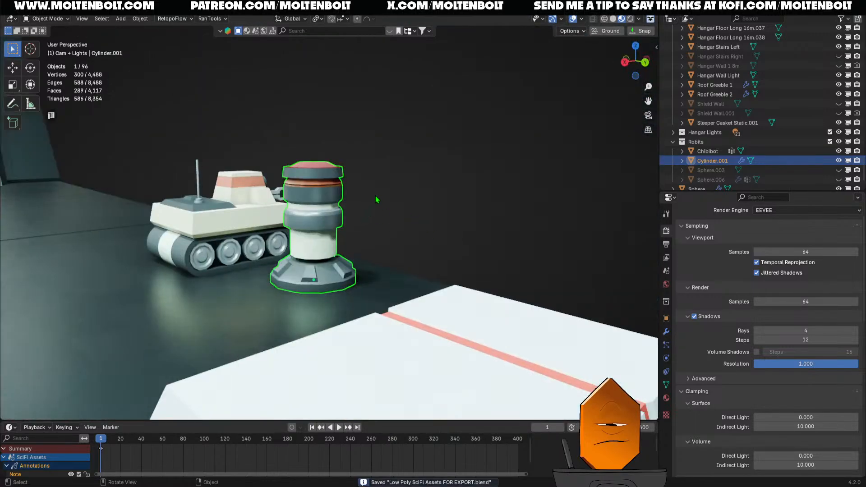
- Save the file and examine how the cylinder and Chibibot look among the other props from several angles in the hangar
middle_drag(378, 200, 319, 217)
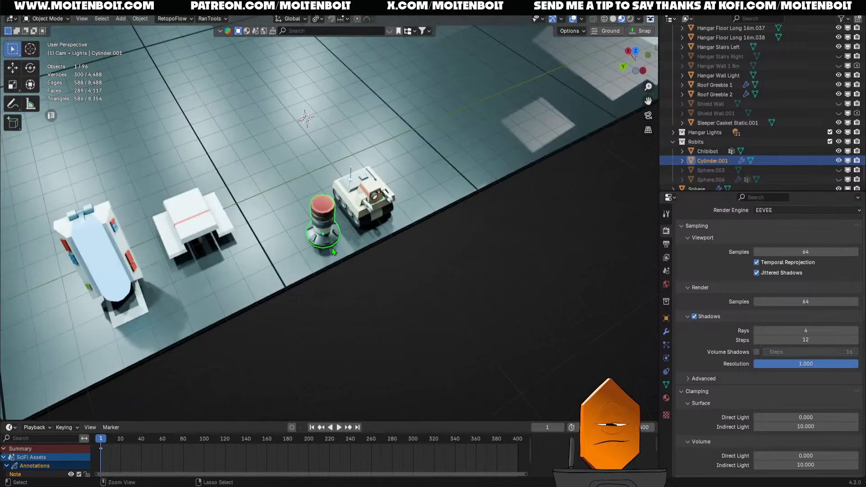
key(ctrl+s)
middle_drag(367, 291, 296, 294)
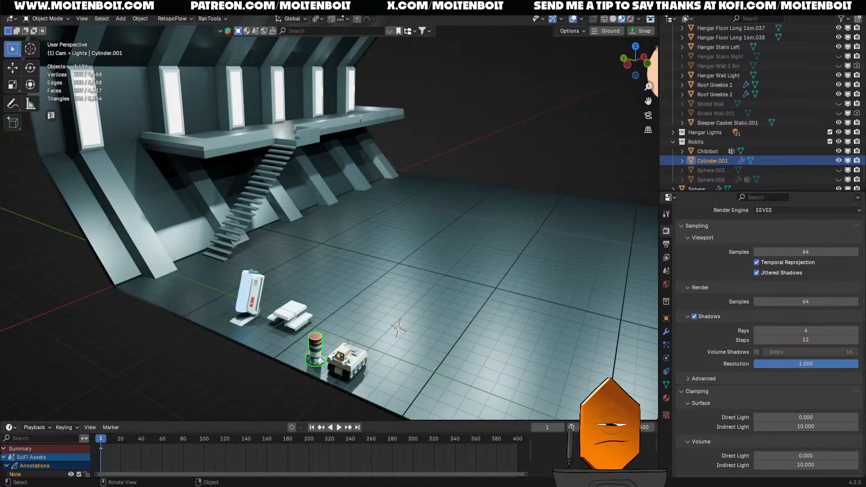
shift+middle_drag(366, 219, 404, 151)
middle_drag(393, 232, 387, 164)
scroll(386, 163, up, 5)
shift+middle_drag(436, 216, 399, 246)
scroll(376, 216, up, 3)
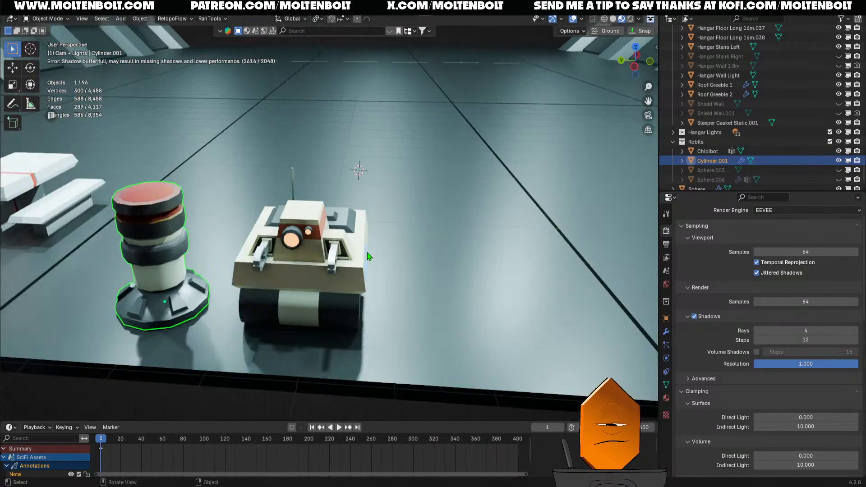
- Rotate the Chibibot 180° about the global Z axis so it faces into the hangar, and save the file
click(350, 228)
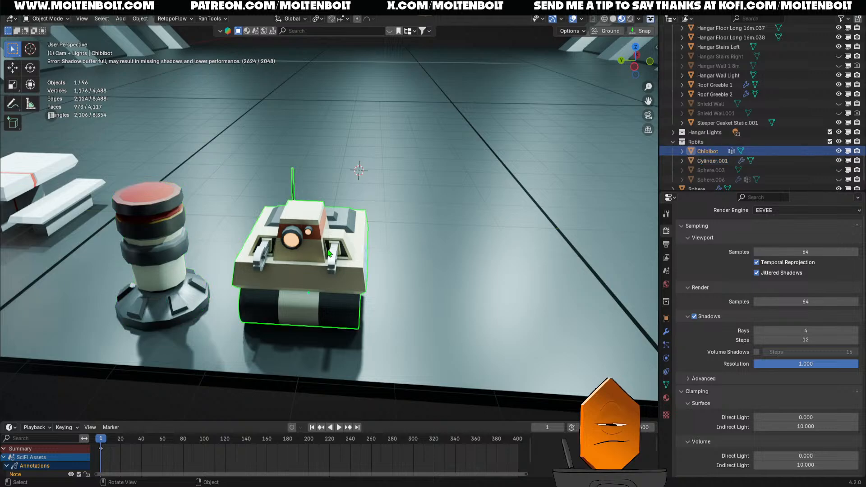
scroll(352, 230, down, 2)
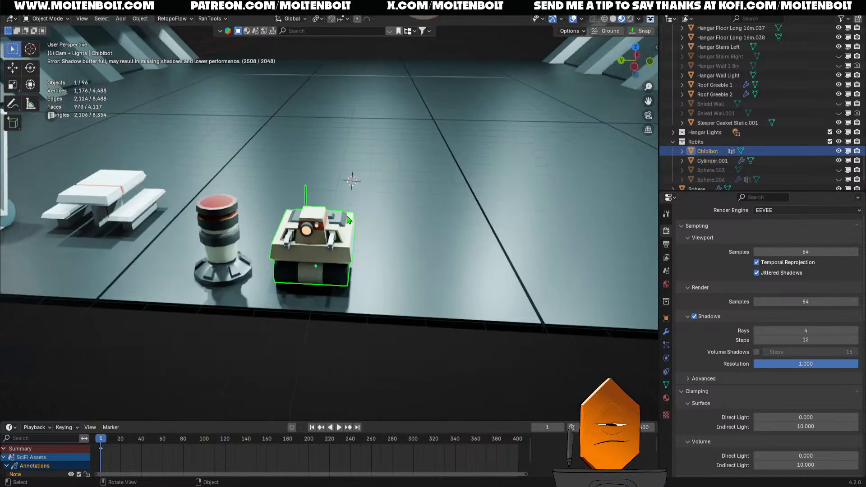
scroll(418, 245, down, 3)
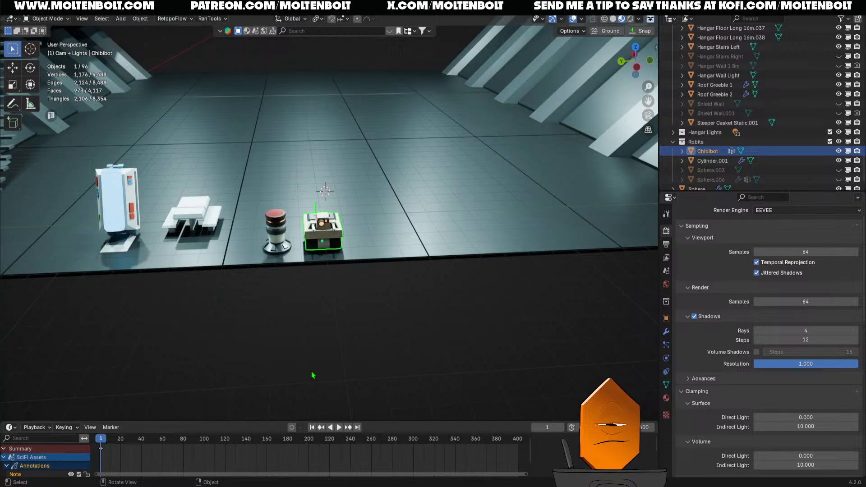
middle_drag(329, 354, 378, 334)
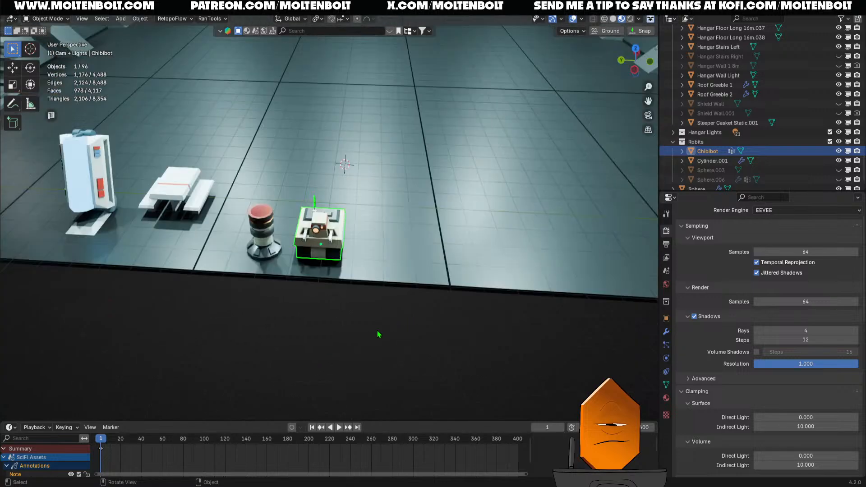
middle_drag(402, 297, 354, 302)
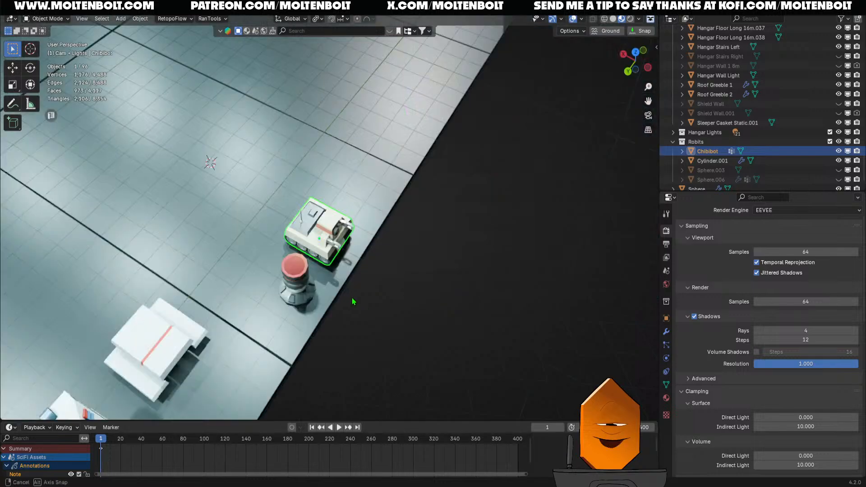
middle_drag(354, 301, 331, 292)
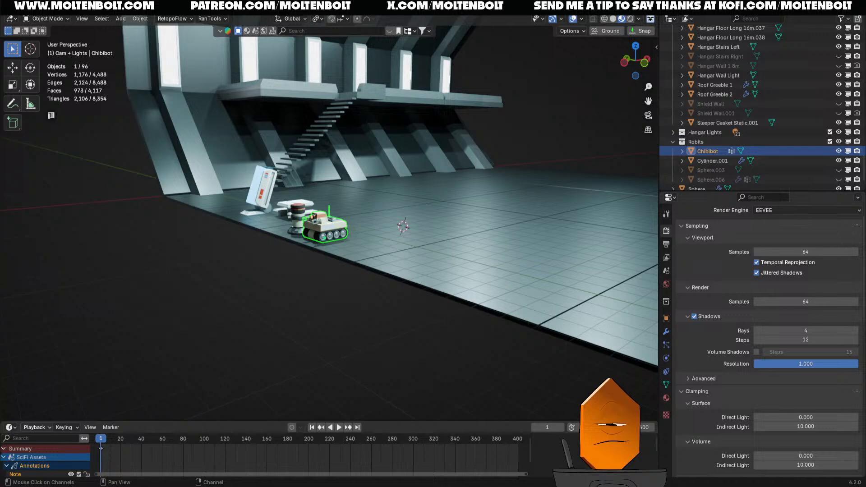
mouse_move(376, 357)
middle_down()
mouse_move(348, 319)
mouse_move(435, 296)
mouse_move(451, 273)
mouse_move(453, 230)
mouse_move(383, 352)
middle_up()
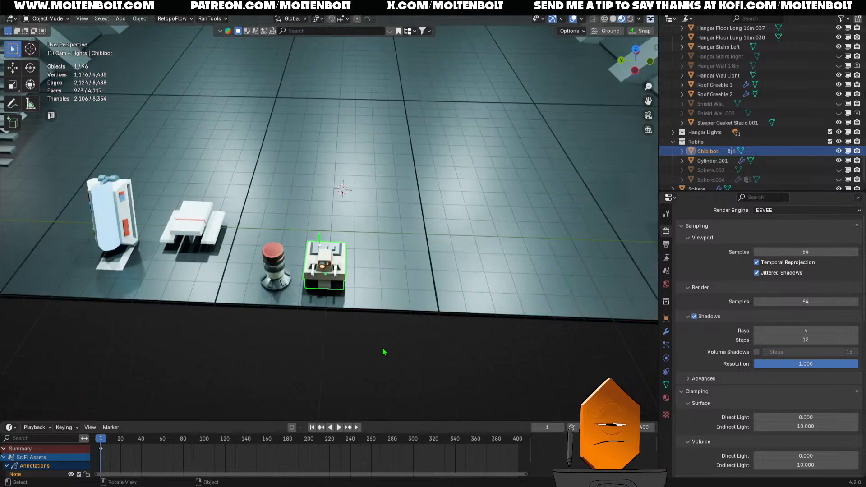
text(rz)
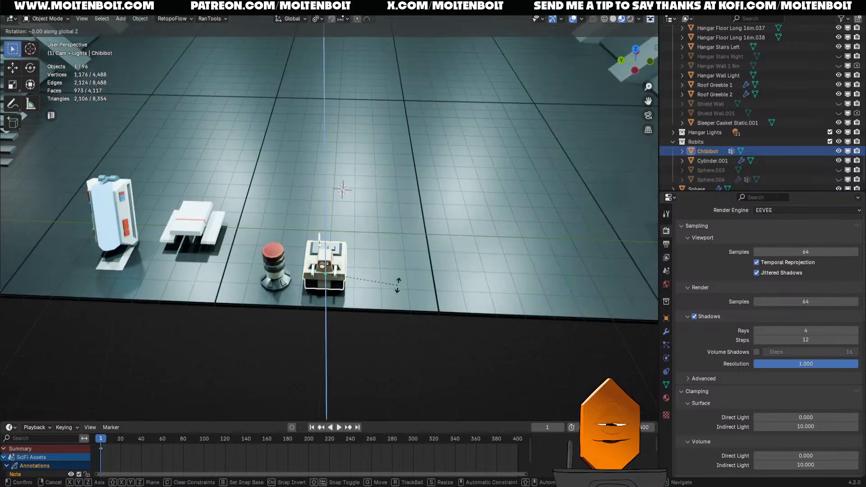
text(180)
key(Return)
key(ctrl+s)
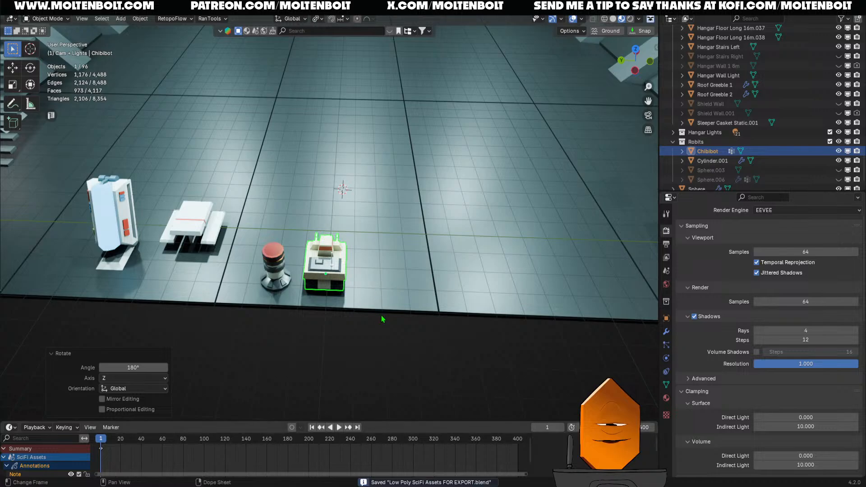
- Enlarge the timeline area for animating and restore the Chibibot's selection
click(245, 376)
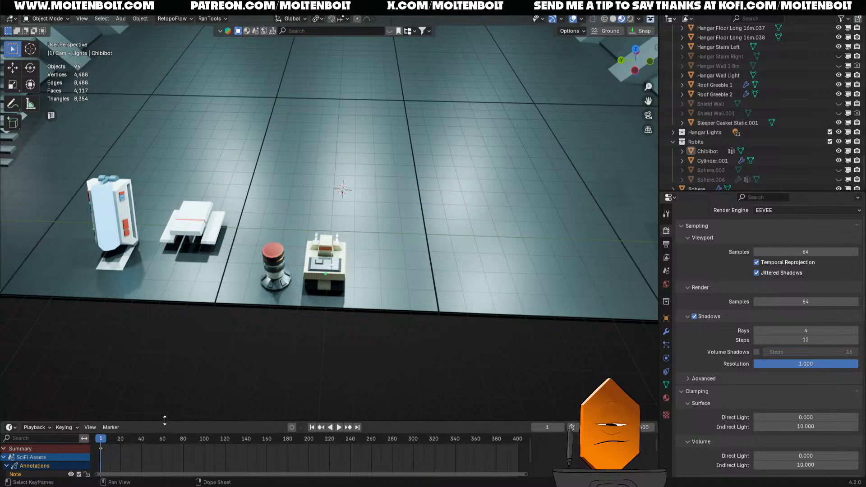
drag(166, 422, 171, 372)
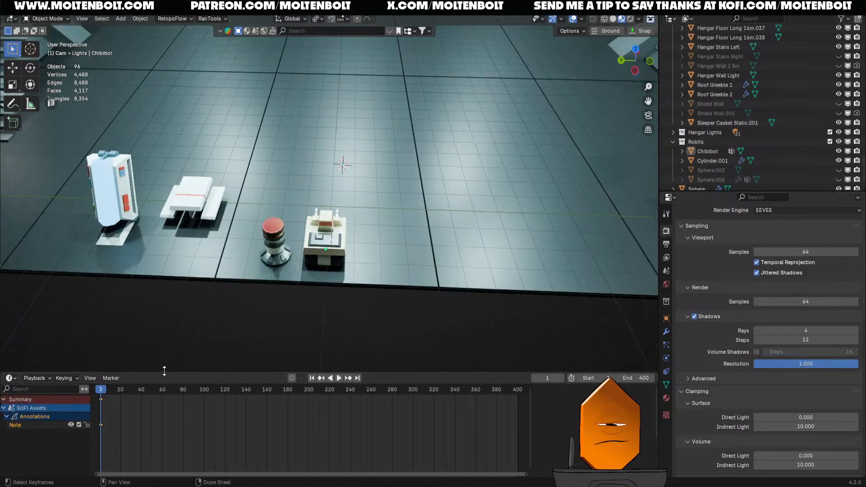
key(ctrl+z)
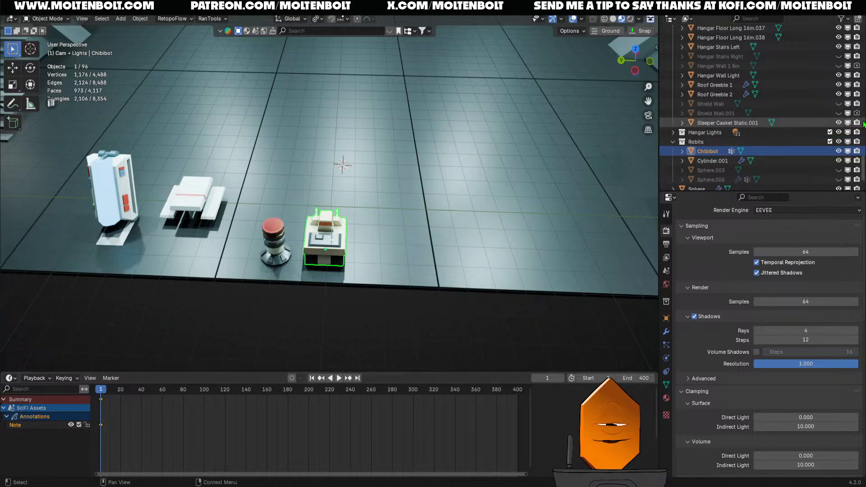
mouse_move(863, 168)
mouse_down()
mouse_move(863, 38)
mouse_move(863, 169)
mouse_up()
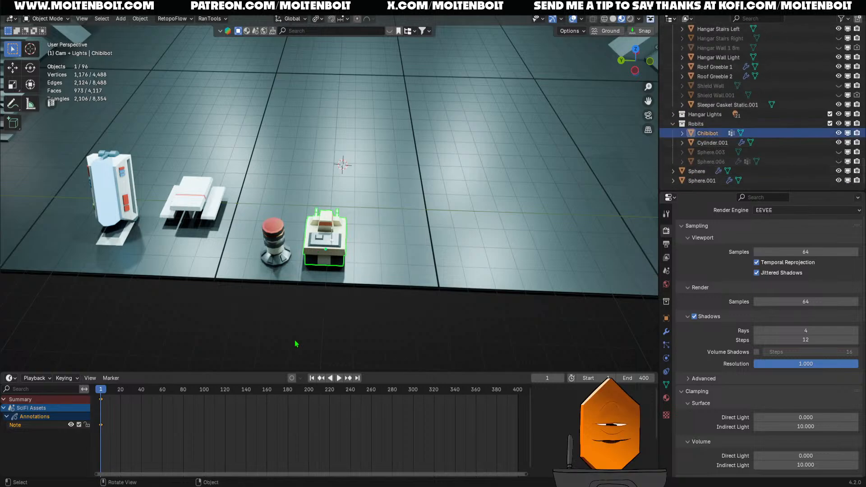
- Enable auto keying and insert a starting transform keyframe for the Chibibot at frame 1
click(240, 329)
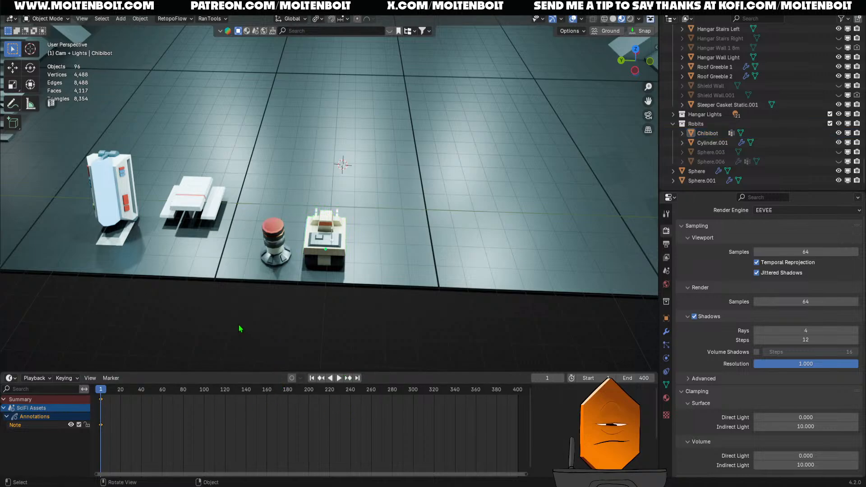
click(331, 255)
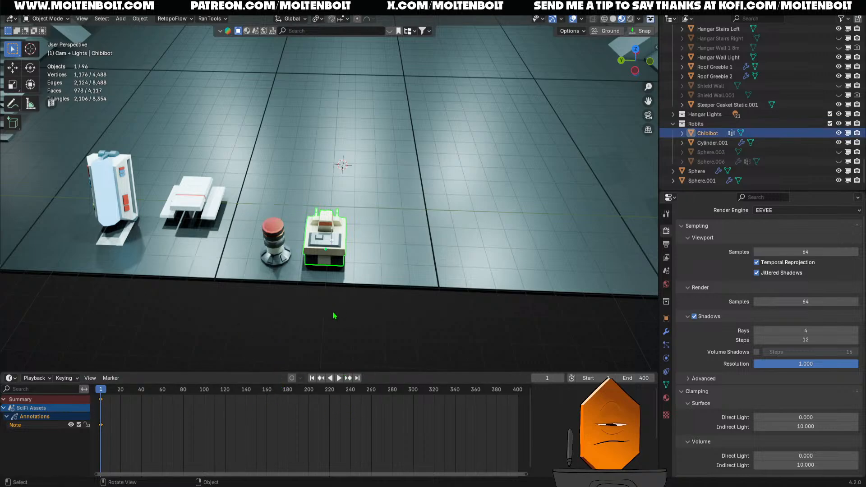
click(290, 377)
key(i)
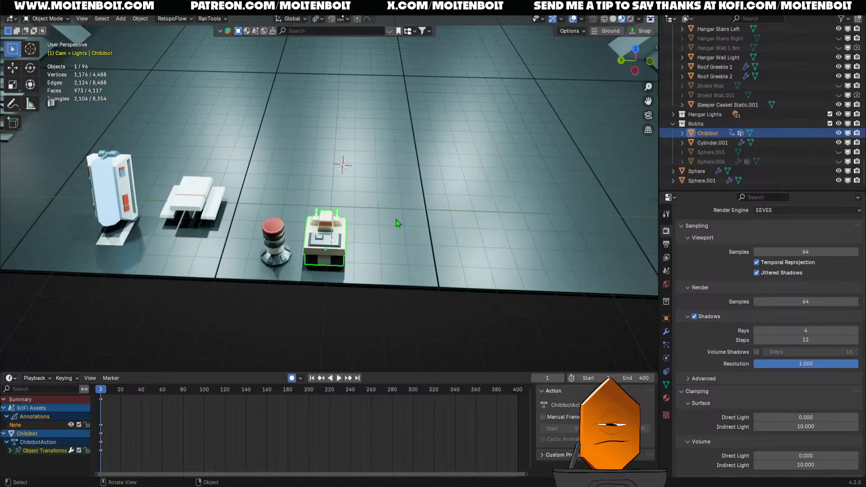
- Keyframe the Chibibot at frame 5 by moving it 0.42087 m along the global X axis
scroll(367, 245, down, 2)
shift+middle_drag(378, 201, 367, 250)
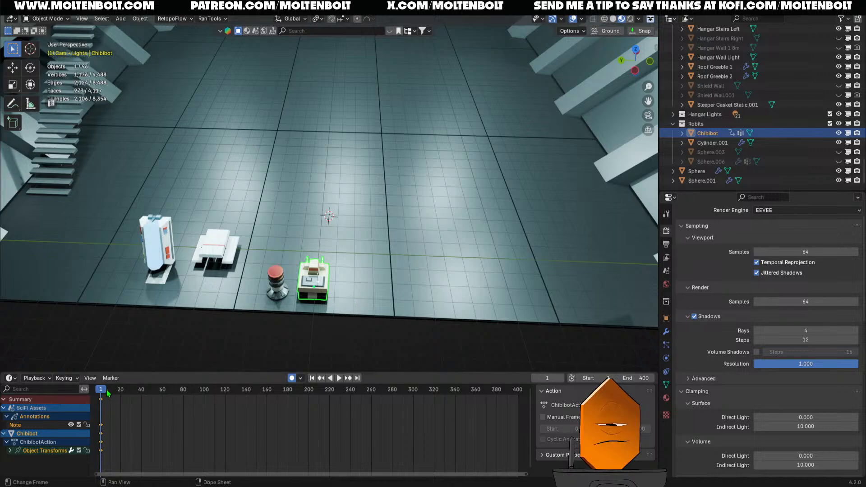
key(space)
drag(107, 391, 105, 391)
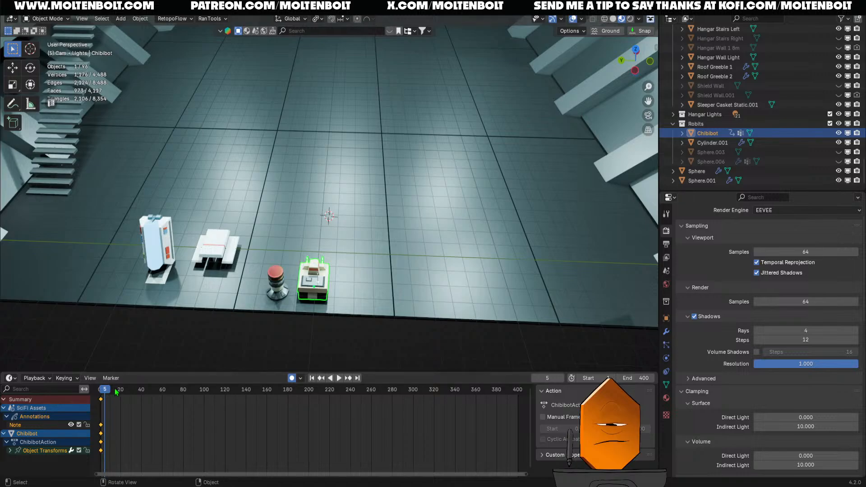
key(g)
key(x)
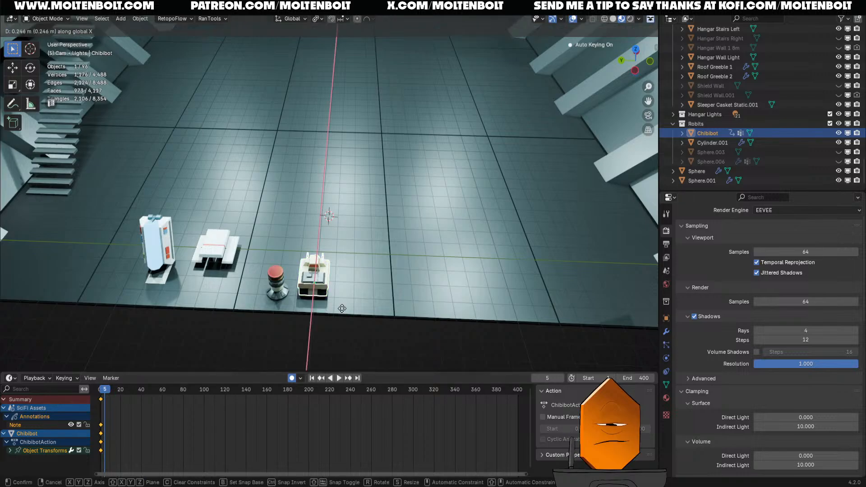
click(346, 304)
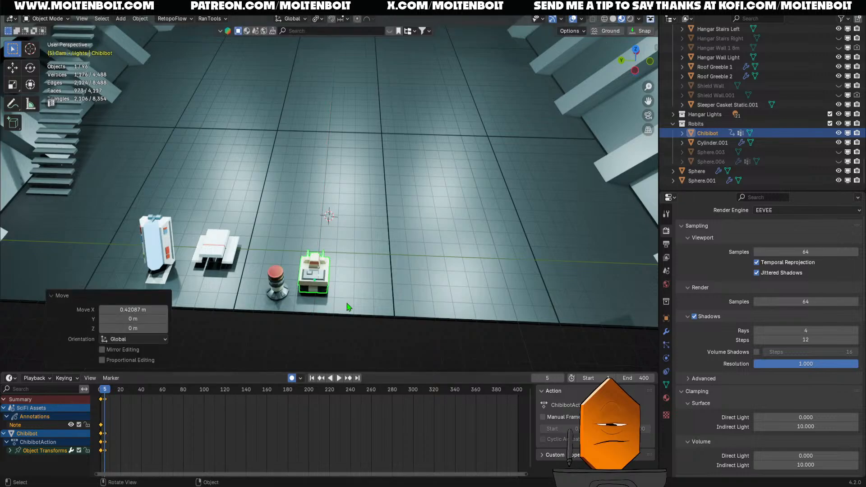
- Keyframe the Chibibot at frame 10 by moving it another 1.5013 m along the global X axis
drag(108, 391, 112, 391)
key(g)
key(x)
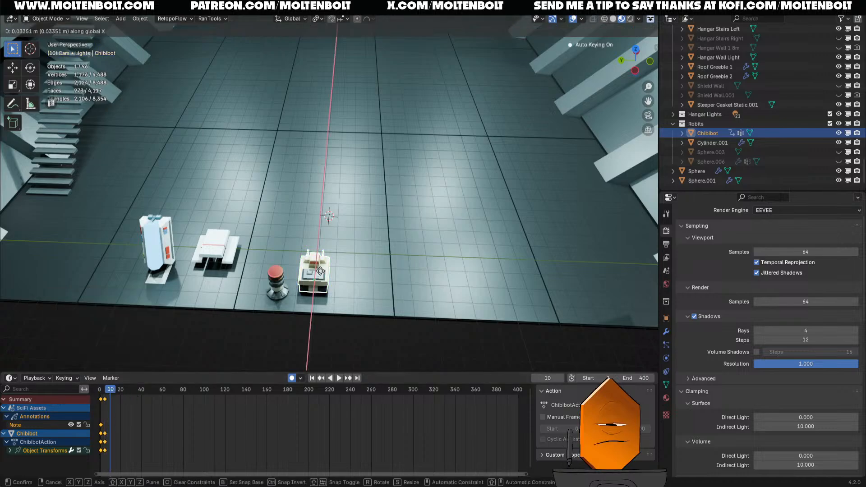
click(328, 254)
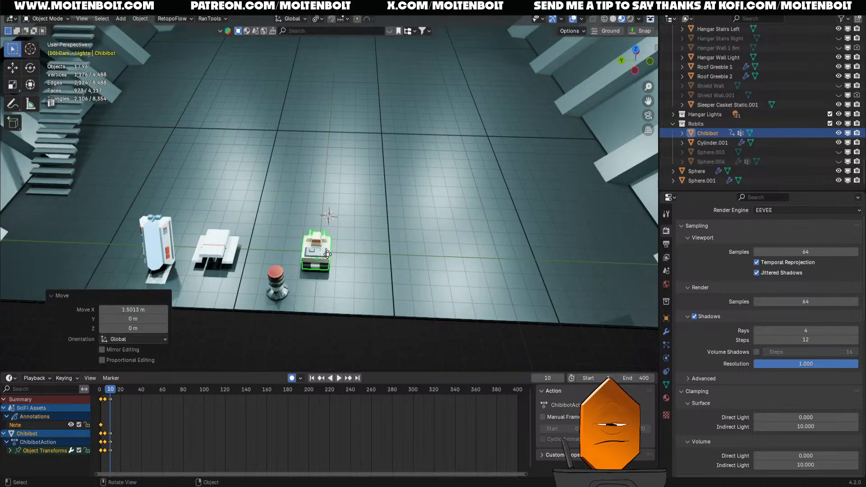
- Keyframe the Chibibot at frame 20 by moving it a further 9.1628 m along the global X axis
drag(137, 391, 122, 400)
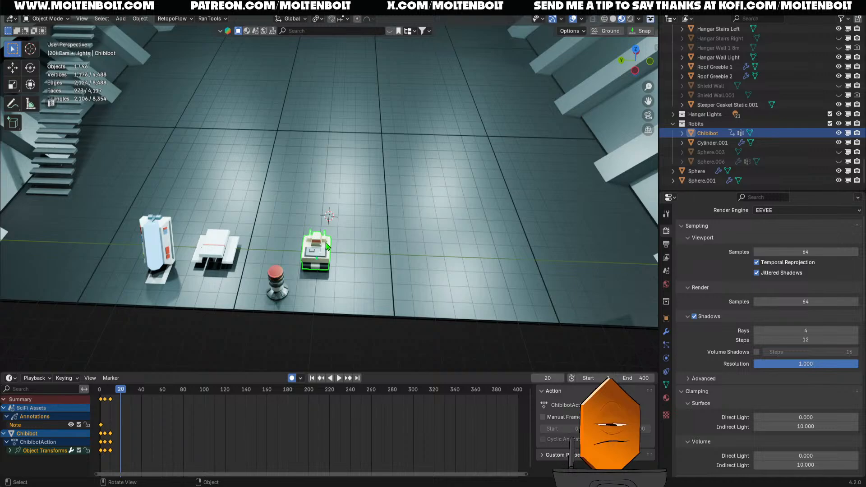
key(g)
key(x)
click(336, 156)
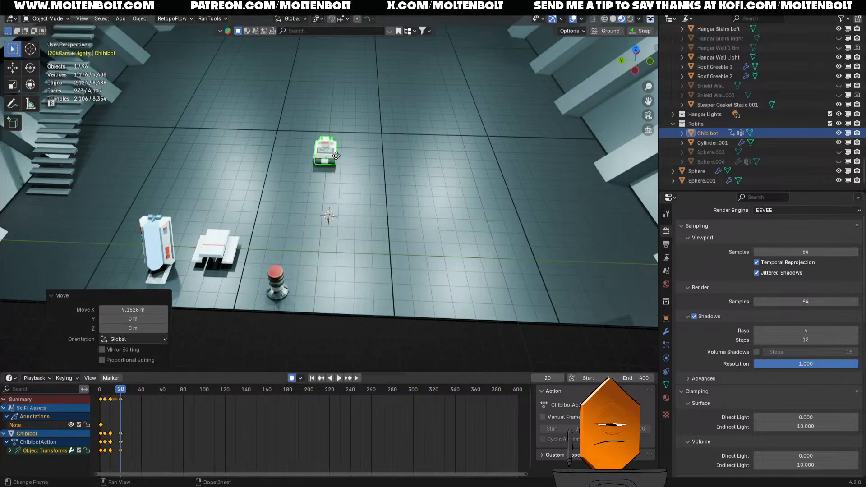
- Play back the Chibibot's forward drive from the first keyframe, and stop the playback
drag(119, 399, 102, 396)
key(space)
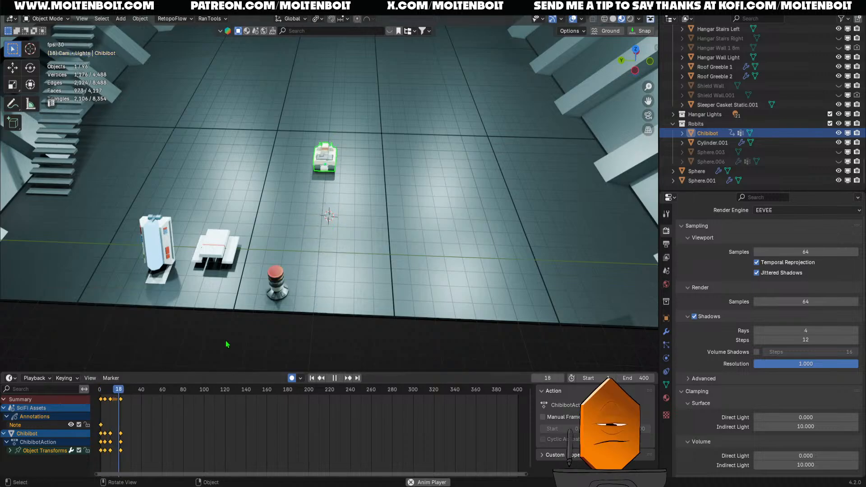
key(Escape)
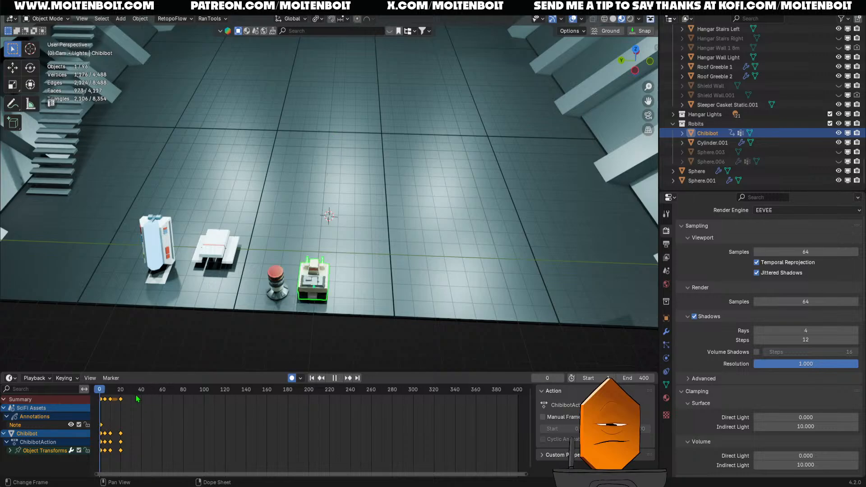
- Try to shift the Chibibot diagonally across the hangar floor at frame 20 with Z locked, and undo the move
drag(104, 401, 122, 401)
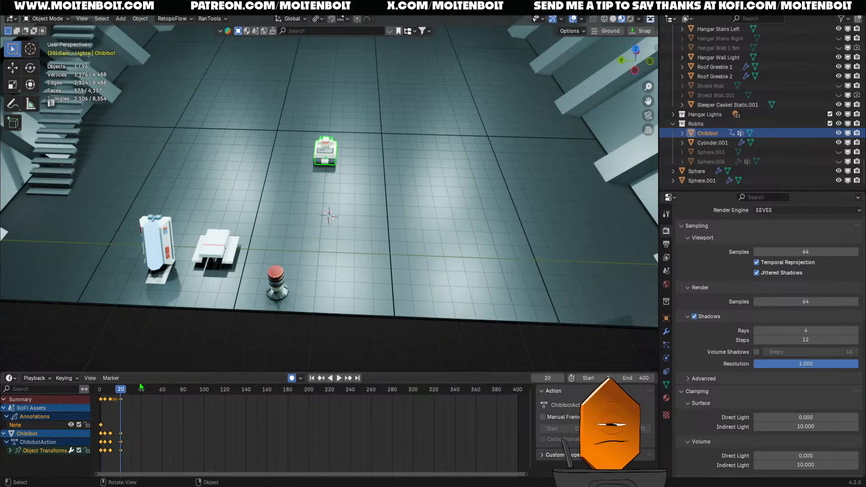
key(g)
key(shift+z)
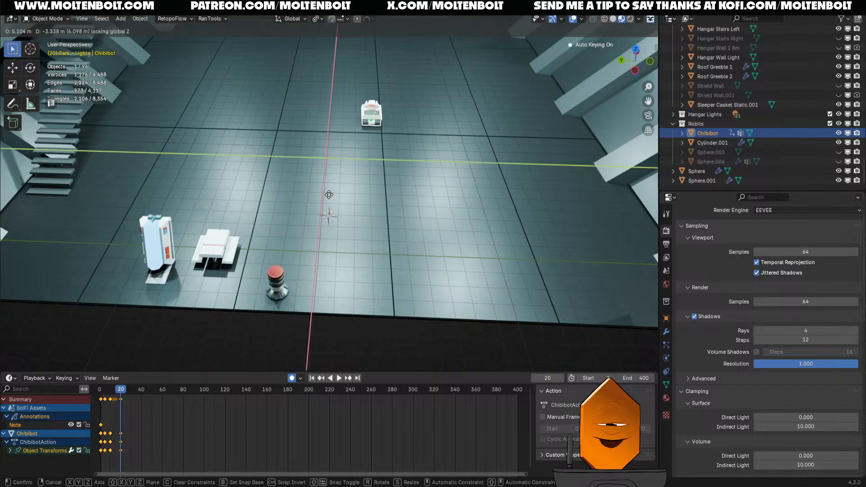
click(329, 195)
key(r)
right_click(453, 109)
key(ctrl+z)
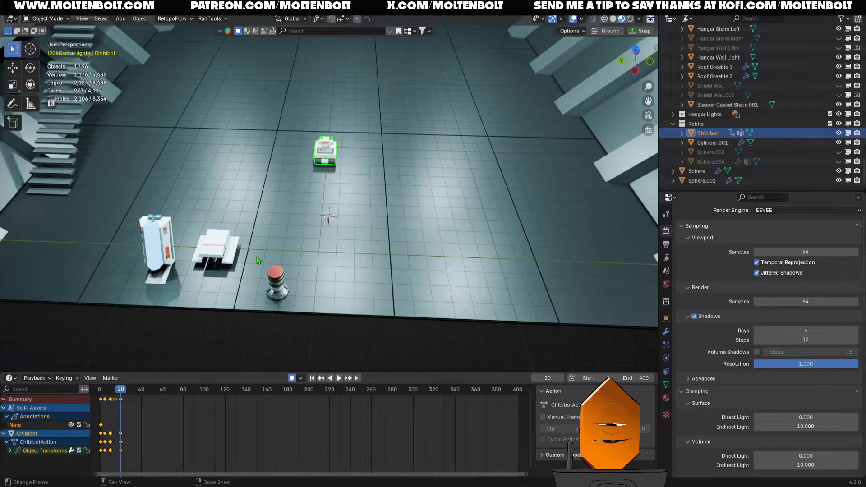
- Keyframe a turn of the Chibibot at frame 30 by rotating it -36.6° around the global Z axis
key(space)
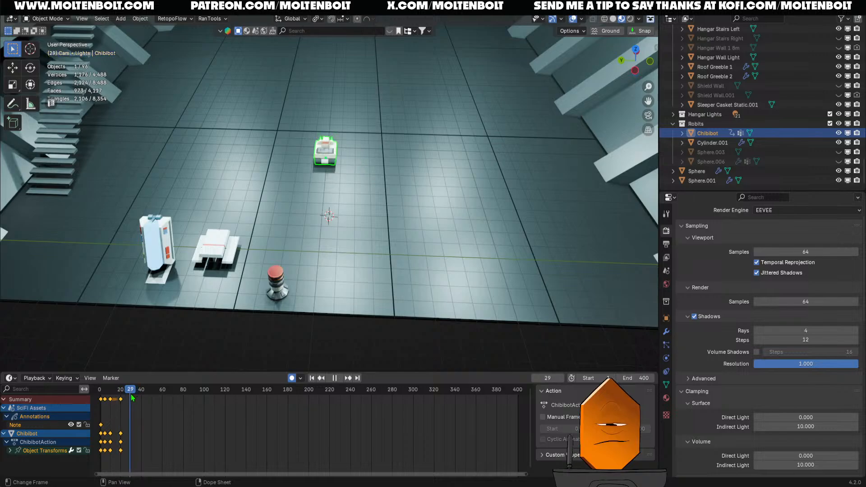
drag(131, 395, 128, 393)
key(space)
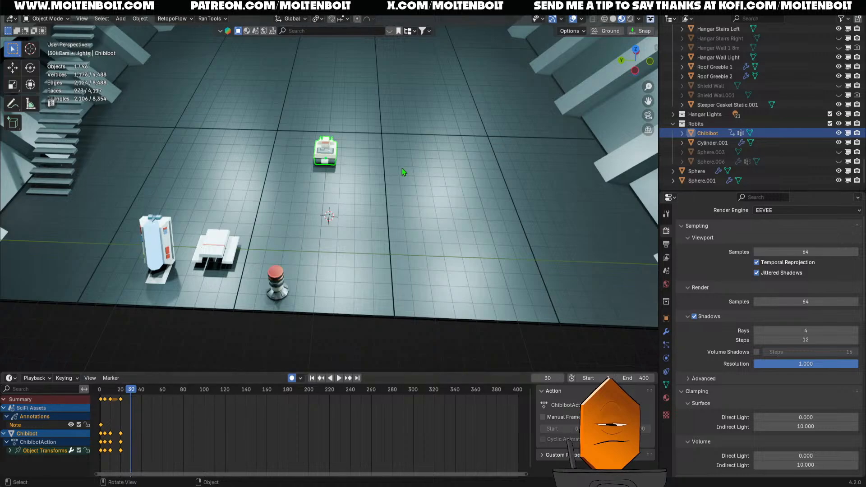
key(g)
key(z)
key(r)
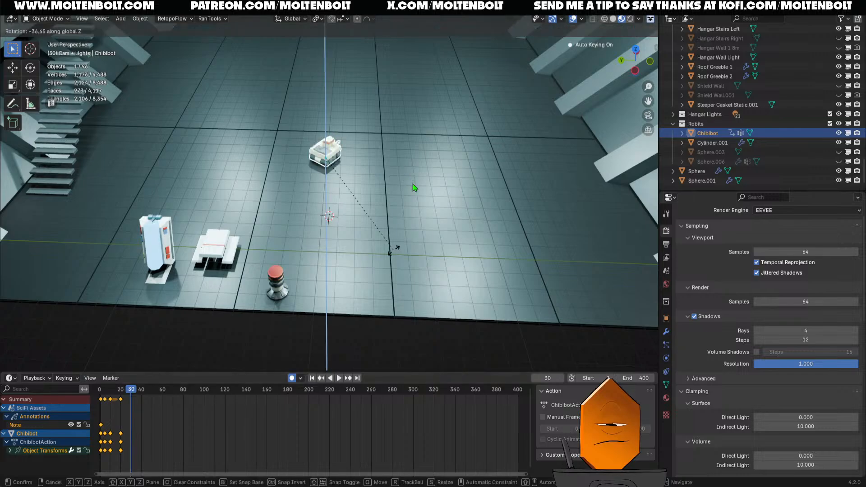
click(393, 249)
- At frame 30, move the Chibibot 4.6343 m in X and -3.0129 m in Y, and tilt it -21.6° around its local Y axis
key(g)
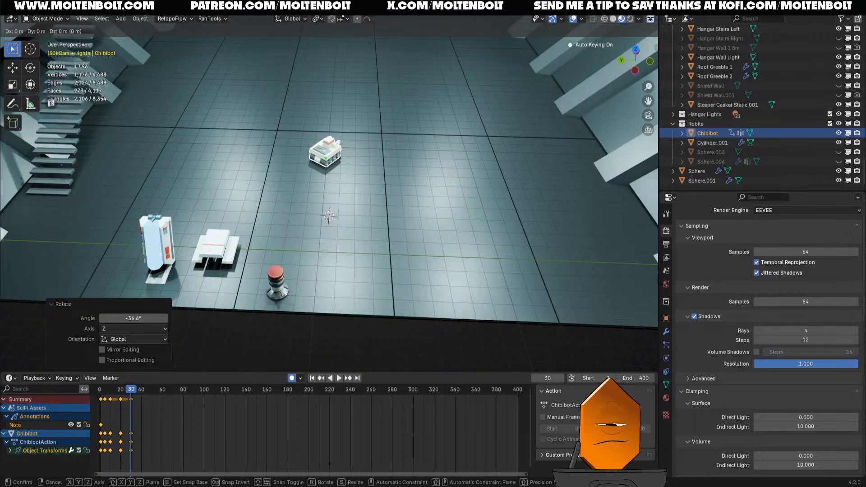
click(435, 215)
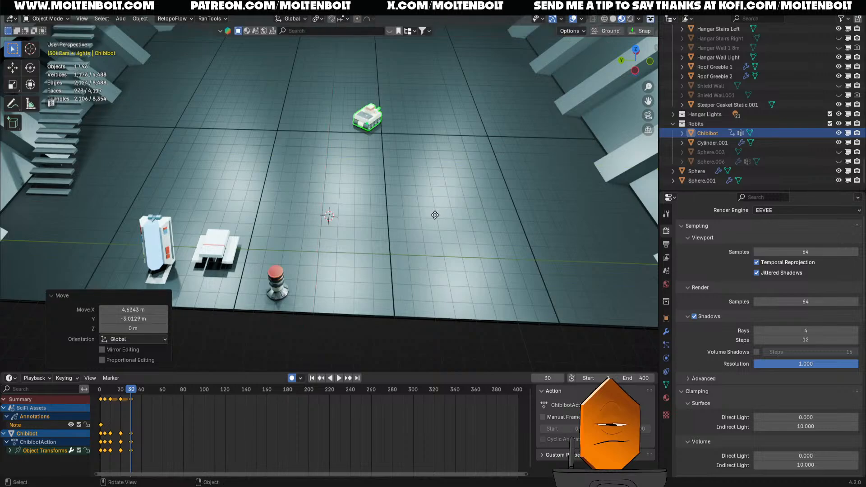
key(r)
key(y)
key(y)
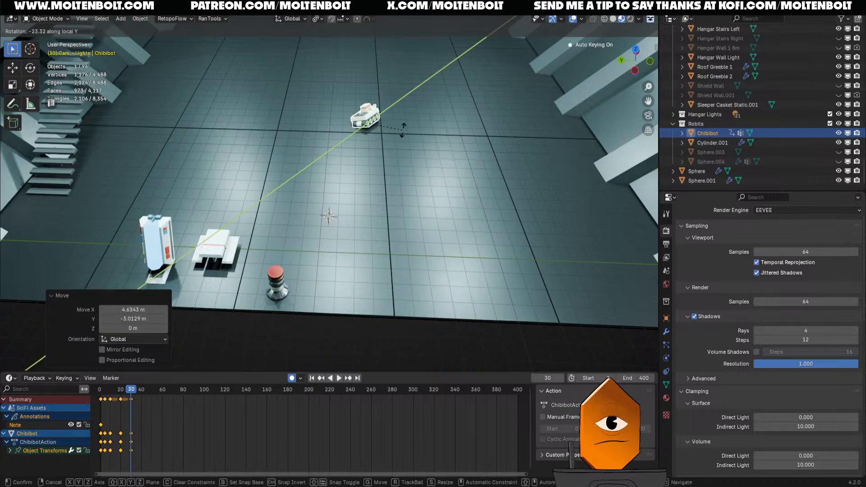
click(402, 132)
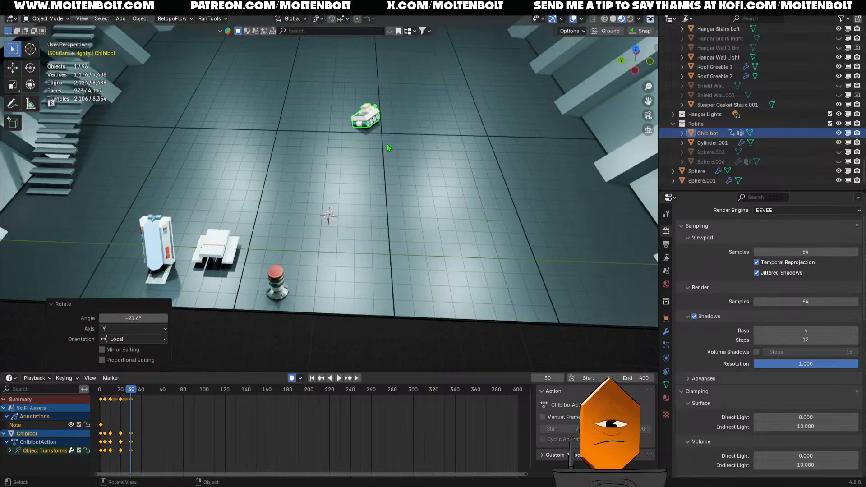
- Set the Chibibot's Y rotation to 0° at frame 20 and play back the stretch up to frame 31
mouse_move(132, 392)
mouse_down()
mouse_move(113, 401)
mouse_move(129, 403)
mouse_move(122, 404)
mouse_up()
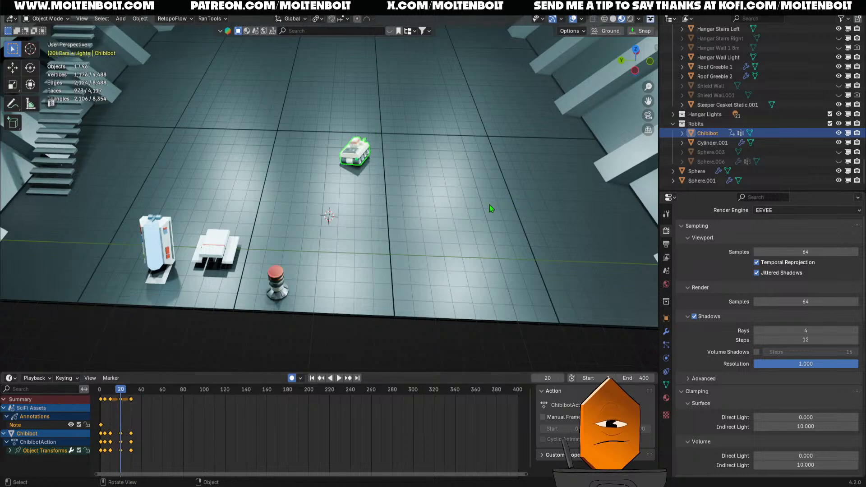
key(n)
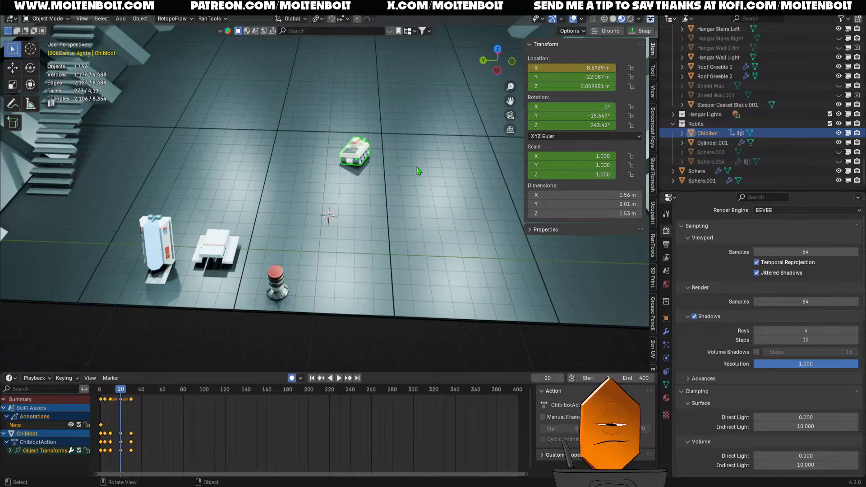
click(573, 116)
text(0)
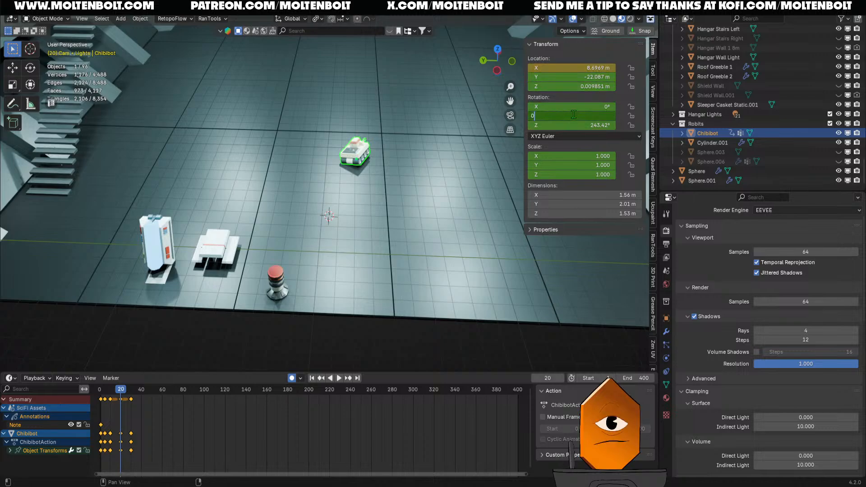
key(Return)
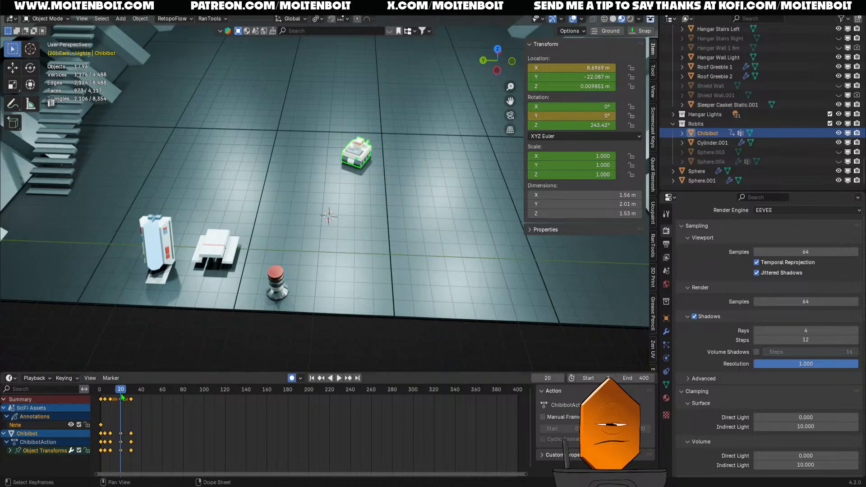
key(space)
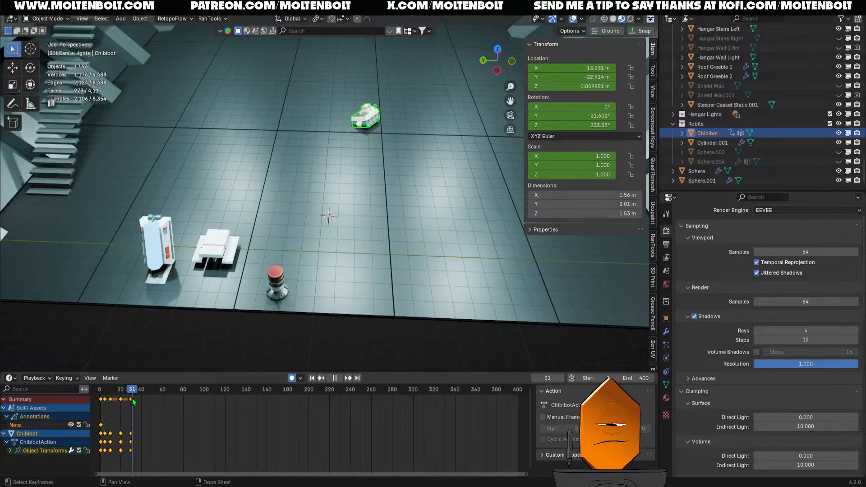
key(space)
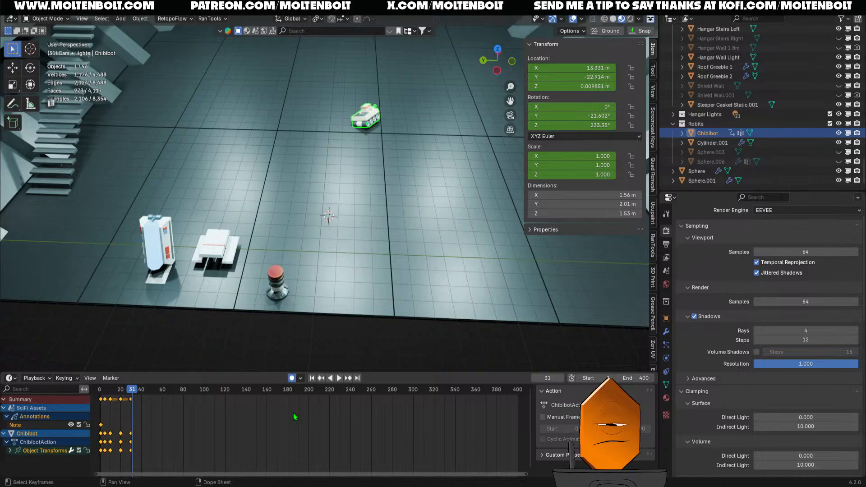
- Set the Chibibot's Z rotation at frame 5 to 270°, copied from frame 1
shift+middle_drag(405, 146, 395, 167)
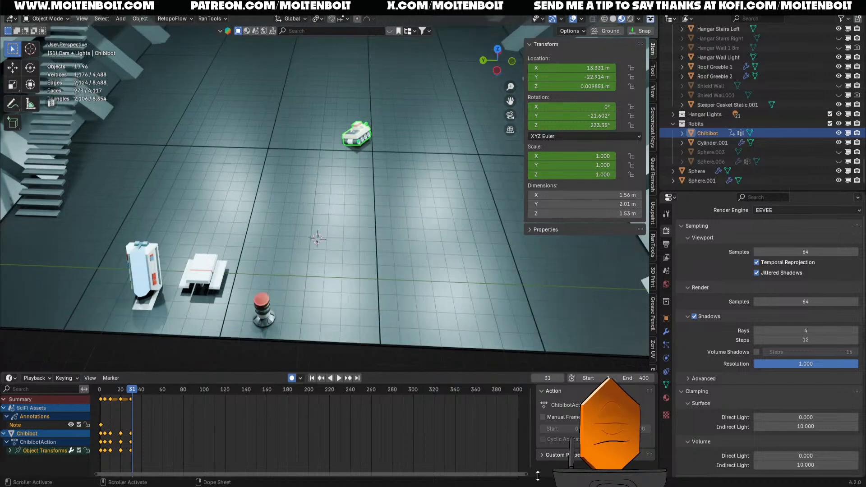
drag(528, 474, 271, 479)
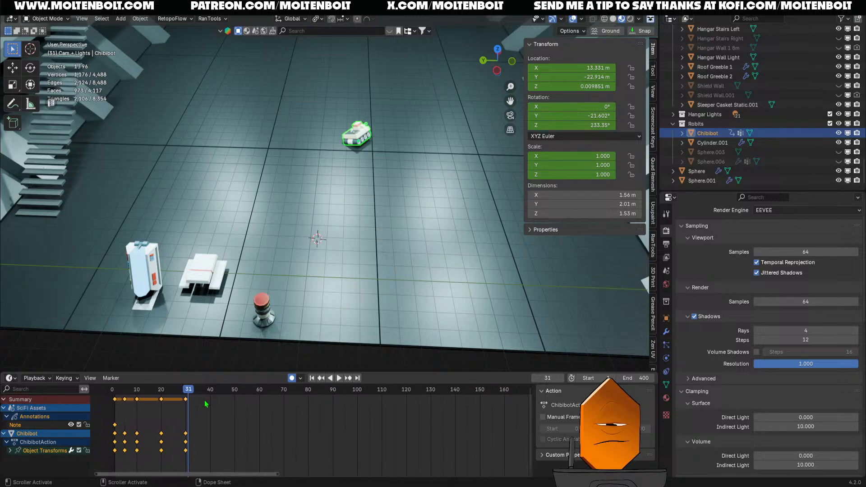
drag(186, 391, 187, 391)
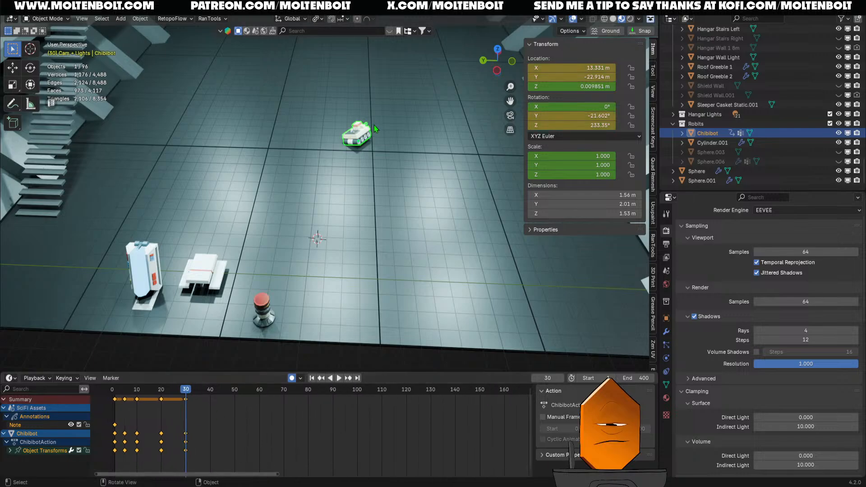
drag(186, 390, 115, 420)
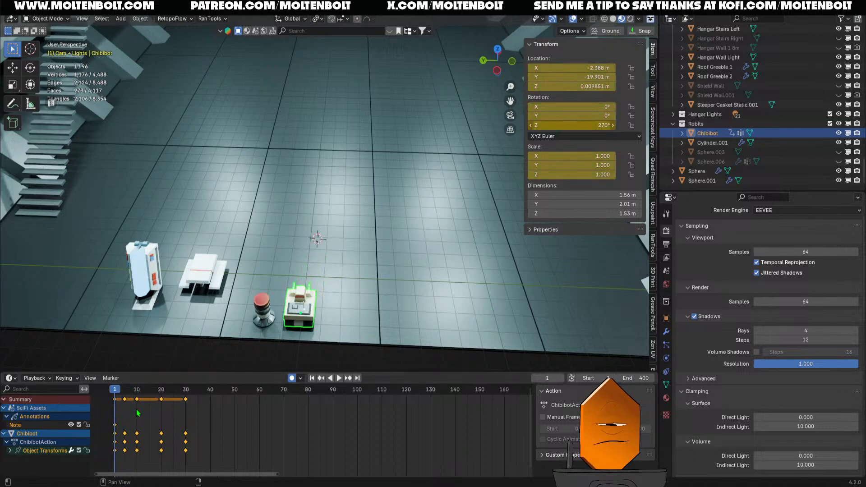
click(577, 128)
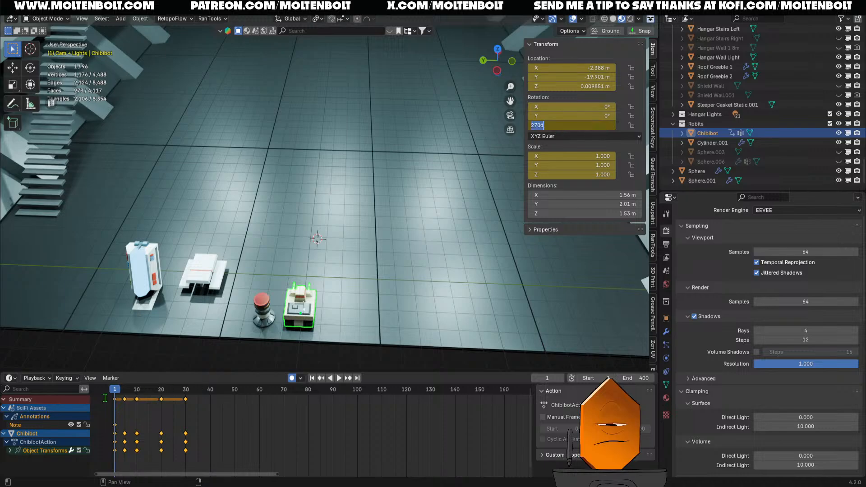
drag(117, 389, 125, 392)
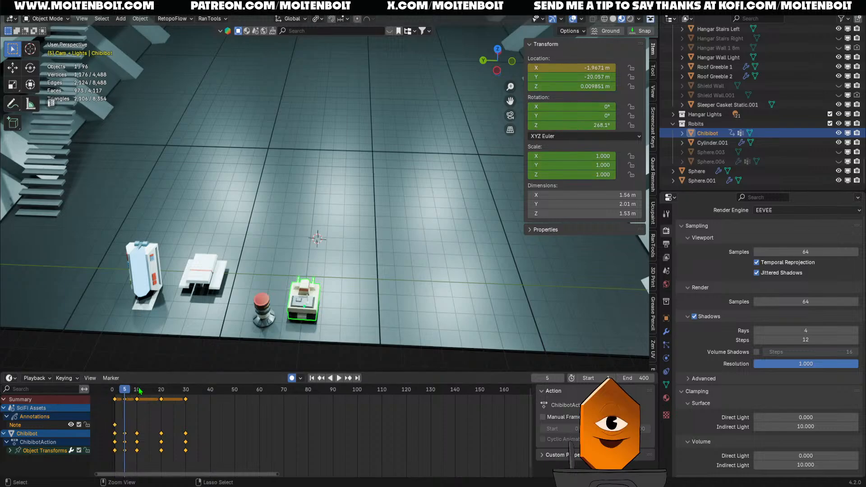
key(ctrl+v)
key(ctrl+z)
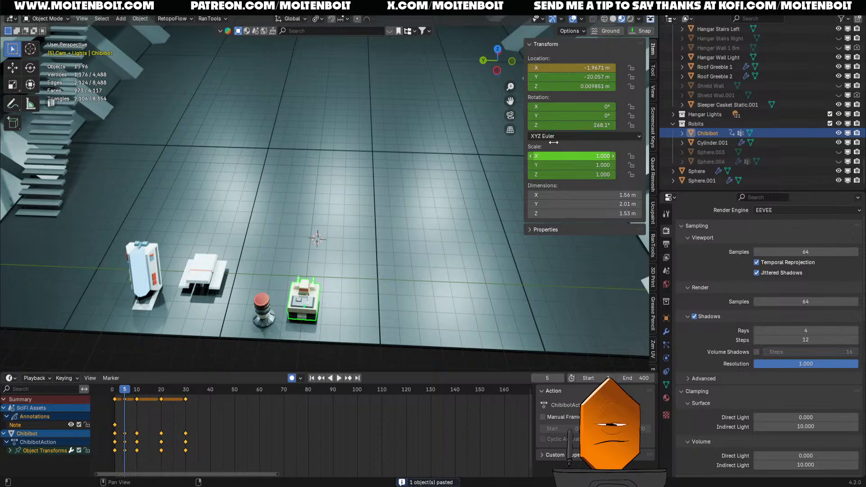
click(572, 125)
text(270d)
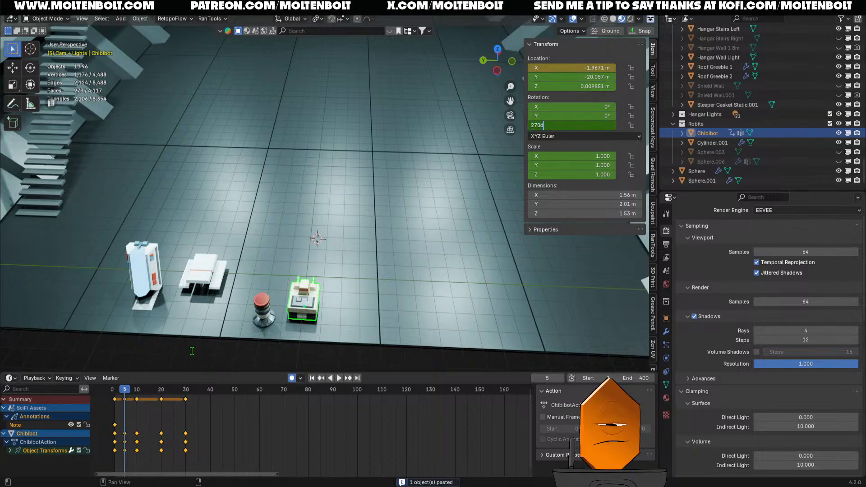
click(126, 393)
- Set the Chibibot's Z rotation at frame 10 to the copied 270°
drag(126, 393, 137, 392)
click(572, 125)
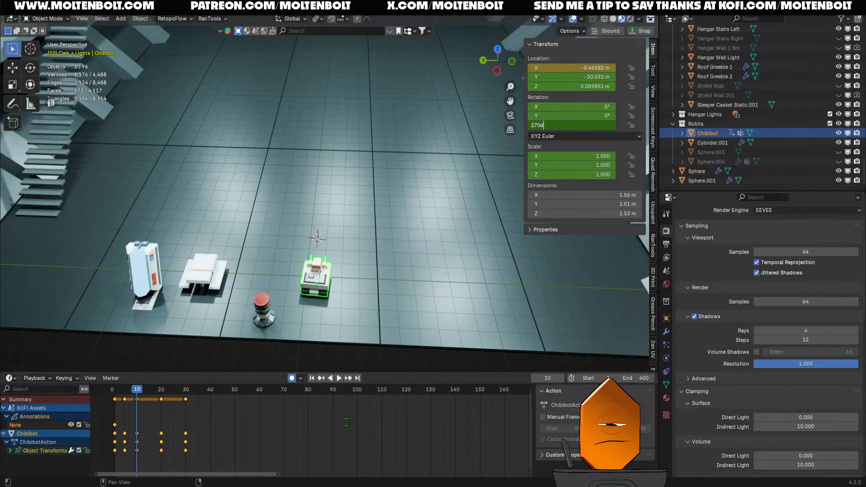
key(Return)
- Play back the drive, return to frame 20 and set the Chibibot's Z rotation there to 270°
key(space)
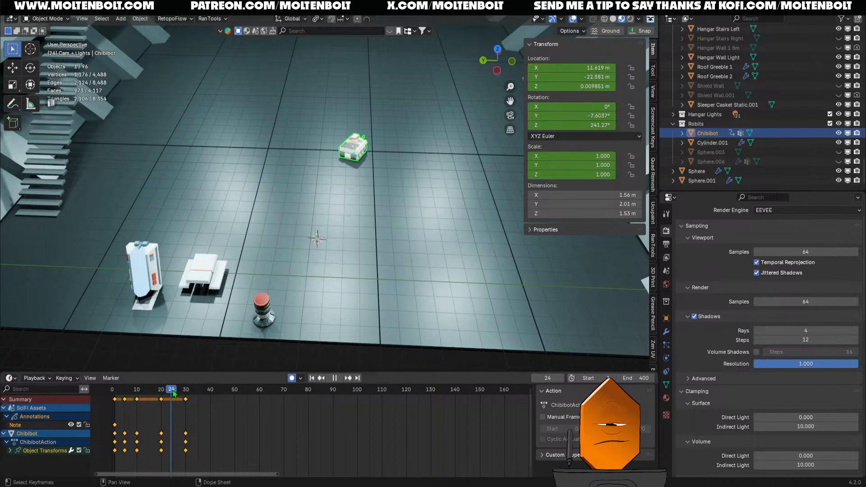
mouse_move(173, 390)
mouse_down()
mouse_move(185, 395)
mouse_move(147, 398)
mouse_move(159, 400)
mouse_up()
key(space)
middle_drag(383, 312, 341, 232)
drag(151, 392, 161, 408)
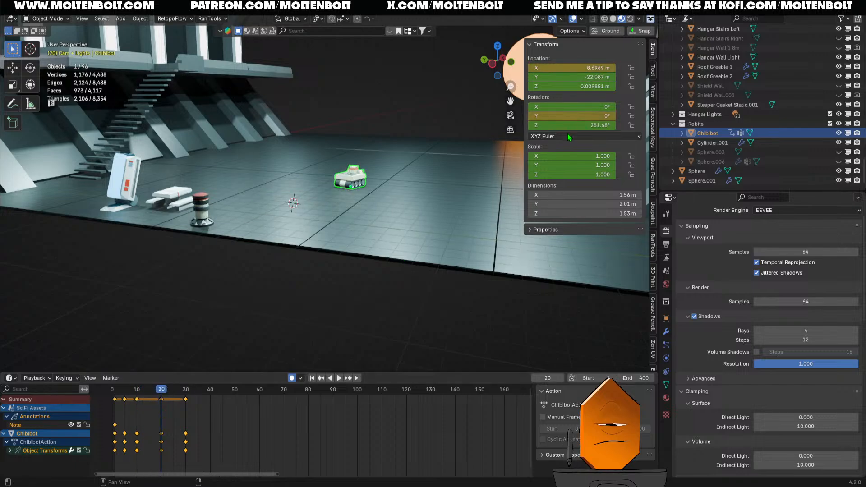
click(579, 123)
key(Return)
- Move the Chibibot 2.6489 m in X and -1.5225 m in Y at frame 30, with Z locked
key(space)
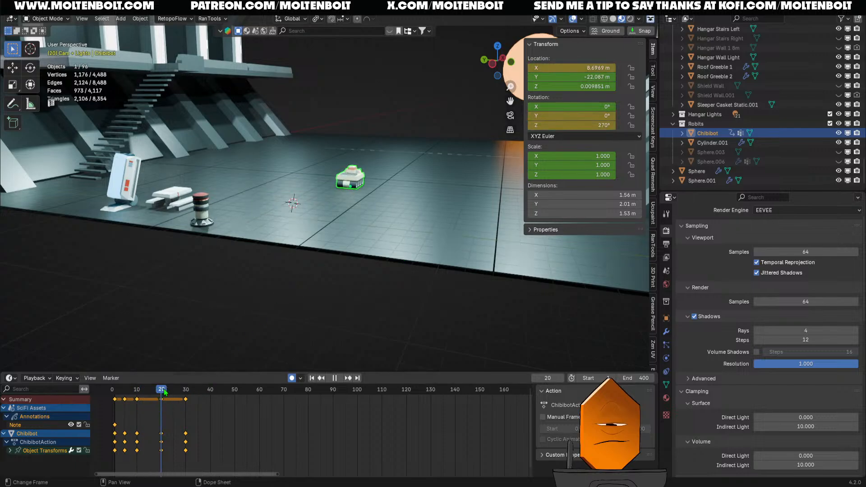
drag(145, 402, 185, 406)
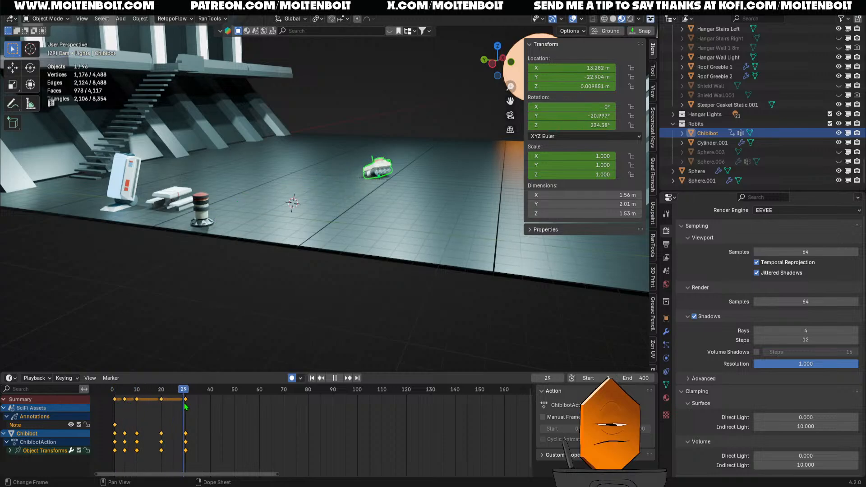
key(space)
key(g)
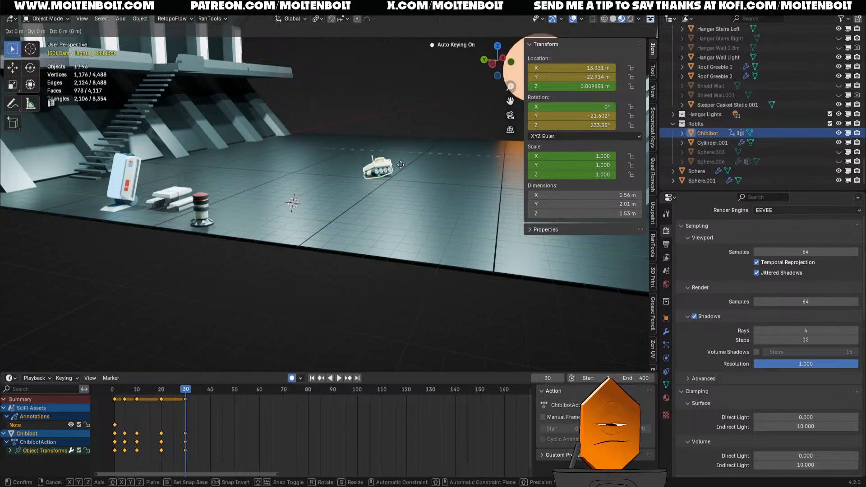
key(shift+z)
click(426, 163)
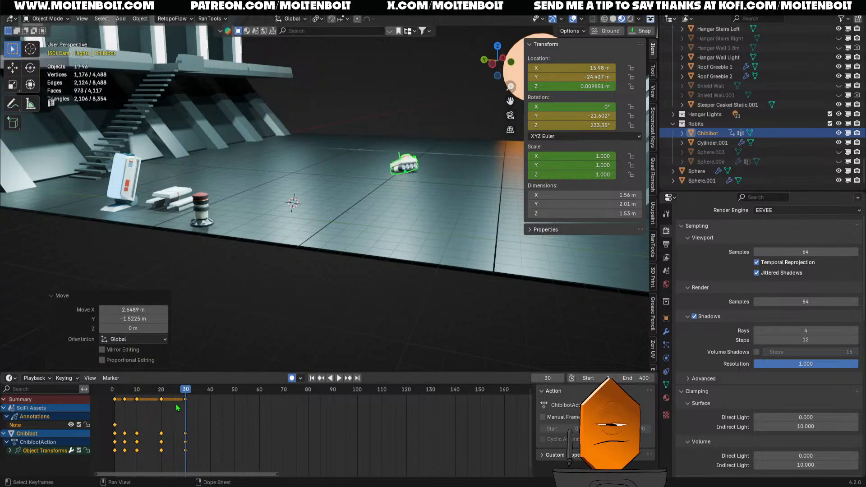
- Review the turn in playback, and shift the Chibibot 1.6165 m along the global Y axis at frame 20
drag(177, 408, 132, 412)
middle_drag(222, 305, 255, 318)
key(space)
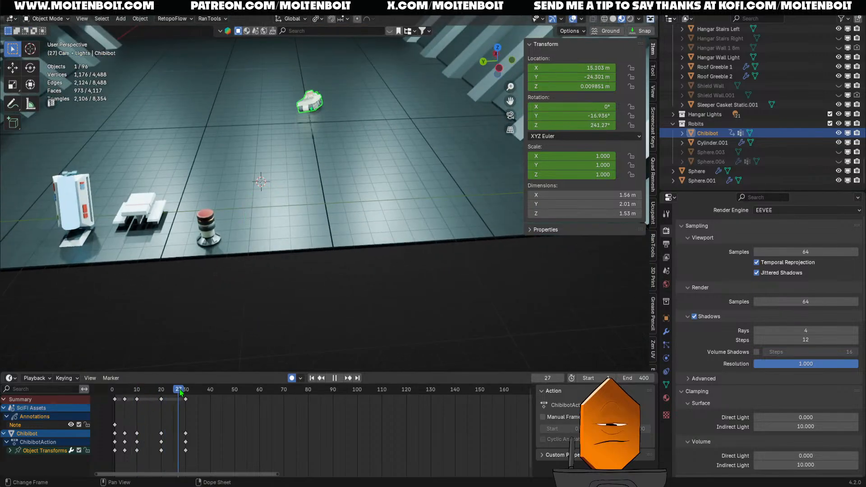
drag(180, 389, 162, 396)
key(g)
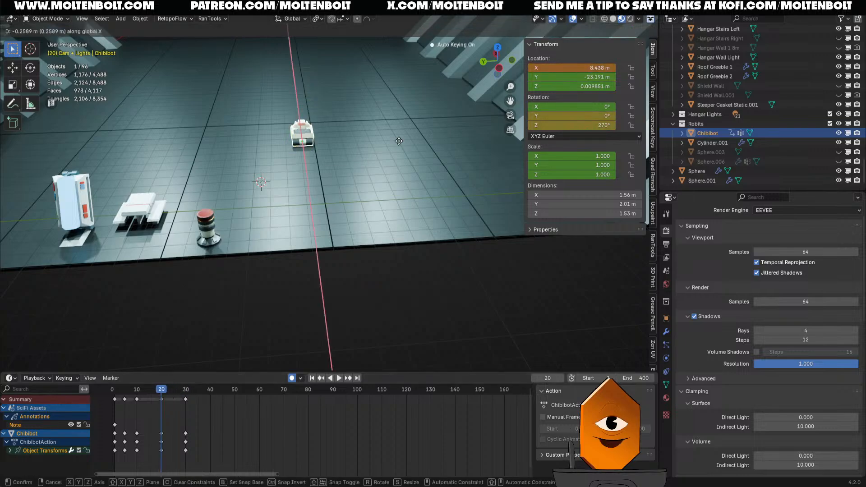
key(y)
click(383, 145)
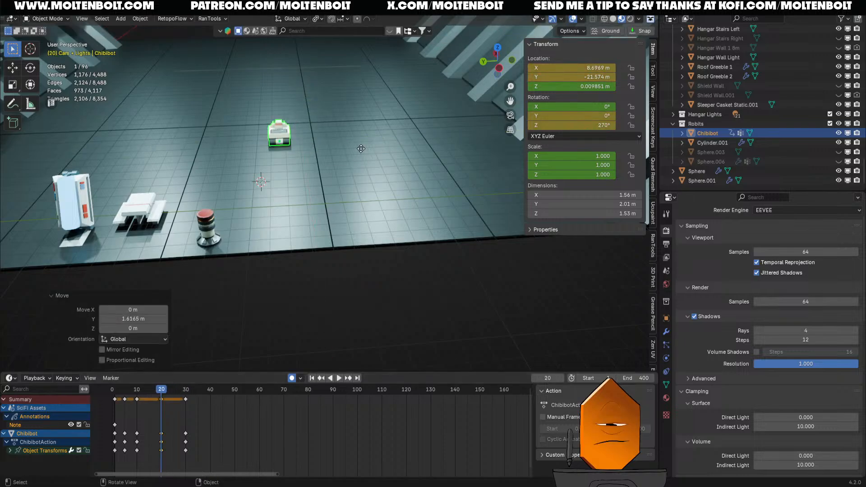
- Copy the Chibibot's X location of -2.38801 m from frame 1 to frame 20, insert a keyframe and play back the result
drag(162, 396, 121, 414)
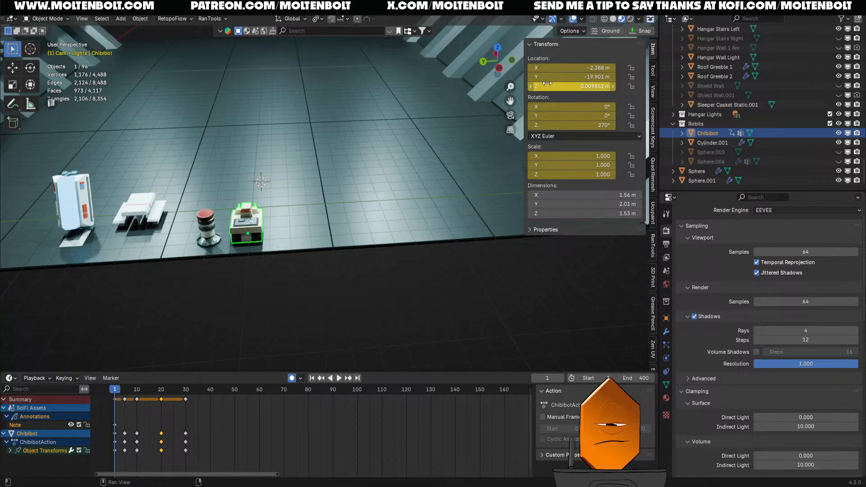
click(567, 68)
key(ctrl+c)
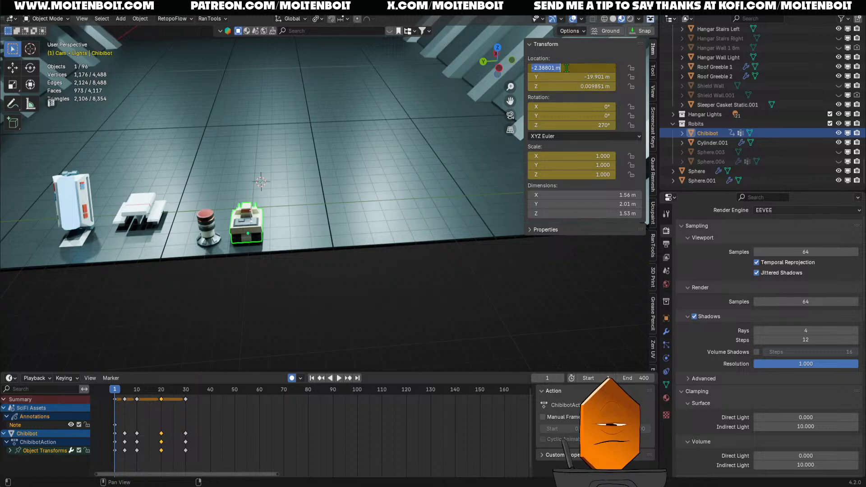
click(142, 392)
drag(142, 391, 161, 390)
click(574, 68)
key(ctrl+v)
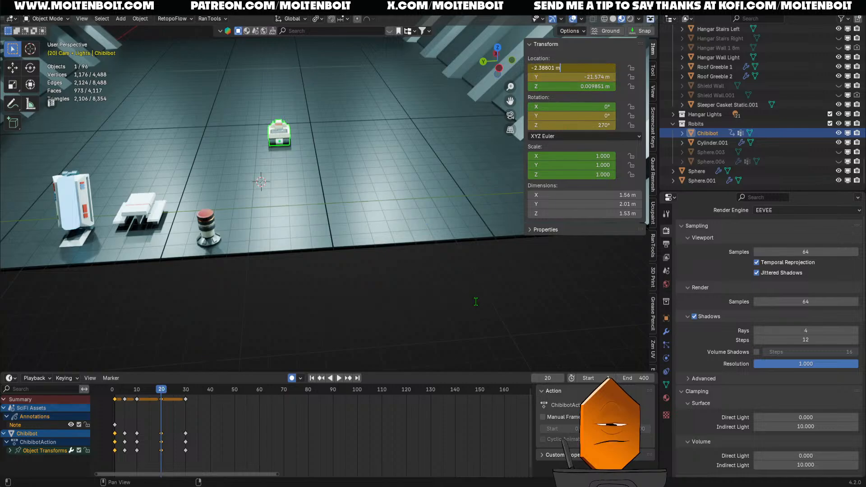
key(Return)
key(i)
key(space)
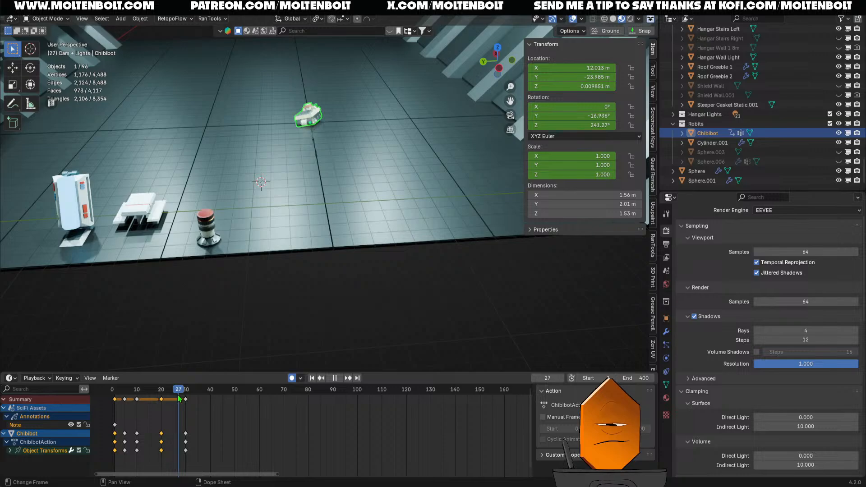
- Undo the X location copy made at frame 20 and return to frame 1
key(Escape)
key(ctrl+z)
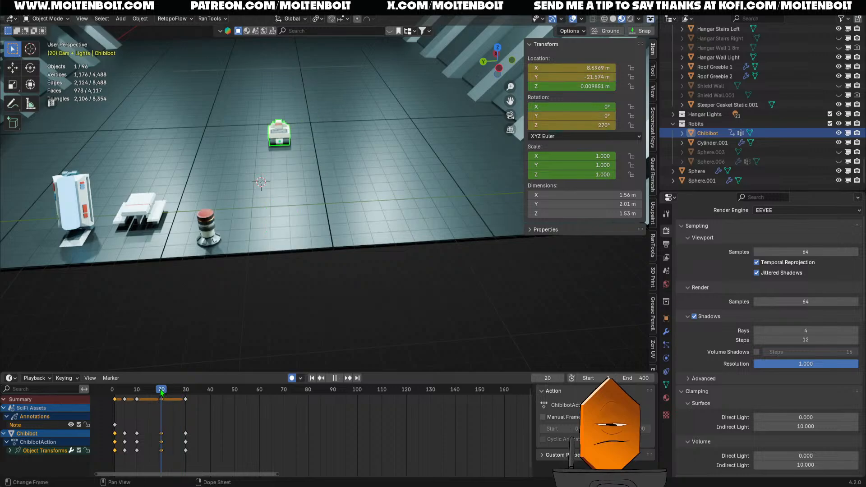
drag(160, 390, 116, 399)
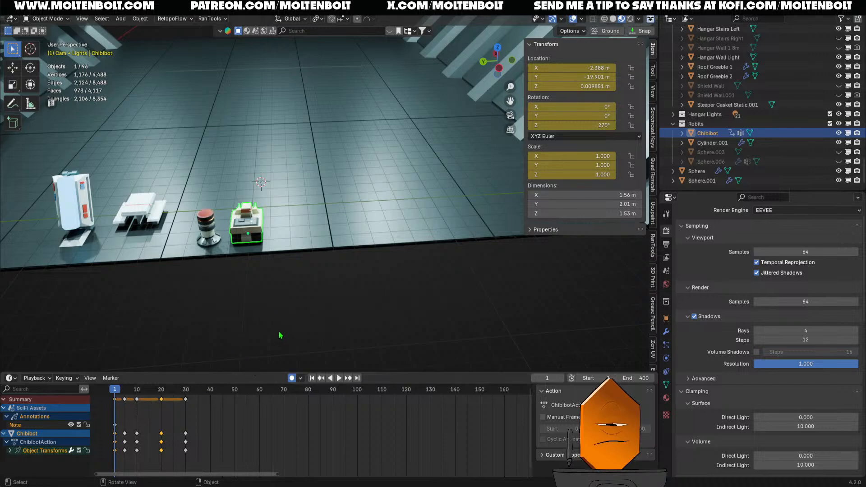
- Play back and scrub through the Chibibot's drive and turn, viewing its path across the hangar floor
middle_drag(319, 290, 310, 291)
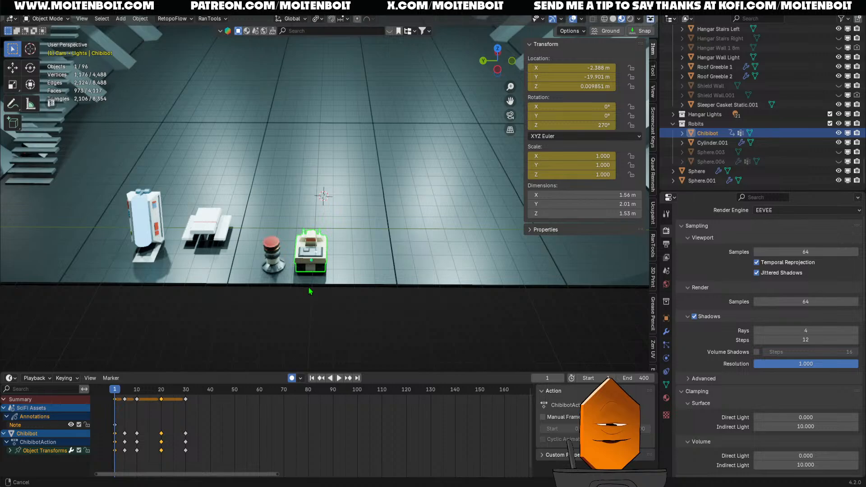
scroll(378, 288, up, 1)
click(370, 328)
middle_drag(364, 332, 370, 316)
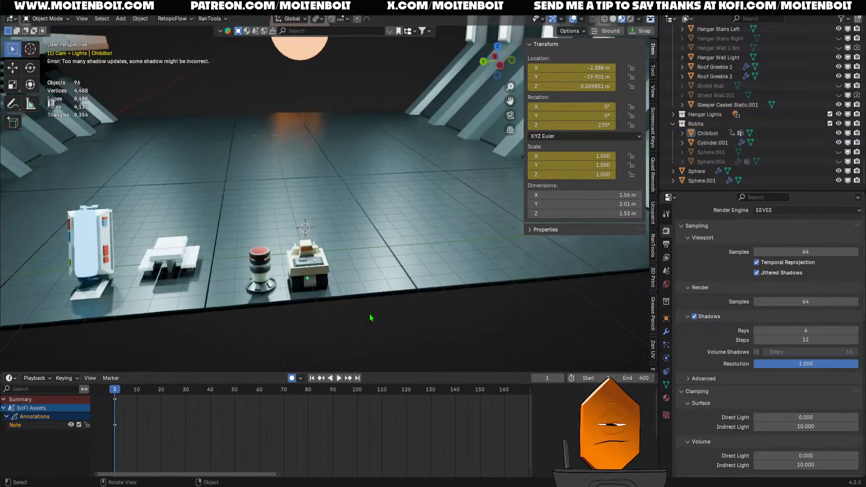
middle_drag(297, 345, 270, 343)
click(311, 290)
key(space)
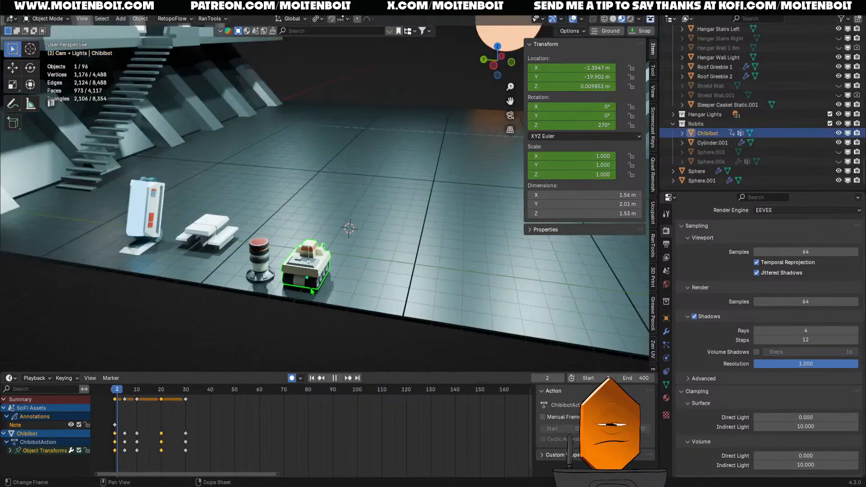
drag(119, 400, 170, 391)
drag(174, 389, 123, 401)
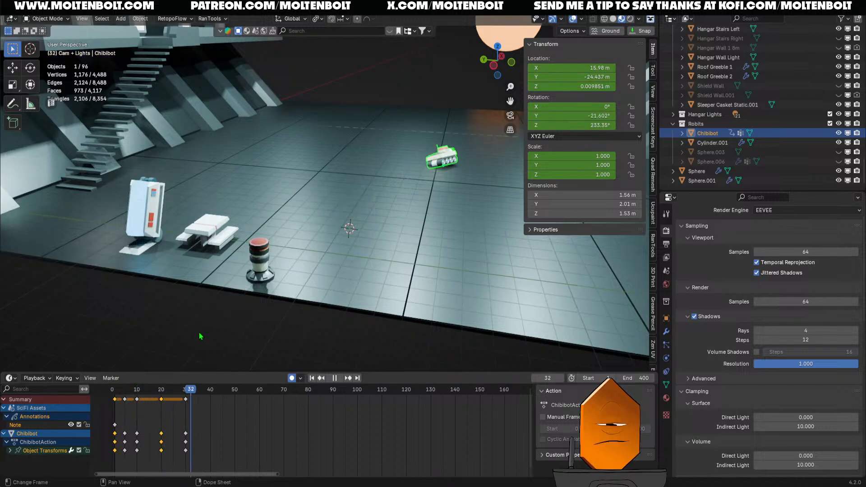
- Shift the Chibibot's keyframes at frame 30 back to frame 27 and go to that frame
mouse_move(191, 390)
mouse_down()
mouse_move(161, 390)
mouse_move(174, 391)
mouse_up()
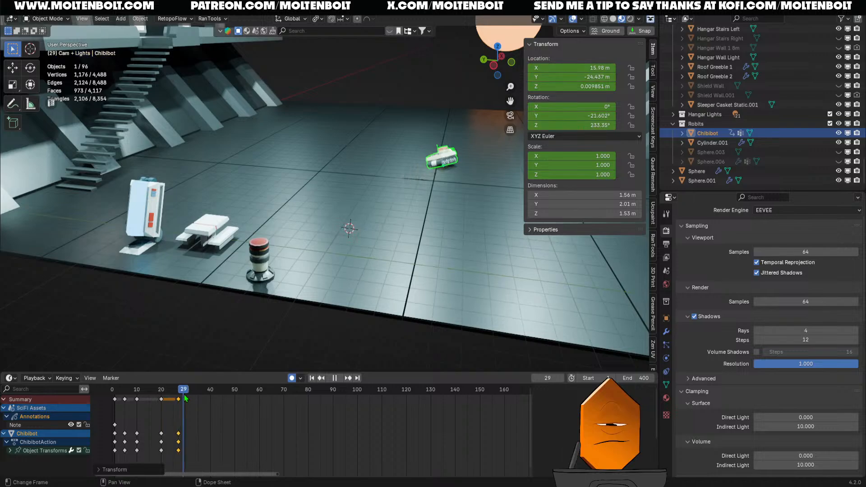
click(177, 392)
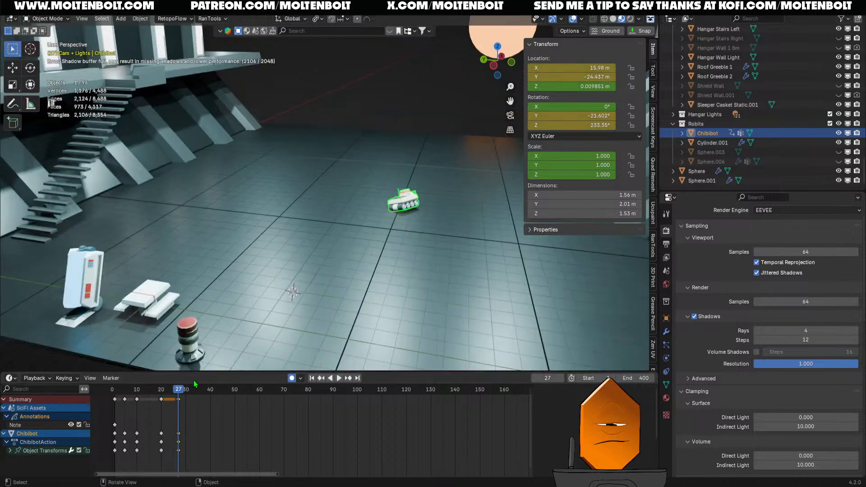
- Try moving the Chibibot 4.8772 m in X and -4.0883 m in Y at frame 27, with Z locked
middle_drag(374, 253, 400, 254)
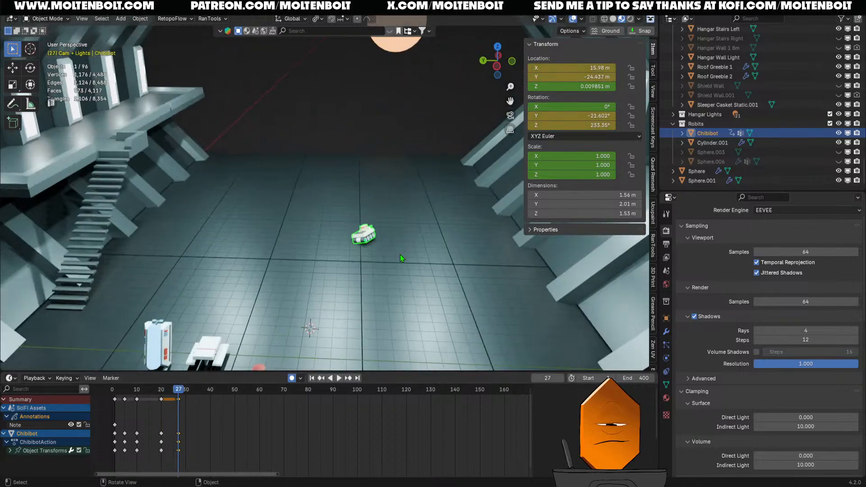
key(g)
key(shift+z)
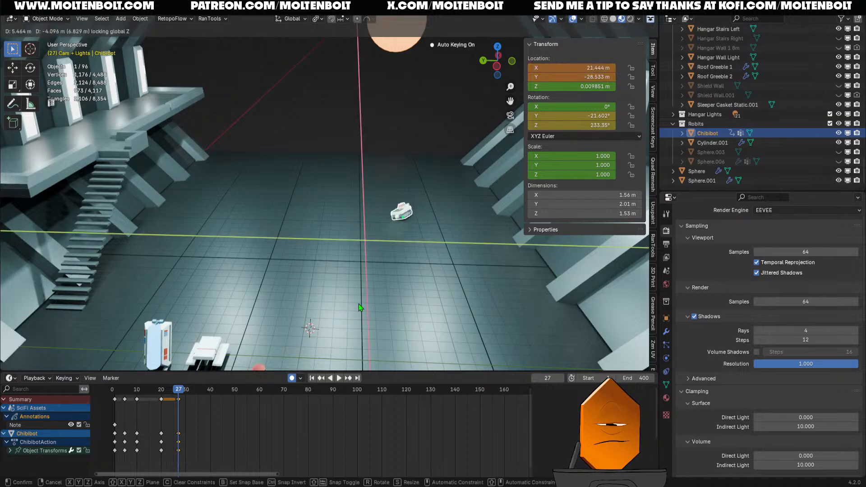
click(400, 278)
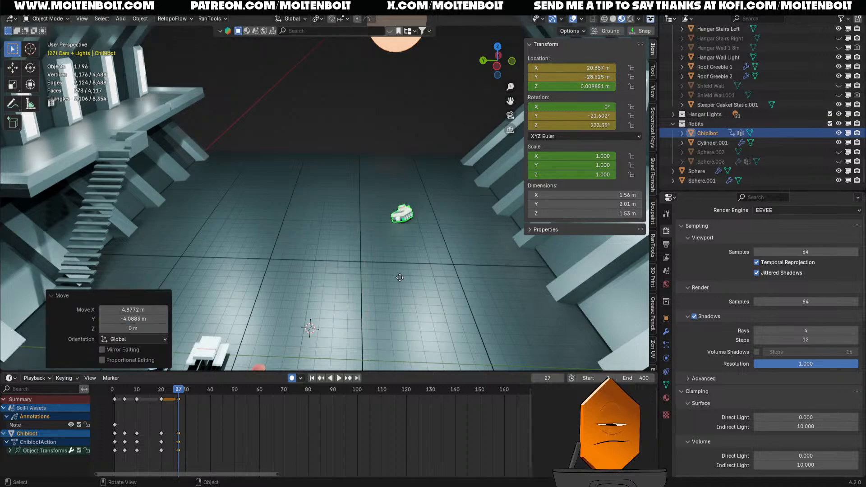
- Try rotating the Chibibot 14.7° about its local Y axis at frame 26
key(Left)
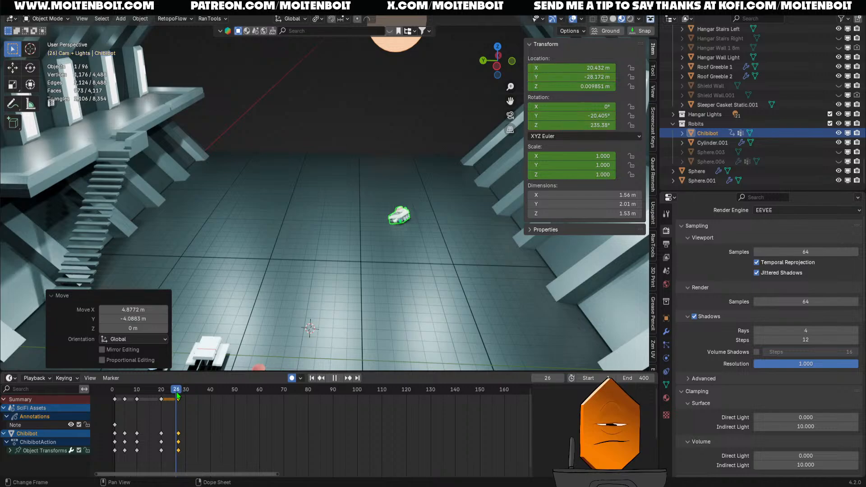
key(r)
key(y)
key(y)
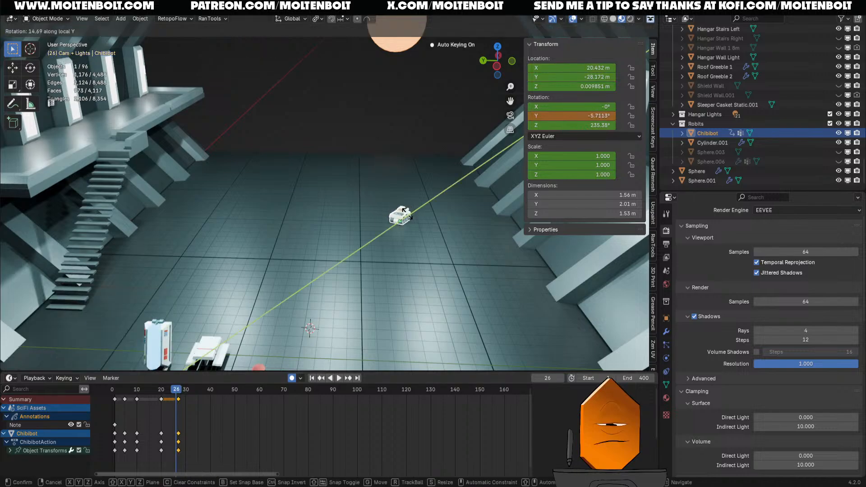
click(407, 221)
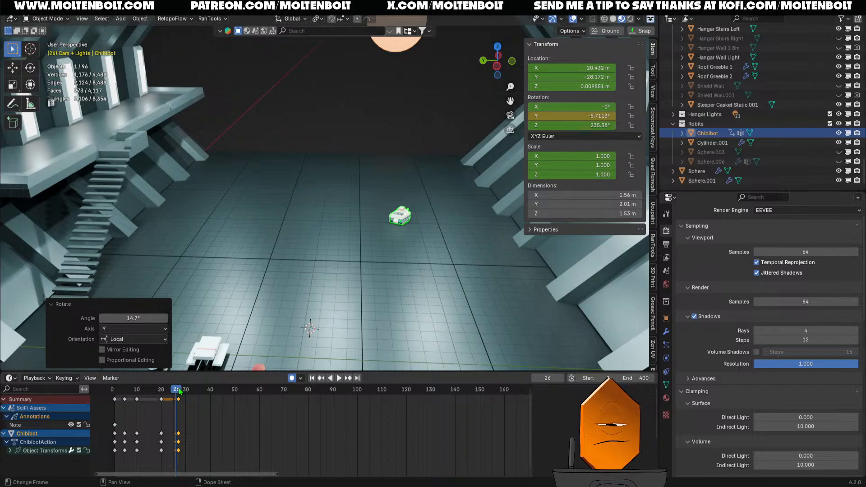
- Undo the rotation at frame 26 and the move at frame 27
mouse_move(174, 406)
mouse_down()
mouse_move(130, 406)
mouse_move(176, 395)
mouse_move(163, 398)
mouse_move(180, 402)
mouse_up()
key(ctrl+z)
key(ctrl+z)
key(ctrl+z)
key(ctrl+z)
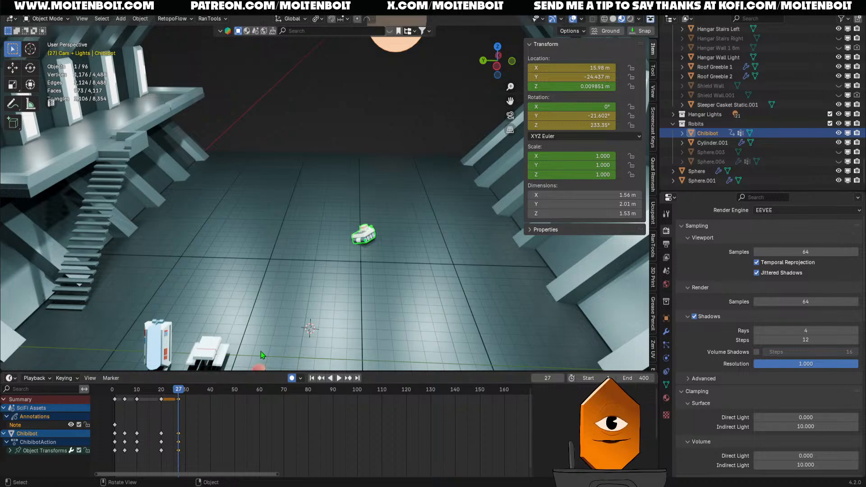
- Try giving the Chibibot's Y location the X value of -2.388 m at frame 1, and undo the change
drag(172, 390, 120, 405)
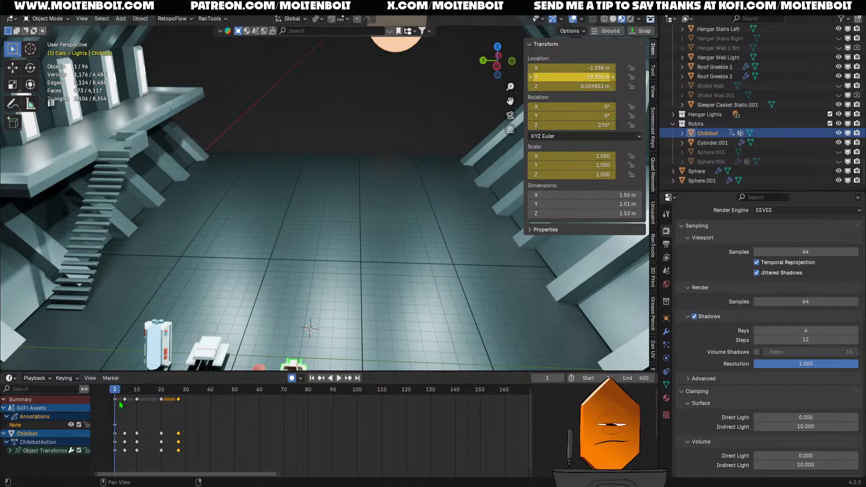
drag(567, 68, 566, 77)
key(Return)
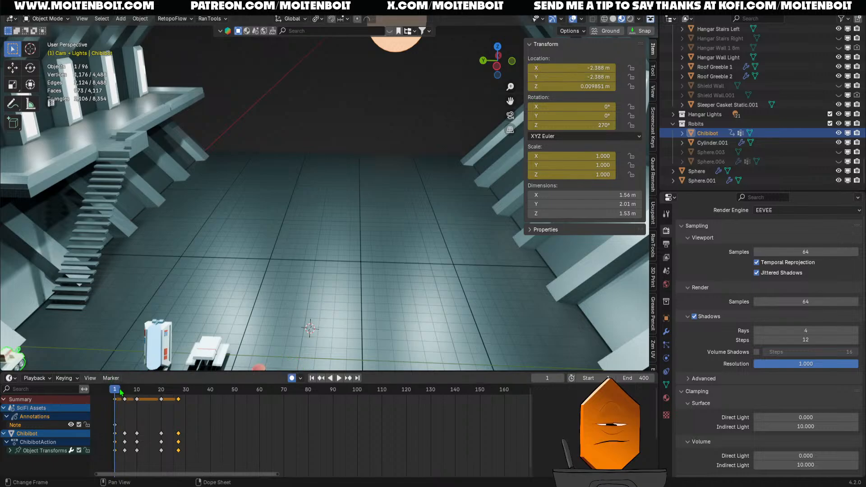
drag(118, 390, 142, 389)
key(ctrl+z)
key(ctrl+z)
key(ctrl+z)
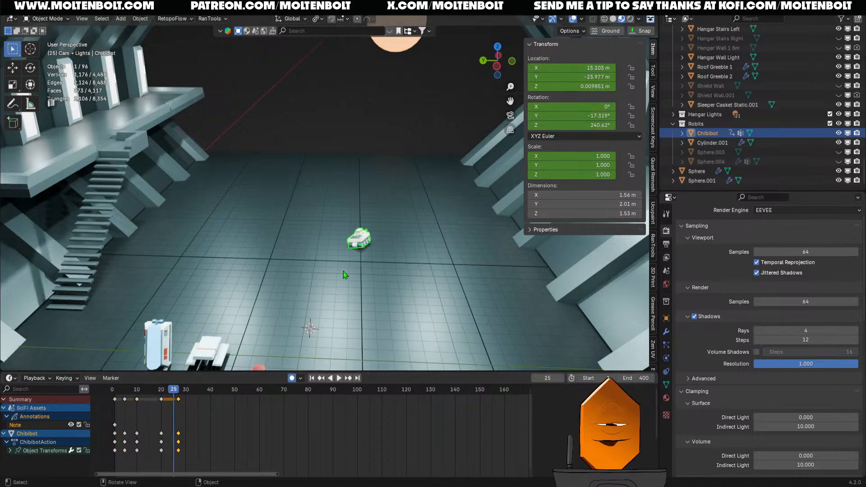
- Scrub the Chibibot's drive back to frame 1 and check its straight stretch in playback
drag(170, 394, 130, 398)
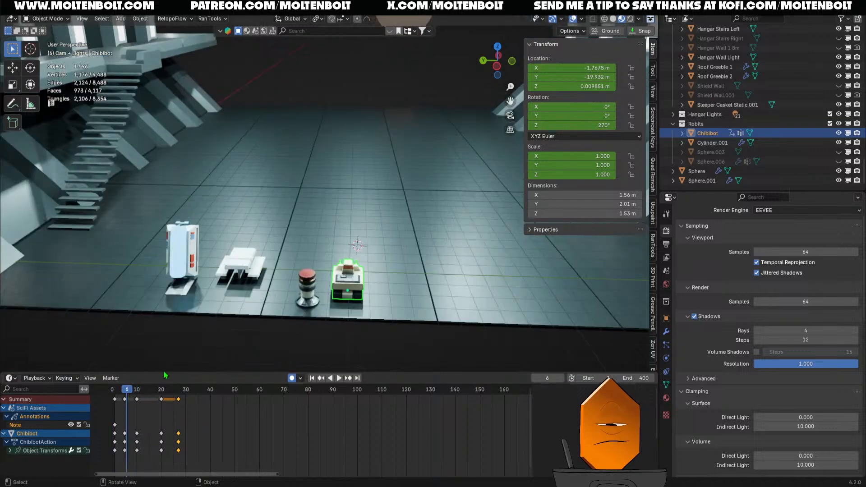
shift+middle_drag(399, 285, 363, 284)
mouse_move(127, 392)
mouse_down()
mouse_move(115, 394)
mouse_move(133, 395)
mouse_move(118, 399)
mouse_up()
key(space)
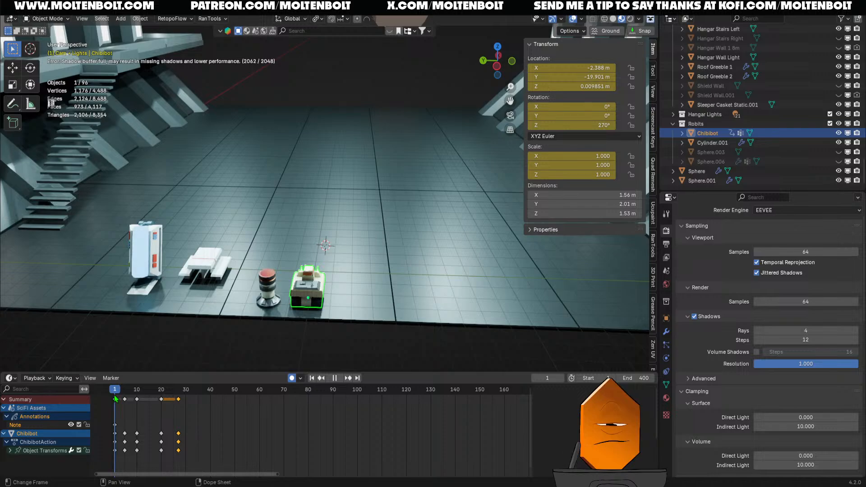
- Expand the Chibibot's Object Transforms channels and enlarge the timeline to list every location, rotation and scale channel
drag(114, 396, 111, 397)
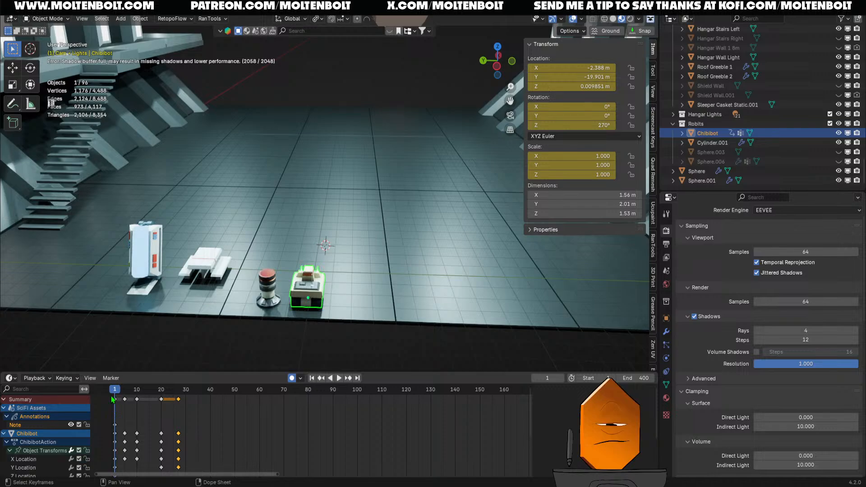
scroll(145, 408, down, 2)
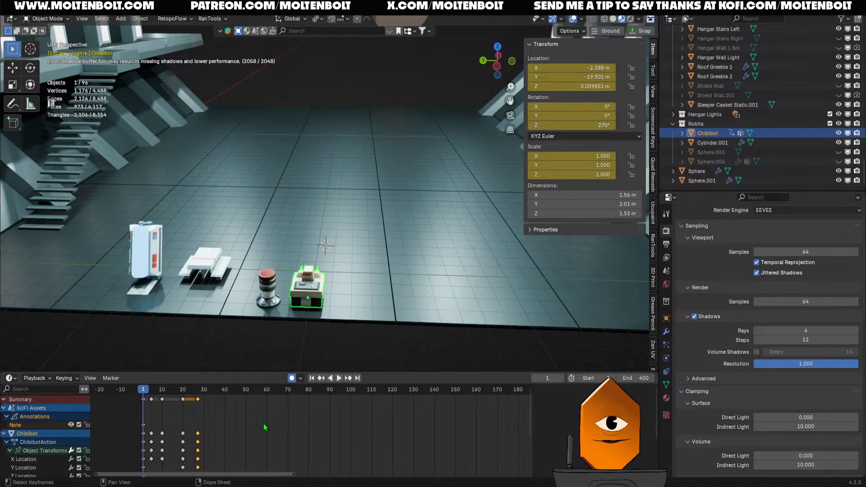
scroll(265, 427, down, 1)
drag(238, 373, 225, 280)
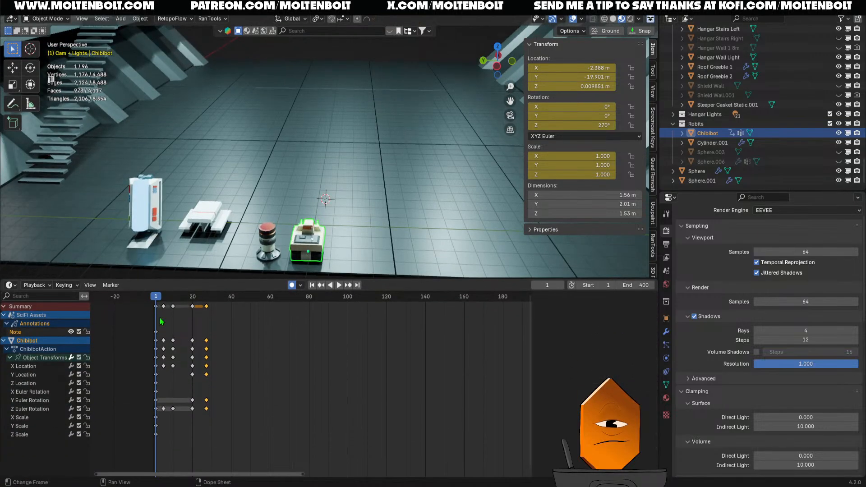
- Try deleting the Chibibot's Y Location keyframe at frame 20, and undo the deletion
click(32, 377)
key(n)
click(191, 376)
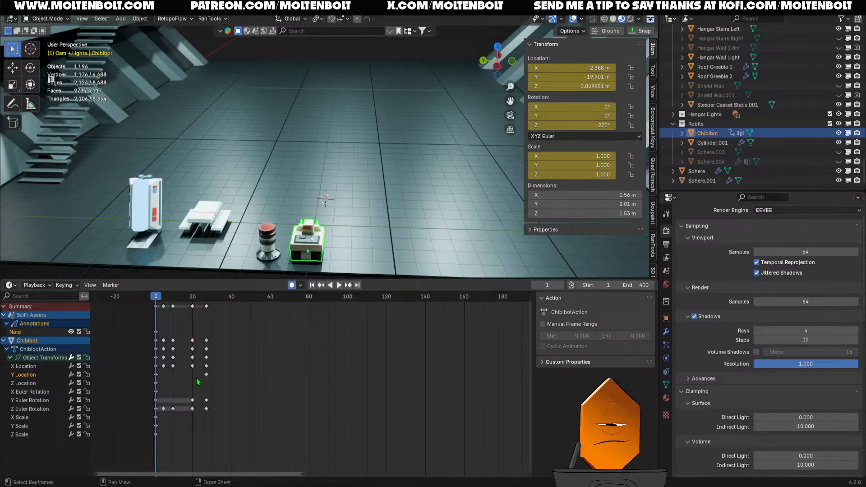
drag(156, 298, 188, 300)
key(ctrl+z)
key(ctrl+z)
- Duplicate the Chibibot's Y Location keyframe from frame 1 to frame 17 and go to frame 17
key(space)
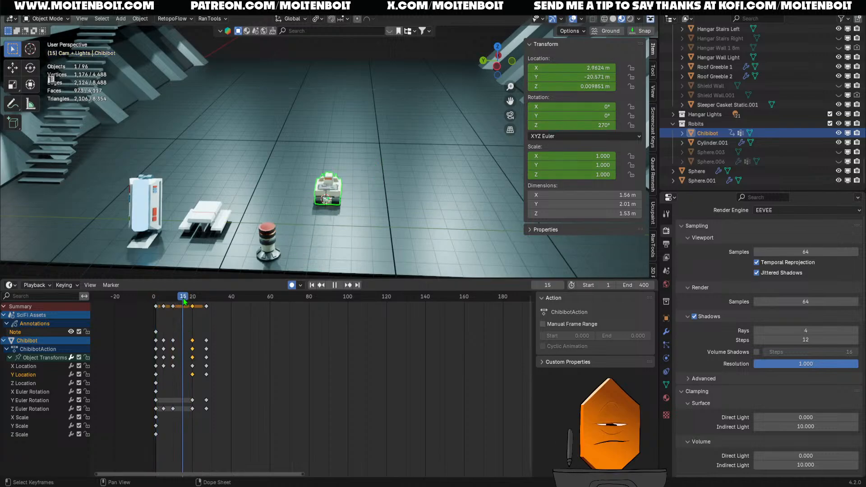
key(space)
shift+right_drag(195, 305, 160, 316)
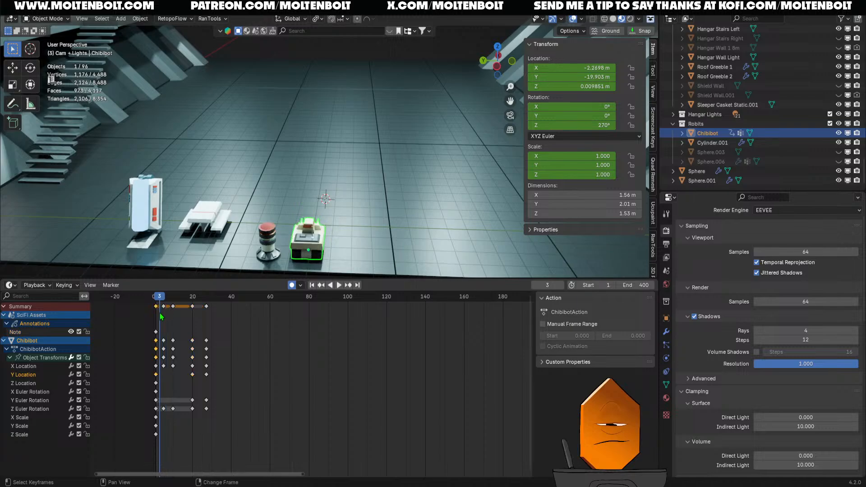
key(shift+d)
click(158, 375)
key(space)
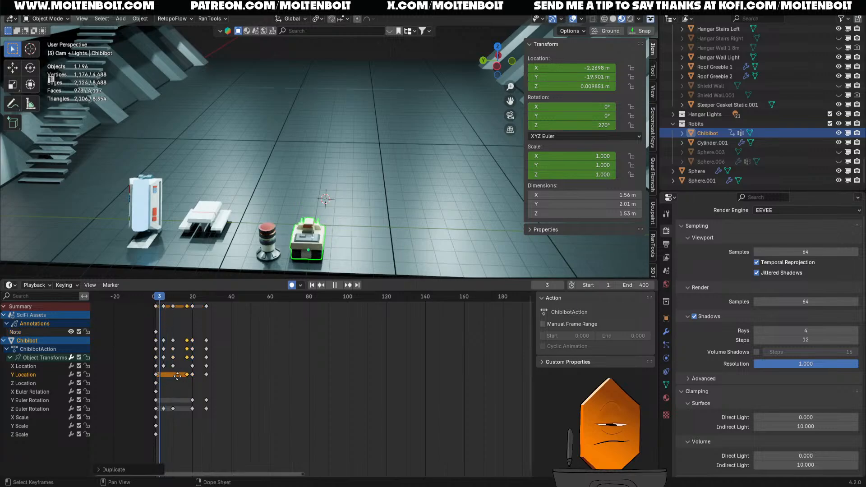
drag(173, 298, 190, 306)
- Tilt the Chibibot -16.6° about its local Y axis at frame 17
scroll(189, 307, up, 1)
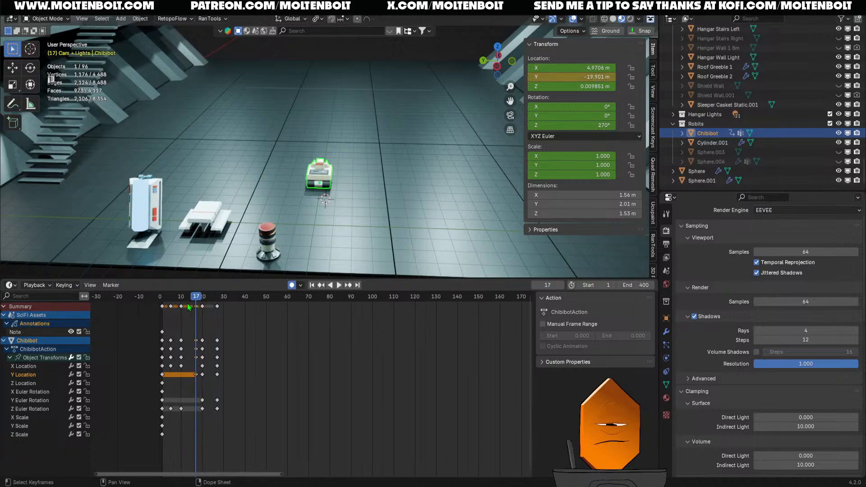
scroll(189, 307, up, 2)
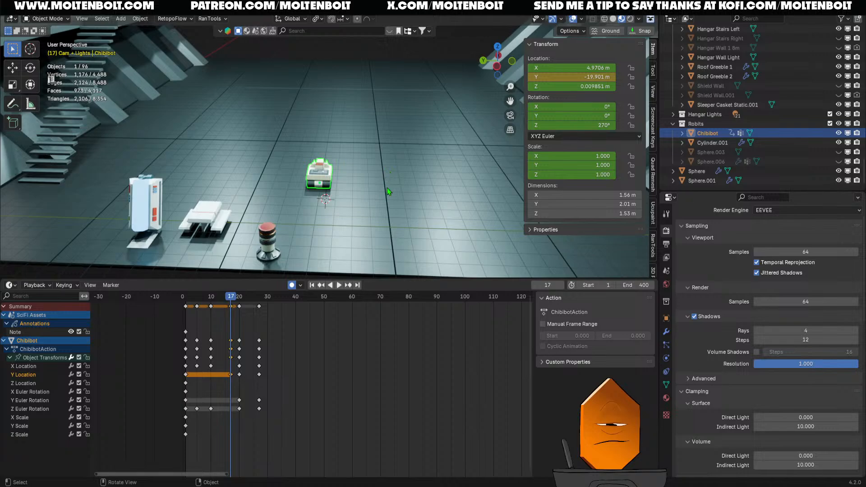
key(r)
key(y)
key(y)
click(362, 169)
drag(231, 298, 231, 298)
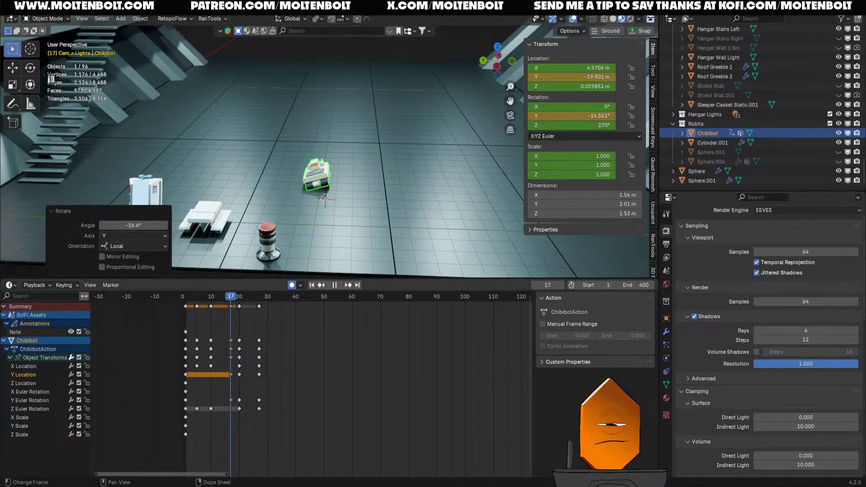
- Tilt the Chibibot -27.9° about its local Y axis at frame 20
mouse_move(231, 298)
mouse_down()
mouse_move(256, 300)
mouse_move(240, 302)
mouse_up()
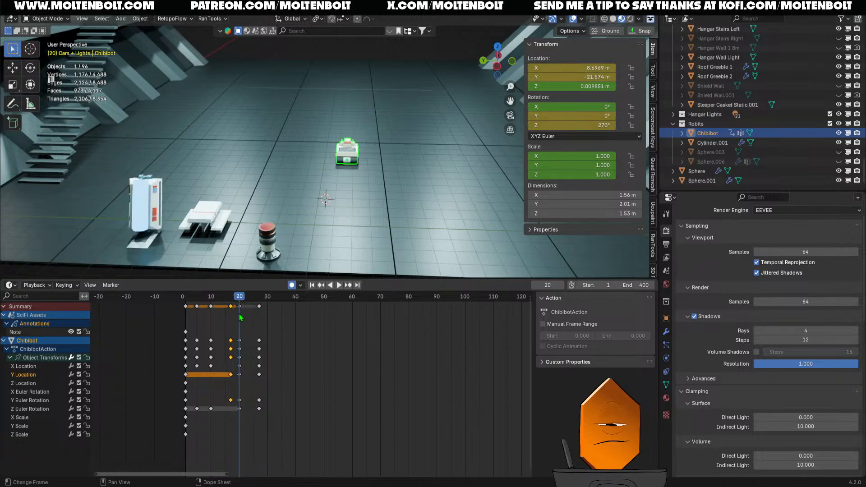
key(r)
key(y)
key(y)
click(405, 189)
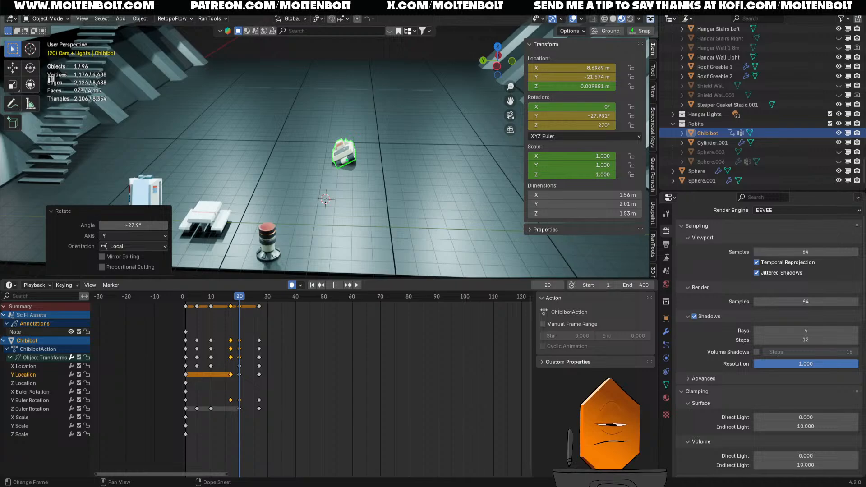
- Turn the Chibibot -23.1° about the global Z axis at frame 20
mouse_move(239, 298)
mouse_down()
mouse_move(227, 300)
mouse_move(252, 301)
mouse_move(240, 300)
mouse_up()
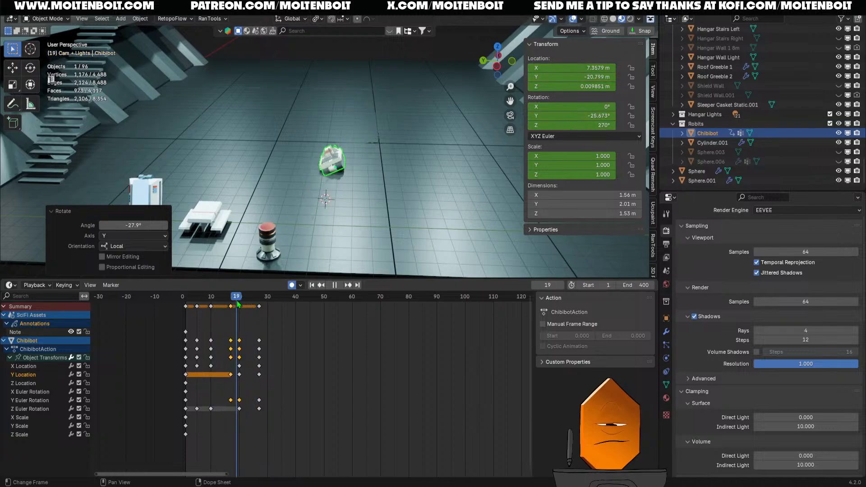
key(r)
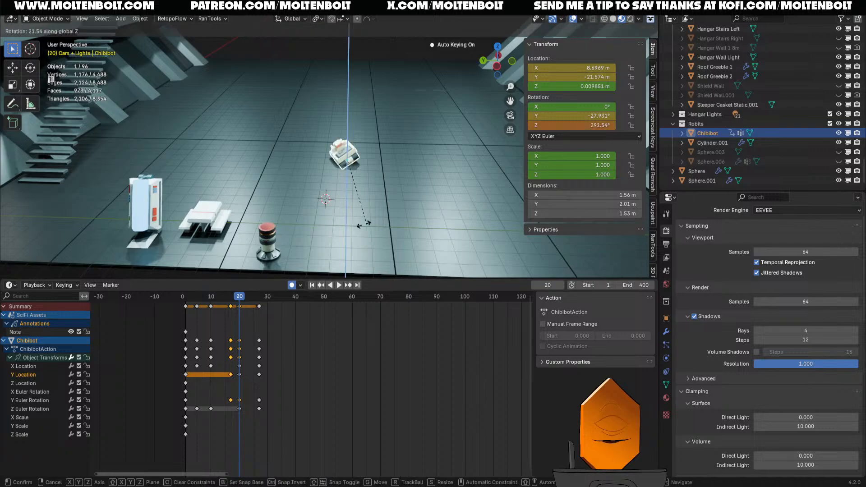
click(365, 218)
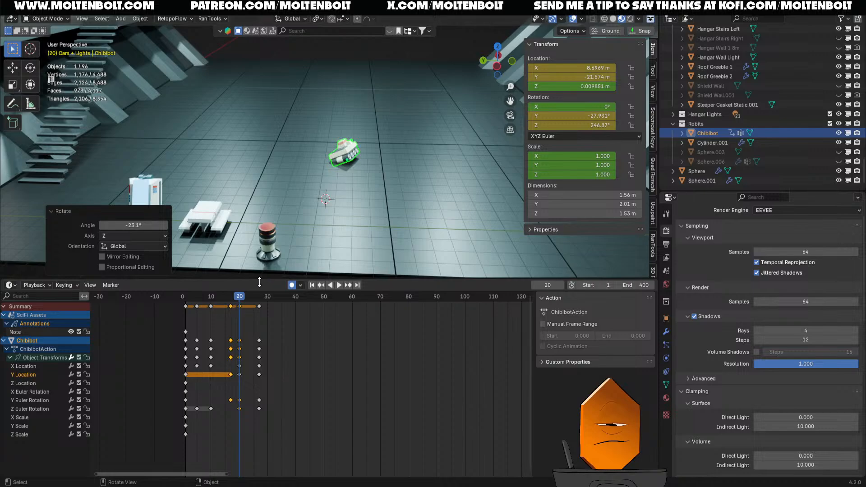
- Play back and scrub through the Chibibot's animation, stopping at frame 16 to inspect it from a low angle
key(space)
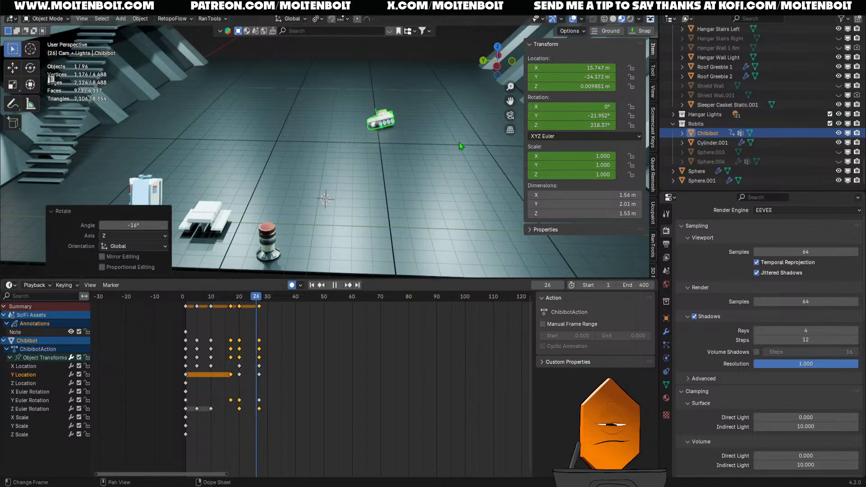
drag(256, 297, 197, 317)
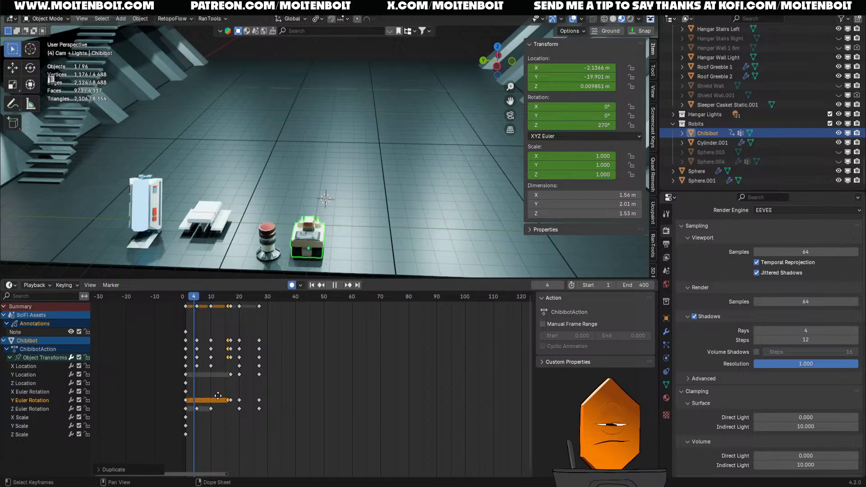
drag(194, 302, 228, 301)
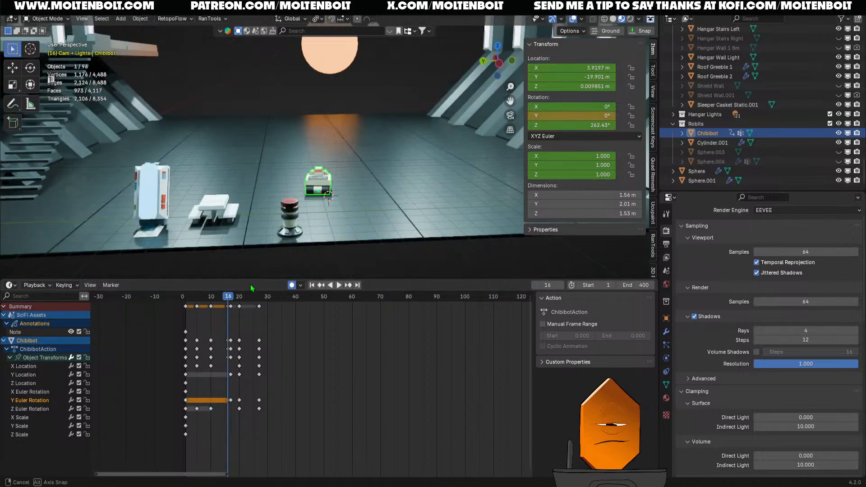
middle_drag(389, 162, 384, 138)
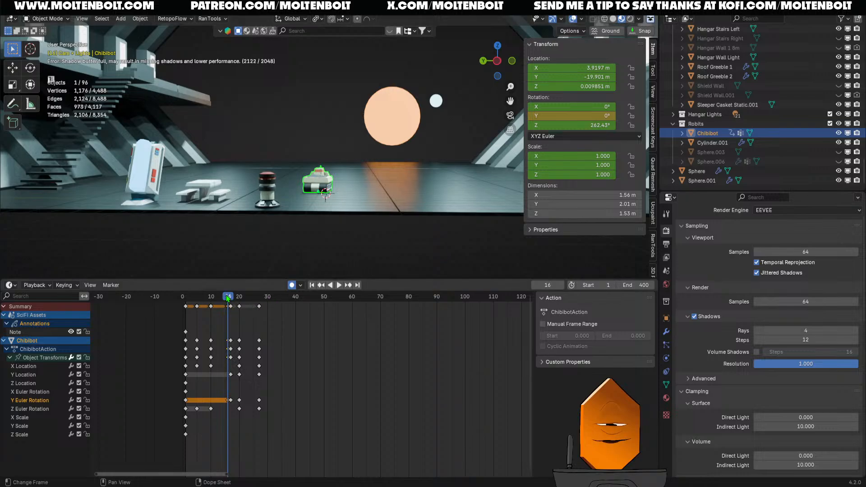
- At frame 17, raise the Chibibot about 0.125 m along the global Z axis to keep it above the floor
key(space)
drag(238, 299, 231, 299)
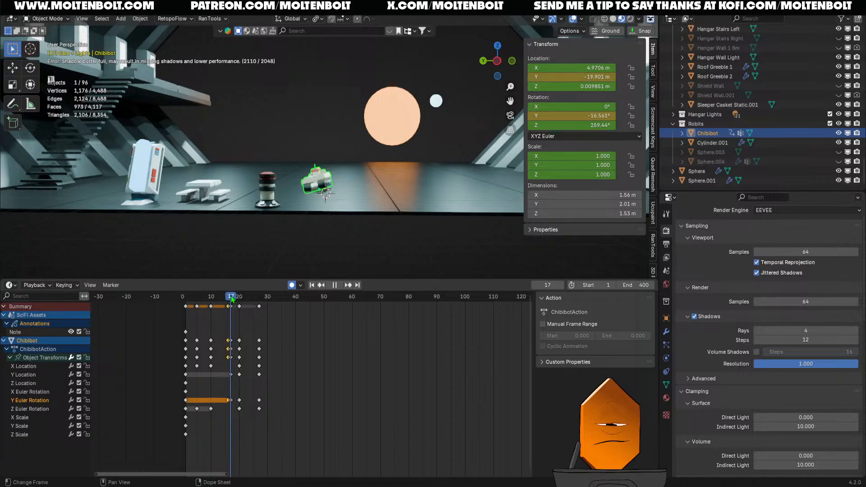
key(g)
key(z)
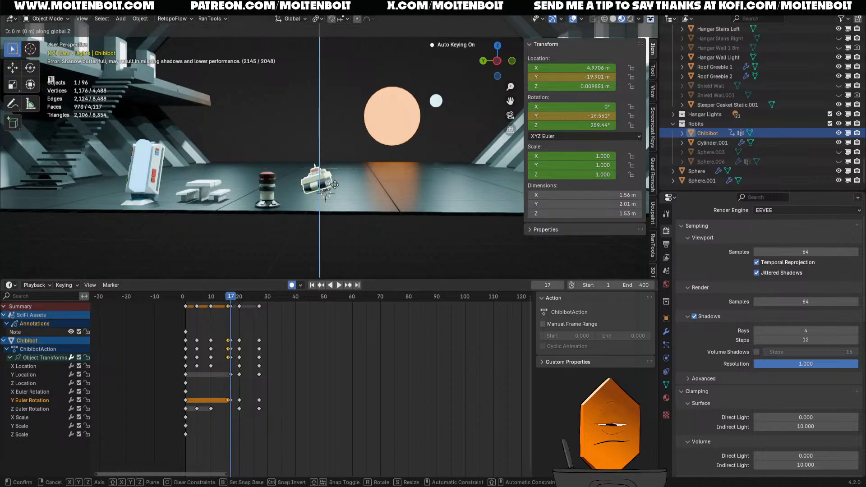
click(354, 163)
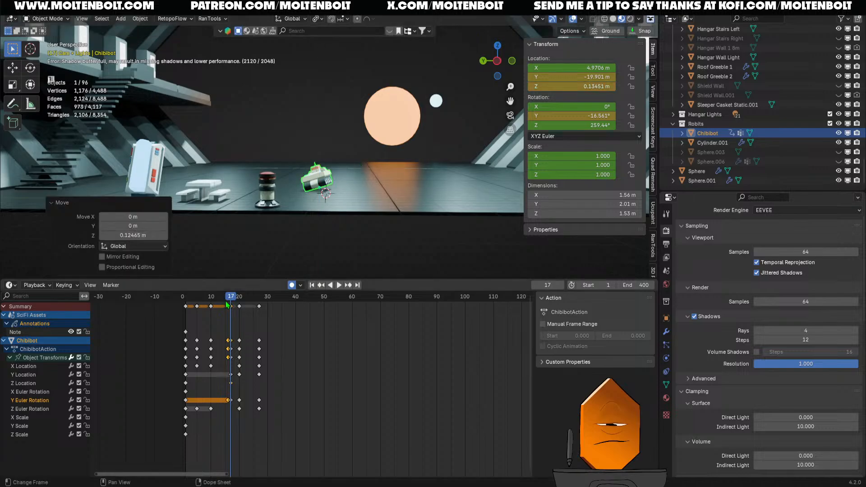
- At frame 27, raise the Chibibot about 0.039 m along the global Z axis and save the file
drag(231, 298, 259, 296)
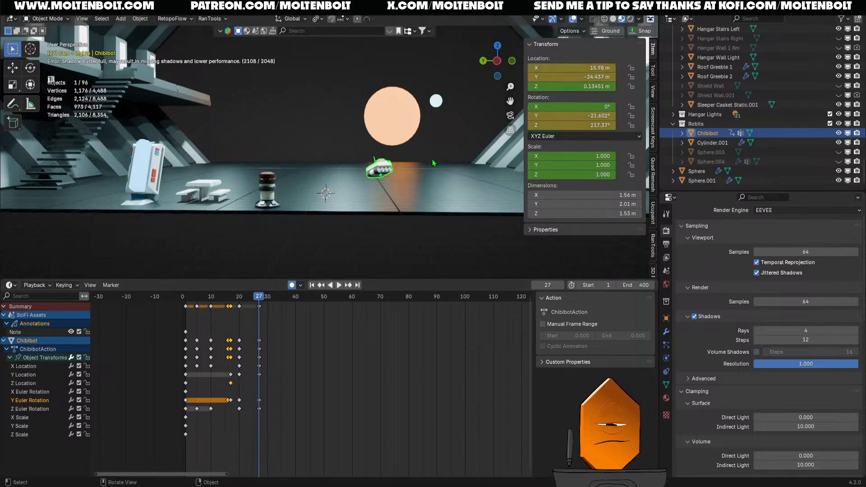
key(g)
key(z)
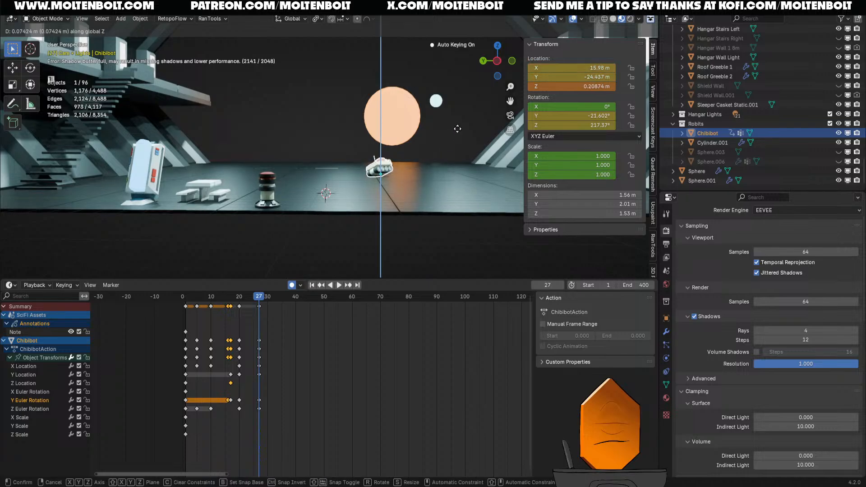
click(420, 186)
key(ctrl+s)
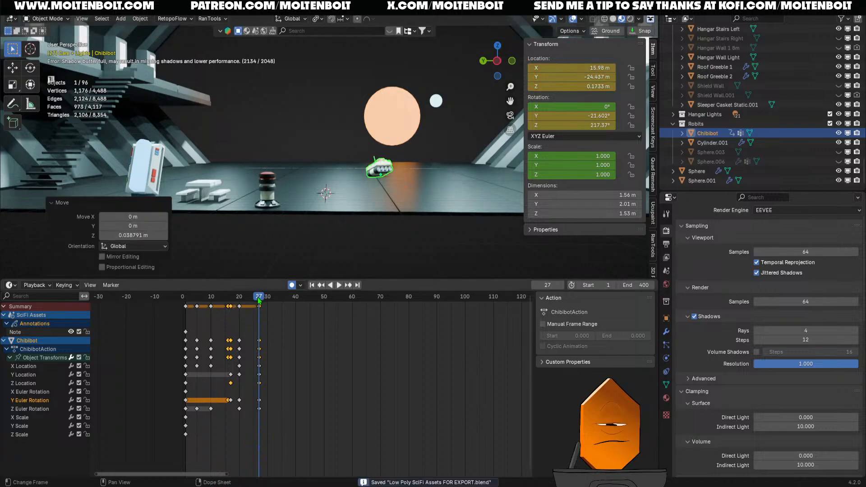
- Rewind the animation to frame 1 and enlarge the 3D viewport by shrinking the timeline
key(shift+ctrl+space)
drag(234, 307, 186, 312)
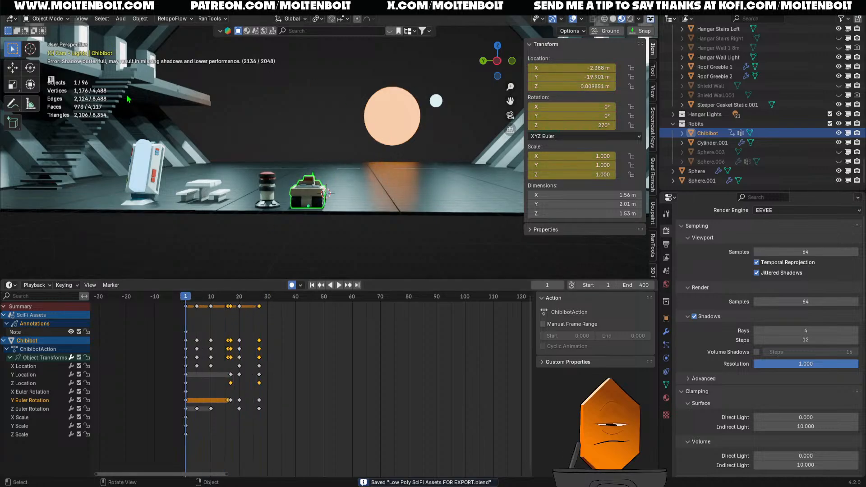
drag(379, 279, 397, 370)
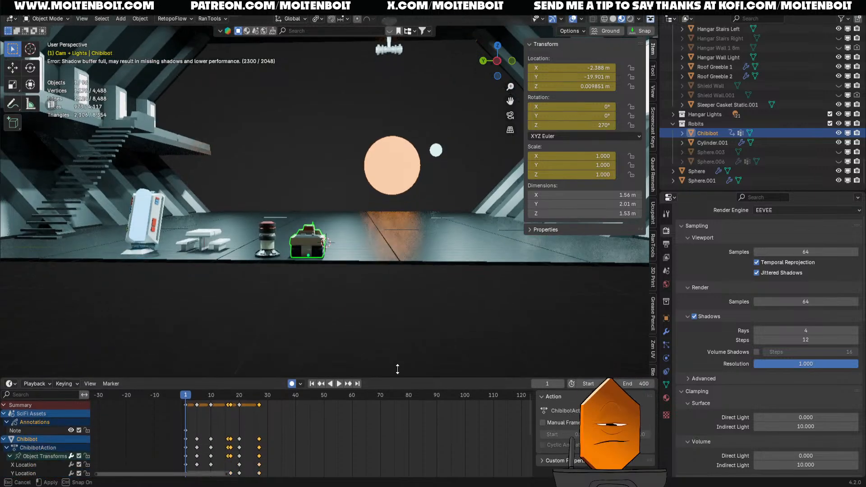
- Deselect the Chibibot and save the file
middle_drag(391, 226, 359, 254)
ctrl+middle_drag(359, 253, 355, 274)
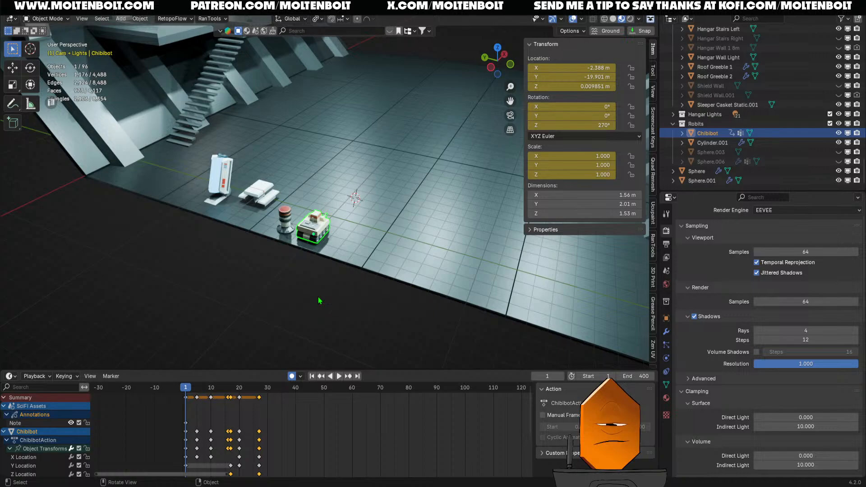
click(311, 305)
key(ctrl+s)
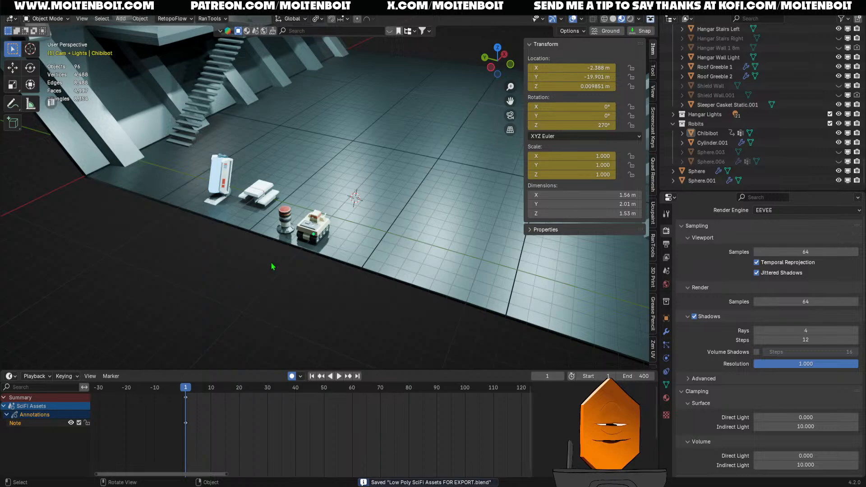
- Hide the viewport overlays and the sidebar for an unobstructed view of the whole hangar
shift+middle_drag(310, 307, 309, 248)
scroll(359, 282, up, 1)
key(alt+shift+z)
shift+middle_drag(393, 287, 334, 325)
key(n)
- Play the Chibibot's animation repeatedly from frame 1 to review its drive across the hangar floor
key(space)
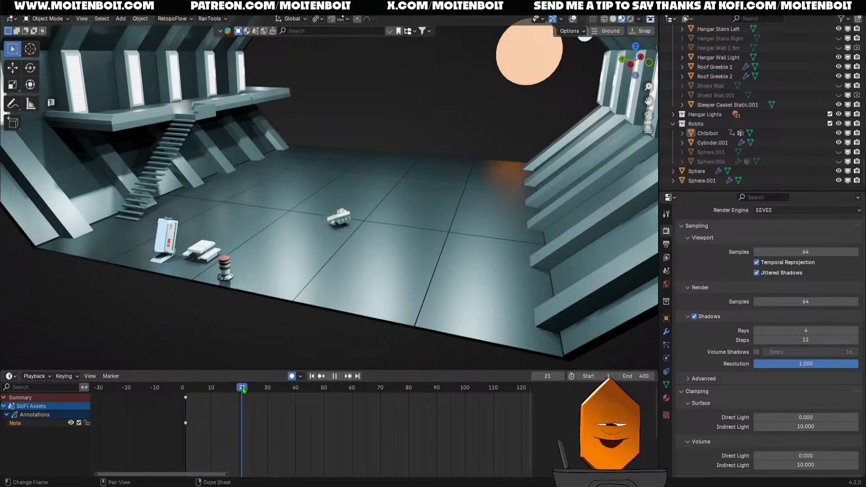
drag(279, 390, 185, 390)
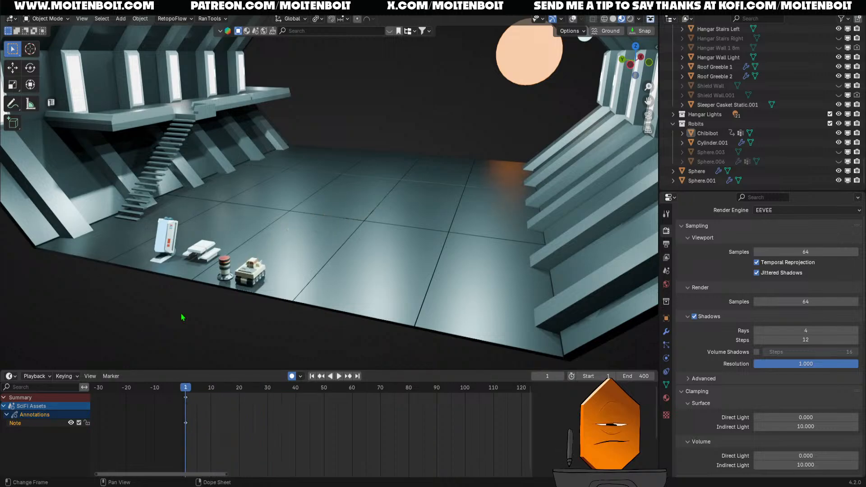
key(space)
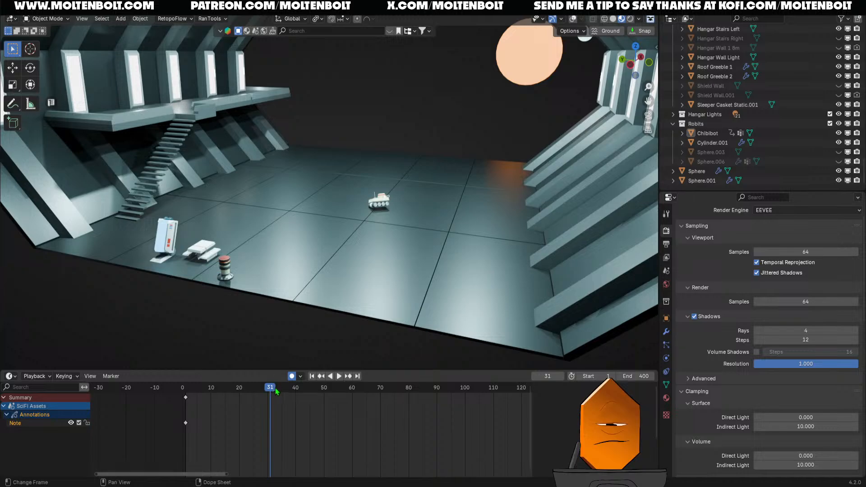
drag(276, 392, 187, 409)
key(space)
- Show the overlays and move the Chibibot about 2.15 m in X and -1.96 m in Y at frame 31
click(252, 273)
shift+middle_drag(247, 367, 257, 344)
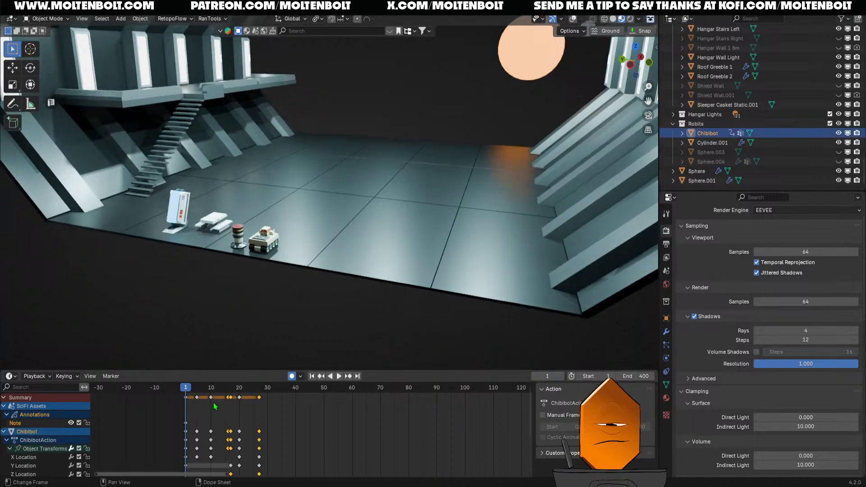
drag(188, 387, 269, 386)
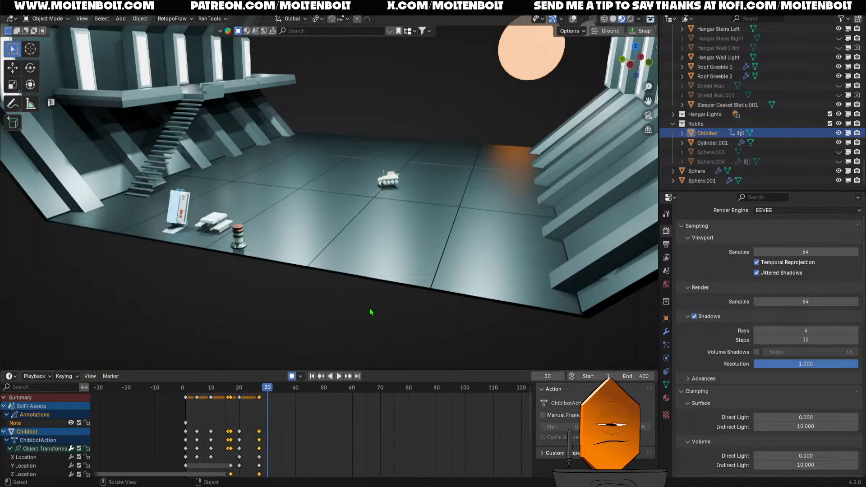
key(Right)
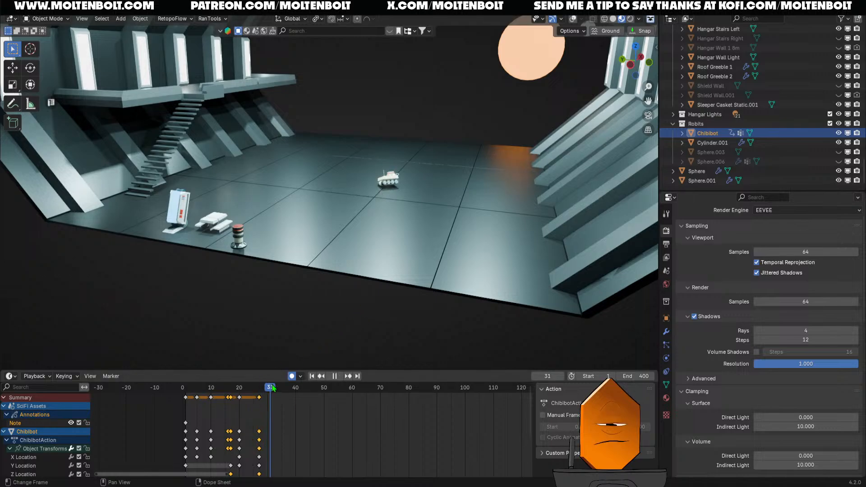
shift+middle_drag(407, 178, 369, 285)
scroll(369, 285, up, 3)
key(alt+shift+z)
key(g)
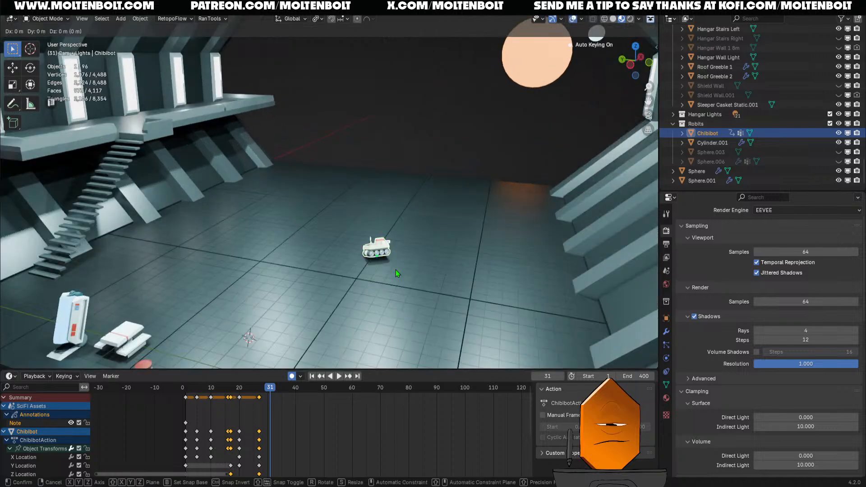
click(416, 252)
- At frame 31, rotate the Chibibot 13.9° about its local Y axis and 16.7° about the global Z axis
key(r)
key(y)
key(y)
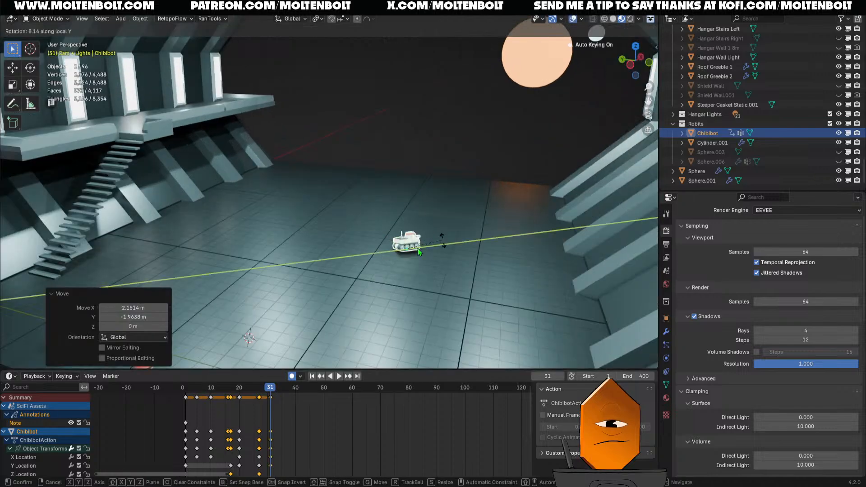
click(388, 257)
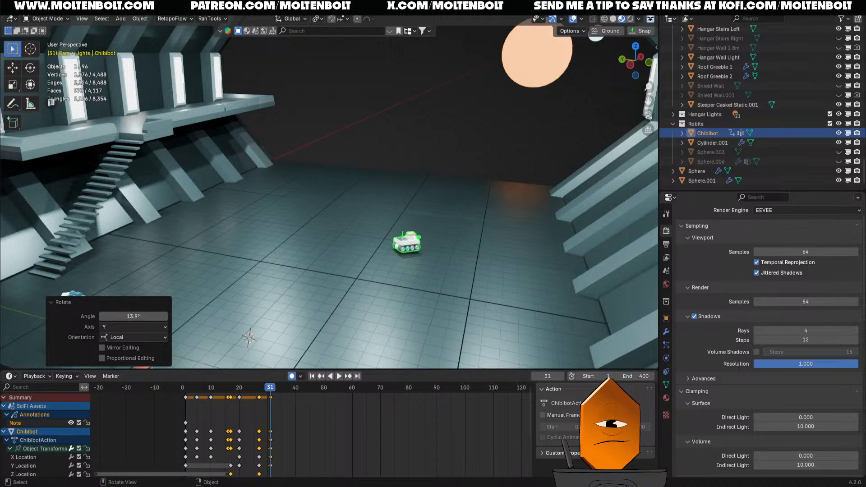
key(r)
key(z)
key(Return)
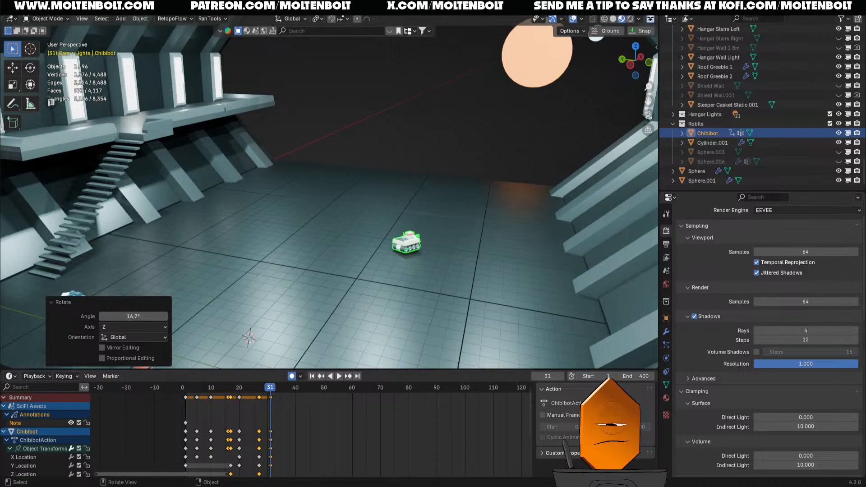
- At frame 34, turn the Chibibot 8.37° about the global Z axis
middle_drag(279, 271, 330, 325)
key(Left)
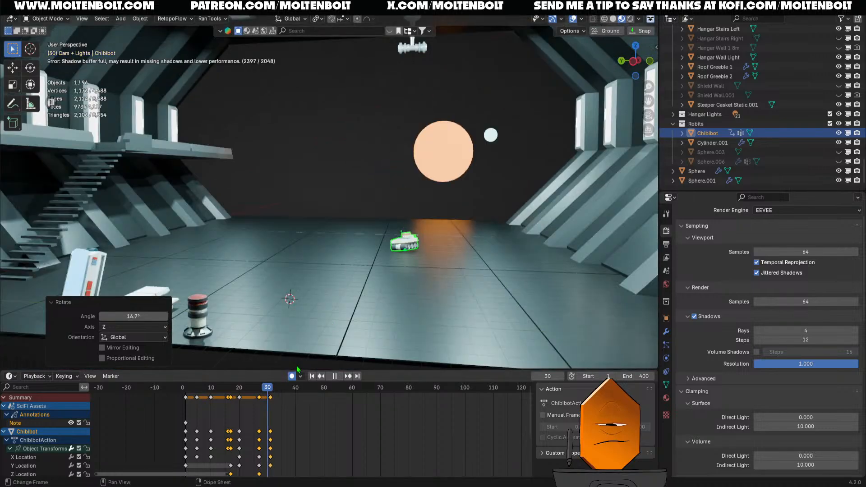
mouse_move(266, 389)
mouse_down()
mouse_move(222, 401)
mouse_move(280, 389)
mouse_up()
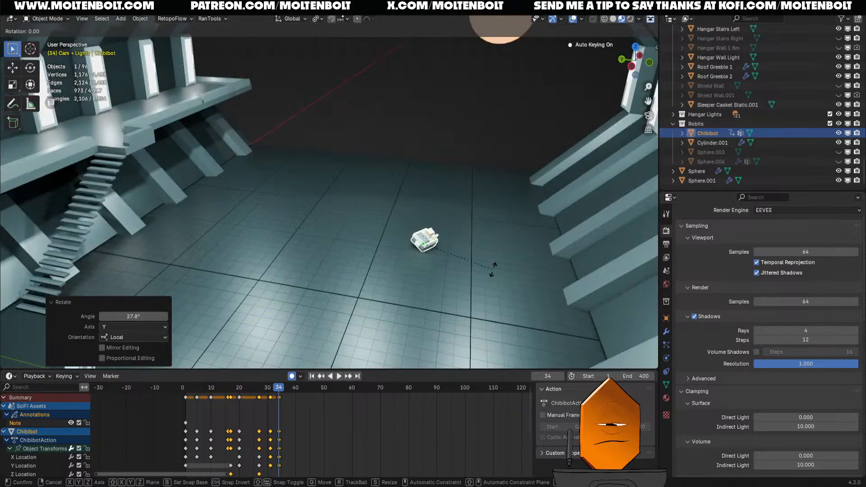
key(r)
key(z)
click(508, 265)
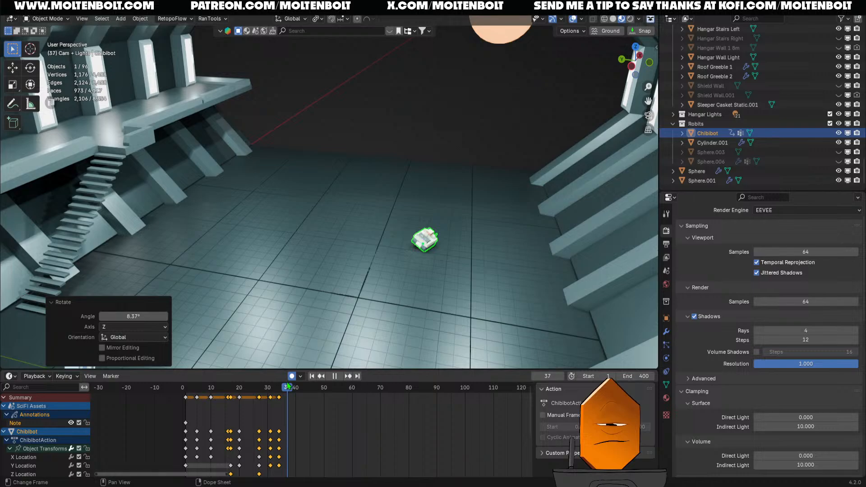
- At frame 40, move the Chibibot about 7.53 m in X and 1.69 m in Y and turn it 78.6° about global Z
key(space)
key(g)
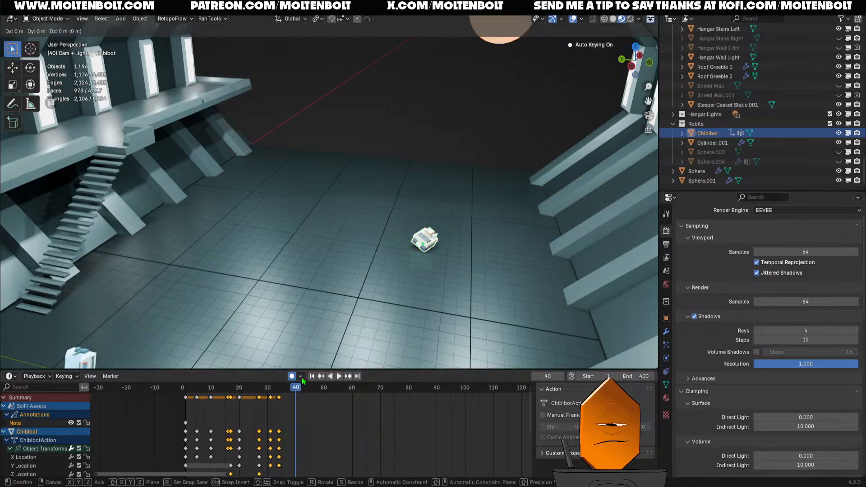
key(shift+z)
click(467, 280)
key(r)
key(z)
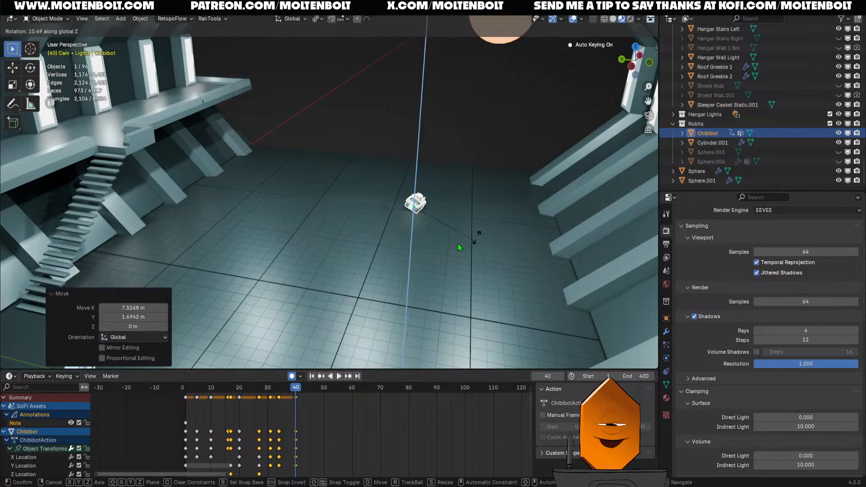
click(484, 149)
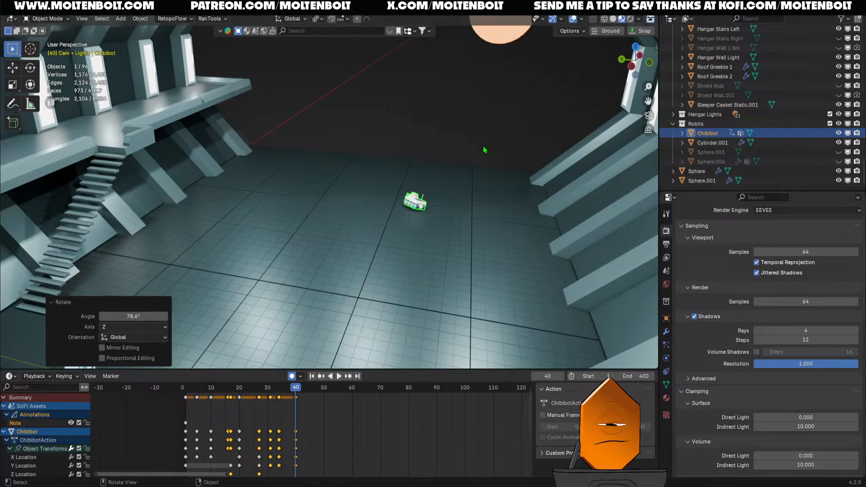
- At frame 37, shift the Chibibot slightly across the floor plane and turn it -7.13° about the global Z axis
key(Left)
key(Left)
key(Left)
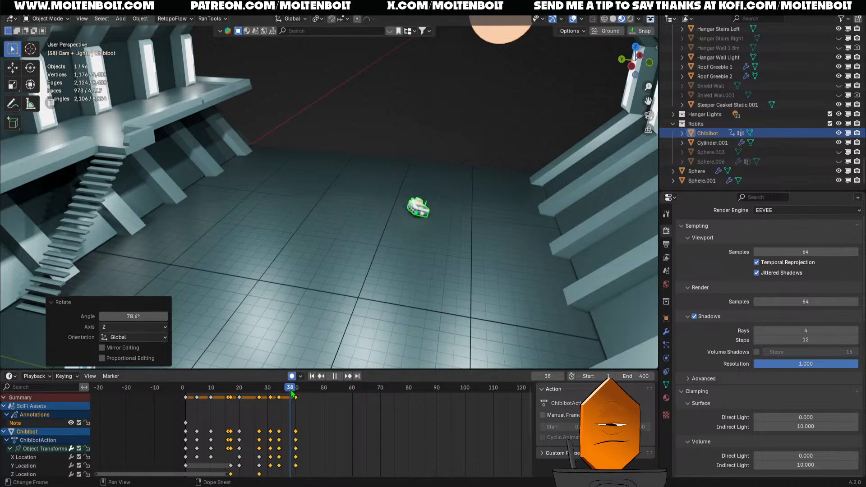
key(g)
key(shift+z)
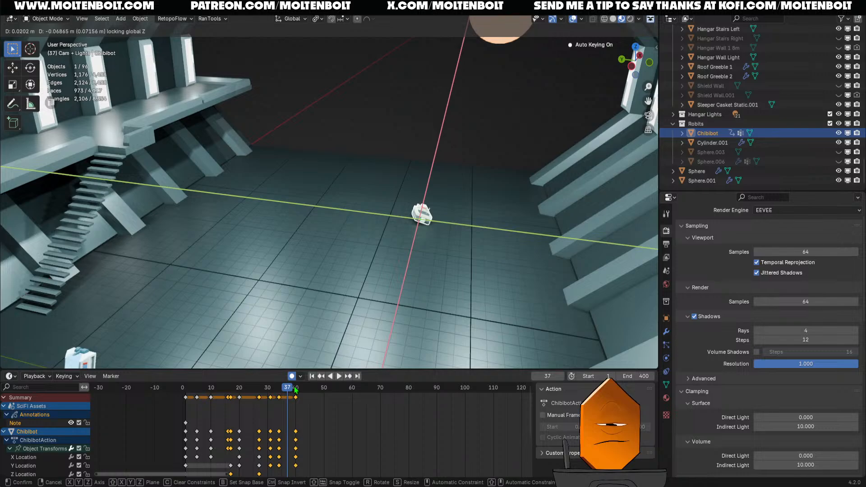
click(440, 248)
key(r)
key(z)
click(450, 216)
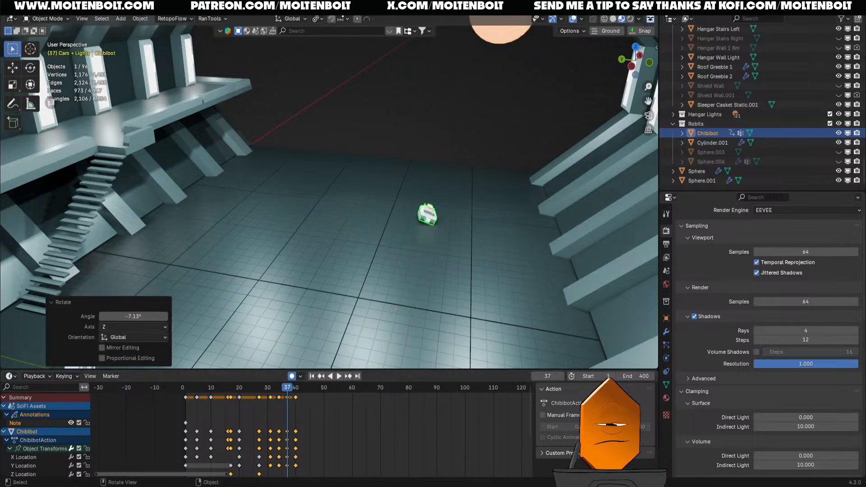
- At frame 47, move the Chibibot about 2.08 m in X and 8.07 m in Y and turn it about 94.4° around global Z
key(space)
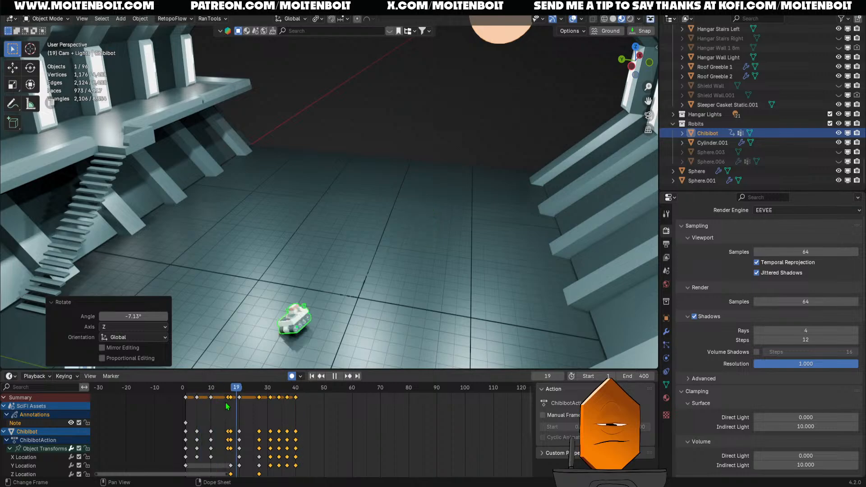
drag(305, 386, 316, 391)
key(g)
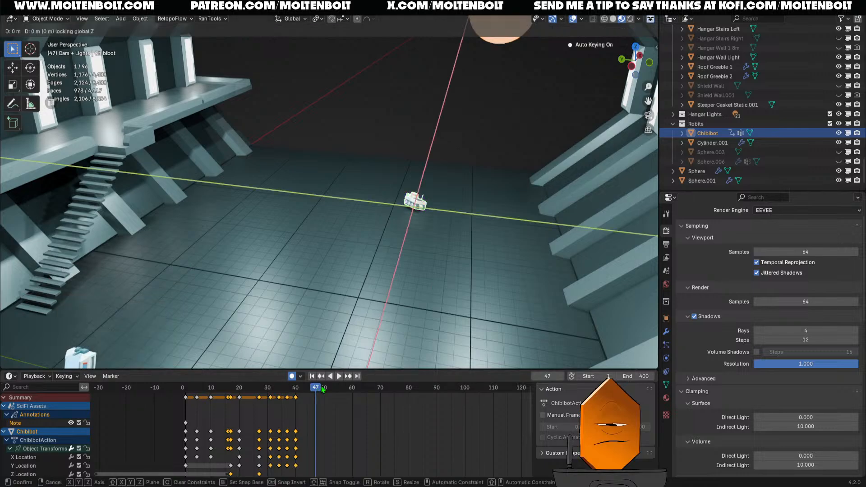
key(shift+z)
click(411, 263)
key(r)
key(z)
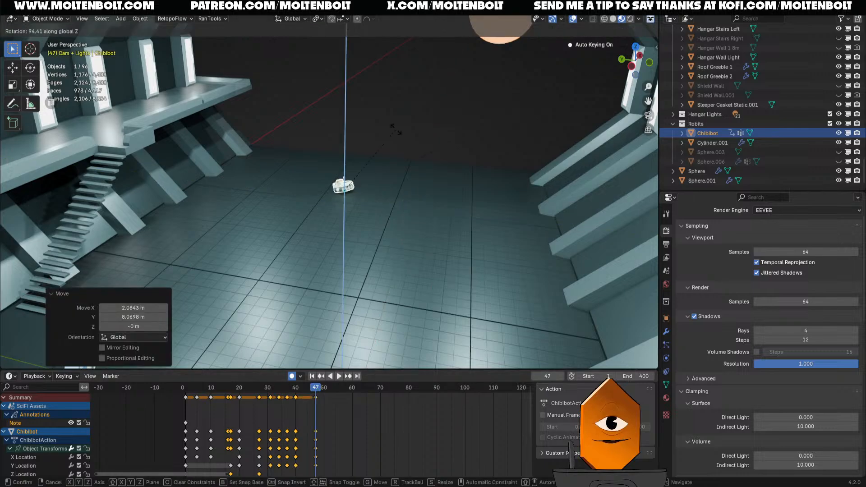
click(396, 131)
- At frame 43, move the Chibibot about 2.51 m in X and 0.48 m in Y across the floor plane
drag(314, 390, 305, 391)
key(g)
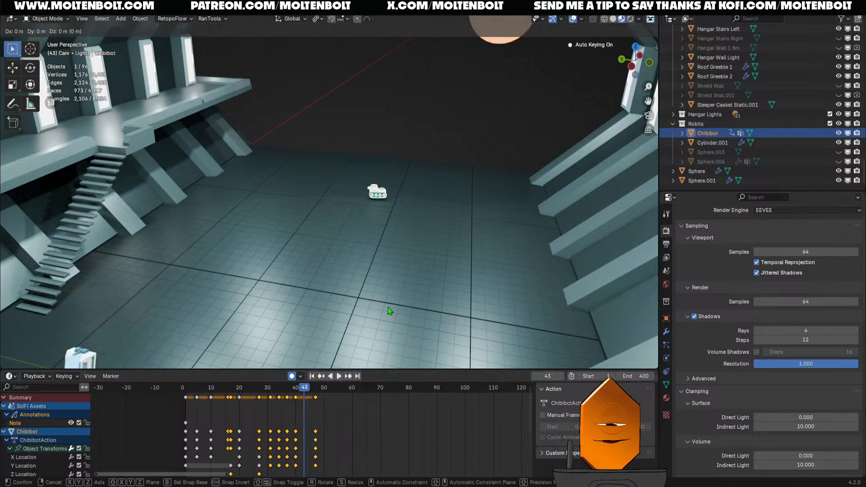
key(shift+z)
click(403, 272)
- Play back the new turn, return to frame 1 and save the file
key(space)
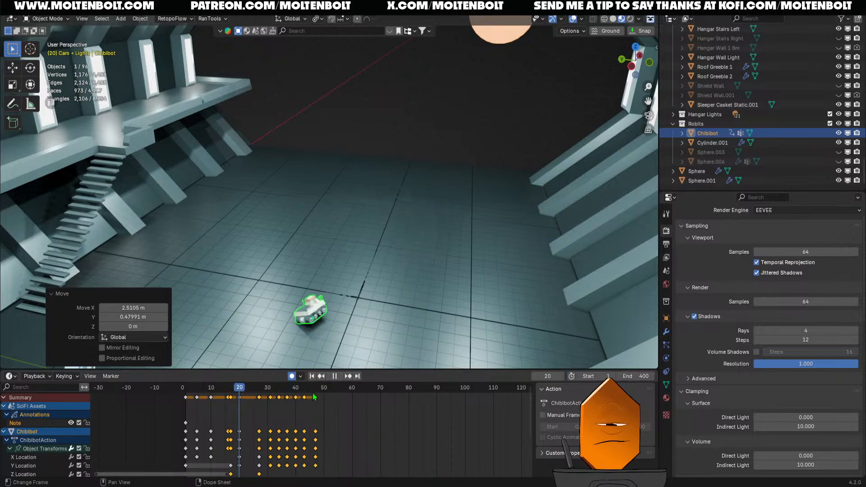
key(space)
drag(238, 391, 189, 413)
key(ctrl+s)
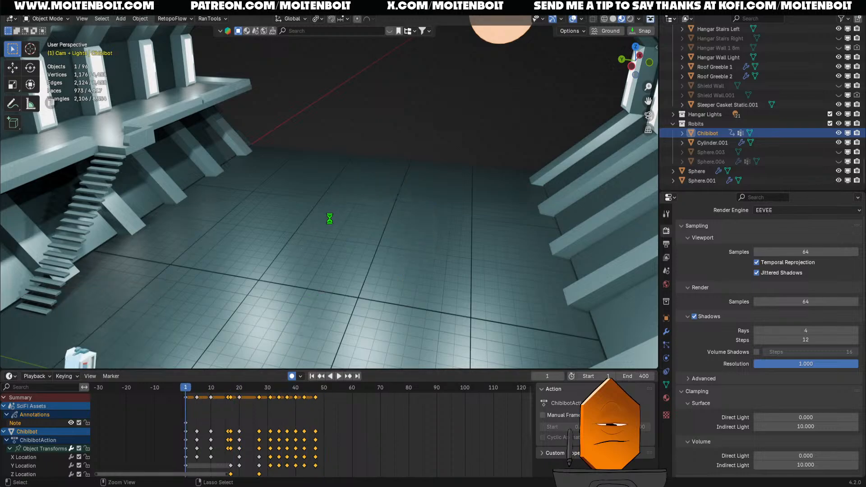
- Play the Chibibot's animation from the first frames to examine its path in a wider view of the hangar
scroll(319, 267, down, 4)
key(space)
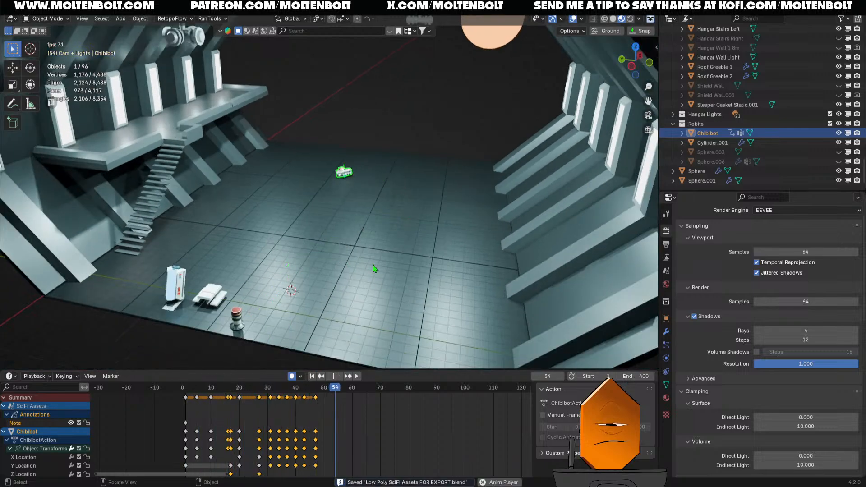
key(space)
drag(412, 390, 230, 414)
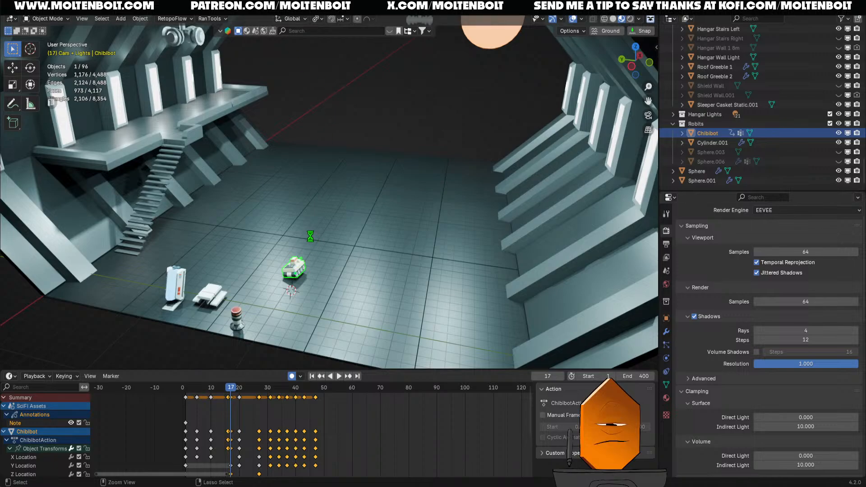
drag(231, 390, 188, 397)
key(space)
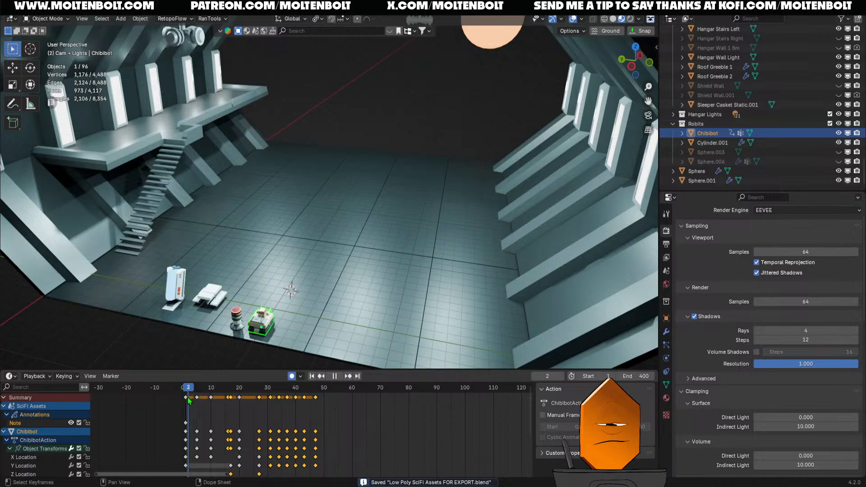
key(space)
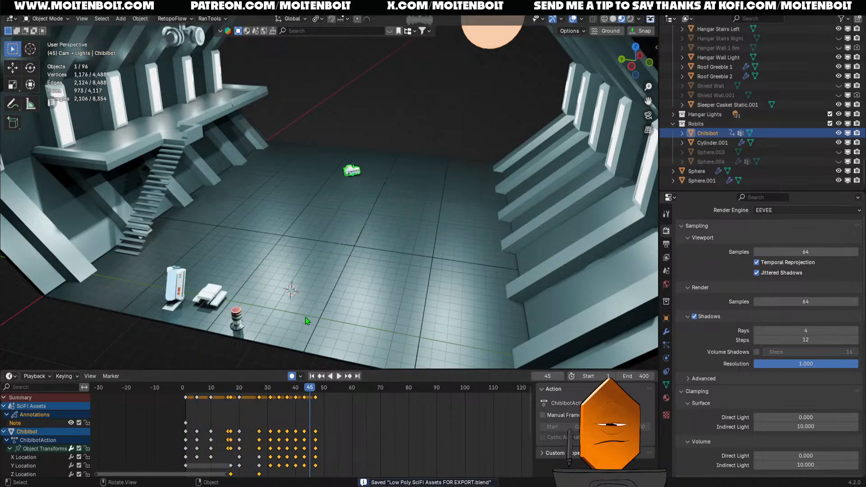
- At frame 52, move the Chibibot about -8.66 m in X and -0.29 m in Y and turn it about the global Z axis
key(space)
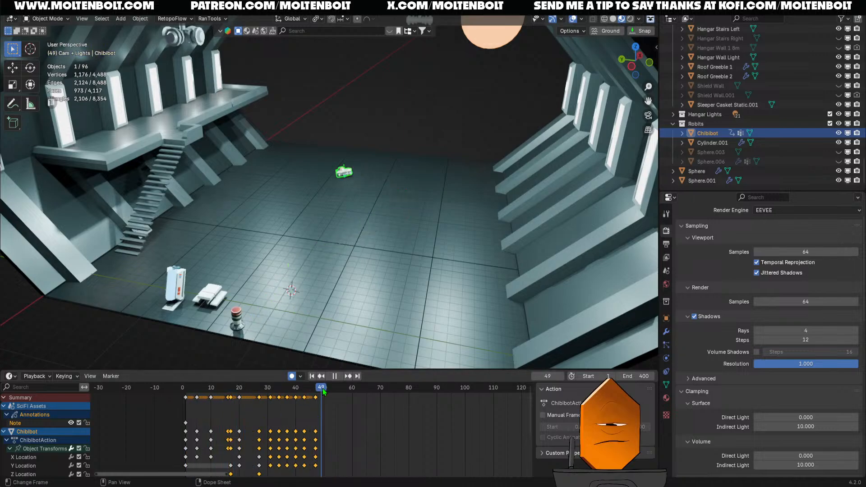
drag(323, 388, 331, 389)
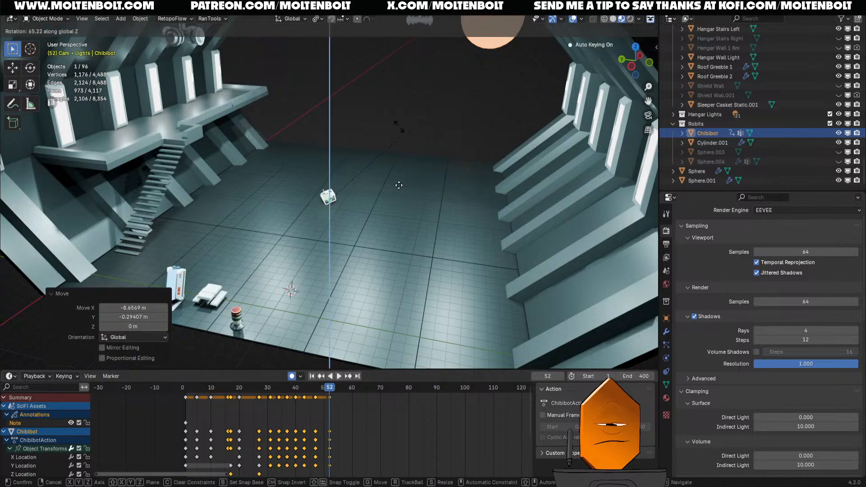
click(368, 106)
- At frame 49, move the Chibibot about -0.64 m in X, 1.28 m in Y and -0.63 m in Z, and play back the turn
drag(330, 389, 323, 389)
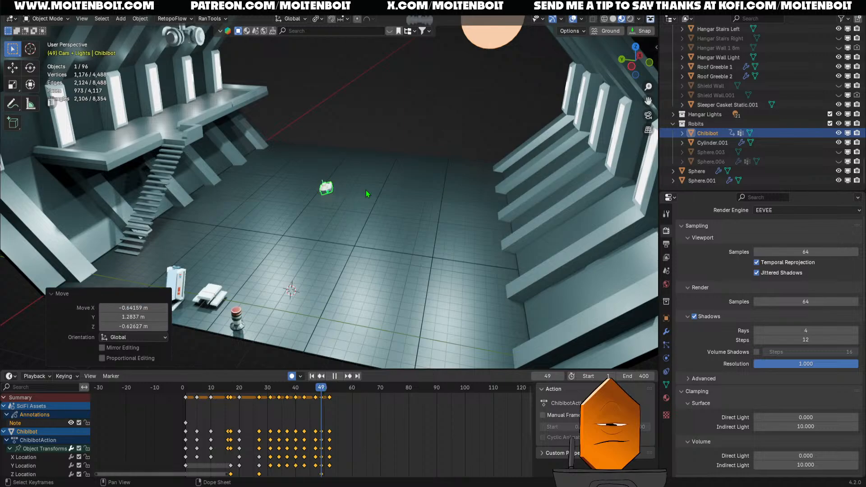
drag(195, 388, 335, 401)
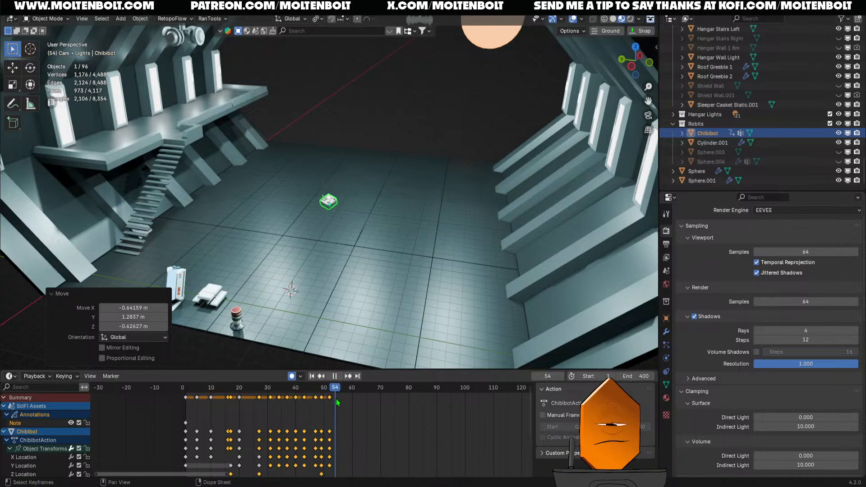
- At frame 58, move the Chibibot about -3.35 m in X and -3.24 m in Y and raise it about 0.38 m in Z
drag(337, 399, 347, 399)
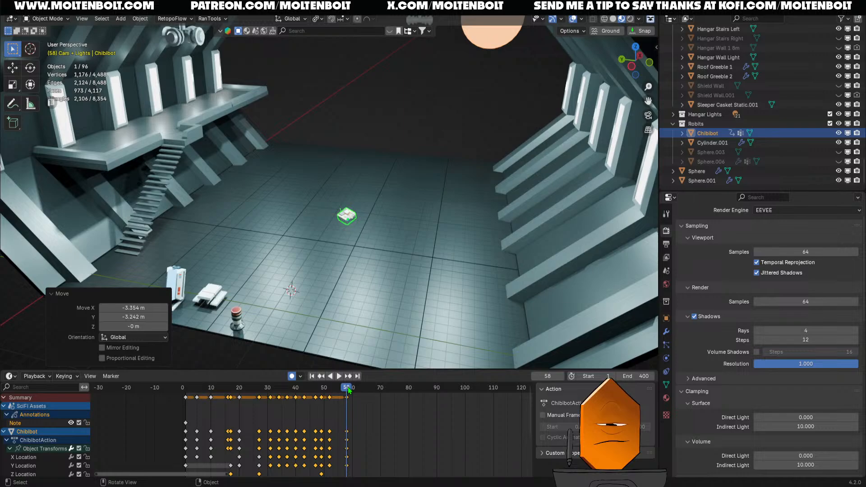
key(g)
key(z)
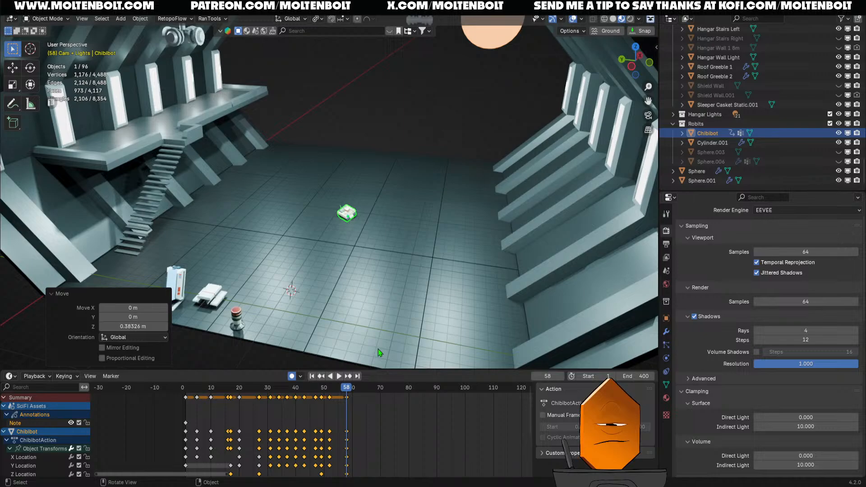
- At frame 58, tilt the Chibibot about its local Y axis and turn it 54.3° about the global Z axis
key(r)
key(y)
key(y)
click(426, 299)
key(r)
key(z)
click(378, 245)
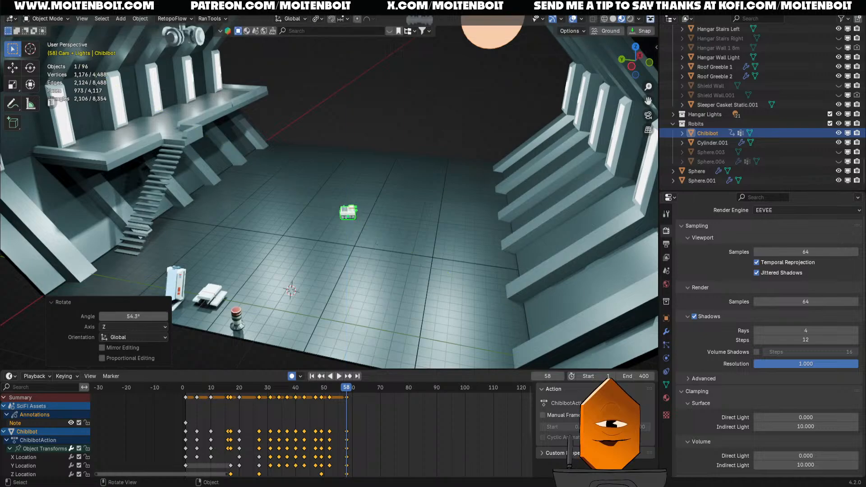
- Review the Chibibot's motion close to floor level and raise it about 0.205 m in Z at frame 34
key(ctrl+shift+space)
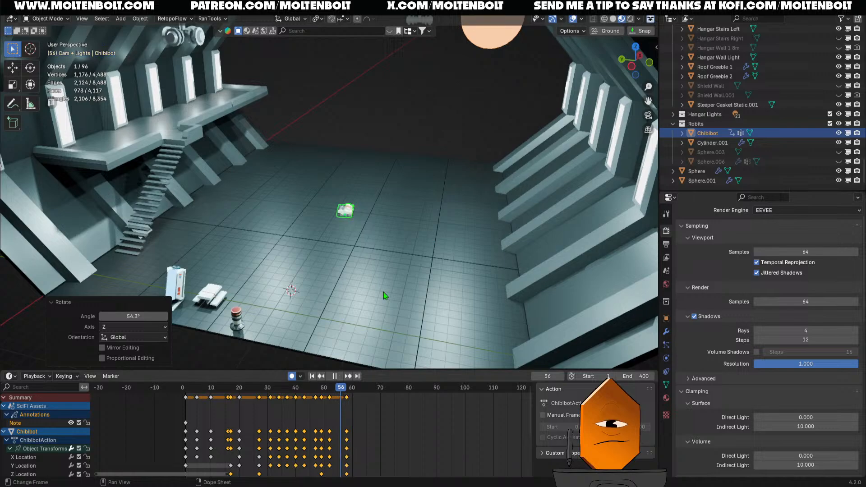
drag(322, 393, 345, 391)
scroll(373, 234, up, 4)
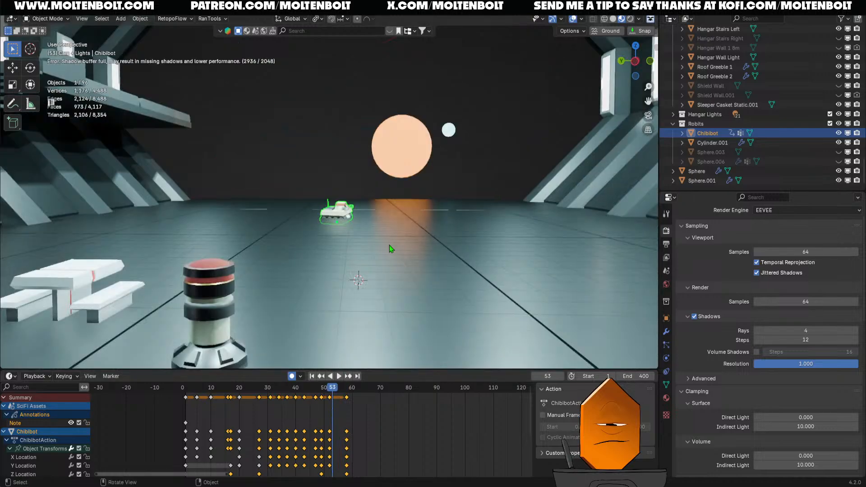
drag(336, 391, 265, 399)
key(space)
middle_drag(374, 264, 353, 272)
drag(268, 388, 284, 389)
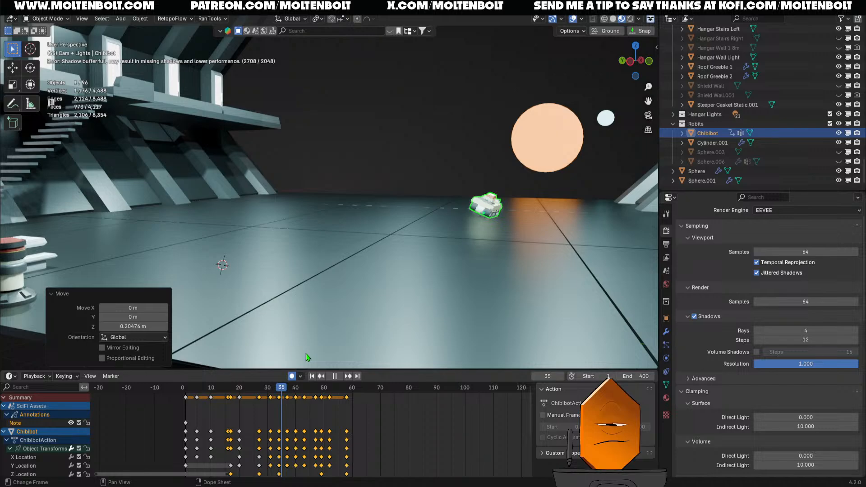
- At frame 40, raise the Chibibot about 0.201 m along global Z
drag(284, 390, 319, 390)
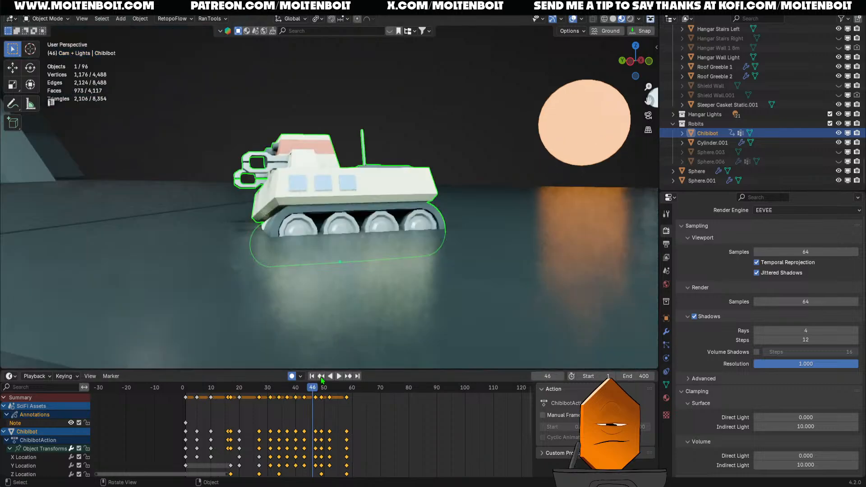
scroll(362, 300, down, 8)
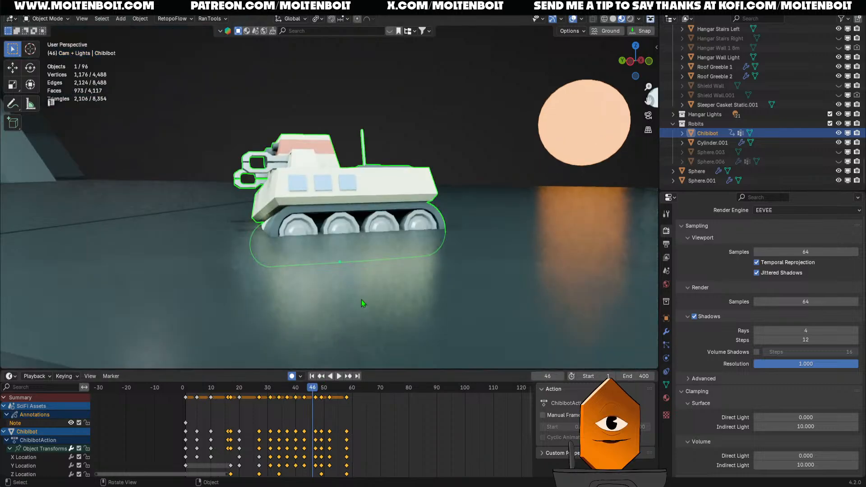
drag(312, 397, 296, 391)
key(g)
key(z)
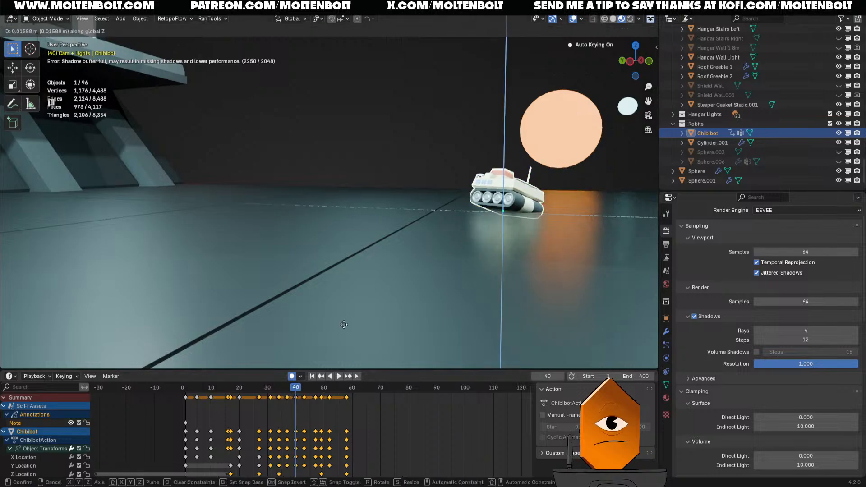
click(348, 315)
- At frame 43, raise the Chibibot about 0.118 m along global Z
key(space)
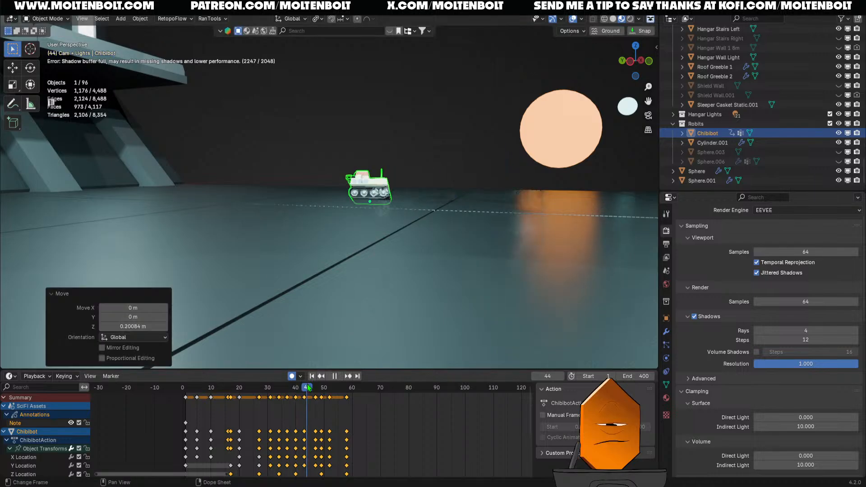
drag(307, 384, 305, 384)
key(g)
key(z)
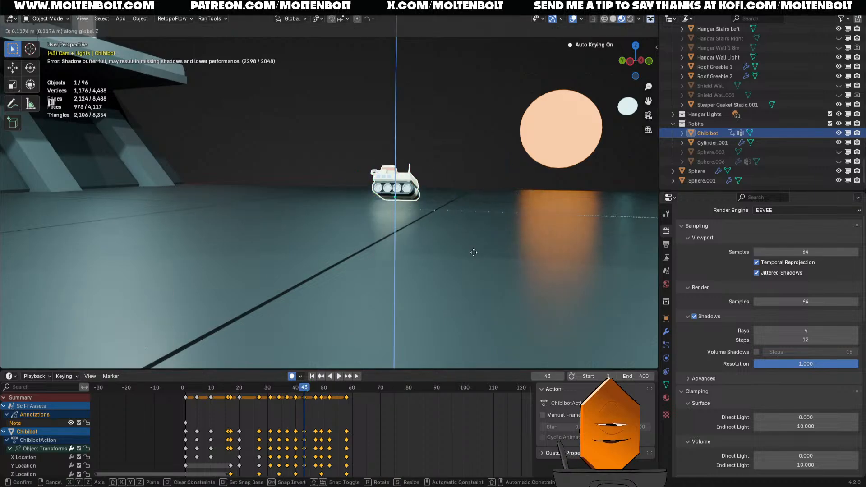
click(479, 242)
- At frame 47, raise the Chibibot about 0.399 m along global Z
key(space)
key(space)
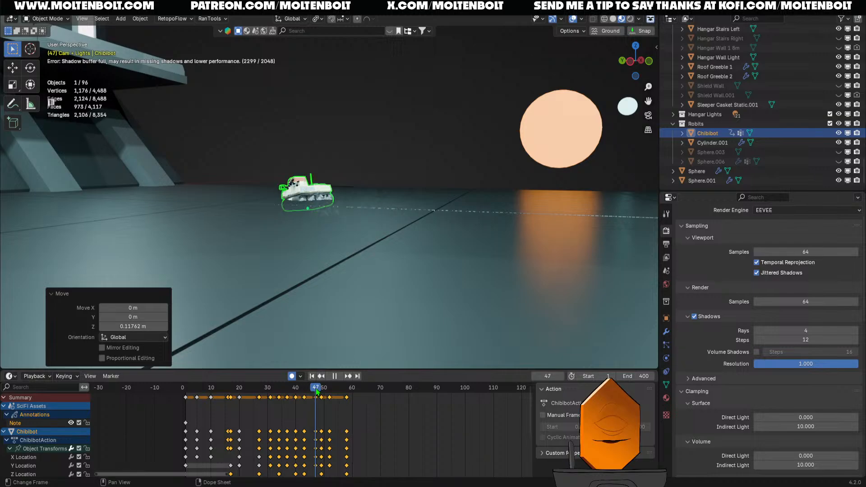
key(g)
key(z)
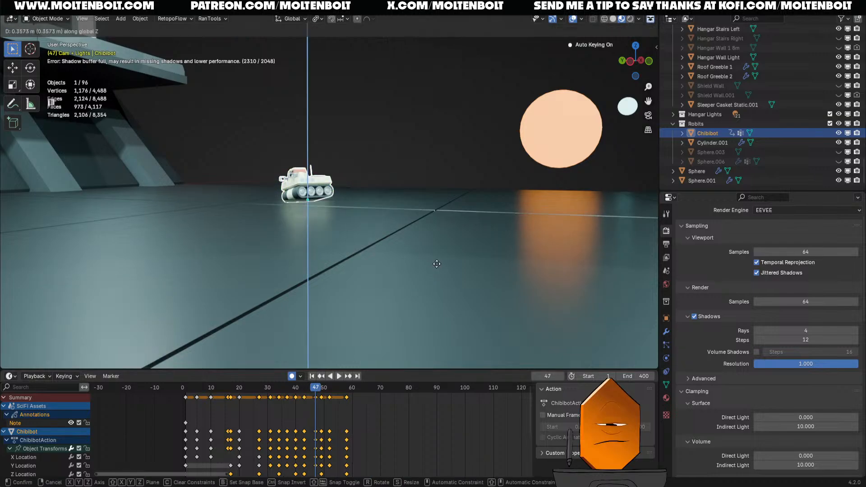
click(437, 260)
- At frame 49, raise the Chibibot about 0.557 m along global Z
key(space)
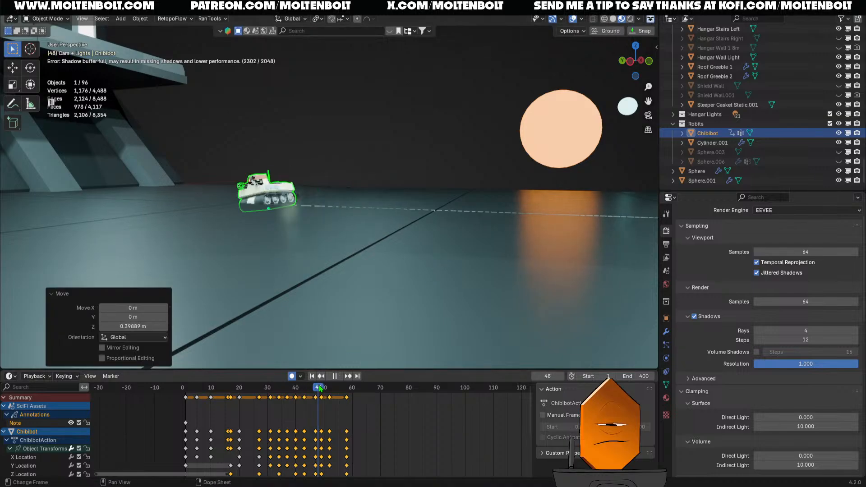
key(space)
key(g)
key(z)
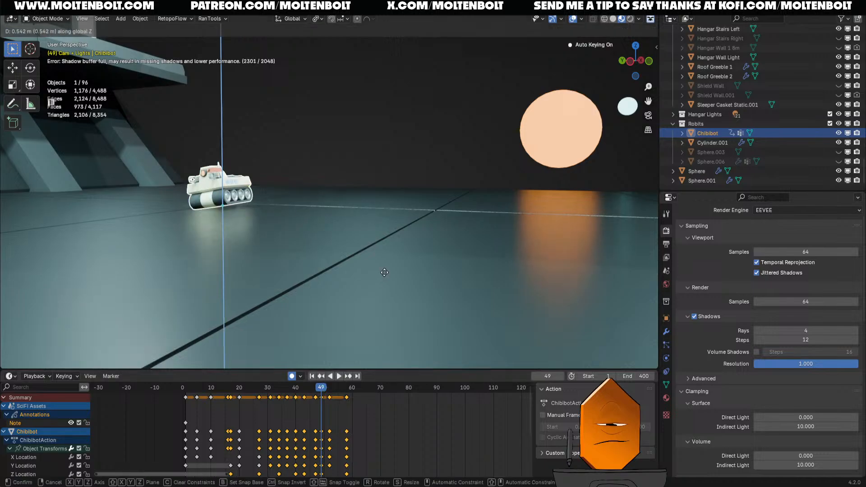
click(386, 272)
- At frame 58, raise the Chibibot about 0.112 m along global Z
key(space)
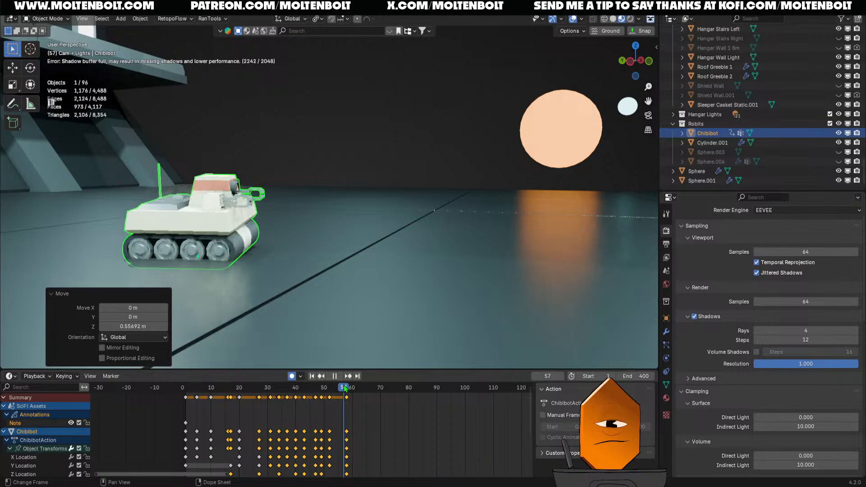
key(space)
key(g)
key(z)
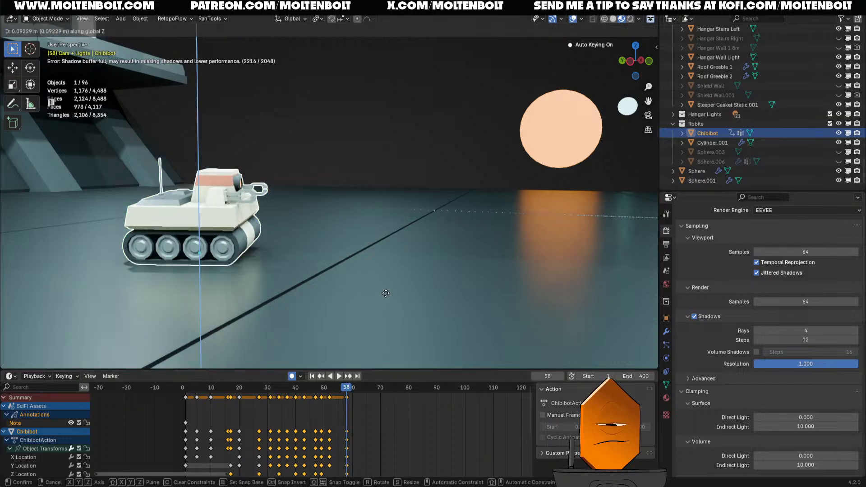
click(390, 292)
- Deselect the Chibibot and play the whole animation from frame 1 to review the drive across the hangar
scroll(294, 275, down, 8)
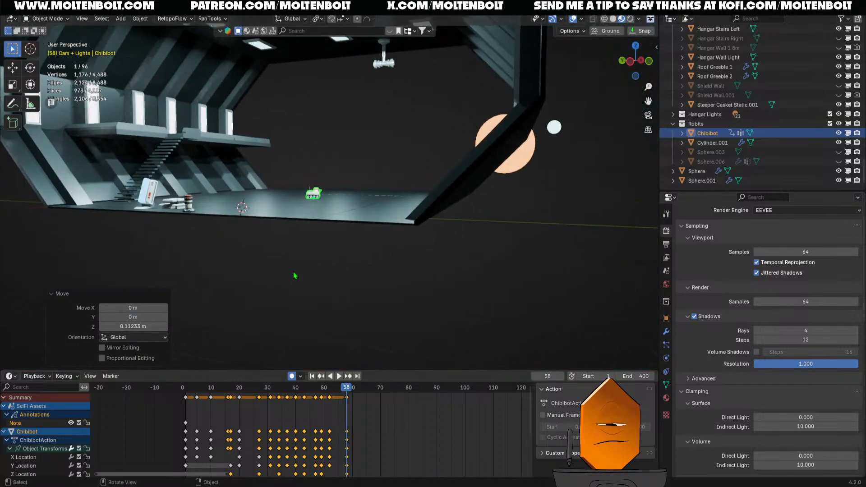
middle_drag(294, 275, 305, 299)
click(293, 341)
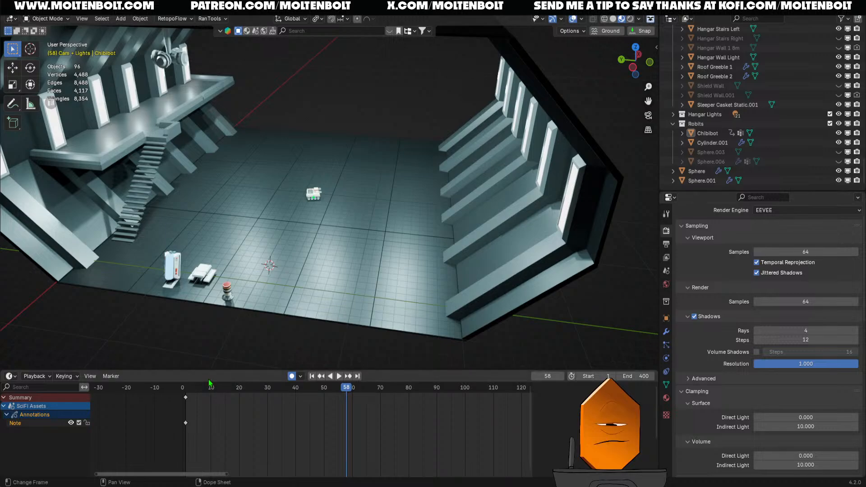
drag(346, 391, 186, 406)
key(space)
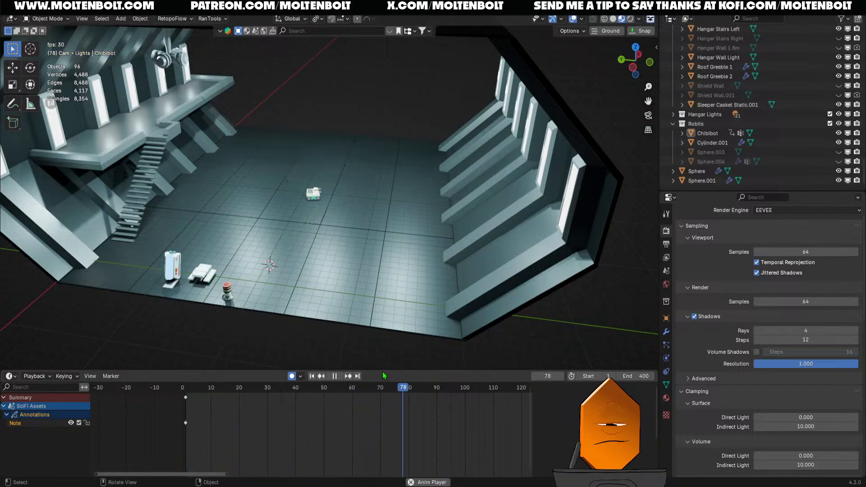
key(space)
- At frame 27, rotate the Chibibot by -34.2° in the current view
drag(382, 399, 260, 394)
click(319, 200)
key(r)
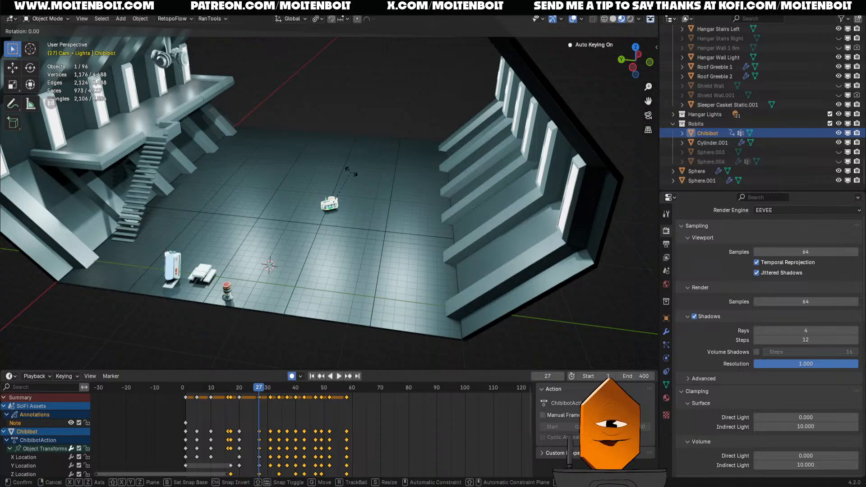
click(360, 189)
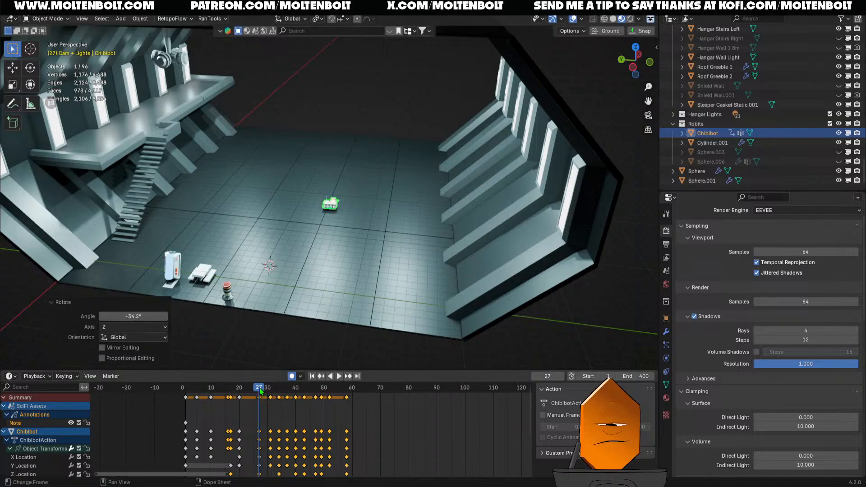
- At frame 43, tilt the Chibibot about 16.2° around its local Y axis
key(space)
click(228, 406)
drag(228, 408, 306, 389)
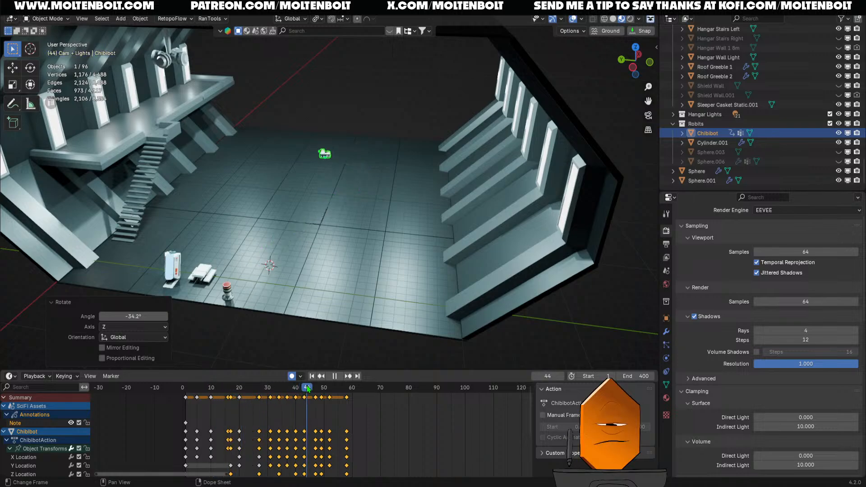
key(r)
key(y)
key(y)
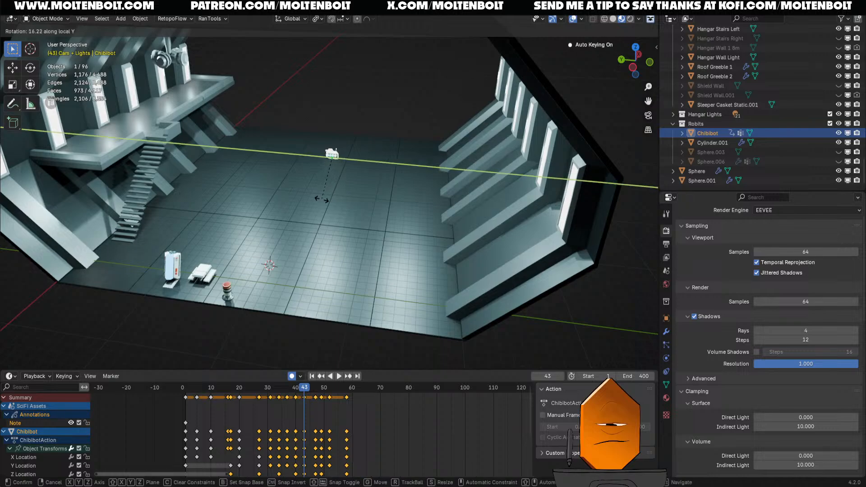
click(321, 199)
- At frame 43, raise the Chibibot about 0.245 m along global Z so it clears the hangar floor
key(KP_Decimal)
middle_drag(353, 227, 342, 181)
key(g)
key(z)
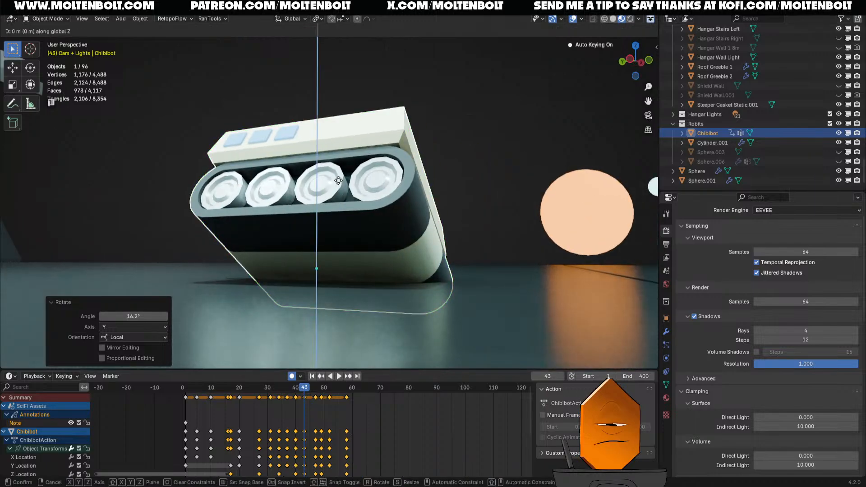
click(343, 151)
scroll(361, 252, down, 6)
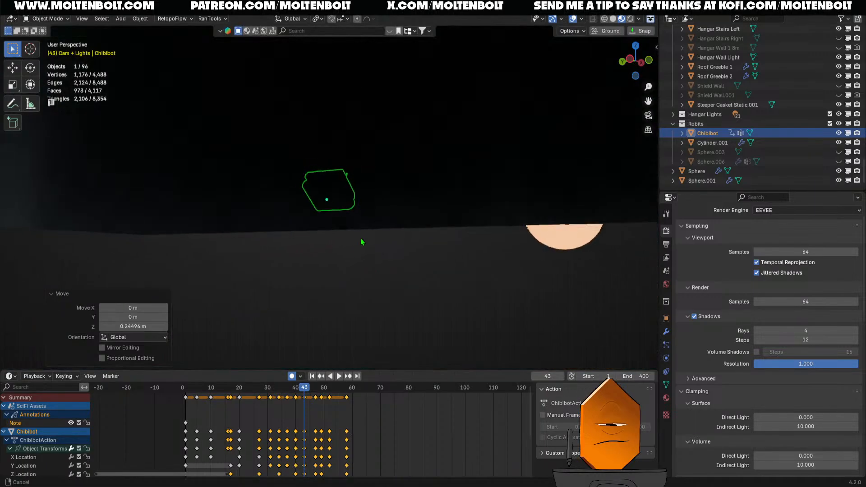
middle_drag(361, 251, 328, 315)
- Play and scrub the Chibibot's animation to review its motion through the last keyframe, stopping at frame 47
key(space)
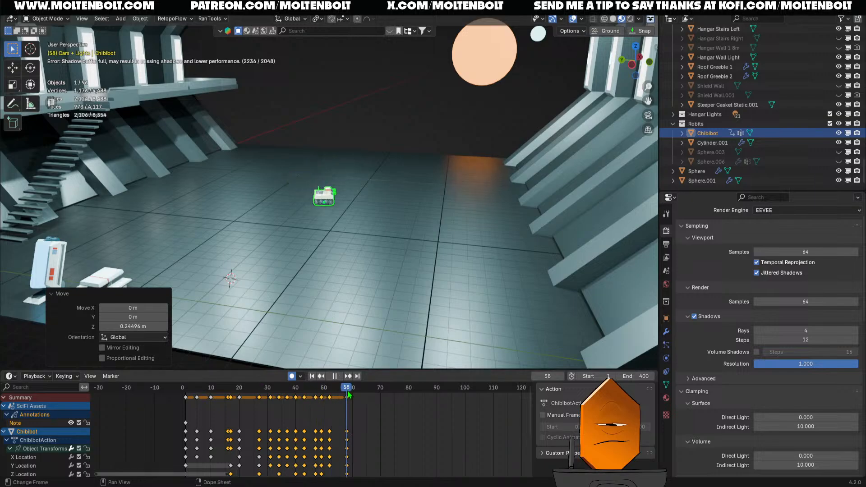
key(shift+Left)
drag(201, 407, 314, 403)
scroll(245, 242, down, 3)
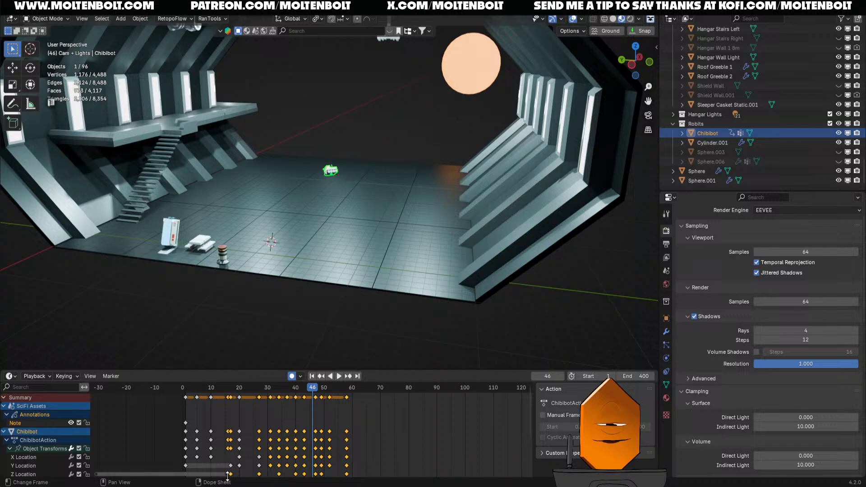
drag(228, 475, 174, 486)
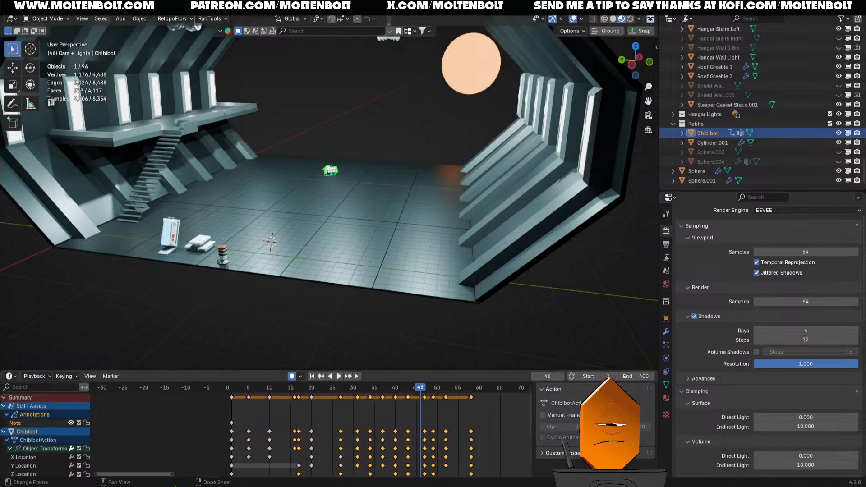
drag(421, 395, 359, 396)
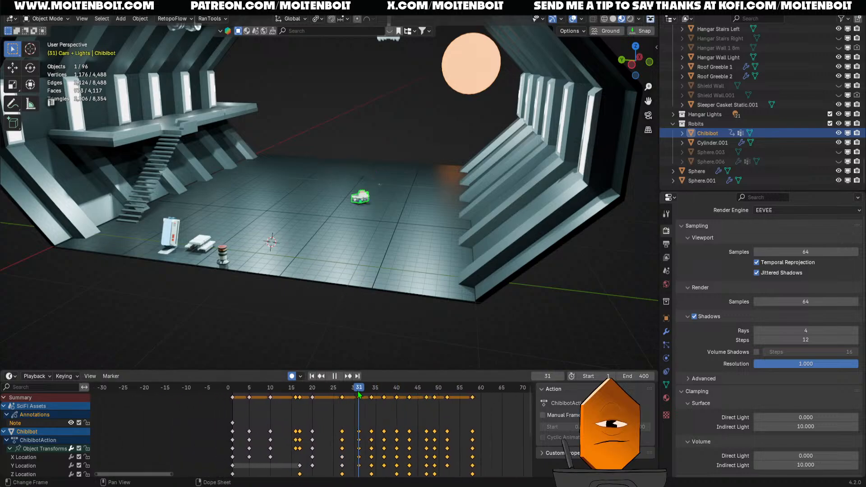
key(space)
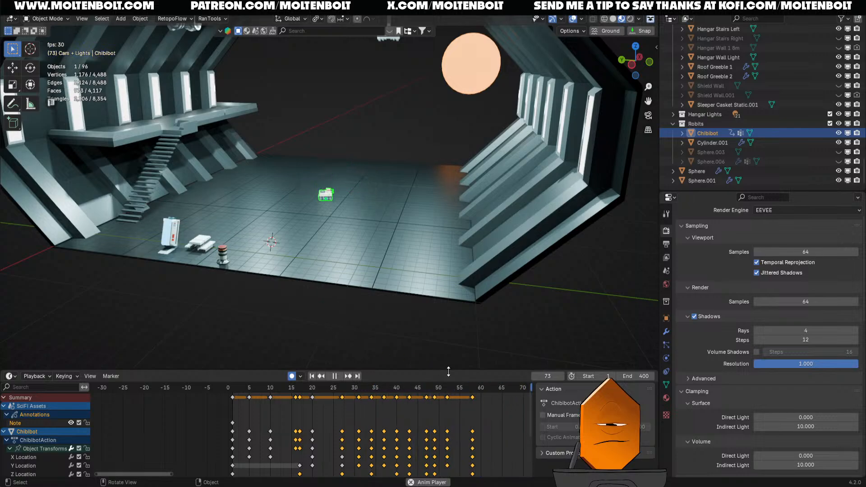
key(space)
drag(445, 388, 426, 388)
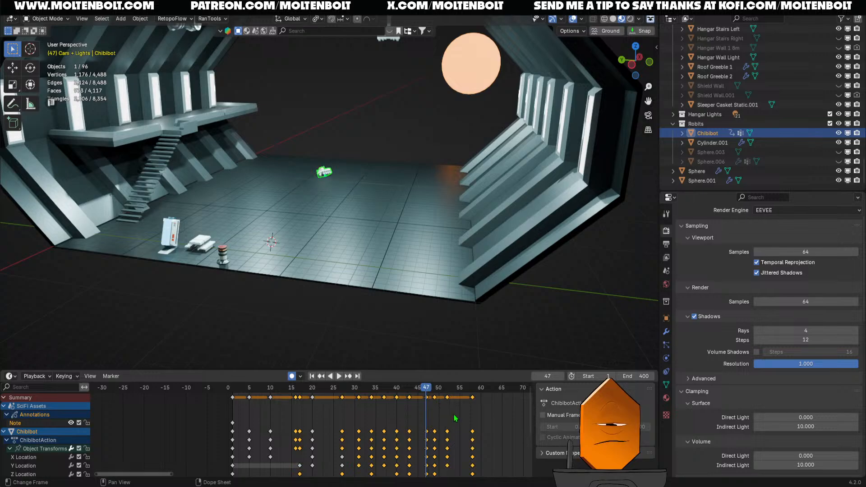
- Try to compress the Chibibot's keyframes after frame 47 toward the current frame, and undo the scaling
middle_drag(461, 408, 196, 418)
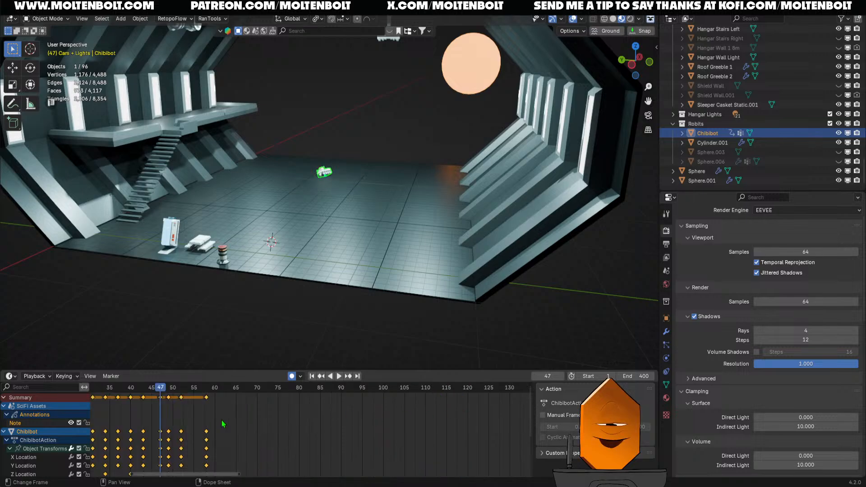
drag(194, 408, 155, 476)
key(s)
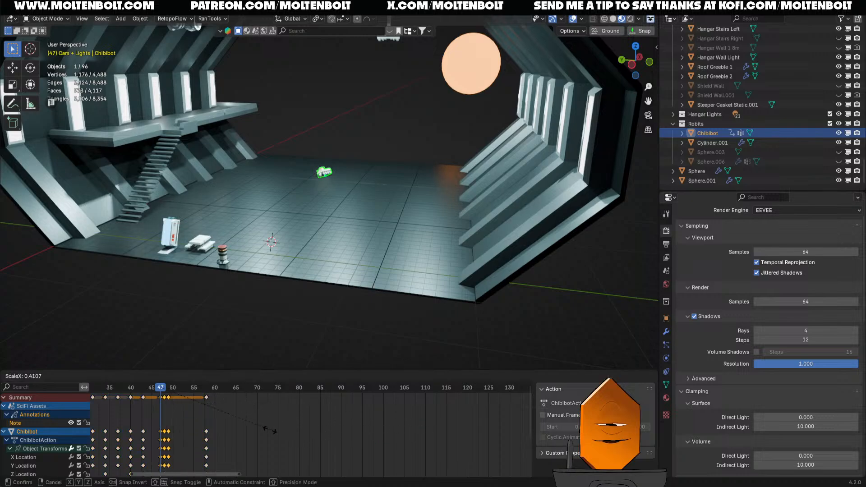
click(264, 427)
mouse_move(161, 387)
mouse_down()
mouse_move(139, 398)
mouse_move(189, 398)
mouse_move(166, 403)
mouse_up()
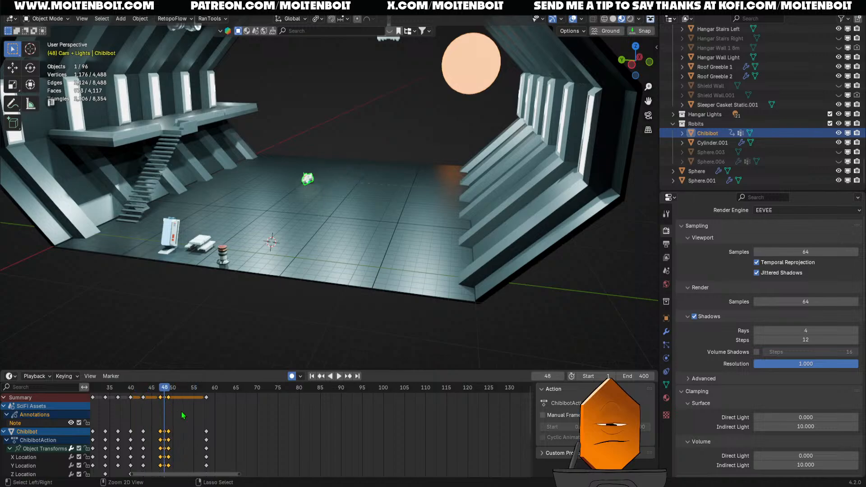
key(ctrl+z)
key(ctrl+z)
key(ctrl+z)
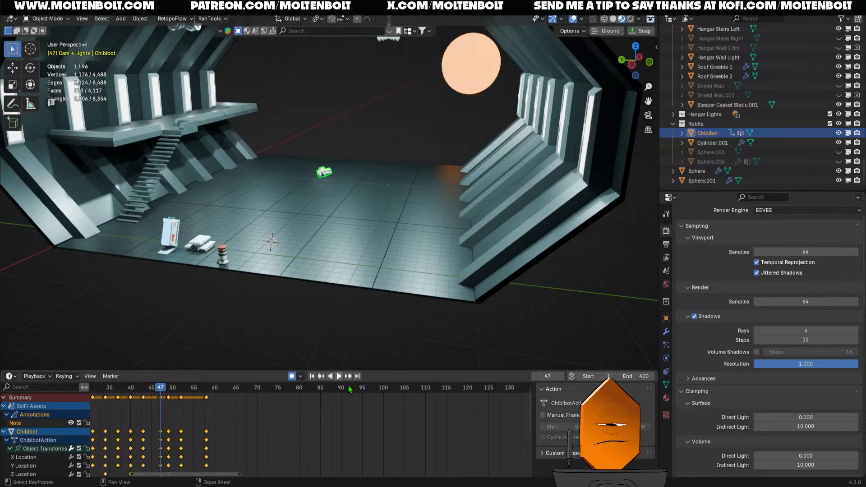
- At frame 47, raise the Chibibot about 0.143 m along global Z and save the file
drag(224, 476, 215, 480)
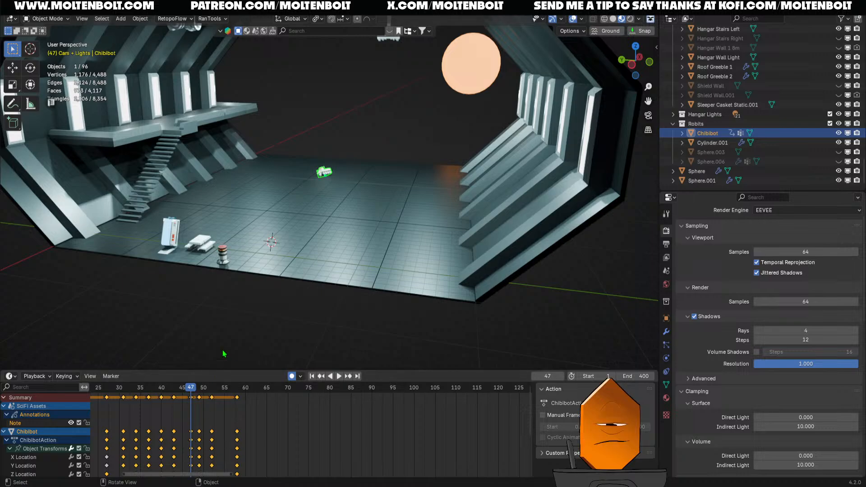
click(278, 308)
click(319, 173)
key(KP_Decimal)
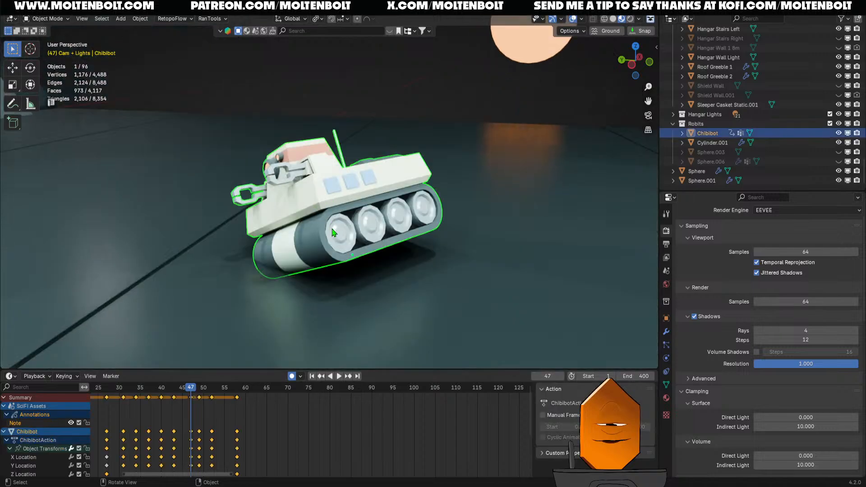
key(g)
key(z)
click(377, 223)
scroll(378, 222, down, 10)
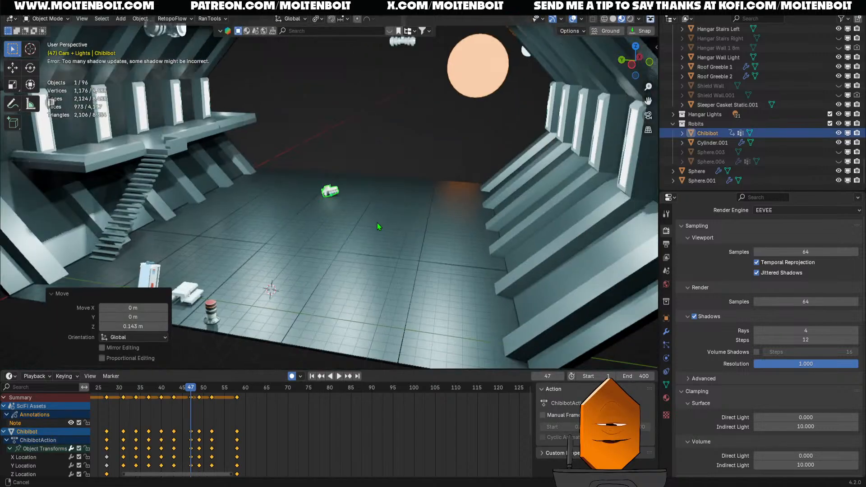
scroll(377, 223, down, 4)
click(327, 337)
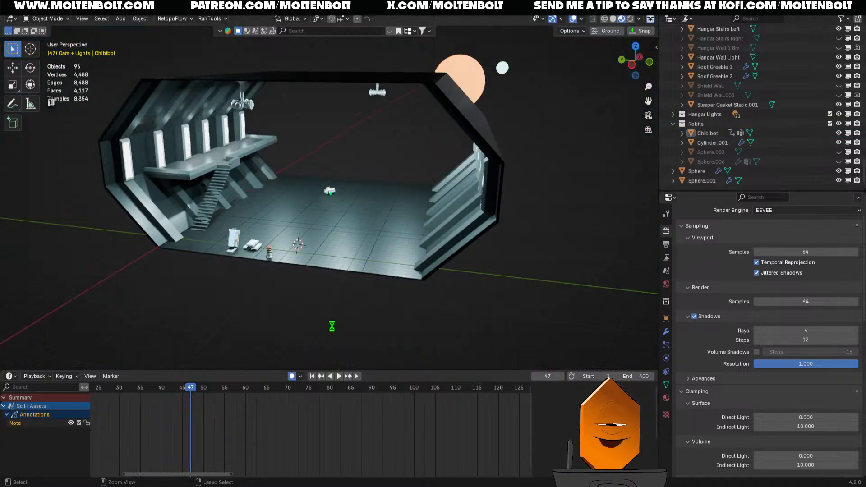
- Inspect the Chibibot's height above the floor from a low angle at frames 47 to 49, and scrub back to frame 28
click(330, 191)
ctrl+middle_drag(318, 278, 332, 211)
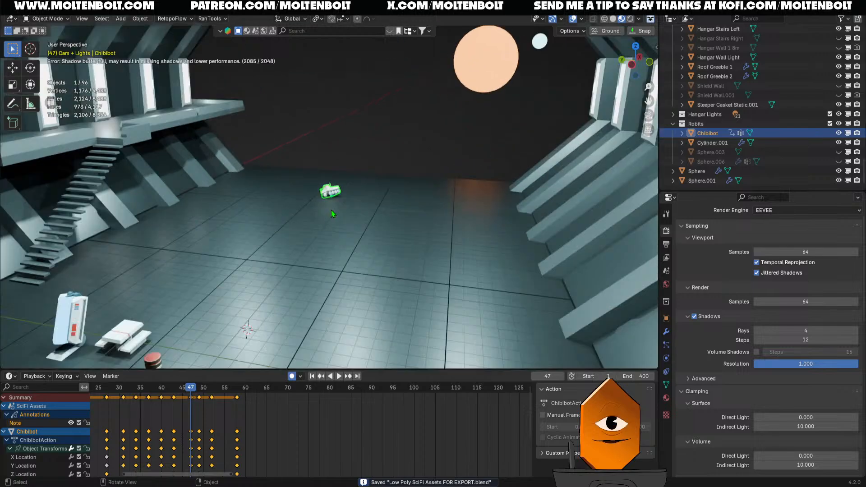
mouse_move(335, 243)
middle_down()
mouse_move(352, 222)
mouse_move(342, 240)
middle_up()
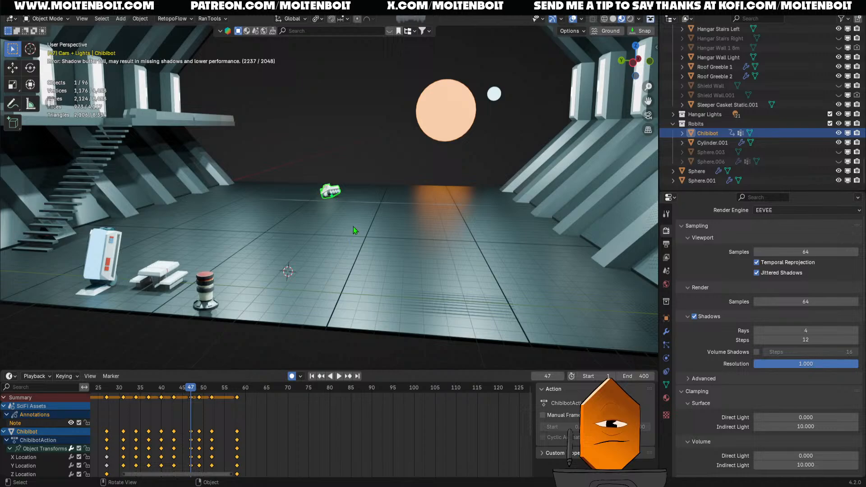
middle_drag(354, 226, 342, 255)
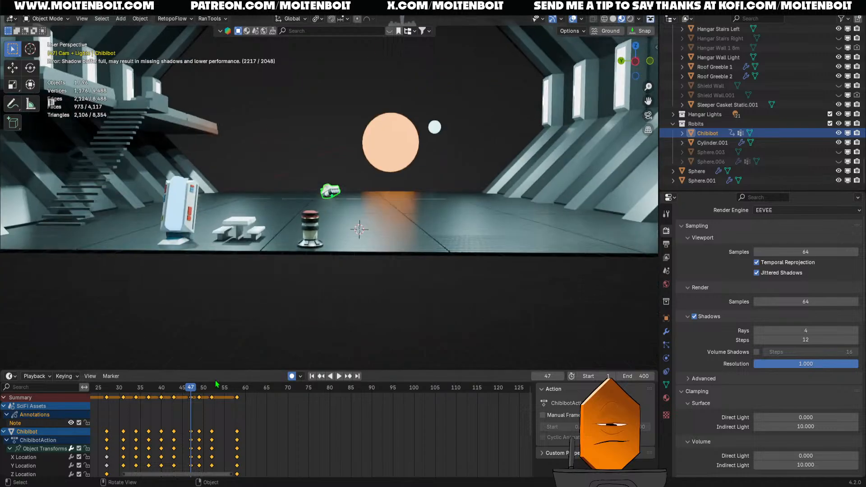
key(space)
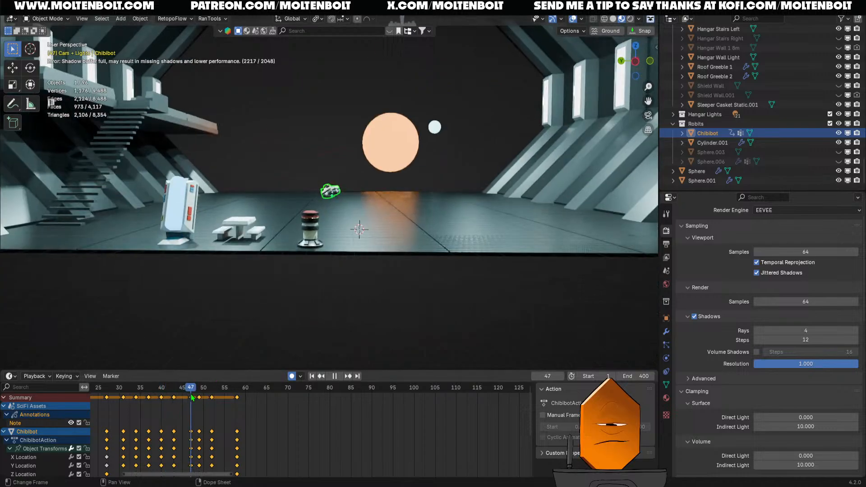
drag(190, 395, 200, 395)
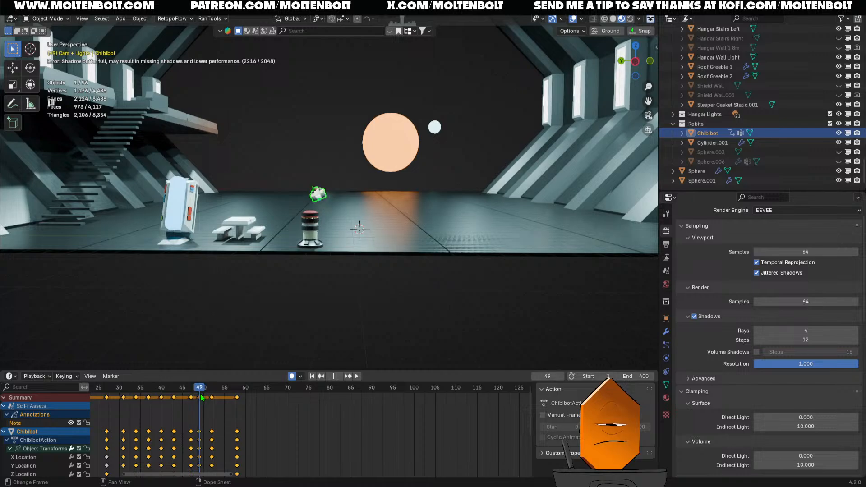
middle_drag(366, 244, 372, 281)
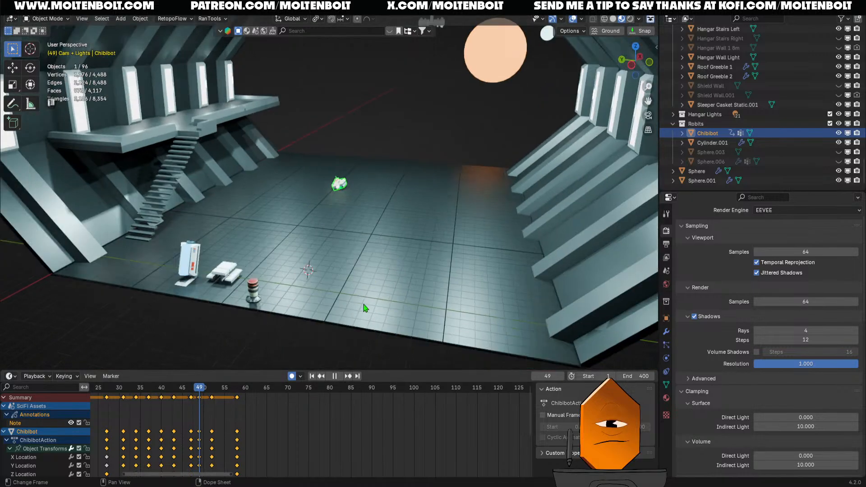
drag(200, 389, 111, 408)
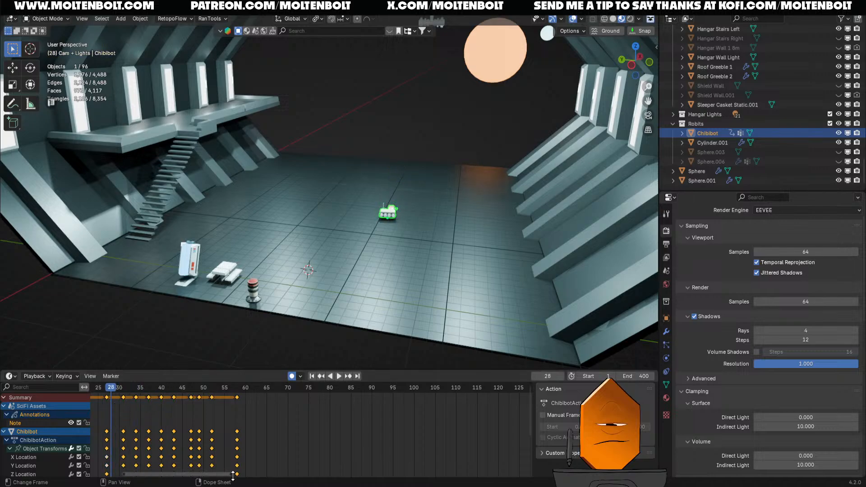
- Save the file and play the Chibibot's animation from frame 1
mouse_move(231, 476)
mouse_down()
mouse_move(265, 473)
mouse_move(229, 478)
mouse_up()
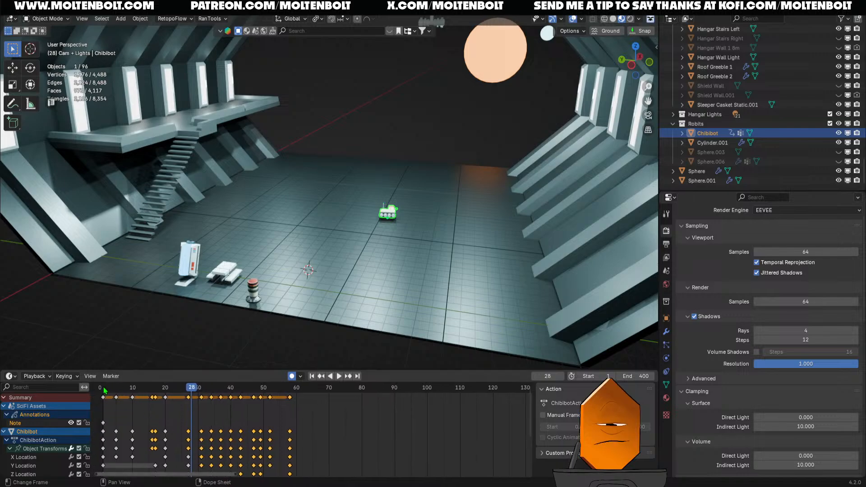
click(104, 391)
key(ctrl+s)
key(space)
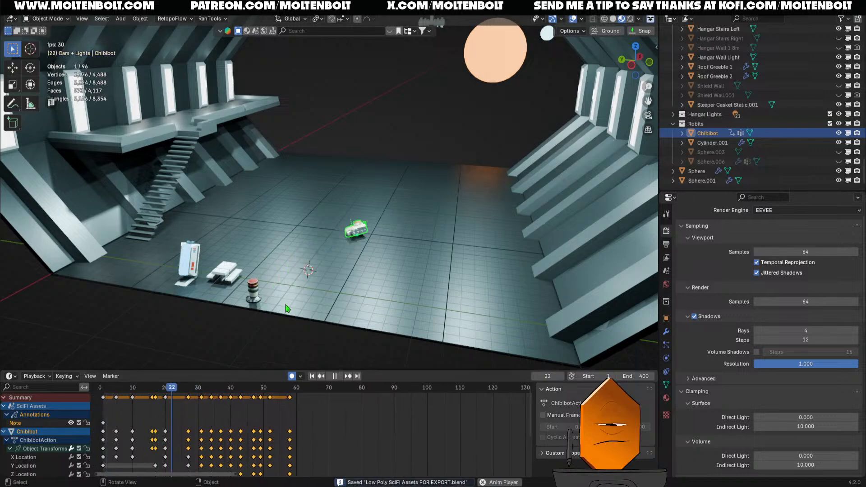
key(space)
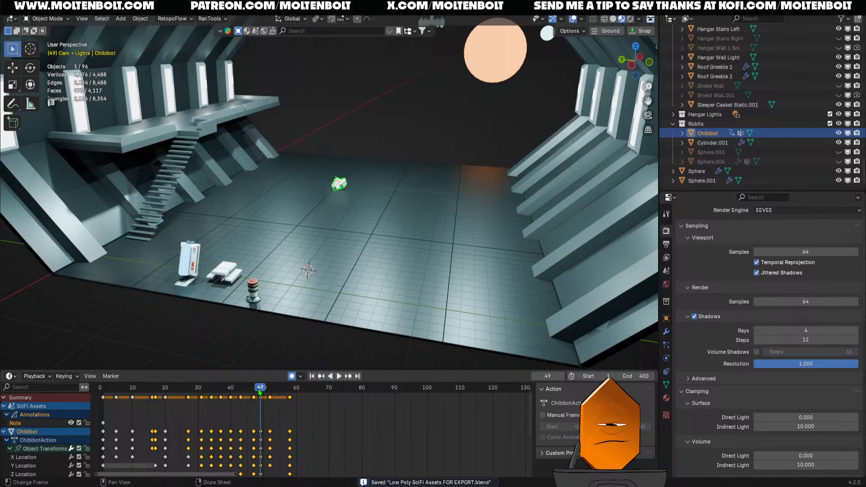
- Shift the Chibibot's keyframes after frame 47 ten frames later, so the last one sits at frame 68
drag(259, 390, 254, 406)
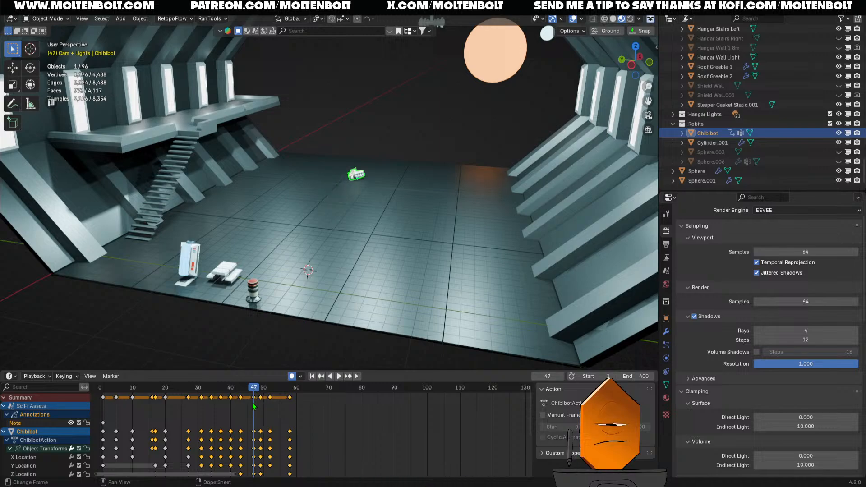
drag(313, 416, 257, 466)
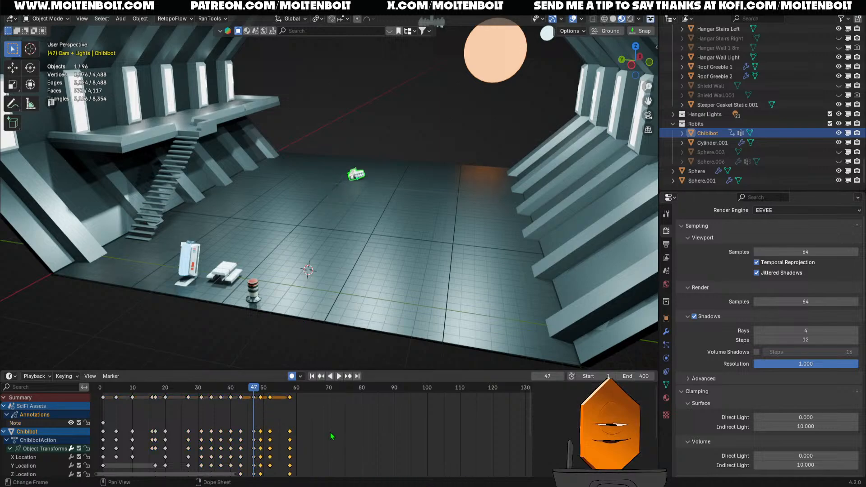
key(g)
click(359, 431)
- Review the retimed animation past its last keyframe, save the file and return to frame 1
drag(254, 395, 294, 396)
key(Escape)
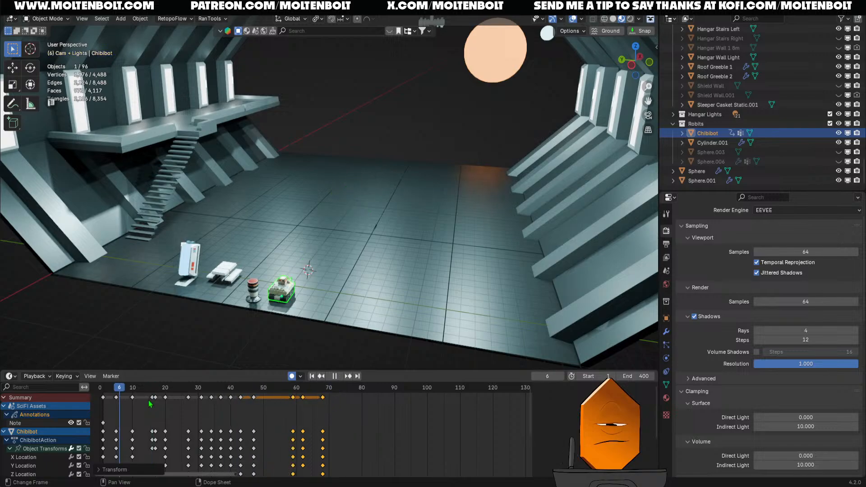
key(space)
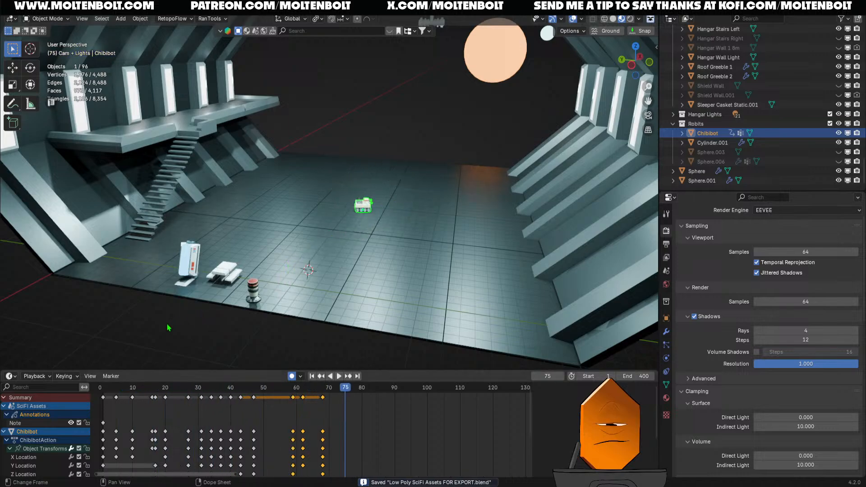
key(Escape)
drag(134, 397, 105, 397)
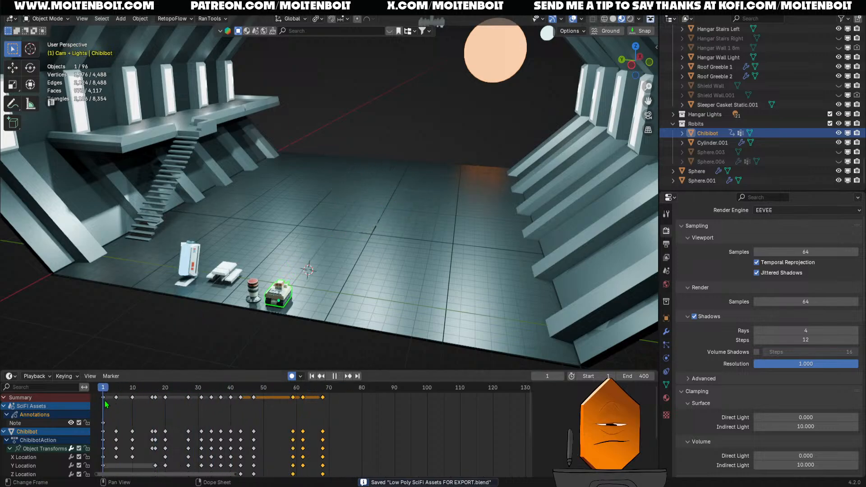
- Play the Chibibot's animation and shift its keyframes after frame 27 four frames later, so the last one sits at frame 72
key(space)
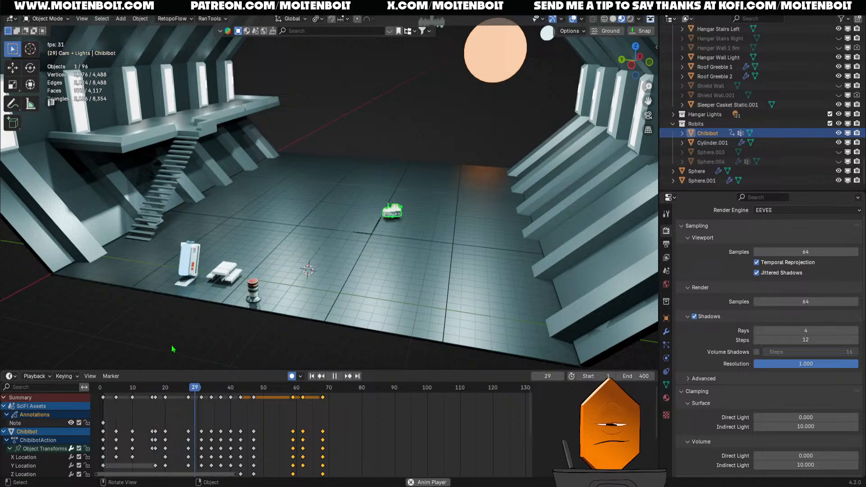
key(space)
drag(245, 398, 256, 435)
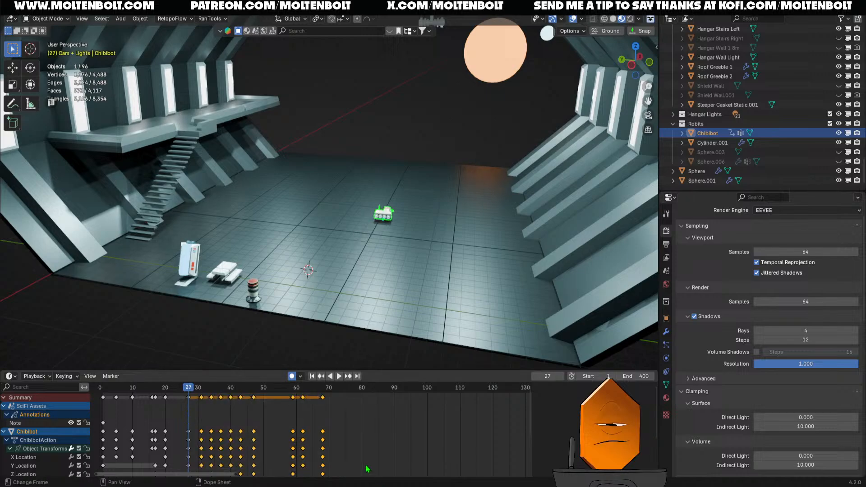
drag(440, 370, 437, 334)
key(g)
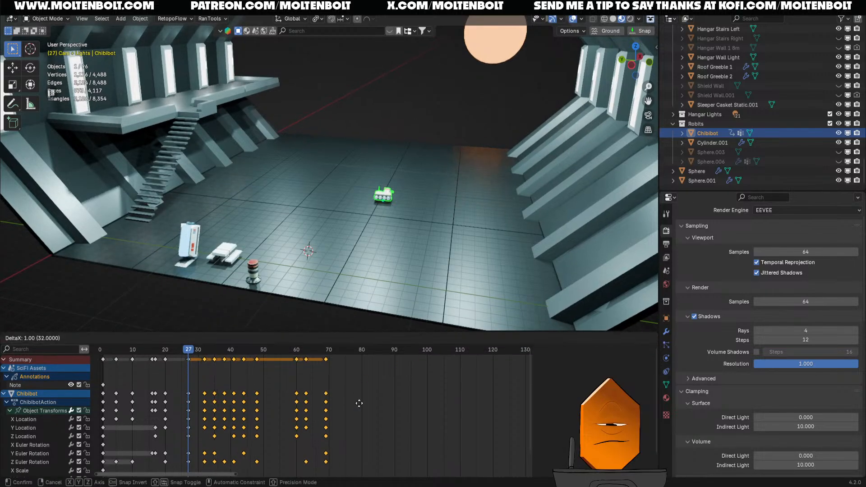
click(370, 404)
- Replay the retimed Chibibot animation from frame 1 and save the file
key(shift+Left)
key(space)
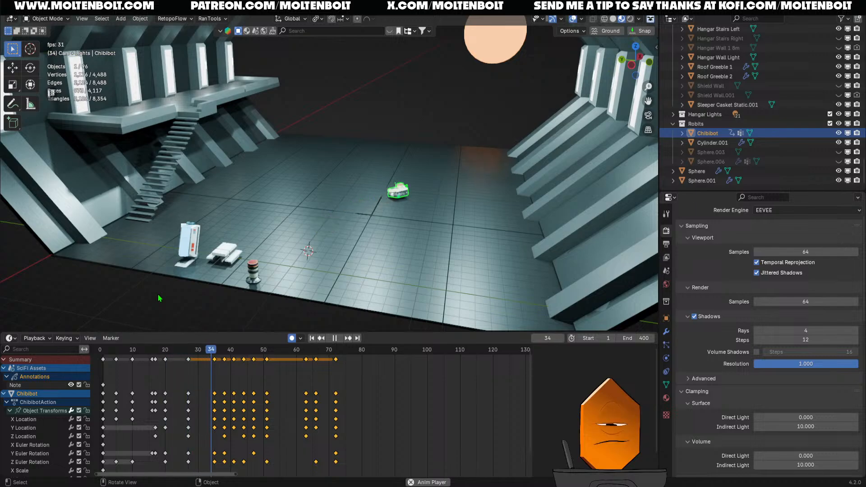
key(space)
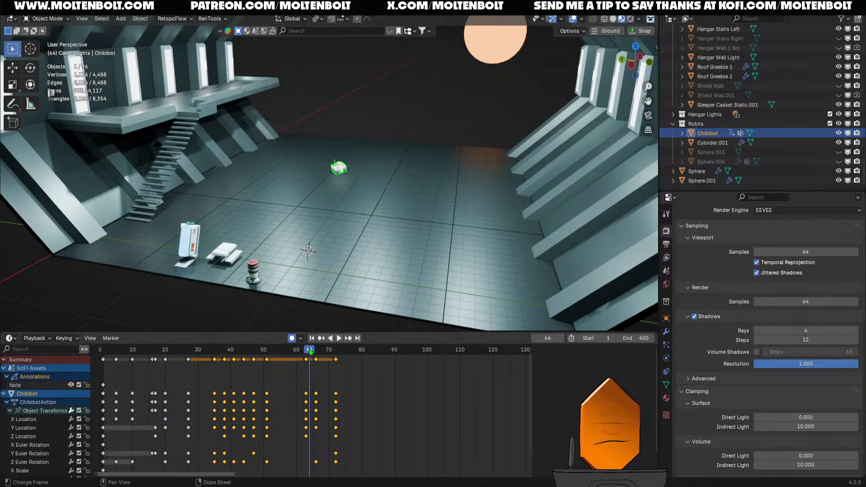
key(shift+Left)
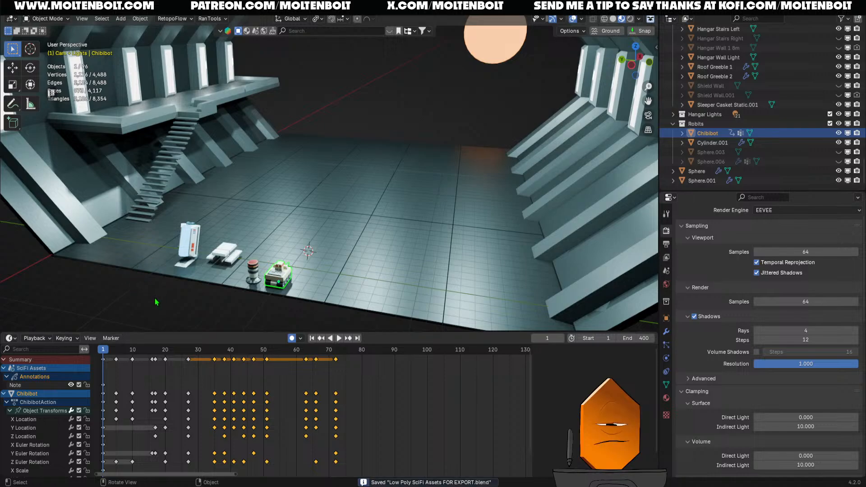
key(space)
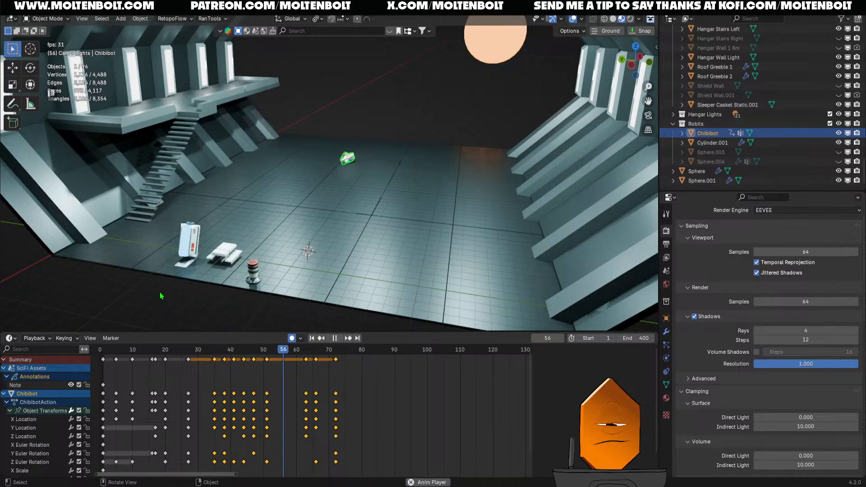
key(space)
- Shift the keyframes after frame 27 two frames earlier, so the last one sits at frame 70, and replay the animation
drag(299, 355, 204, 366)
key(g)
click(411, 411)
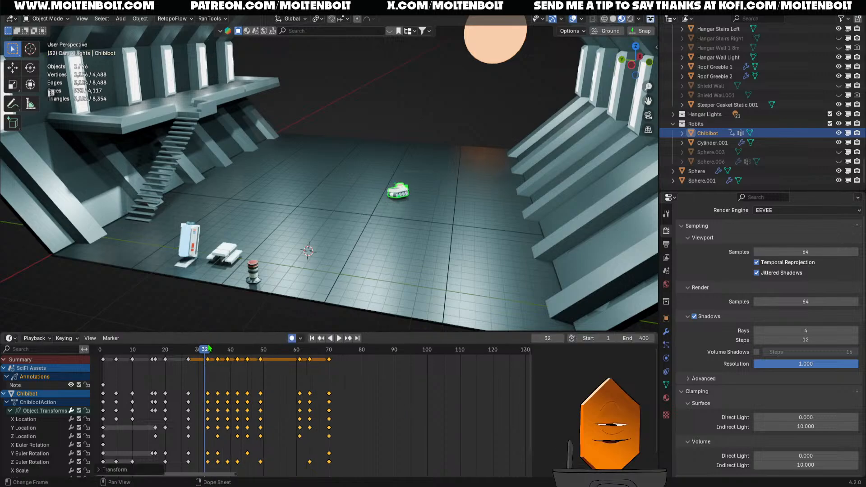
key(space)
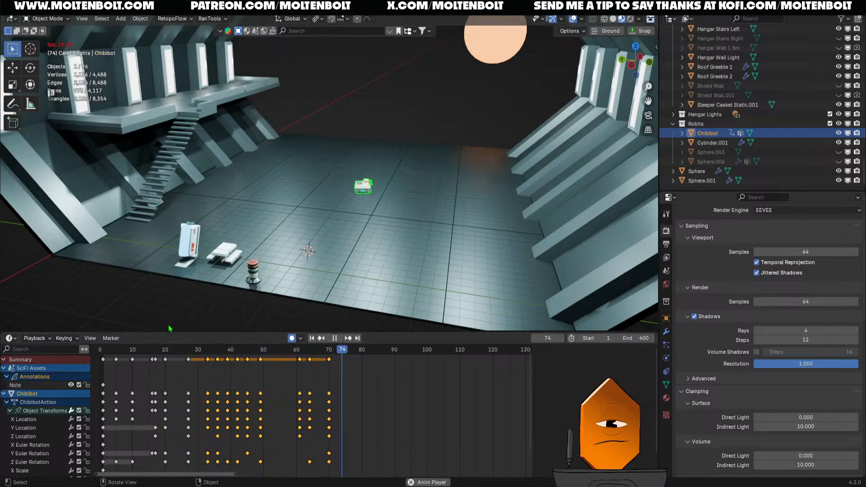
key(space)
- At frame 75, move the Chibibot about -3.57 m in X and -1.91 m in Y along the floor and rotate it 115° about Z
click(345, 352)
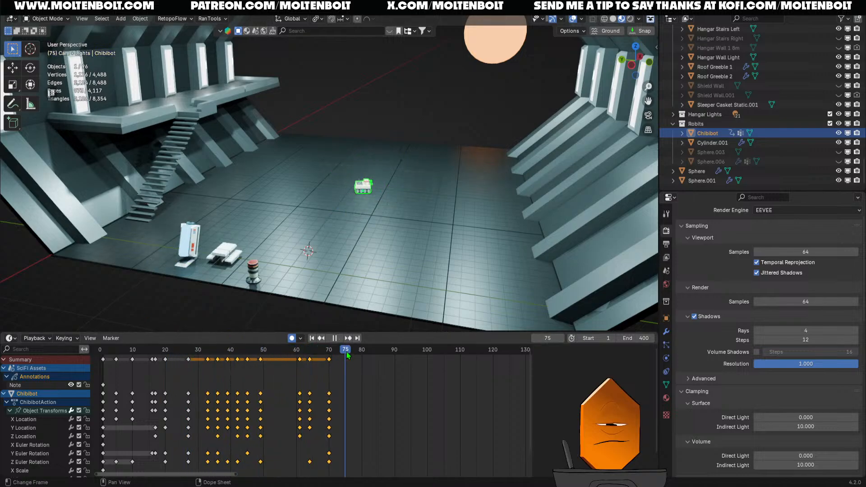
key(g)
key(shift+z)
click(398, 203)
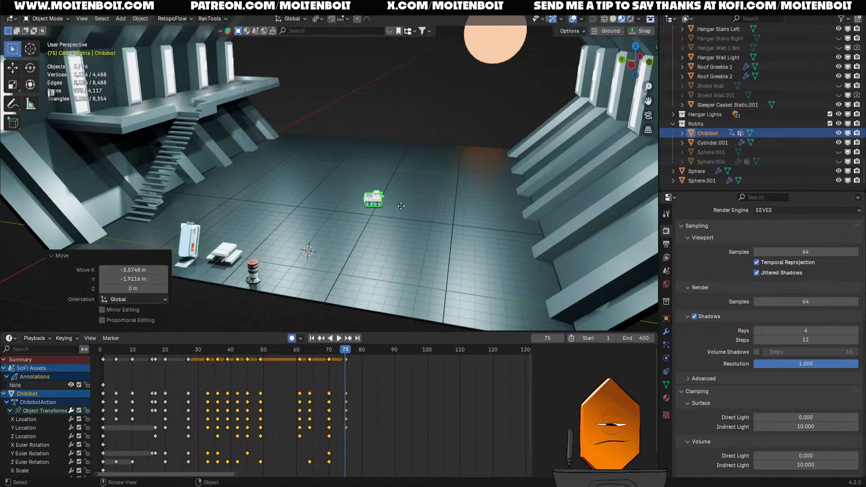
key(r)
key(z)
click(354, 145)
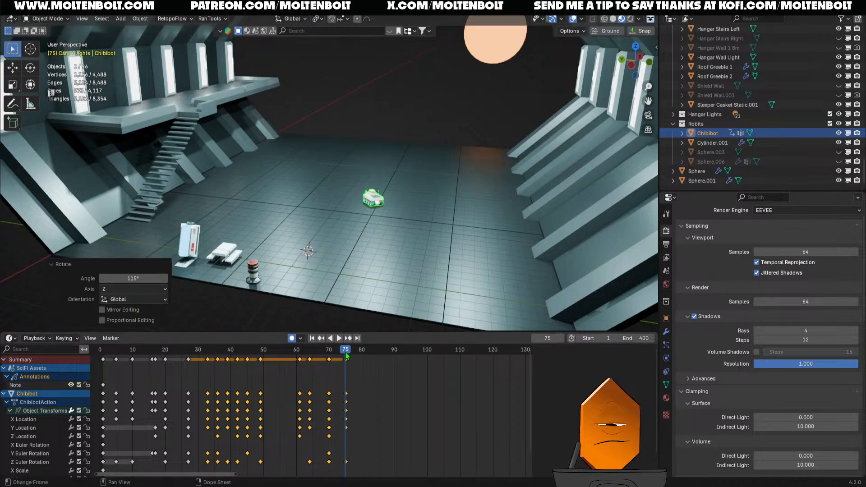
- At frame 81, move the Chibibot further forward along the floor and rotate it 110° about Z
key(g)
key(shift+z)
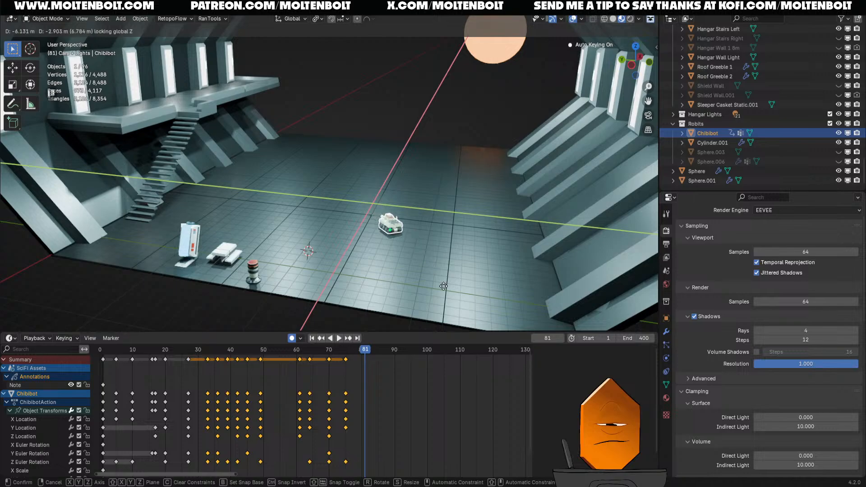
click(431, 269)
key(r)
key(z)
click(412, 185)
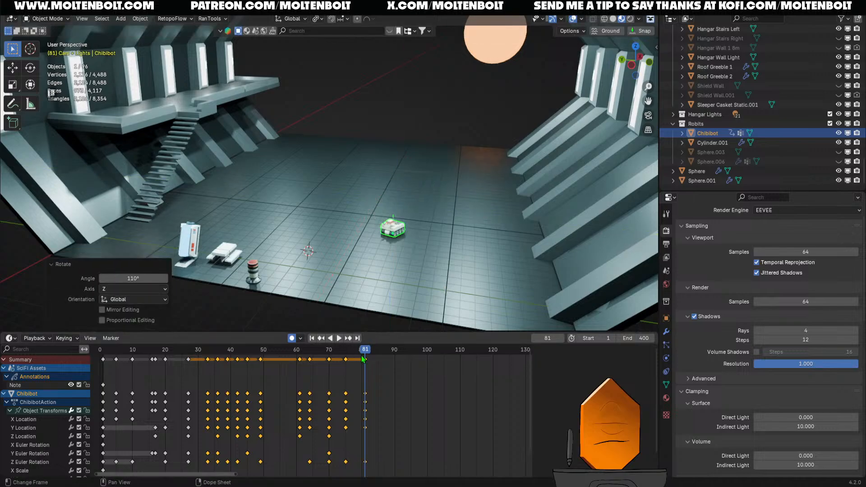
- Play the Chibibot's animation from its start past frame 81 to review the new spinning moves
drag(365, 354, 203, 359)
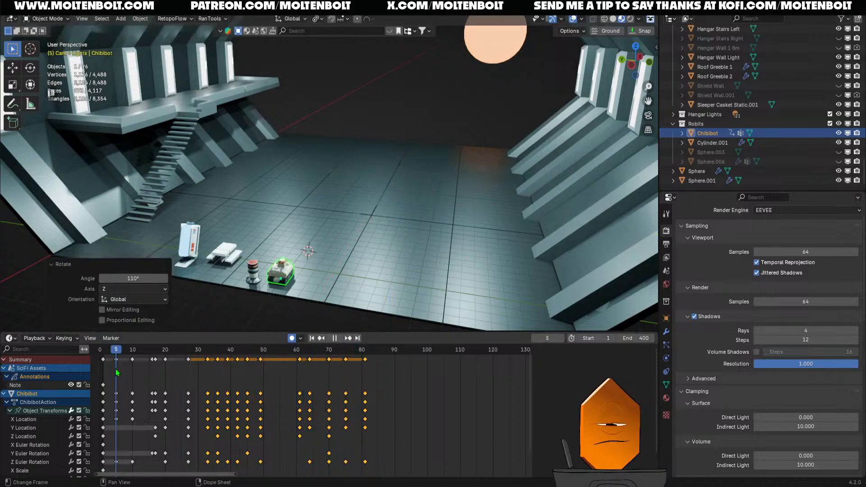
drag(116, 370, 108, 372)
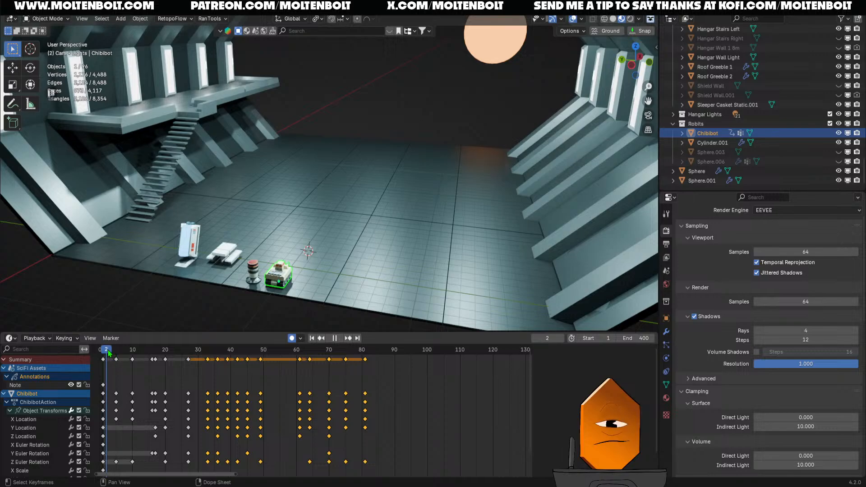
key(space)
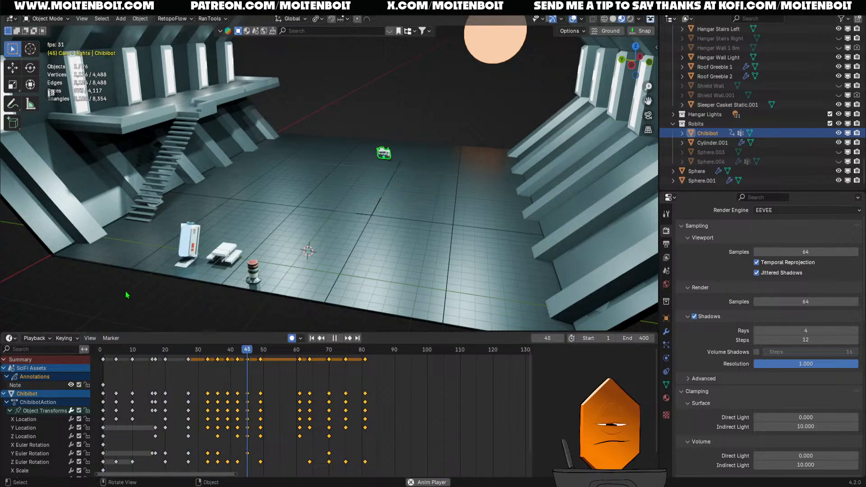
key(space)
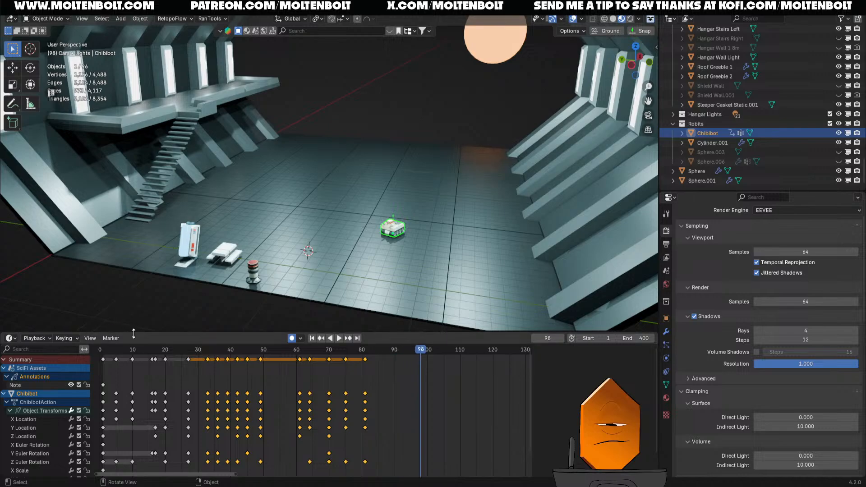
drag(290, 352, 427, 356)
- Scale the Chibibot's keyframes from frame 70 onward toward frame 70, so the last one sits at frame 74
drag(296, 363, 330, 363)
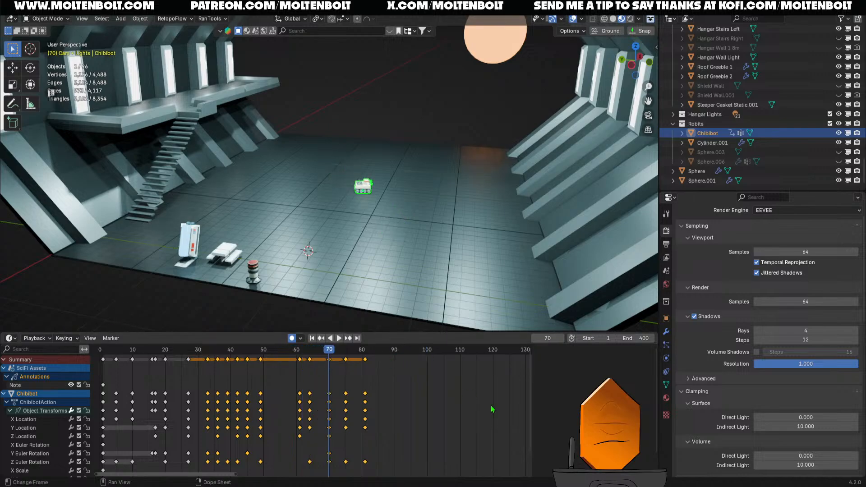
key(n)
key(])
key(s)
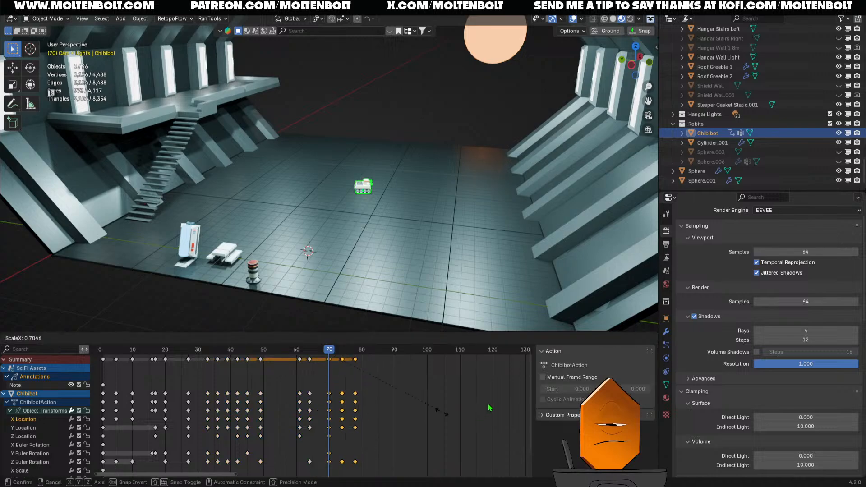
click(388, 418)
- Review the compressed timing and stretch the keyframes after frame 70 away from it, placing them at frames 73 and 77
key(space)
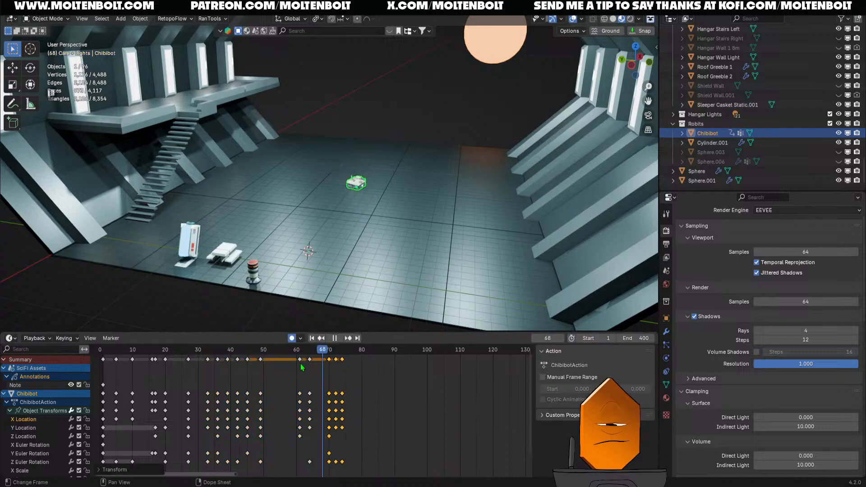
drag(372, 363, 319, 469)
click(346, 374)
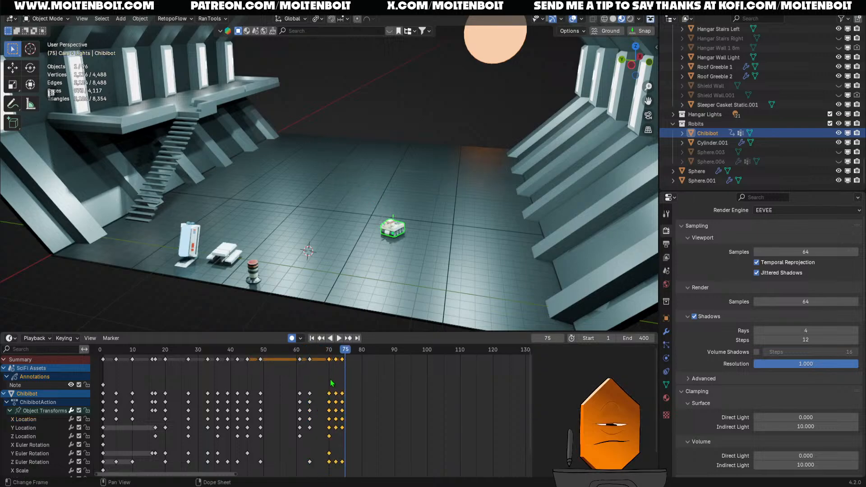
click(330, 348)
key(s)
click(405, 375)
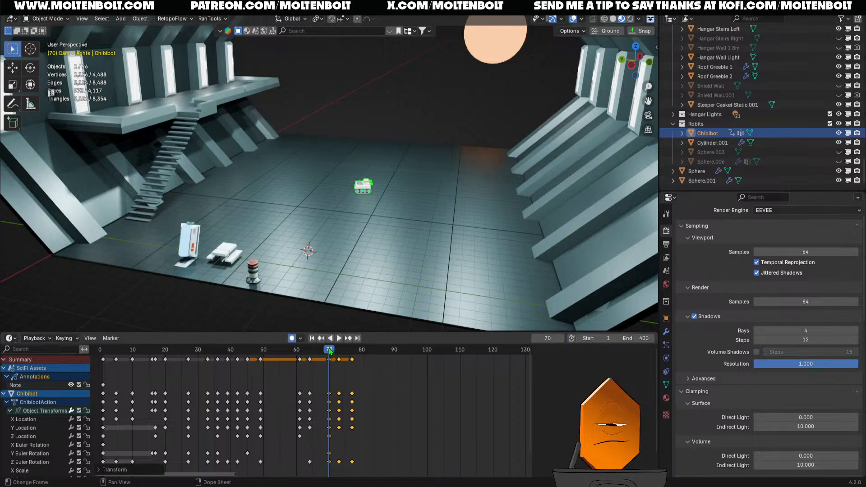
- At frame 85, move the Chibibot about -7.2 m in X and -2.3 m in Y toward the hangar's front edge and rotate it
drag(330, 350, 380, 353)
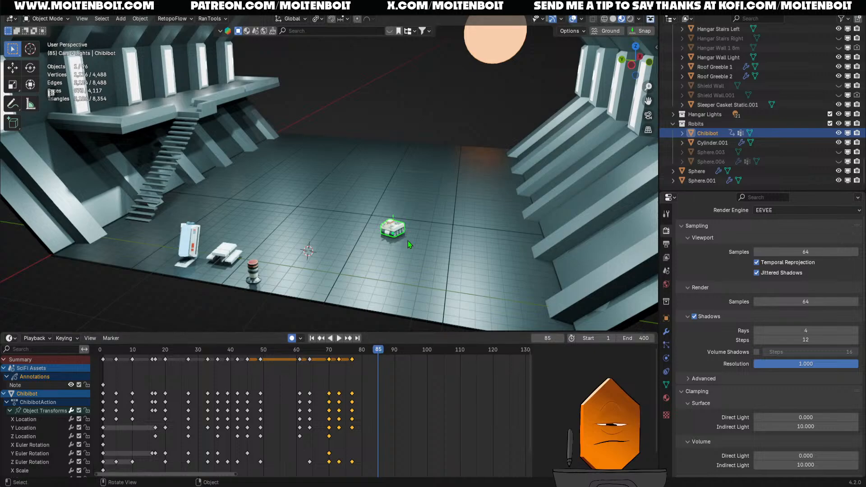
key(g)
key(shift+z)
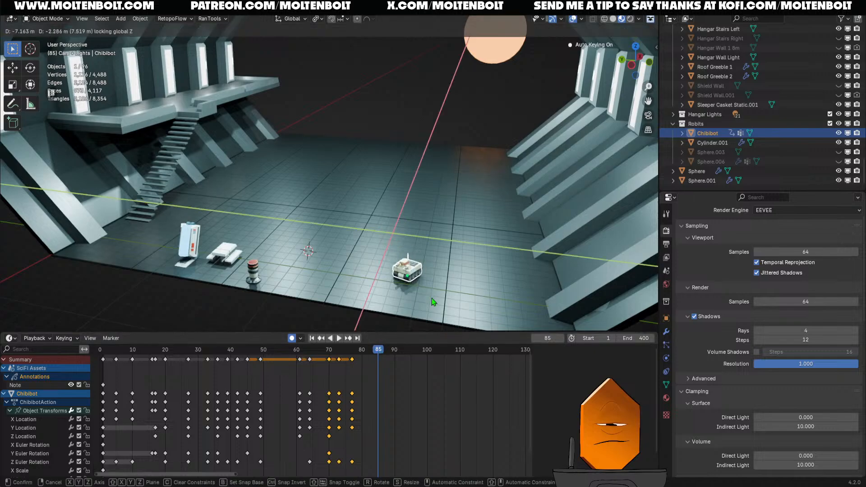
click(432, 298)
key(r)
click(475, 251)
mouse_move(380, 353)
mouse_down()
mouse_move(315, 355)
mouse_move(378, 361)
mouse_up()
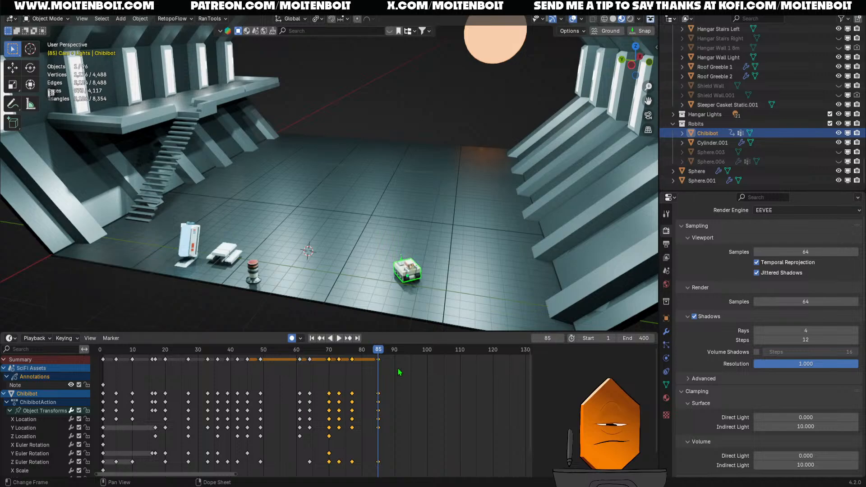
- Refine the frame 85 pose by moving the Chibibot -0.65 m in X and -0.43 m in Y and rotating it 16.3° about Z
key(g)
key(shift+z)
click(435, 298)
key(r)
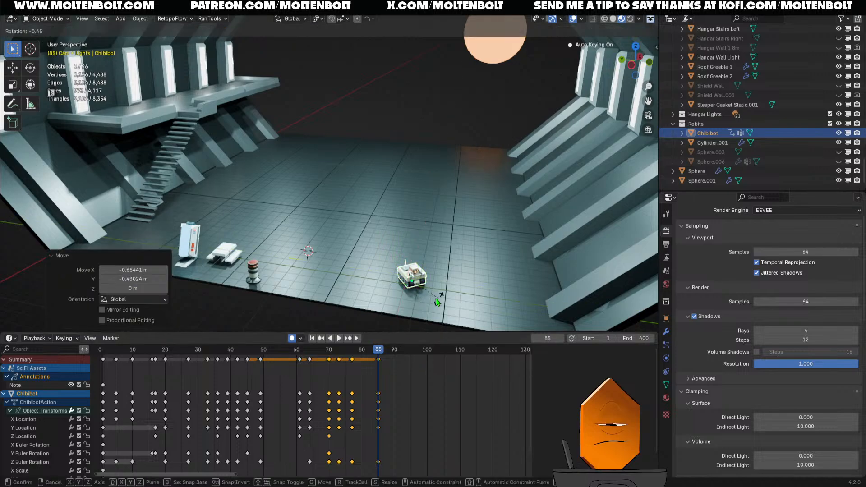
key(z)
click(434, 304)
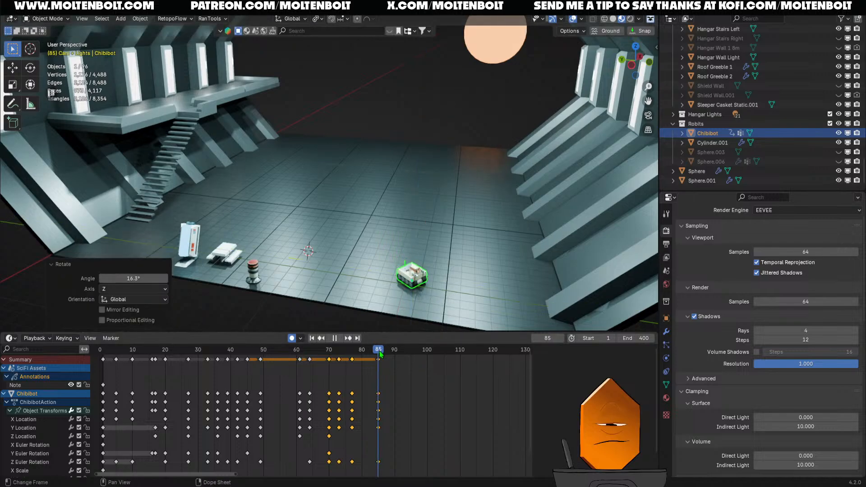
- At frame 87, nudge the Chibibot slightly along the floor and rotate it 19.4° about Z
drag(385, 353, 385, 353)
key(g)
key(shift+z)
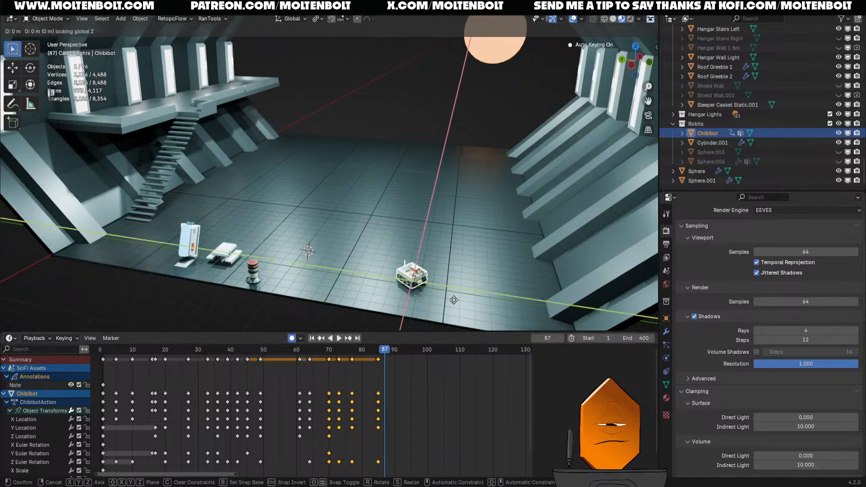
click(453, 305)
key(r)
key(z)
click(480, 288)
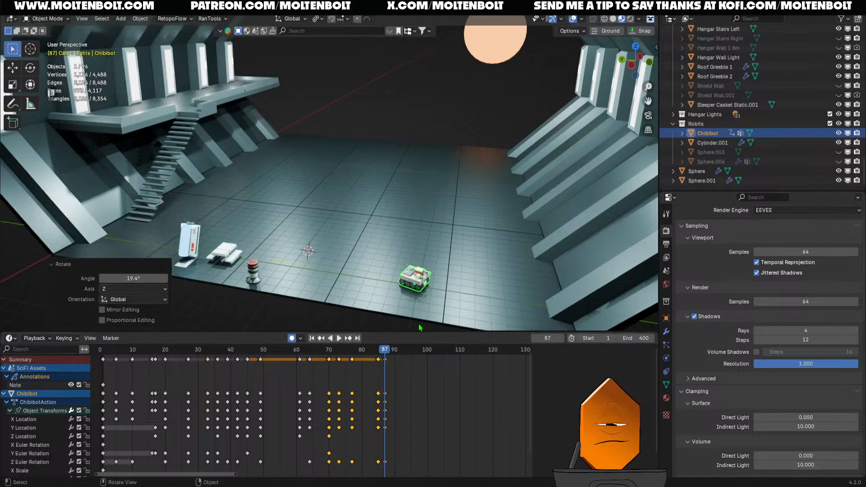
- Save the file and play the extended Chibibot animation from the beginning past its frame 87 keyframe
drag(387, 351, 106, 351)
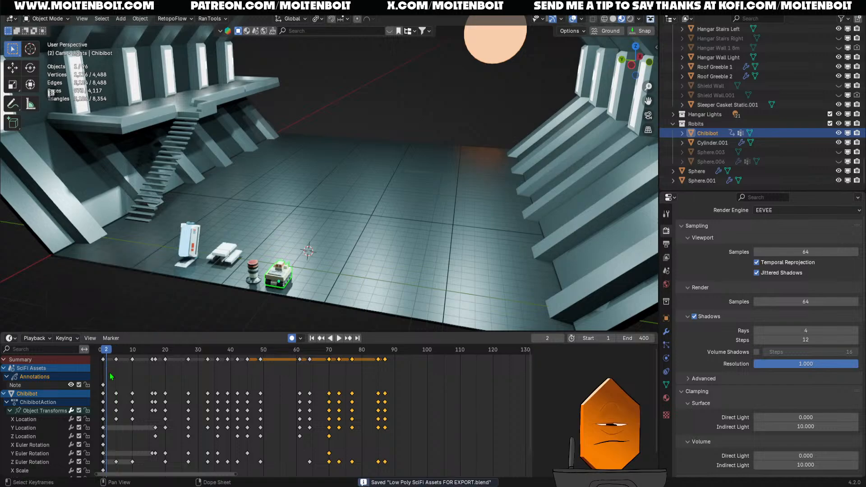
key(space)
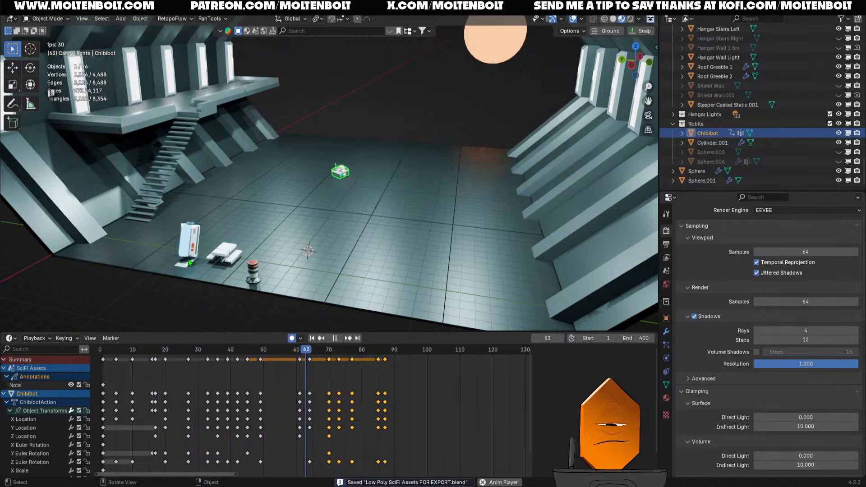
key(space)
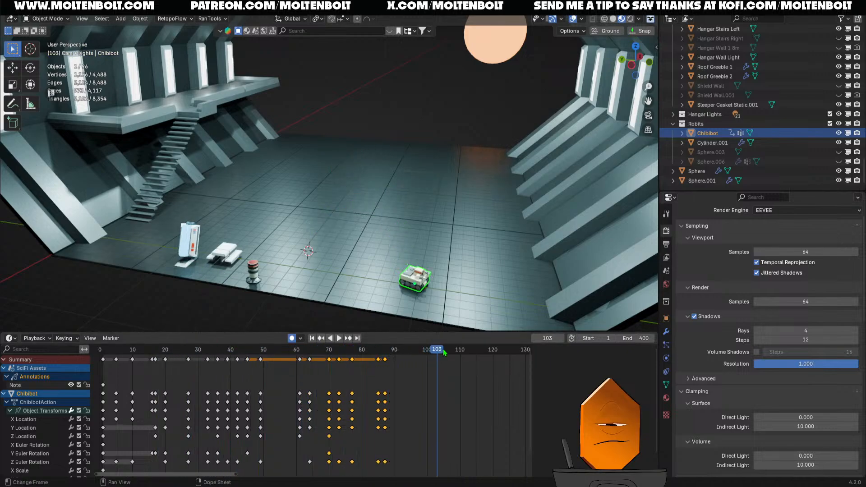
- Shift the selected Chibibot keyframes from frame 70 onward earlier so they start at frame 66, and play the new timing
drag(444, 350, 309, 353)
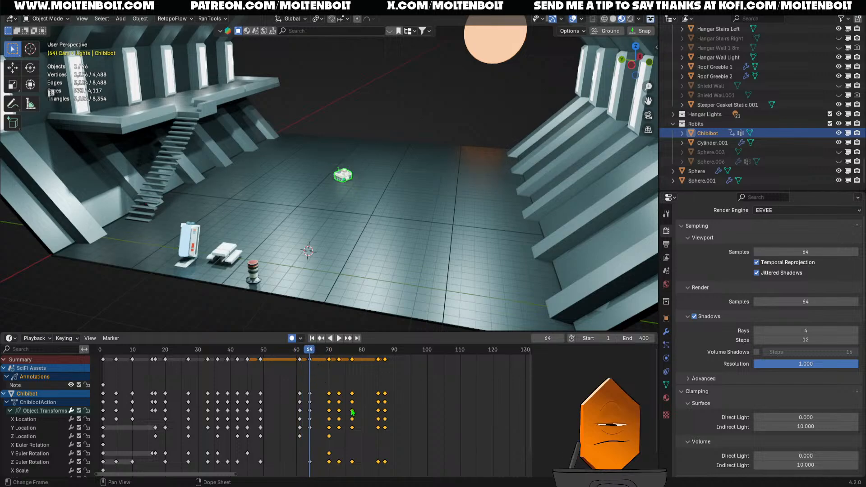
key(g)
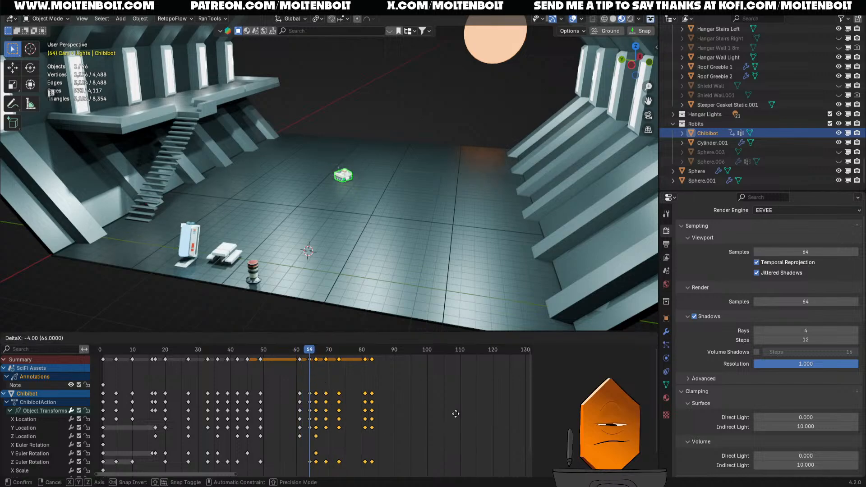
click(404, 398)
key(space)
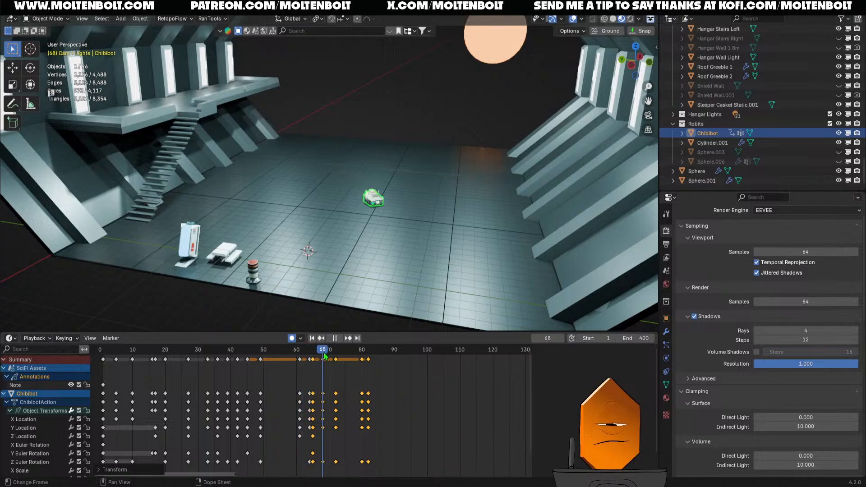
key(Escape)
key(g)
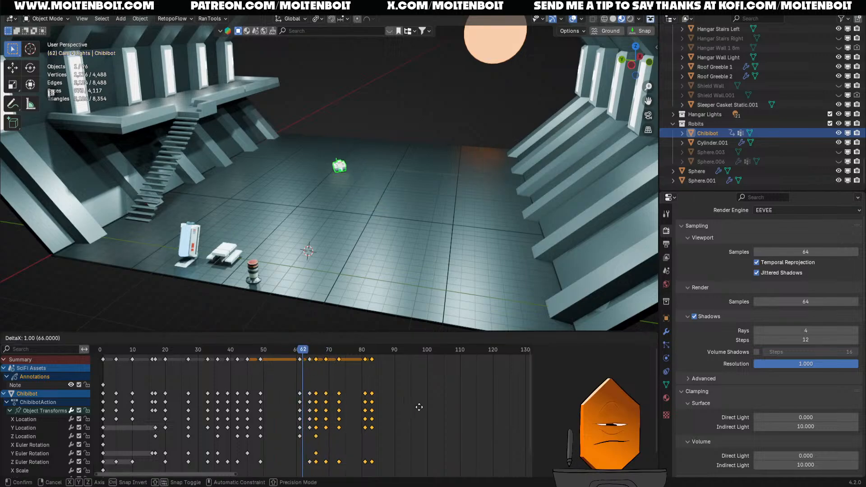
click(418, 408)
key(space)
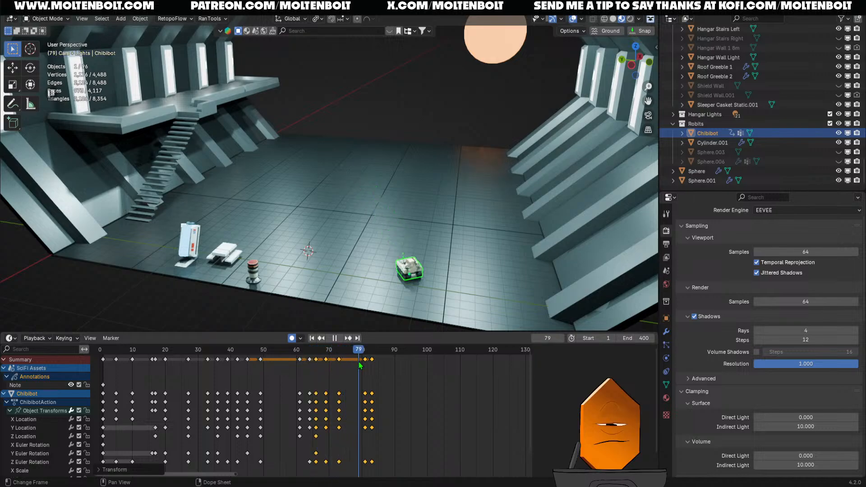
key(space)
- At frame 83, rotate the Chibibot 7.41° about Z
key(Left)
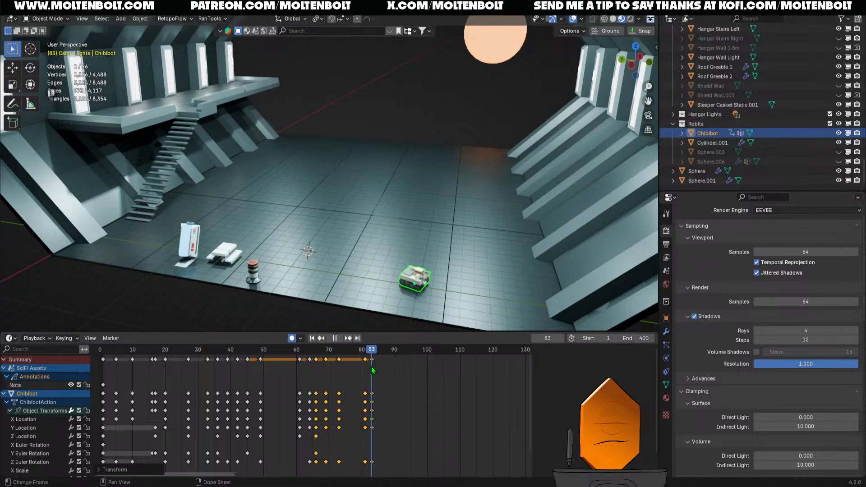
key(r)
key(z)
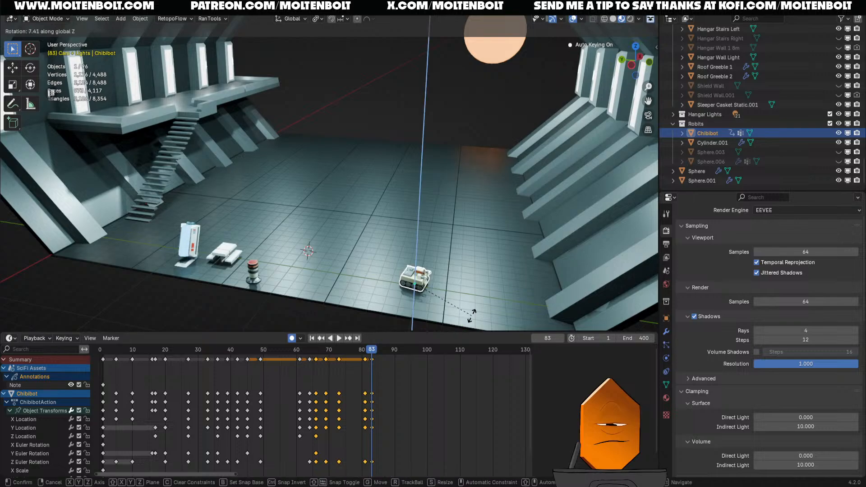
click(472, 314)
key(g)
right_click(472, 316)
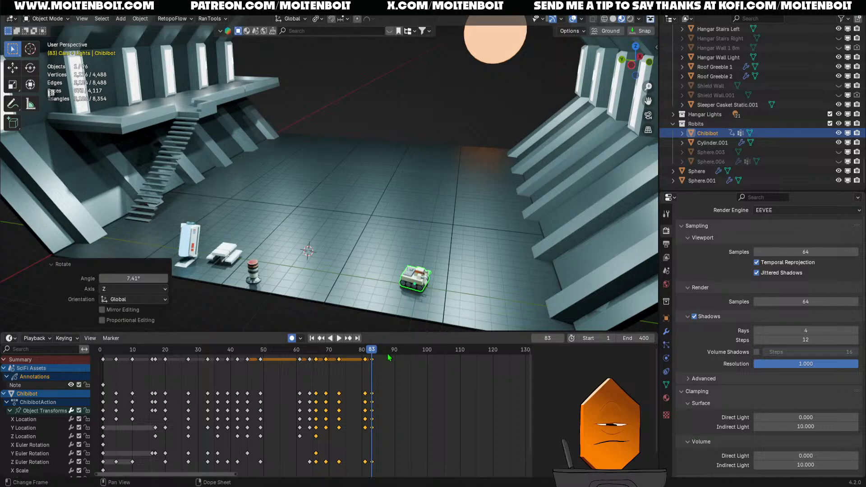
- At frame 85, move the Chibibot about -0.60 m in X and -0.70 m in Y and rotate it about Z
click(375, 351)
key(space)
key(space)
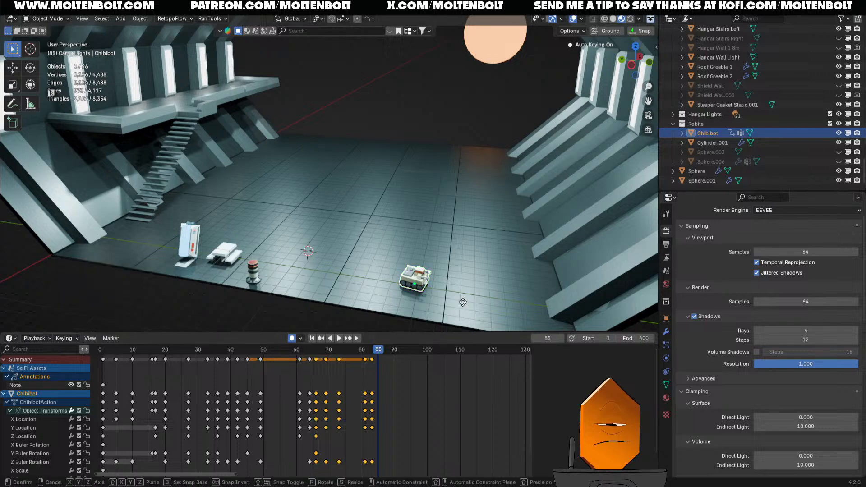
key(g)
click(473, 313)
key(r)
key(z)
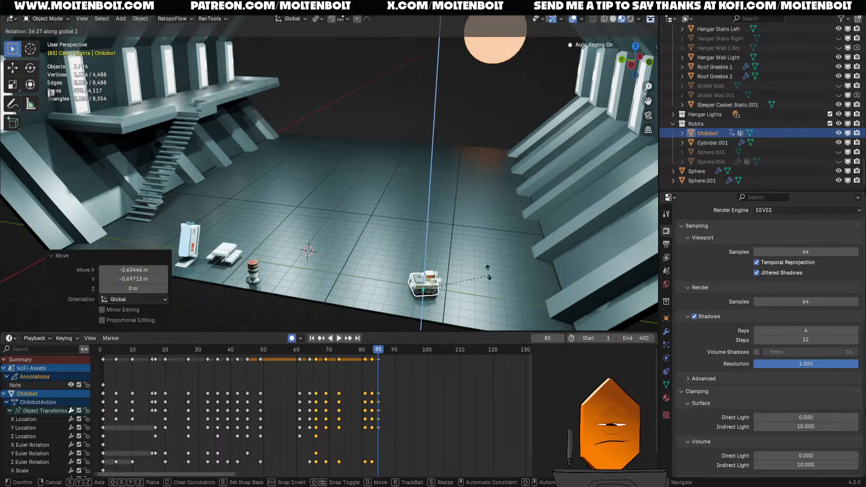
click(485, 266)
- Refine the frame 85 pose by rotating the Chibibot -19.1° about Z and moving it -0.30 m in X and 0.36 m in Y
mouse_move(381, 354)
mouse_down()
mouse_move(232, 354)
mouse_move(378, 353)
mouse_up()
key(r)
click(468, 290)
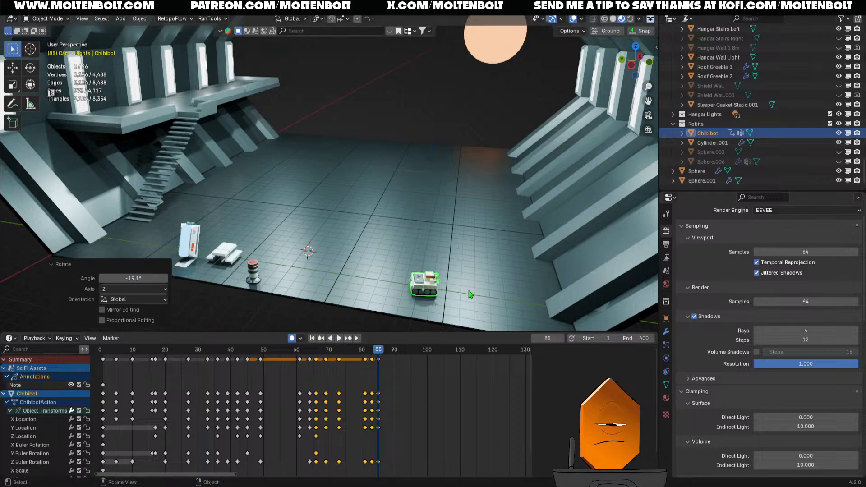
key(g)
key(shift+z)
click(465, 296)
- At frame 86, tilt the Chibibot 11.7° about its local Y axis
mouse_move(378, 355)
mouse_down()
mouse_move(341, 356)
mouse_move(382, 360)
mouse_up()
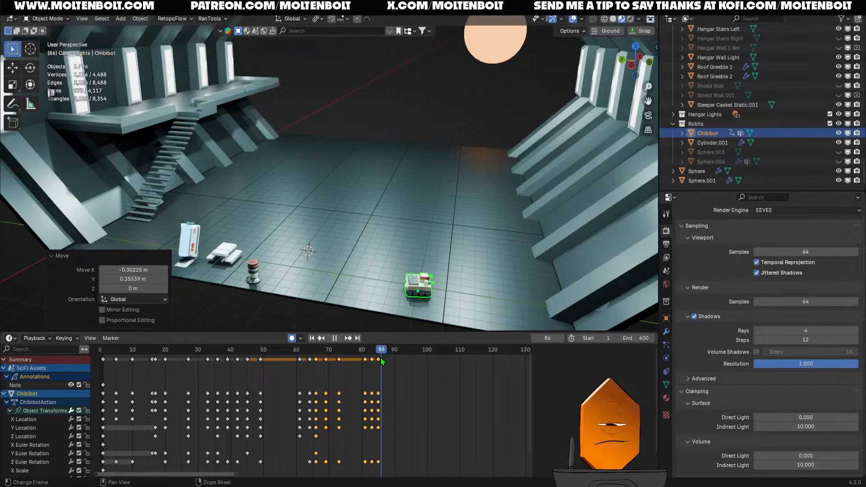
drag(382, 361, 381, 361)
key(r)
key(y)
key(y)
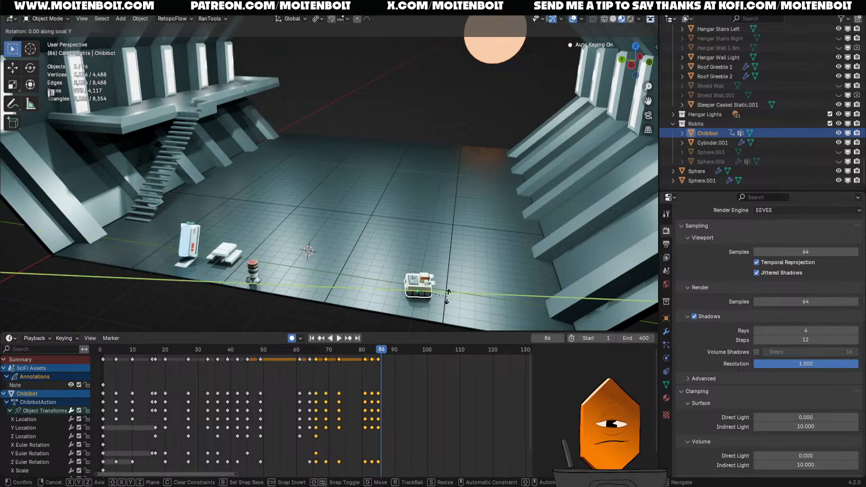
click(456, 308)
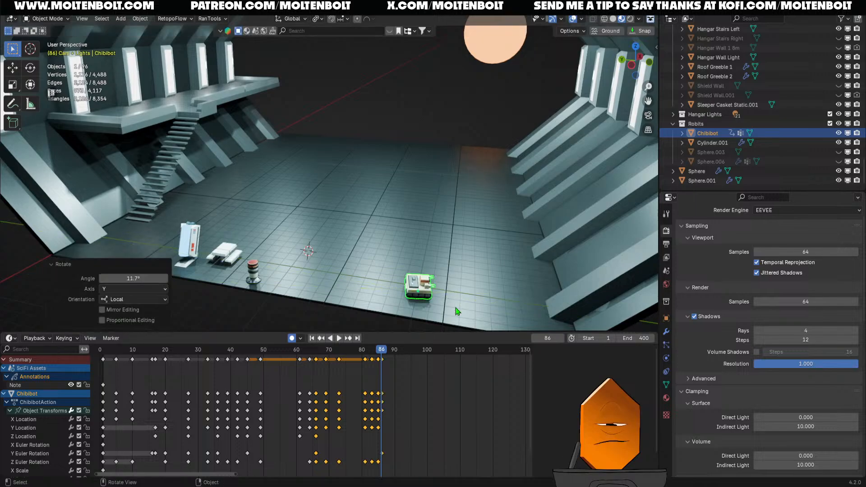
key(space)
- At frame 88, tilt the Chibibot back -9.39° about its local Y axis
drag(388, 348, 389, 348)
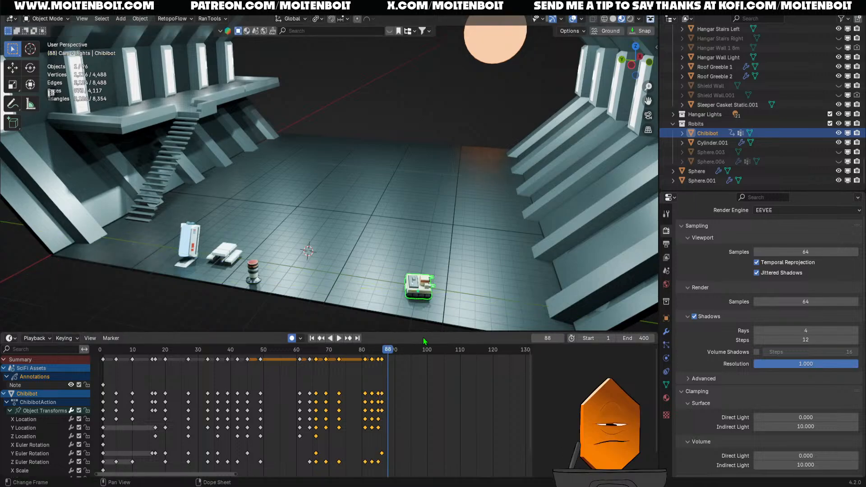
key(r)
key(y)
key(y)
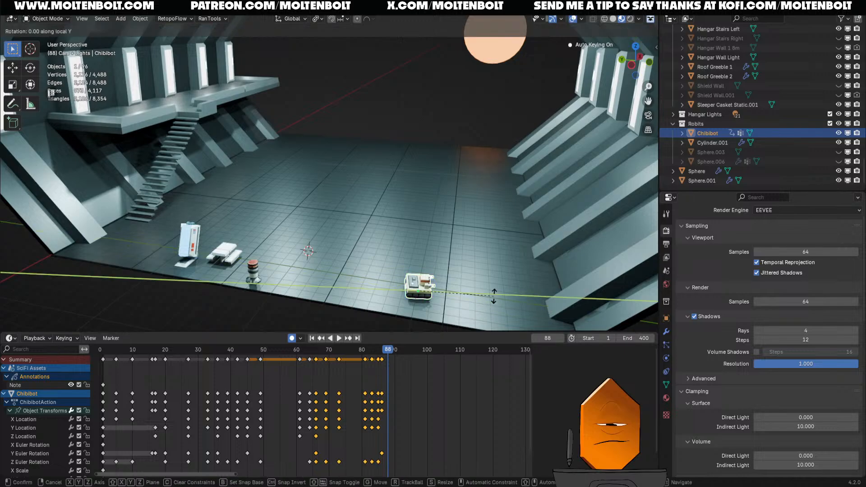
click(477, 285)
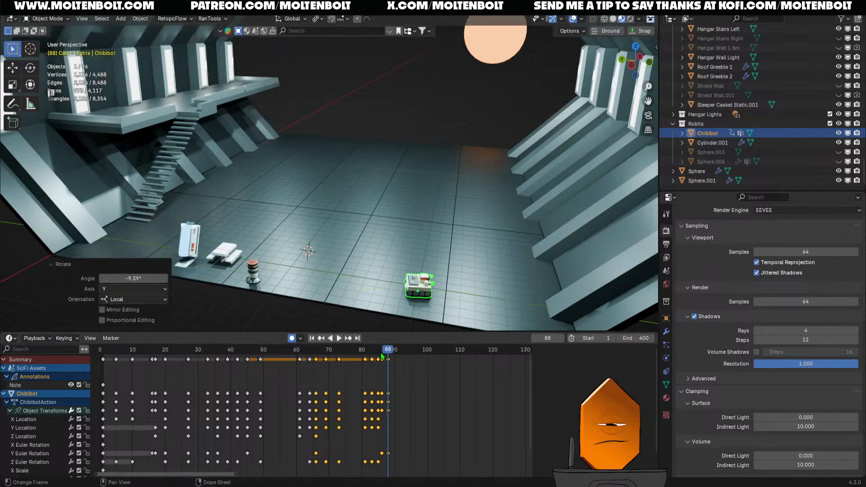
- Save the file and play the Chibibot animation from the beginning past its frame 88 keyframe
key(shift+Left)
key(space)
drag(117, 381, 107, 378)
key(ctrl+s)
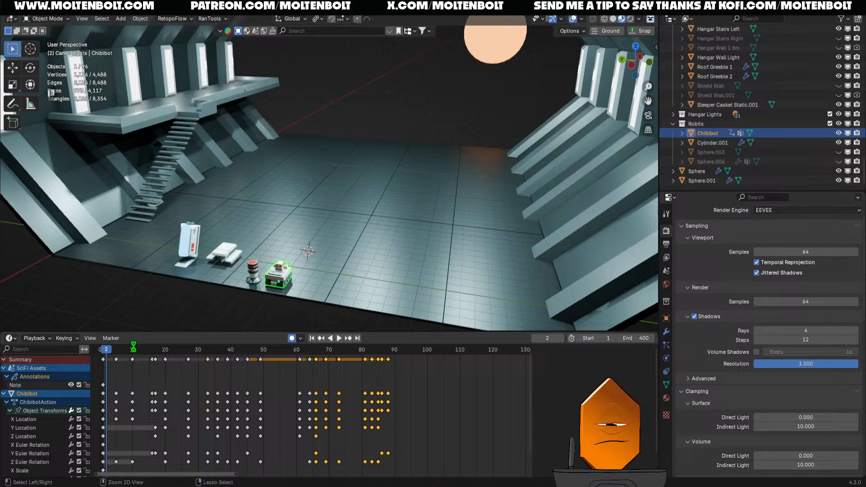
click(158, 295)
click(277, 285)
key(space)
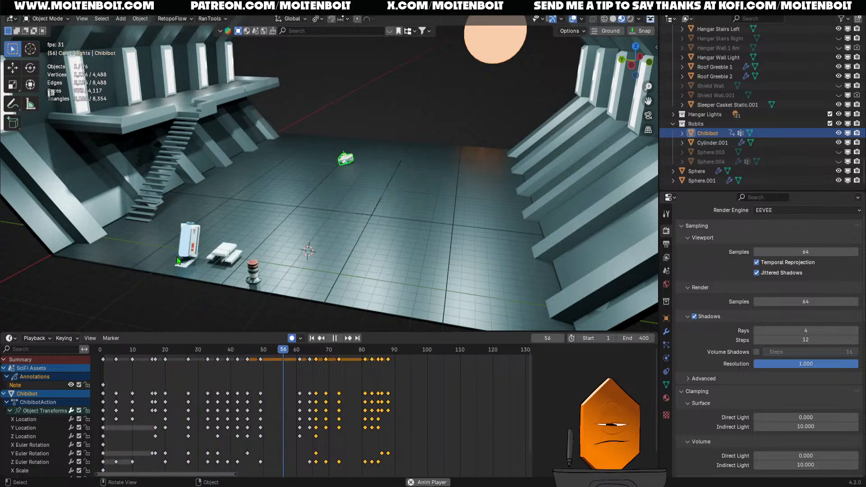
key(space)
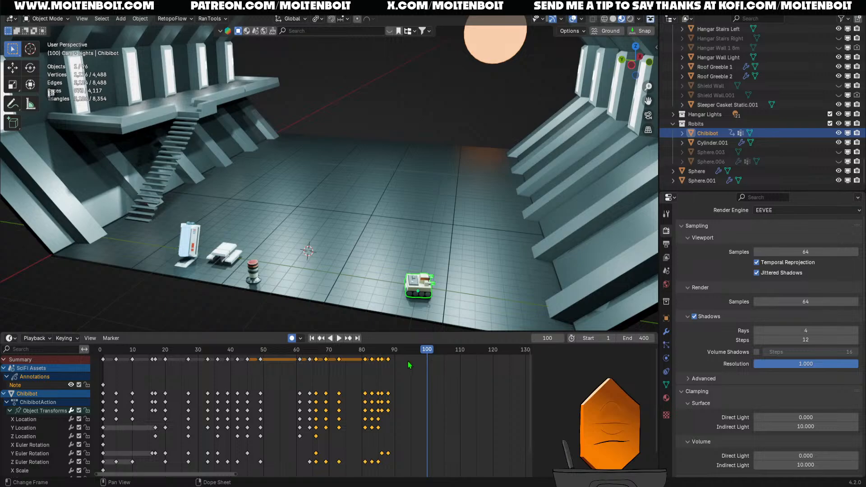
key(shift+ctrl+space)
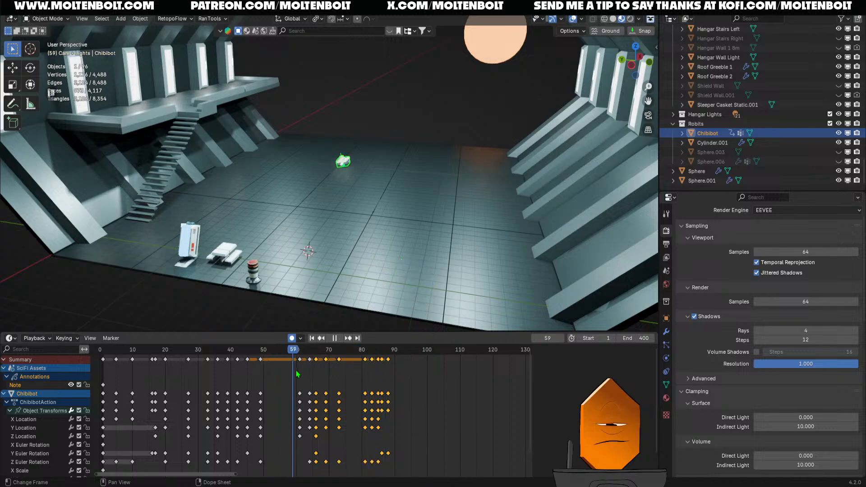
- Stretch the selected keyframes out from frame 66 so the last one lands at about frame 102, and review the slower motion
drag(296, 374, 316, 351)
key(s)
click(477, 392)
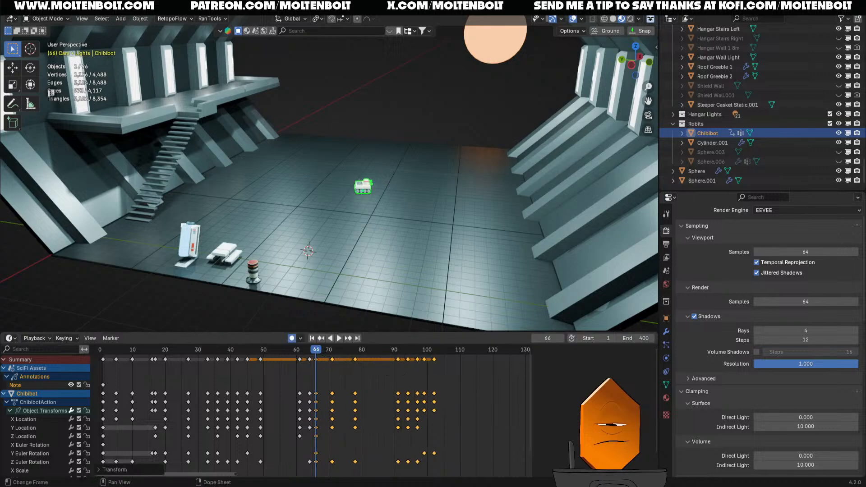
key(space)
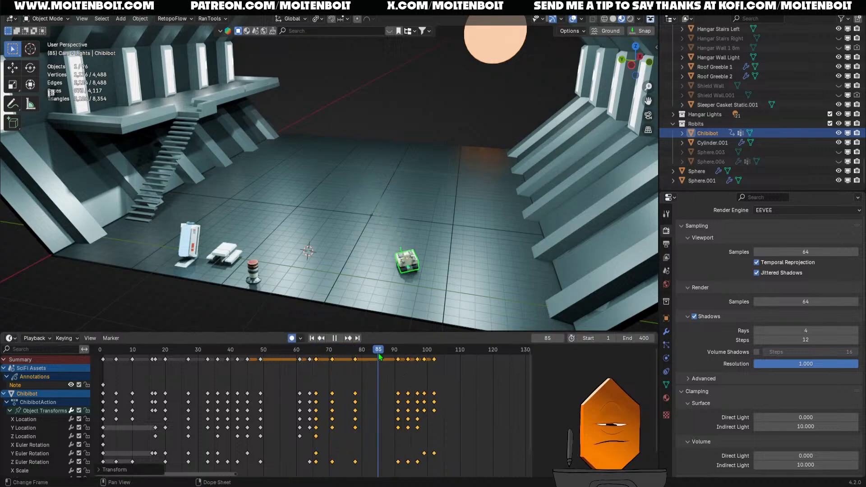
drag(407, 360, 438, 362)
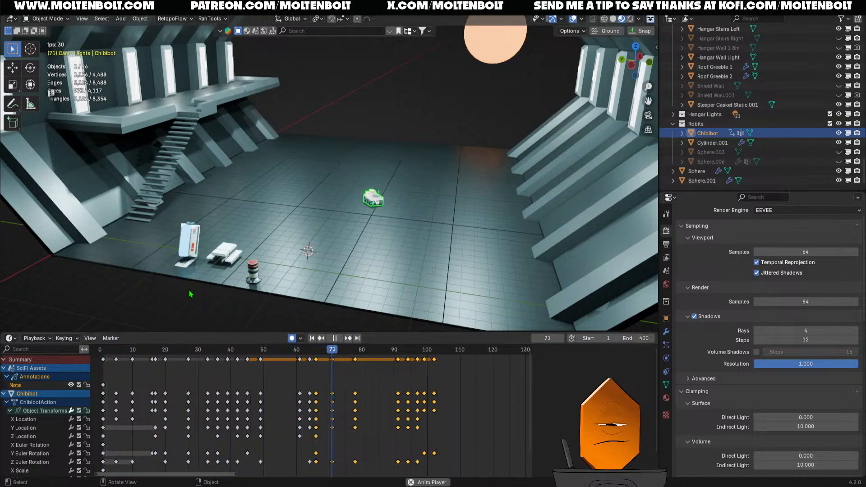
- Select all Chibibot keyframes from frame 61 onward, shift them three frames earlier to start at frame 58, and play back
key(space)
drag(288, 367, 516, 477)
drag(286, 351, 260, 353)
key(g)
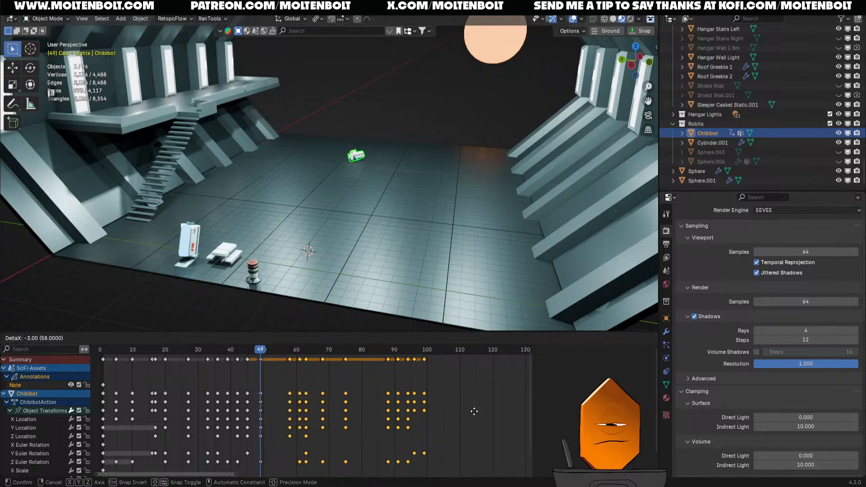
click(466, 412)
key(space)
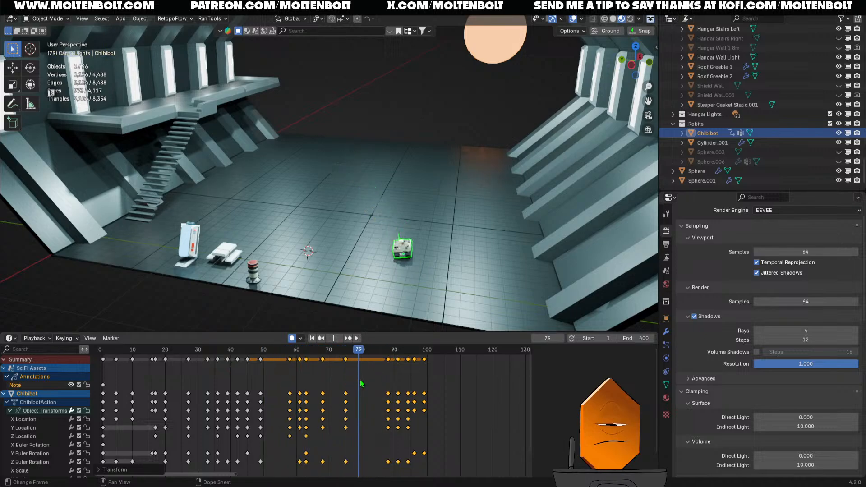
- Select the Chibibot keyframes after frame 88, shift them four frames later to start at frame 95, and review the timing
drag(392, 387, 473, 473)
key(g)
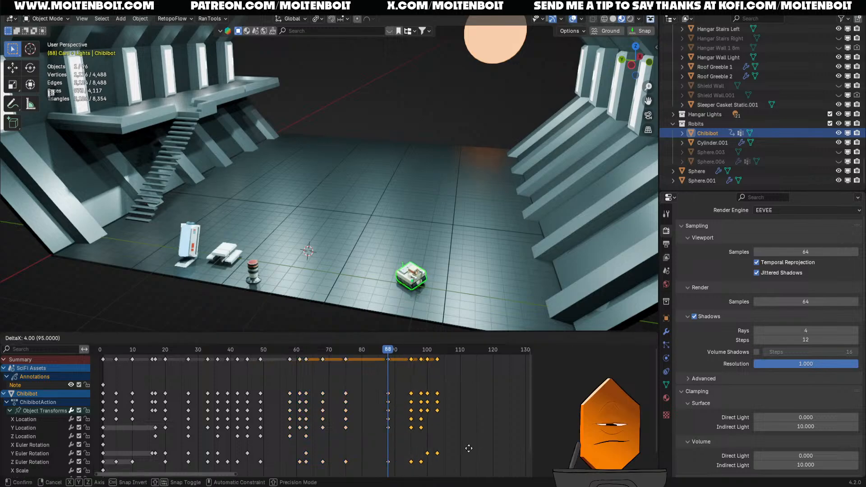
click(473, 445)
drag(391, 357, 306, 361)
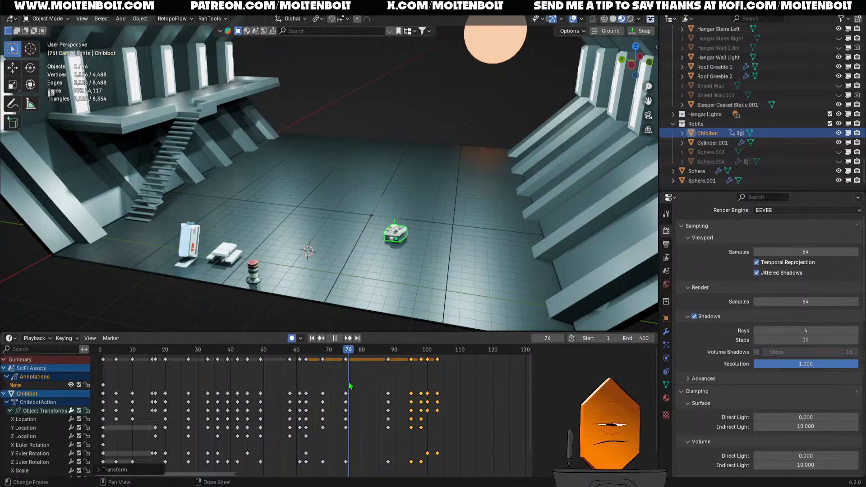
- Move the Chibibot -3.86 m in X and -2.11 m in Y at frame 68, and -2.22 m and -1.35 m at frame 75
mouse_move(340, 392)
mouse_down()
mouse_move(293, 392)
mouse_move(324, 398)
mouse_up()
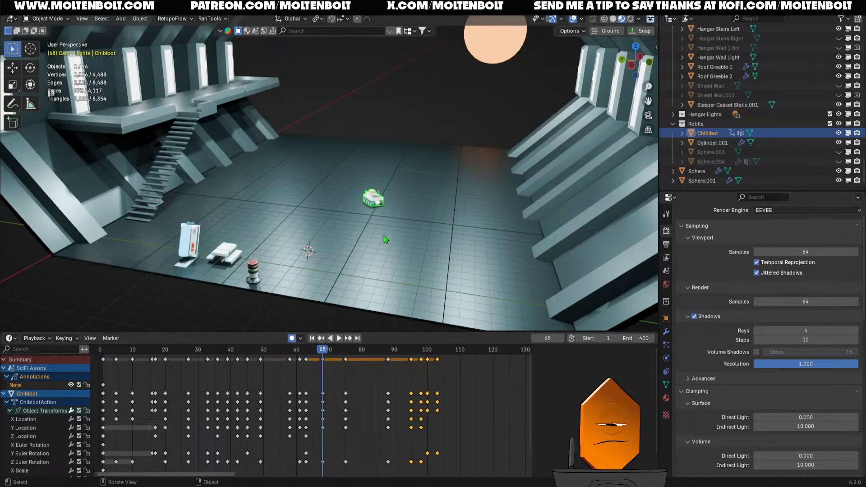
key(g)
click(386, 264)
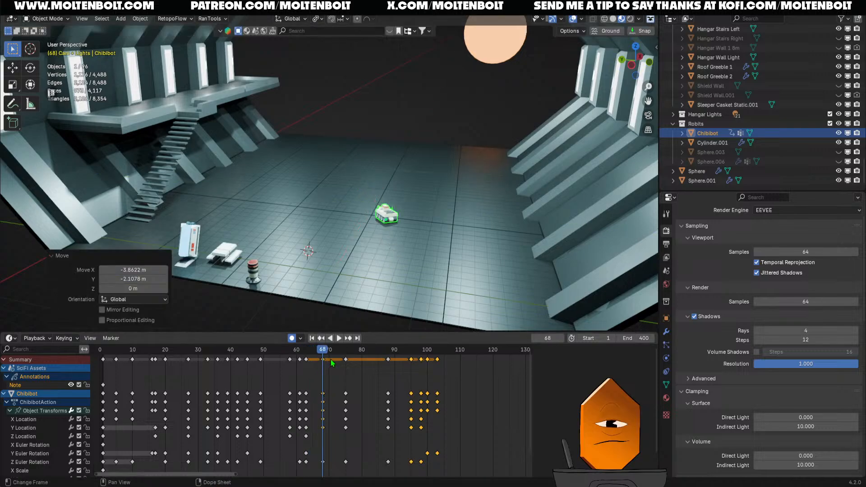
drag(332, 359, 346, 371)
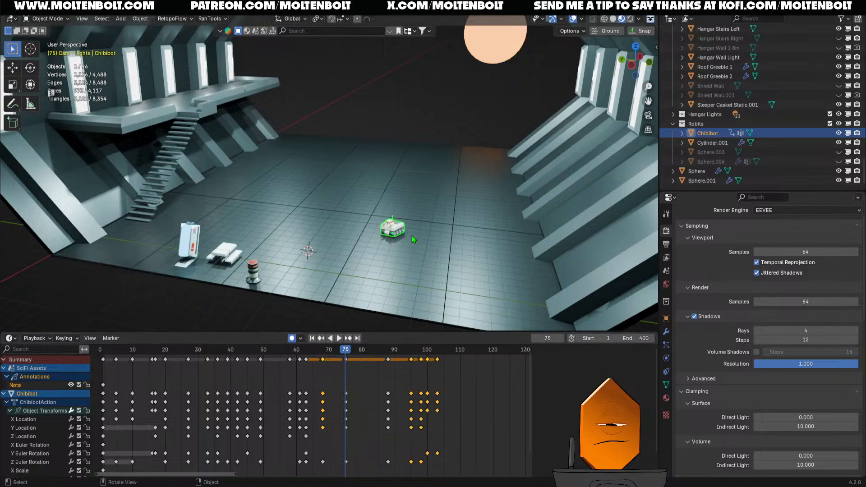
key(g)
click(401, 267)
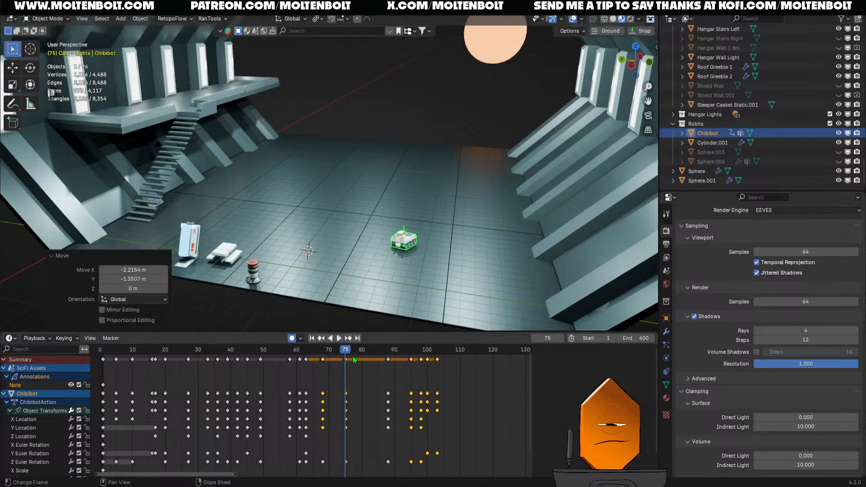
- Delete the Chibibot keyframes from frame 95 through frame 103
drag(353, 357, 499, 476)
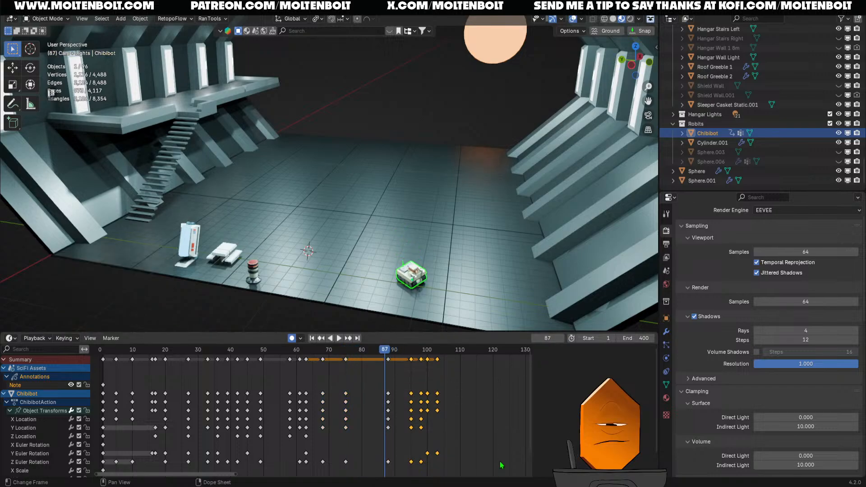
key(Delete)
- Tilt the Chibibot about 11.6° around its local Y axis at frame 92
drag(396, 347, 402, 353)
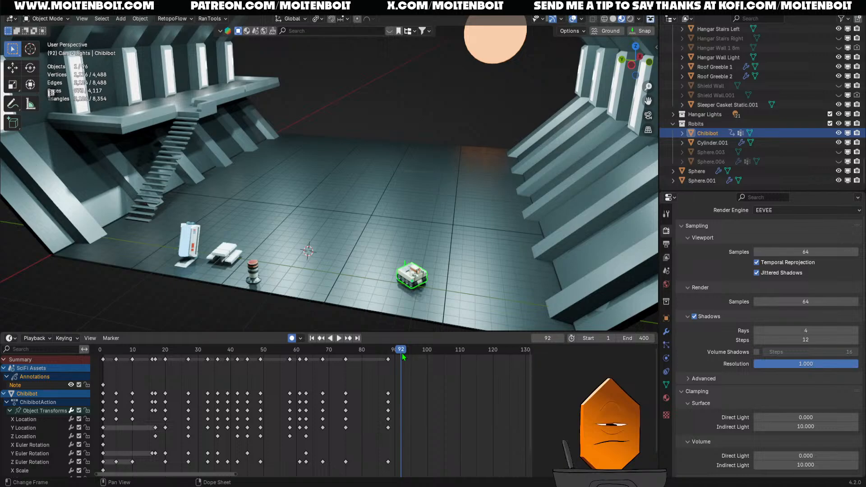
key(r)
key(r)
key(y)
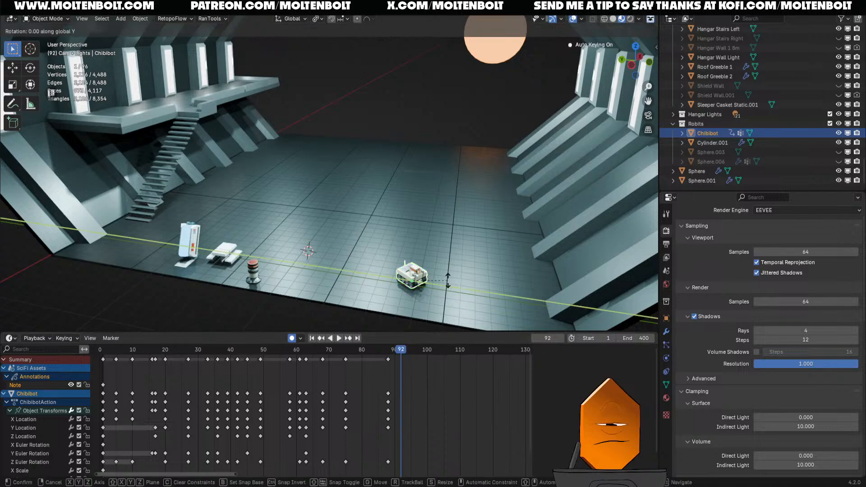
key(y)
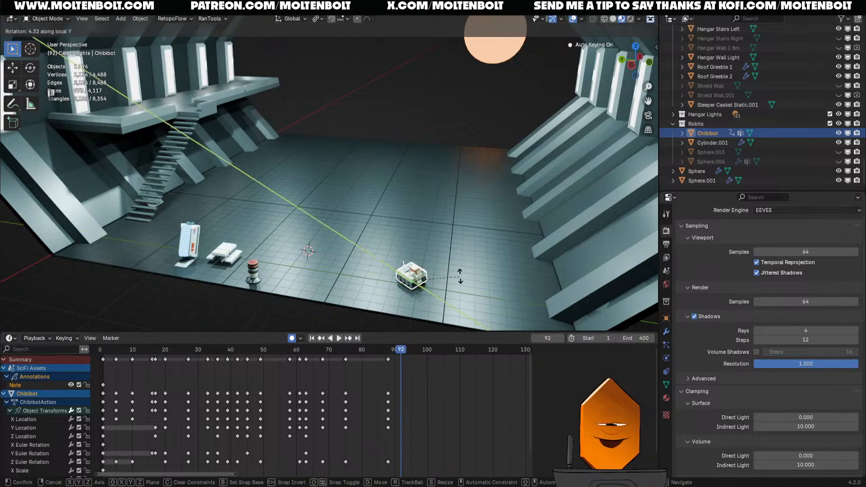
click(476, 266)
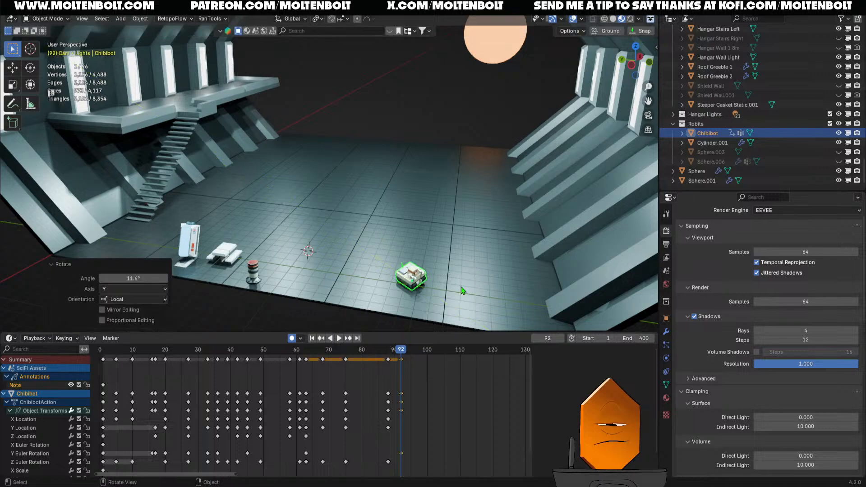
- Tilt the Chibibot about -13.4° around its local Y axis at frame 95
key(space)
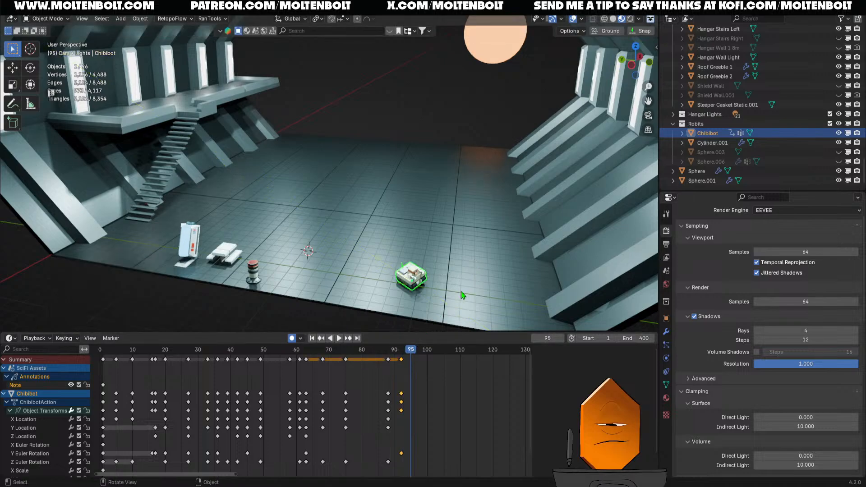
key(r)
key(y)
key(y)
click(462, 309)
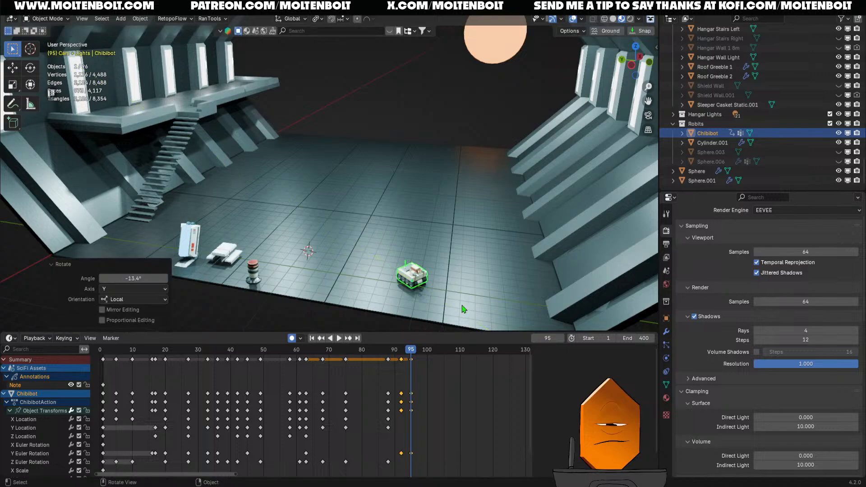
- Save the file and play the Chibibot animation from near the start through the final stop
drag(141, 351, 113, 350)
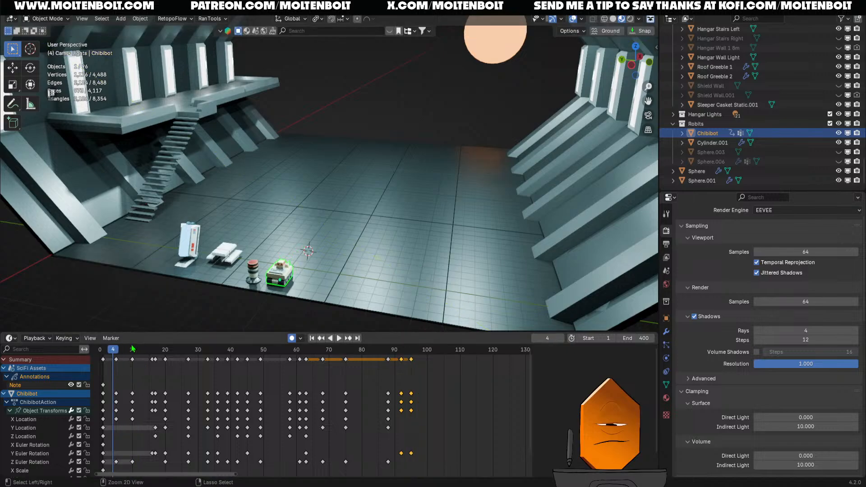
key(ctrl+s)
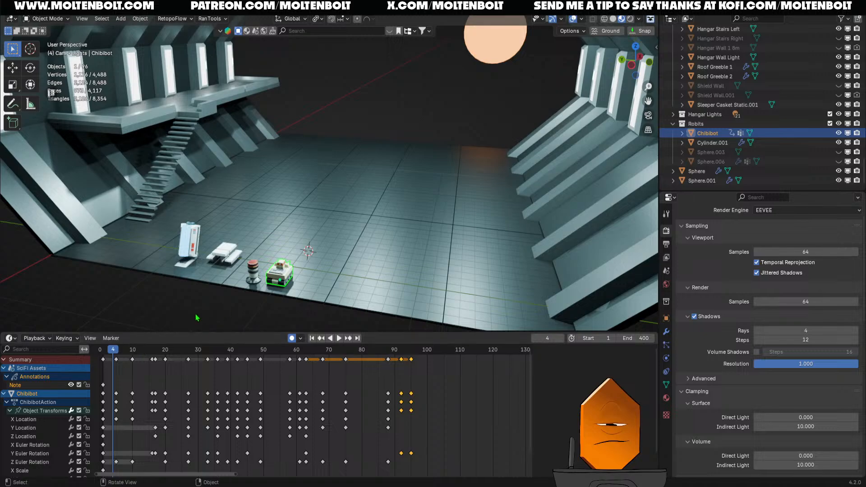
key(space)
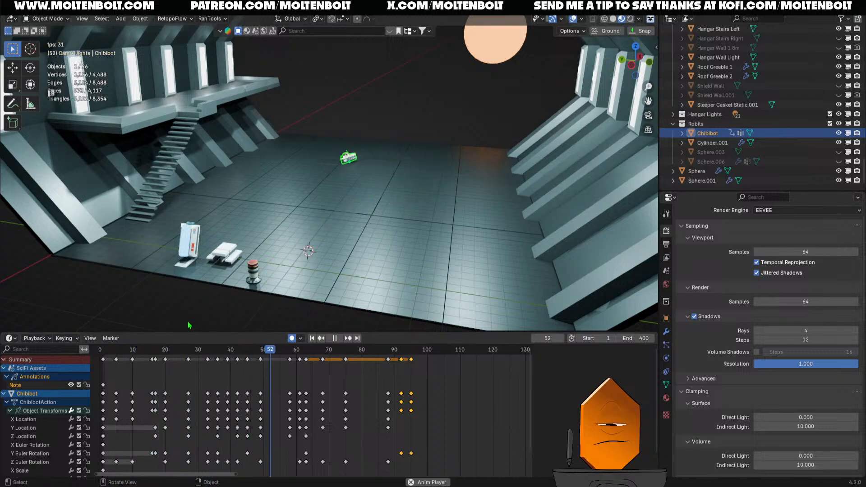
key(space)
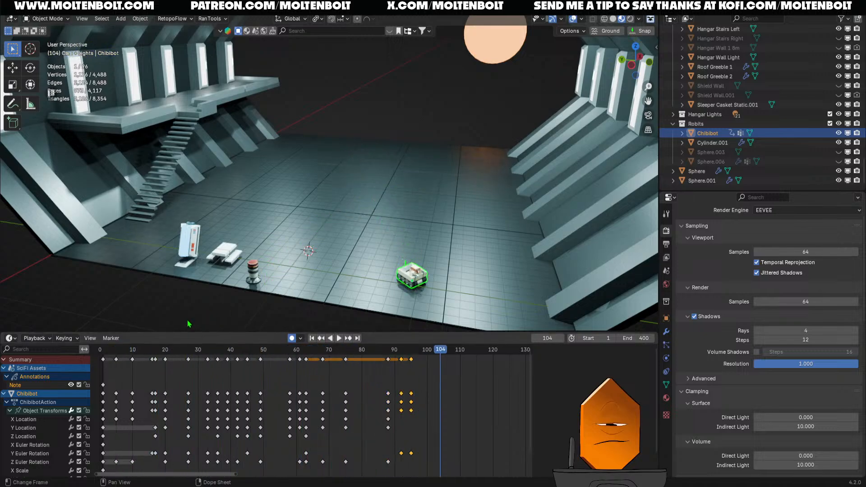
- Rotate the Chibibot about 21.1° around the global Z axis at frame 92 and check the turn
drag(440, 359, 401, 359)
key(r)
key(z)
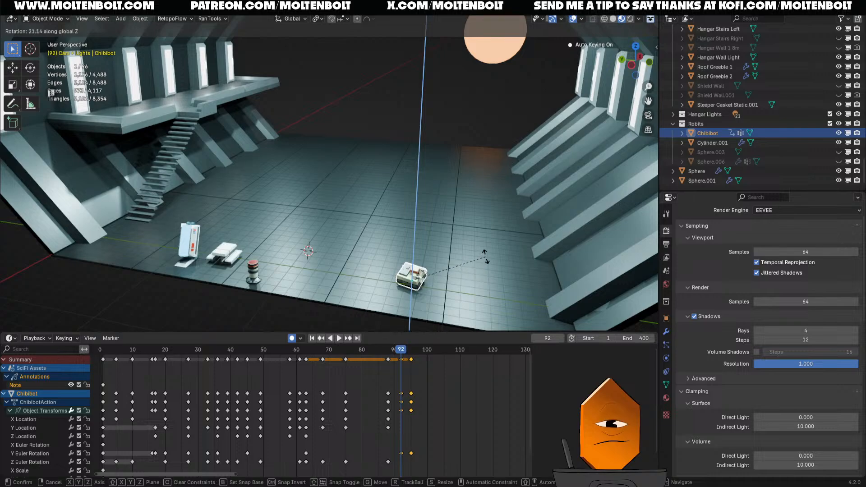
click(485, 256)
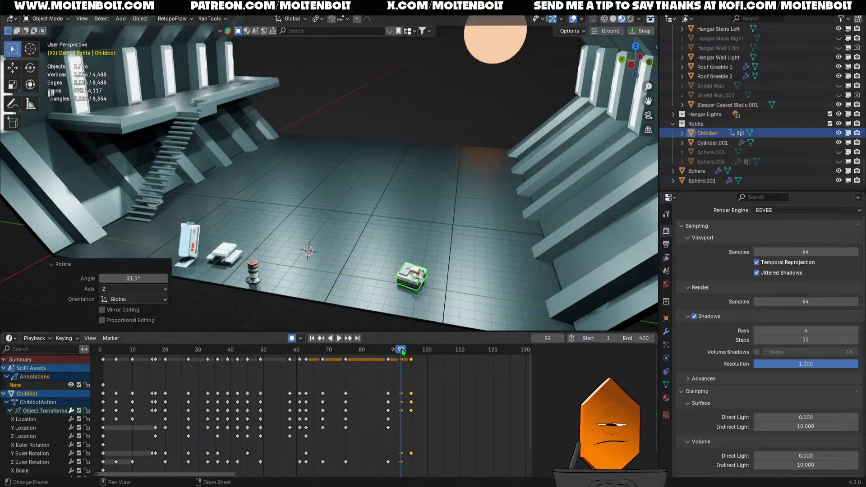
mouse_move(407, 351)
mouse_down()
mouse_move(354, 359)
mouse_move(403, 364)
mouse_up()
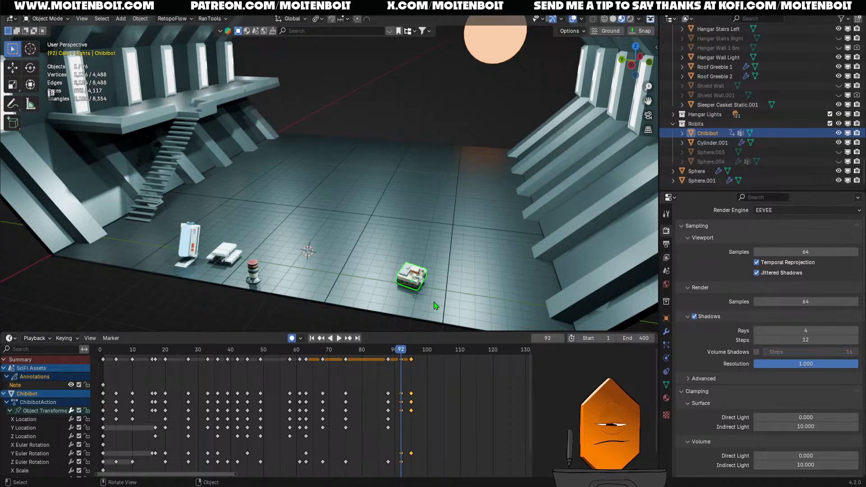
- At frame 92, move the Chibibot about -0.82 m in X and -0.43 m in Y, and rotate it 5.05° around Z
key(g)
key(z)
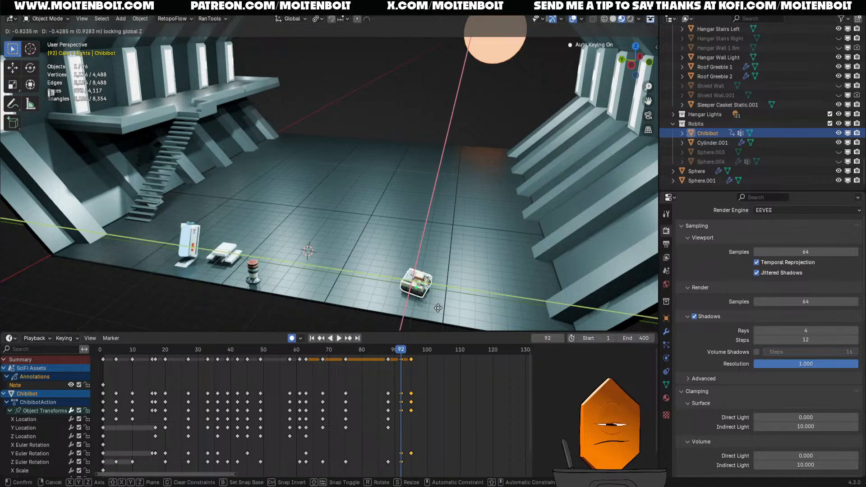
click(438, 308)
key(r)
key(z)
click(444, 310)
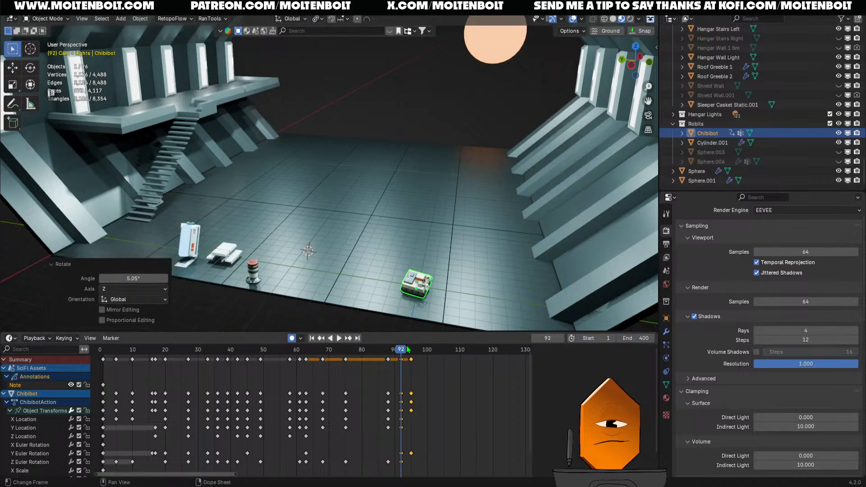
- Select the Chibibot keyframes at frame 95 and shift them eight frames later to frame 103
drag(401, 351, 405, 381)
drag(424, 387, 406, 458)
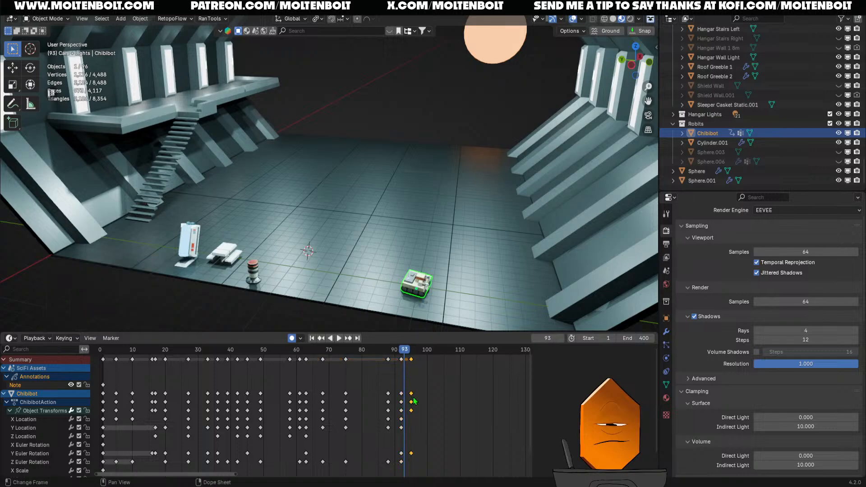
key(g)
click(440, 392)
- At frame 97, move the Chibibot about -0.17 m in X and -0.31 m in Y, and rotate it 14.4° around Z
mouse_move(404, 356)
mouse_down()
mouse_move(390, 355)
mouse_move(417, 358)
mouse_up()
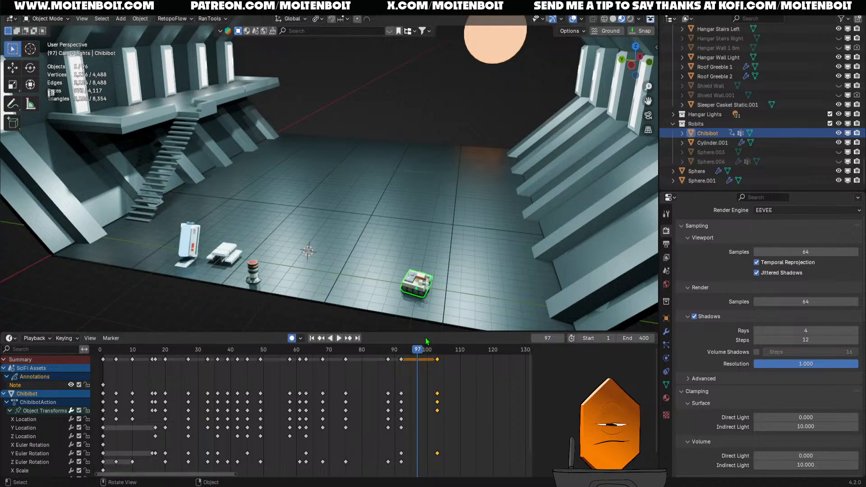
key(g)
key(shift+z)
click(457, 305)
key(r)
key(z)
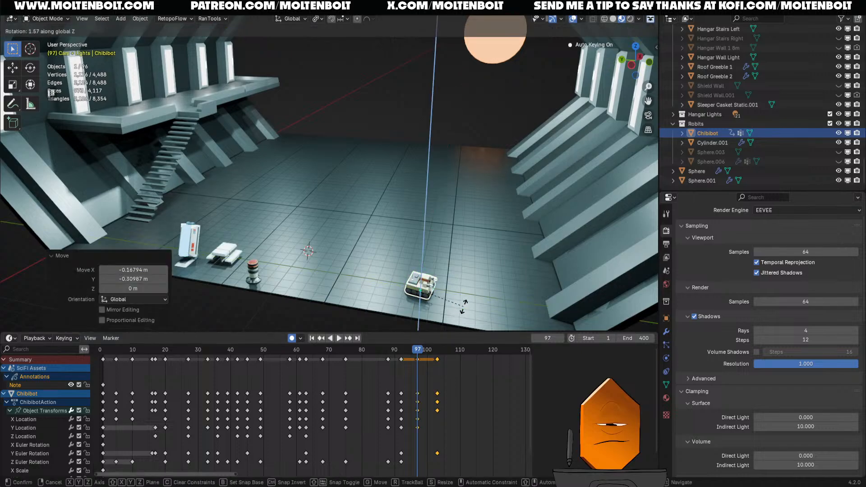
click(495, 300)
- At frame 99, move the Chibibot about -0.5 m in X and -0.4 m in Y, and rotate it 19.3° around Z
click(421, 351)
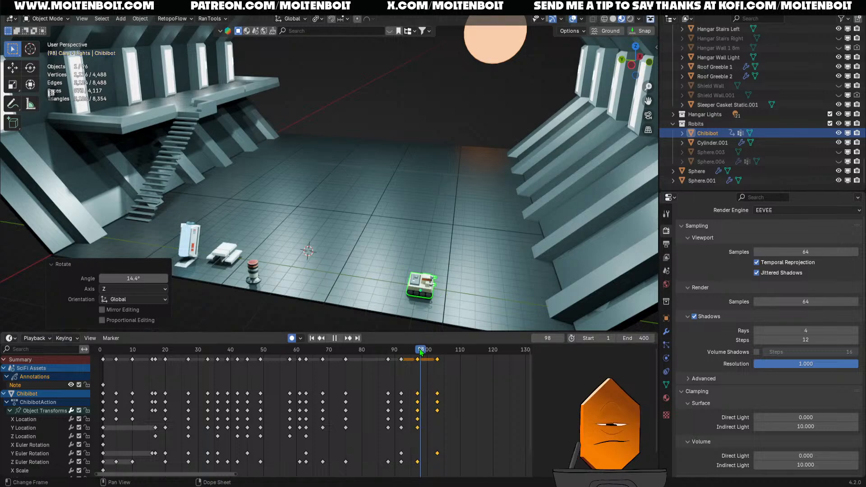
drag(429, 350, 424, 350)
key(g)
key(shift+z)
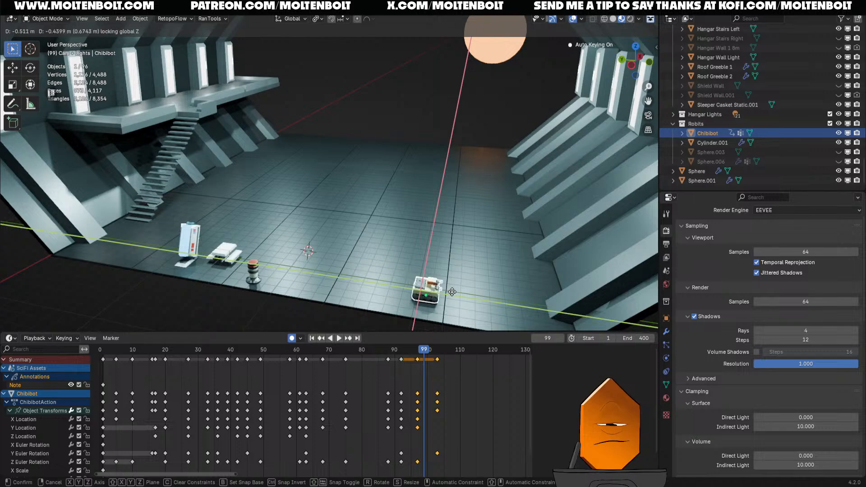
click(467, 290)
key(r)
key(z)
click(478, 269)
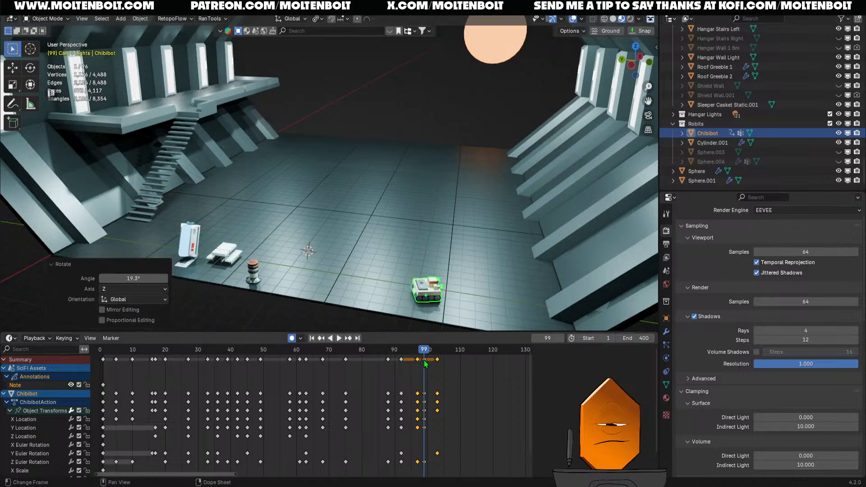
- Return near the start of the timeline, save the file and play back the revised Chibibot animation
drag(425, 350, 108, 365)
key(ctrl+s)
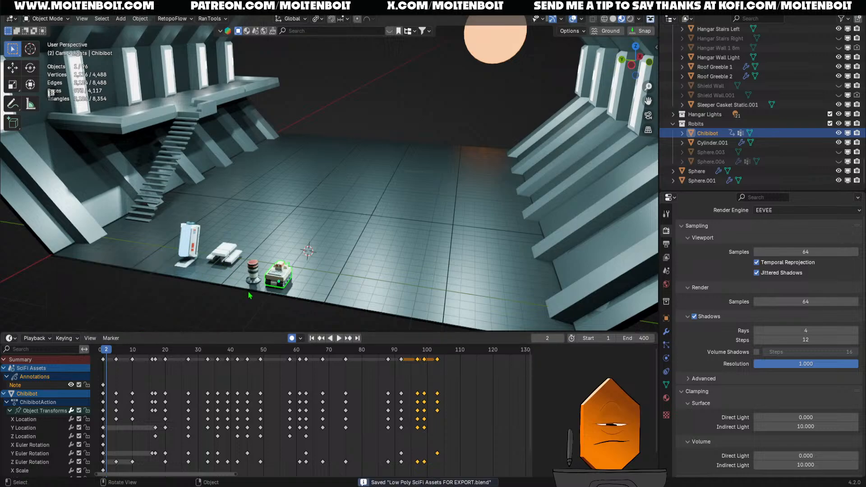
key(space)
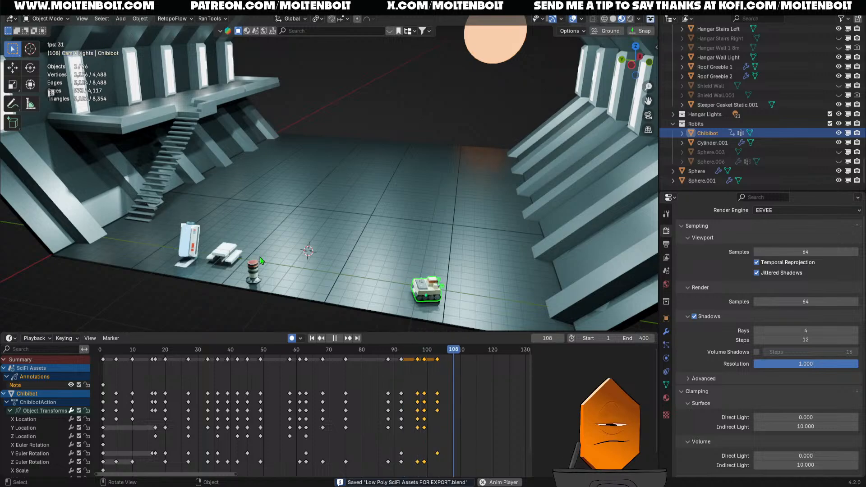
- Stop the playback and set the scene's end frame to 120
key(space)
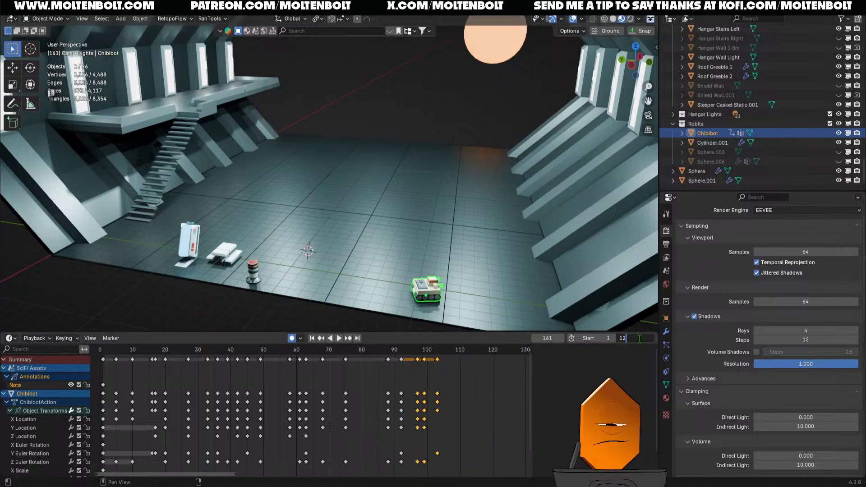
text(0)
key(Return)
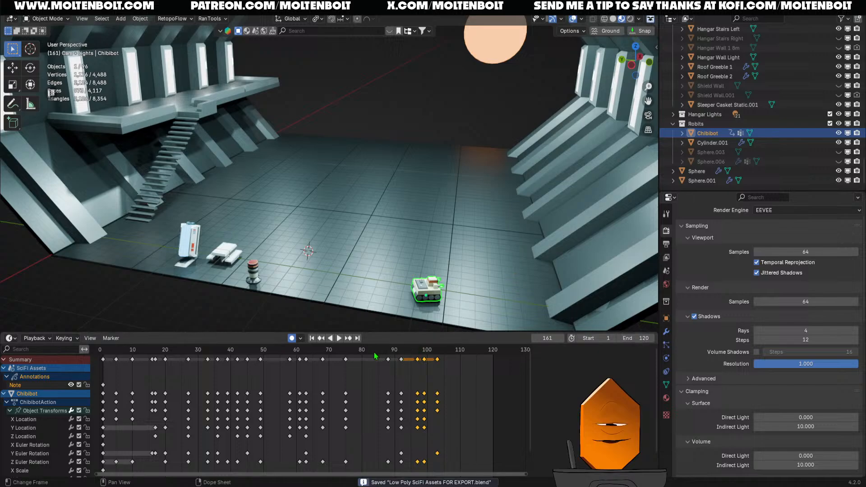
- Shift the Chibibot keyframes from frame 97 onward four frames earlier to start at frame 93, and move the last ones one more frame earlier
drag(373, 356, 420, 370)
key(g)
click(466, 407)
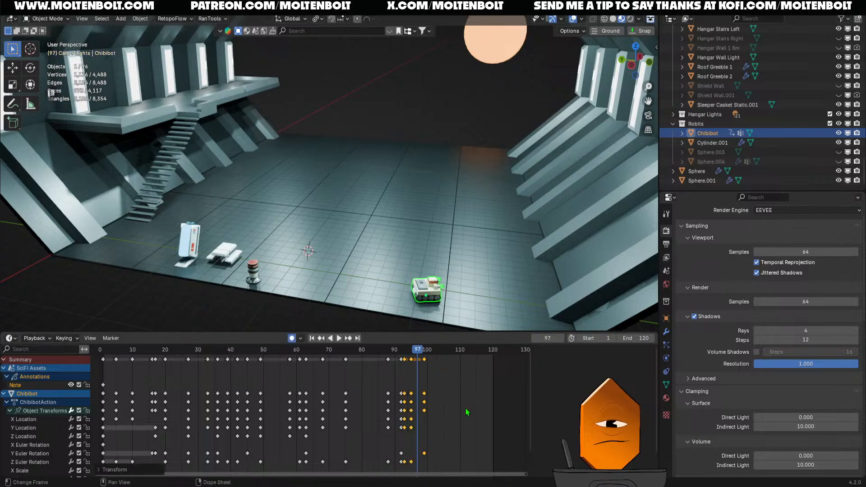
key(g)
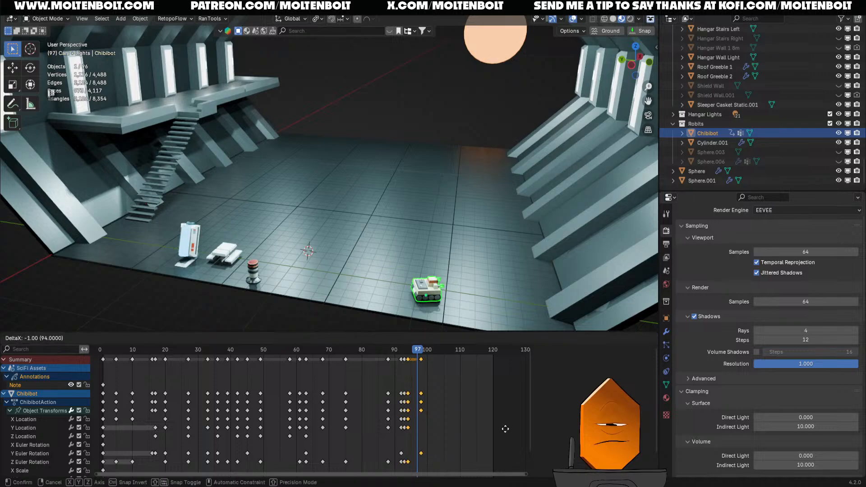
- Shift the selected closing keyframes one frame earlier and compress their spacing around frame 94
click(505, 430)
click(408, 352)
key(s)
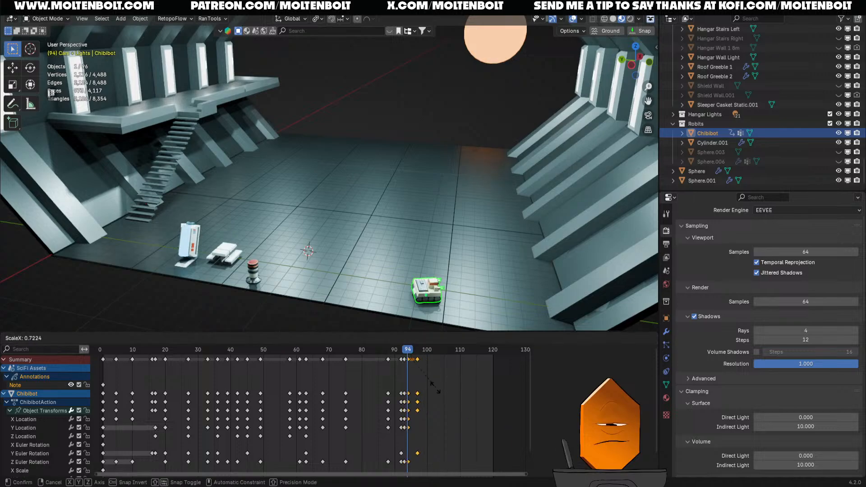
click(427, 384)
- Move the Chibibot's last keyframe to frame 100
drag(404, 347, 412, 375)
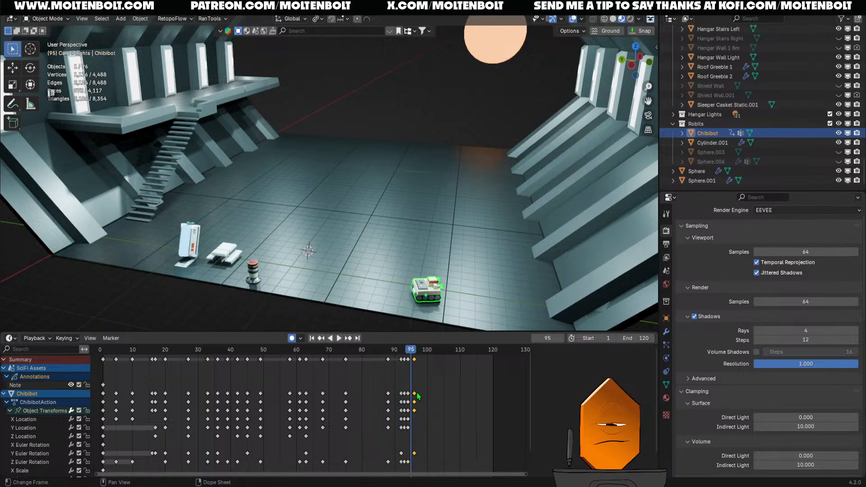
key(g)
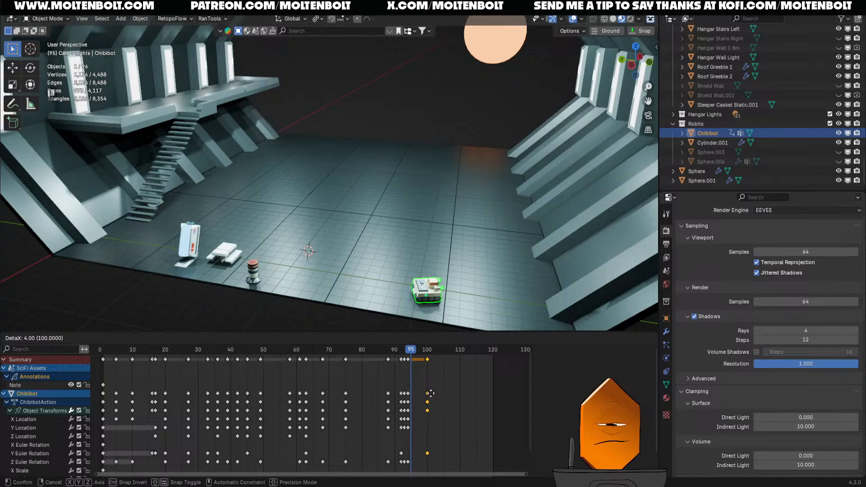
click(431, 393)
- Play back and scrub through the Chibibot animation to review the timing of its final stretch
key(space)
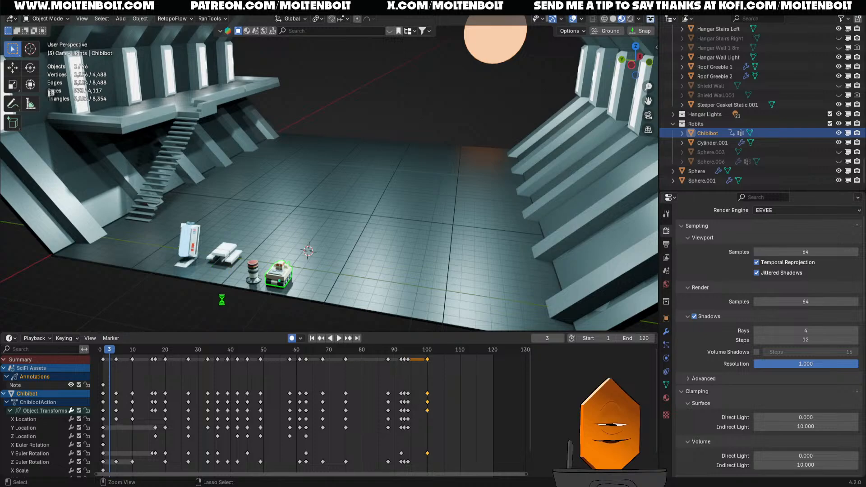
key(space)
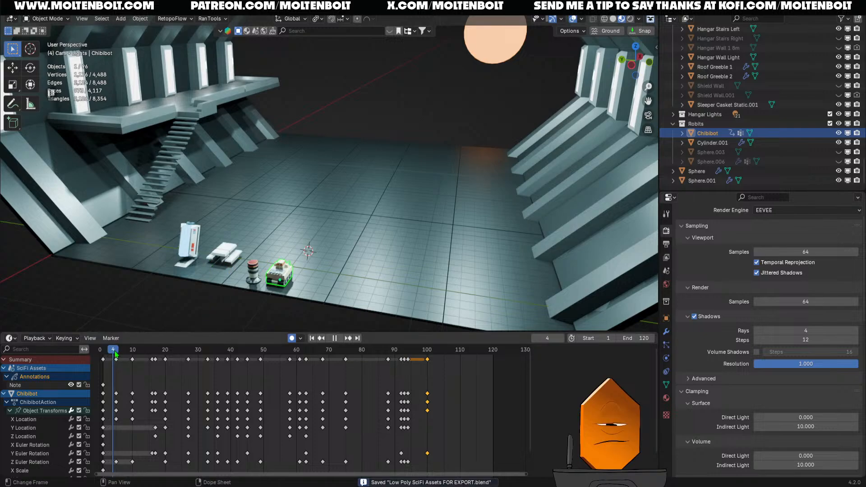
drag(116, 355, 347, 377)
key(space)
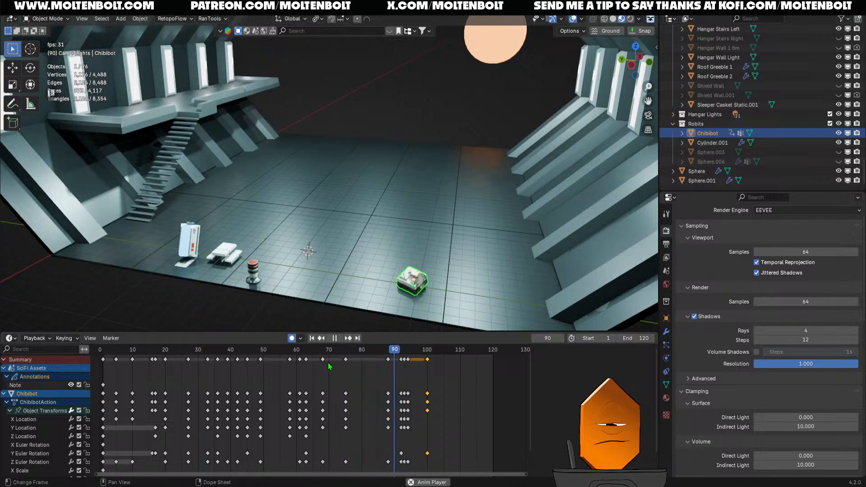
key(space)
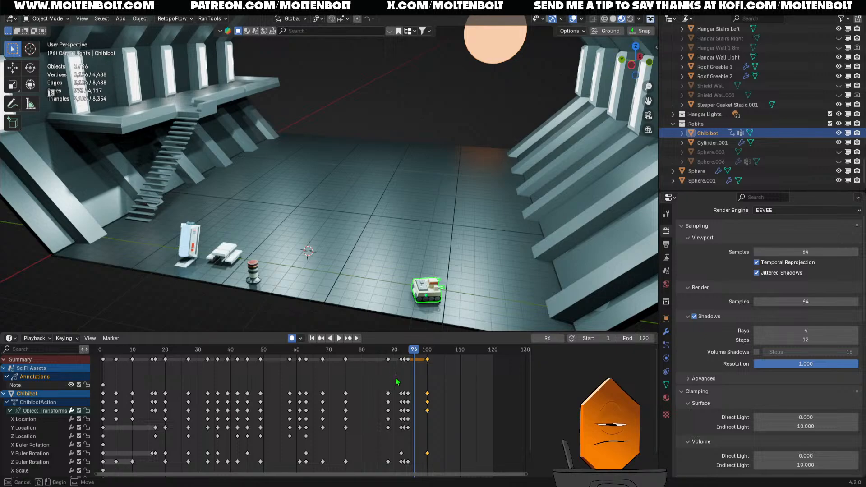
- Move the closing group of keyframes earlier so that the last one sits at frame 96, and check the playback
drag(396, 374, 449, 479)
key(g)
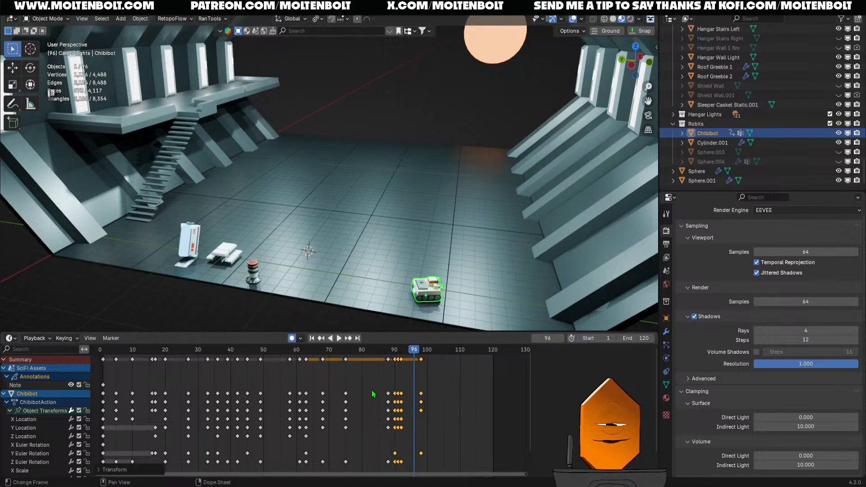
click(453, 479)
click(339, 338)
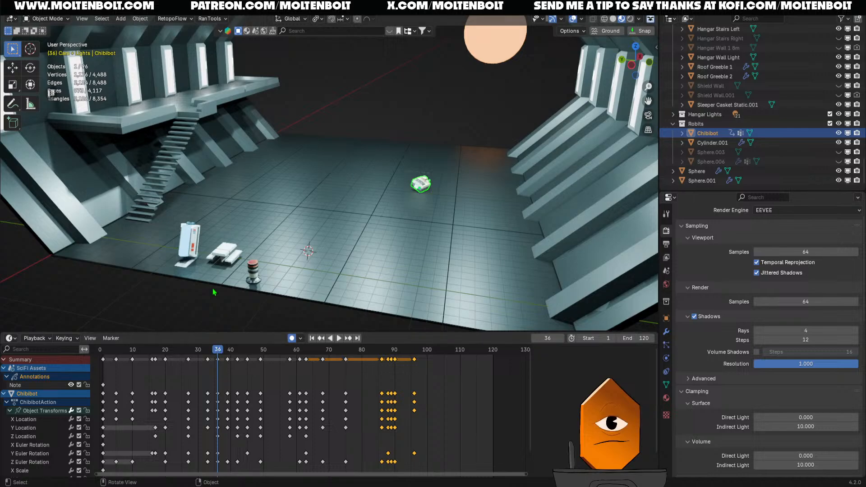
key(space)
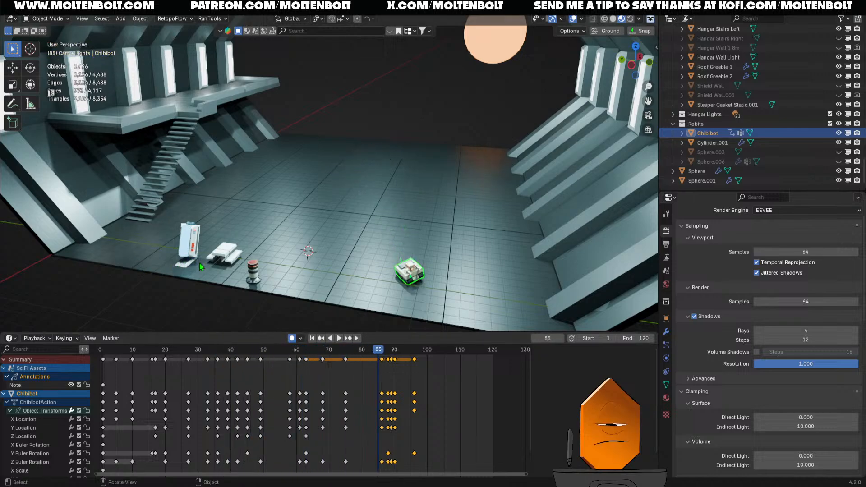
- Stretch all keyframes after frame 58 around that frame so that the last one lands on frame 109
drag(382, 351, 291, 365)
key(bracketright)
key(s)
key(Return)
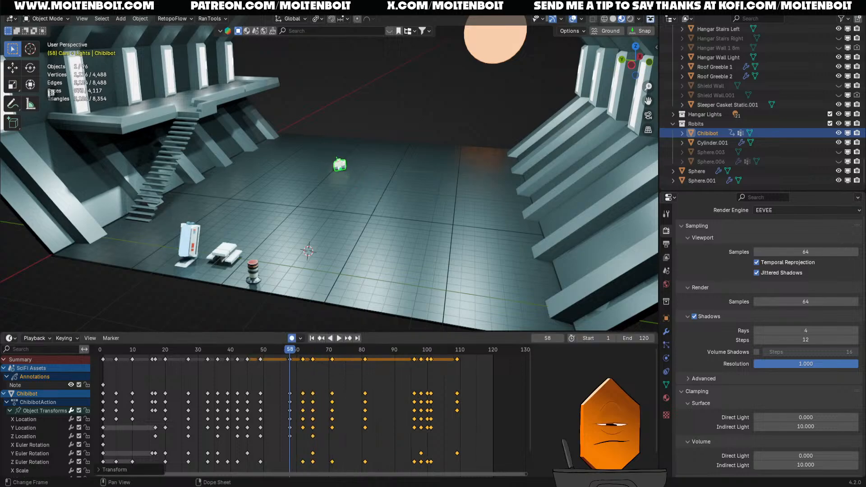
key(space)
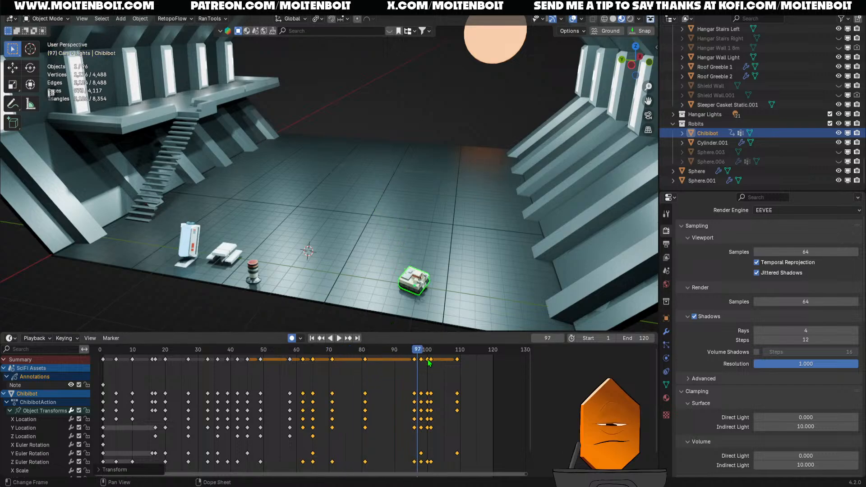
- Move the keyframes from frame 96 onward 11 frames earlier, placing the last one at frame 98
drag(397, 387, 489, 478)
key(g)
click(449, 432)
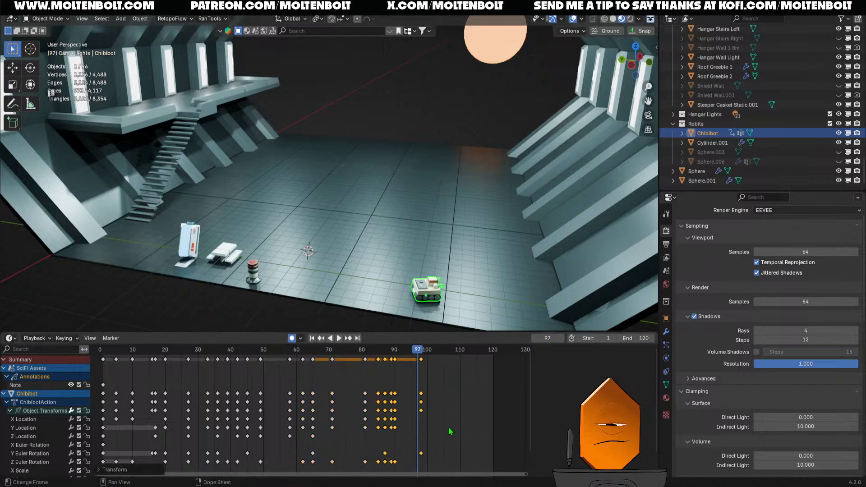
- Stretch the selected closing keyframes around frame 85 so that the last one lands on frame 105
drag(375, 351, 260, 340)
key(s)
click(498, 398)
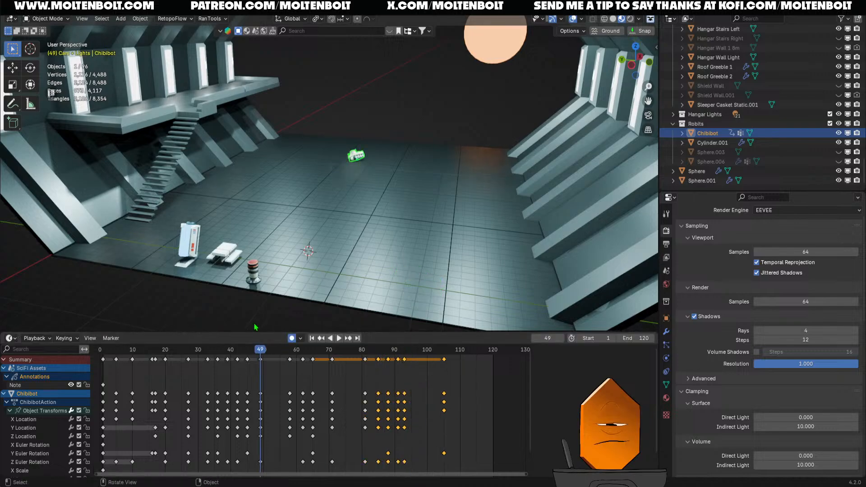
key(space)
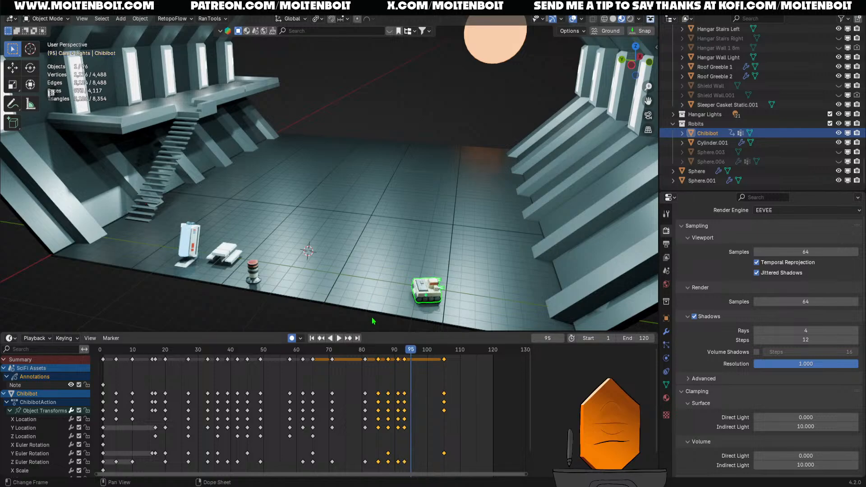
- Move the Chibibot keyframe at frame 71 to frame 74 and play back the result
drag(411, 353, 482, 480)
drag(328, 384, 352, 477)
drag(333, 395, 344, 396)
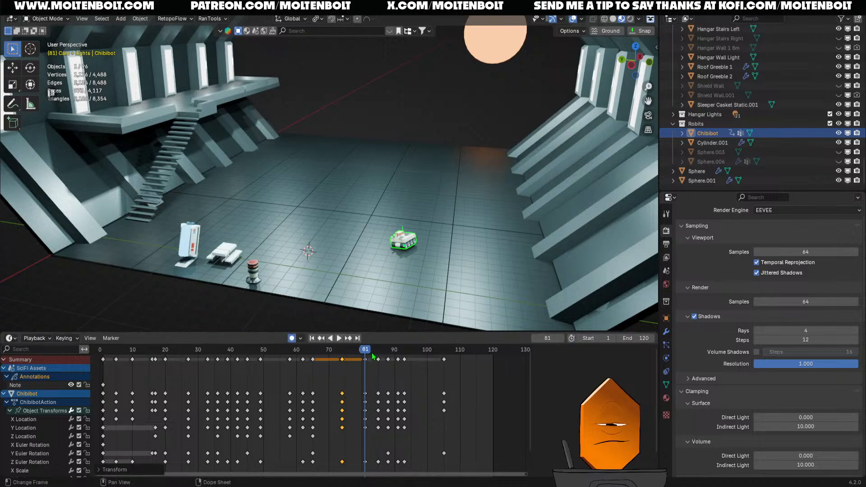
drag(371, 353, 270, 353)
key(space)
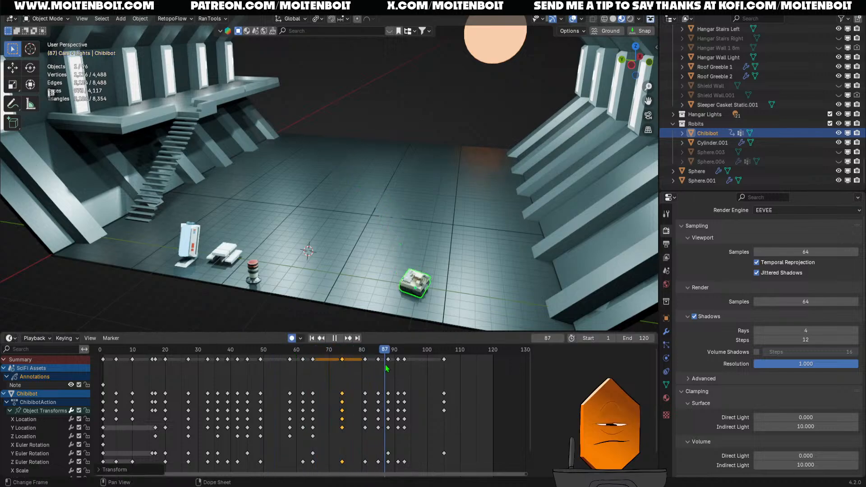
- Adjust the Chibibot's heading at frame 93, save the file, and replay from frame 1
drag(419, 372, 300, 362)
key(r)
click(479, 274)
key(ctrl+s)
click(104, 350)
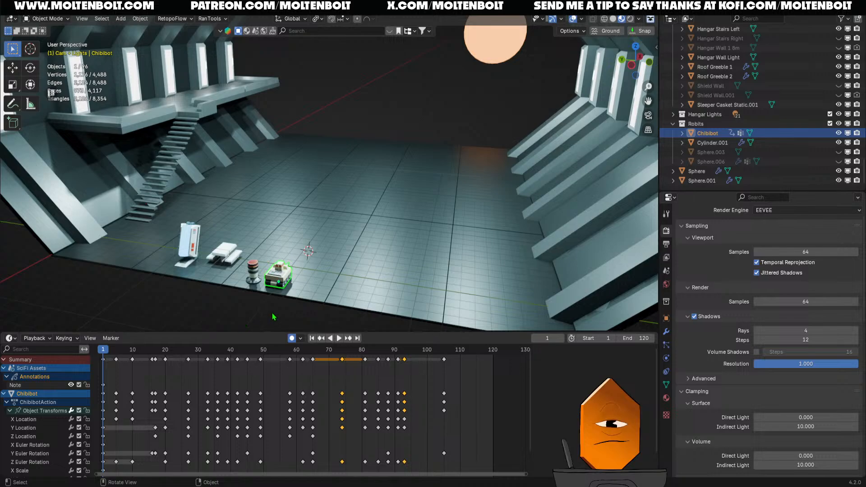
key(space)
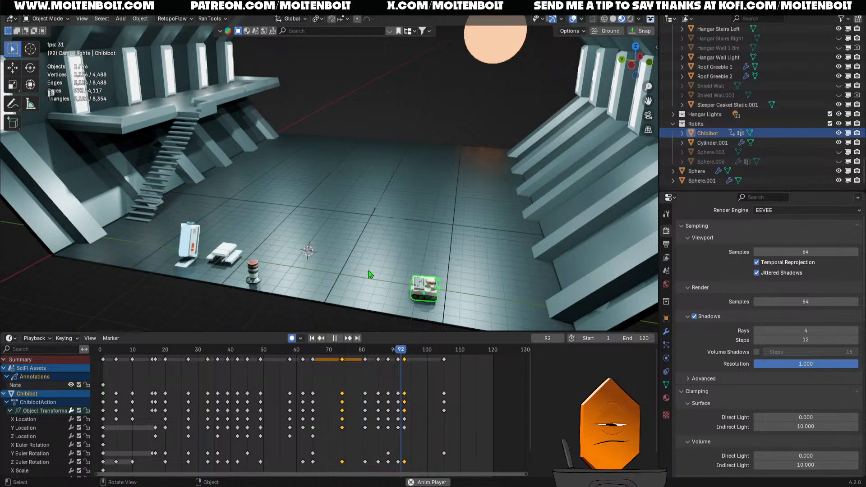
- Key a tilt of the Chibibot around its local Y axis at frame 97
drag(468, 353, 418, 373)
key(r)
key(y)
key(y)
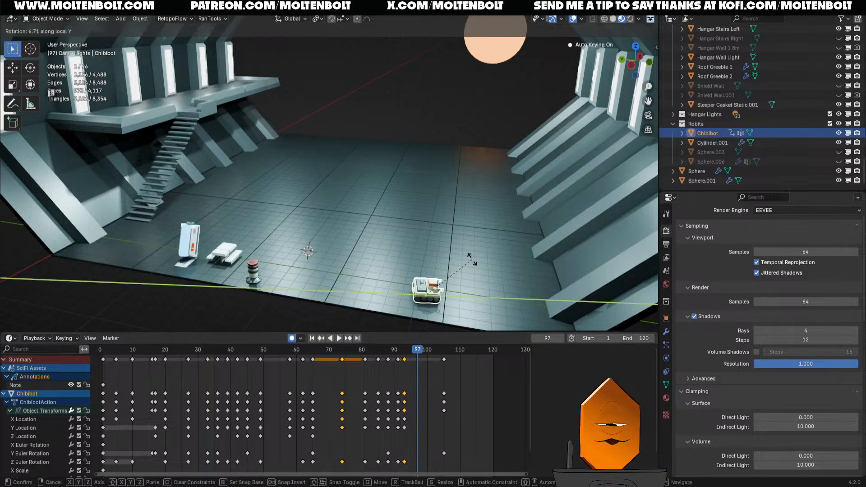
key(Return)
- Key a counter-tilt of the Chibibot at frame 107, rotated -2.71° around its local Y axis
drag(429, 354, 453, 360)
key(r)
key(y)
key(y)
click(505, 283)
key(r)
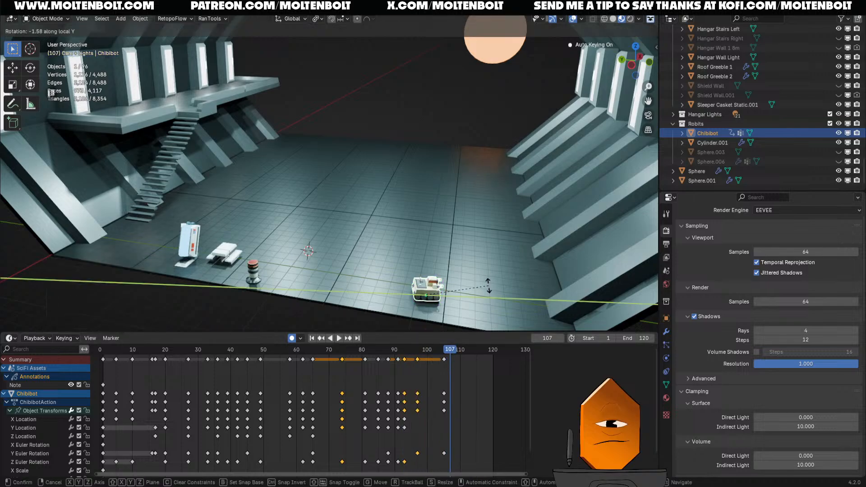
click(493, 289)
- Key a 5.89° rotation of the Chibibot around its local Y axis at frame 110
drag(459, 351, 460, 352)
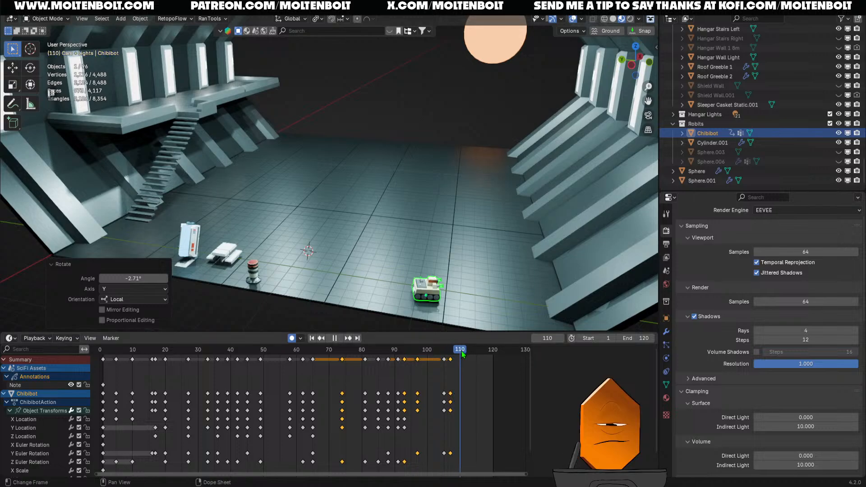
key(r)
click(551, 261)
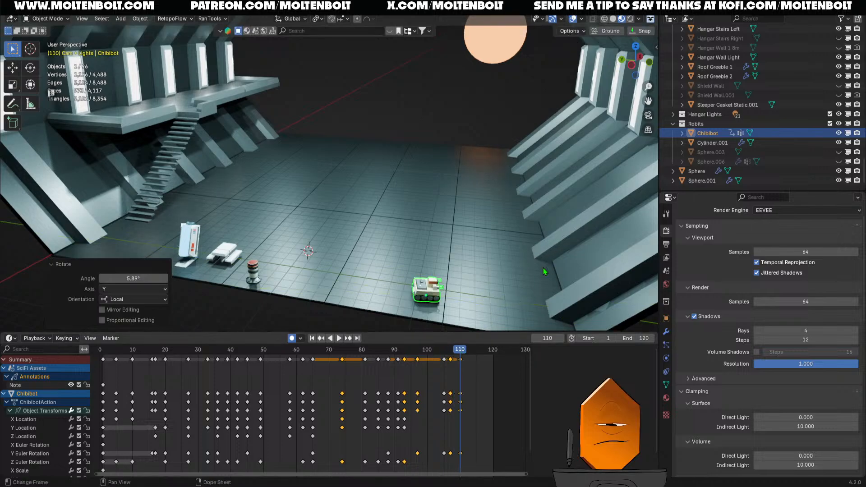
- Play back the animation to review the Chibibot's rocking at the end
key(space)
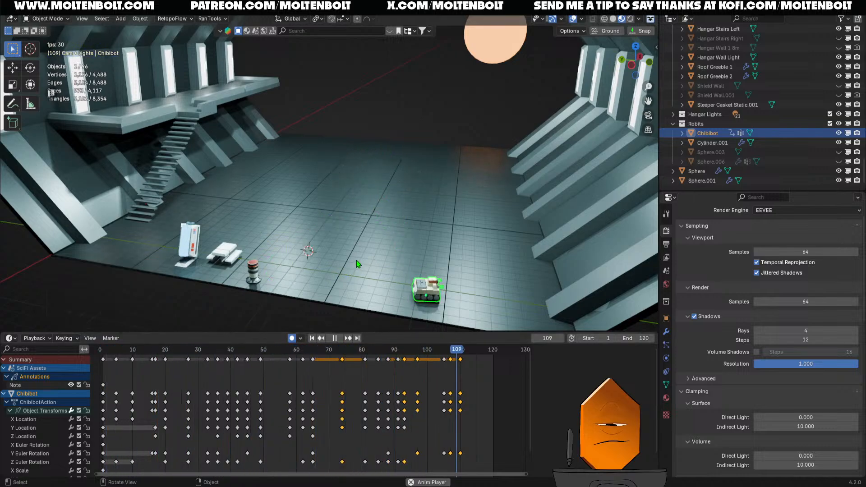
key(space)
key(space)
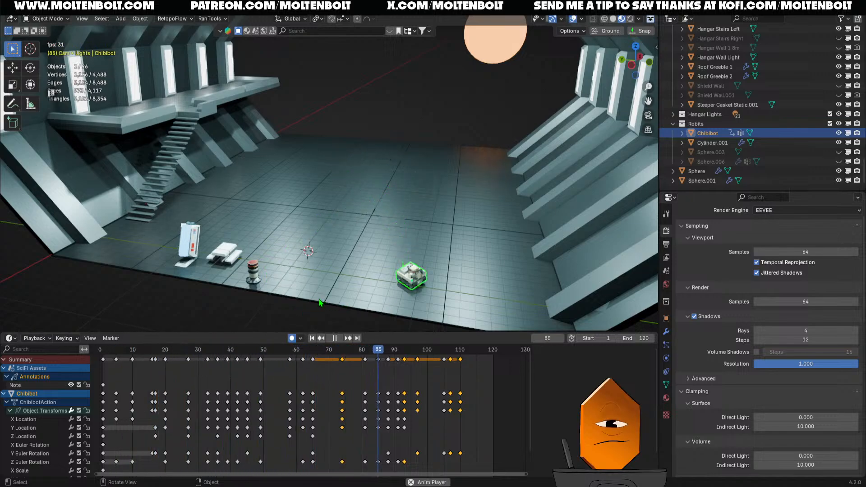
key(space)
- At frame 97, move the Chibibot -0.035233 m in X and -0.21416 m in Y, and rotate it about 6.2° around global Z
drag(405, 355, 419, 406)
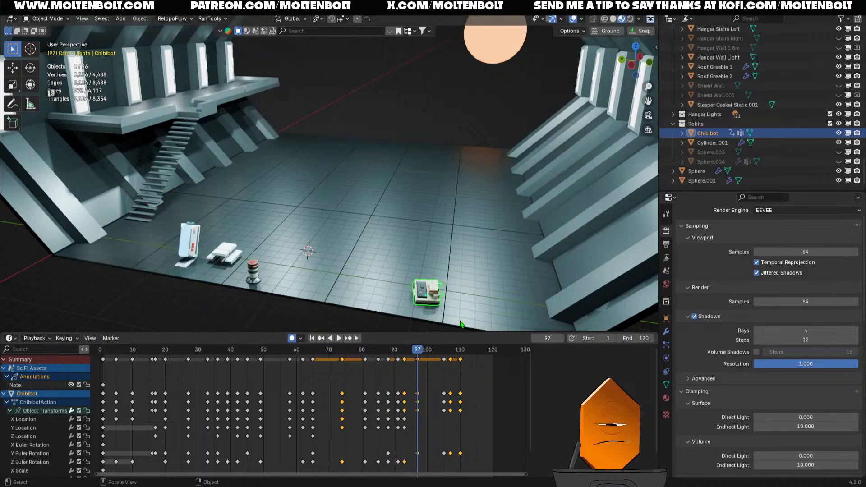
key(g)
key(z)
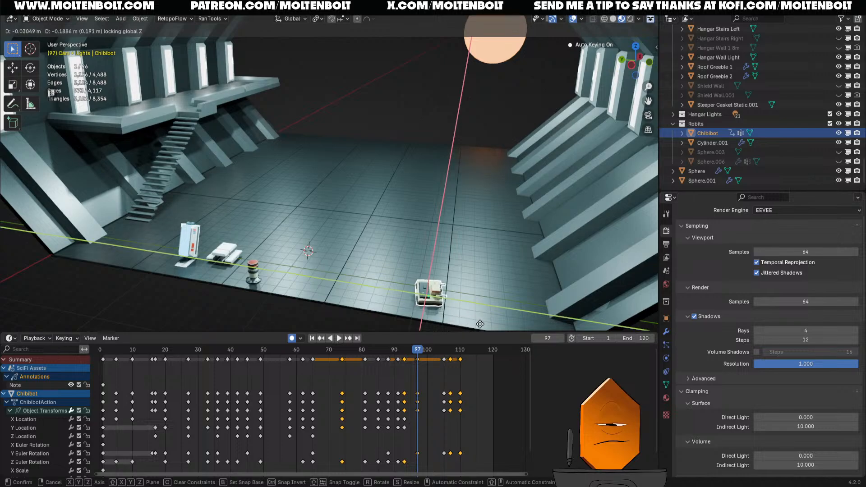
click(486, 325)
key(r)
key(z)
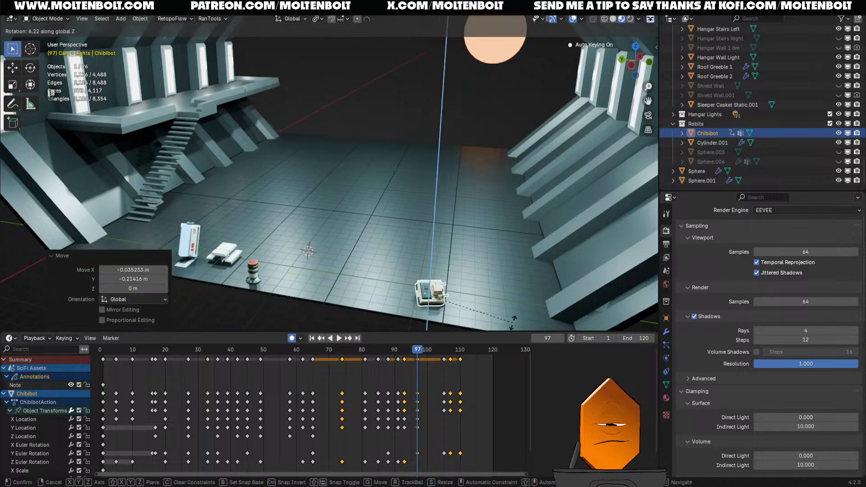
click(513, 322)
- At frame 97, move the Chibibot a further 0.01325 m in X and -0.24971 m in Y, and readjust its global Z rotation
mouse_move(421, 348)
mouse_down()
mouse_move(413, 361)
mouse_move(375, 362)
mouse_move(445, 370)
mouse_move(419, 363)
mouse_up()
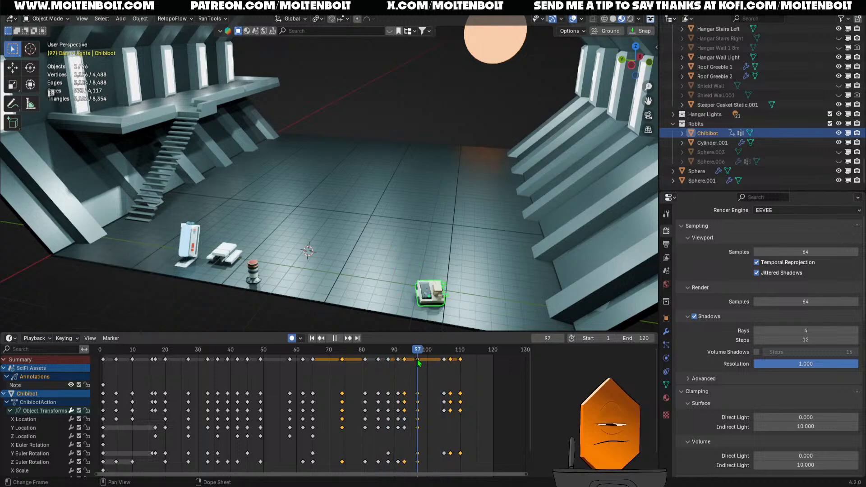
key(g)
key(shift+z)
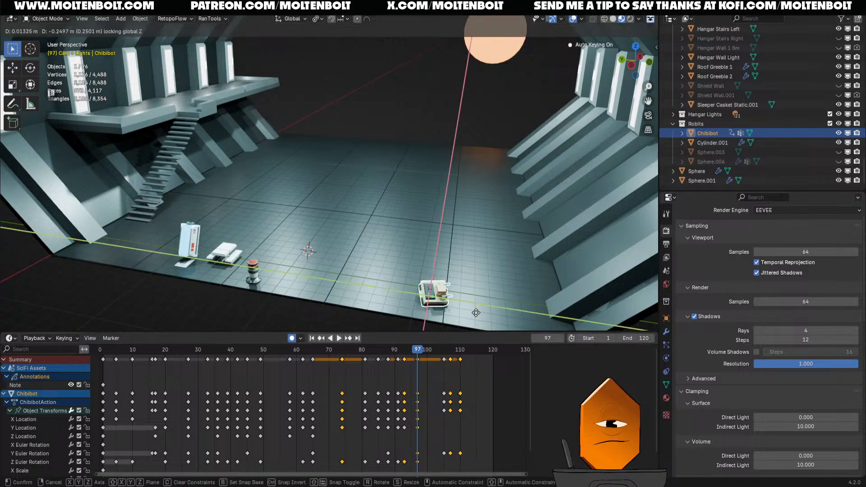
click(476, 313)
key(z)
right_click(484, 315)
key(r)
key(z)
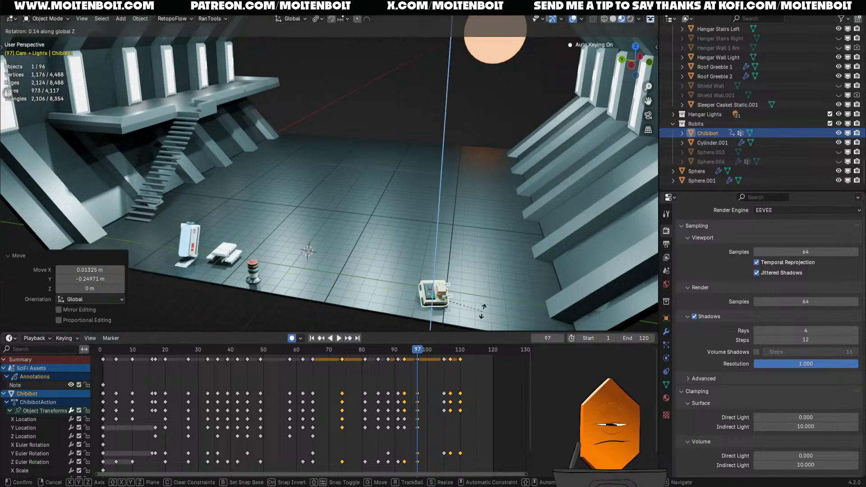
click(483, 257)
drag(422, 345, 447, 346)
key(g)
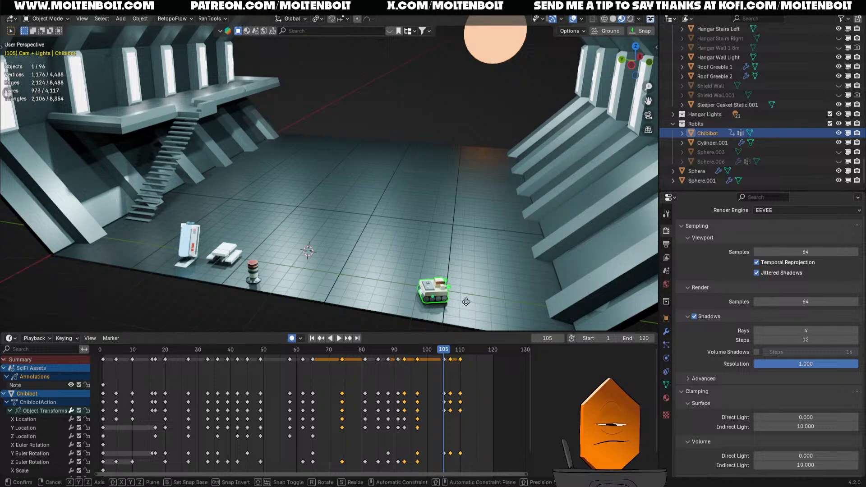
click(466, 302)
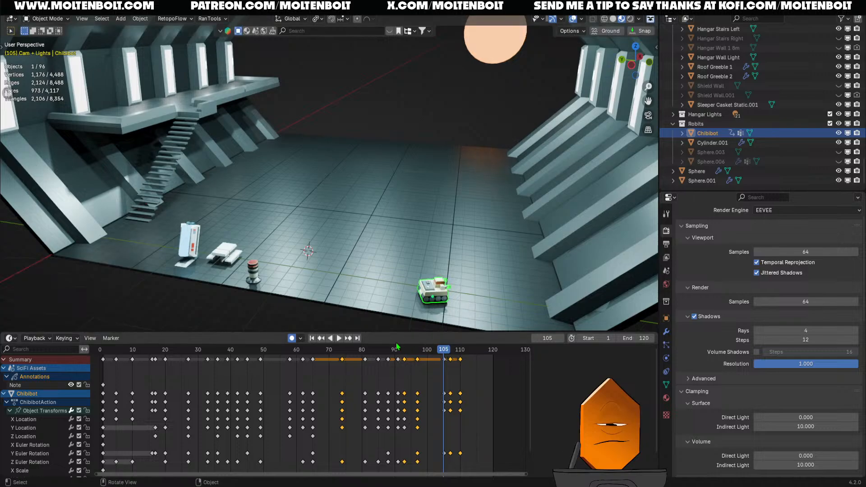
- At frame 97, slide the Chibibot along the floor about -0.18 m in X and -0.25 m in Y, and scrub to frame 112
drag(397, 347, 419, 354)
key(g)
key(shift+z)
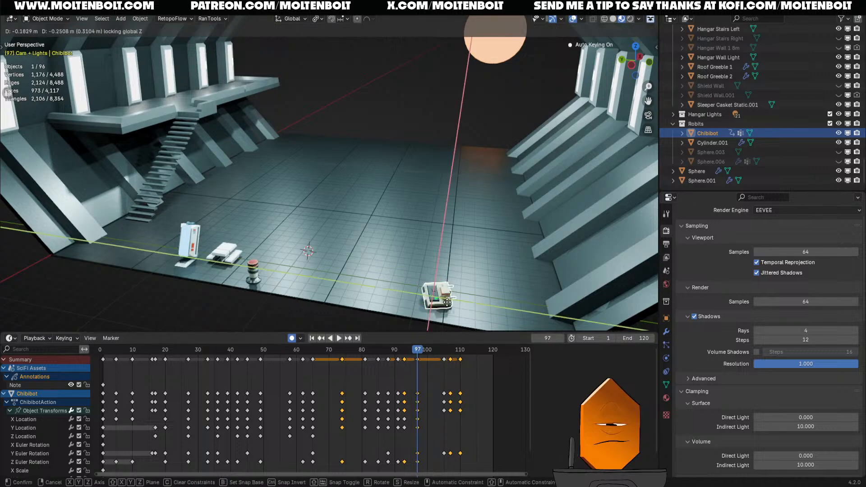
click(452, 308)
drag(419, 353, 468, 367)
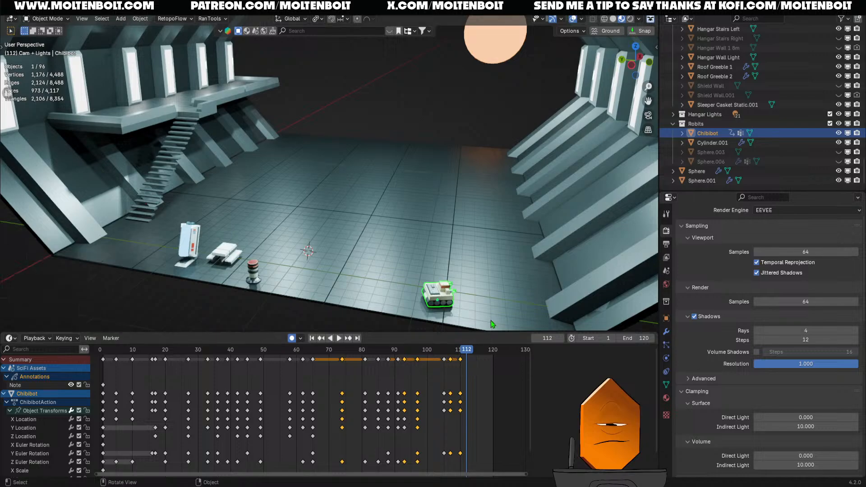
- Play back the animation from the start to review the Chibibot's full drive and sliding stop
key(space)
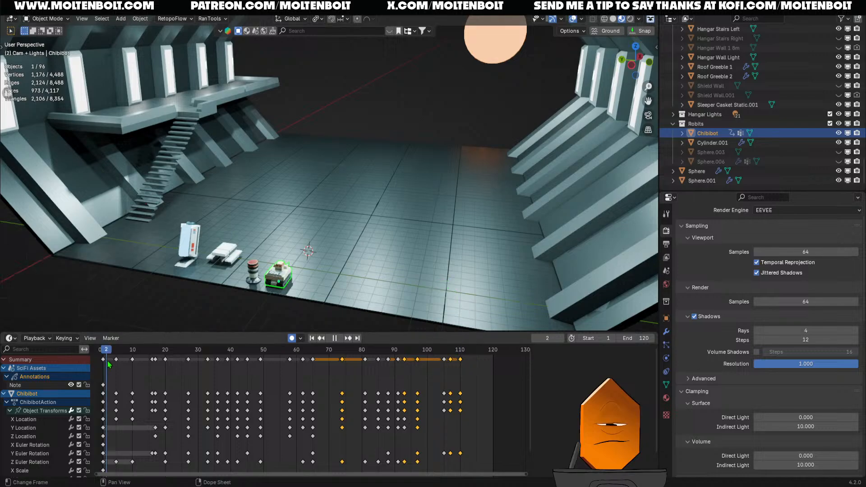
key(space)
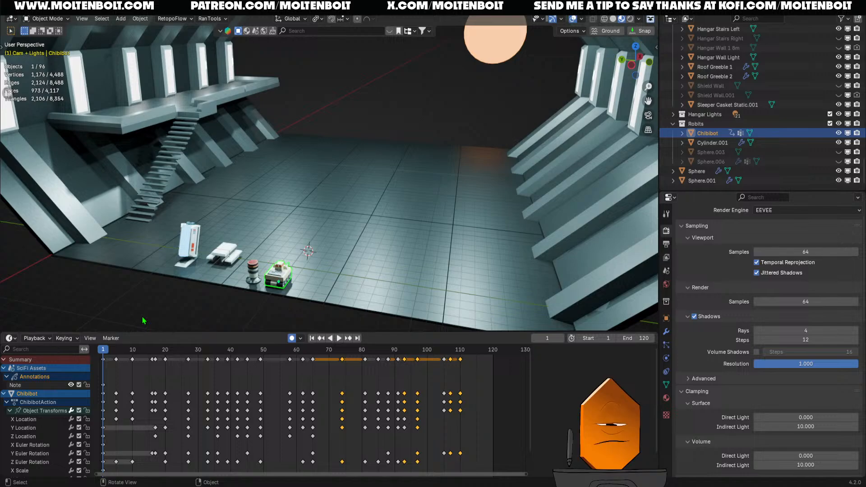
click(222, 310)
click(288, 271)
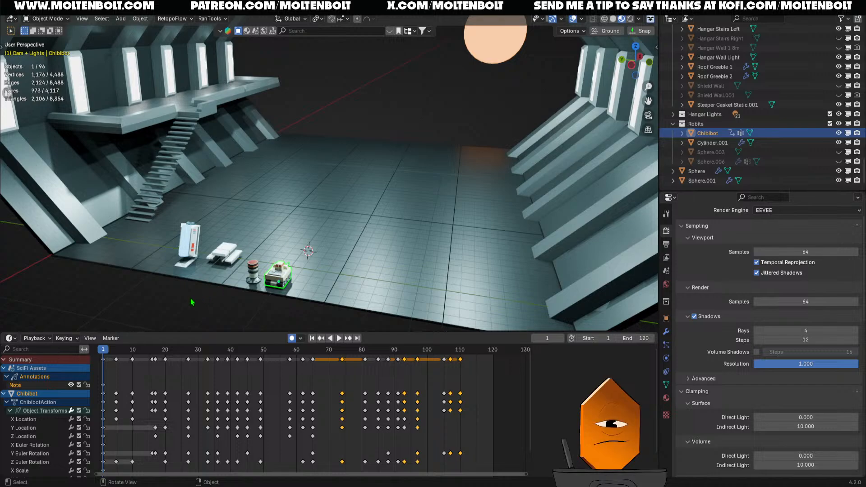
key(space)
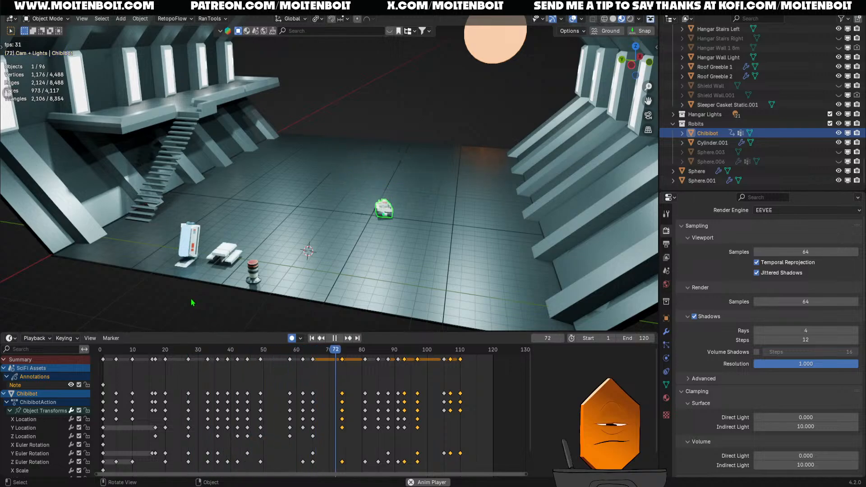
key(space)
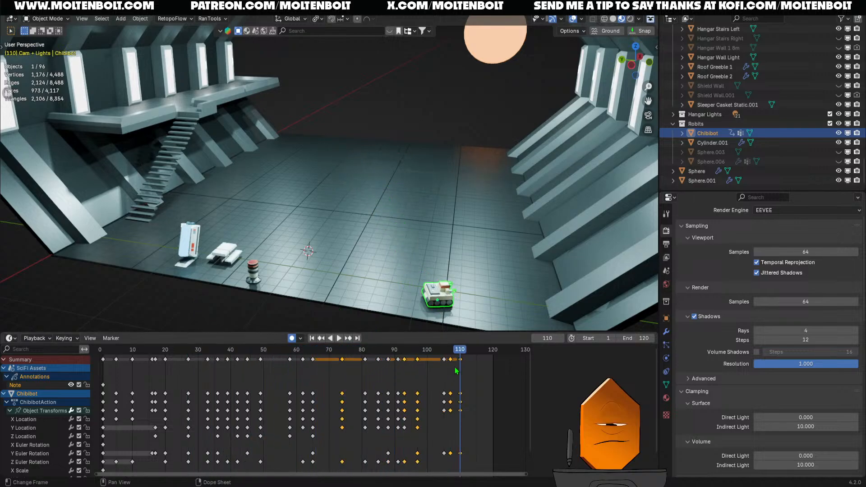
- Replay the second half of the animation from about frames 73 and 50 to check the Chibibot's slide into its final position
drag(456, 352, 338, 359)
key(space)
key(space)
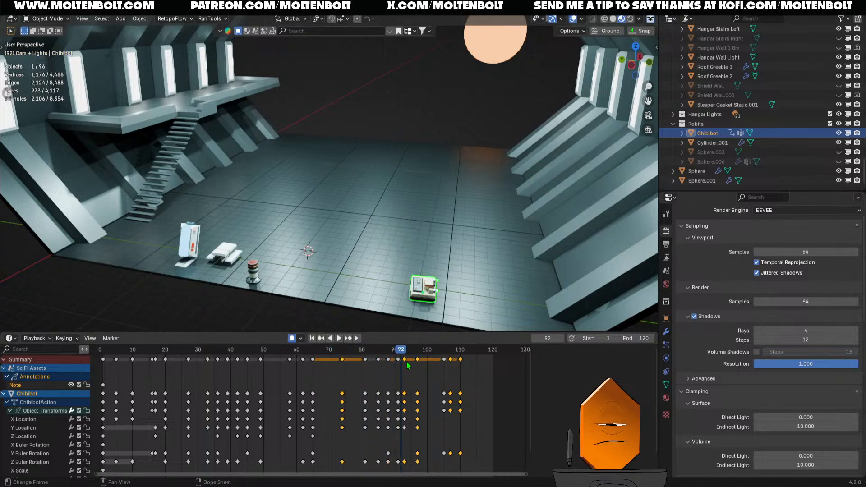
drag(401, 353, 265, 356)
key(space)
key(space)
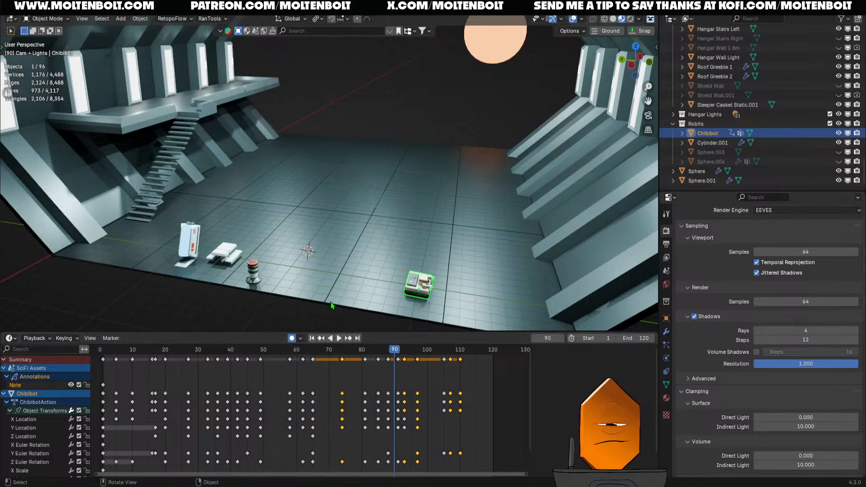
- At frame 85, slide the Chibibot along the floor with its height locked
drag(396, 356, 378, 350)
key(g)
key(shift+z)
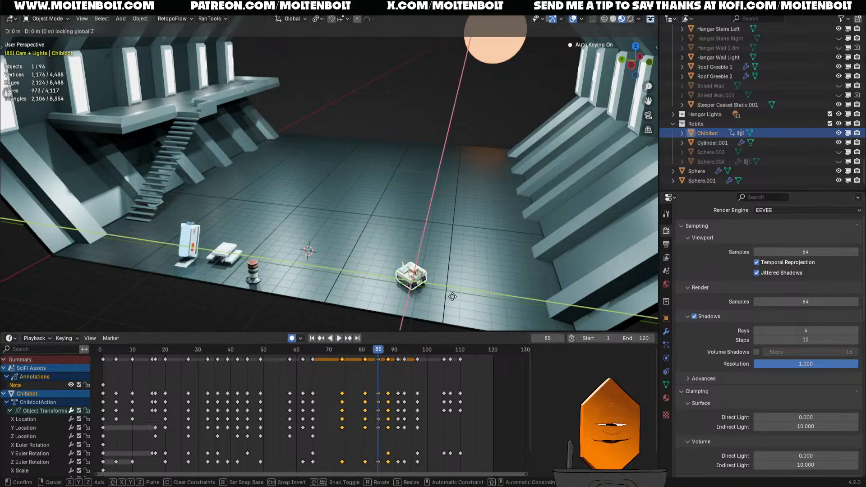
click(449, 291)
- Shift the Chibibot's keyframes at frame 97 to frame 100
drag(379, 354, 430, 425)
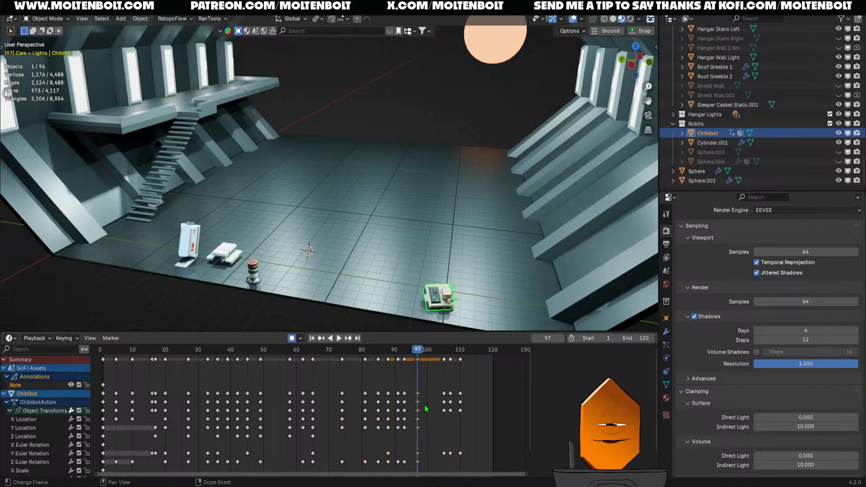
key(g)
click(433, 406)
- Play back the animation from the start and from about frame 76 to review the retimed sliding stop
drag(343, 352, 238, 377)
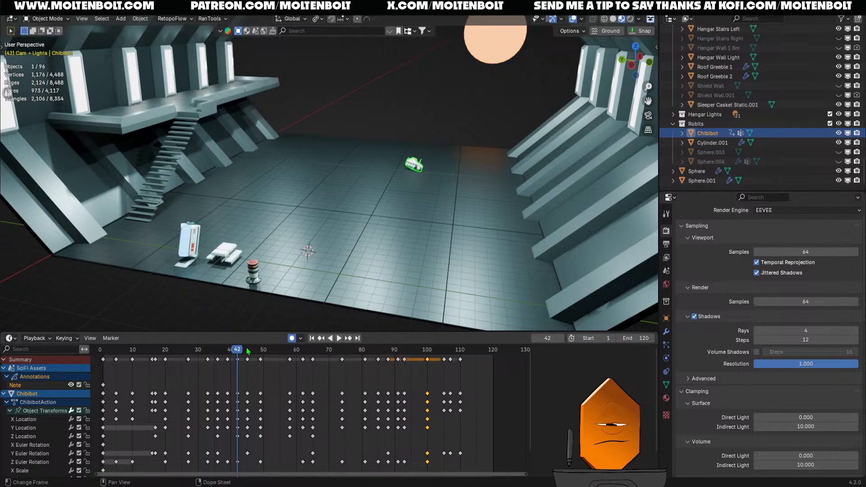
click(107, 355)
key(space)
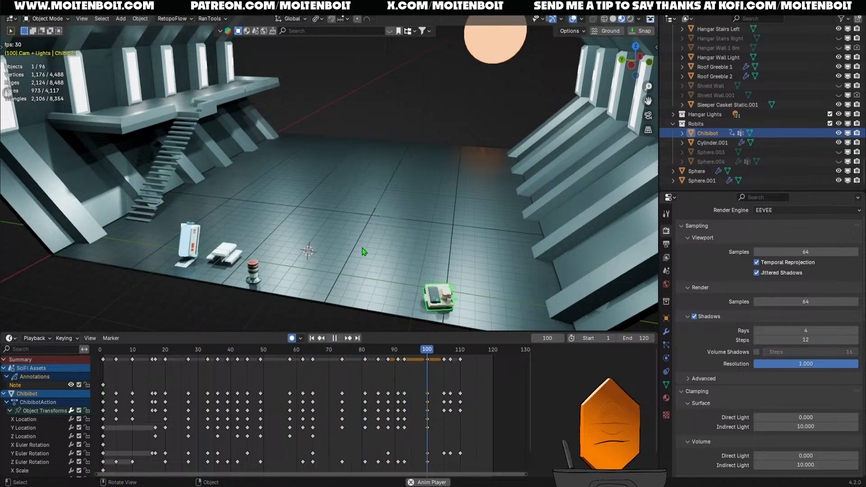
key(space)
click(350, 353)
key(space)
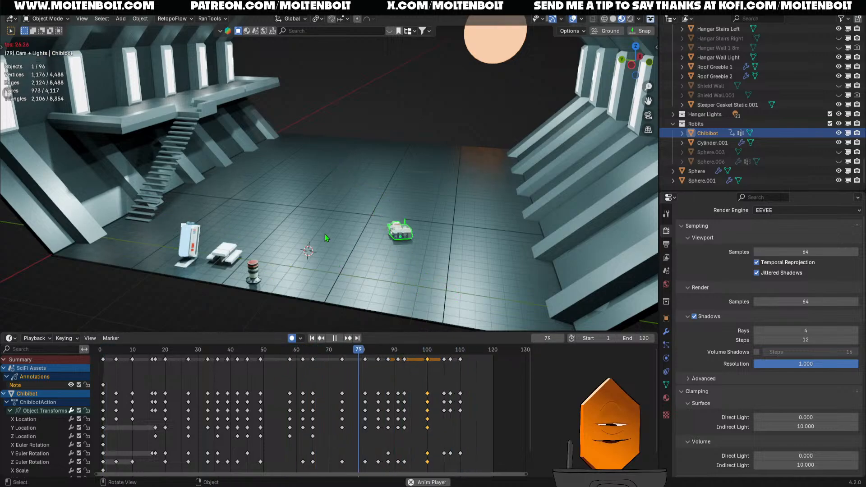
key(Escape)
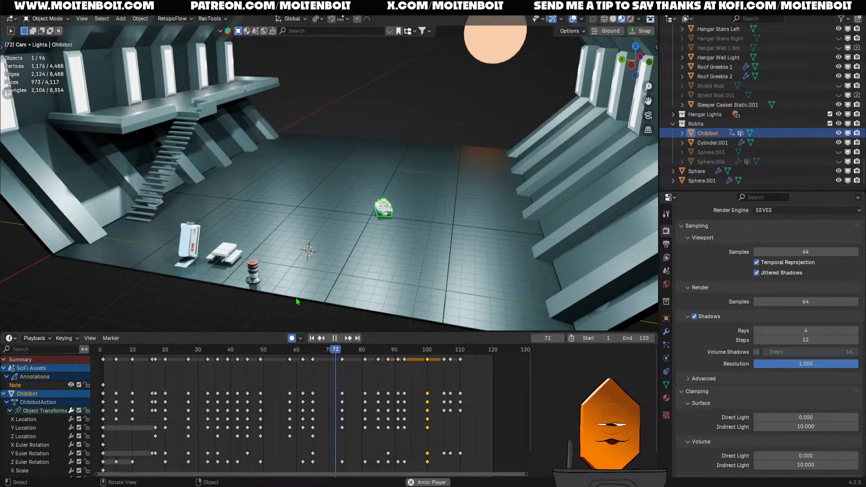
key(space)
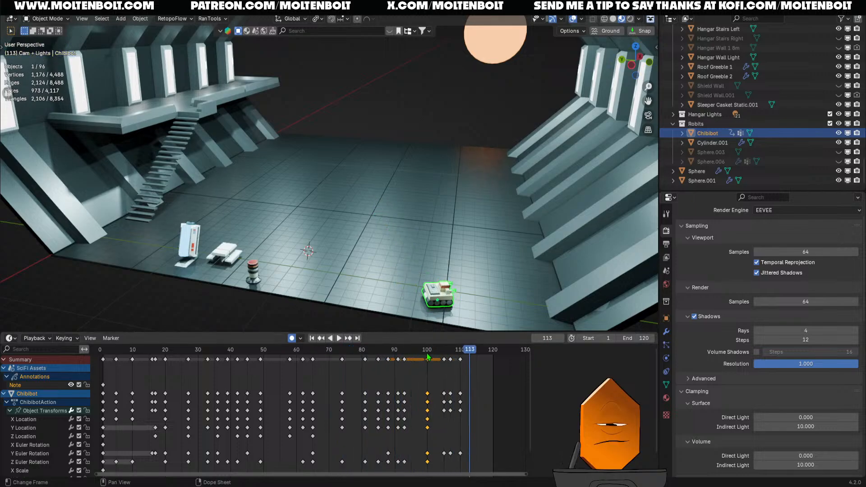
key(space)
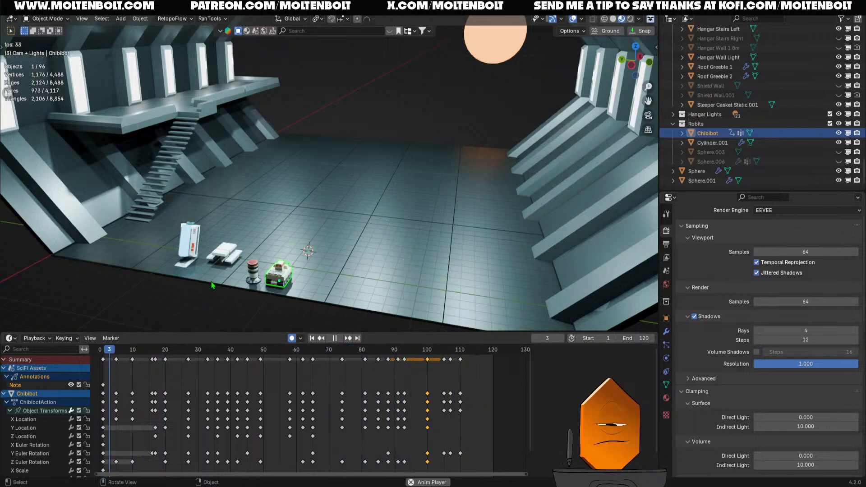
- At frame 16, try rotating the Chibibot about 11.4° around its local Y axis, scrub to check it, and undo the rotation
drag(118, 352, 154, 344)
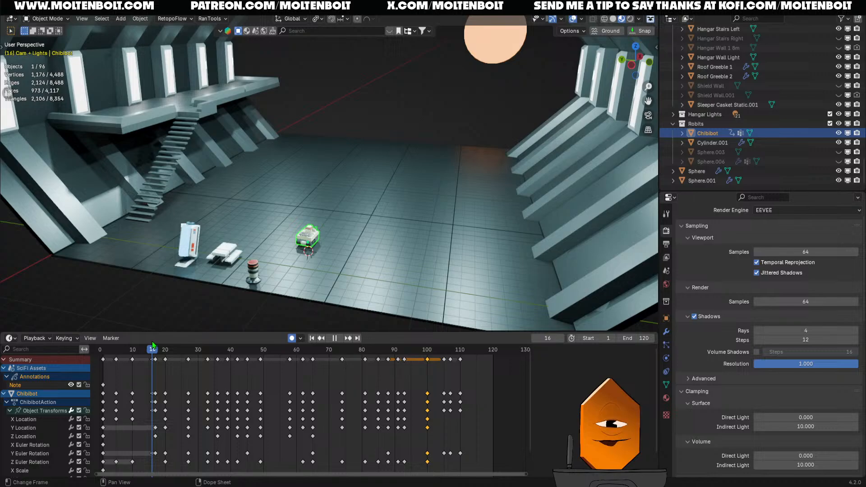
key(r)
key(y)
key(y)
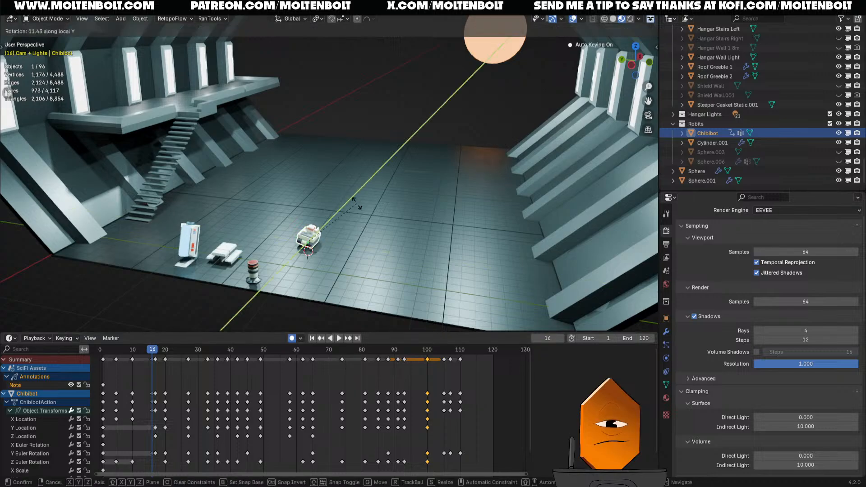
click(355, 204)
drag(153, 347, 119, 360)
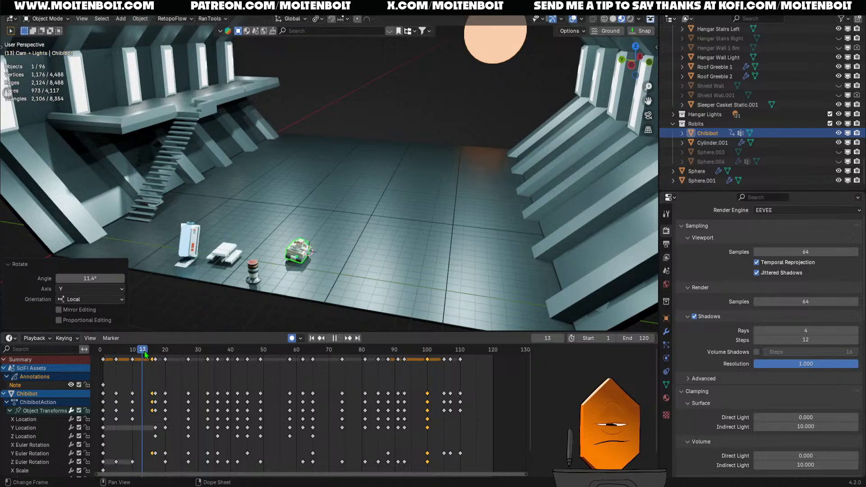
key(space)
key(ctrl+z)
- Shift the Chibibot's Y Euler Rotation keyframe at frame 16 one frame earlier, to frame 15
mouse_move(152, 350)
mouse_down()
mouse_move(121, 361)
mouse_move(153, 353)
mouse_up()
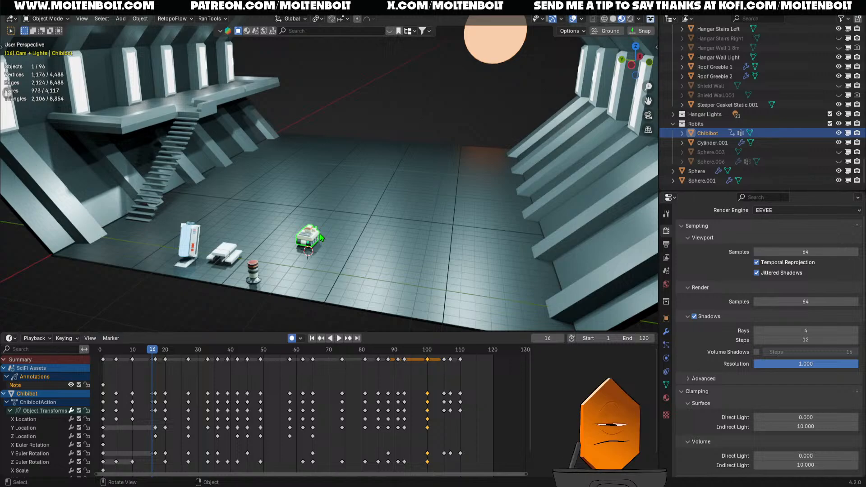
click(151, 454)
key(g)
click(150, 453)
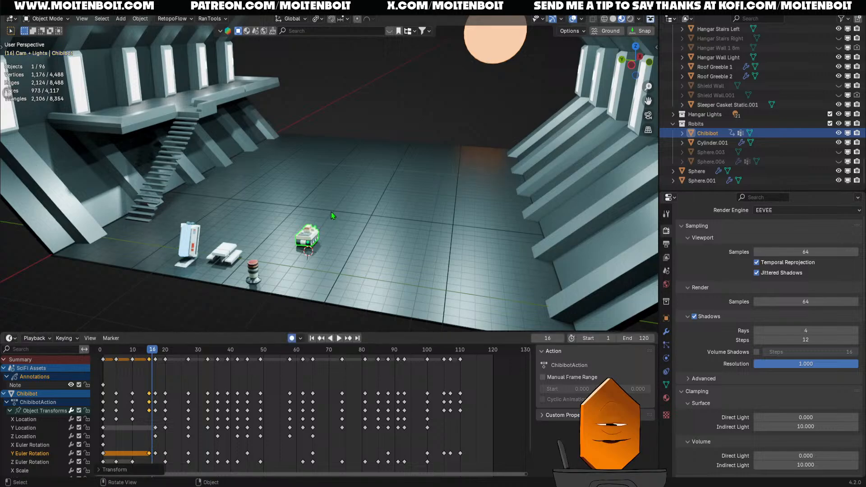
- At frame 16, rotate the Chibibot about 7.44° around its local Y axis
key(r)
key(x)
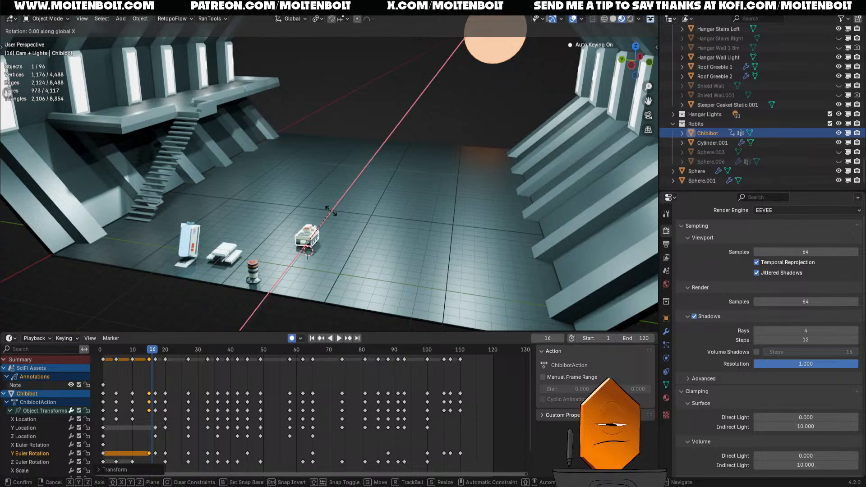
key(y)
key(y)
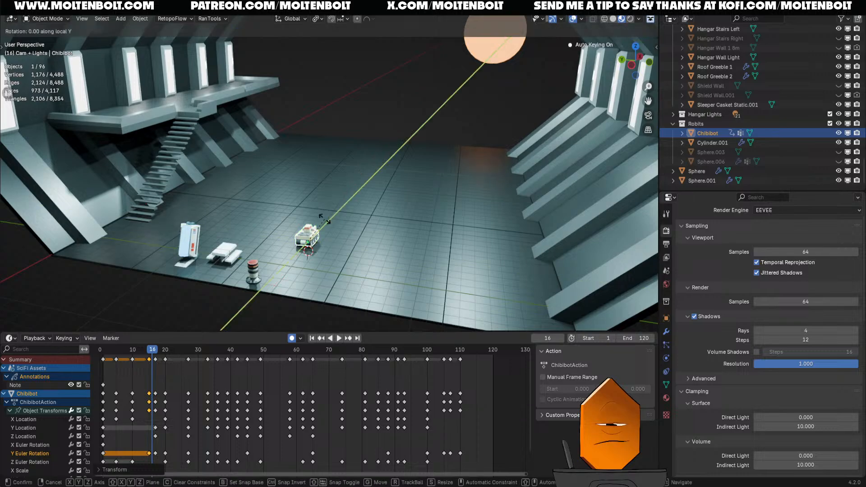
click(325, 220)
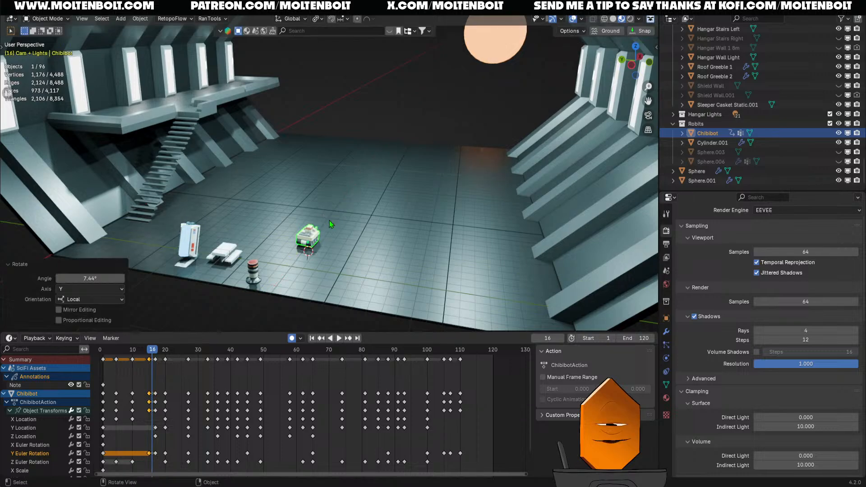
- At frame 16, rotate the Chibibot a further 9.7° or so around its local Y axis
click(151, 356)
mouse_move(151, 356)
mouse_down()
mouse_move(162, 356)
mouse_move(137, 355)
mouse_move(153, 354)
mouse_up()
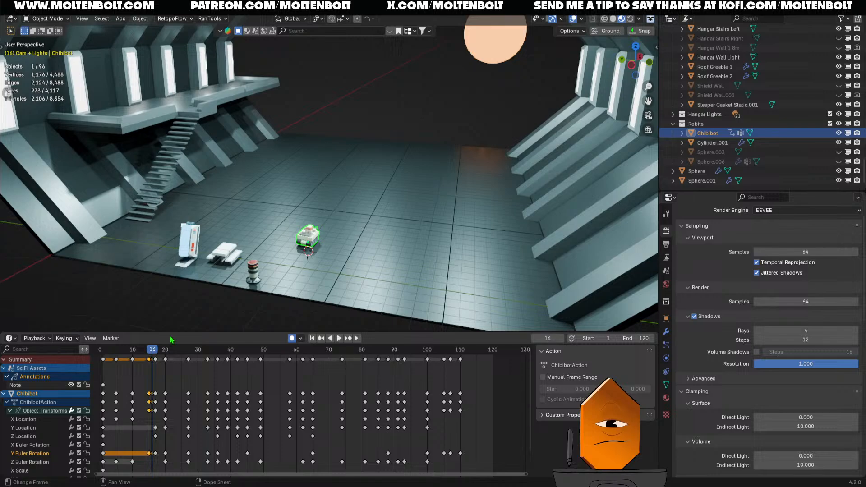
key(r)
key(y)
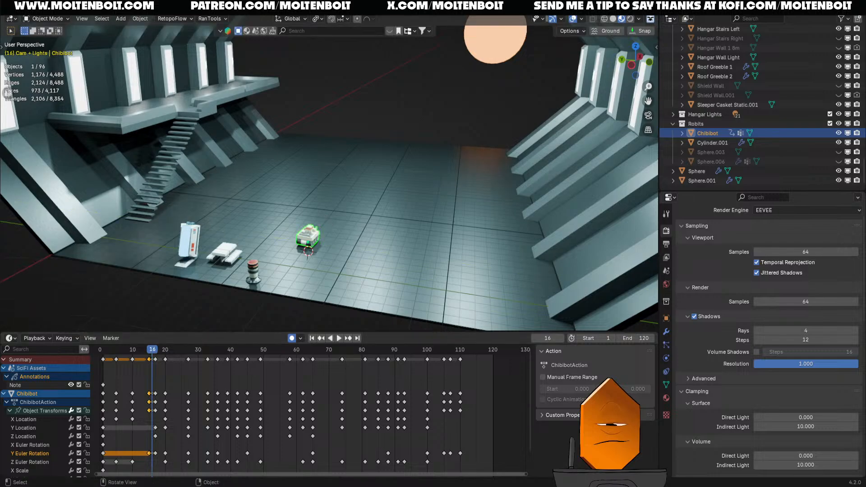
key(y)
click(334, 224)
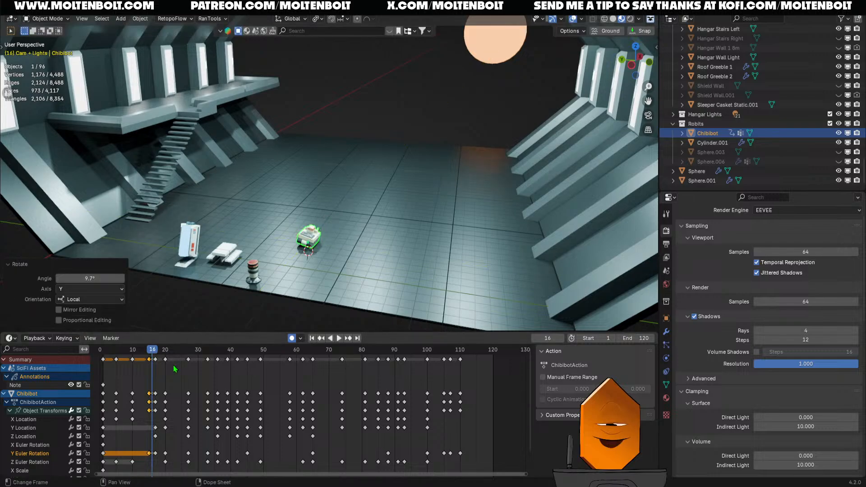
- Shift the selected rotation keyframes one frame earlier, to frames 14 and 15
mouse_move(154, 353)
mouse_down()
mouse_move(129, 354)
mouse_move(169, 360)
mouse_move(121, 365)
mouse_move(145, 366)
mouse_up()
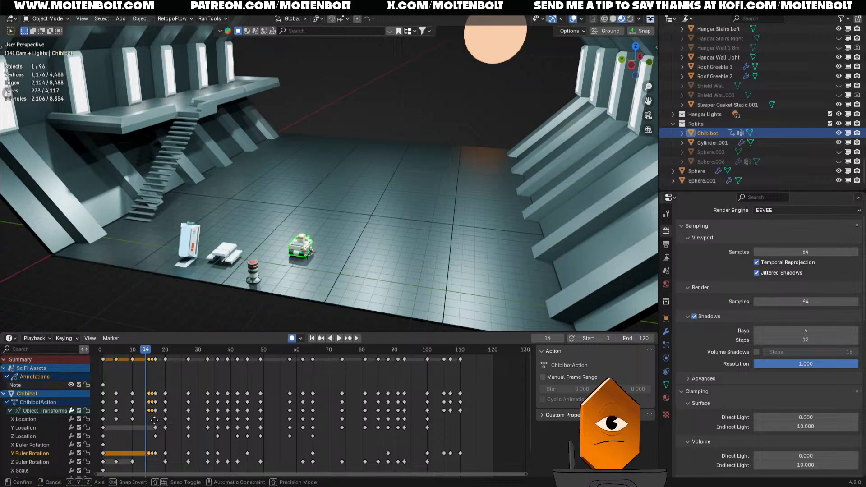
key(g)
click(148, 419)
- At frame 39, rotate the Chibibot about 14.4° around its local Y axis and raise it about 0.038 m along global Z
drag(149, 354, 229, 343)
key(r)
key(y)
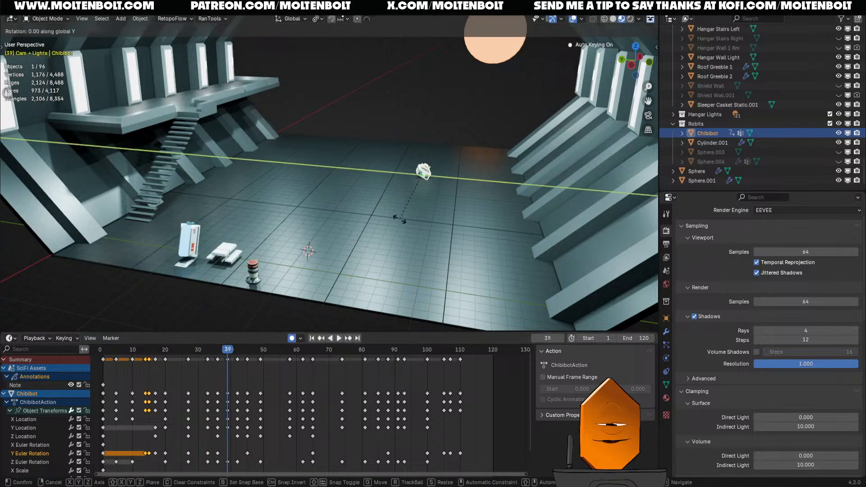
key(y)
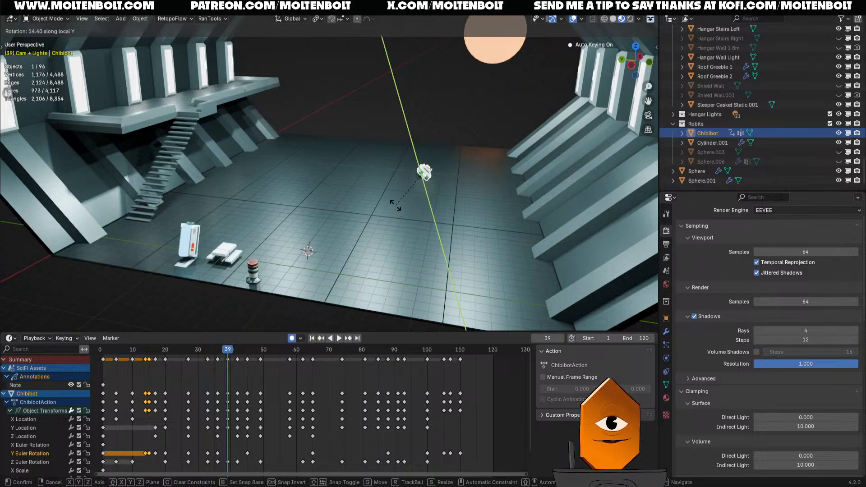
click(396, 206)
key(g)
key(z)
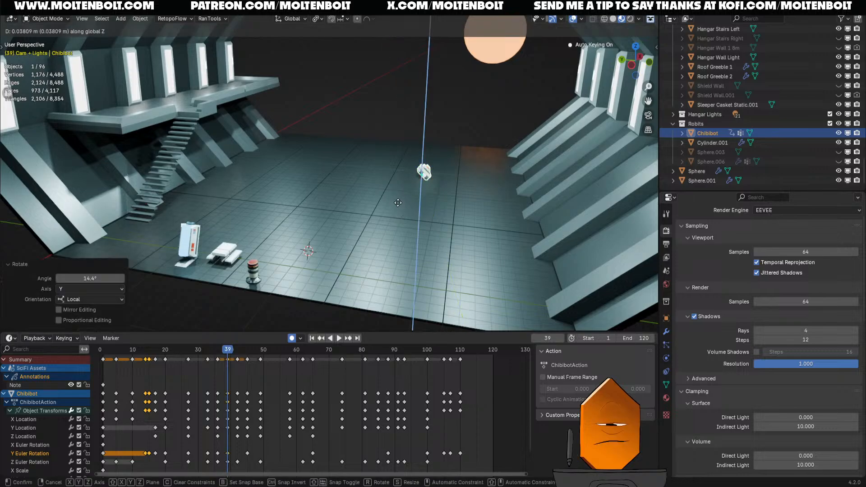
click(398, 202)
- Return to frame 1, deselect everything, hide the viewport overlays, and play back the animation to review the Chibibot's motion
drag(229, 351, 103, 375)
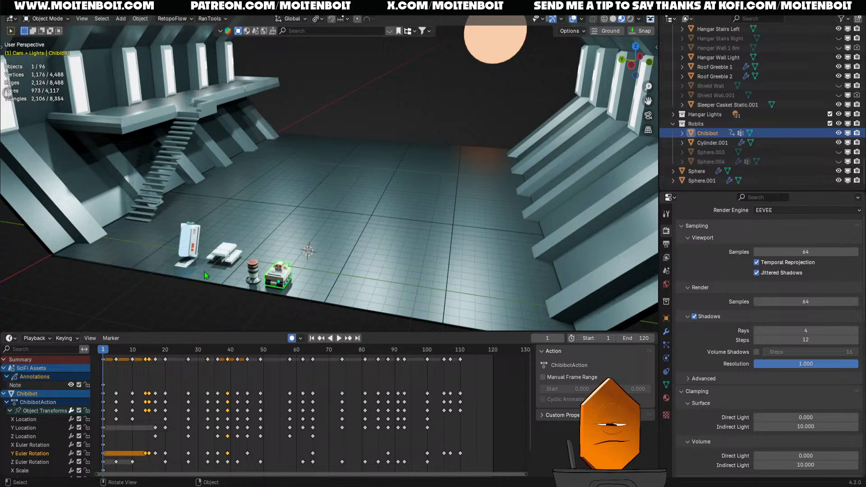
click(246, 297)
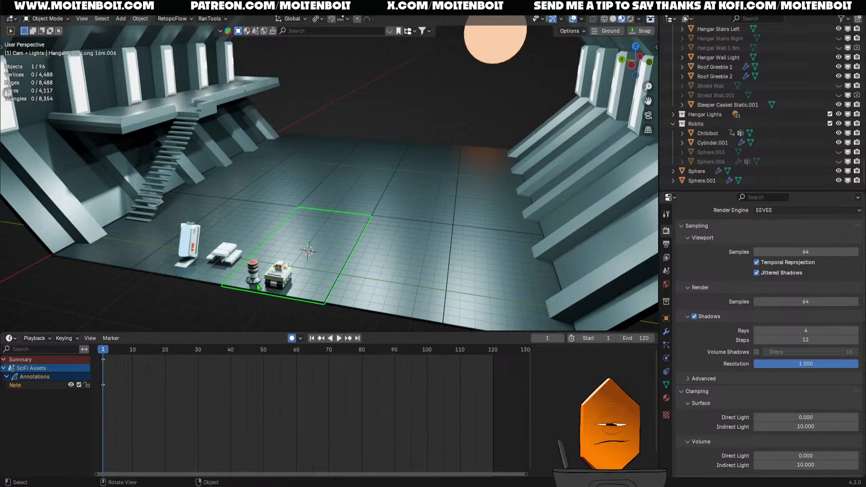
click(277, 281)
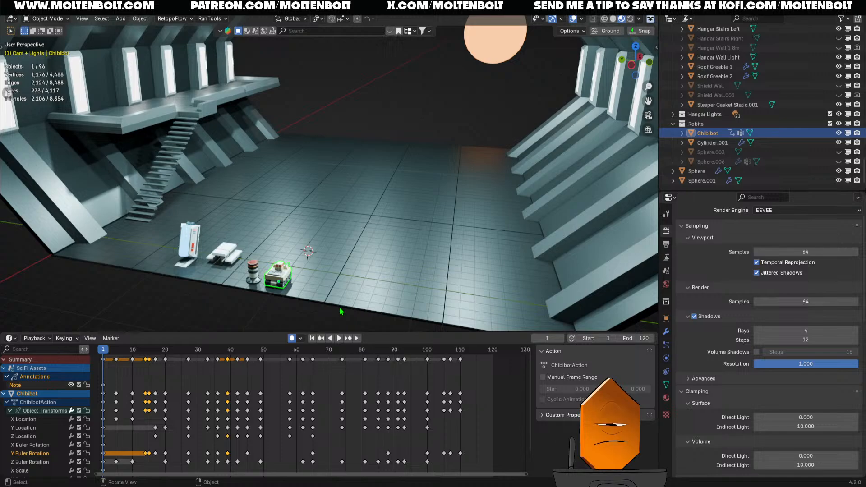
click(286, 309)
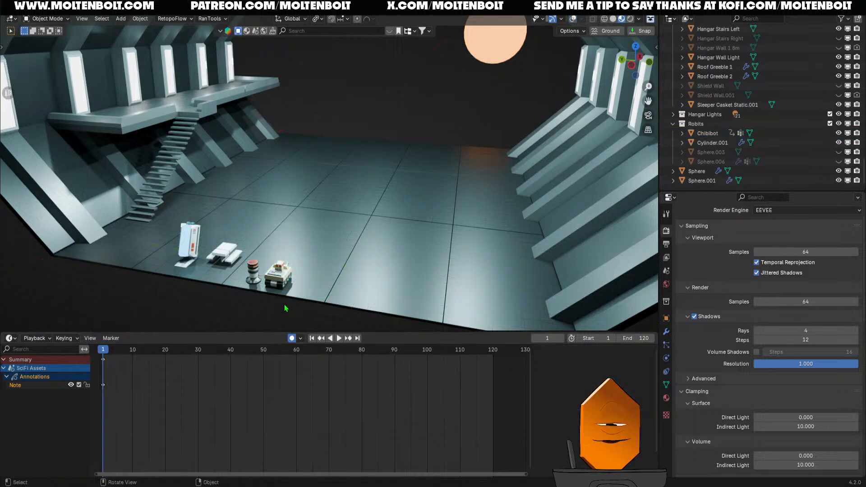
key(space)
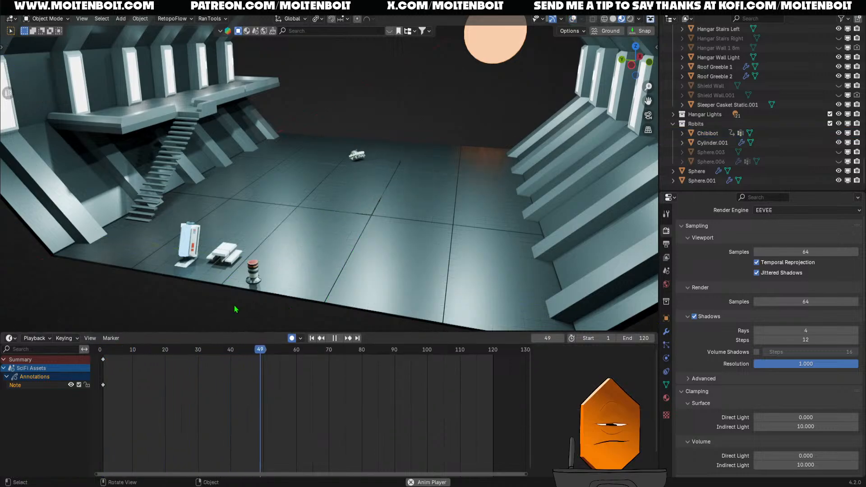
- Stop playback, return to frame 1, turn the viewport overlays back on, and select the Chibibot
key(space)
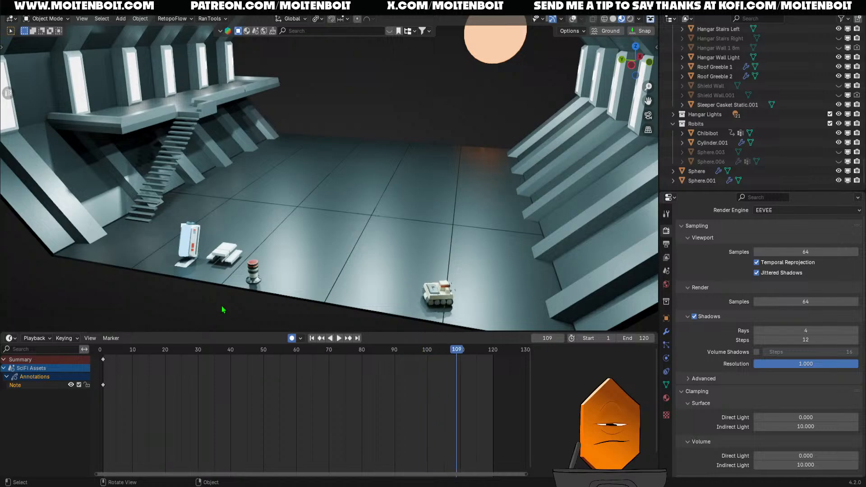
drag(444, 353, 103, 370)
key(space)
key(space)
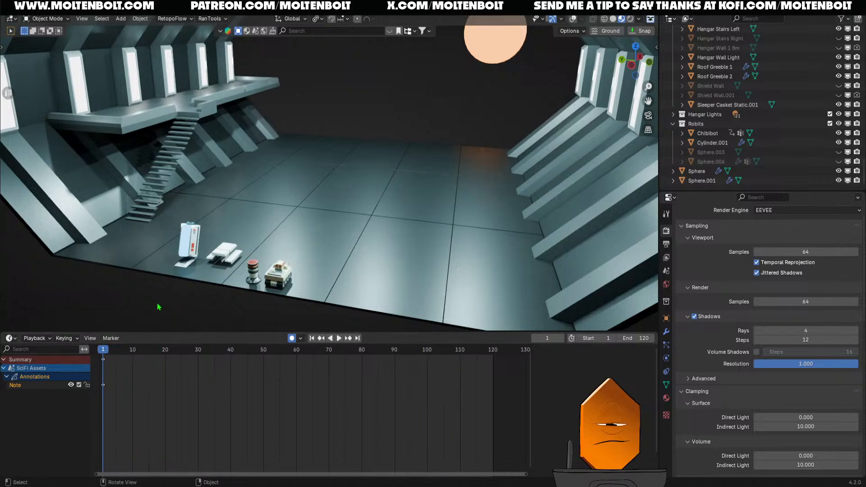
key(shift+alt+z)
click(197, 286)
click(278, 276)
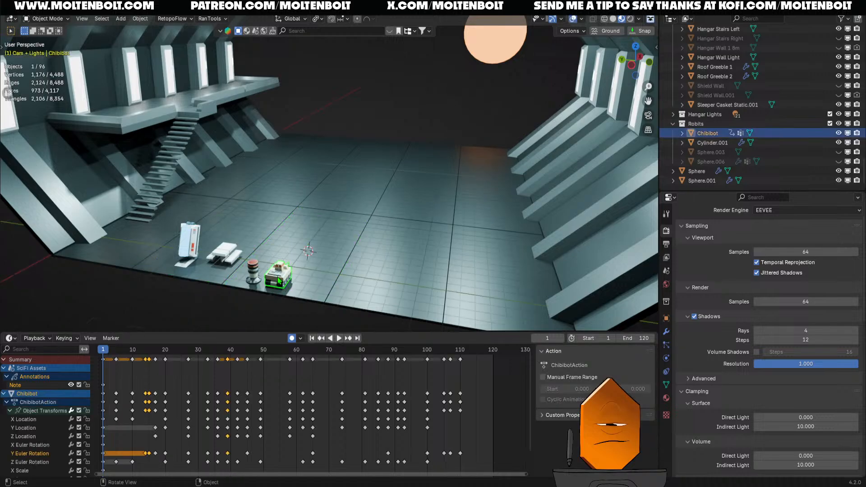
- Replay the opening frames from frame 1 several times to examine the Chibibot's first hop and turn
click(148, 310)
mouse_move(113, 351)
mouse_down()
mouse_move(145, 353)
mouse_move(104, 364)
mouse_up()
key(space)
key(space)
key(space)
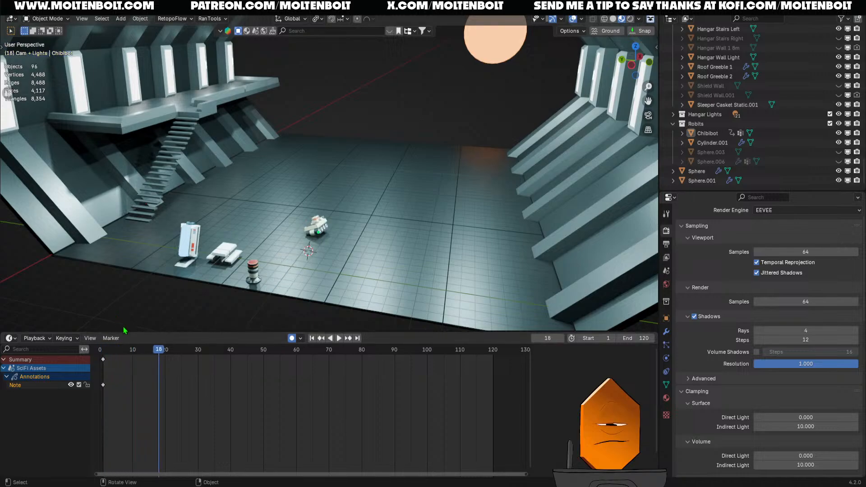
key(shift+Left)
key(space)
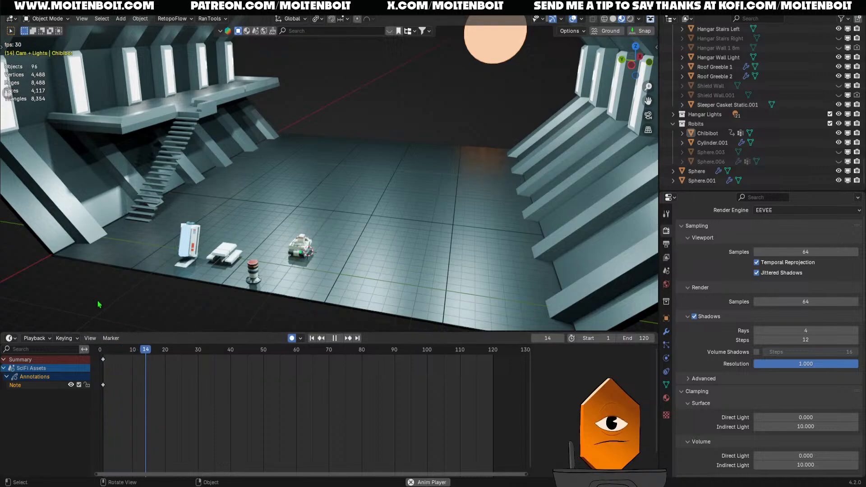
key(space)
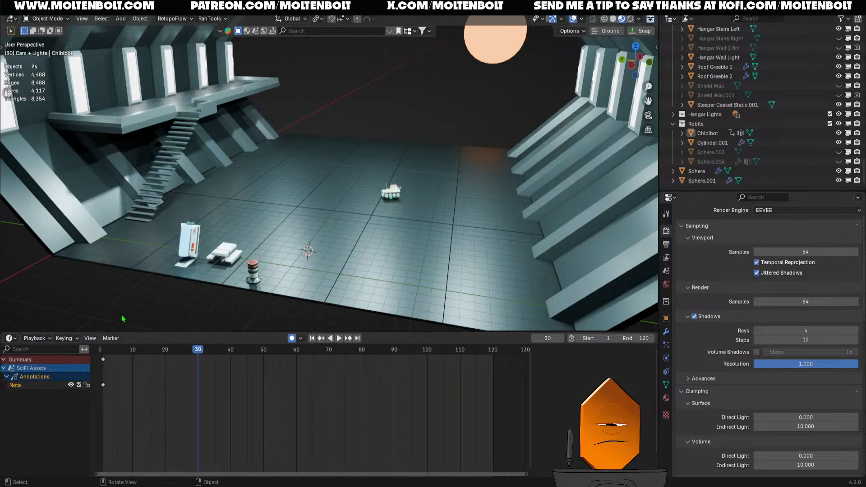
key(space)
key(space)
drag(194, 346, 105, 367)
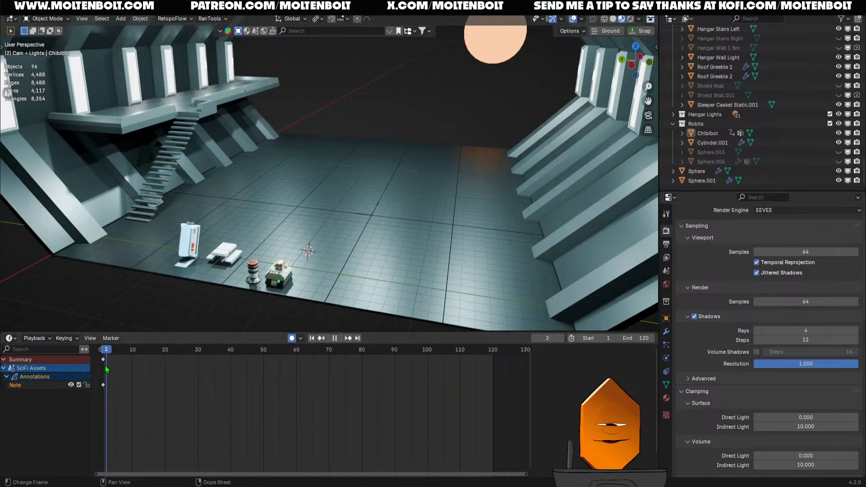
click(278, 273)
key(space)
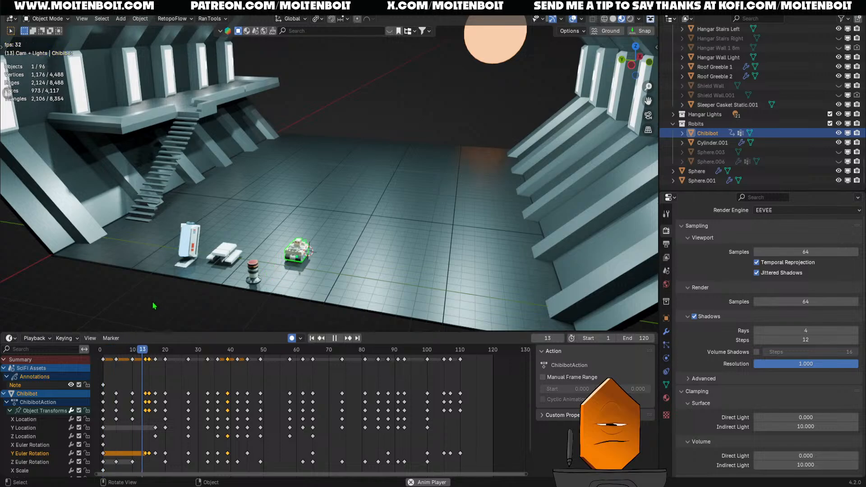
key(space)
- At frame 20, rotate the Chibibot -17.9° around its local Z axis and move it about 1.12 m in X and -0.19 m in Y
drag(213, 351, 167, 366)
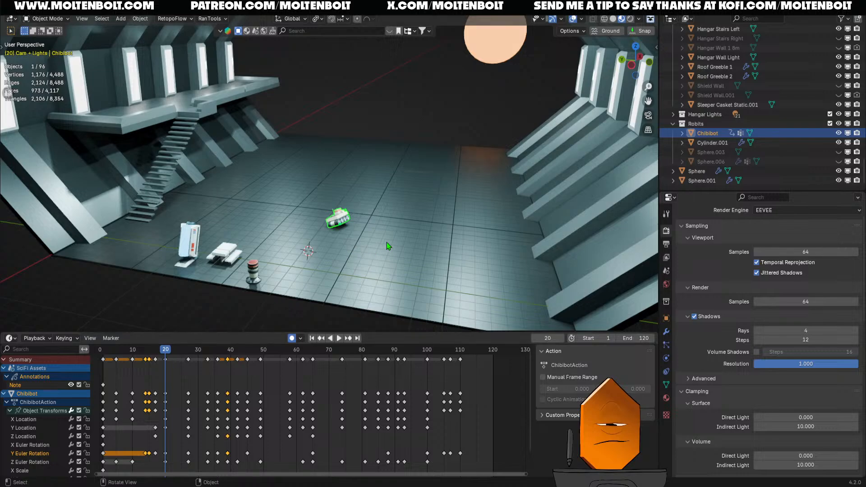
key(r)
key(z)
key(z)
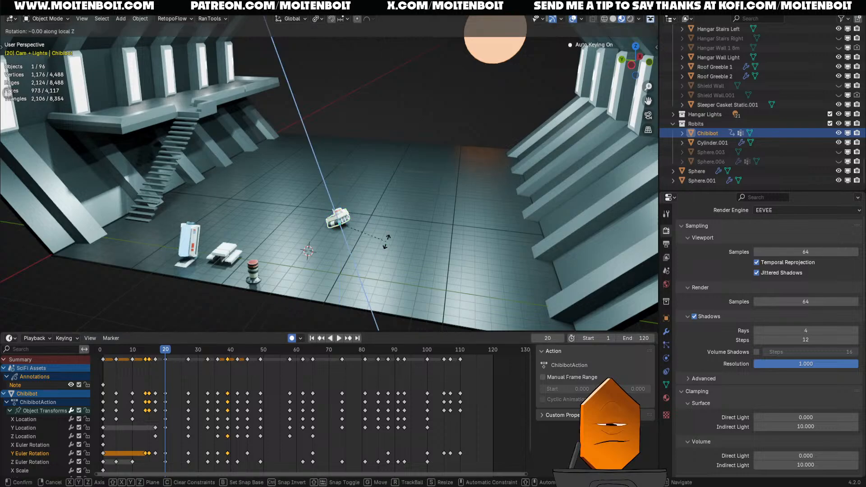
click(374, 251)
key(g)
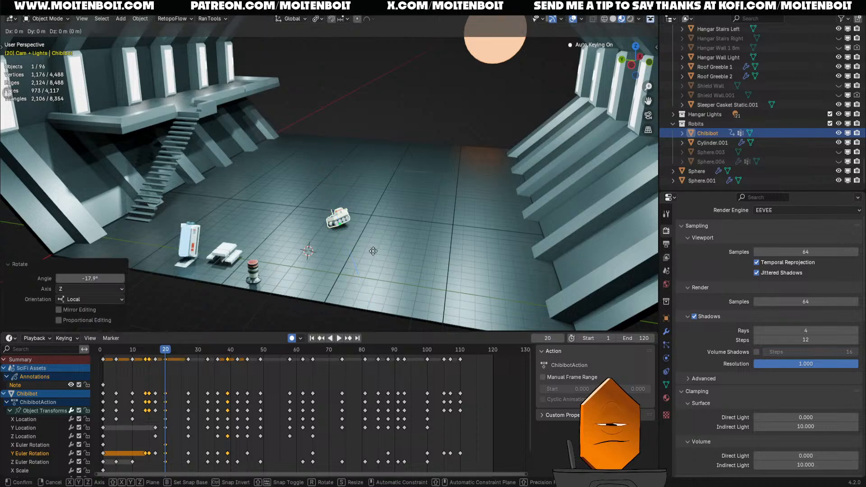
key(shift+z)
click(378, 248)
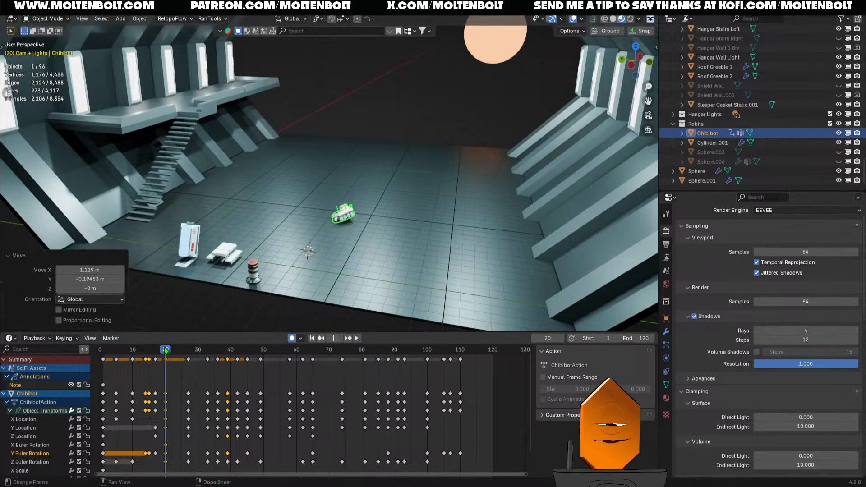
- Play back the animation from the start to examine the Chibibot's motion up to about frame 53
drag(165, 351, 106, 364)
key(space)
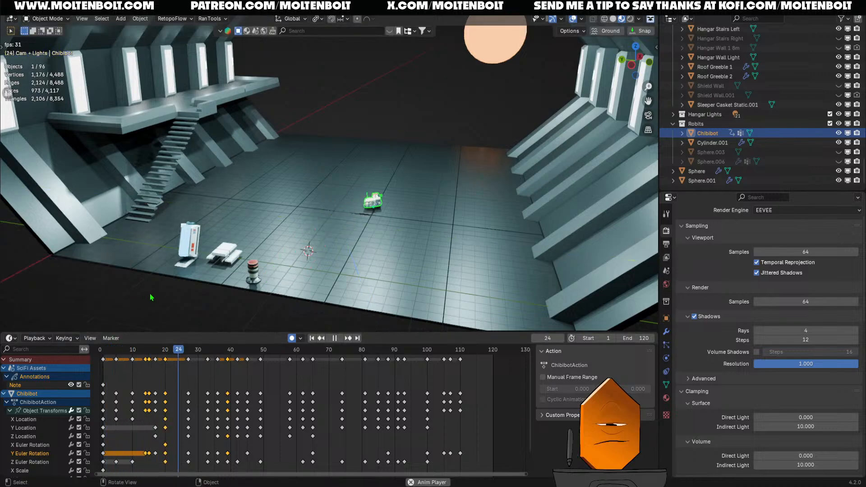
key(space)
key(space)
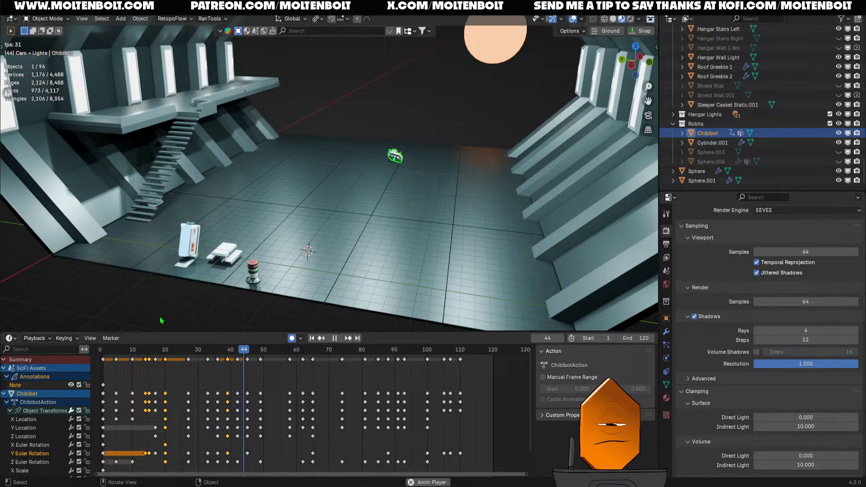
key(space)
key(space)
key(space)
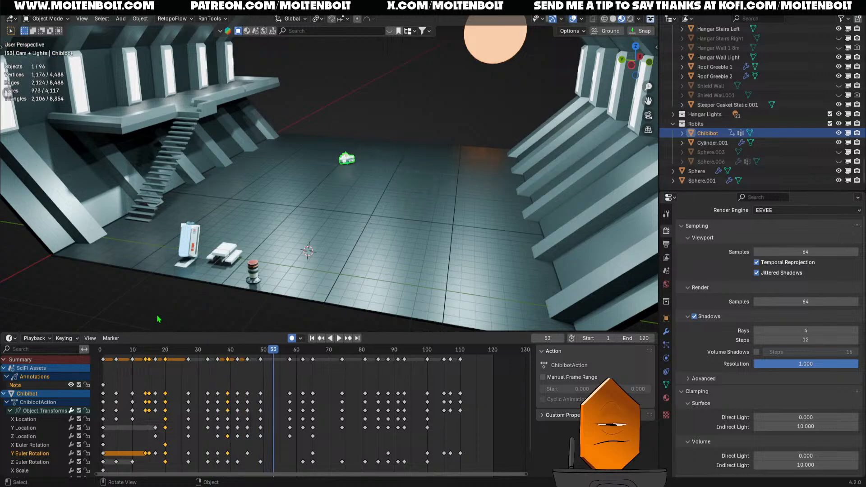
- At frame 53, try moving the Chibibot about 3.2 m across the floor and rotating it 18.5° around local Z, and undo both changes
mouse_move(271, 353)
mouse_down()
mouse_move(260, 353)
mouse_move(273, 353)
mouse_up()
key(g)
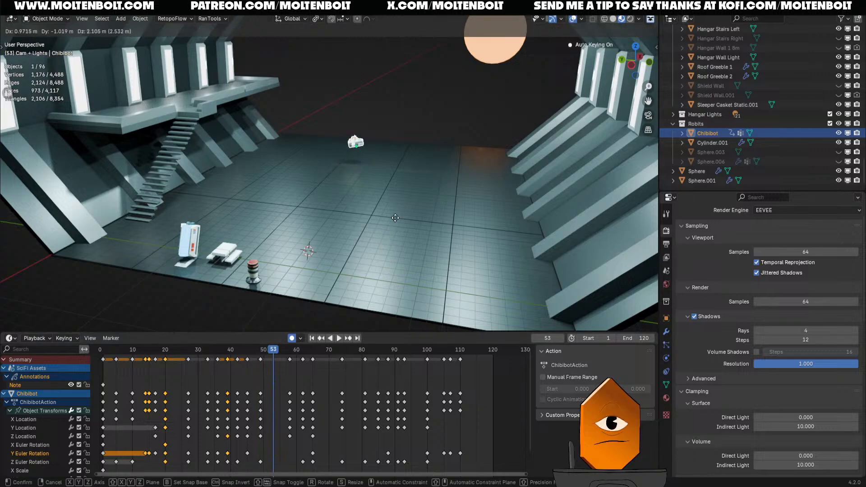
key(shift+z)
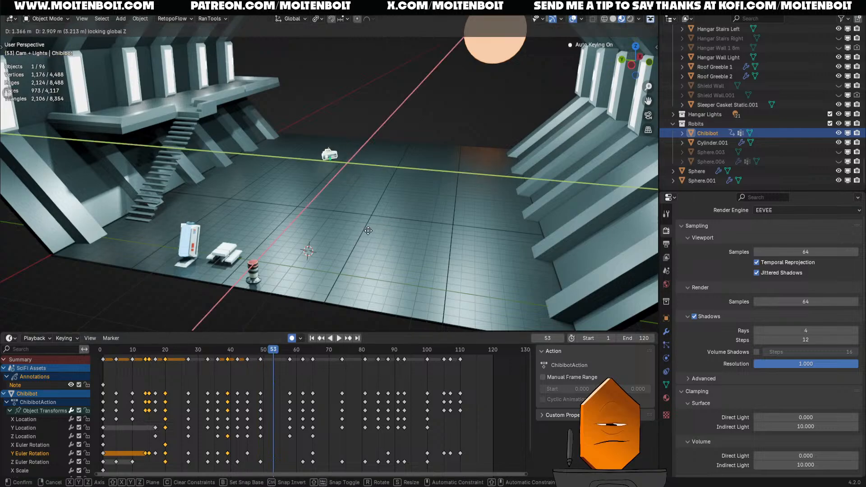
click(369, 230)
key(r)
key(z)
key(z)
click(397, 221)
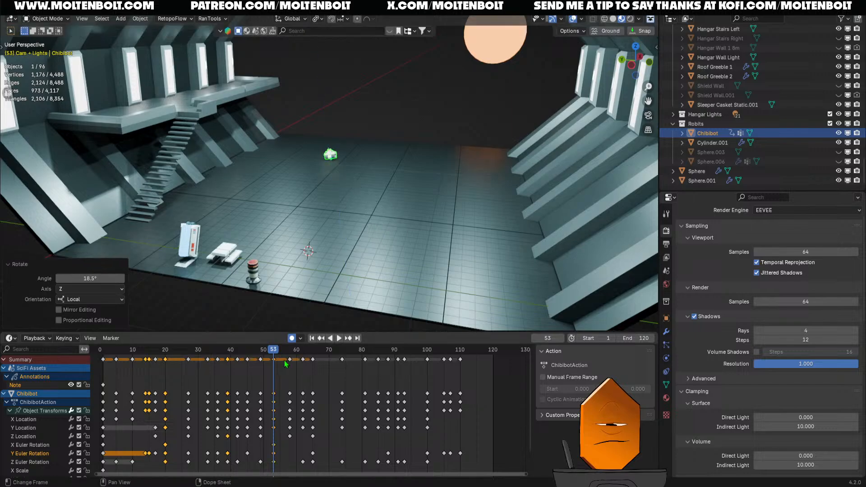
key(space)
key(ctrl+z)
key(ctrl+z)
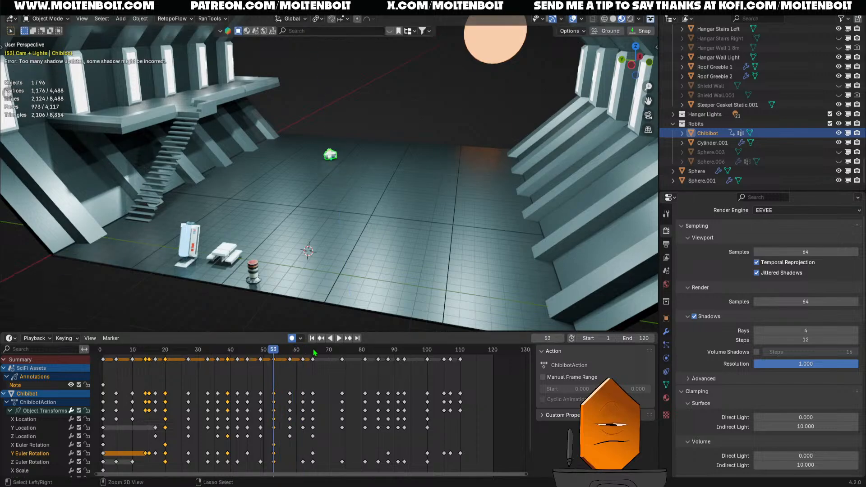
key(ctrl+z)
- At frame 58, rotate the Chibibot about 30.6° around its local Y axis
mouse_move(275, 353)
mouse_down()
mouse_move(246, 356)
mouse_move(259, 355)
mouse_up()
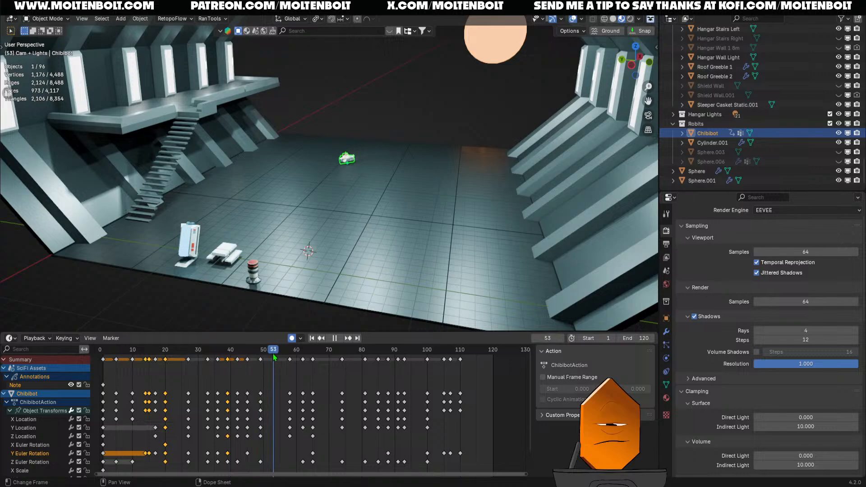
click(195, 374)
drag(195, 375, 272, 369)
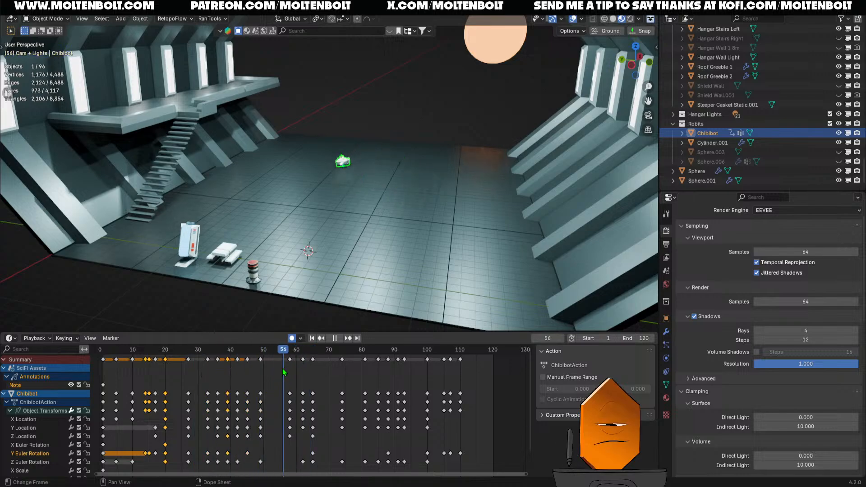
key(space)
key(r)
key(y)
key(y)
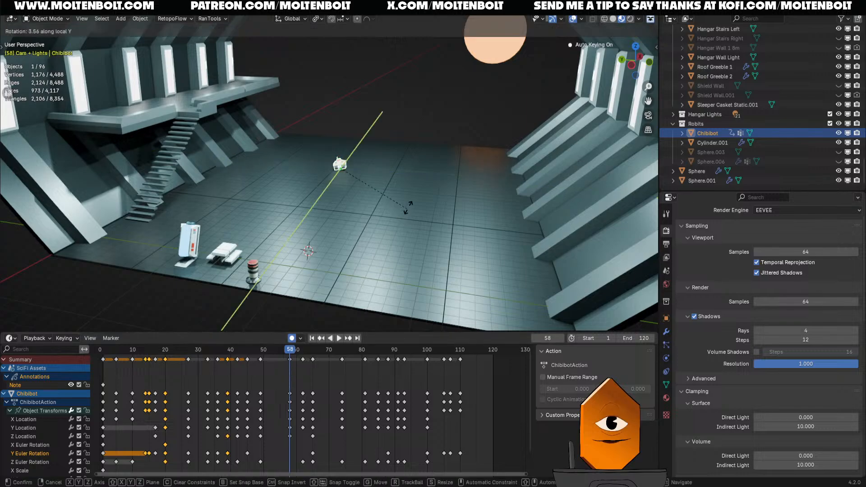
click(394, 171)
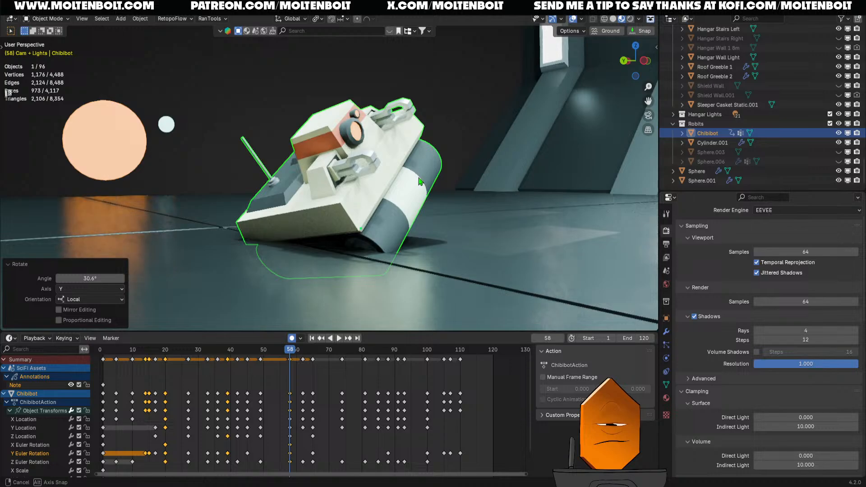
- Raise the tilted Chibibot about 0.405 m along global Z and rotate it about 8.7° around the view axis at frame 58
key(g)
key(z)
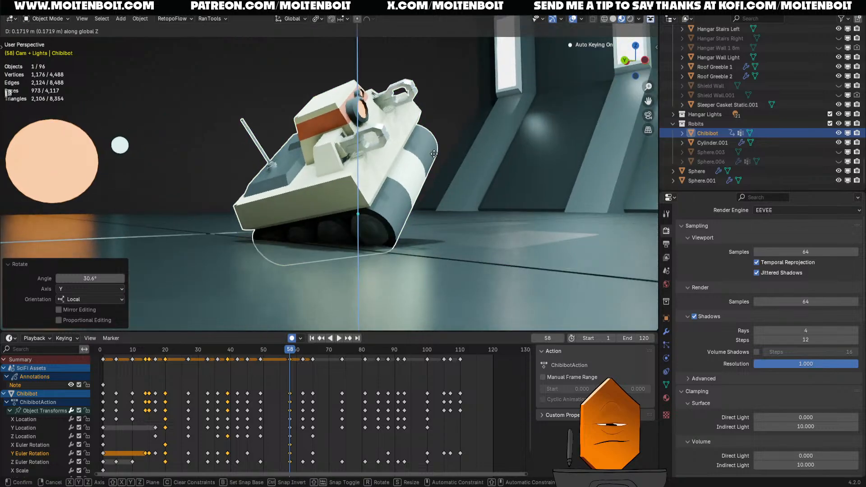
click(445, 137)
key(r)
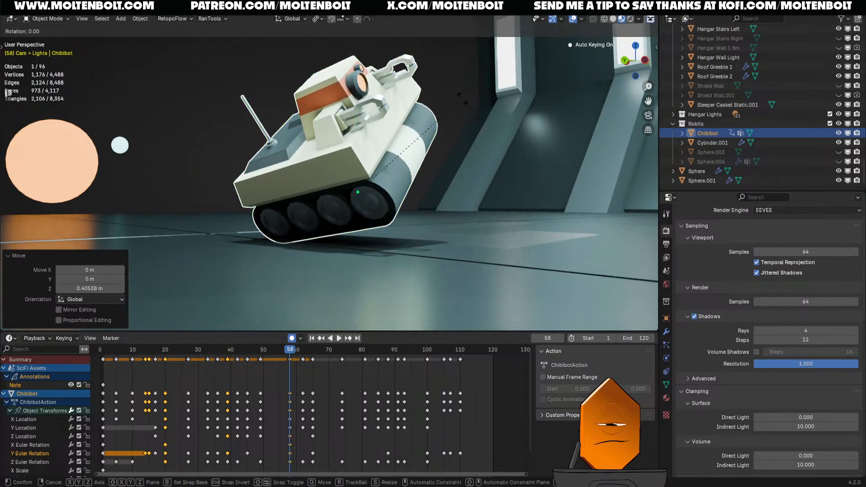
click(461, 99)
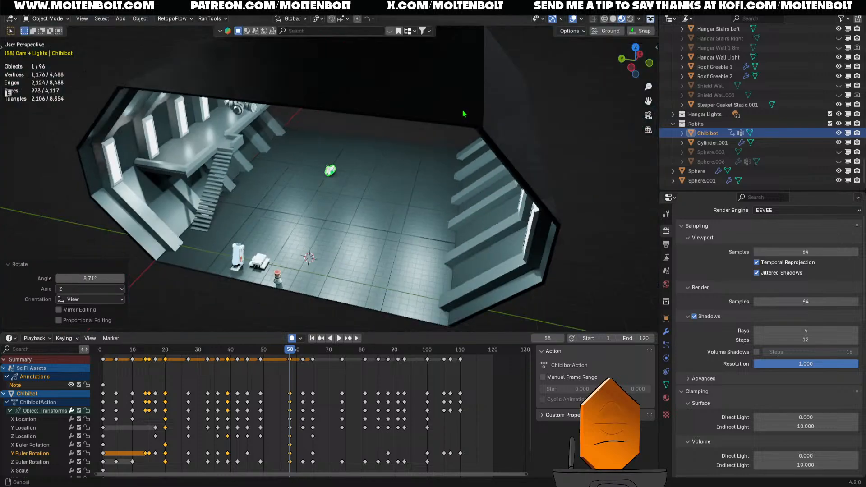
- Save the file and play back the animation from frame 1 to review the Chibibot's tilt at frame 58
middle_drag(463, 114, 488, 118)
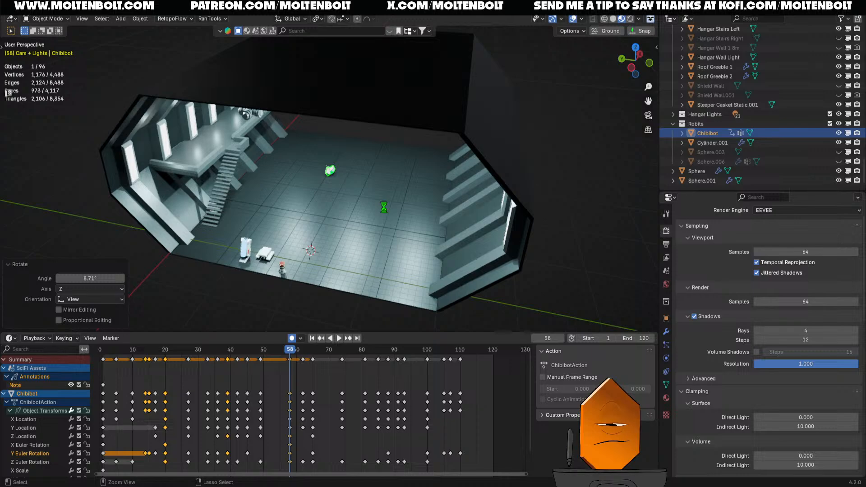
key(ctrl+s)
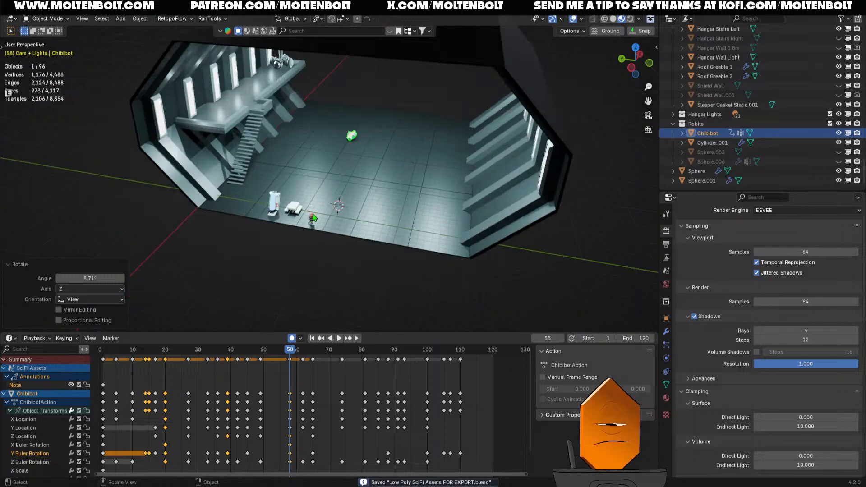
scroll(326, 211, up, 3)
mouse_move(357, 235)
shift+middle_down()
mouse_move(332, 230)
mouse_move(340, 222)
mouse_move(368, 229)
mouse_move(343, 234)
mouse_move(352, 236)
shift+middle_up()
scroll(341, 222, down, 2)
click(342, 224)
click(237, 353)
key(space)
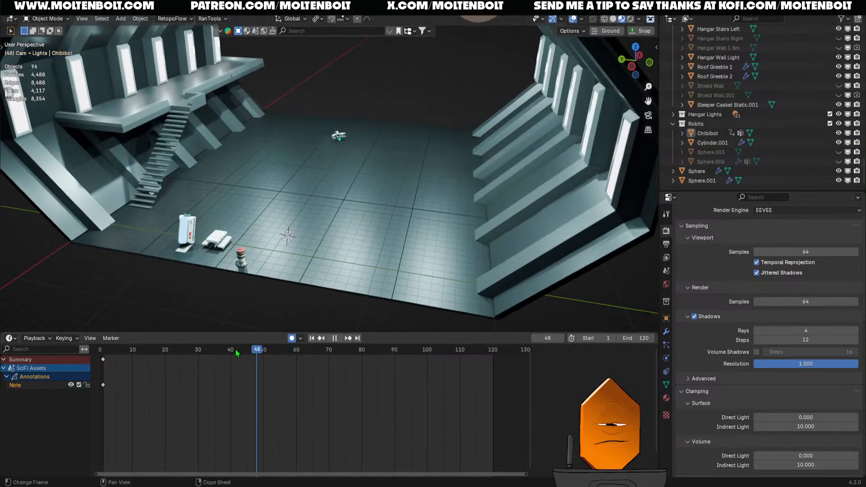
drag(237, 352, 105, 364)
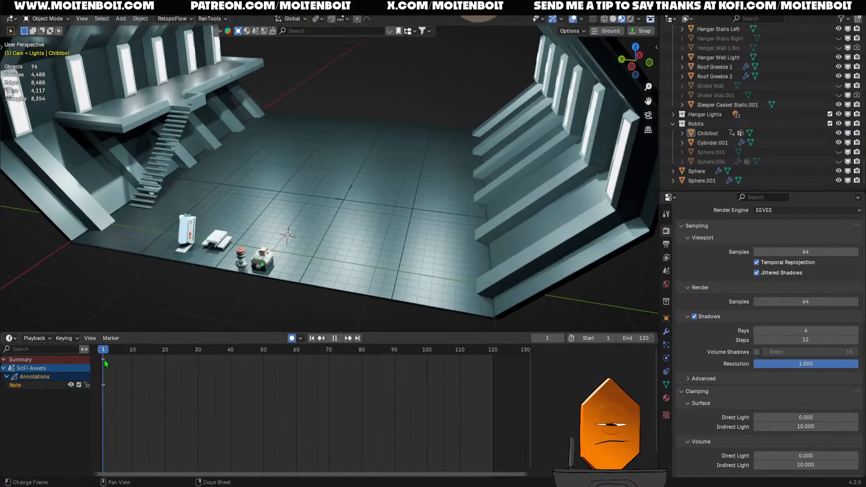
click(266, 262)
key(space)
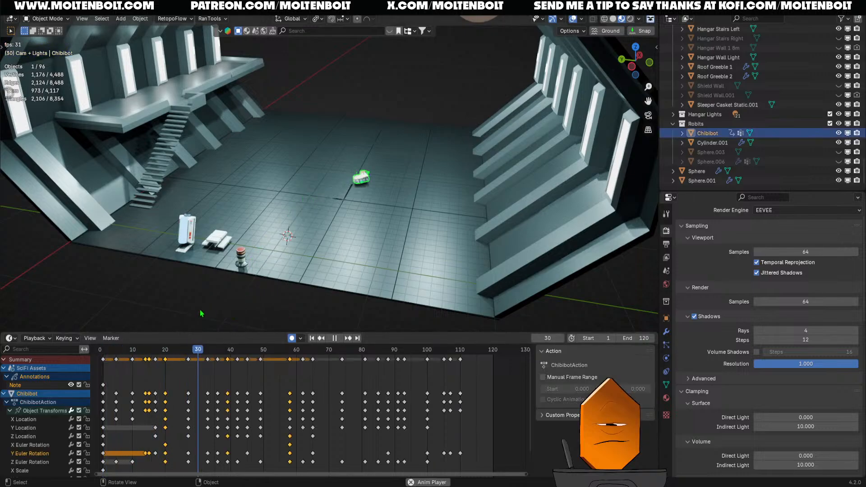
key(space)
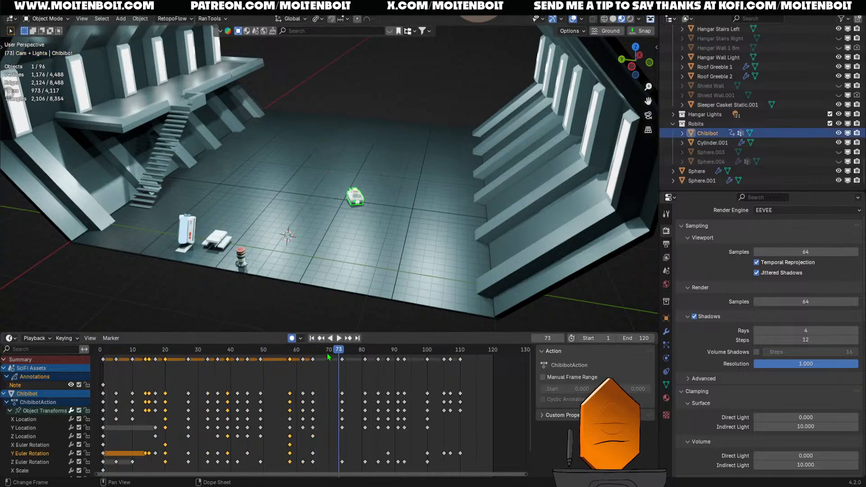
- Select all Chibibot keyframes from frame 58 onward and shift them three frames earlier
drag(328, 356, 289, 365)
drag(271, 375, 526, 477)
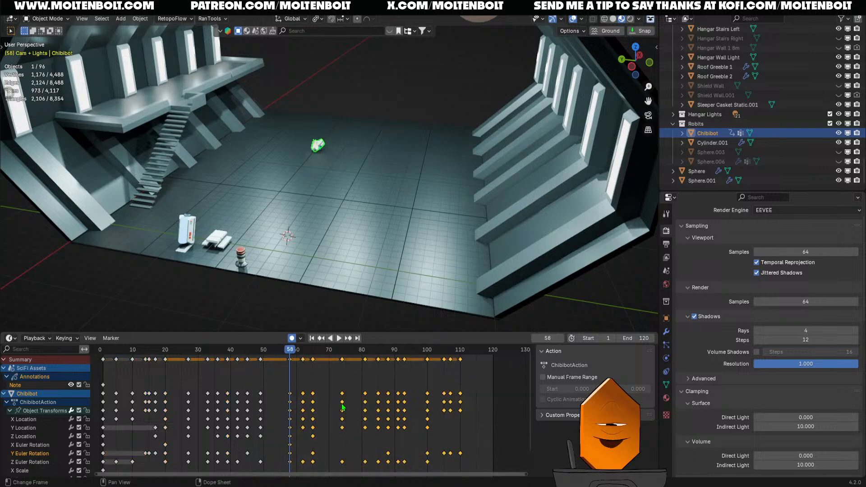
drag(380, 397, 370, 397)
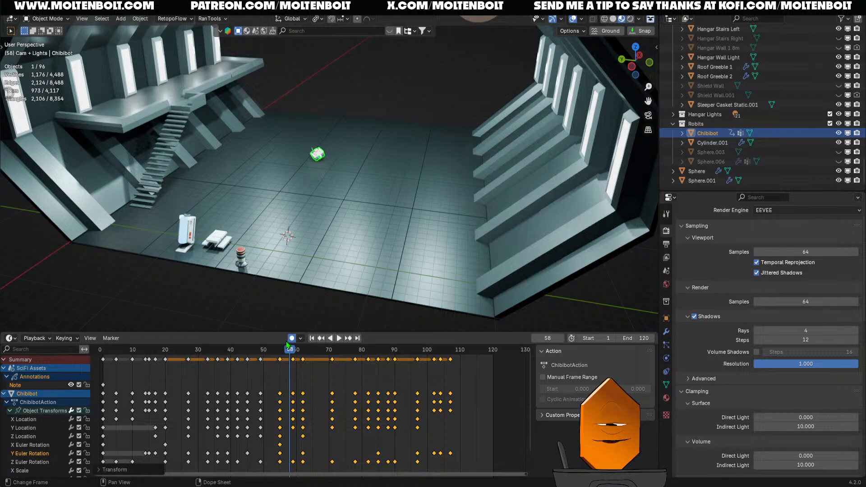
drag(287, 345, 319, 359)
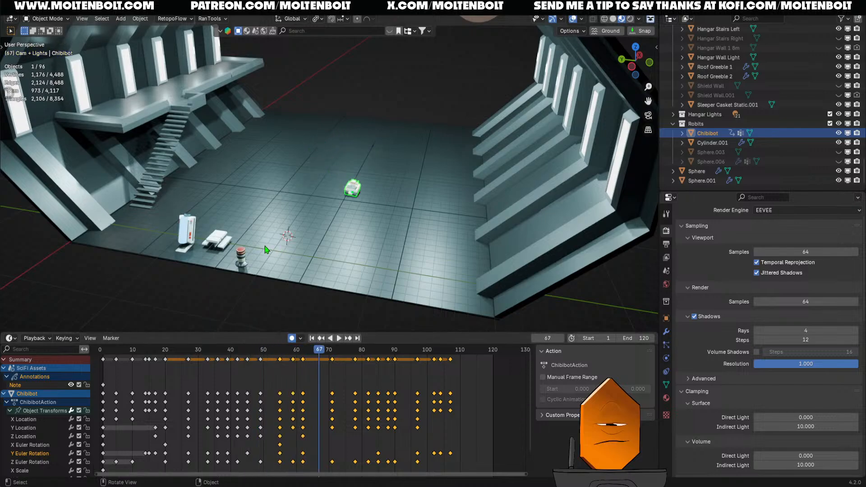
- Play back the animation from frame 1 to review the retimed Chibibot motion, and return to frame 1
drag(131, 351, 108, 351)
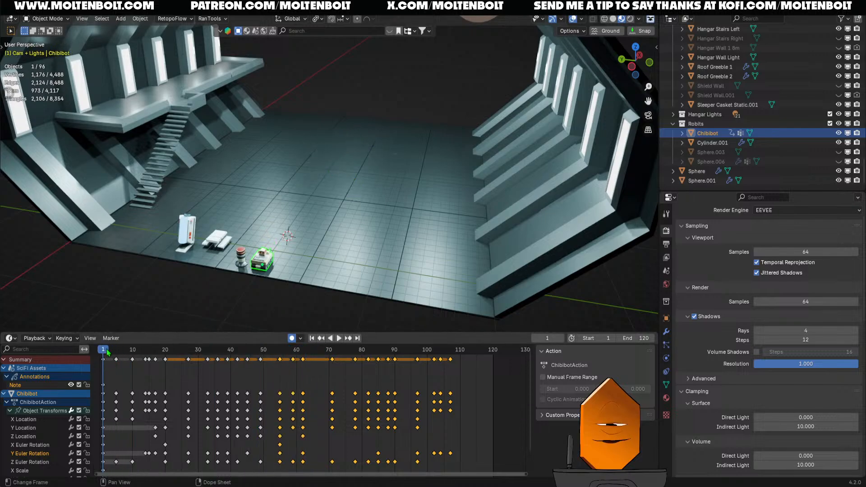
key(space)
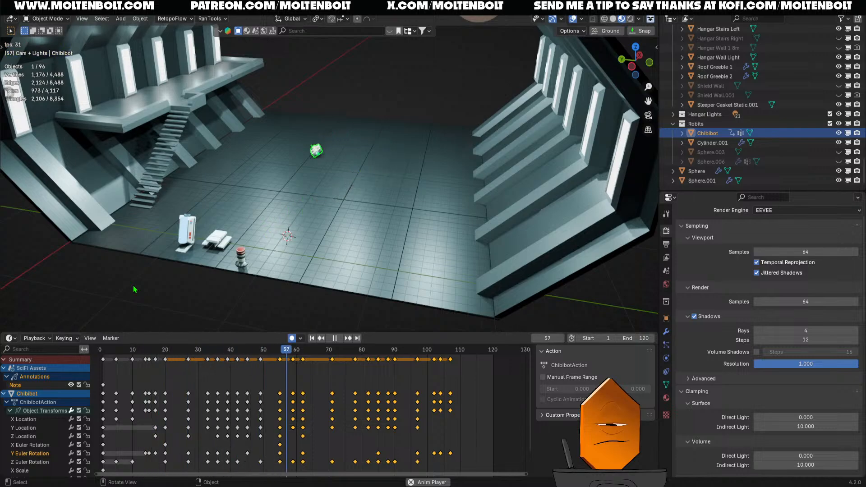
key(space)
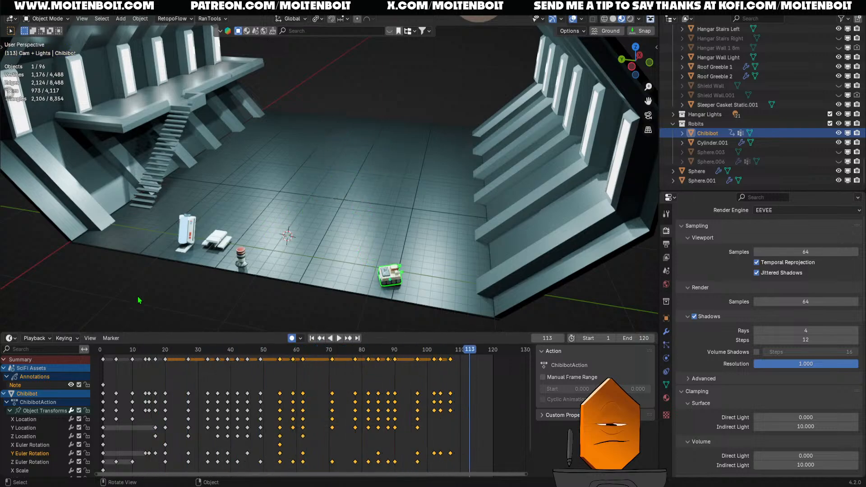
mouse_move(105, 351)
mouse_down()
mouse_move(176, 351)
mouse_move(149, 352)
mouse_move(174, 357)
mouse_move(154, 365)
mouse_move(153, 357)
mouse_move(104, 360)
mouse_up()
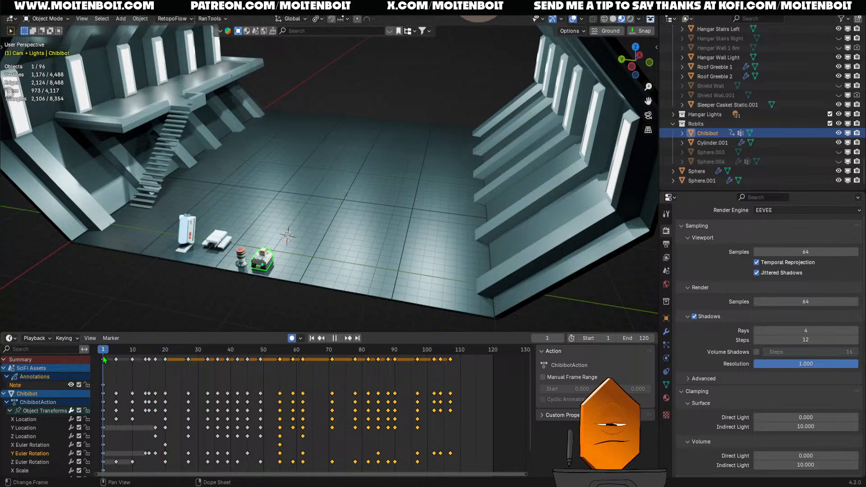
- Calculate a motion path for the Chibibot with the In Range display type over the scene frame range
click(667, 318)
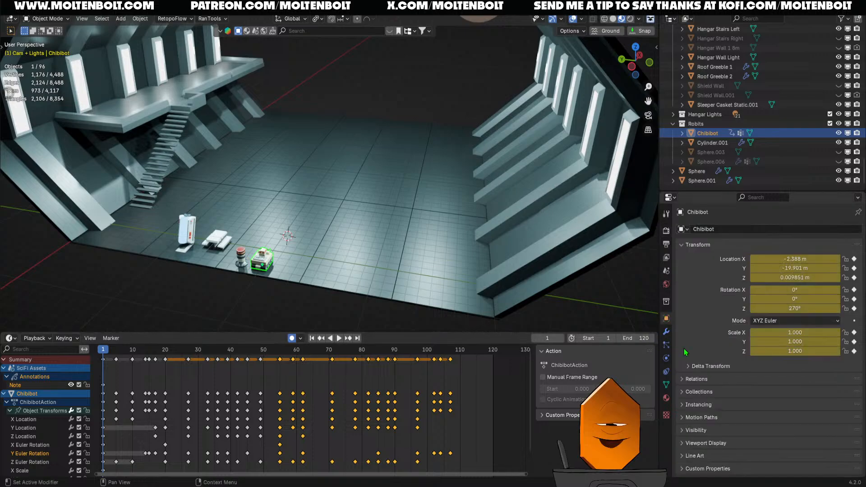
click(681, 417)
scroll(713, 428, down, 3)
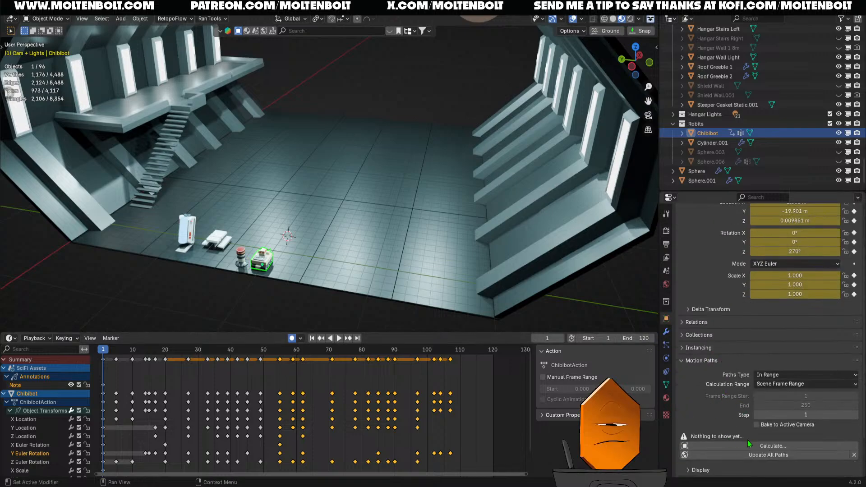
click(749, 446)
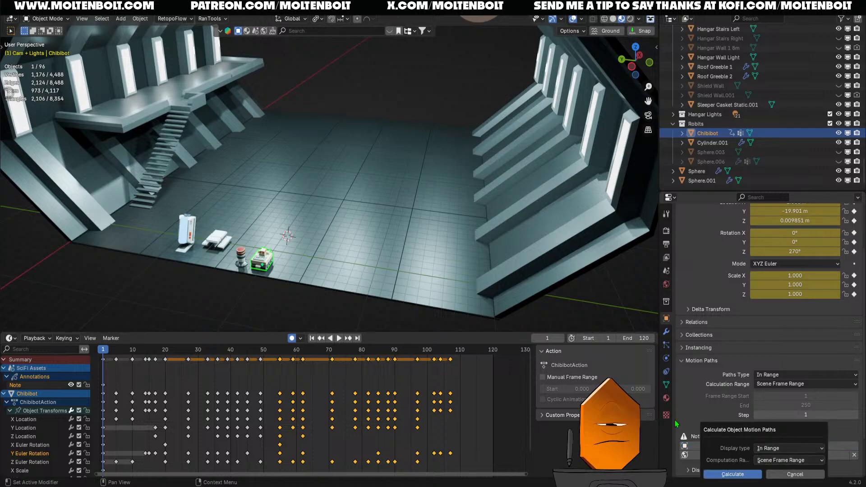
click(733, 475)
middle_drag(455, 275, 458, 293)
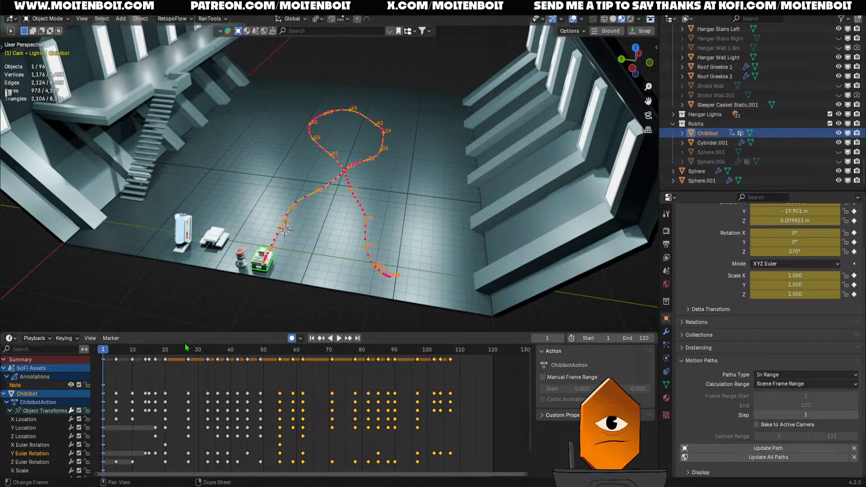
- At frame 49, move the Chibibot about 0.55 m along global X and 1.66 m along Y to widen its turn
key(space)
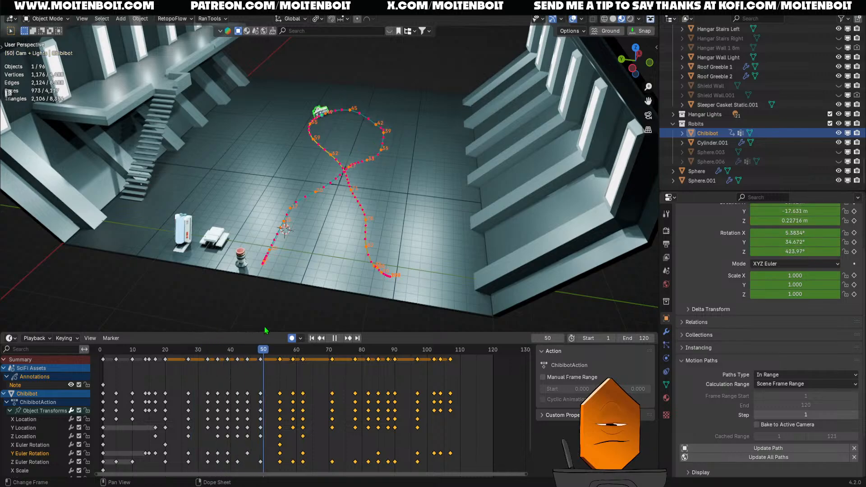
drag(287, 321, 261, 331)
key(g)
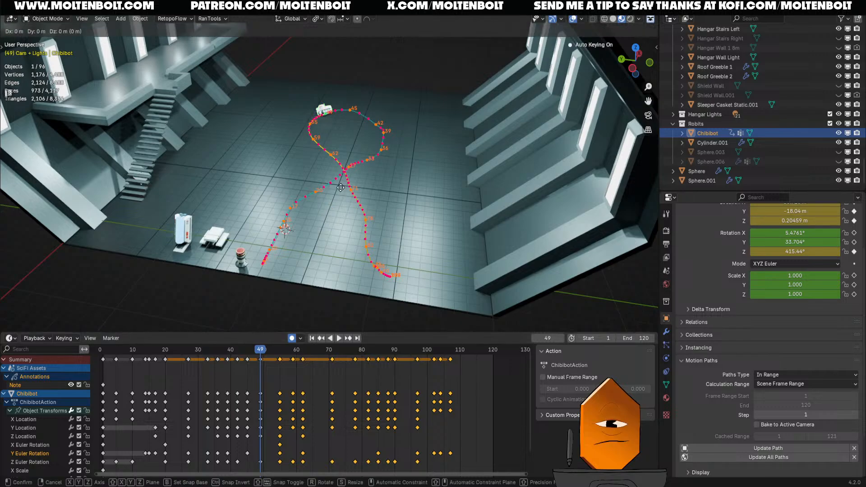
click(331, 189)
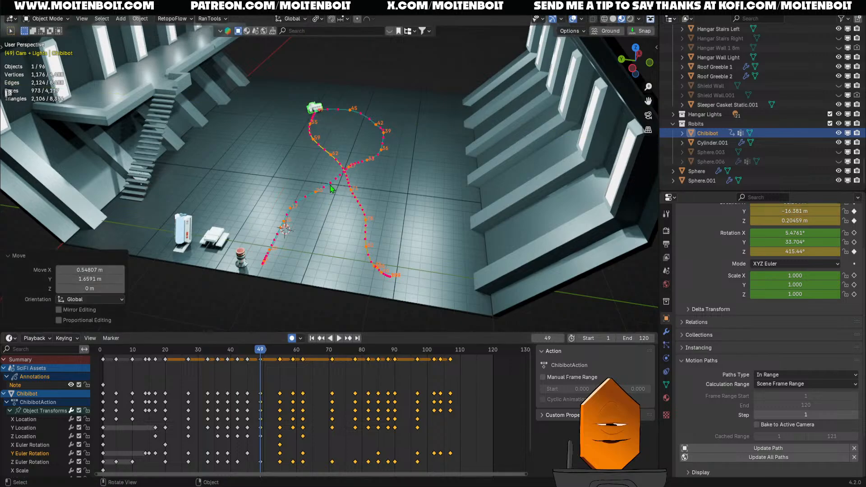
- At frame 55, move the Chibibot in the horizontal plane about -1.19 m along X and 1.57 m along Y
click(280, 350)
key(g)
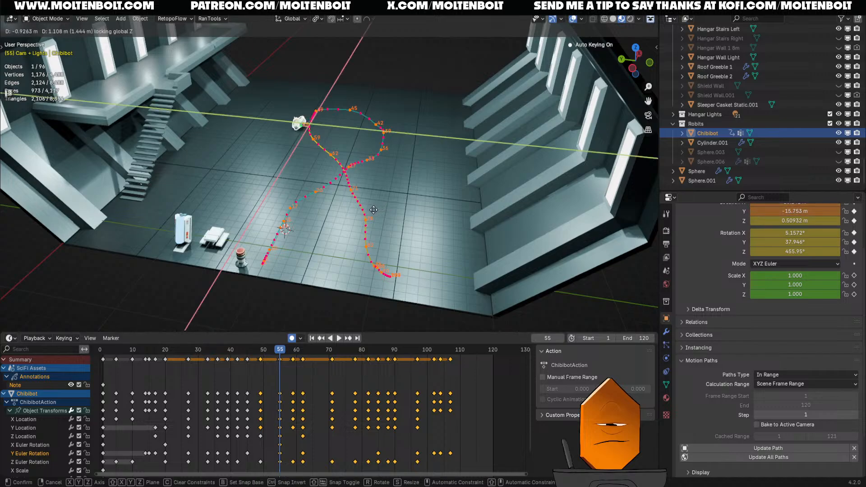
click(381, 213)
- Update the Chibibot's motion path and play the animation from the start to review the widened turn
drag(289, 351, 261, 353)
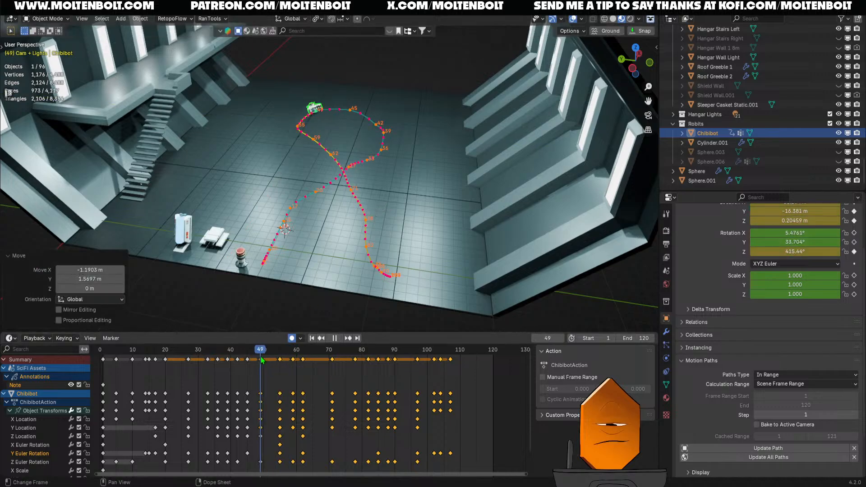
click(761, 449)
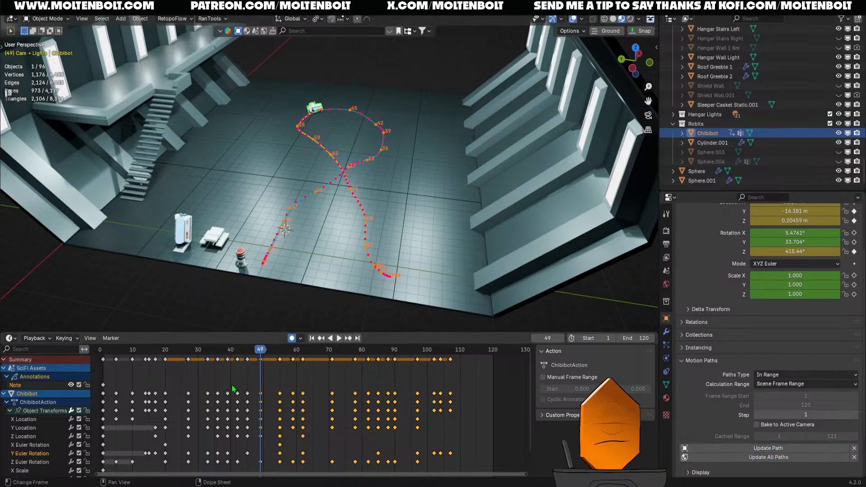
click(103, 355)
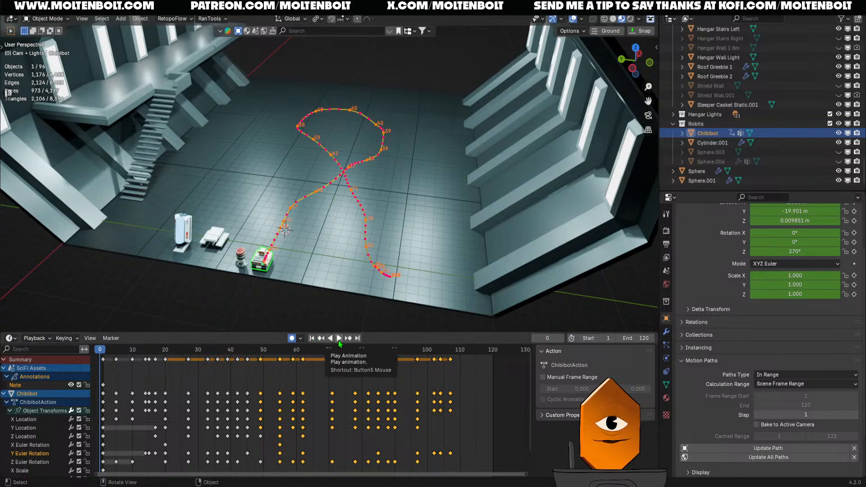
key(space)
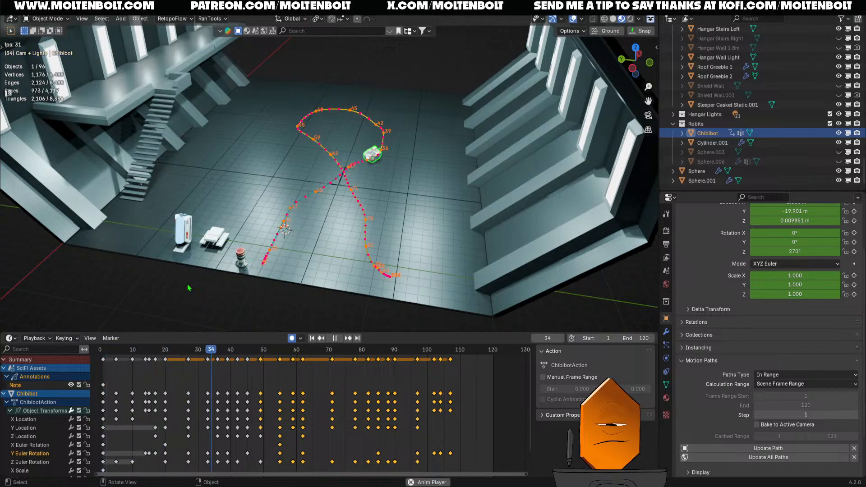
key(space)
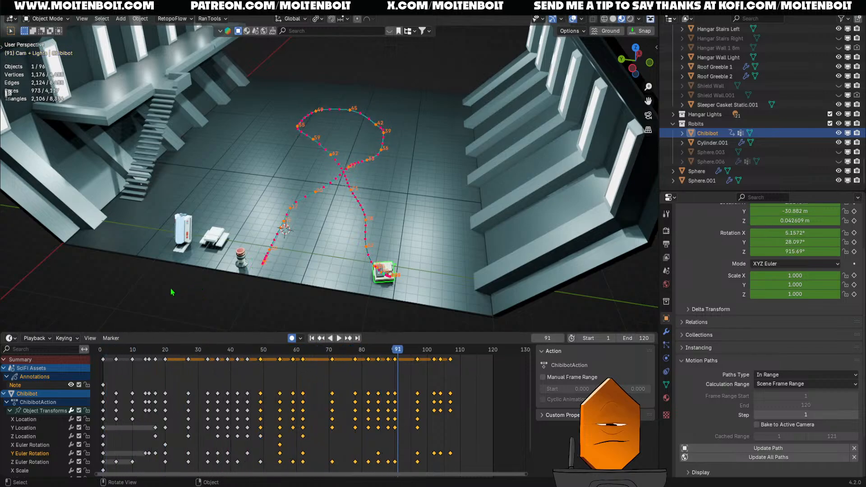
- Select all Chibibot keyframes from frame 55 onward and shift them three frames later
drag(392, 365, 503, 477)
key(g)
click(464, 437)
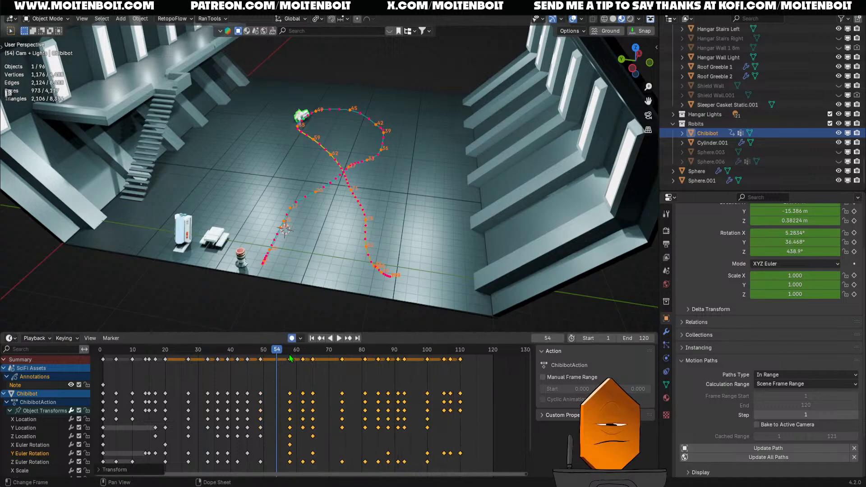
- Play the animation from frame 1 to review the timing after the three-frame shift
drag(277, 350, 103, 364)
key(Escape)
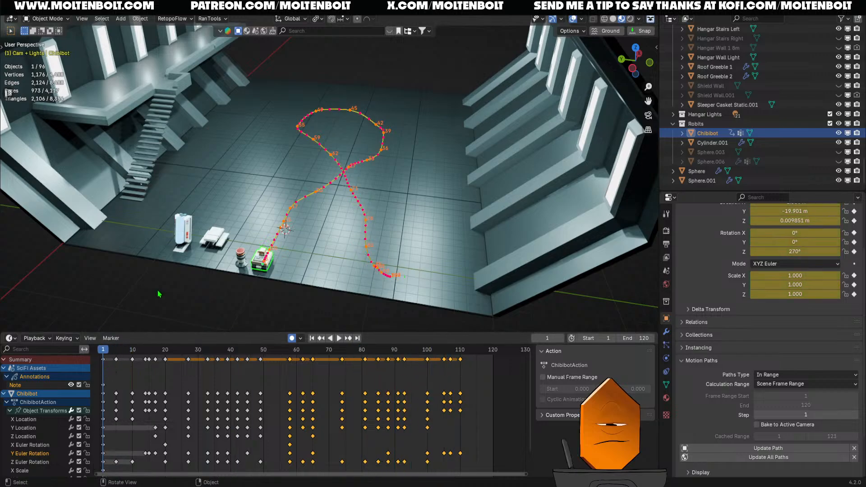
key(space)
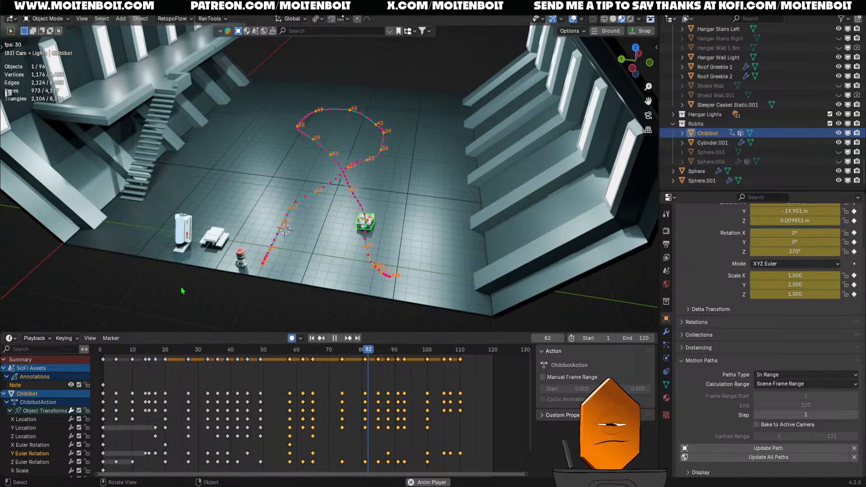
key(space)
- Select only the Chibibot keyframes at frames 62 and 65 and shift them six frames later
drag(394, 358, 293, 355)
key(ctrl+bracketright)
drag(298, 387, 325, 469)
key(g)
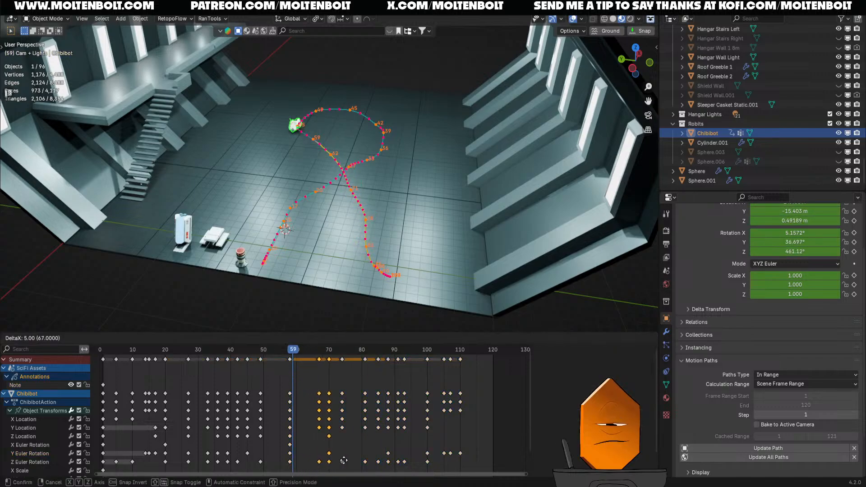
click(348, 463)
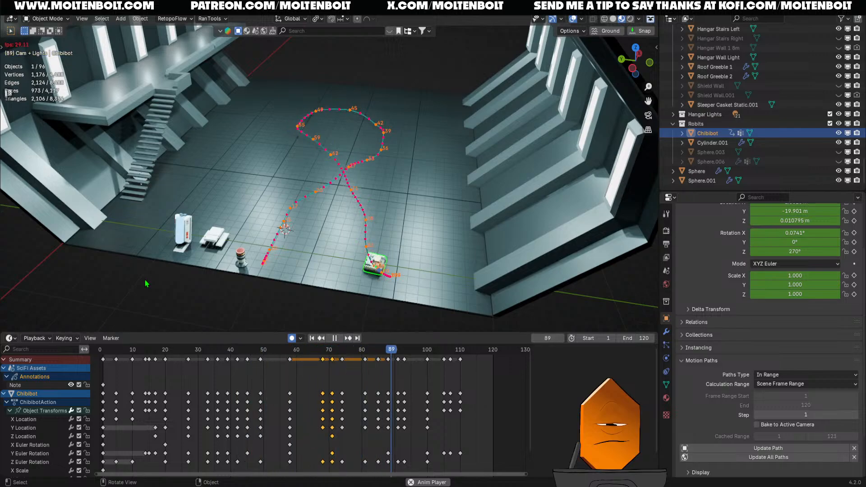
- Play back the timing, and move the Chibibot keyframes at frames 68 and 71 to frames 64 and 70
key(space)
drag(400, 355, 320, 351)
drag(298, 382, 342, 471)
key(g)
click(318, 463)
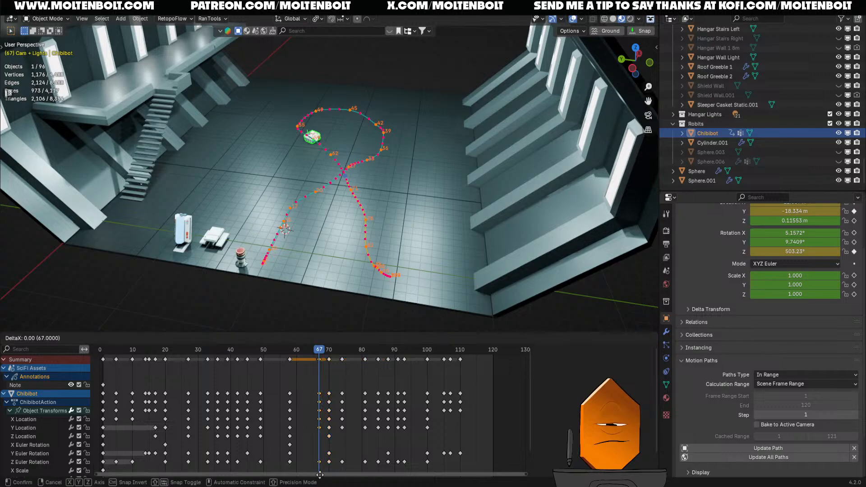
- Play the animation from frame 50 and scrub past frame 66 to examine the Chibibot's exit from the turn
drag(267, 350, 265, 375)
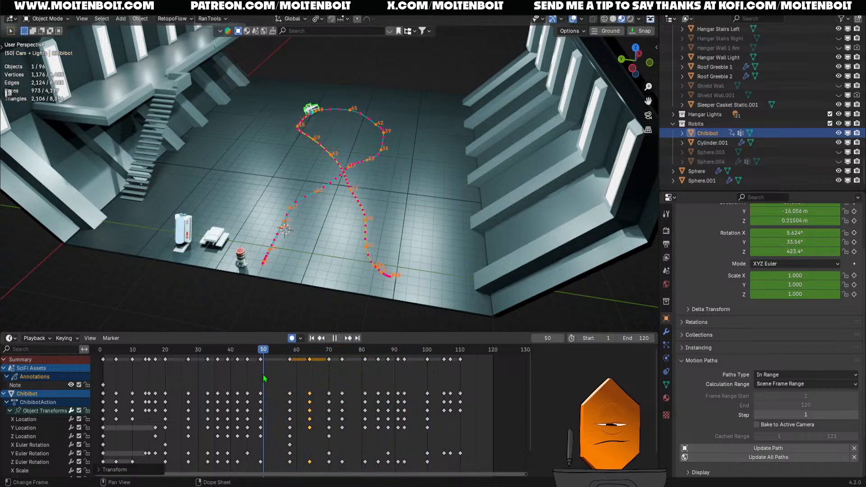
key(space)
key(space)
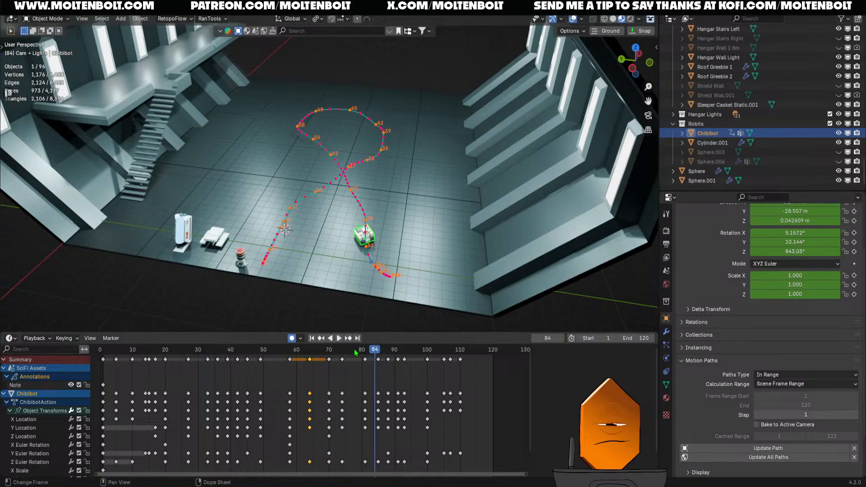
click(296, 369)
key(space)
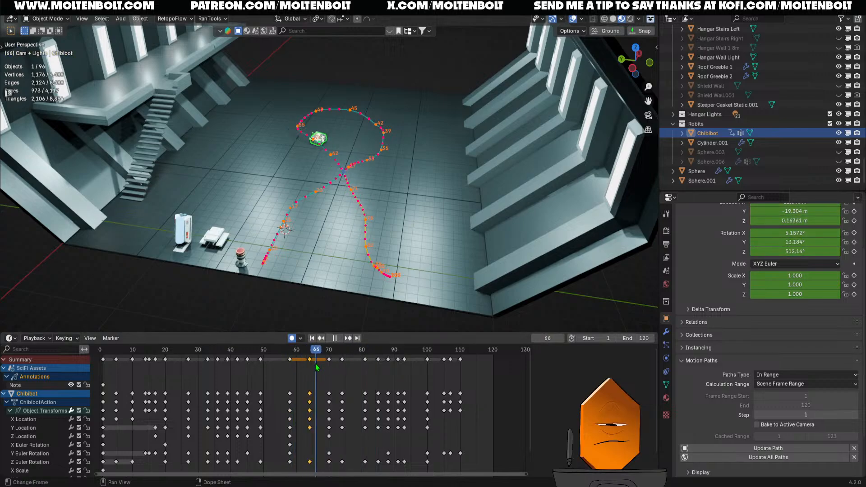
drag(317, 368, 337, 365)
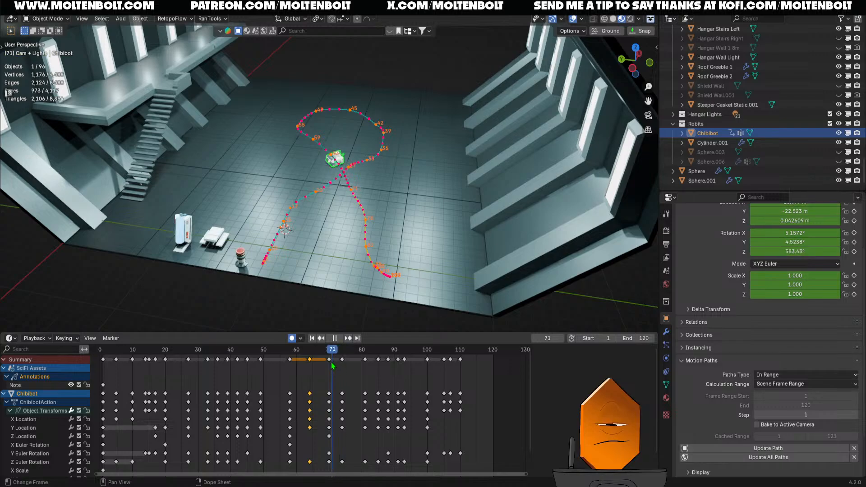
- Move the Chibibot keyframes at frame 74 three frames later, to frame 77
drag(332, 366, 346, 416)
key(g)
click(366, 427)
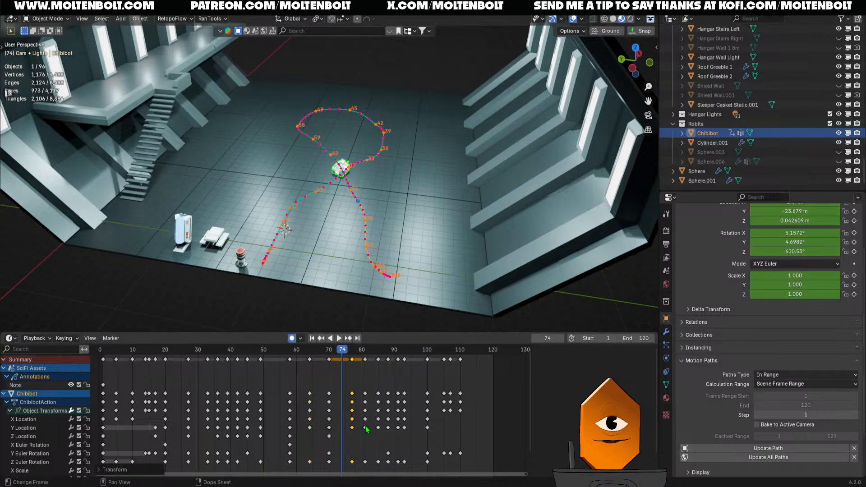
- Scrub the Chibibot's motion between frames 63 and 85, and play the animation from frame 1 to review its timing
drag(345, 354, 309, 376)
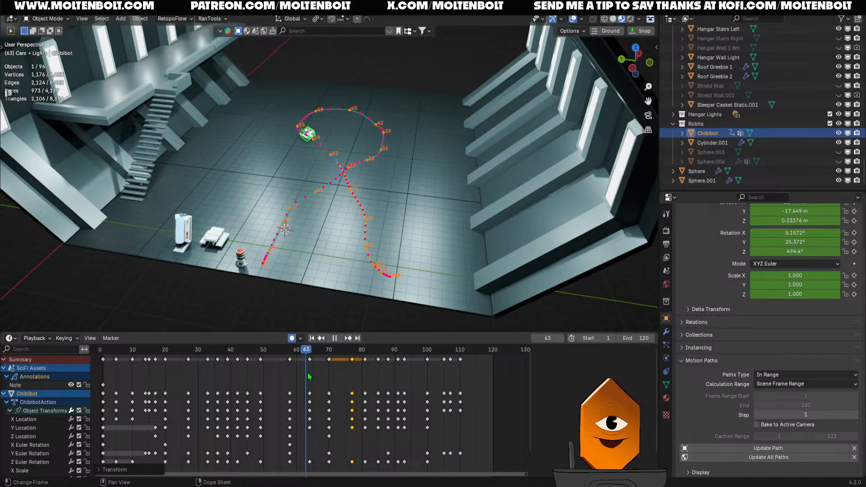
drag(309, 376, 363, 393)
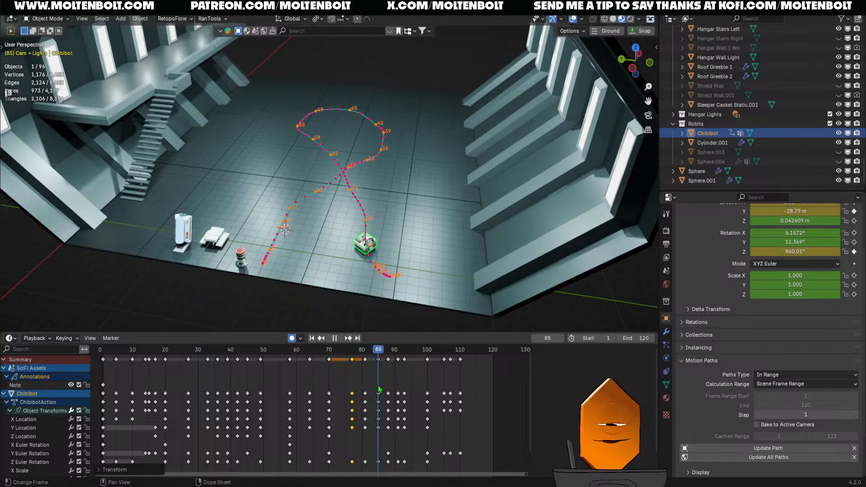
drag(379, 389, 115, 394)
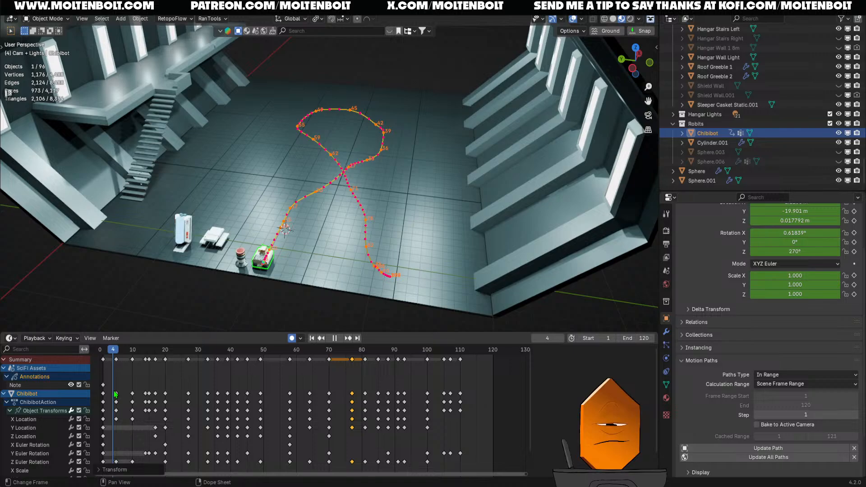
mouse_move(115, 394)
mouse_down()
mouse_move(151, 387)
mouse_move(104, 393)
mouse_up()
key(space)
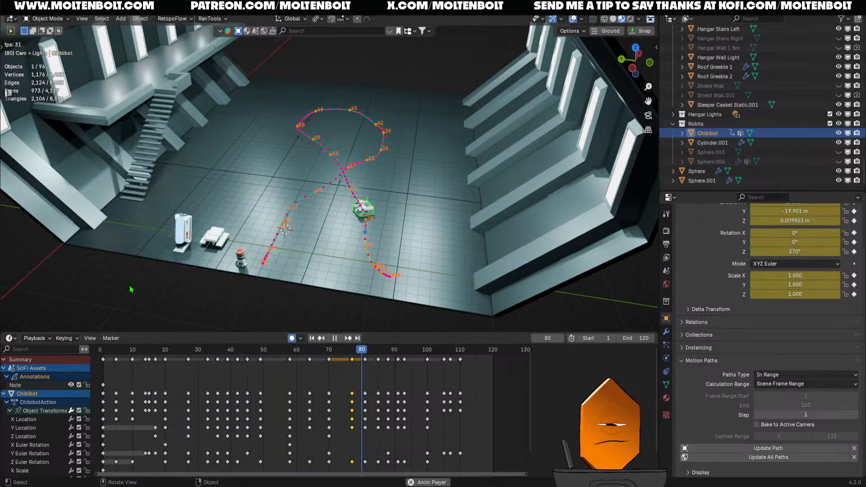
key(space)
- Select all Chibibot keyframes from frame 64 onward and shift them two frames earlier
drag(286, 352, 490, 476)
key(g)
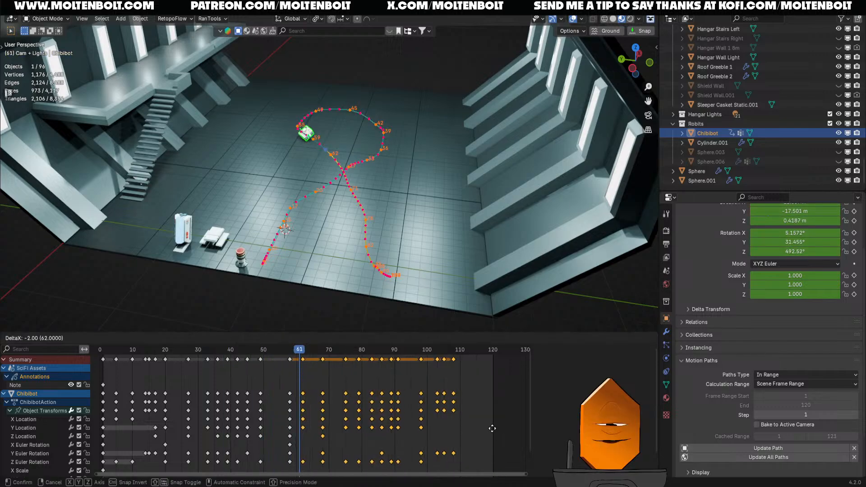
click(494, 431)
- Review the playback, and shift all Chibibot keyframes from frame 68 onward four frames earlier
drag(299, 350, 200, 349)
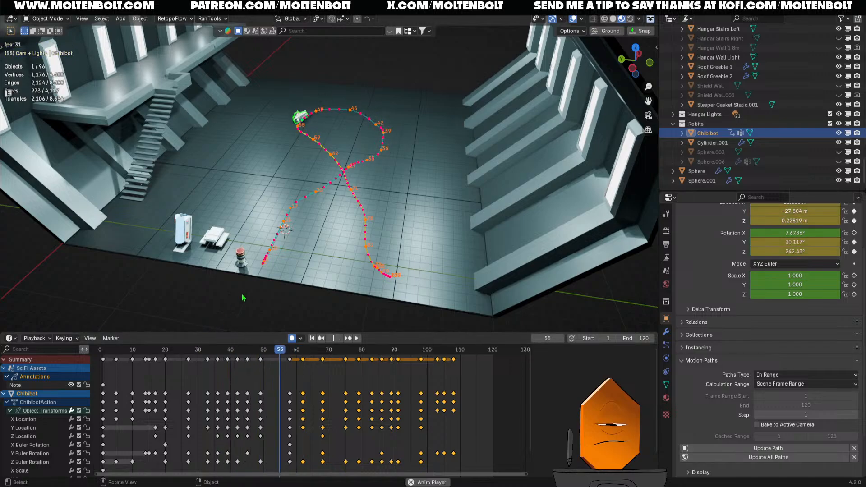
key(space)
drag(307, 379, 486, 477)
key(g)
click(486, 441)
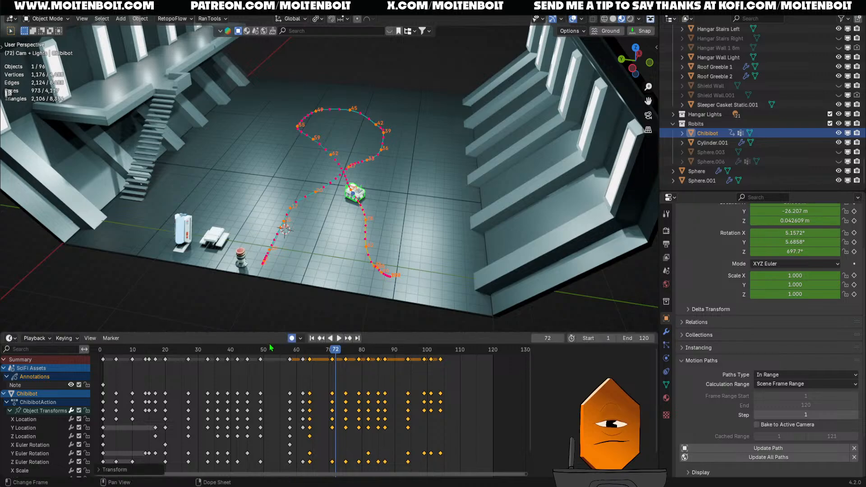
- Undo the last four-frame shift of the Chibibot keyframes and save the file
mouse_move(260, 350)
mouse_down()
mouse_move(349, 357)
mouse_move(262, 358)
mouse_move(332, 357)
mouse_move(272, 358)
mouse_up()
key(ctrl+z)
key(ctrl+z)
click(263, 353)
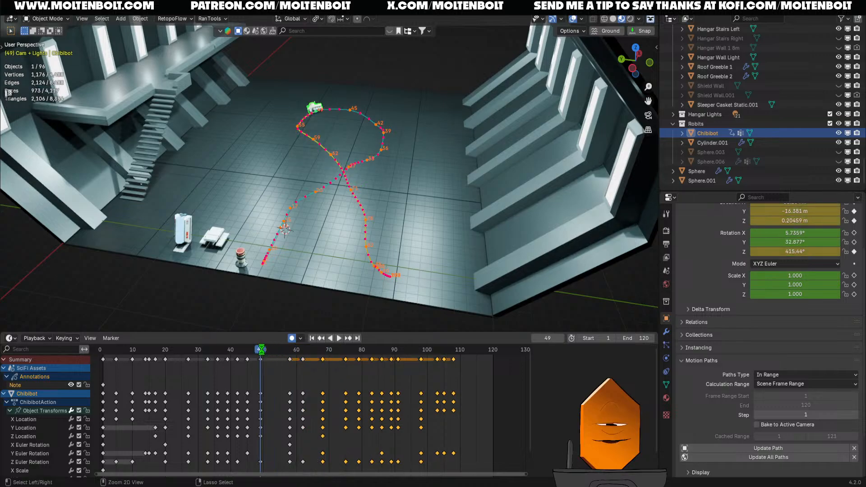
key(ctrl+s)
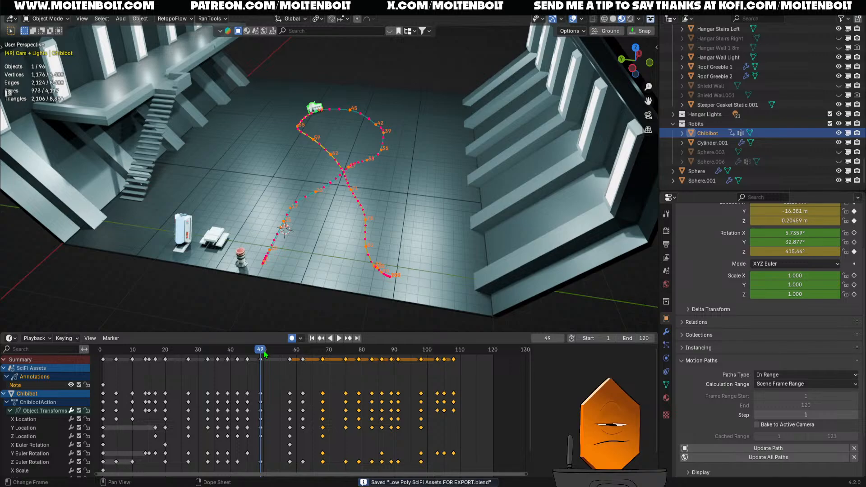
- Play the Chibibot animation several times, including with the viewport overlays hidden, to review its timing
key(space)
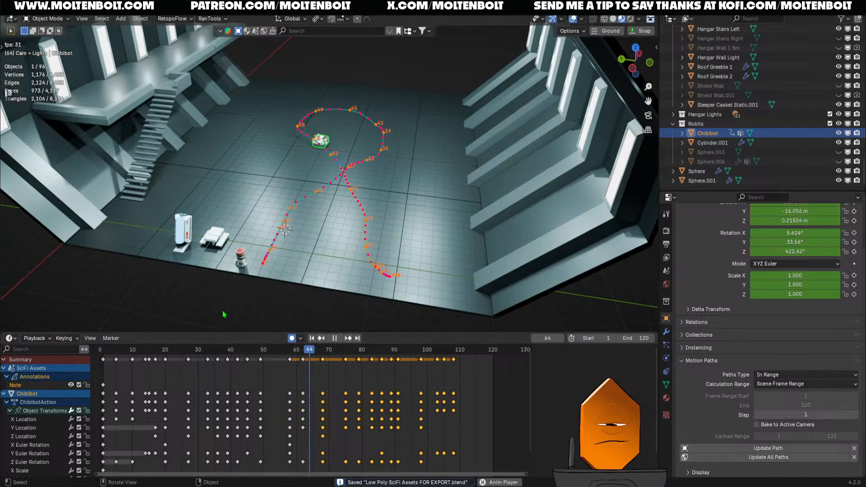
key(space)
key(shift+Left)
key(space)
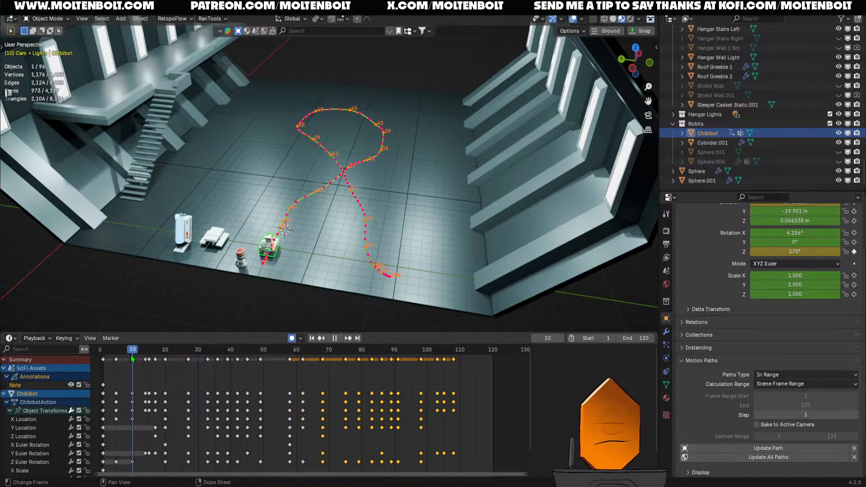
key(space)
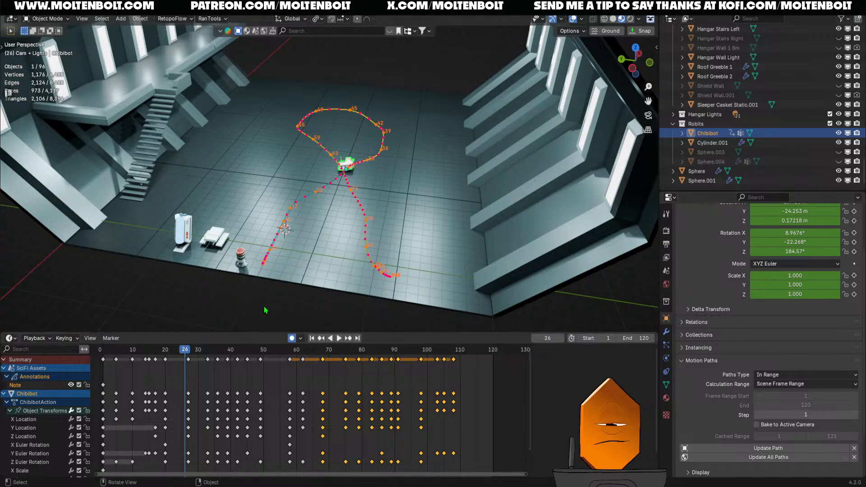
key(alt+shift+z)
key(Left)
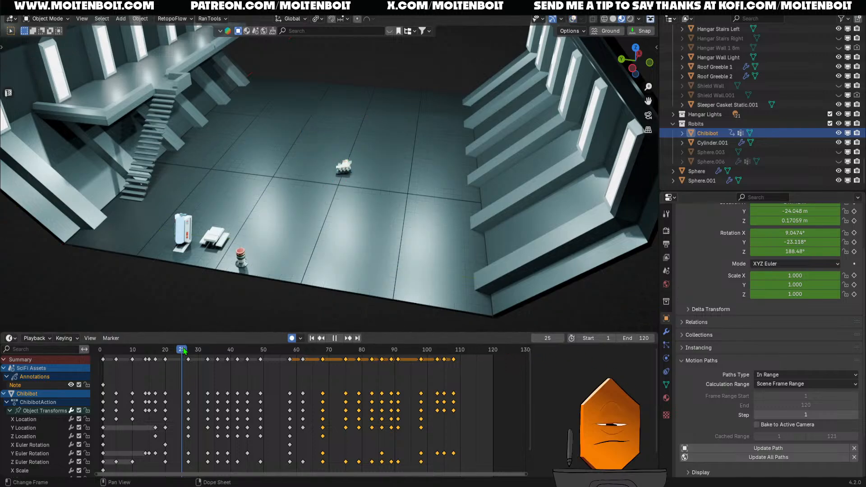
key(shift+Left)
key(space)
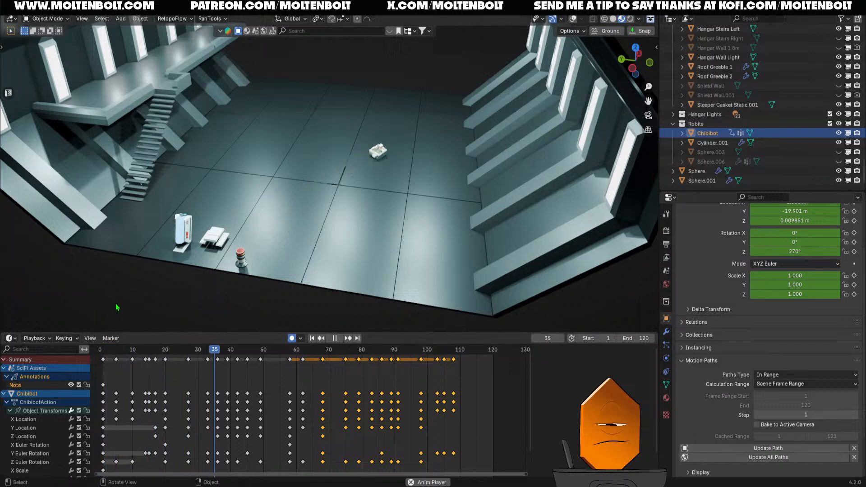
key(space)
- Show the viewport overlays again and rotate the Chibibot about 10.2° around its local Z axis at frame 14
drag(159, 350, 147, 365)
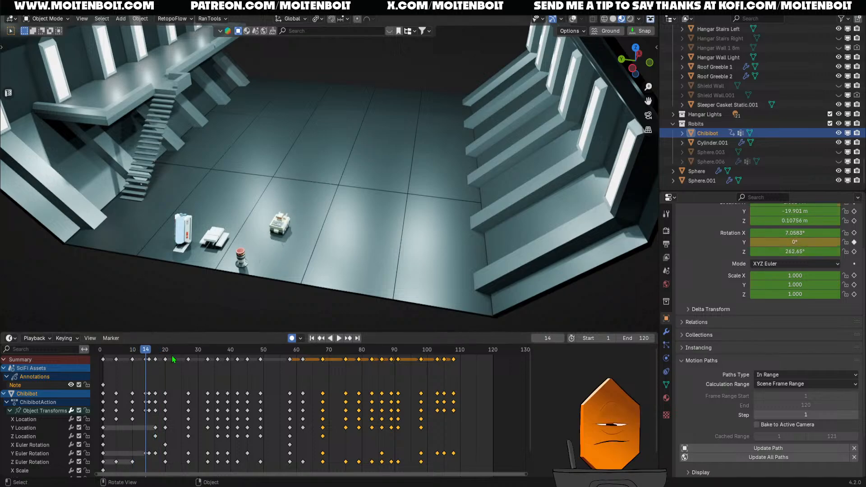
key(shift+alt+z)
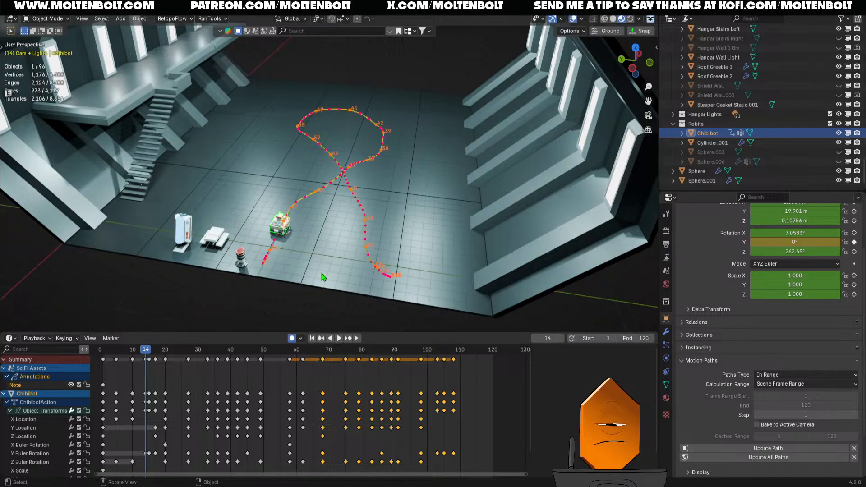
key(r)
key(z)
key(z)
click(329, 278)
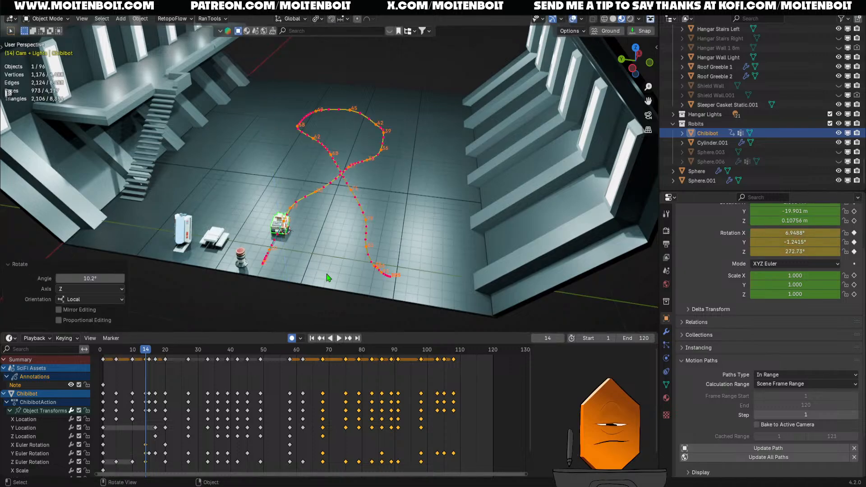
- At frame 58, move the Chibibot about -0.4 m in X and 2.45 m in Y to widen the turn
drag(148, 351, 292, 342)
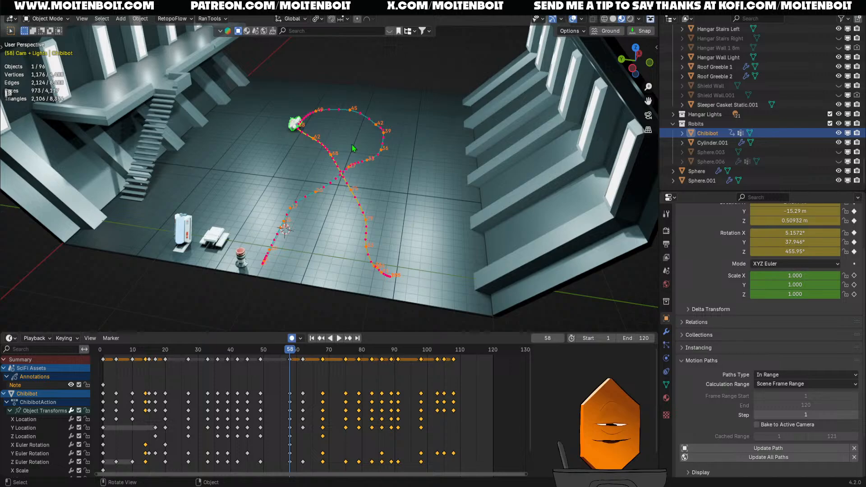
key(g)
key(y)
click(484, 291)
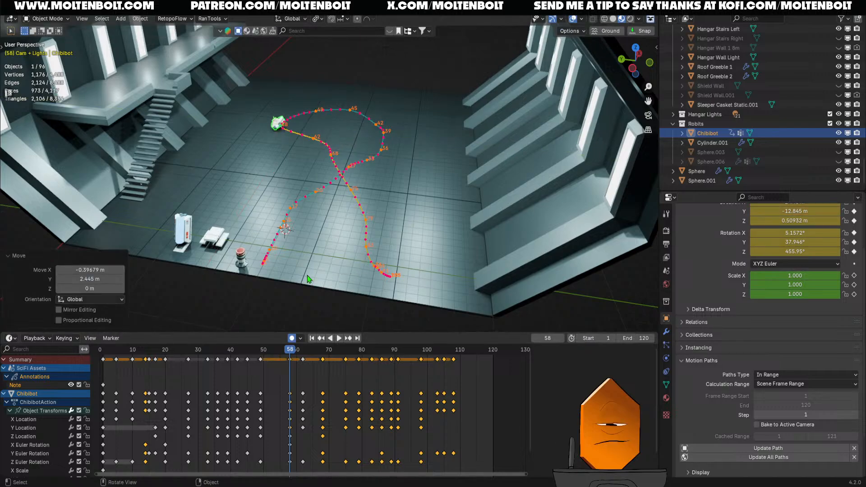
- Insert a Chibibot keyframe at frame 54, and at frame 56 move it about -0.93 m in X and -0.23 m in Y
drag(290, 349, 278, 373)
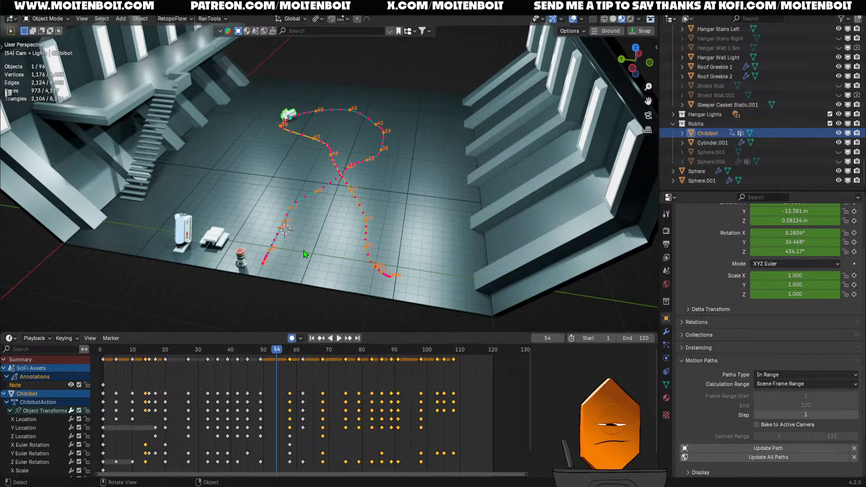
key(i)
drag(277, 353, 283, 354)
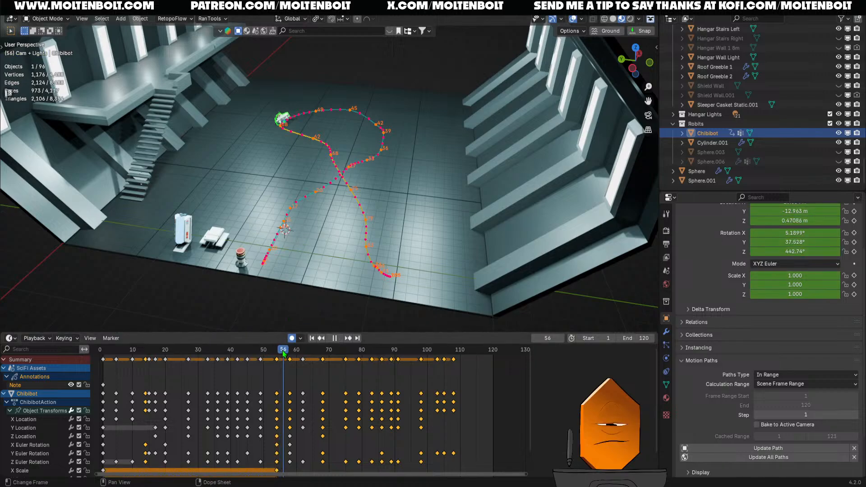
key(r)
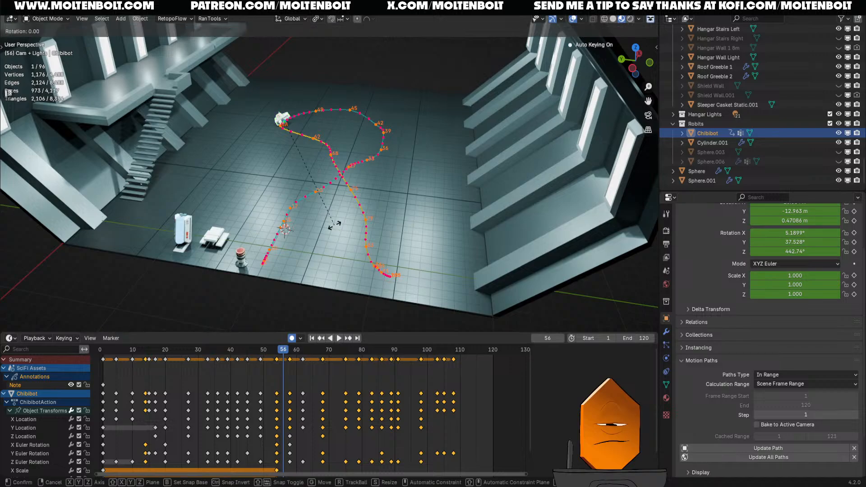
right_click(335, 226)
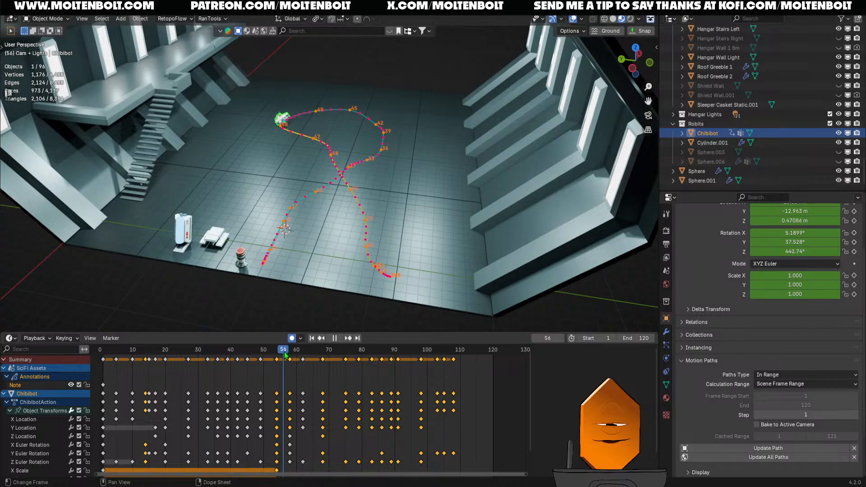
key(g)
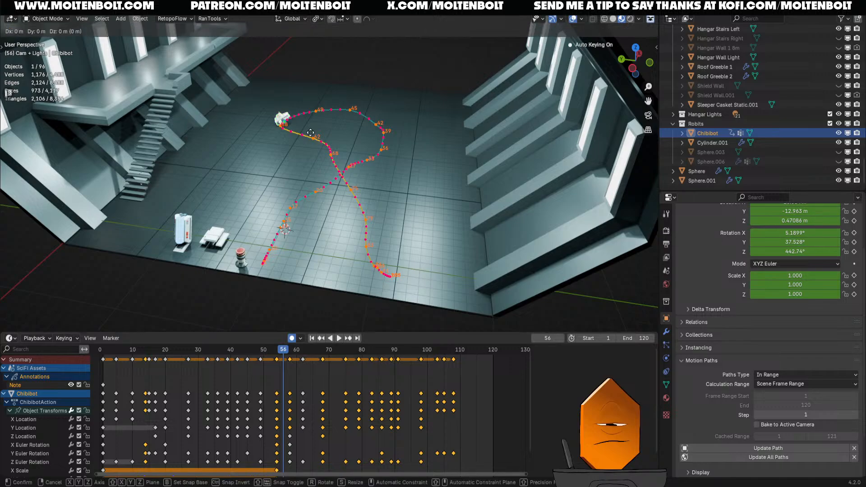
key(shift+z)
click(308, 142)
key(space)
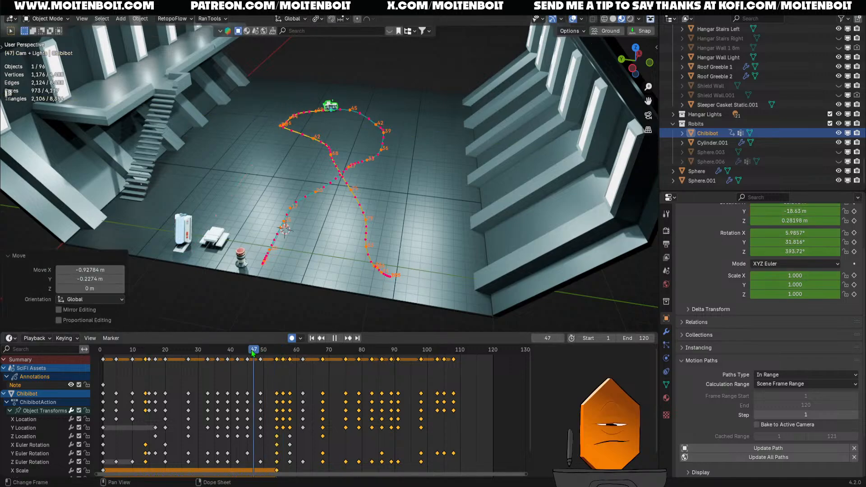
- Try rotating the Chibibot around the global Z axis at frame 56 and near frame 58
drag(282, 356, 296, 354)
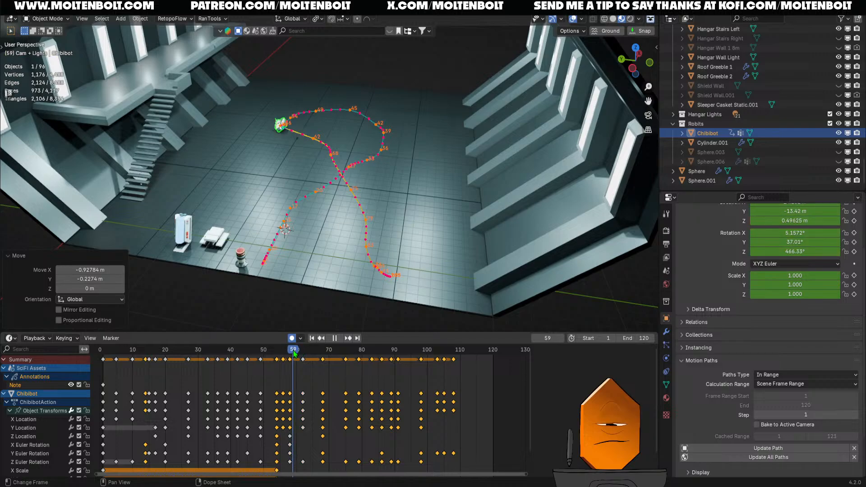
key(Escape)
key(r)
key(z)
key(z)
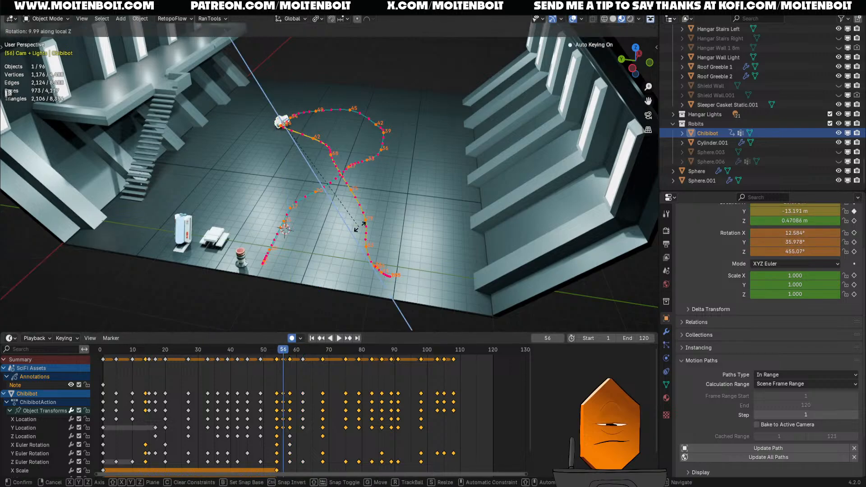
key(z)
key(z)
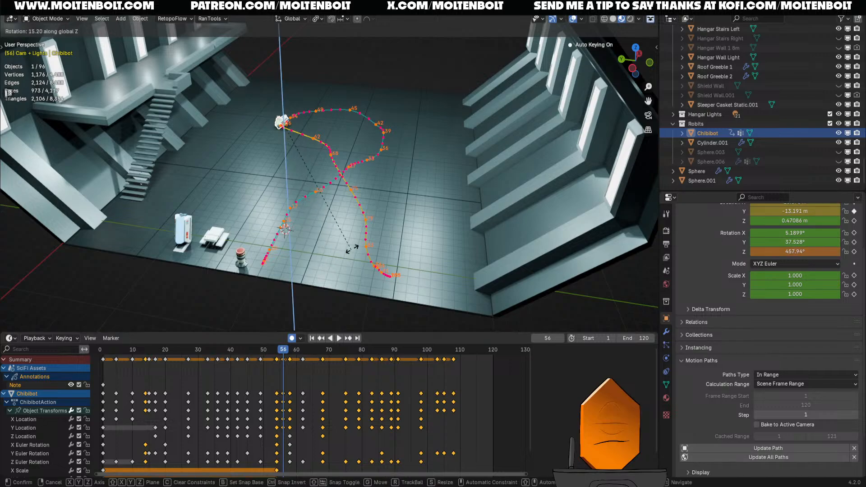
click(328, 281)
drag(285, 352, 267, 363)
key(r)
key(z)
click(408, 222)
- Try moving the Chibibot across the floor at frame 60 and rotating it about 18.9° around the global Z axis
drag(280, 363, 299, 363)
key(g)
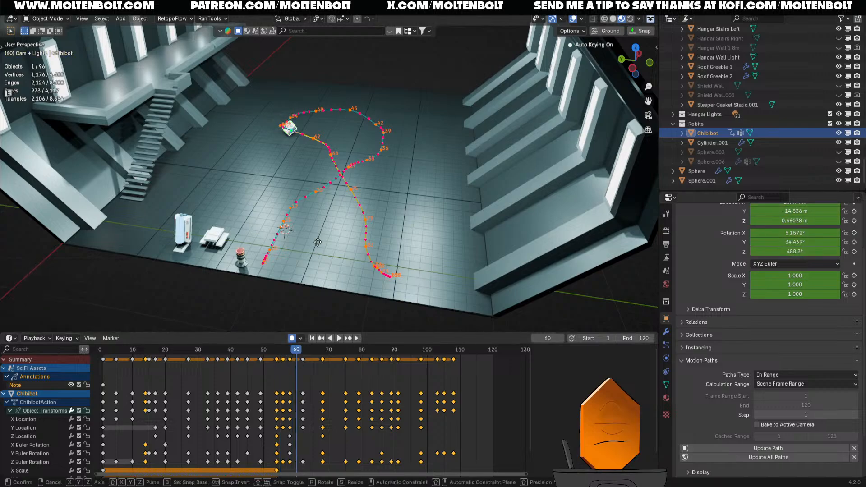
key(shift+z)
click(319, 259)
key(r)
key(z)
click(355, 246)
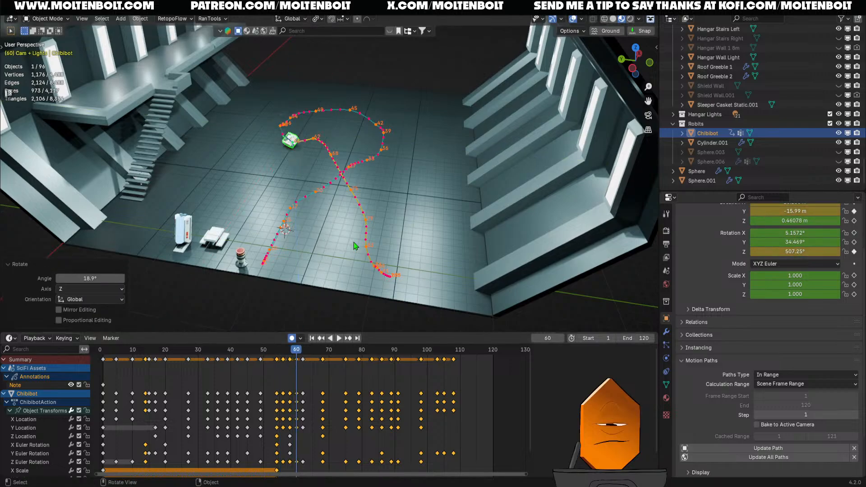
mouse_move(297, 363)
mouse_down()
mouse_move(270, 363)
mouse_move(306, 367)
mouse_move(296, 365)
mouse_up()
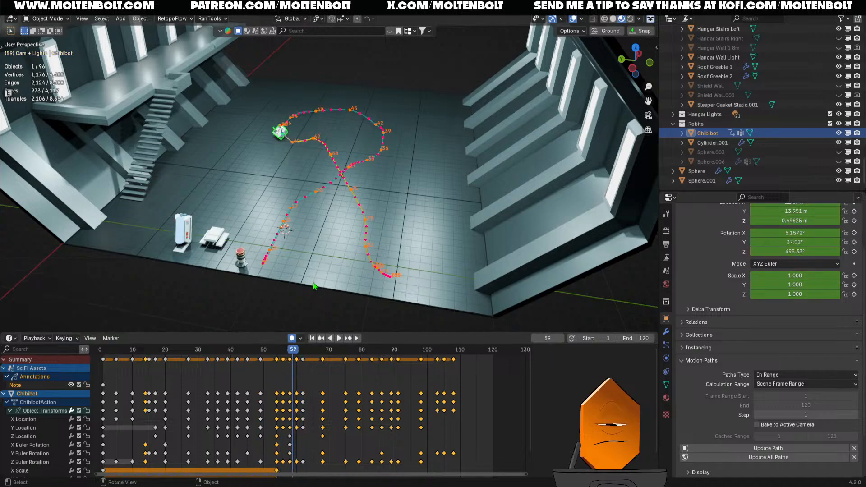
key(Down)
key(Down)
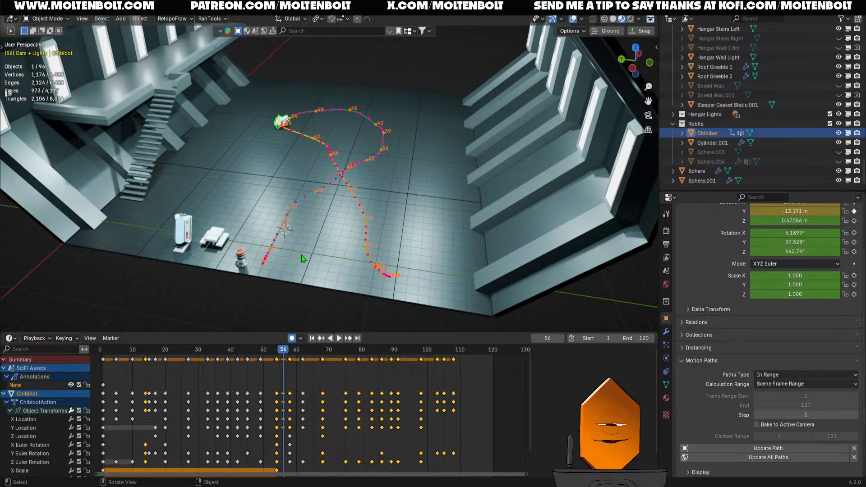
- Select all Chibibot keyframes from frame 62 onward and shift them eight frames later, starting at frame 70
middle_drag(294, 194, 323, 203)
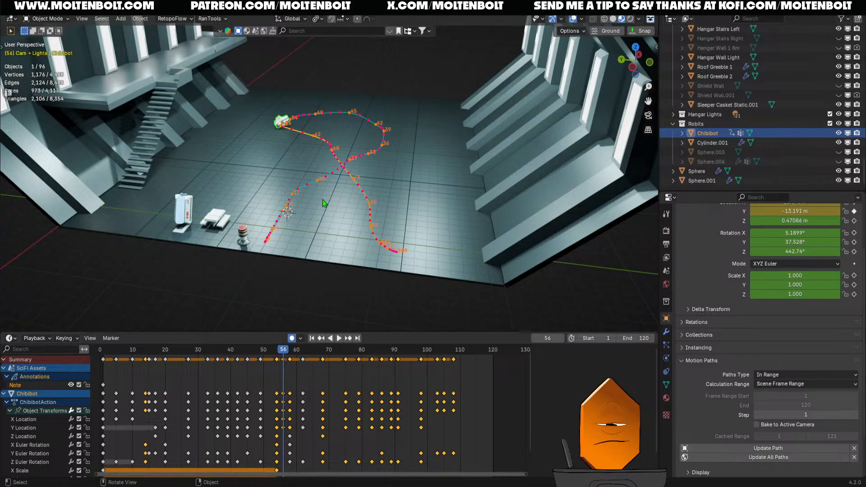
middle_drag(298, 253, 287, 264)
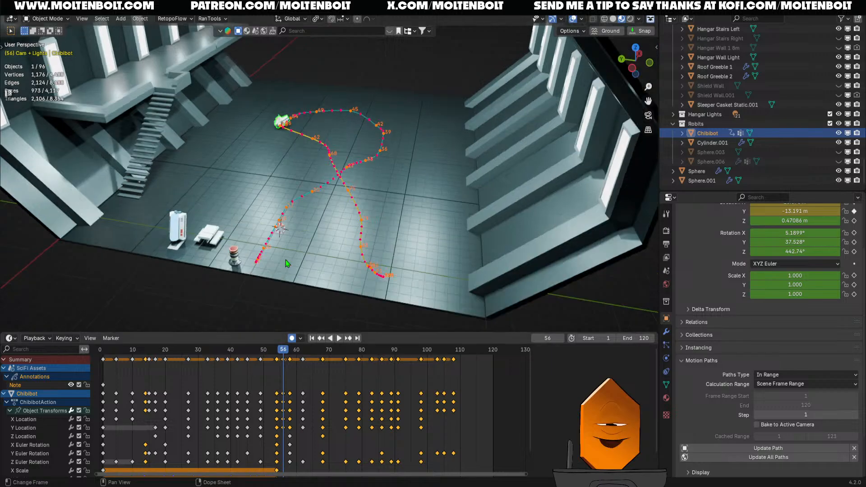
drag(106, 352, 303, 361)
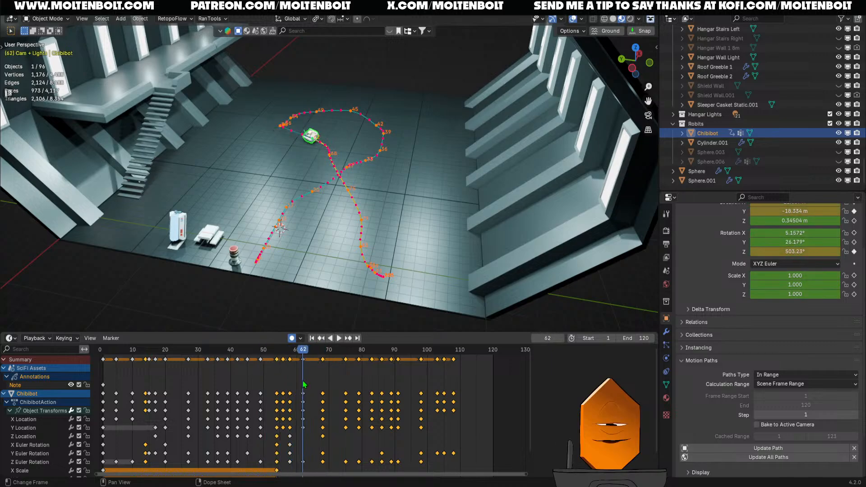
ctrl+click(477, 471)
key(g)
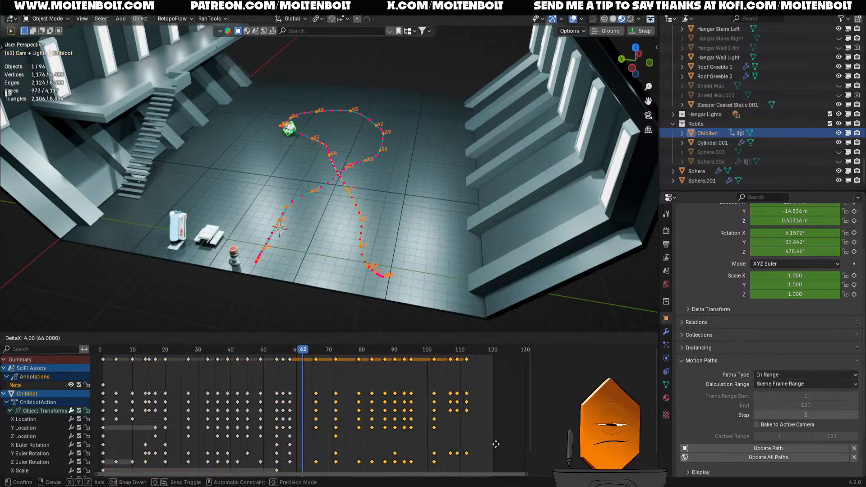
click(510, 447)
- Rotate the Chibibot around the global Z axis at frame 58 to turn it further through the bend
mouse_move(298, 353)
mouse_down()
mouse_move(311, 351)
mouse_move(229, 353)
mouse_move(303, 359)
mouse_up()
key(r)
key(z)
click(406, 154)
- At frame 62, move the Chibibot across the floor to about -15.03 m in Y and rotate it 38.3° around global Z
key(g)
key(shift+z)
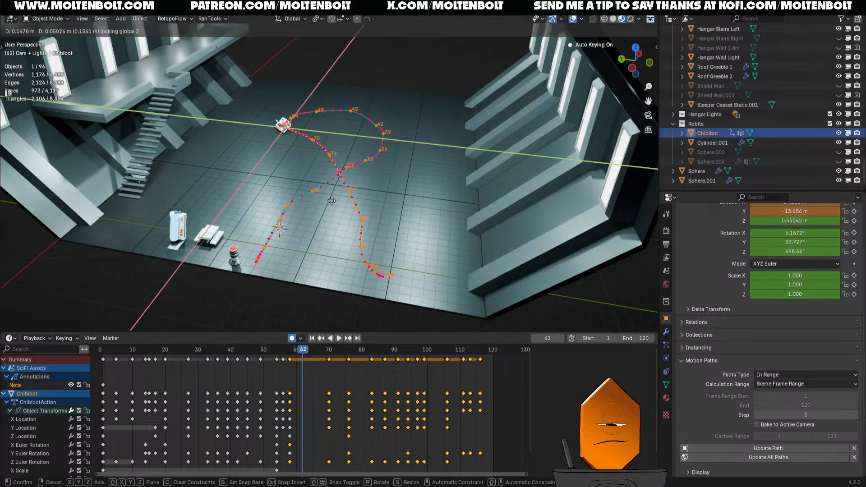
click(335, 209)
key(r)
key(z)
click(396, 172)
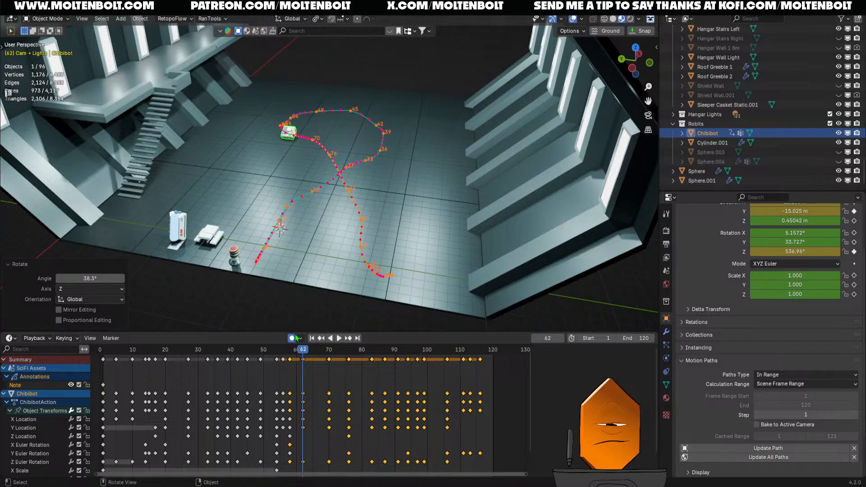
- Play the animation, scrub back to frame 55, and examine the Chibibot's turn and motion path from above
key(space)
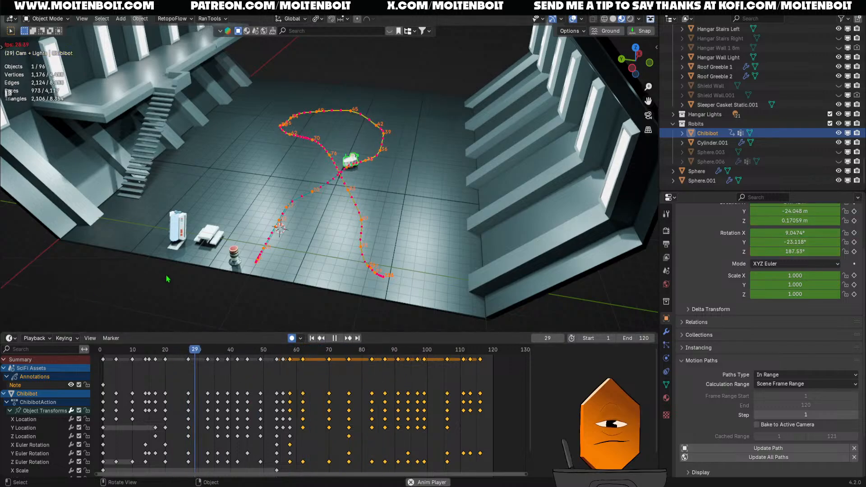
key(space)
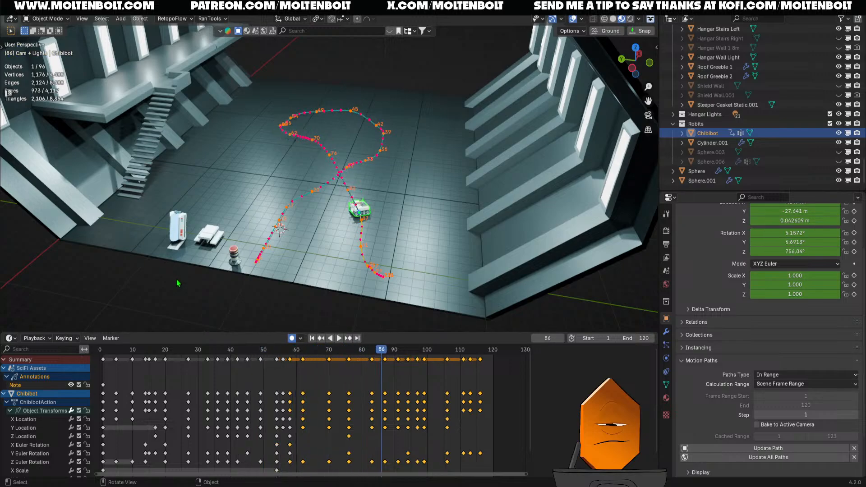
drag(301, 352, 280, 362)
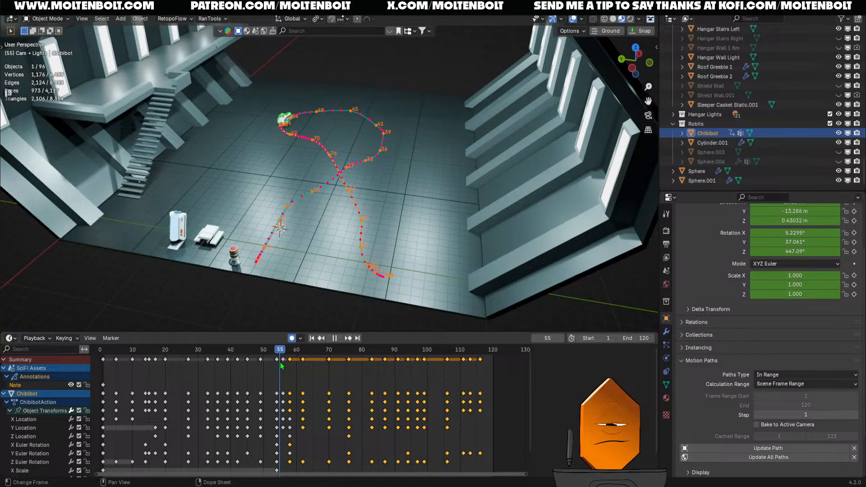
middle_drag(324, 216, 417, 144)
scroll(356, 230, down, 1)
click(417, 144)
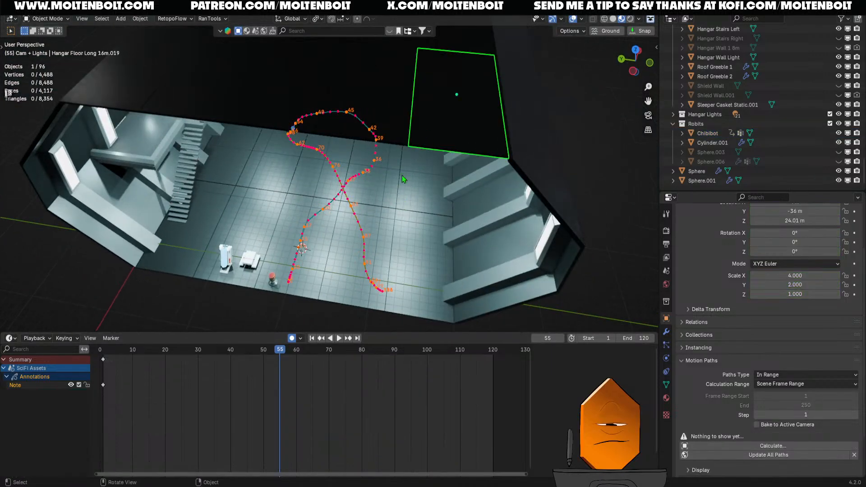
- Switch the viewport to solid shading and set its object colouring to Material
scroll(396, 200, down, 2)
mouse_move(397, 201)
middle_down()
mouse_move(448, 248)
mouse_move(482, 247)
mouse_move(502, 260)
middle_up()
key(z)
key(z)
click(639, 18)
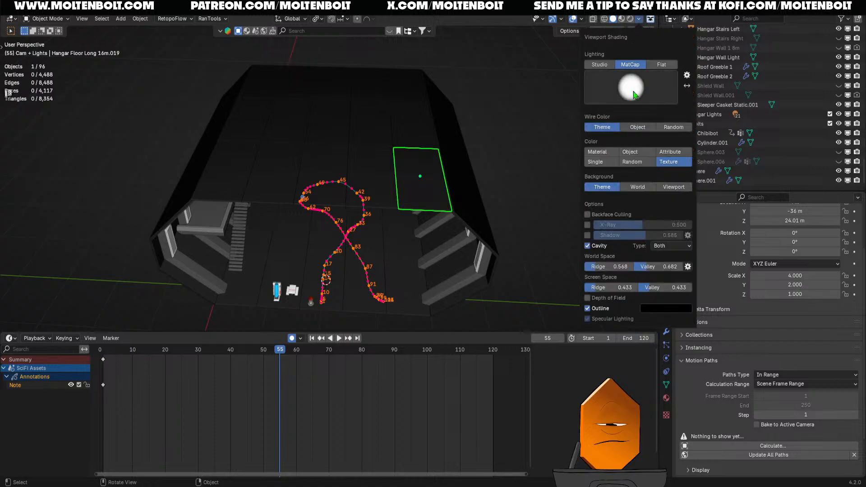
click(606, 153)
- Select all fifteen roof panels covering the hangar and hide them
shift+middle_drag(453, 232, 461, 217)
click(244, 157)
shift+click(275, 157)
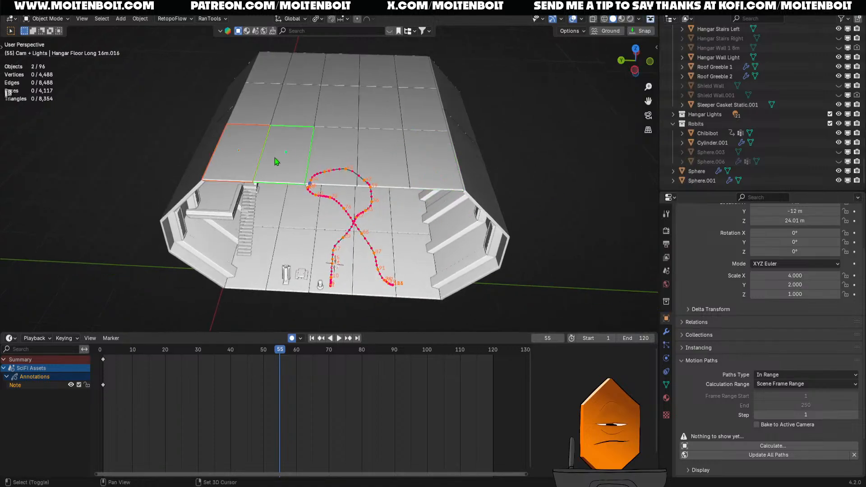
shift+click(331, 155)
shift+click(381, 149)
shift+click(429, 145)
shift+click(422, 108)
shift+click(384, 109)
shift+click(350, 108)
shift+click(302, 103)
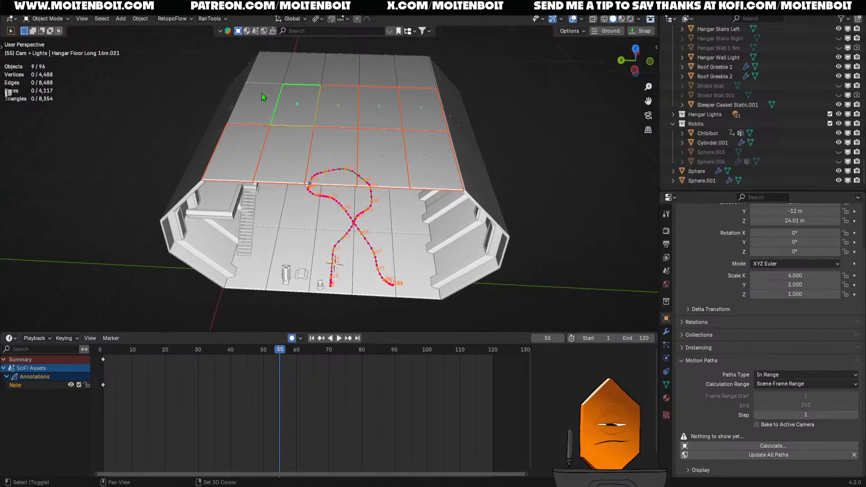
shift+click(246, 105)
shift+click(267, 68)
shift+click(305, 68)
shift+click(343, 69)
shift+click(379, 69)
shift+click(413, 70)
key(h)
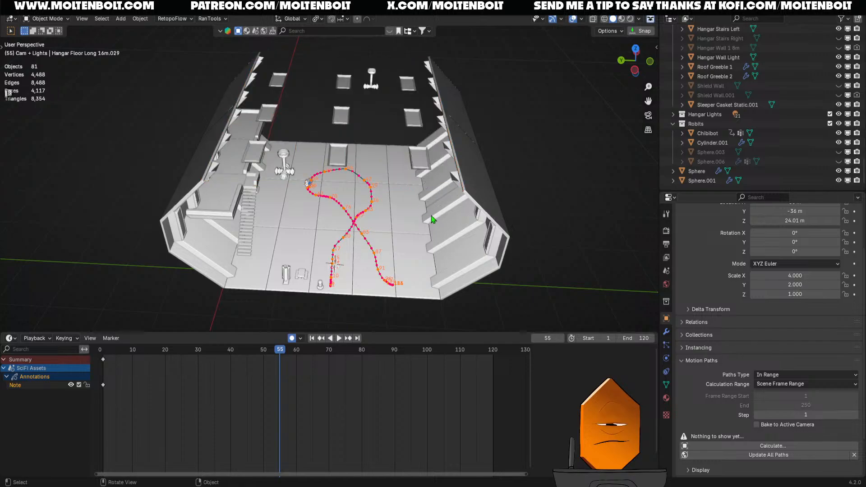
- Select the nine remaining rectangular ceiling fixtures together with Roof Greeble 1 and Roof Greeble 2, and hide them
middle_drag(432, 219, 328, 185)
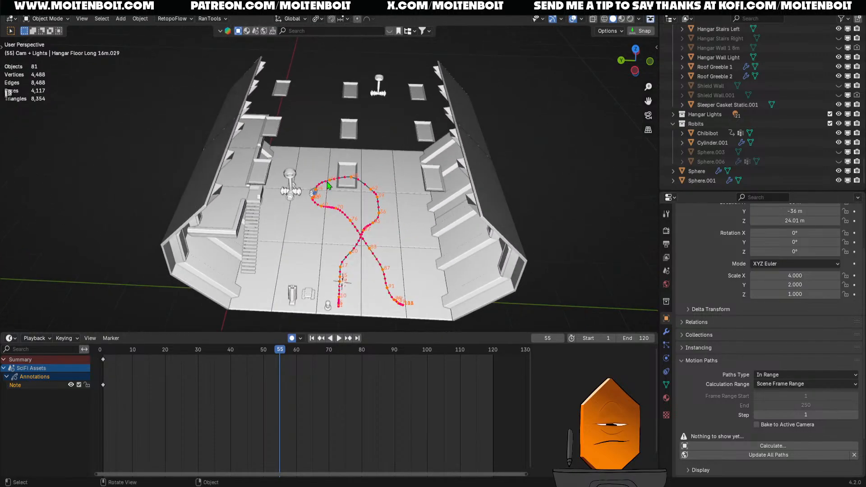
click(259, 172)
shift+click(271, 127)
shift+click(282, 88)
shift+click(350, 90)
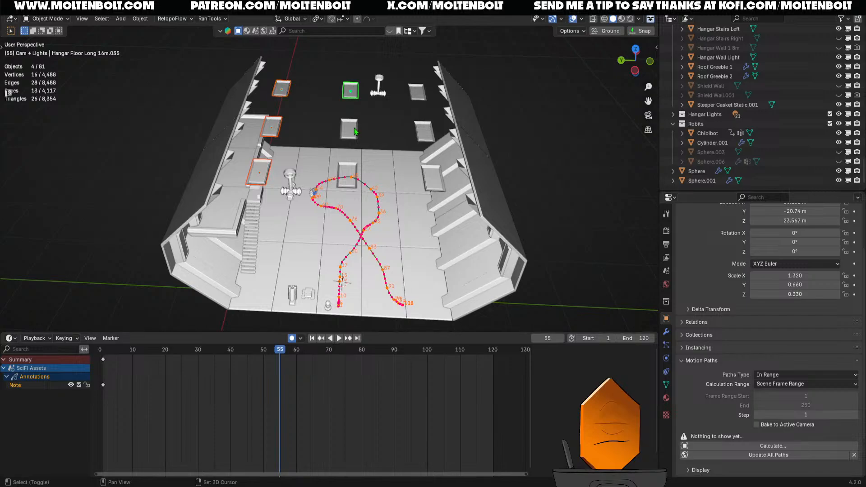
shift+click(350, 130)
shift+click(347, 174)
shift+click(434, 178)
shift+click(424, 131)
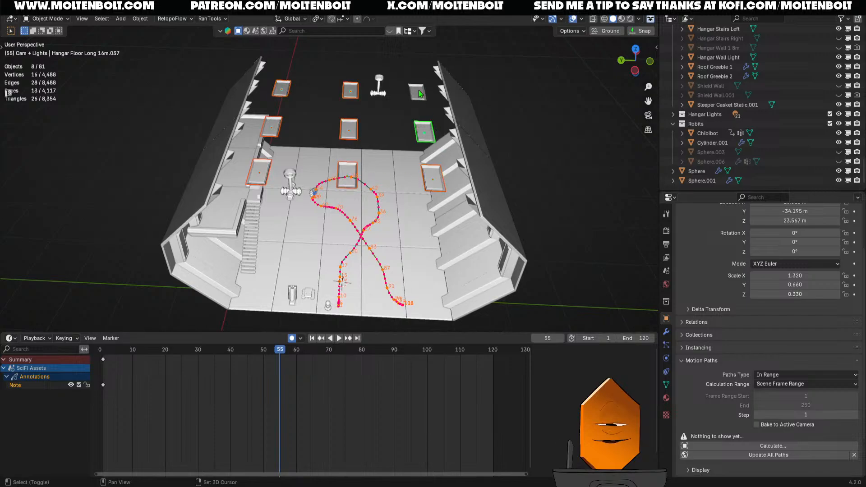
shift+click(419, 93)
shift+click(379, 85)
shift+click(290, 178)
key(g)
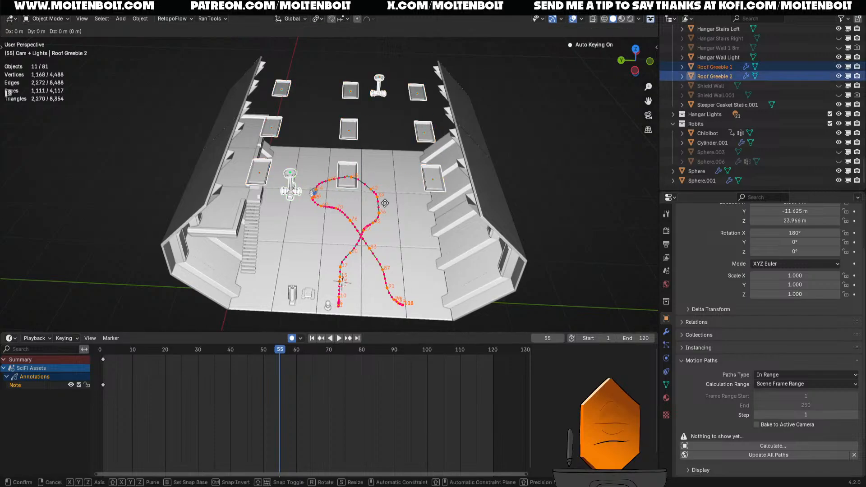
right_click(386, 205)
key(h)
- In top view, select the Chibibot and move it across the floor at frame 56 to about -12.81 m in Y
middle_drag(388, 207, 402, 207)
middle_drag(410, 178, 407, 226)
key(KP_7)
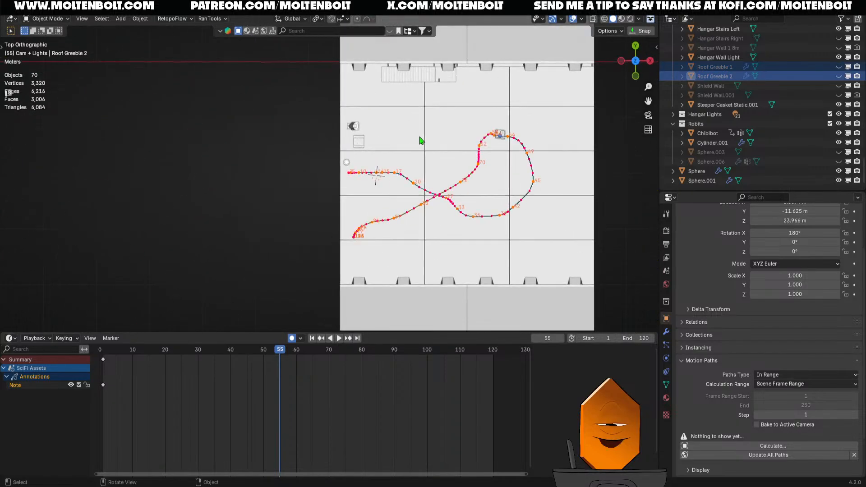
shift+middle_drag(428, 191, 450, 228)
key(KP_7)
shift+middle_drag(556, 154, 445, 153)
shift+middle_drag(445, 152, 325, 232)
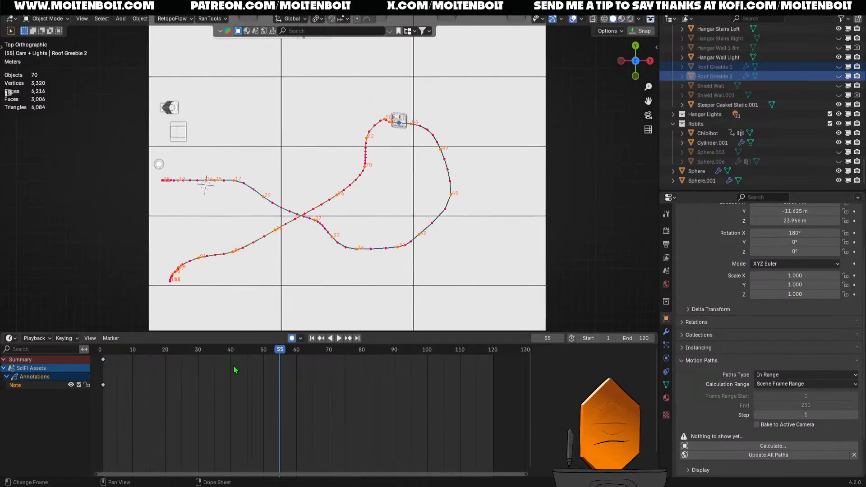
click(404, 124)
drag(277, 354, 285, 396)
key(g)
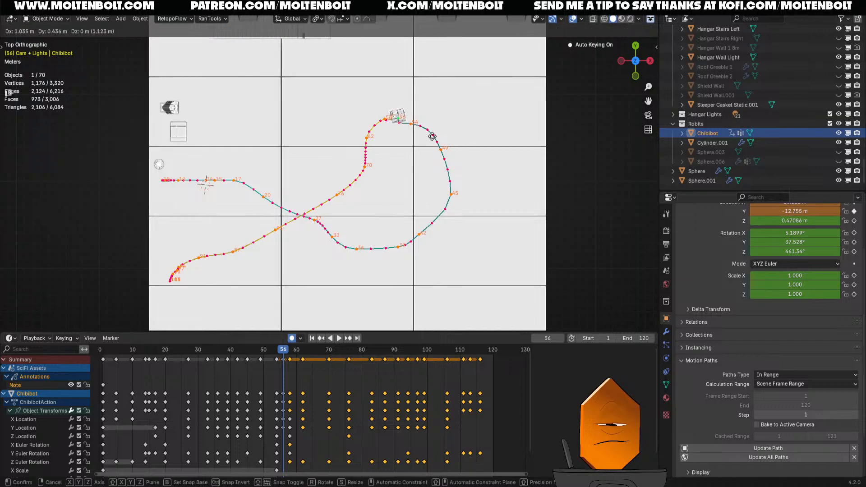
click(434, 135)
- At frame 54, move the Chibibot about 0.87 m in X and 0.11 m in Y
drag(281, 358, 276, 359)
key(g)
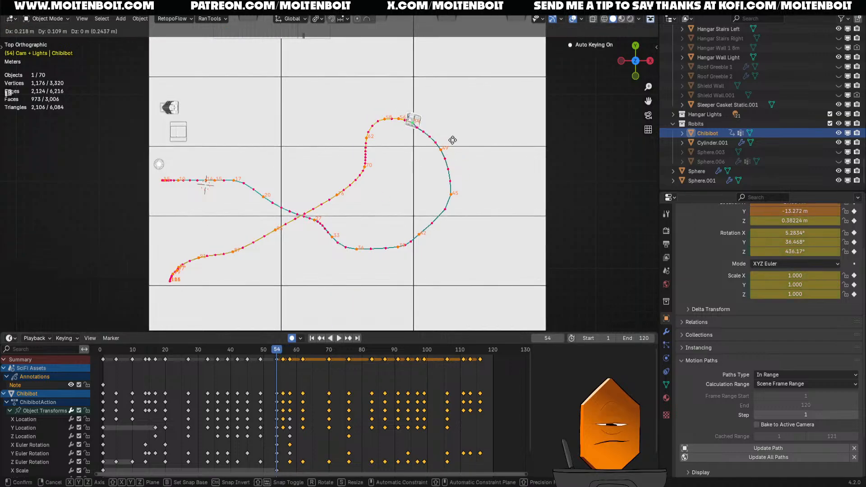
click(458, 139)
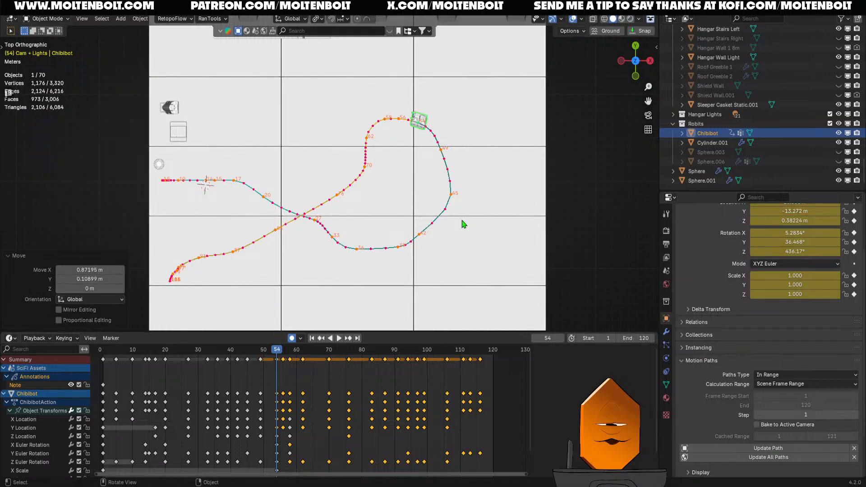
- Deselect the Chibibot and return the viewport to the lit, textured shading in an angled view of the hangar
drag(276, 350, 128, 375)
middle_drag(271, 253, 455, 271)
click(483, 271)
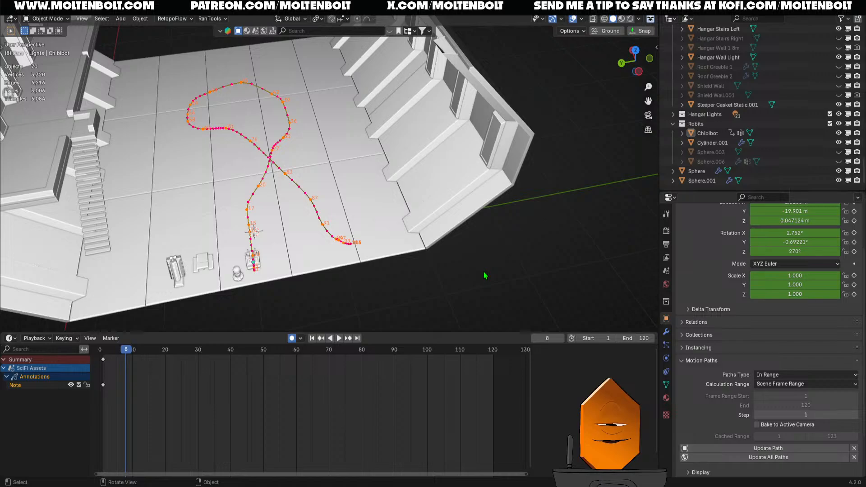
mouse_move(439, 232)
middle_down()
mouse_move(402, 248)
mouse_move(429, 230)
mouse_move(418, 259)
mouse_move(429, 225)
mouse_move(384, 219)
middle_up()
scroll(424, 219, up, 2)
key(z)
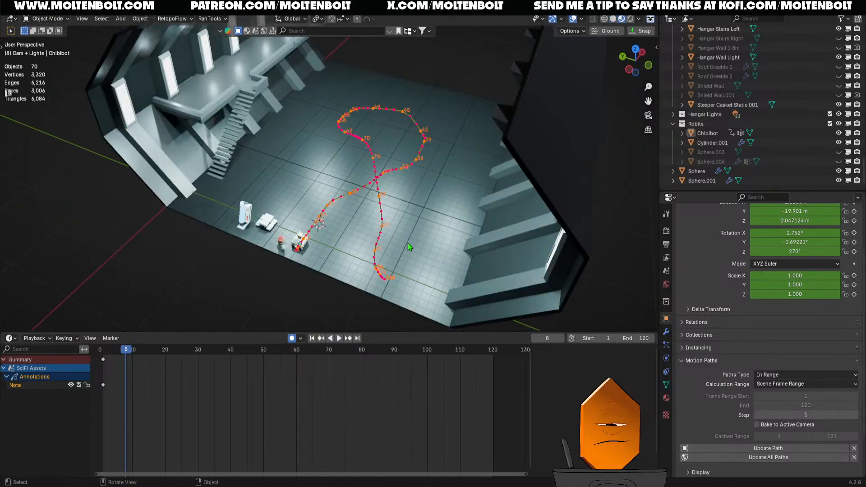
- Play the animation with overlays hidden and scrub back to frame 69 to examine how the Chibibot leaves the turn
key(shift+alt+z)
key(space)
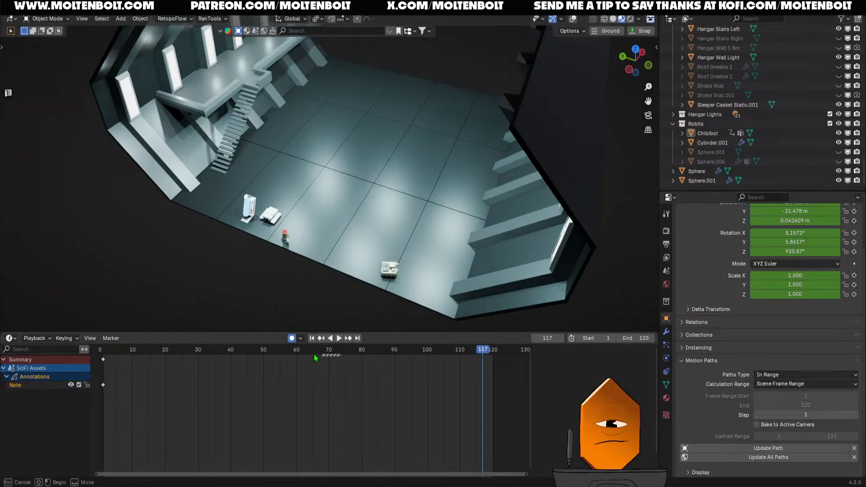
drag(329, 352, 327, 371)
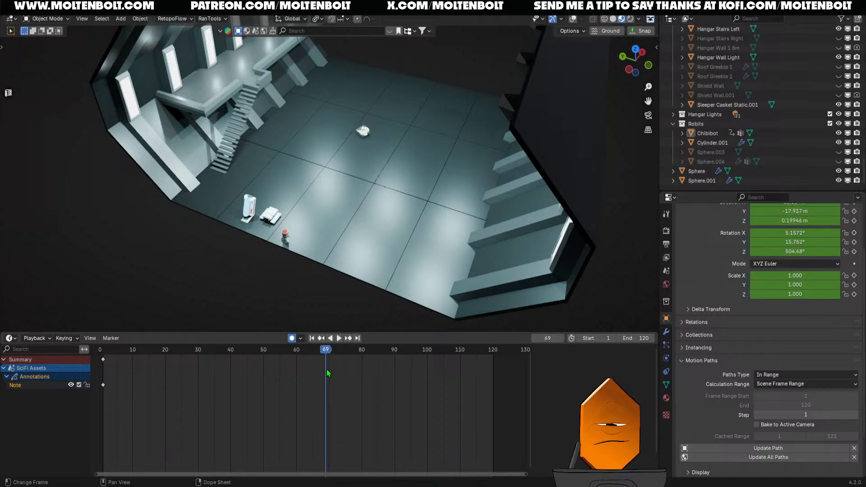
- Show the overlays again and move the Chibibot's frame 70 keyframes four frames earlier to frame 66
key(shift+alt+z)
shift+middle_drag(343, 198, 356, 261)
scroll(355, 261, up, 2)
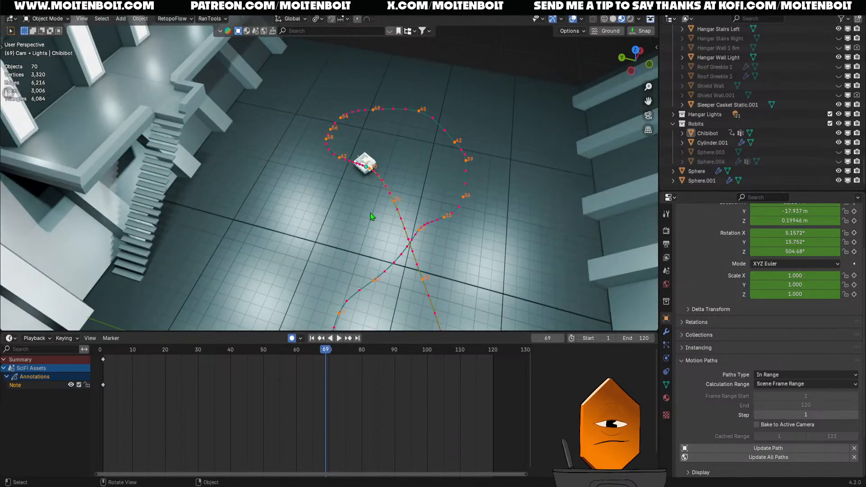
click(357, 171)
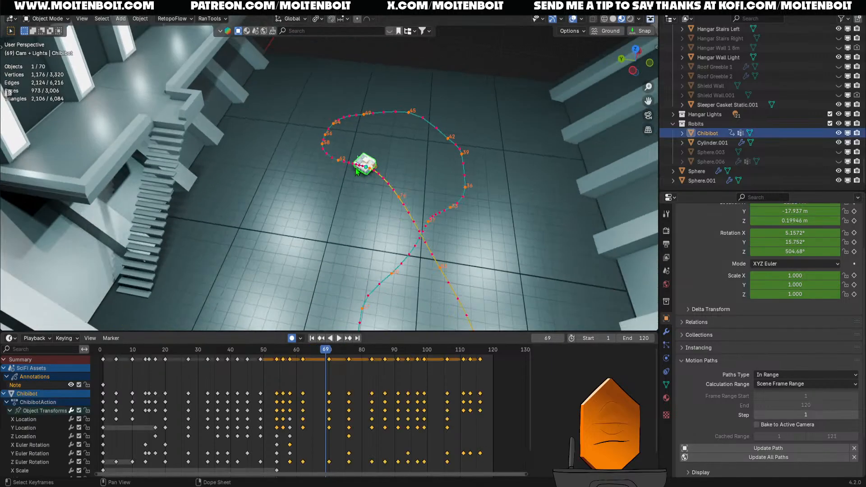
click(322, 395)
key(b)
drag(322, 407, 340, 469)
key(g)
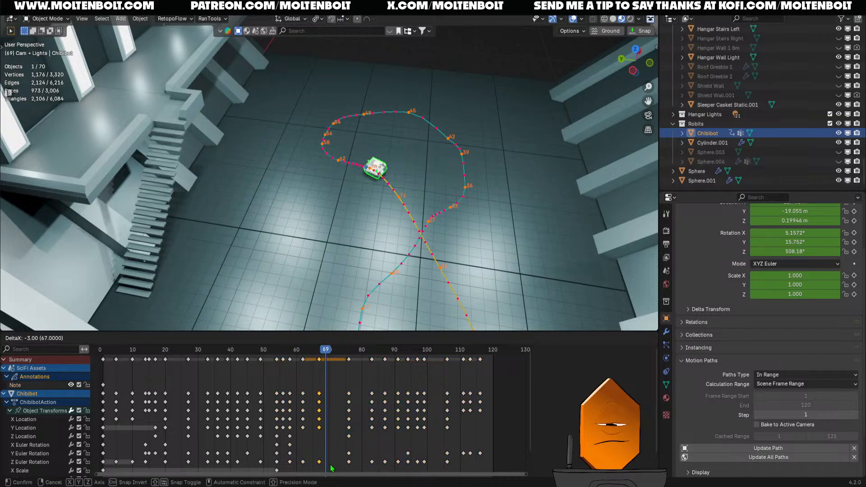
click(346, 408)
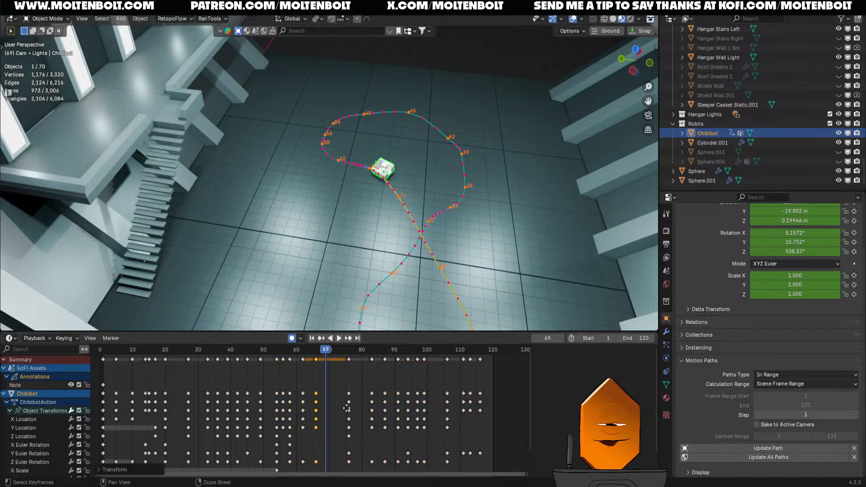
- Delete the Chibibot's keyframes at frame 66 and play back the turn without them
drag(285, 351, 323, 362)
key(Delete)
key(space)
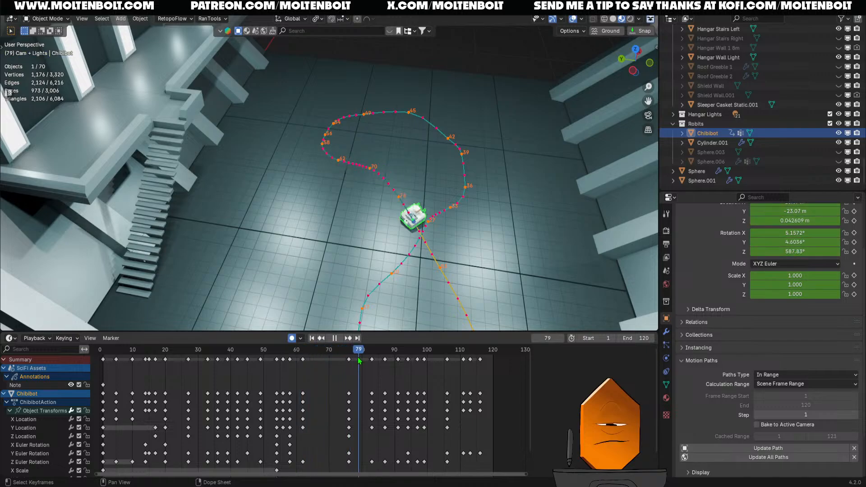
drag(360, 361, 267, 368)
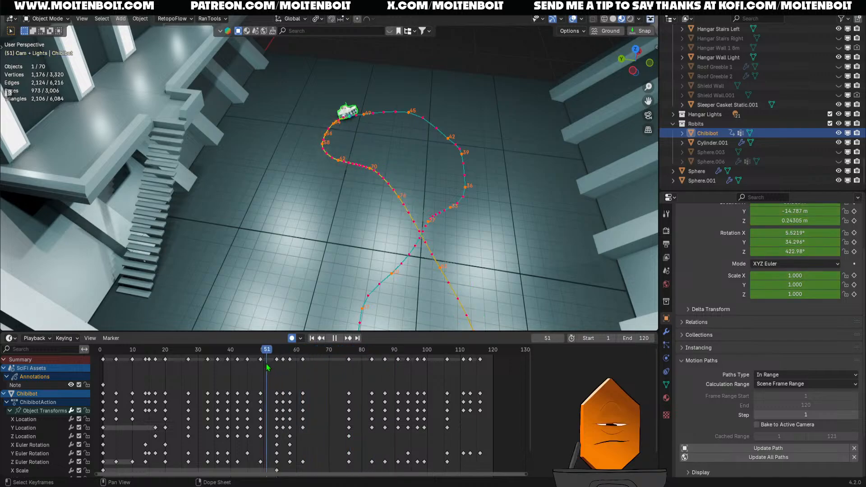
click(328, 411)
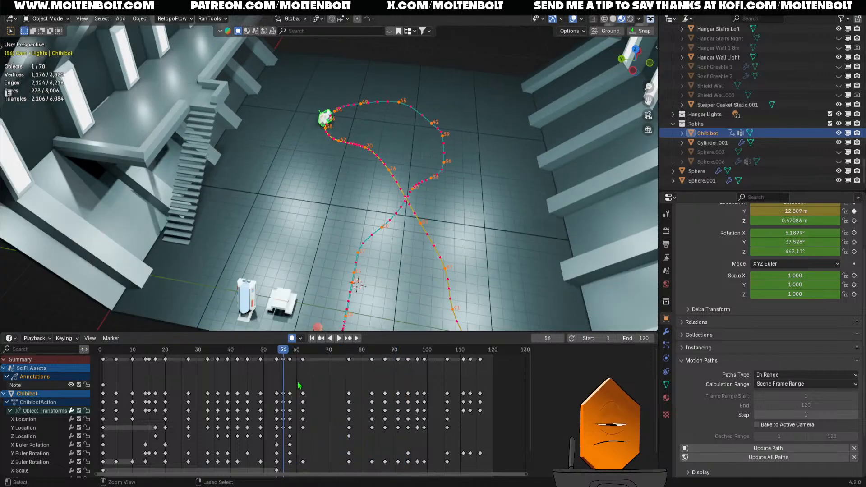
- Save the file and play the animation from the start to check the Chibibot's whole route
ctrl+middle_drag(364, 235, 378, 272)
shift+middle_drag(378, 272, 358, 249)
key(ctrl+s)
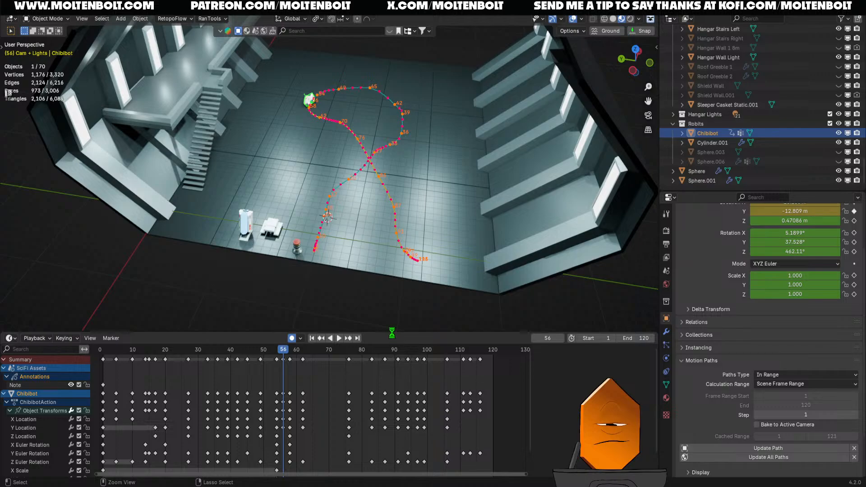
click(100, 352)
key(space)
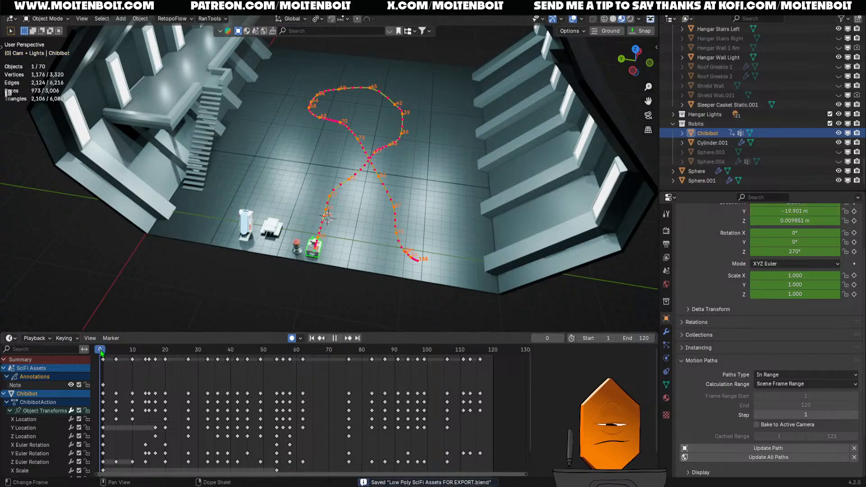
key(space)
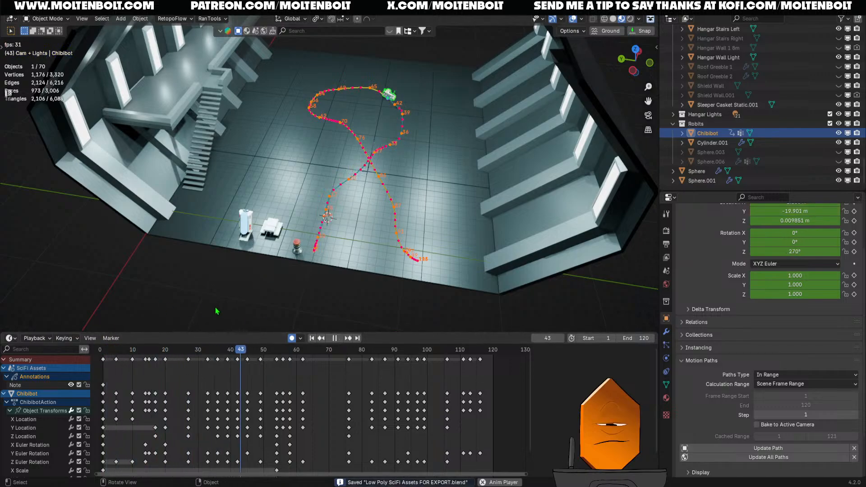
key(space)
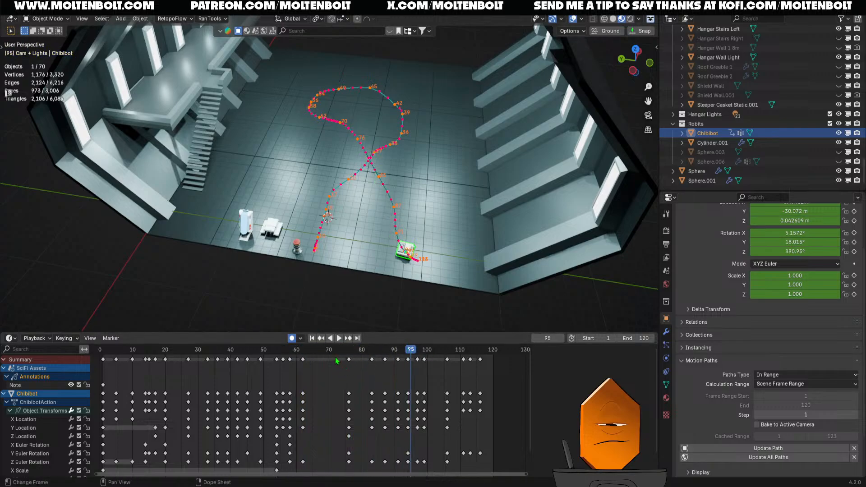
- Move the Chibibot's frame 76 keyframes nine frames earlier to frame 67 and play back that stretch
drag(335, 358, 489, 477)
drag(318, 377, 363, 471)
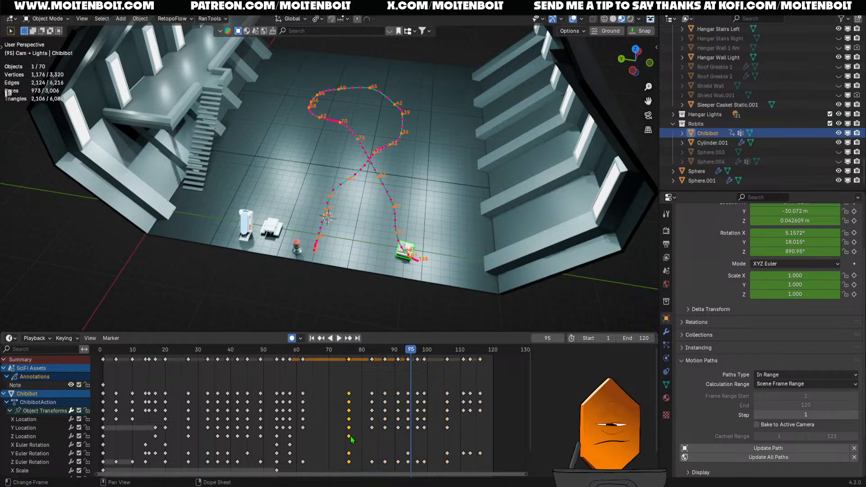
drag(351, 440, 330, 441)
click(273, 352)
key(space)
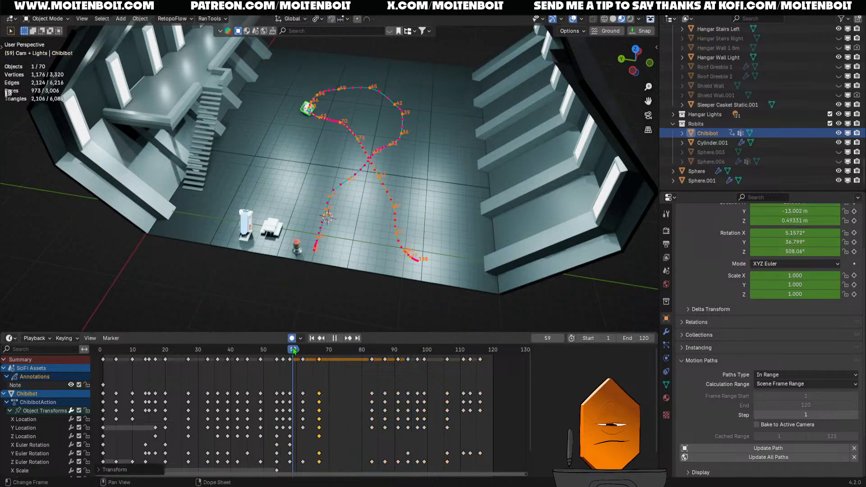
drag(334, 353, 327, 370)
key(space)
- Select all Chibibot keyframes from frame 83 onward and shift them eleven frames earlier, starting at frame 72
drag(336, 371, 510, 467)
key(g)
click(487, 422)
- Play the retimed animation from the start, with overlays shown and again with them hidden, to judge the Chibibot's motion
drag(336, 355, 110, 241)
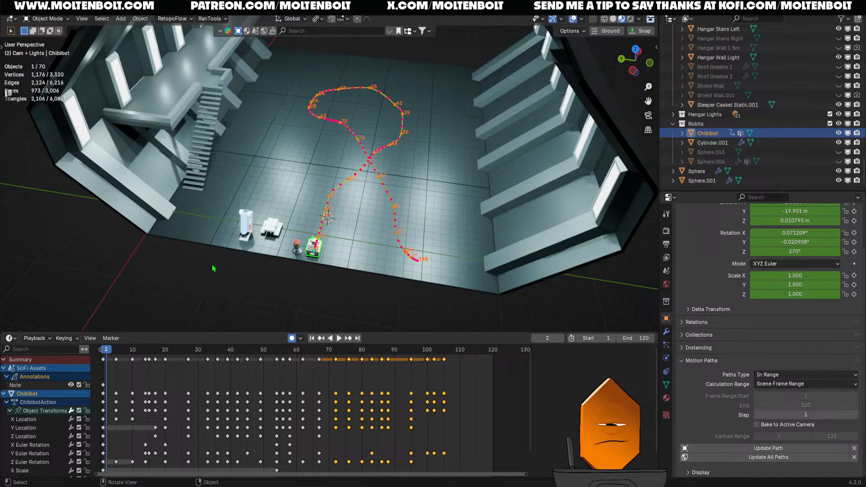
key(space)
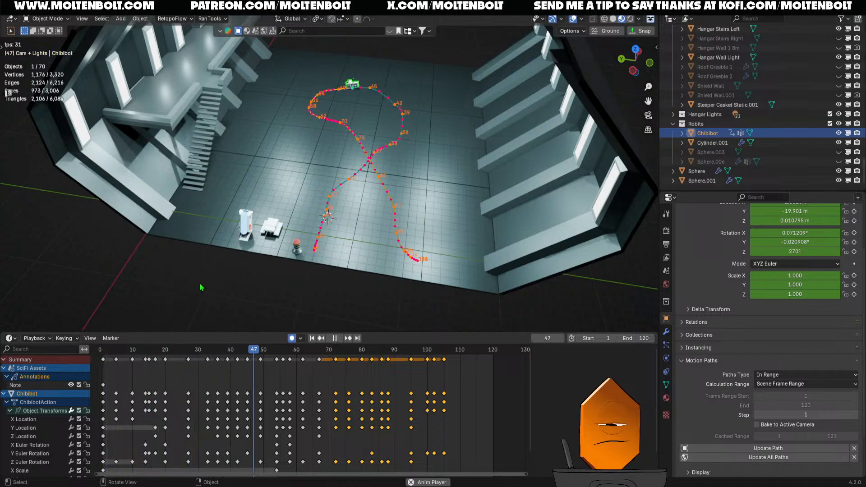
key(space)
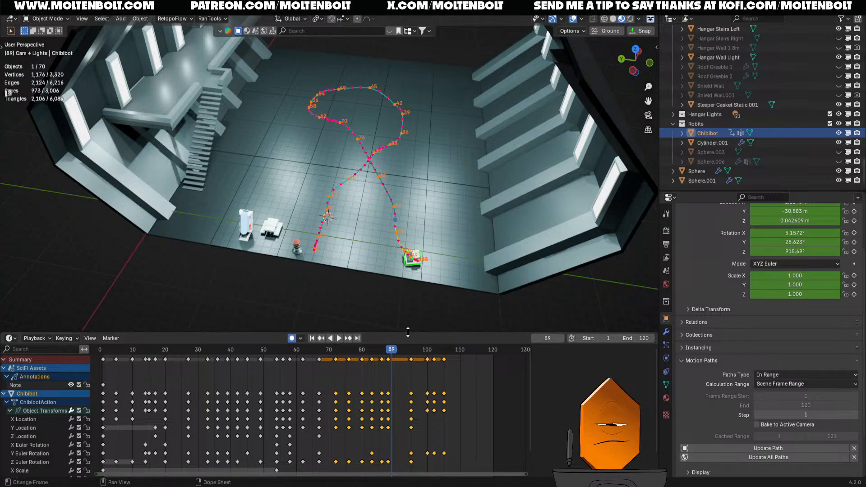
drag(395, 358, 103, 357)
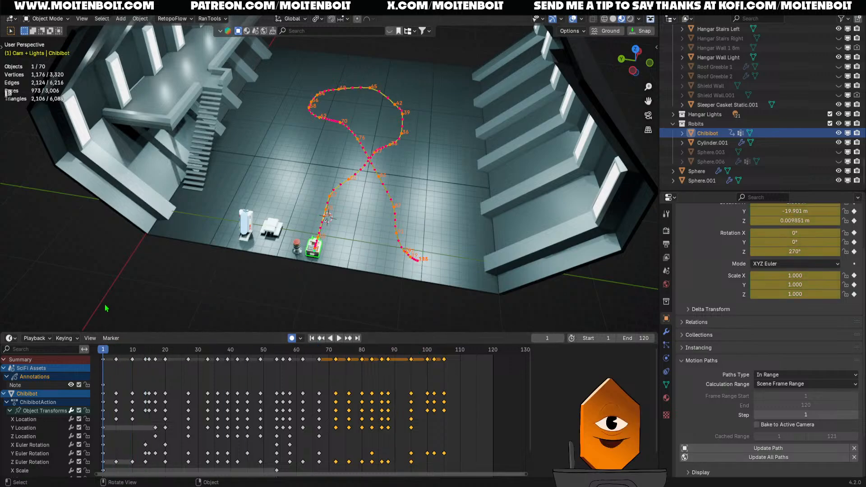
click(96, 306)
key(shift+alt+z)
key(space)
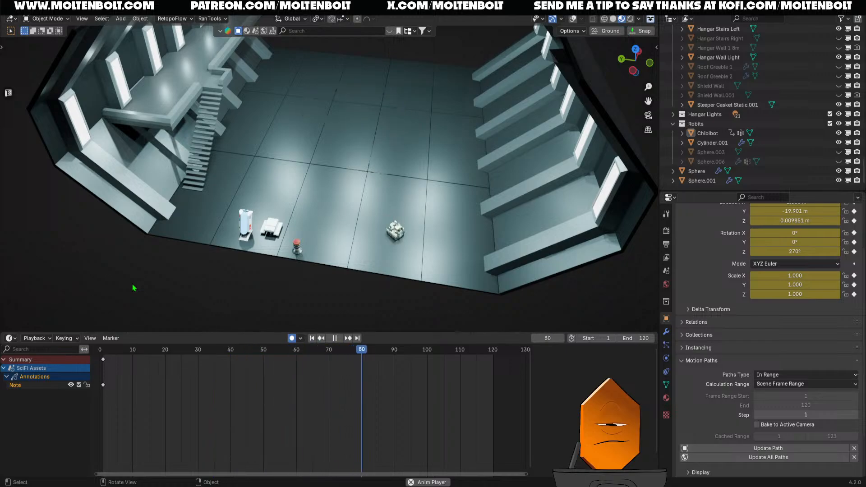
- Stretch the Chibibot's keyframes after frame 67 in time around frame 67 so that they run from frame 74 to 117
key(space)
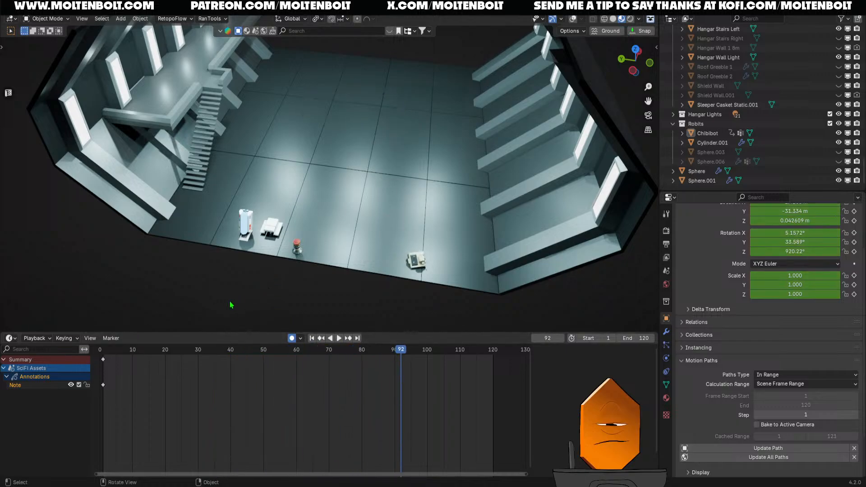
click(415, 261)
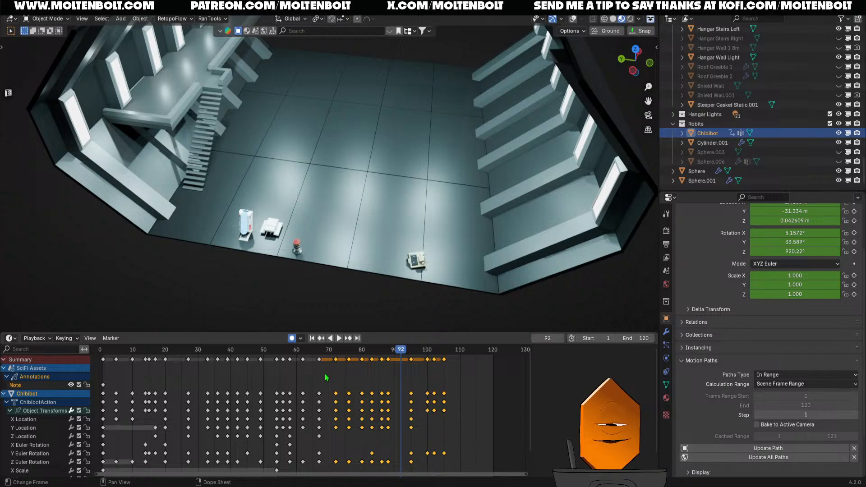
mouse_move(311, 348)
mouse_down()
mouse_move(335, 355)
mouse_move(325, 357)
mouse_move(336, 346)
mouse_move(319, 356)
mouse_up()
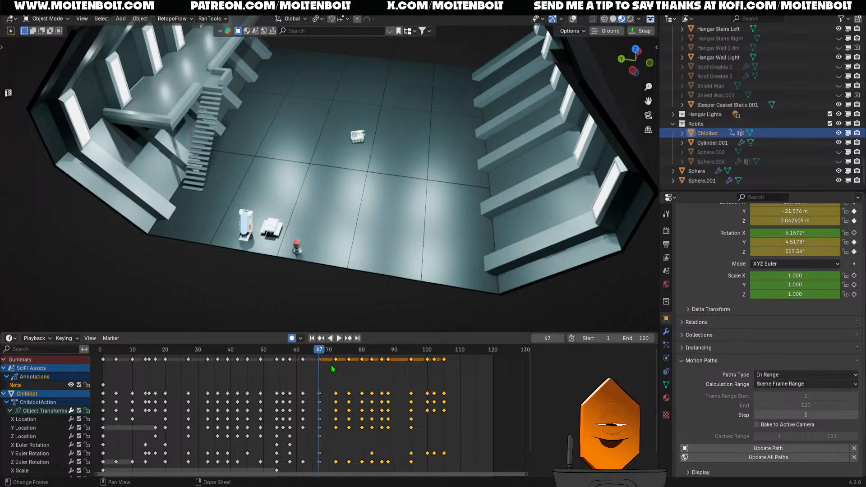
key(s)
click(414, 376)
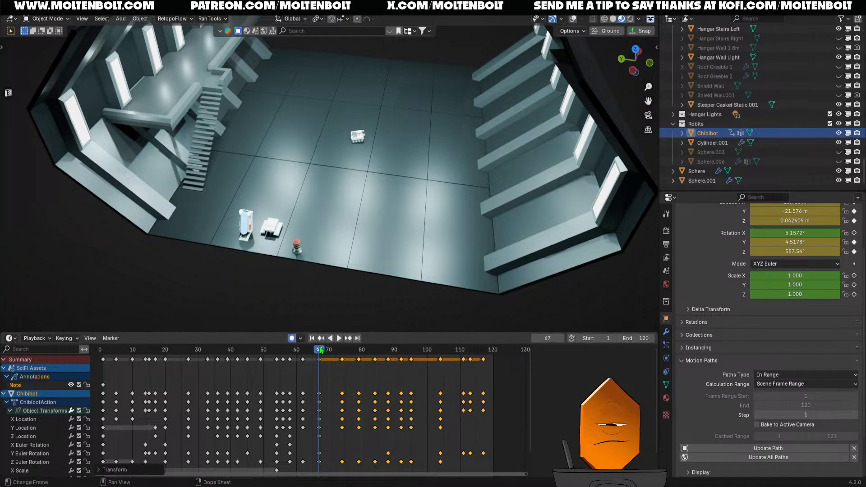
- Save the file and play the stretched animation from frame 1 through the return run
key(space)
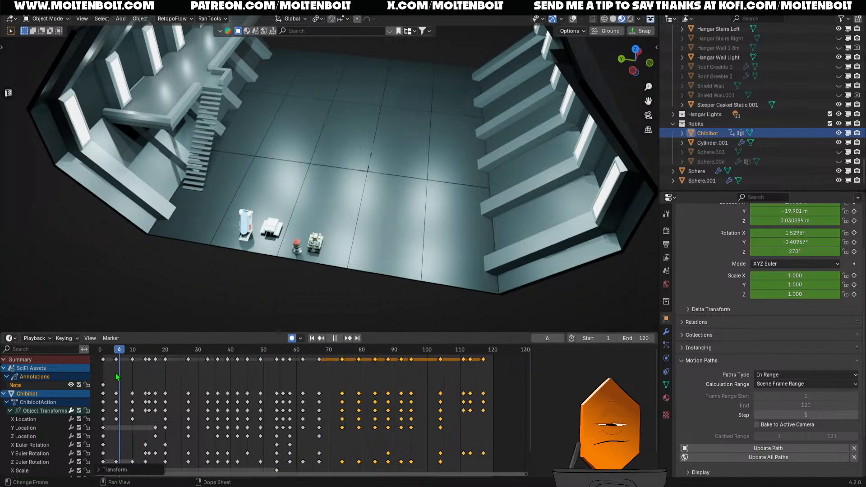
drag(116, 377, 104, 368)
key(ctrl+s)
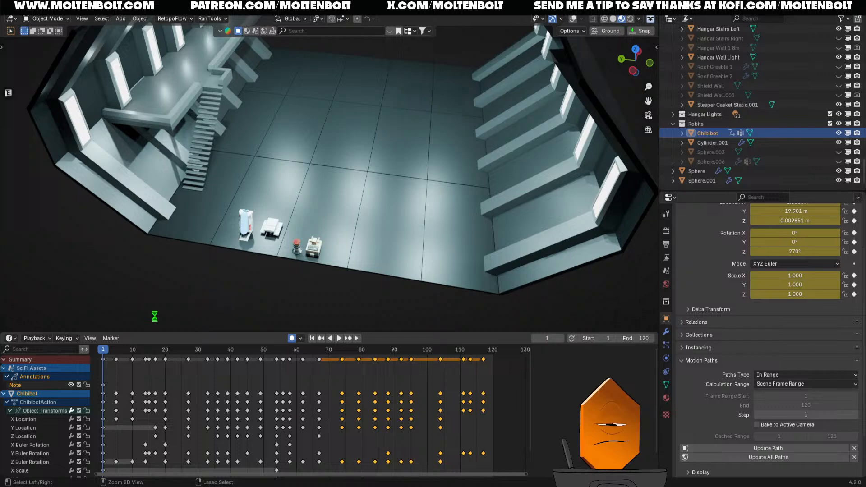
key(space)
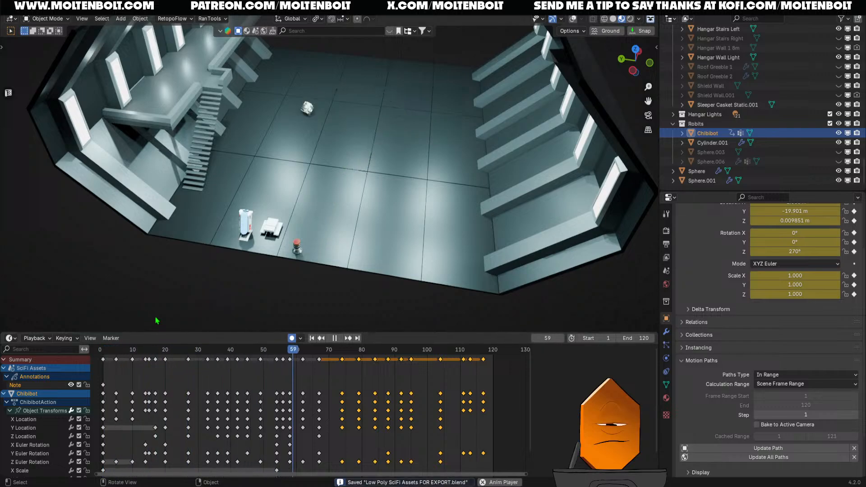
key(space)
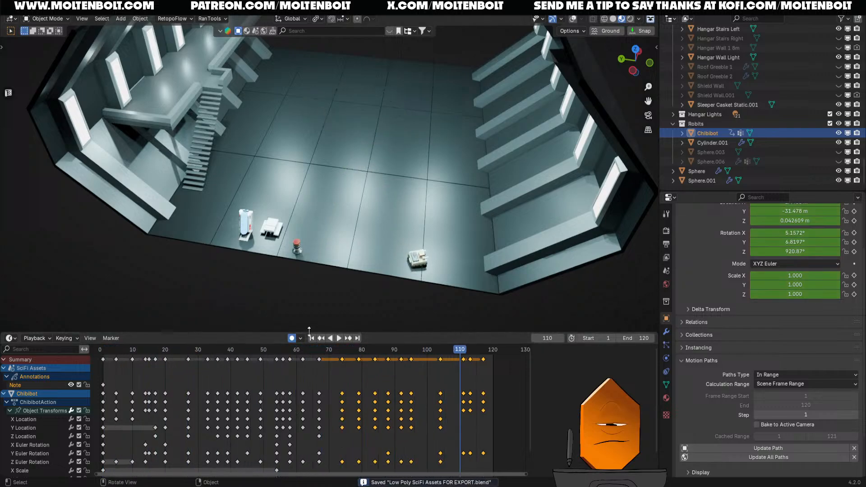
- Show the overlays and, at frame 67, move the Chibibot horizontally by about -1.62 m in X and 1.27 m in Y
drag(458, 358, 303, 366)
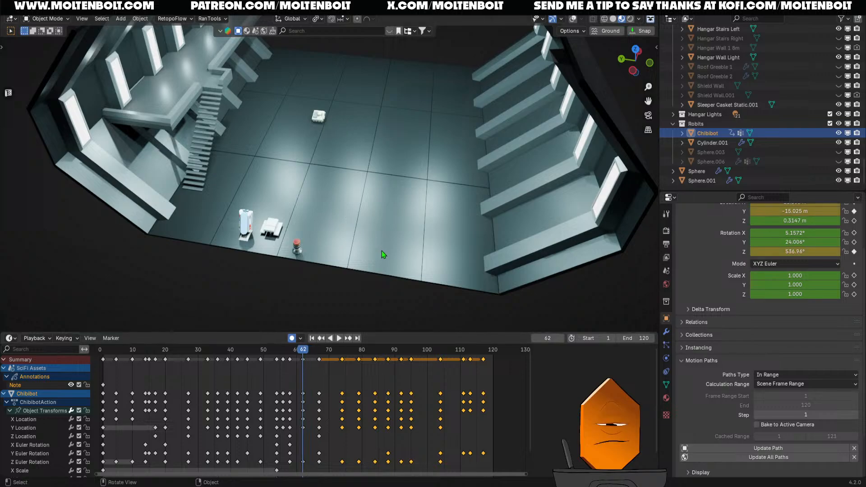
key(shift+alt+z)
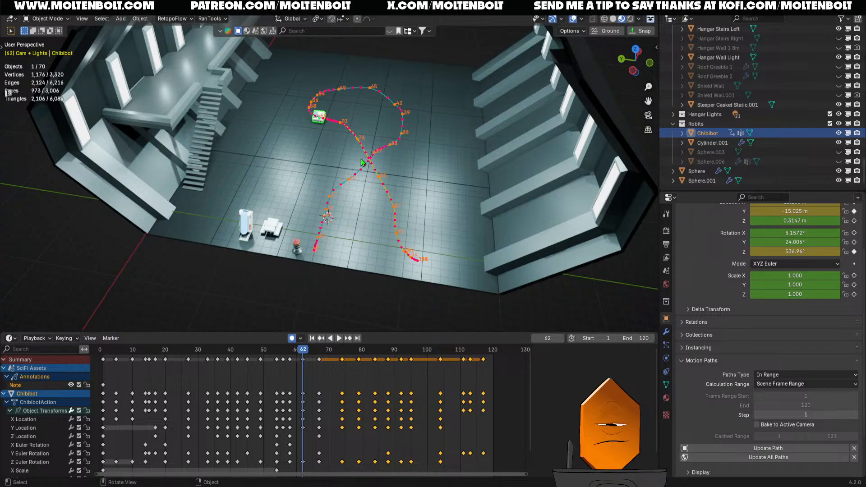
drag(305, 350, 321, 353)
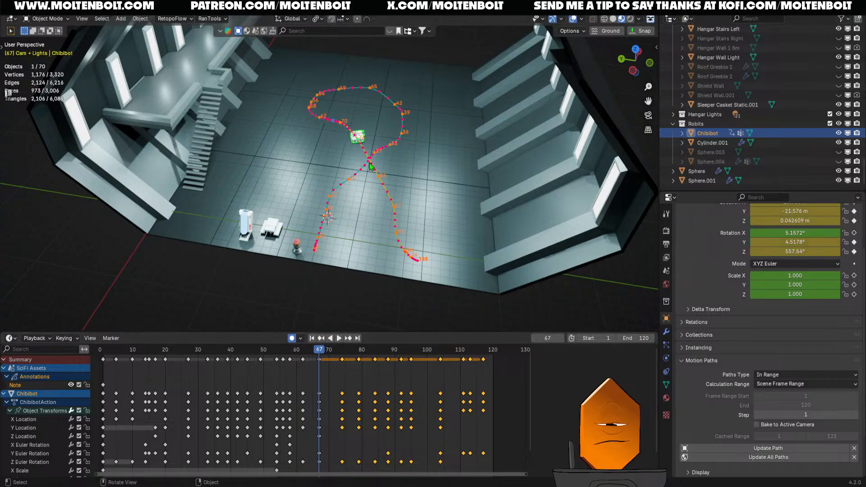
key(g)
key(shift+z)
click(361, 181)
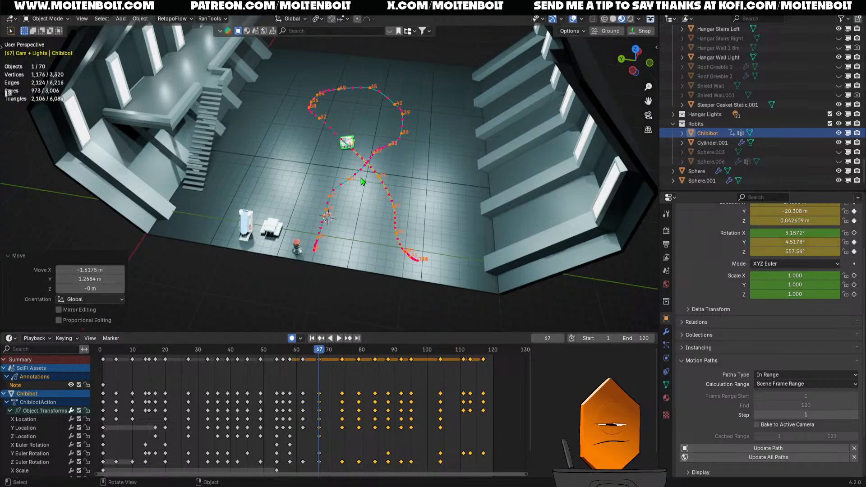
- Play the animation with the straightened path, then from frame 1 with overlays hidden and a lower view of the hangar
key(space)
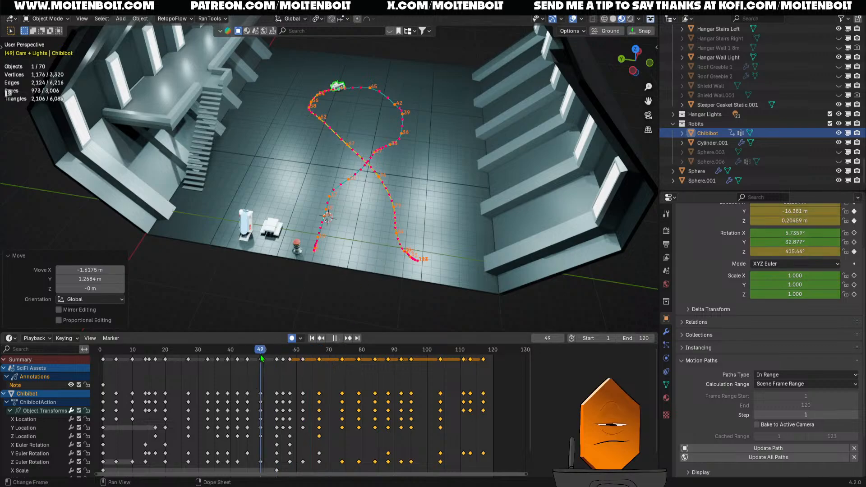
drag(338, 361, 105, 380)
key(space)
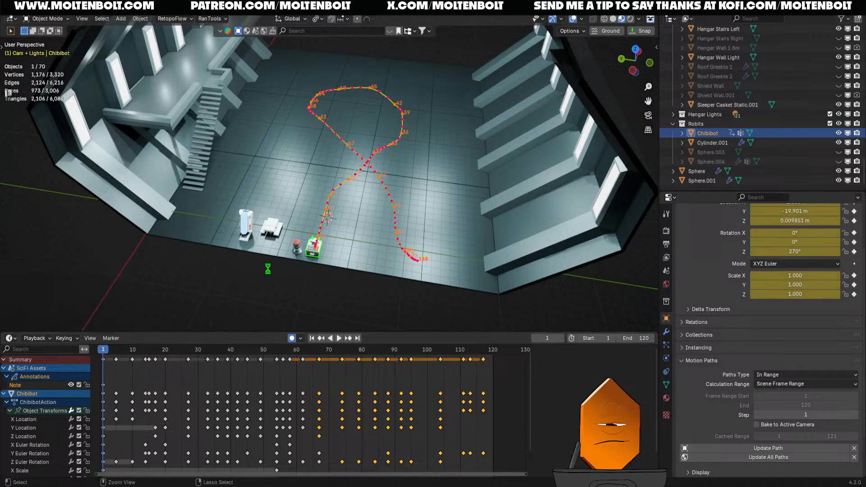
key(alt+shift+z)
middle_drag(274, 298, 274, 270)
key(space)
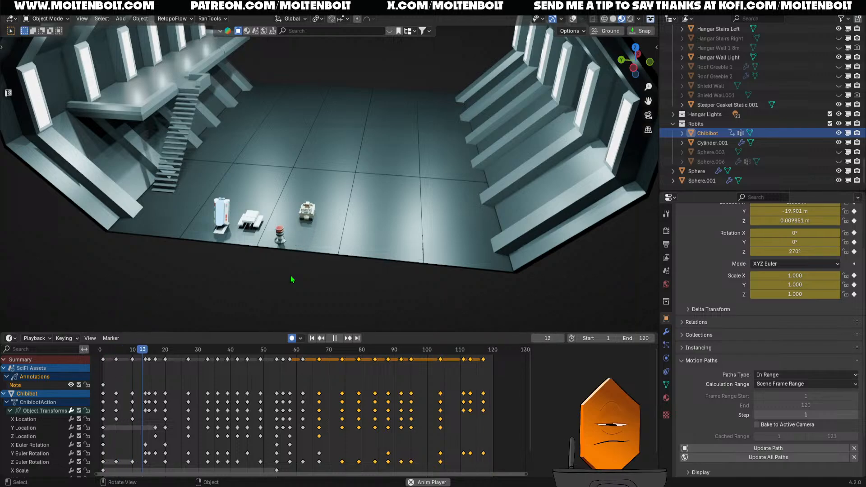
key(space)
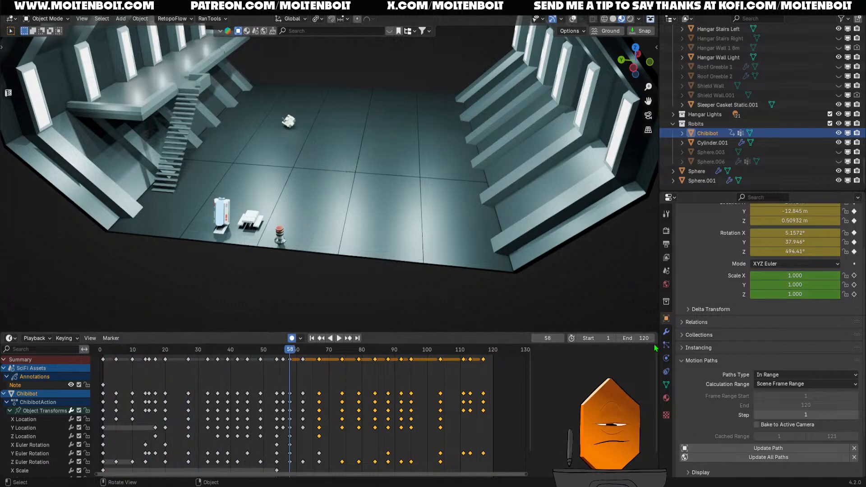
- Set the scene's end frame to 150 and fit the longer range into the timeline
click(644, 338)
text(150)
key(Return)
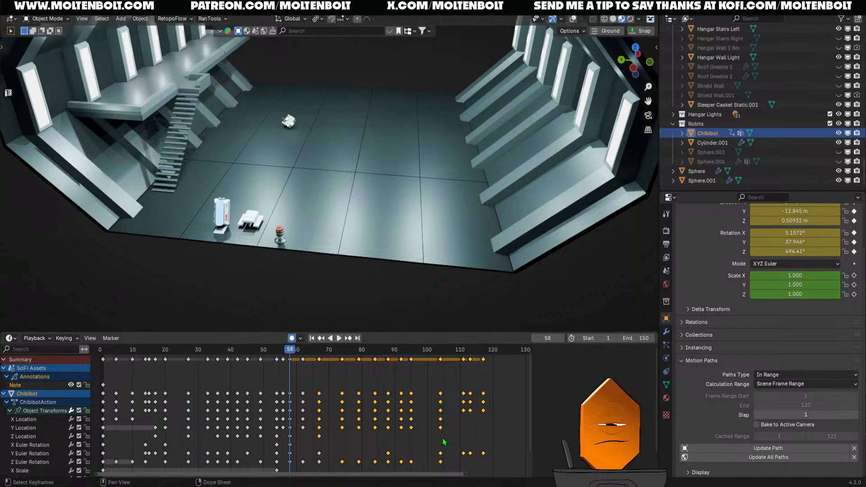
drag(467, 476, 526, 474)
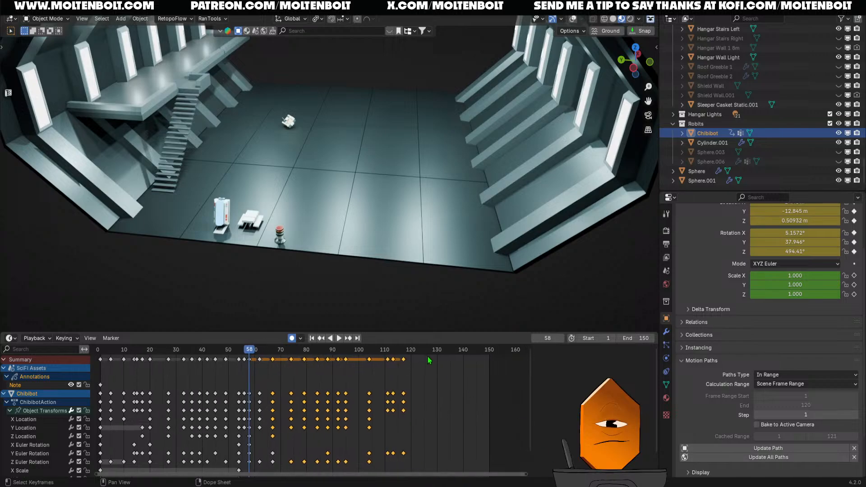
- Duplicate the Chibibot's last keyframe at frame 117 and place the copy at about frame 141
click(403, 352)
drag(417, 375, 404, 477)
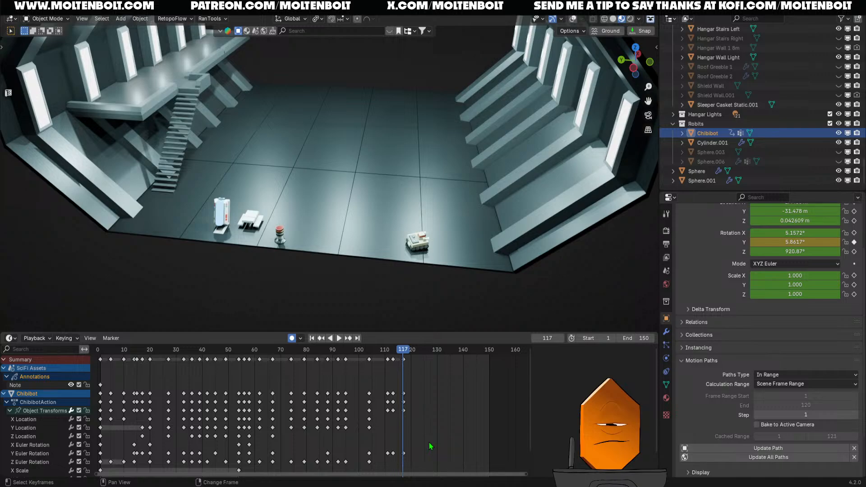
key(shift+d)
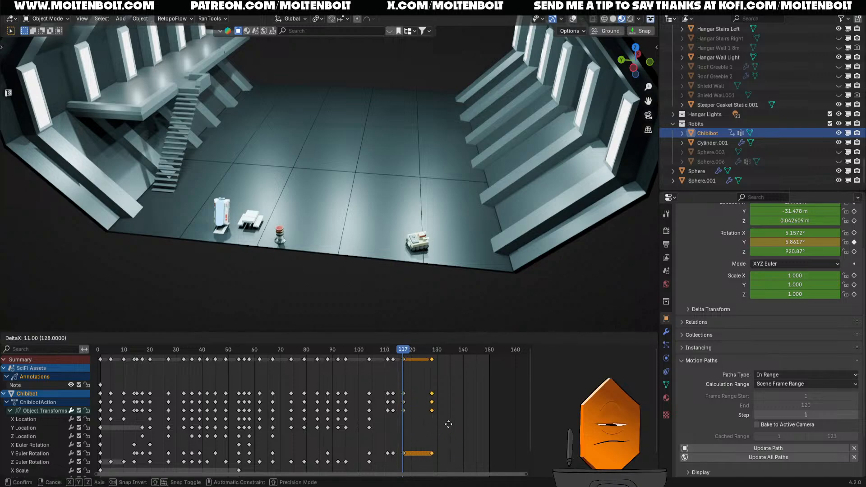
click(478, 421)
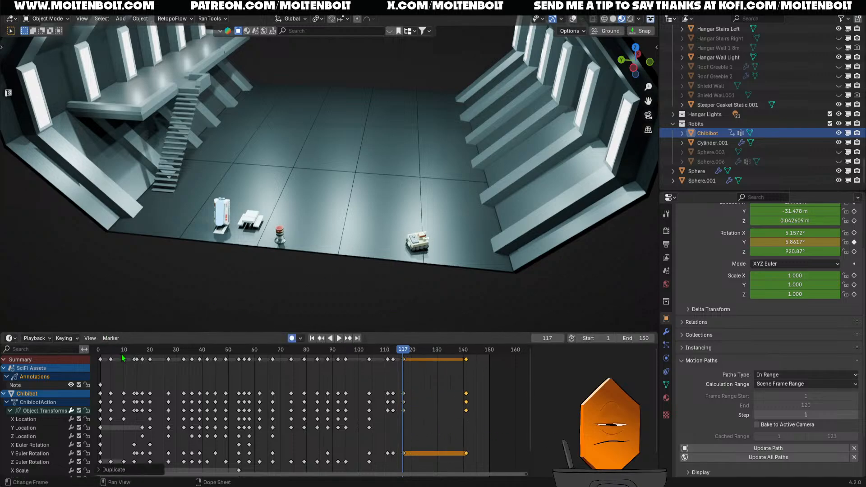
- Play the animation and replay the stretch around frames 114 to 124 to check how the Chibibot settles
key(space)
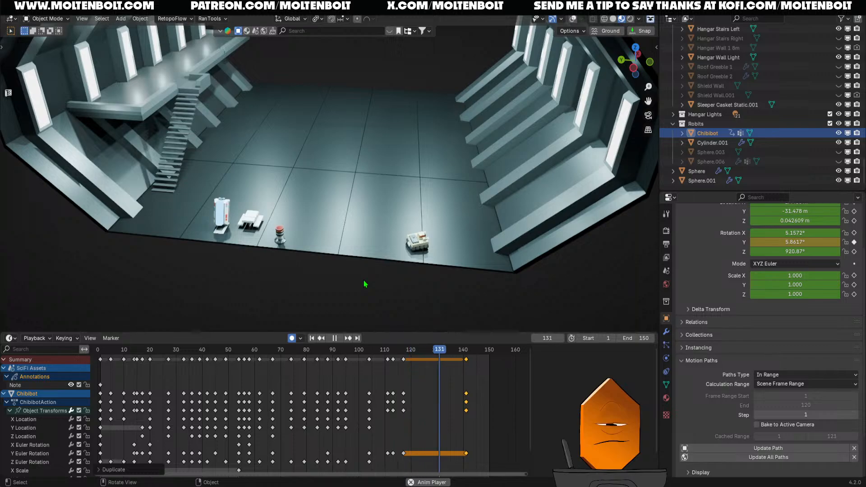
click(413, 353)
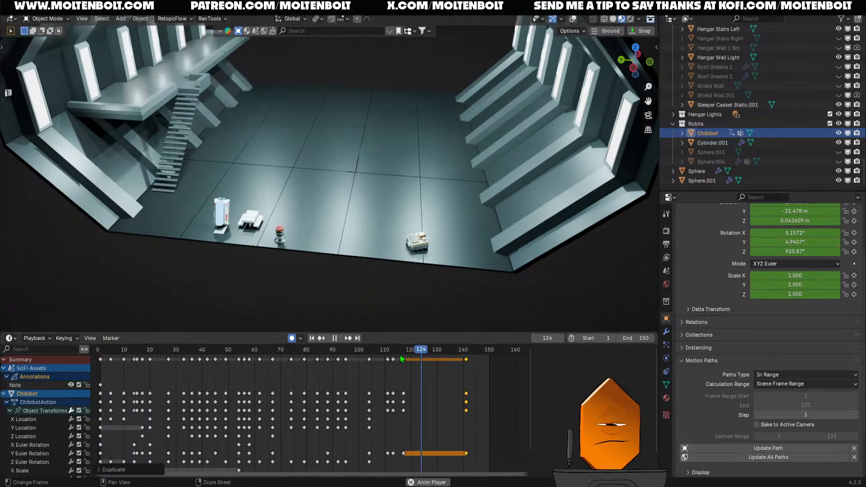
key(space)
click(397, 351)
key(space)
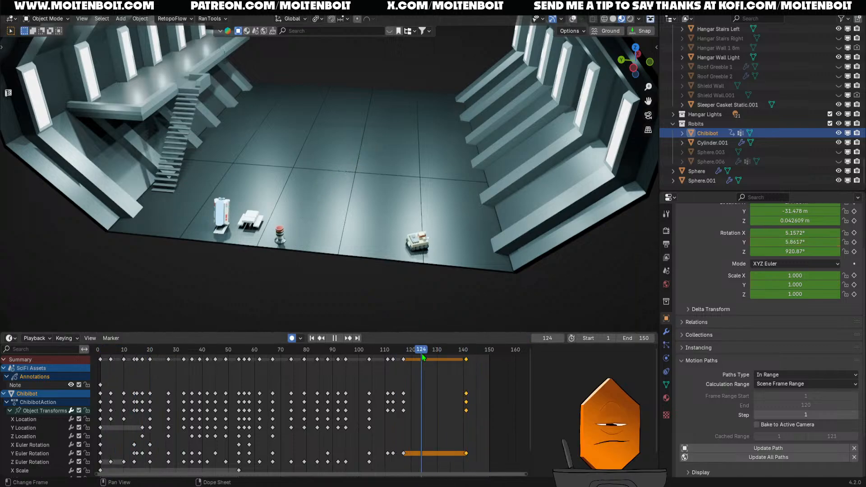
- At frame 120, show the overlays and rotate the Chibibot 5.11° about its local Y axis
drag(422, 354, 411, 355)
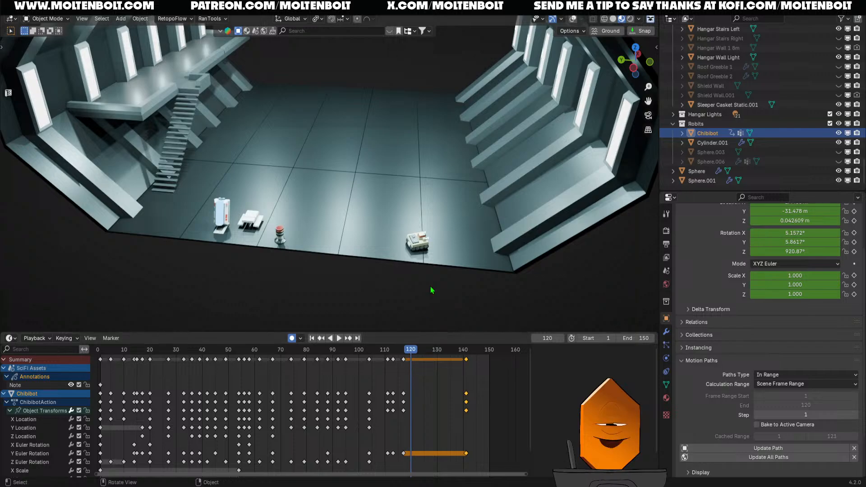
key(shift+alt+z)
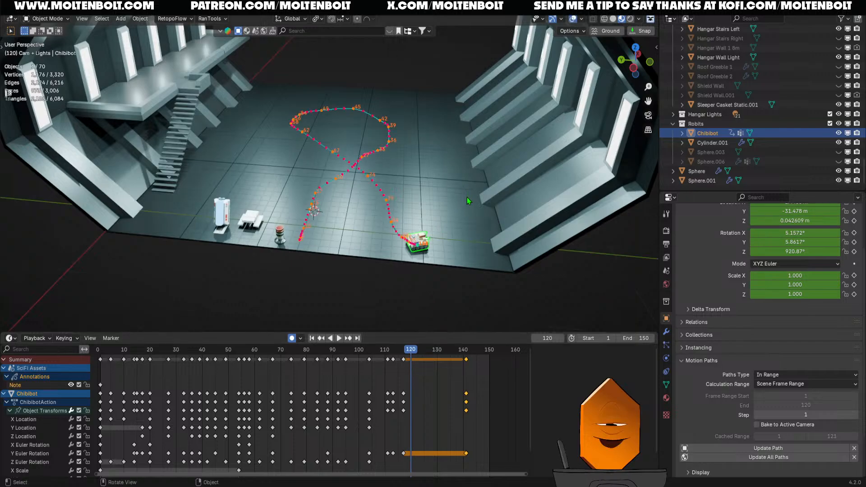
key(r)
key(y)
key(y)
click(470, 200)
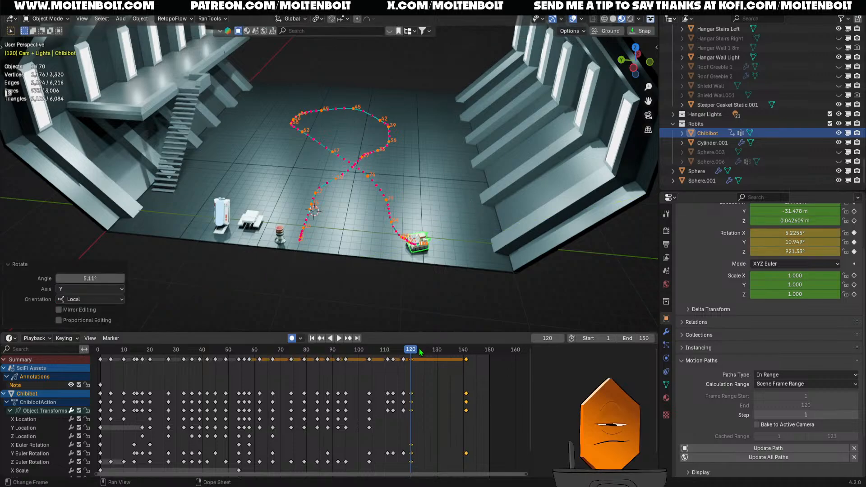
- At frame 124, rotate the Chibibot -1.4° about its local Y axis
key(space)
key(space)
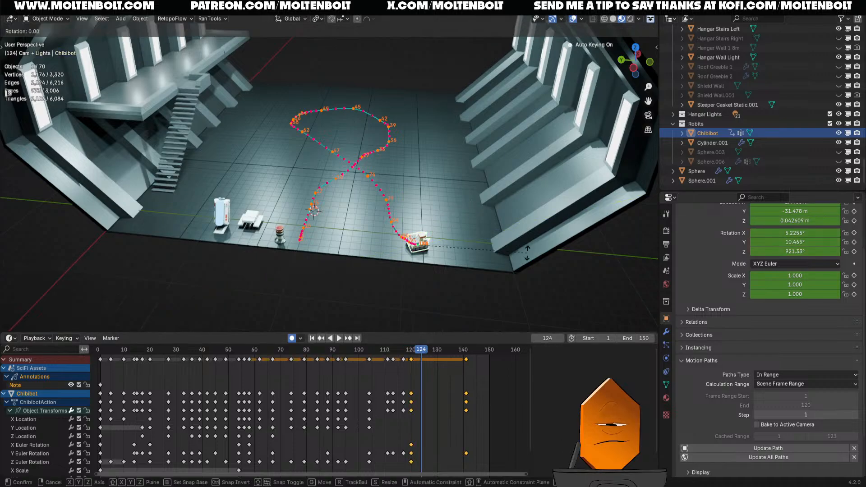
key(r)
key(y)
key(y)
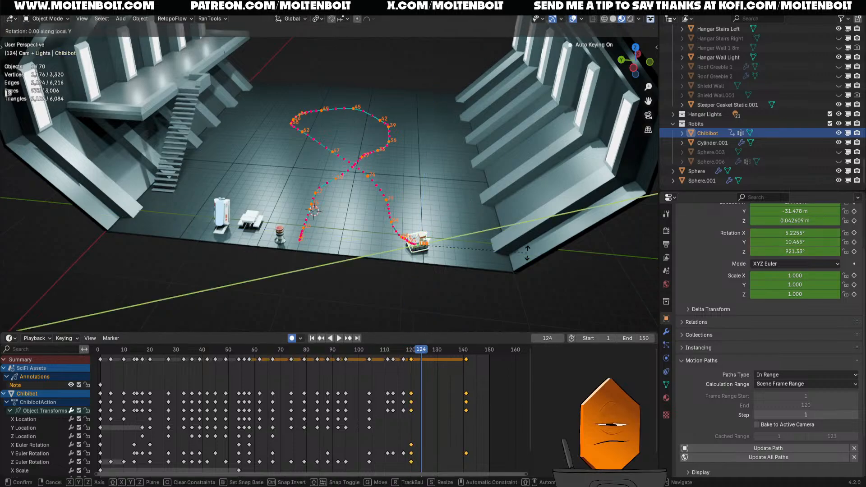
click(517, 253)
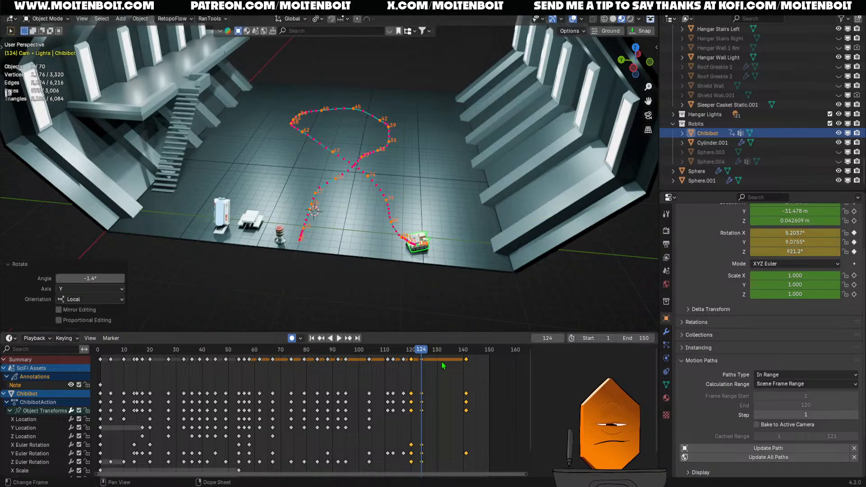
- Select only the Chibibot's frame 124 keyframes and move them to frame 126
click(428, 397)
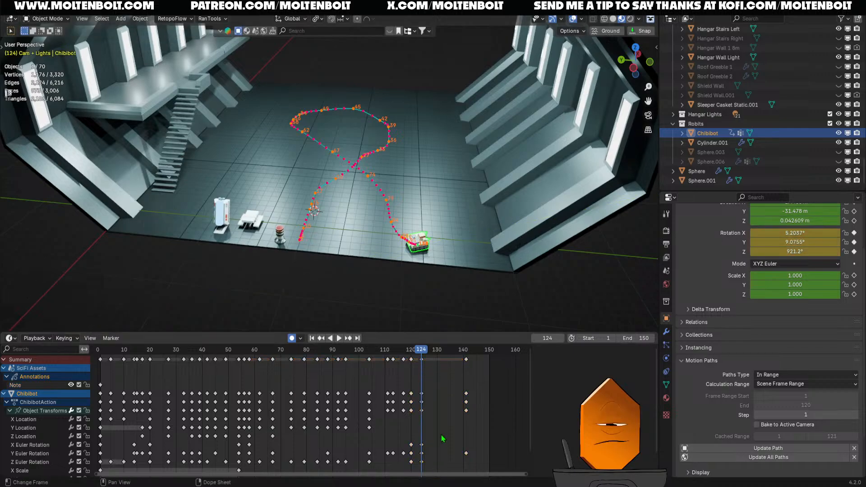
key(ctrl+k)
key(g)
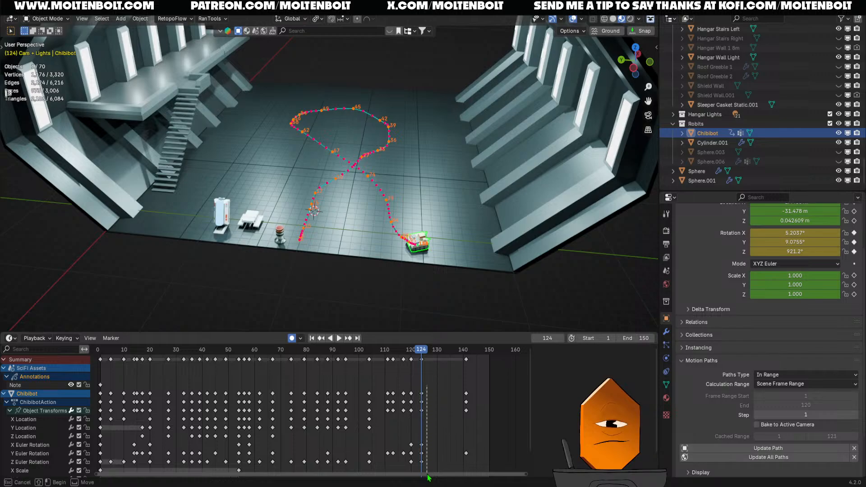
click(452, 435)
- Play the animation from frame 1 to about frame 146 to check the Chibibot's final rocking motion
drag(434, 358, 102, 360)
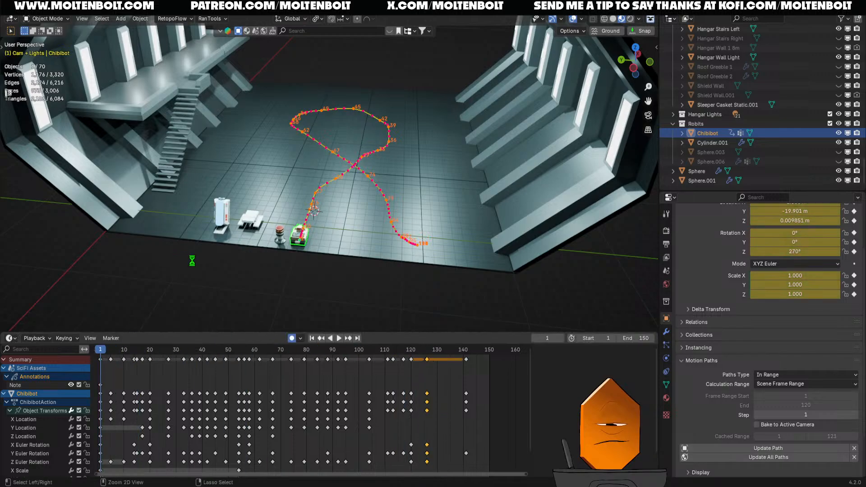
key(space)
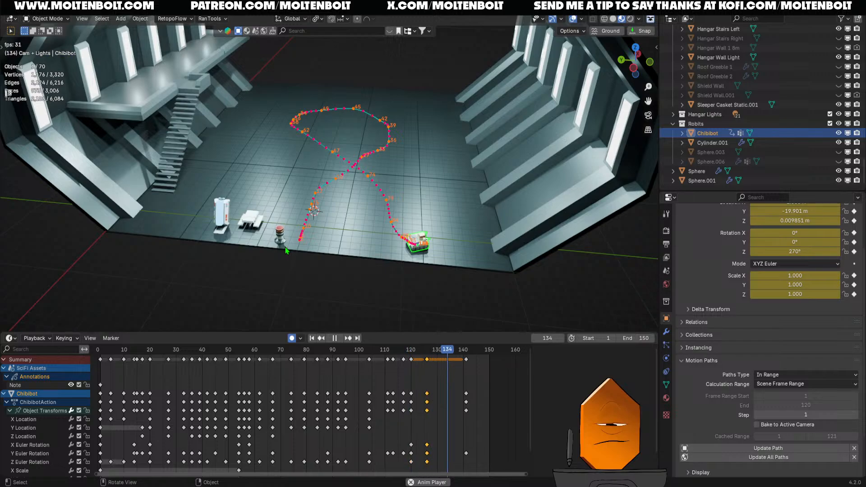
key(space)
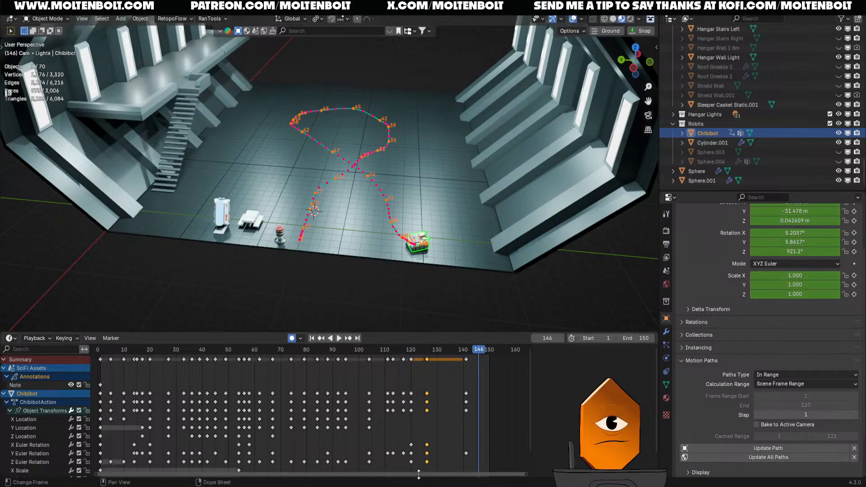
- Move the Chibibot's frame 126 keyframes to frame 123 and its frame 141 keyframes to frame 127
click(409, 350)
drag(412, 349, 96, 370)
key(s)
click(437, 383)
key(space)
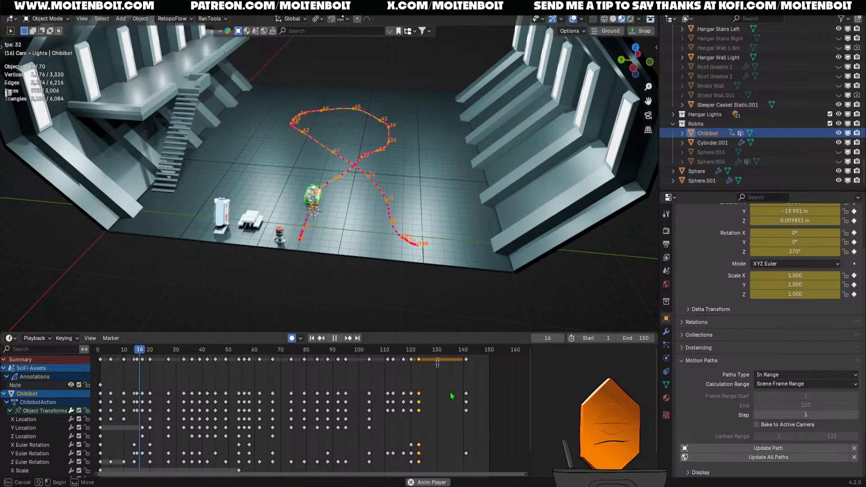
key(g)
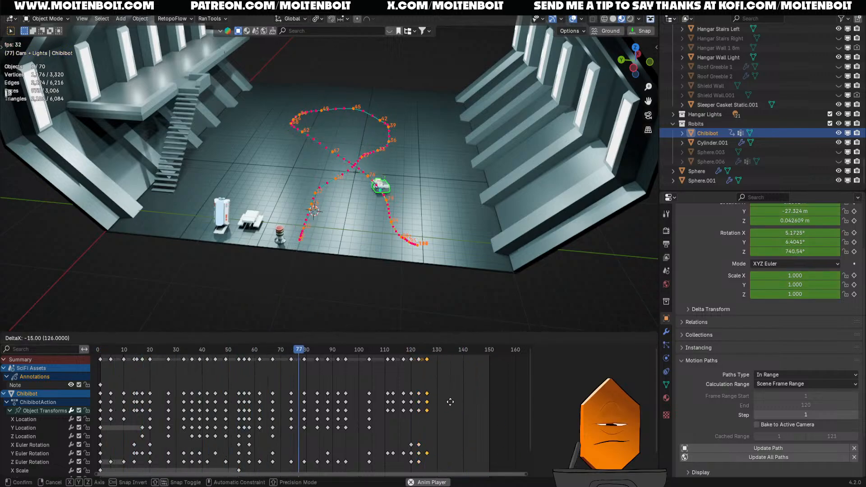
click(451, 403)
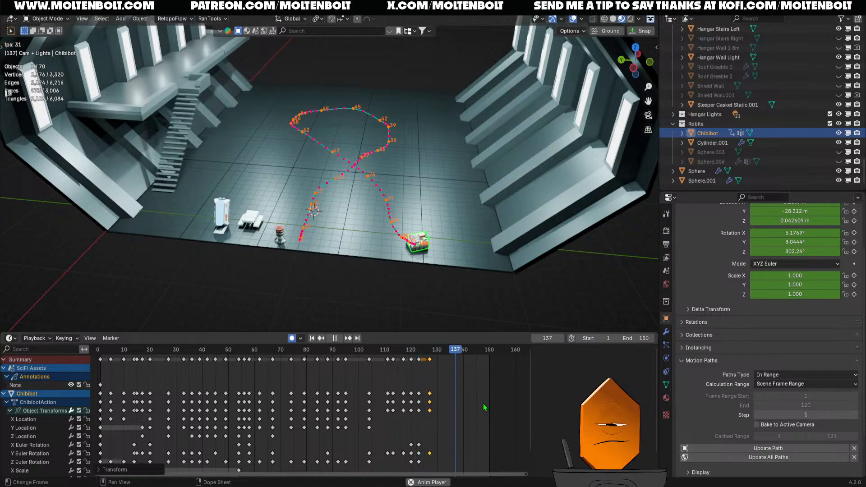
- Check the Chibibot's final motion in playback with the overlays hidden, restore the overlays and save the file
key(shift+alt+z)
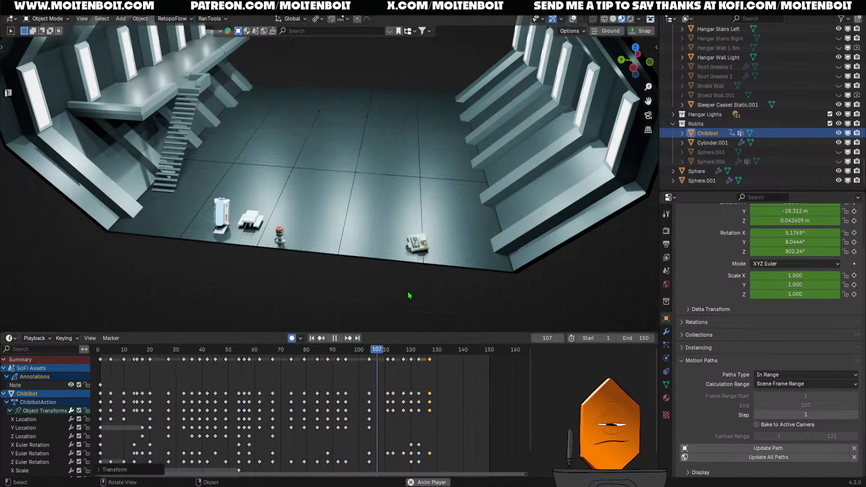
key(space)
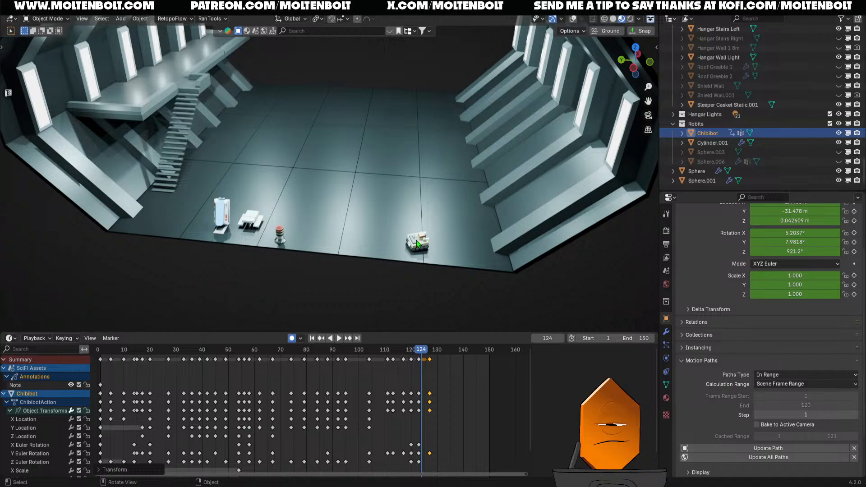
key(shift+alt+z)
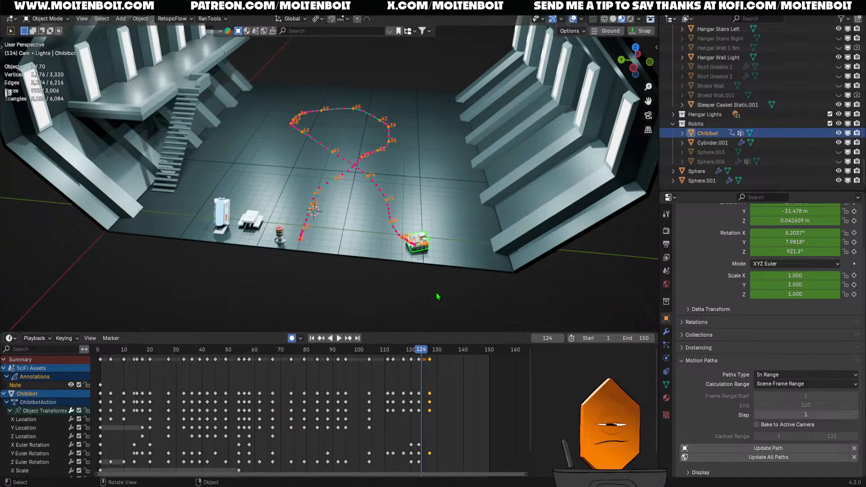
key(ctrl+s)
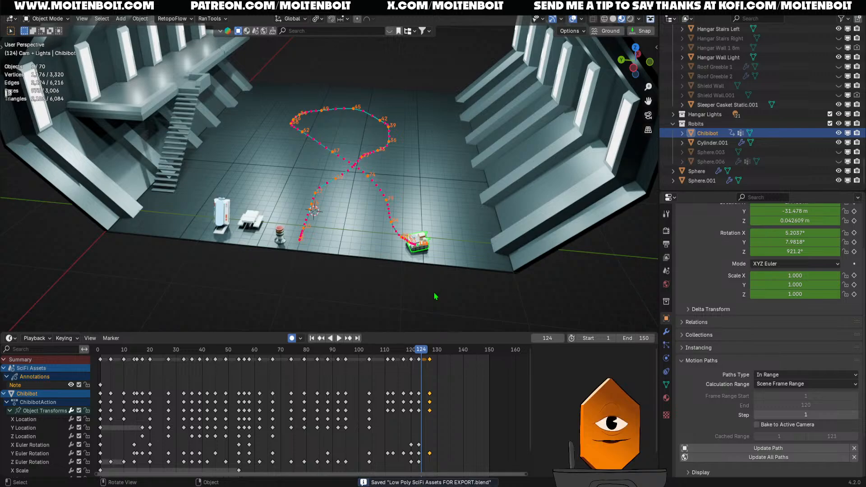
- Place the 3D cursor on the top face of the Chibibot's head and add a camera there
middle_drag(434, 296, 379, 296)
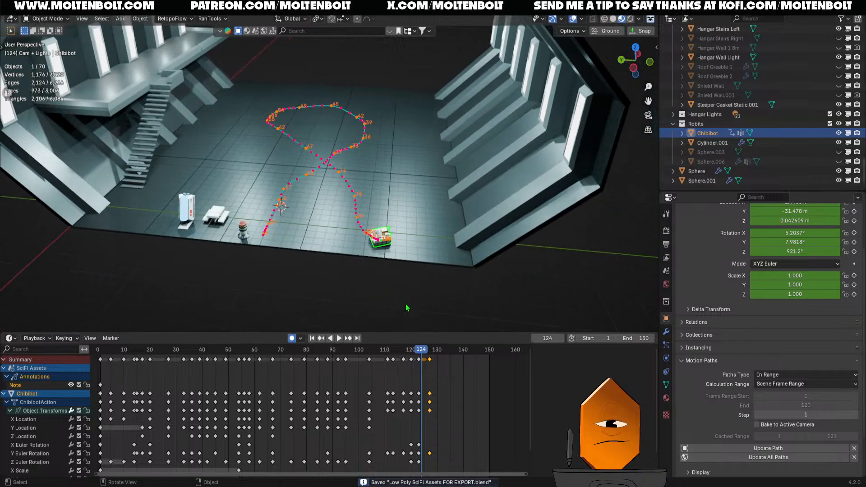
key(KP_Decimal)
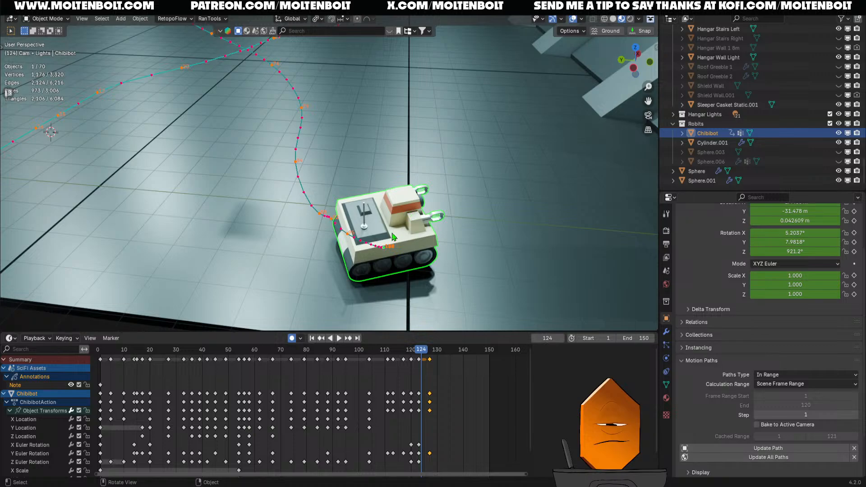
key(Tab)
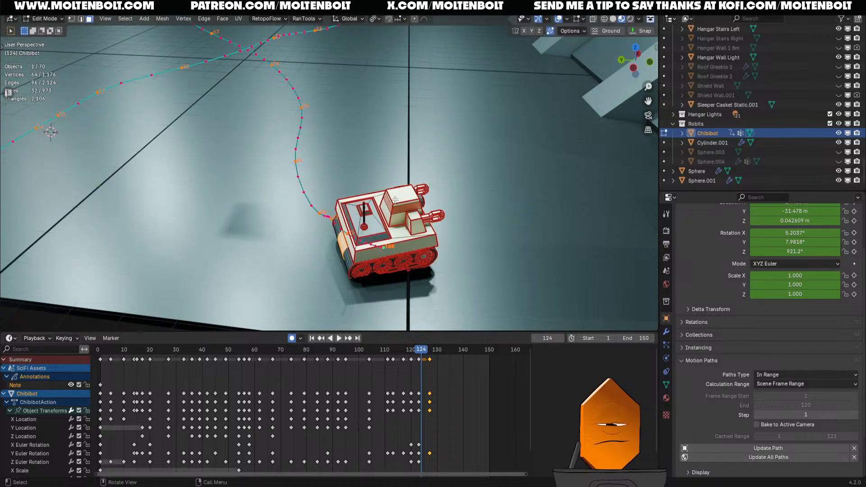
click(403, 194)
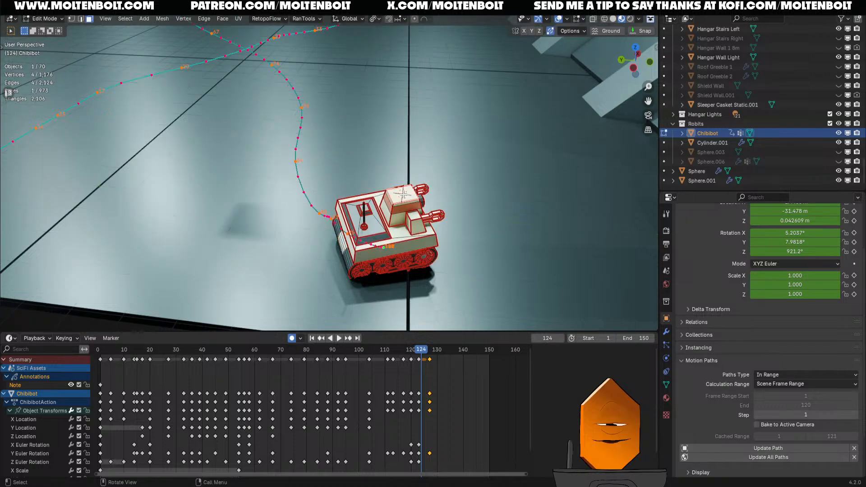
key(Tab)
key(shift+a)
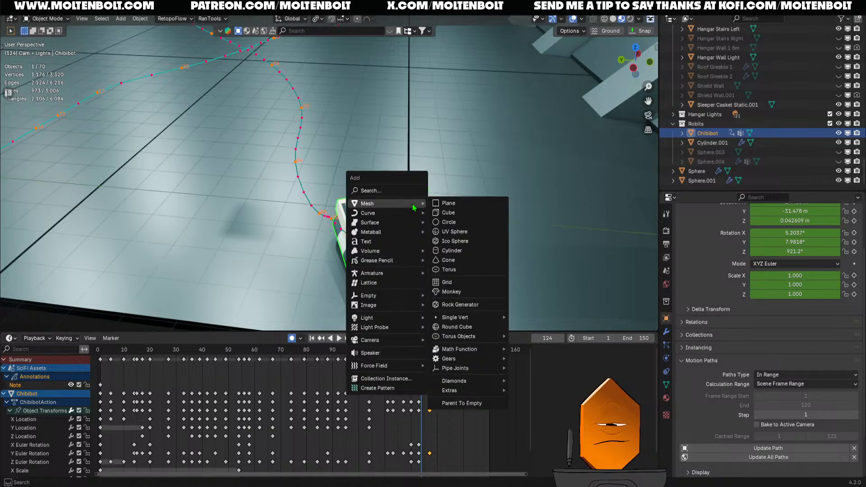
mouse_move(409, 338)
click(452, 339)
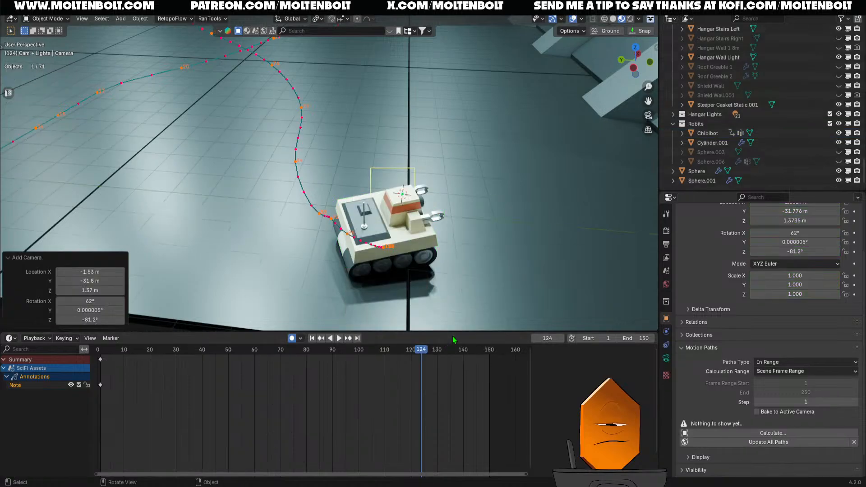
- Find the new Camera among the scene objects, make it the active camera and look through it
key(KP_0)
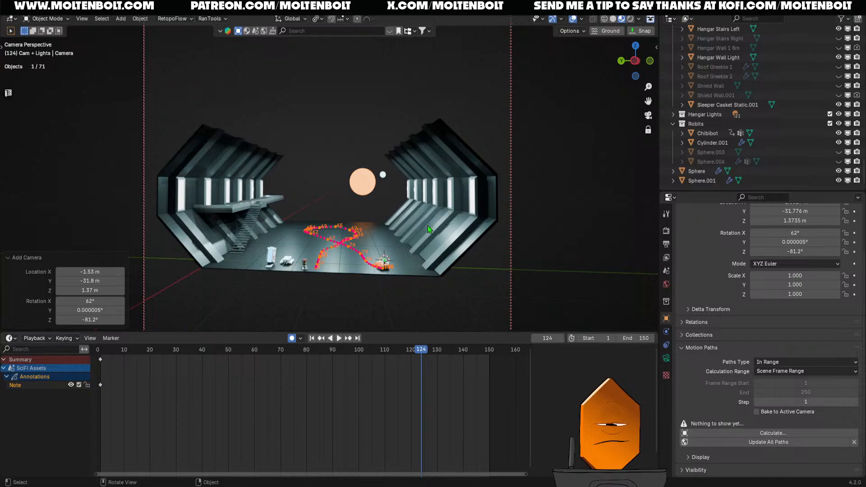
key(KP_Decimal)
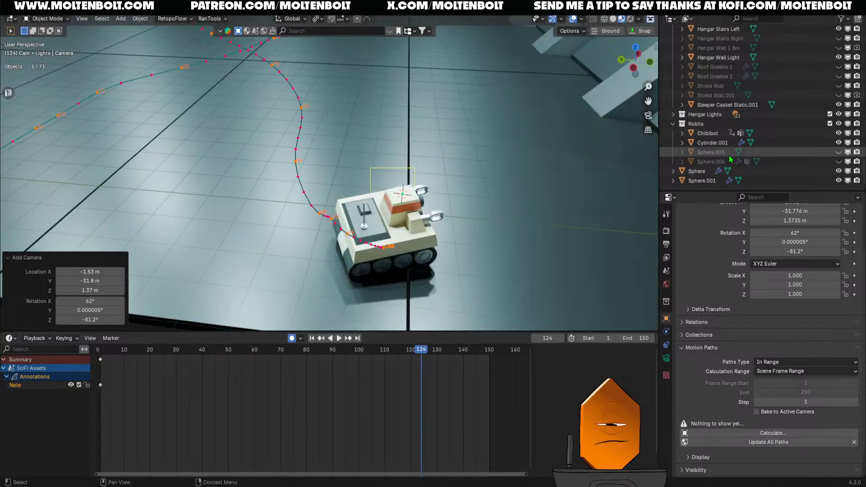
scroll(861, 131, up, 10)
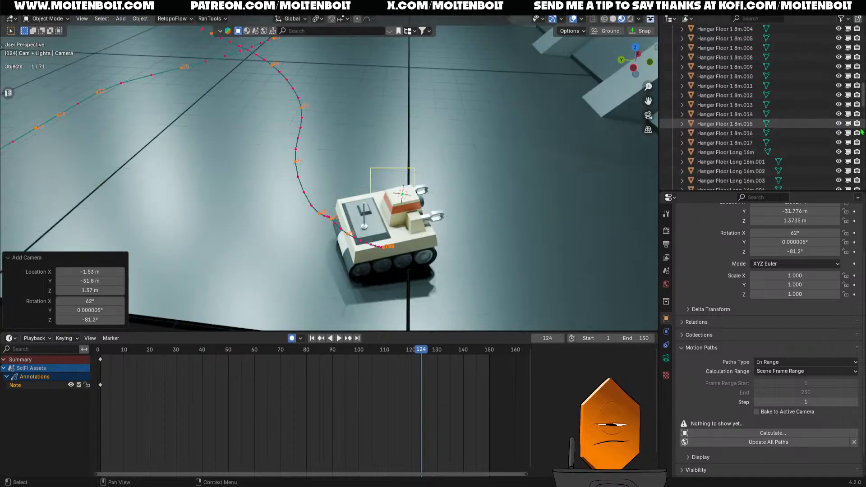
scroll(861, 131, up, 10)
scroll(763, 109, down, 12)
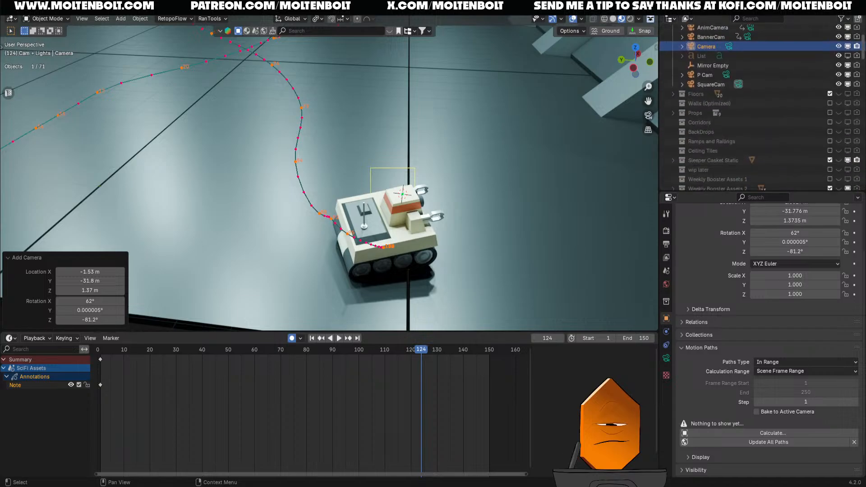
scroll(704, 63, up, 8)
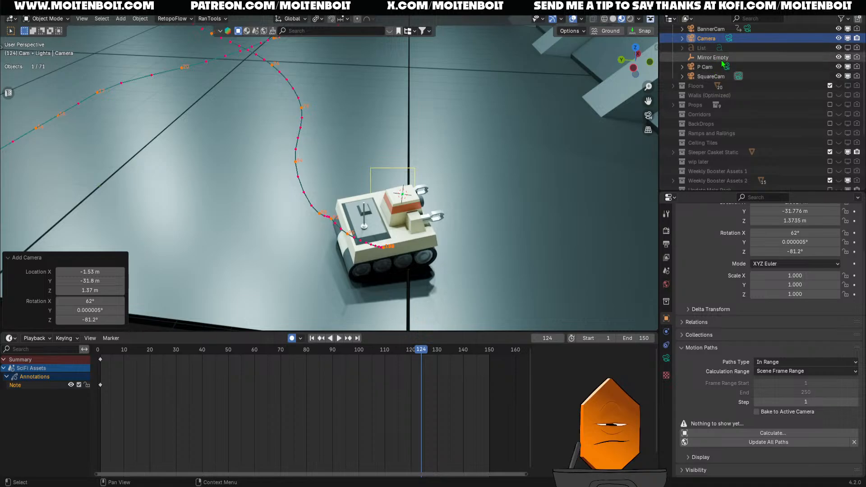
scroll(722, 61, up, 2)
click(729, 57)
key(KP_0)
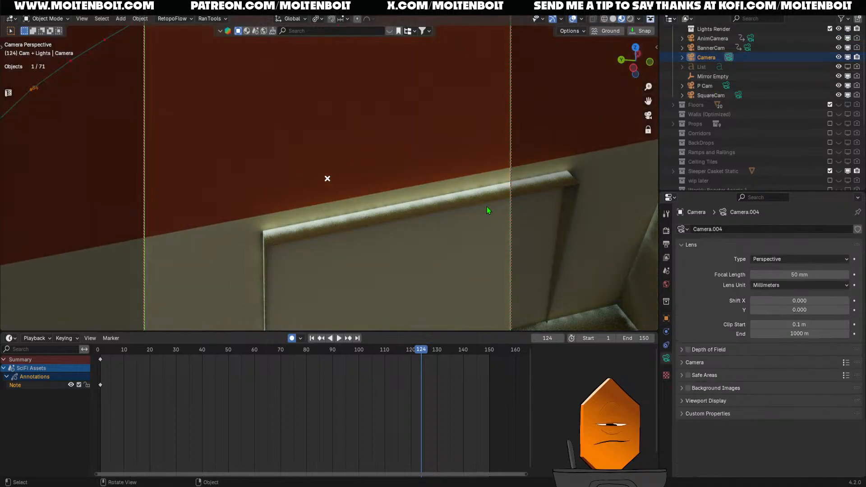
- Enlarge the 3D view and use Walk Navigation to place the camera above and behind the Chibibot's head, facing the hangar wall
key(q)
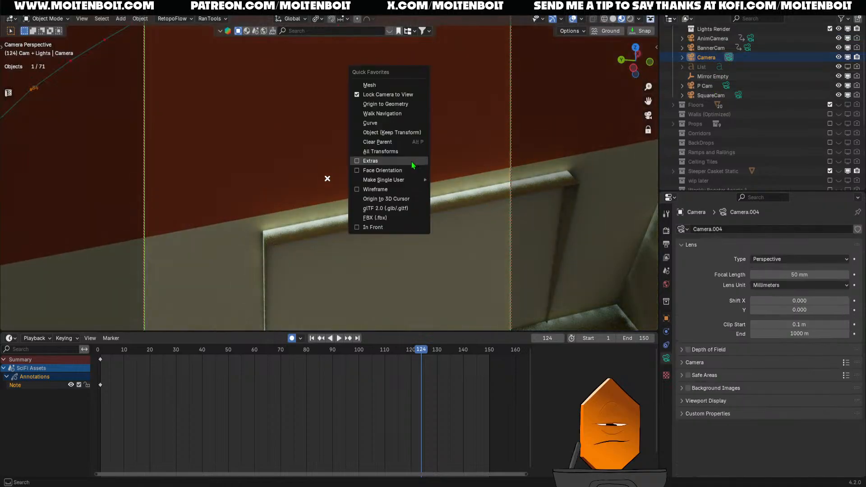
click(382, 114)
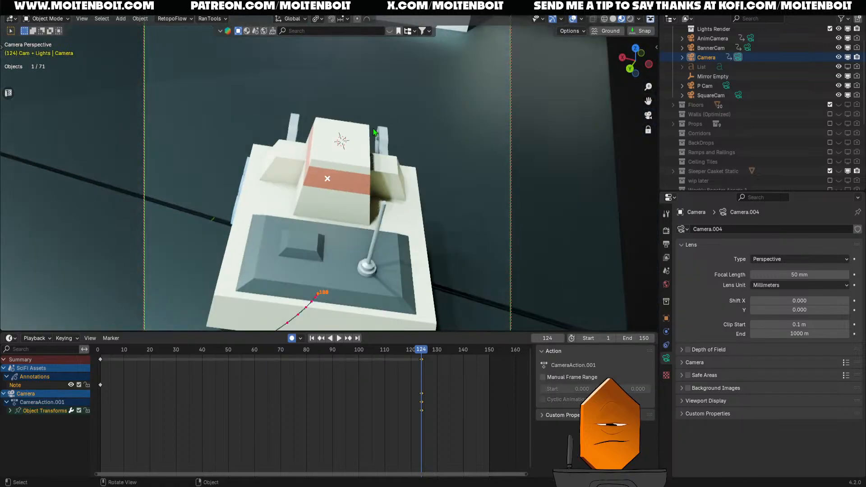
drag(379, 333, 379, 450)
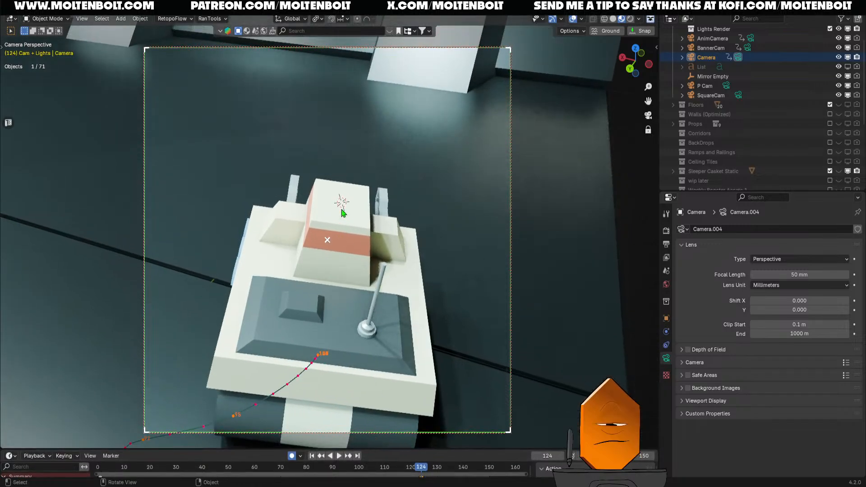
key(q)
click(342, 210)
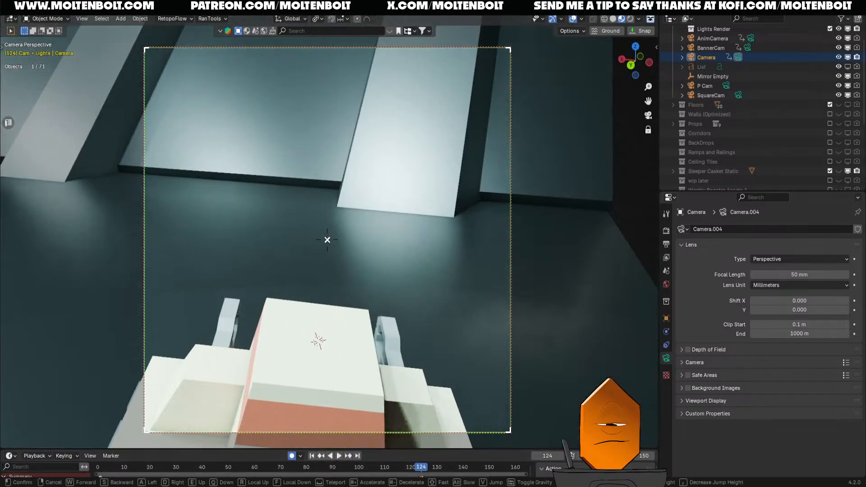
click(328, 240)
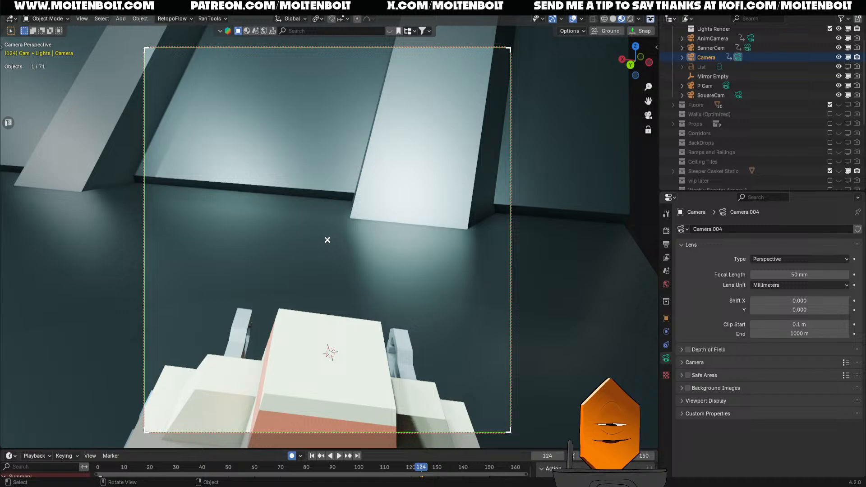
- Add a Track To constraint to the Camera with Chibibot as its target
click(332, 333)
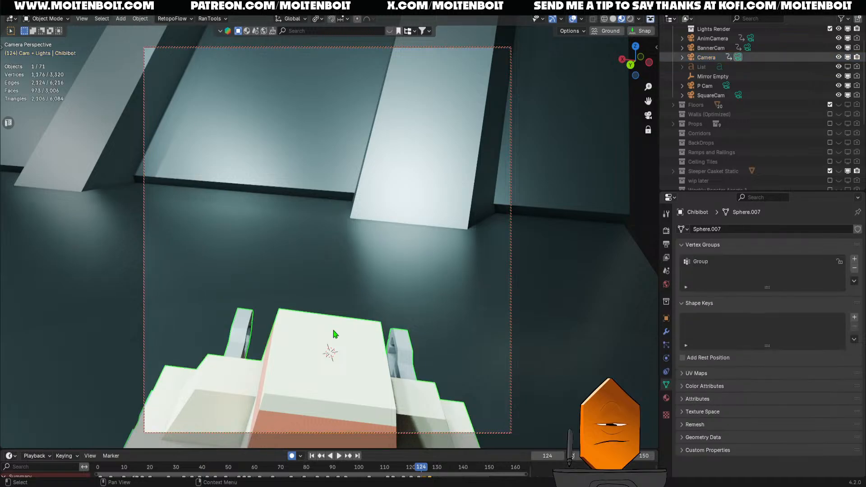
click(711, 58)
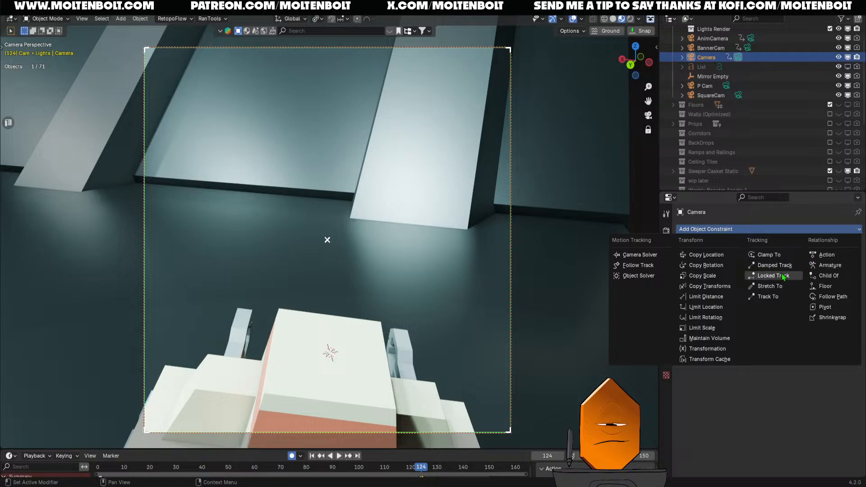
click(777, 297)
click(798, 258)
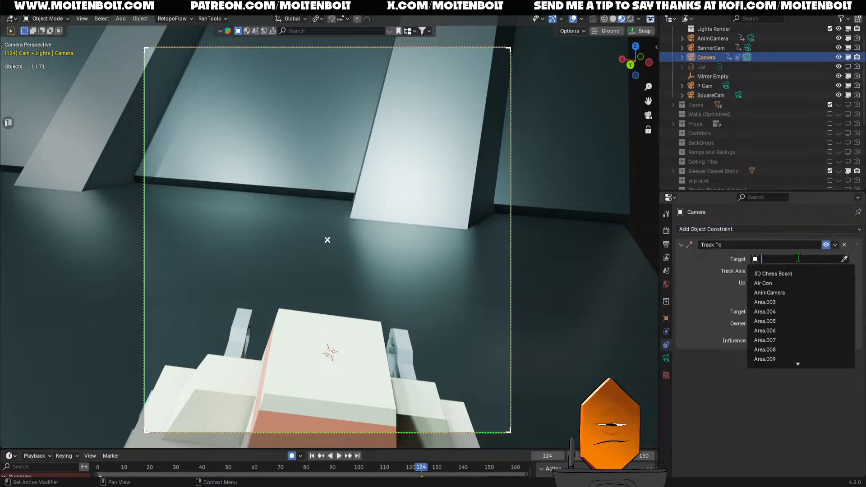
text(c)
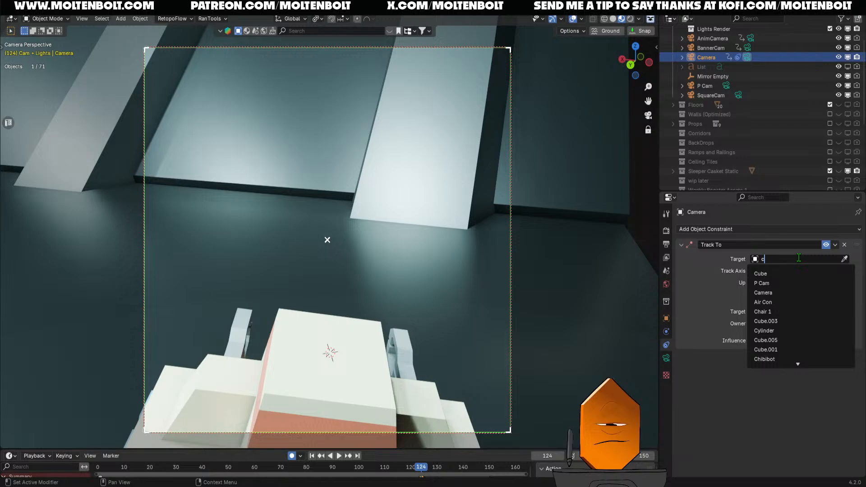
text(hi)
click(787, 273)
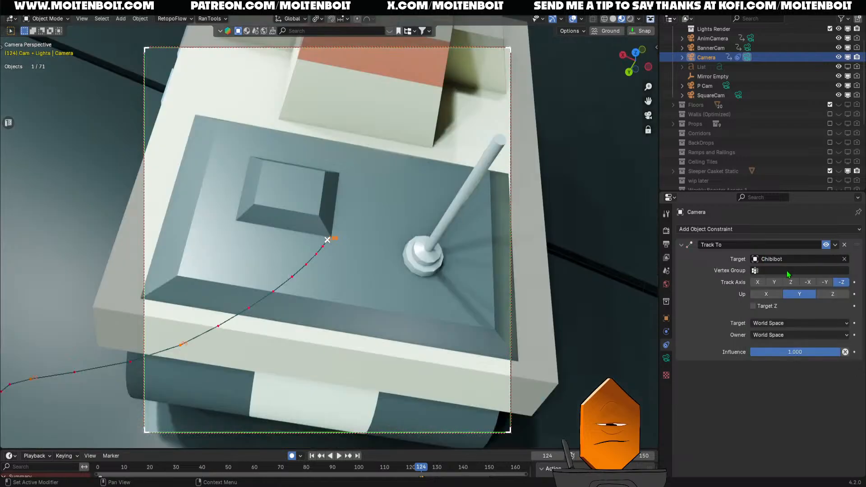
- Reduce the influence of the Camera's Track To constraint to 0.223
click(667, 318)
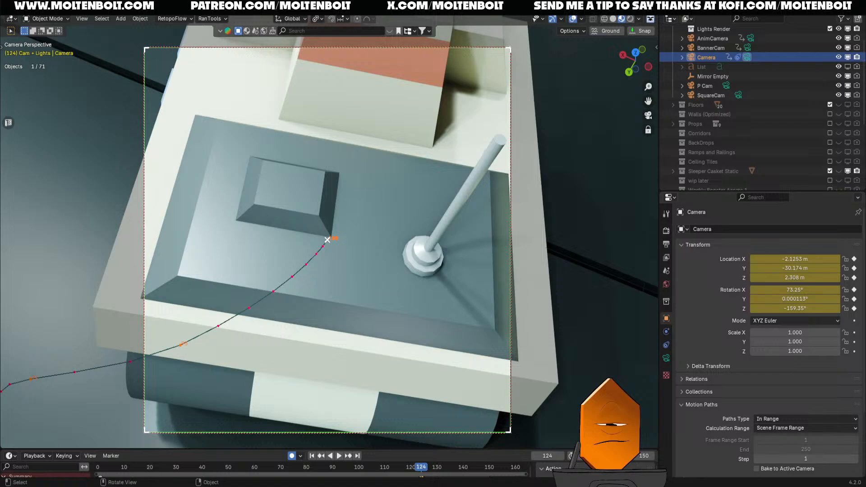
click(667, 345)
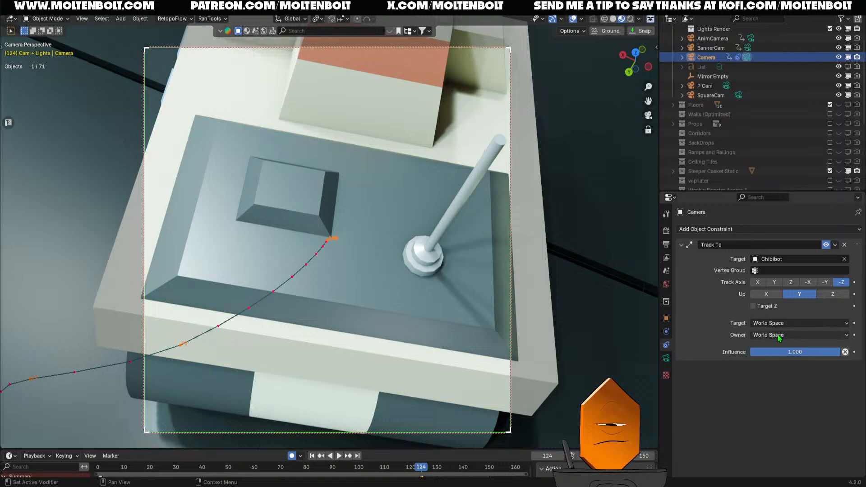
drag(791, 352, 723, 352)
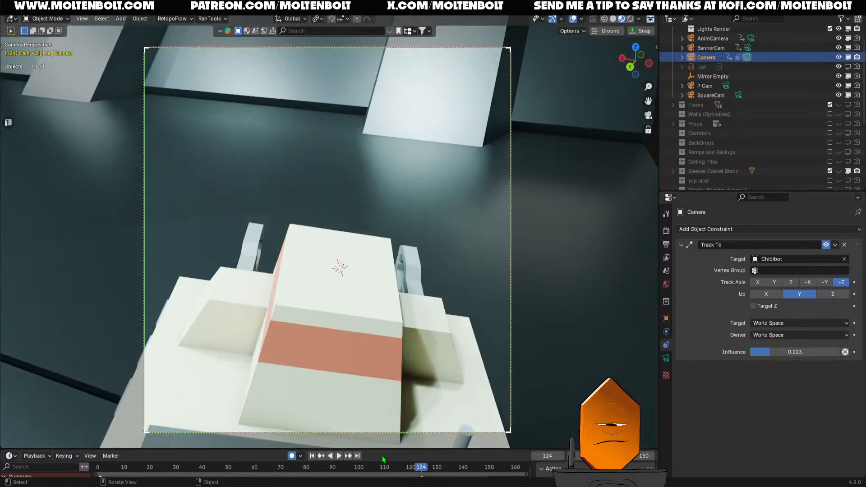
- Enlarge the timeline, play the animation through the camera to check its tracking, and return to frame 1
drag(384, 450, 428, 403)
key(ctrl+shift+space)
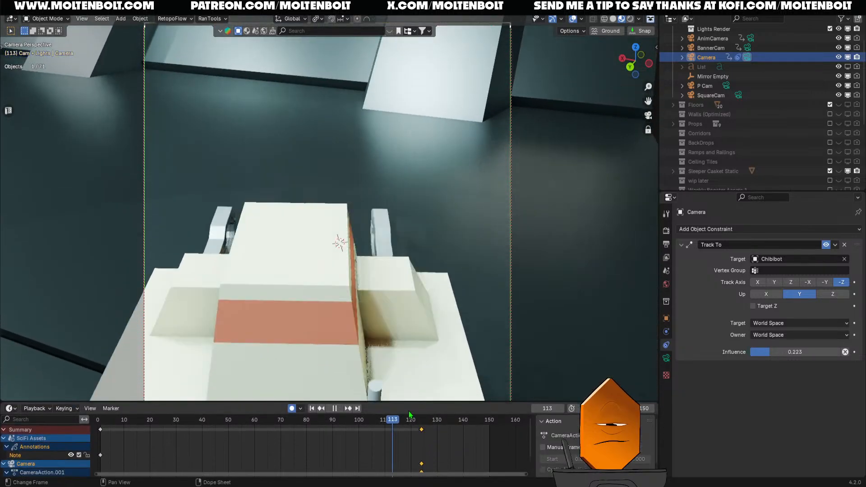
key(shift+Left)
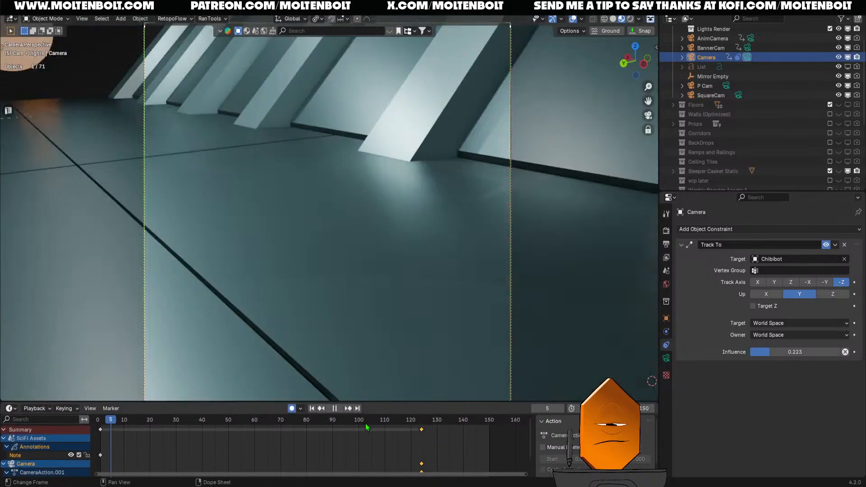
key(space)
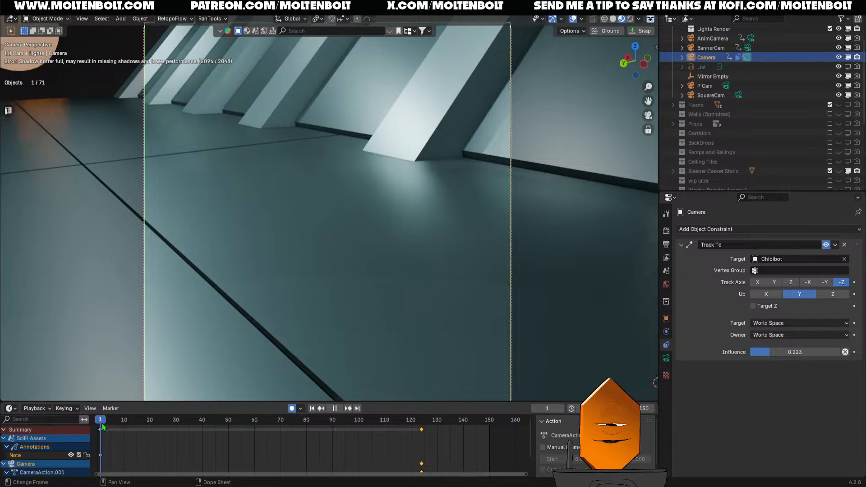
- Remove the Track To constraint from the Camera
click(835, 245)
click(843, 245)
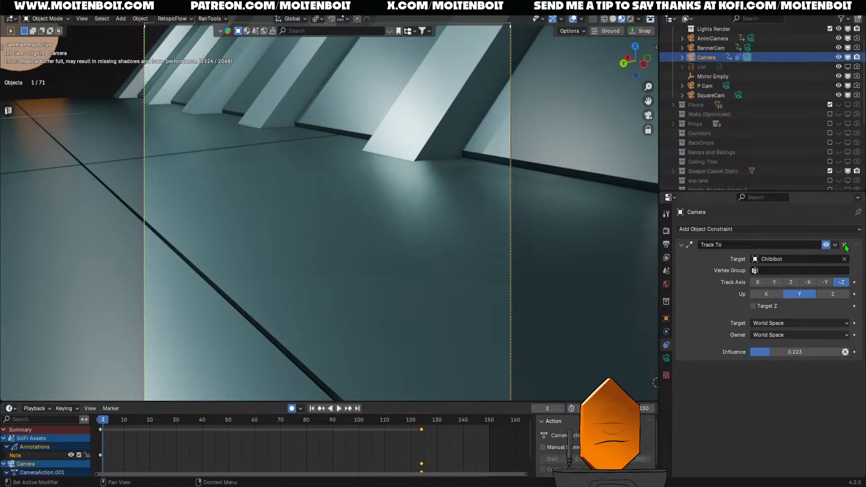
click(845, 245)
- Use Walk Navigation to place the Camera above and behind the Chibibot, centred on it and facing the orange sphere beyond the hangar floor
key(q)
click(411, 230)
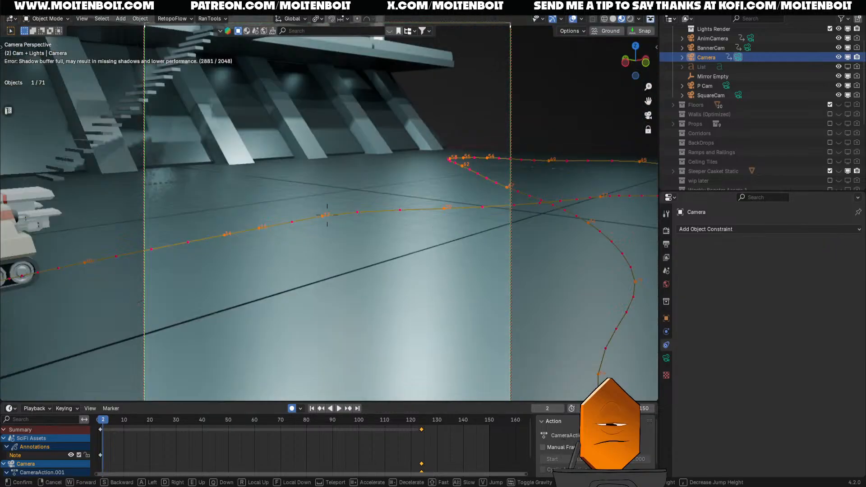
key(a)
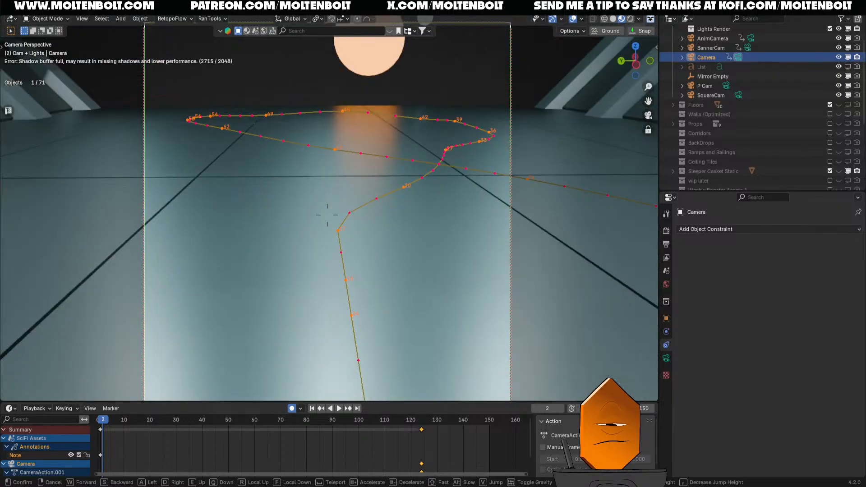
key(s)
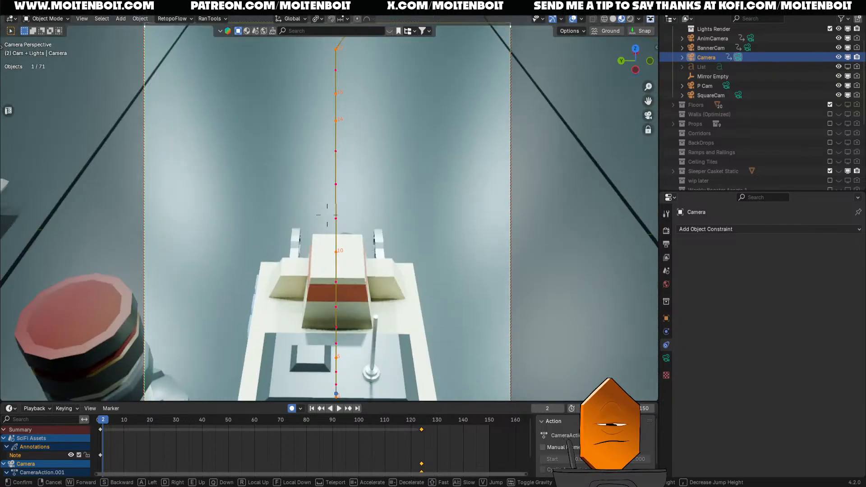
key(q)
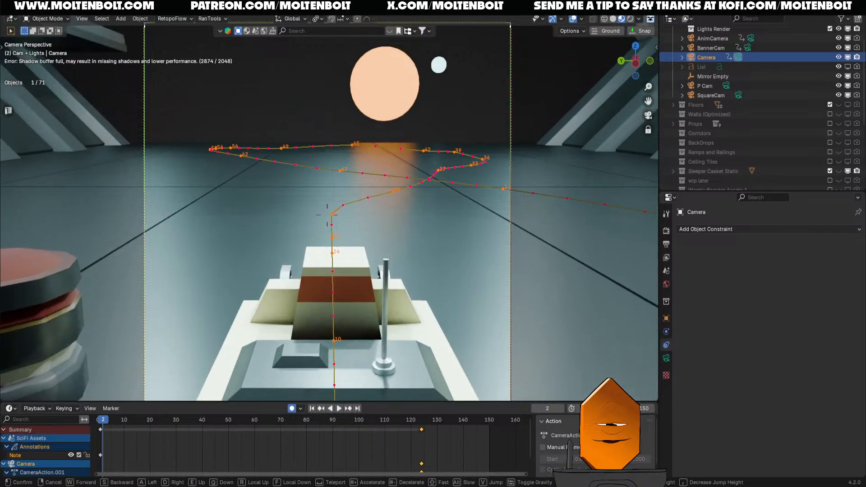
click(327, 216)
- Add a Damped Track constraint to the Chibibot and try to set Chibibot as its target
click(370, 290)
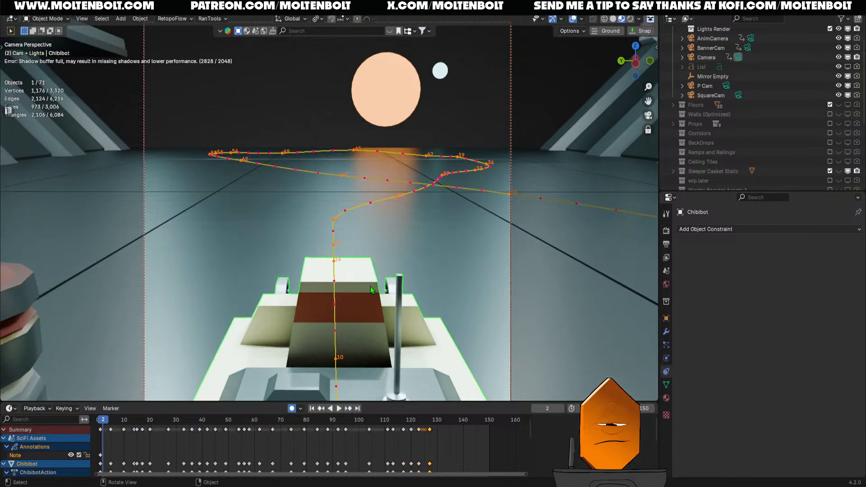
click(769, 230)
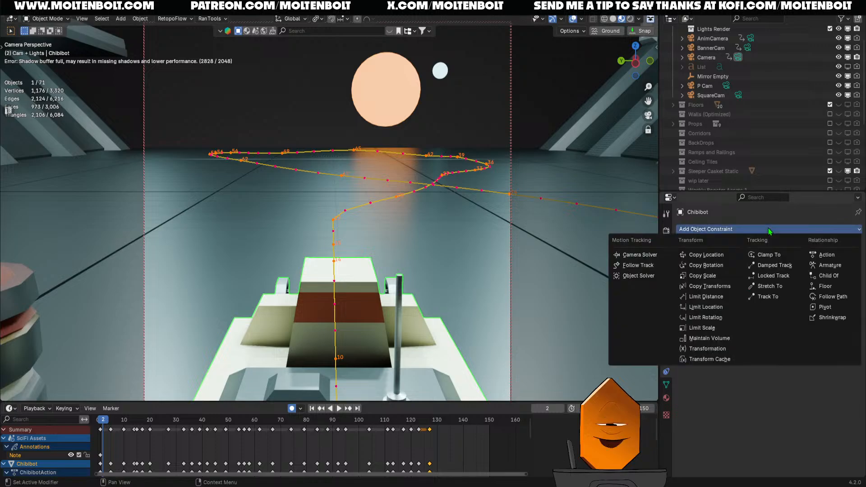
click(769, 269)
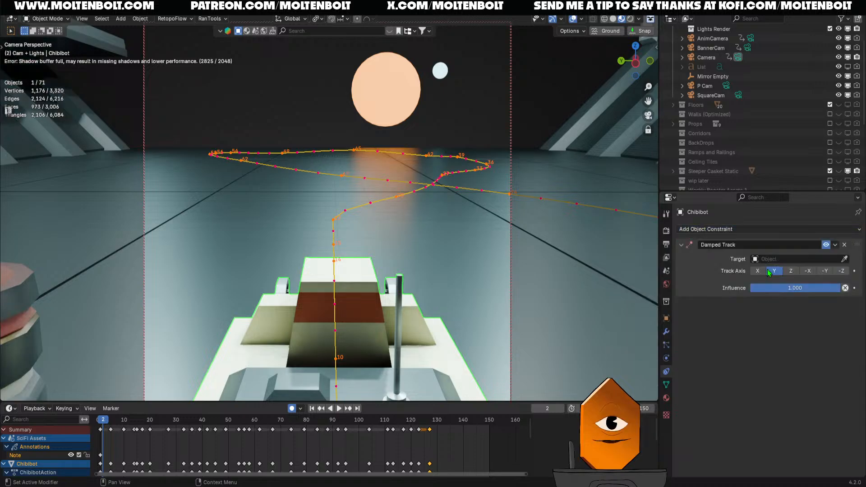
click(791, 259)
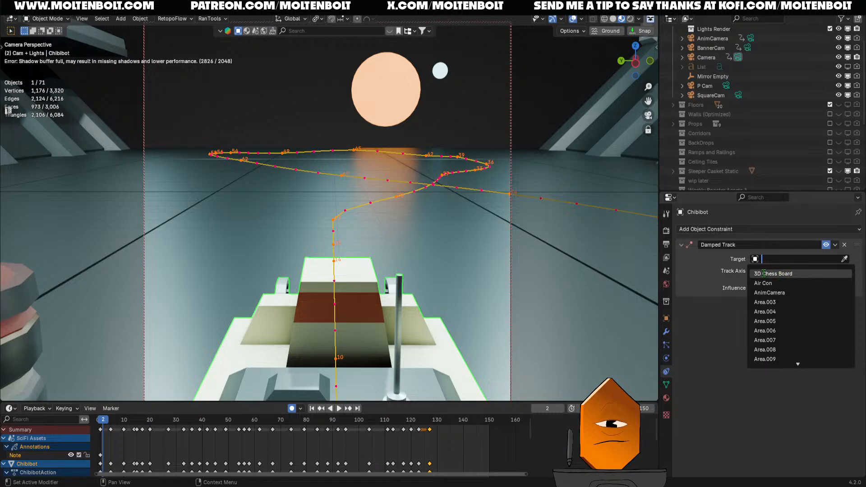
click(709, 362)
click(845, 260)
click(366, 316)
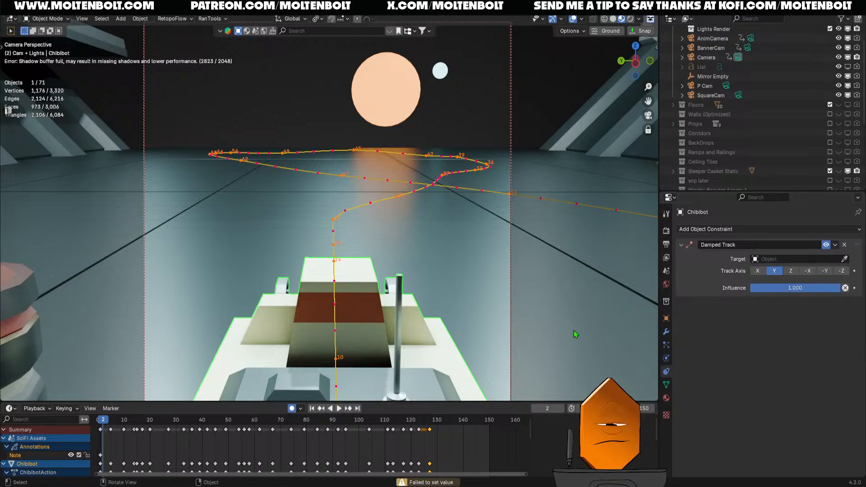
click(786, 258)
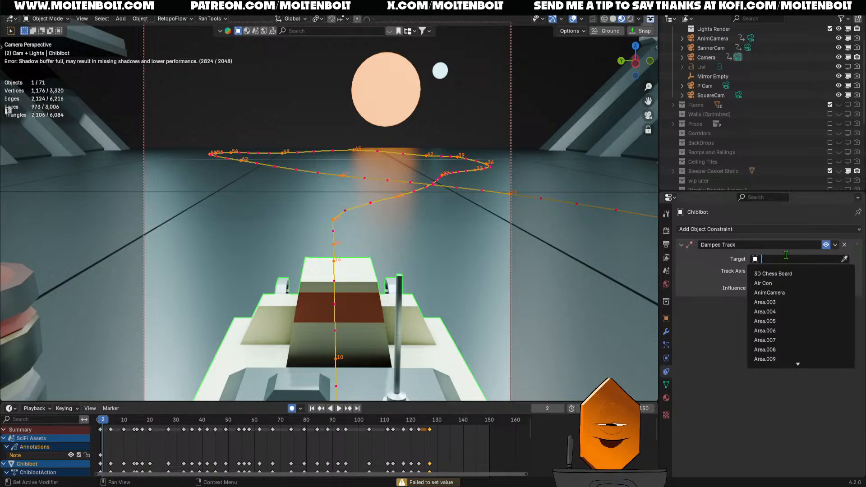
text(chi)
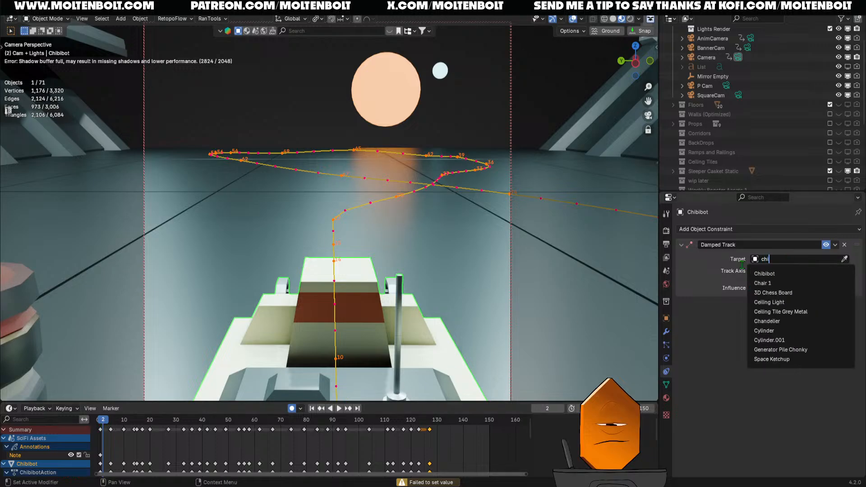
click(770, 276)
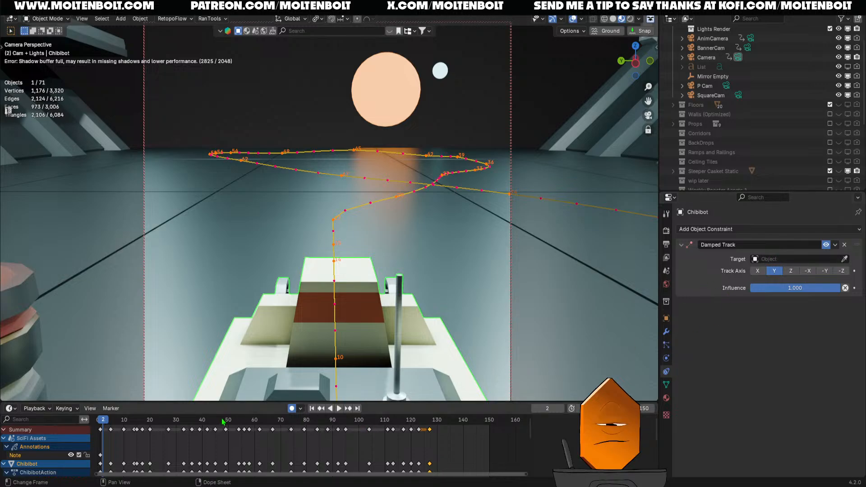
- Play the animation through the camera to check the Chibibot's movement, and return to frame 1
key(space)
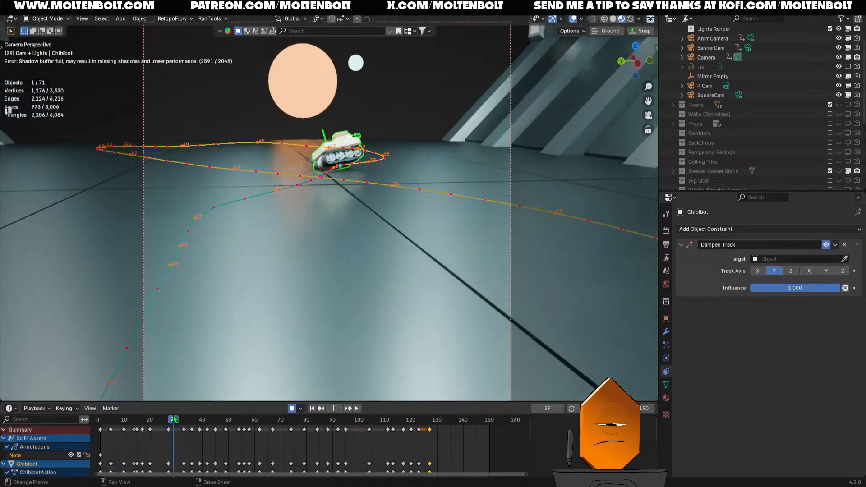
drag(186, 414, 101, 421)
key(space)
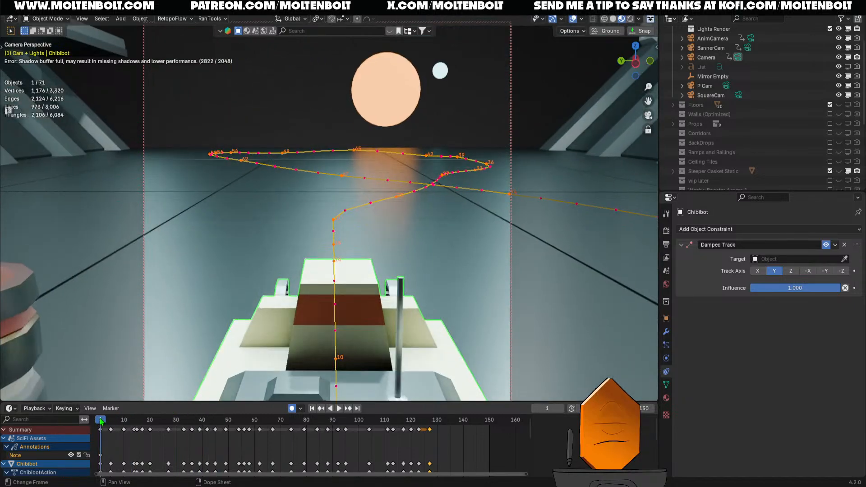
- Add a Child Of constraint to the Camera with Chibibot as its target
click(706, 57)
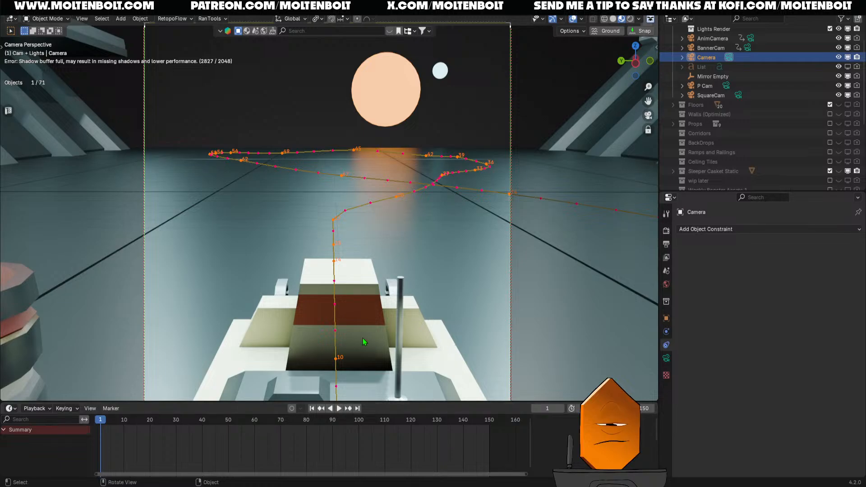
click(718, 229)
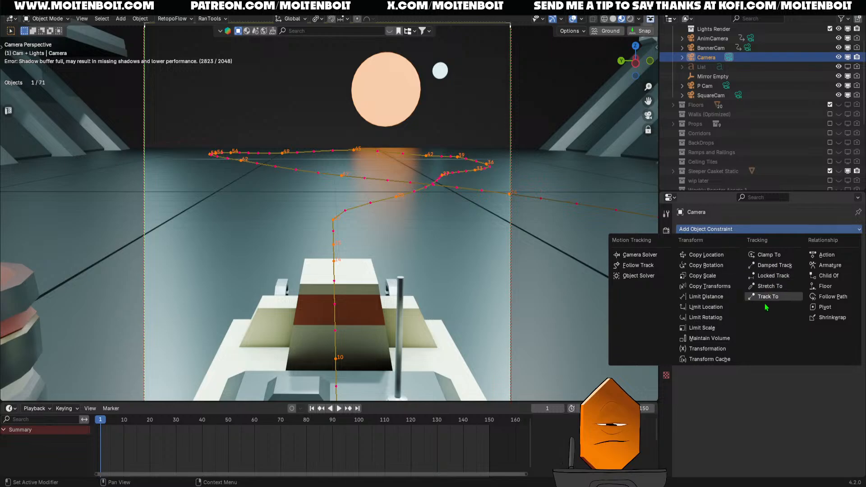
click(828, 276)
click(800, 257)
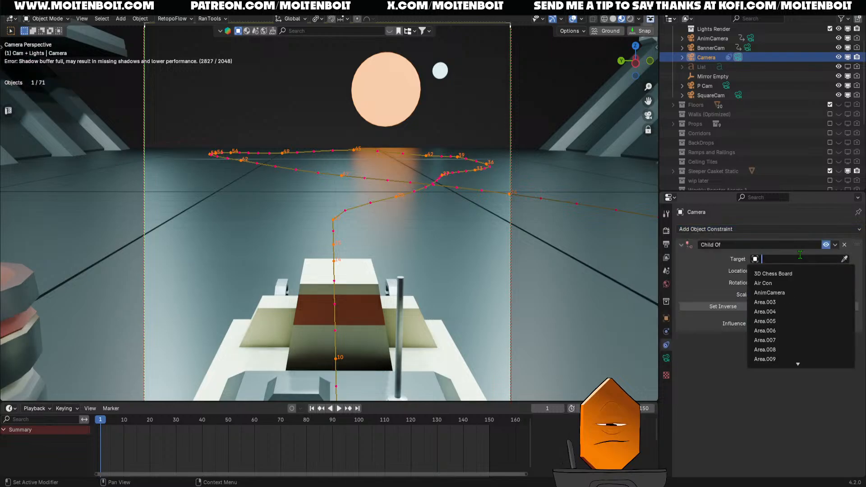
text(chi)
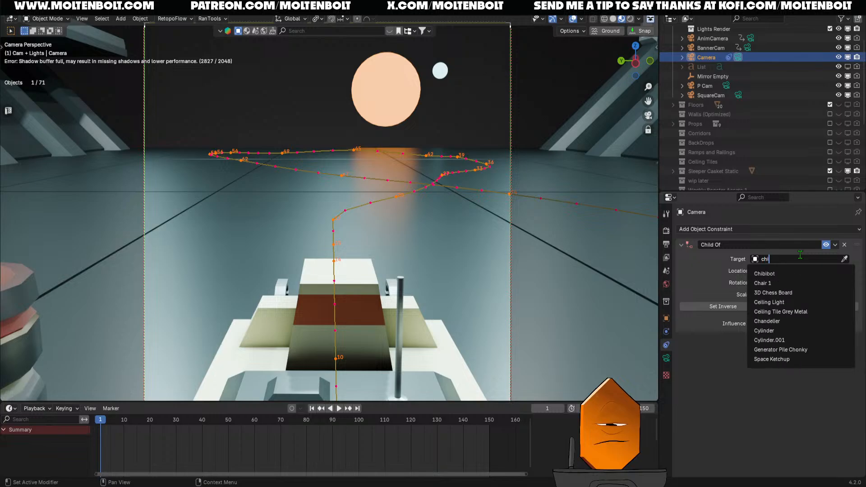
click(780, 274)
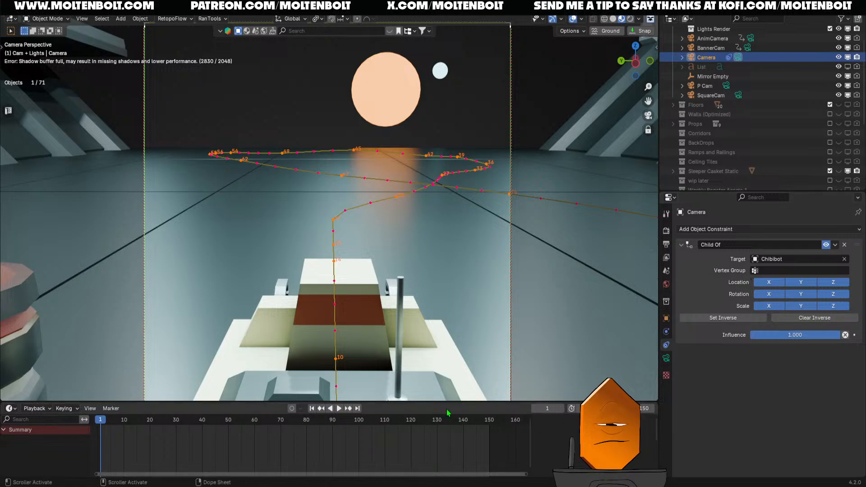
- Play the animation to check how the Camera follows the Chibibot, and return to frame 1
key(space)
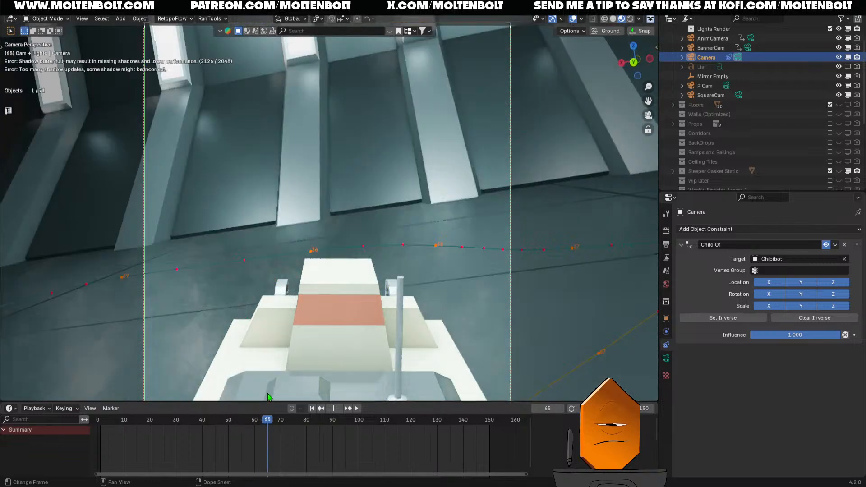
drag(268, 394, 250, 407)
key(Escape)
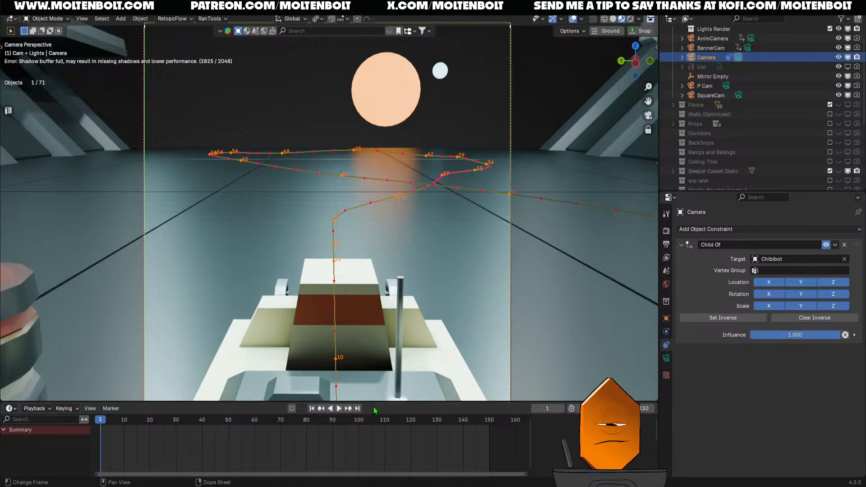
- Turn off Lock Camera to View and play the animation through an enlarged camera view without overlays
drag(375, 402, 375, 453)
key(q)
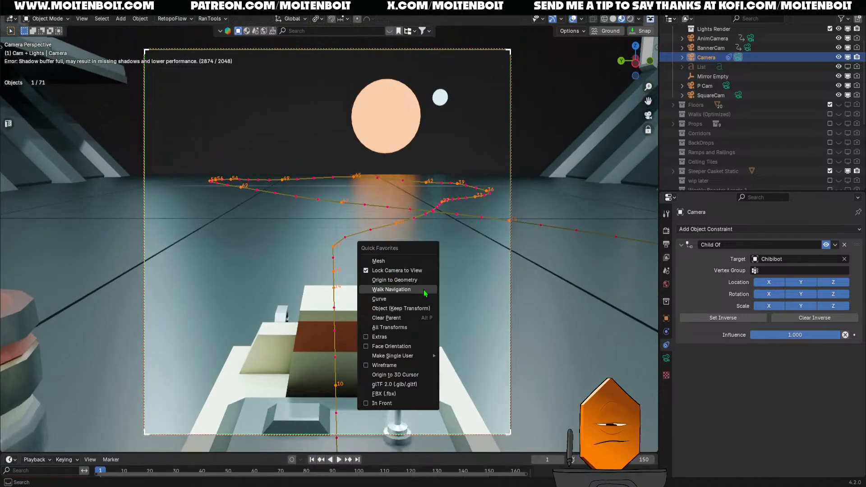
click(393, 271)
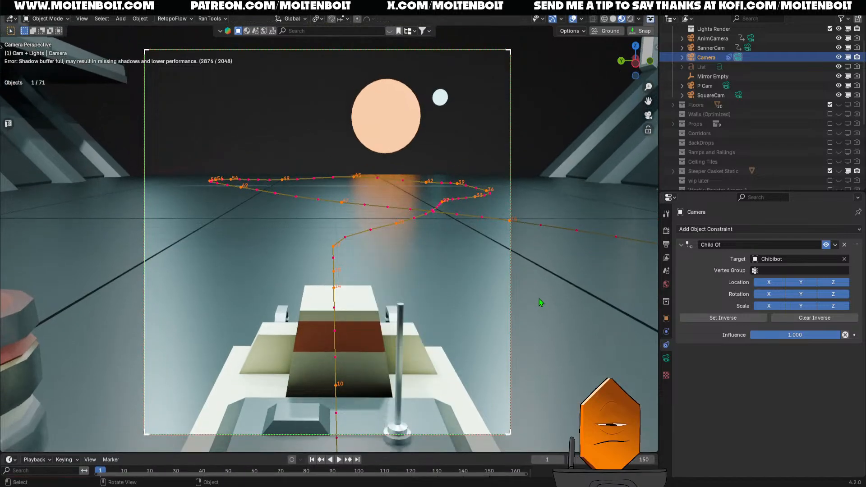
key(space)
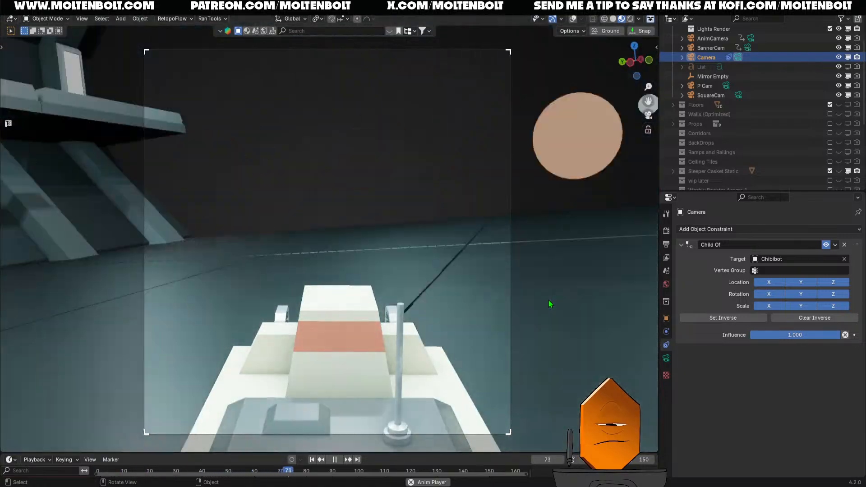
key(space)
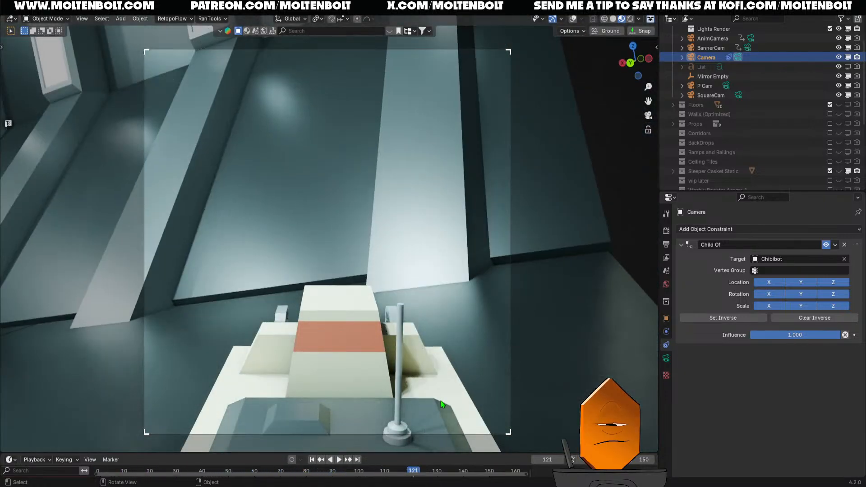
- Select the Chibibot, set the scene's end frame to 300, and widen the timeline range to show all frames
drag(373, 454, 394, 359)
click(302, 311)
middle_drag(302, 311, 412, 217)
click(639, 367)
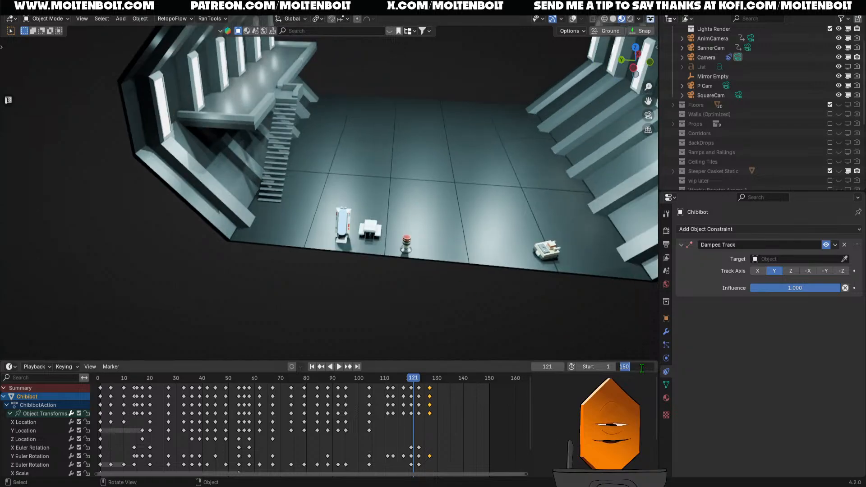
text(300)
key(Return)
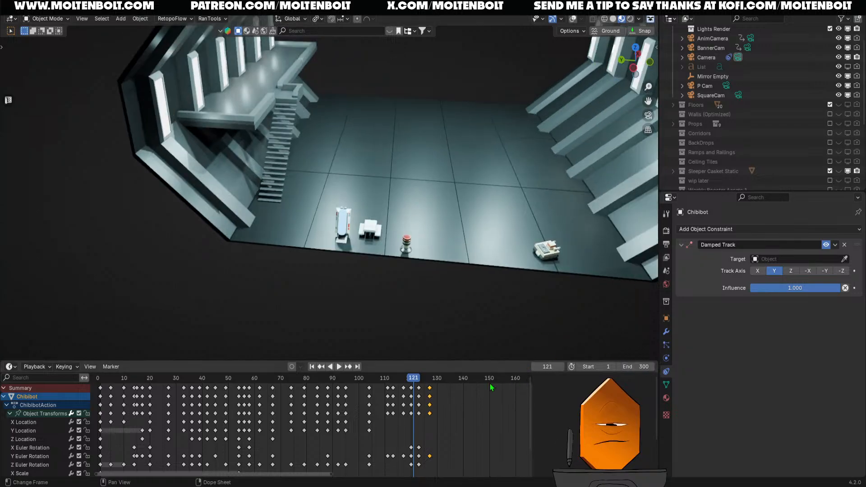
drag(333, 476, 527, 472)
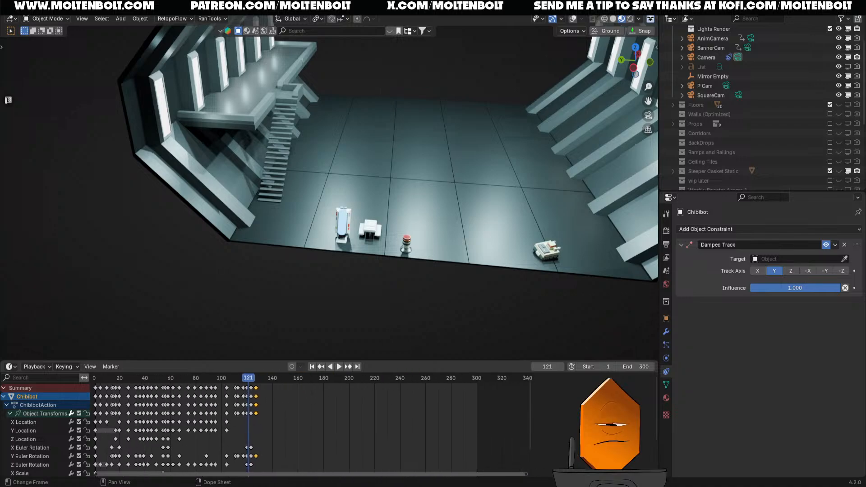
- Scale all of the Chibibot's keyframes in time by 2 from frame 1 and save the file
click(99, 378)
key(space)
key(space)
key(shift+Left)
text(a)
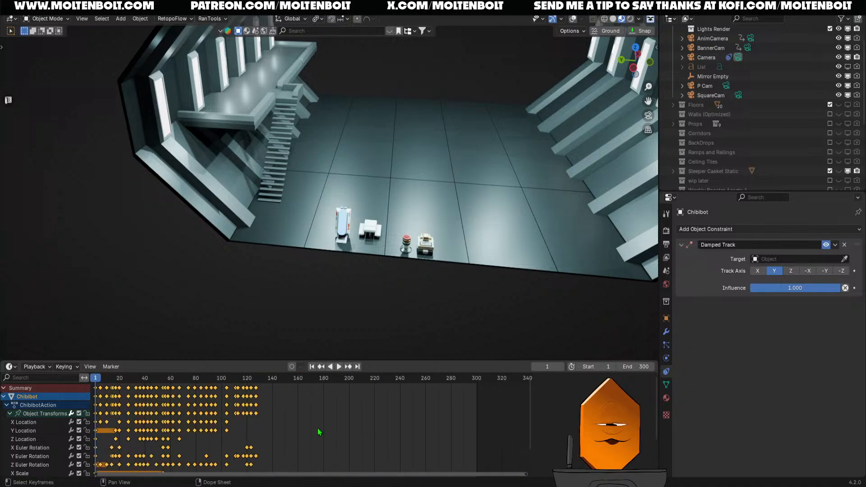
text(g2)
key(Return)
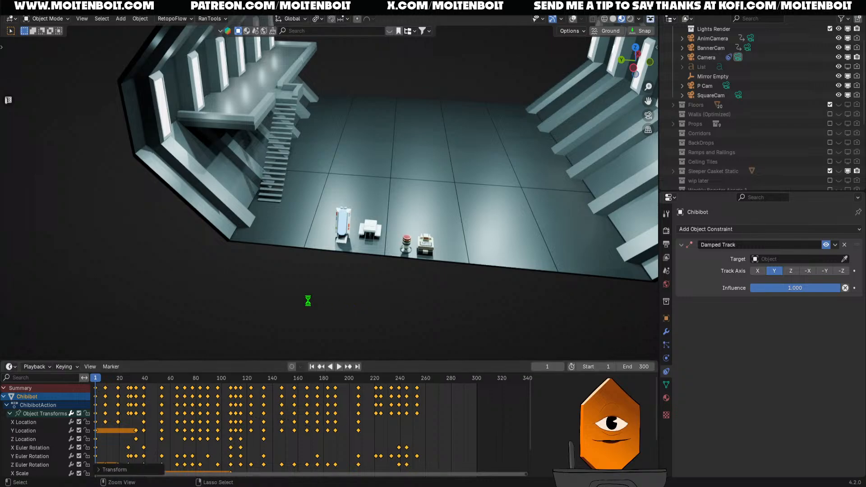
key(ctrl+s)
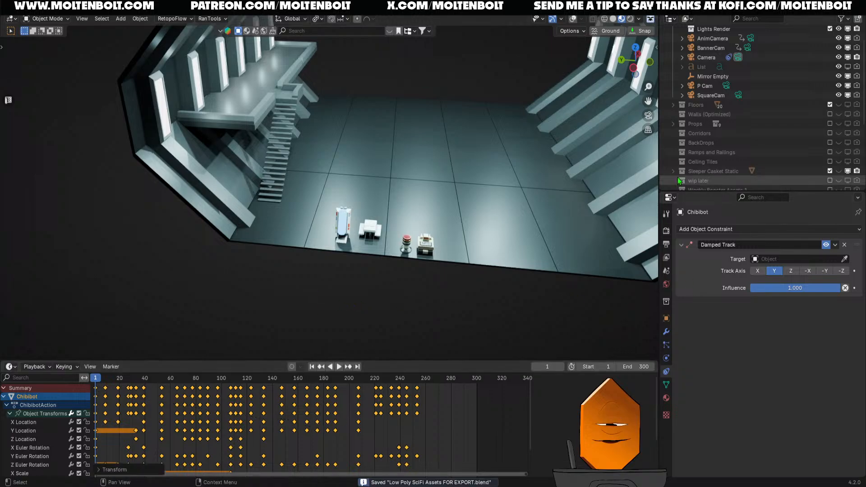
- Enlarge the 3D view and play the stretched animation through the Camera
key(KP_0)
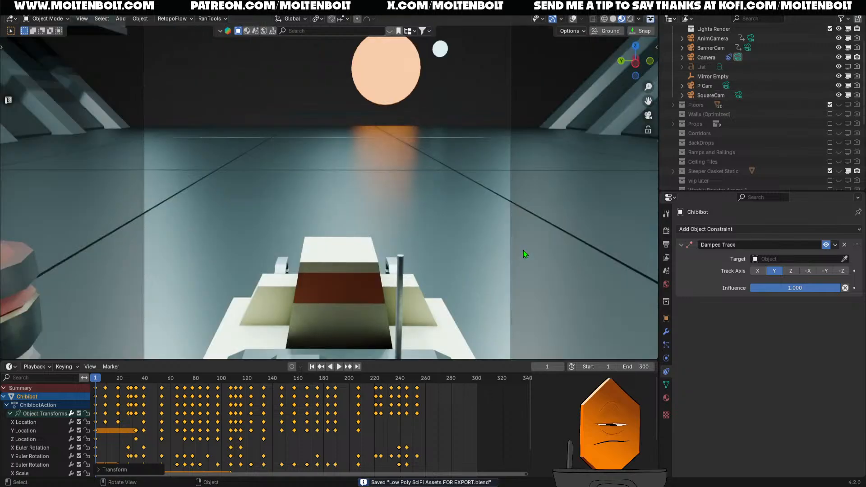
drag(492, 361, 495, 468)
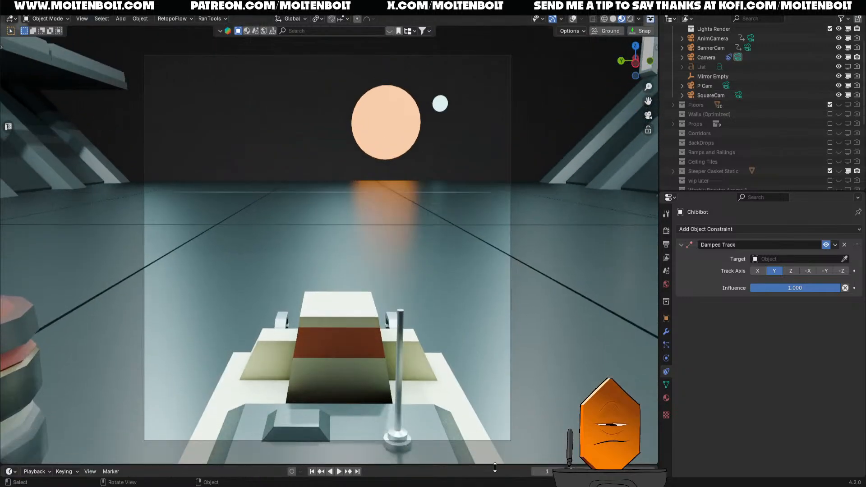
key(space)
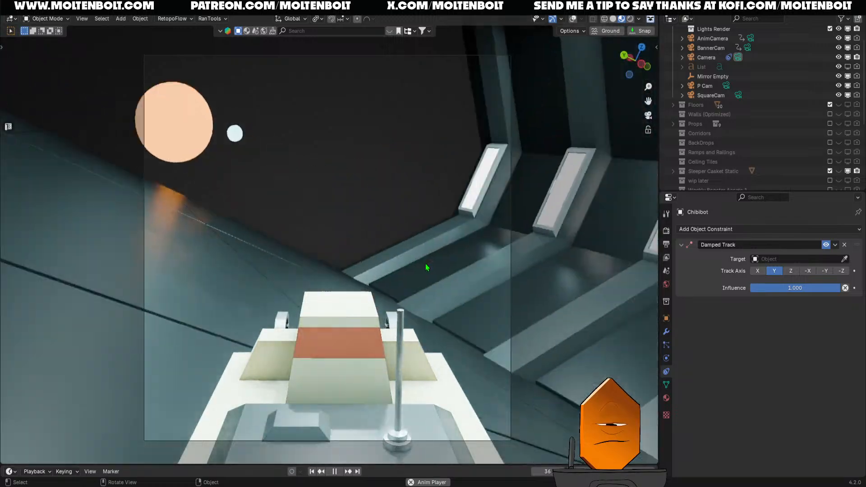
- Stop the playback, leave the camera view, save the file and show the viewport overlays again
key(KP_0)
key(space)
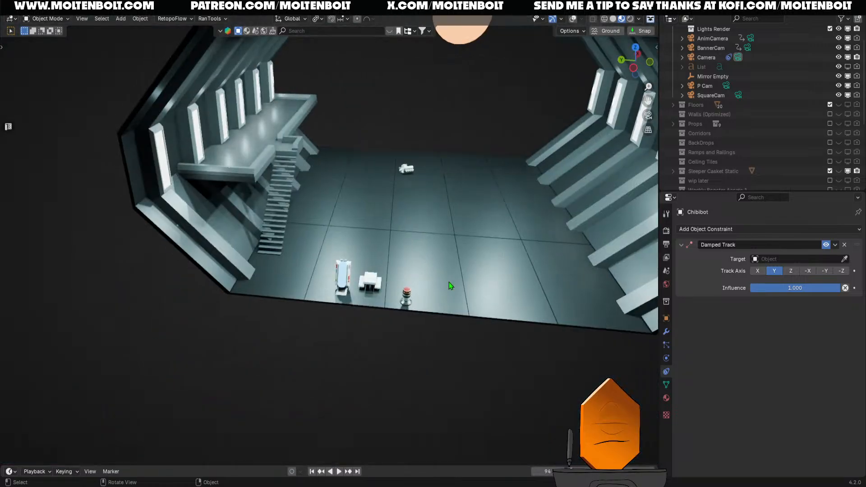
key(ctrl+s)
key(shift+alt+z)
middle_drag(491, 294, 416, 315)
scroll(375, 302, up, 3)
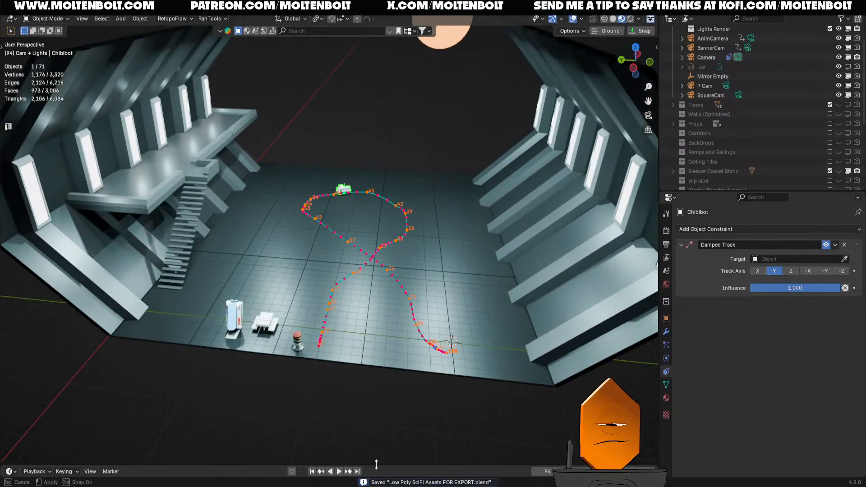
- Enlarge the timeline area, set the current frame to 0 and save the file
drag(390, 466, 390, 339)
click(95, 361)
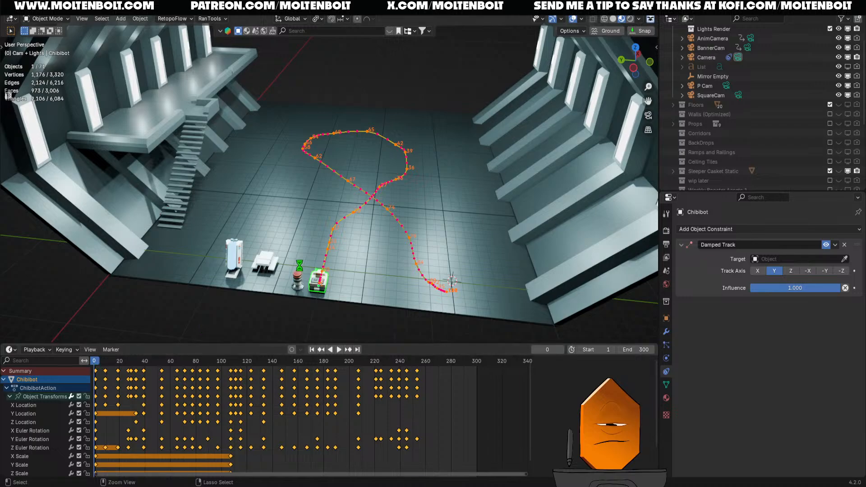
key(ctrl+s)
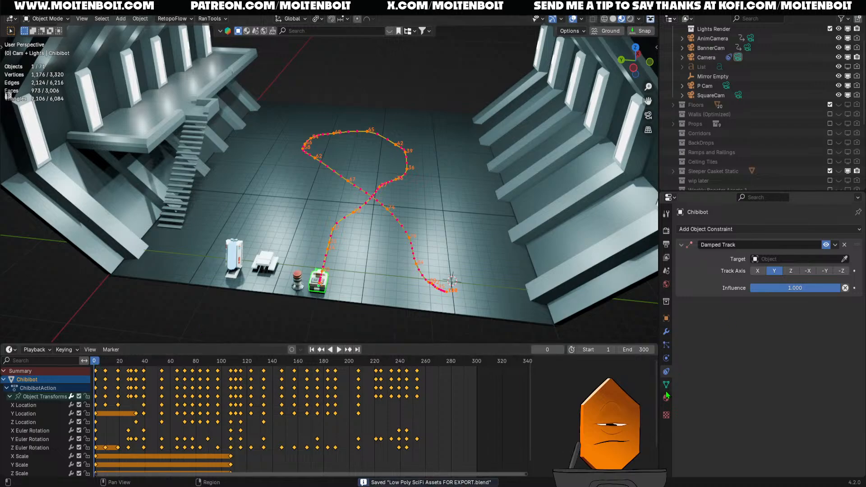
- Clear all motion paths in the object's Motion Paths settings and save the file
click(668, 322)
scroll(774, 379, down, 4)
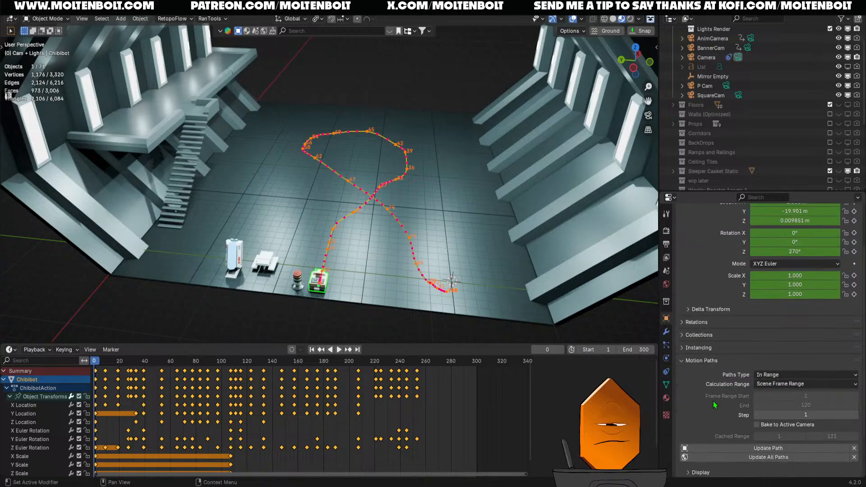
scroll(722, 404, down, 3)
click(690, 436)
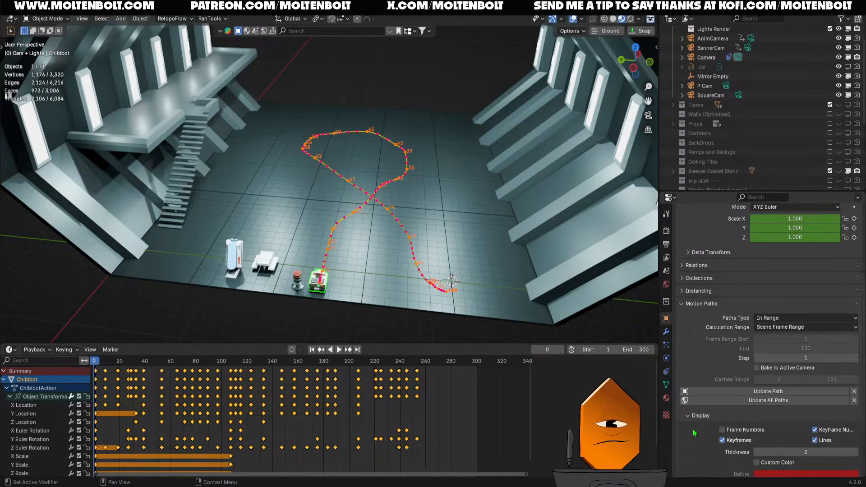
scroll(693, 428, down, 2)
scroll(682, 392, up, 1)
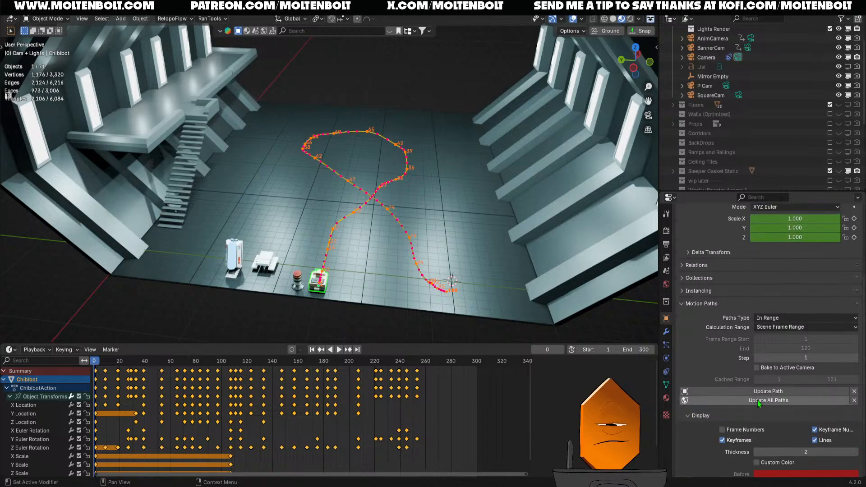
click(854, 399)
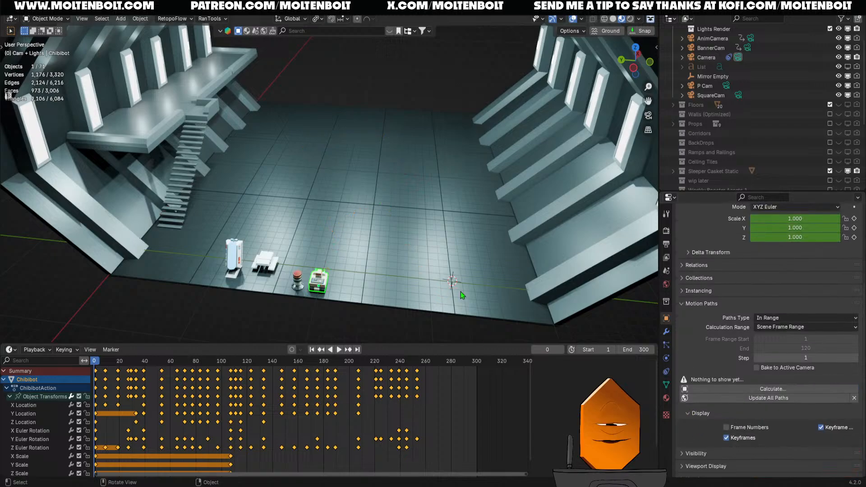
key(ctrl+s)
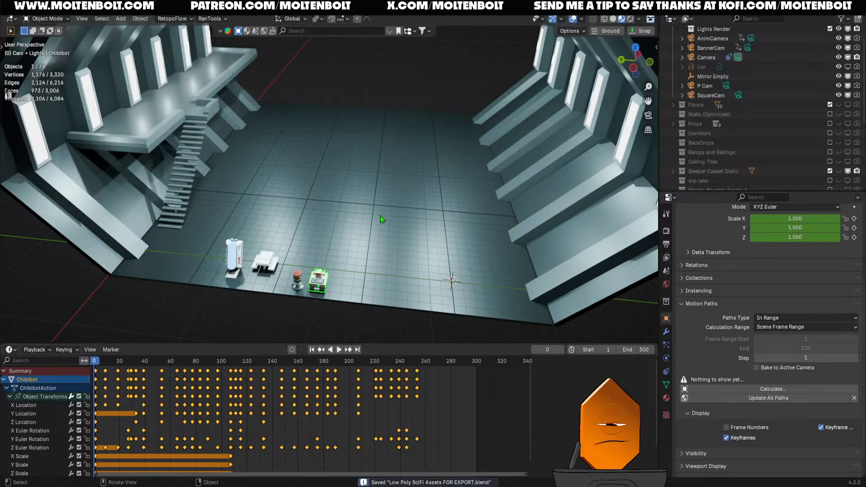
- Rename the camera that follows the robot from Camera to Droid Cam and save the file
key(KP_0)
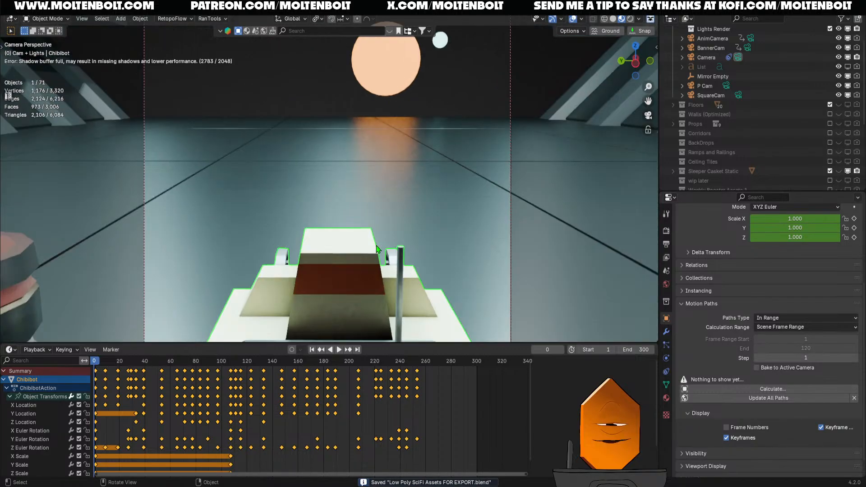
key(KP_0)
mouse_move(422, 212)
middle_down()
mouse_move(386, 244)
mouse_move(432, 218)
middle_up()
scroll(706, 107, up, 2)
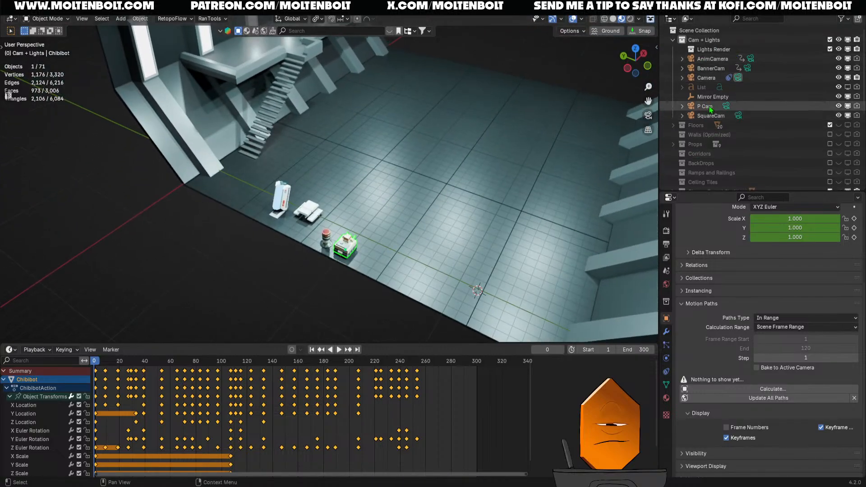
double_click(711, 78)
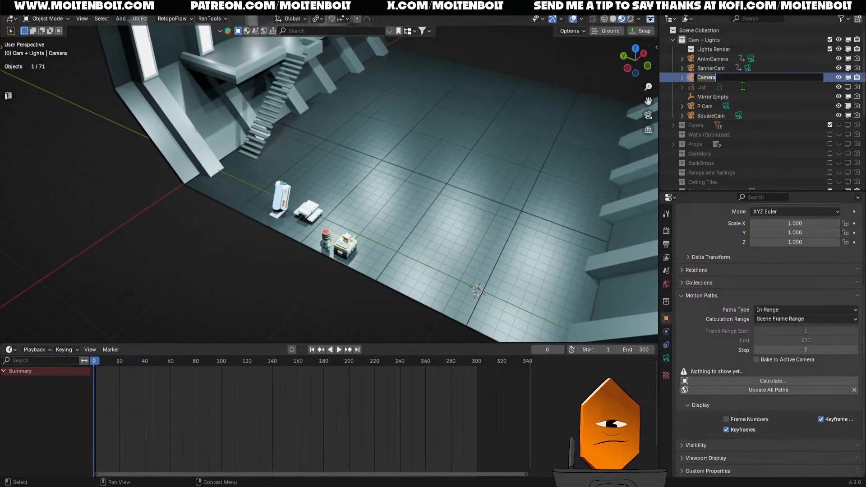
key(BackSpace)
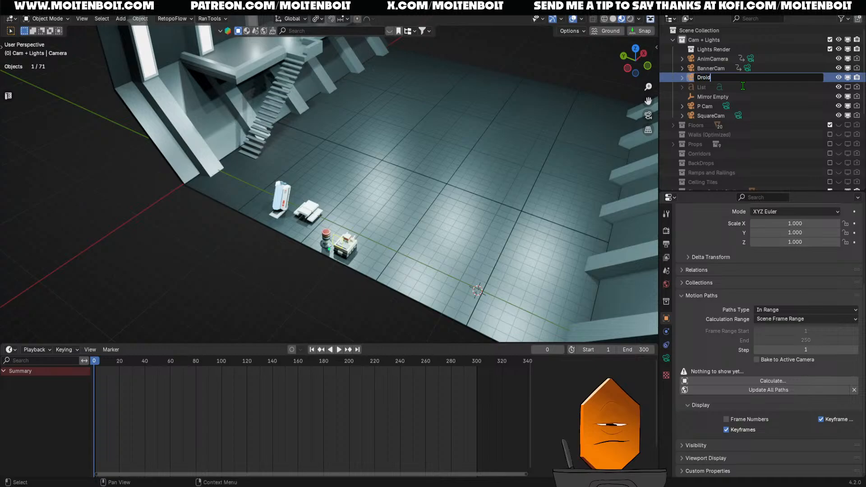
text(Droid Cam)
key(Return)
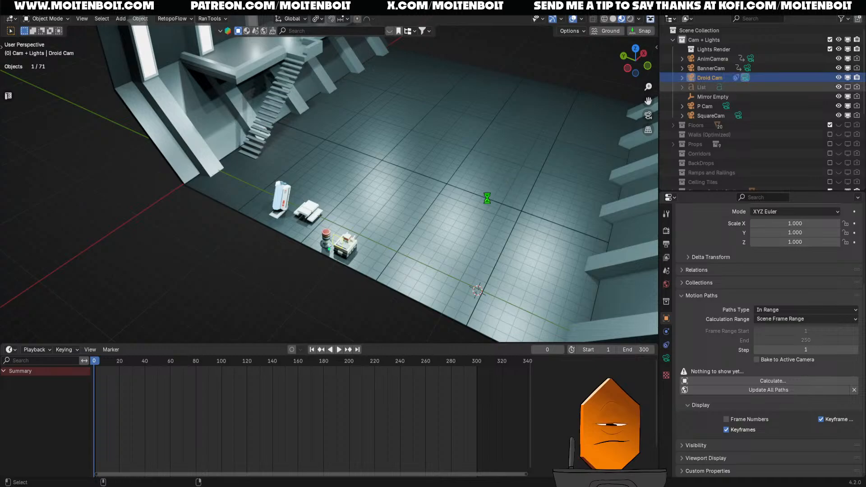
key(ctrl+s)
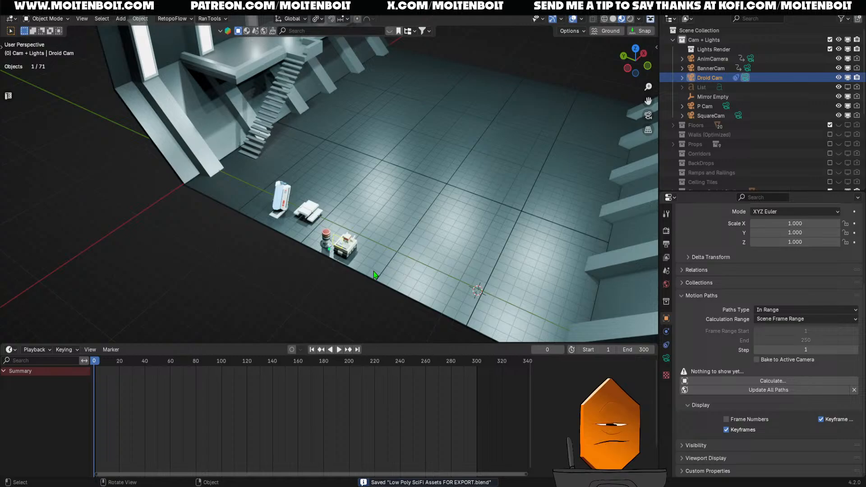
middle_drag(420, 261, 418, 191)
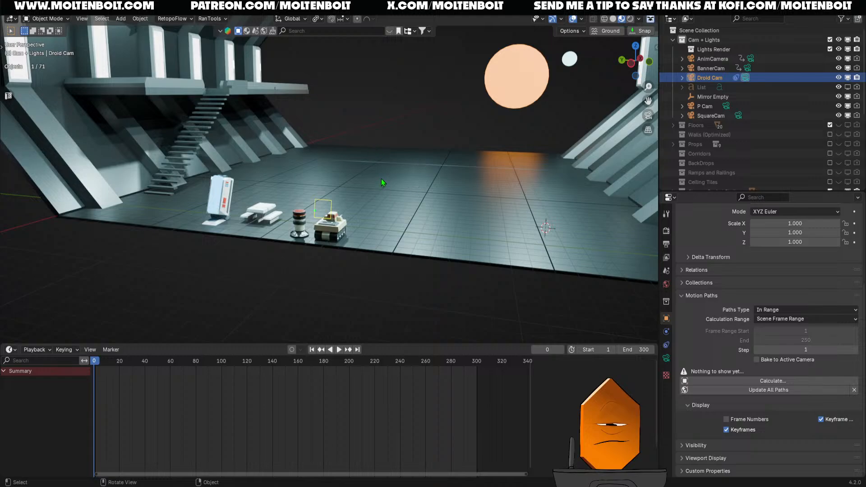
middle_drag(381, 179, 382, 211)
scroll(403, 161, up, 3)
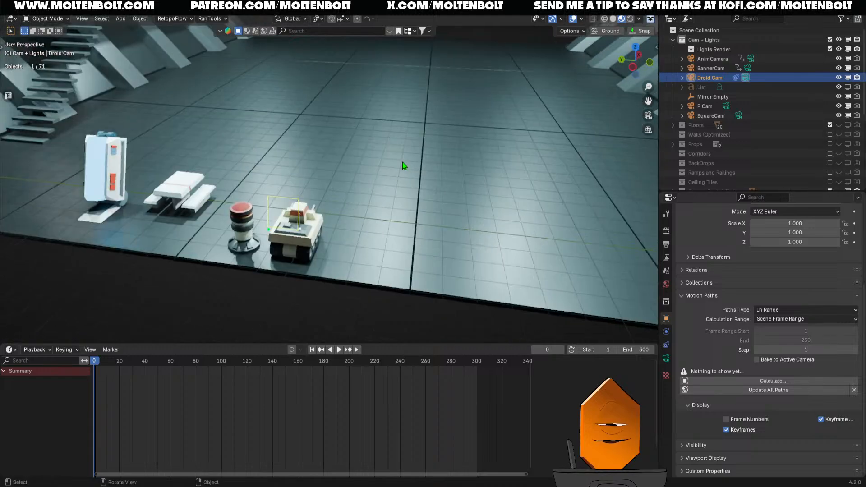
scroll(404, 154, up, 2)
scroll(396, 197, down, 5)
middle_drag(391, 178, 337, 226)
scroll(329, 170, down, 3)
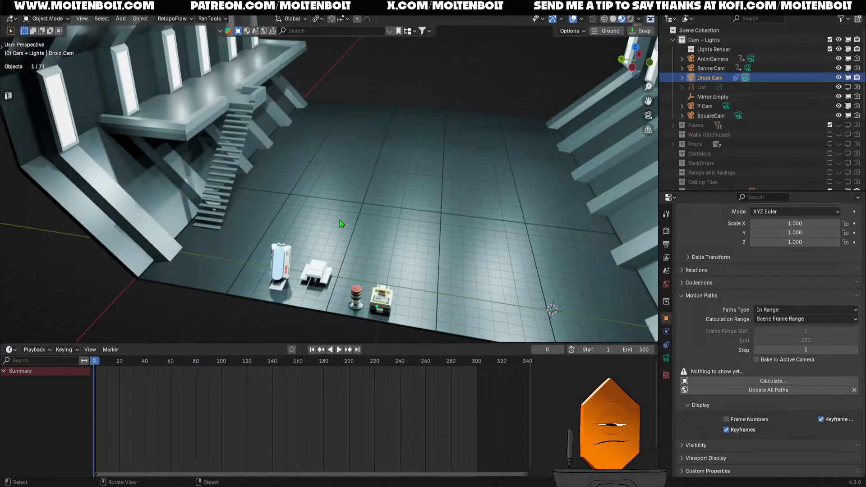
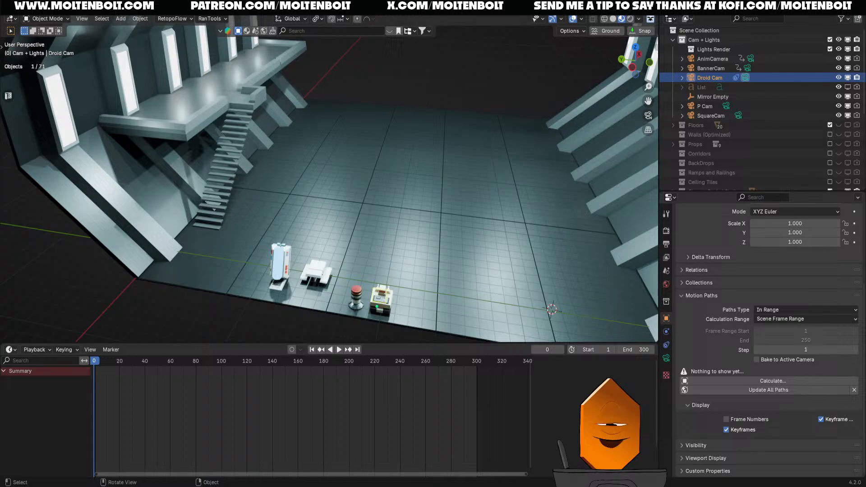
- Place the 3D cursor on the hangar floor, then reset it to the world origin with the whole scene in view
scroll(429, 216, down, 3)
shift+middle_drag(429, 215, 387, 199)
shift+right_click(373, 202)
scroll(375, 208, up, 1)
scroll(353, 243, up, 3)
shift+middle_drag(333, 245, 360, 244)
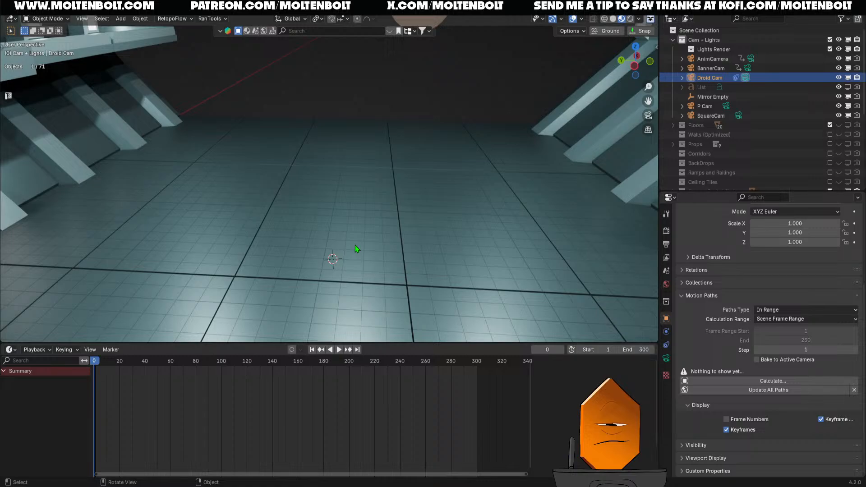
middle_drag(355, 245, 340, 250)
ctrl+middle_drag(300, 316, 361, 303)
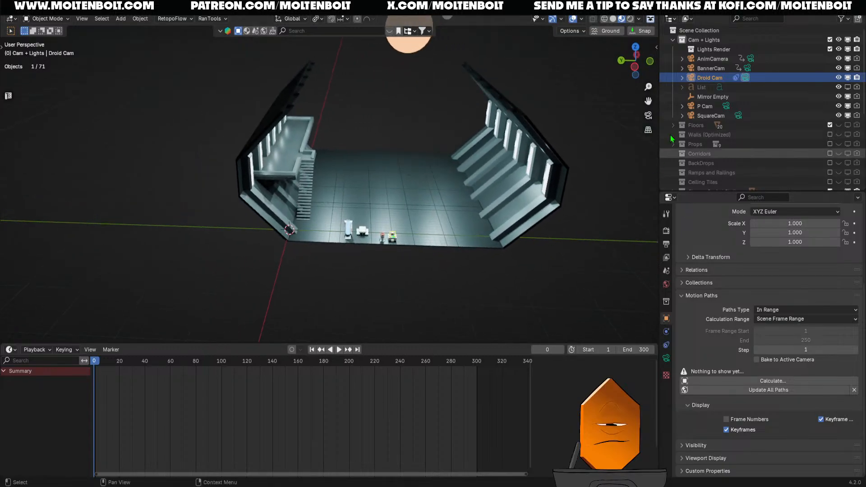
- Switch the viewport to Solid shading and exclude the Hangar Pieces collection from the view layer
scroll(688, 107, down, 6)
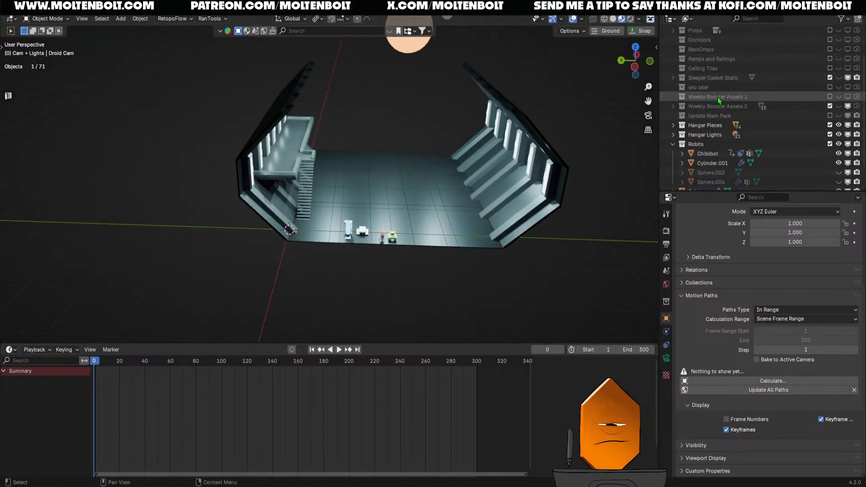
key(z)
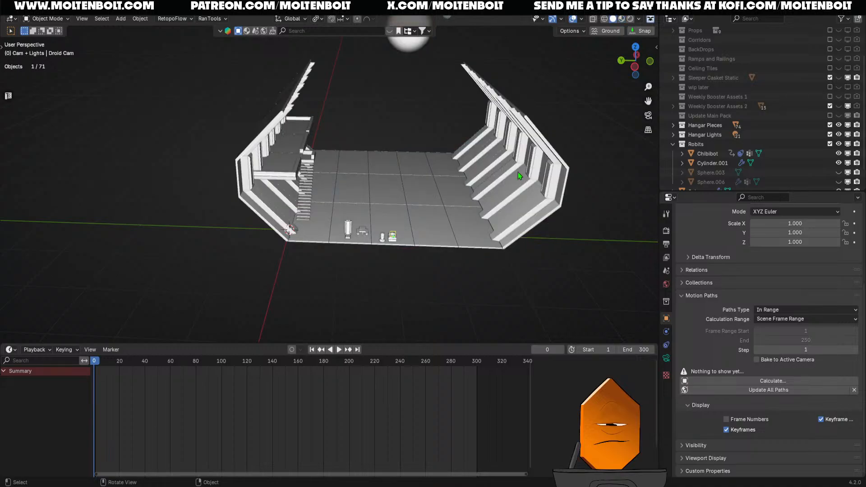
click(831, 125)
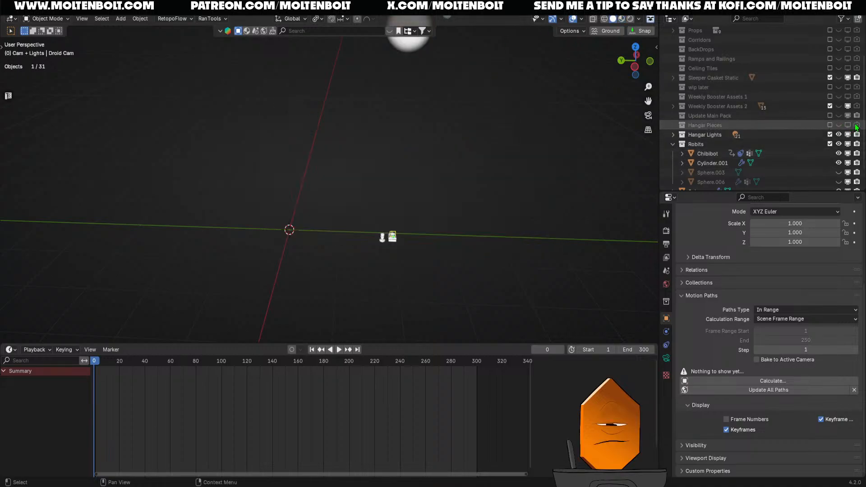
middle_drag(477, 180, 434, 204)
scroll(398, 201, up, 2)
- Move Chibibot, Cylinder.001 and Droid Cam together into the Robits collection and hide them
drag(352, 184, 440, 245)
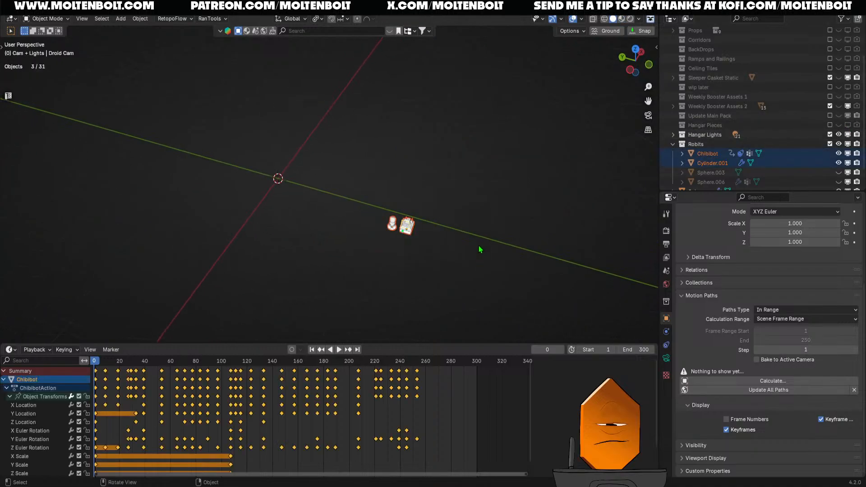
key(m)
click(434, 409)
middle_drag(352, 253, 333, 268)
key(h)
middle_drag(424, 243, 435, 281)
- Add a 2 m cube at the world origin and frame it in the viewport
key(shift+a)
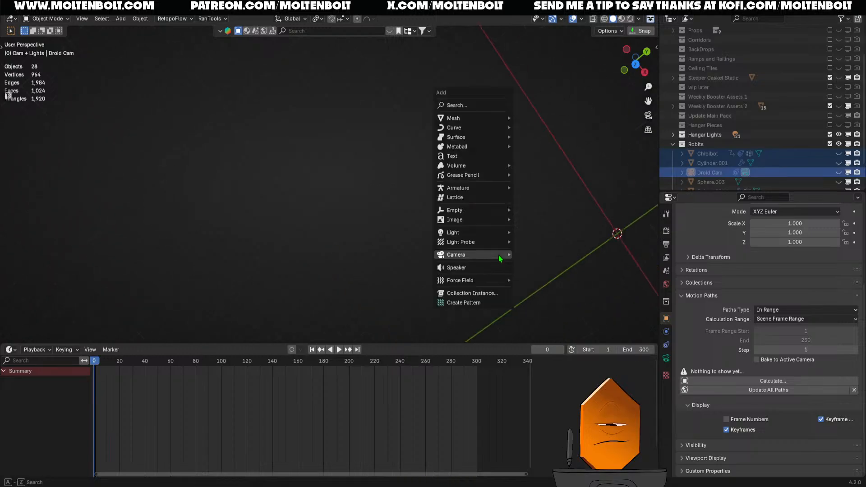
mouse_move(455, 119)
click(531, 130)
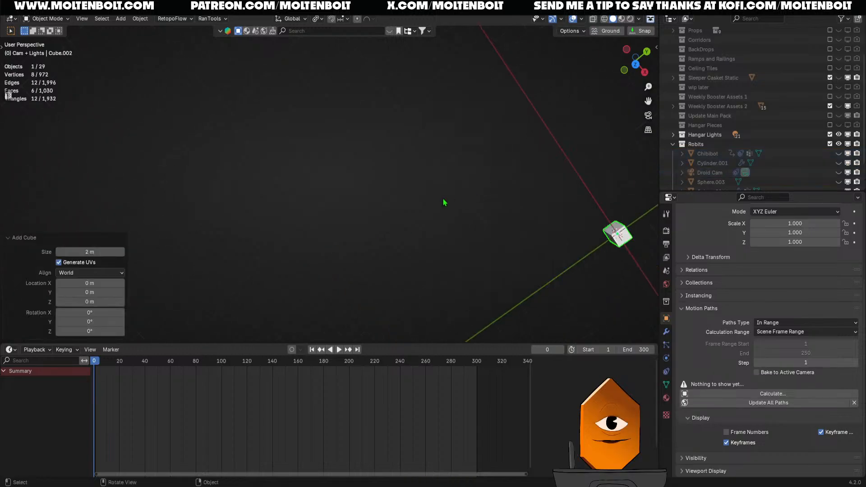
key(KP_Decimal)
key(KP_1)
scroll(344, 212, down, 5)
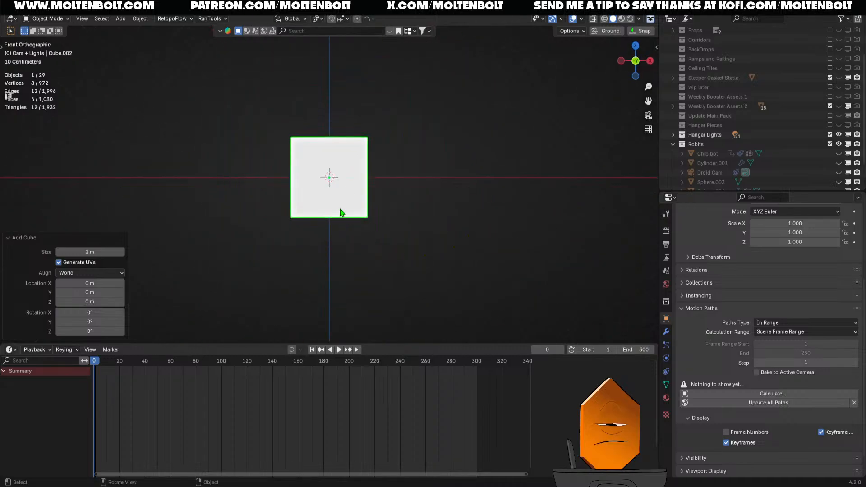
middle_drag(345, 213, 373, 184)
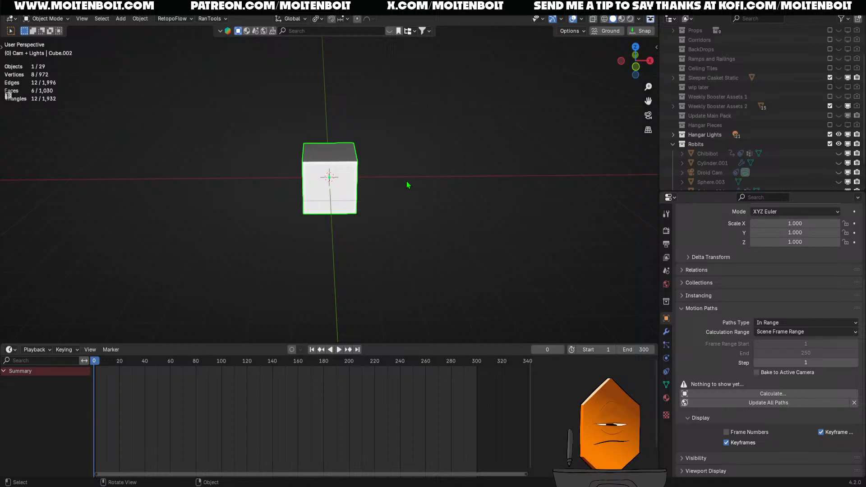
- Move the cube up about 1.56 m along Z, then freely by about -2.14 m X, 0.25 m Y and 0.32 m Z
key(g)
key(z)
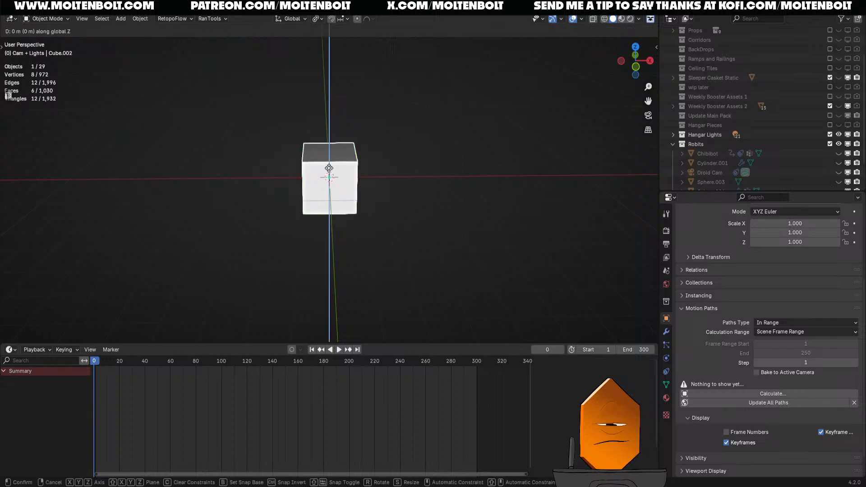
click(334, 133)
key(KP_Decimal)
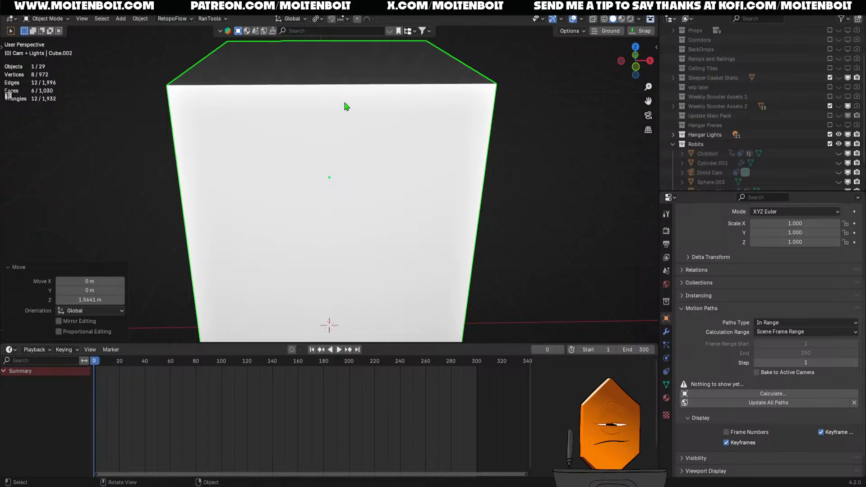
scroll(346, 106, down, 6)
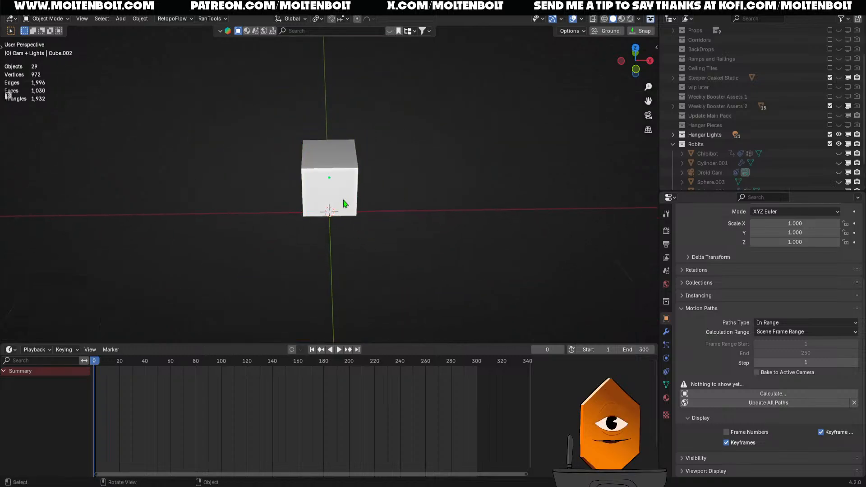
click(344, 203)
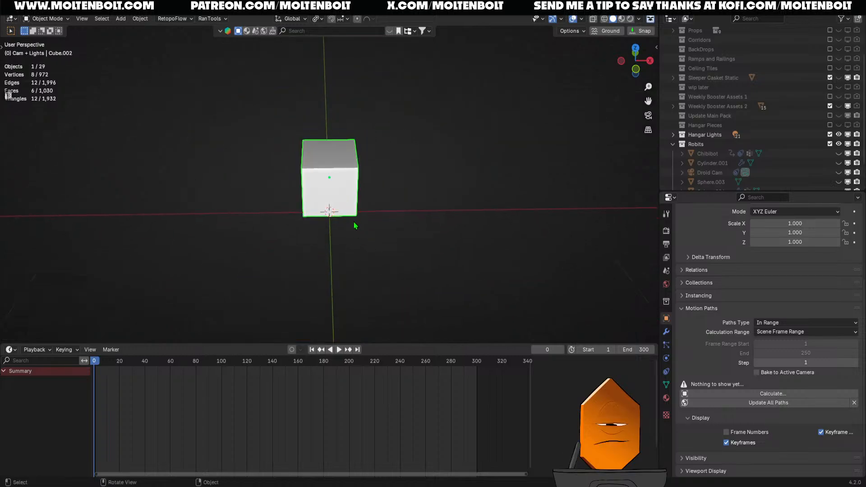
key(g)
click(310, 204)
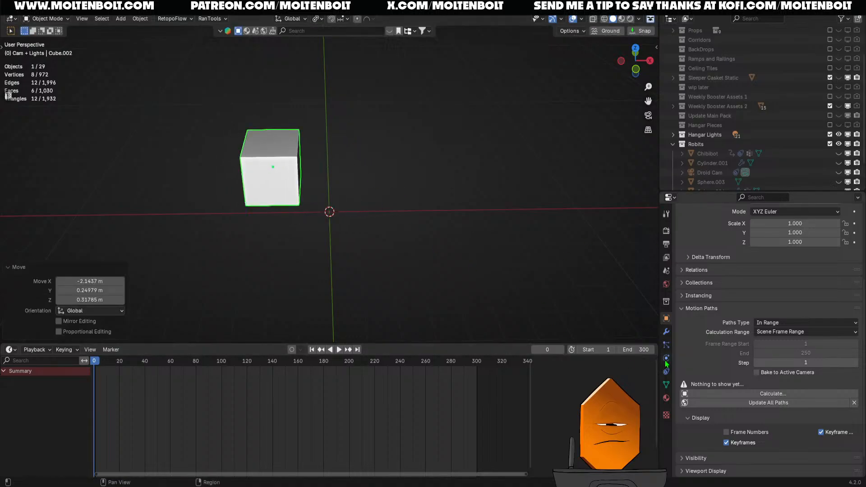
- Add a Mirror modifier to the cube on the X axis, using Mirror Empty as the mirror object
click(666, 332)
click(755, 229)
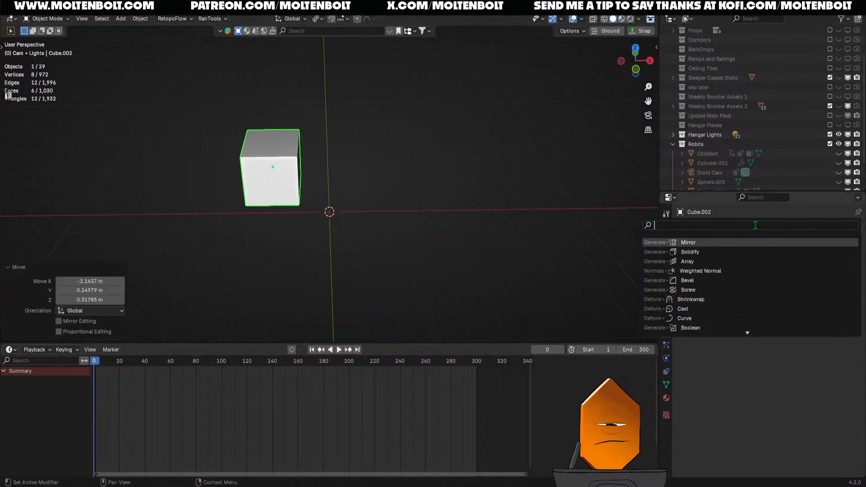
click(722, 244)
click(788, 321)
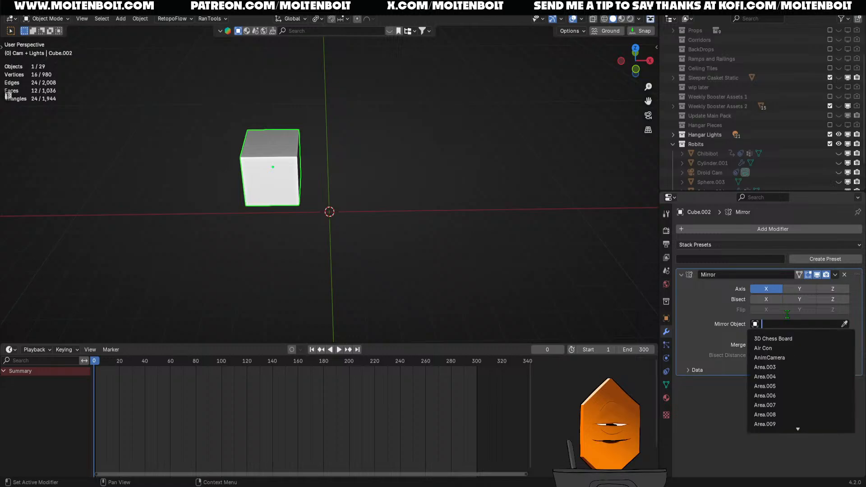
text(mirror)
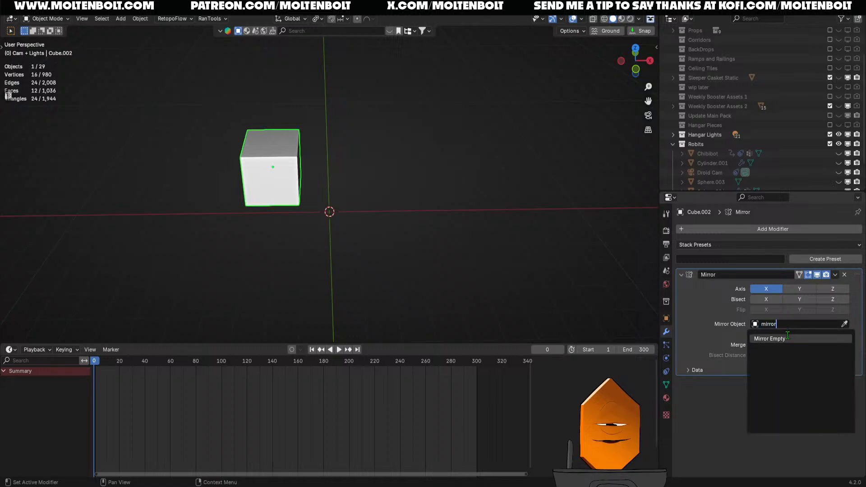
click(787, 338)
- Scale the mirrored cube down uniformly and shift it along X
click(418, 175)
scroll(418, 175, down, 2)
middle_drag(354, 189, 451, 230)
click(303, 180)
key(Tab)
scroll(357, 242, up, 2)
key(Tab)
scroll(358, 246, down, 1)
key(s)
click(387, 226)
key(g)
key(x)
click(402, 225)
- Stretch the mirrored cube by about 1.93 along Z and rotate it about -35.9° in the left side view
key(s)
key(z)
click(488, 240)
key(ctrl+KP_3)
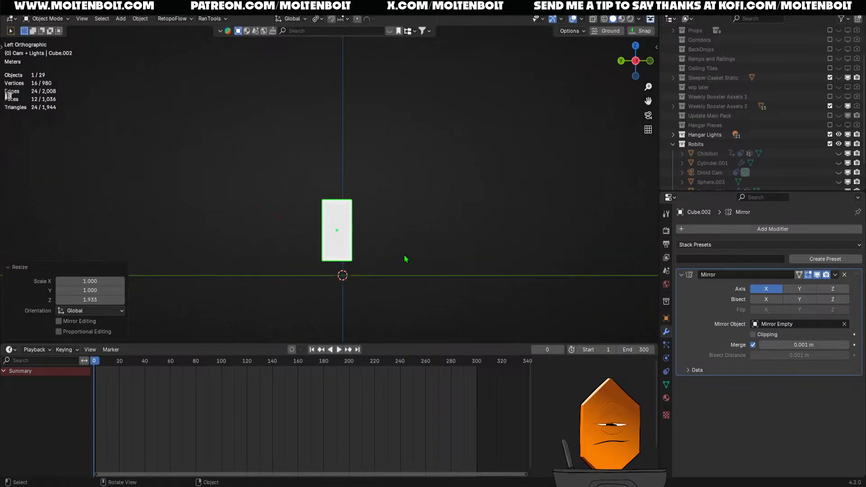
key(r)
click(417, 177)
key(s)
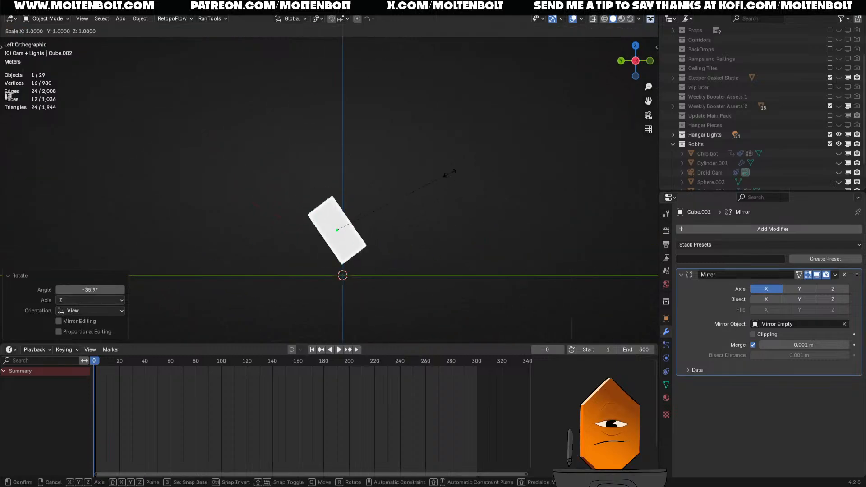
key(x)
key(x)
right_click(386, 195)
- Resize the tilted block along its local Y axis, and narrow it to about 0.45 along its local X axis
middle_drag(386, 196, 316, 223)
key(s)
key(y)
key(y)
click(412, 214)
key(s)
key(x)
key(x)
click(381, 235)
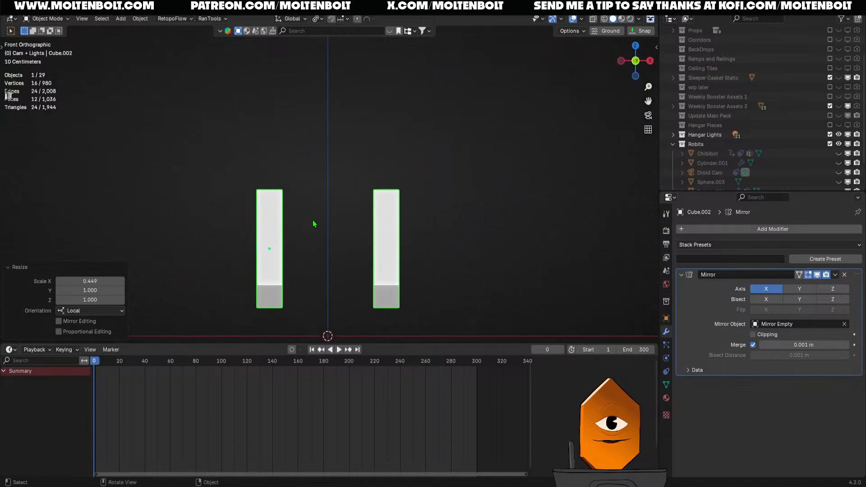
- Duplicate the mirrored block upward and inward, and move the original lower block about 0.35 m along X
key(shift+d)
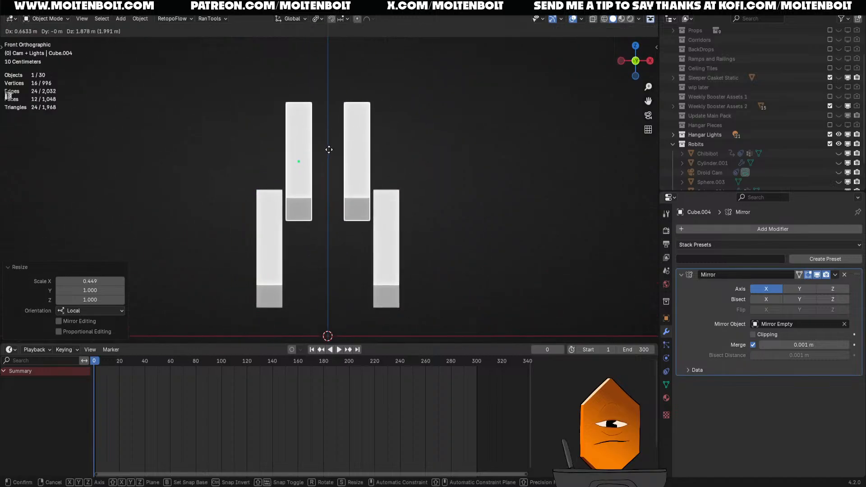
click(337, 146)
middle_drag(336, 145, 313, 251)
click(305, 239)
click(303, 239)
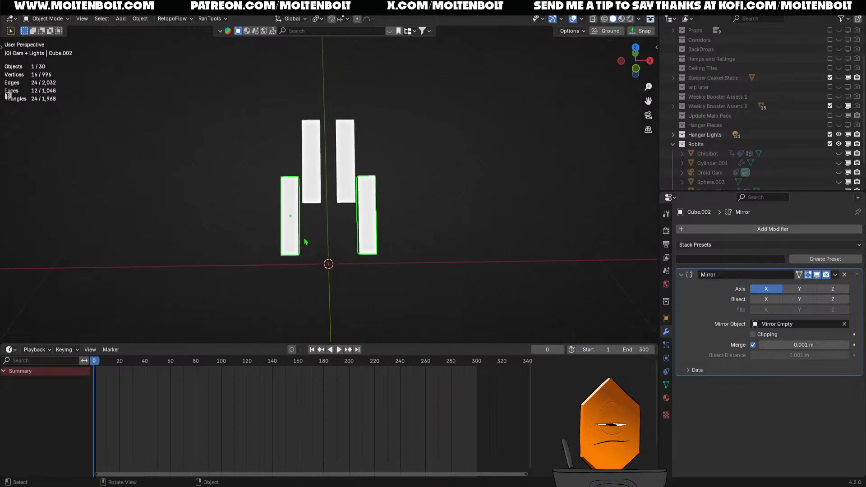
key(g)
key(x)
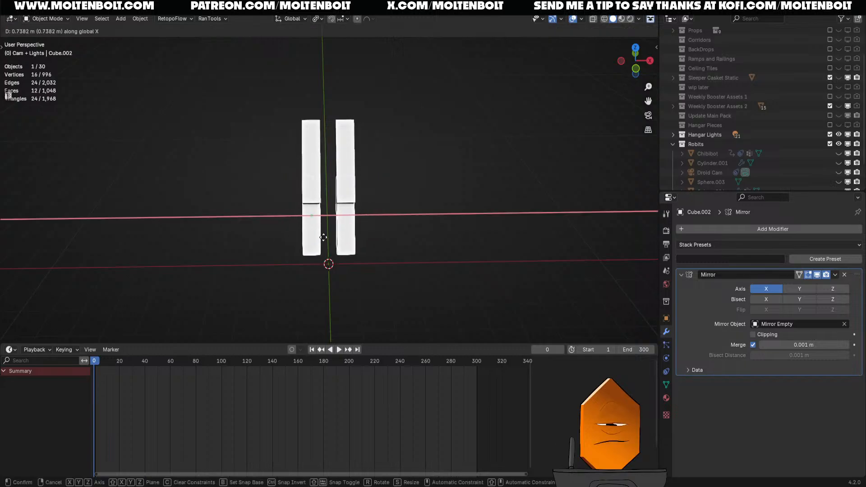
click(314, 239)
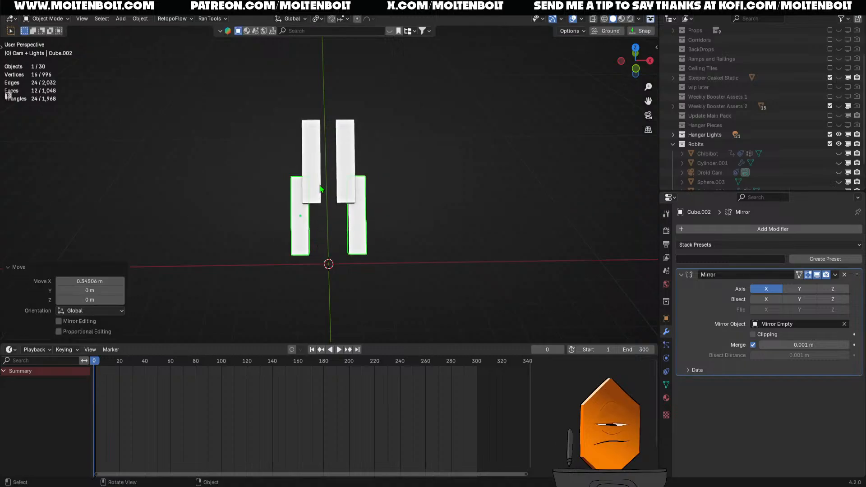
- Move the upper mirrored block outward by about -1.49 m along X
click(311, 171)
key(g)
key(x)
click(274, 177)
middle_drag(274, 177, 402, 217)
- Rotate the upper block about 73° in the left side view and move it about 0.86 m in Y and -0.55 m in Z
key(ctrl+KP_3)
key(r)
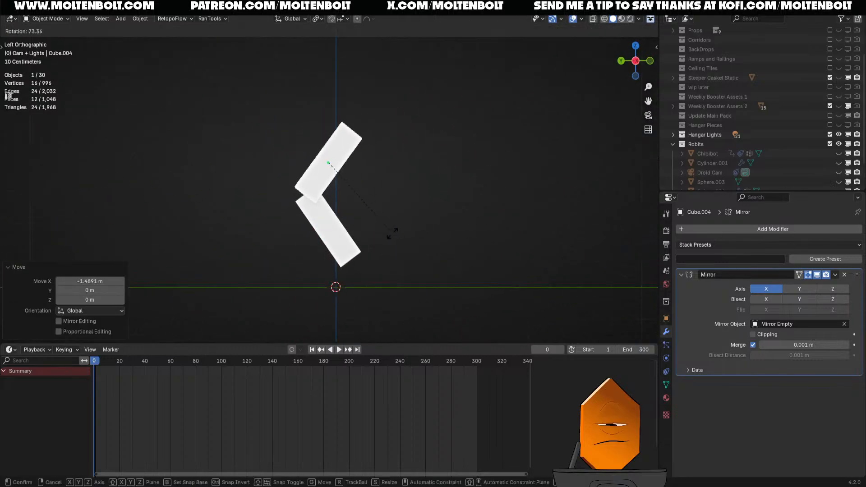
click(392, 233)
key(g)
click(367, 247)
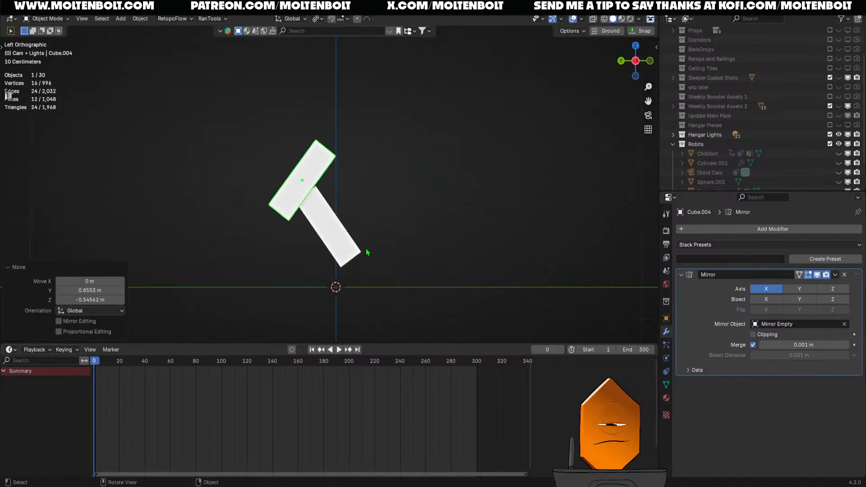
- Duplicate the upper arm block, rotate the copy around X and position it as a forearm extending from the upper block's lower end
key(shift+d)
click(381, 202)
key(r)
key(z)
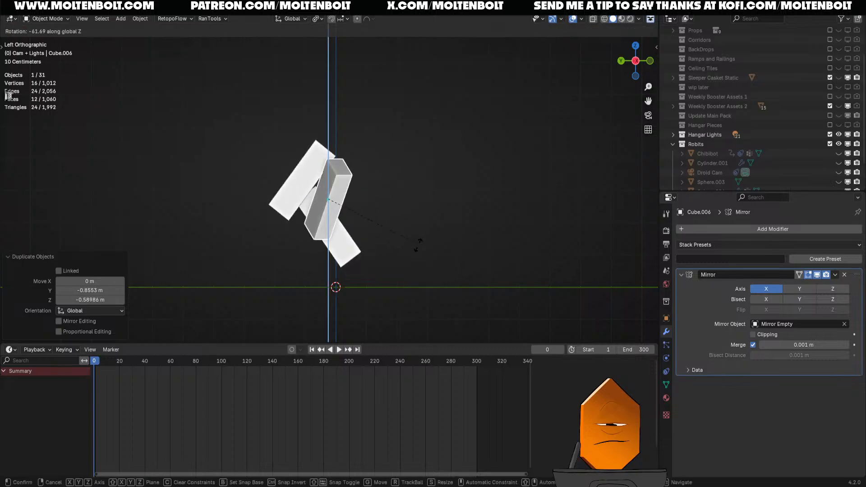
key(x)
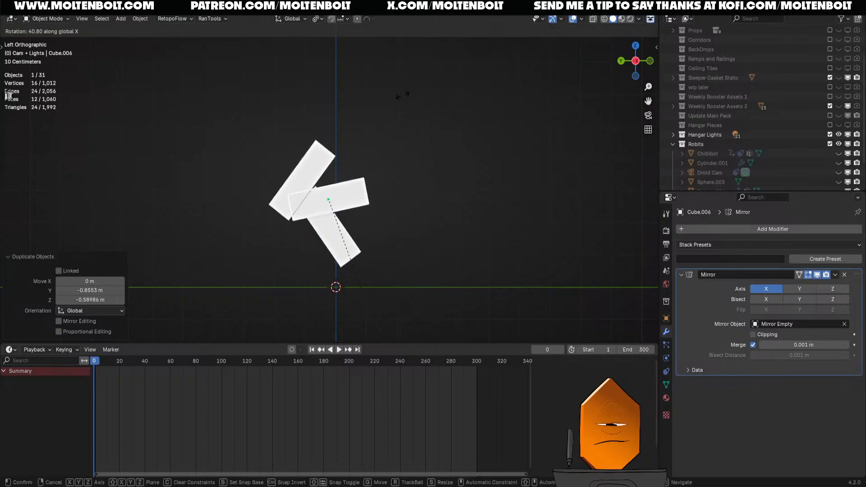
click(248, 108)
key(g)
click(265, 71)
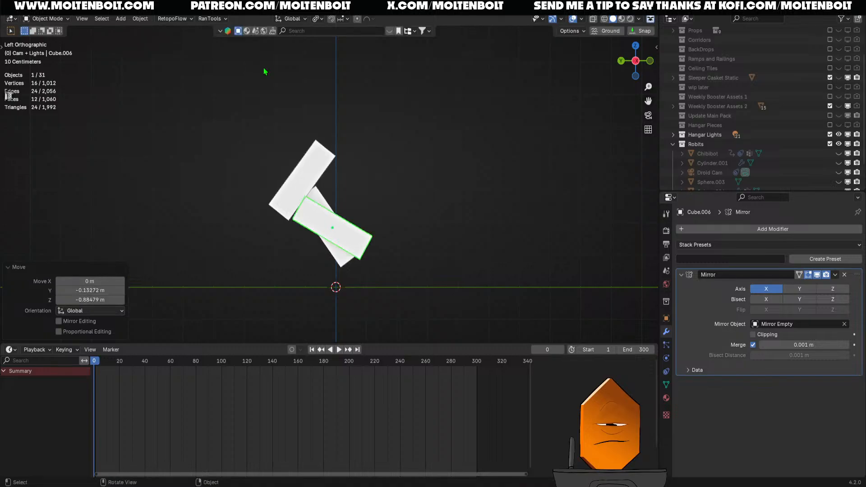
- Add a 2 m cube at the world origin and raise it along Z above the leg blocks
middle_drag(265, 72, 330, 169)
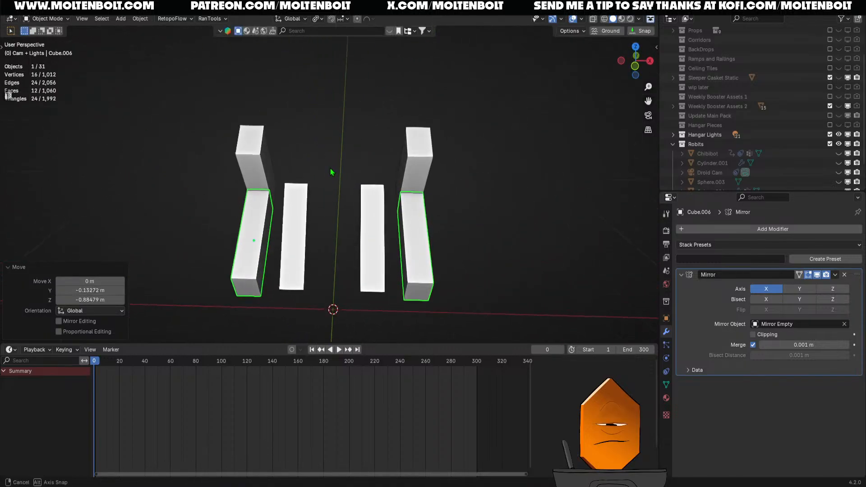
key(shift+a)
mouse_move(331, 183)
click(369, 189)
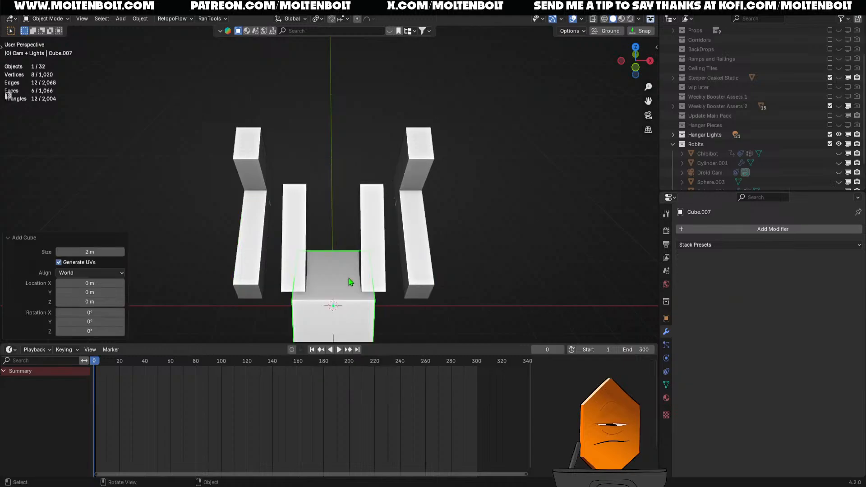
key(g)
key(z)
click(352, 137)
middle_drag(353, 137, 380, 242)
- Bevel one edge of the raised cube's mesh into a wide chamfer
key(Tab)
mouse_move(363, 180)
middle_down()
mouse_move(361, 201)
mouse_move(406, 207)
mouse_move(369, 270)
mouse_move(363, 240)
mouse_move(411, 170)
mouse_move(350, 175)
middle_up()
click(346, 146)
key(ctrl+b)
click(412, 192)
- Scale the entire body mesh along X and select one of its edges
key(a)
key(s)
key(x)
click(412, 194)
click(406, 168)
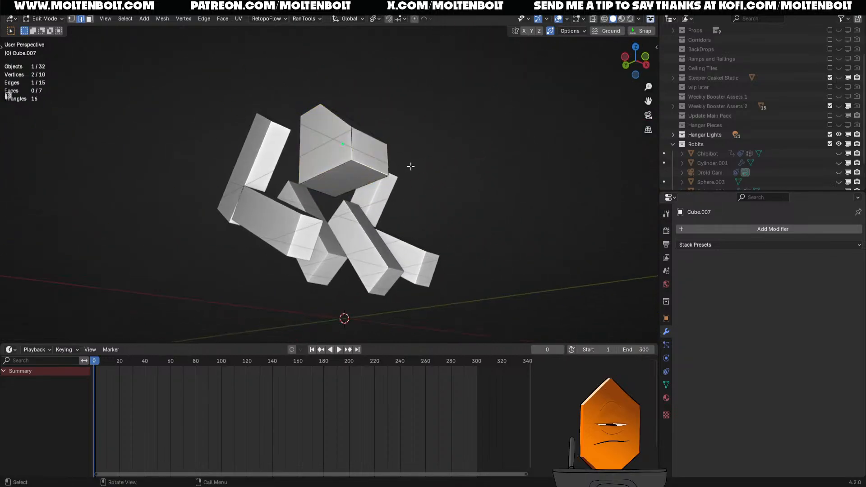
- Move the body block's lower front edge about 0.65 m along Y and -0.72 m along Z, leaving X unchanged
middle_drag(411, 166, 430, 182)
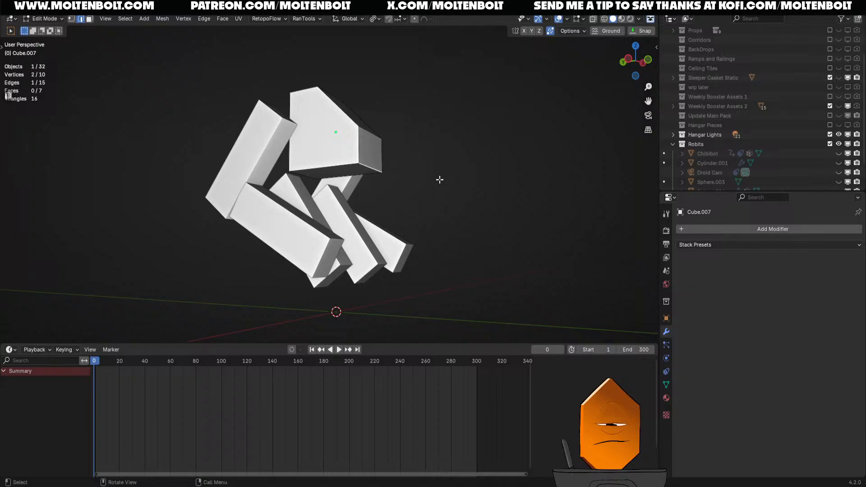
key(g)
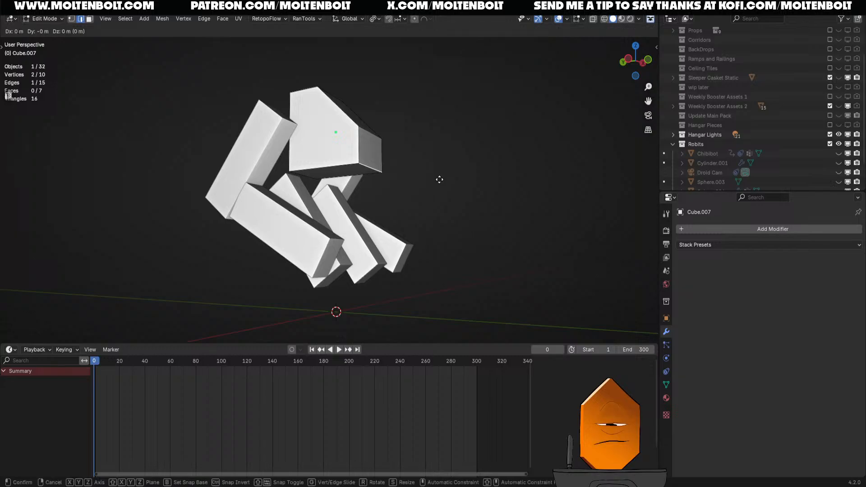
key(shift+x)
click(422, 202)
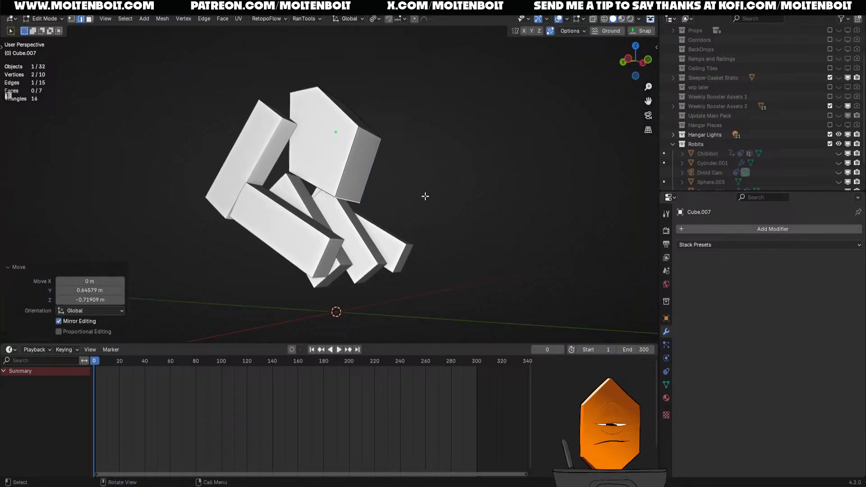
middle_drag(426, 196, 307, 180)
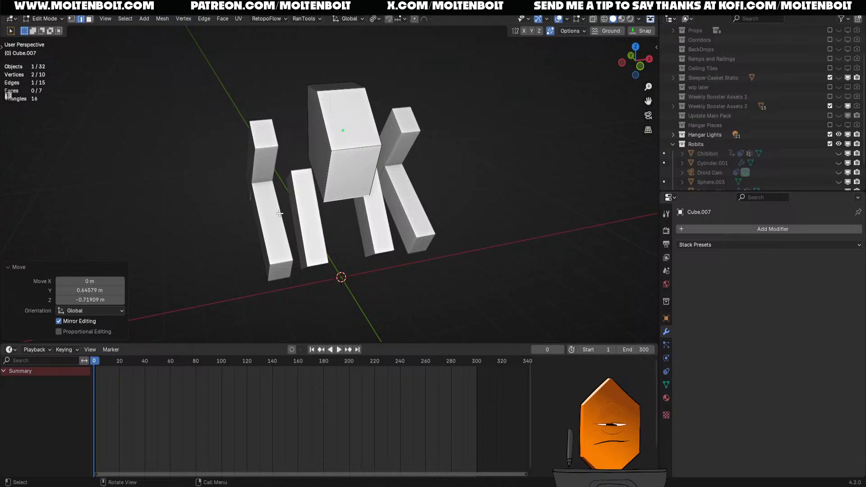
middle_drag(450, 145, 386, 193)
key(Tab)
- Add a 12-vertex cylinder with 1 m radius and 2 m depth at the world origin, seen from the front
scroll(422, 176, down, 3)
key(shift+a)
mouse_move(319, 195)
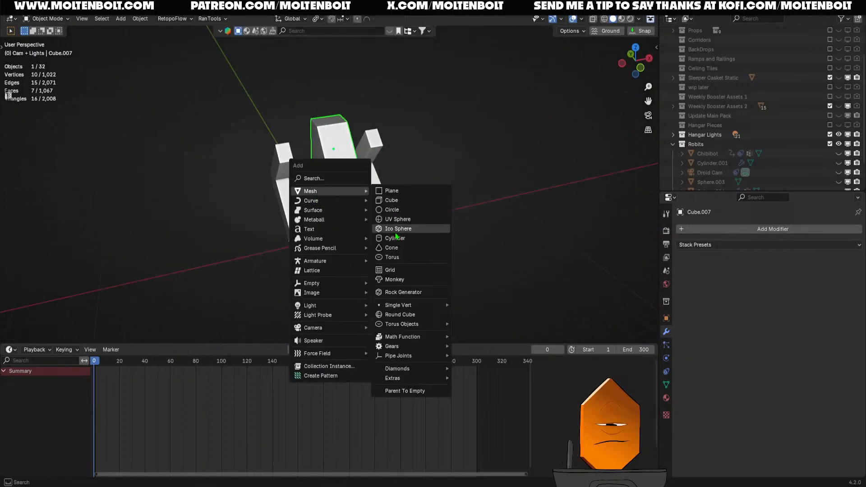
click(399, 238)
key(grave)
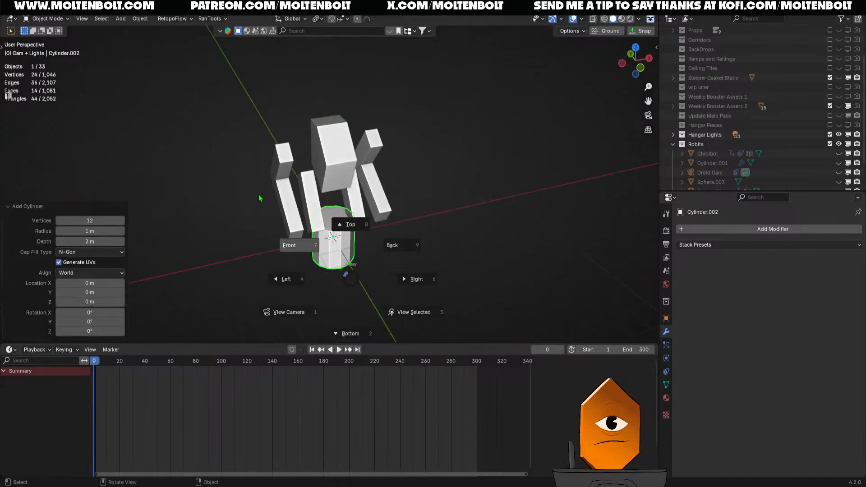
click(260, 196)
key(r)
key(y)
key(9)
key(0)
key(Return)
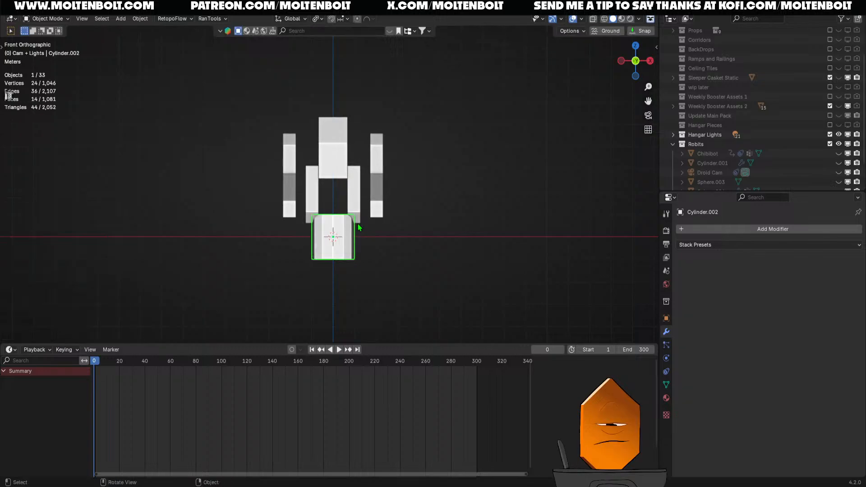
- Slim the cylinder across X and Y and scale its height to about 0.56
key(s)
key(shift+z)
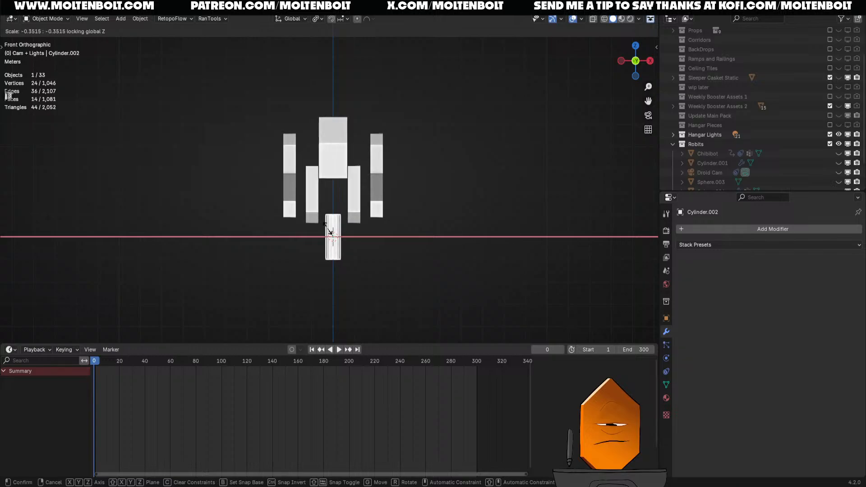
click(330, 233)
key(s)
key(z)
click(336, 235)
- Rotate the cylinder 90° about Y and place it between the body and one upper arm
text(r)
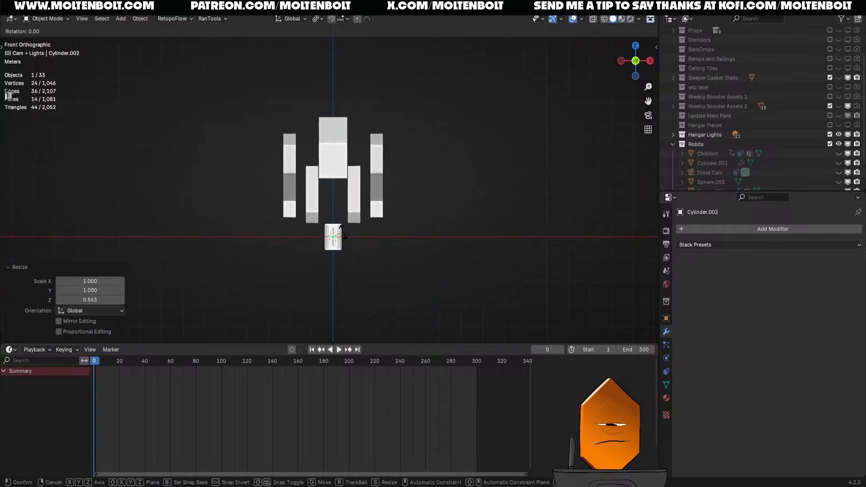
text(y90)
key(Return)
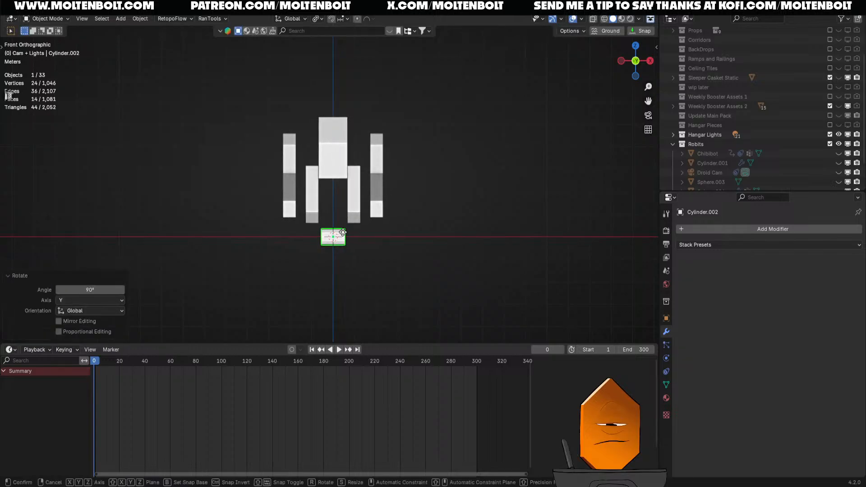
key(g)
click(316, 137)
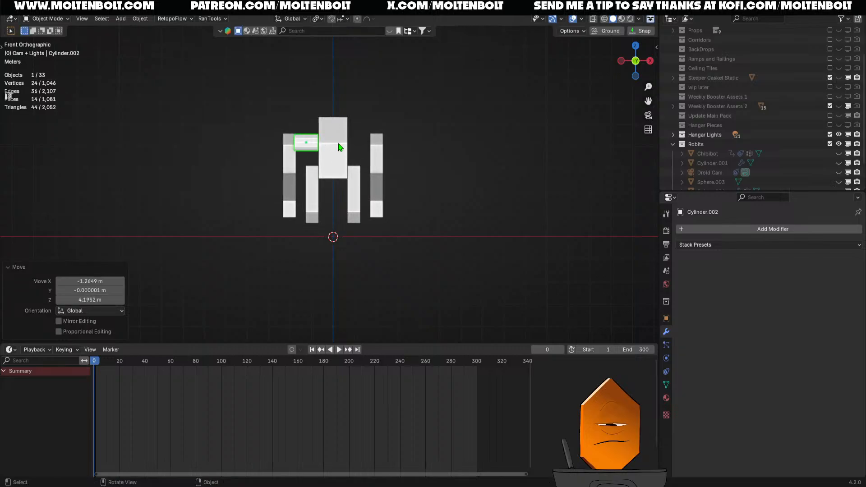
- Add a Mirror modifier on X to the shoulder cylinder with Mirror Empty as the mirror object
click(711, 232)
click(710, 232)
click(692, 247)
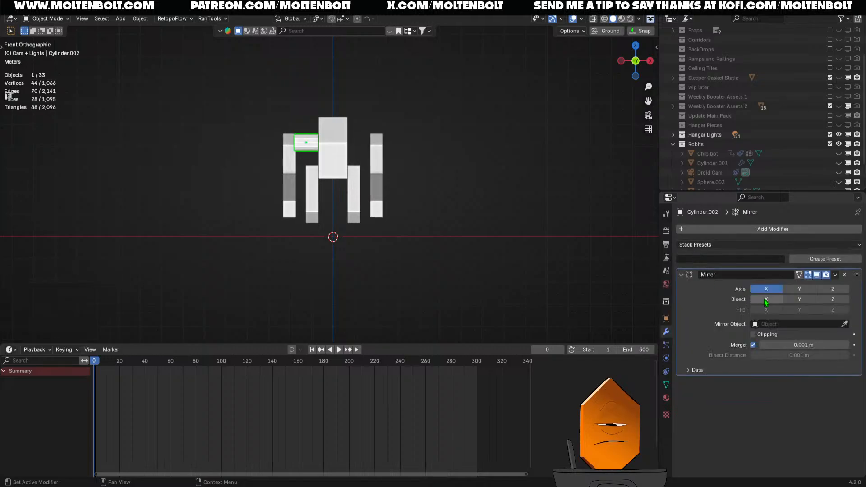
click(800, 324)
text(mir)
key(Return)
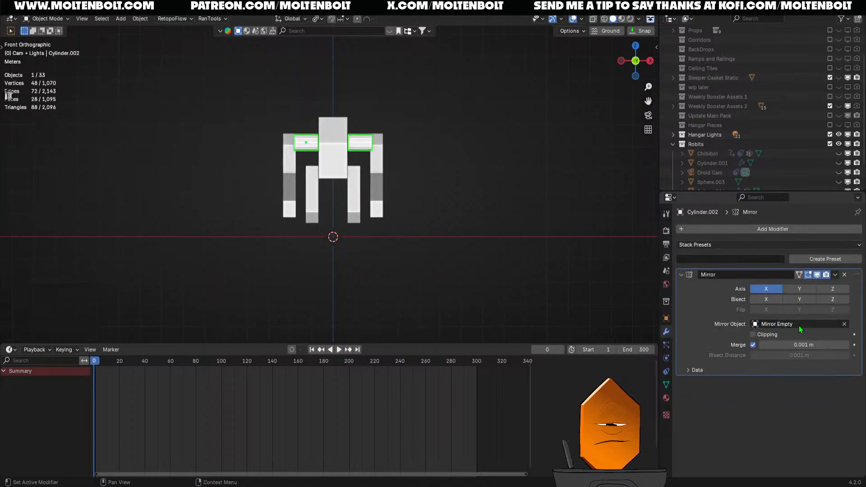
- Scale the shoulder cylinder along X and move it about 0.58 m along Y to line up with the arm
middle_drag(412, 144, 497, 212)
key(s)
key(x)
click(362, 195)
scroll(497, 143, up, 5)
middle_drag(422, 165, 384, 253)
middle_drag(438, 244, 564, 189)
key(g)
key(y)
click(507, 192)
scroll(513, 205, down, 3)
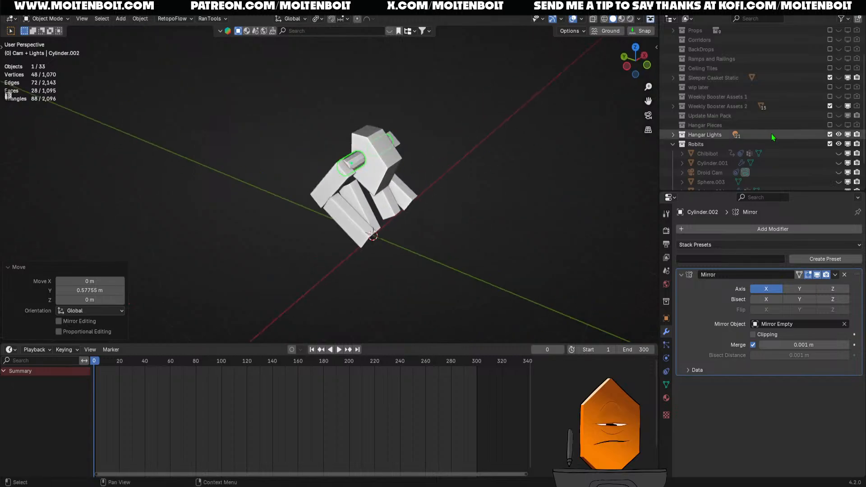
- Show the Hangar Pieces collection to compare the mech's size with the hangar, and hide it again
click(673, 144)
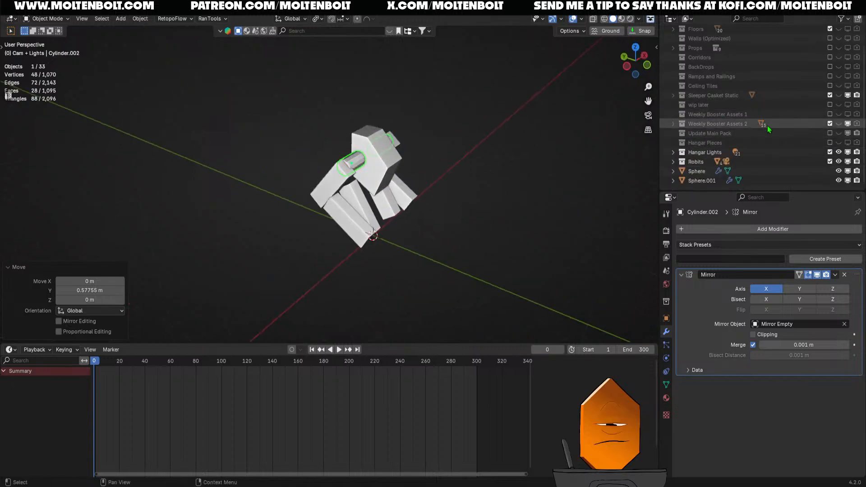
click(839, 143)
middle_drag(644, 134, 536, 182)
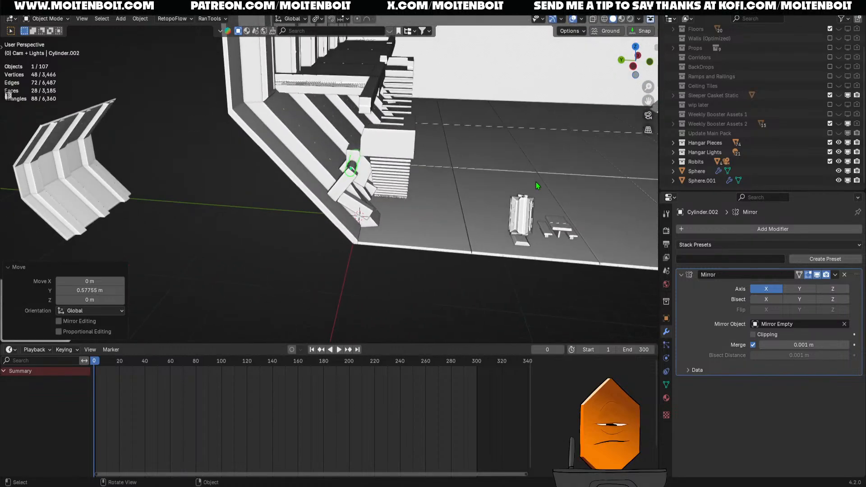
middle_drag(469, 185, 481, 169)
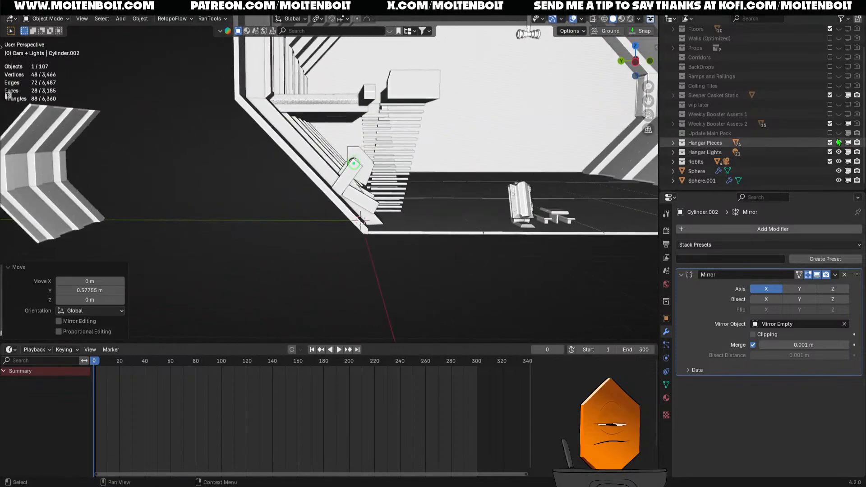
drag(831, 142, 859, 142)
middle_drag(514, 169, 453, 201)
- Select all five mech parts and move them to a new collection named Mech Loader
drag(294, 124, 447, 246)
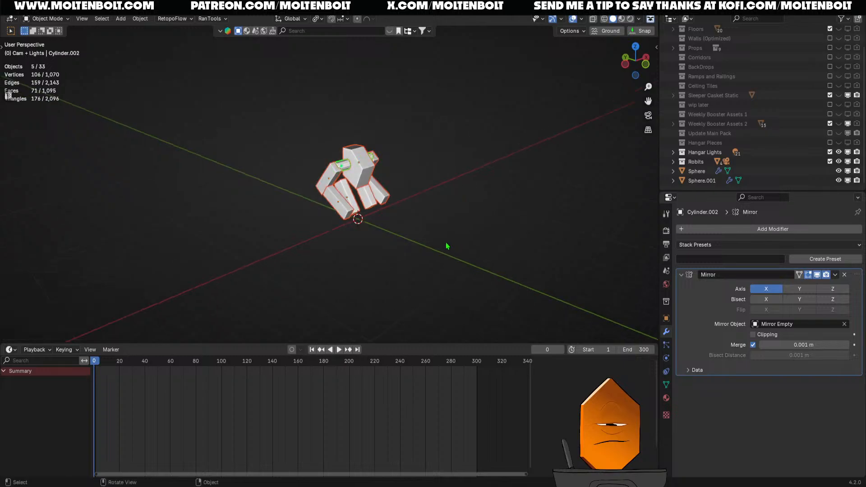
key(m)
click(401, 43)
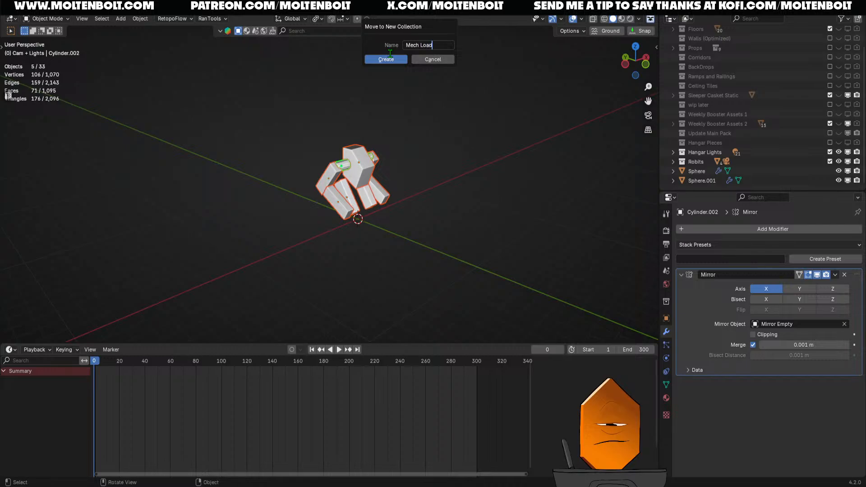
click(391, 57)
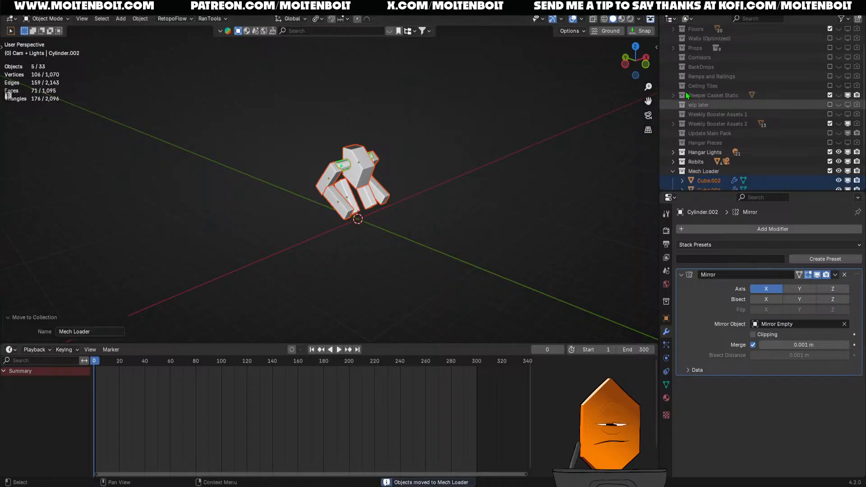
- Show Hangar Pieces, select all Mech Loader objects and try moving the mech out into the hangar
click(704, 153)
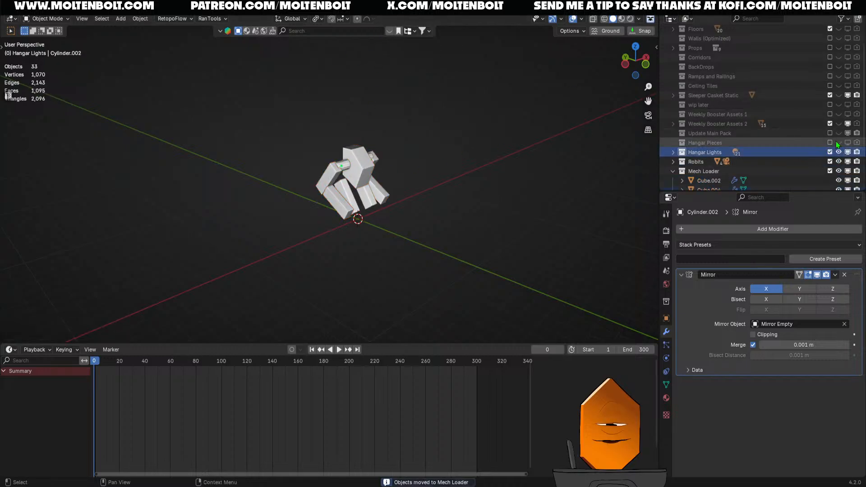
click(831, 142)
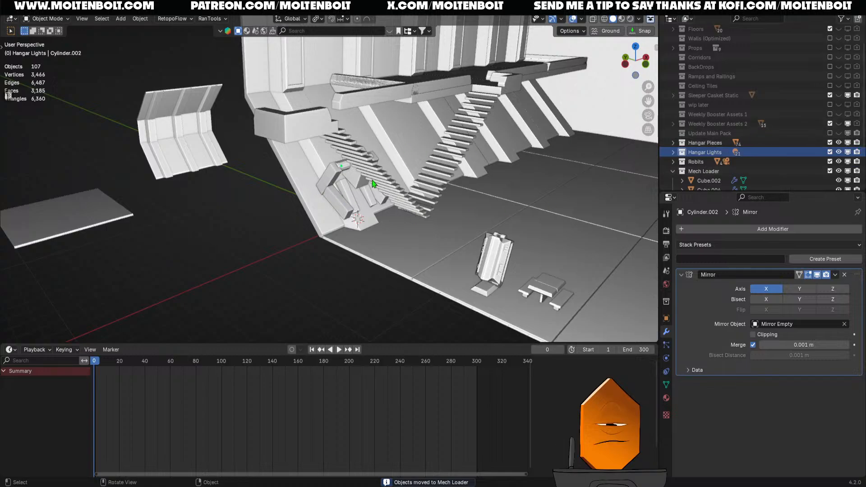
scroll(717, 144, down, 3)
click(712, 131)
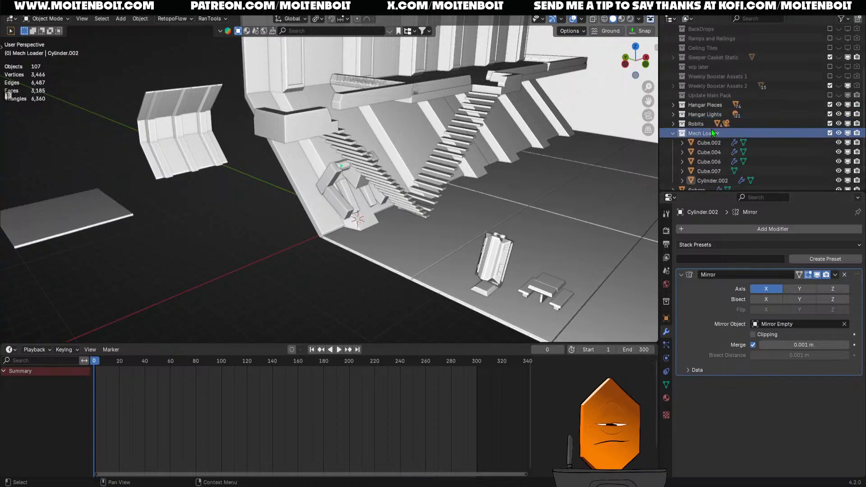
right_click(713, 131)
click(648, 204)
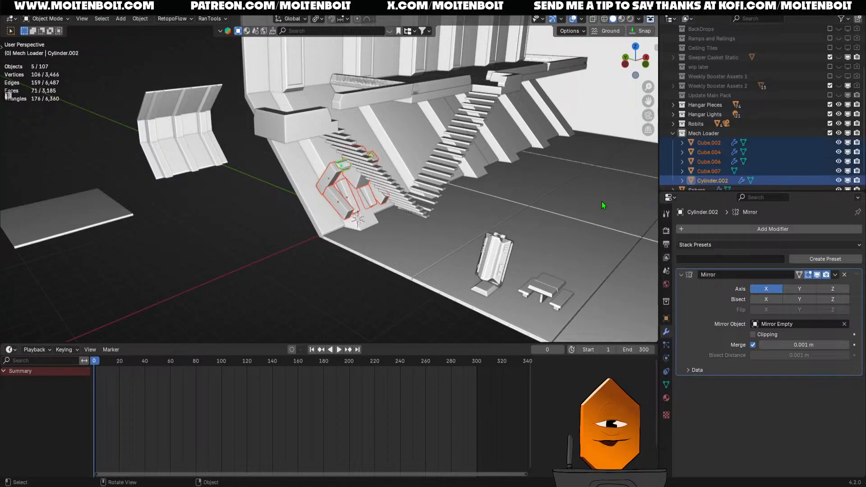
scroll(434, 184, down, 2)
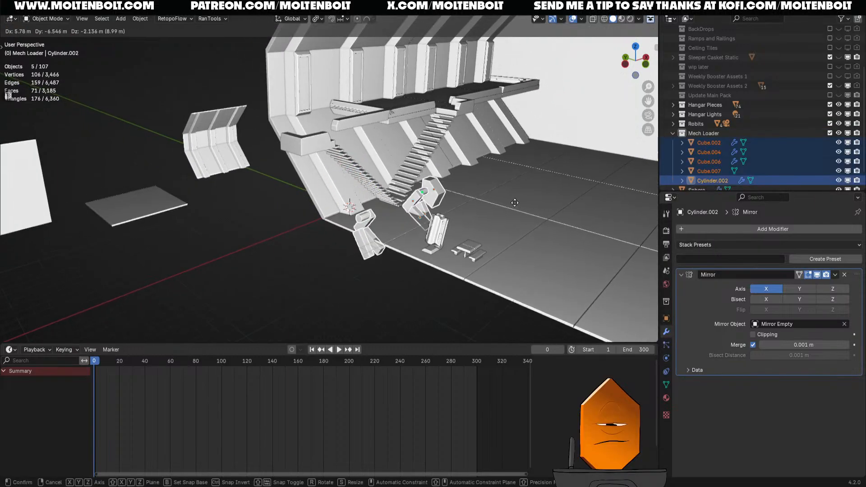
middle_drag(425, 199, 451, 158)
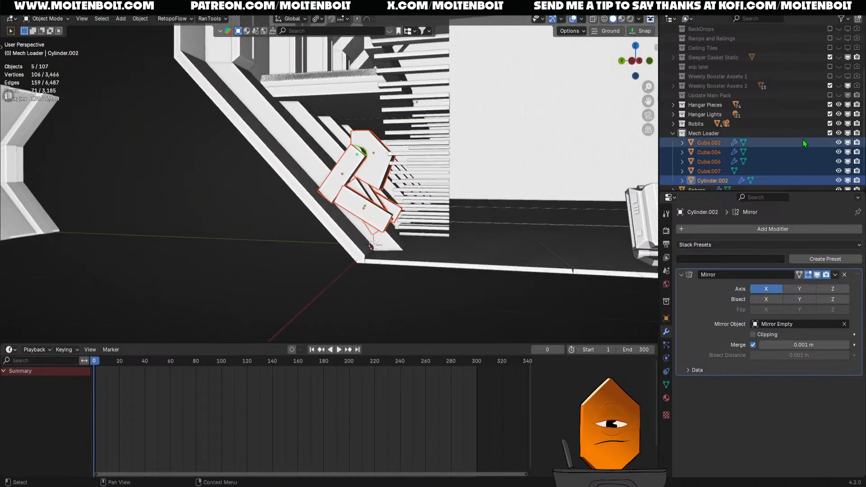
- Hide the Hangar Pieces collection and save the file
click(830, 105)
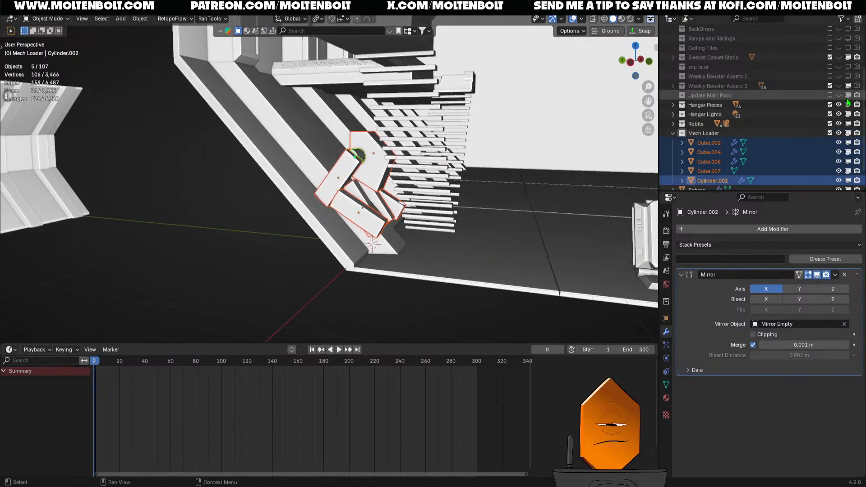
click(825, 106)
drag(830, 106, 859, 105)
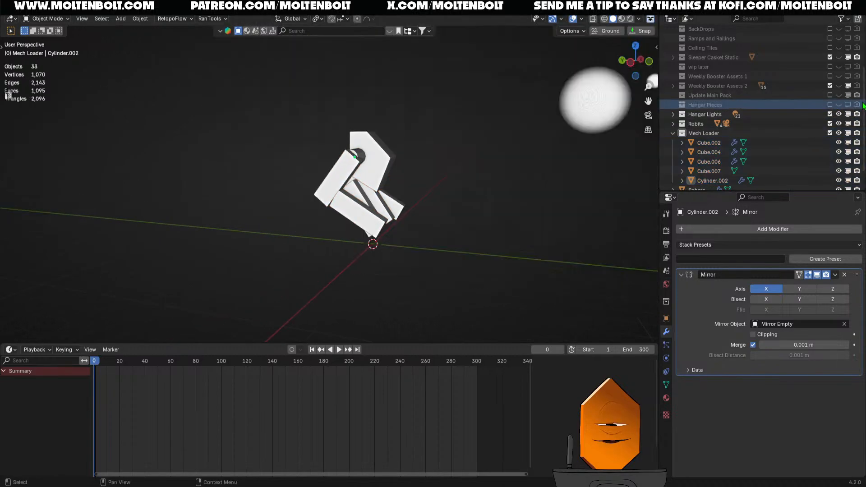
middle_drag(551, 180, 483, 192)
key(ctrl+s)
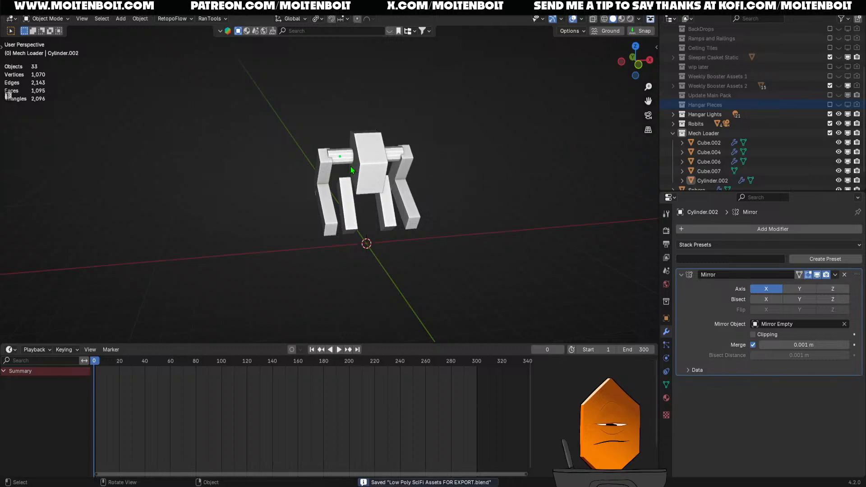
- Extend the upper arm block by moving its shoulder-end face about 0.51 m along its local Z axis
middle_drag(351, 166, 388, 176)
scroll(341, 166, up, 6)
scroll(425, 147, down, 3)
click(344, 167)
key(Tab)
click(369, 159)
middle_drag(369, 160, 457, 184)
key(g)
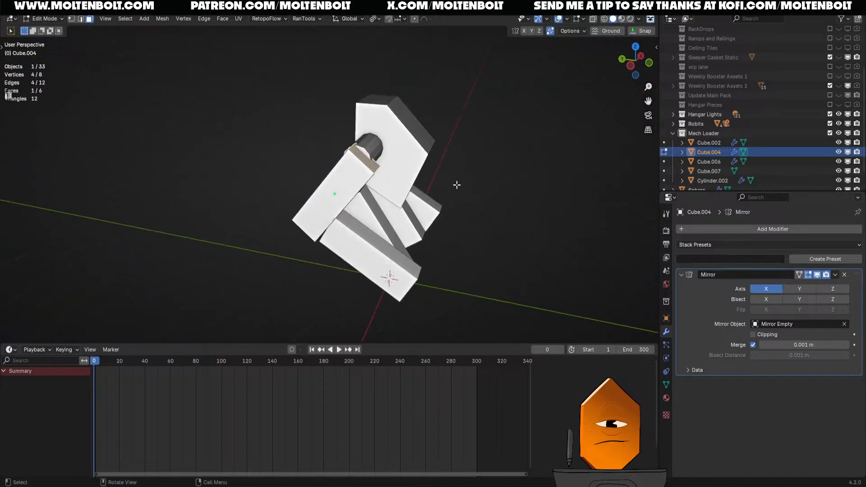
click(478, 175)
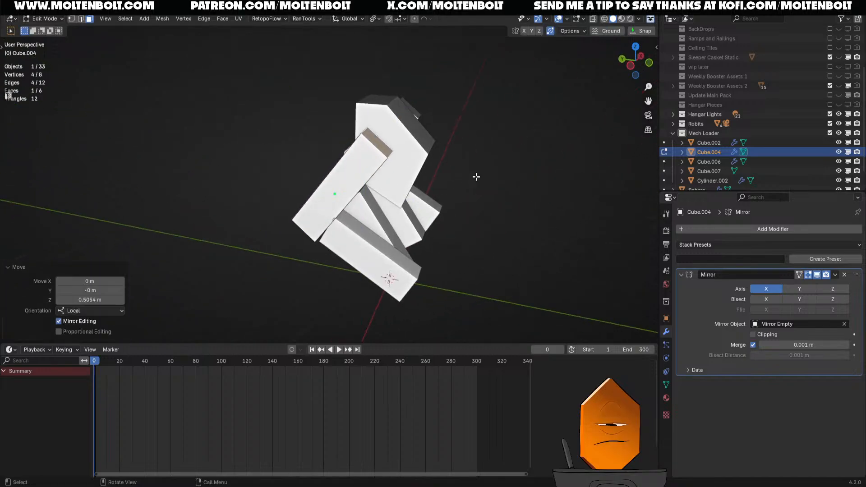
- Thicken the whole upper arm block by scaling it about 1.2 along its local Y axis
key(a)
key(s)
key(y)
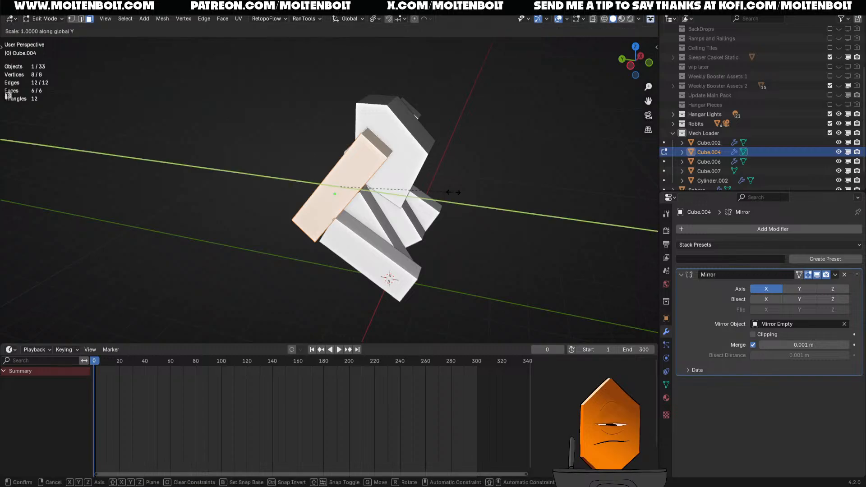
right_click(454, 192)
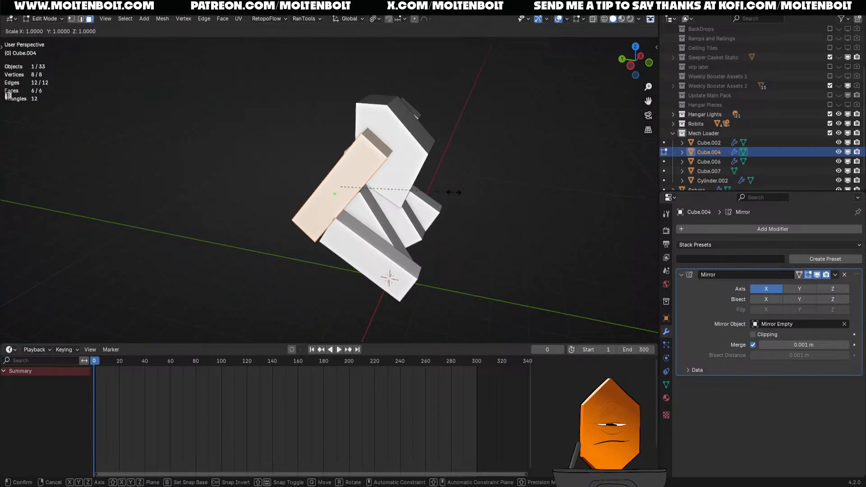
key(y)
key(y)
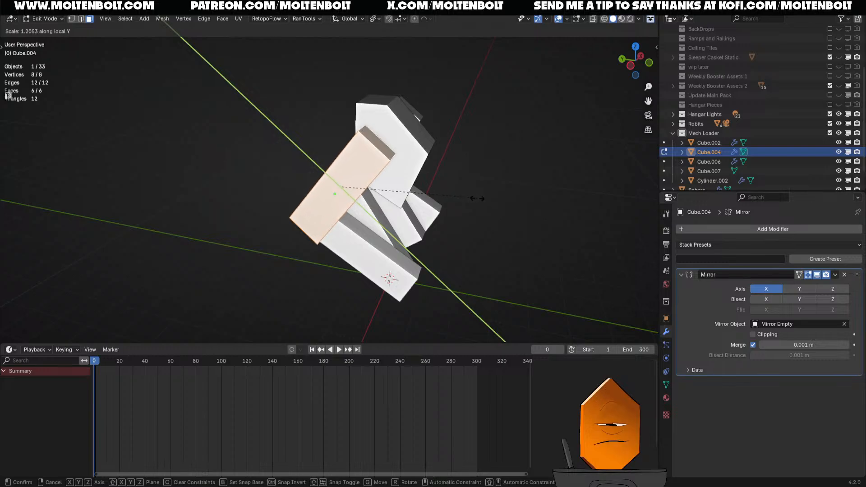
click(478, 198)
middle_drag(539, 172, 546, 255)
click(544, 255)
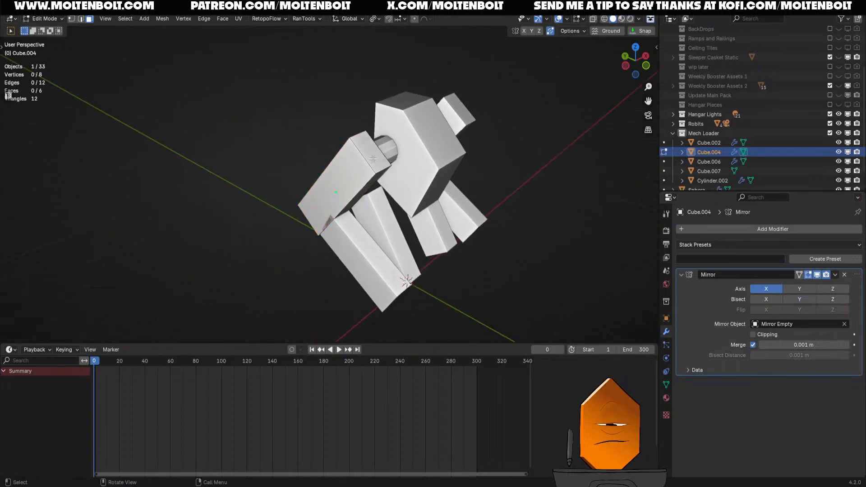
- Bevel the edges around both end faces of the upper arm block with a width of about 0.39 m
key(ctrl+b)
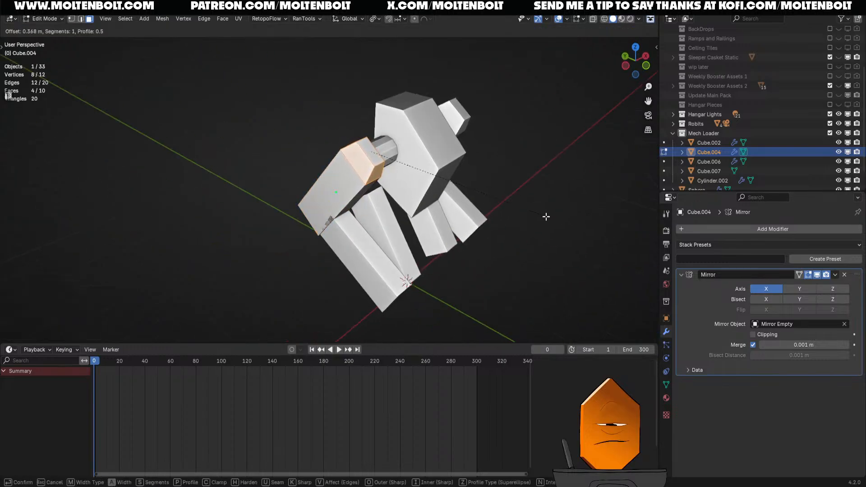
right_click(545, 216)
middle_drag(546, 217, 515, 189)
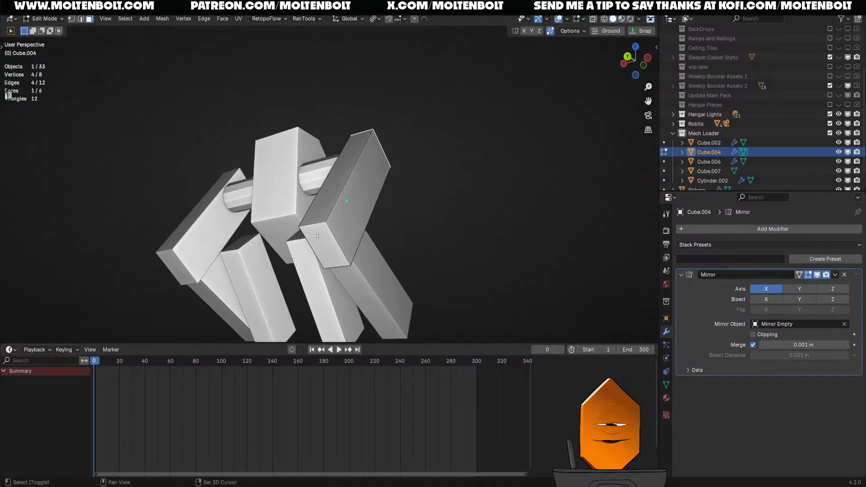
middle_drag(317, 236, 272, 242)
middle_drag(306, 265, 442, 230)
key(ctrl+b)
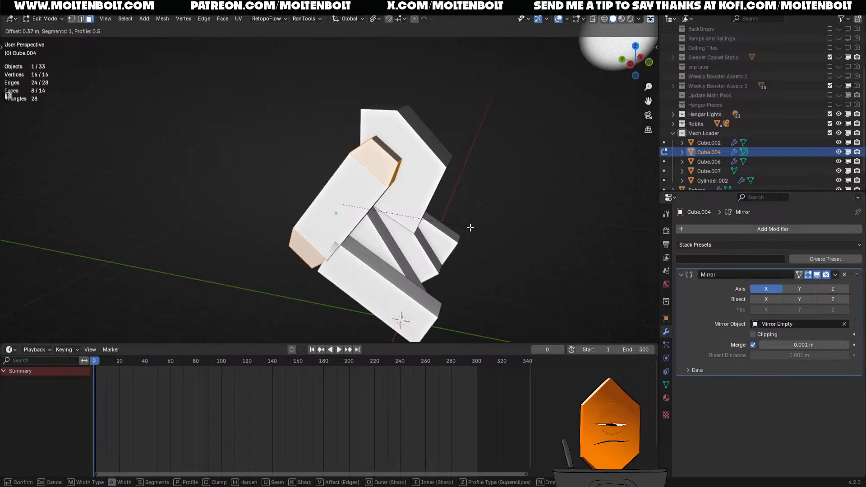
click(471, 227)
middle_drag(532, 217, 376, 232)
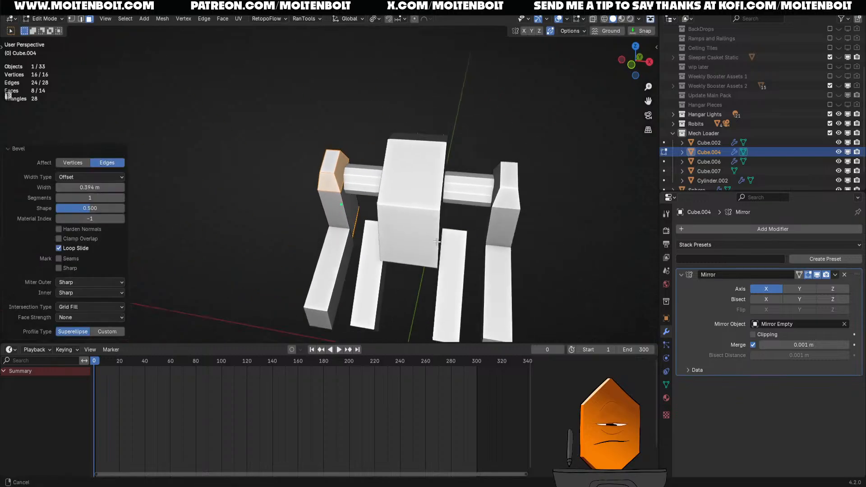
key(Tab)
- Bevel the edges around both end faces of the forearm block with a width of about 0.33 m
middle_drag(297, 196, 312, 212)
scroll(316, 187, up, 2)
shift+middle_drag(312, 253, 445, 210)
click(361, 207)
key(Tab)
middle_drag(364, 239, 414, 243)
middle_drag(527, 285, 492, 254)
scroll(492, 254, up, 2)
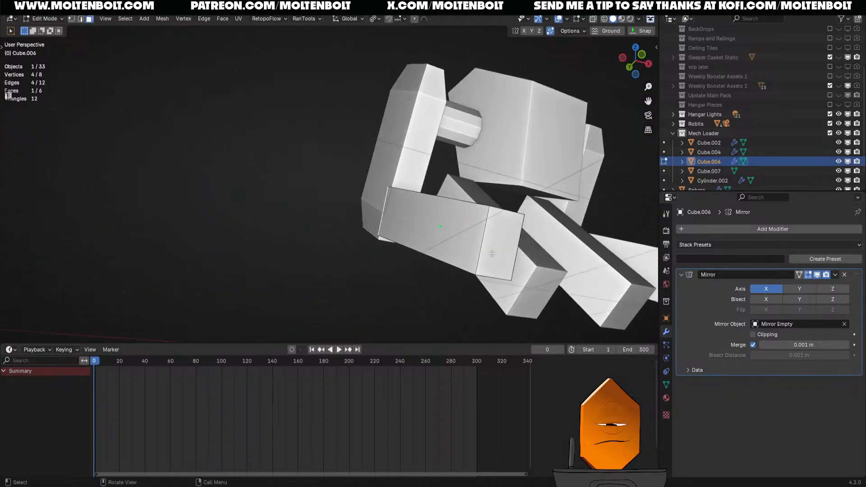
key(ctrl+b)
click(487, 198)
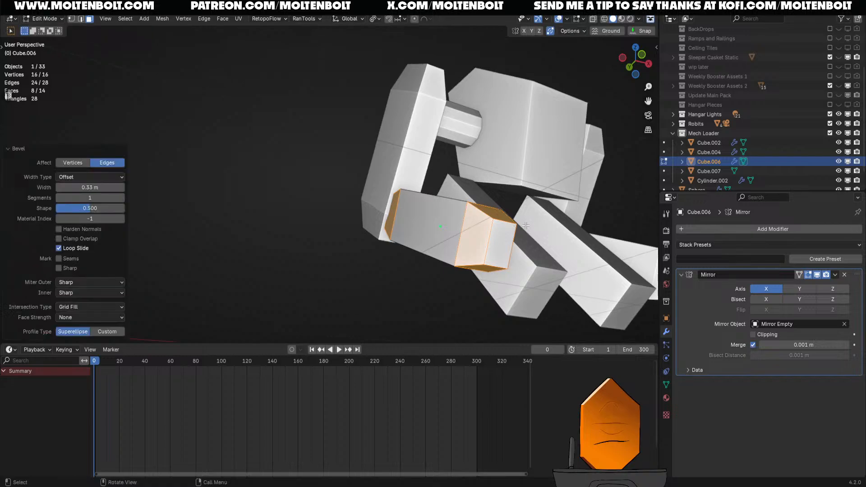
scroll(485, 195, down, 4)
middle_drag(485, 196, 484, 243)
key(Tab)
- Duplicate the shoulder cylinder and position the copy at the elbow between the upper arm and forearm in side view
click(354, 155)
key(shift+d)
click(361, 232)
key(ctrl+KP_3)
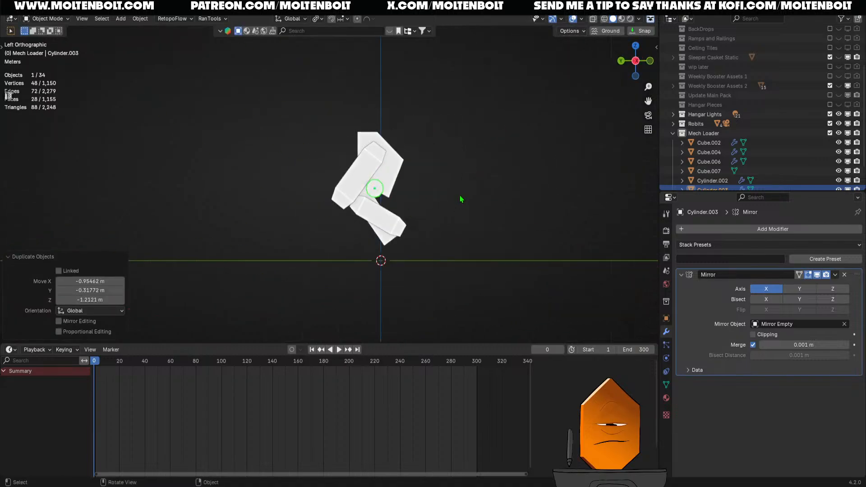
key(g)
click(438, 207)
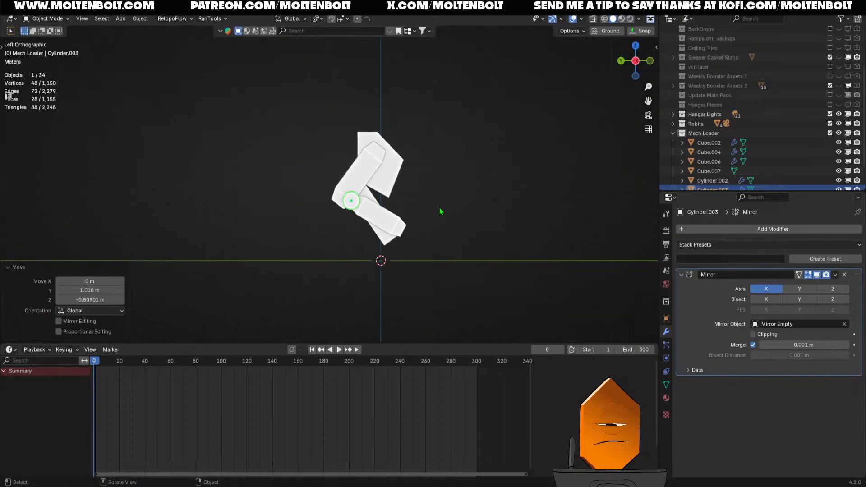
- Scale the elbow cylinder to about 0.76 overall and shorten it to about 0.48 along X
key(s)
click(474, 196)
middle_drag(478, 197, 467, 203)
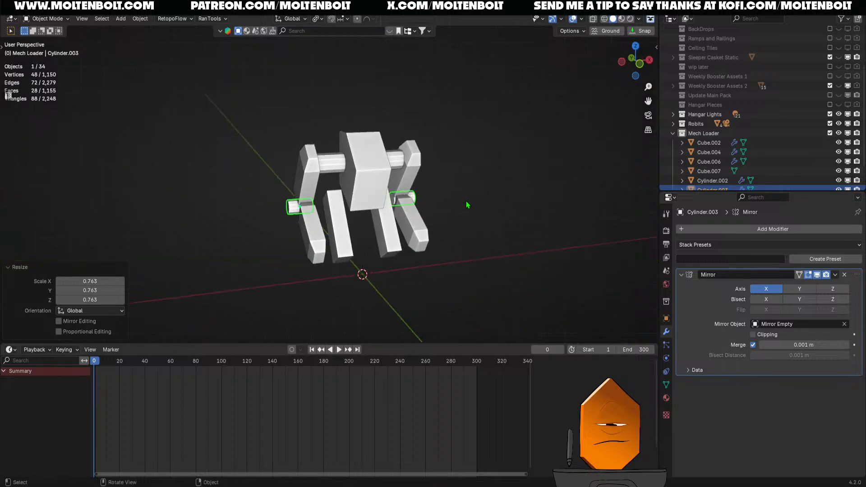
key(s)
key(x)
click(382, 206)
- Centre the elbow cylinder on the arm along X and widen it about 1.52 along X so it protrudes on both sides
key(KP_1)
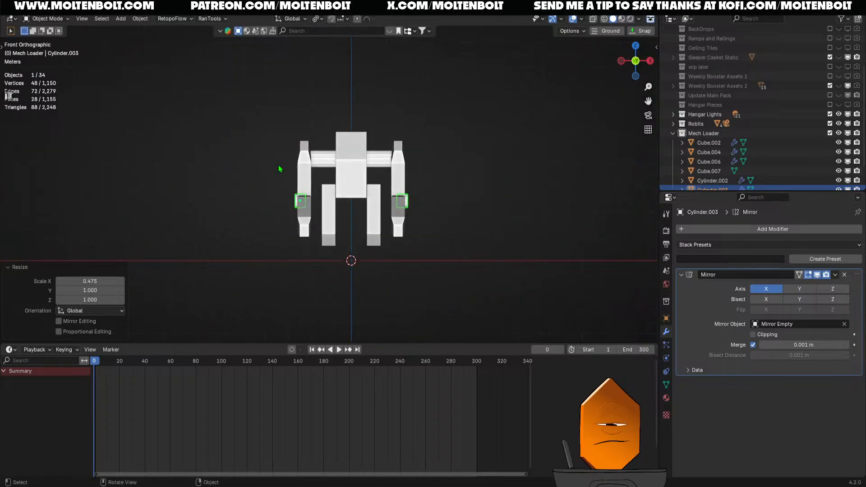
scroll(317, 211, up, 5)
key(g)
key(x)
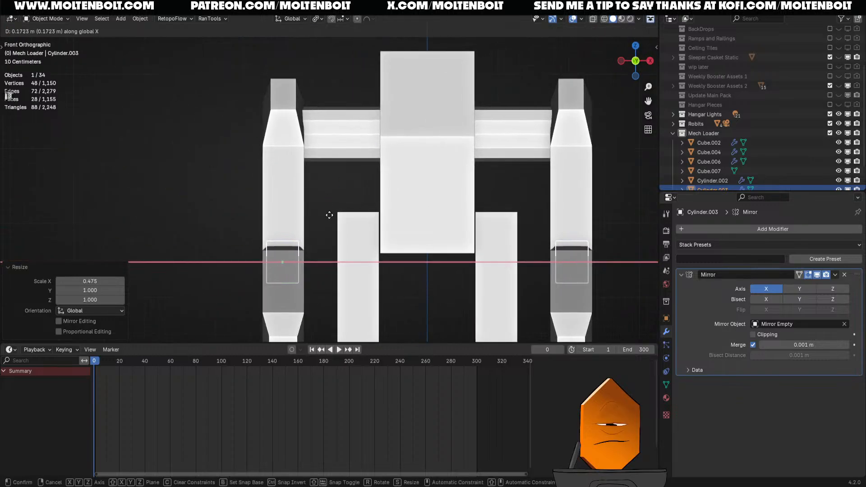
click(328, 215)
key(s)
key(x)
click(372, 217)
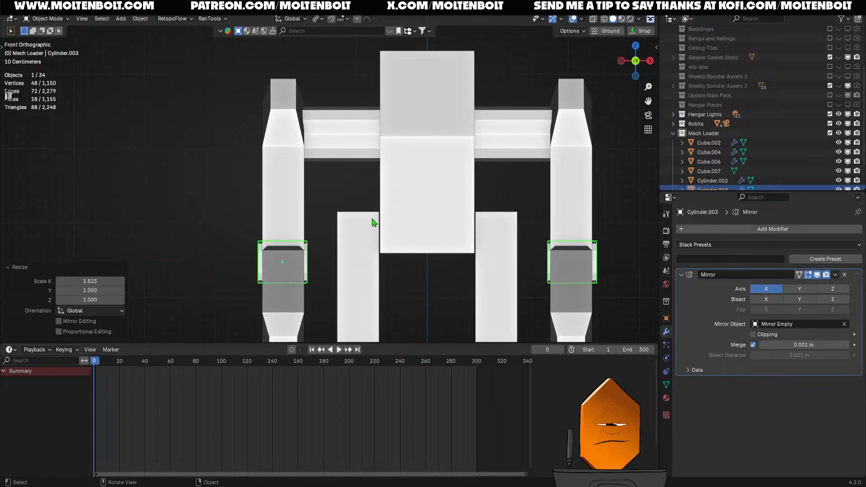
key(g)
key(x)
click(373, 218)
- Duplicate the leg block and offset the copy about 0.47 m along Y and −0.30 m along Z in the left view
scroll(293, 215, down, 4)
middle_drag(284, 218, 408, 244)
middle_drag(342, 245, 396, 186)
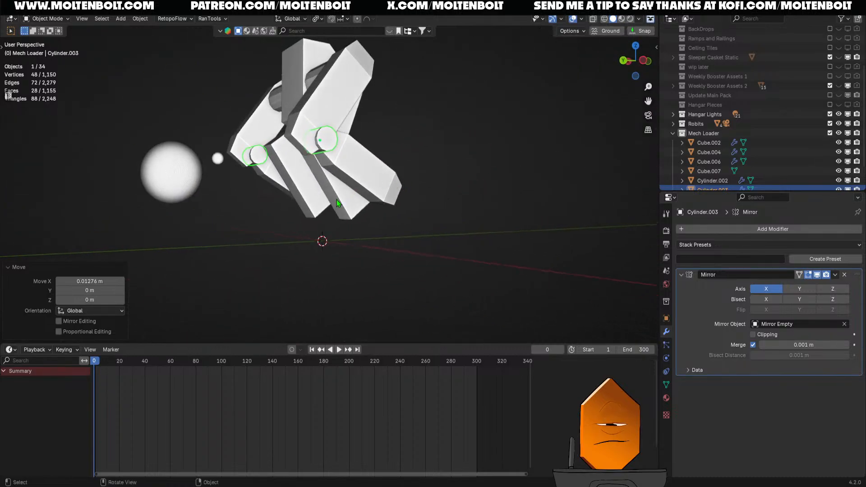
click(337, 199)
key(grave)
click(233, 238)
key(shift+d)
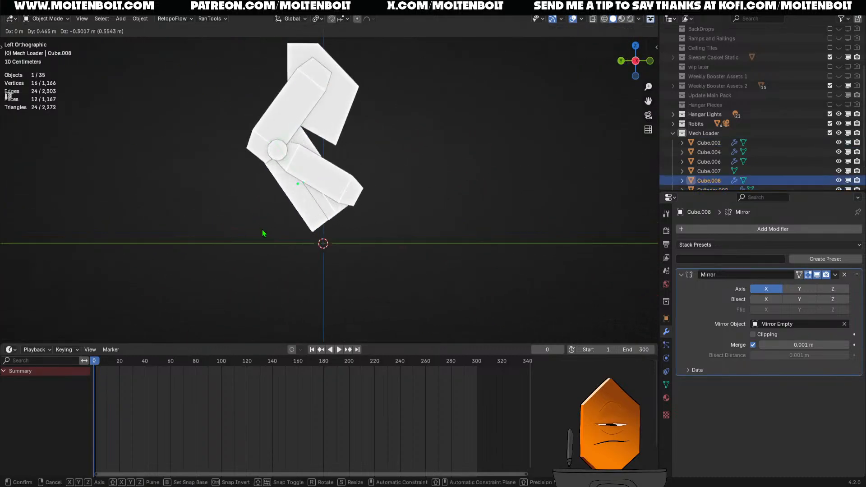
click(338, 198)
- Shrink the copied leg block to about 0.60 along its local Y axis and 0.46 along its local Z axis
key(s)
key(y)
key(y)
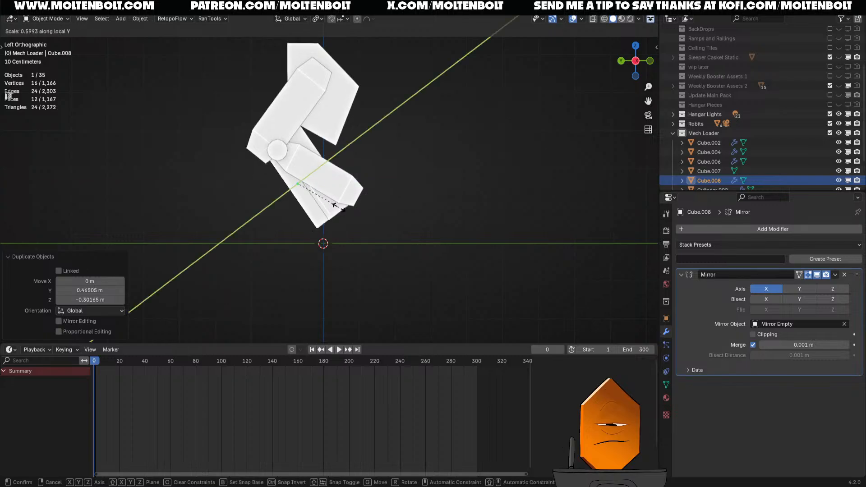
click(334, 206)
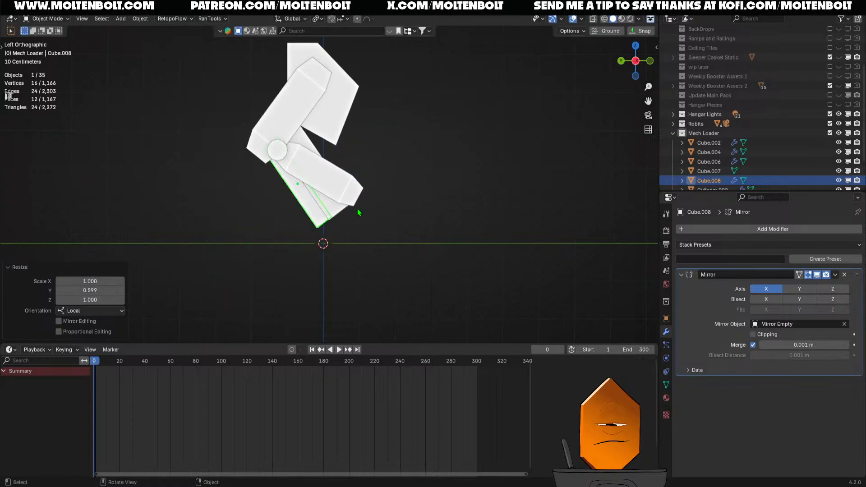
key(s)
key(z)
key(z)
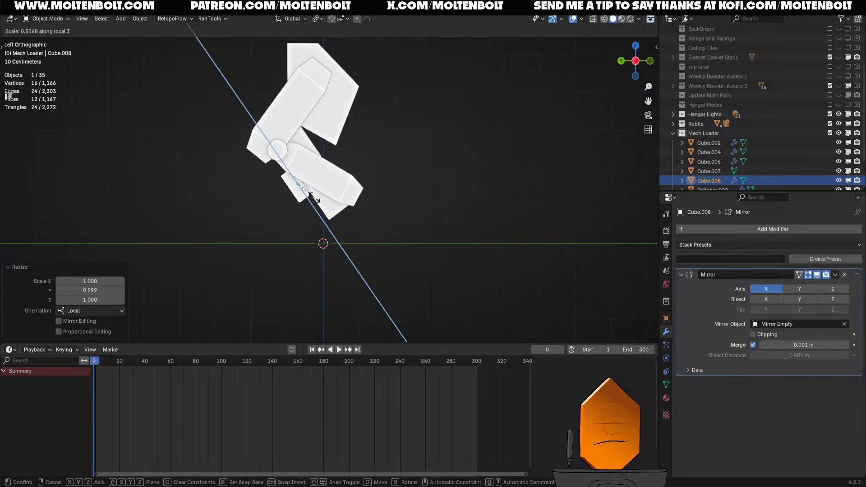
click(321, 200)
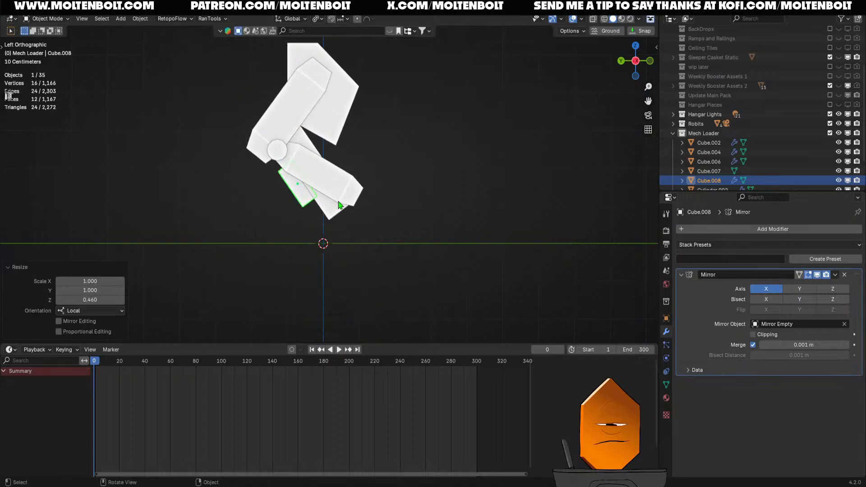
- Rotate the short leg block about −82° around X and move it down about 0.87 m to the forearm's underside
key(r)
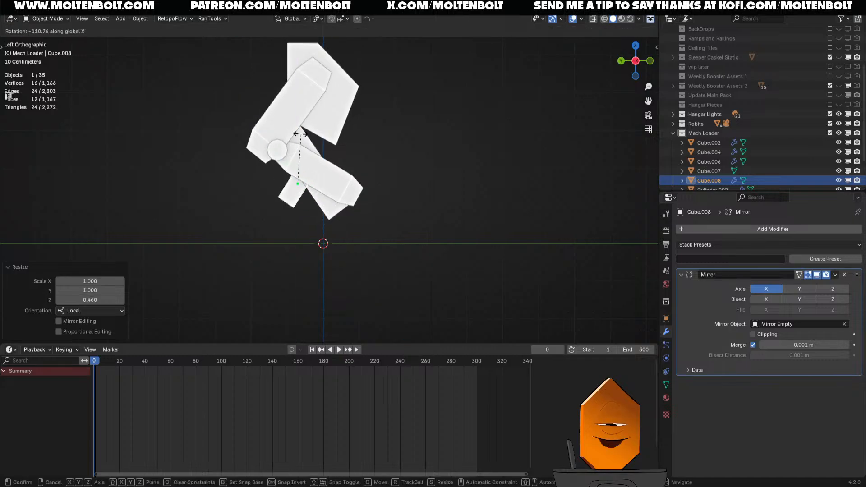
click(316, 149)
key(g)
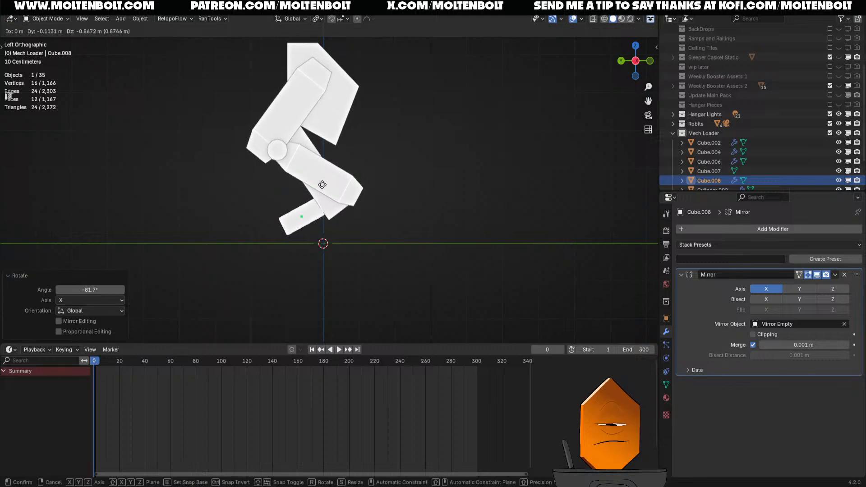
click(323, 185)
- Move the original long leg block straight down along Z, clear of the short leg block
middle_drag(322, 185, 287, 210)
click(288, 209)
key(g)
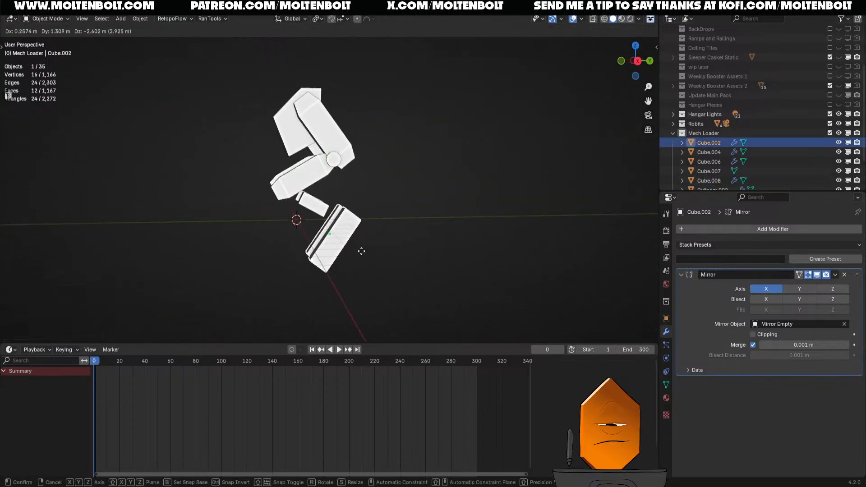
right_click(360, 251)
key(g)
key(z)
click(336, 309)
- Rotate the short leg block about −90.5° around X and raise it along Z beside the forearm
click(322, 206)
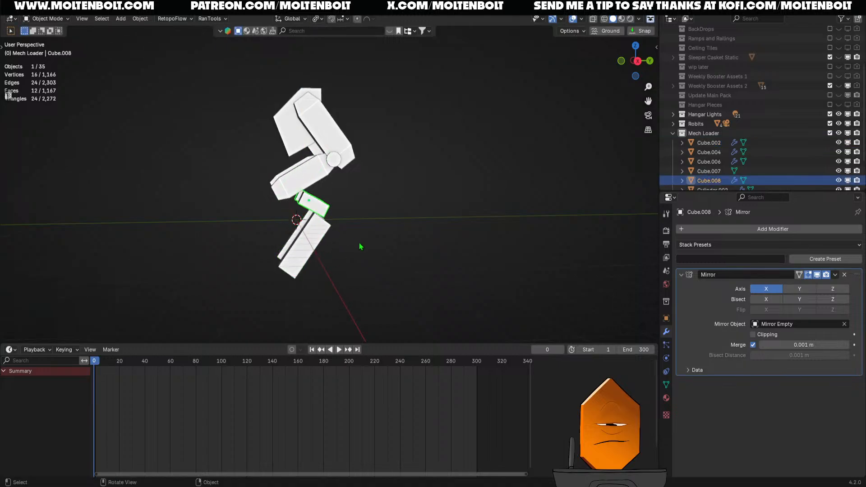
middle_drag(359, 243, 349, 246)
key(r)
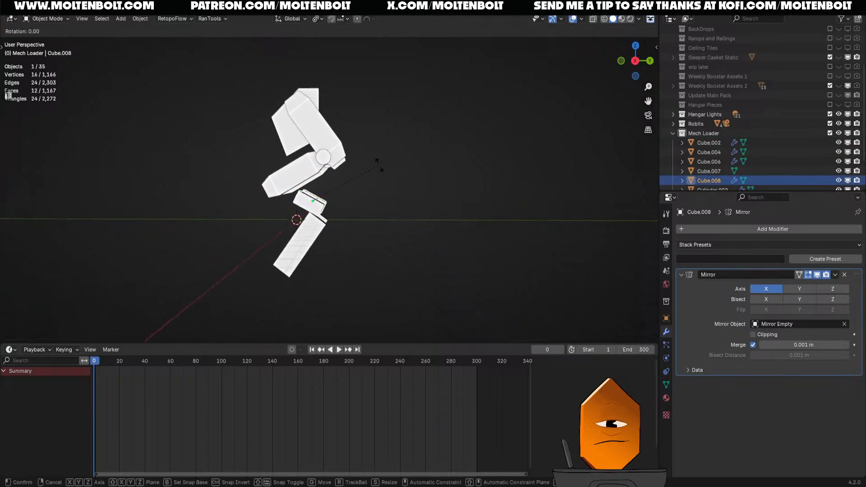
key(x)
click(346, 281)
middle_drag(345, 281, 310, 213)
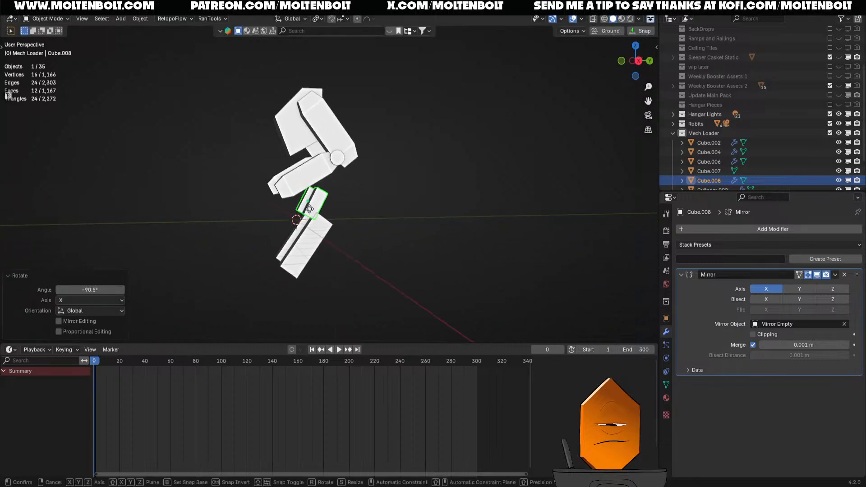
key(g)
key(z)
click(305, 180)
- Rotate the long leg block 81° in the left view and move it up about 2 m to meet the short leg block
middle_drag(347, 207, 310, 239)
drag(310, 239, 322, 243)
key(grave)
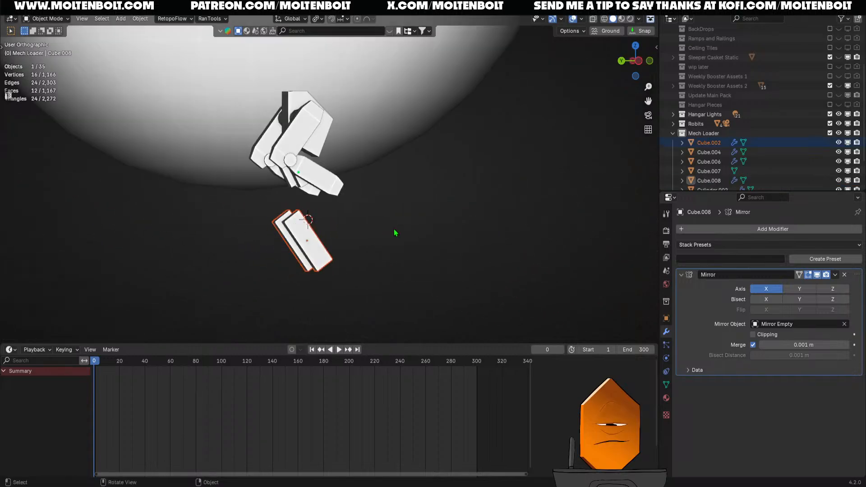
key(t)
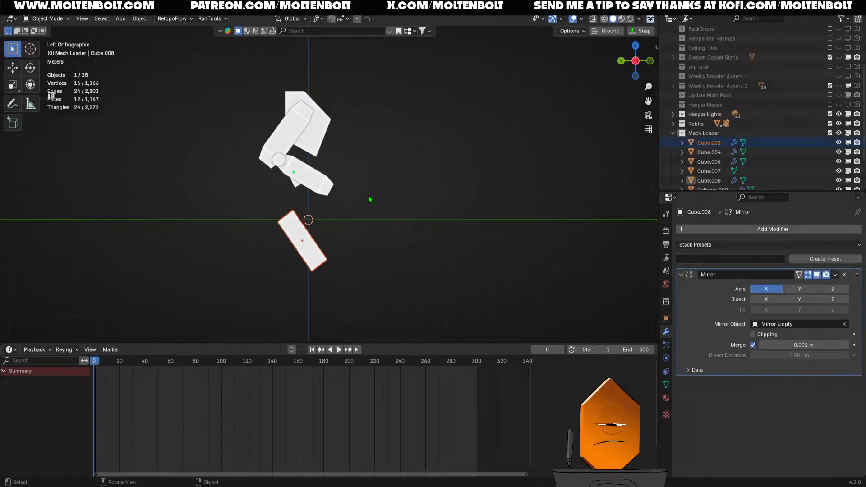
key(r)
click(369, 315)
key(g)
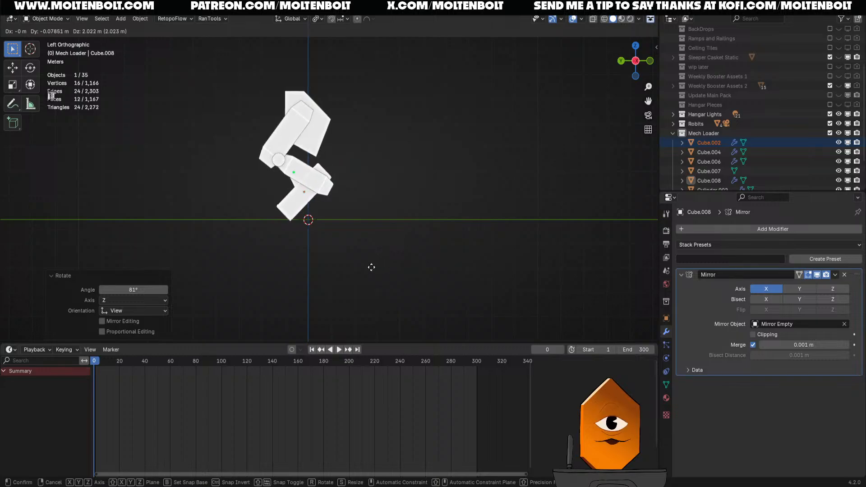
click(372, 265)
- Duplicate the short leg block and offset the copy about 0.35 m along Y and −1.59 m along Z to the leg's lower end
middle_drag(373, 264, 198, 187)
click(320, 177)
key(grave)
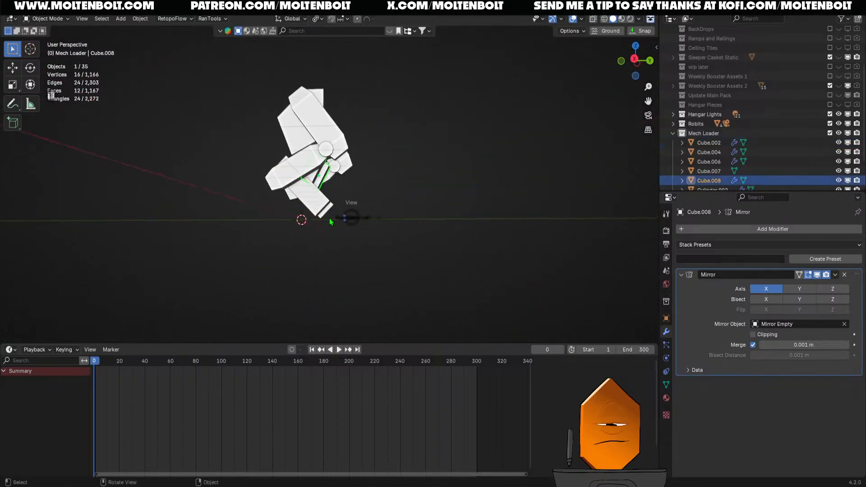
click(330, 221)
key(shift+d)
click(370, 243)
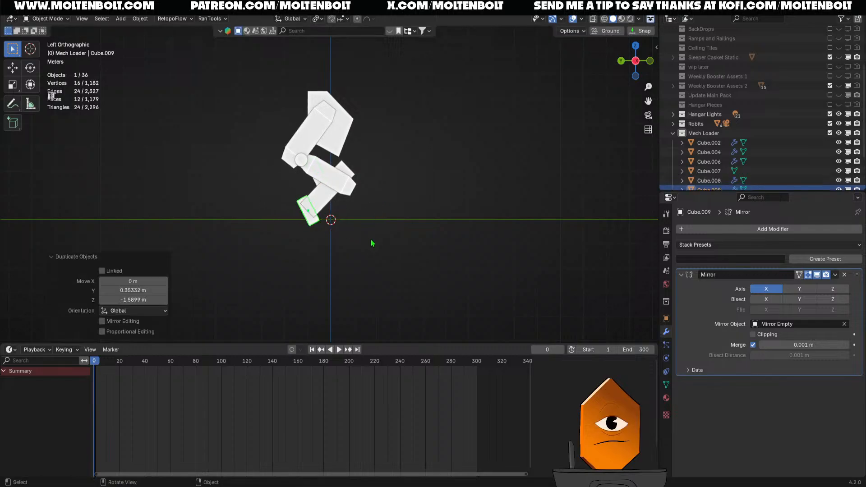
- Rotate the new copy about −63° around X to lie flat and move it beneath the leg as a foot
key(r)
key(z)
key(x)
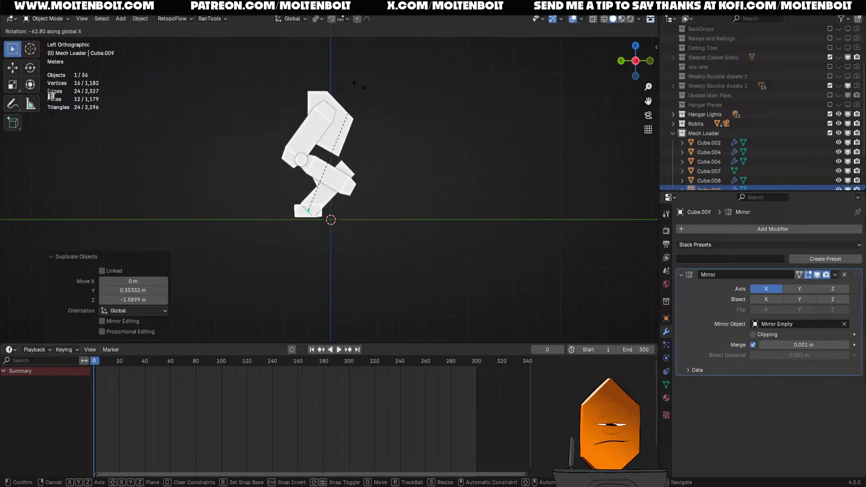
click(359, 85)
key(g)
click(372, 102)
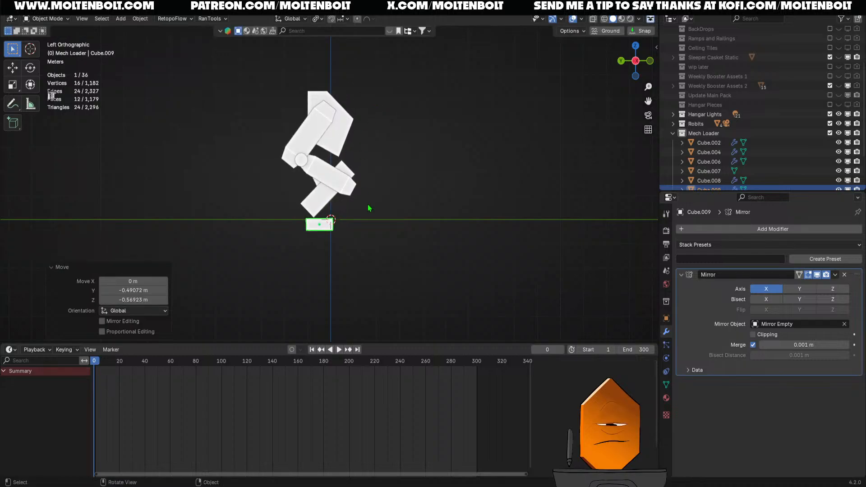
- Lengthen the foot block to about 1.19 along Y
key(s)
key(y)
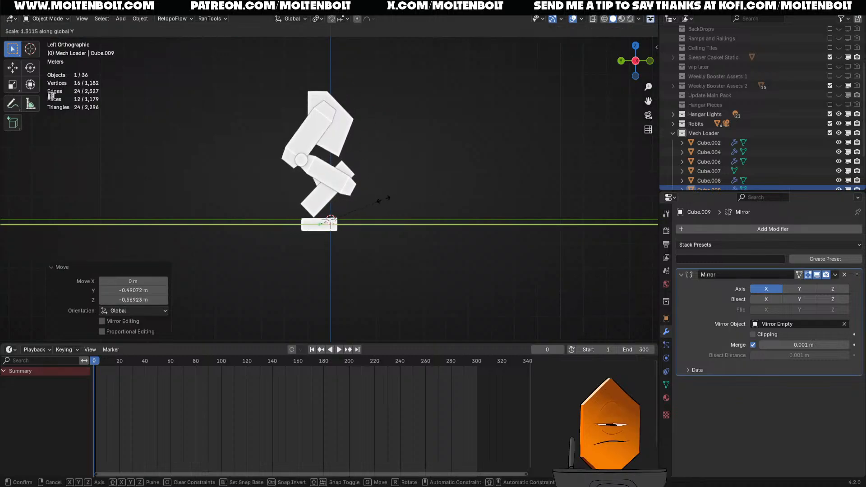
click(377, 199)
- Duplicate the short leg block again and offset the copy about 0.86 m along Y and −1.54 m along Z, behind the ankle
middle_drag(342, 196, 319, 227)
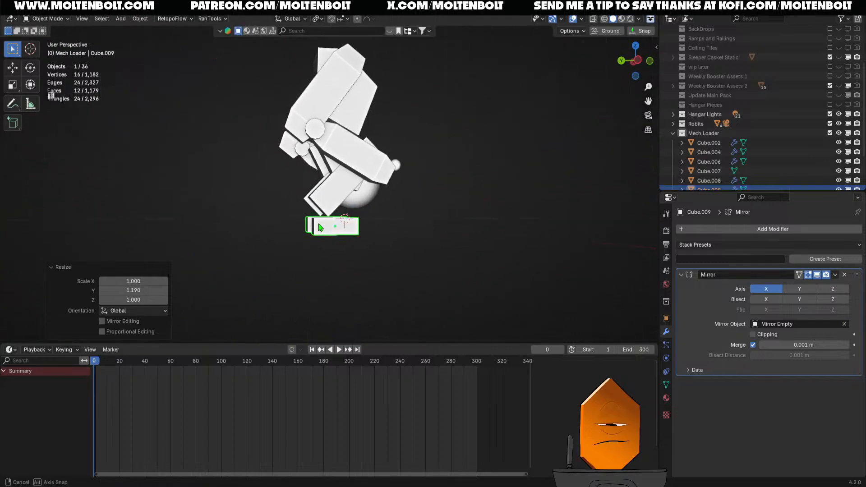
click(330, 168)
click(330, 169)
middle_drag(330, 170, 352, 219)
key(shift+d)
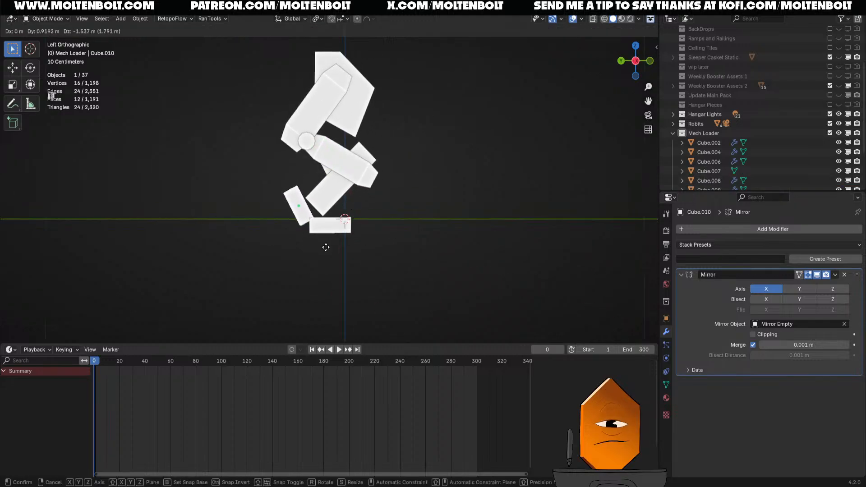
click(328, 248)
- Thin the block behind the ankle along its local Y axis and move it about −0.14 m in Y and 0.05 m in Z
key(s)
key(y)
key(y)
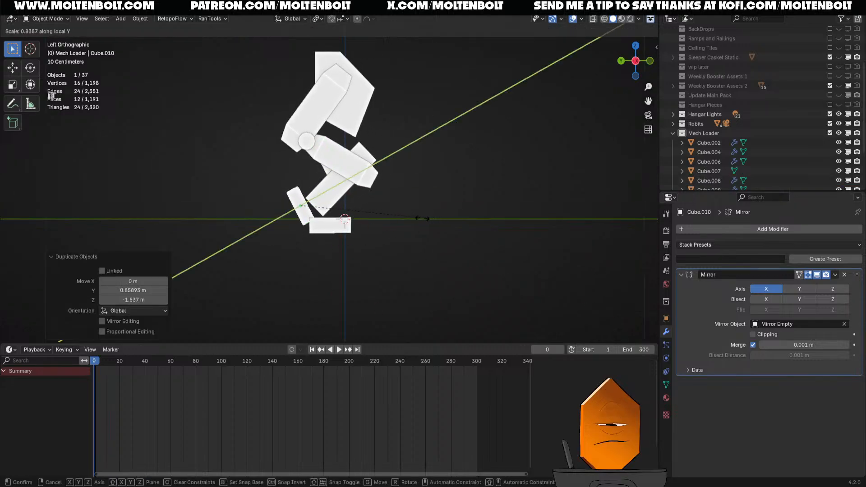
click(369, 228)
key(g)
click(372, 226)
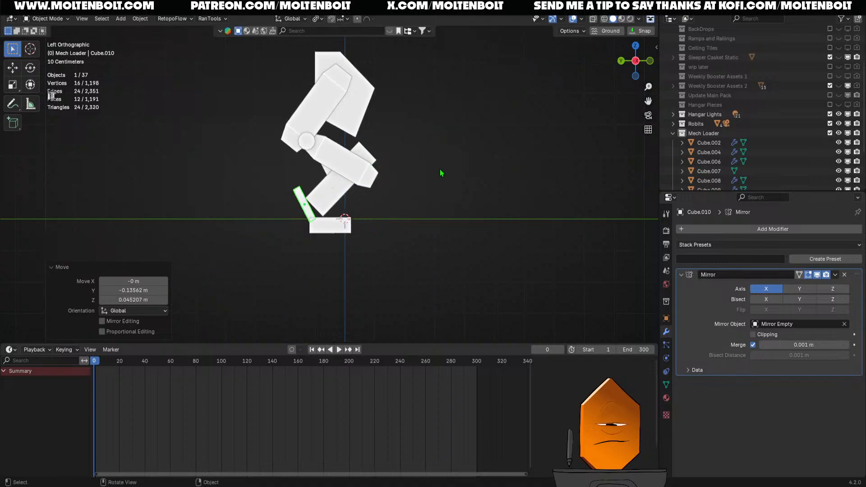
click(440, 169)
- Extrude the rear face of the torso block about 0.68 m backward
scroll(424, 176, down, 3)
middle_drag(423, 177, 341, 192)
middle_drag(341, 192, 218, 235)
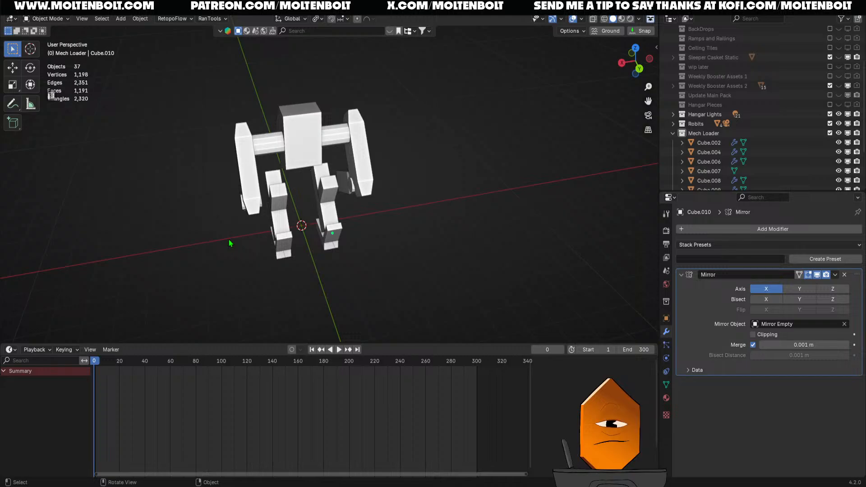
middle_drag(221, 221, 305, 150)
middle_drag(305, 150, 273, 141)
click(276, 136)
key(Tab)
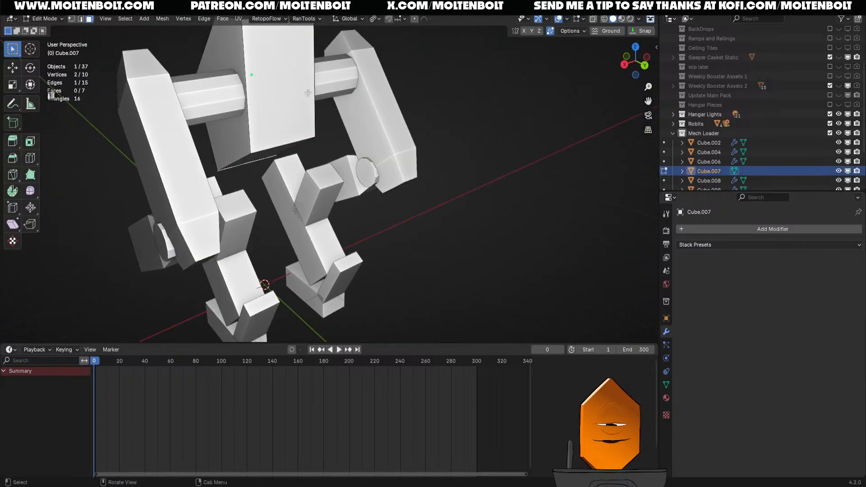
shift+middle_drag(289, 106, 323, 156)
shift+middle_drag(323, 155, 341, 124)
key(e)
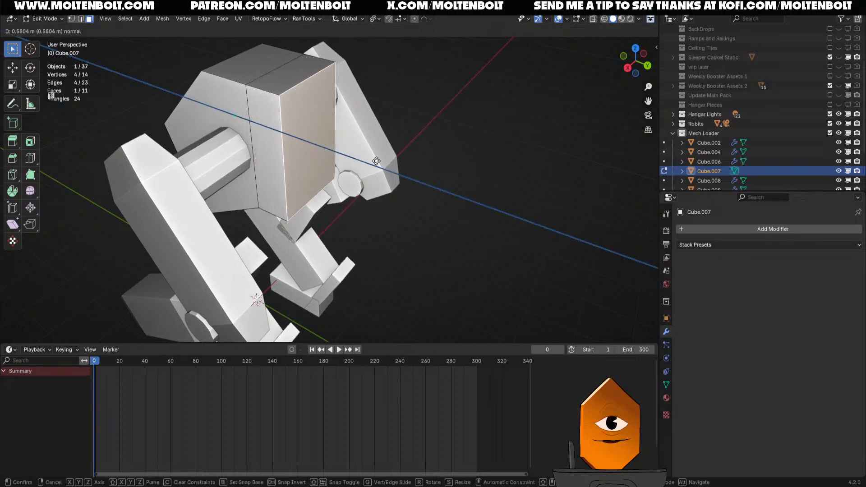
click(373, 166)
- Extrude the underside face of the torso's new rear section downward toward the hips
middle_drag(376, 183, 322, 121)
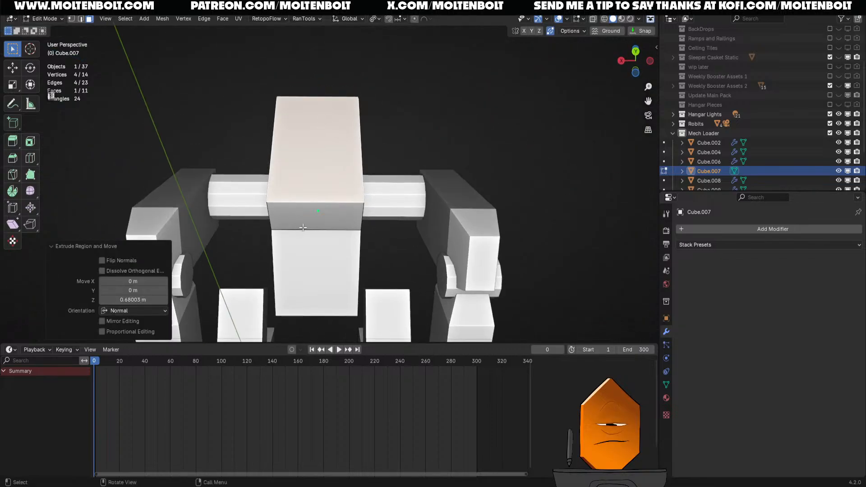
middle_drag(303, 228, 326, 199)
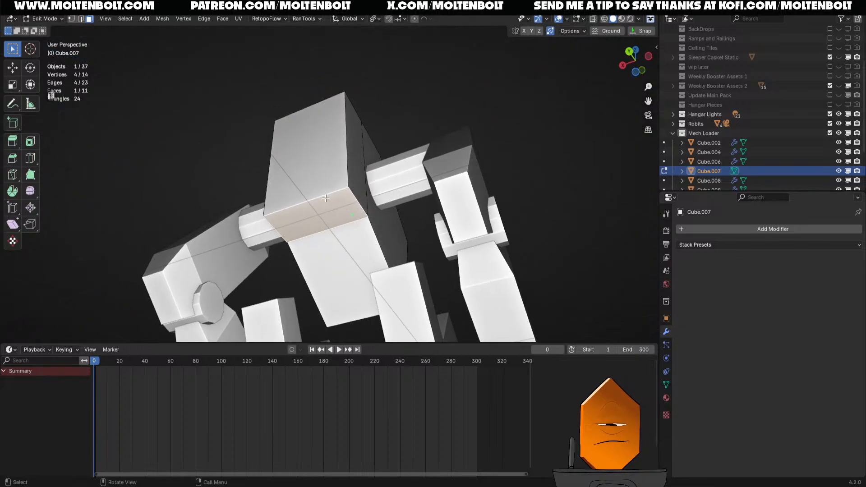
key(e)
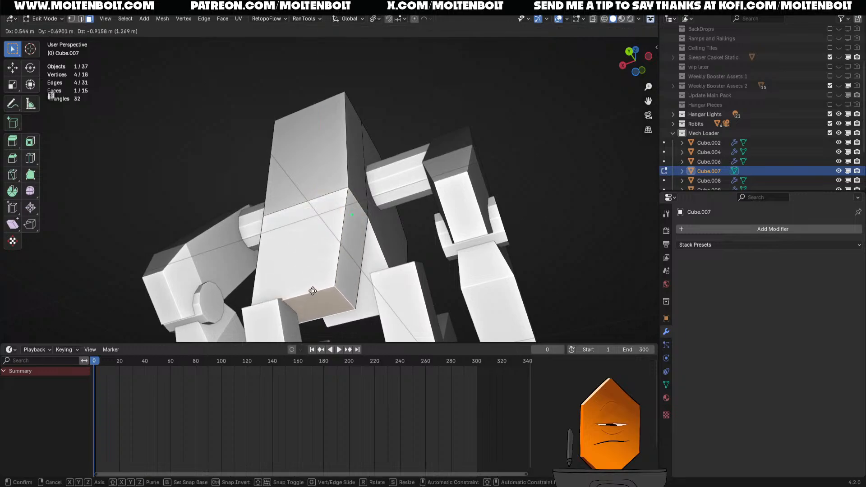
click(326, 282)
scroll(326, 271, down, 3)
middle_drag(337, 217, 304, 234)
shift+click(304, 168)
middle_drag(304, 168, 336, 219)
click(319, 209)
key(ctrl+z)
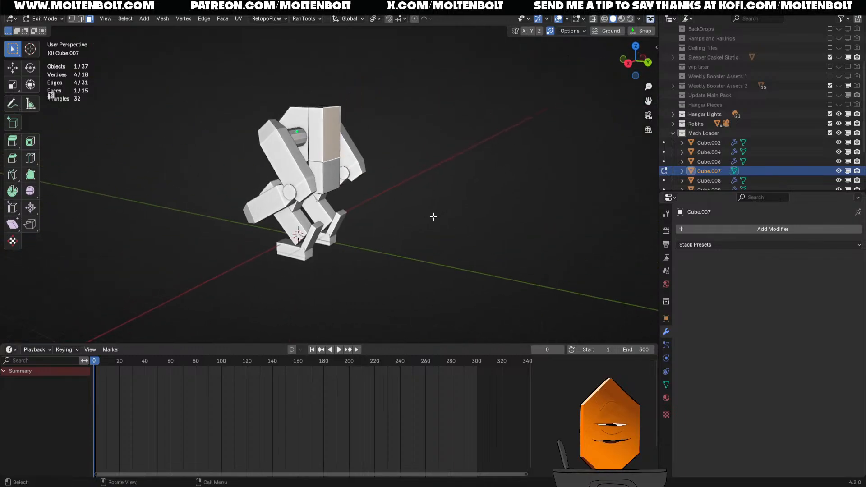
- Bevel the torso's horizontal front edge with a single segment into a flat chest face
key(Tab)
middle_drag(387, 209, 310, 244)
scroll(408, 150, up, 4)
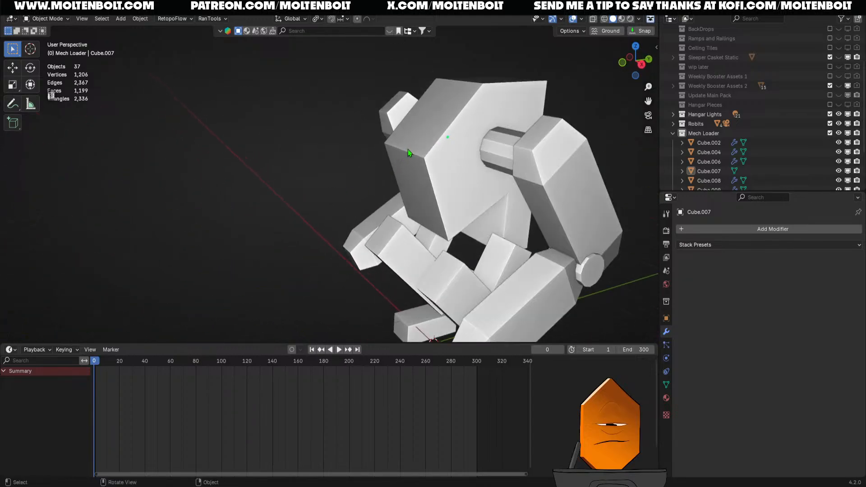
click(408, 150)
key(Tab)
key(ctrl+b)
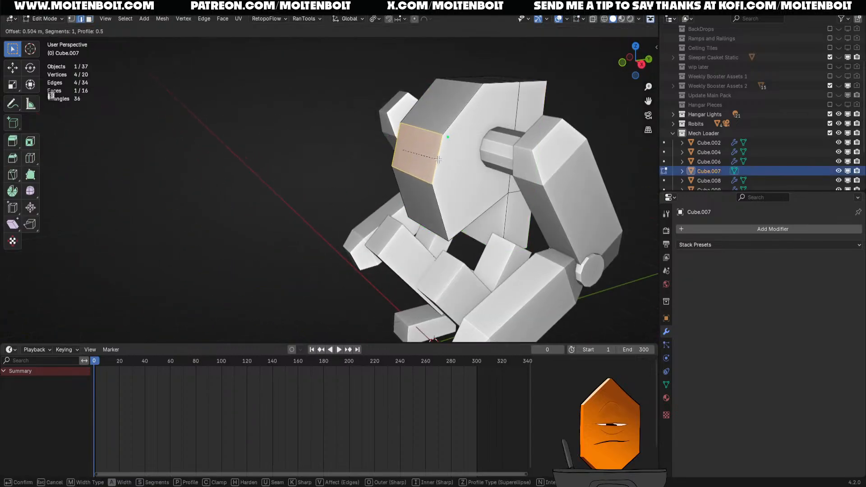
click(443, 160)
middle_drag(420, 160, 505, 169)
key(Tab)
- Delete the torso's sloped underside face and the adjoining front face of the lowered rear section
ctrl+middle_drag(451, 167, 379, 156)
middle_drag(380, 155, 275, 162)
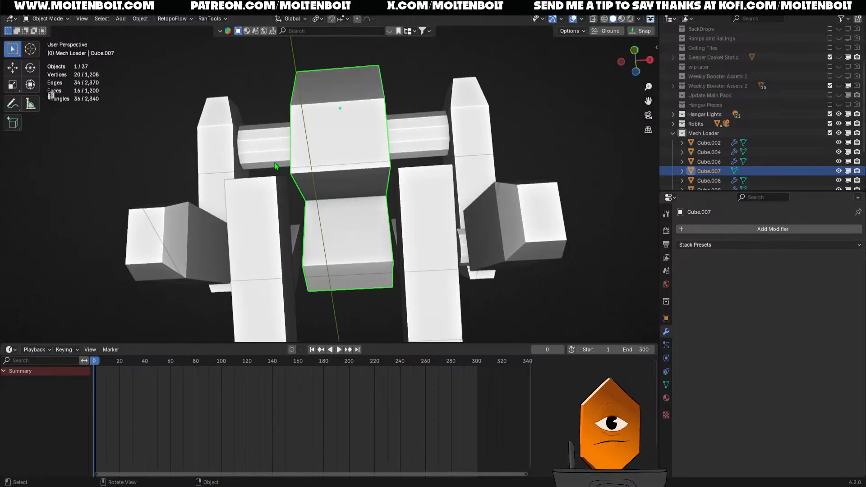
key(Tab)
click(402, 213)
click(344, 198)
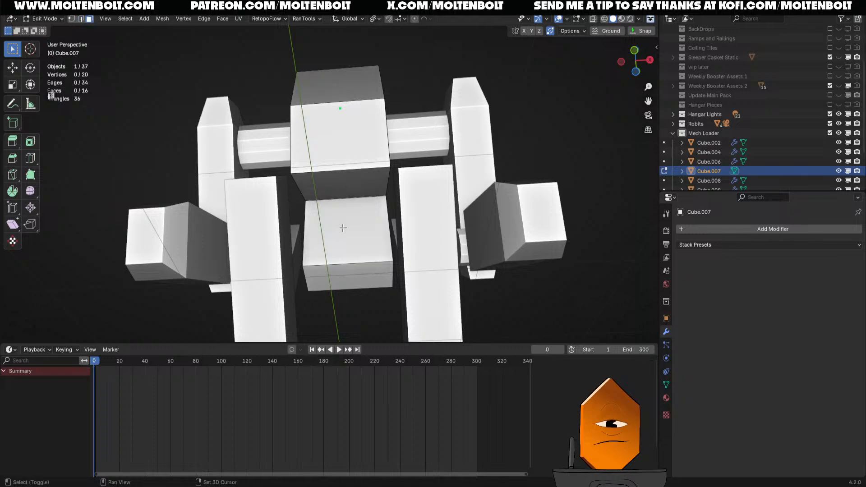
shift+click(345, 186)
key(x)
click(347, 199)
- Fill the opening under the torso with a bottom face and close both side gaps with triangular faces
key(2)
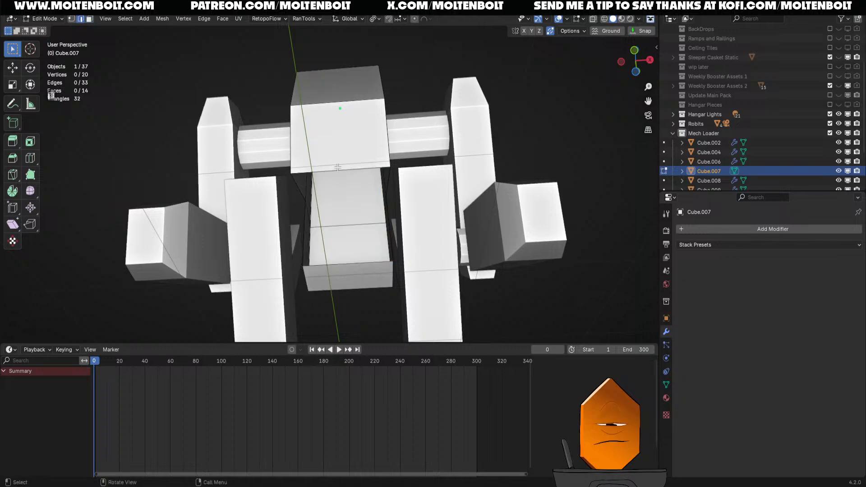
click(338, 170)
middle_drag(349, 261, 335, 197)
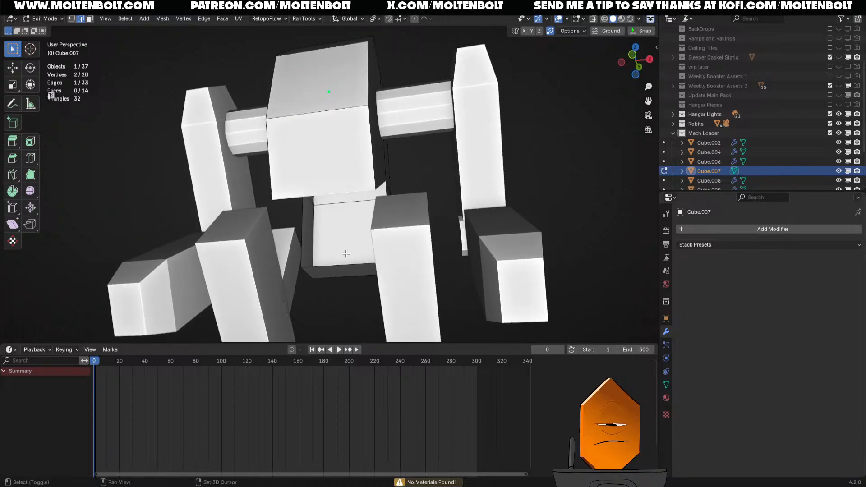
key(f)
middle_drag(348, 265, 294, 285)
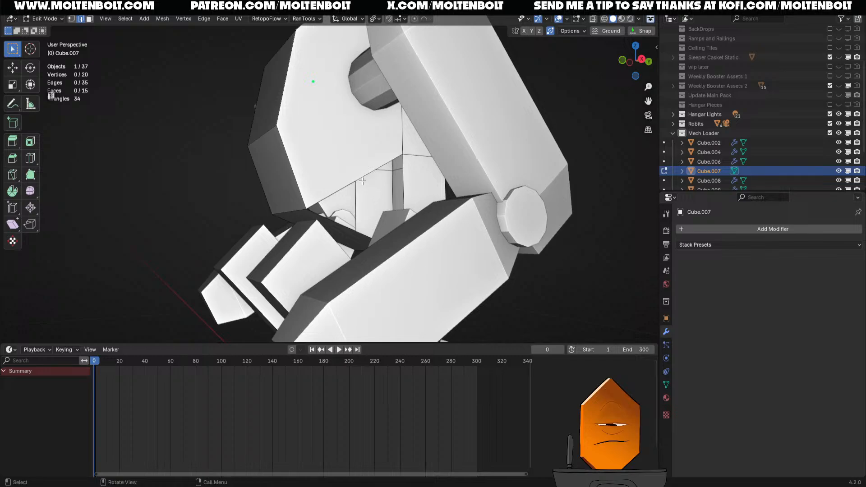
middle_drag(322, 189, 425, 199)
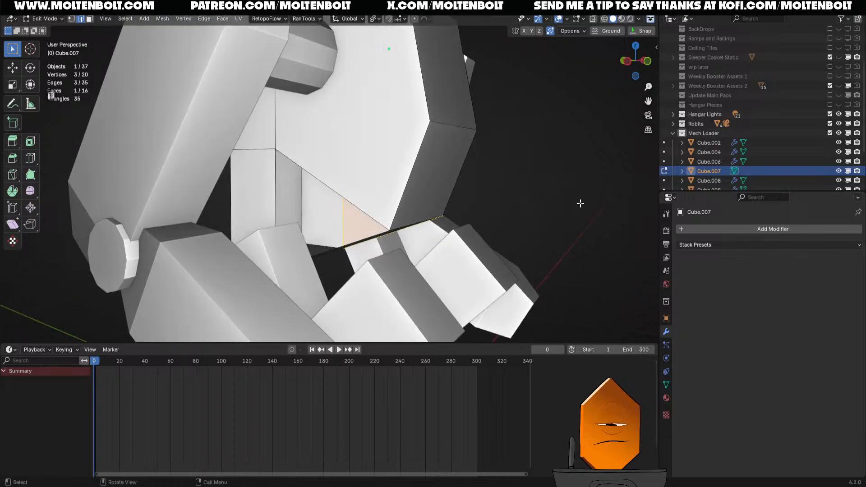
scroll(495, 210, down, 5)
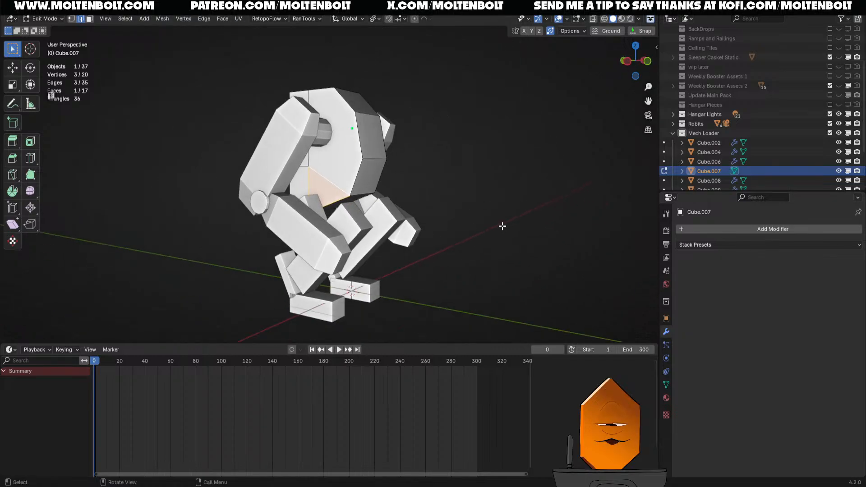
key(Tab)
middle_drag(495, 209, 354, 187)
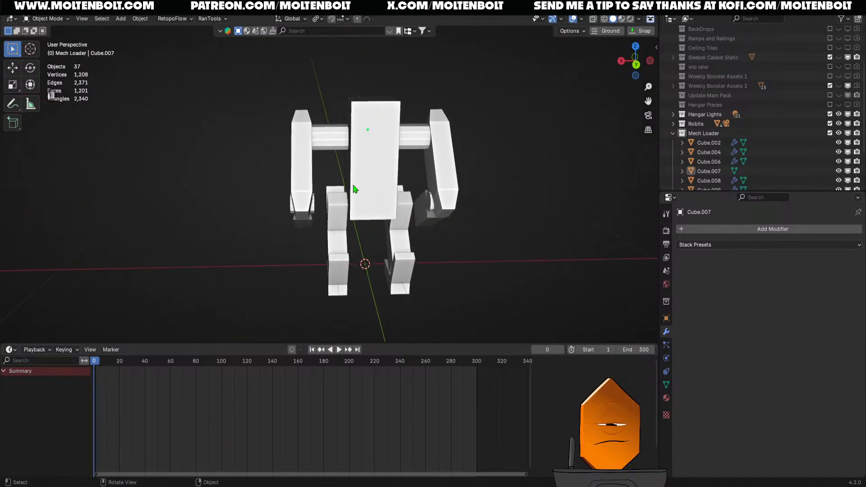
- Rotate the mirrored upper arm about 16° in the front view so the arms flare outward
click(316, 186)
key(grave)
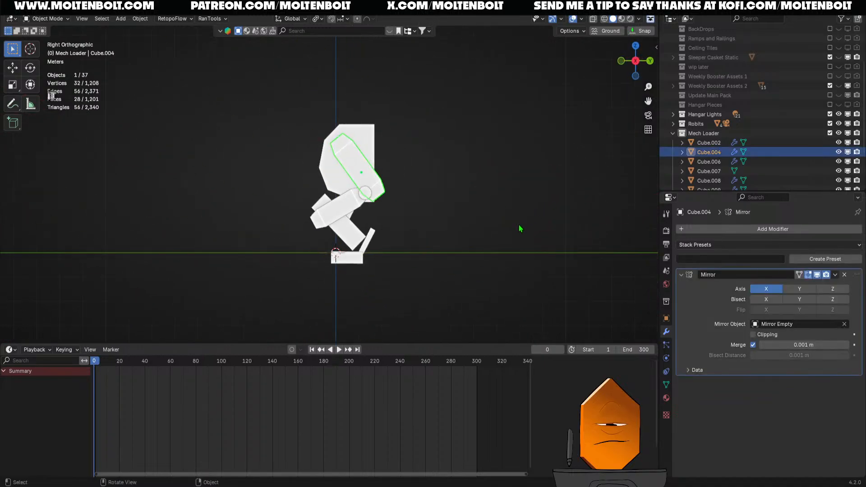
key(grave)
key(grave)
scroll(334, 208, up, 2)
key(r)
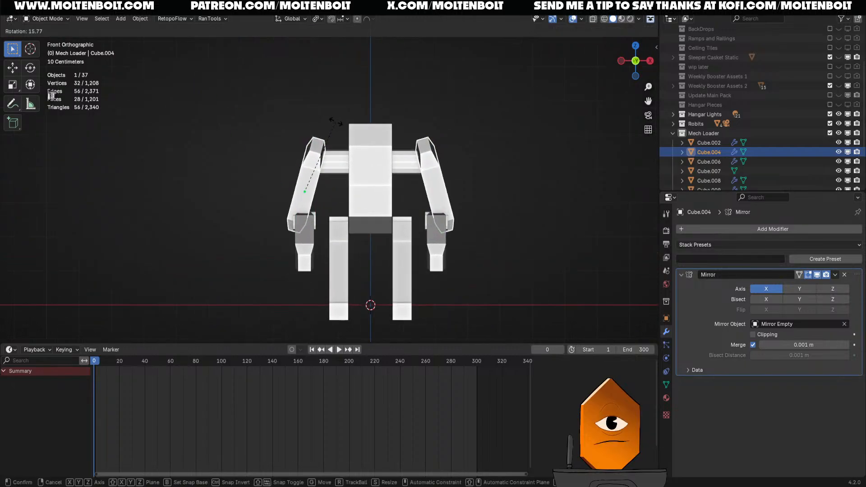
click(334, 122)
- Move the mirrored shoulder cylinder inward along X toward the torso
click(350, 170)
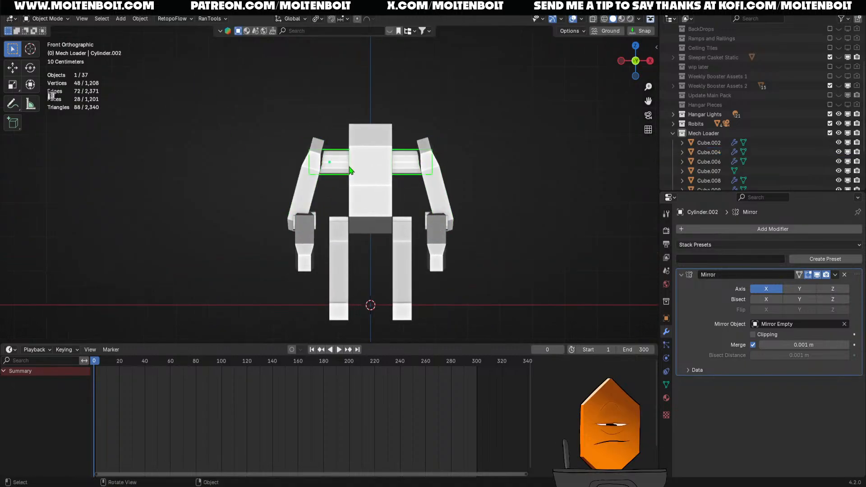
key(g)
key(x)
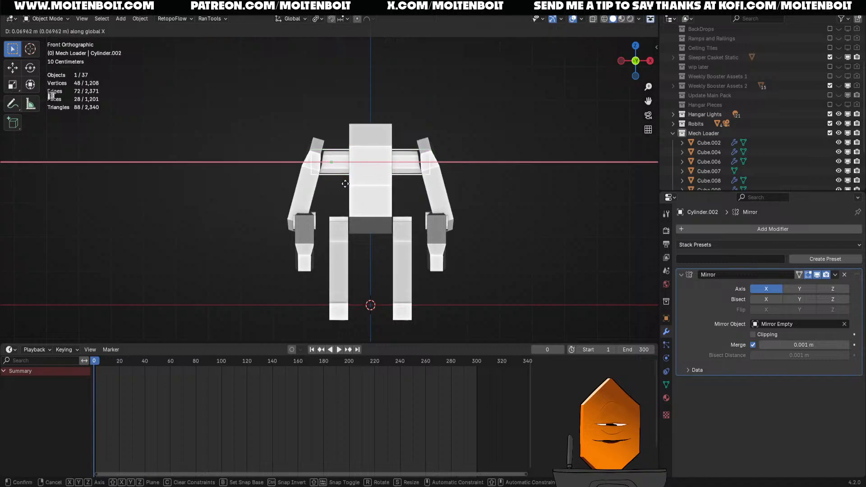
click(356, 184)
- Move the mirrored upper arm inward along X to meet the shoulder cylinder
click(321, 182)
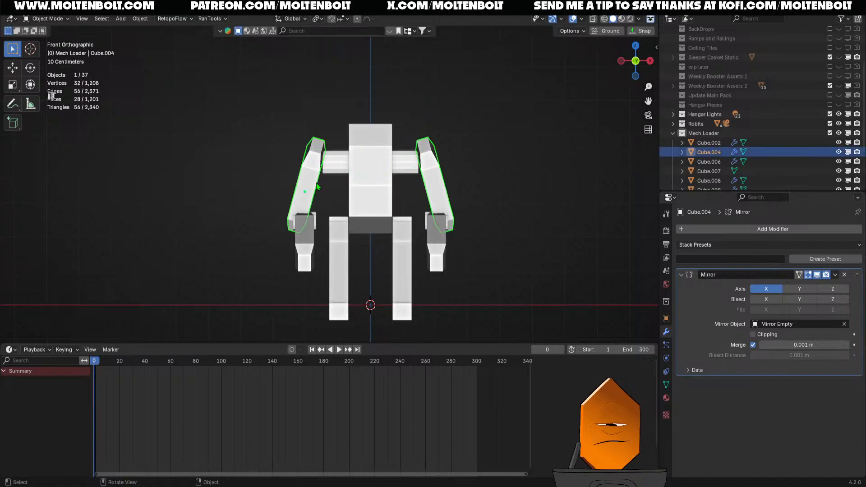
key(g)
key(z)
key(x)
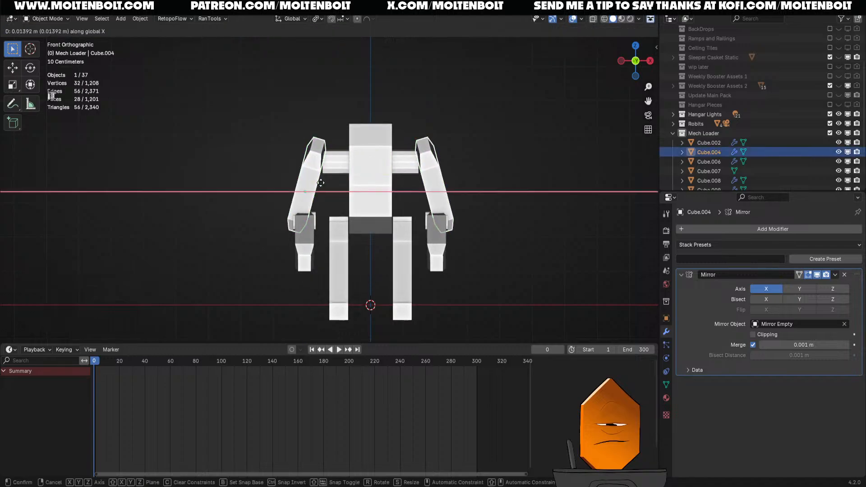
click(327, 183)
- Rotate the mirrored forearm outward about 14° in the front view and reposition it below the elbow
click(304, 221)
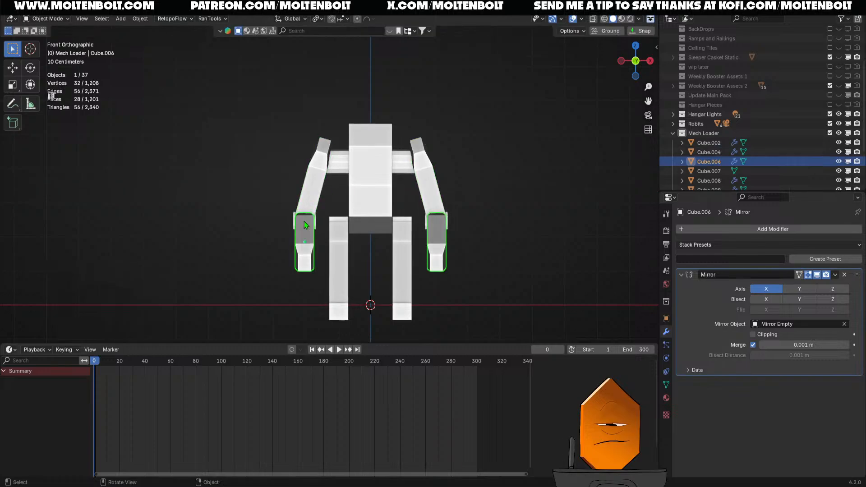
middle_drag(304, 221, 471, 267)
key(grave)
key(grave)
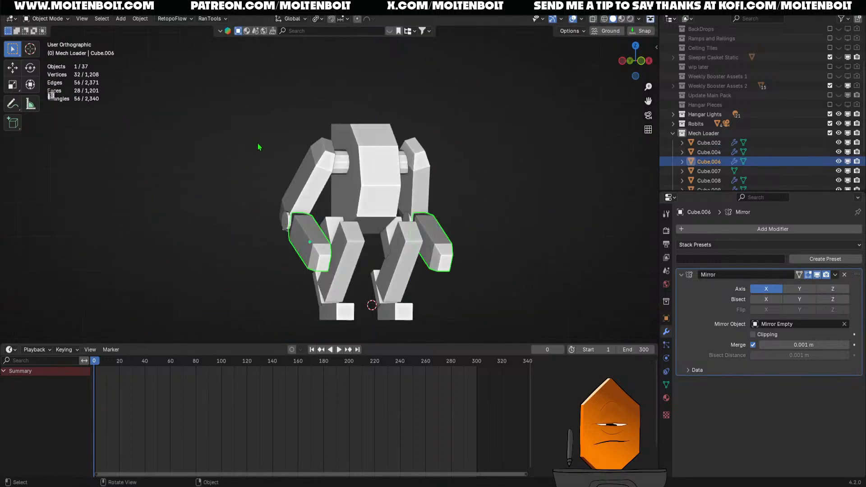
shift+middle_drag(340, 242, 310, 197)
scroll(315, 184, up, 2)
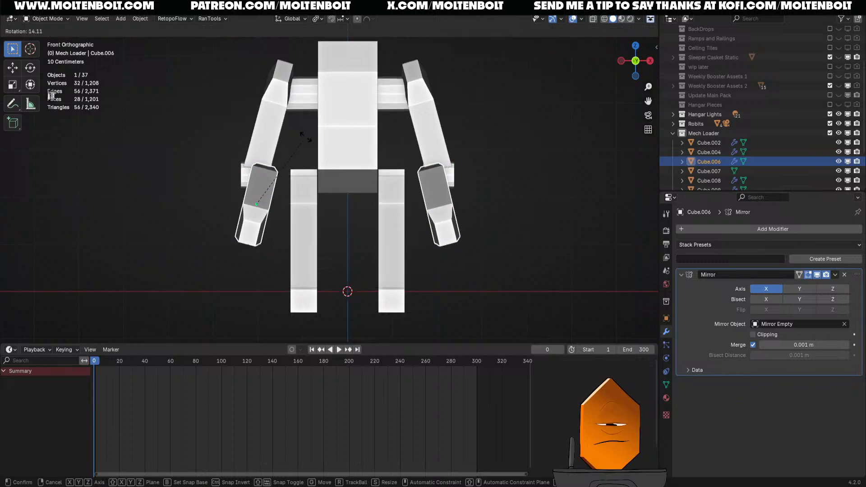
click(294, 148)
- Rotate the mirrored elbow cylinder in the front view to match the angled arm
click(269, 174)
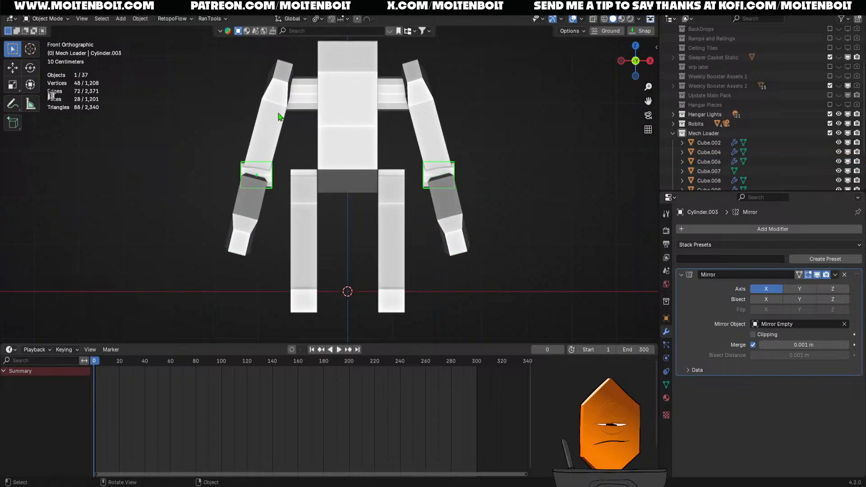
key(r)
click(296, 127)
ctrl+middle_drag(318, 143, 366, 293)
click(395, 261)
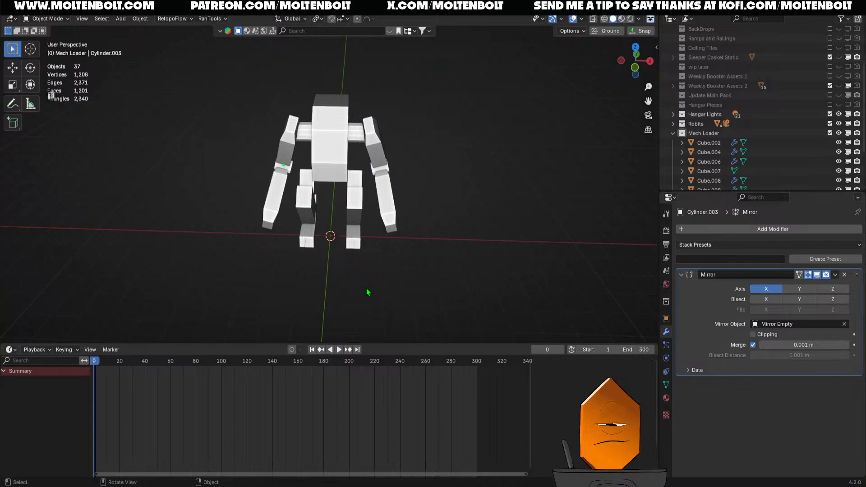
- Rotate the mirrored upper leg block about 9.5° in the front view so the legs splay outward
middle_drag(367, 293, 349, 281)
click(304, 191)
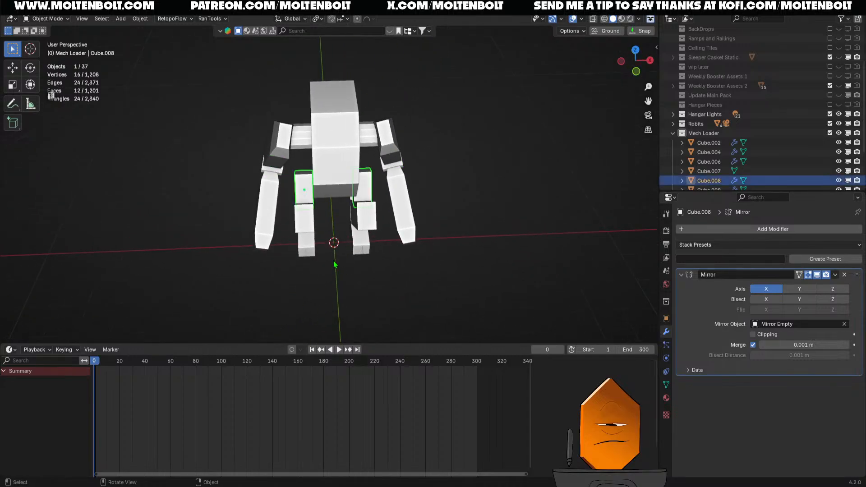
key(KP_1)
key(r)
click(359, 233)
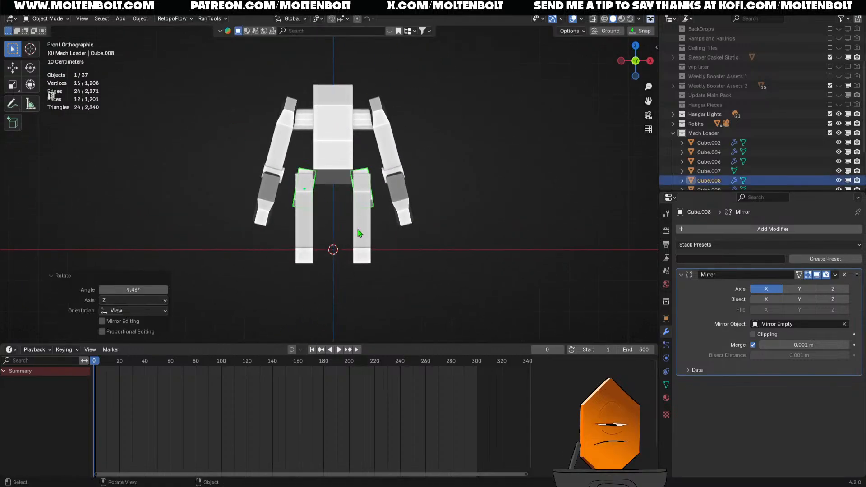
- Select the lower leg block together with the foot and ankle blocks and move them about 0.4 m down along Z
middle_drag(359, 233, 296, 242)
click(266, 197)
middle_drag(280, 208, 377, 243)
click(302, 223)
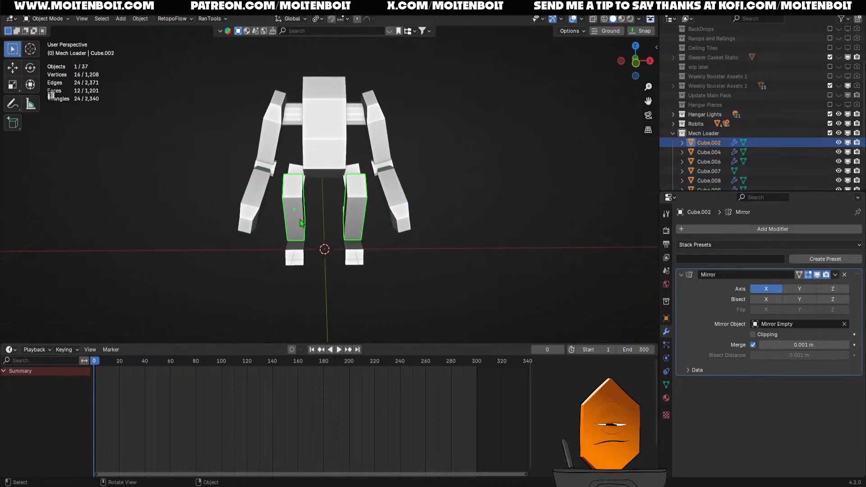
key(KP_1)
shift+drag(314, 262, 314, 261)
middle_drag(315, 261, 279, 255)
key(g)
key(z)
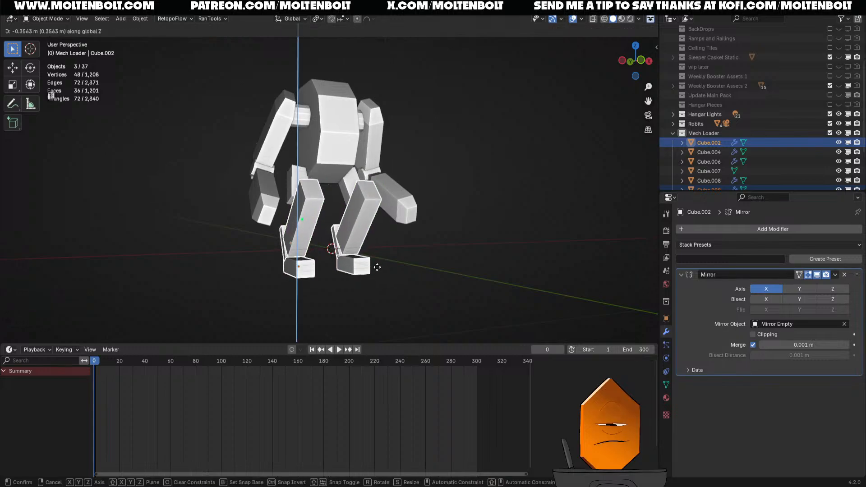
click(379, 270)
- Rotate the mirrored lower leg block about 10° in the front view so the shins angle inward toward the feet
middle_drag(380, 270, 343, 264)
key(alt+a)
click(295, 227)
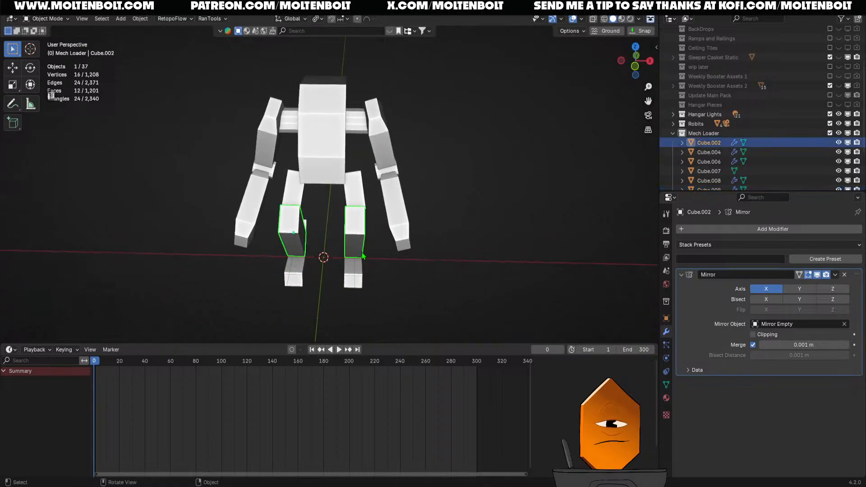
middle_drag(294, 227, 283, 173)
key(KP_1)
key(r)
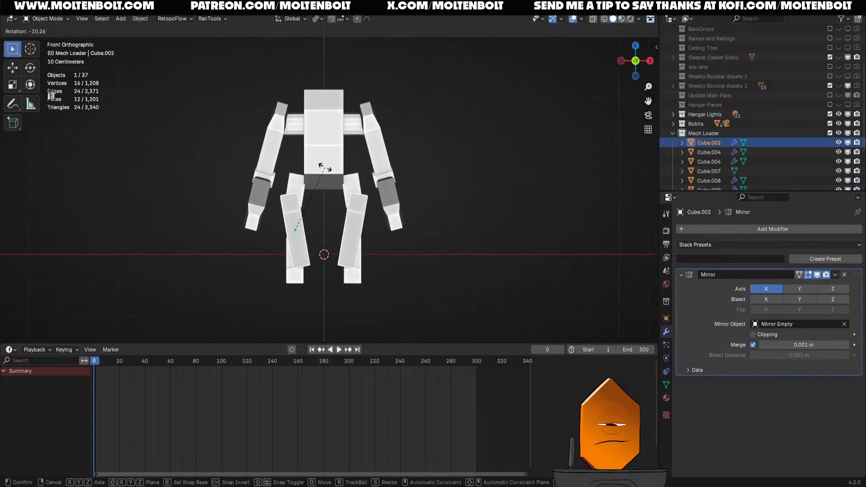
click(335, 212)
- Select the foot and ankle blocks together and move them about 0.16 m inward along X
middle_drag(334, 212, 318, 298)
click(304, 276)
shift+click(283, 266)
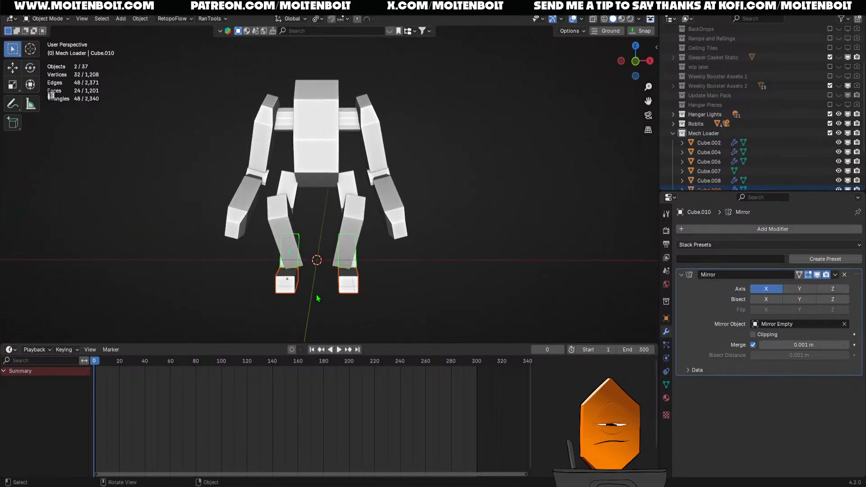
key(g)
key(x)
click(321, 293)
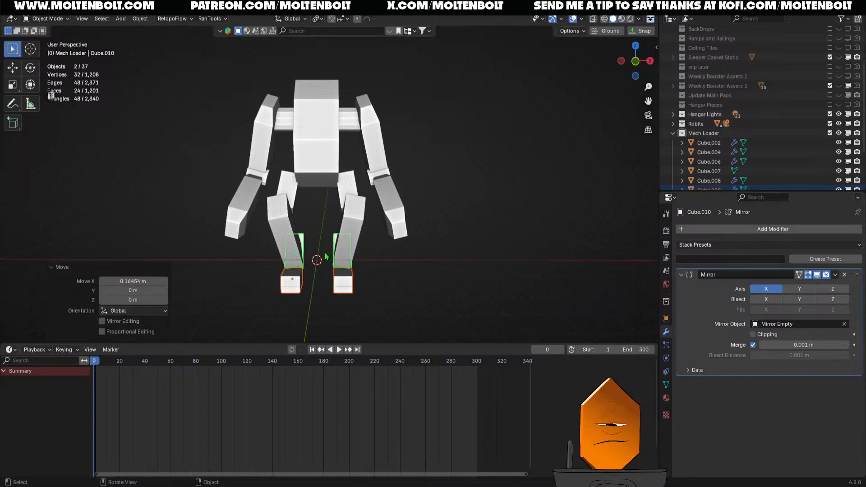
- Rotate the foot and ankle blocks around Z so the toes point outward
key(r)
key(z)
click(327, 260)
click(392, 265)
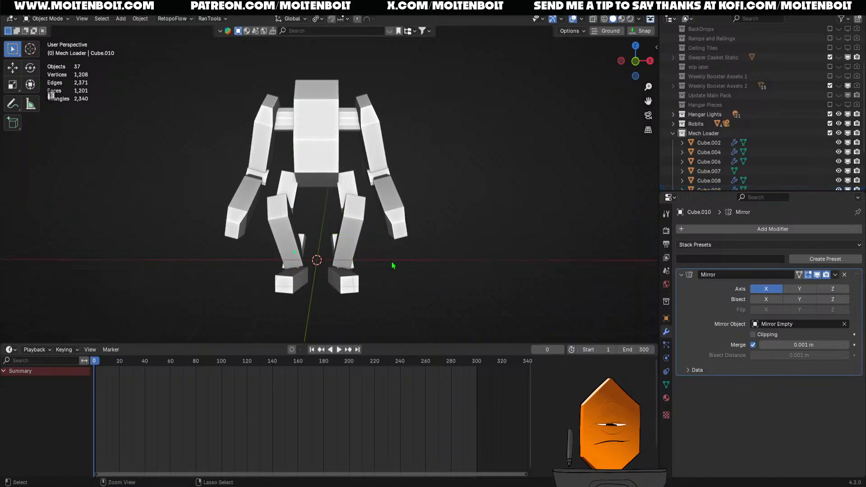
- Rotate the lower leg block 20° outward in the front view and move it about -0.32 m along X
click(294, 238)
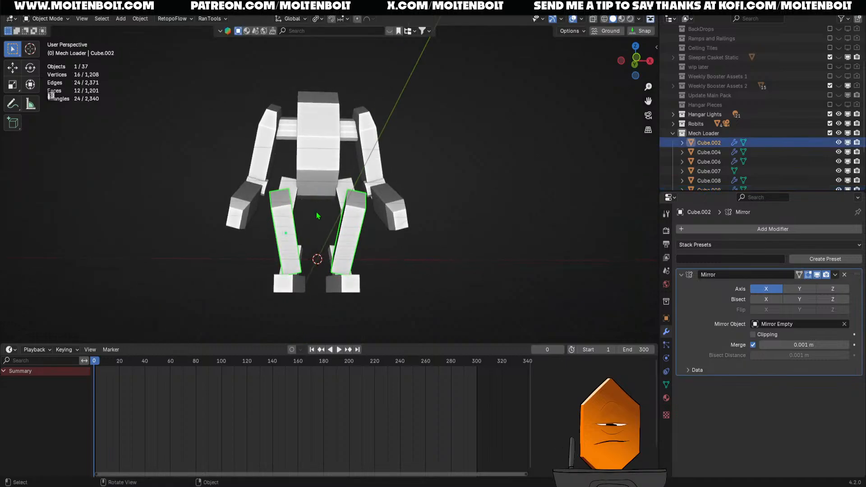
key(KP_1)
key(r)
click(315, 135)
key(g)
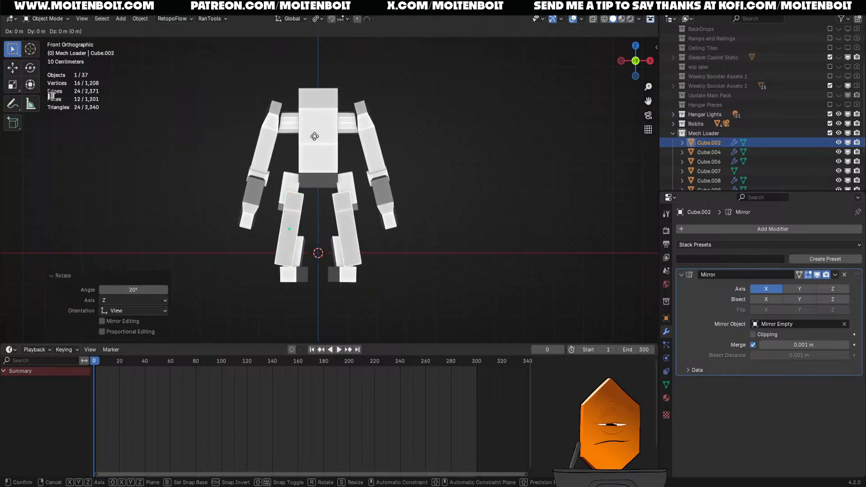
key(z)
click(305, 137)
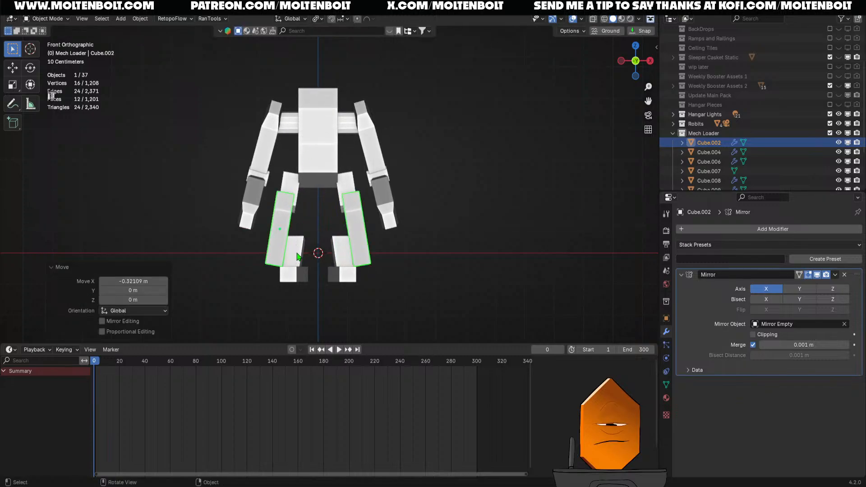
- Move the ankle and foot blocks together about -0.6 m along X to sit under the splayed lower legs
click(298, 256)
shift+click(291, 275)
key(g)
key(x)
click(300, 283)
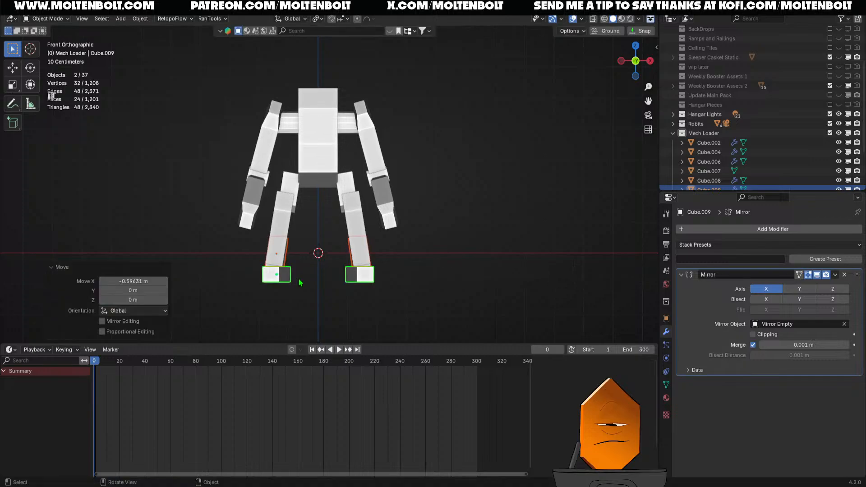
click(333, 296)
- Rotate the foot block about 9.9° around Z and shift it along X to line up under the ankle
middle_drag(332, 296, 318, 295)
click(291, 251)
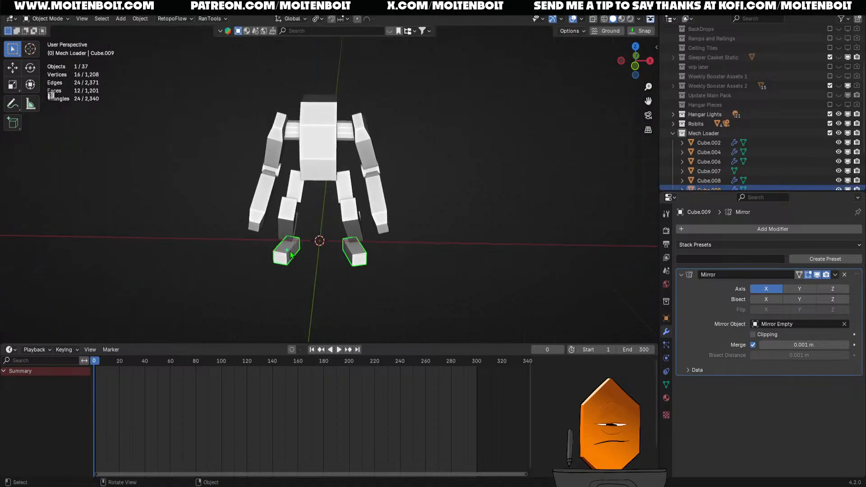
key(r)
key(z)
click(347, 248)
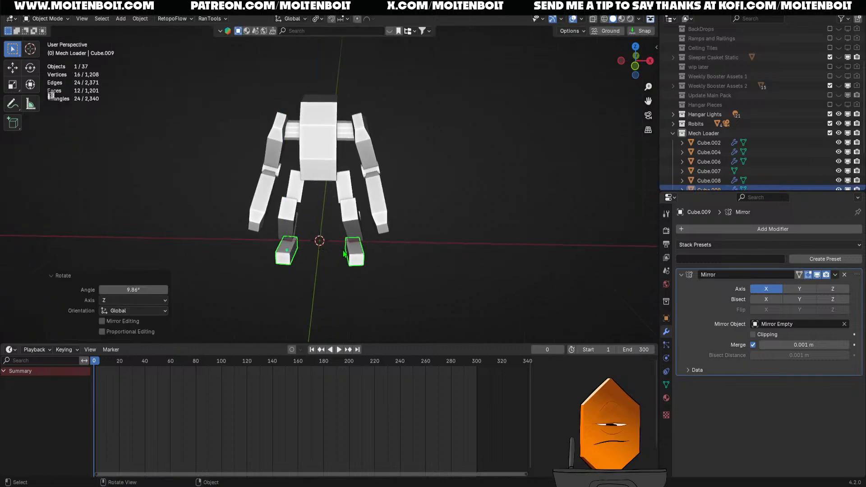
key(g)
key(x)
click(339, 251)
middle_drag(400, 270, 410, 253)
- Annotate the front view with a downward arrow and a large triangle over the mech, and undo the annotation strokes
key(KP_1)
shift+middle_drag(365, 203, 400, 290)
ctrl+middle_drag(401, 289, 420, 210)
click(6, 107)
drag(332, 90, 325, 249)
mouse_move(238, 299)
mouse_down()
mouse_move(450, 302)
mouse_move(269, 231)
mouse_up()
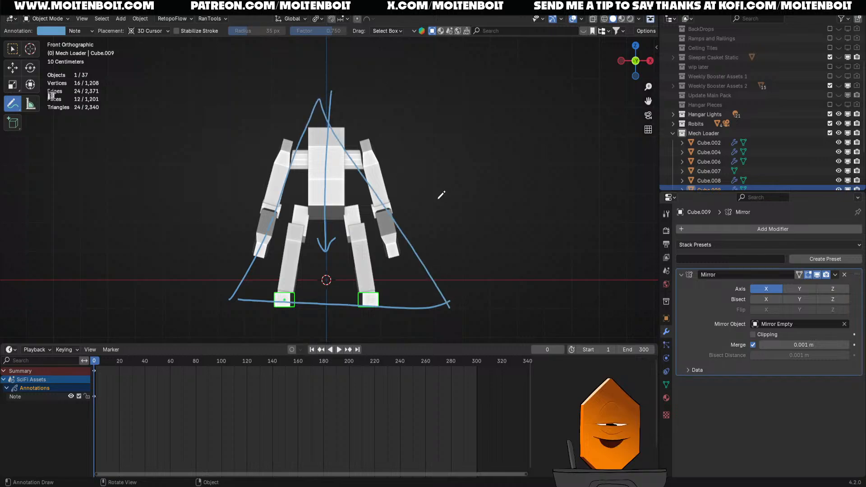
key(ctrl+z)
key(ctrl+z)
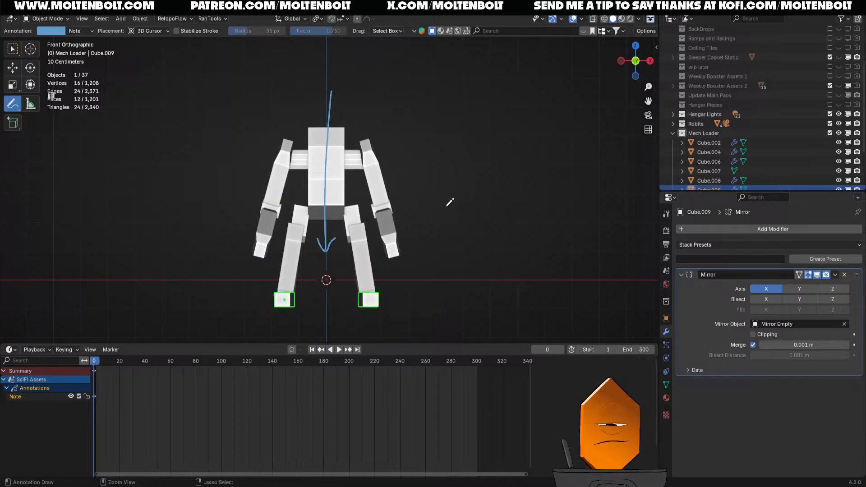
click(7, 48)
key(ctrl+z)
- Select the torso together with the shoulder and arm parts and lower them along Z toward the legs
mouse_move(260, 133)
middle_down()
mouse_move(367, 215)
mouse_move(329, 191)
mouse_move(328, 234)
mouse_move(271, 113)
middle_up()
drag(242, 73, 406, 148)
middle_drag(404, 180, 247, 158)
shift+drag(247, 159, 278, 181)
middle_drag(278, 181, 406, 184)
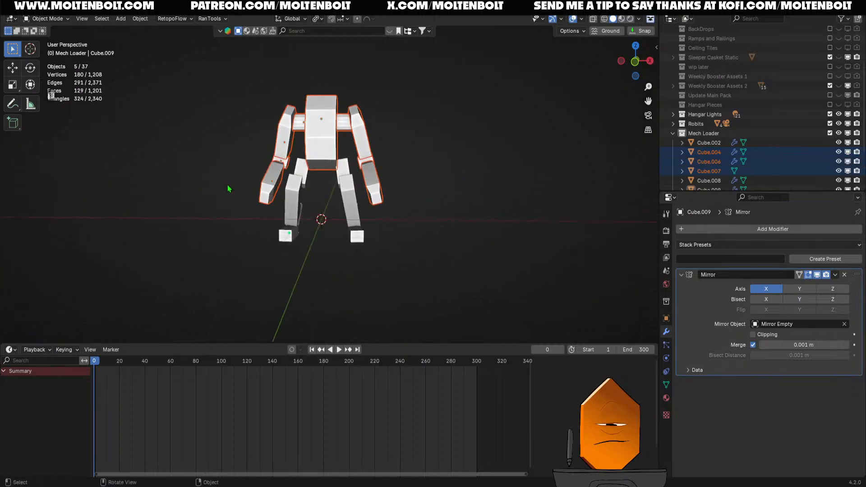
key(g)
key(z)
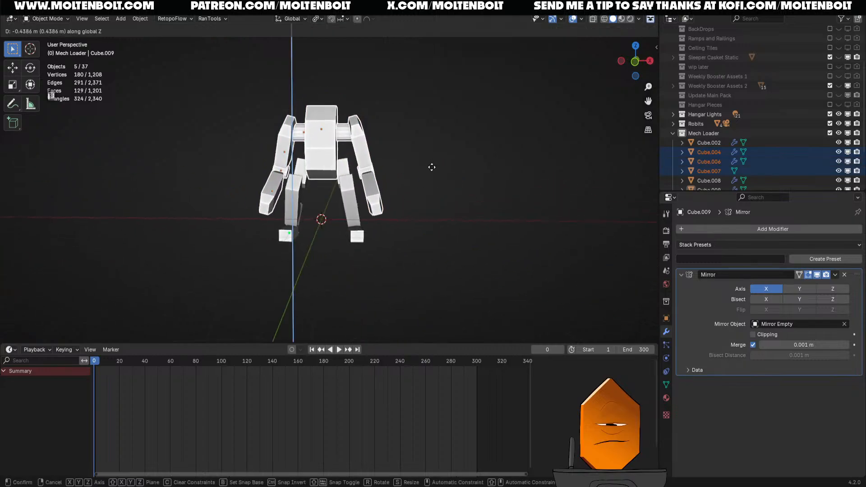
click(445, 158)
- Duplicate the mirrored shoulder cylinder and move the copy about 1.65 m down along Z to form hip joints
click(446, 157)
middle_drag(446, 157, 312, 166)
click(312, 166)
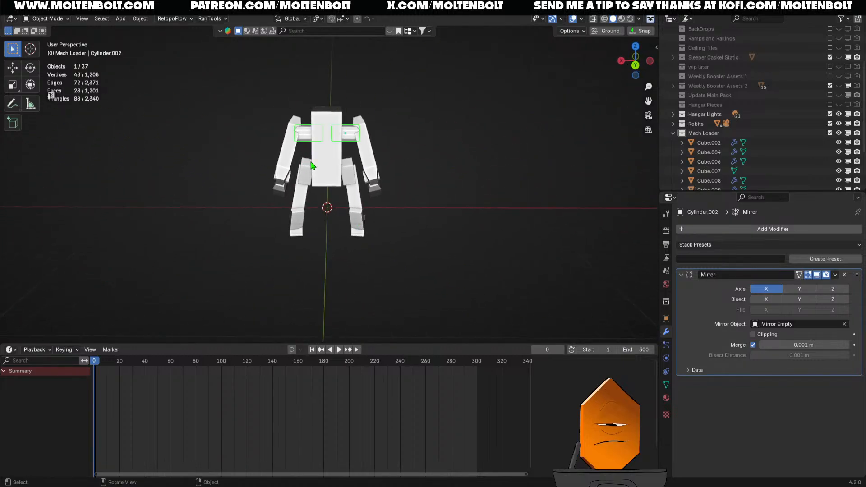
key(shift+d)
key(z)
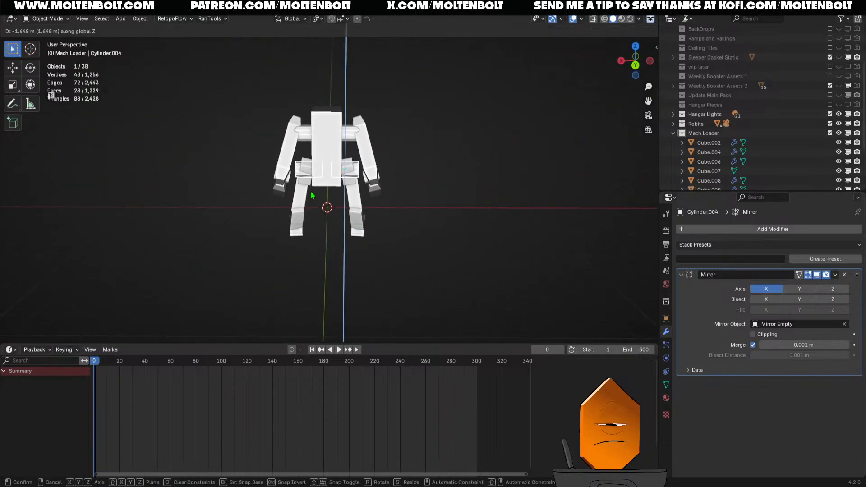
click(311, 196)
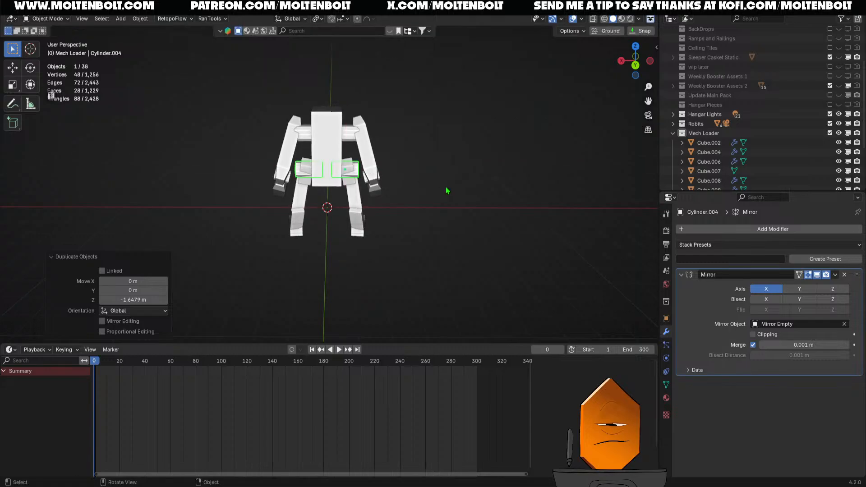
- Shorten the hip cylinder along X and save the file
key(s)
key(x)
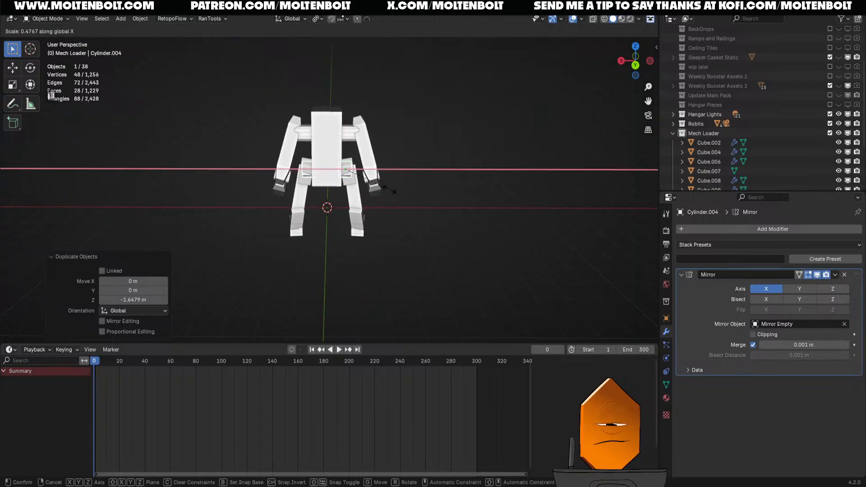
click(418, 194)
click(438, 178)
middle_drag(438, 179, 280, 204)
key(ctrl+s)
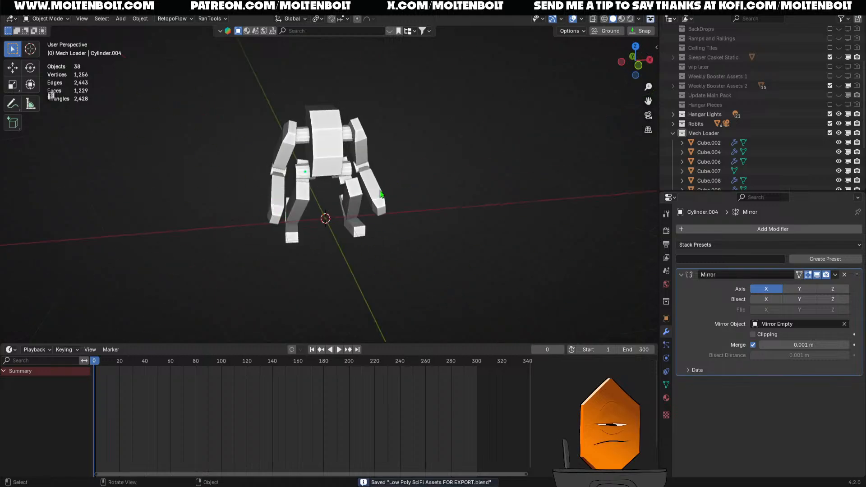
- Lengthen the mirrored upper leg block by moving its lower end face about 0.89 m along local Z
middle_drag(370, 193, 343, 250)
scroll(423, 197, up, 3)
click(314, 198)
key(Tab)
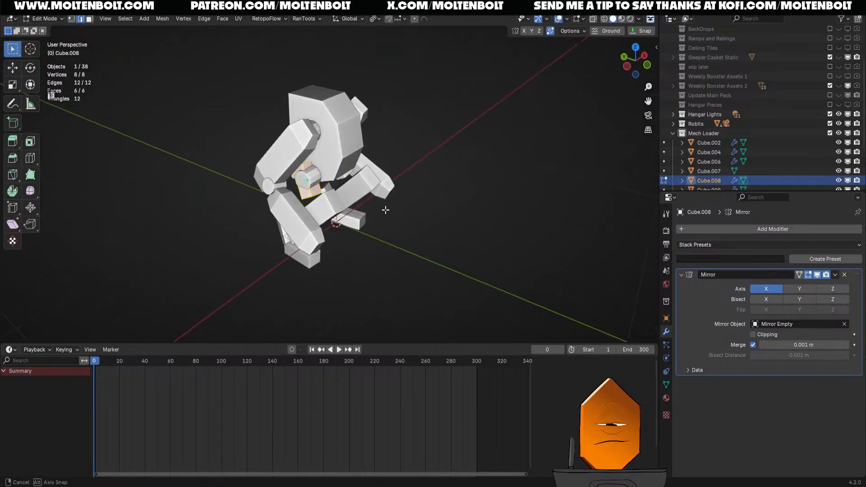
middle_drag(385, 209, 334, 211)
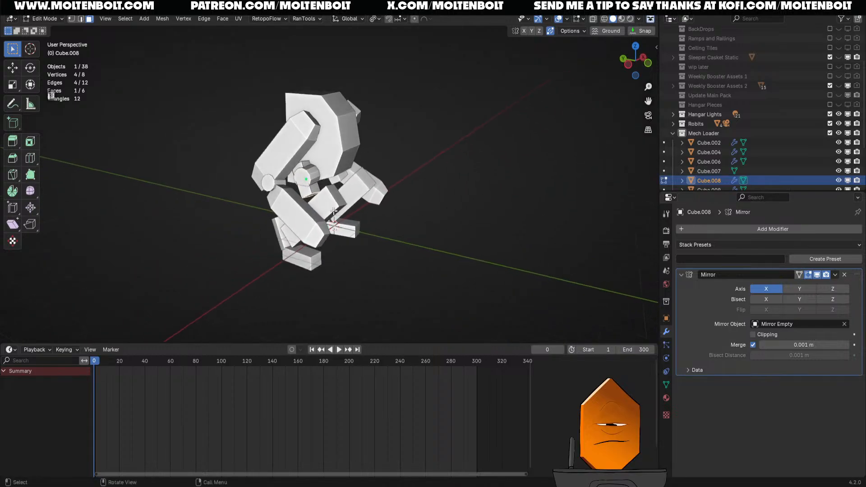
key(g)
key(z)
key(z)
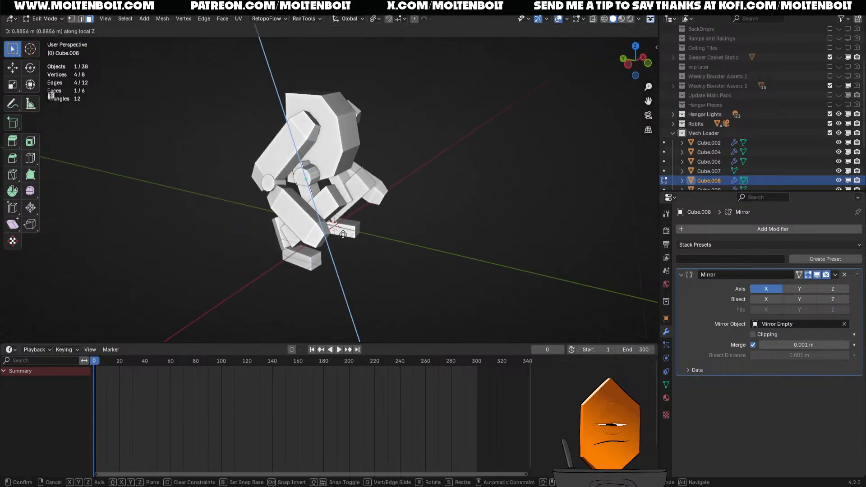
click(343, 232)
click(461, 236)
middle_drag(460, 236, 372, 249)
scroll(361, 230, up, 2)
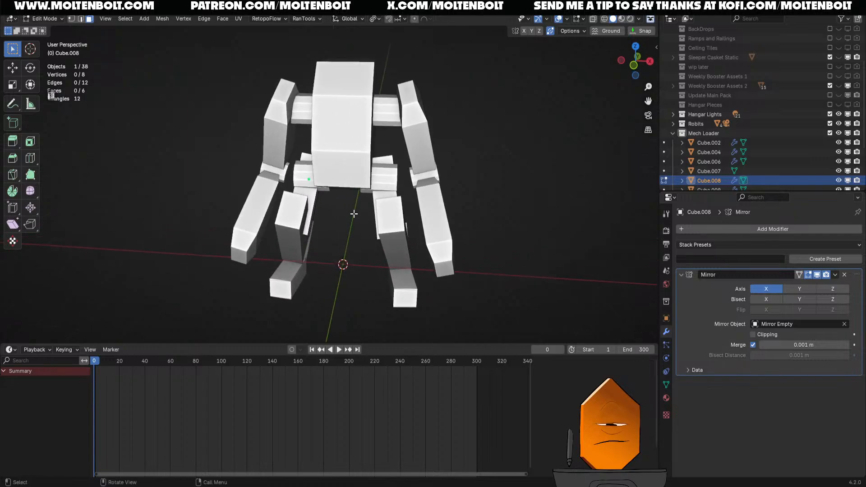
middle_drag(353, 215, 322, 203)
key(Tab)
- Duplicate the hip cylinder and move the copy about -1 m along Y and -0.68 m along Z to the knee
click(326, 196)
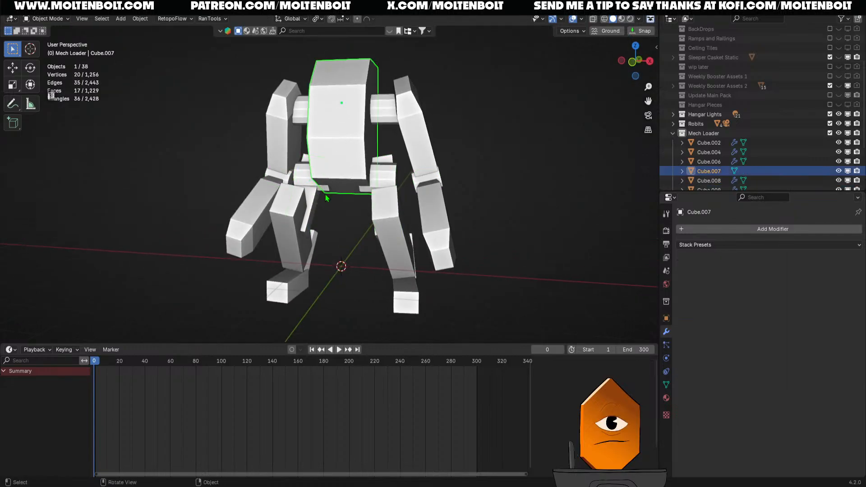
click(300, 184)
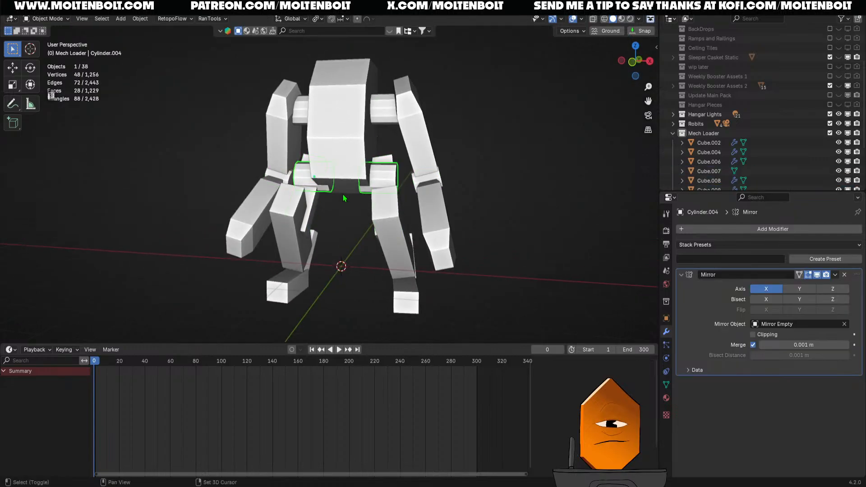
key(shift+d)
key(Escape)
key(ctrl+KP_3)
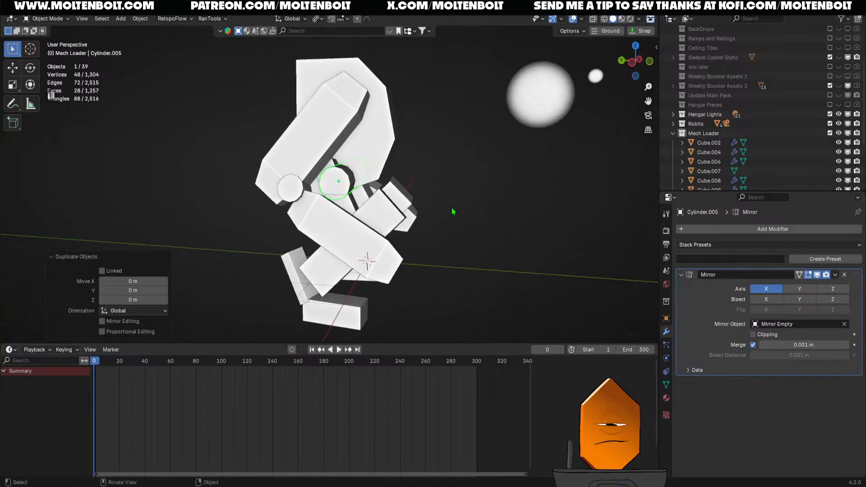
key(g)
click(439, 216)
- Scale the knee cylinder uniformly to about 0.52
middle_drag(439, 216, 294, 218)
key(s)
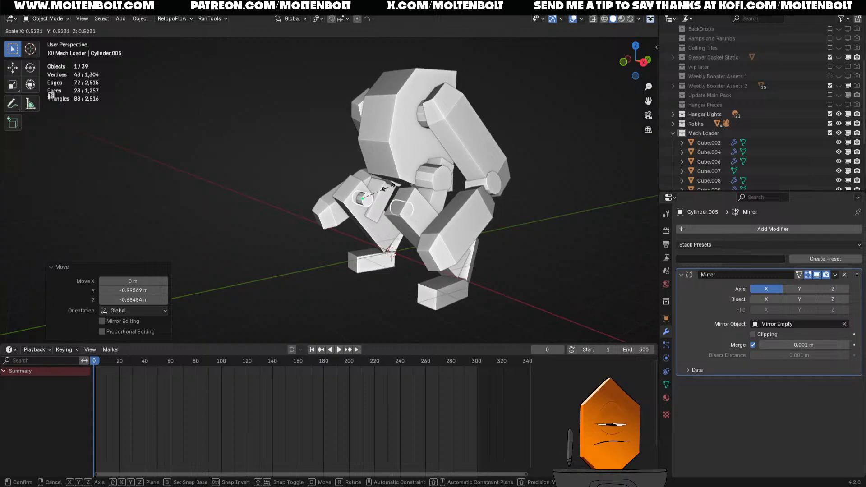
click(388, 188)
- Reposition the knee cylinder in the YZ plane between the upper and lower leg blocks, and save the file
middle_drag(388, 188, 363, 197)
key(g)
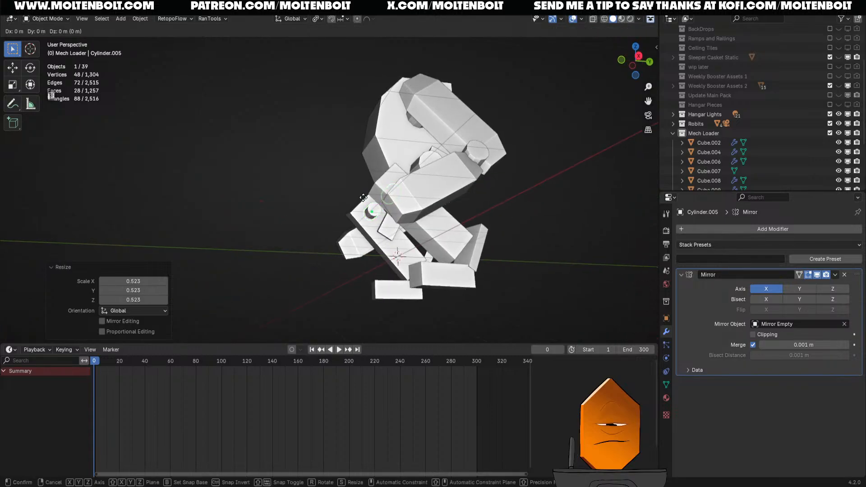
key(shift+x)
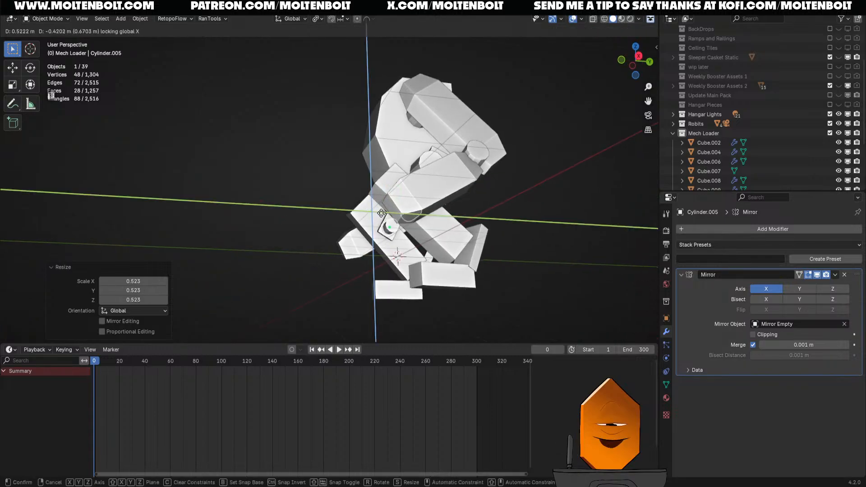
click(349, 206)
middle_drag(349, 206, 405, 226)
key(alt+a)
key(ctrl+s)
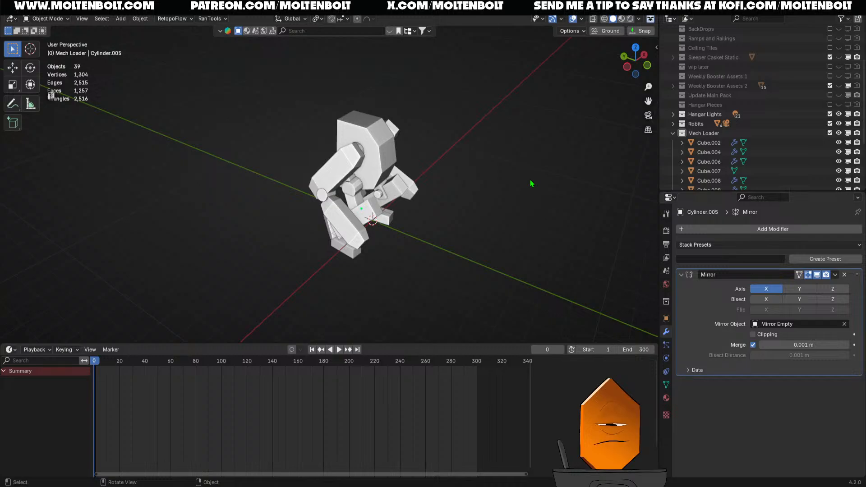
- Examine the mech's overall silhouette, torso proportions and limb joints from the front and side
middle_drag(541, 168, 328, 176)
click(410, 150)
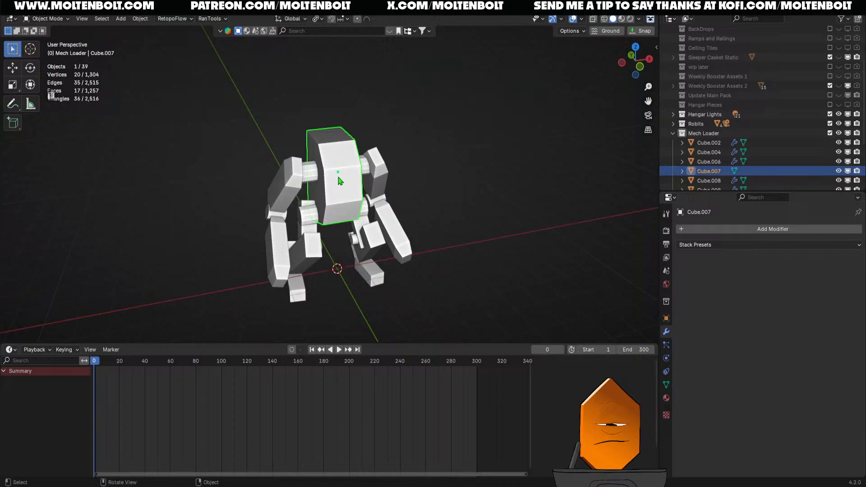
click(467, 198)
middle_drag(445, 210, 466, 197)
scroll(459, 221, up, 2)
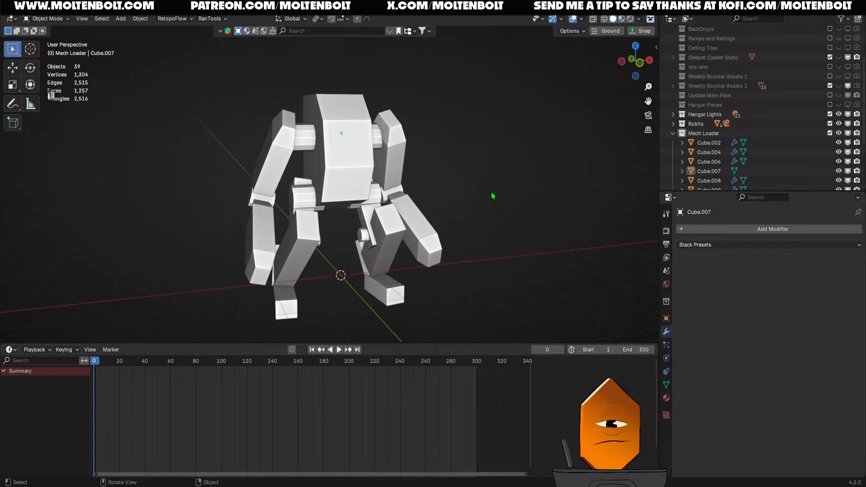
middle_drag(489, 218, 443, 228)
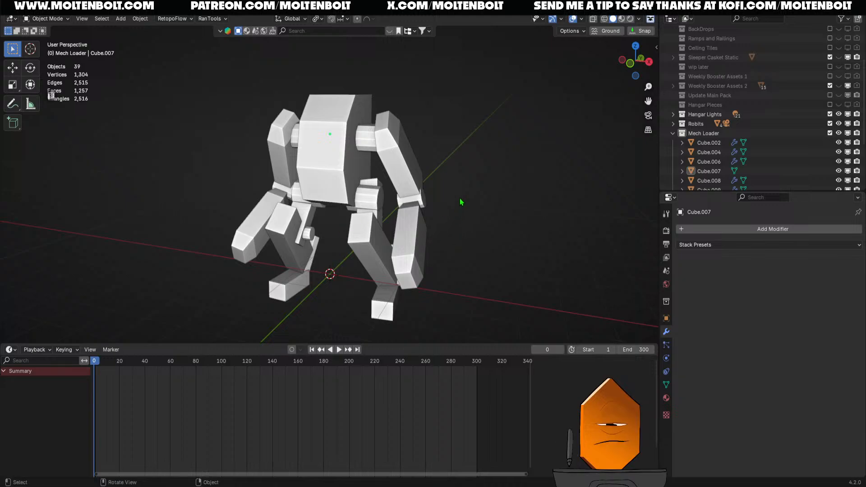
middle_drag(461, 202, 512, 270)
scroll(511, 232, up, 3)
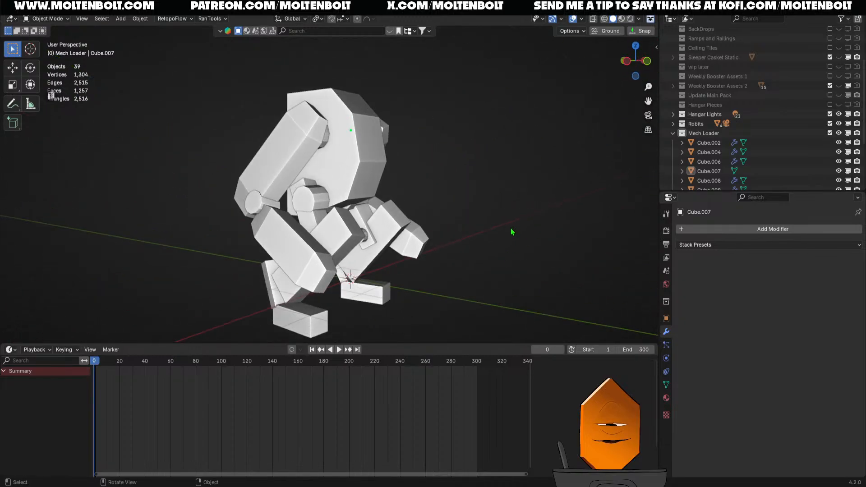
- Duplicate the mech's shoulder cylinder and move the copy about -1.34 m along X, past the upper arm
middle_drag(512, 232, 367, 225)
scroll(366, 225, down, 2)
key(KP_1)
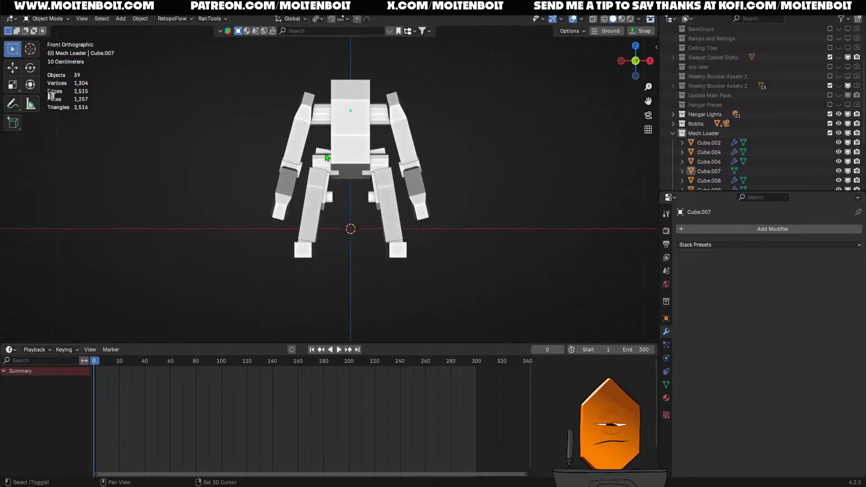
shift+middle_drag(326, 157, 320, 176)
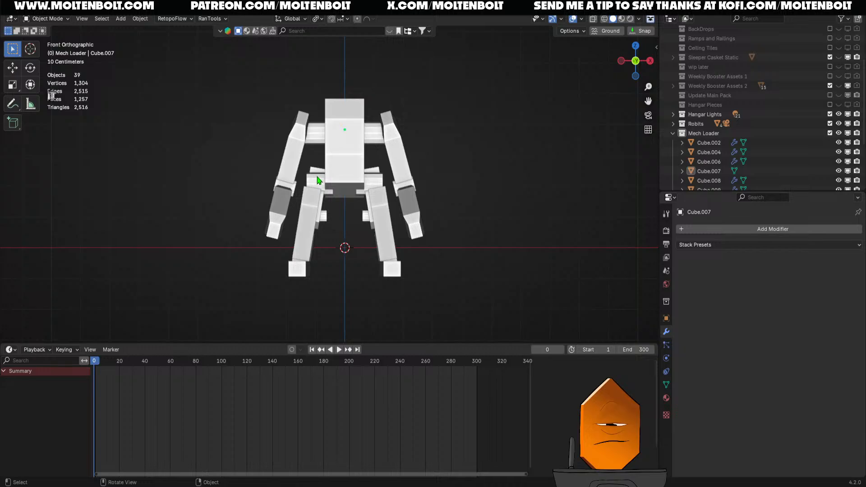
middle_drag(318, 180, 319, 205)
key(grave)
click(280, 143)
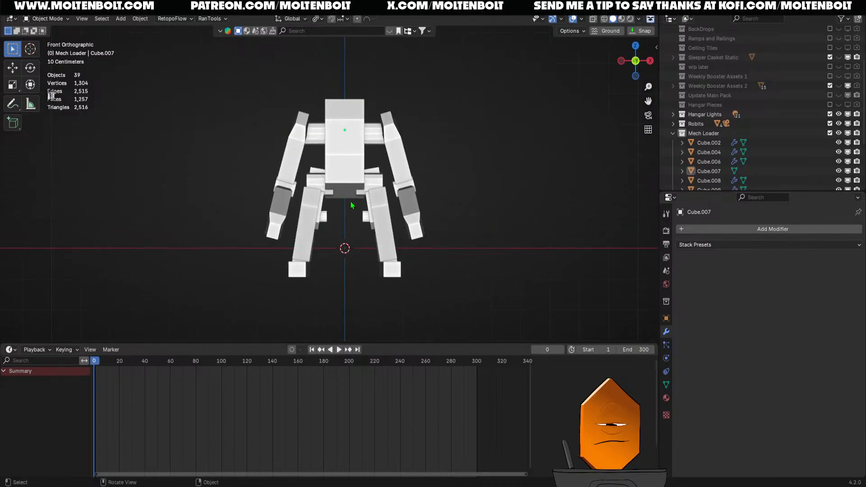
middle_drag(396, 230, 324, 204)
click(322, 135)
key(grave)
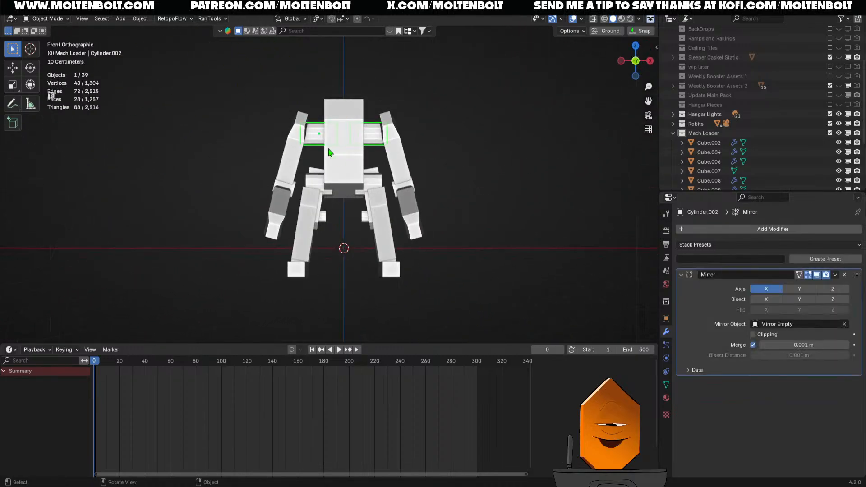
shift+middle_drag(343, 173, 350, 200)
key(shift+d)
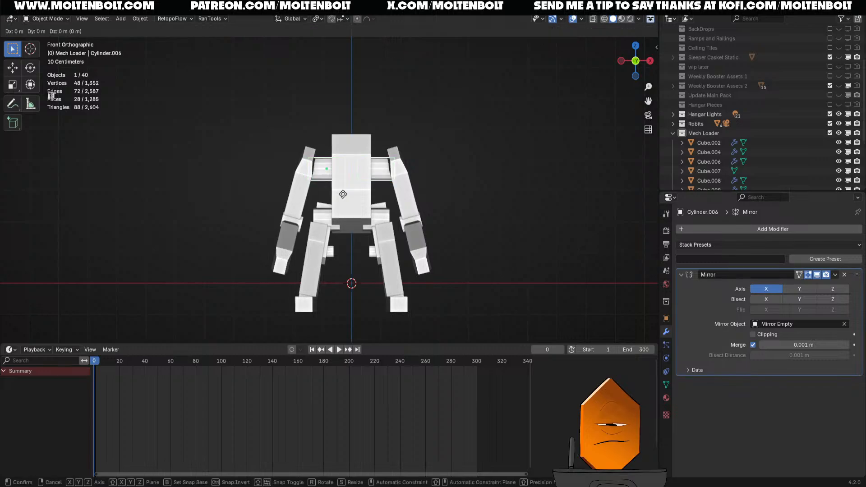
key(x)
click(436, 188)
- Flatten the duplicated shoulder cylinder into a disc by scaling it to about 0.37 along X
key(s)
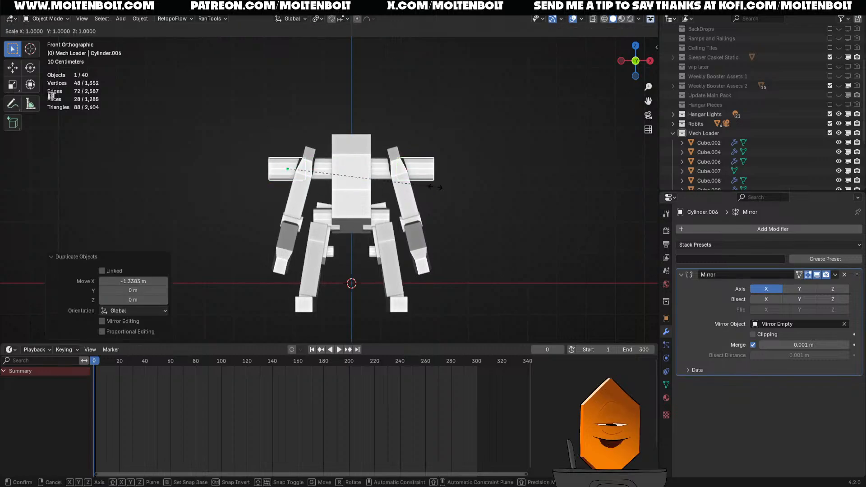
key(x)
key(x)
right_click(363, 186)
key(s)
key(x)
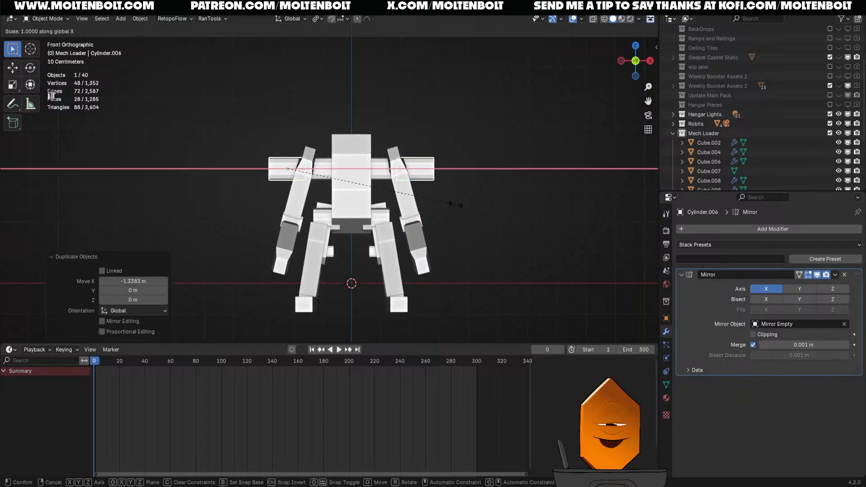
click(343, 198)
- Move the shoulder disc about 0.4 m along X and 0.06 m along Z against the upper arm, and rotate it about 15.3°
key(g)
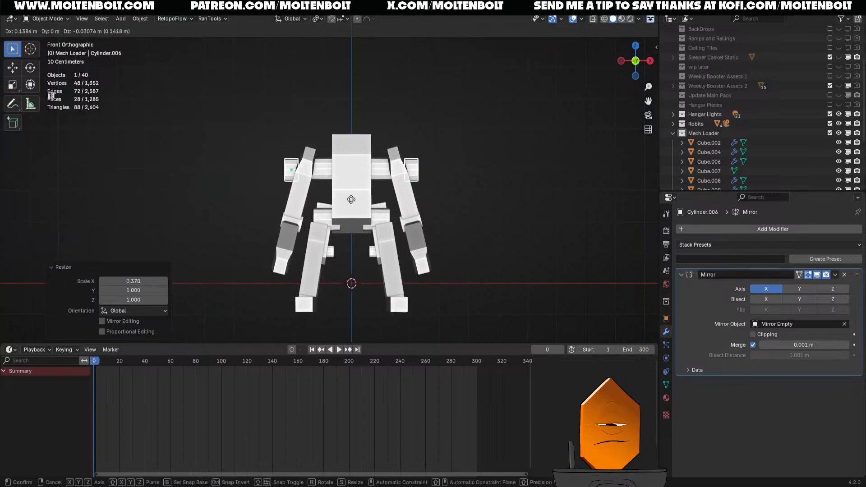
click(356, 195)
key(r)
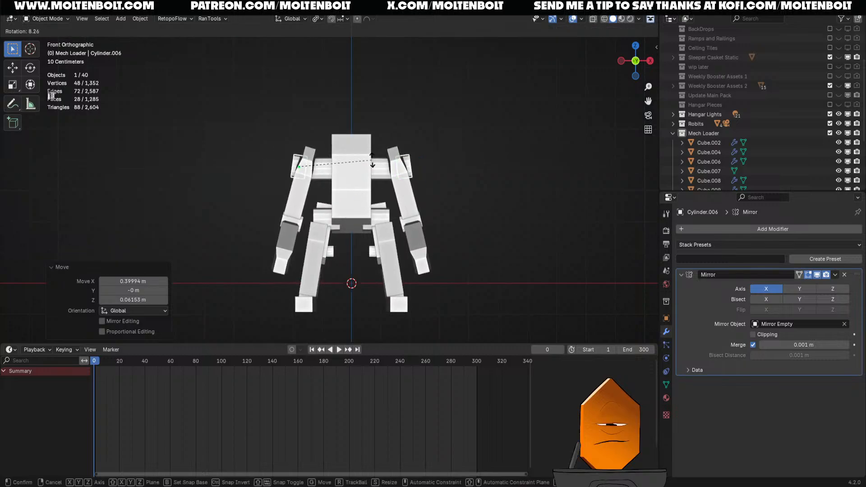
click(373, 169)
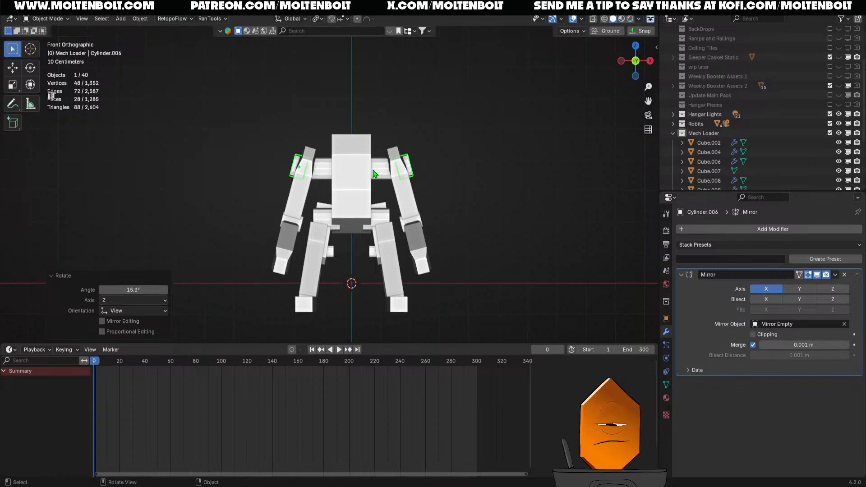
- Rotate the inner shoulder cylinder about 13° in the front view, reposition it between torso and arm, and save the file
click(330, 174)
key(r)
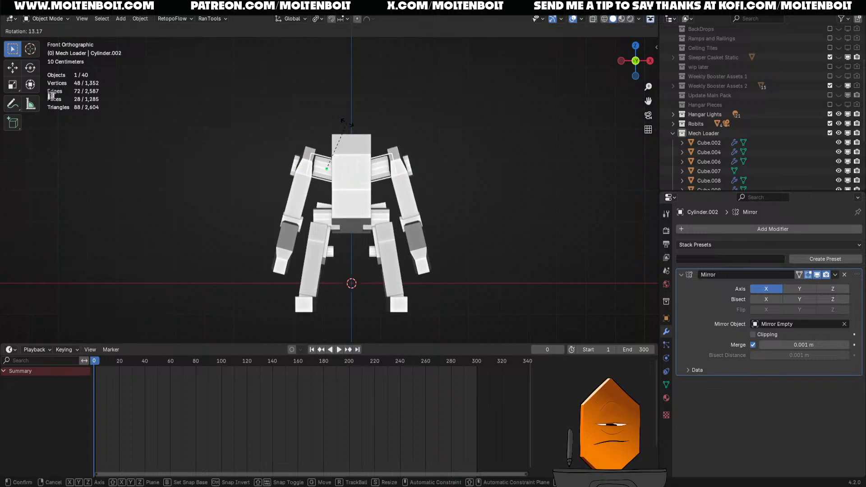
click(348, 123)
key(g)
click(348, 130)
click(457, 209)
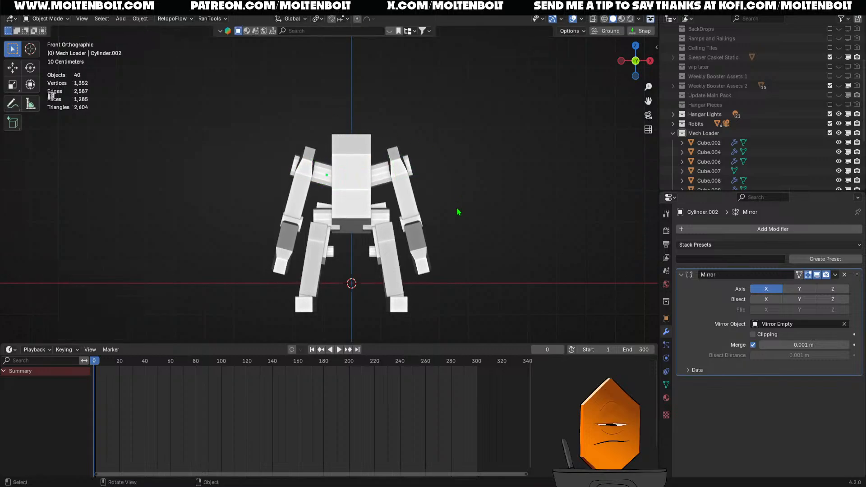
middle_drag(459, 210, 487, 220)
key(ctrl+s)
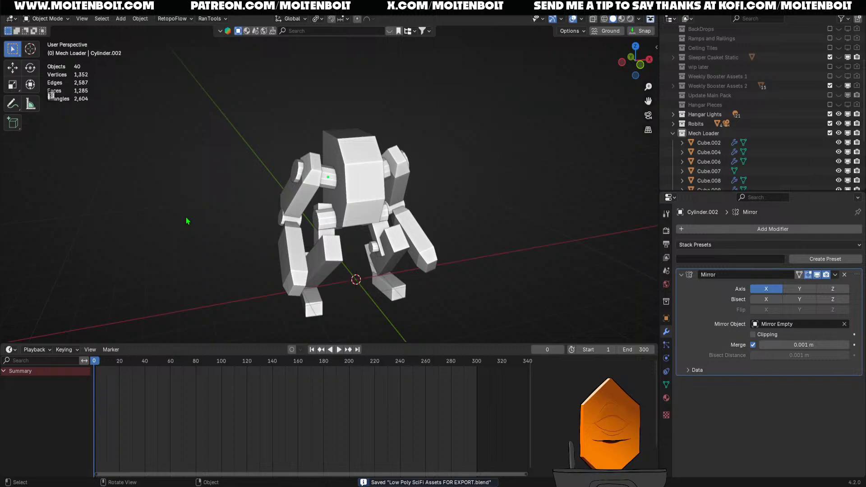
- Examine the mech's silhouette and shoulder joints from the front and side, and save the file
middle_drag(435, 152, 471, 199)
key(ctrl+s)
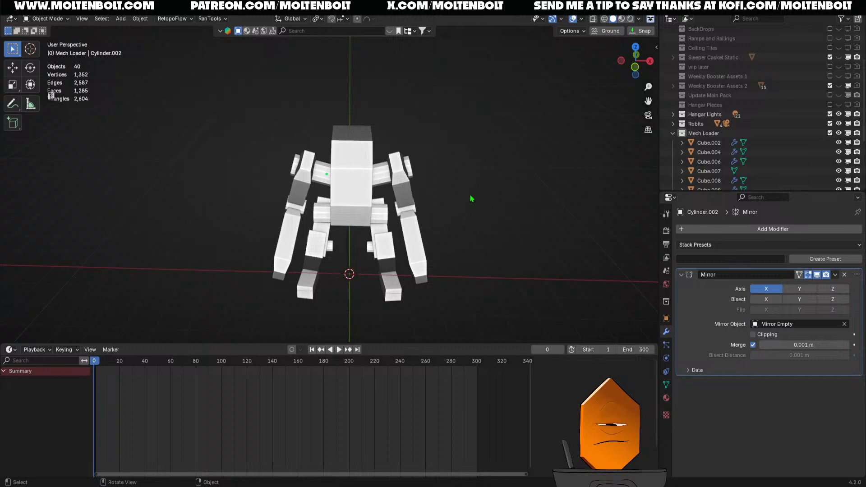
middle_drag(487, 227, 617, 178)
key(ctrl+s)
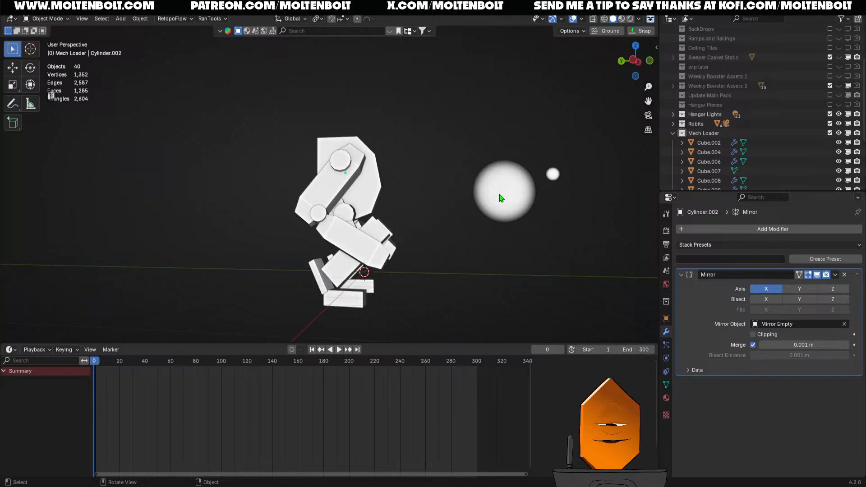
middle_drag(487, 192, 389, 159)
- Select the inner shoulder cylinder, upper arm and forearm parts, and try moving them outward and down in the back view
click(375, 137)
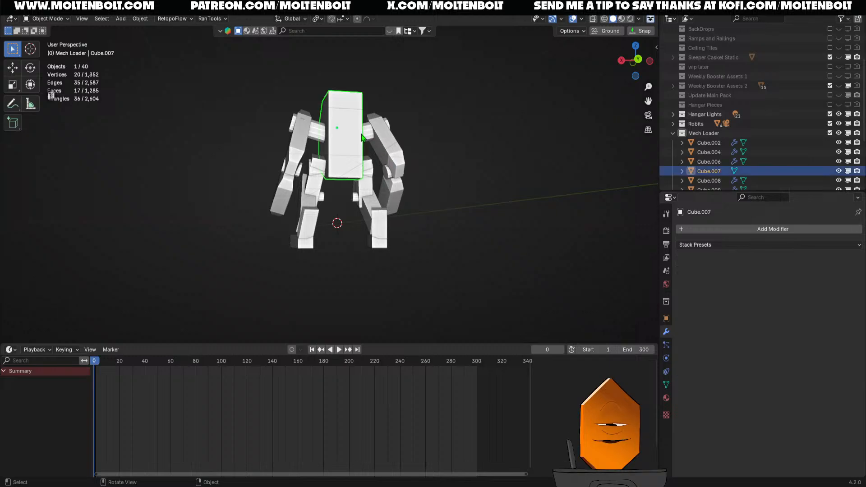
click(373, 152)
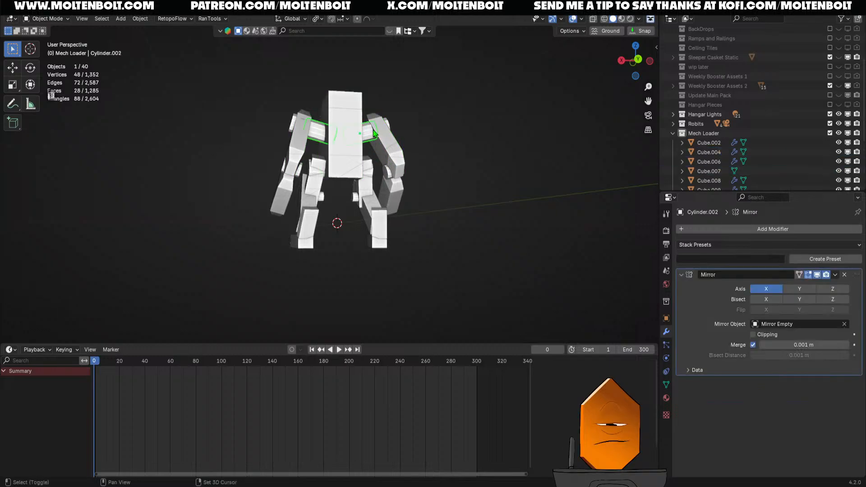
shift+click(391, 148)
shift+click(389, 172)
shift+click(393, 194)
mouse_move(469, 237)
middle_down()
mouse_move(427, 243)
mouse_move(458, 255)
mouse_move(472, 241)
middle_up()
key(grave)
click(560, 198)
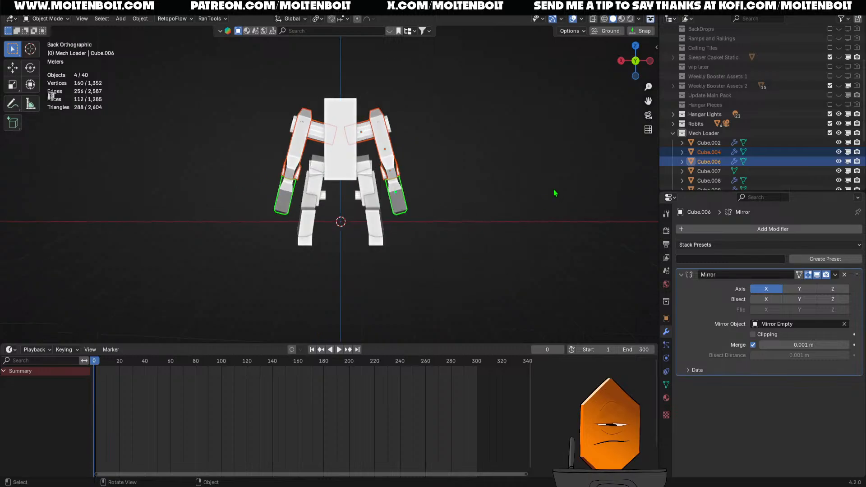
key(g)
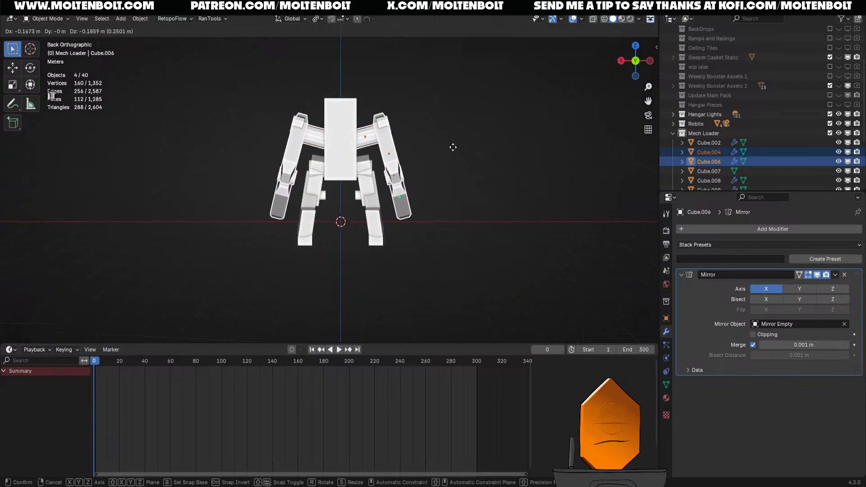
click(453, 147)
- Add the shoulder disc to the arm selection, move everything about -0.11 m along X and -0.22 m along Z, and scale it to 1.122
mouse_move(456, 151)
middle_down()
mouse_move(412, 147)
mouse_move(443, 158)
middle_up()
shift+click(389, 128)
key(grave)
click(477, 143)
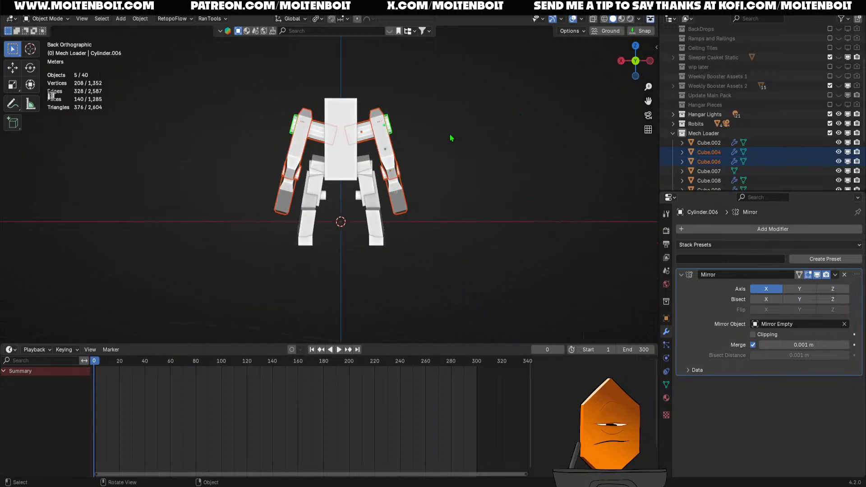
key(s)
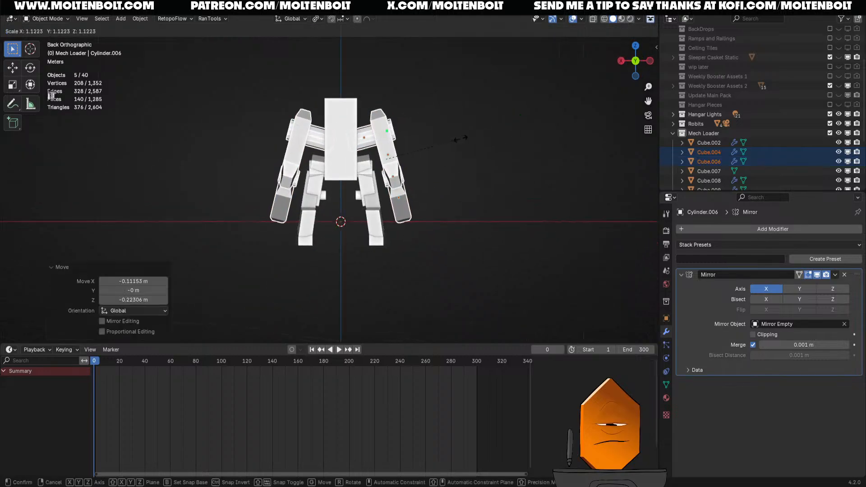
click(462, 143)
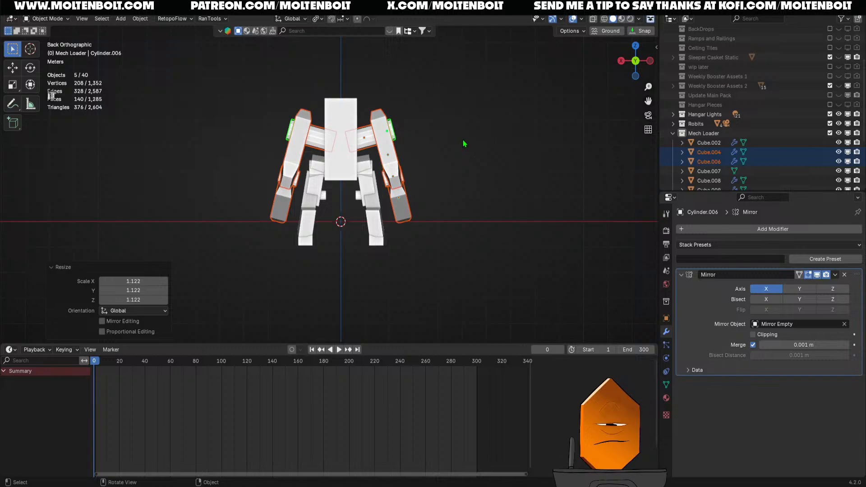
- Move the torso's upper rear edge about 0.8 m along Y in Edit Mode to make the back slope outward
mouse_move(464, 143)
middle_down()
mouse_move(260, 160)
mouse_move(263, 199)
mouse_move(482, 189)
mouse_move(496, 154)
mouse_move(467, 141)
middle_up()
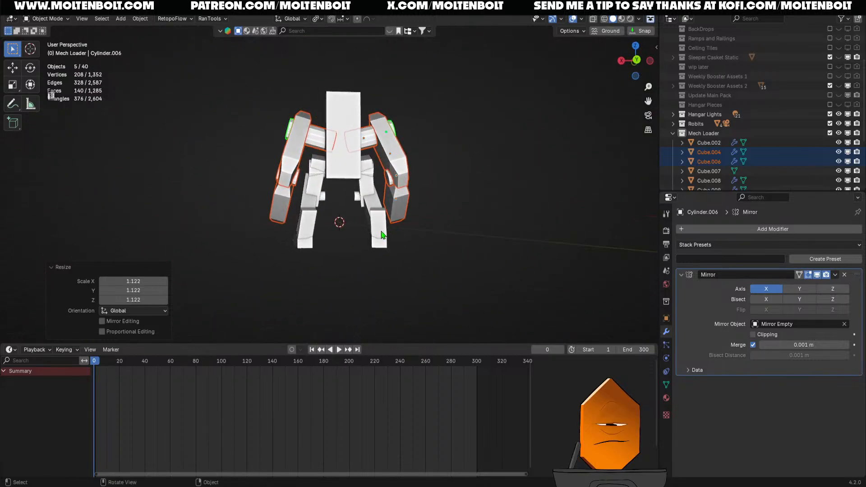
middle_drag(381, 235, 379, 227)
middle_drag(321, 229, 354, 189)
middle_drag(364, 241, 322, 140)
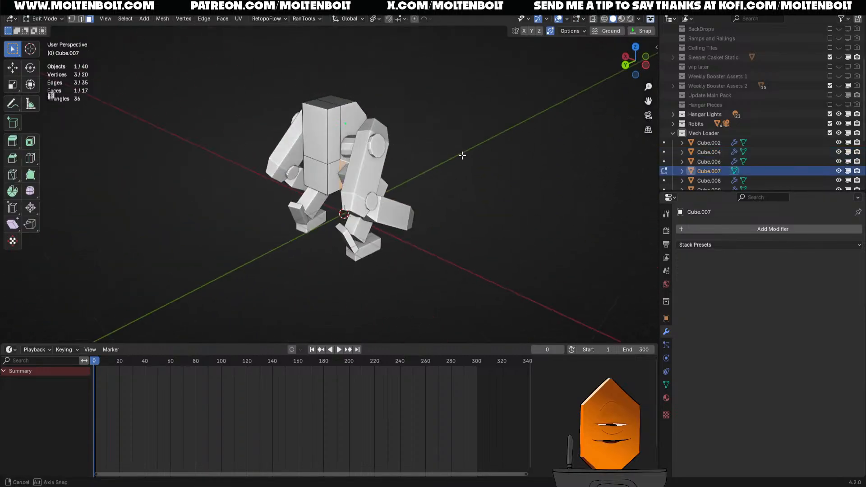
middle_drag(364, 156, 431, 167)
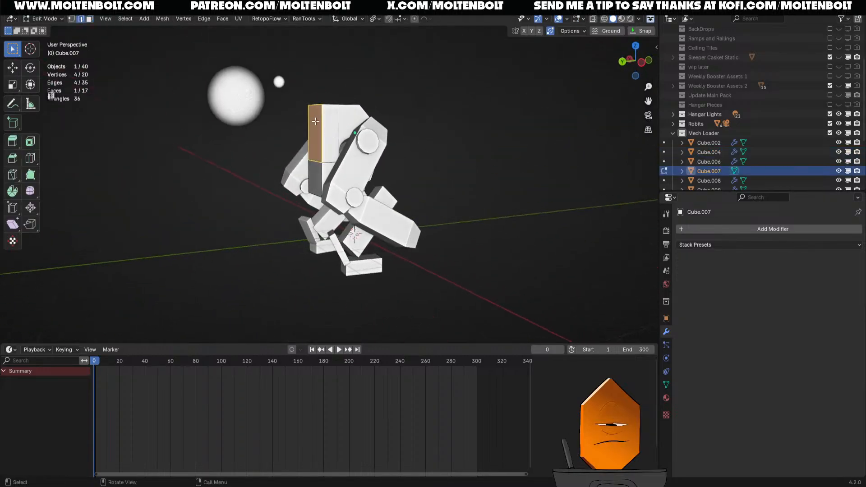
key(g)
key(y)
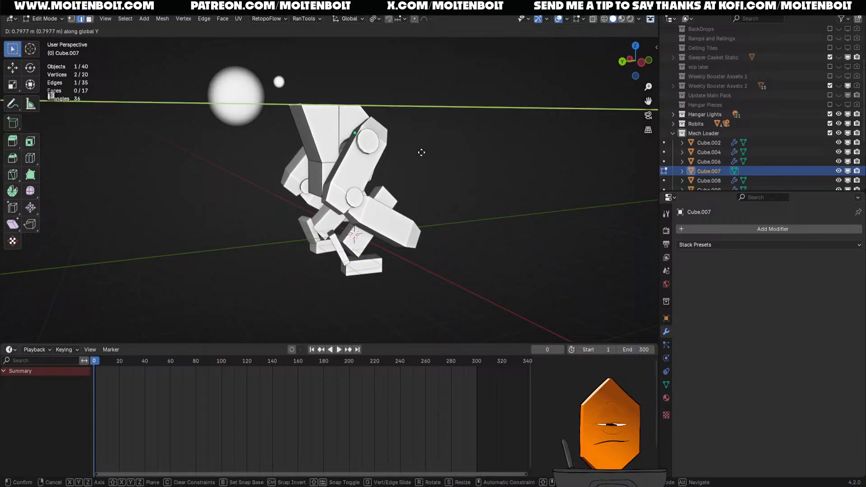
click(422, 153)
middle_drag(421, 153, 420, 209)
click(470, 193)
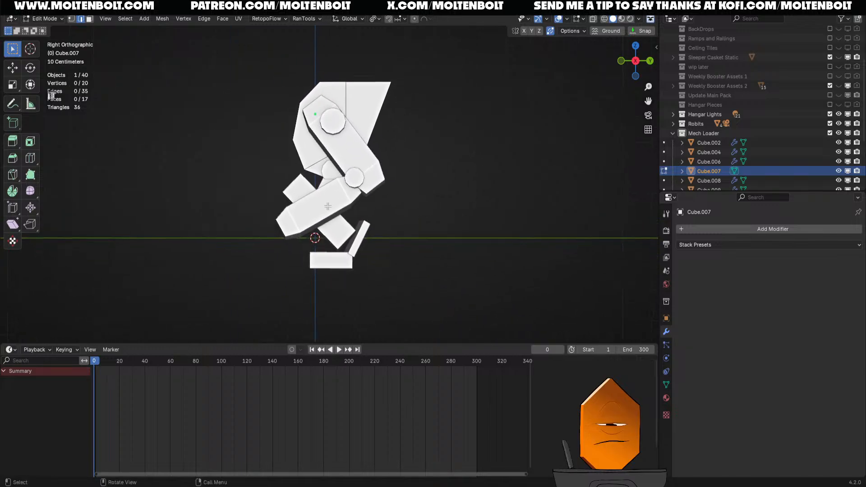
middle_drag(324, 208, 451, 266)
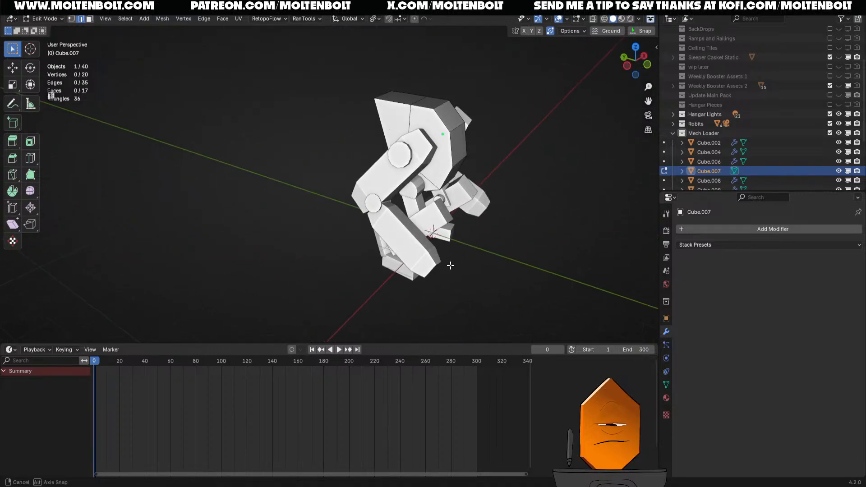
- Return to Object Mode and join the shoulder cylinder, shoulder disc, upper arm, forearm and elbow cylinder into one object
middle_drag(401, 156, 325, 168)
key(ctrl+Tab)
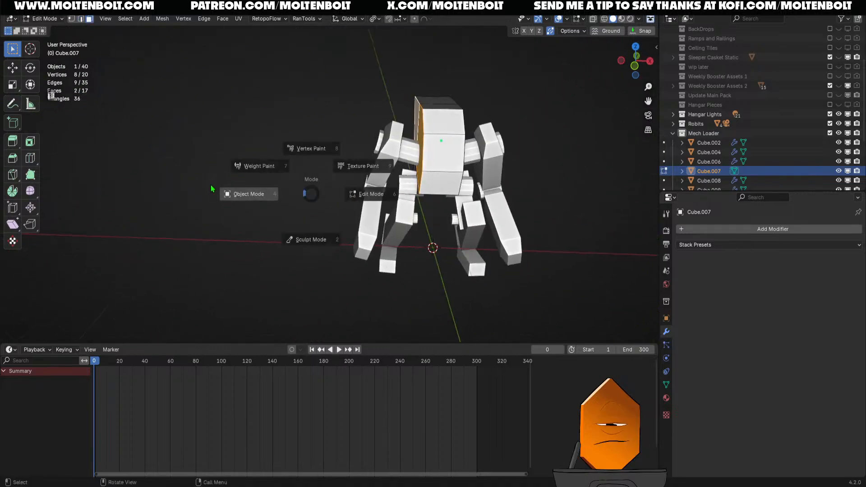
click(211, 188)
click(214, 187)
click(409, 151)
click(379, 151)
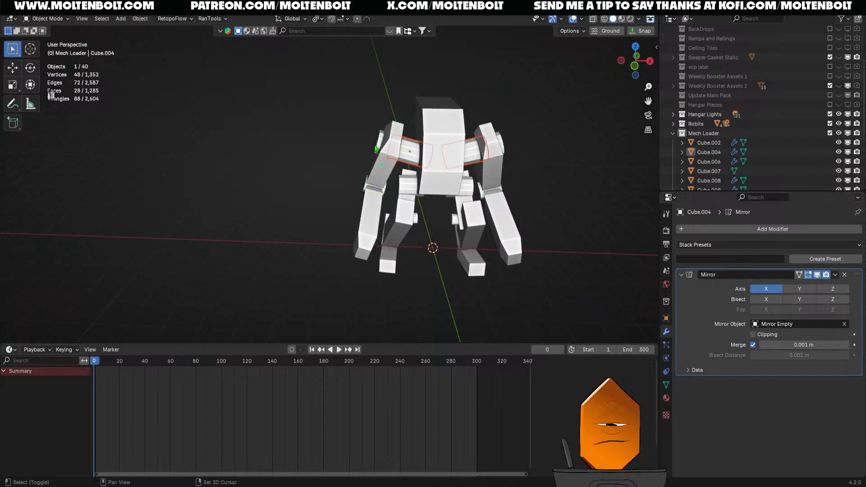
shift+click(381, 166)
shift+click(368, 205)
middle_drag(368, 206, 411, 194)
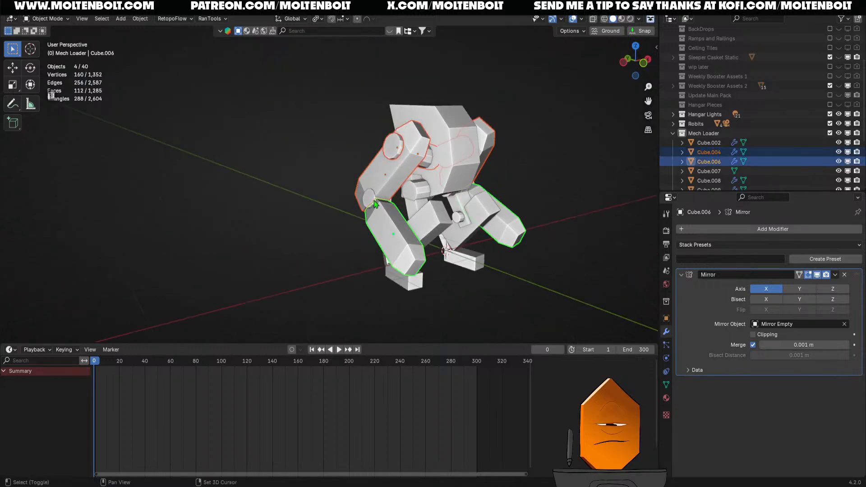
shift+click(371, 199)
middle_drag(445, 264, 460, 224)
key(ctrl+j)
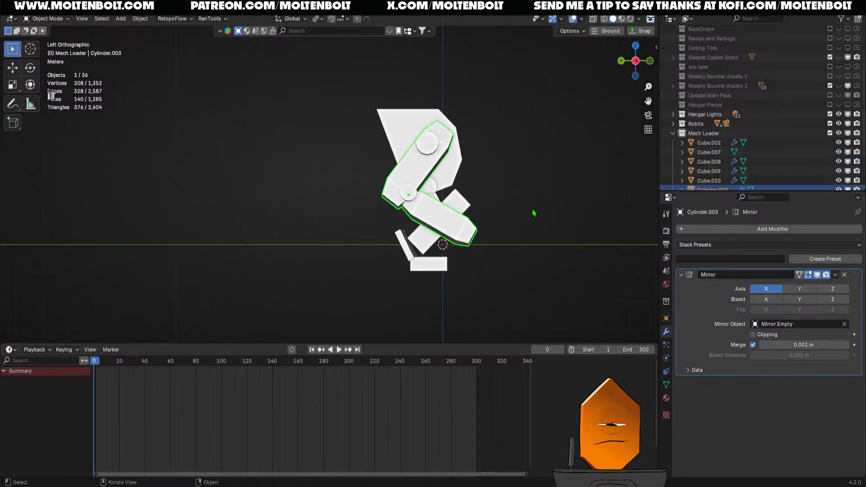
- Rotate the joined arm assembly in the side view
key(r)
click(572, 201)
middle_drag(572, 200, 518, 206)
- Open the joined arm mesh in Edit Mode and isolate it in local view
key(Tab)
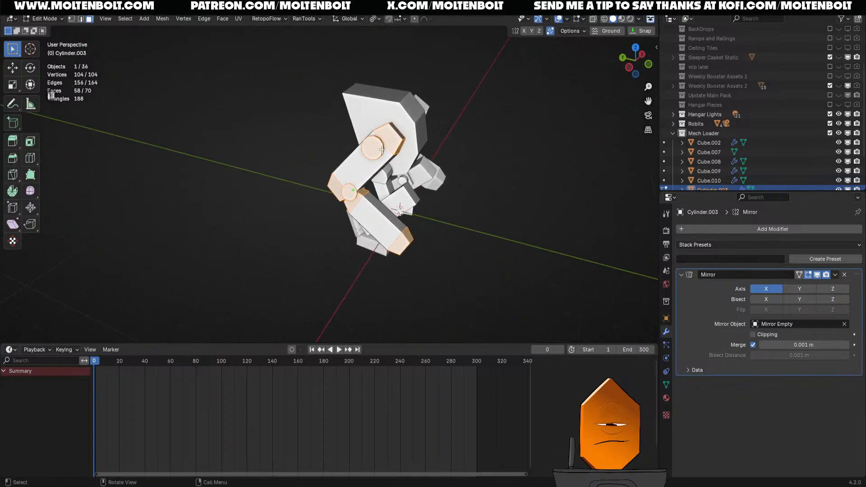
middle_drag(382, 150, 333, 141)
scroll(383, 178, up, 4)
middle_drag(443, 177, 371, 175)
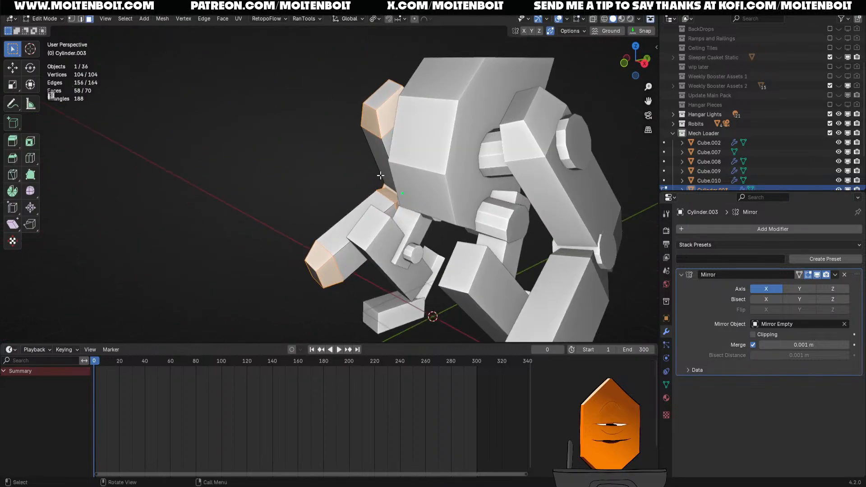
key(KP_Divide)
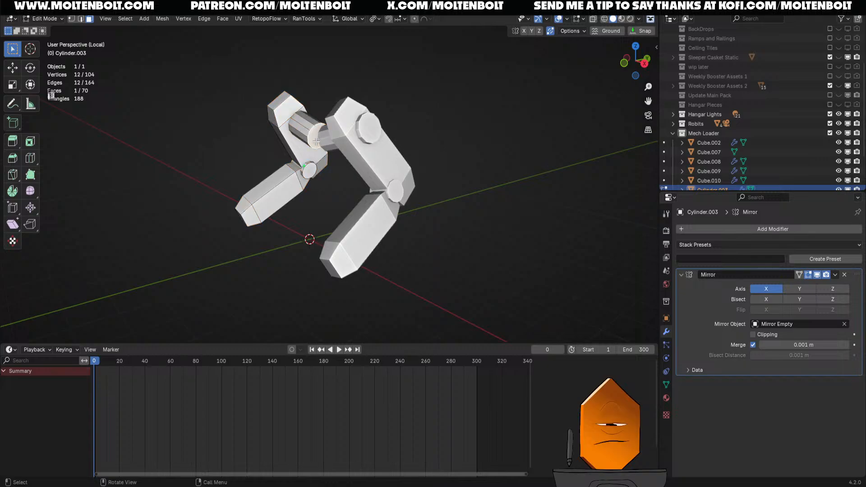
- Place the 3D cursor on the shoulder cylinder's inner end face and set the arm assembly's origin to it in Object Mode
key(shift+s)
click(317, 193)
key(ctrl+Tab)
click(280, 197)
middle_drag(289, 197, 371, 197)
key(q)
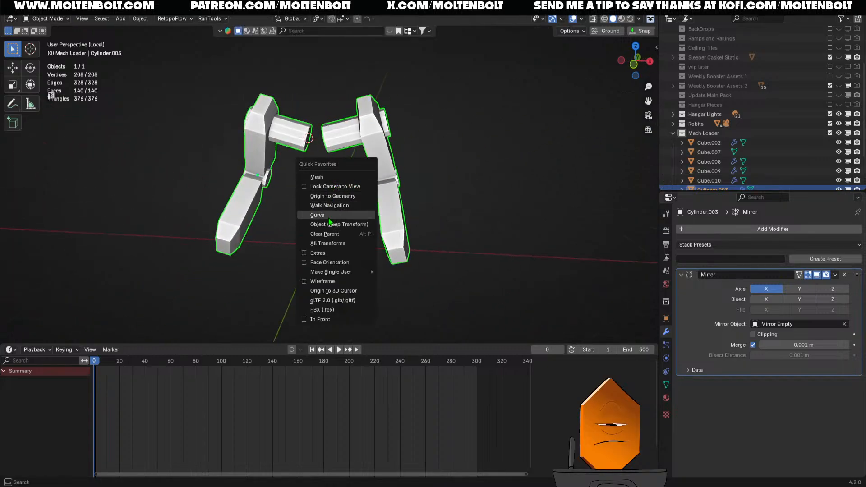
click(340, 291)
- Leave local view and rotate the arm assembly by -32.7° and a further -12.3° in a view from behind
middle_drag(296, 245, 540, 228)
key(KP_Divide)
scroll(461, 218, down, 3)
scroll(474, 218, down, 2)
key(r)
click(569, 119)
key(r)
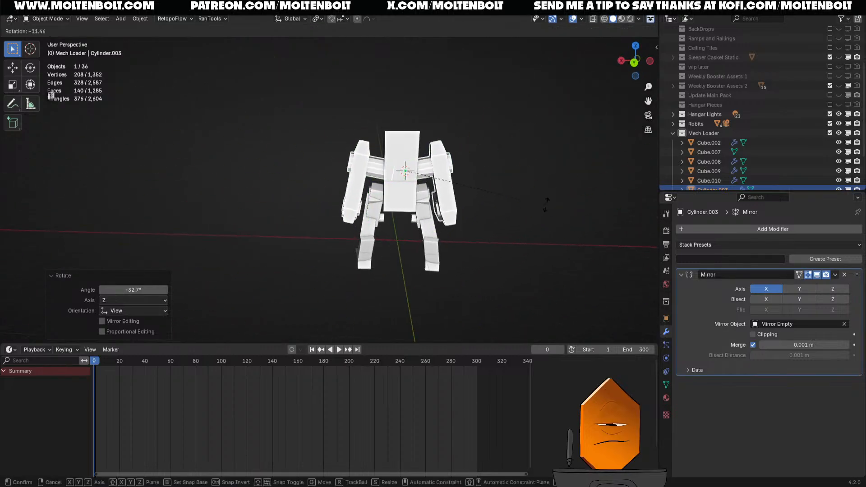
click(550, 205)
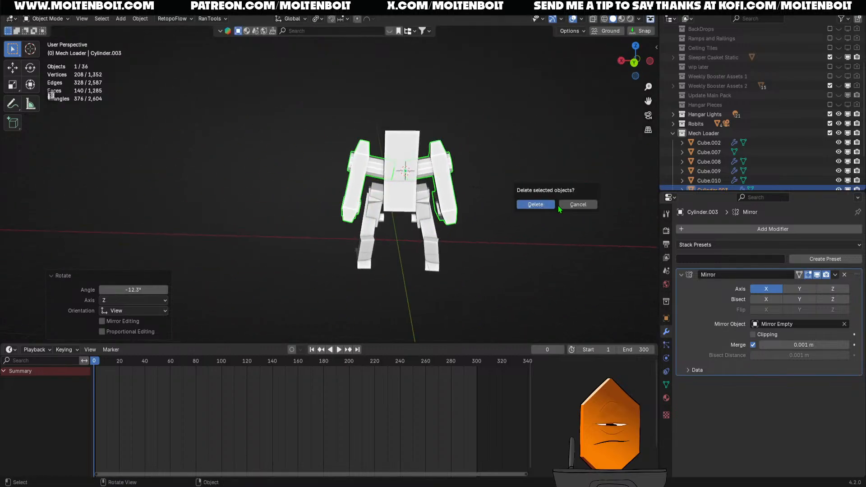
- Move the arm assembly outward from the torso along X and deselect it
key(Escape)
key(g)
key(x)
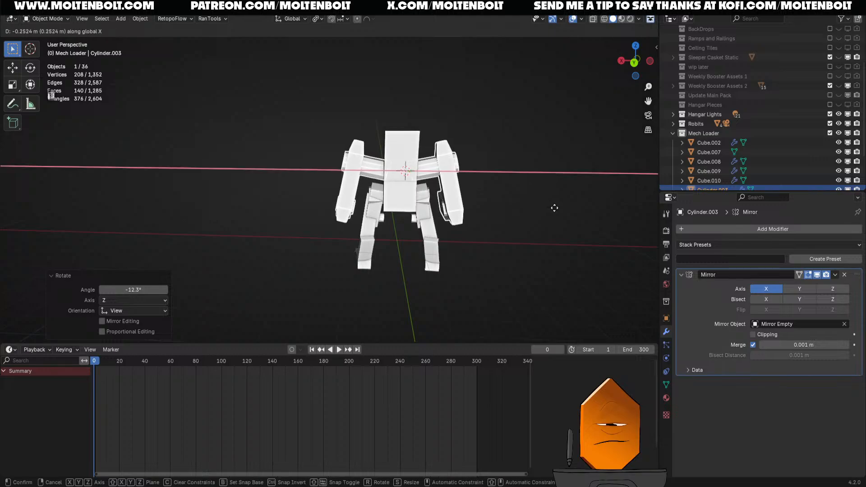
click(559, 226)
click(559, 232)
middle_drag(559, 231, 346, 244)
middle_drag(406, 246, 427, 216)
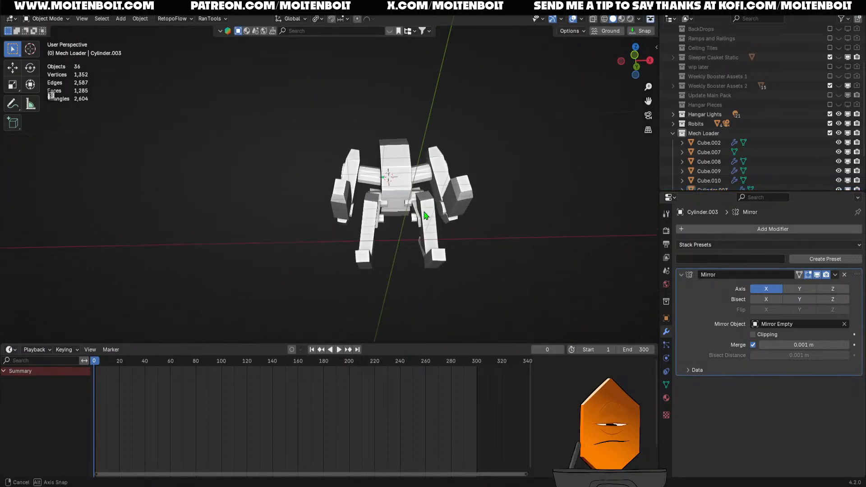
- Select the linked forearm geometry of the arm in Edit Mode and rotate it 28.2° in the left view
scroll(427, 199, up, 3)
shift+middle_drag(427, 183, 420, 291)
middle_drag(421, 291, 402, 191)
middle_drag(402, 192, 345, 196)
ctrl+middle_drag(344, 196, 355, 243)
click(391, 172)
key(Tab)
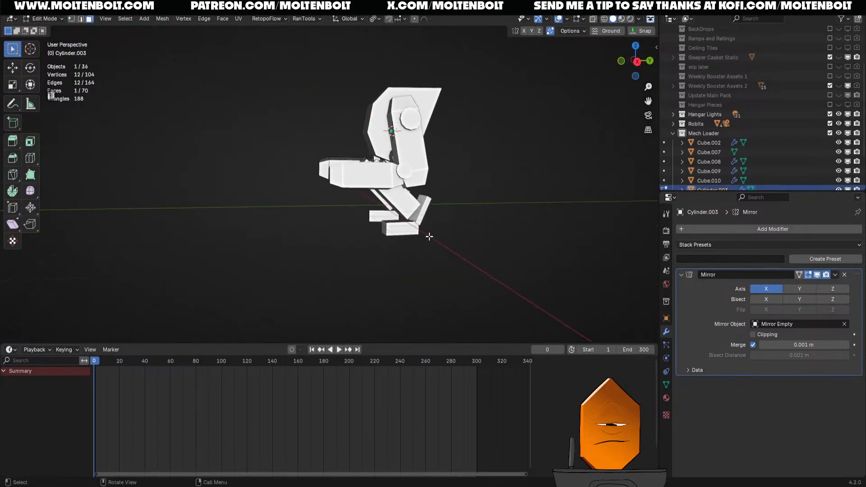
middle_drag(429, 236, 469, 264)
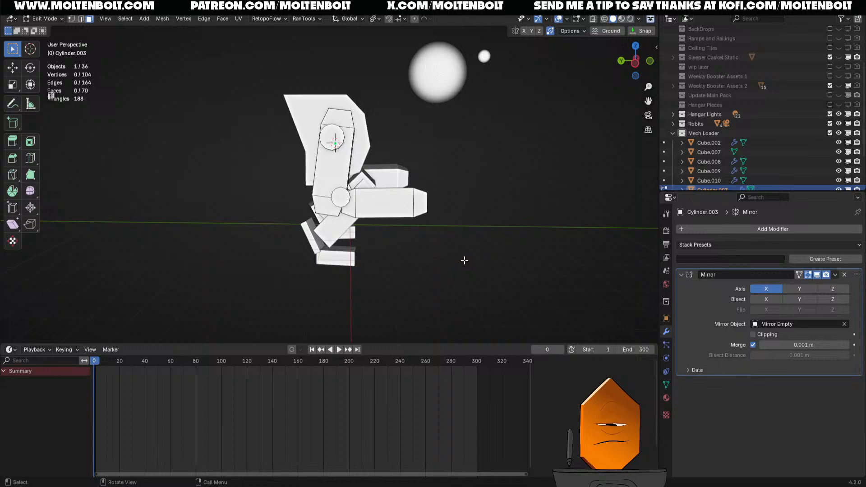
key(l)
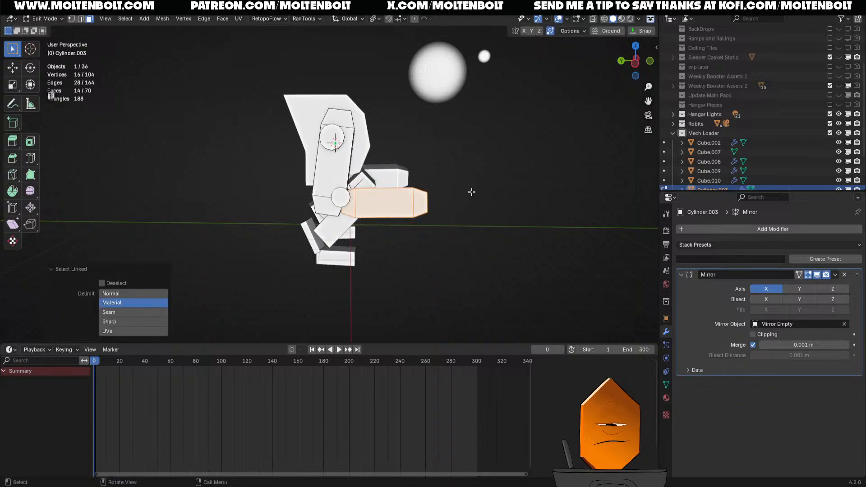
mouse_move(397, 212)
middle_down()
mouse_move(433, 218)
mouse_move(348, 252)
mouse_move(399, 241)
mouse_move(340, 257)
mouse_move(407, 219)
middle_up()
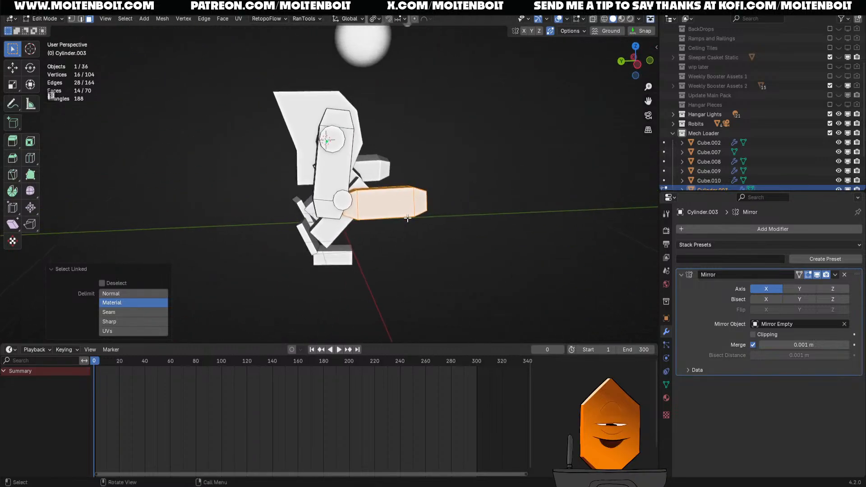
key(ctrl+KP_3)
key(r)
click(459, 195)
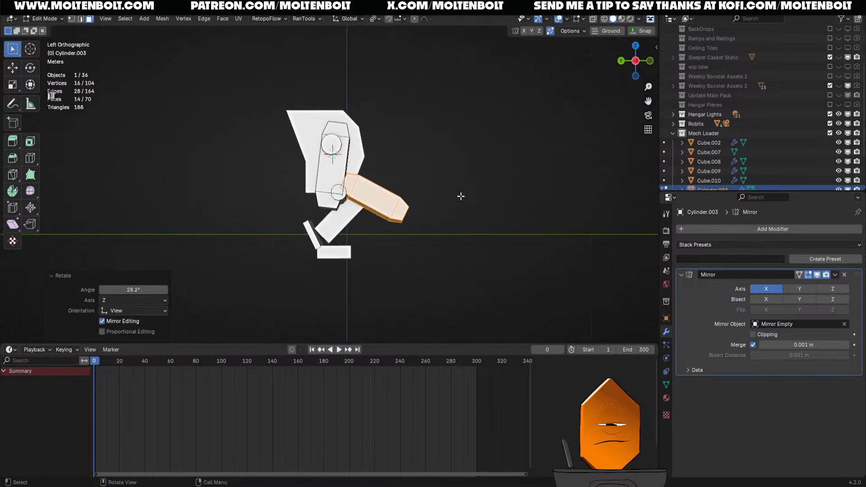
- Move the forearm about 0.24 m along Y and -0.41 m along Z to meet the elbow, and save the file in Object Mode
key(g)
click(454, 208)
key(ctrl+Tab)
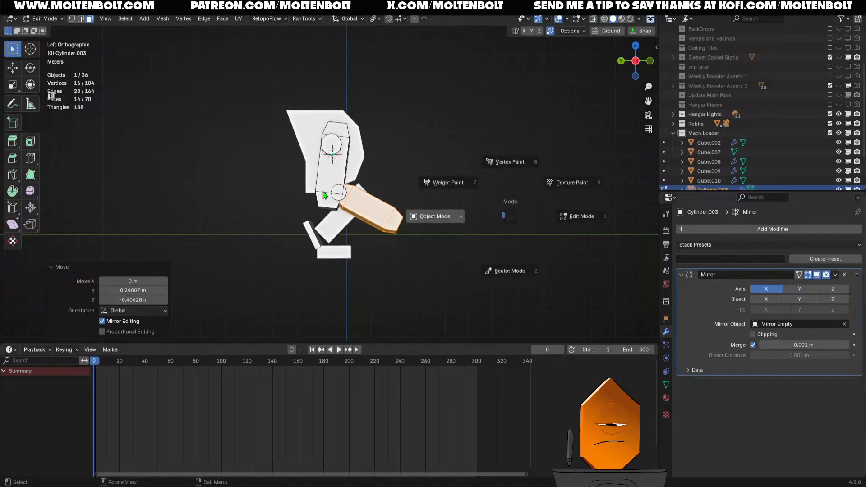
click(470, 215)
middle_drag(478, 216, 475, 236)
key(ctrl+s)
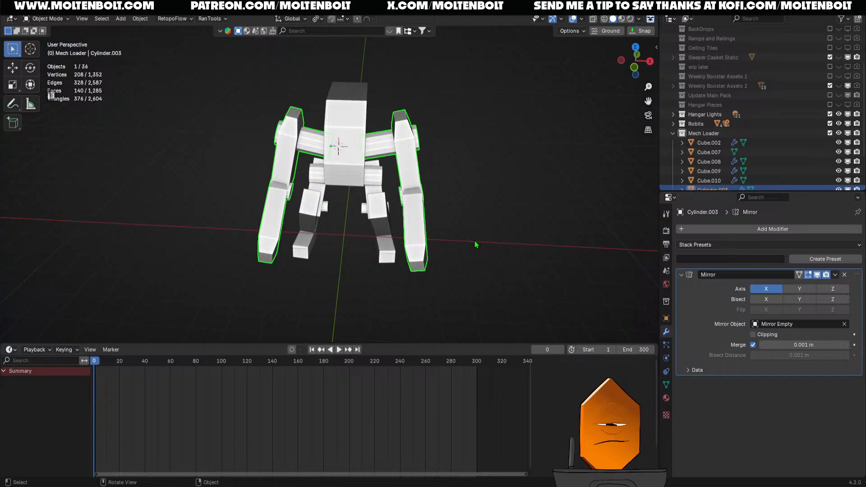
- Place the 3D cursor at the tip of the forearm and add a 2 m cube there for the hand
click(461, 224)
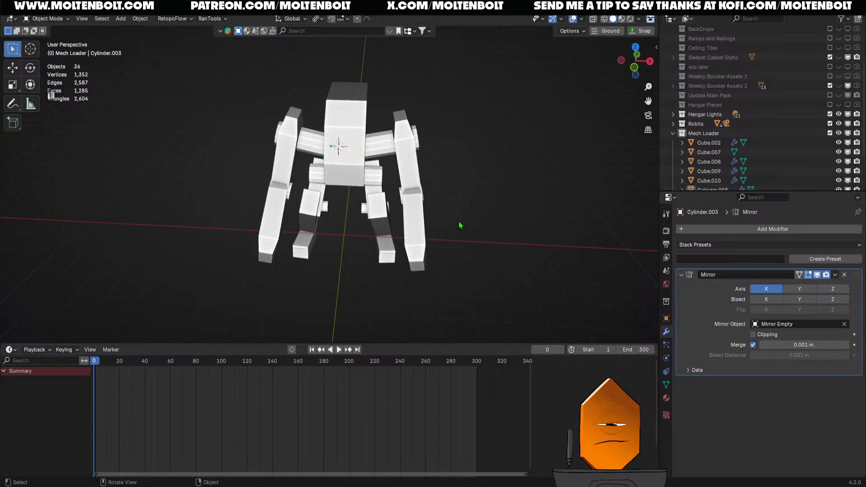
middle_drag(460, 224, 402, 252)
key(KP_1)
middle_drag(260, 158, 394, 219)
click(391, 222)
shift+middle_drag(382, 252, 342, 207)
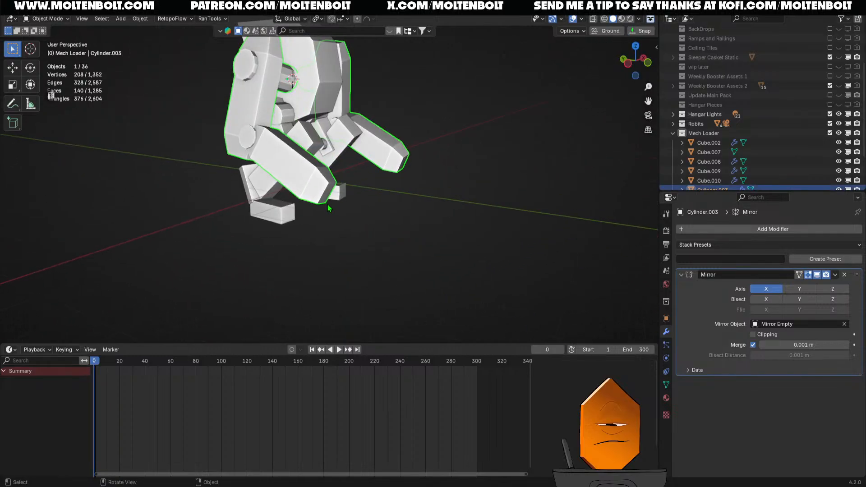
shift+right_click(327, 190)
key(shift+a)
click(459, 228)
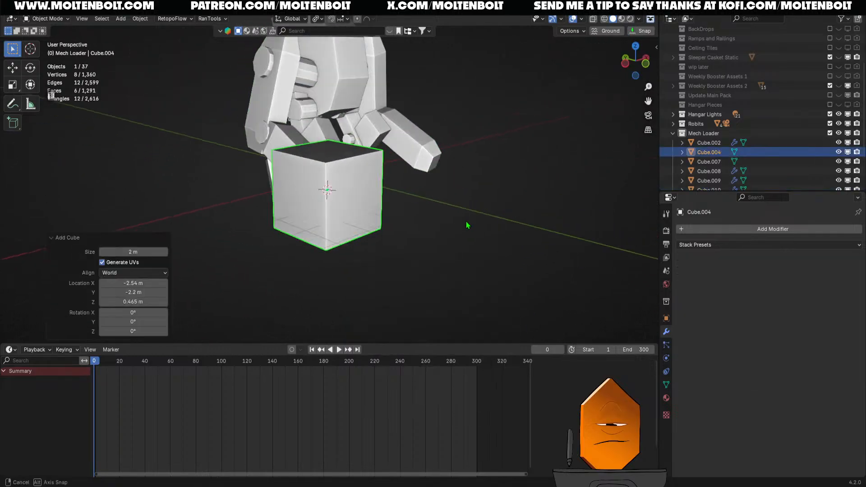
- Scale the hand cube to 0.449 along X and 0.434 along Y
key(KP_1)
key(s)
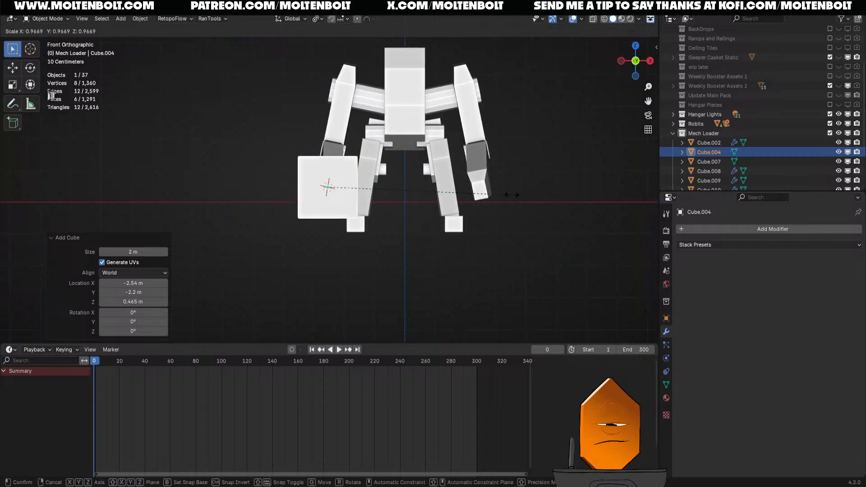
key(x)
click(414, 194)
middle_drag(414, 194, 562, 240)
key(s)
key(y)
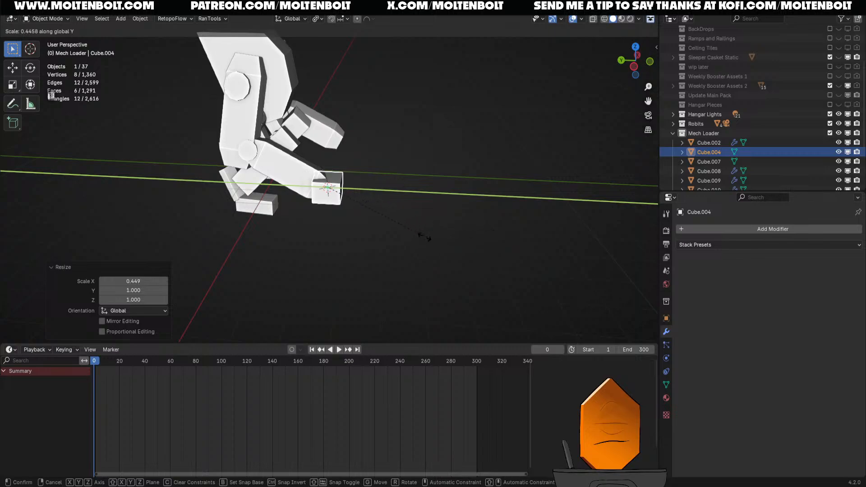
click(423, 236)
- Widen the hand cube's front face by a factor of 1.358 along X in Edit Mode
middle_drag(370, 207, 391, 211)
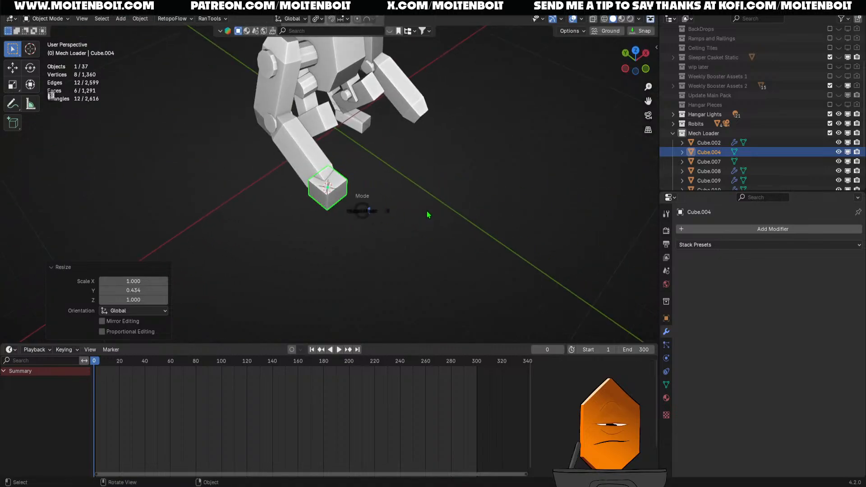
key(Tab)
key(s)
key(x)
click(383, 200)
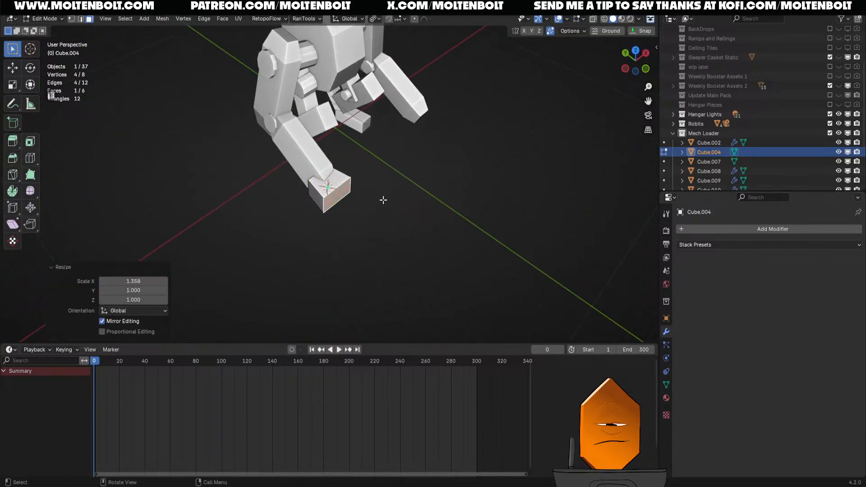
middle_drag(383, 200, 362, 169)
- Return to Object Mode and isolate the Mech Loader collection by hiding the other model collections
key(Tab)
key(2)
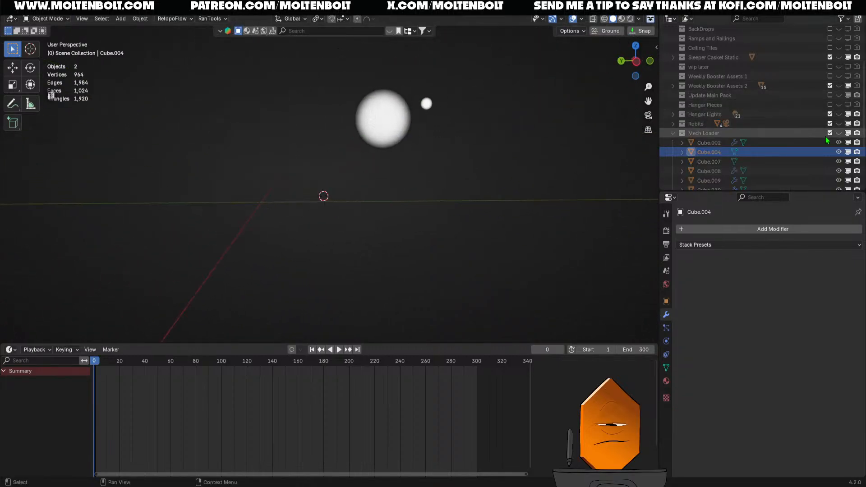
click(839, 133)
middle_drag(495, 170, 407, 236)
- Scale the hand block's front face to 0.696 along Z in Edit Mode and return to Object Mode
click(332, 228)
key(Tab)
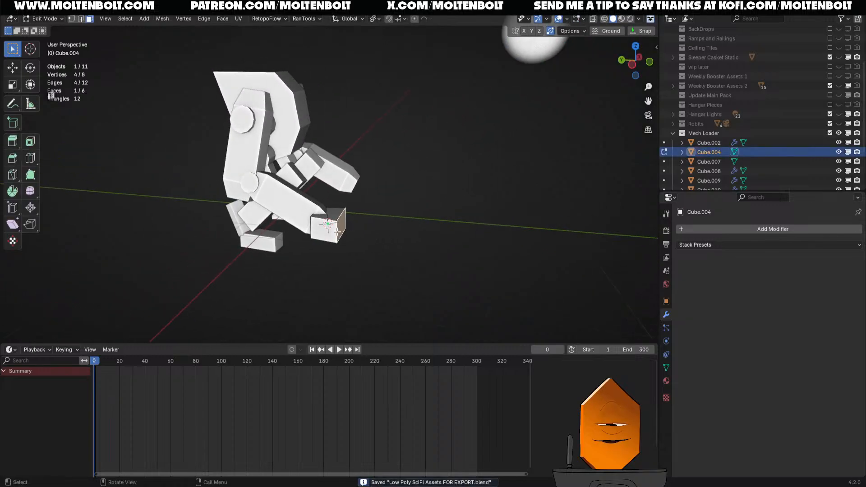
middle_drag(337, 232, 409, 251)
key(s)
key(z)
click(435, 234)
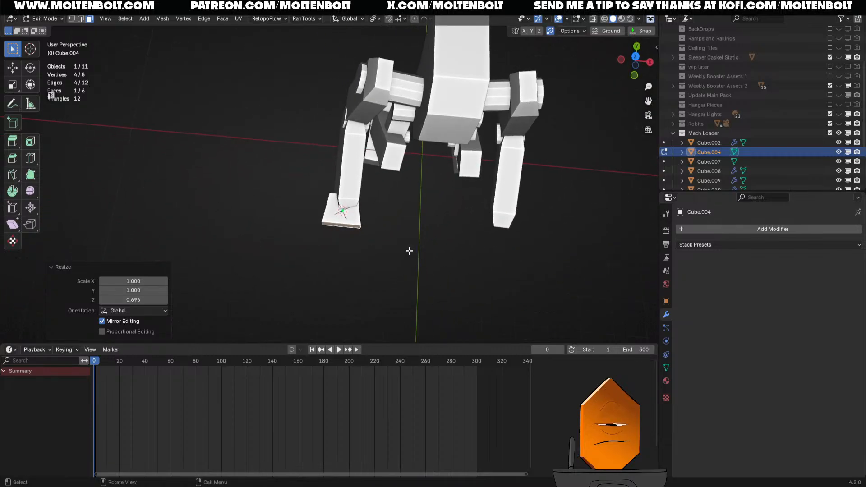
key(Tab)
key(g)
key(z)
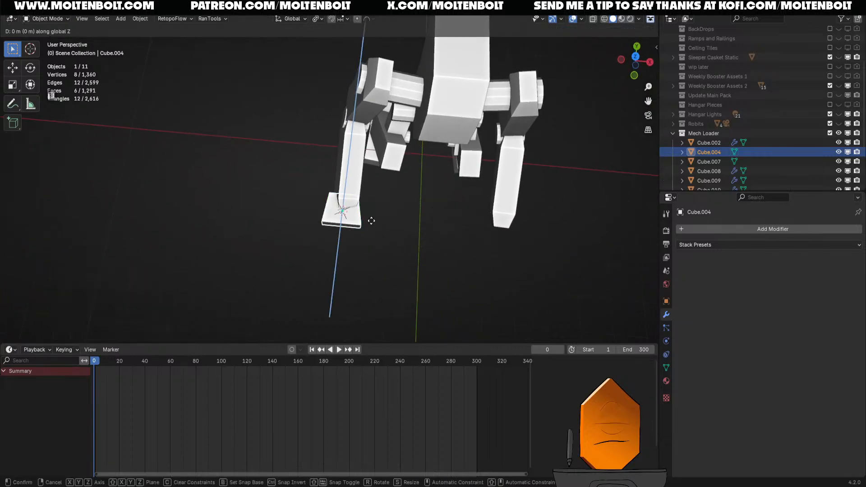
right_click(372, 221)
- Move the hand block about 0.16 m along X and scale it to 0.744 along X
key(g)
key(x)
click(377, 221)
key(s)
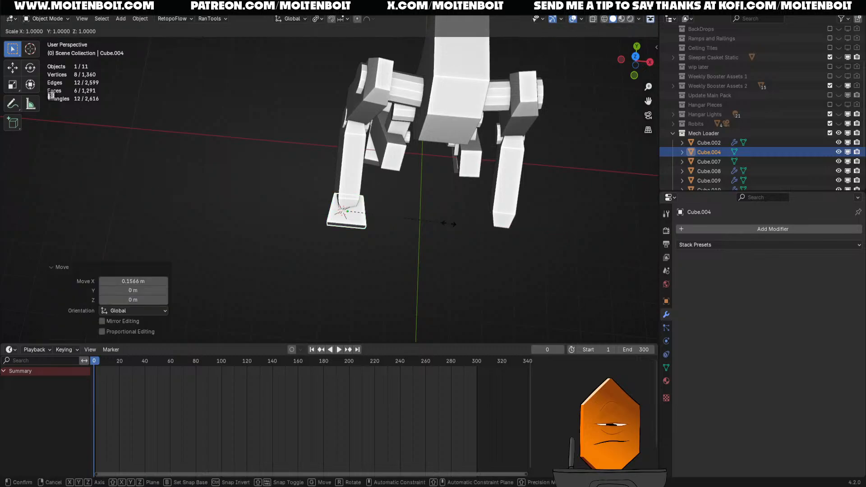
key(x)
click(413, 236)
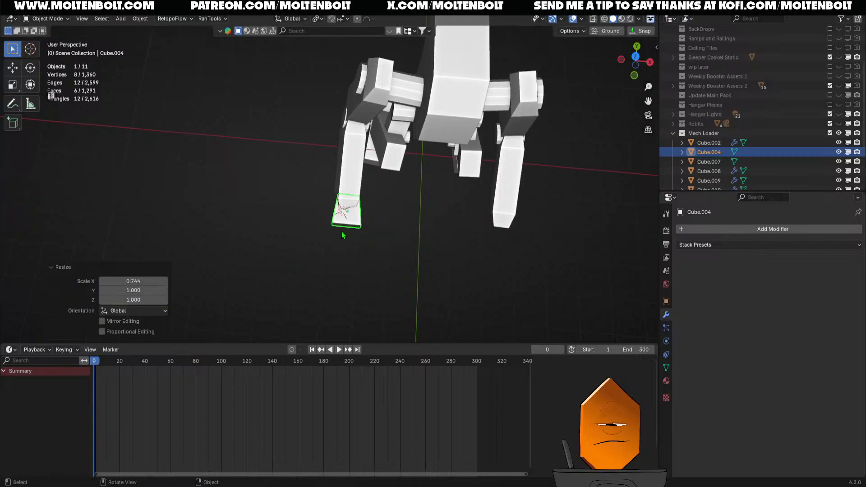
middle_drag(367, 232, 455, 168)
scroll(377, 180, up, 2)
middle_drag(377, 181, 359, 145)
key(r)
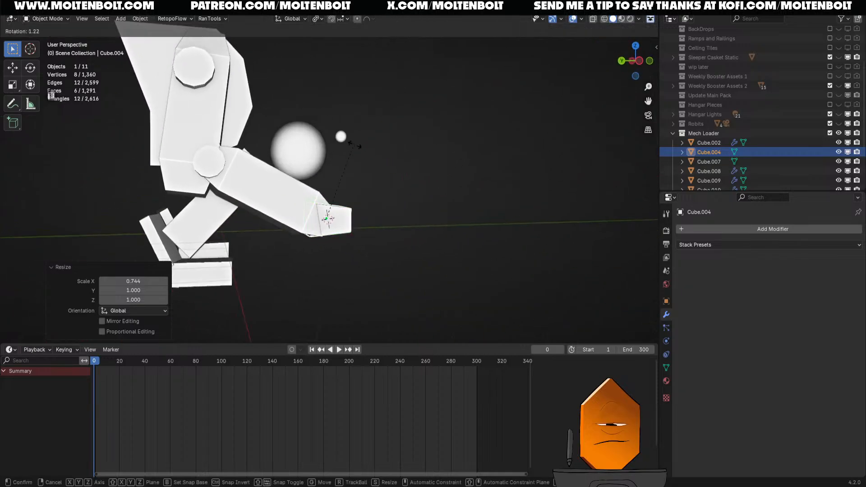
key(z)
right_click(377, 182)
- Rotate the hand block 27.3° about the X axis in the left view to follow the forearm's slope
middle_drag(378, 181, 337, 161)
key(grave)
click(280, 158)
key(r)
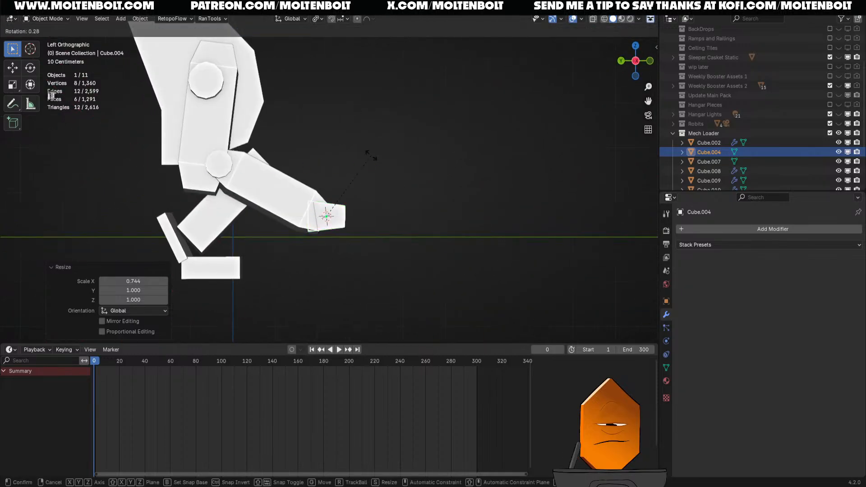
key(z)
right_click(382, 190)
key(r)
click(394, 215)
- Add a Mirror modifier to the hand block with Mirror Empty as the mirror object
middle_drag(394, 215, 433, 203)
click(757, 228)
mouse_move(757, 227)
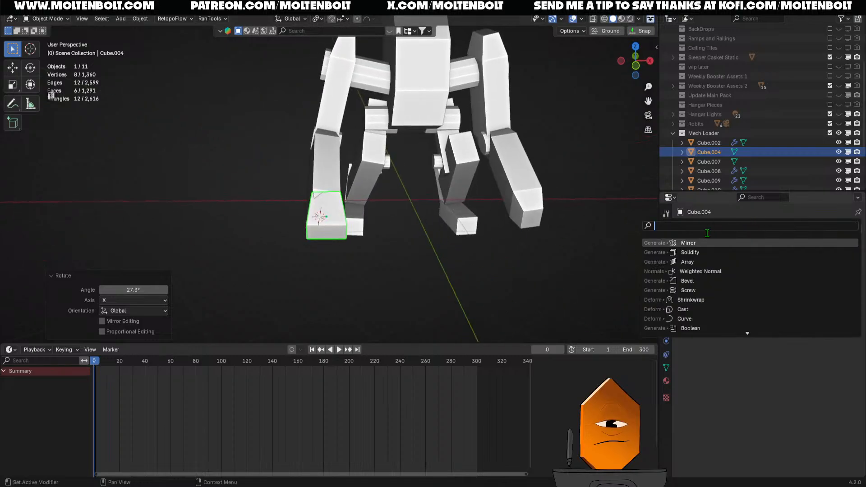
click(768, 280)
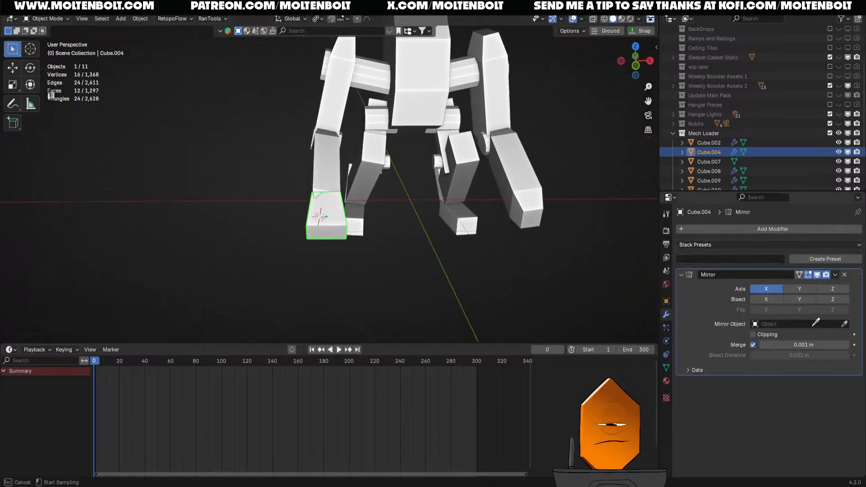
click(798, 325)
text(mirror)
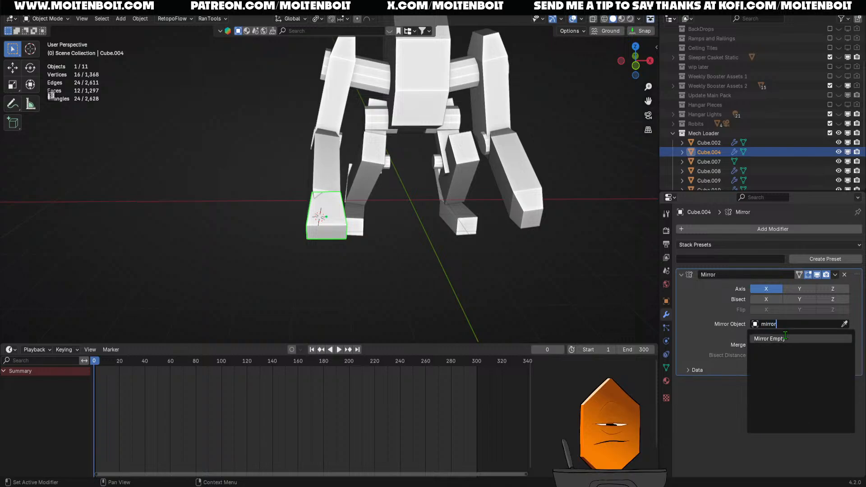
click(770, 339)
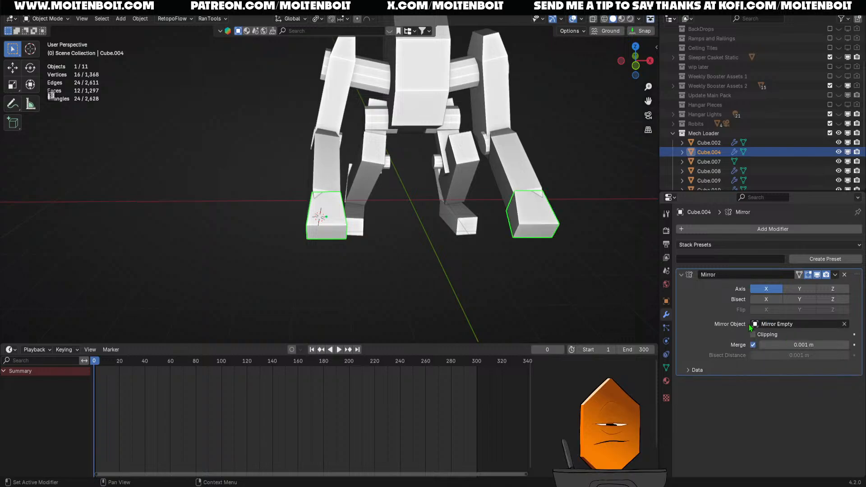
middle_drag(393, 280, 367, 177)
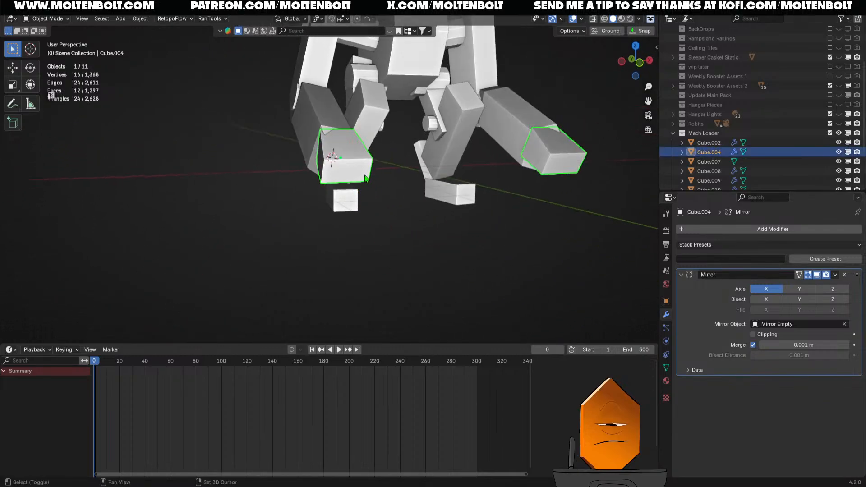
- Add a 2 m cube at the front end of the hand block and scale it uniformly to 0.305
key(shift+a)
mouse_move(364, 172)
click(407, 182)
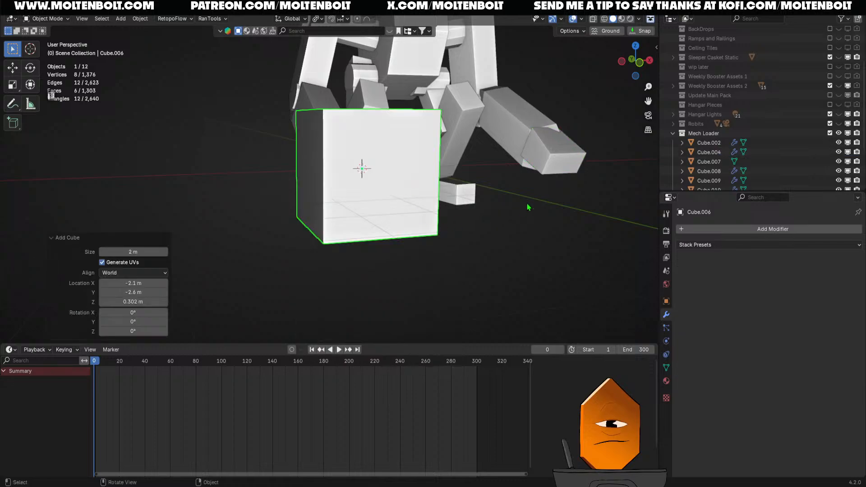
key(s)
click(361, 212)
- Rotate the small cube in the left view to match the hand's slope and scale it down further
key(ctrl+KP_3)
key(r)
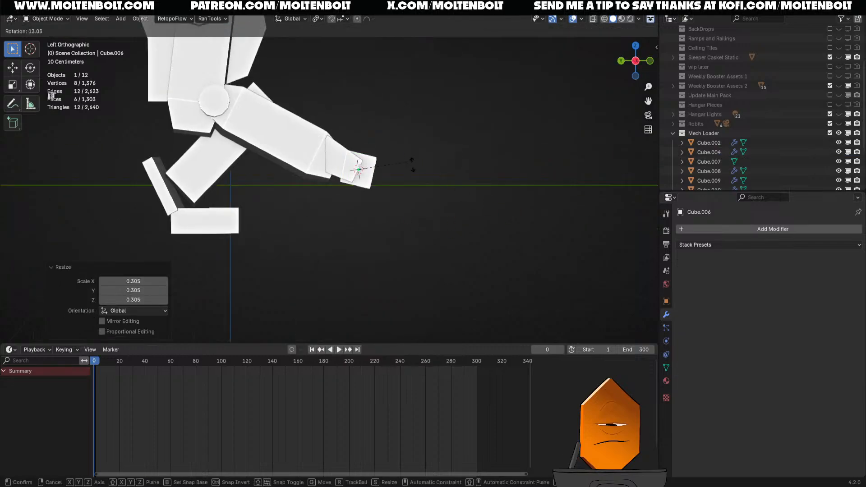
click(412, 163)
key(s)
click(416, 176)
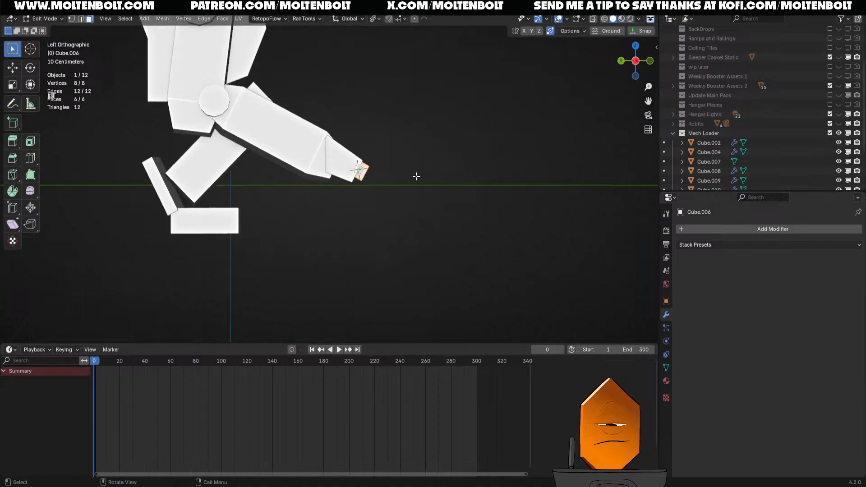
- Extrude the front face of the small finger cube about 0.1 m and scale it down slightly
key(Tab)
middle_drag(416, 176, 373, 183)
click(369, 172)
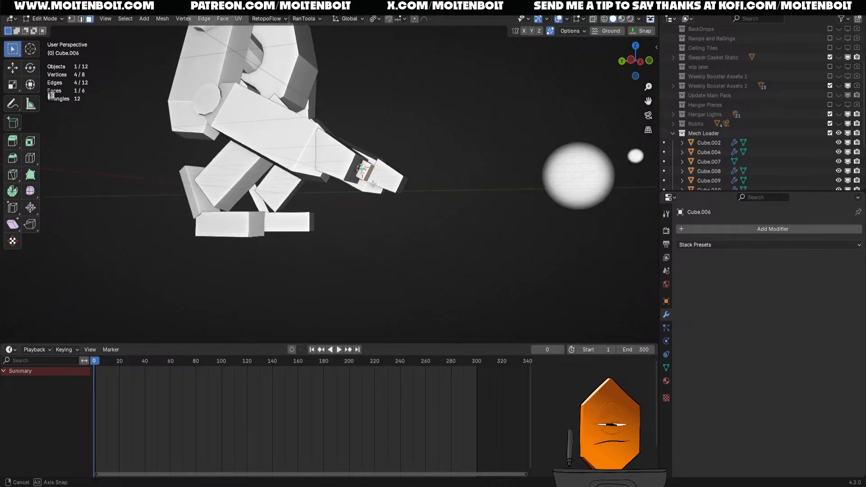
key(e)
click(427, 183)
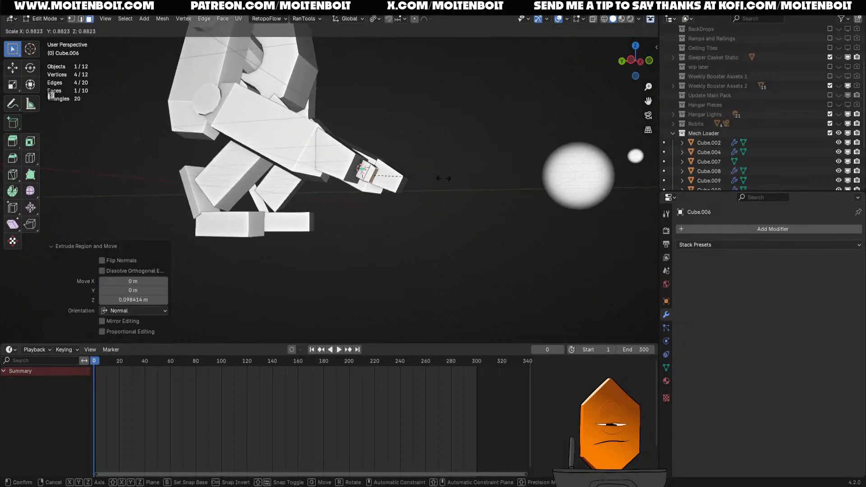
key(e)
click(449, 183)
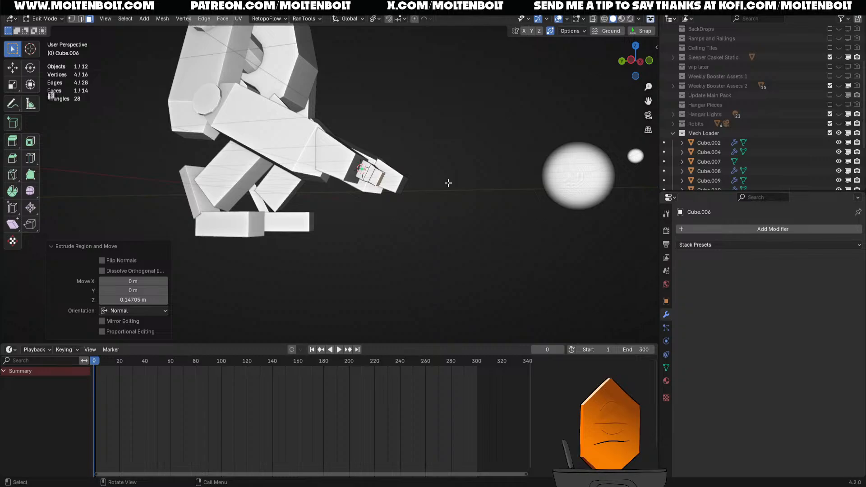
key(ctrl+z)
- Extrude the finger's end face a short distance and scale it up to 1.148
key(e)
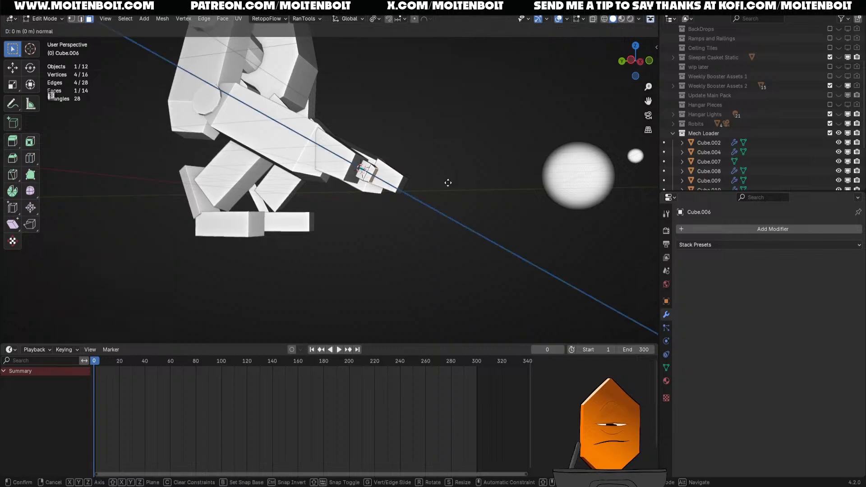
click(452, 185)
key(s)
click(462, 181)
- Extrude a longer finger segment of about 0.32 m and taper its end face to 0.775
key(e)
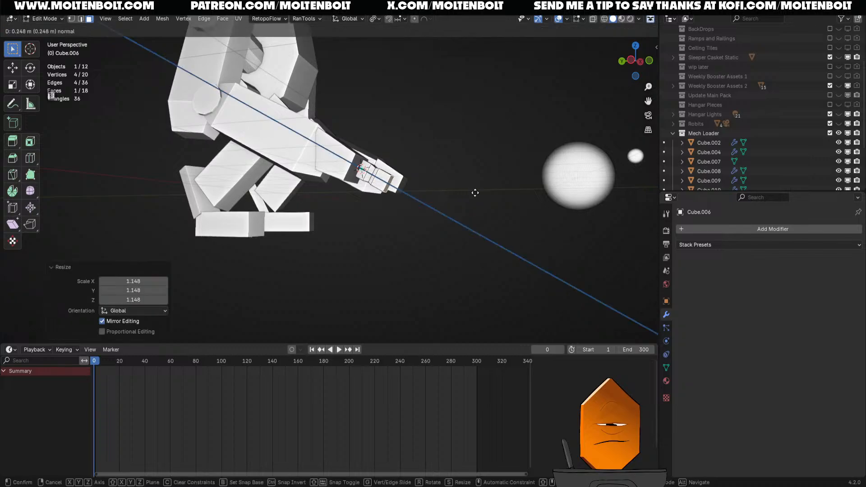
click(475, 192)
key(s)
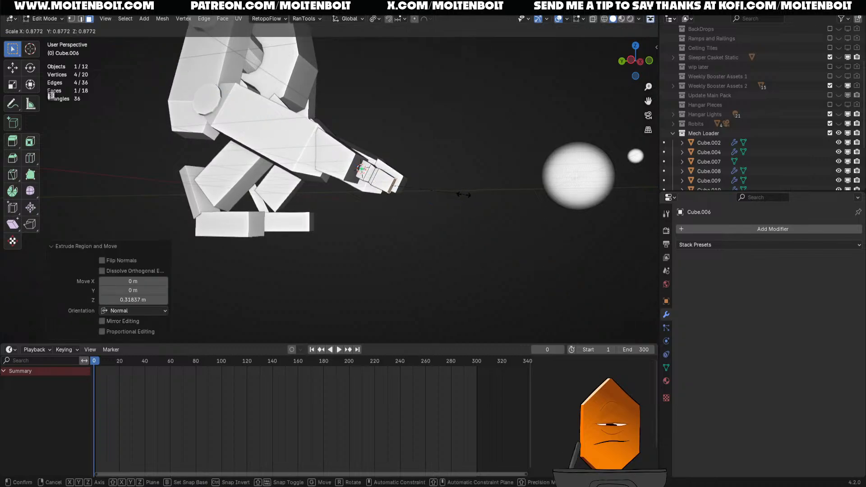
click(456, 195)
- Extrude two short joint sections from the finger's end, scaling the first section's face to 0.913 and resizing the second
key(e)
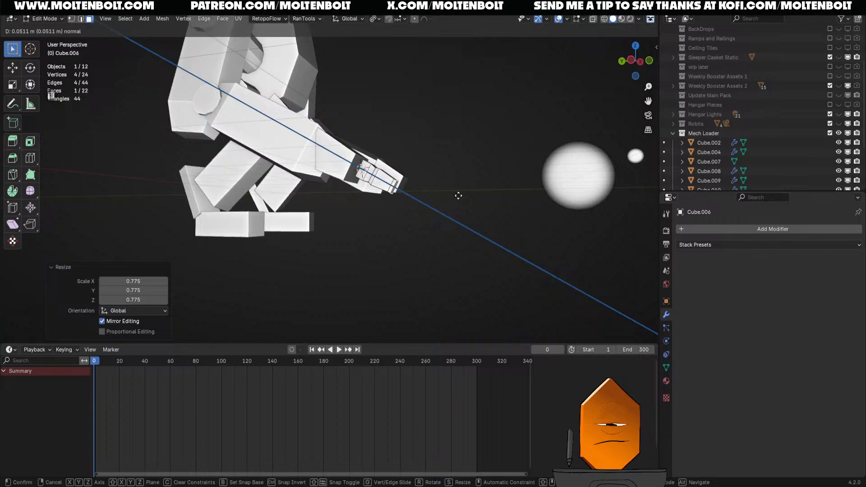
click(460, 195)
key(s)
click(457, 196)
key(e)
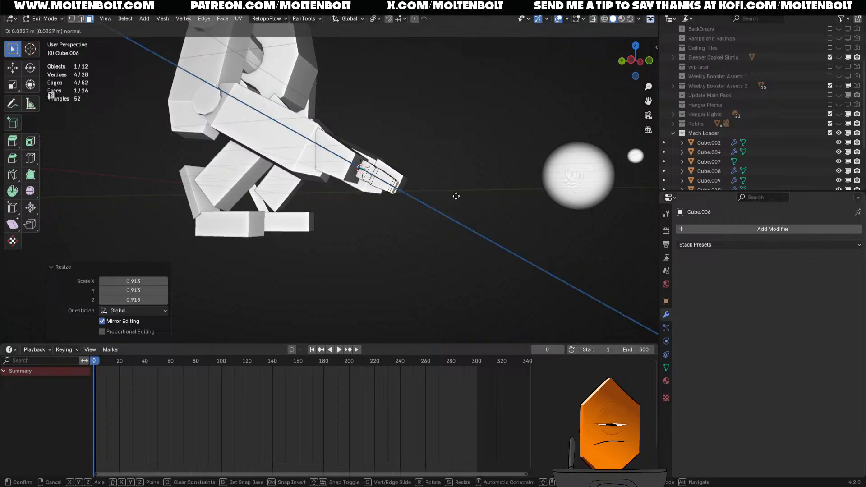
click(457, 195)
key(s)
click(460, 197)
- Extrude the fingertip about 0.08 m, taper its end face to 0.720 and leave mesh editing
key(e)
click(463, 199)
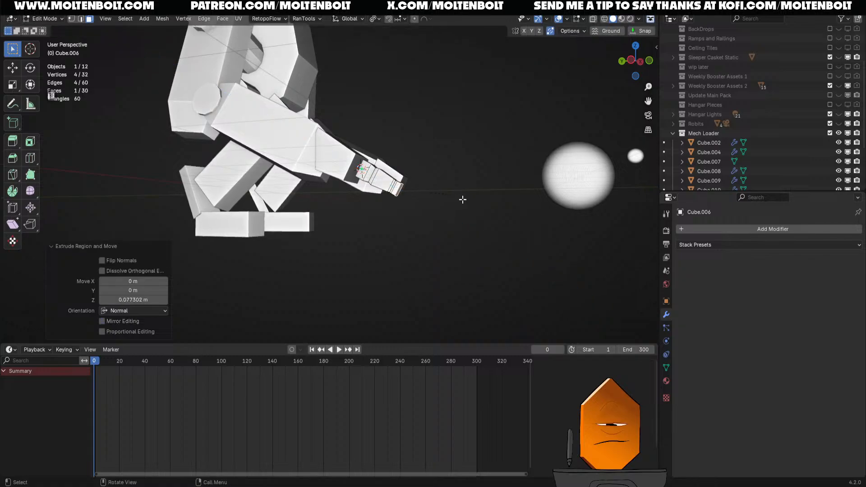
key(s)
click(460, 201)
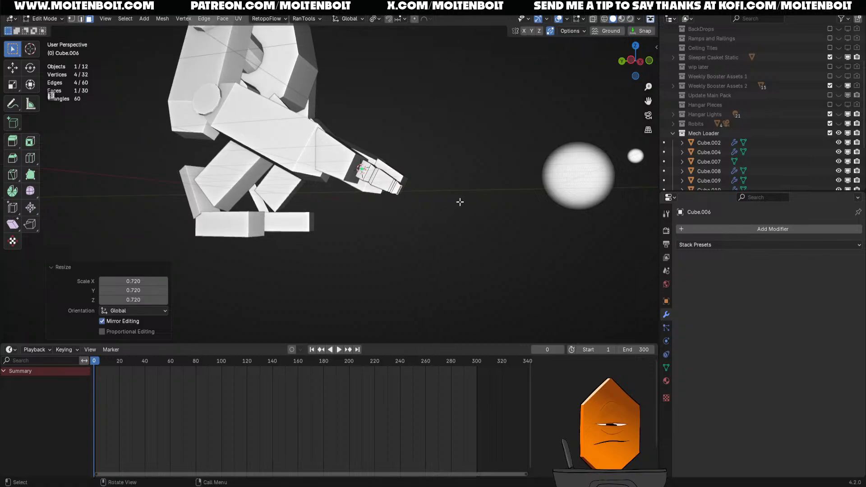
key(Tab)
- Duplicate the finger along the X axis to the other side of the hand and join both fingers into one object
middle_drag(460, 201, 398, 190)
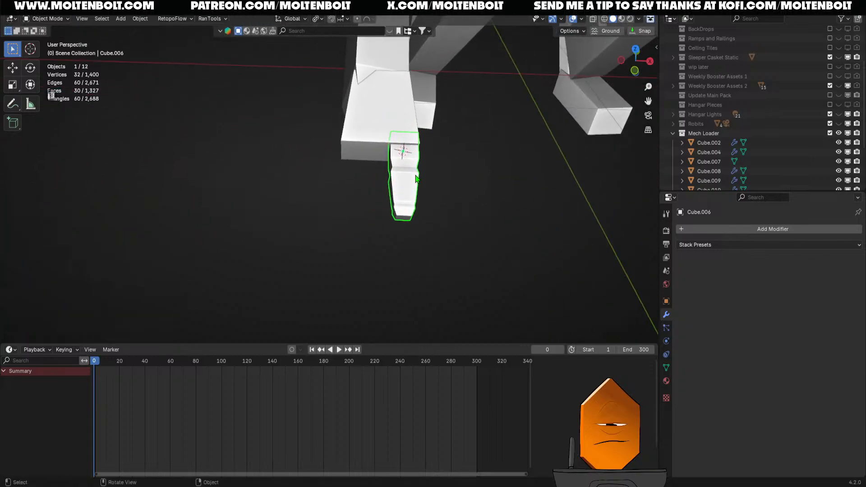
key(shift+d)
key(x)
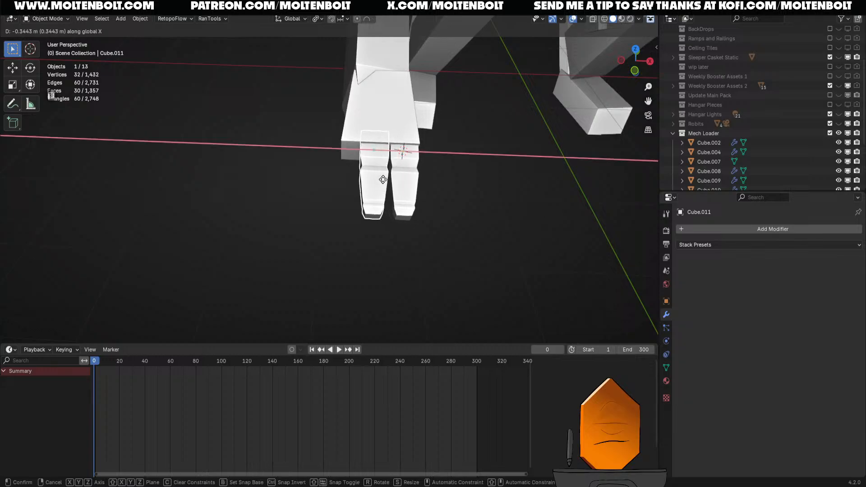
click(408, 185)
shift+click(405, 177)
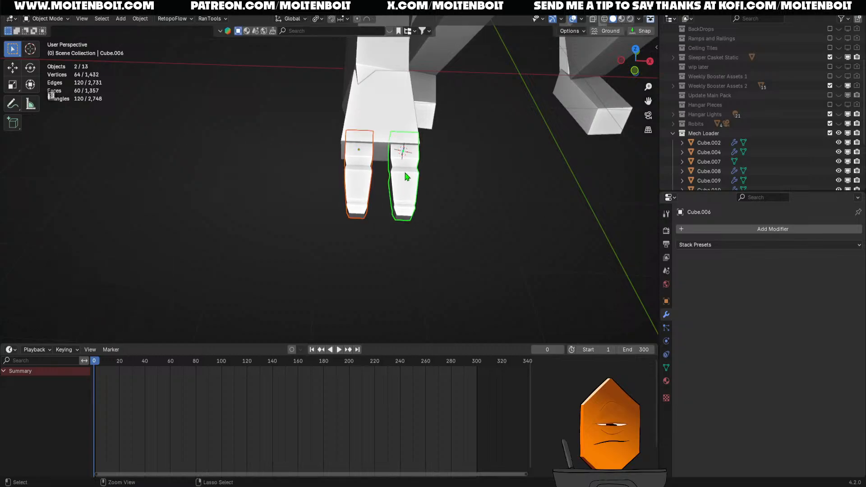
key(ctrl+j)
- Add a Mirror modifier to the joined fingers with Mirror Empty as the mirror object and save the file
middle_drag(407, 181, 457, 224)
click(733, 232)
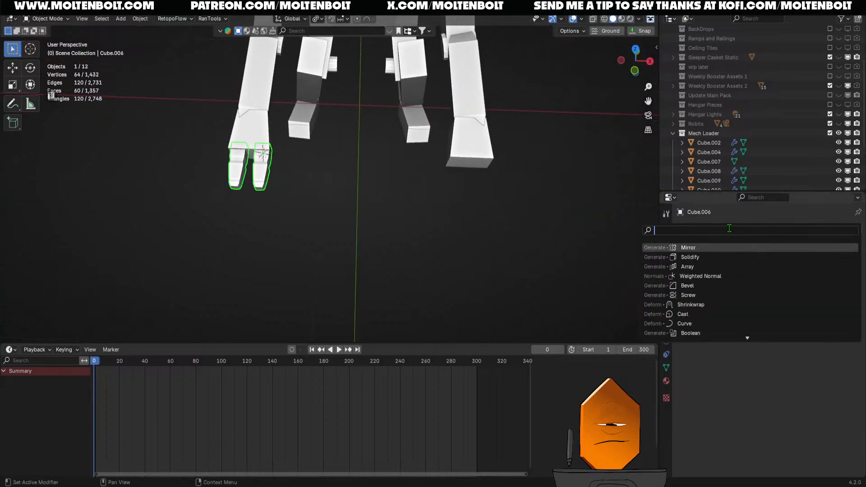
click(696, 250)
click(803, 324)
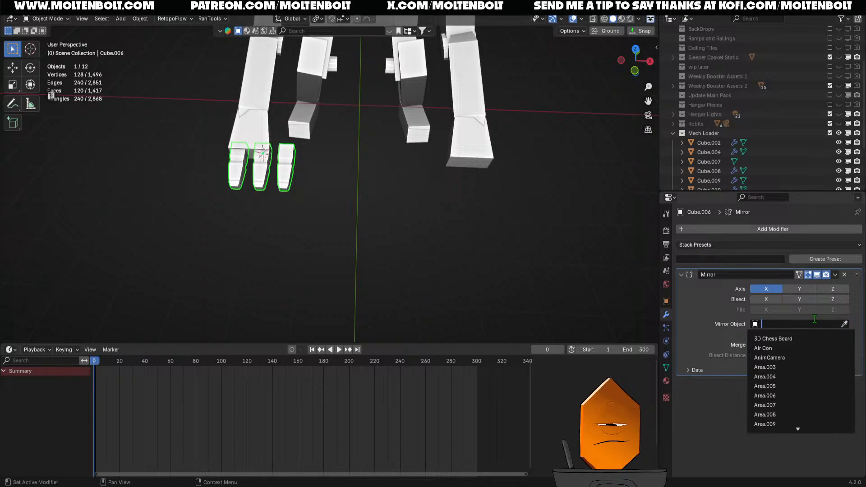
text(mirror)
click(812, 339)
click(523, 243)
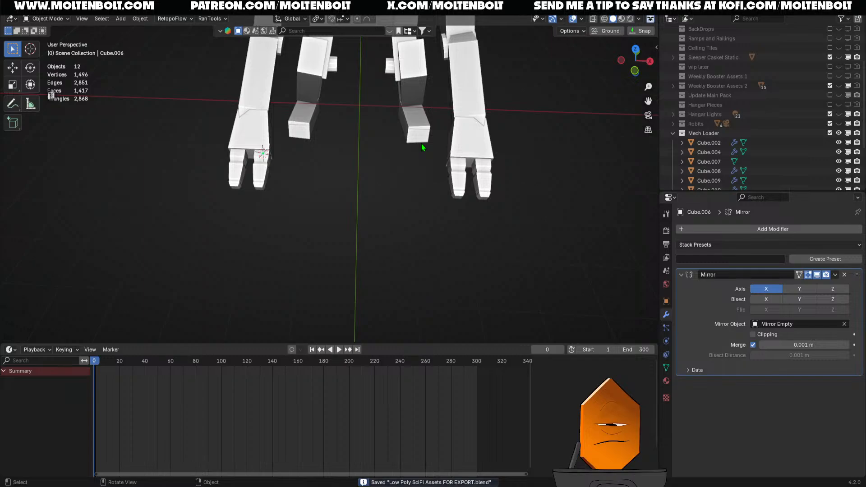
- Convert the mirrored fingers object to plain mesh geometry
middle_drag(402, 142, 381, 194)
scroll(380, 198, up, 4)
click(377, 231)
middle_drag(378, 231, 361, 239)
shift+click(359, 241)
click(360, 241)
key(q)
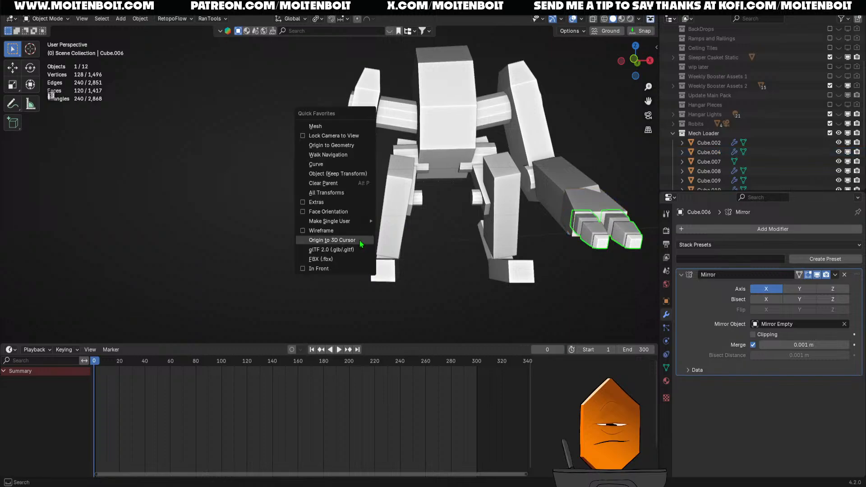
click(333, 129)
click(357, 212)
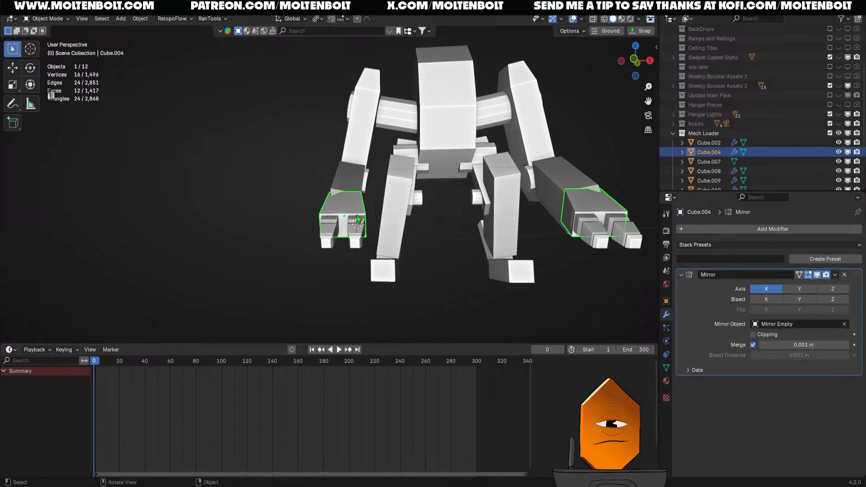
key(q)
click(311, 215)
key(ctrl+z)
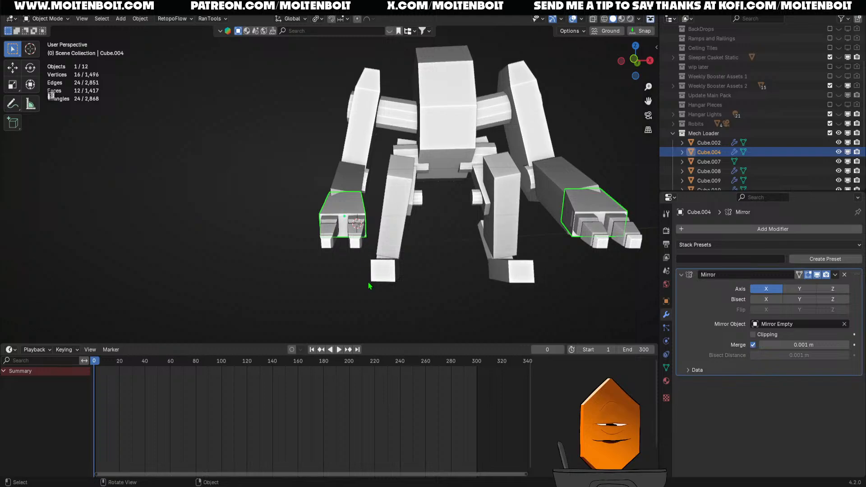
- Join the fingers to the hand block and try to rotate the combined object about the Z and Y axes
click(357, 239)
shift+click(358, 213)
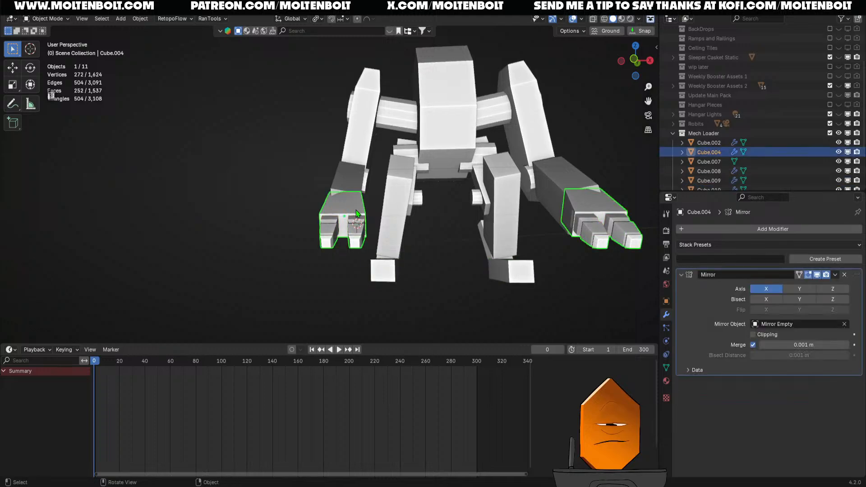
key(r)
key(z)
key(Escape)
key(r)
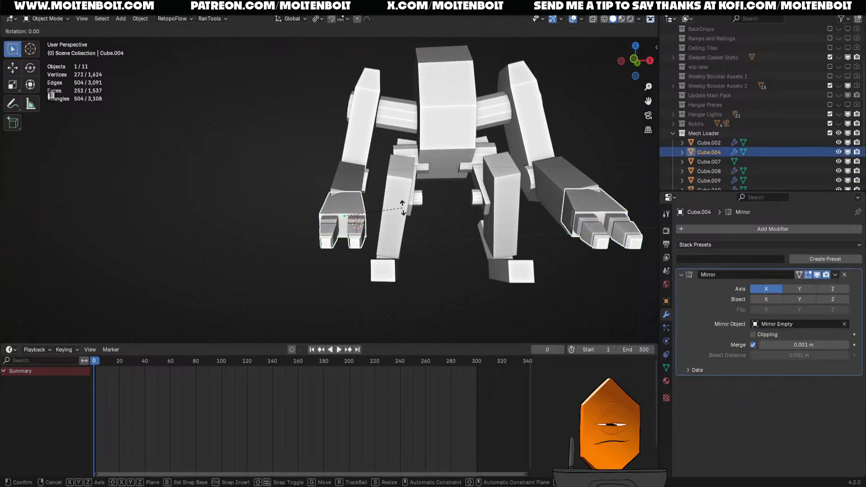
key(z)
key(Escape)
key(r)
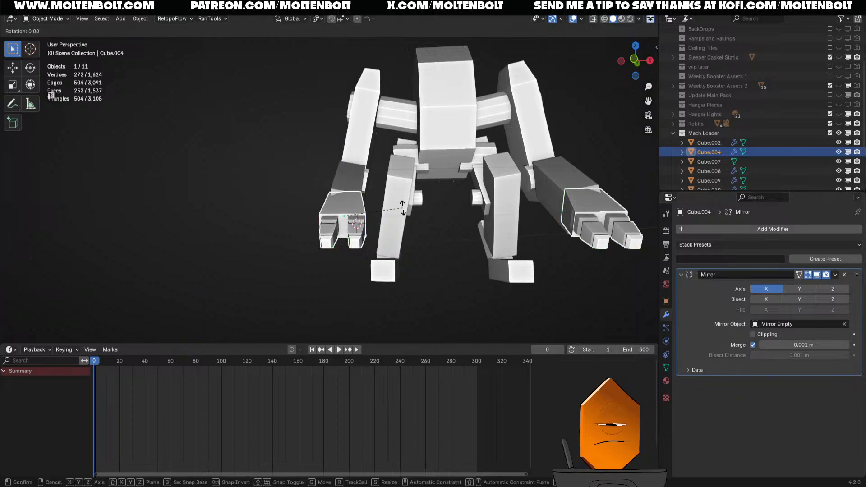
key(y)
key(y)
key(Escape)
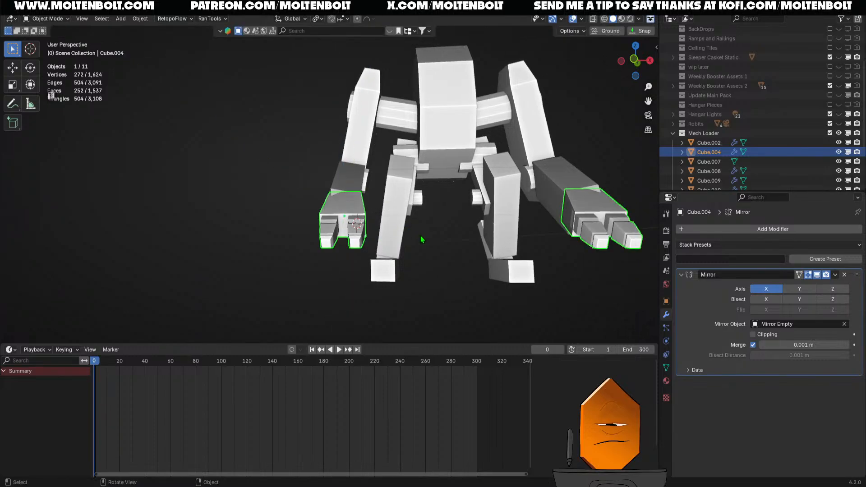
- Undo the joining of the fingers to the hand block and the conversion of the fingers to mesh
key(ctrl+x)
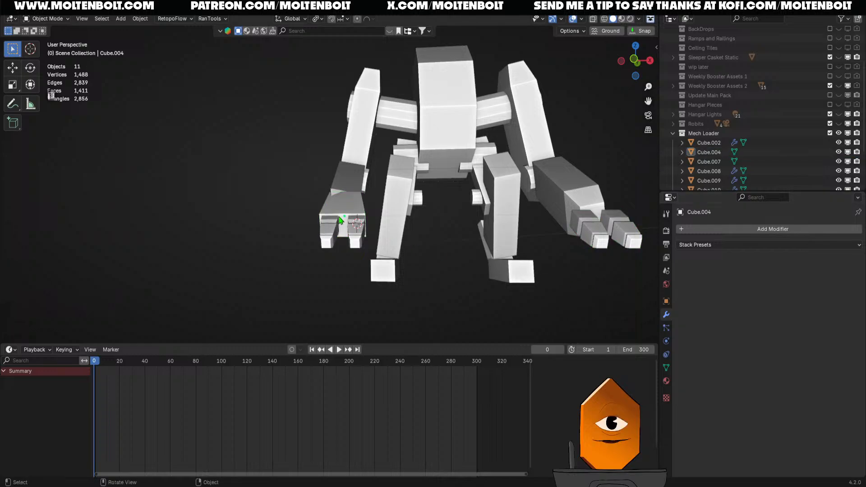
key(ctrl+z)
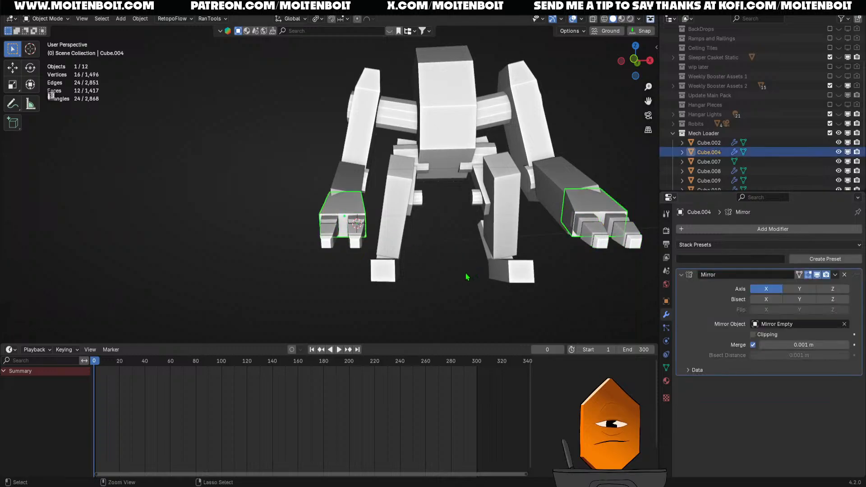
click(374, 242)
click(590, 234)
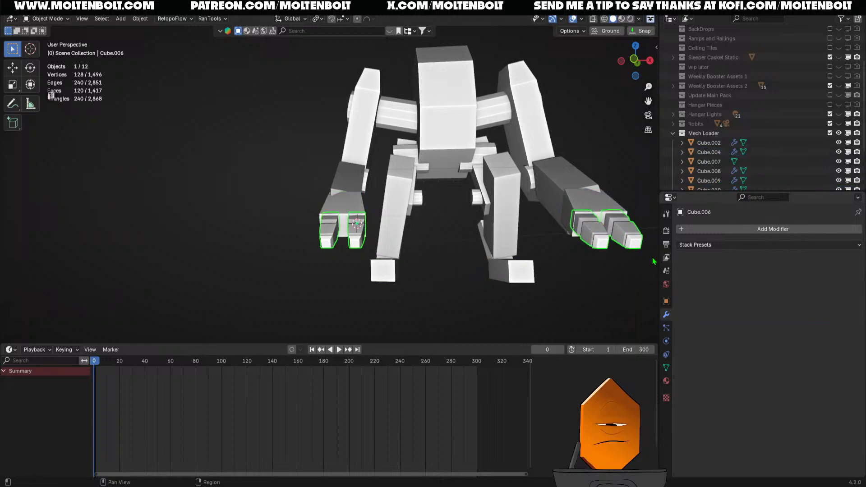
key(ctrl+z)
key(ctrl+z)
key(ctrl+z)
click(506, 273)
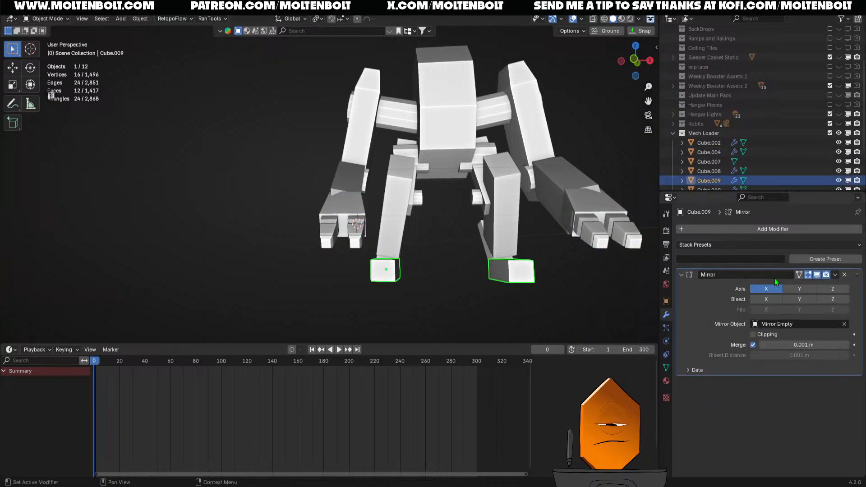
click(845, 275)
click(540, 291)
key(ctrl+z)
key(ctrl+z)
- Remove the Mirror modifiers from the fingers and from the hand block
click(596, 249)
click(844, 274)
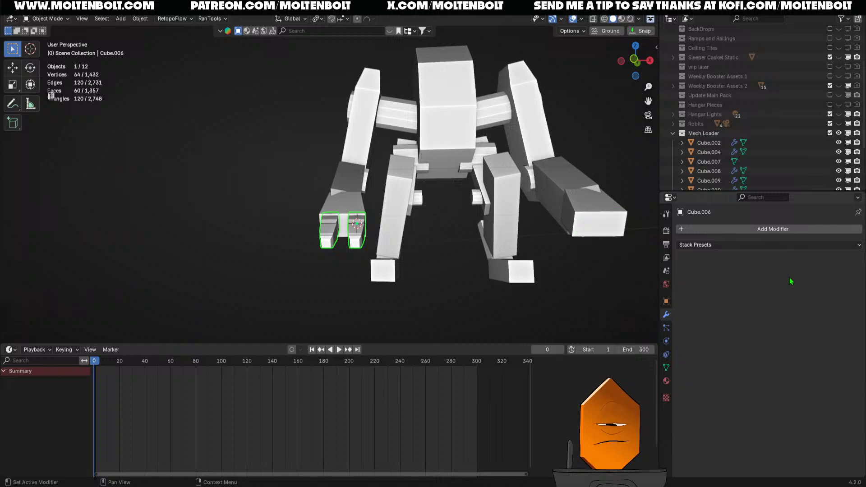
click(542, 281)
click(346, 213)
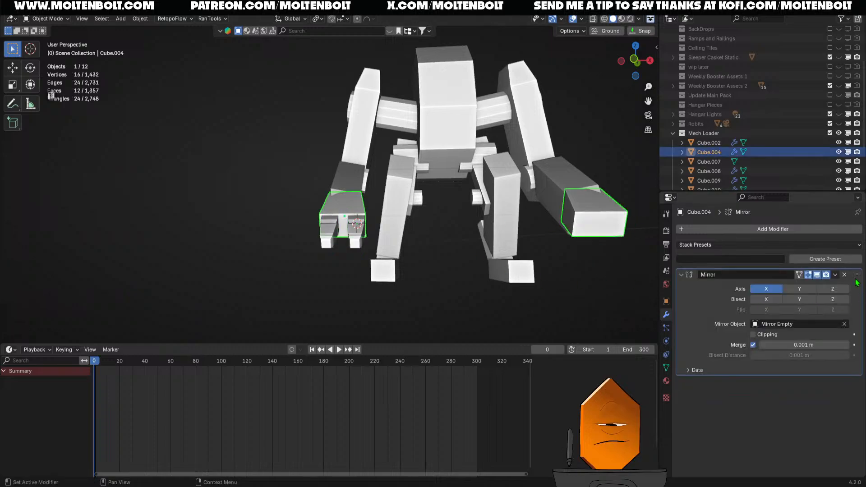
click(845, 275)
- Rotate the fingers 3.47° about the Z axis and shift them slightly along X to line up with the hand block
shift+click(362, 234)
shift+click(364, 201)
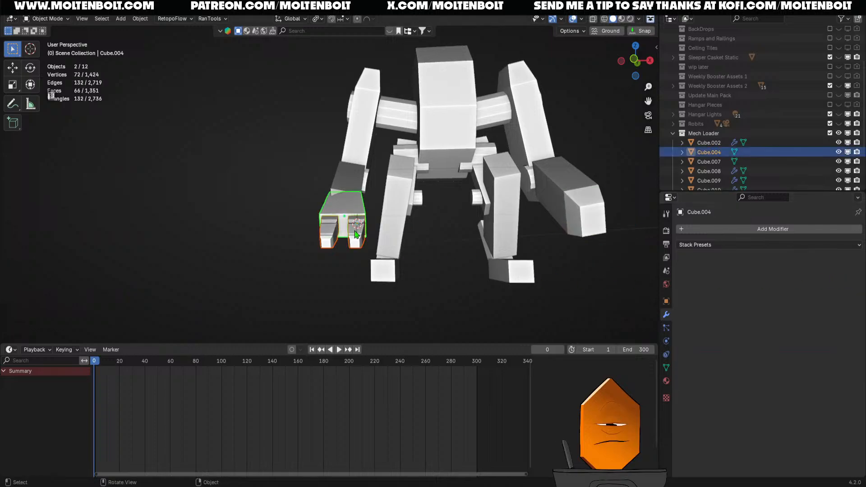
middle_drag(364, 227, 464, 286)
click(358, 270)
key(r)
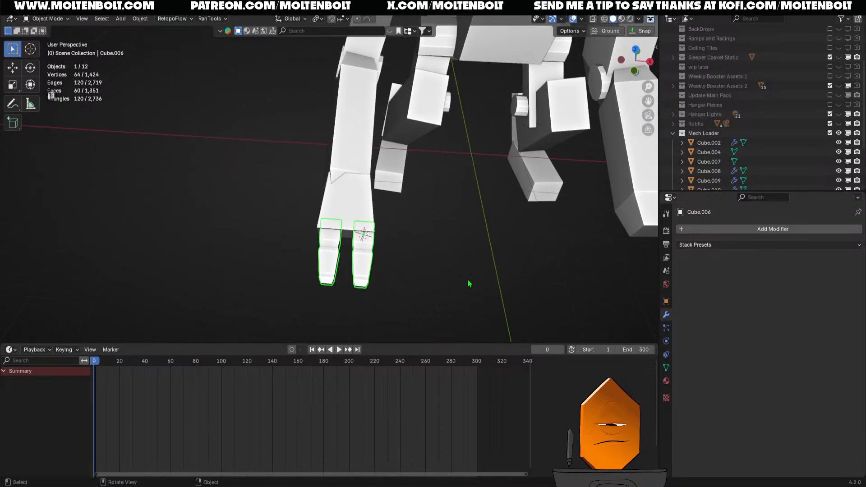
key(z)
click(483, 277)
key(g)
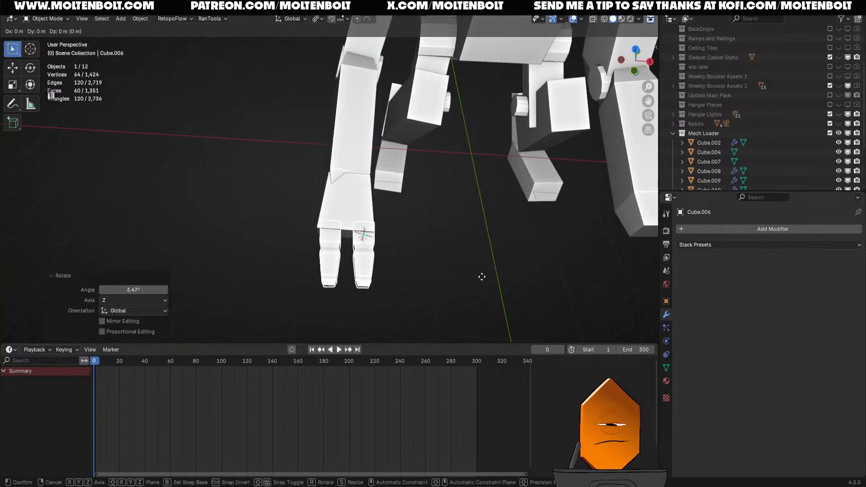
key(x)
click(481, 279)
- Join the fingers to the hand block and add a Mirror modifier on the X axis using Mirror Empty as the mirror object
middle_drag(480, 282, 369, 206)
shift+click(369, 206)
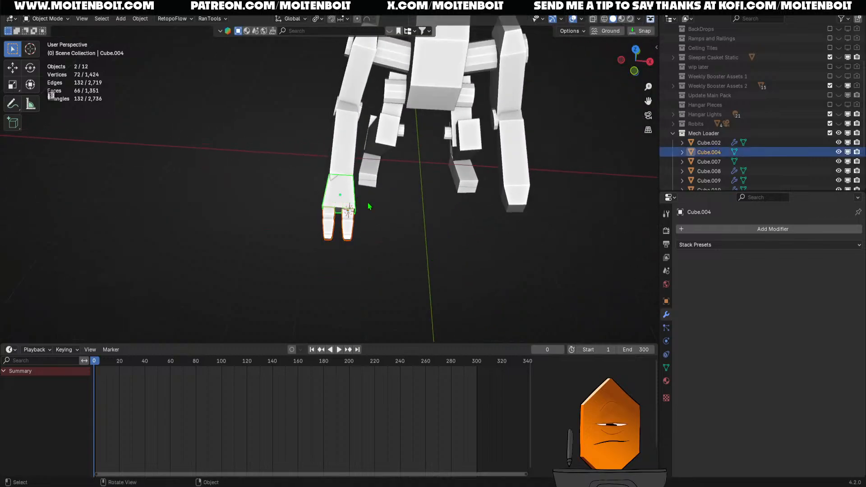
click(751, 231)
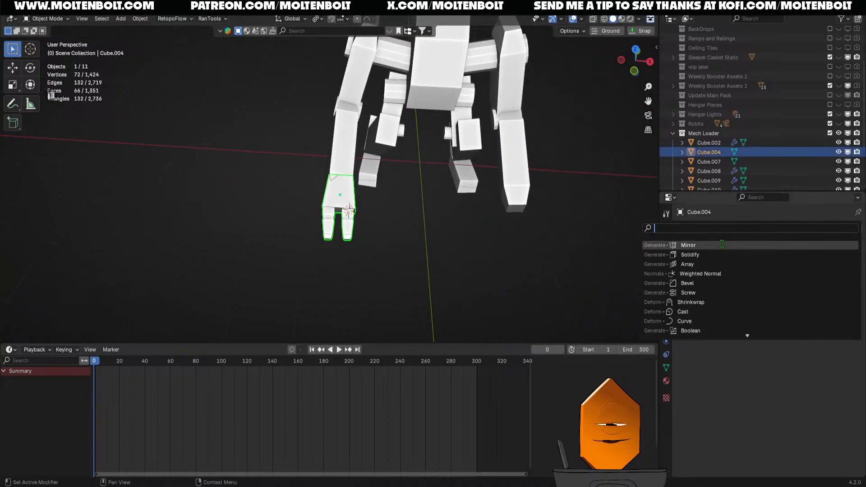
click(751, 246)
click(770, 323)
text(mirror)
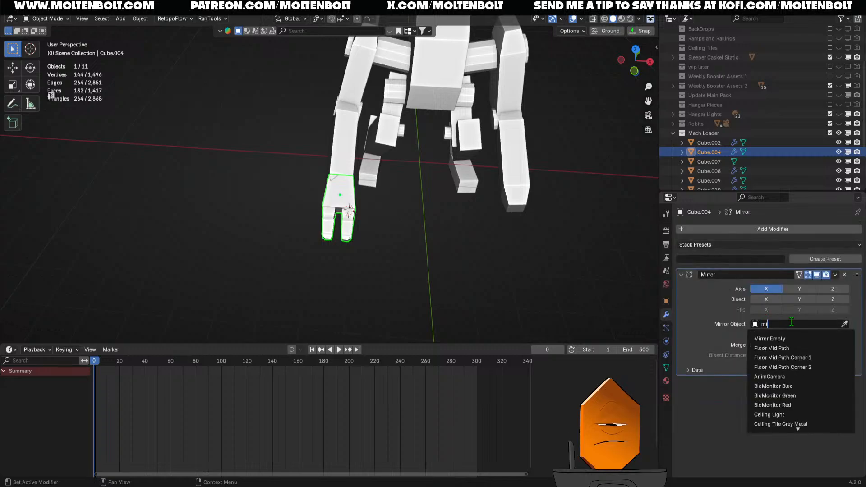
click(791, 342)
click(613, 297)
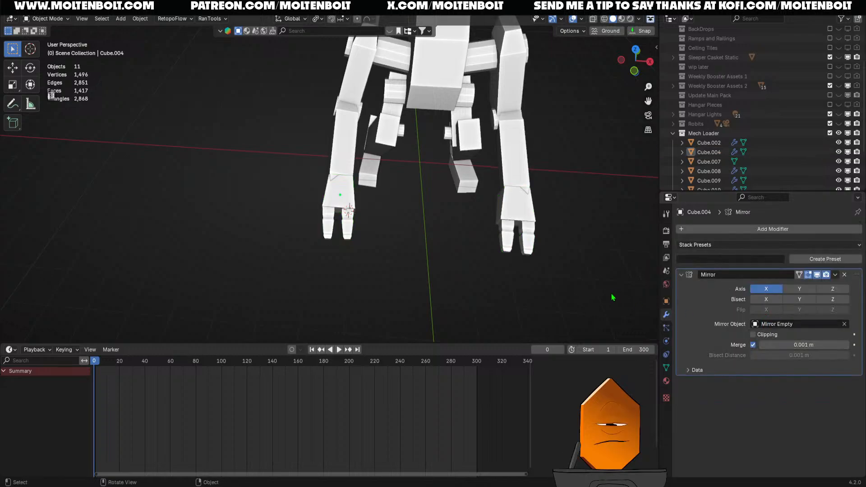
- Save the Blender file with the mirrored hands
middle_drag(612, 296, 547, 238)
key(ctrl+s)
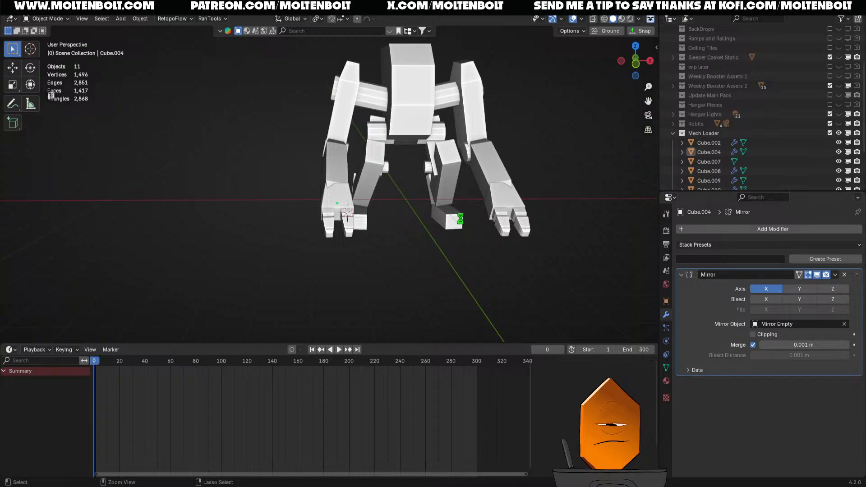
middle_drag(460, 220, 316, 188)
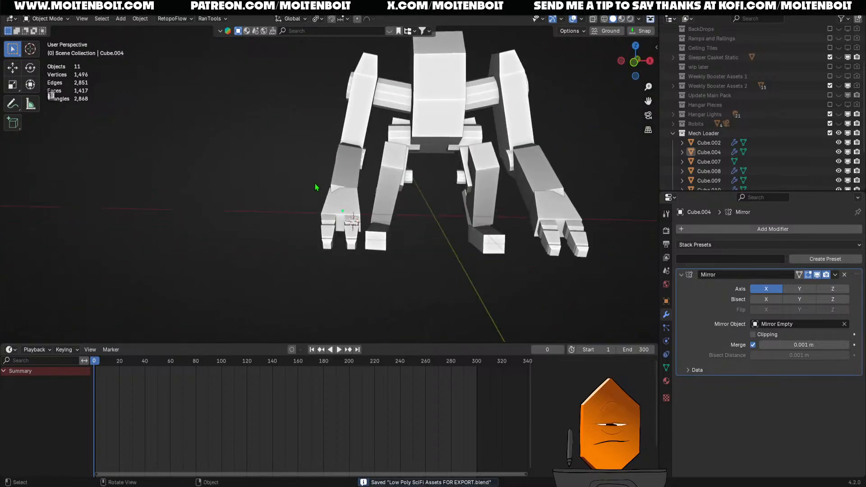
- Duplicate the inner finger of the hand in place and separate the copy into its own object
shift+middle_drag(342, 213, 345, 188)
scroll(345, 189, up, 4)
click(391, 220)
key(Tab)
middle_drag(526, 234, 538, 230)
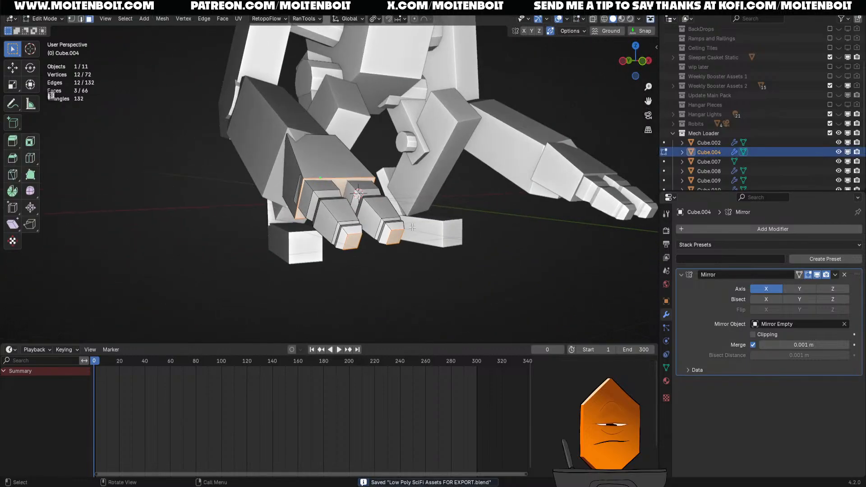
key(alt+a)
key(l)
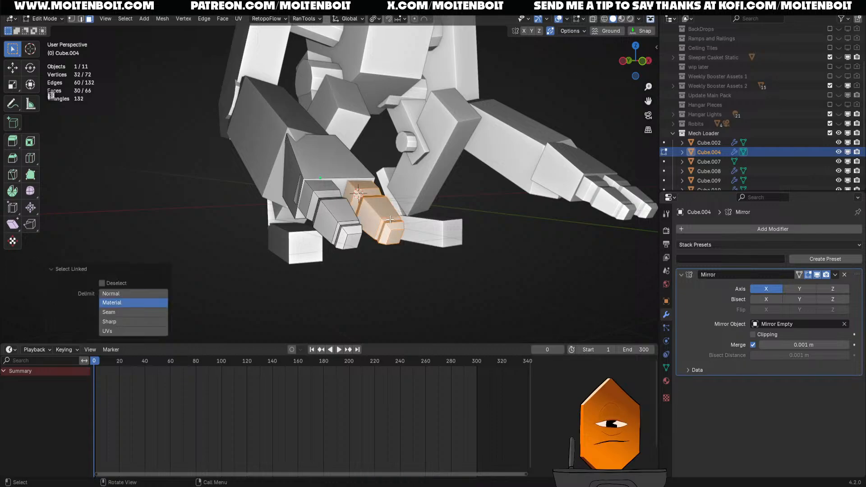
key(shift+d)
right_click(389, 219)
key(p)
click(387, 220)
key(Tab)
- Remove the Mirror modifier from the separated finger
middle_drag(377, 280, 389, 165)
click(378, 178)
click(382, 193)
middle_drag(384, 197, 504, 262)
click(380, 196)
key(Tab)
key(alt+z)
drag(576, 201, 598, 235)
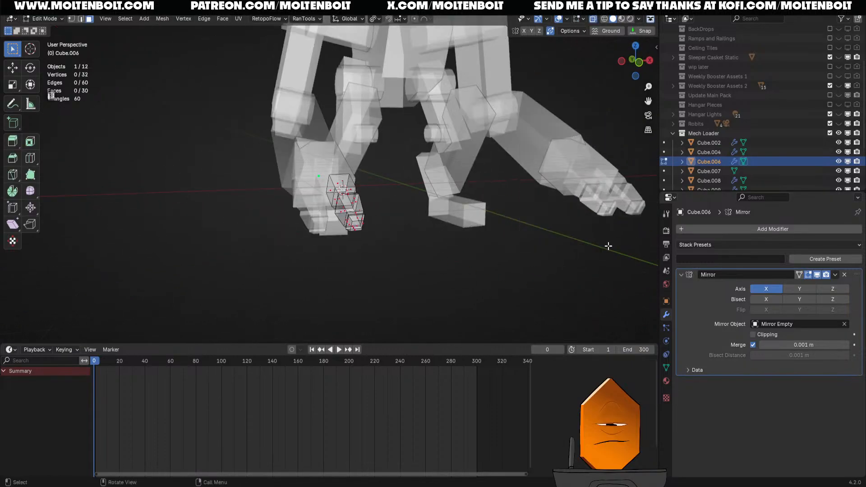
key(Tab)
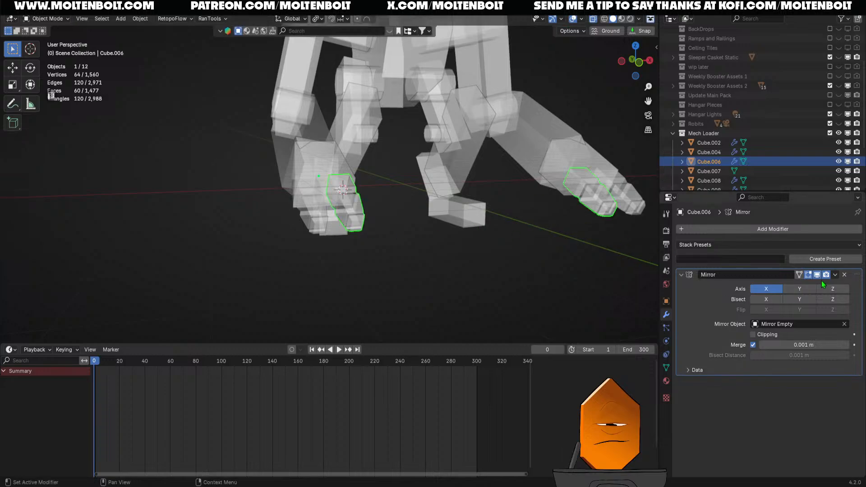
click(845, 275)
middle_drag(428, 255, 321, 230)
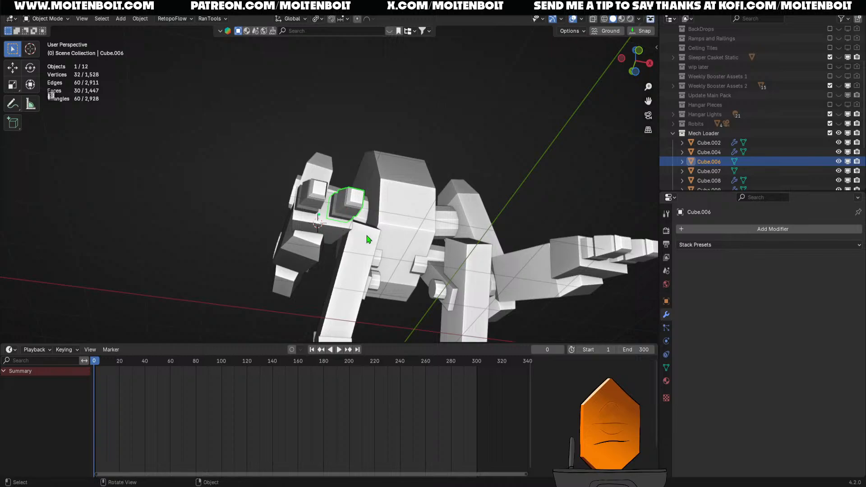
- Snap the separated finger to the 3D cursor and move it underneath the other two fingers
key(shift+s)
click(379, 176)
middle_drag(380, 169, 454, 211)
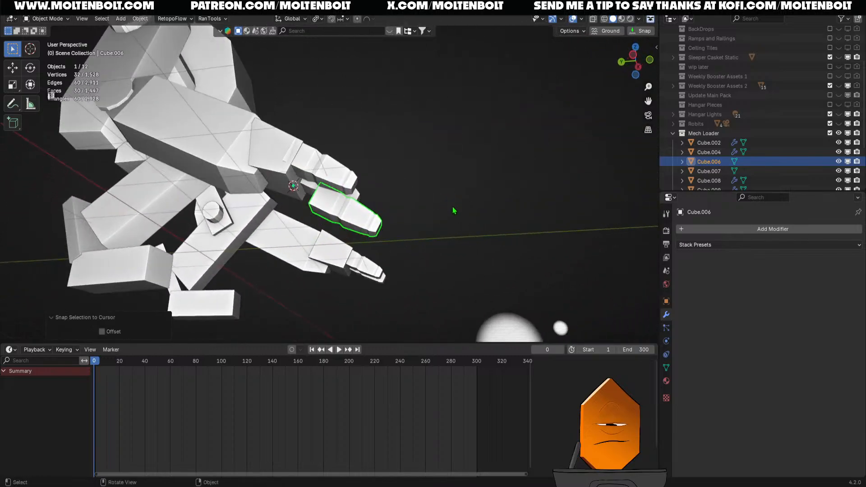
key(g)
click(408, 201)
- Isolate the lower finger in local view with its mesh open for editing
middle_drag(394, 207, 271, 196)
key(ctrl+Tab)
click(391, 207)
drag(255, 172, 322, 267)
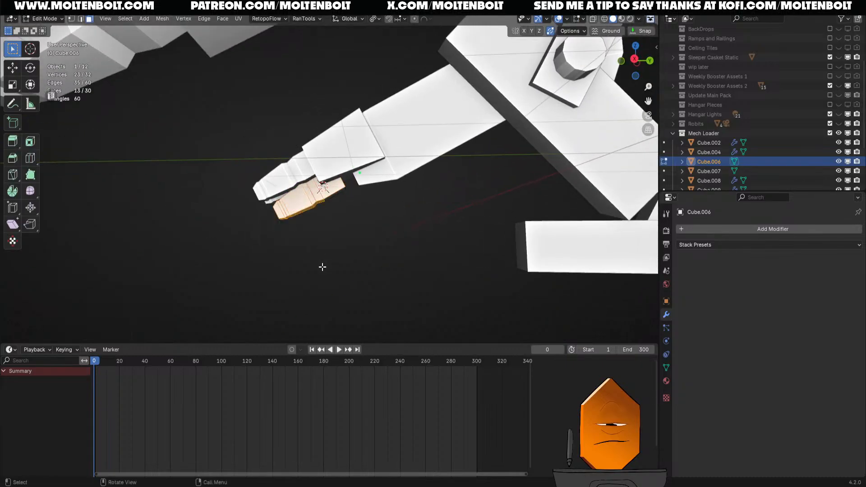
middle_drag(332, 258, 360, 249)
key(slash)
click(453, 226)
ctrl+middle_drag(452, 226, 510, 254)
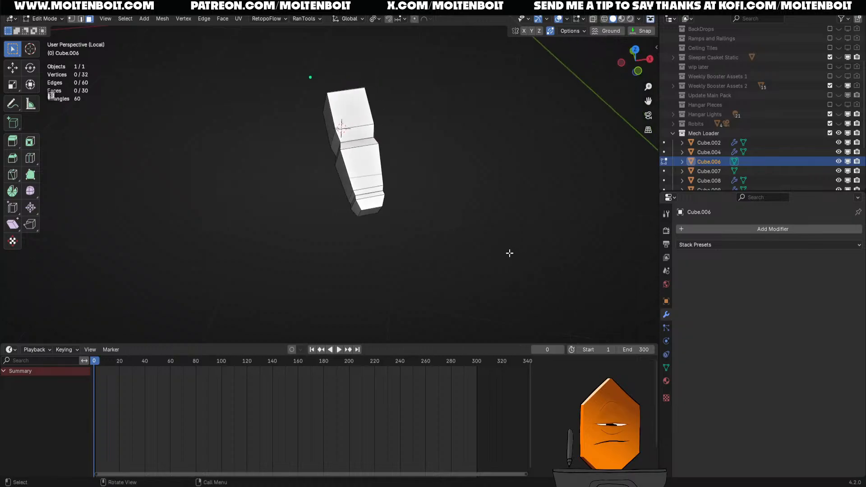
- Select all faces of the finger's outer segments, leaving the base block unselected
middle_drag(324, 180, 323, 174)
drag(319, 137, 428, 251)
middle_drag(428, 251, 433, 148)
click(439, 206)
middle_drag(439, 206, 447, 202)
drag(307, 139, 439, 232)
middle_drag(439, 232, 394, 207)
key(alt+z)
alt+scroll(398, 163, down, 1)
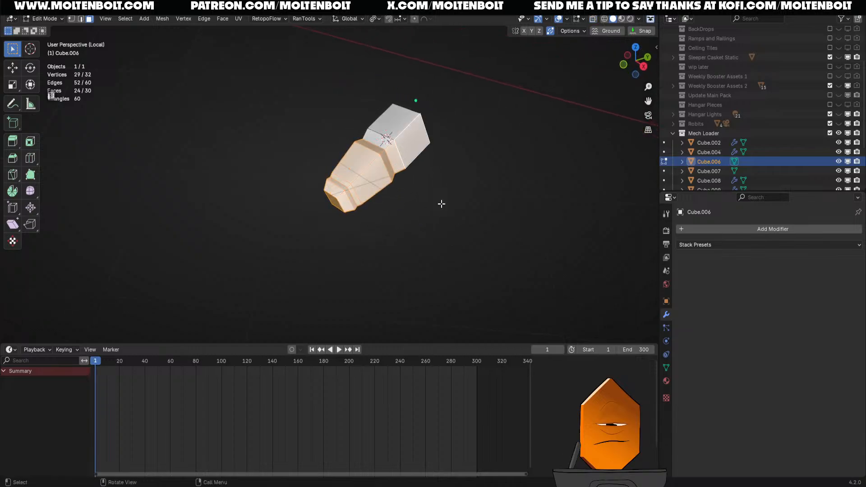
middle_drag(459, 207, 399, 121)
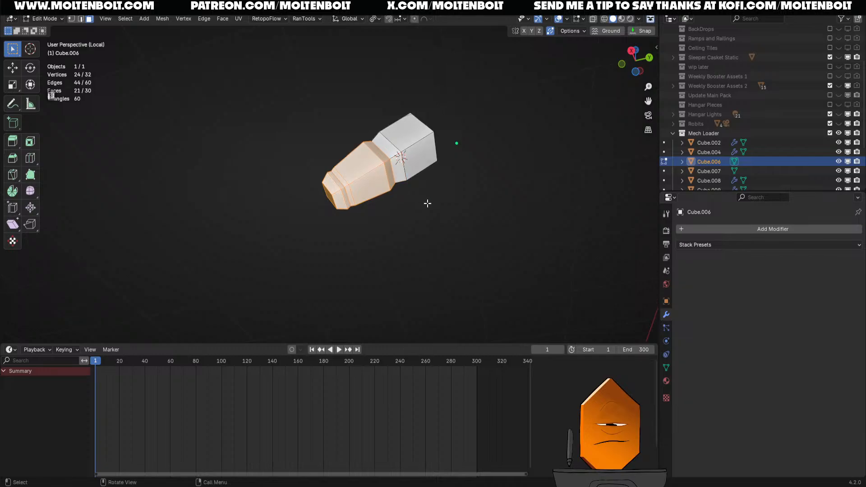
middle_drag(428, 203, 454, 260)
- Leave local view, rotate the selected finger segments 17° in the view plane and shift them against the base block
key(KP_Divide)
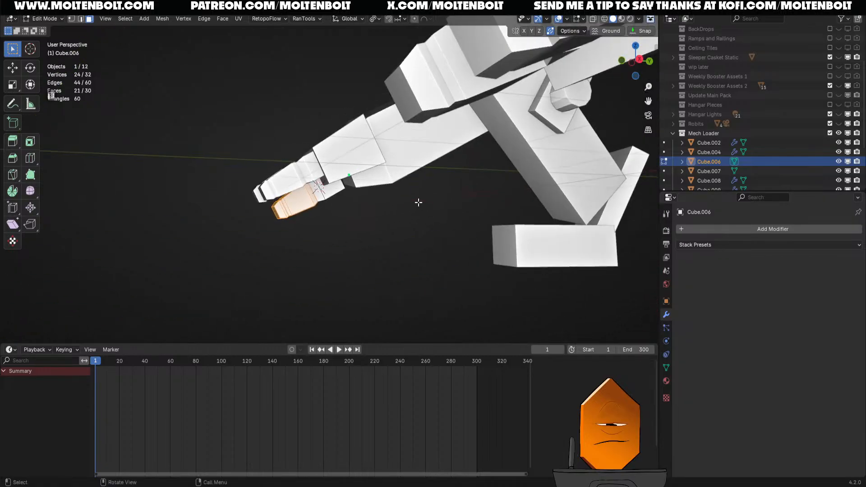
key(r)
click(325, 110)
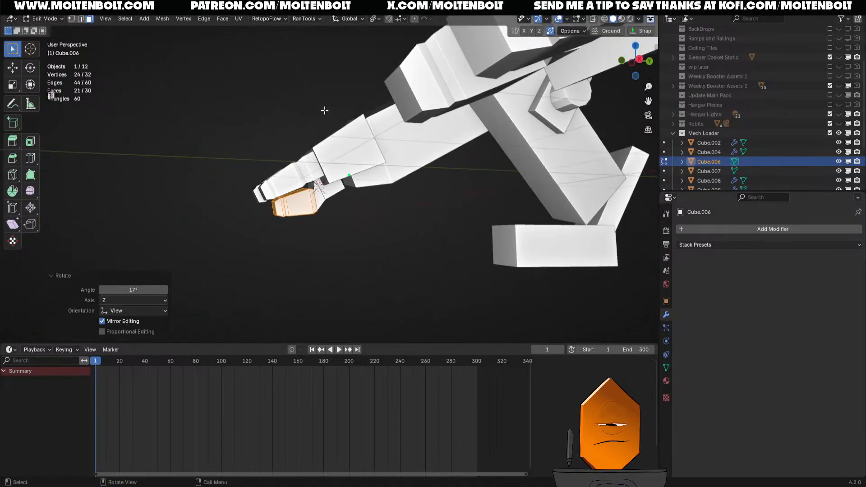
key(g)
click(317, 109)
middle_drag(317, 109, 305, 230)
- Apply all transforms to the lower finger and set its origin to its geometry
key(Tab)
key(KP_7)
scroll(374, 207, up, 2)
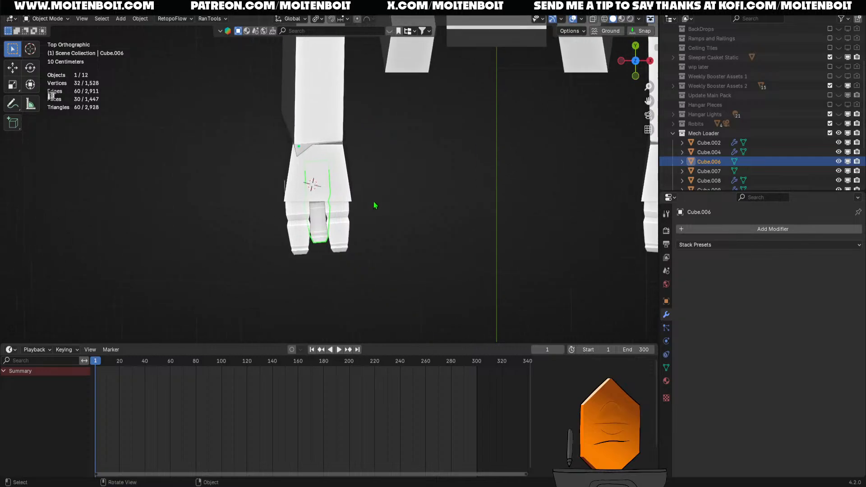
key(q)
click(327, 271)
key(q)
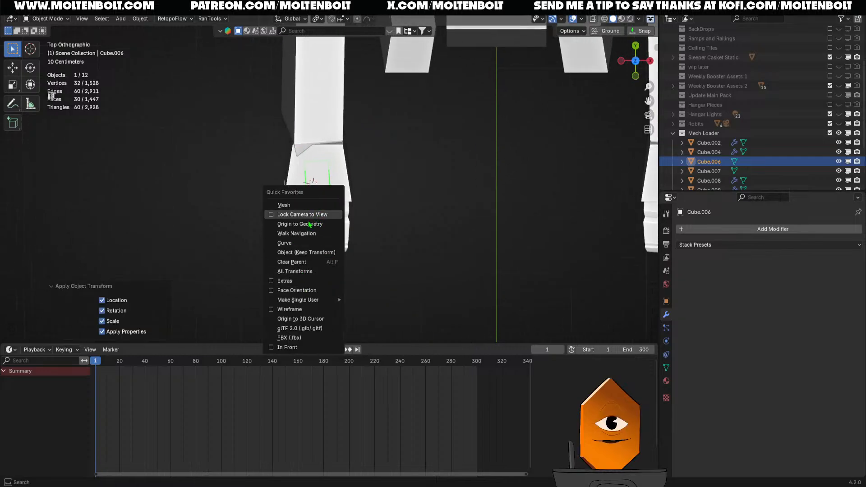
click(310, 224)
middle_drag(381, 209, 391, 177)
- Rotate the lower finger about 2° in the top view to align it with the hand
key(KP_7)
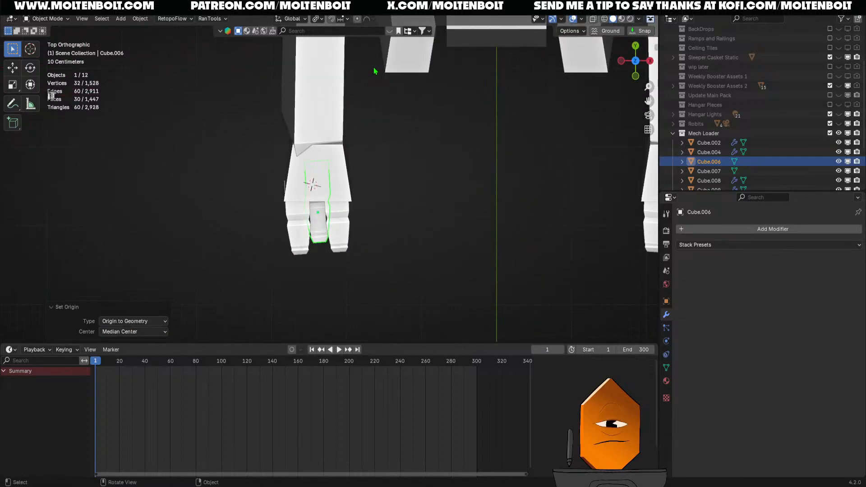
key(r)
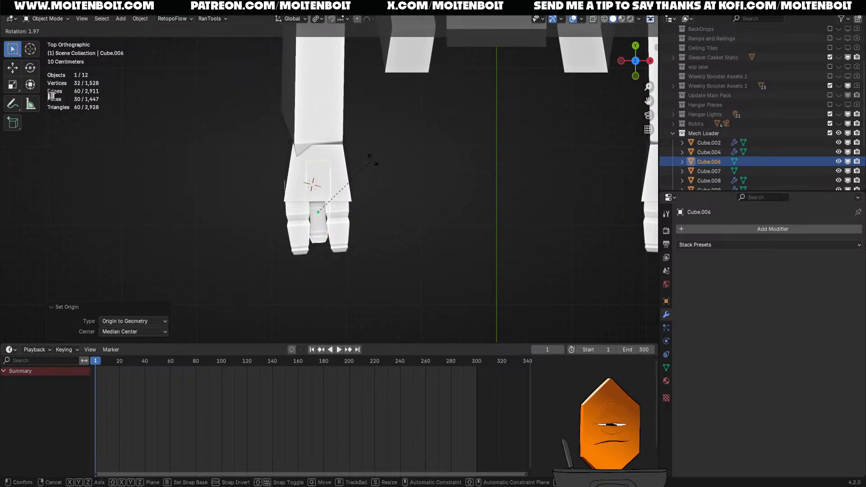
click(374, 162)
middle_drag(378, 164, 349, 191)
click(231, 115)
- Duplicate the mirrored knee joint cylinder and move the copy along X towards the hand
middle_drag(311, 131, 272, 195)
middle_drag(315, 157, 319, 188)
click(320, 156)
key(shift+d)
right_click(296, 187)
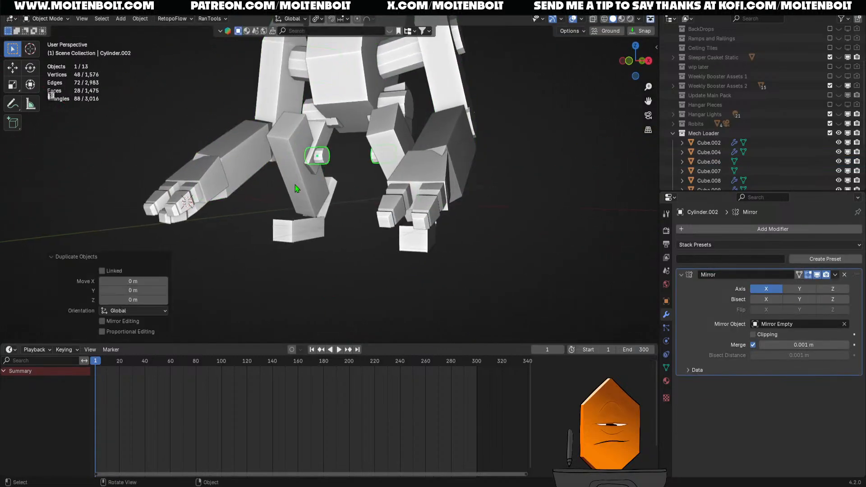
middle_drag(247, 195, 460, 226)
click(217, 118)
key(g)
key(x)
click(316, 165)
- Shift the cylinder about 0.02 m in X, 0.21 m in Y and 0.11 m in Z to the lower finger's base, and save the file
scroll(461, 225, up, 3)
middle_drag(488, 180, 445, 156)
key(g)
click(500, 149)
key(ctrl+s)
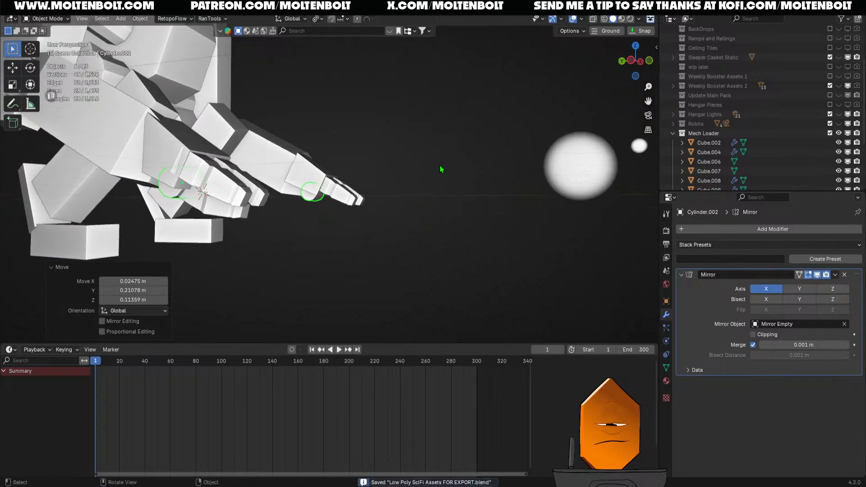
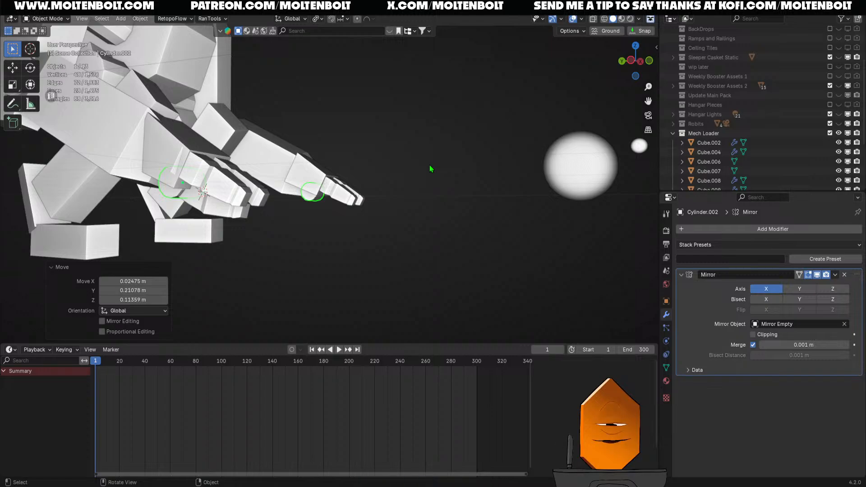
- Examine the hands, lower finger and newly placed palm cylinder from several angles
key(alt+a)
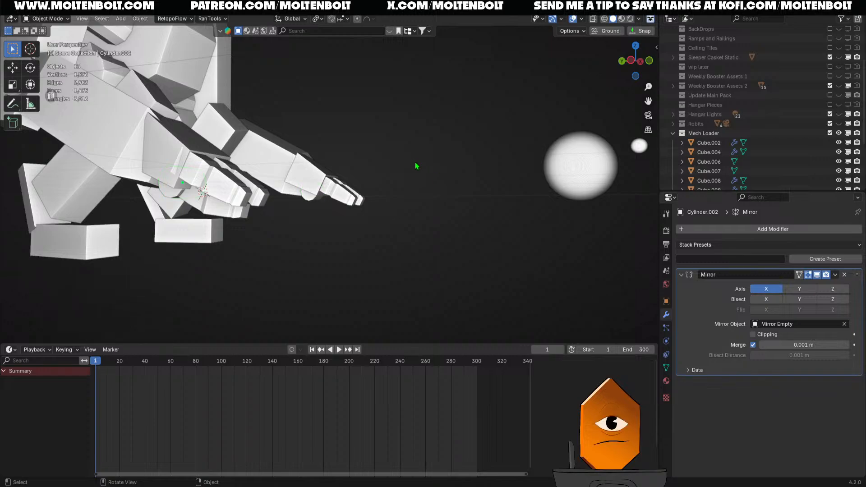
middle_drag(433, 142, 405, 168)
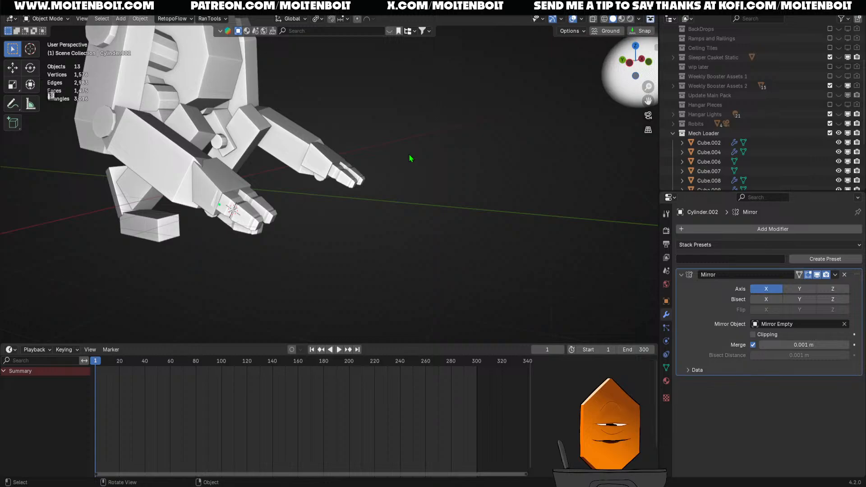
middle_drag(427, 154, 278, 189)
shift+middle_drag(233, 171, 283, 174)
click(249, 129)
middle_drag(249, 129, 288, 159)
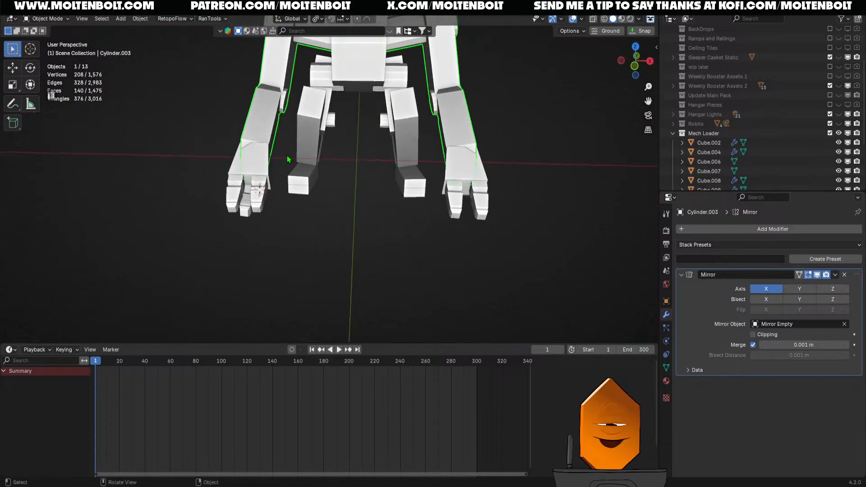
middle_drag(249, 214, 223, 228)
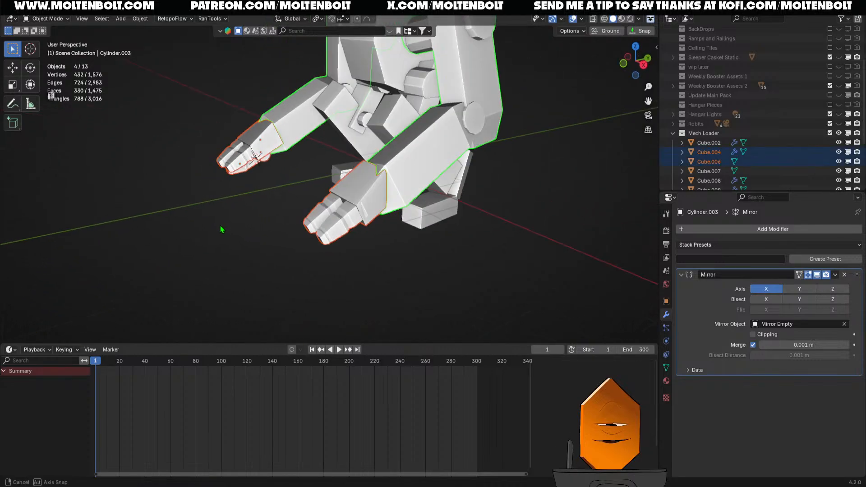
click(206, 130)
drag(204, 125, 262, 208)
click(264, 215)
scroll(298, 234, up, 4)
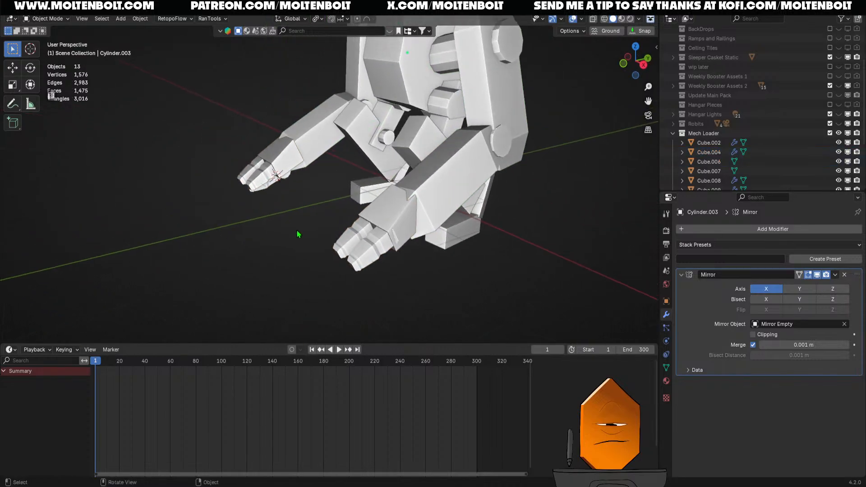
middle_drag(297, 233, 304, 151)
click(247, 216)
shift+click(205, 229)
shift+click(229, 188)
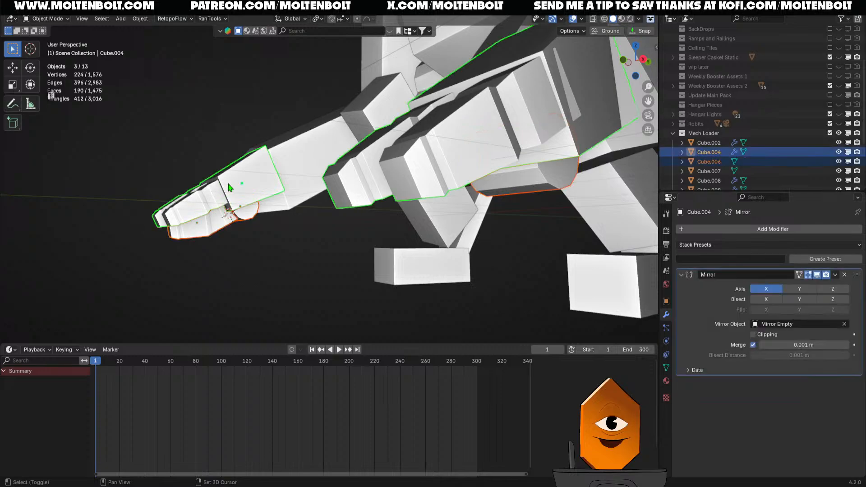
middle_drag(231, 188, 318, 208)
scroll(319, 264, down, 2)
middle_drag(319, 266, 322, 250)
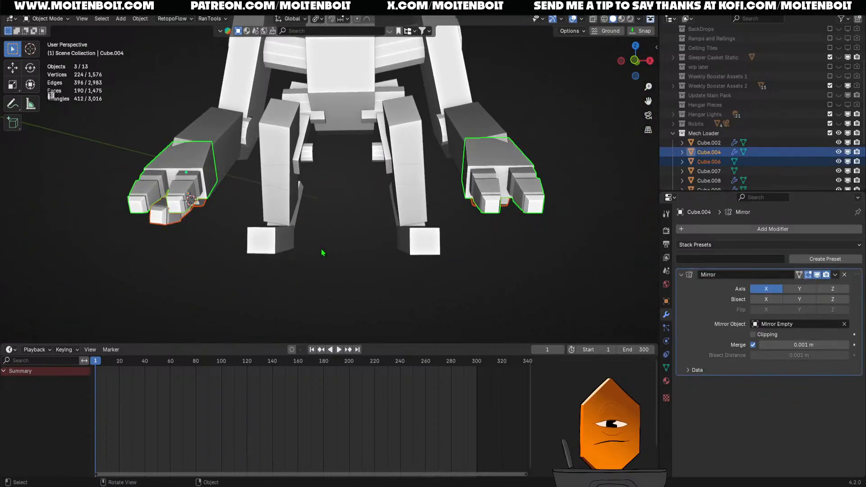
click(429, 270)
- Remove the Mirror modifier from the hand block with the two upper fingers
click(183, 174)
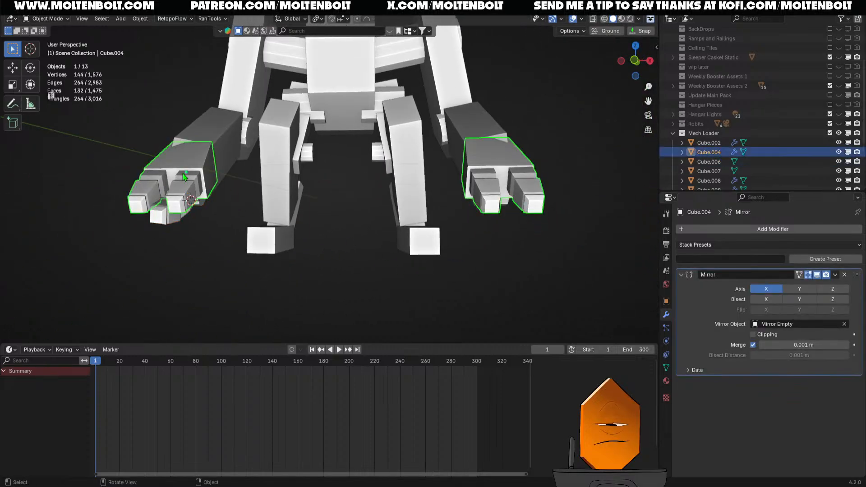
click(845, 274)
middle_drag(574, 284, 218, 224)
- Join the palm cylinder and the lower finger to the hand block as one object
click(218, 224)
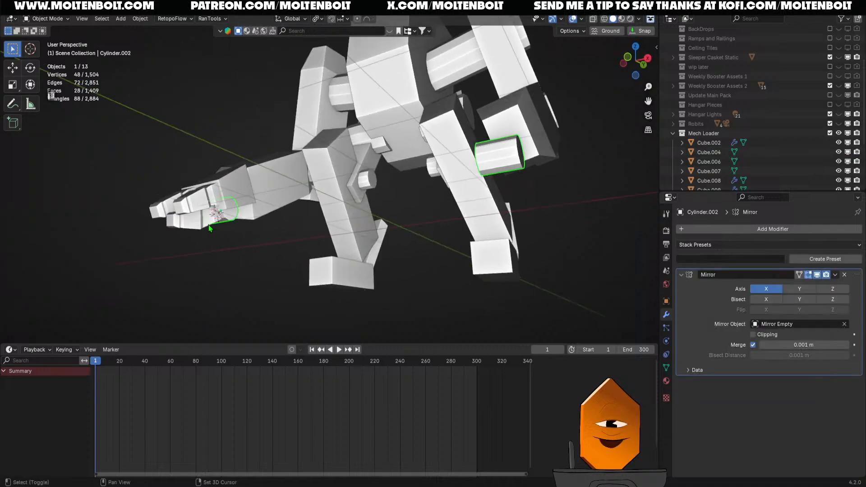
shift+click(209, 228)
shift+click(230, 212)
key(ctrl+j)
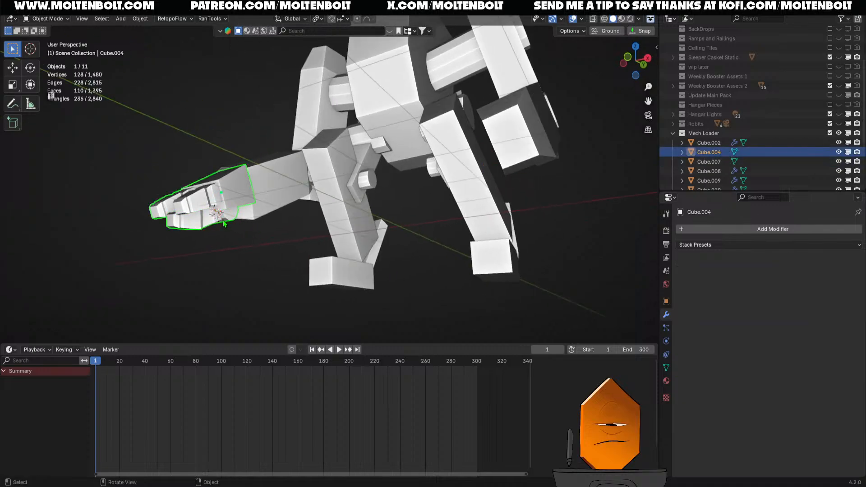
- Add a Mirror modifier to the joined hand with Mirror Empty as the mirror object
middle_drag(225, 224, 466, 248)
click(775, 232)
click(649, 248)
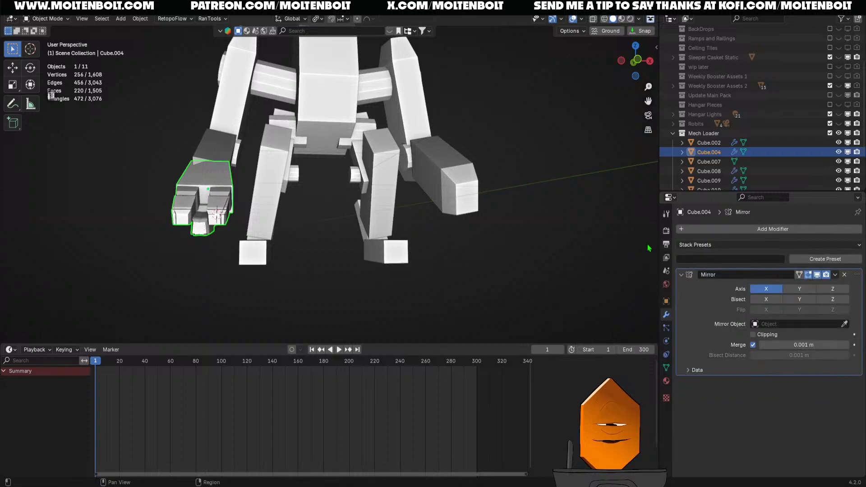
click(796, 324)
text(mirror)
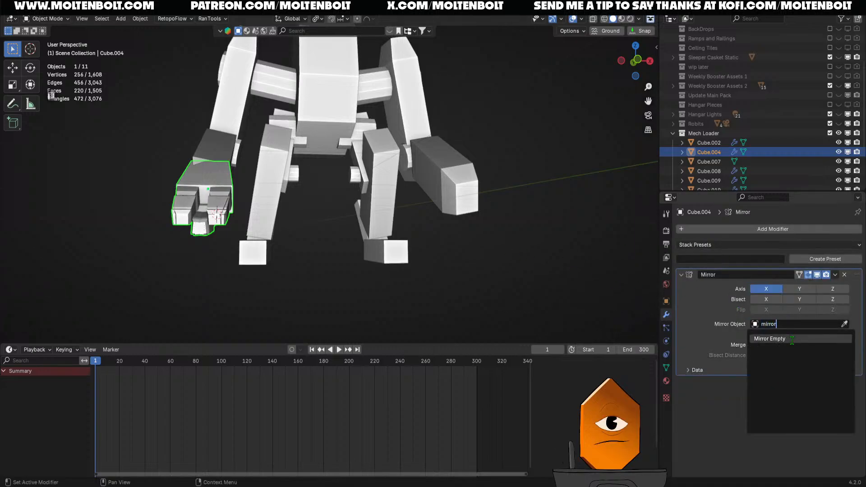
click(792, 339)
click(578, 281)
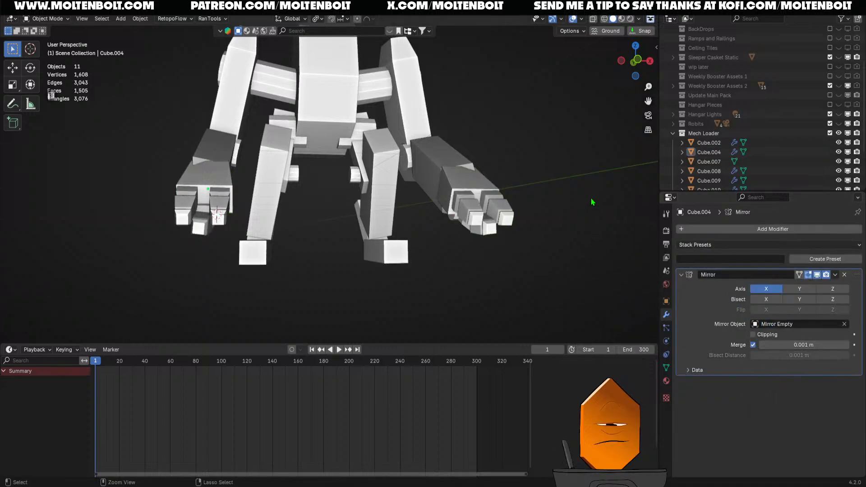
- Rotate the hand about 11.9° in the view plane and turn it around the global Z axis
click(468, 217)
key(r)
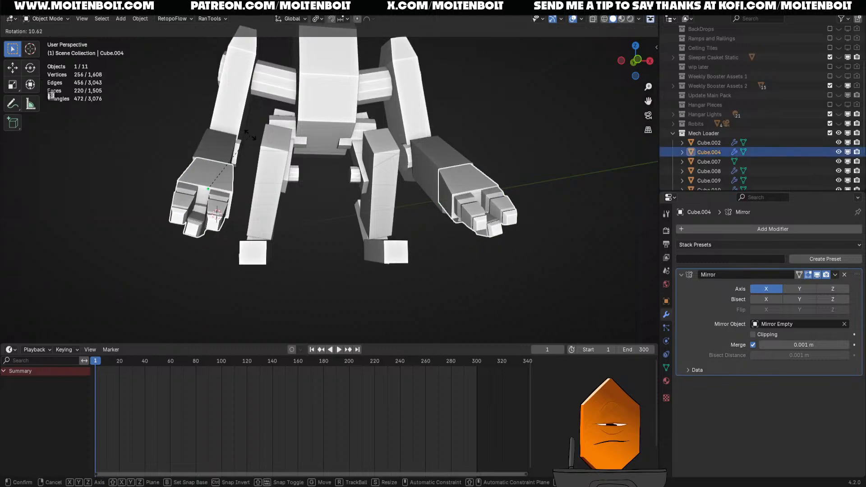
click(247, 137)
key(r)
key(z)
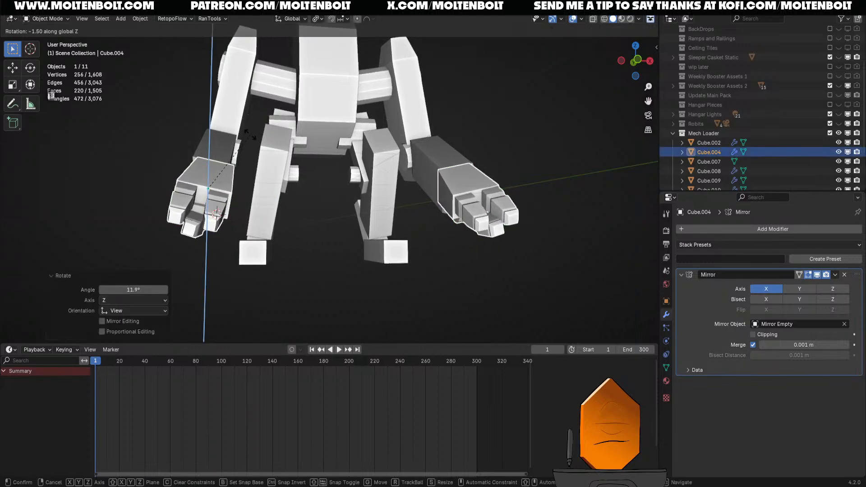
click(272, 135)
click(548, 154)
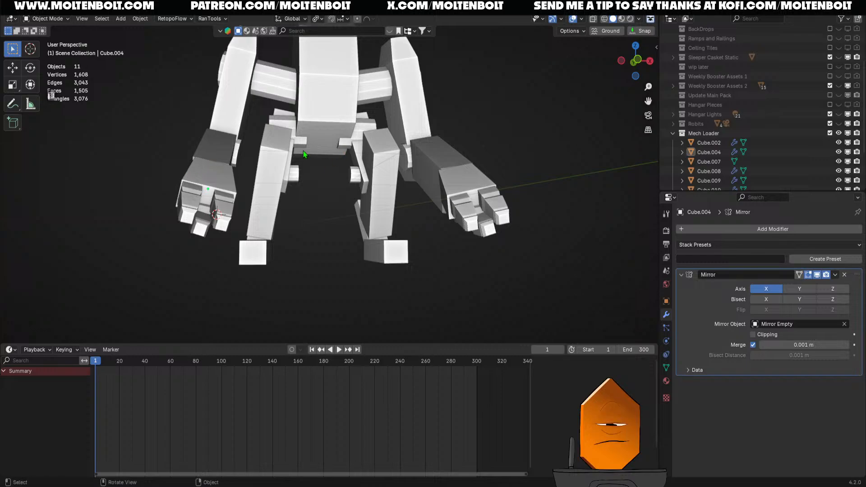
- Rotate the hand around its local Y axis to level the fingers, and save the file
click(222, 173)
key(r)
key(y)
key(y)
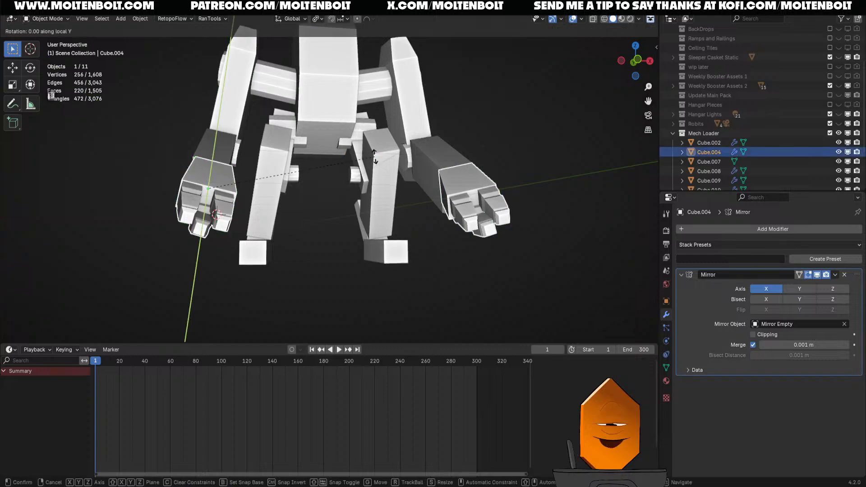
click(308, 142)
click(507, 129)
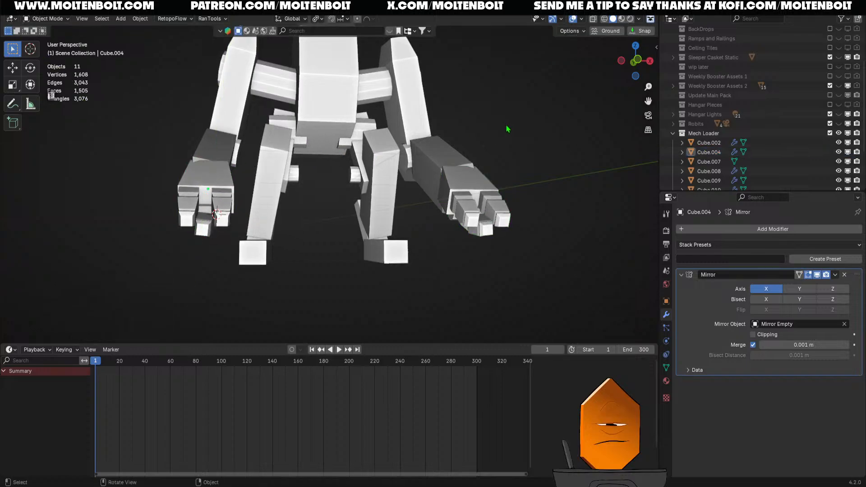
key(ctrl+s)
- Open the arm object's mesh for editing with its forearm selected
scroll(514, 139, down, 4)
middle_drag(514, 158, 574, 203)
scroll(517, 205, up, 3)
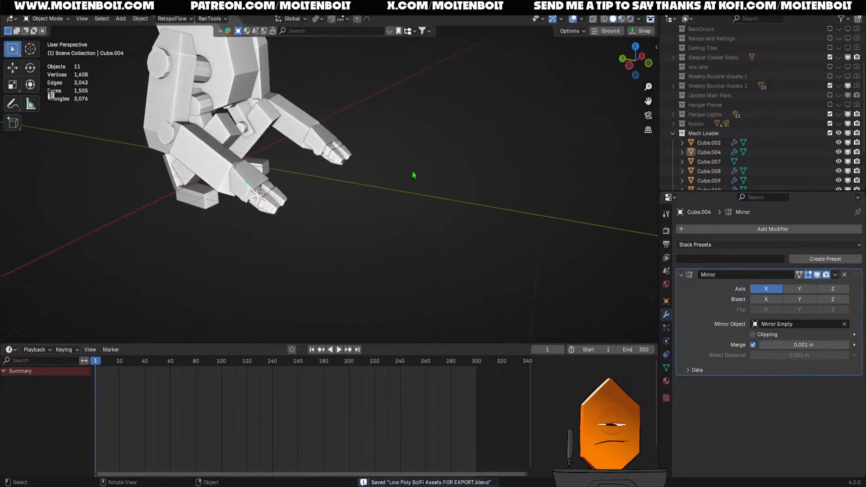
middle_drag(412, 175, 342, 181)
scroll(341, 181, up, 3)
click(266, 159)
key(Tab)
middle_drag(406, 204, 442, 205)
key(s)
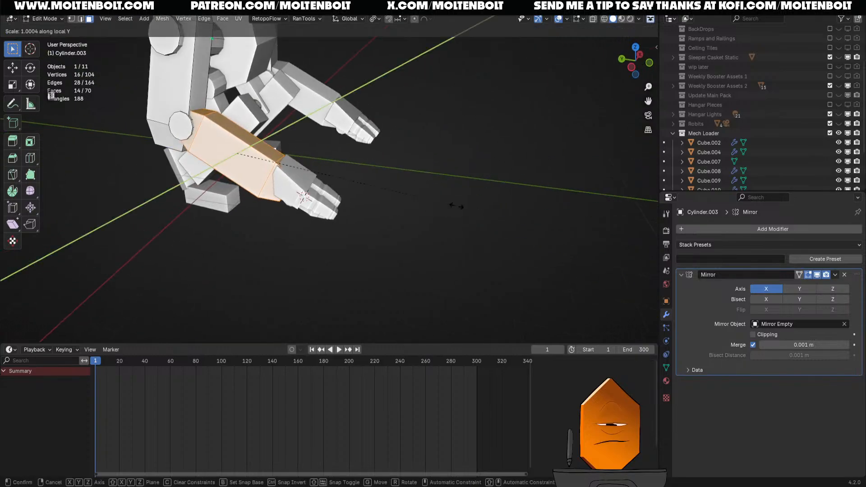
key(x)
key(x)
right_click(457, 206)
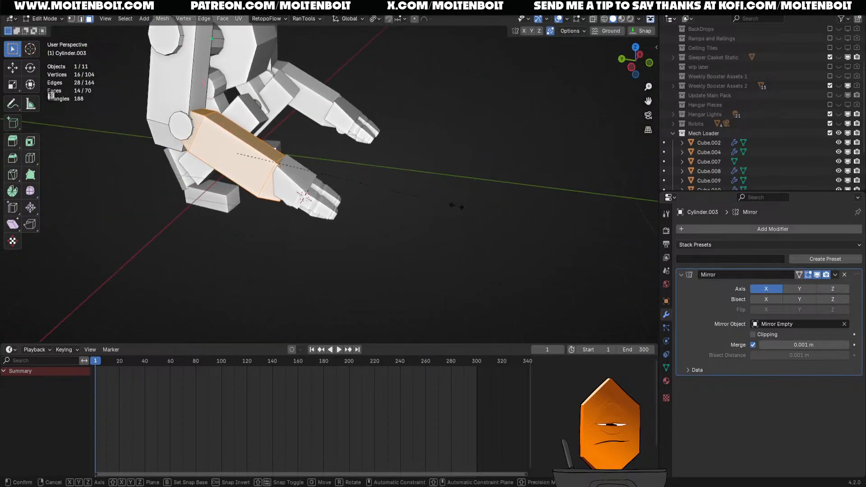
key(s)
key(z)
key(z)
right_click(457, 207)
- Scale the forearm uniformly to 0.921 and shift it about 0.56 m in Y and 0.15 m in Z toward the elbow
middle_drag(457, 206, 506, 186)
key(s)
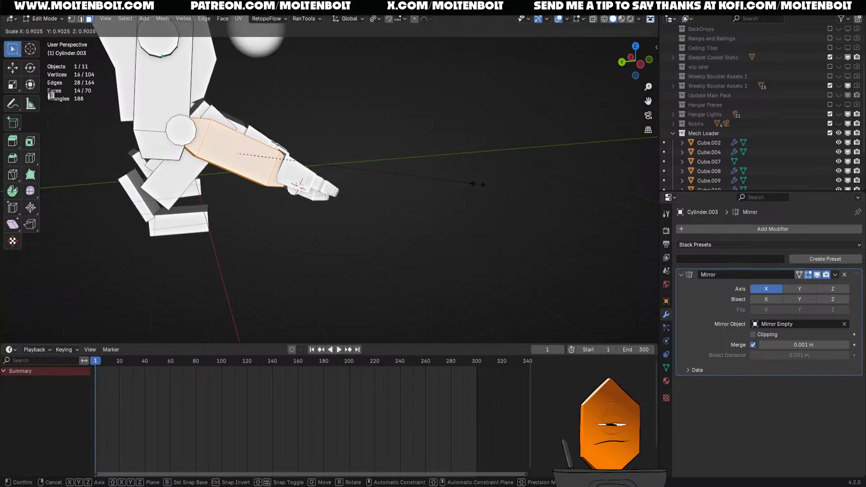
click(482, 185)
key(grave)
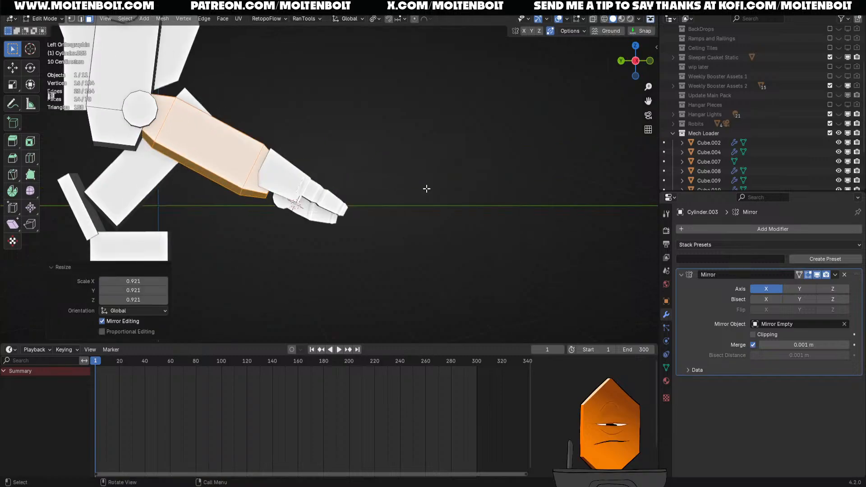
key(g)
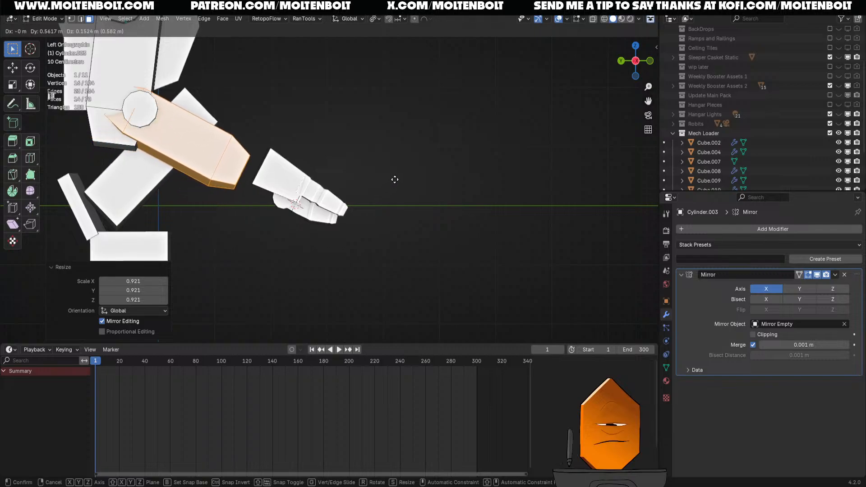
click(412, 193)
- Move the hand about 0.41 m in Y and 0.06 m in Z onto the forearm's end, and save the file
key(Tab)
click(299, 183)
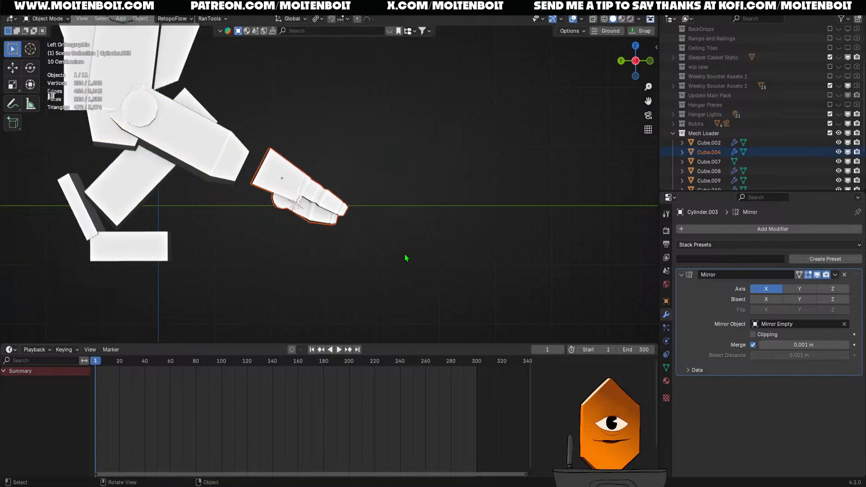
click(341, 225)
key(g)
click(307, 204)
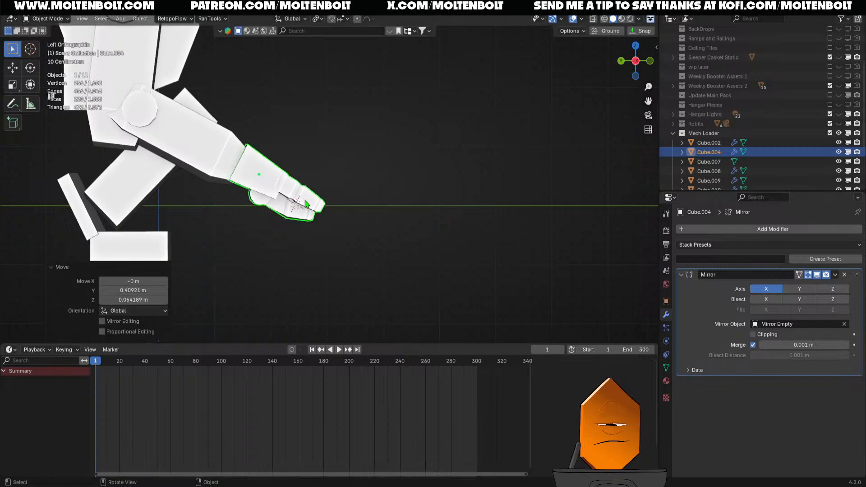
middle_drag(307, 204, 363, 143)
key(ctrl+s)
- Enlarge the 3D viewport by shrinking the timeline area, and save the file
click(391, 188)
scroll(363, 143, down, 5)
middle_drag(343, 172, 459, 193)
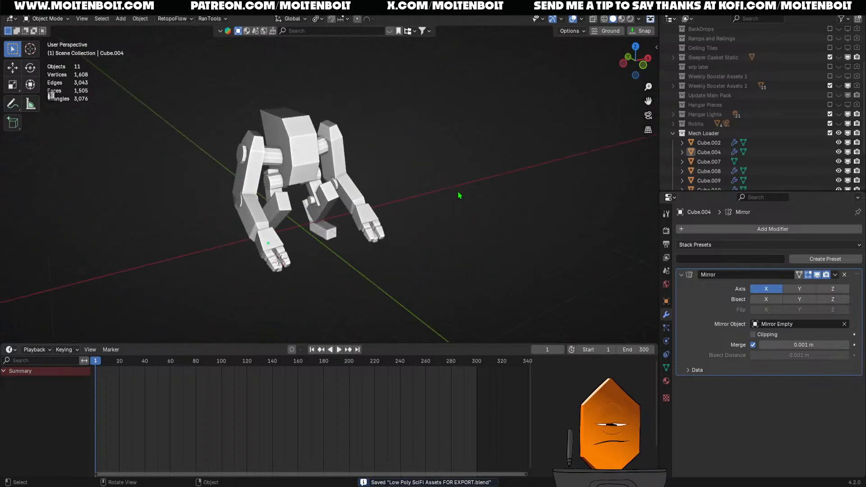
drag(391, 342, 391, 424)
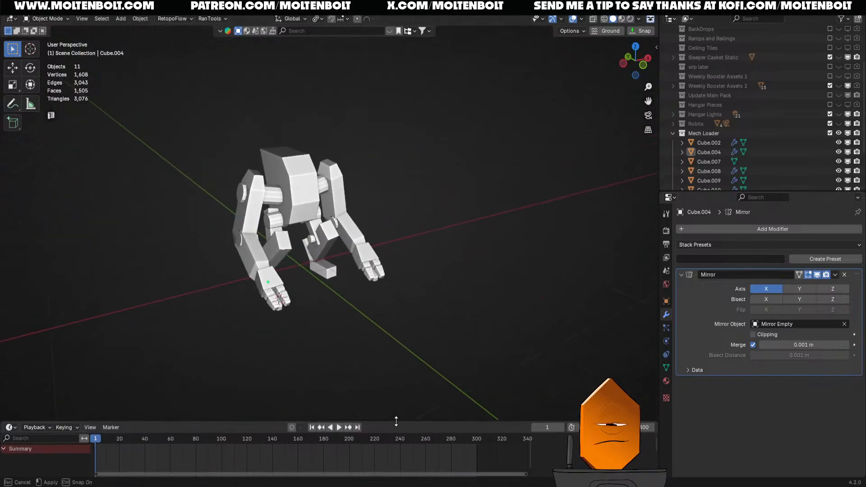
key(ctrl+s)
- Switch to rendered shading and make the Cam + Lights collection and its Lights Render collection visible
key(z)
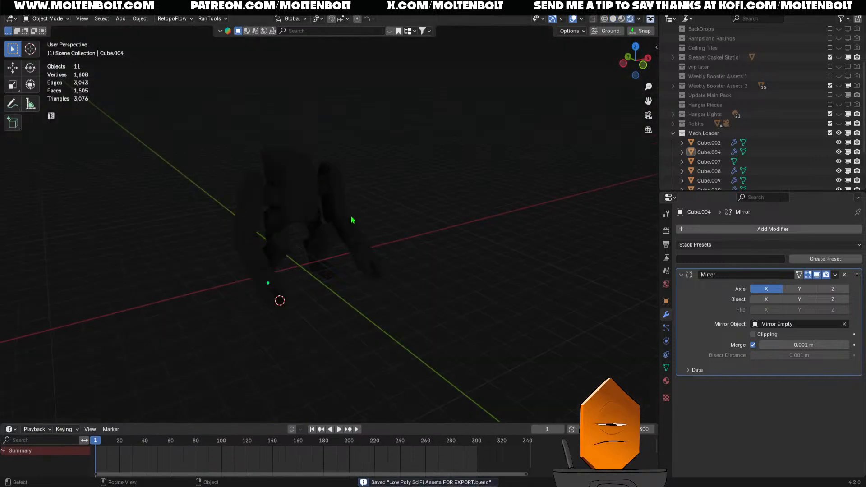
scroll(800, 32, up, 5)
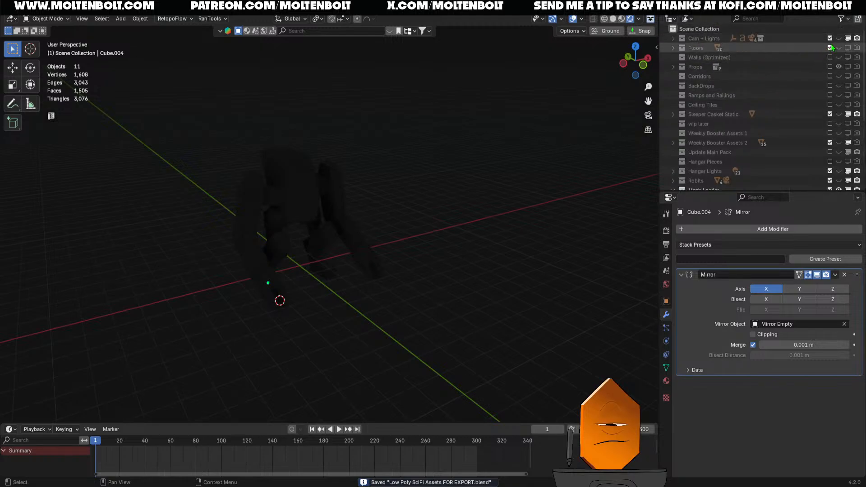
scroll(797, 107, down, 5)
scroll(835, 97, up, 5)
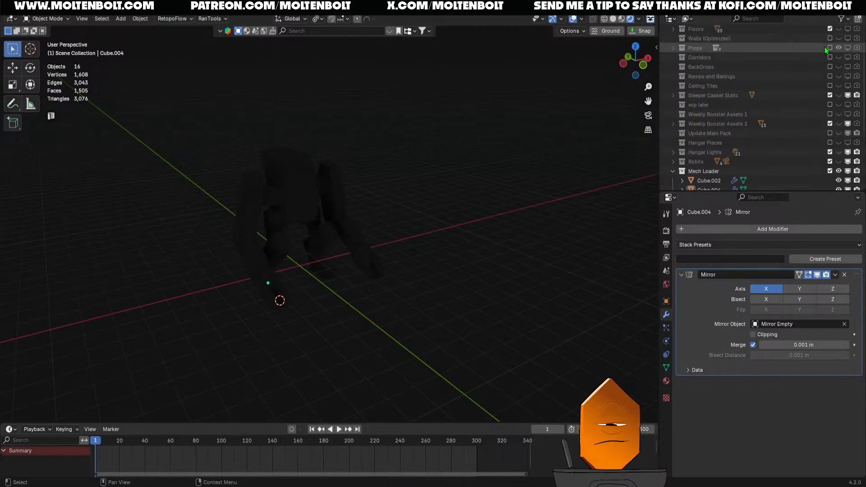
click(674, 40)
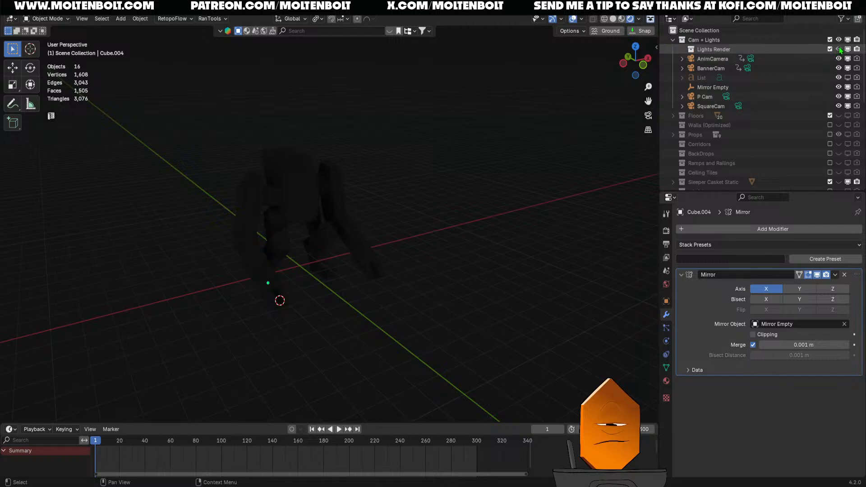
ctrl+middle_drag(496, 161, 458, 207)
- Select all the mech parts and return the viewport to solid shading
key(a)
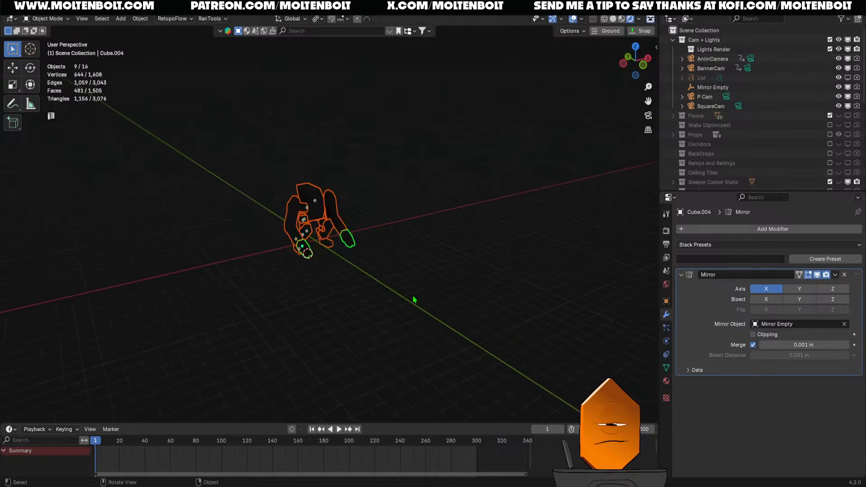
mouse_move(413, 300)
middle_down()
mouse_move(414, 269)
mouse_move(473, 257)
mouse_move(410, 271)
mouse_move(447, 271)
mouse_move(460, 256)
middle_up()
key(shift+z)
- Show the Hangar Pieces collection to compare the mech's scale with the hangar, and exclude it again
ctrl+middle_drag(394, 265, 408, 216)
scroll(774, 118, down, 5)
scroll(773, 126, down, 2)
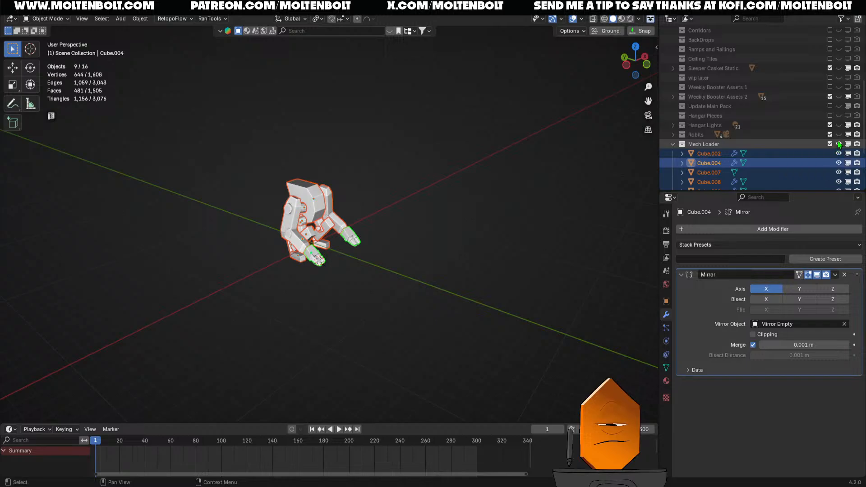
click(848, 116)
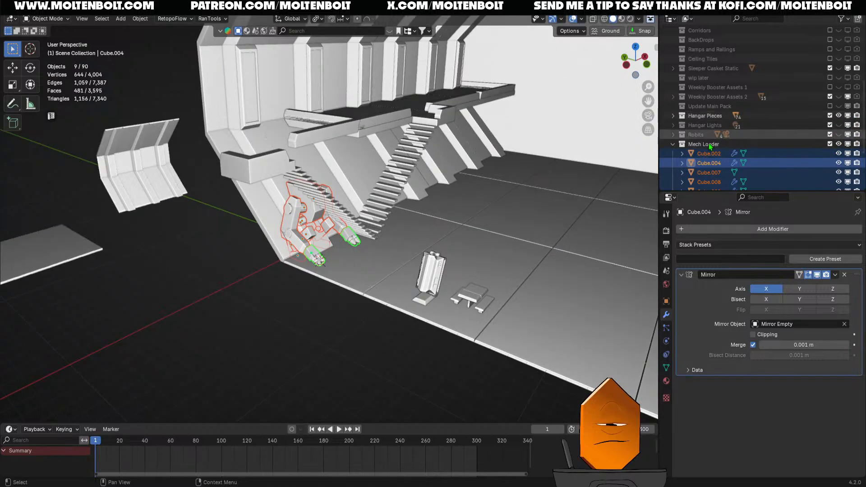
middle_drag(320, 312, 338, 312)
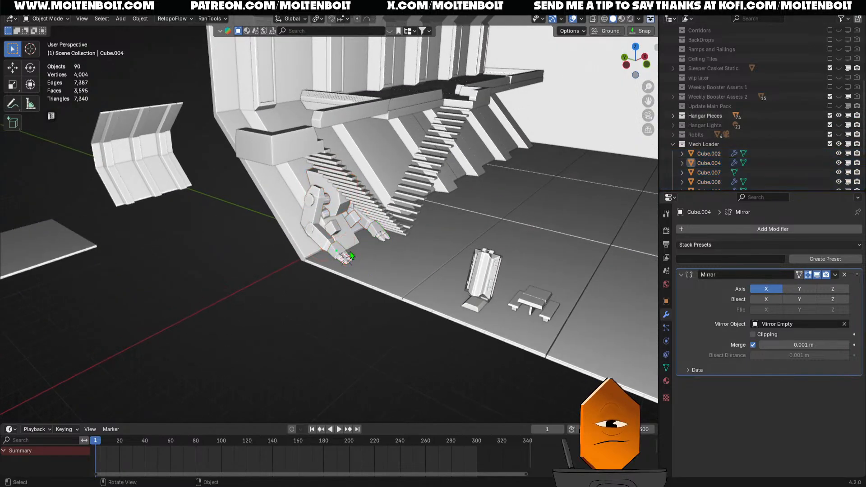
click(830, 116)
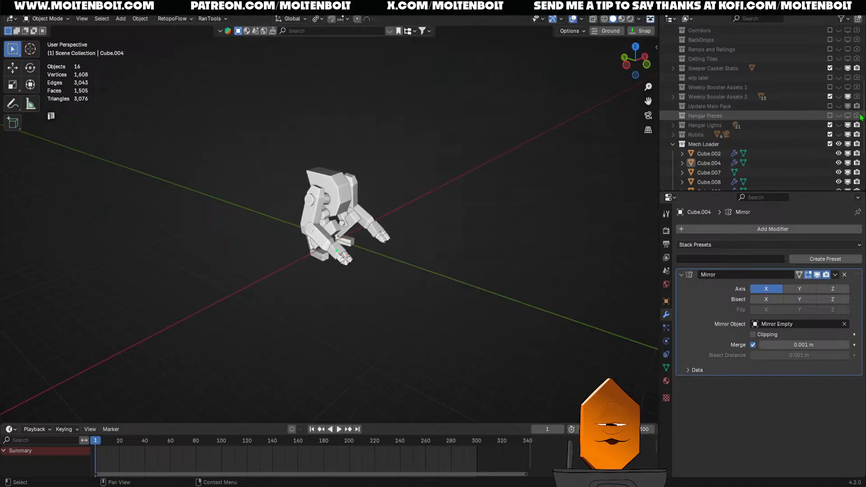
- Convert the mirrored arm object to a plain mesh
middle_drag(494, 254, 466, 254)
scroll(447, 243, up, 3)
click(342, 172)
click(315, 183)
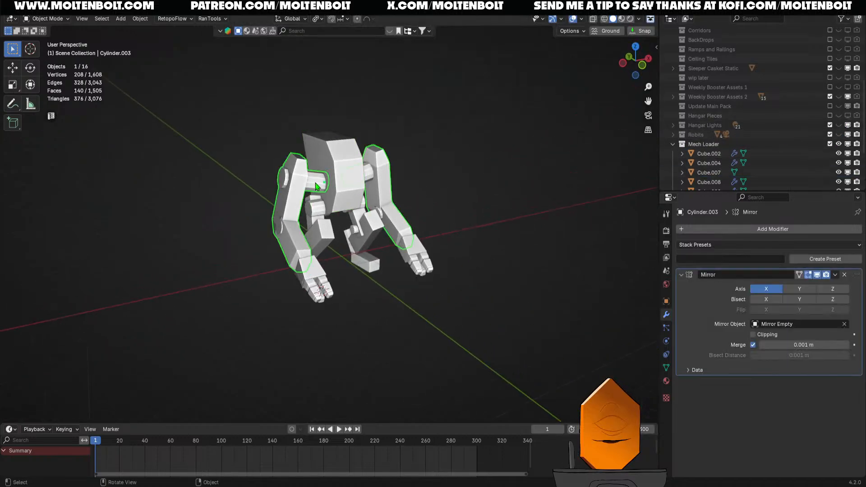
alt+click(302, 184)
click(298, 168)
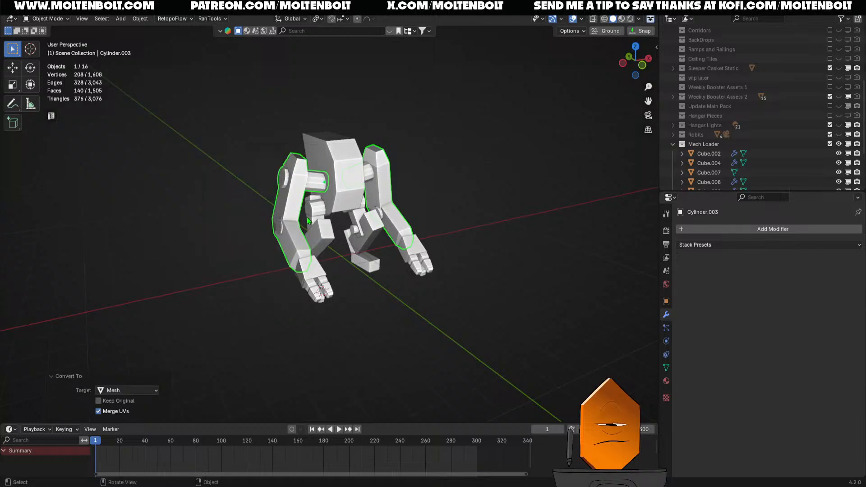
- Convert the mirrored hip joints, leg segments and feet to plain meshes and join them into one object
click(315, 206)
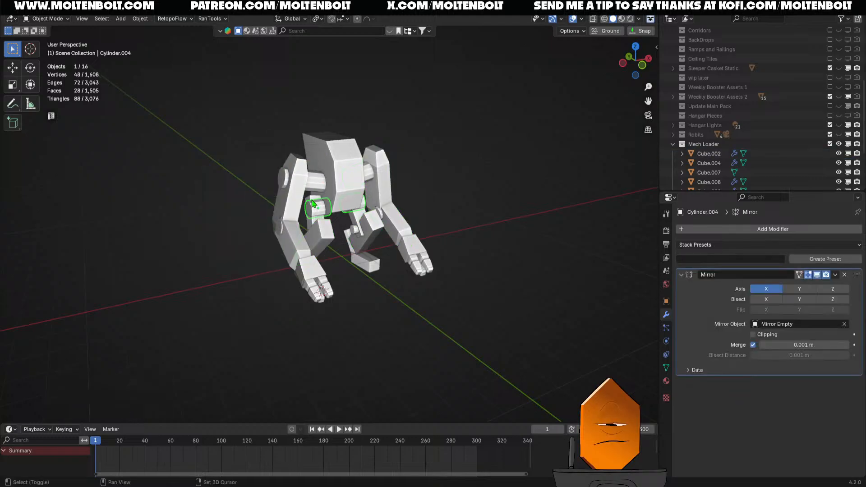
shift+click(311, 200)
shift+click(318, 235)
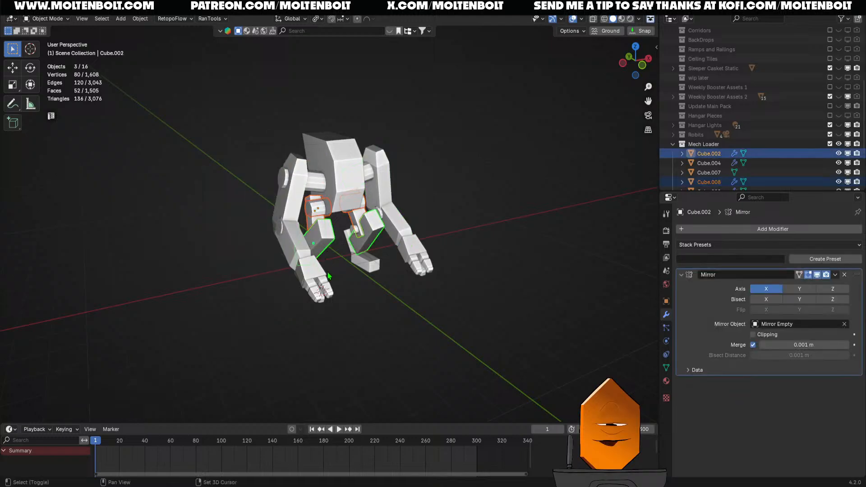
middle_drag(318, 234, 367, 251)
shift+click(316, 266)
shift+click(335, 271)
middle_drag(414, 281, 326, 277)
key(q)
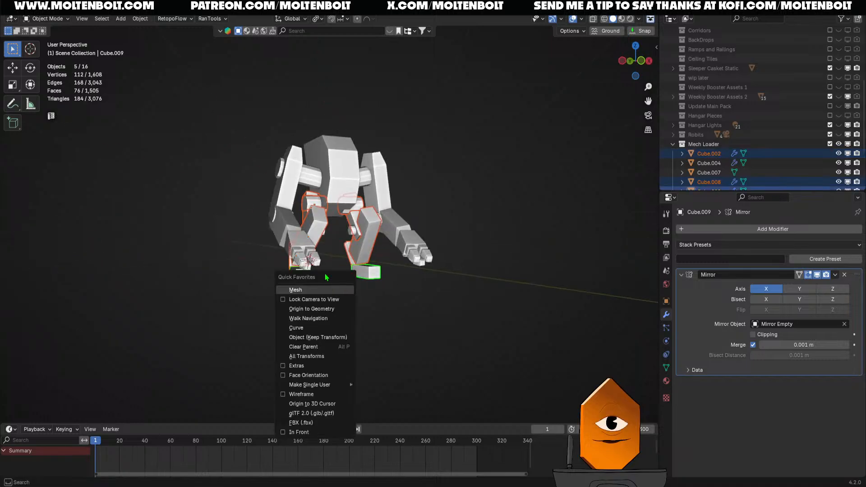
middle_drag(472, 271, 426, 285)
key(q)
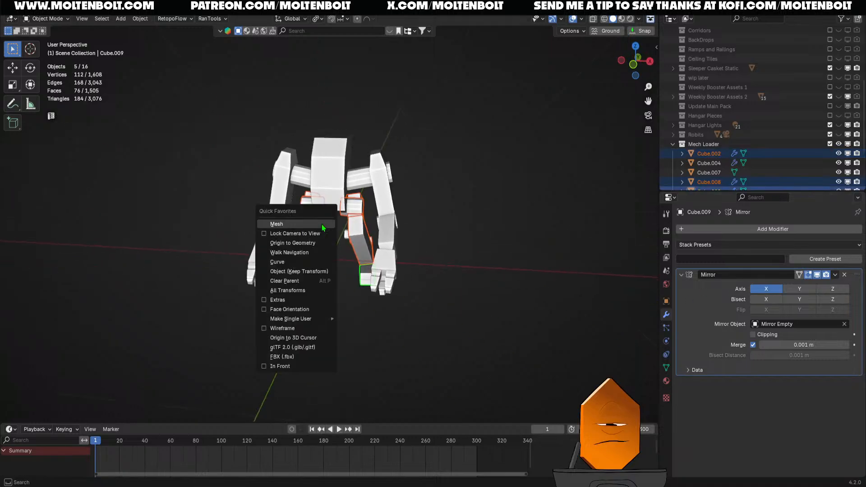
click(301, 221)
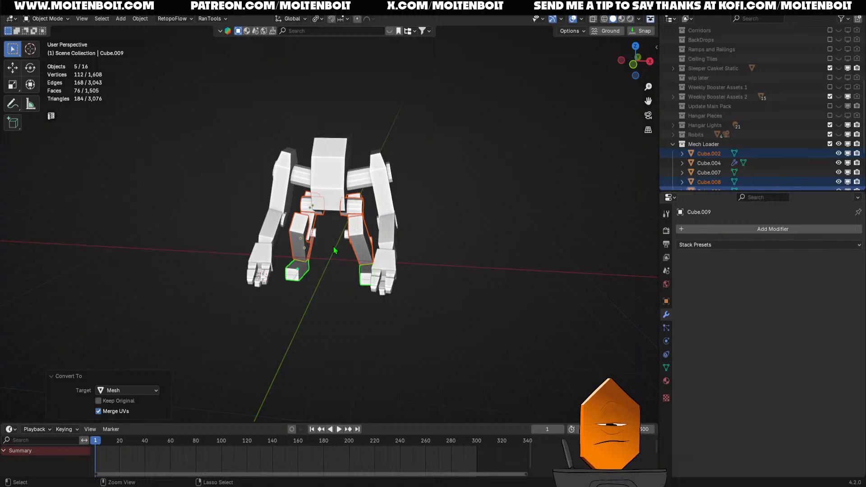
key(ctrl+j)
- Try to join the legs, torso, arms and mirrored hands into a single object
middle_drag(334, 251, 345, 250)
shift+click(332, 174)
shift+click(287, 187)
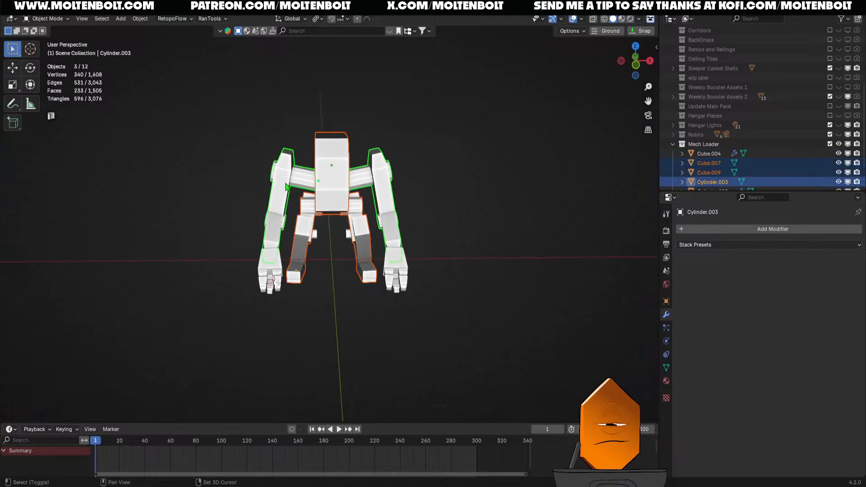
shift+click(270, 280)
middle_drag(269, 280, 449, 278)
key(ctrl+j)
- Show the Hangar Pieces collection and try to slide the joined mech horizontally across the floor
click(831, 115)
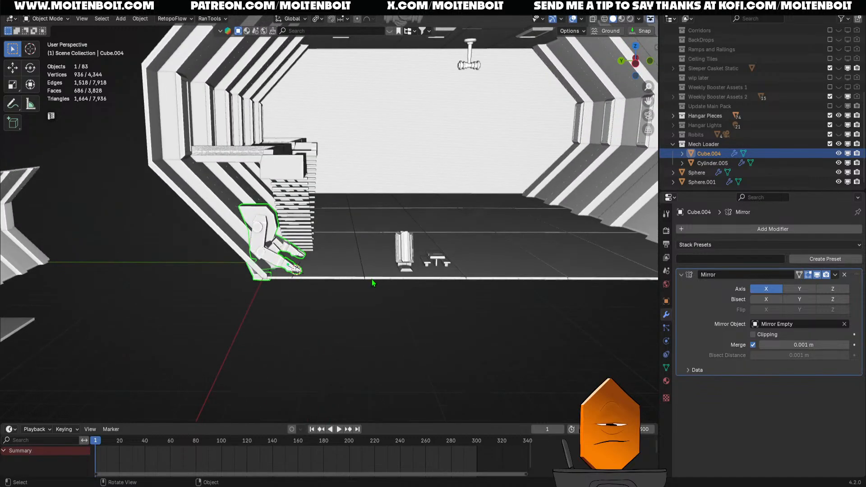
key(g)
key(shift+z)
key(Escape)
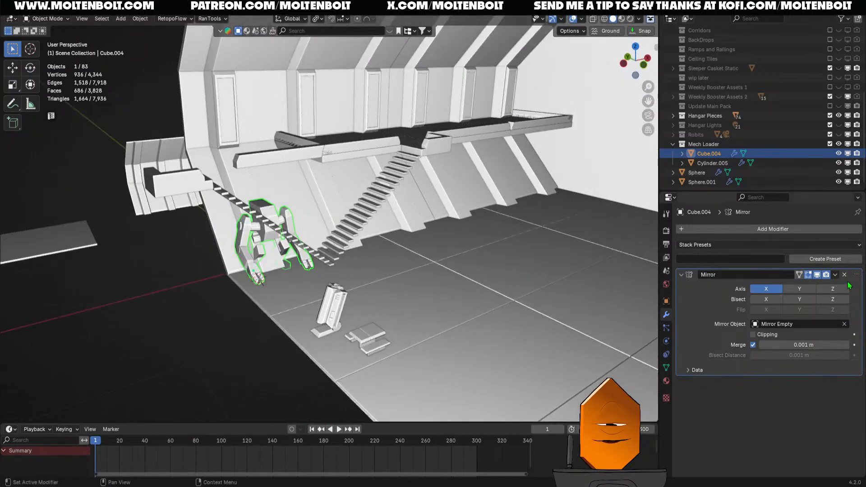
- Try removing the joined mech's Mirror modifier, and undo back to the separate parts
click(845, 275)
key(ctrl+z)
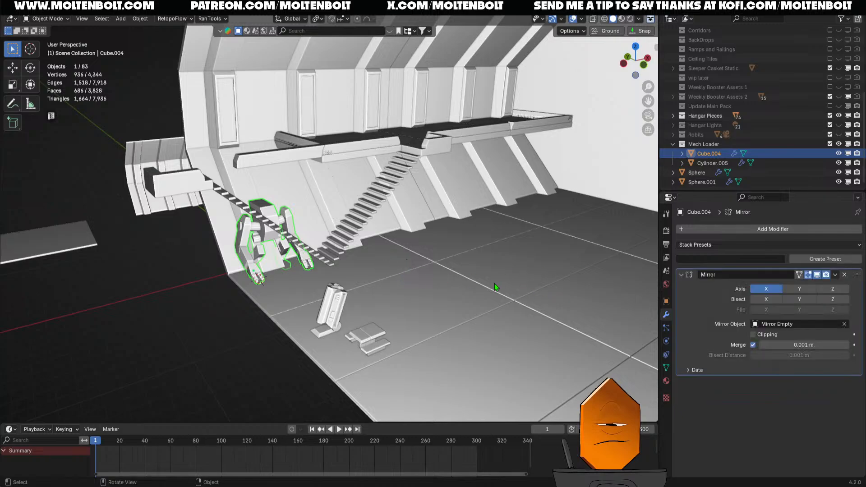
key(ctrl+z)
key(ctrl+z)
- Convert the mirrored hands object to a plain mesh
key(alt+a)
click(257, 275)
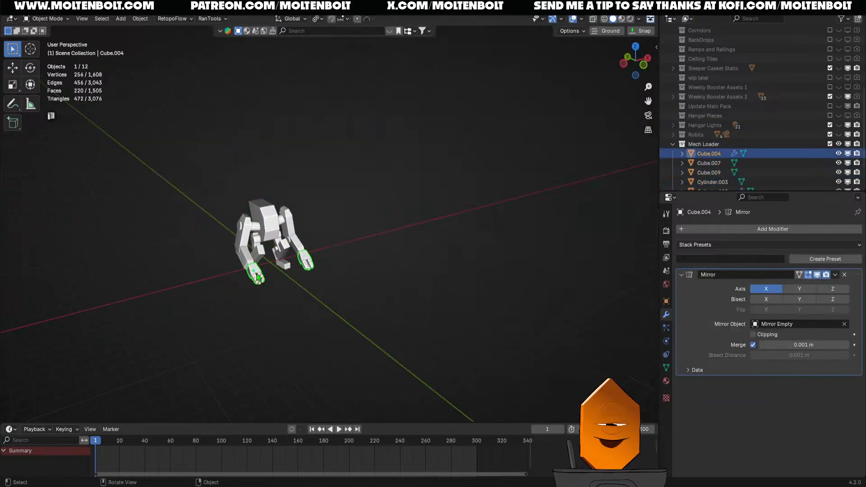
key(q)
click(254, 275)
click(300, 288)
- Join the hands, arms, legs and torso of the mech into one object with the torso as the active part
click(255, 273)
shift+click(249, 256)
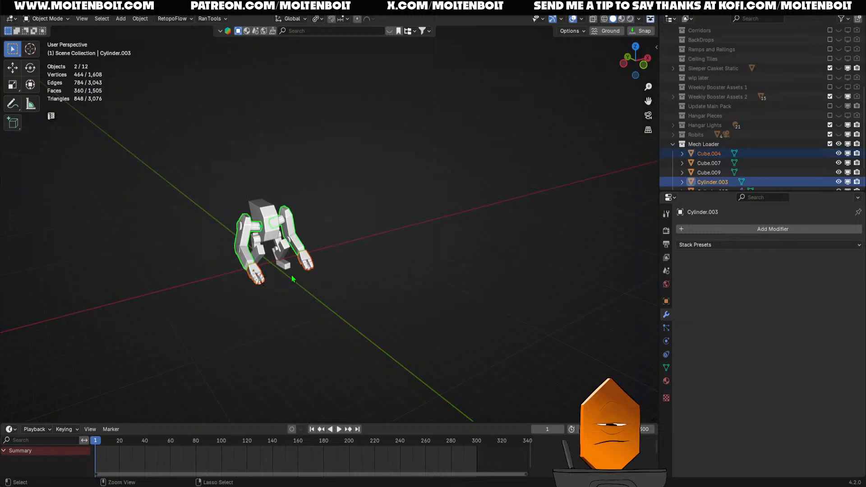
mouse_move(298, 276)
middle_down()
mouse_move(284, 268)
mouse_move(394, 247)
mouse_move(301, 265)
middle_up()
shift+click(285, 252)
shift+click(276, 237)
key(ctrl+j)
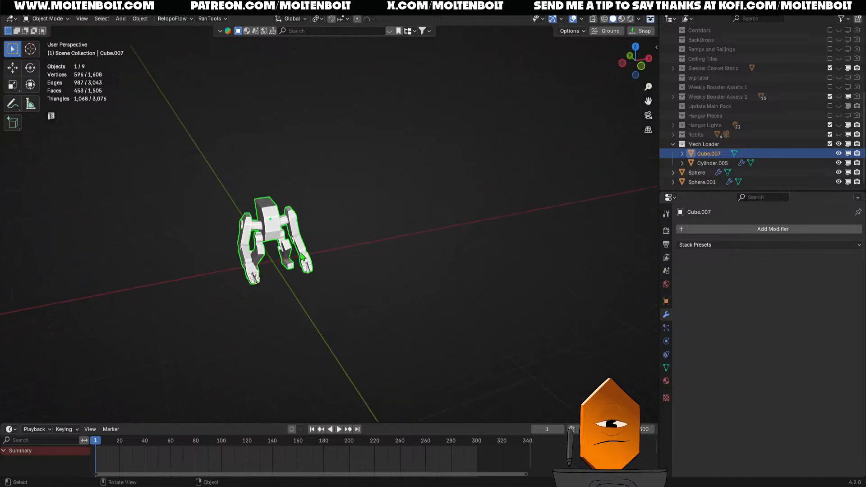
- Show the Hangar Pieces collection and move the mech about 3.28 m in X and -16.97 m in Y onto the hangar floor
click(831, 115)
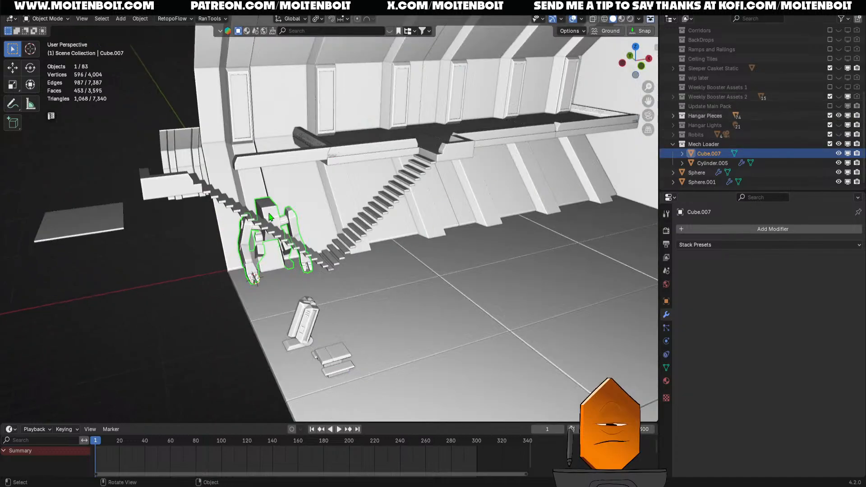
key(g)
key(shift+z)
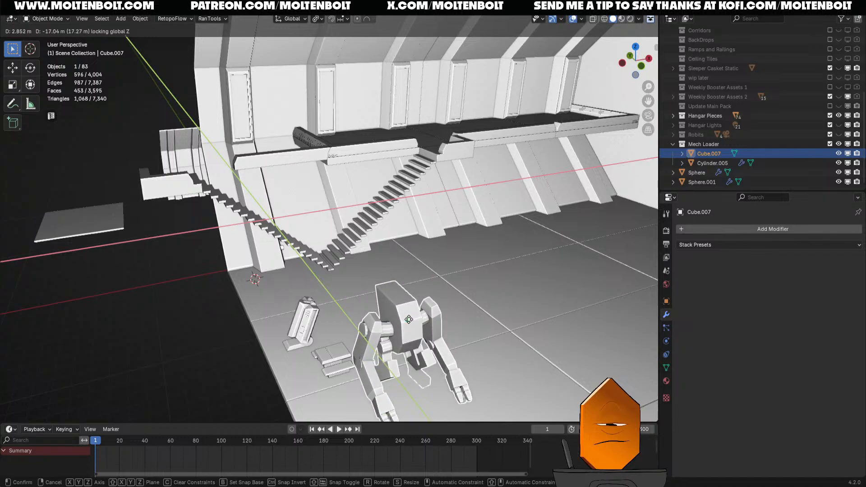
click(409, 351)
shift+middle_drag(409, 351, 363, 257)
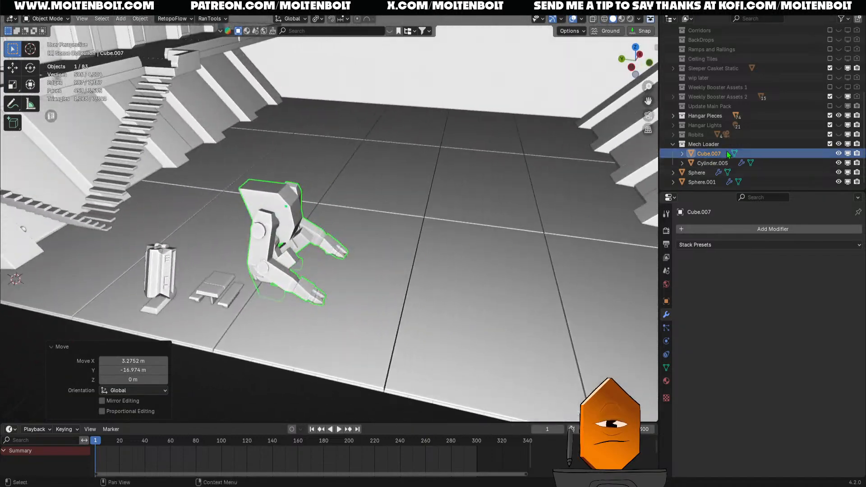
- Expand the Robits collection and unhide Chibibot and Cylinder.001 beside the mech
scroll(727, 155, down, 1)
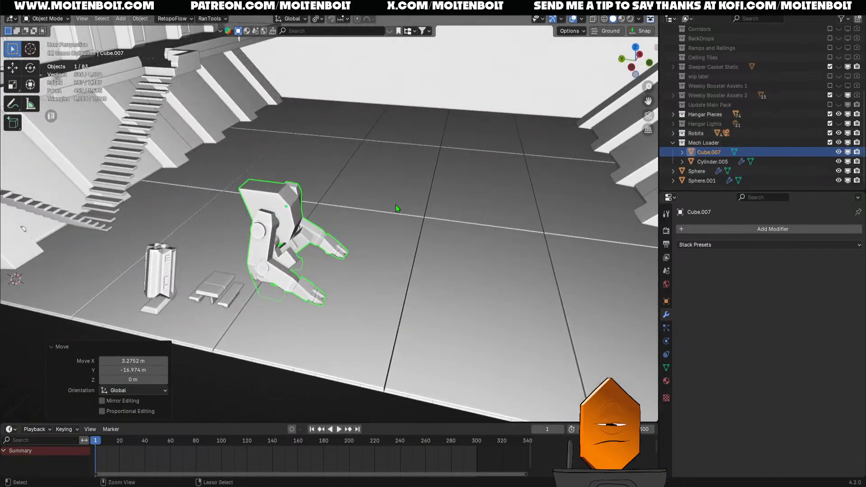
scroll(396, 204, down, 2)
click(672, 133)
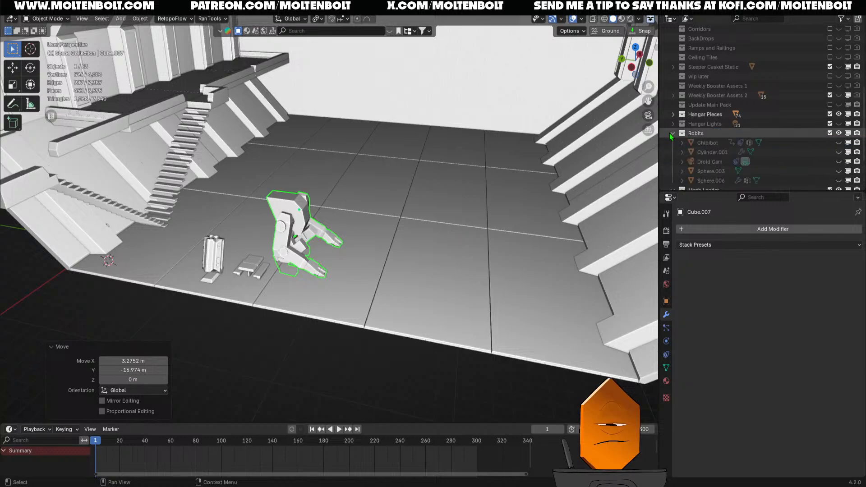
click(839, 143)
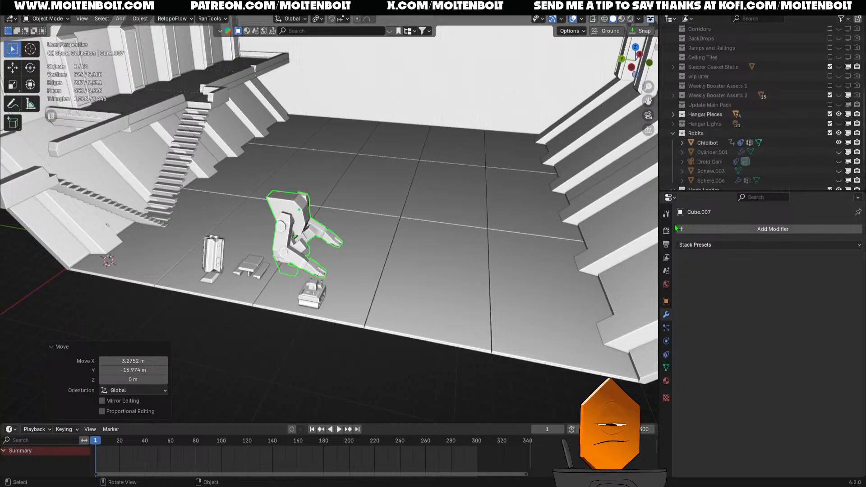
click(839, 152)
- Rename Cylinder.001 as Hangar Pylon and save the file
click(709, 152)
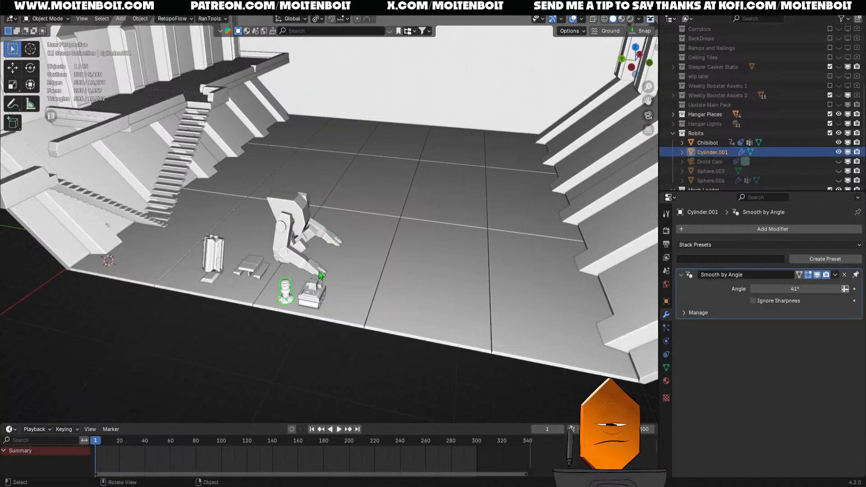
key(F2)
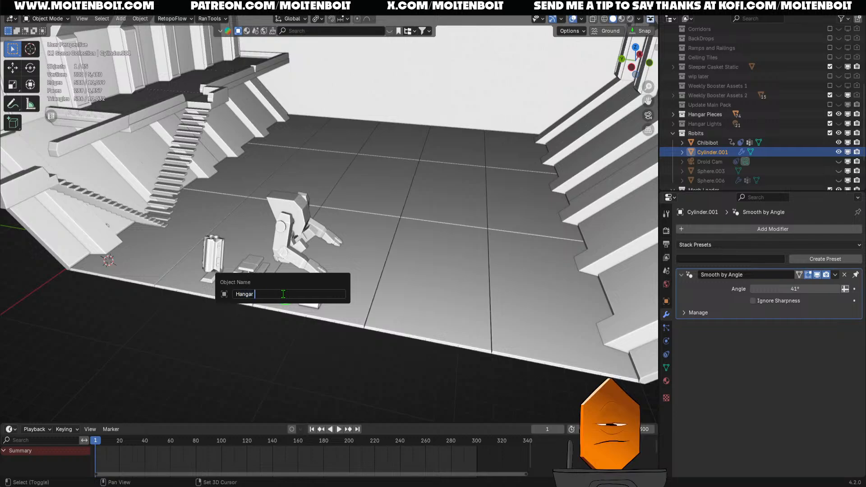
text(Hangar Pylon)
key(Return)
key(ctrl+s)
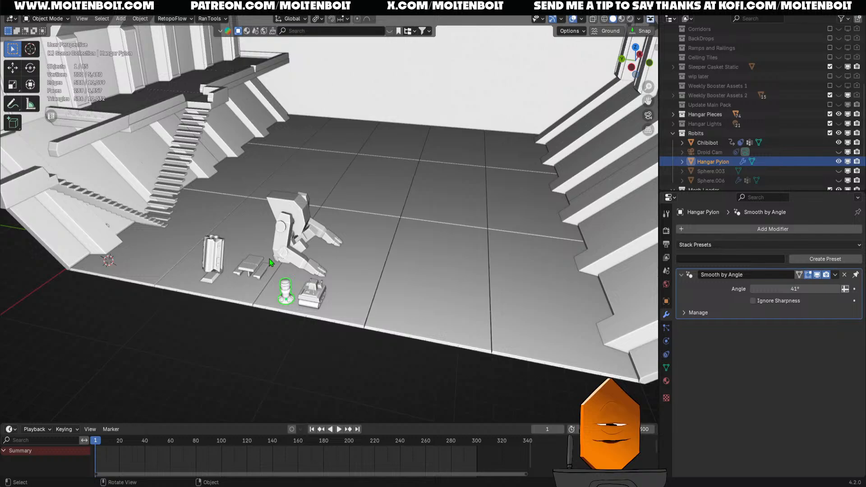
- Raise the mech about 0.936 m along Z so it stands on the hangar floor, and save the file
click(296, 231)
key(g)
key(z)
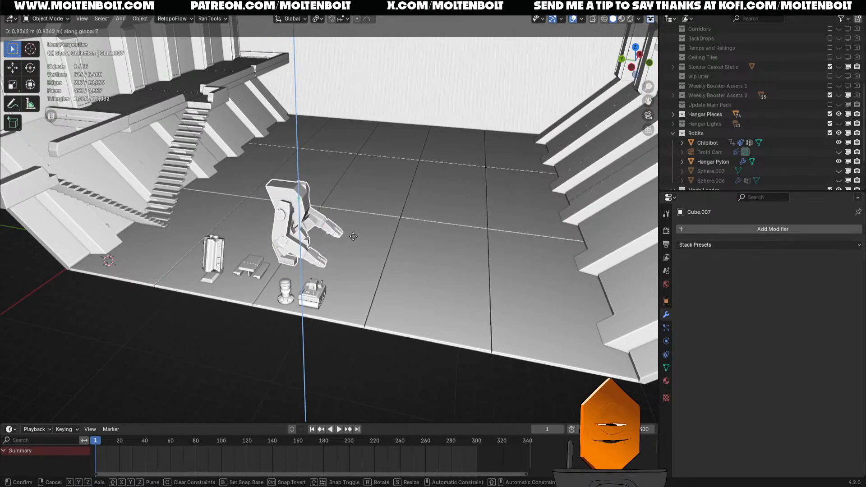
click(347, 246)
middle_drag(348, 246, 340, 251)
key(ctrl+s)
- Switch the viewport to rendered shading and show the Hangar Lights collection
key(KP_Decimal)
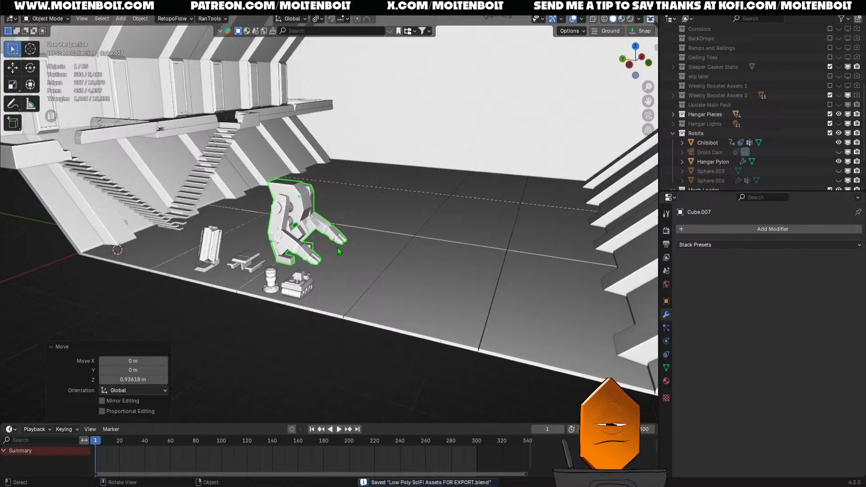
scroll(361, 293, down, 2)
middle_drag(365, 311, 405, 326)
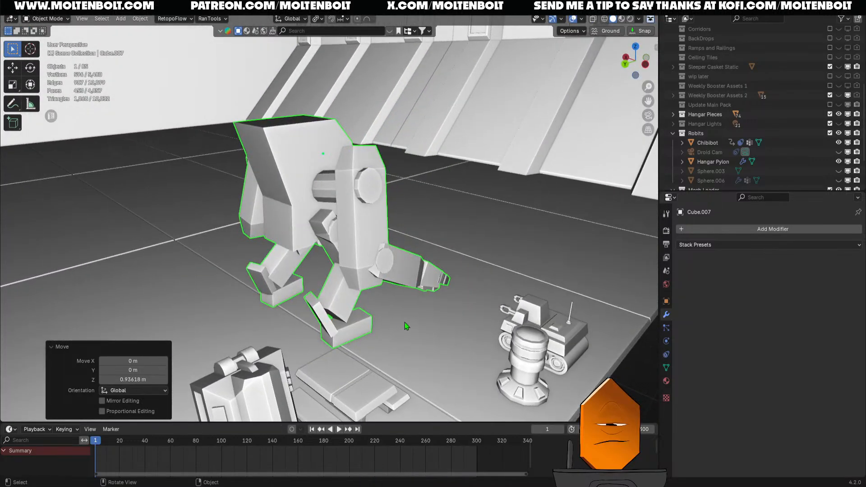
middle_drag(445, 305, 324, 290)
key(z)
middle_drag(340, 201, 465, 198)
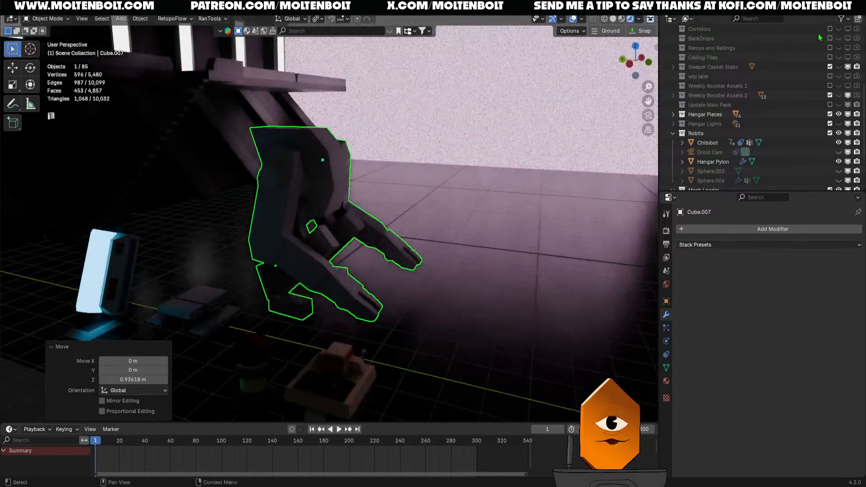
click(839, 124)
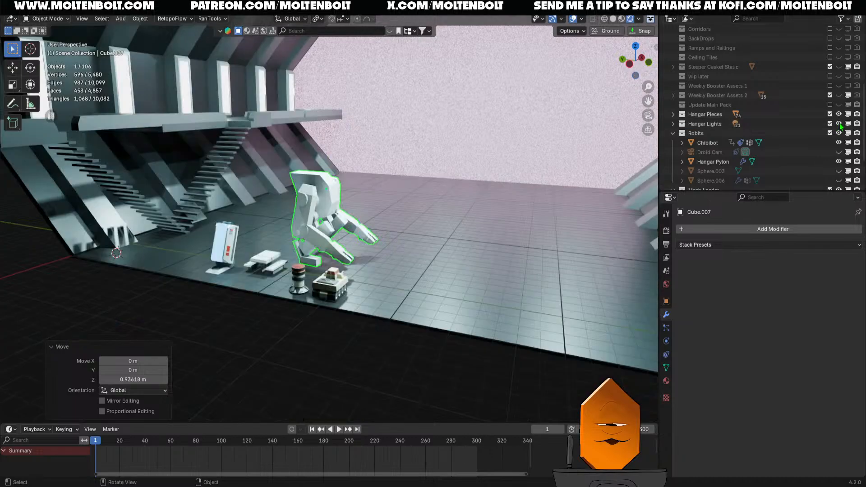
- Rotate the mech about -46.2° around Z and move it about 1.13 m in X and -2.87 m in Y
key(r)
key(z)
key(Return)
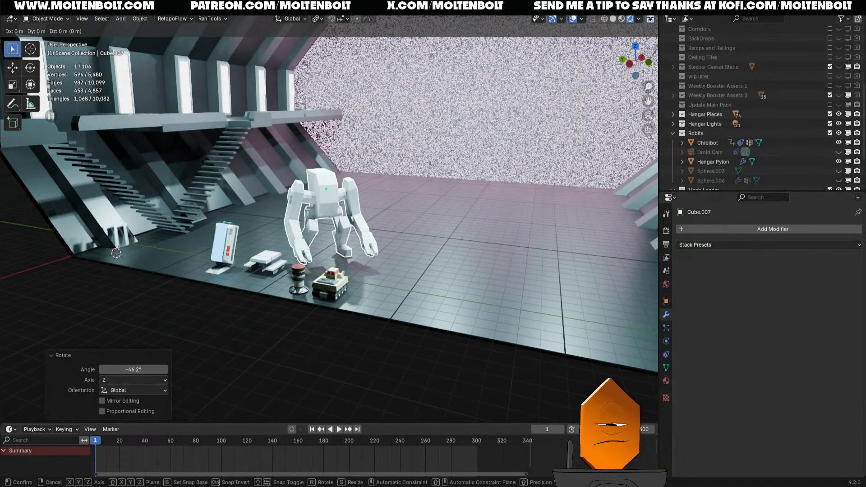
key(g)
click(440, 286)
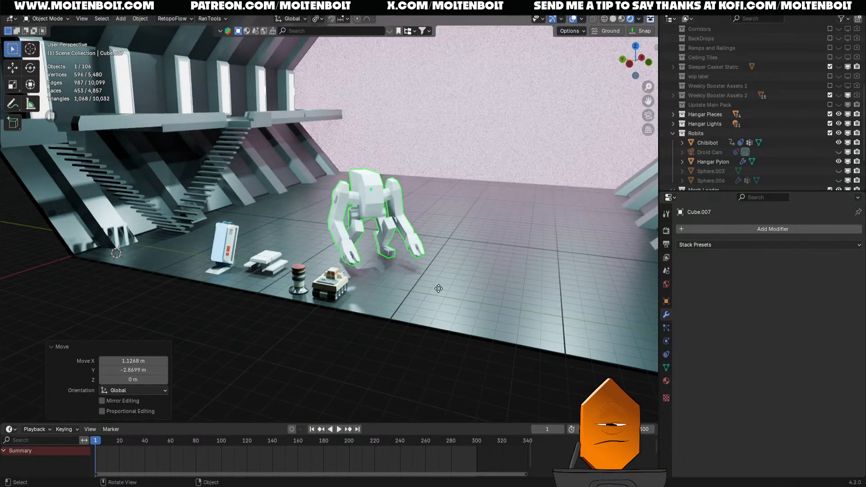
click(439, 289)
middle_drag(439, 289, 379, 386)
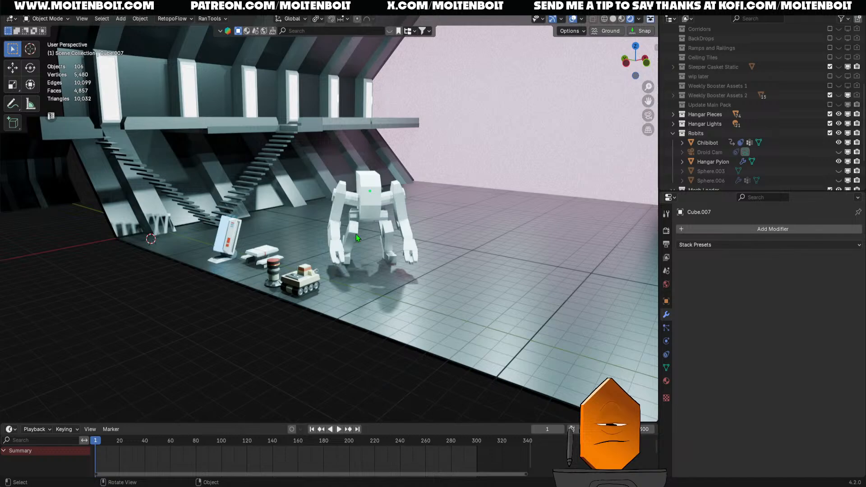
ctrl+middle_drag(362, 236, 373, 208)
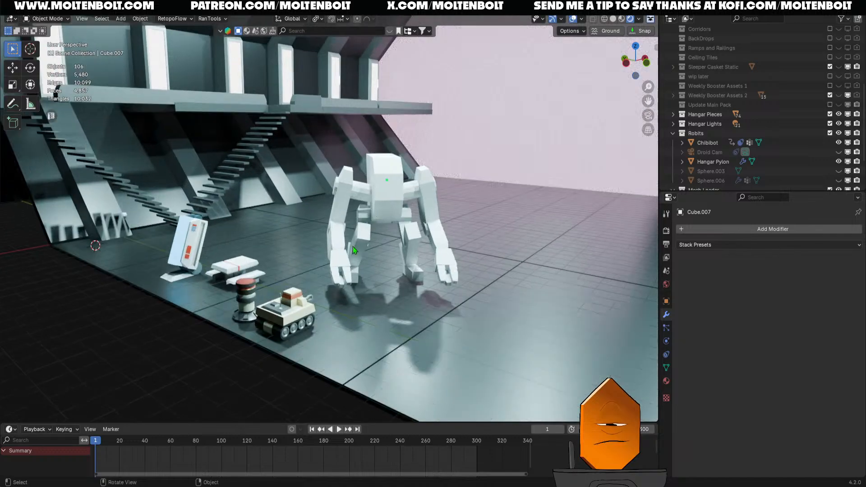
- Move the mech about -4.9 m in X and -14.9 m in Y toward the wall opposite the stairs, and rotate it -94.2° around Z
click(296, 320)
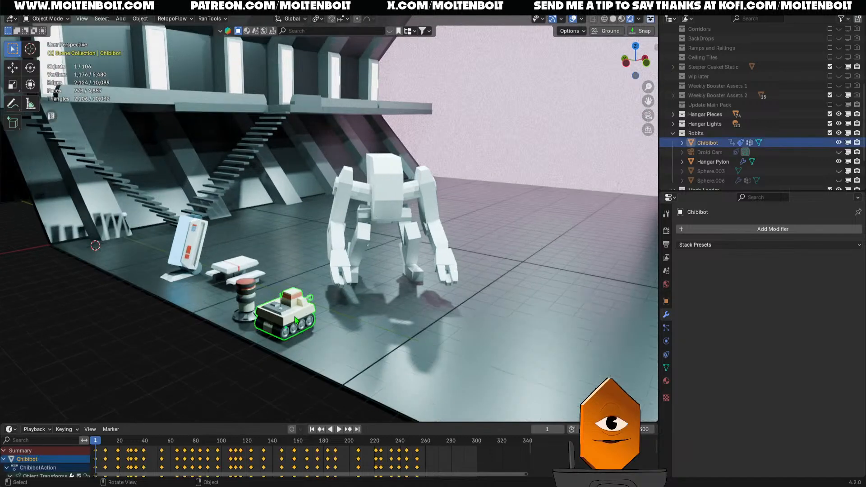
click(356, 212)
scroll(356, 212, down, 3)
middle_drag(309, 226, 353, 242)
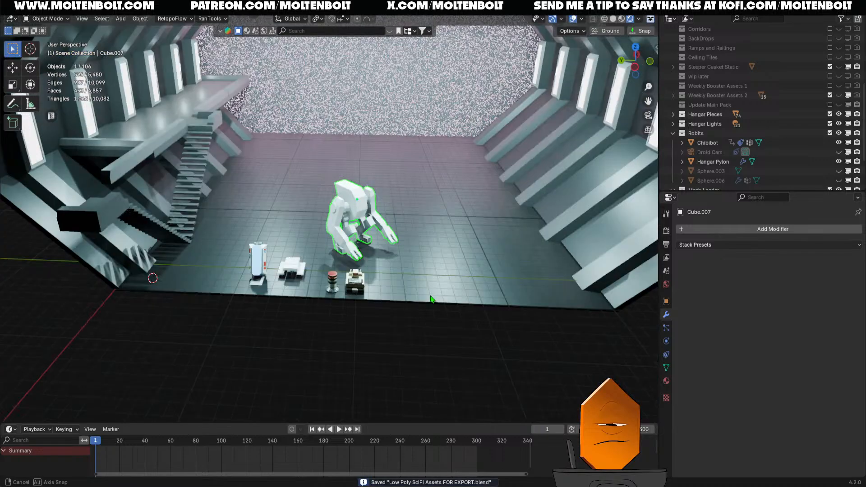
key(g)
key(shift+z)
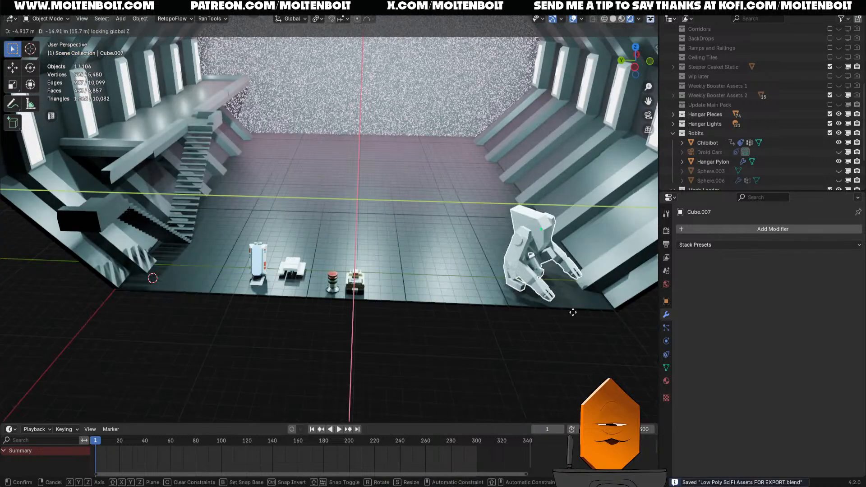
click(573, 312)
key(r)
click(632, 333)
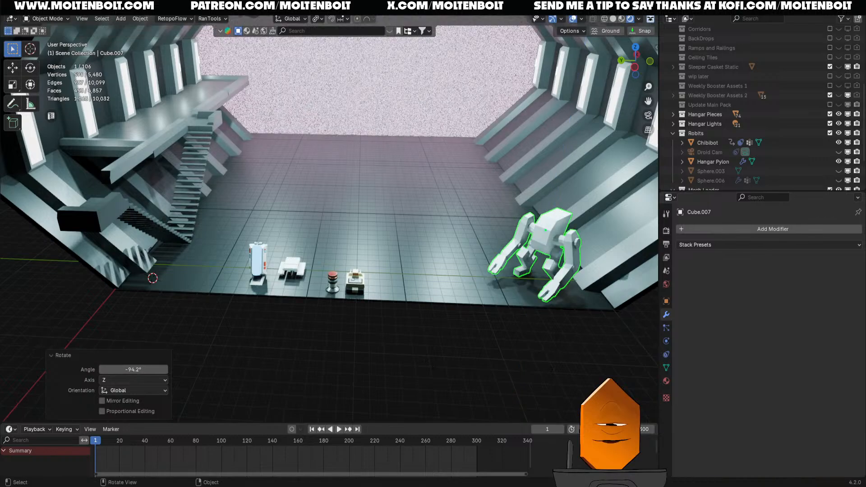
- Move the mech about 7.45 m in X and 26.85 m in Y to beside the stairs, and turn it around Z to face the open front
key(g)
key(shift+z)
click(84, 304)
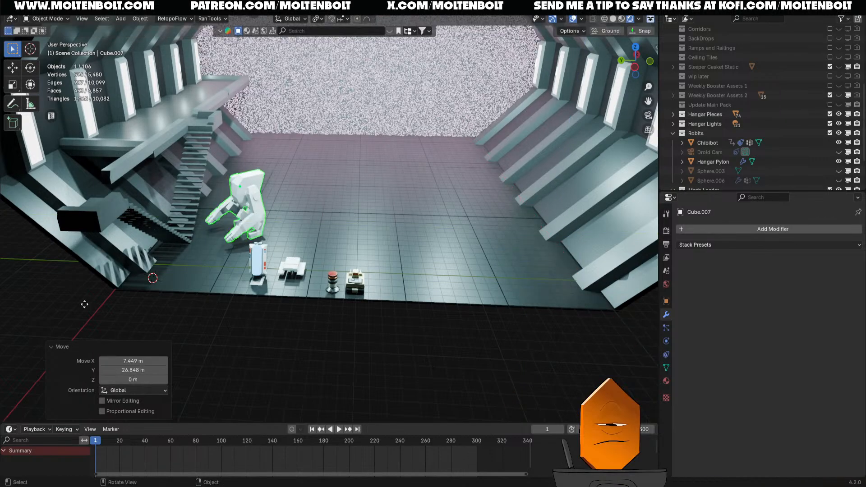
key(r)
key(z)
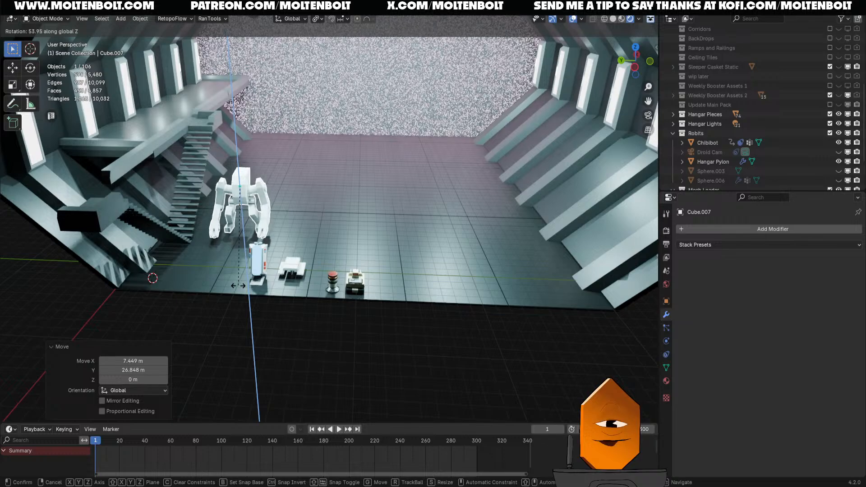
click(310, 344)
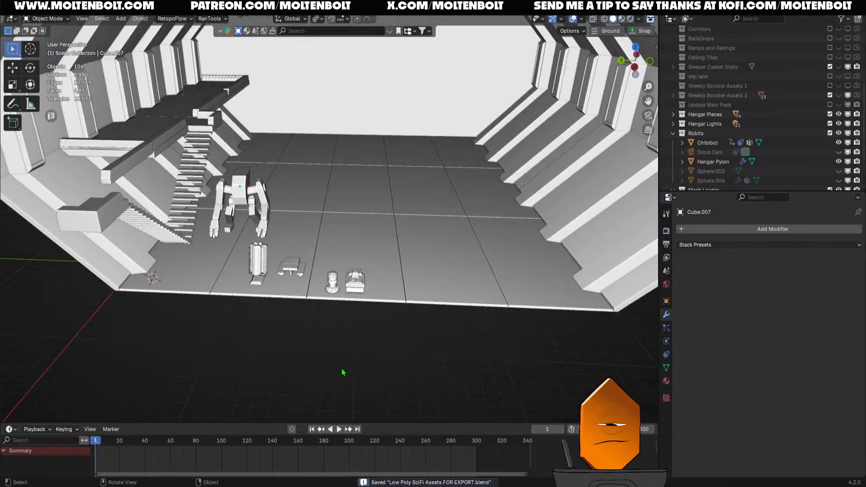
- Play the scene's animation in rendered shading, and return the timeline to frame 1
key(z)
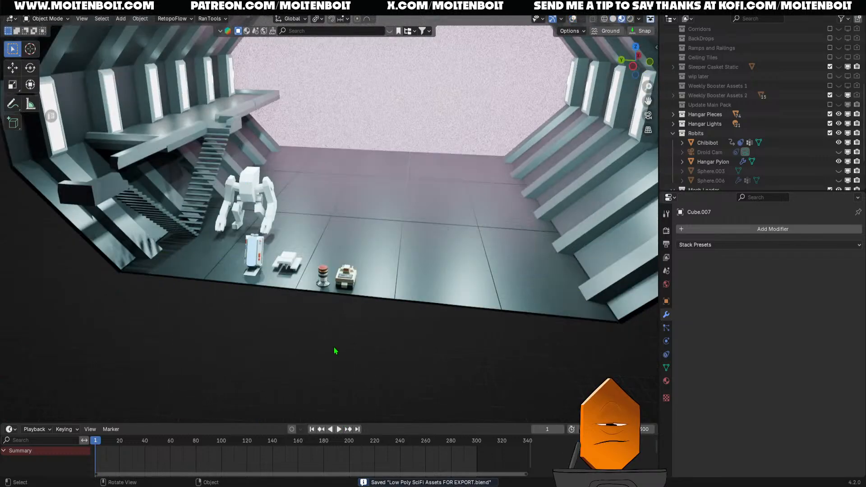
key(space)
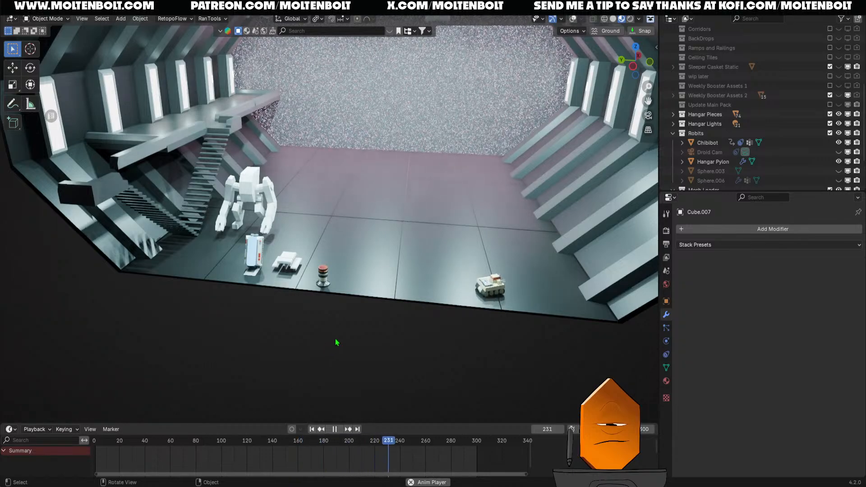
key(space)
drag(392, 444, 99, 453)
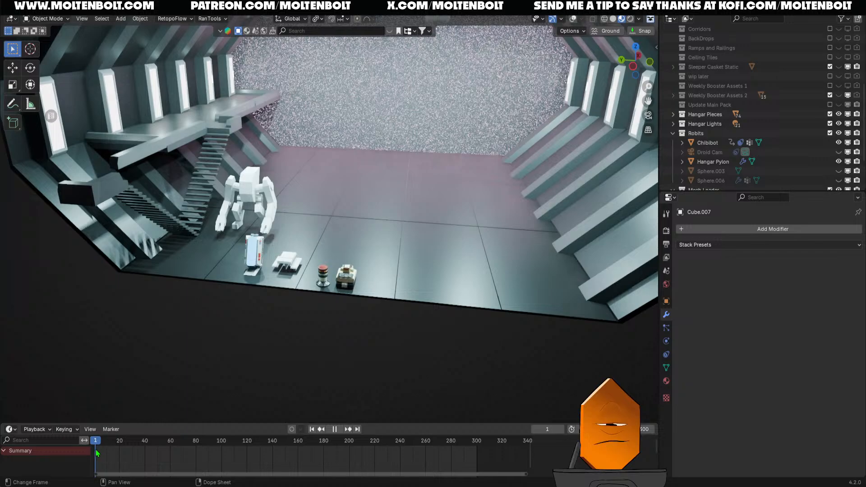
- Stop the animation playback and hide the Hangar Stairs Right object
key(Escape)
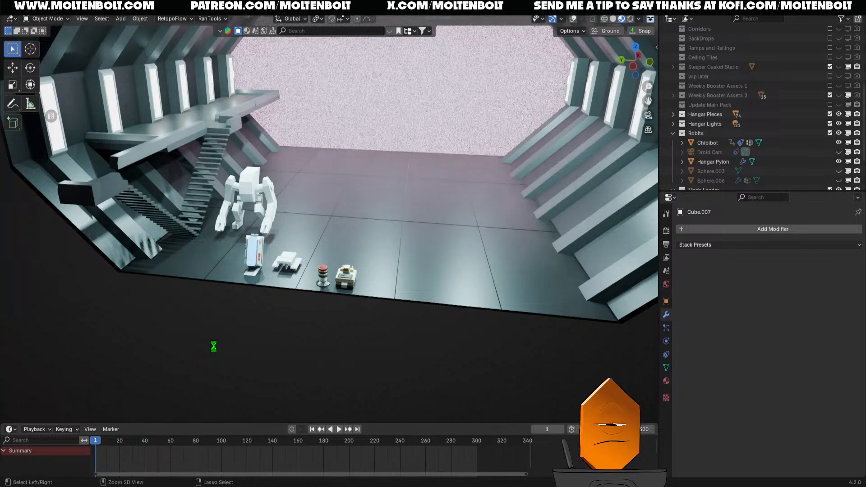
click(111, 199)
right_click(224, 332)
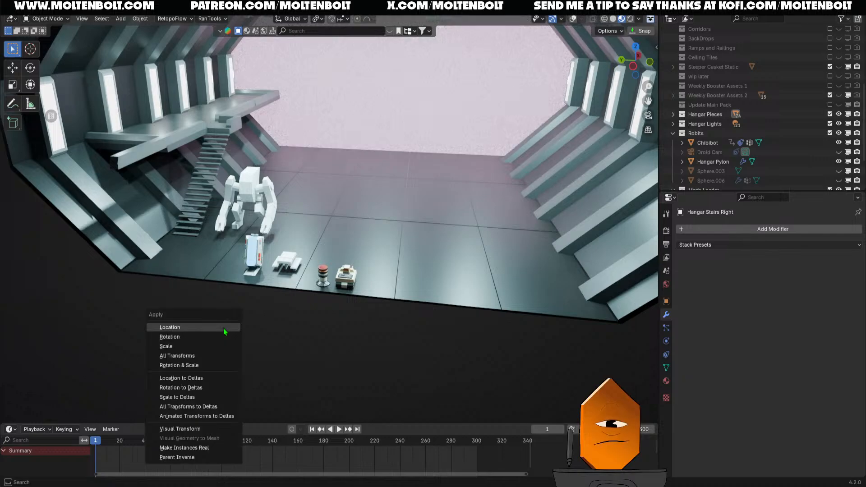
shift+middle_drag(132, 187, 151, 199)
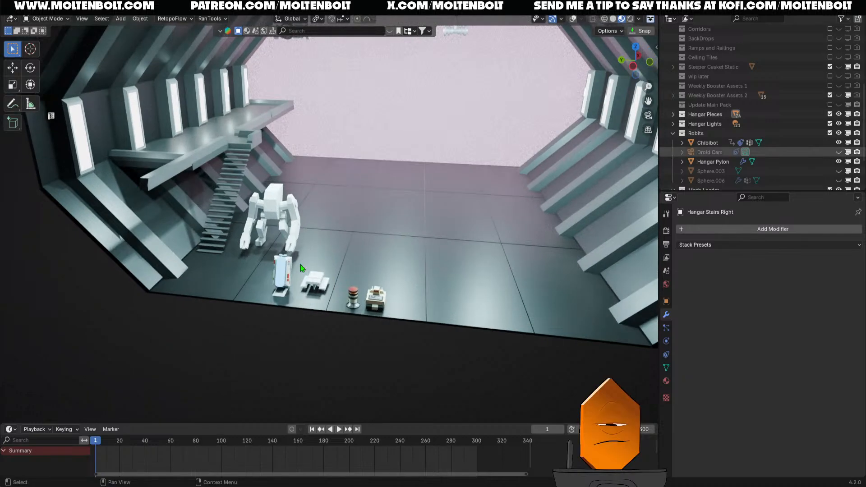
- Show Hangar Stairs Right from the Hangar Pieces collection to check it in the scene, and hide it again
click(674, 115)
scroll(675, 117, down, 10)
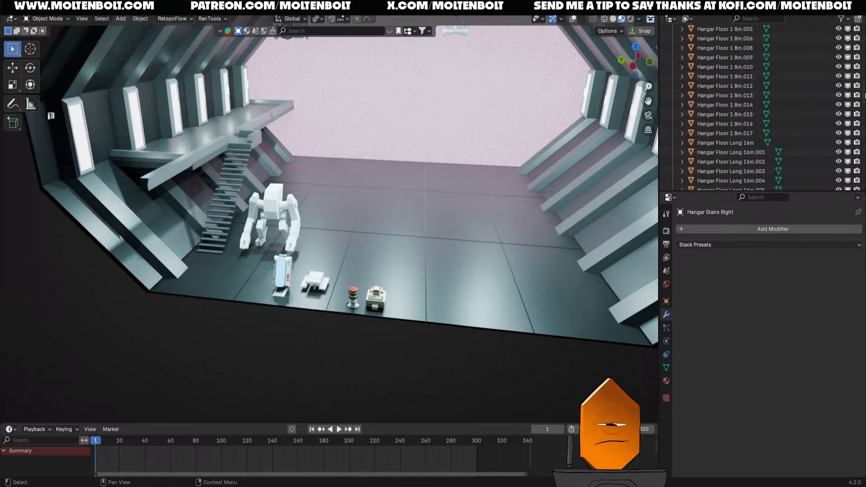
drag(864, 92, 865, 160)
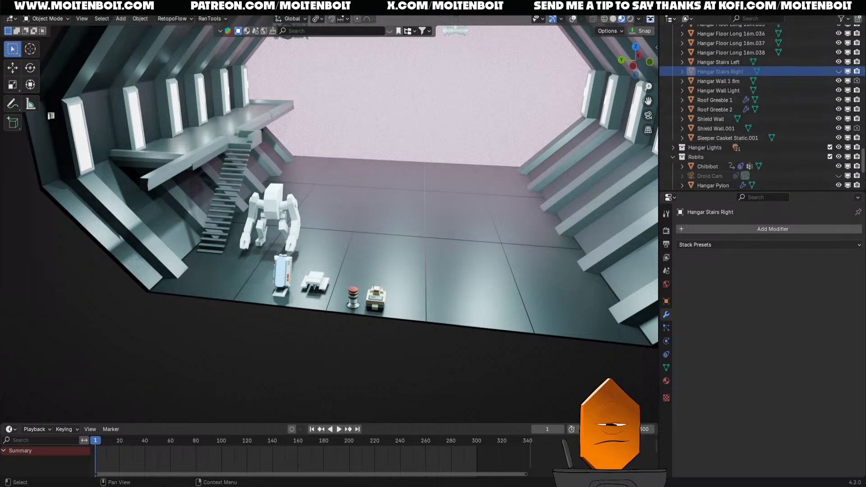
click(839, 72)
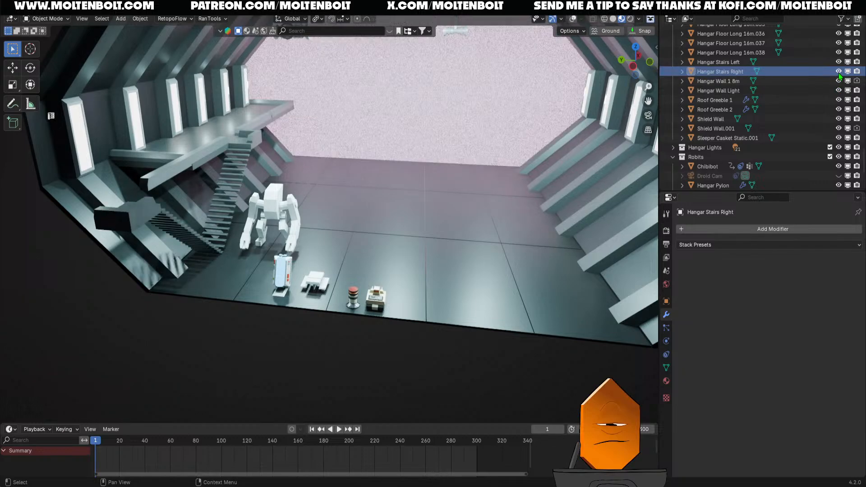
click(839, 72)
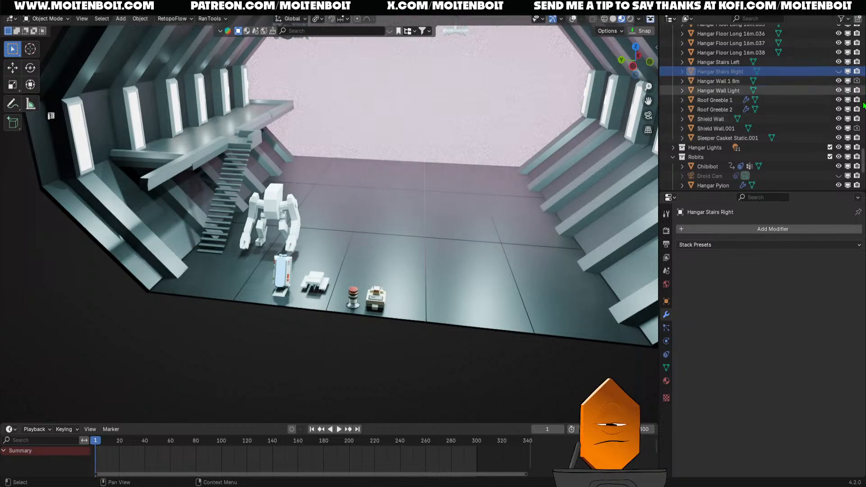
scroll(763, 108, up, 6)
scroll(763, 108, up, 15)
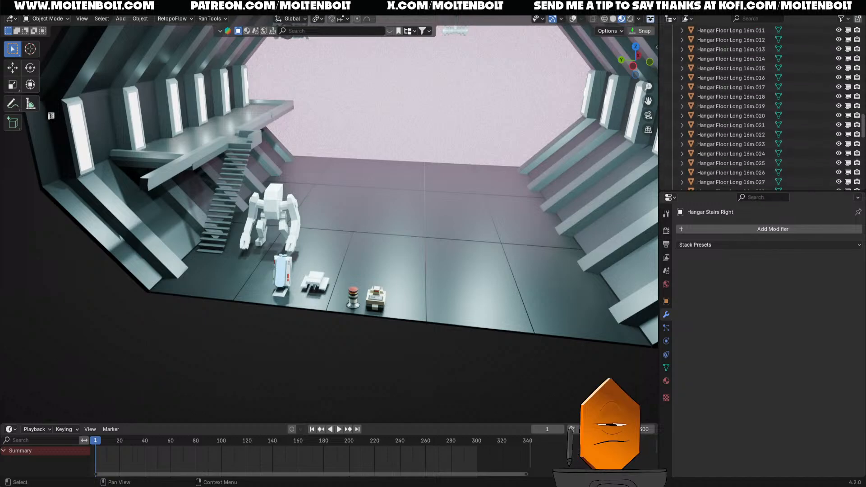
scroll(763, 109, up, 2)
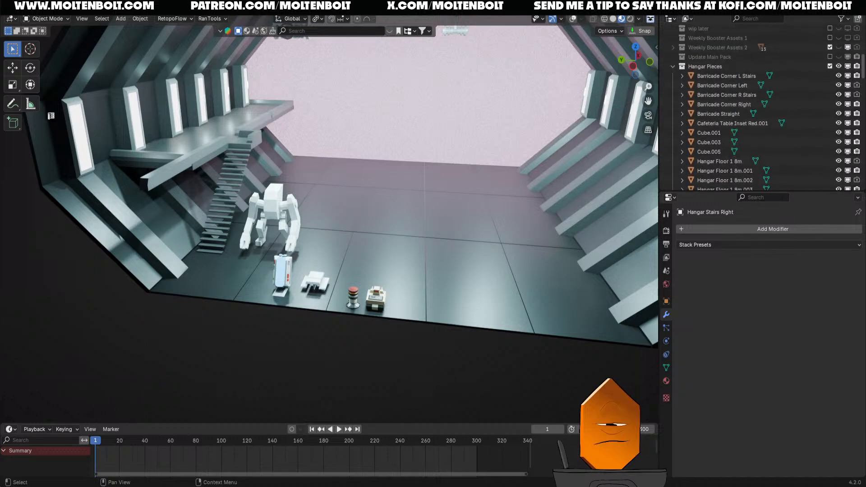
- Try extending the walkway toward the open front with a duplicate platform section moved -12 m along X, and delete the duplicate
click(204, 123)
middle_drag(203, 124, 199, 143)
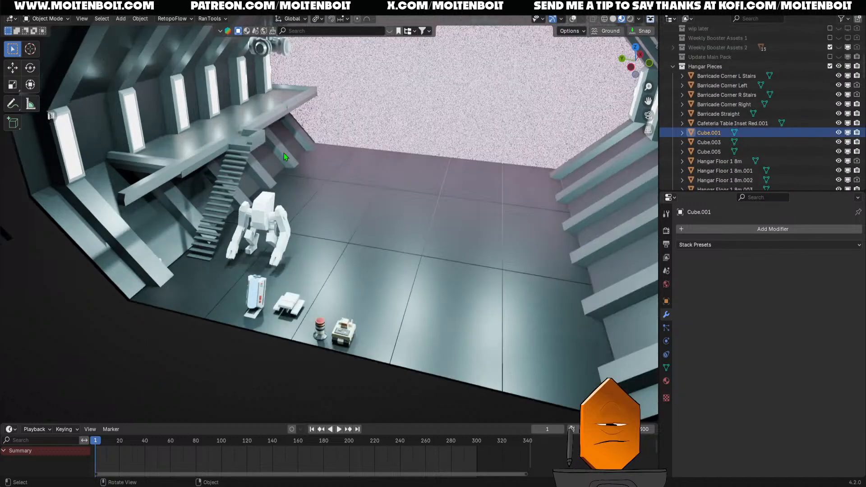
middle_drag(283, 153, 269, 163)
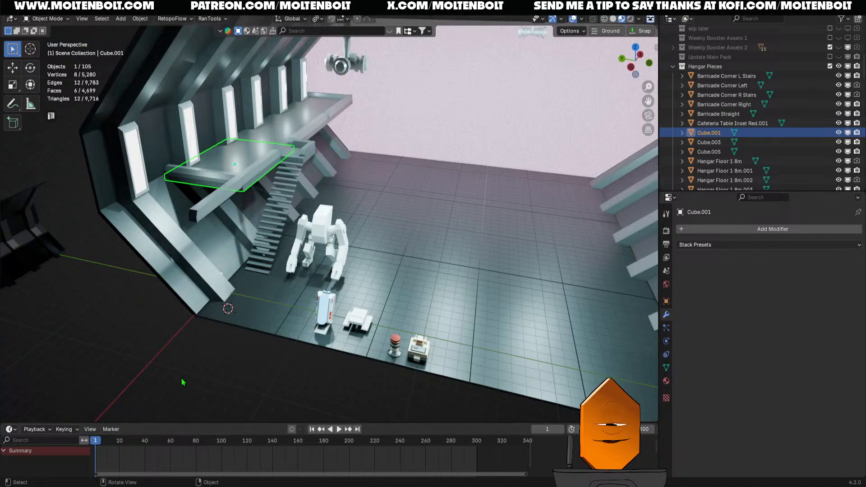
key(shift+d)
key(x)
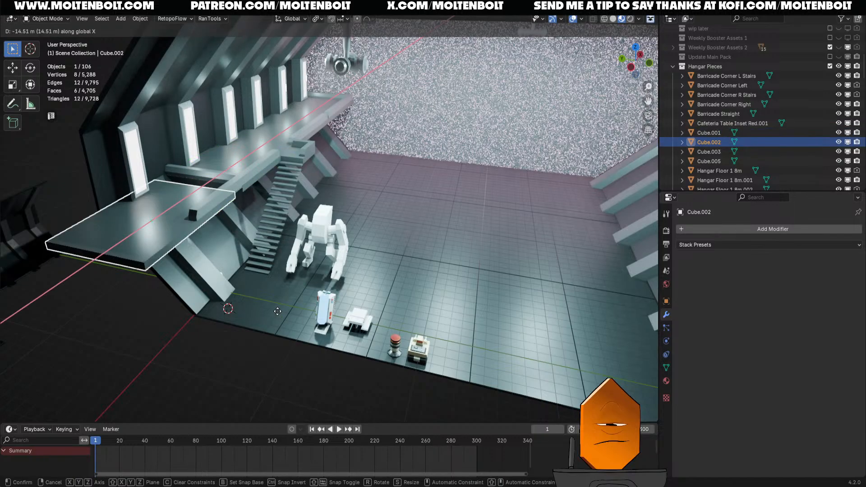
right_click(226, 401)
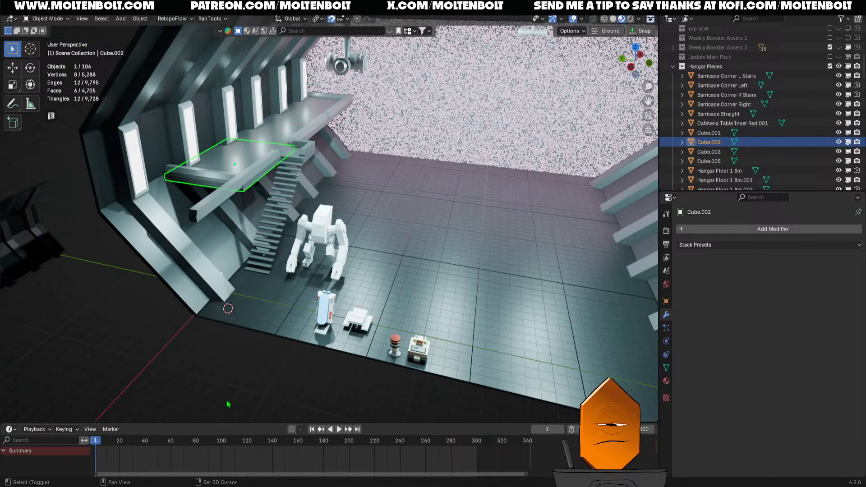
key(g)
key(x)
click(166, 67)
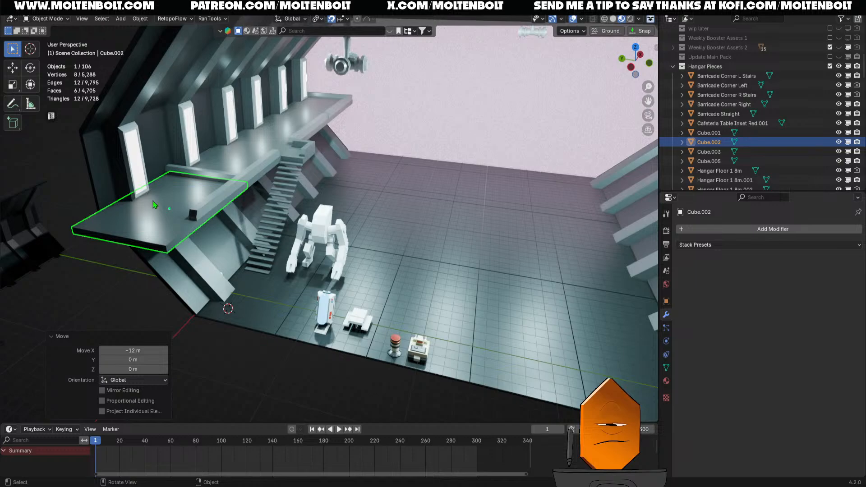
key(Delete)
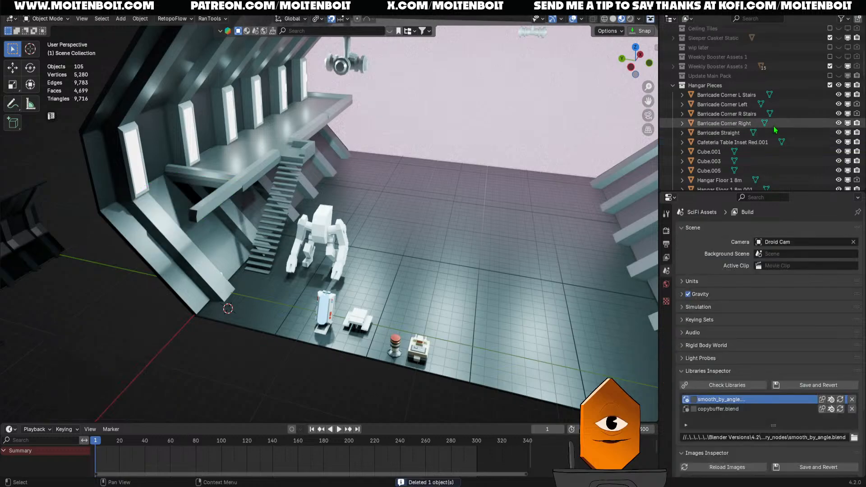
- Save the file and hide the Barricade Corner R Stairs piece at the front of the walkway
scroll(776, 130, down, 2)
key(ctrl+s)
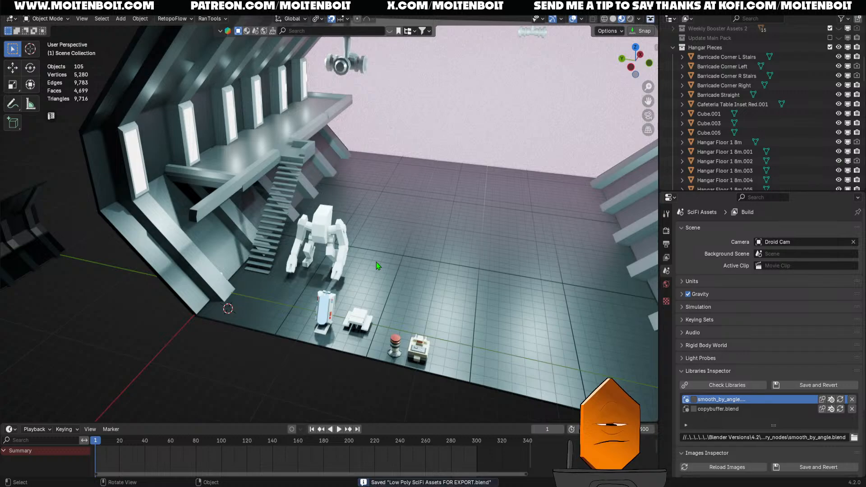
middle_drag(376, 261, 338, 261)
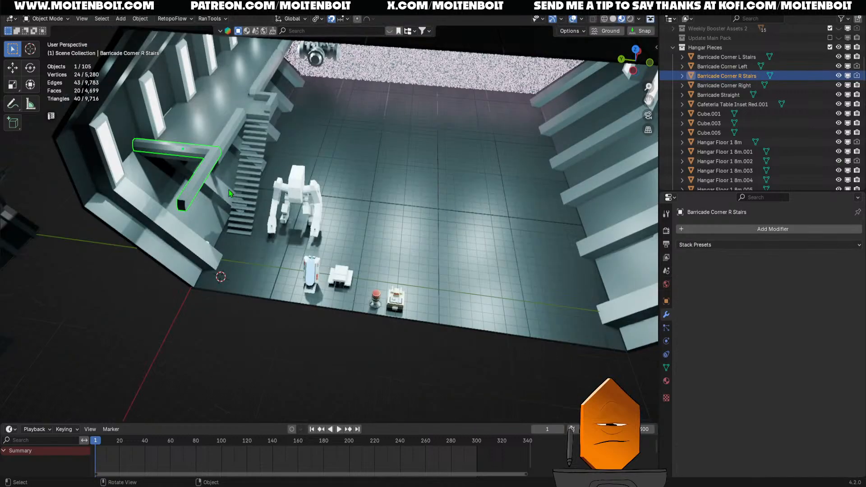
key(h)
- Delete the small mirrored cylinder left at the base of the hangar wall near the stairs, and save the file
middle_drag(280, 212, 227, 226)
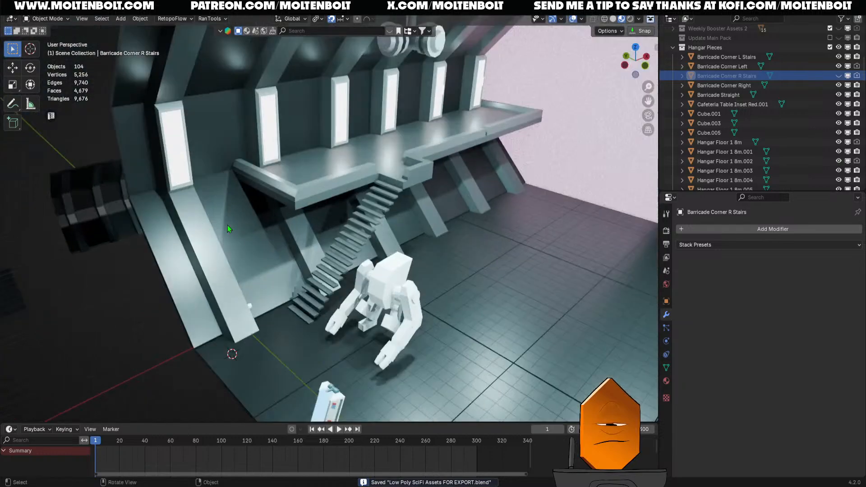
click(295, 262)
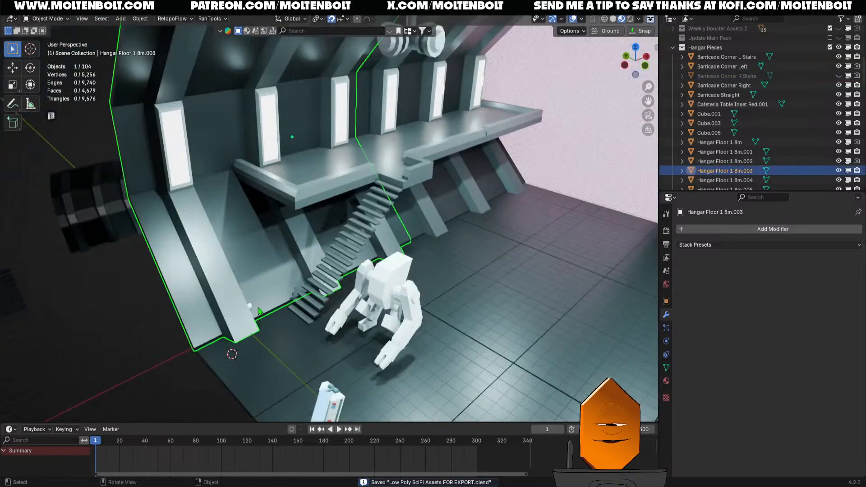
key(KP_Decimal)
middle_drag(298, 352, 252, 350)
scroll(311, 295, up, 4)
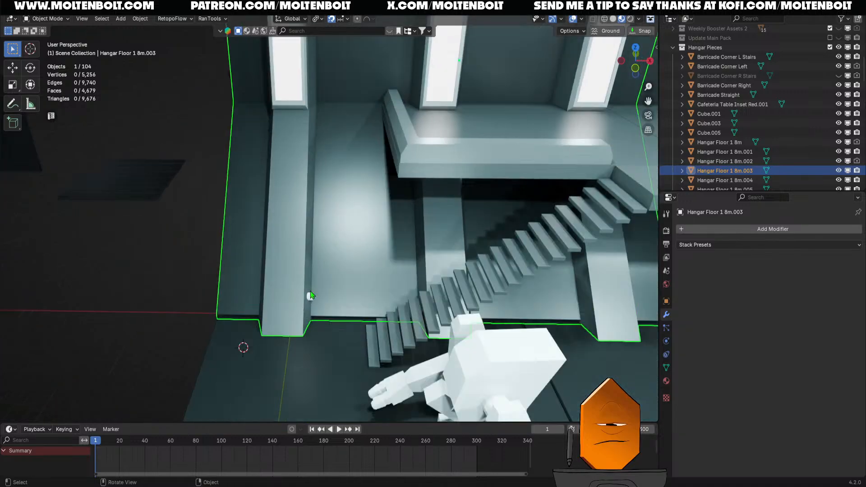
click(310, 297)
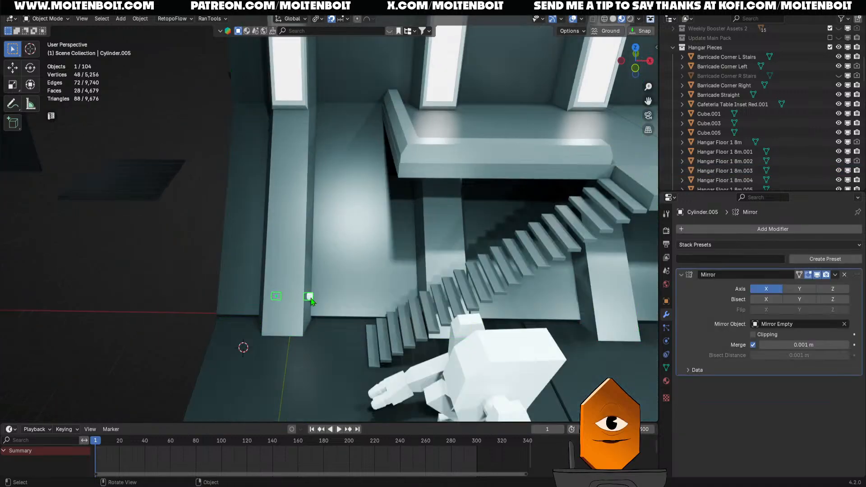
key(Delete)
middle_drag(310, 298, 312, 301)
scroll(392, 276, down, 5)
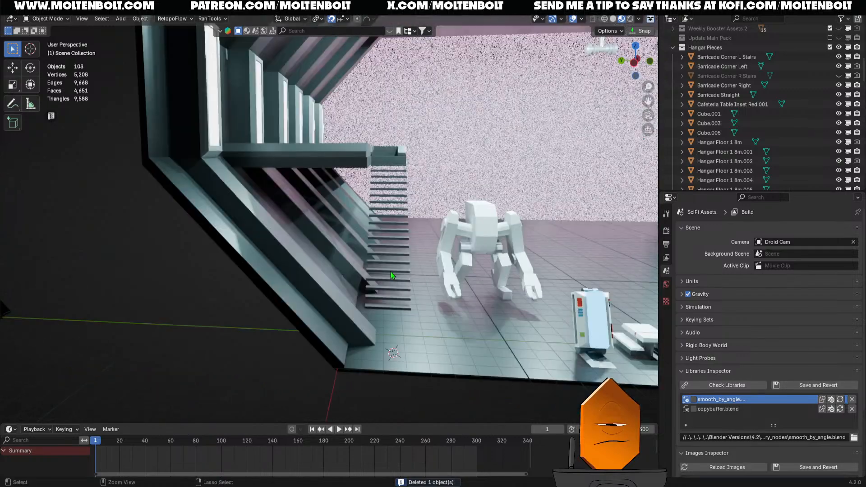
key(ctrl+s)
middle_drag(561, 248, 392, 243)
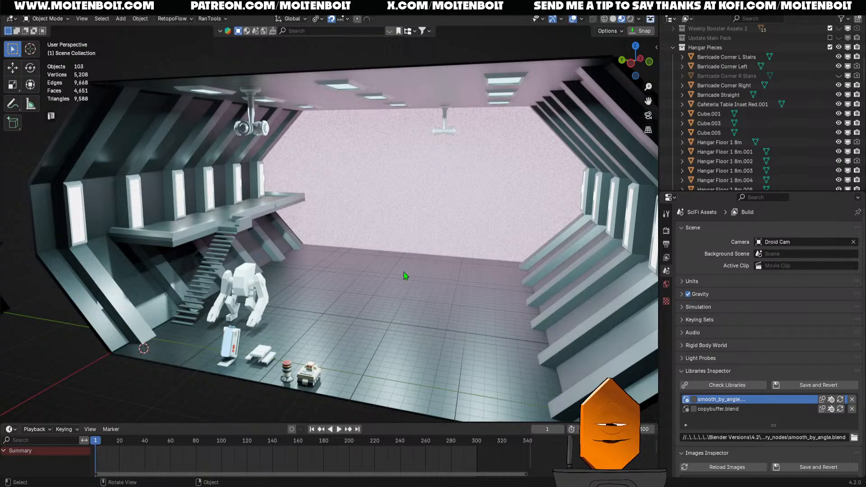